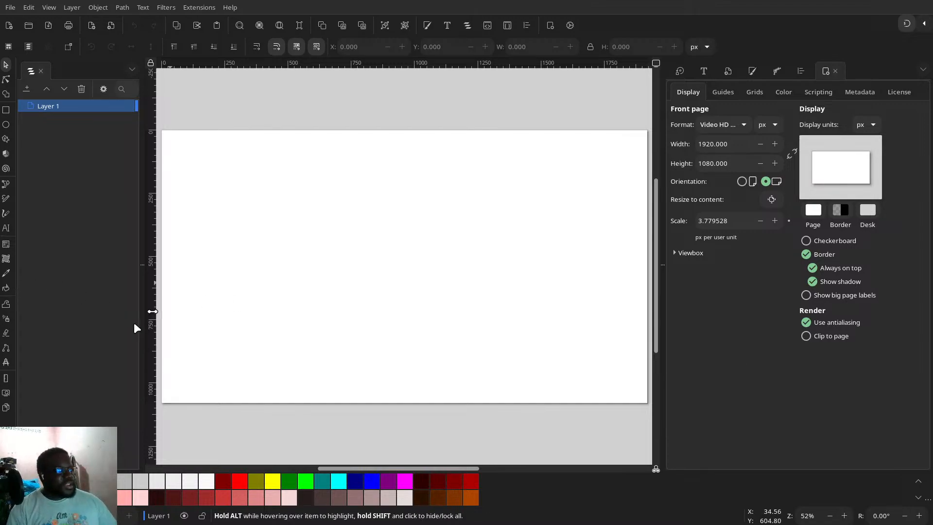
- Draw a black ellipse about 662 by 392 px and position it at about X 512, Y 497 px on the page
{"action": "left_click", "coordinate": [6, 125]}
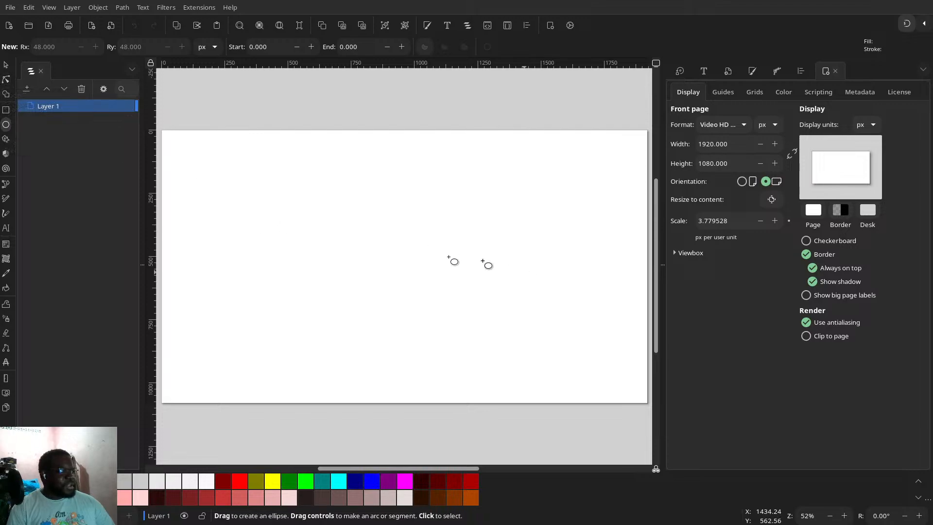
{"action": "left_click_drag", "start_coordinate": [349, 248], "coordinate": [513, 333]}
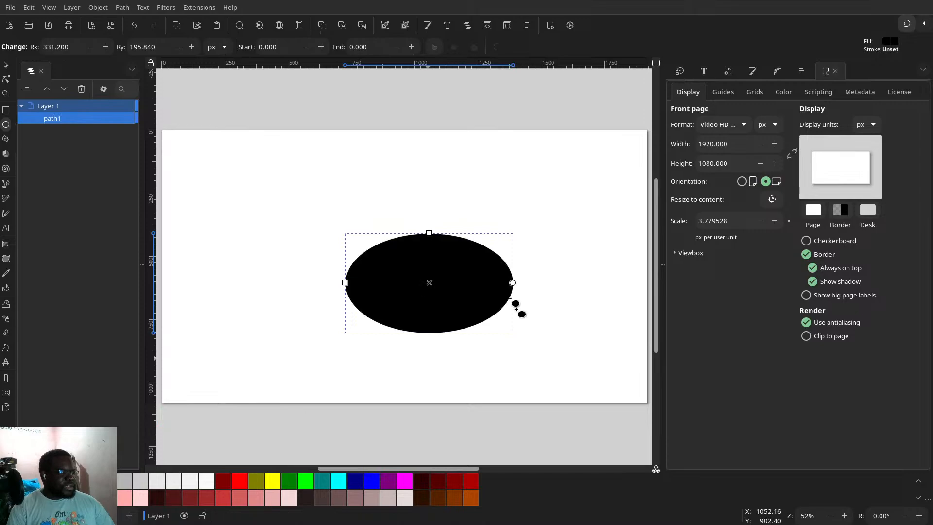
{"action": "left_click", "coordinate": [5, 64]}
{"action": "left_click_drag", "start_coordinate": [414, 266], "coordinate": [390, 260]}
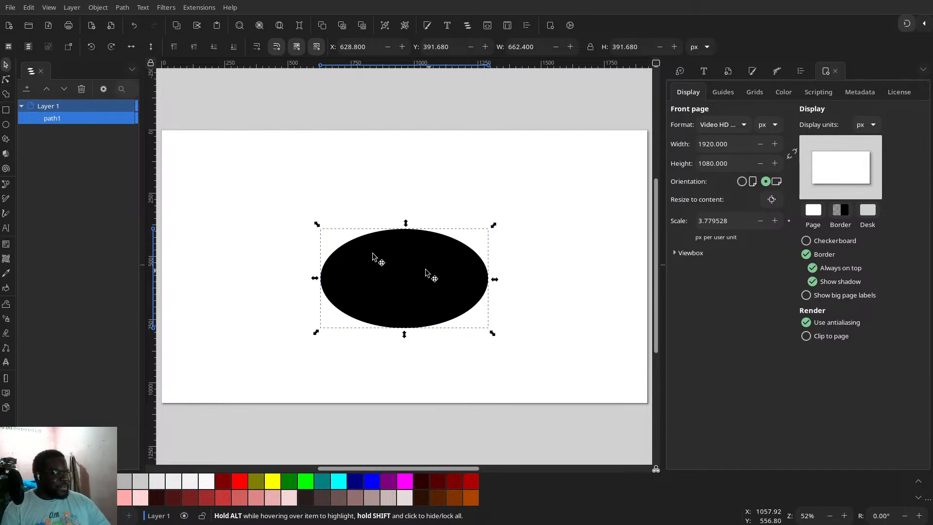
{"action": "left_click_drag", "start_coordinate": [366, 264], "coordinate": [339, 291]}
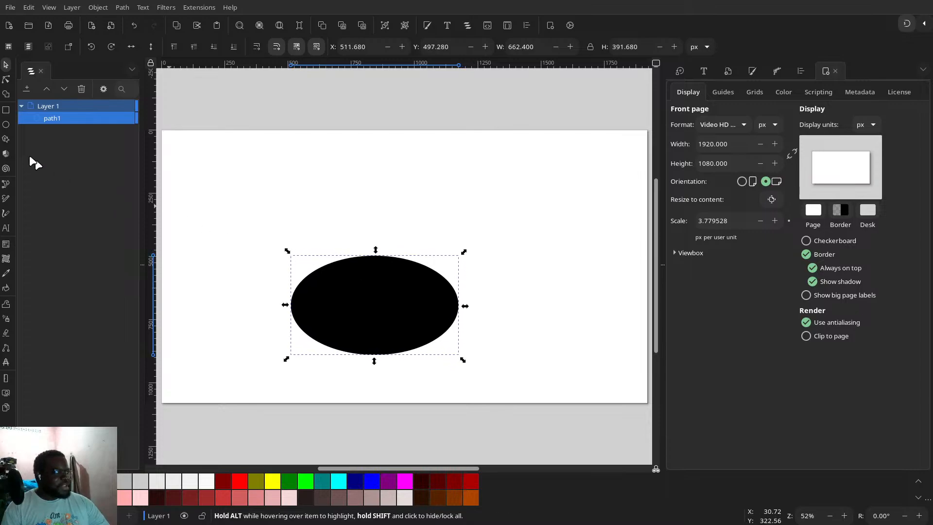
- Draw a flatter ellipse about 653 by 267 px overlapping the first one's left side and rotate it about -24 degrees so its outer end slopes down
{"action": "left_click", "coordinate": [6, 125]}
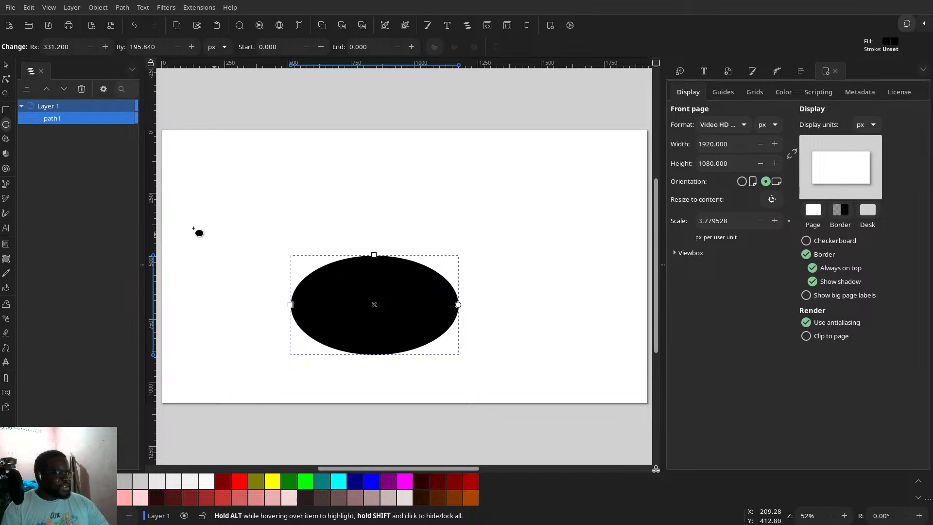
{"action": "mouse_move", "coordinate": [210, 287]}
{"action": "left_mouse_down"}
{"action": "mouse_move", "coordinate": [308, 358]}
{"action": "mouse_move", "coordinate": [355, 357]}
{"action": "mouse_move", "coordinate": [348, 345]}
{"action": "mouse_move", "coordinate": [374, 354]}
{"action": "left_mouse_up"}
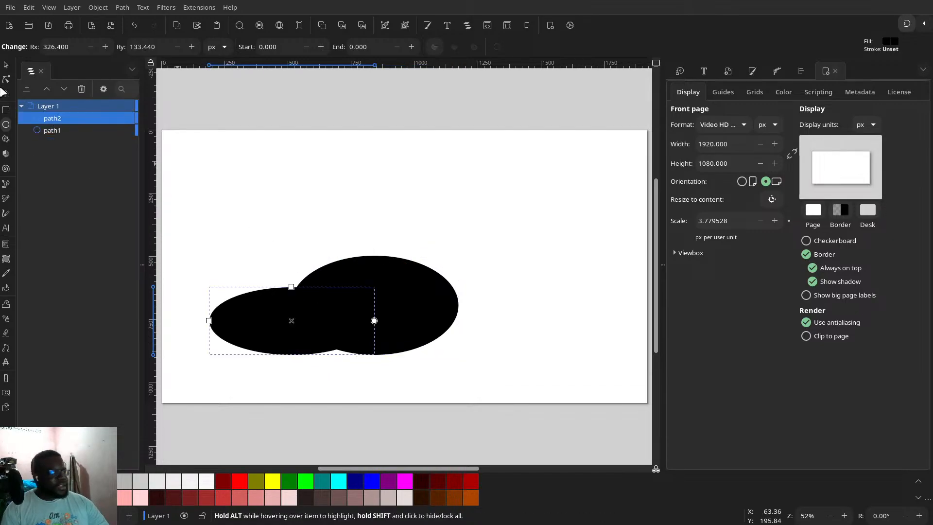
{"action": "key", "text": "s"}
{"action": "left_click", "coordinate": [292, 319]}
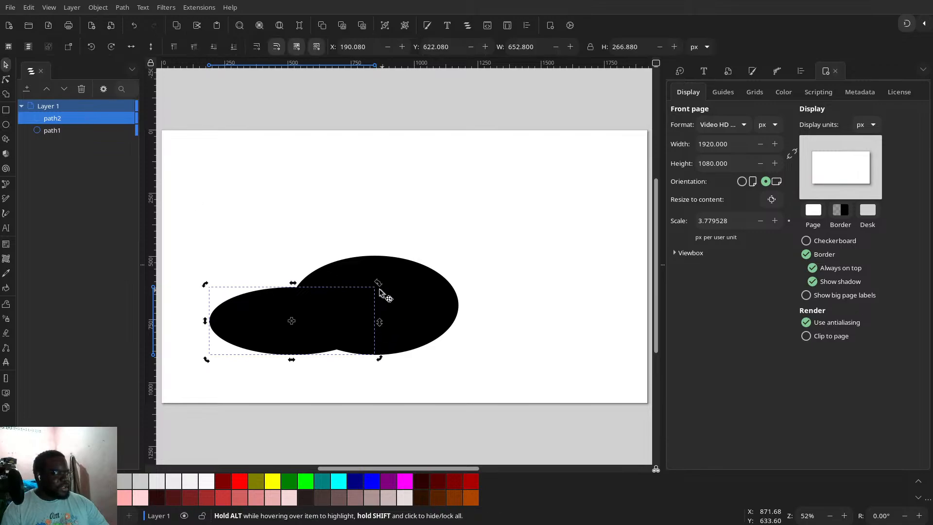
{"action": "left_click_drag", "start_coordinate": [379, 286], "coordinate": [362, 266]}
- Duplicate the tilted ellipse, move the copy to the central ellipse's right side and rotate it to slope down outward
{"action": "right_click", "coordinate": [320, 311]}
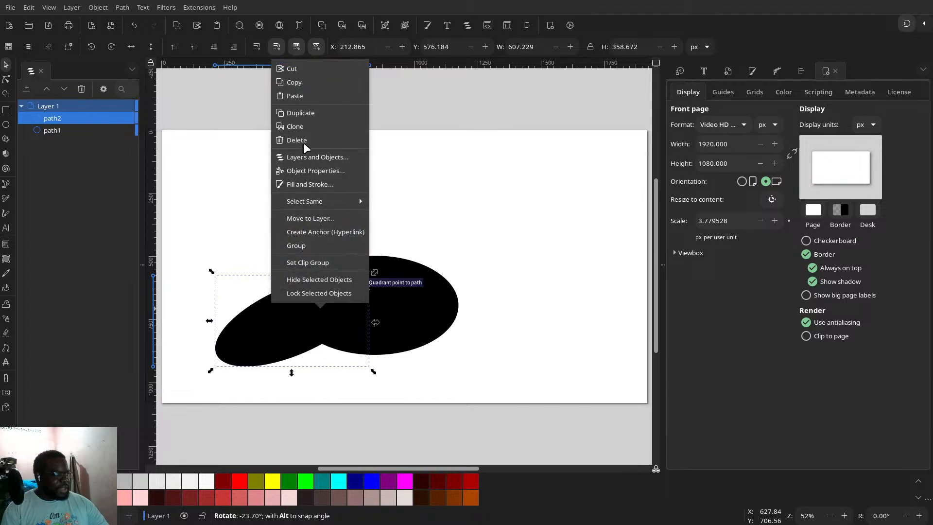
{"action": "left_click", "coordinate": [313, 115]}
{"action": "left_click_drag", "start_coordinate": [309, 309], "coordinate": [510, 301]}
{"action": "left_click", "coordinate": [111, 46]}
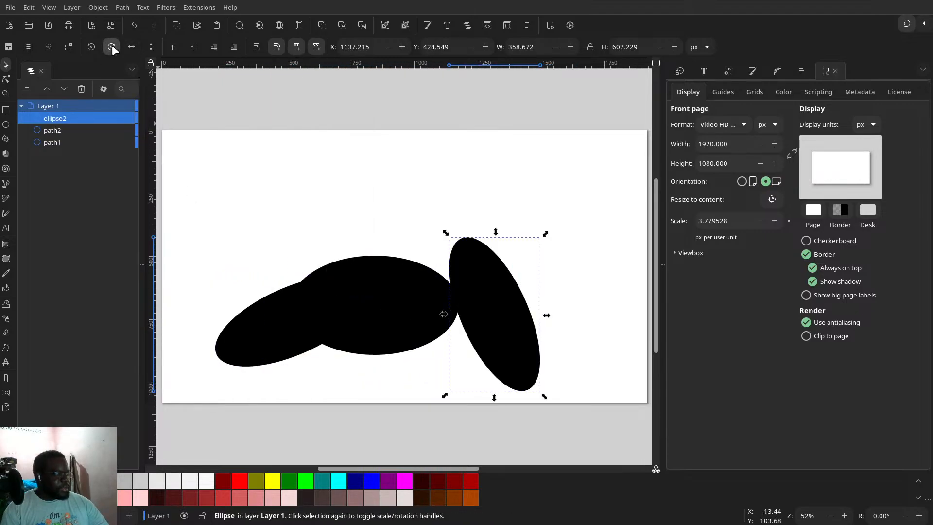
{"action": "left_click", "coordinate": [491, 267]}
{"action": "left_click_drag", "start_coordinate": [545, 234], "coordinate": [486, 207]}
{"action": "left_click_drag", "start_coordinate": [487, 300], "coordinate": [463, 314]}
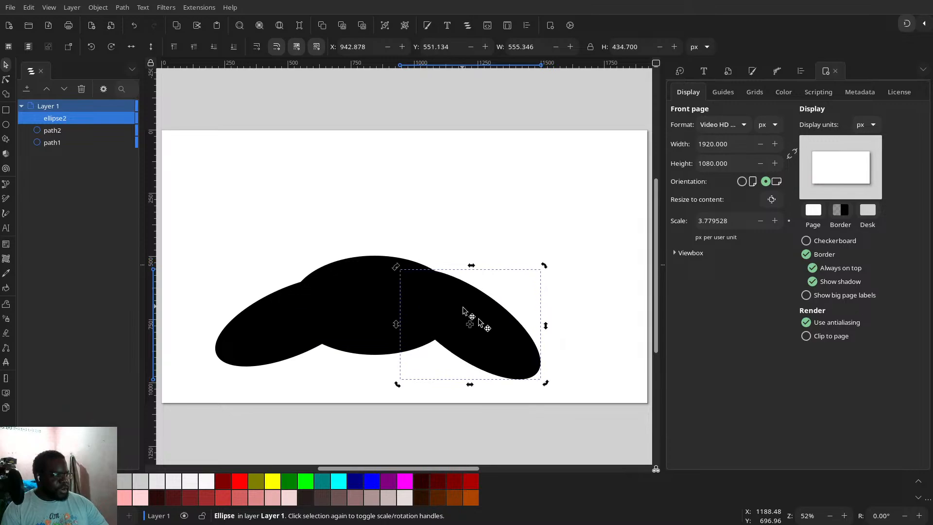
- Flatten the right copy's tilt slightly and nudge it to about X 925, Y 576 px against the central ellipse
{"action": "left_click", "coordinate": [537, 366]}
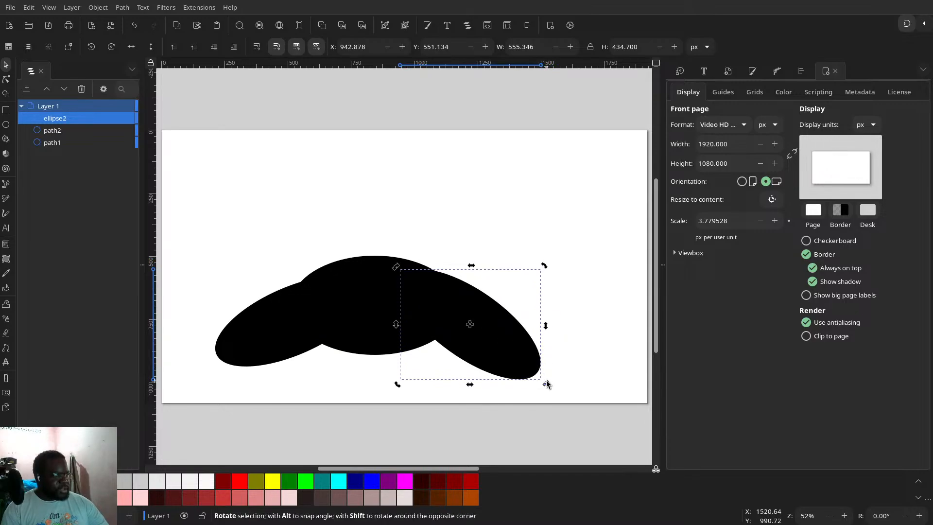
{"action": "left_click_drag", "start_coordinate": [547, 382], "coordinate": [558, 368]}
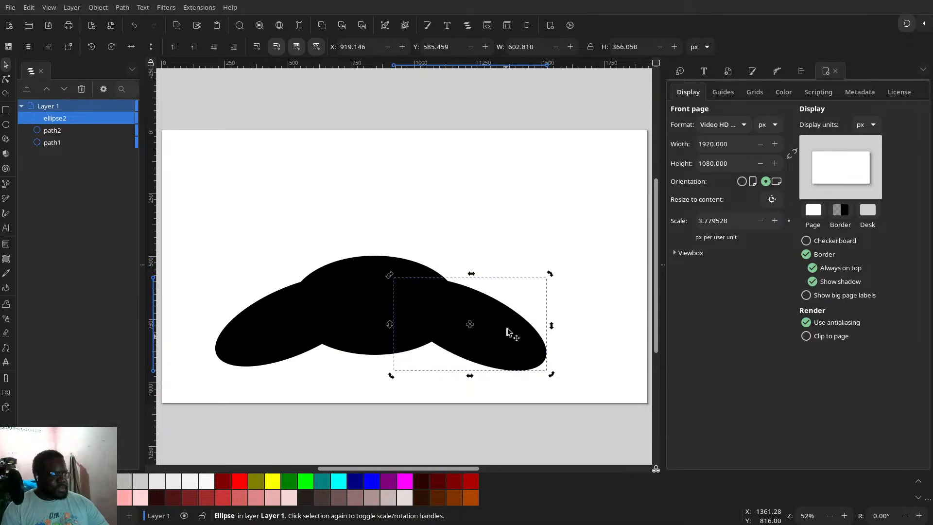
{"action": "left_click_drag", "start_coordinate": [506, 335], "coordinate": [508, 332]}
{"action": "left_click", "coordinate": [588, 309]}
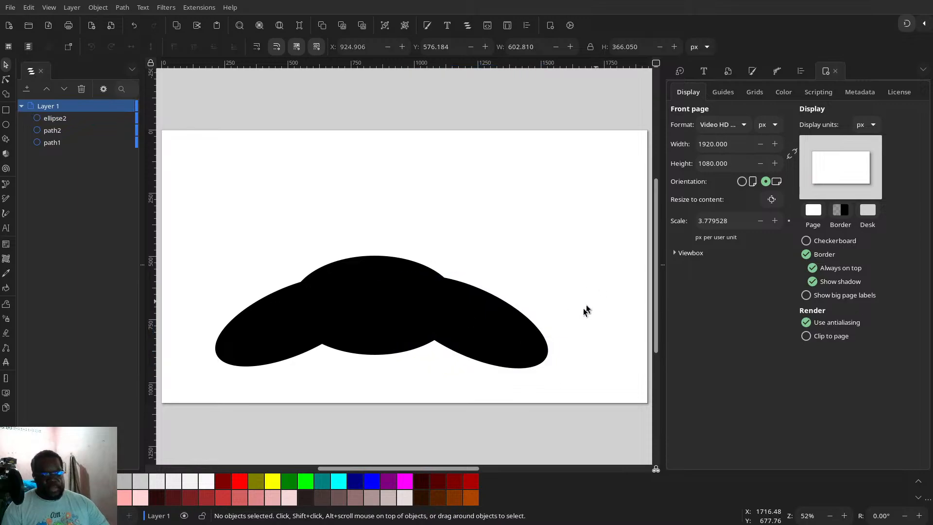
- Draw two more overlapping ellipses, about 620 by 296 px and 494 by 186 px, at the right end of the silhouette
{"action": "left_click", "coordinate": [6, 125]}
{"action": "mouse_move", "coordinate": [511, 306]}
{"action": "left_mouse_down"}
{"action": "mouse_move", "coordinate": [619, 345]}
{"action": "mouse_move", "coordinate": [654, 381]}
{"action": "mouse_move", "coordinate": [652, 411]}
{"action": "mouse_move", "coordinate": [669, 381]}
{"action": "left_mouse_up"}
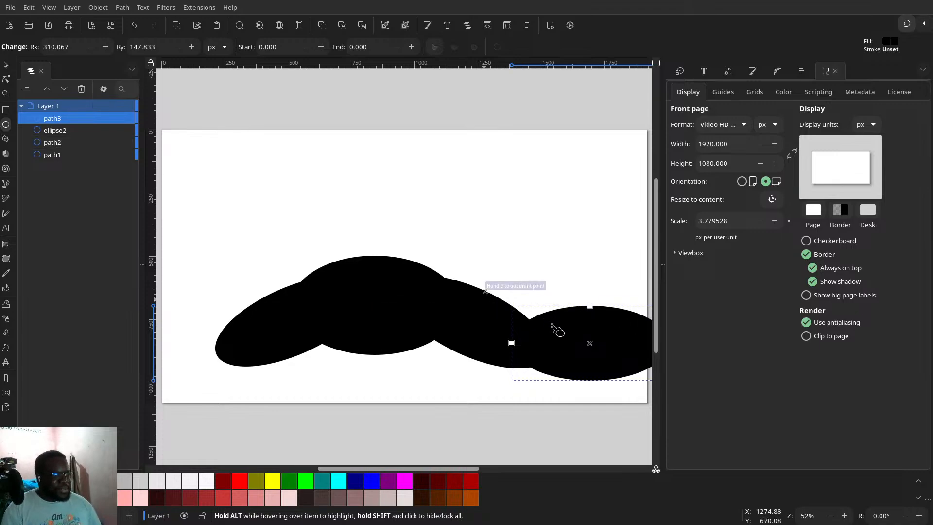
{"action": "mouse_move", "coordinate": [568, 334]}
{"action": "left_mouse_down"}
{"action": "mouse_move", "coordinate": [583, 348]}
{"action": "mouse_move", "coordinate": [610, 339]}
{"action": "mouse_move", "coordinate": [577, 320]}
{"action": "left_mouse_up"}
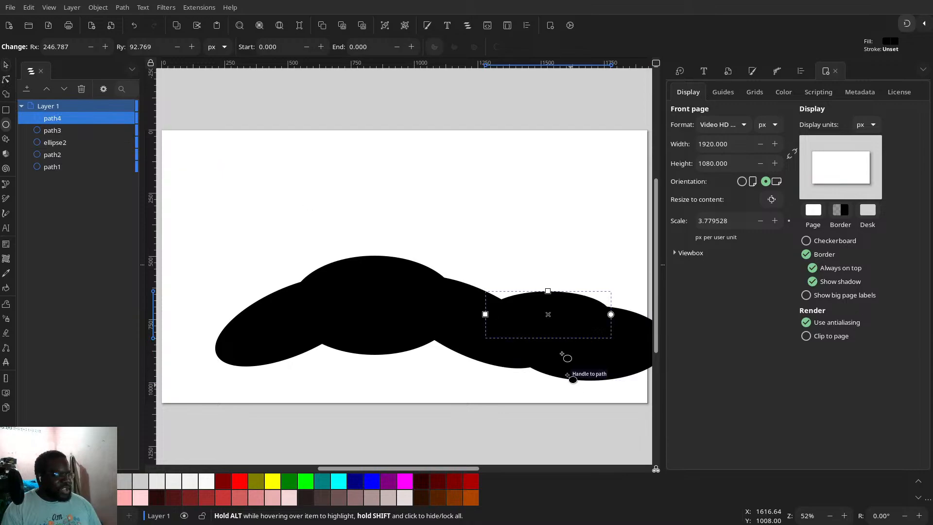
{"action": "left_click", "coordinate": [5, 65]}
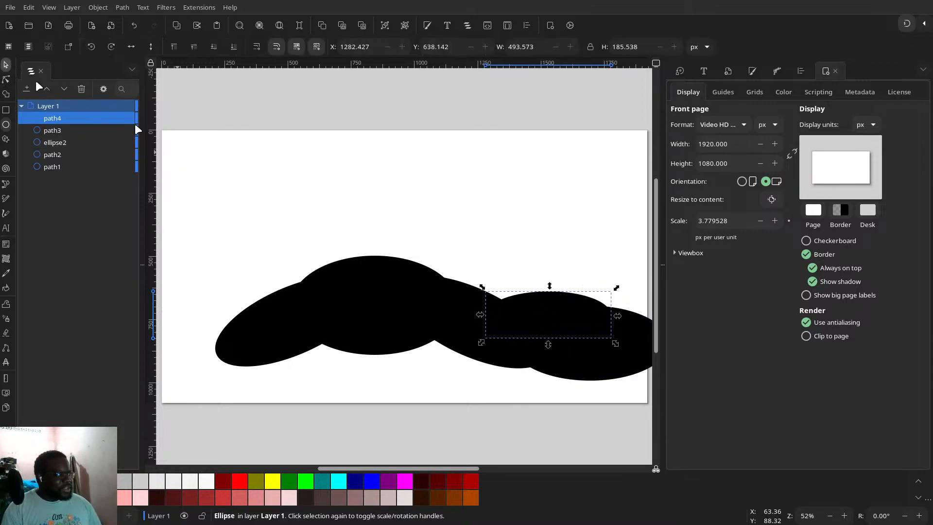
{"action": "left_click_drag", "start_coordinate": [566, 317], "coordinate": [544, 320]}
- Duplicate the 494 by 186 px ellipse, move the copy to about X 91, Y 703 px at the silhouette's left end, and adjust its rotation
{"action": "key", "text": "ctrl+d"}
{"action": "left_click_drag", "start_coordinate": [267, 317], "coordinate": [169, 321]}
{"action": "scroll", "coordinate": [349, 322], "scroll_direction": "down", "scroll_amount": 2}
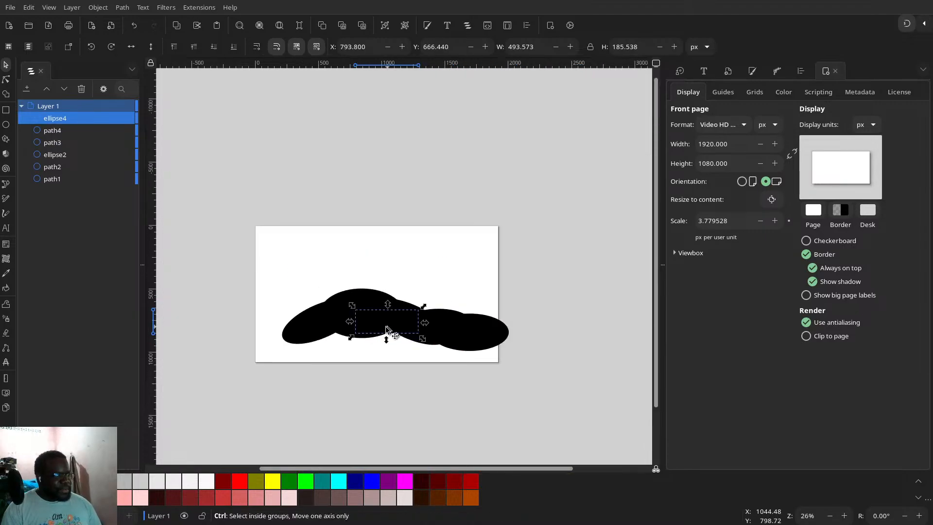
{"action": "left_click_drag", "start_coordinate": [387, 327], "coordinate": [271, 325]}
{"action": "left_click_drag", "start_coordinate": [289, 335], "coordinate": [286, 334]}
{"action": "left_click", "coordinate": [296, 326]}
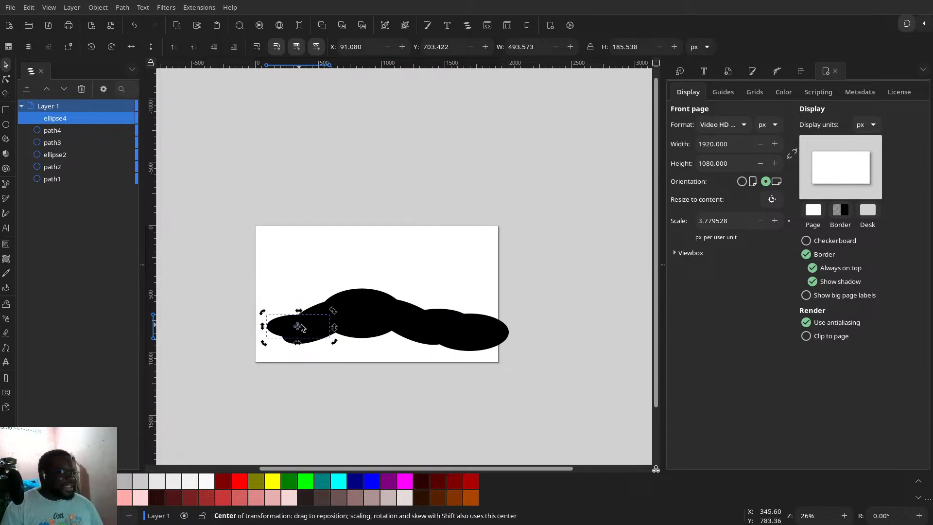
{"action": "mouse_move", "coordinate": [333, 312]}
{"action": "left_mouse_down"}
{"action": "mouse_move", "coordinate": [322, 299]}
{"action": "mouse_move", "coordinate": [324, 308]}
{"action": "left_mouse_up"}
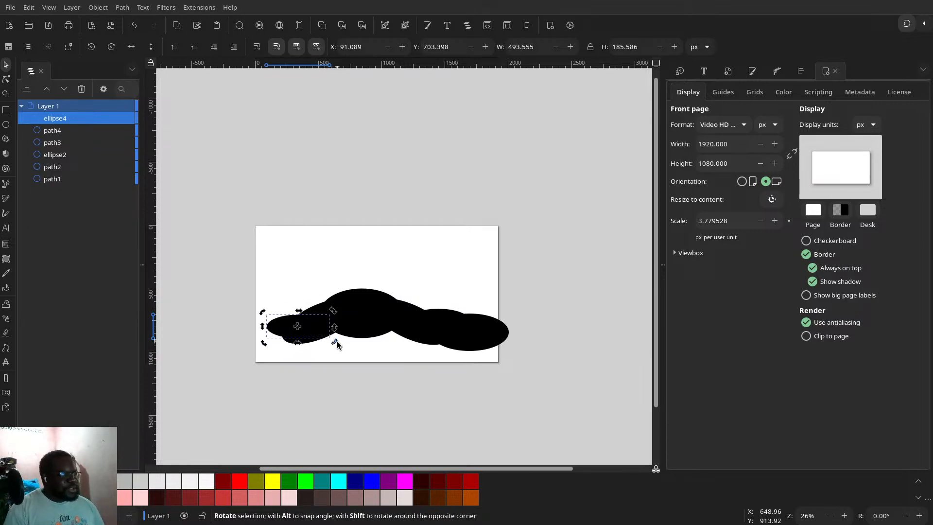
{"action": "left_click_drag", "start_coordinate": [336, 344], "coordinate": [343, 335]}
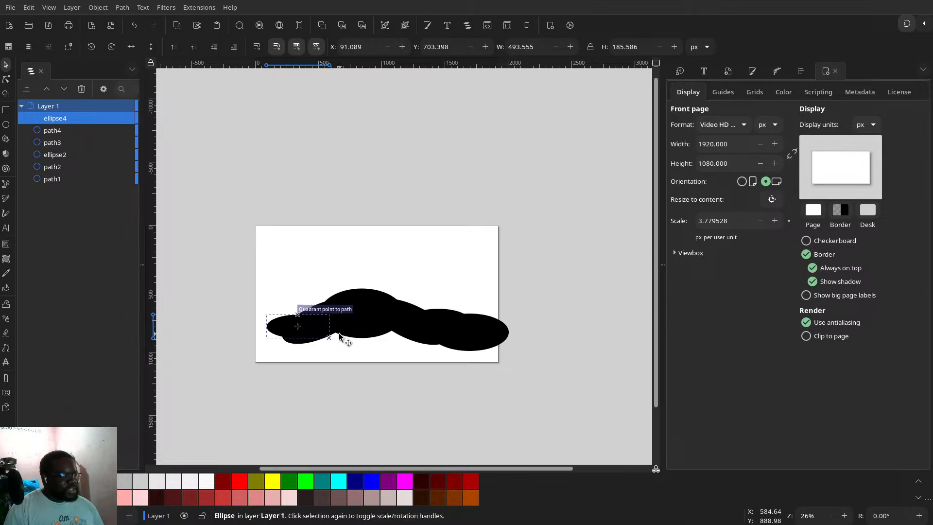
- Extend the silhouette past both page edges by placing another copy of the left ellipse farther left and shifting the far-right ellipse outward
{"action": "scroll", "coordinate": [321, 335], "scroll_direction": "up", "scroll_amount": 4}
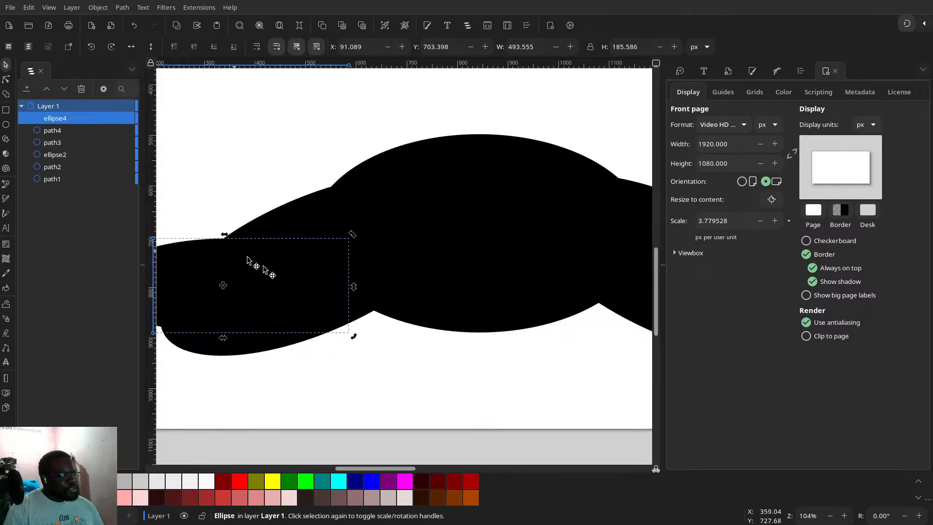
{"action": "left_click_drag", "start_coordinate": [284, 276], "coordinate": [419, 239]}
{"action": "left_click_drag", "start_coordinate": [395, 248], "coordinate": [370, 244]}
{"action": "key", "text": "ctrl+d"}
{"action": "left_click_drag", "start_coordinate": [266, 246], "coordinate": [234, 226]}
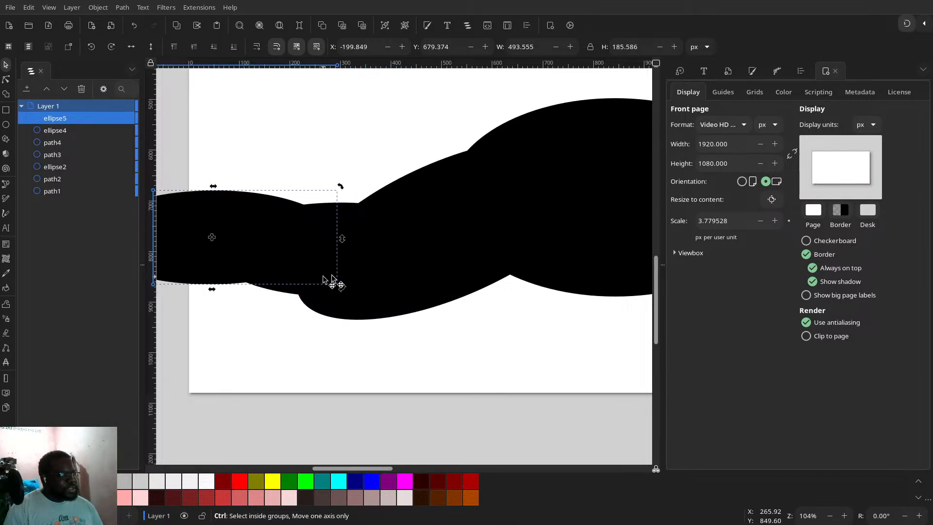
{"action": "scroll", "coordinate": [334, 278], "scroll_direction": "down", "scroll_amount": 4}
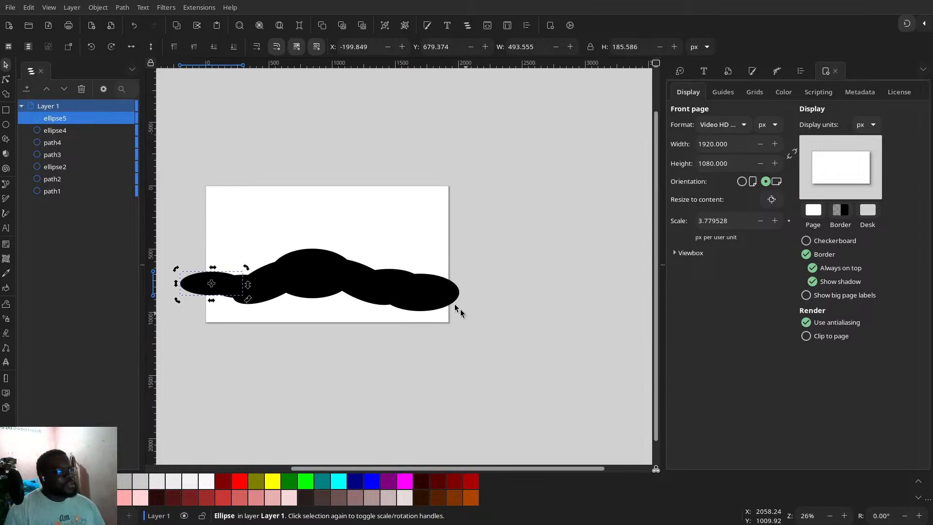
{"action": "left_click_drag", "start_coordinate": [439, 288], "coordinate": [448, 286]}
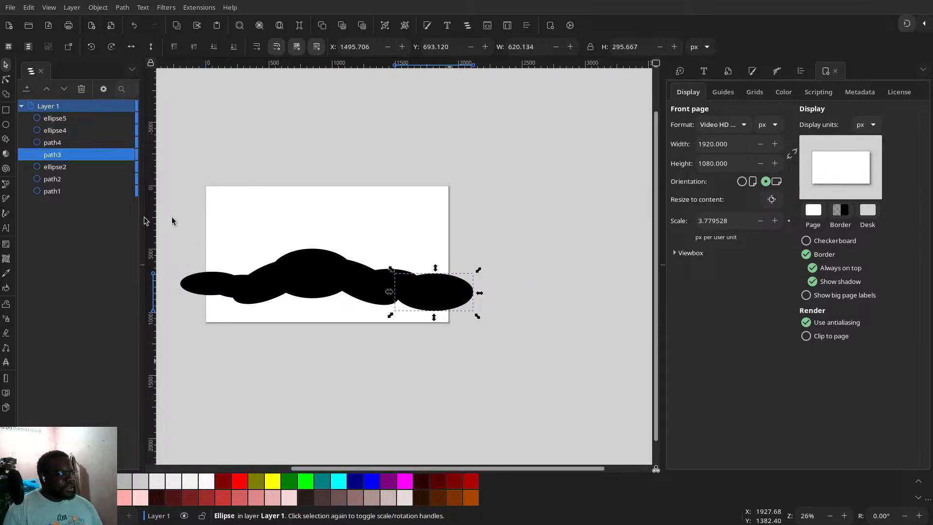
- Draw a 1920 by 1080 px rectangle covering the whole page
{"action": "left_click", "coordinate": [175, 219]}
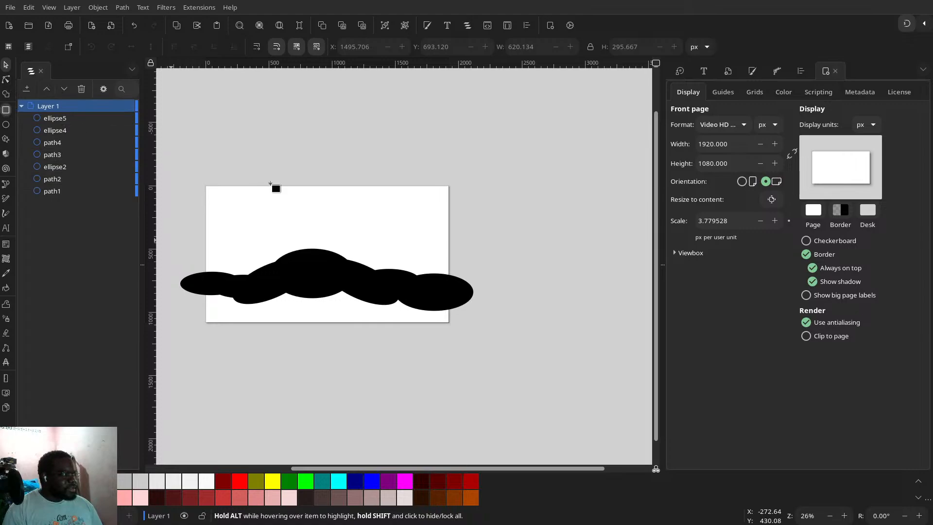
{"action": "left_click_drag", "start_coordinate": [206, 186], "coordinate": [448, 321]}
{"action": "key", "text": "s"}
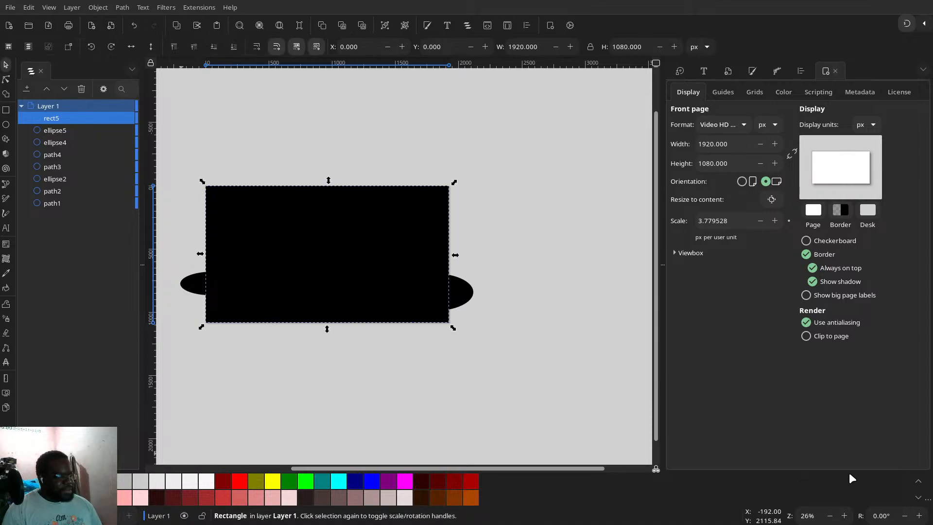
{"action": "left_click", "coordinate": [928, 497]}
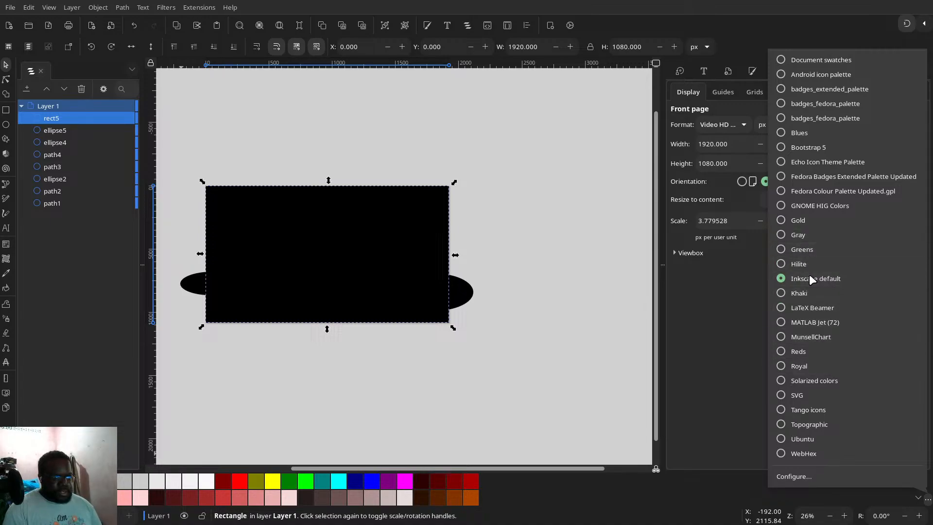
{"action": "left_click", "coordinate": [683, 491]}
{"action": "scroll", "coordinate": [433, 491], "scroll_direction": "down", "scroll_amount": 5}
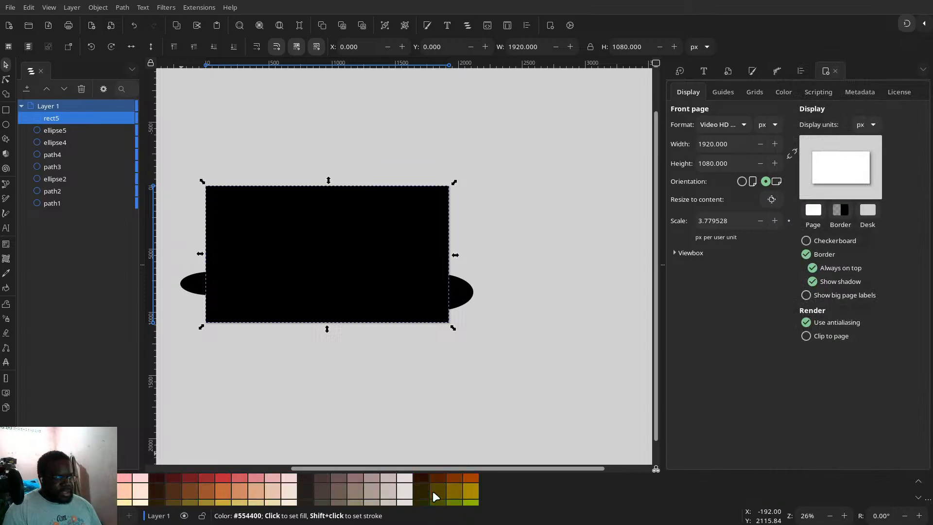
{"action": "scroll", "coordinate": [434, 491], "scroll_direction": "up", "scroll_amount": 5}
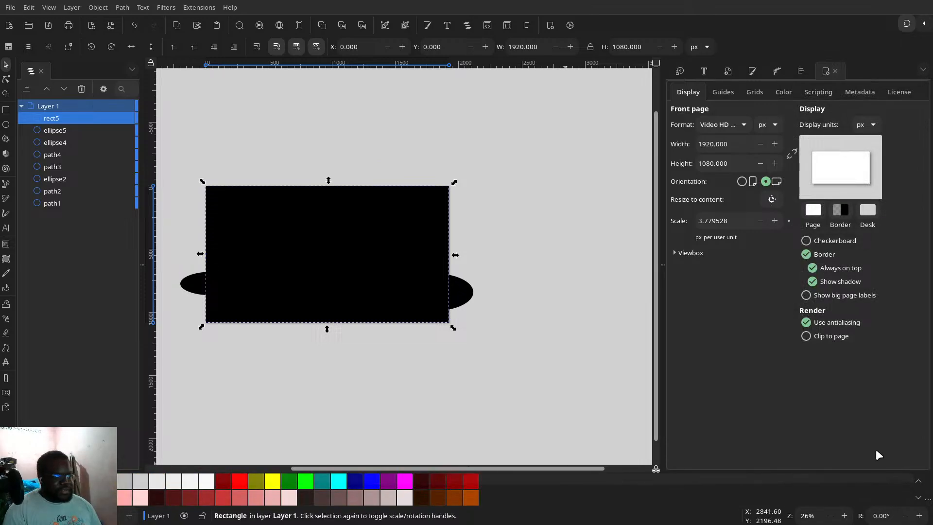
- Configure the color palette's swatch border to 1
{"action": "left_click", "coordinate": [928, 499]}
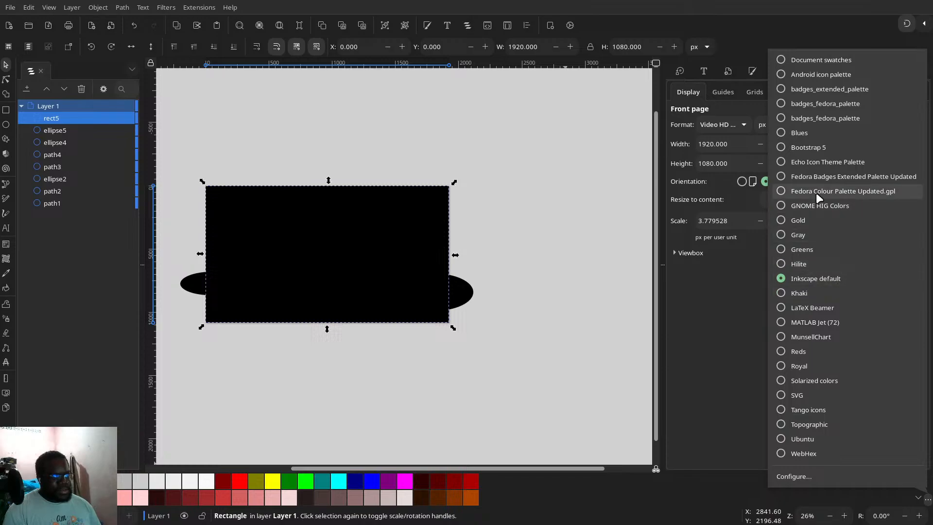
{"action": "left_click", "coordinate": [810, 474]}
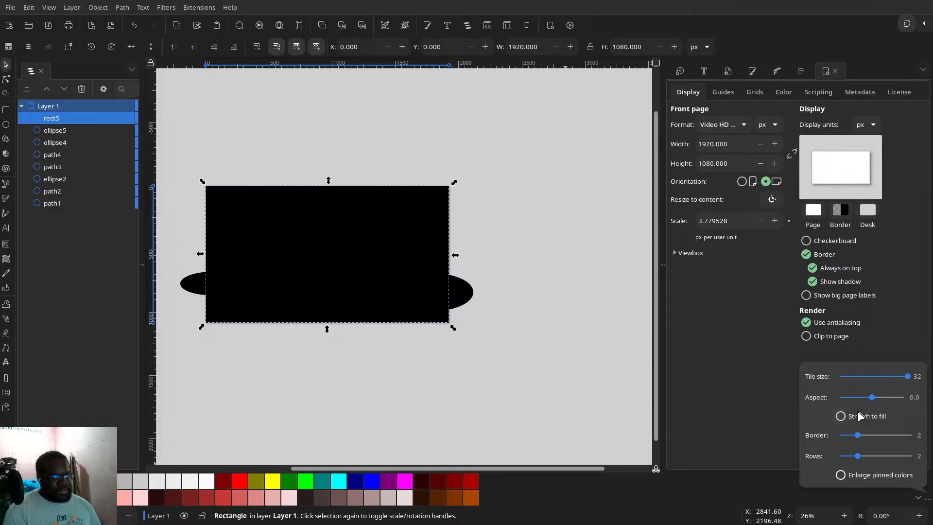
{"action": "left_click_drag", "start_coordinate": [859, 435], "coordinate": [867, 435]}
{"action": "left_click", "coordinate": [857, 437]}
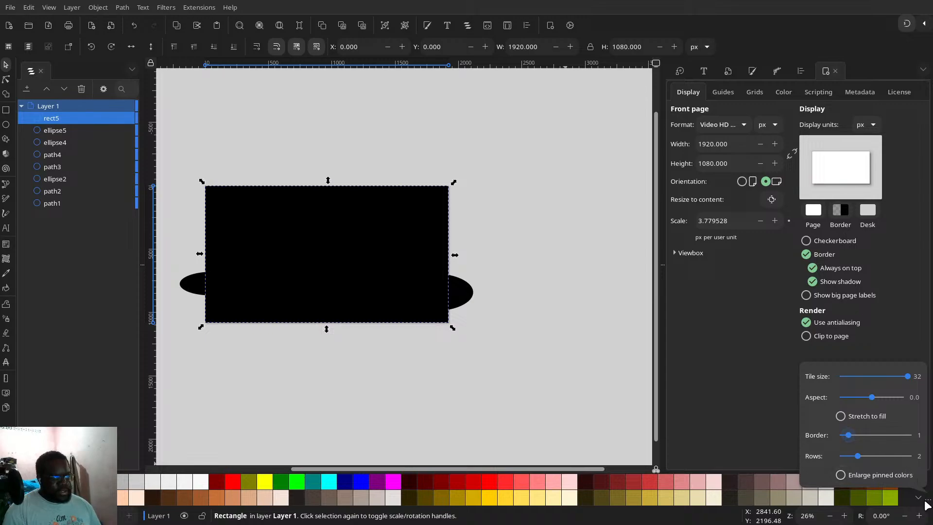
{"action": "left_click", "coordinate": [926, 505]}
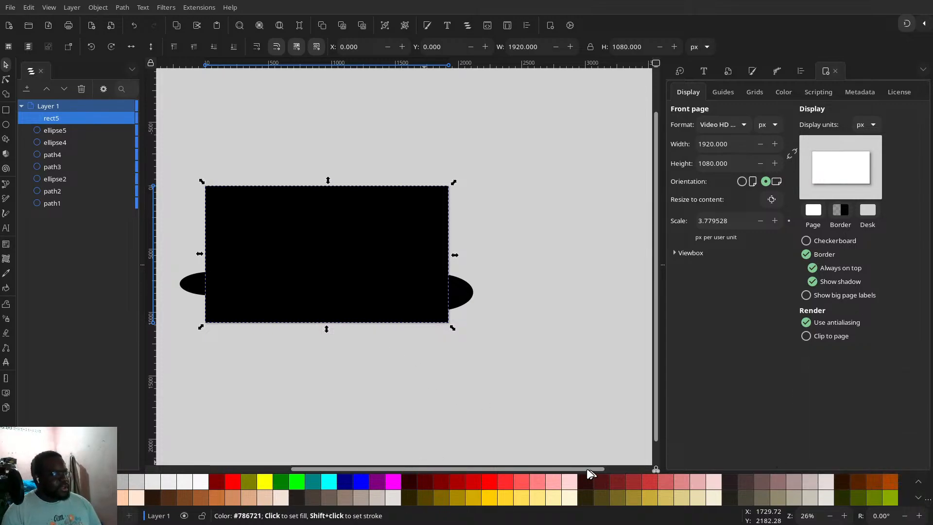
- Fill the page-sized rectangle with a muted mauve swatch and lower it to the bottom of the stack, behind all the ellipses
{"action": "left_click", "coordinate": [778, 482]}
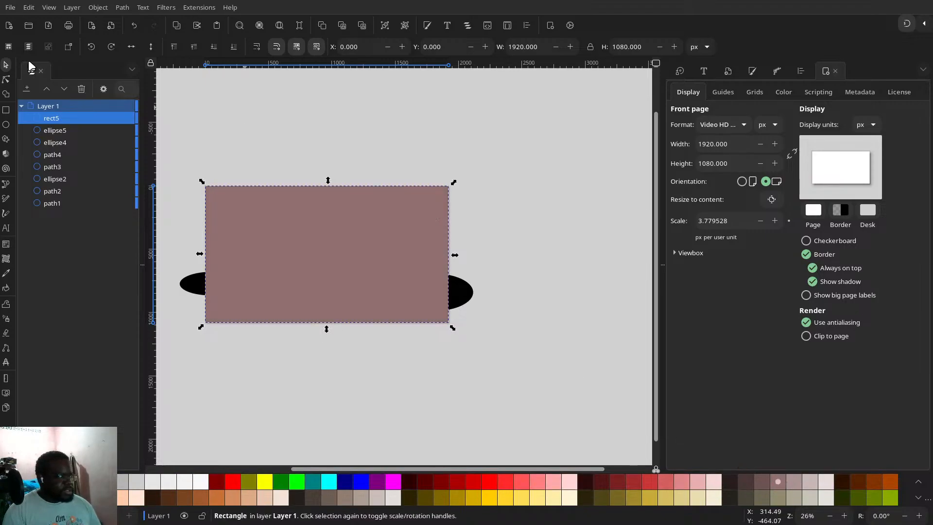
{"action": "left_click", "coordinate": [214, 47]}
{"action": "left_click", "coordinate": [214, 46]}
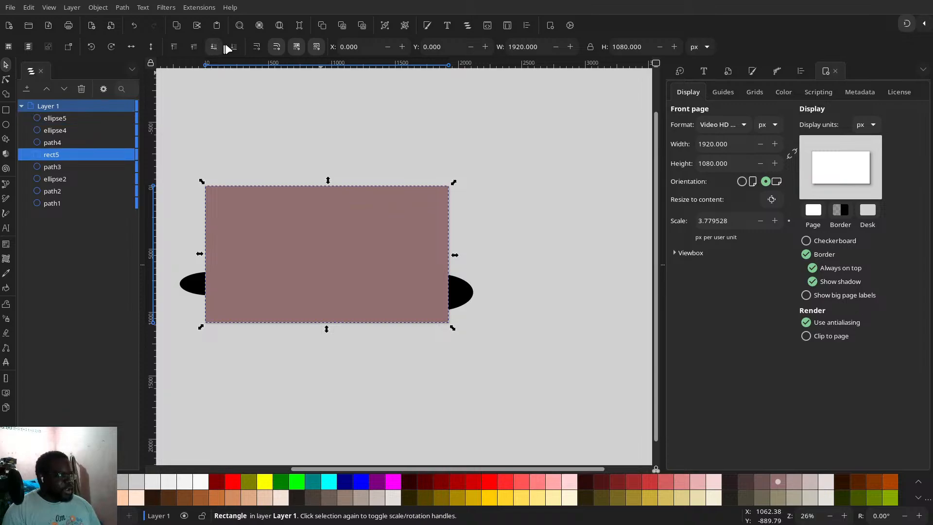
{"action": "left_click", "coordinate": [233, 47]}
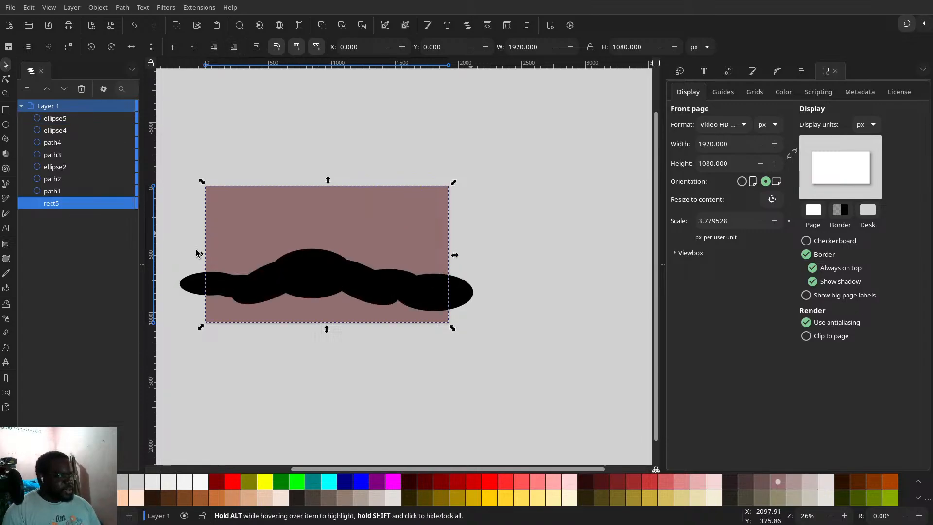
- Select the background rectangle together with all the overlapping ellipses
{"action": "left_click", "coordinate": [510, 233]}
{"action": "left_click_drag", "start_coordinate": [411, 226], "coordinate": [504, 236]}
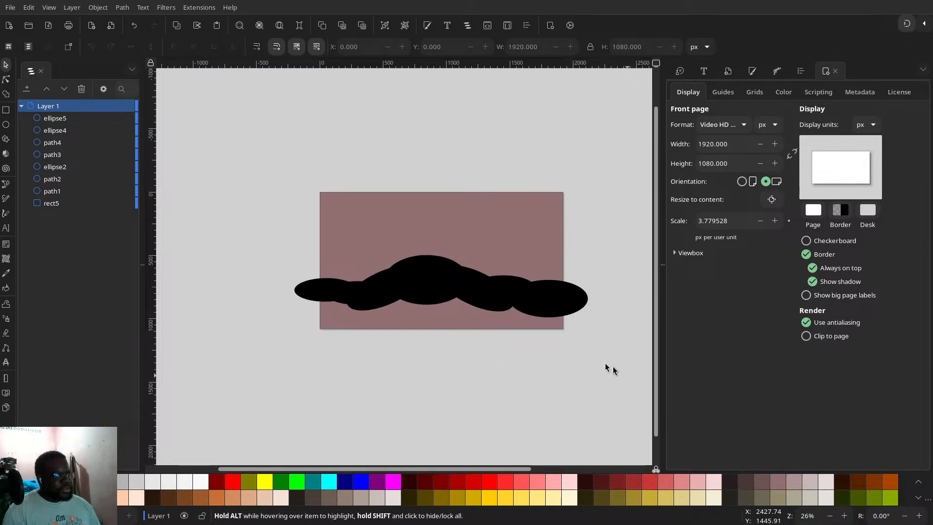
{"action": "left_click_drag", "start_coordinate": [629, 376], "coordinate": [214, 106]}
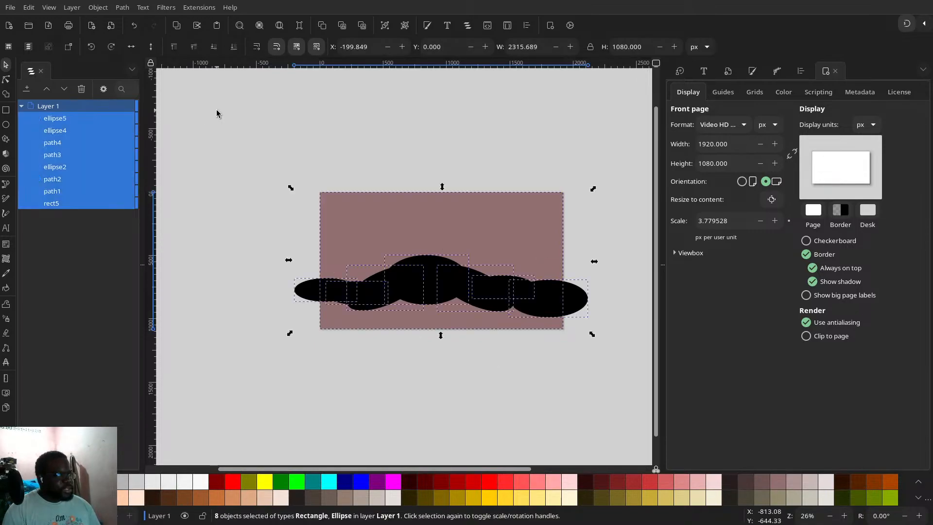
{"action": "left_click", "coordinate": [6, 94]}
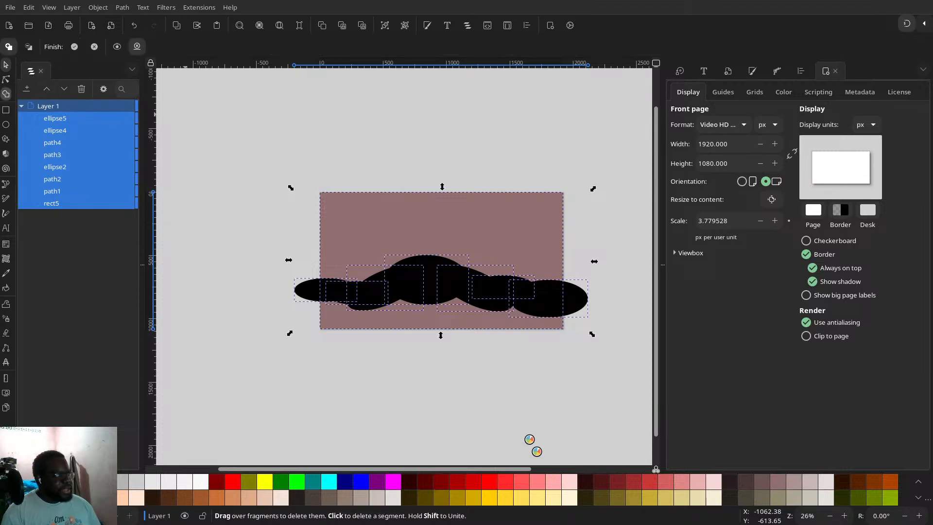
{"action": "left_click", "coordinate": [426, 233], "text": "alt"}
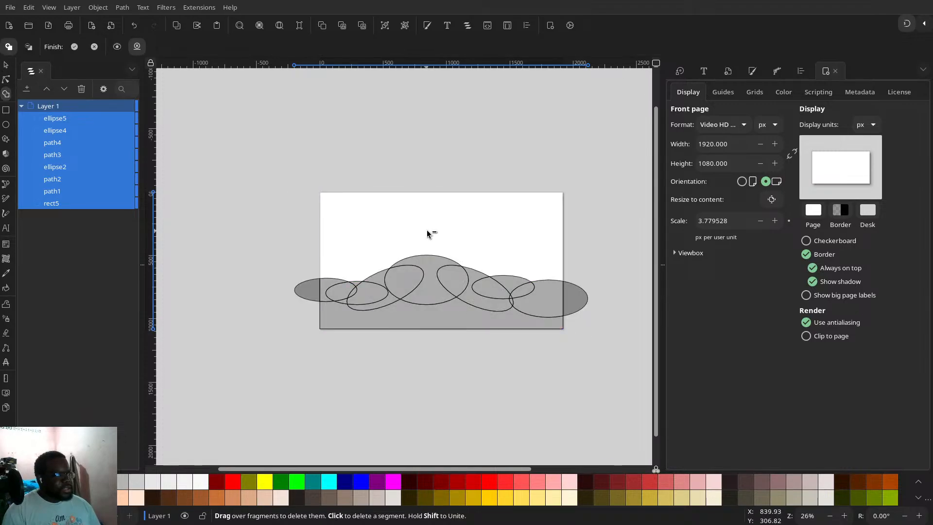
{"action": "left_click", "coordinate": [298, 291], "text": "alt"}
{"action": "left_click", "coordinate": [549, 294], "text": "alt"}
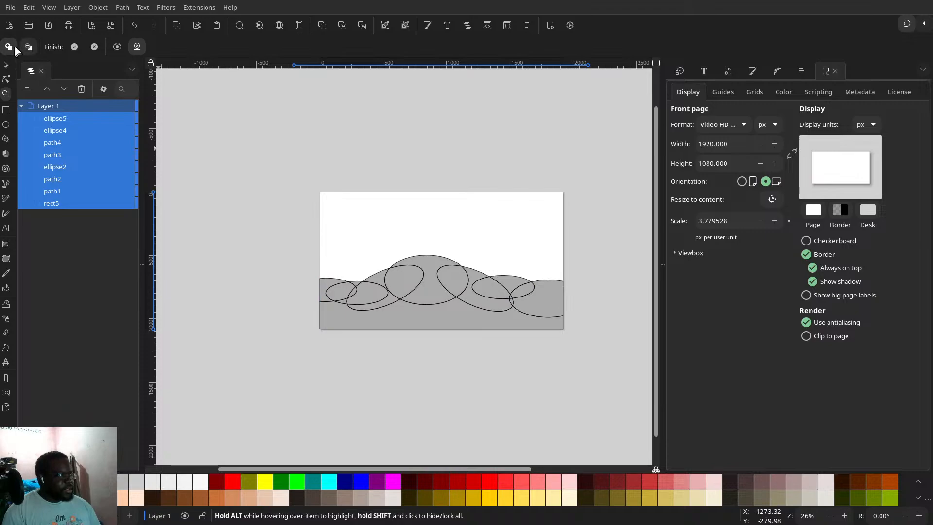
{"action": "left_click", "coordinate": [11, 47]}
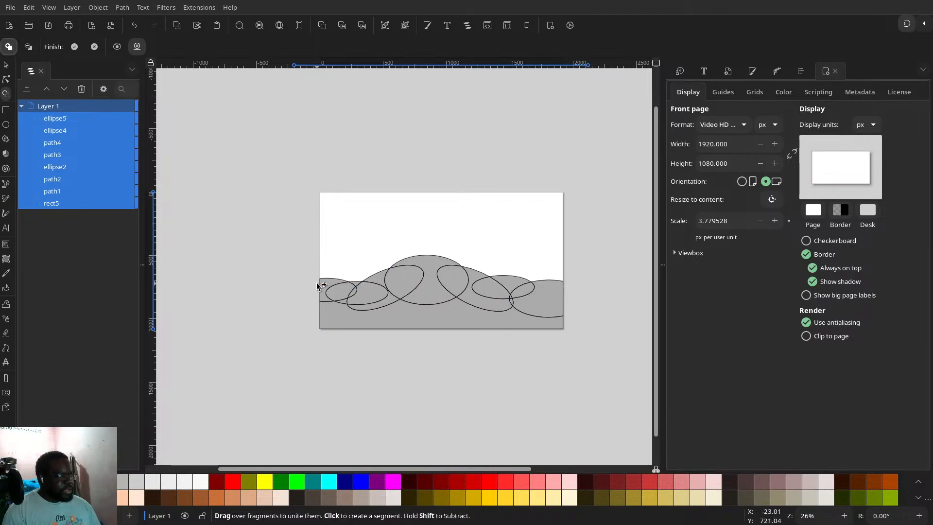
{"action": "mouse_move", "coordinate": [318, 285]}
{"action": "left_mouse_down"}
{"action": "mouse_move", "coordinate": [362, 308]}
{"action": "mouse_move", "coordinate": [399, 315]}
{"action": "mouse_move", "coordinate": [528, 298]}
{"action": "mouse_move", "coordinate": [500, 285]}
{"action": "mouse_move", "coordinate": [513, 302]}
{"action": "left_mouse_up"}
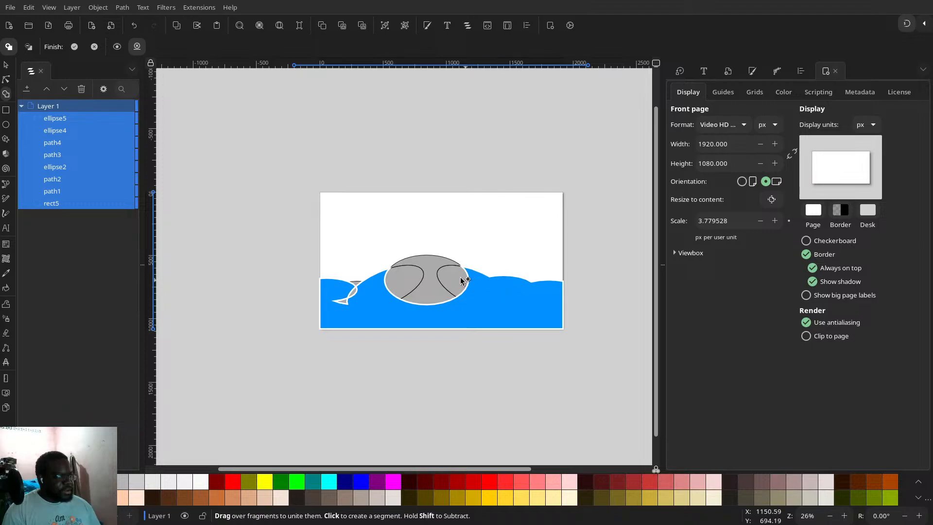
{"action": "mouse_move", "coordinate": [460, 280]}
{"action": "left_mouse_down"}
{"action": "mouse_move", "coordinate": [440, 258]}
{"action": "mouse_move", "coordinate": [413, 264]}
{"action": "mouse_move", "coordinate": [412, 272]}
{"action": "mouse_move", "coordinate": [452, 272]}
{"action": "left_mouse_up"}
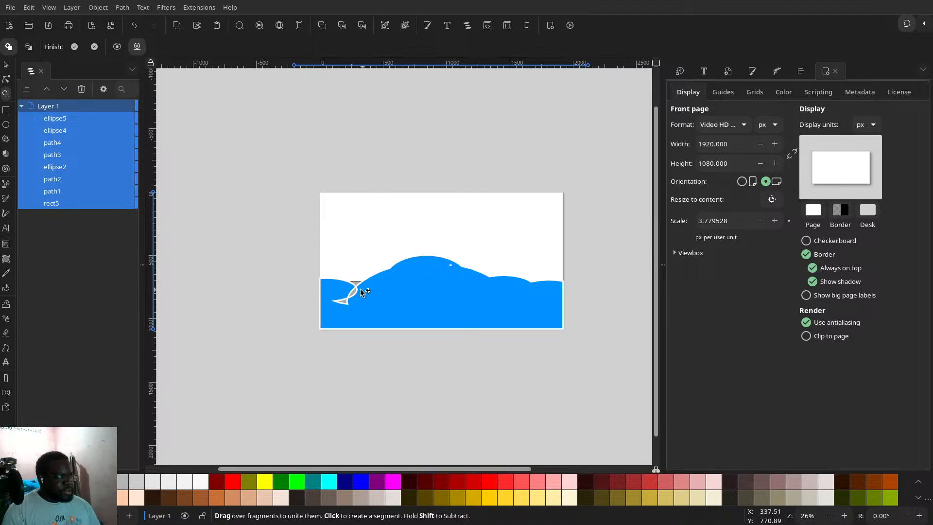
{"action": "left_click_drag", "start_coordinate": [361, 290], "coordinate": [356, 284]}
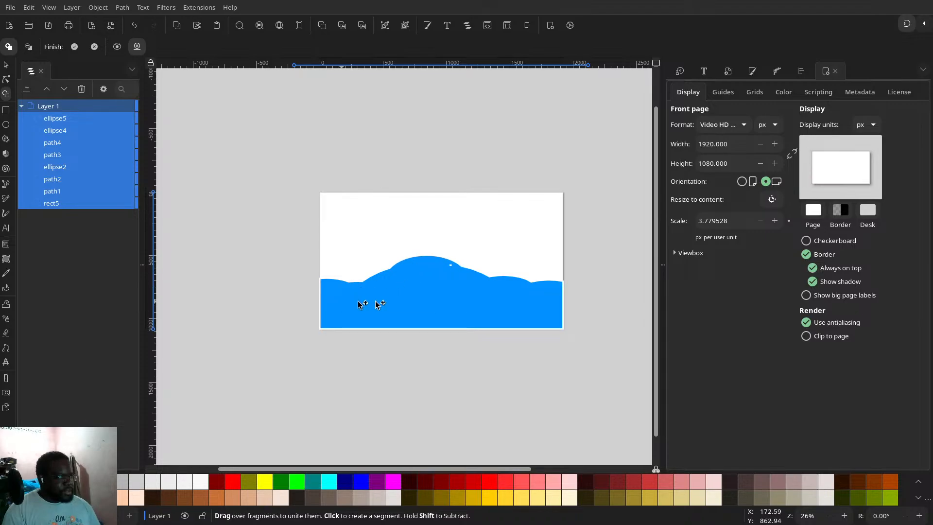
{"action": "scroll", "coordinate": [461, 297], "scroll_direction": "up", "scroll_amount": 6}
{"action": "left_click_drag", "start_coordinate": [433, 248], "coordinate": [428, 443]}
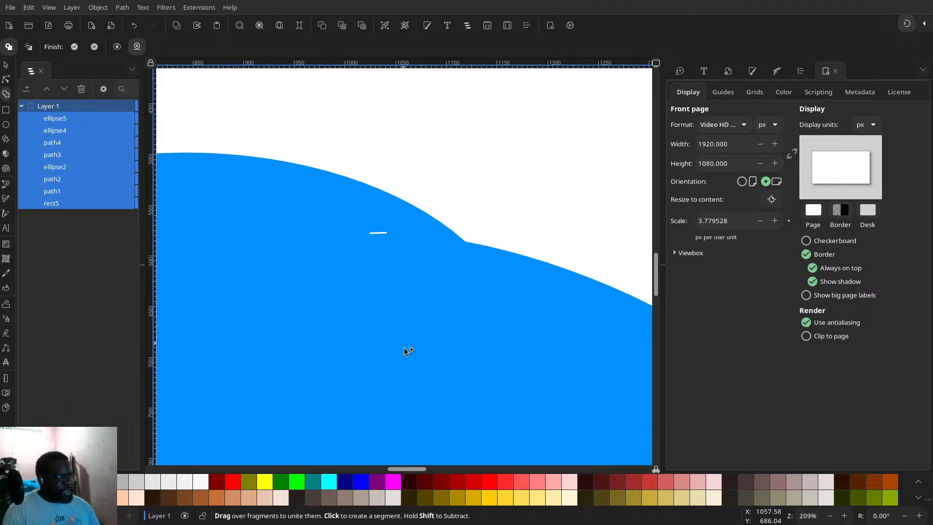
{"action": "scroll", "coordinate": [412, 338], "scroll_direction": "up", "scroll_amount": 2}
{"action": "scroll", "coordinate": [403, 272], "scroll_direction": "up", "scroll_amount": 4}
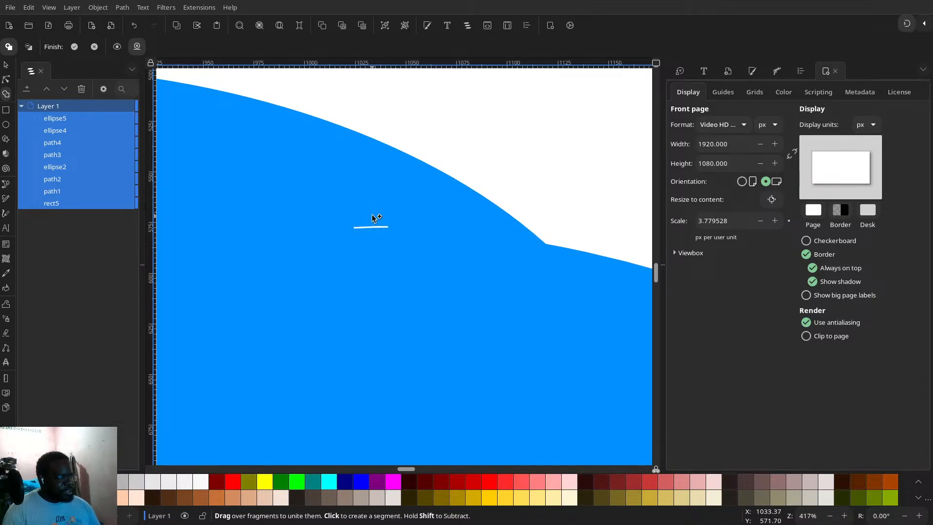
{"action": "scroll", "coordinate": [382, 233], "scroll_direction": "up", "scroll_amount": 5}
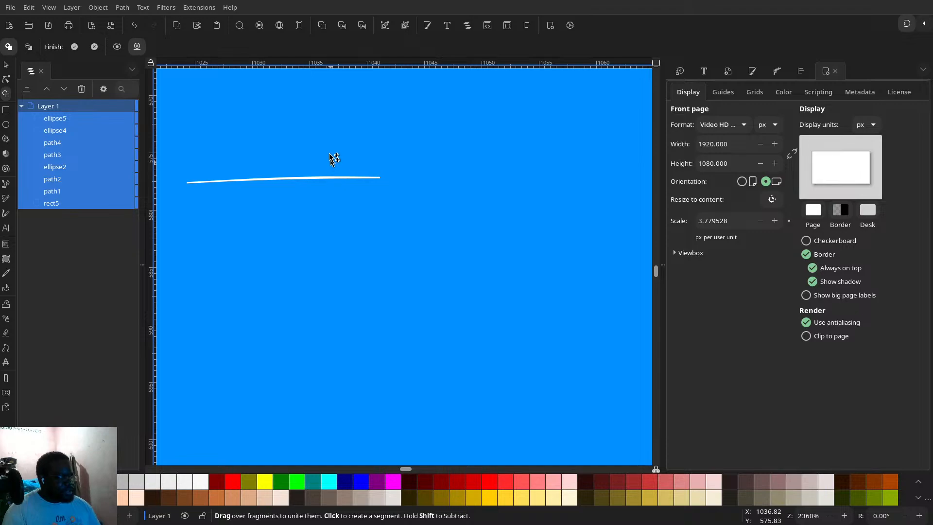
{"action": "scroll", "coordinate": [338, 179], "scroll_direction": "up", "scroll_amount": 3}
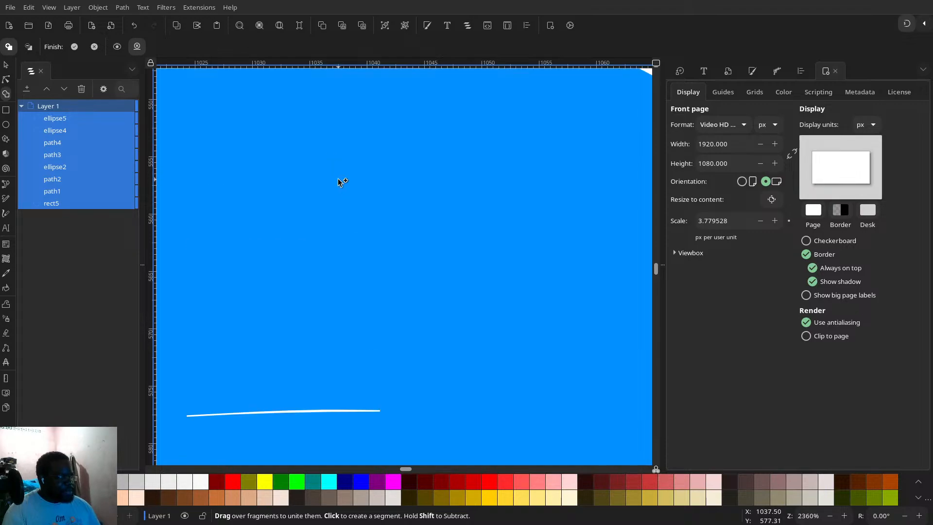
{"action": "scroll", "coordinate": [339, 181], "scroll_direction": "down", "scroll_amount": 3}
{"action": "scroll", "coordinate": [343, 198], "scroll_direction": "up", "scroll_amount": 4}
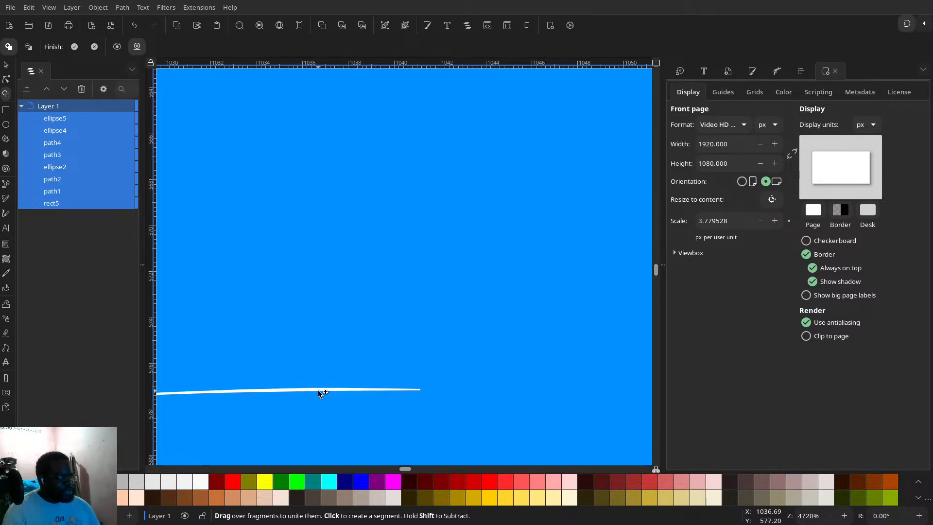
{"action": "left_click", "coordinate": [5, 79]}
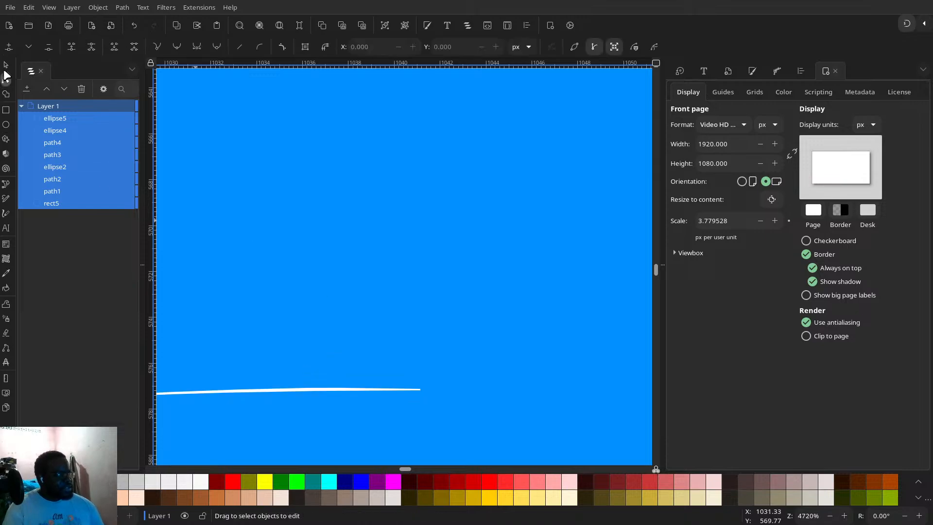
{"action": "left_click", "coordinate": [7, 66]}
{"action": "scroll", "coordinate": [404, 221], "scroll_direction": "down", "scroll_amount": 8}
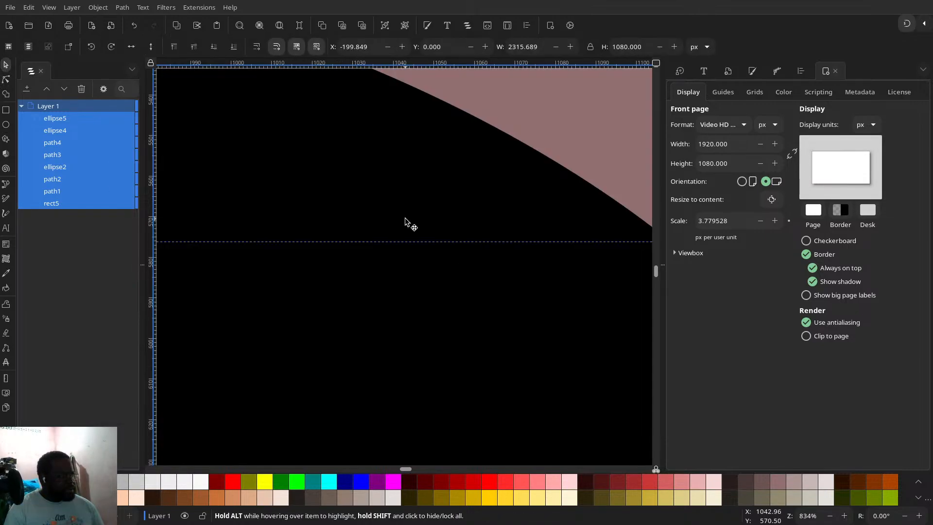
{"action": "scroll", "coordinate": [412, 222], "scroll_direction": "down", "scroll_amount": 5}
{"action": "scroll", "coordinate": [416, 219], "scroll_direction": "down", "scroll_amount": 2}
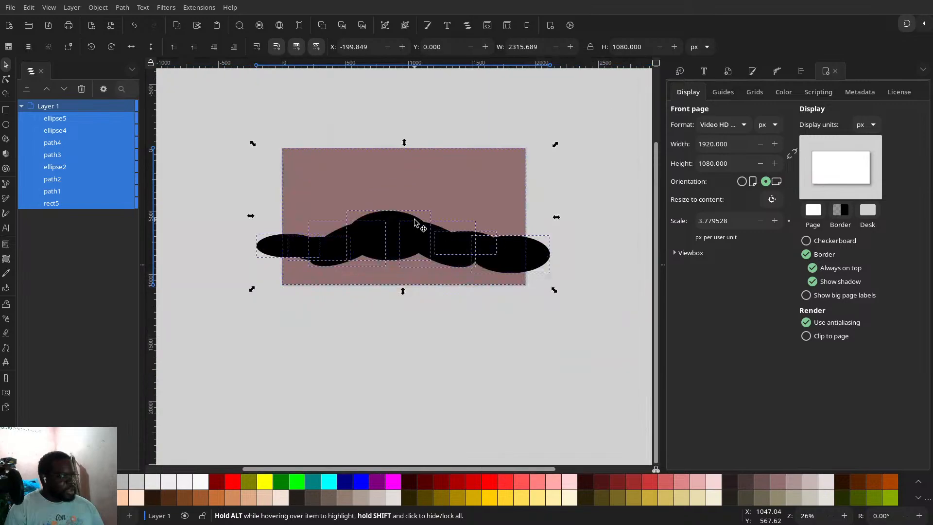
- With the Shape Builder, remove the area above the hills and the ellipse parts outside the page, and unite the remaining fragments into one hill shape
{"action": "left_click", "coordinate": [6, 94]}
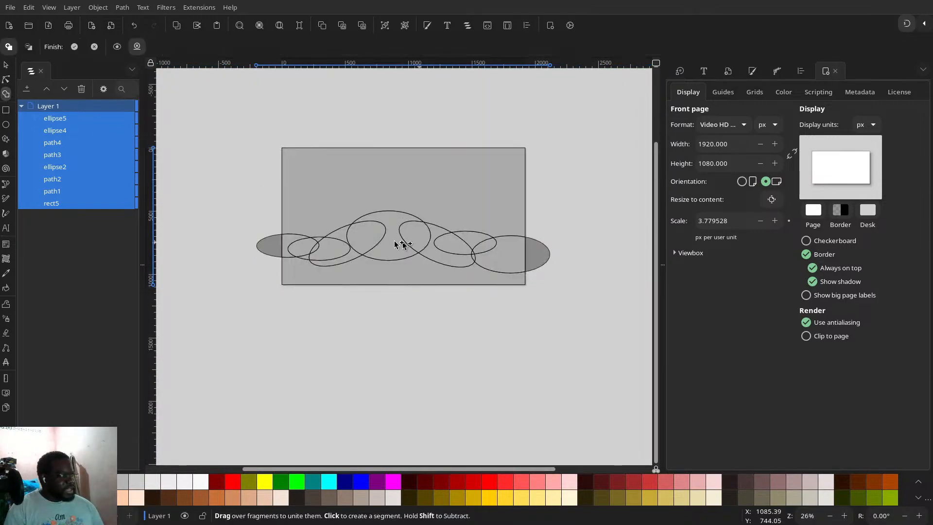
{"action": "left_click", "coordinate": [314, 206]}
{"action": "left_click", "coordinate": [546, 258], "text": "shift"}
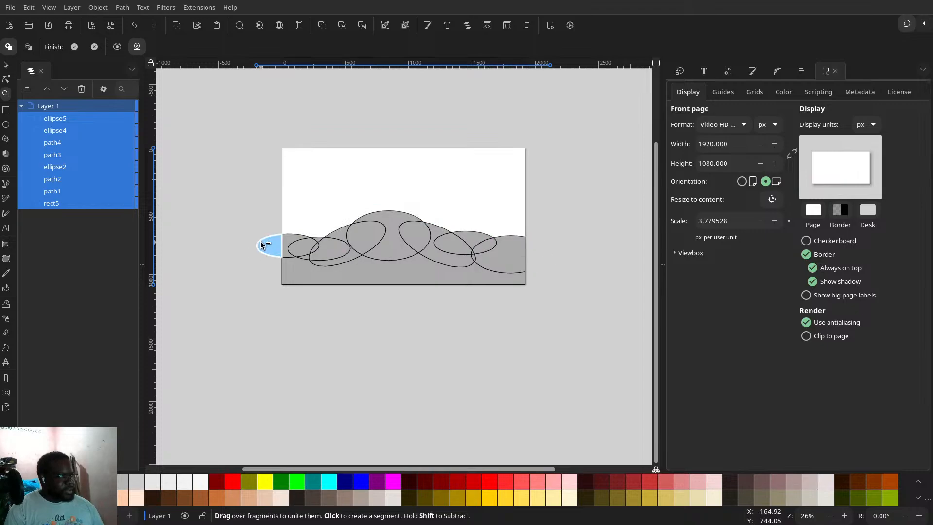
{"action": "left_click", "coordinate": [267, 244], "text": "shift"}
{"action": "mouse_move", "coordinate": [310, 243]}
{"action": "left_mouse_down"}
{"action": "mouse_move", "coordinate": [291, 240]}
{"action": "mouse_move", "coordinate": [357, 260]}
{"action": "mouse_move", "coordinate": [452, 269]}
{"action": "mouse_move", "coordinate": [488, 248]}
{"action": "mouse_move", "coordinate": [457, 239]}
{"action": "mouse_move", "coordinate": [474, 248]}
{"action": "mouse_move", "coordinate": [470, 259]}
{"action": "mouse_move", "coordinate": [477, 252]}
{"action": "mouse_move", "coordinate": [384, 216]}
{"action": "mouse_move", "coordinate": [368, 228]}
{"action": "mouse_move", "coordinate": [379, 235]}
{"action": "mouse_move", "coordinate": [318, 250]}
{"action": "left_mouse_up"}
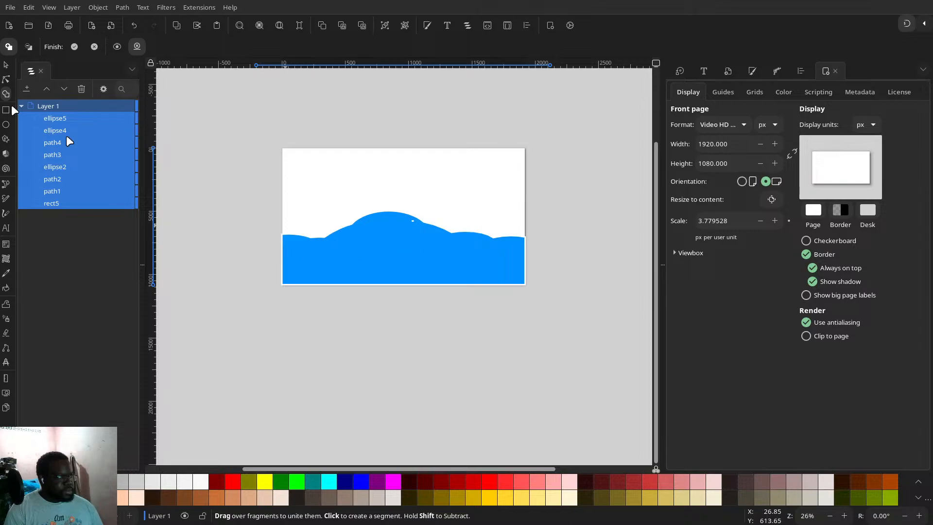
{"action": "left_click", "coordinate": [74, 46]}
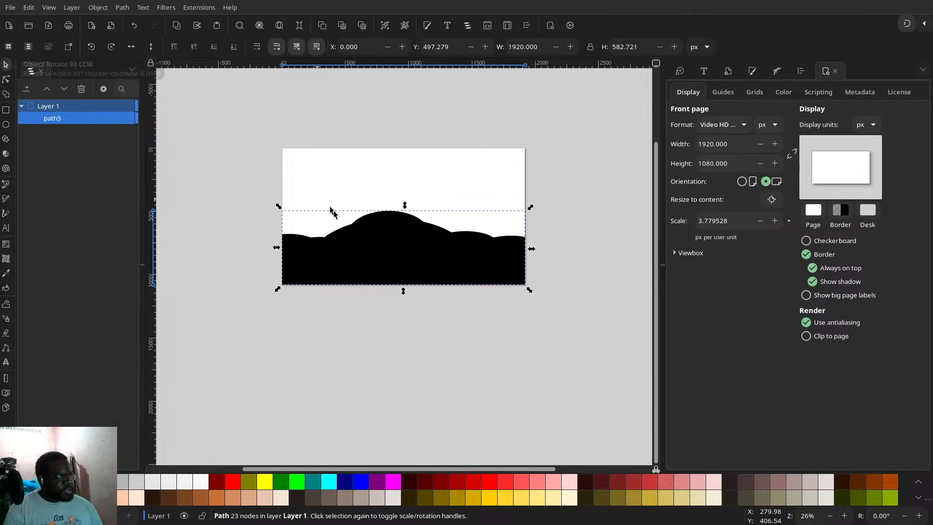
- Try moving the merged hill shape below the page and undo the move
{"action": "left_click_drag", "start_coordinate": [413, 249], "coordinate": [411, 323]}
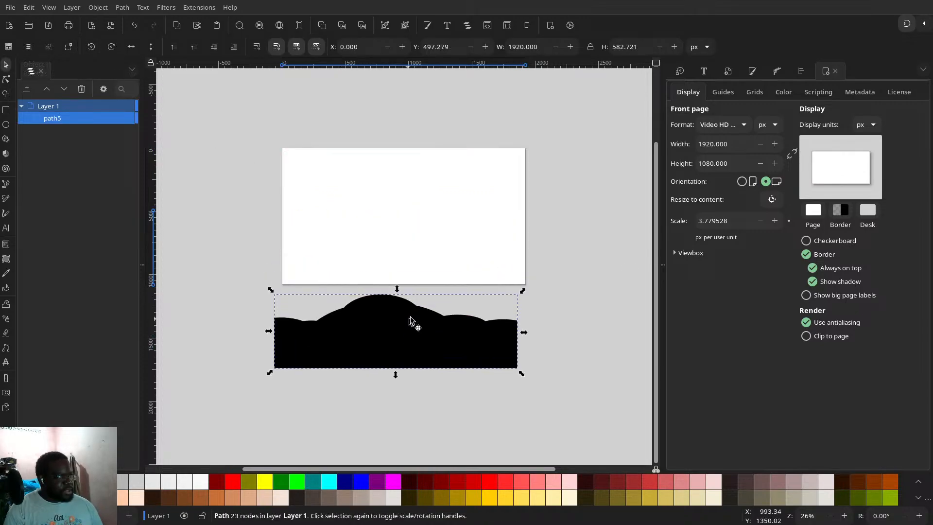
{"action": "key", "text": "ctrl+z"}
{"action": "scroll", "coordinate": [404, 267], "scroll_direction": "up", "scroll_amount": 4}
{"action": "scroll", "coordinate": [405, 265], "scroll_direction": "up", "scroll_amount": 1}
{"action": "scroll", "coordinate": [407, 265], "scroll_direction": "down", "scroll_amount": 1}
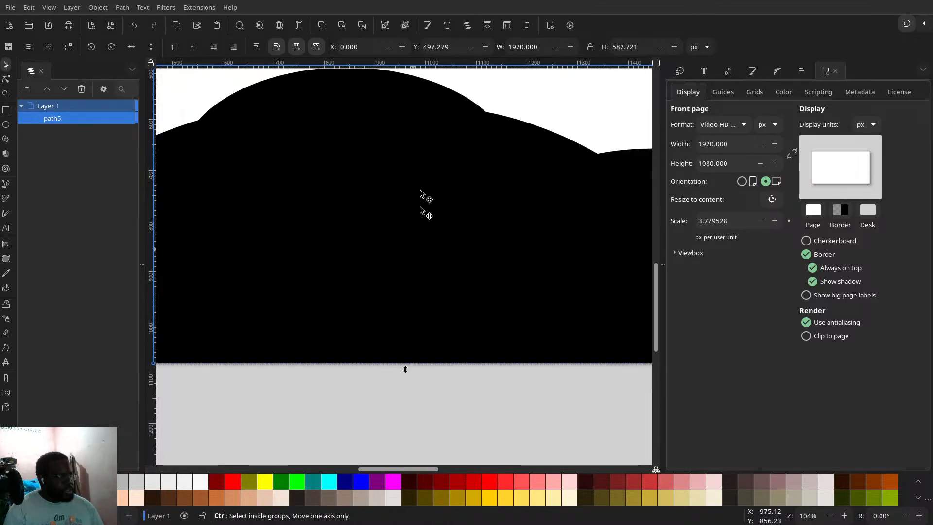
- Fill the merged hill shape with a dark brownish mauve swatch
{"action": "scroll", "coordinate": [437, 240], "scroll_direction": "down", "scroll_amount": 2}
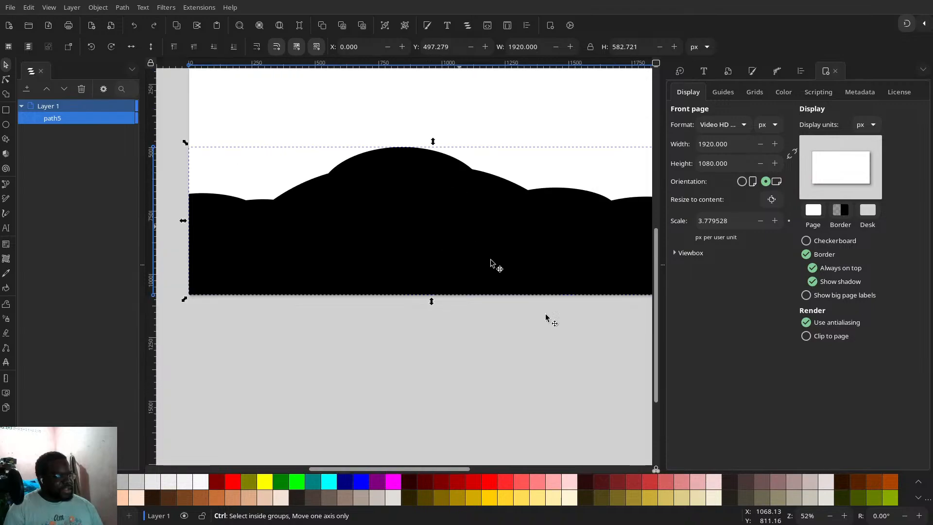
{"action": "left_click", "coordinate": [762, 485]}
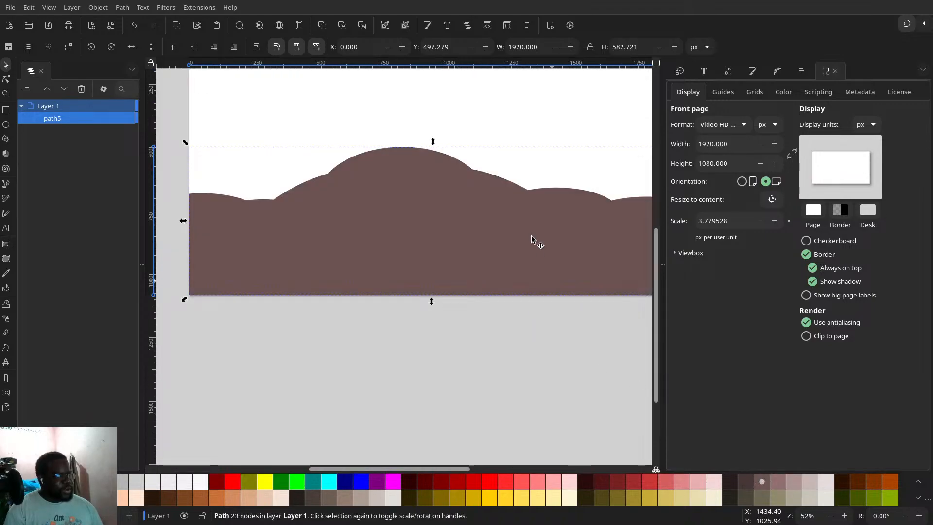
- Delete the four stray nodes inside the hill path, just under the right slope of its central peak, and reselect the whole hill
{"action": "scroll", "coordinate": [489, 223], "scroll_direction": "up", "scroll_amount": 3}
{"action": "left_click_drag", "start_coordinate": [452, 159], "coordinate": [478, 275]}
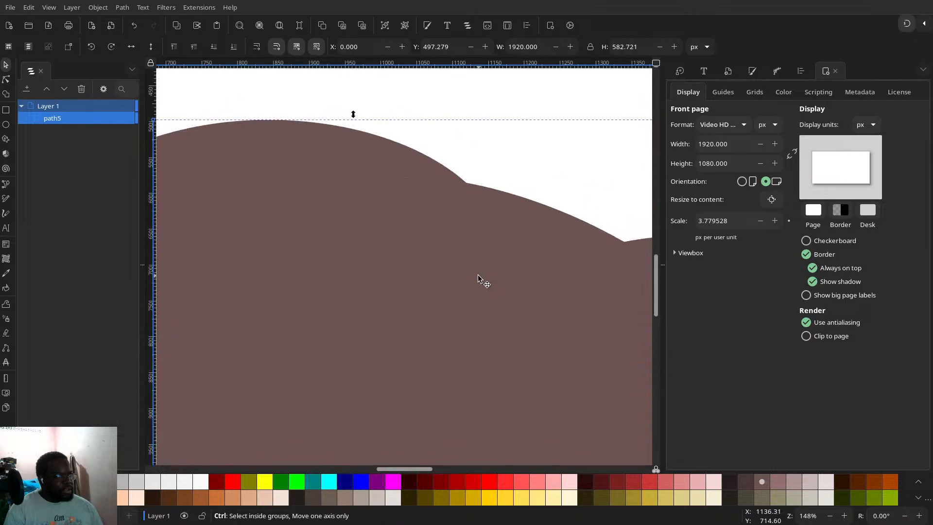
{"action": "scroll", "coordinate": [477, 275], "scroll_direction": "up", "scroll_amount": 2}
{"action": "left_click_drag", "start_coordinate": [411, 143], "coordinate": [506, 296]}
{"action": "key", "text": "n"}
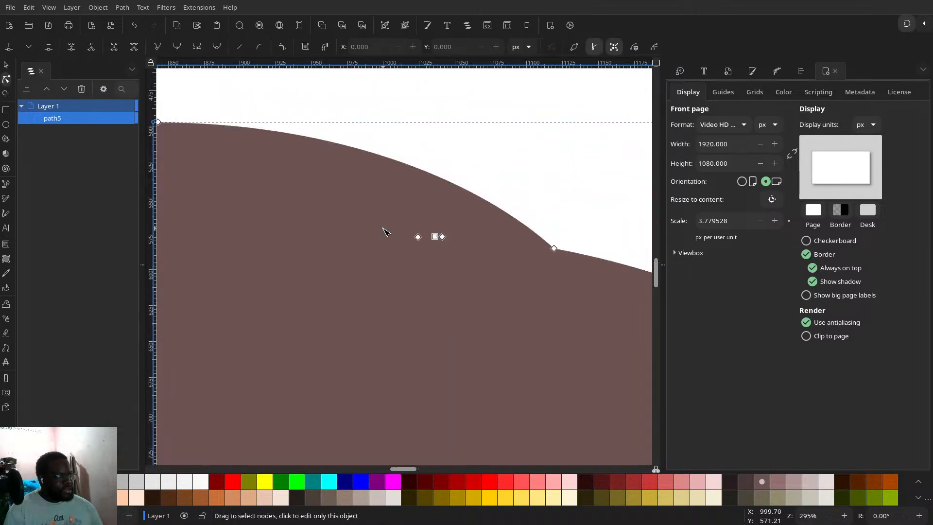
{"action": "left_click_drag", "start_coordinate": [482, 188], "coordinate": [384, 283]}
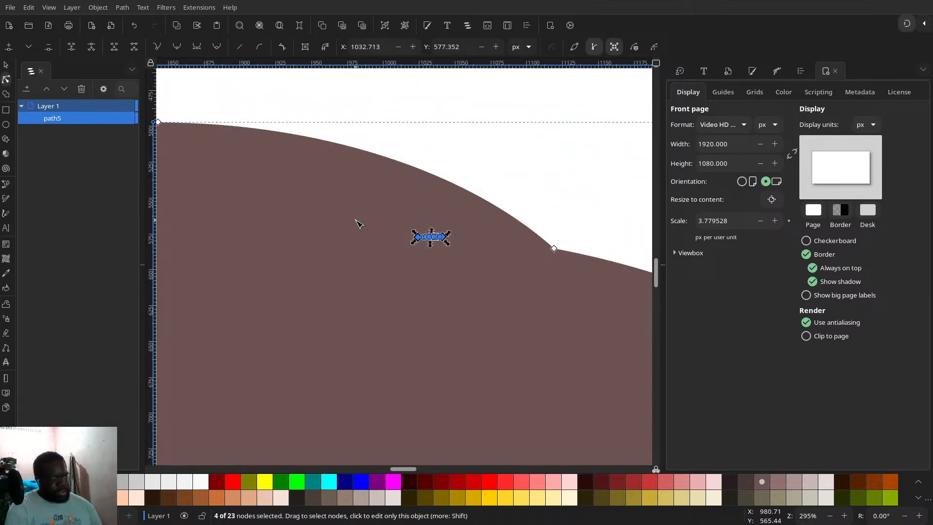
{"action": "key", "text": "Delete"}
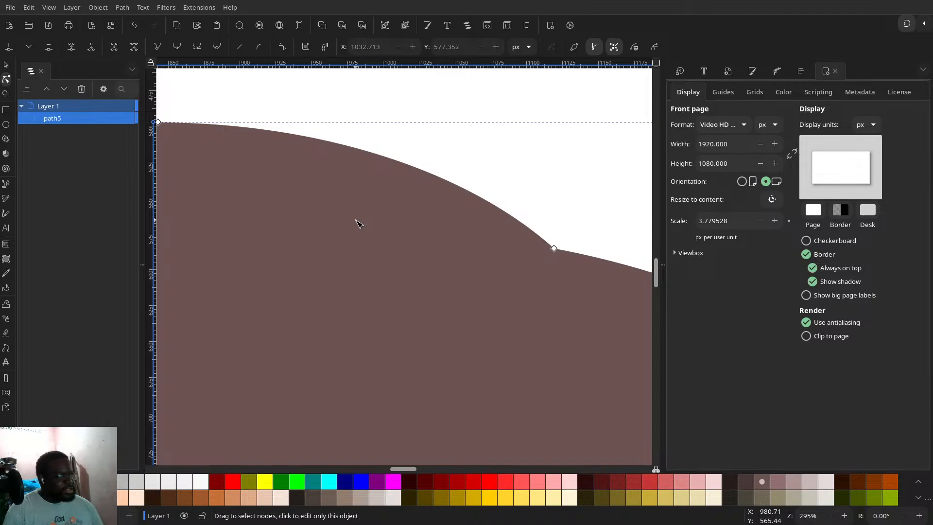
{"action": "left_click", "coordinate": [4, 65]}
{"action": "scroll", "coordinate": [450, 204], "scroll_direction": "down", "scroll_amount": 6}
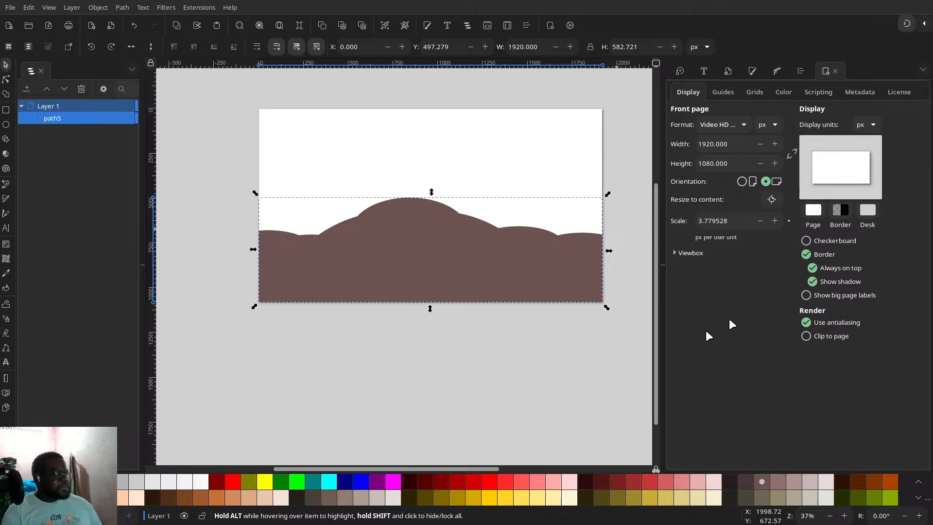
{"action": "left_click", "coordinate": [467, 351]}
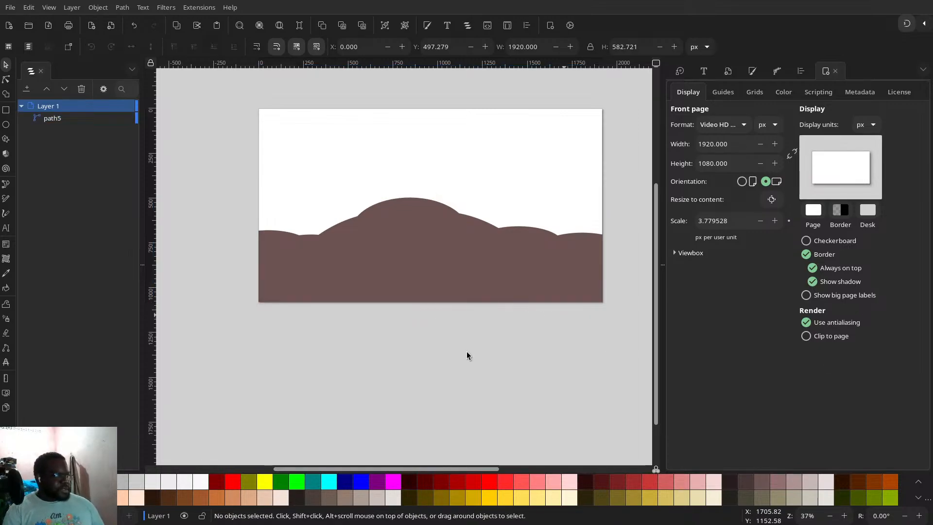
{"action": "left_click", "coordinate": [495, 271]}
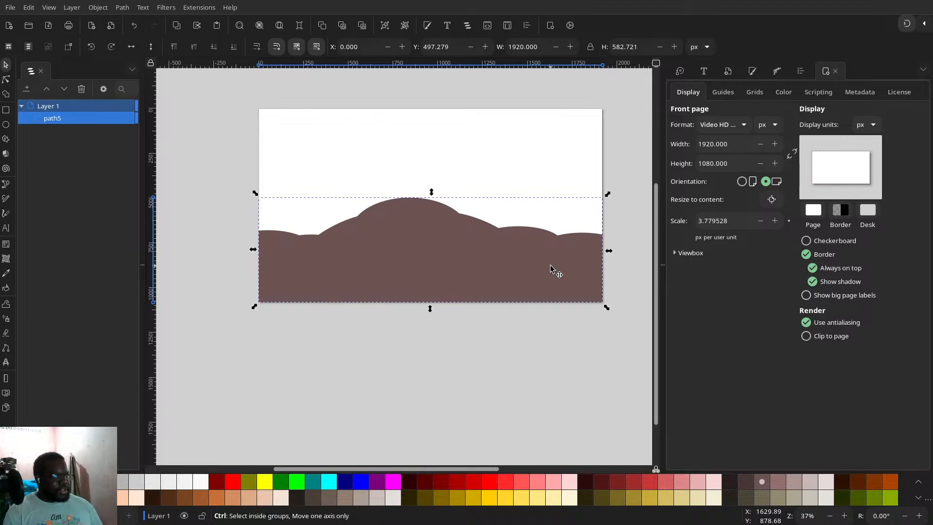
- Enlarge the hill shape proportionally to about 2863 px wide and shift it left so it extends past both sides of the page
{"action": "left_click_drag", "start_coordinate": [606, 309], "coordinate": [638, 363]}
{"action": "scroll", "coordinate": [528, 333], "scroll_direction": "down", "scroll_amount": 2}
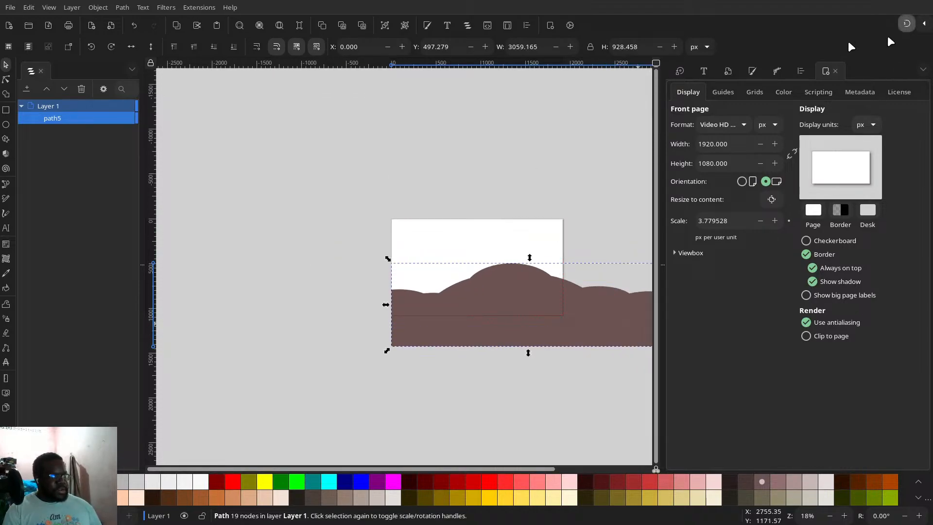
{"action": "left_click_drag", "start_coordinate": [523, 227], "coordinate": [437, 214]}
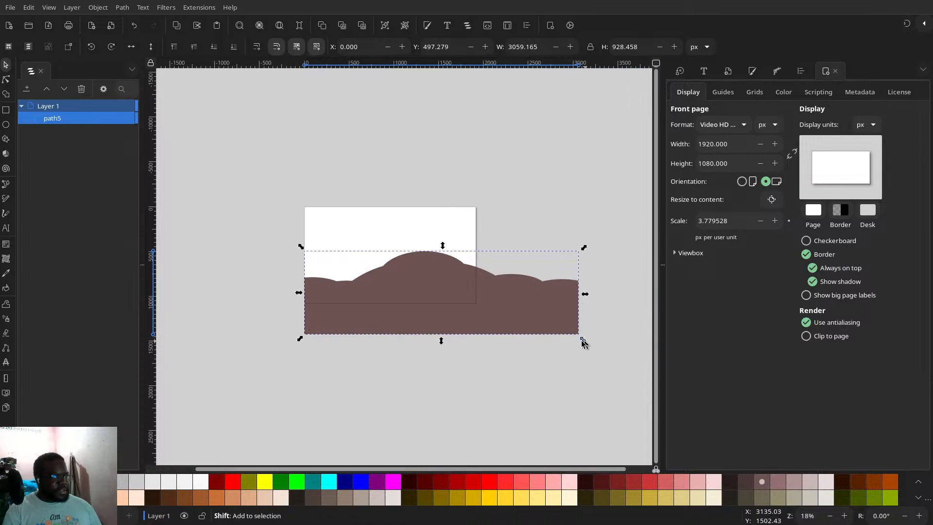
{"action": "left_click_drag", "start_coordinate": [584, 340], "coordinate": [565, 331]}
{"action": "key", "text": "ctrl+z"}
{"action": "left_click_drag", "start_coordinate": [549, 325], "coordinate": [564, 333]}
{"action": "left_click_drag", "start_coordinate": [494, 296], "coordinate": [478, 294]}
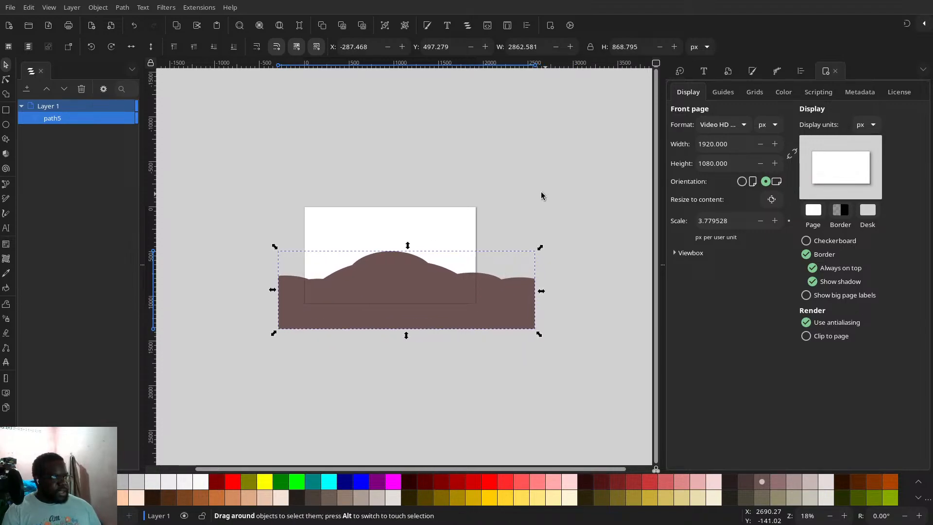
{"action": "left_click", "coordinate": [541, 195]}
- Move the enlarged hill shape straight down to a Y position of about 587 px
{"action": "scroll", "coordinate": [440, 323], "scroll_direction": "up", "scroll_amount": 2}
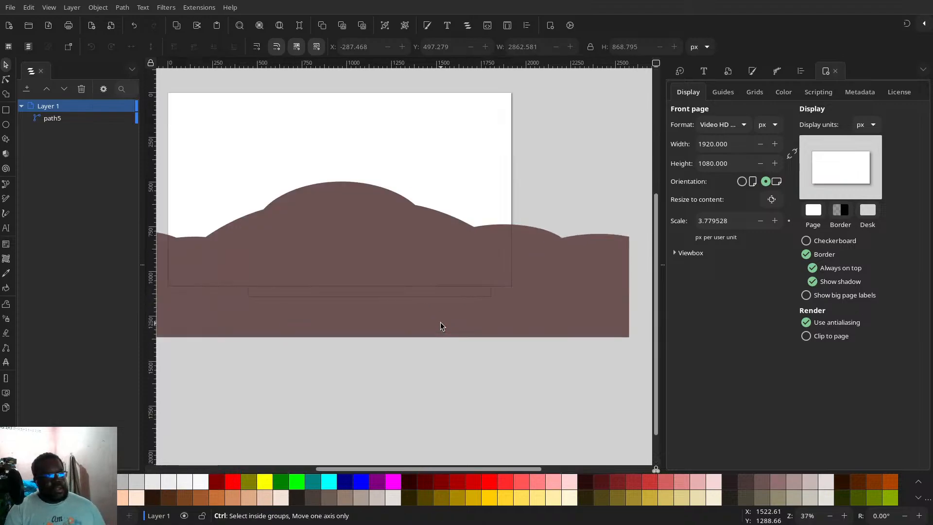
{"action": "left_click_drag", "start_coordinate": [381, 307], "coordinate": [527, 344]}
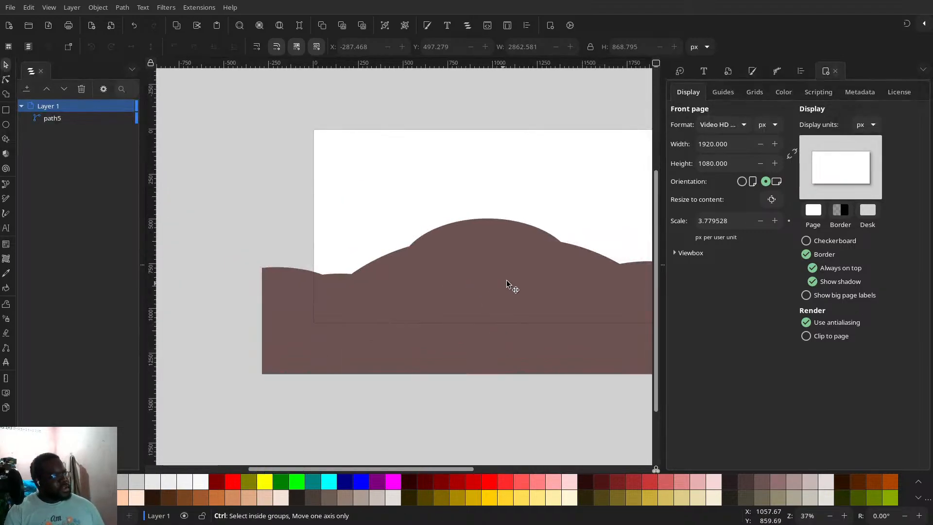
{"action": "left_click_drag", "start_coordinate": [513, 224], "coordinate": [454, 321]}
{"action": "left_click", "coordinate": [457, 298]}
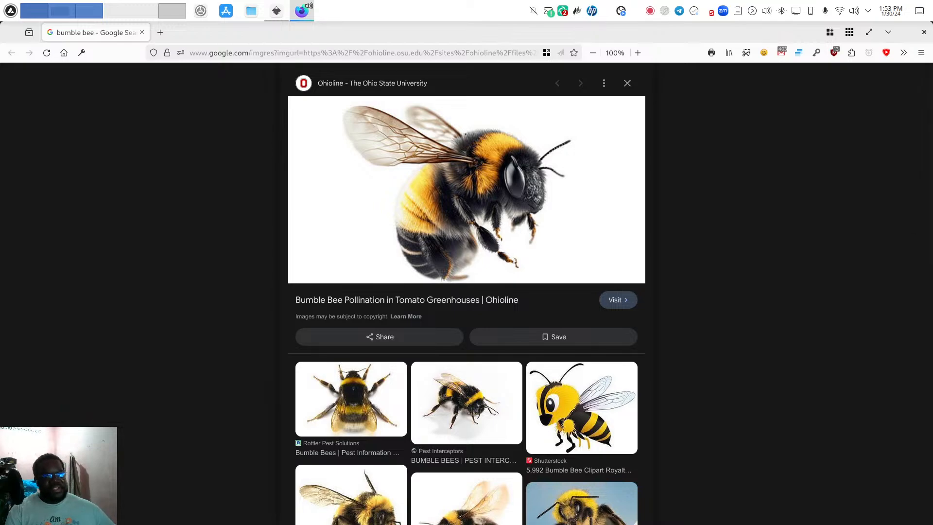
- Switch back to Inkscape and draw an ellipse about 271 px wide and 278 px high at the hill's central peak
{"action": "left_click", "coordinate": [275, 20]}
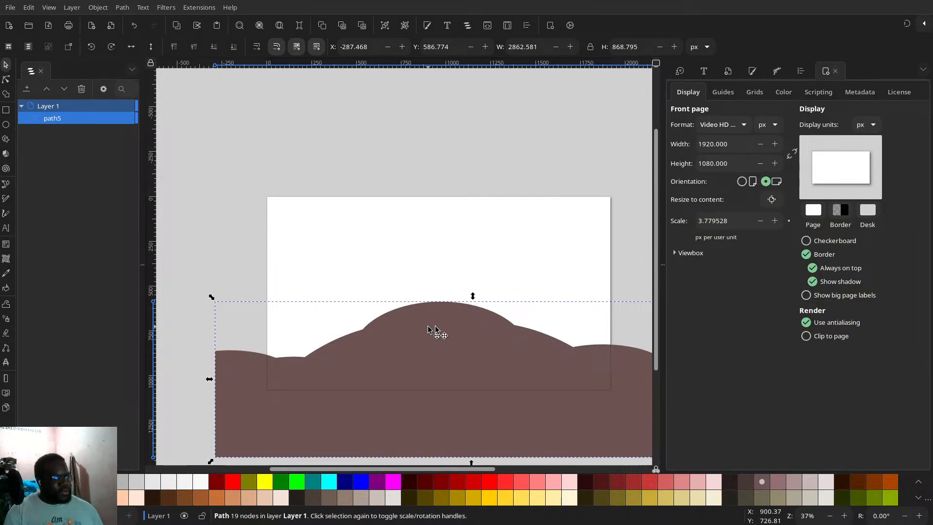
{"action": "scroll", "coordinate": [442, 336], "scroll_direction": "up", "scroll_amount": 2, "text": "ctrl"}
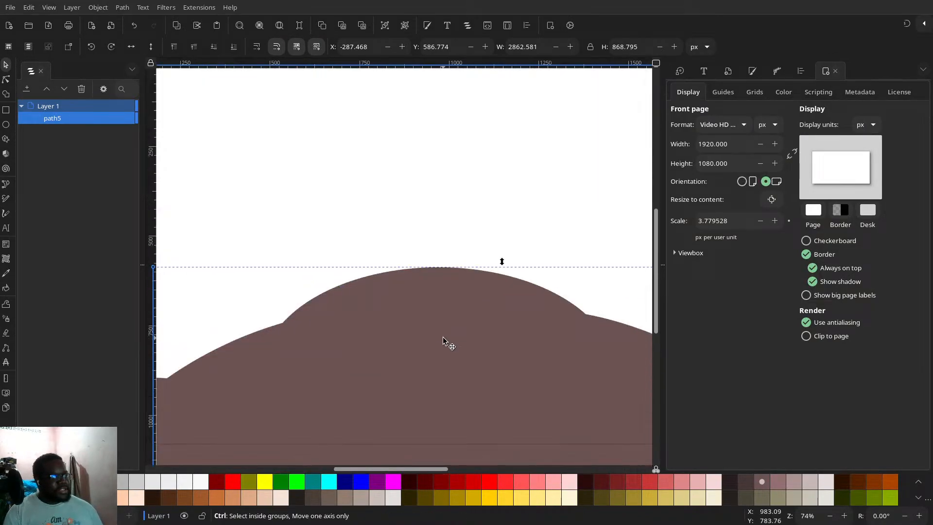
{"action": "scroll", "coordinate": [442, 337], "scroll_direction": "down", "scroll_amount": 2, "text": "ctrl"}
{"action": "scroll", "coordinate": [443, 337], "scroll_direction": "up", "scroll_amount": 2, "text": "ctrl"}
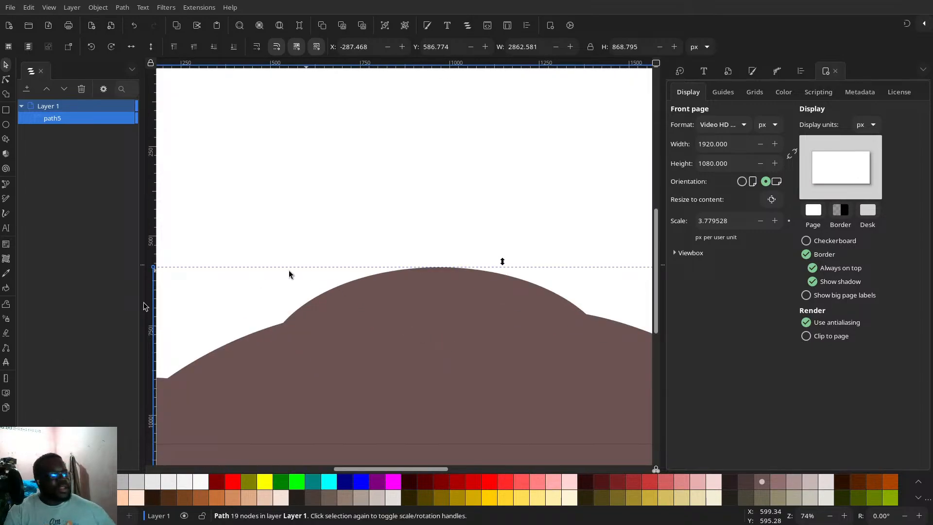
{"action": "left_click", "coordinate": [6, 124]}
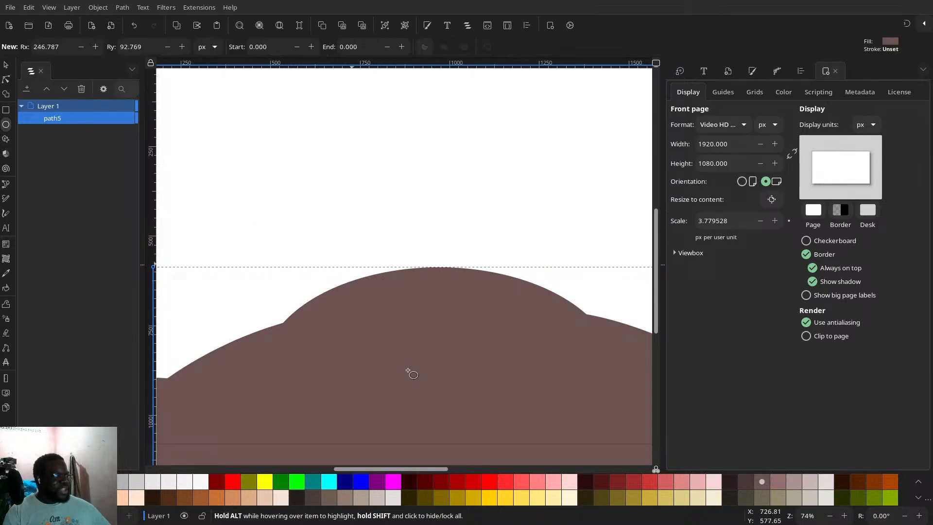
{"action": "left_click_drag", "start_coordinate": [352, 264], "coordinate": [423, 364]}
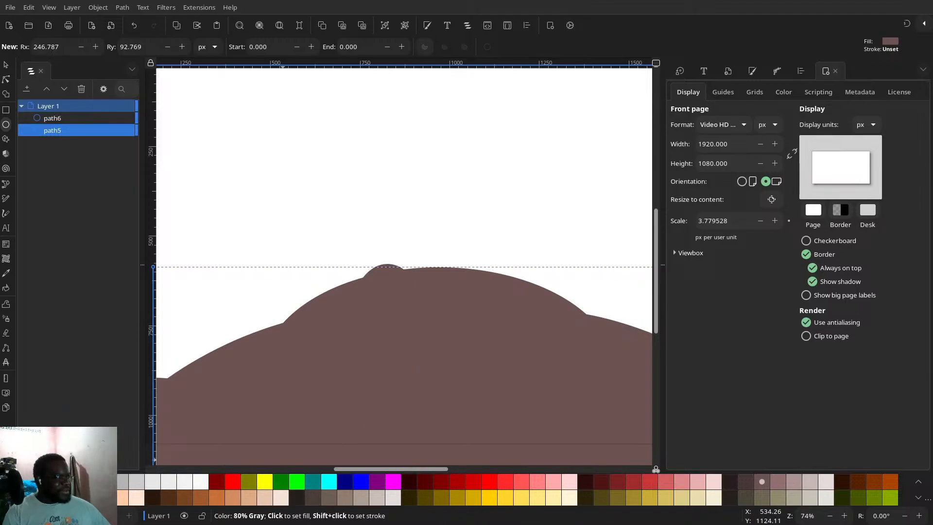
{"action": "left_click", "coordinate": [5, 65]}
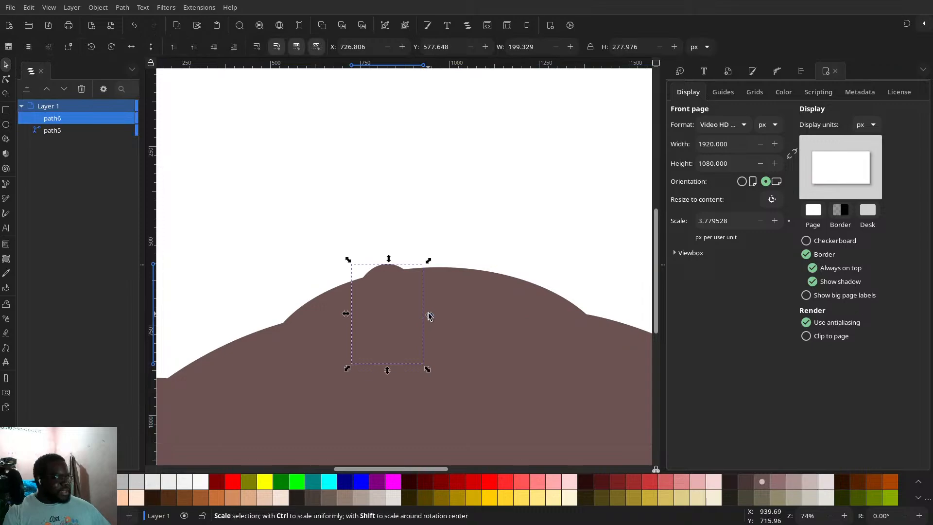
{"action": "left_click_drag", "start_coordinate": [430, 315], "coordinate": [454, 311]}
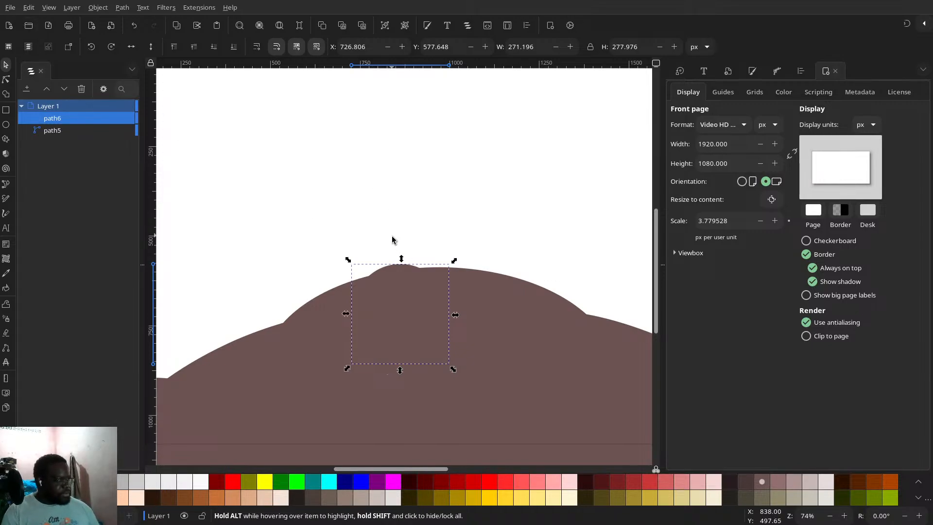
- Switch to Firefox, browse the bumble bee image results and view the close-up of the bee on a flower
{"action": "key", "text": "super"}
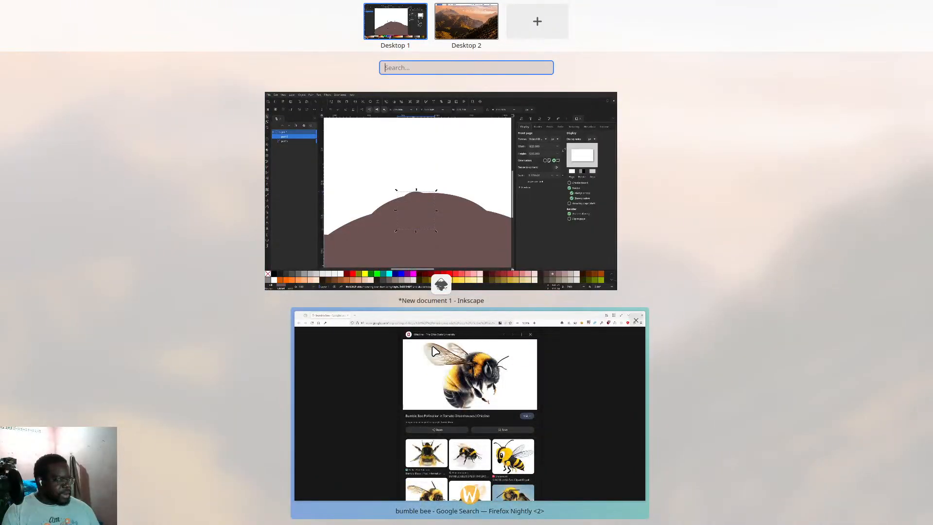
{"action": "left_click", "coordinate": [521, 378]}
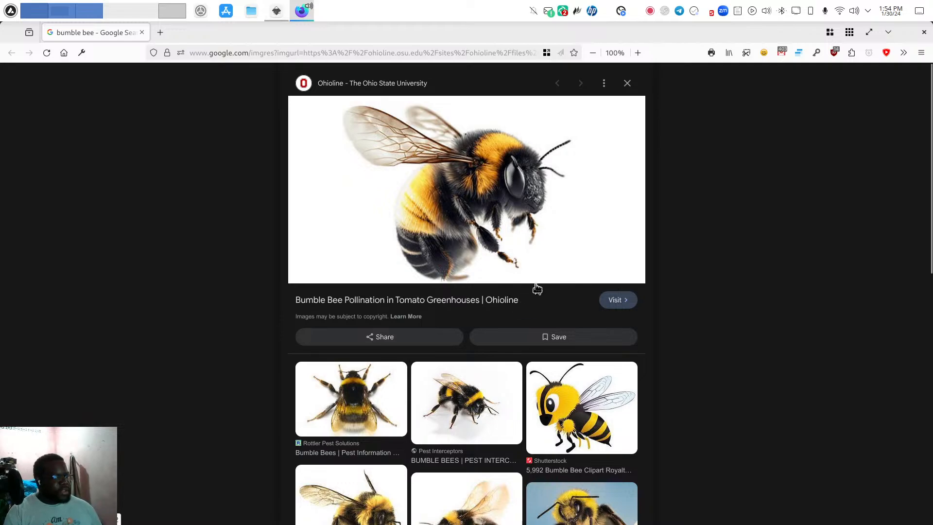
{"action": "scroll", "coordinate": [614, 305], "scroll_direction": "down", "scroll_amount": 5}
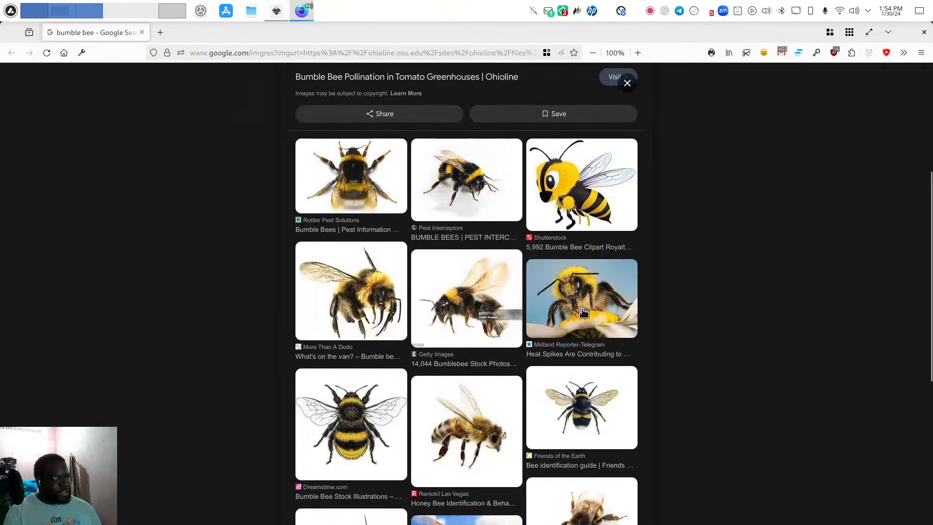
{"action": "scroll", "coordinate": [588, 291], "scroll_direction": "down", "scroll_amount": 3}
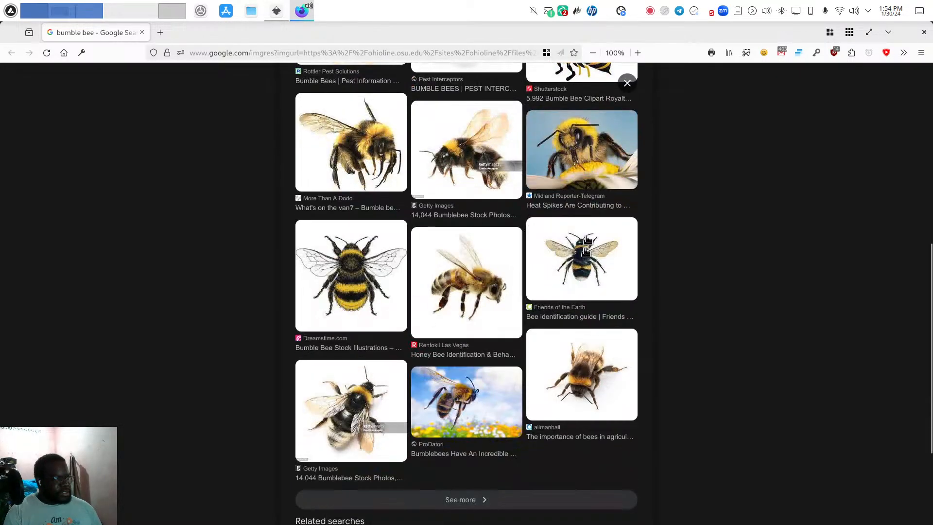
{"action": "left_click", "coordinate": [599, 171]}
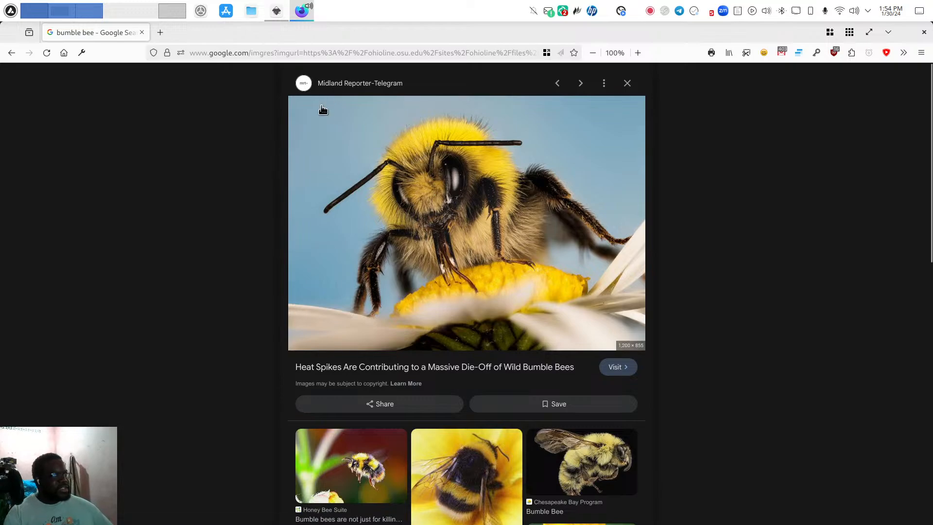
- Return to Inkscape, fill the ellipse with 90% Gray and resize it to about 282 px wide
{"action": "left_click", "coordinate": [277, 11]}
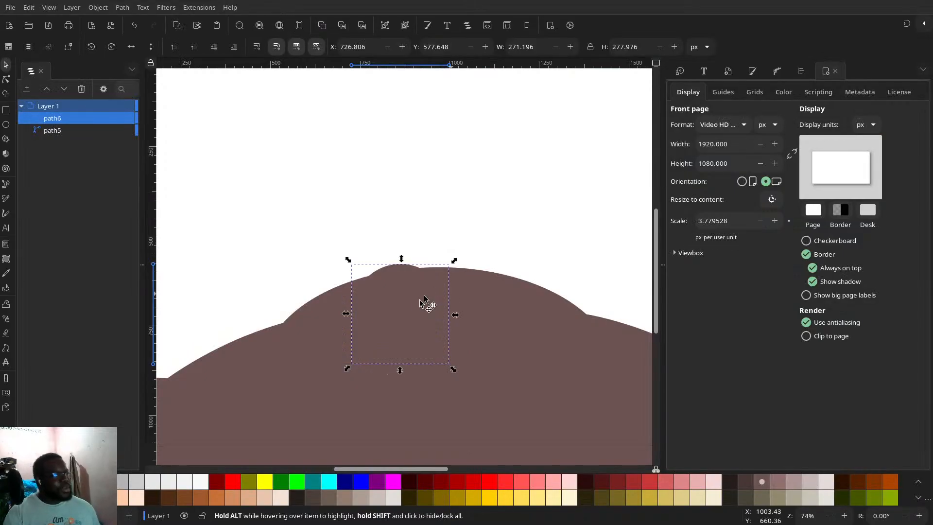
{"action": "left_click_drag", "start_coordinate": [456, 316], "coordinate": [472, 315]}
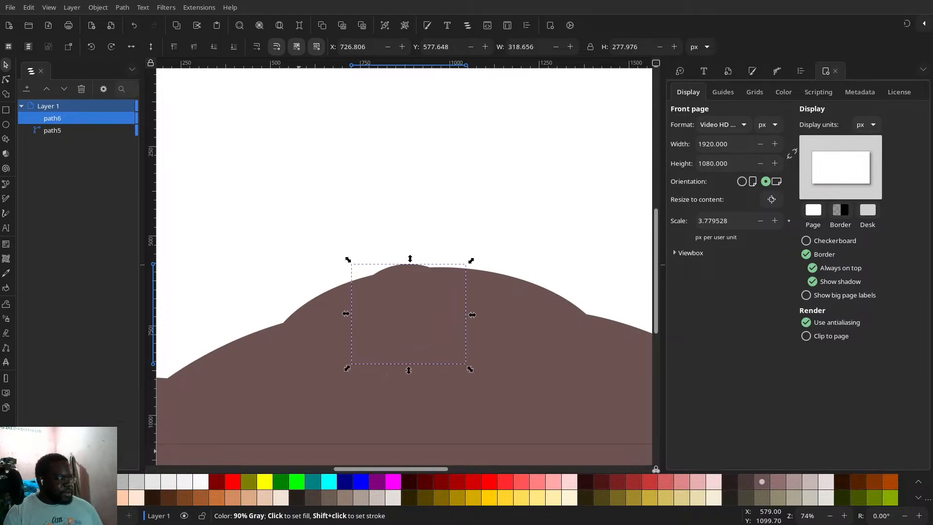
{"action": "left_click", "coordinate": [9, 496]}
{"action": "left_click_drag", "start_coordinate": [473, 316], "coordinate": [462, 319]}
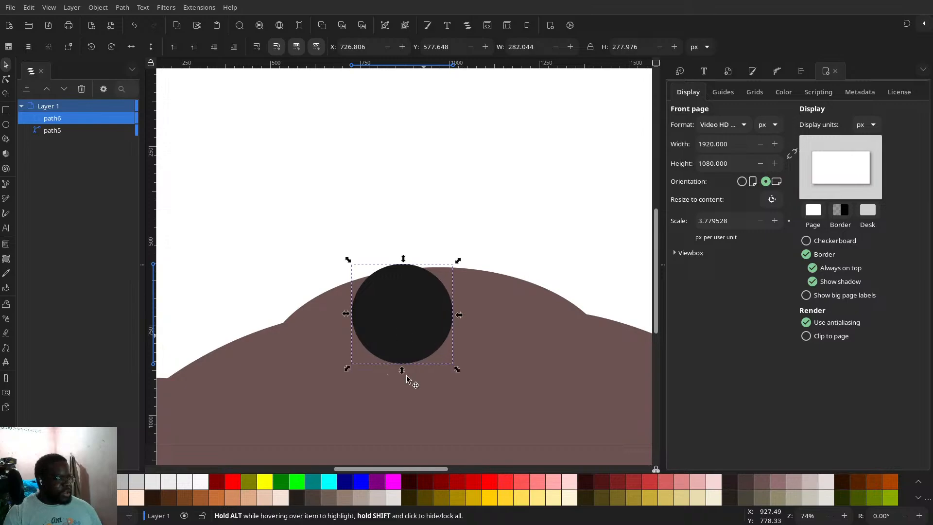
{"action": "scroll", "coordinate": [420, 390], "scroll_direction": "up", "scroll_amount": 4}
{"action": "scroll", "coordinate": [421, 390], "scroll_direction": "down", "scroll_amount": 4}
{"action": "scroll", "coordinate": [421, 390], "scroll_direction": "up", "scroll_amount": 5}
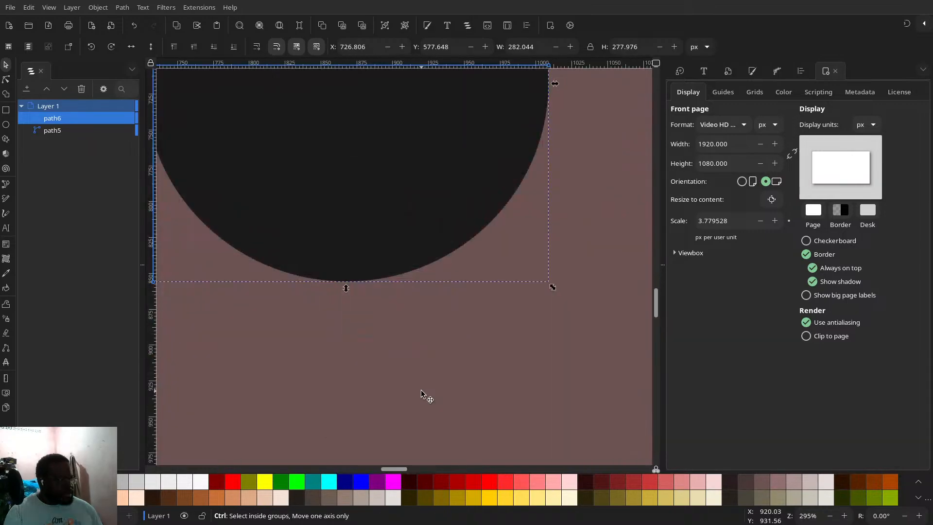
{"action": "scroll", "coordinate": [421, 390], "scroll_direction": "down", "scroll_amount": 2}
{"action": "scroll", "coordinate": [421, 390], "scroll_direction": "down", "scroll_amount": 3}
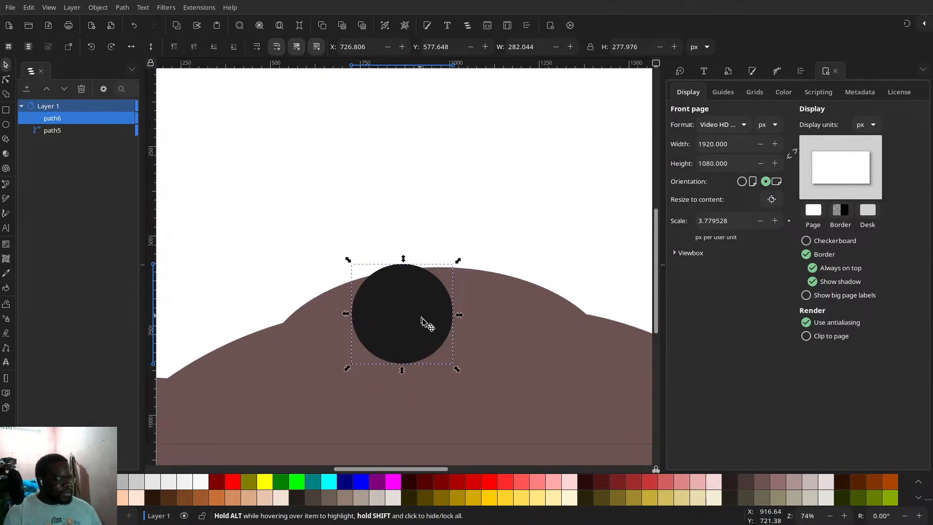
- Draw a 1920 × 1080 px rectangle that exactly covers the page
{"action": "scroll", "coordinate": [421, 319], "scroll_direction": "down", "scroll_amount": 3}
{"action": "left_click", "coordinate": [354, 286]}
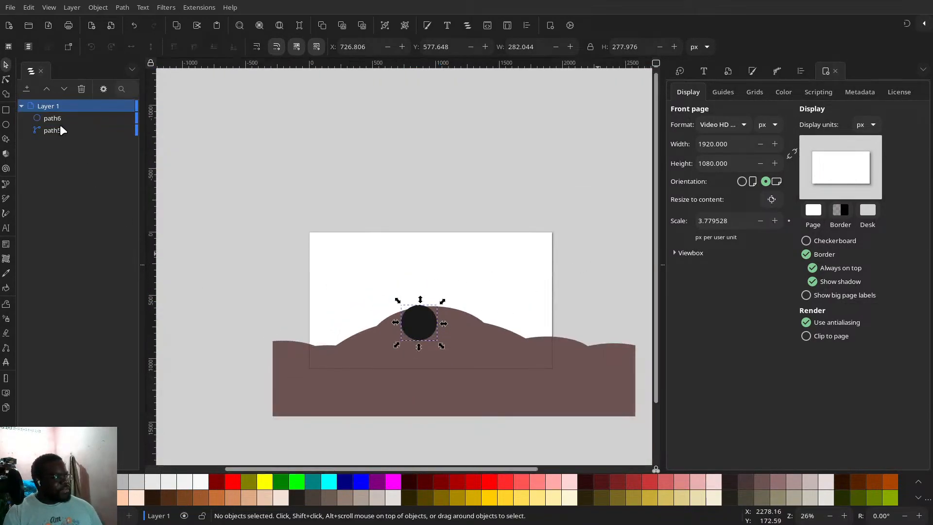
{"action": "left_click", "coordinate": [6, 111]}
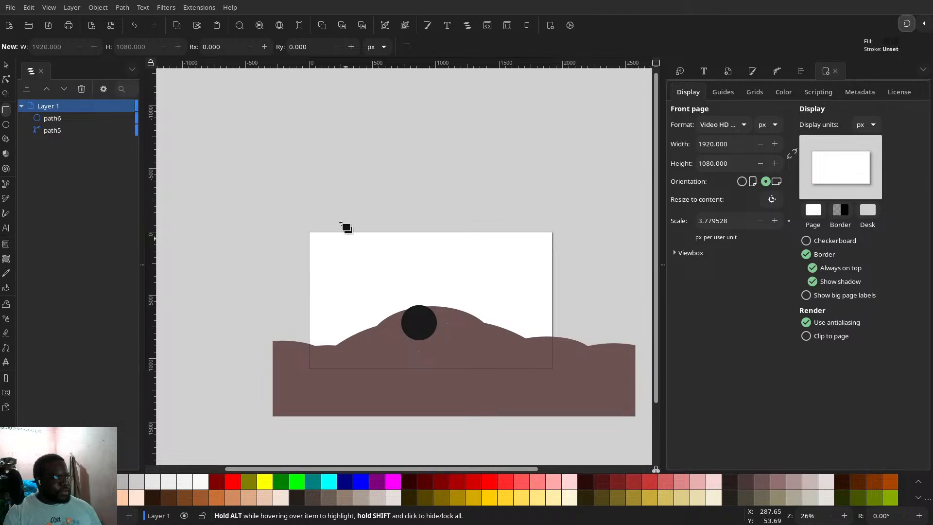
{"action": "mouse_move", "coordinate": [309, 233]}
{"action": "left_mouse_down"}
{"action": "mouse_move", "coordinate": [519, 277]}
{"action": "mouse_move", "coordinate": [553, 368]}
{"action": "left_mouse_up"}
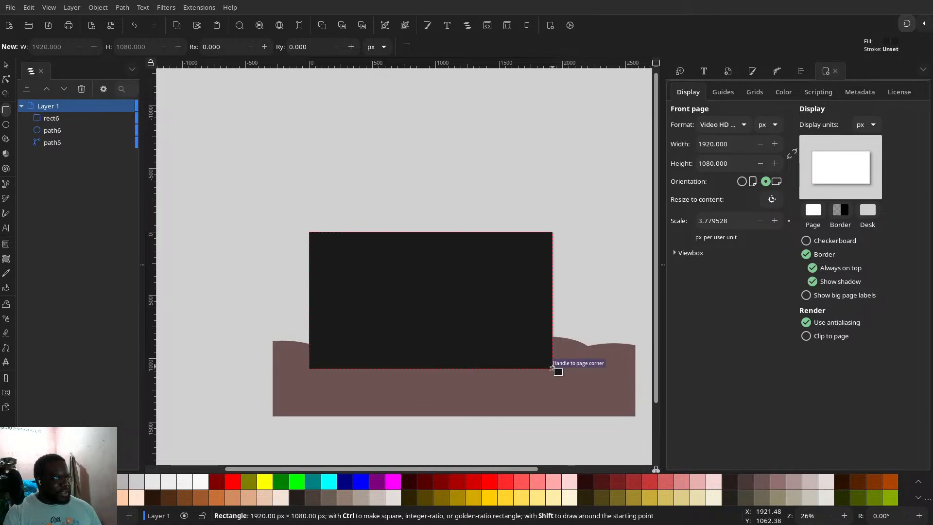
{"action": "key", "text": "s"}
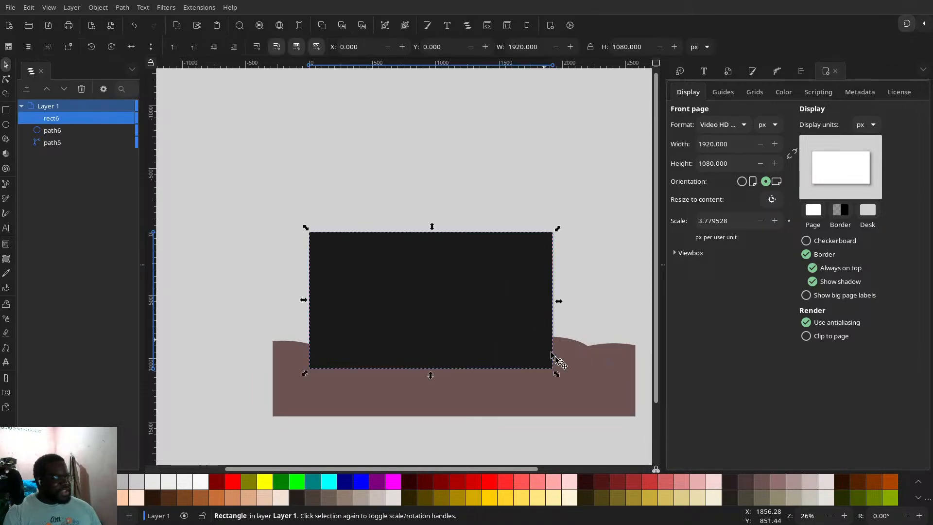
- Clip the hill shape with the page-sized rectangle and deselect it
{"action": "left_click", "coordinate": [568, 360], "text": "shift"}
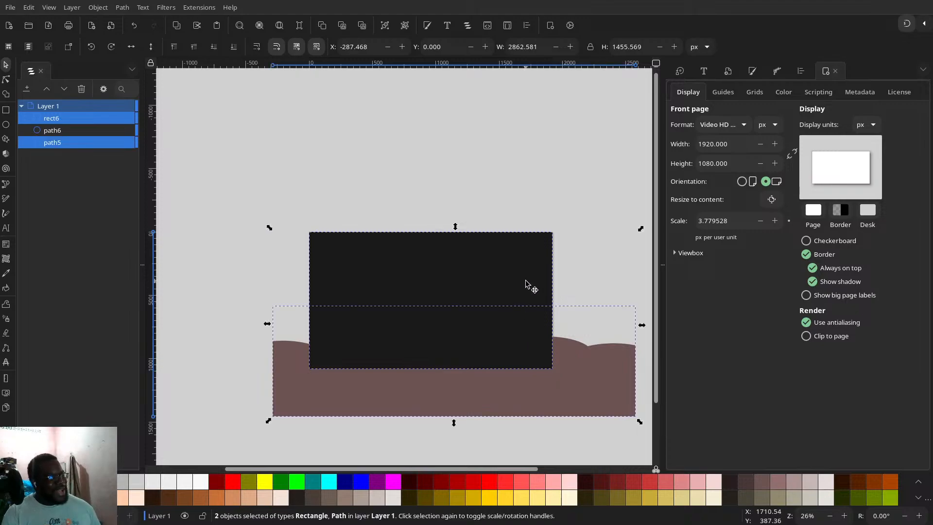
{"action": "right_click", "coordinate": [542, 251]}
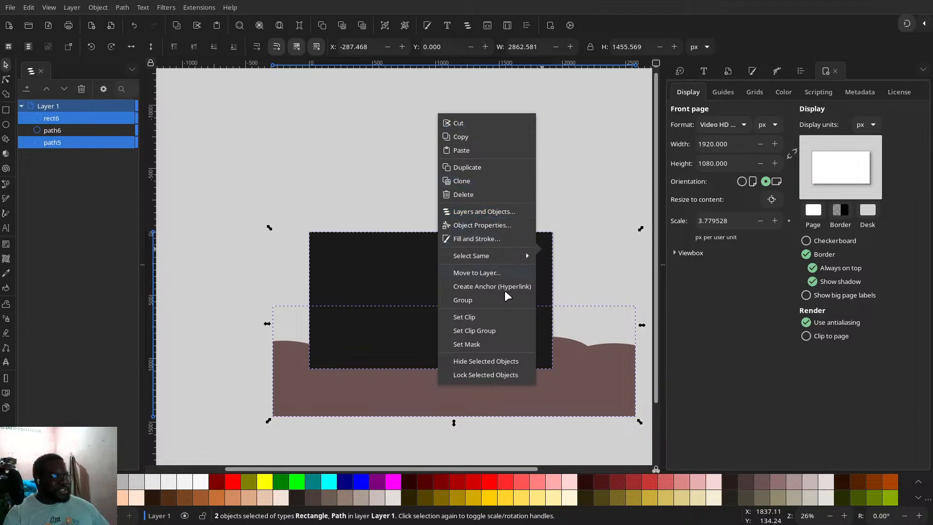
{"action": "left_click", "coordinate": [486, 318]}
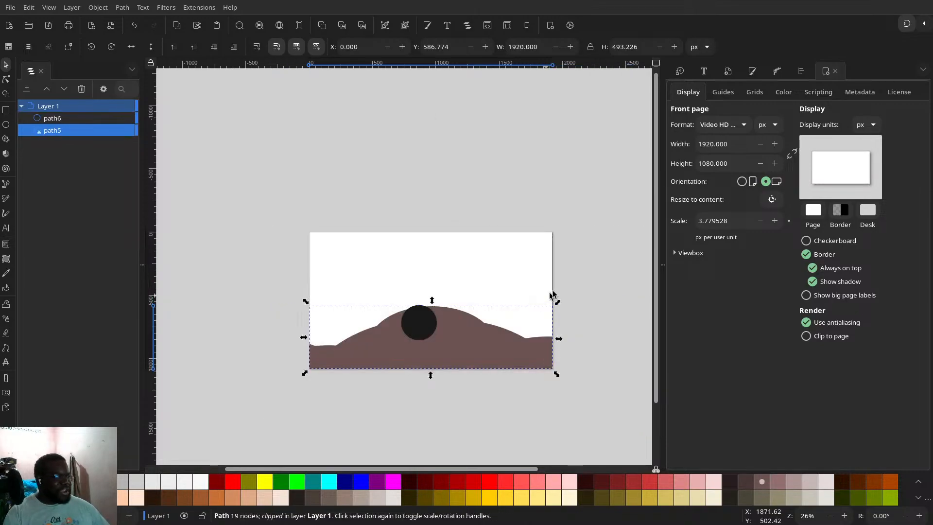
{"action": "left_click", "coordinate": [554, 236]}
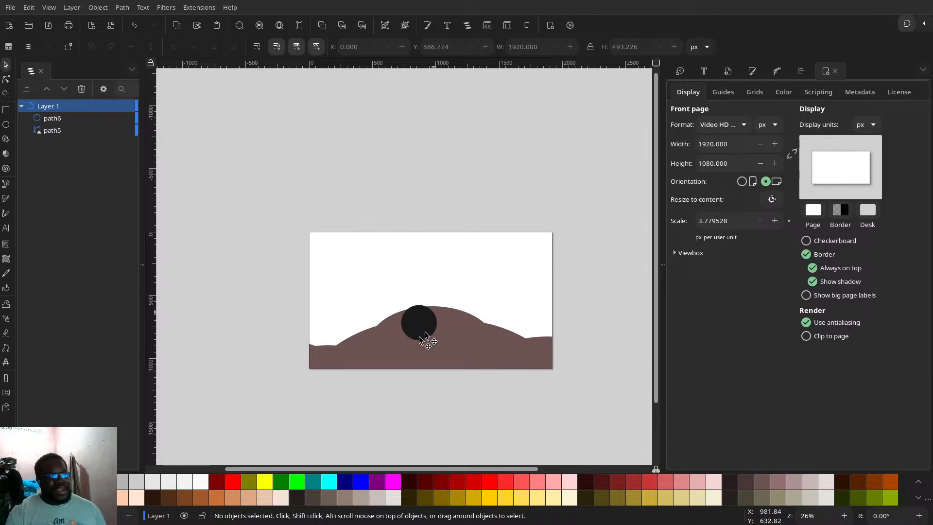
- Convert the dark ellipse on the hill to a path and open it for node editing
{"action": "scroll", "coordinate": [411, 346], "scroll_direction": "up", "scroll_amount": 2, "text": "ctrl"}
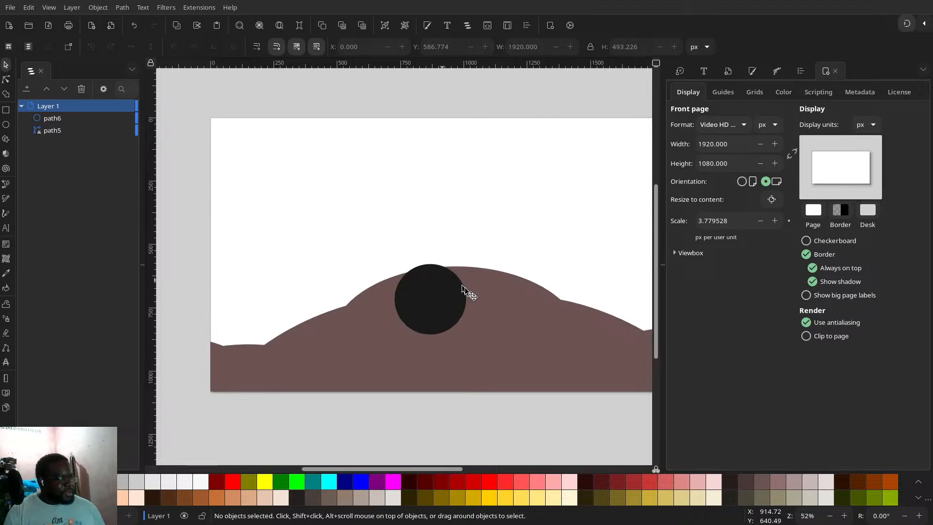
{"action": "left_click", "coordinate": [452, 316]}
{"action": "scroll", "coordinate": [452, 316], "scroll_direction": "up", "scroll_amount": 3}
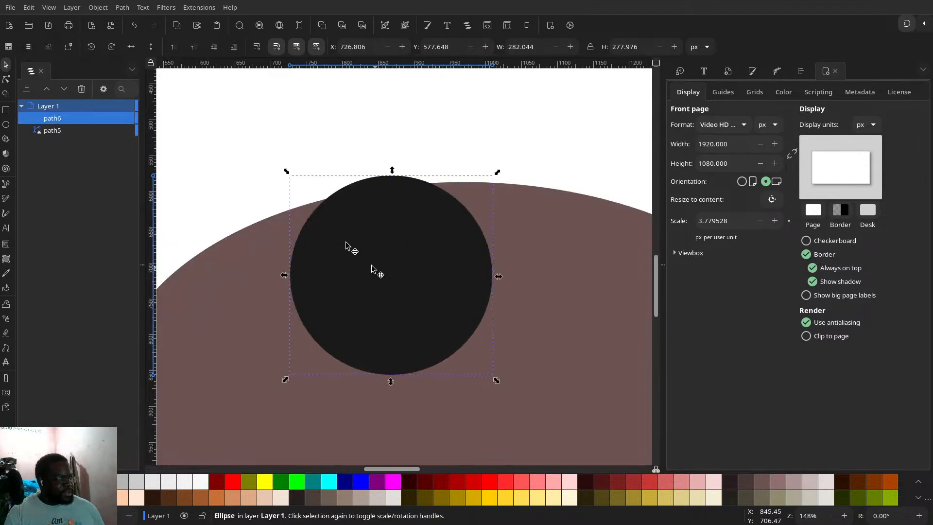
{"action": "left_click", "coordinate": [124, 7]}
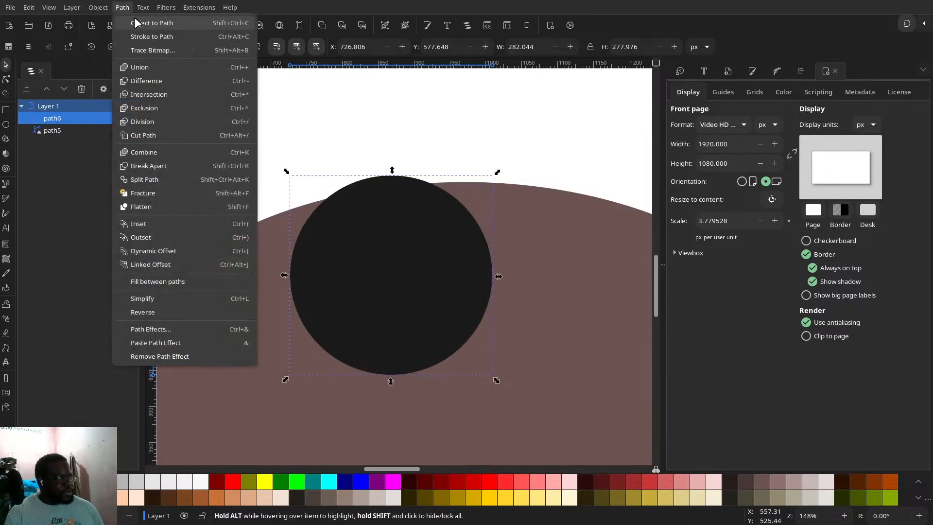
{"action": "left_click", "coordinate": [389, 287]}
{"action": "double_click", "coordinate": [389, 289]}
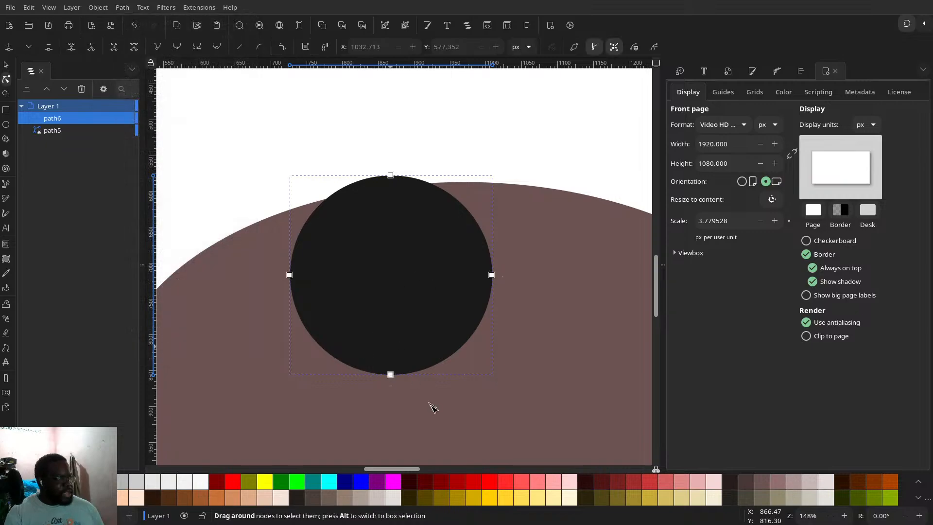
- Turn the bottom node of the dark path into a sharp corner so the circle tapers to a point
{"action": "left_click_drag", "start_coordinate": [431, 409], "coordinate": [352, 296]}
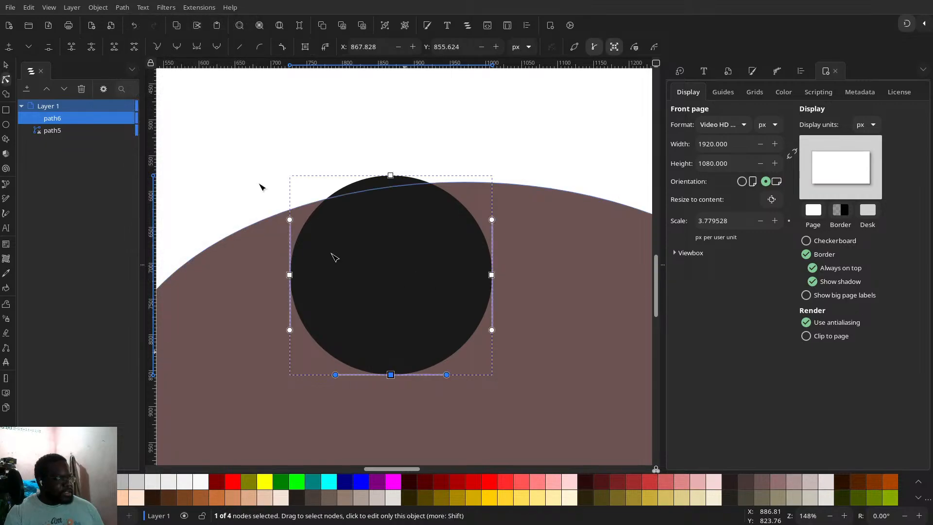
{"action": "left_click", "coordinate": [161, 44]}
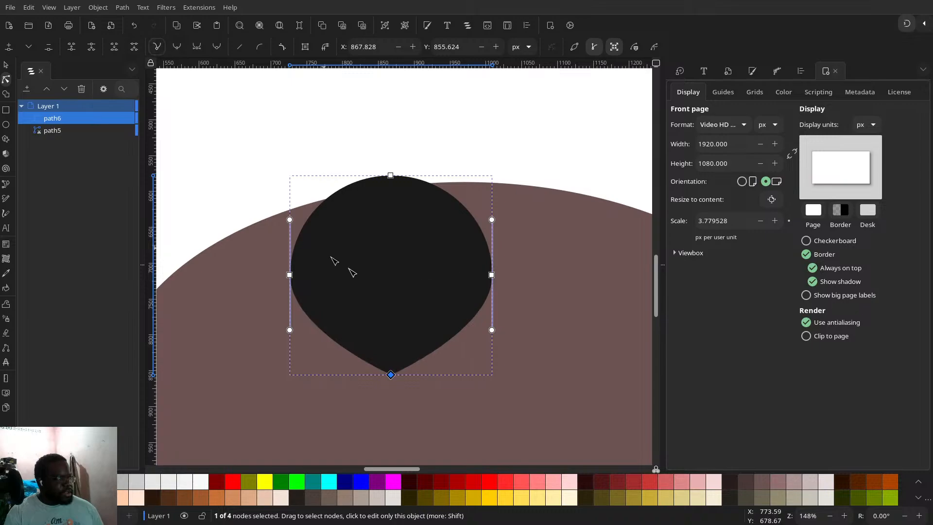
{"action": "left_click", "coordinate": [457, 144]}
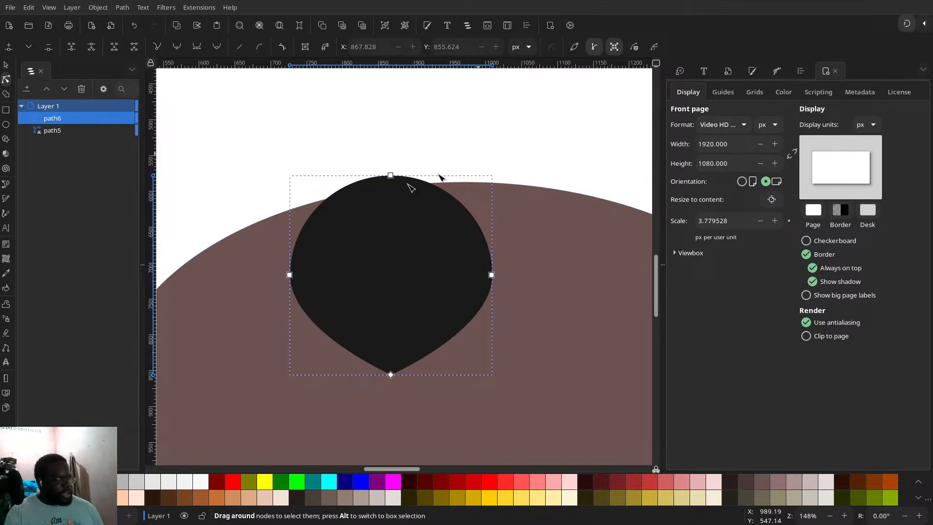
{"action": "key", "text": "Escape"}
{"action": "left_click", "coordinate": [350, 201]}
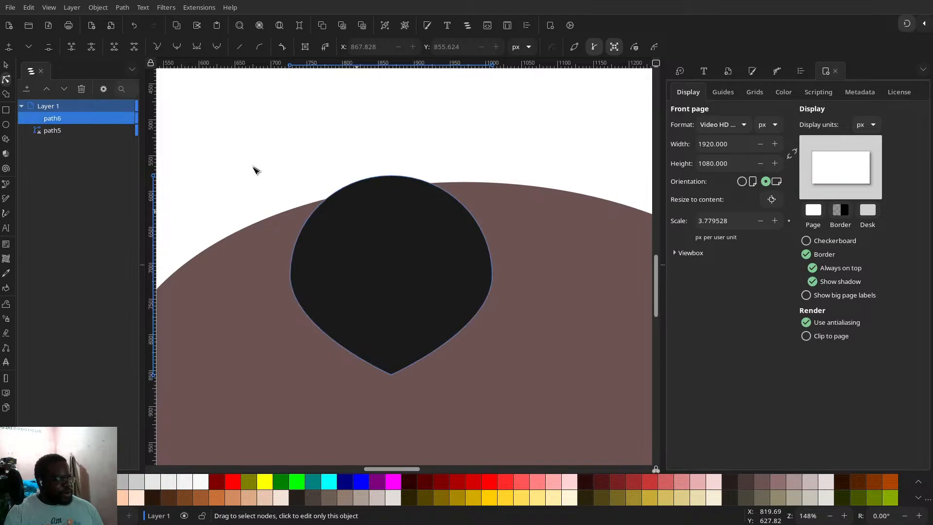
- Scale the two side nodes of the dark head shape symmetrically inward, making it about 255 px wide
{"action": "left_click_drag", "start_coordinate": [246, 250], "coordinate": [617, 312]}
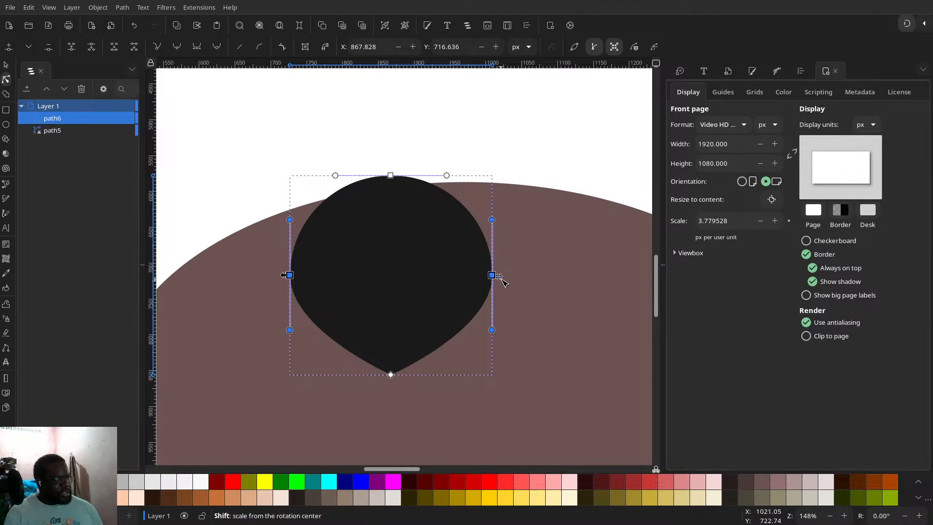
{"action": "mouse_move", "coordinate": [499, 278]}
{"action": "left_mouse_down"}
{"action": "mouse_move", "coordinate": [478, 280]}
{"action": "mouse_move", "coordinate": [486, 280]}
{"action": "left_mouse_up"}
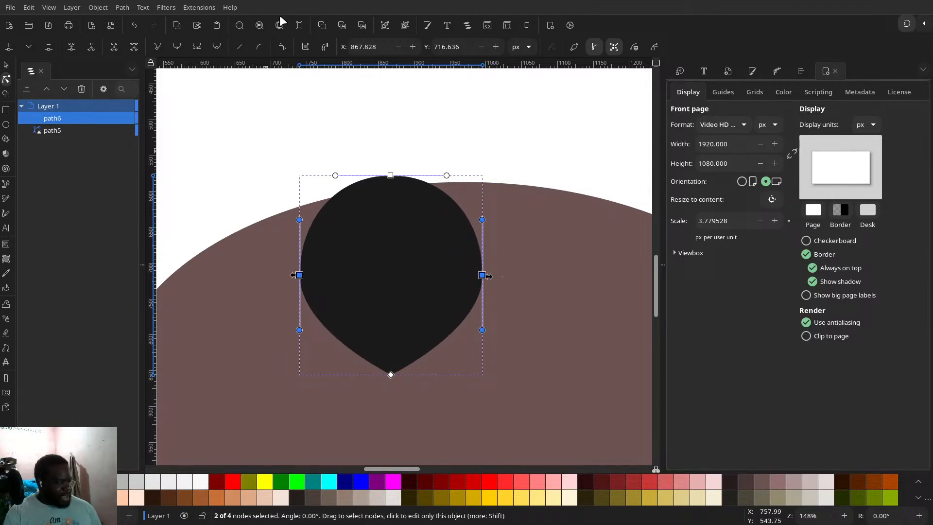
{"action": "key", "text": "super+w"}
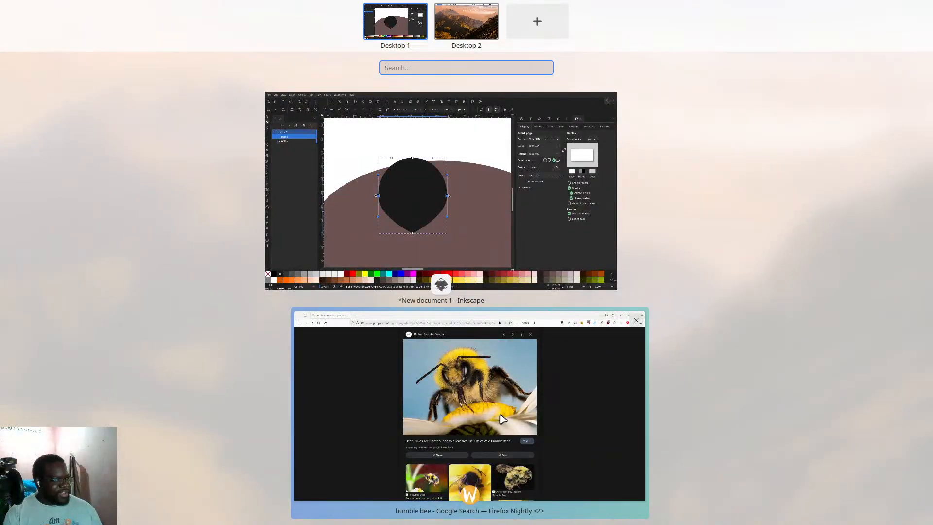
{"action": "key", "text": "Escape"}
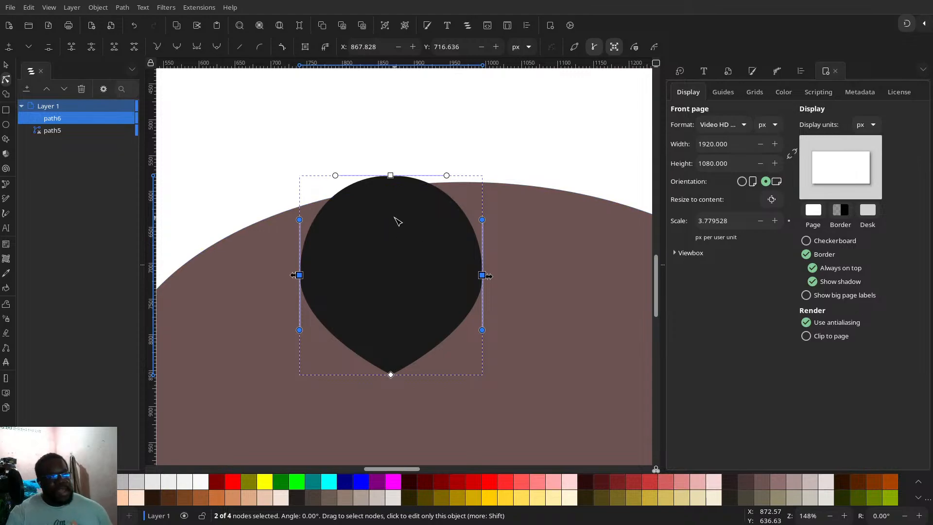
- Draw an upright ellipse about 119 × 186 px over the left side of the head shape as an eye
{"action": "left_click", "coordinate": [6, 124]}
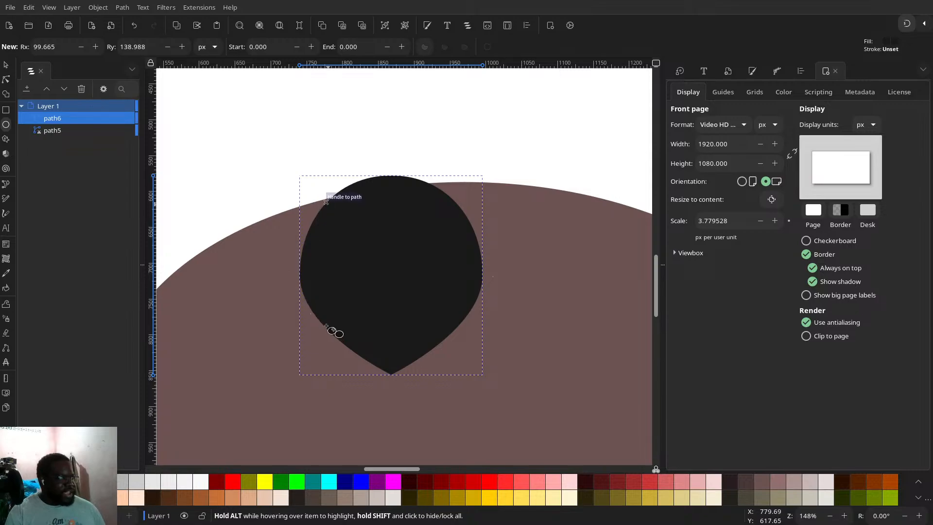
{"action": "left_click_drag", "start_coordinate": [332, 330], "coordinate": [360, 336]}
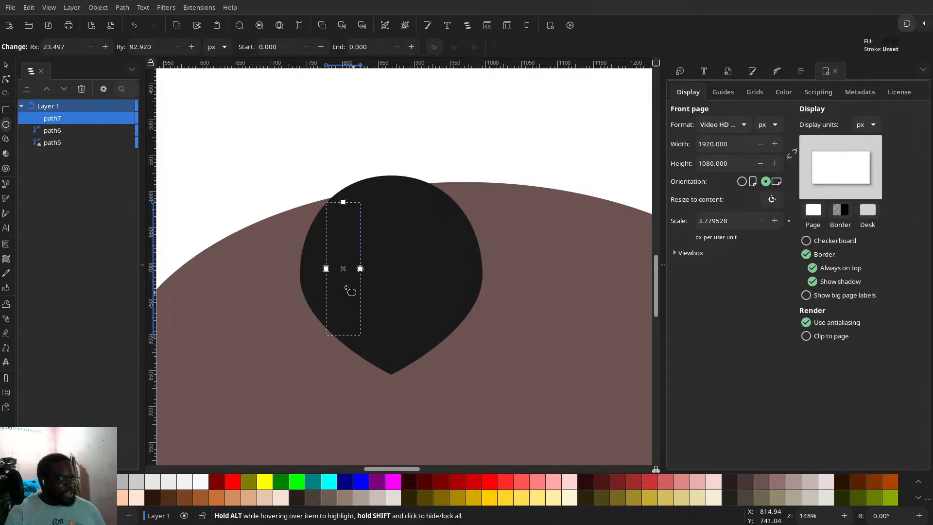
{"action": "left_click_drag", "start_coordinate": [326, 269], "coordinate": [294, 263]}
{"action": "left_click", "coordinate": [6, 65]}
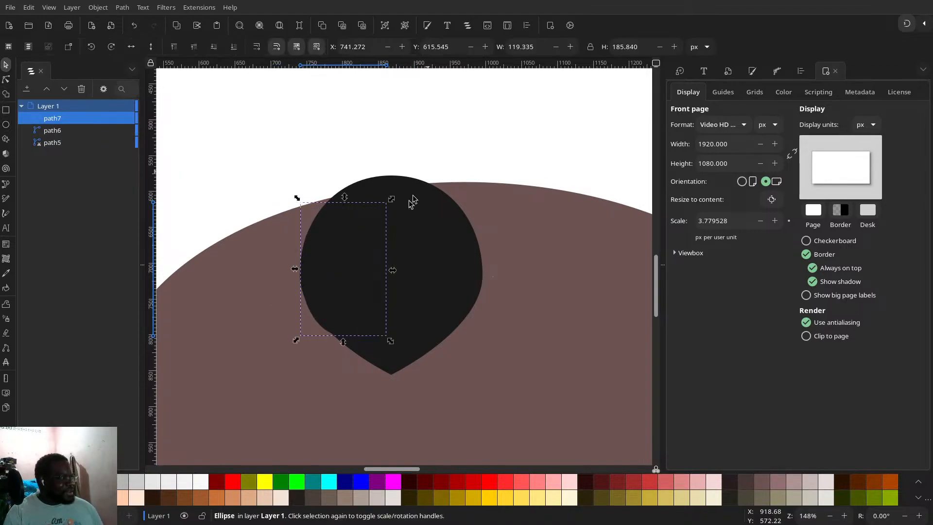
- Duplicate the eye ellipse and place the two copies so they bulge slightly past opposite sides of the head
{"action": "left_click_drag", "start_coordinate": [363, 264], "coordinate": [488, 266]}
{"action": "key", "text": "ctrl+d"}
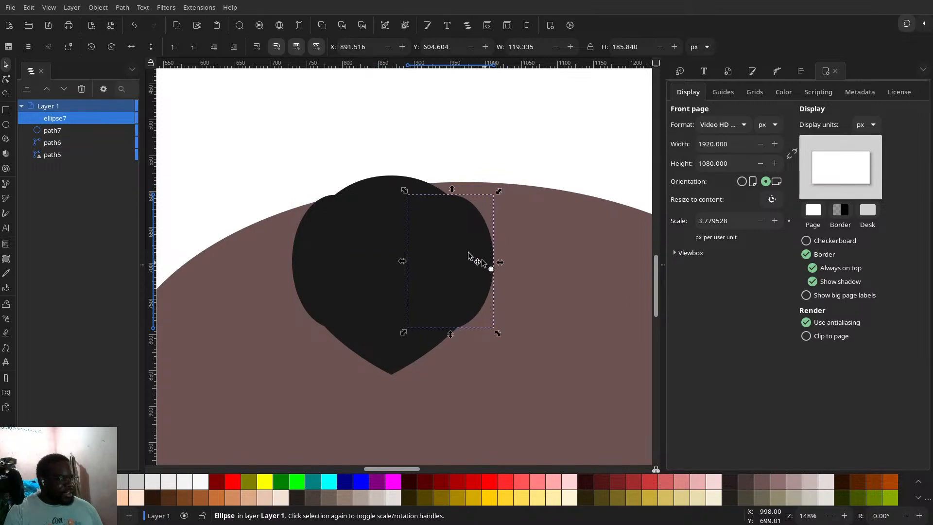
{"action": "left_click", "coordinate": [418, 142]}
{"action": "scroll", "coordinate": [425, 145], "scroll_direction": "down", "scroll_amount": 4, "text": "ctrl"}
{"action": "scroll", "coordinate": [425, 145], "scroll_direction": "up", "scroll_amount": 4, "text": "ctrl"}
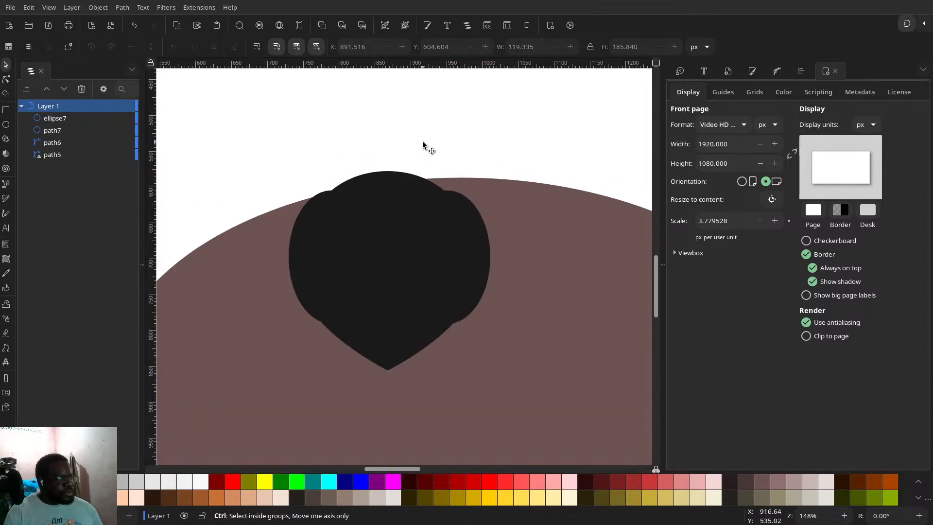
- Group the two eye ellipses
{"action": "left_click", "coordinate": [323, 219]}
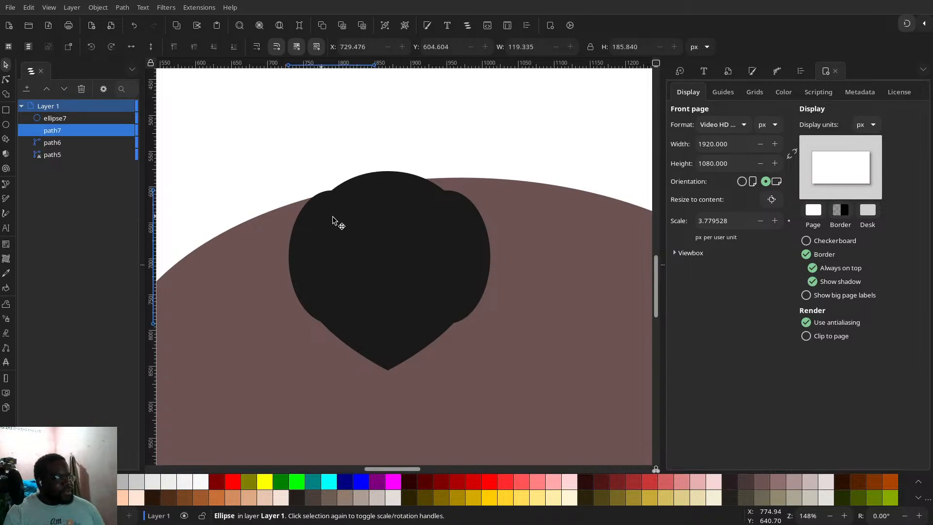
{"action": "left_click", "coordinate": [440, 236], "text": "shift"}
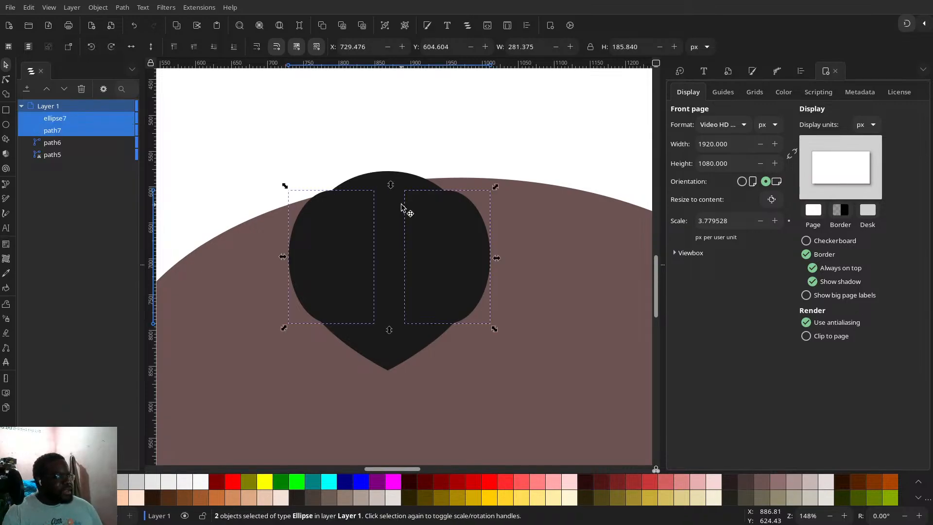
{"action": "left_click", "coordinate": [385, 25]}
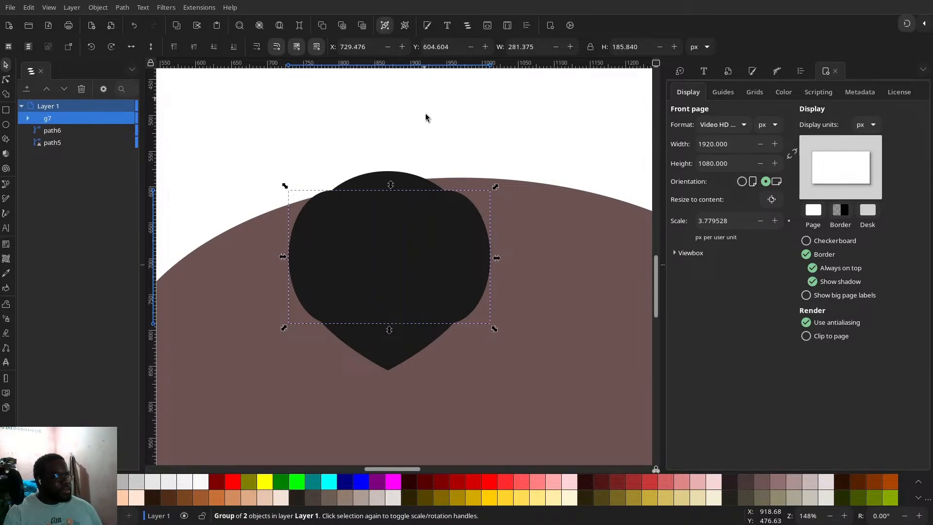
- Centre the eye group horizontally on the head shape, aligned relative to the biggest object, and deselect
{"action": "left_click", "coordinate": [410, 187], "text": "shift"}
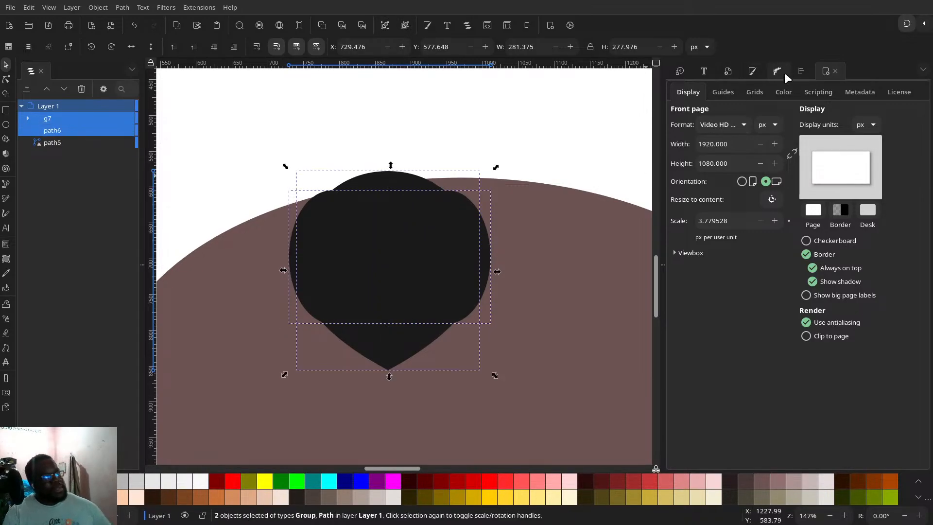
{"action": "left_click", "coordinate": [801, 72]}
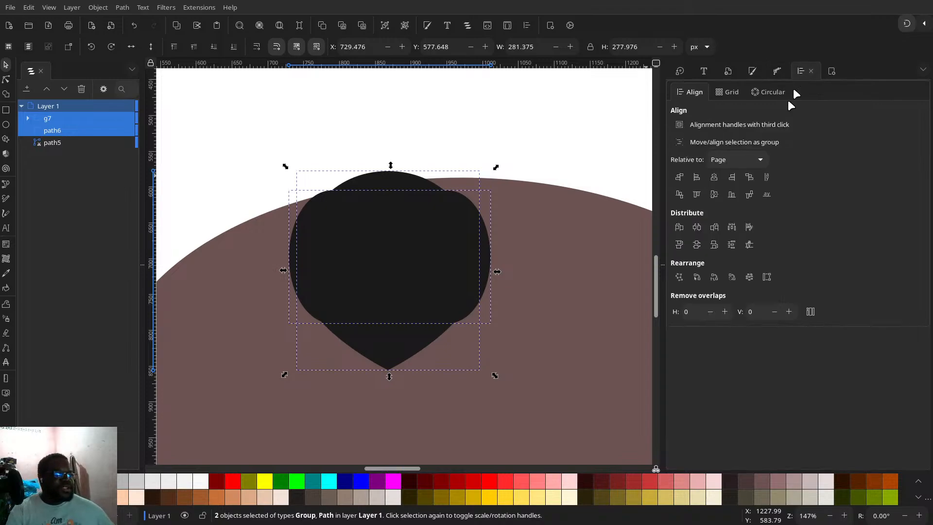
{"action": "left_click", "coordinate": [719, 160]}
{"action": "left_click", "coordinate": [735, 134]}
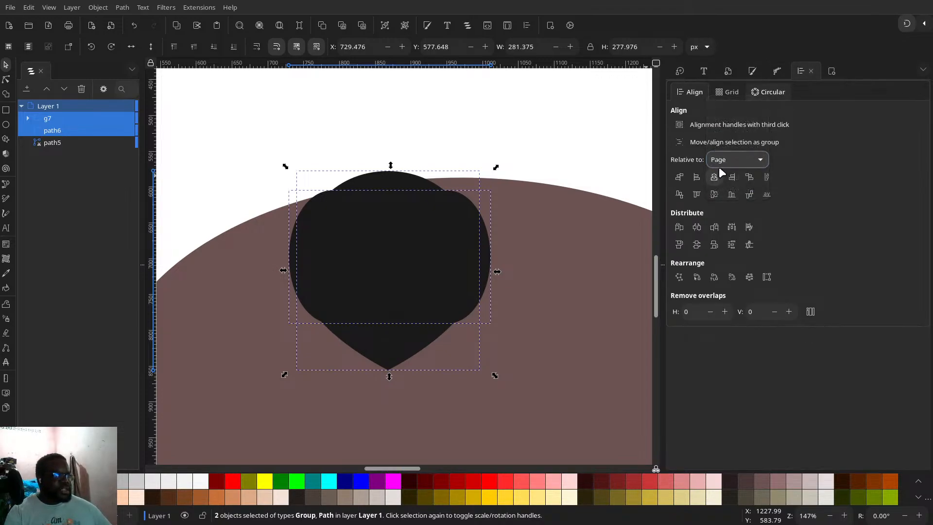
{"action": "left_click", "coordinate": [719, 161]}
{"action": "left_click", "coordinate": [734, 135]}
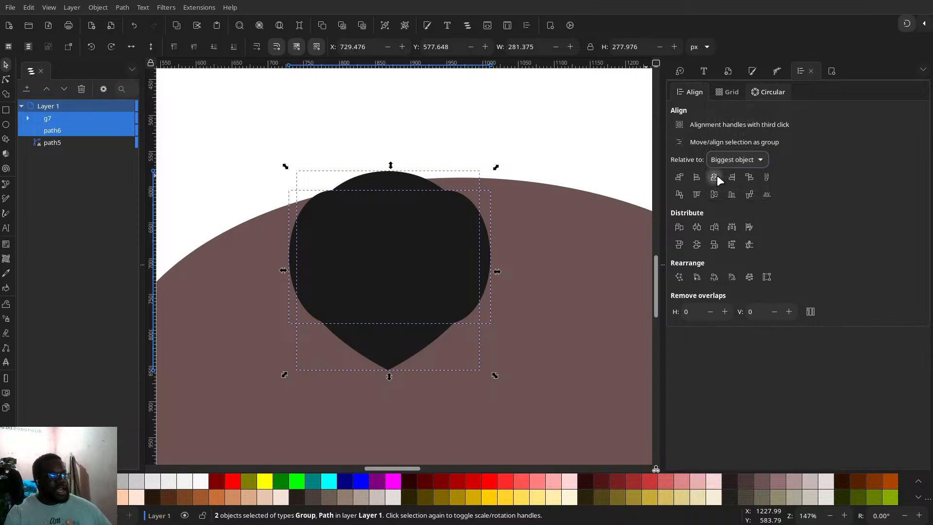
{"action": "left_click", "coordinate": [715, 177]}
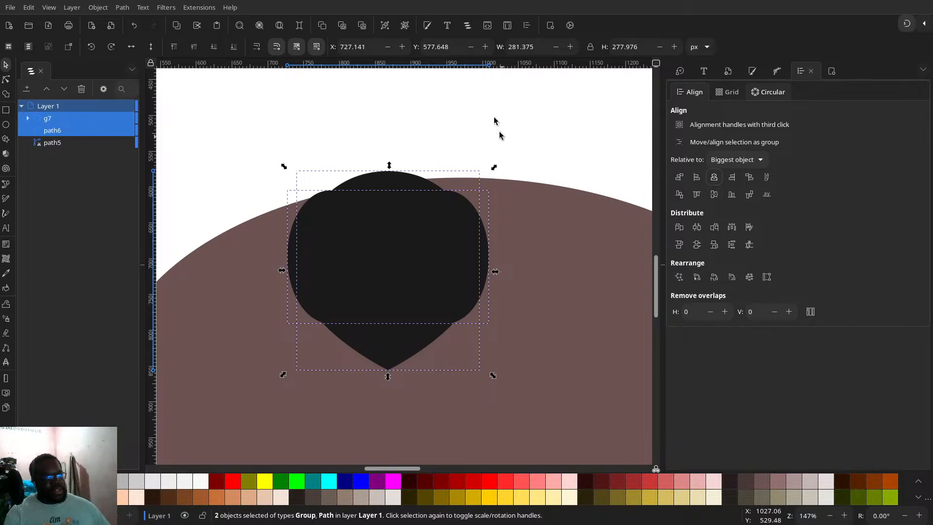
{"action": "left_click", "coordinate": [498, 153]}
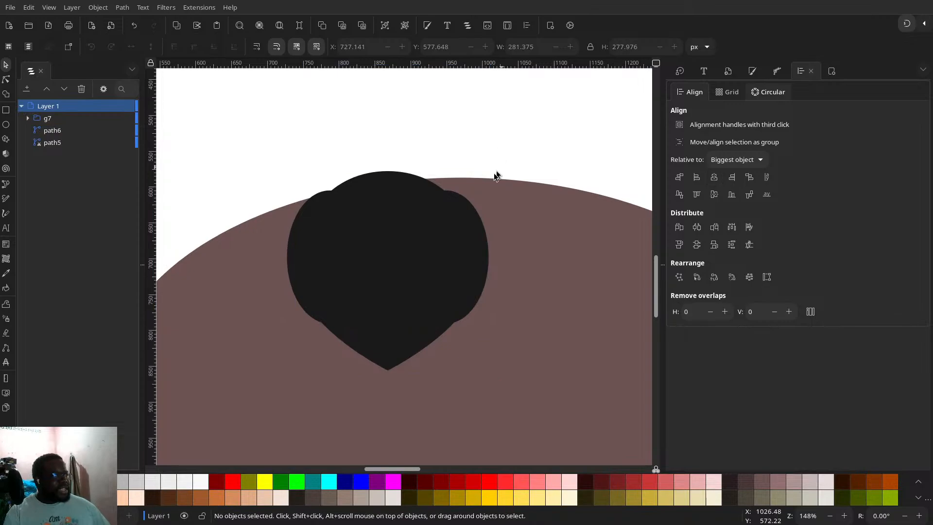
- Try a dark brown and a muted reddish-brown fill on the head shape behind the eyes
{"action": "scroll", "coordinate": [422, 184], "scroll_direction": "down", "scroll_amount": 2}
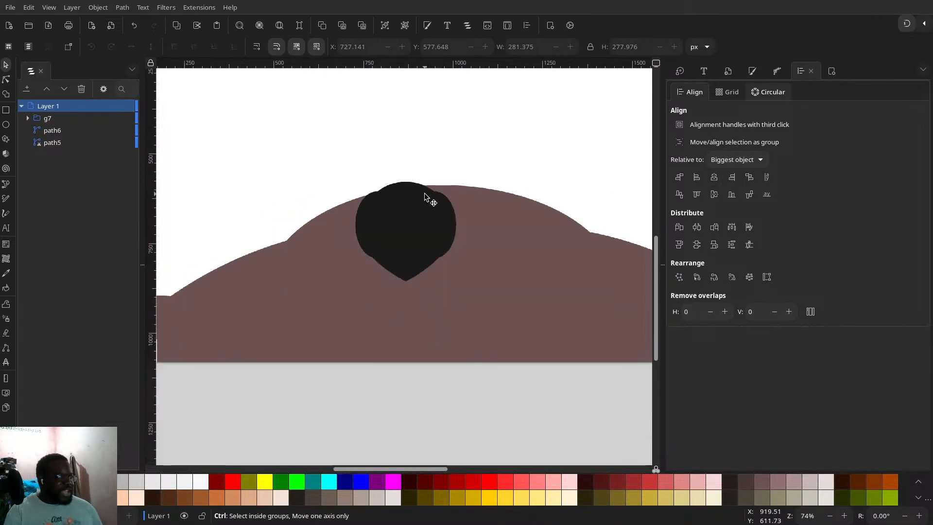
{"action": "scroll", "coordinate": [423, 190], "scroll_direction": "down", "scroll_amount": 1}
{"action": "scroll", "coordinate": [424, 197], "scroll_direction": "up", "scroll_amount": 1}
{"action": "scroll", "coordinate": [425, 197], "scroll_direction": "up", "scroll_amount": 2}
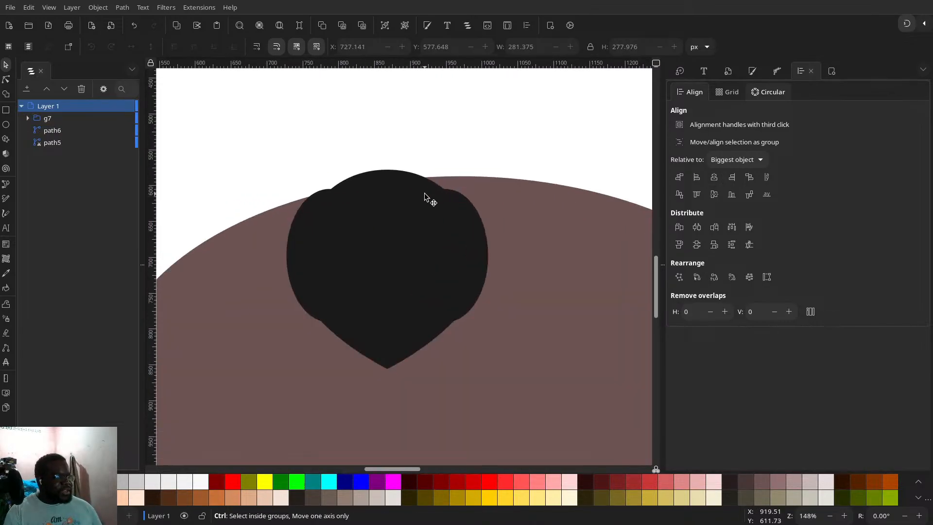
{"action": "scroll", "coordinate": [425, 197], "scroll_direction": "down", "scroll_amount": 1}
{"action": "left_click", "coordinate": [396, 213]}
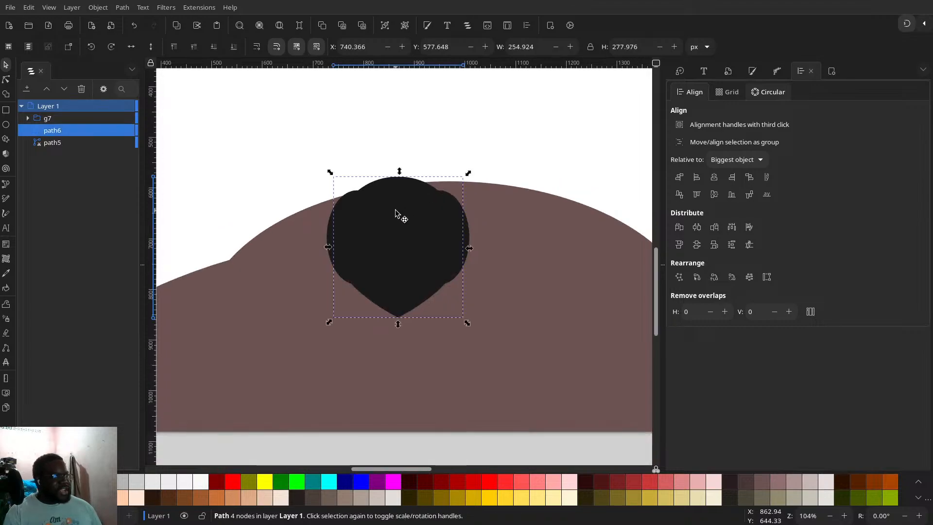
{"action": "scroll", "coordinate": [403, 222], "scroll_direction": "down", "scroll_amount": 2}
{"action": "scroll", "coordinate": [403, 223], "scroll_direction": "down", "scroll_amount": 1}
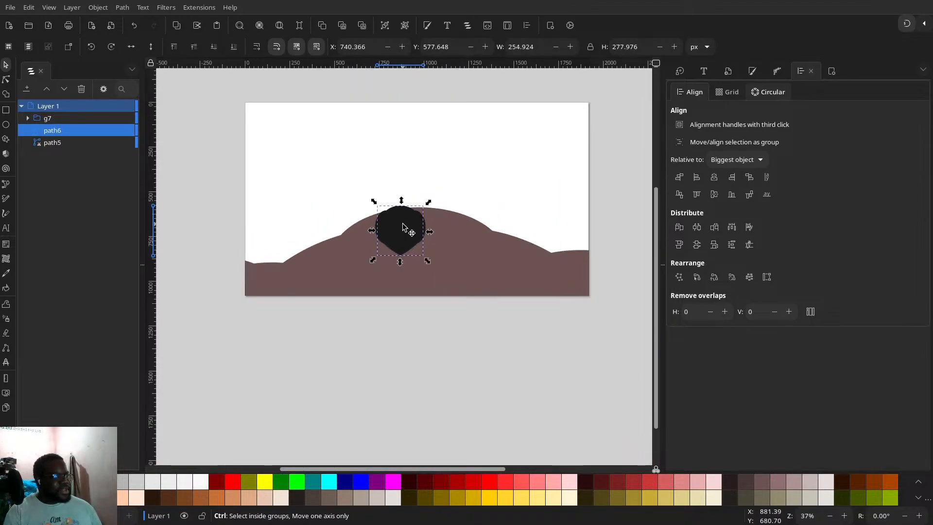
{"action": "scroll", "coordinate": [403, 224], "scroll_direction": "up", "scroll_amount": 1}
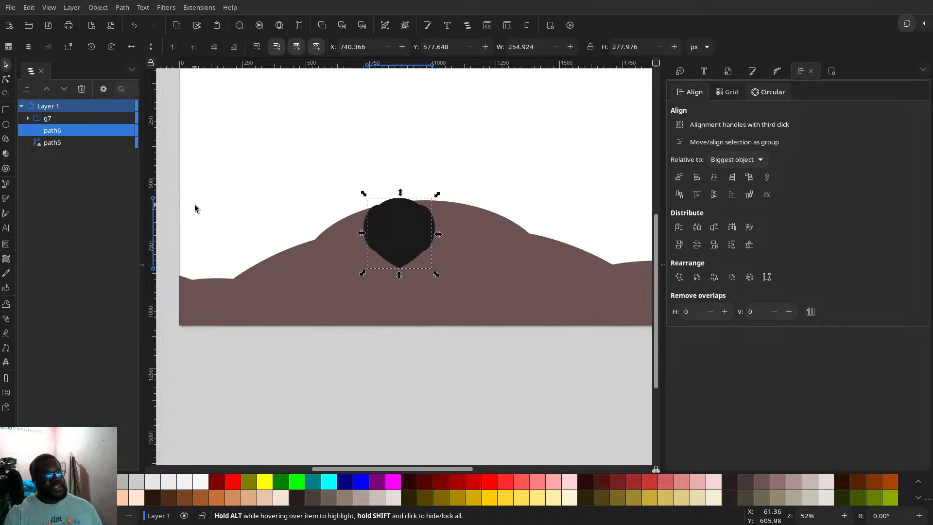
{"action": "left_click", "coordinate": [154, 499]}
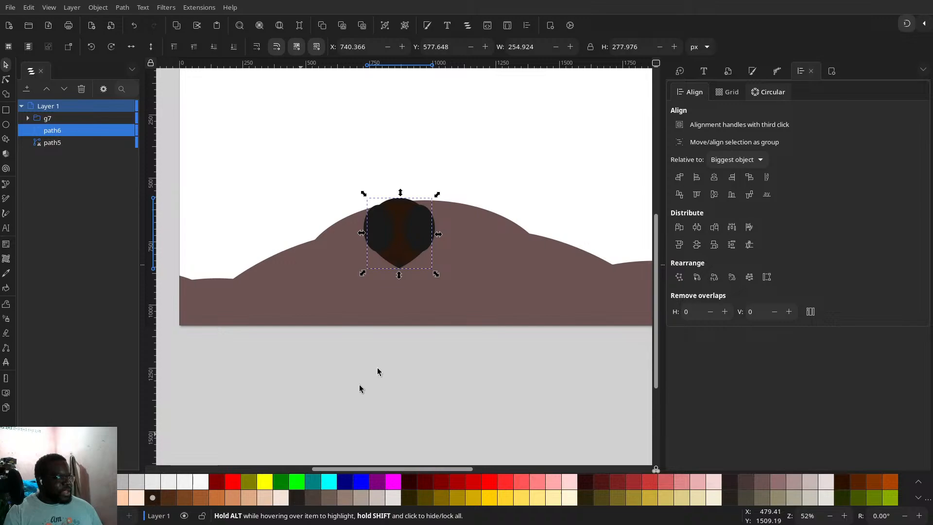
{"action": "left_click", "coordinate": [748, 483]}
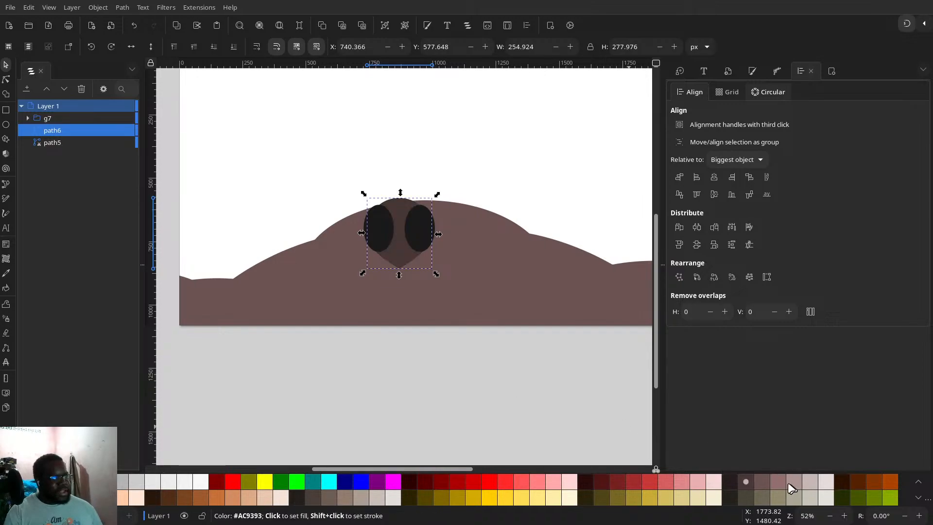
- Fill the head shape with the dark purple-grey palette colour #1F1C24
{"action": "scroll", "coordinate": [419, 284], "scroll_direction": "up", "scroll_amount": 4, "text": "ctrl"}
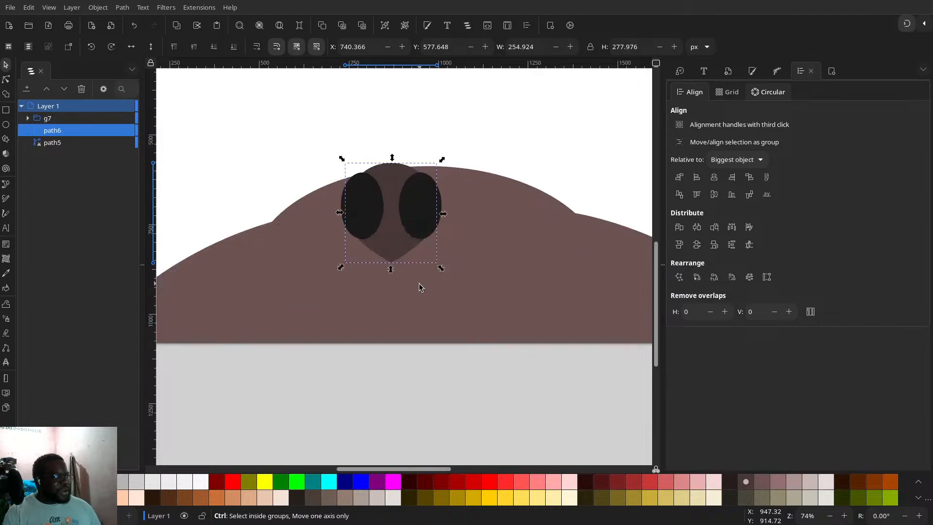
{"action": "scroll", "coordinate": [414, 260], "scroll_direction": "up", "scroll_amount": 3}
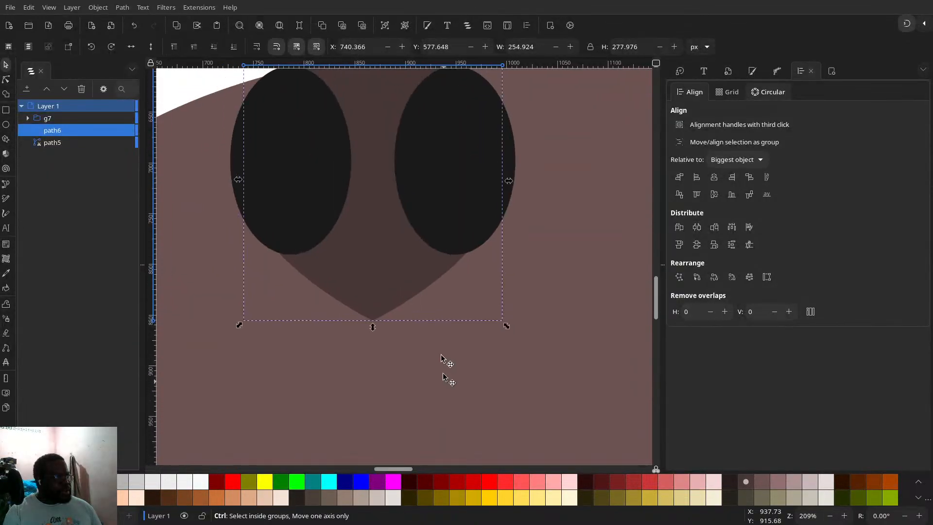
{"action": "scroll", "coordinate": [427, 254], "scroll_direction": "down", "scroll_amount": 1, "text": "ctrl"}
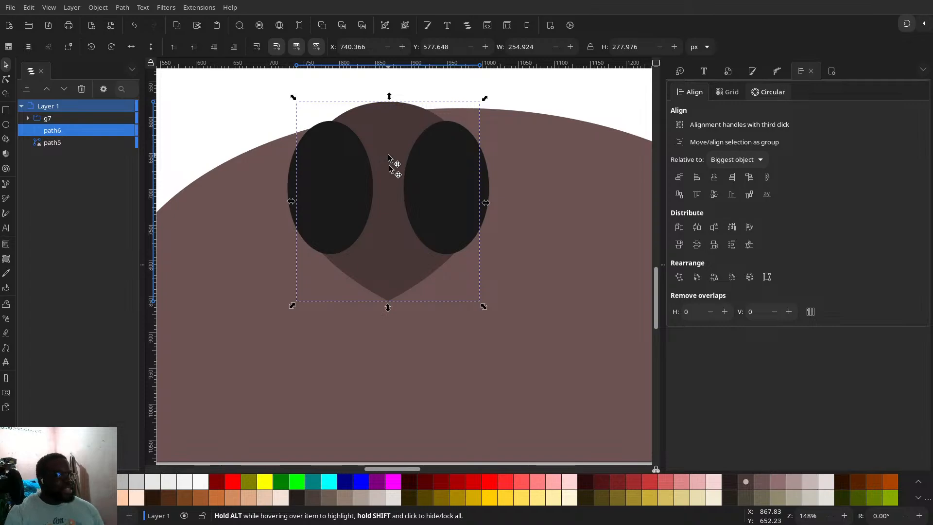
{"action": "scroll", "coordinate": [814, 495], "scroll_direction": "down", "scroll_amount": 1}
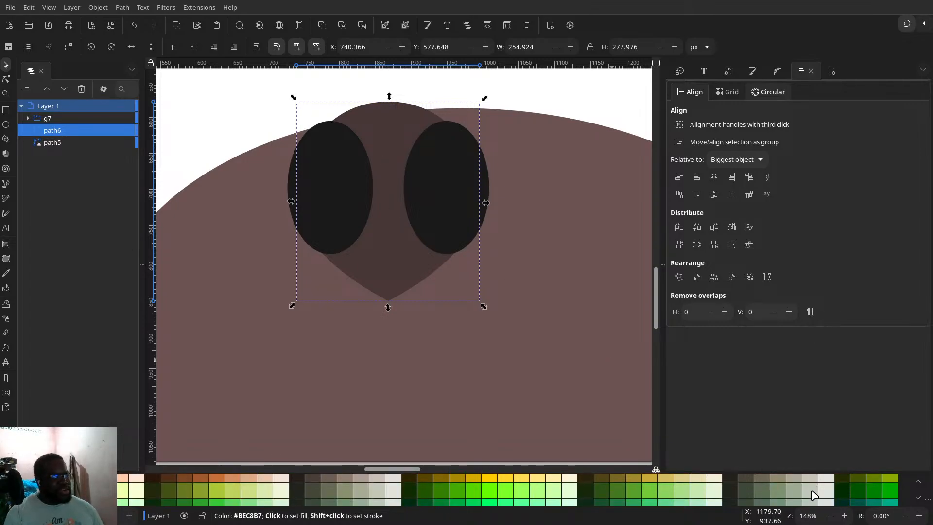
{"action": "scroll", "coordinate": [813, 493], "scroll_direction": "down", "scroll_amount": 1}
{"action": "scroll", "coordinate": [799, 492], "scroll_direction": "down", "scroll_amount": 4}
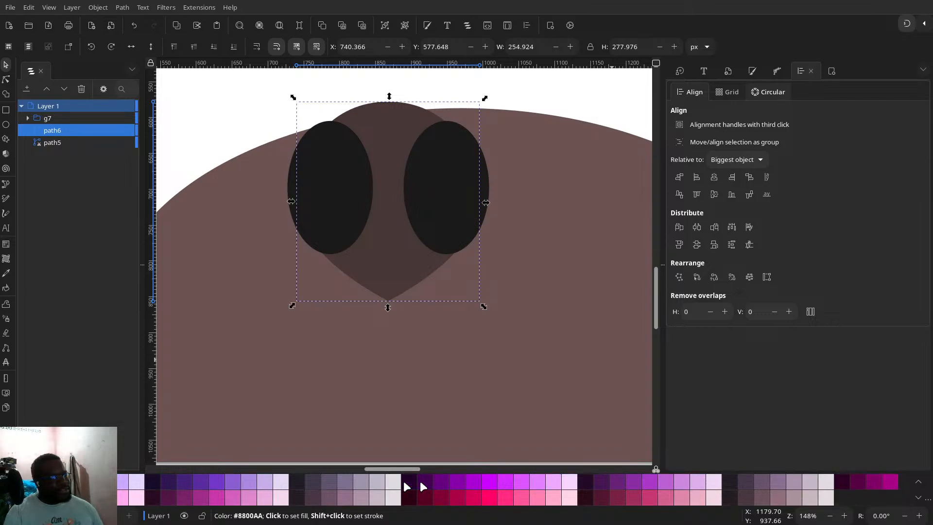
{"action": "left_click", "coordinate": [300, 478]}
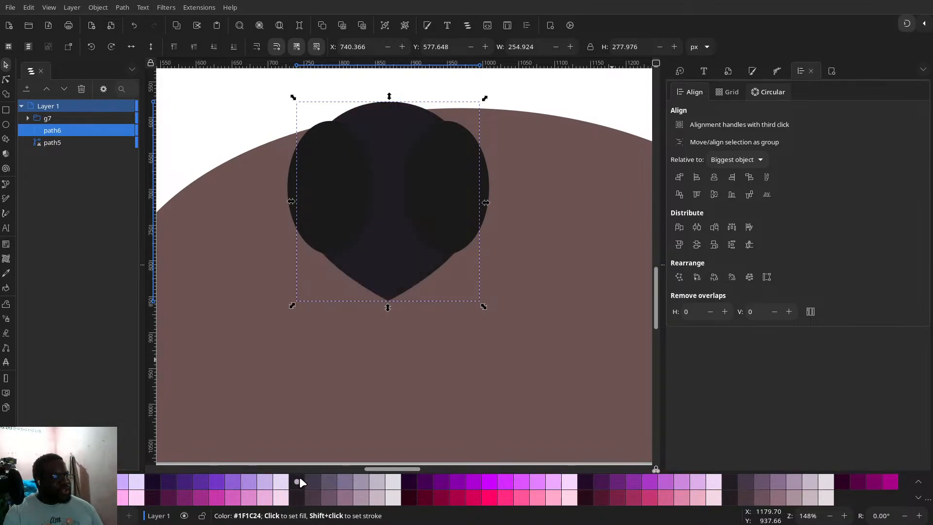
- Try purple-grey #3E3748 and dark brown fills on the head shape, settling on the muted brown 6C5D53
{"action": "left_click", "coordinate": [308, 484]}
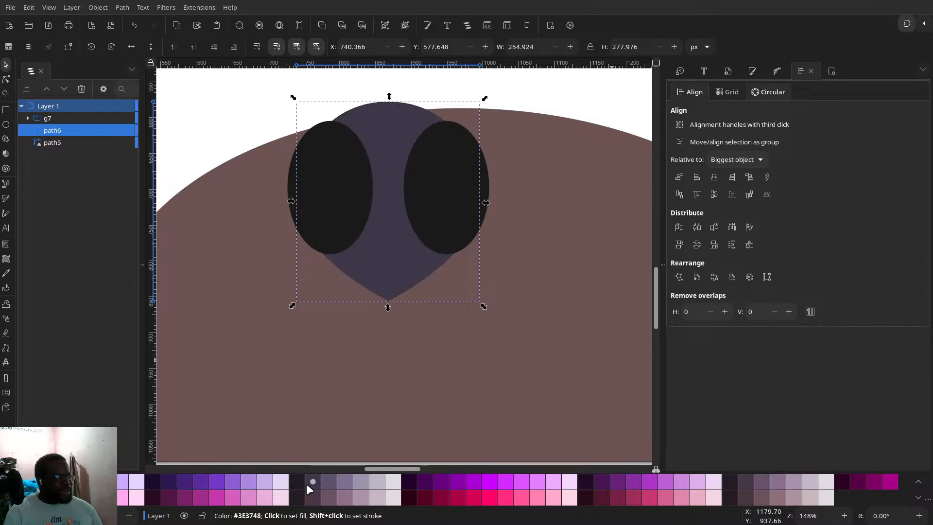
{"action": "scroll", "coordinate": [149, 497], "scroll_direction": "up", "scroll_amount": 3}
{"action": "scroll", "coordinate": [148, 497], "scroll_direction": "up", "scroll_amount": 2}
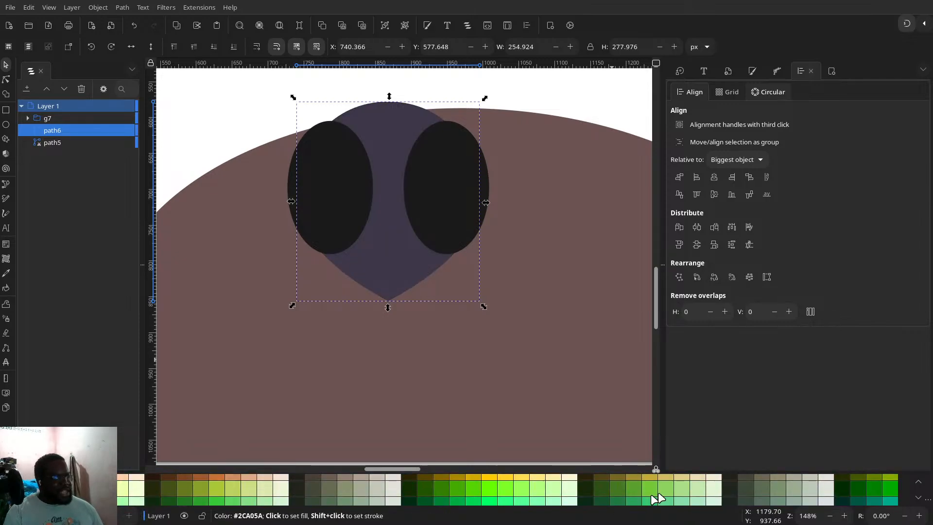
{"action": "scroll", "coordinate": [656, 495], "scroll_direction": "up", "scroll_amount": 2}
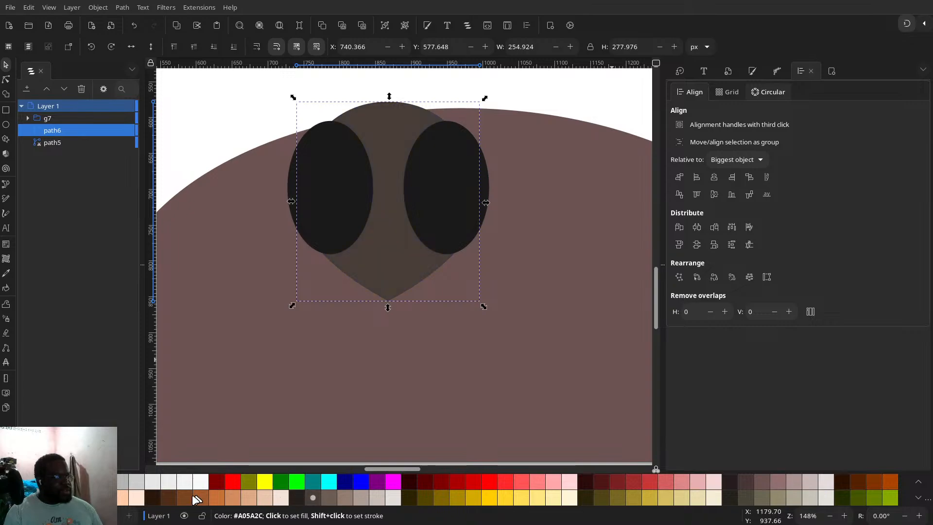
{"action": "left_click", "coordinate": [313, 498]}
{"action": "left_click", "coordinate": [297, 497]}
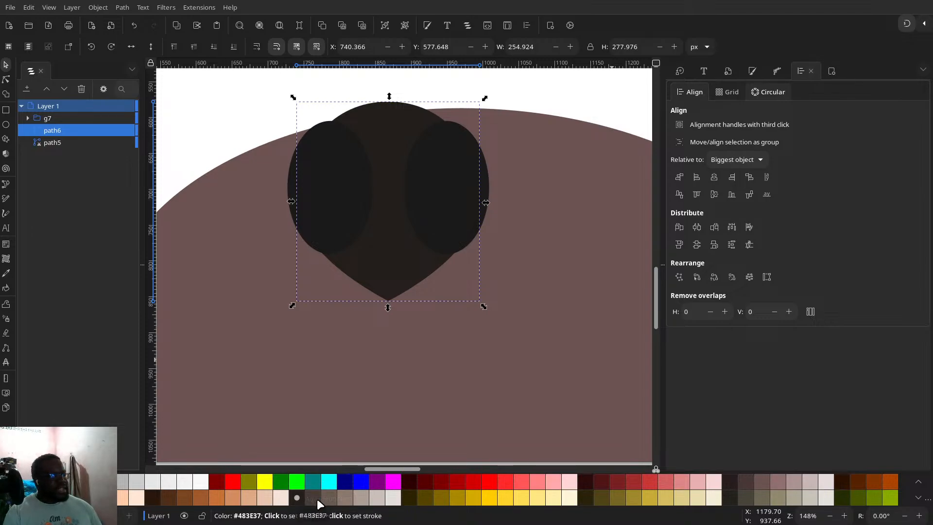
{"action": "left_click", "coordinate": [317, 499]}
{"action": "left_click", "coordinate": [323, 497]}
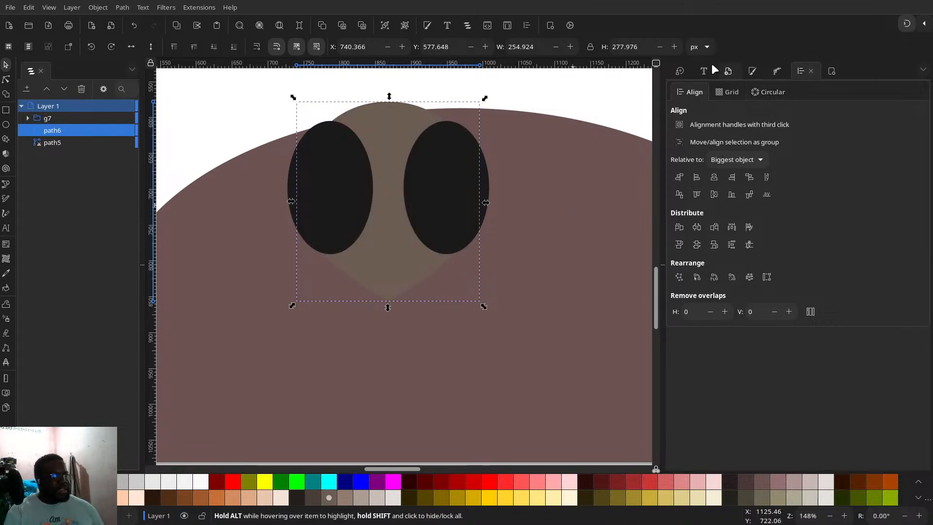
- Add a flat black stroke to the head shape and set its width to 2 px
{"action": "left_click", "coordinate": [748, 71]}
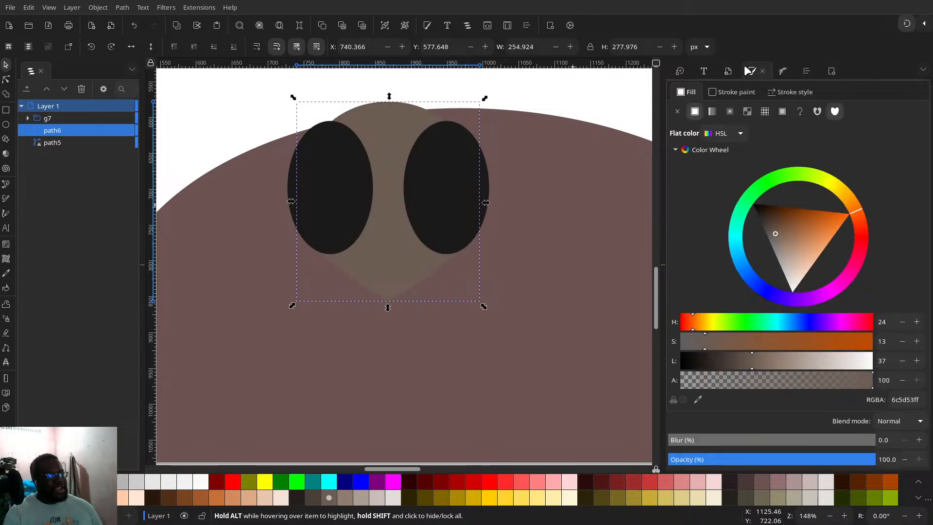
{"action": "left_click", "coordinate": [727, 90]}
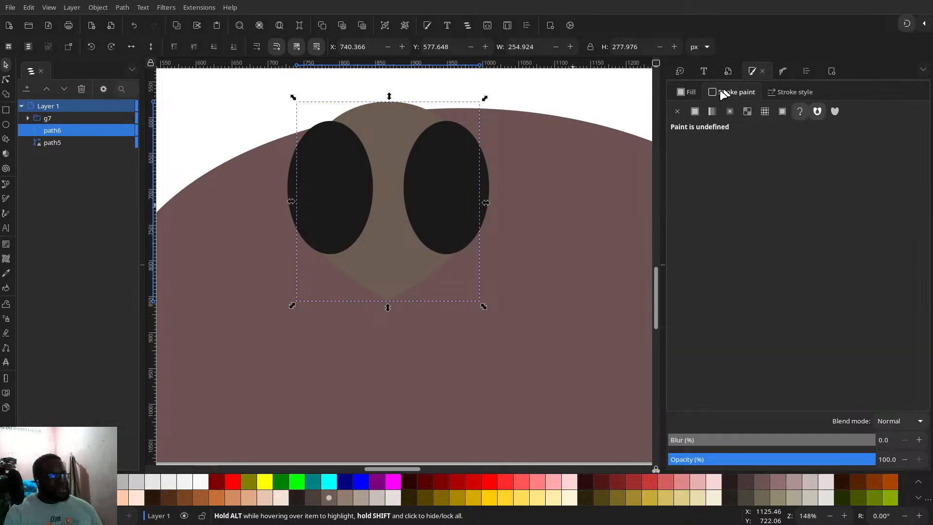
{"action": "left_click", "coordinate": [695, 112]}
{"action": "left_click", "coordinate": [772, 97]}
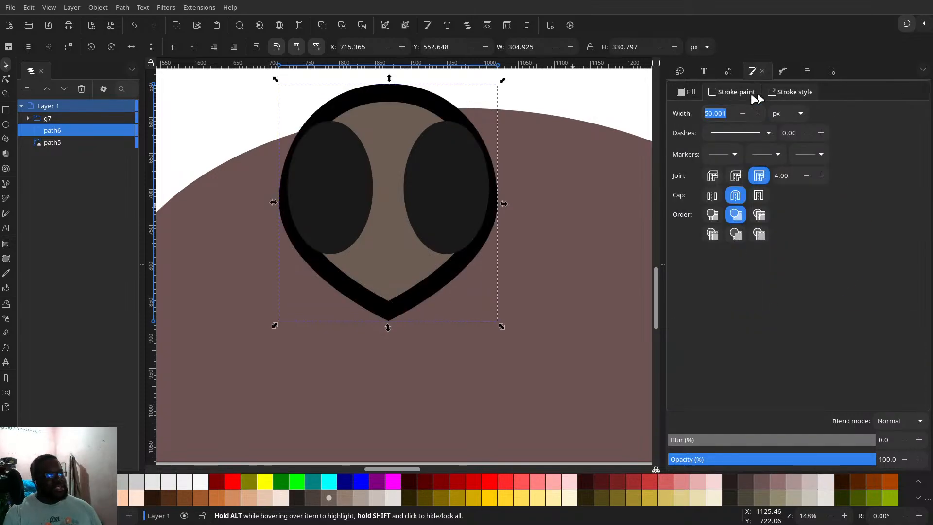
{"action": "double_click", "coordinate": [727, 112]}
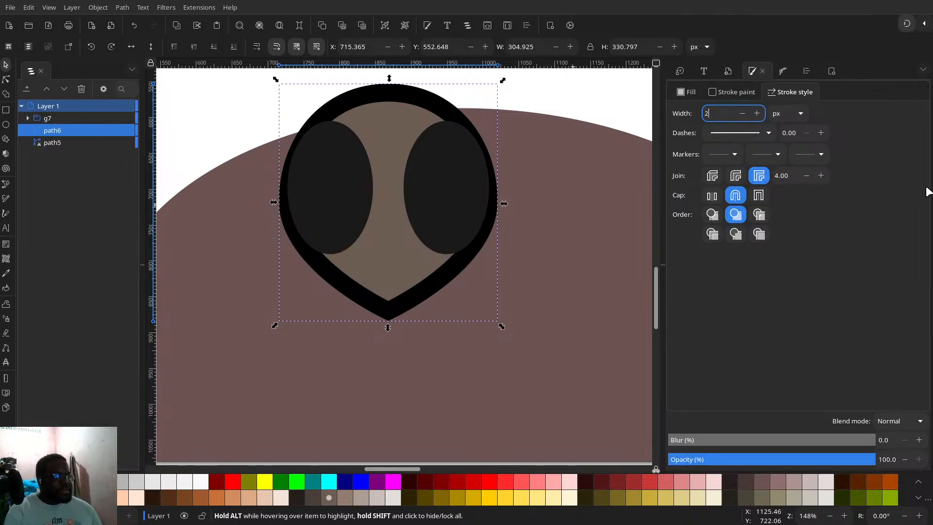
{"action": "type", "text": "2"}
{"action": "key", "text": "Return"}
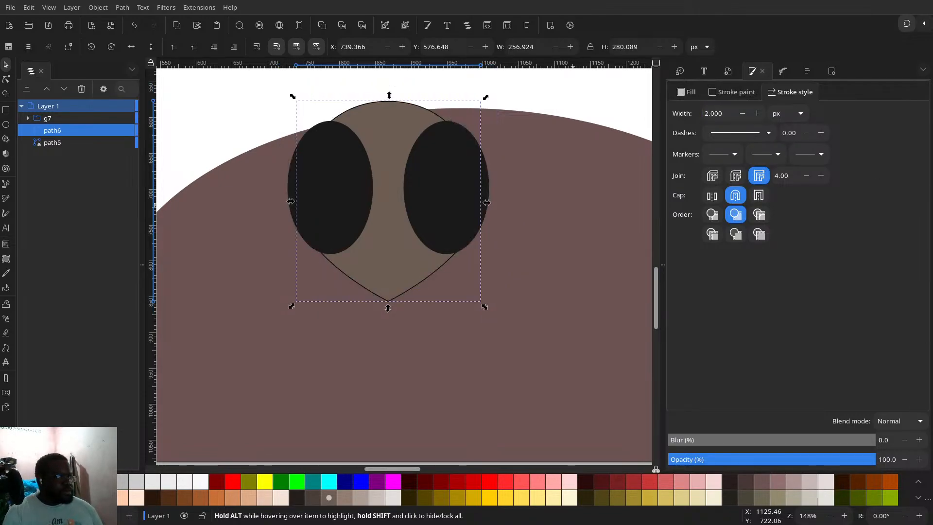
- Increase the head outline's stroke width in small increments, settling on 3.765 px
{"action": "left_click", "coordinate": [721, 114]}
{"action": "key", "text": "Up"}
{"action": "key", "text": "Up"}
{"action": "key", "text": "Up"}
{"action": "key", "text": "Up"}
{"action": "key", "text": "Up"}
{"action": "key", "text": "Up"}
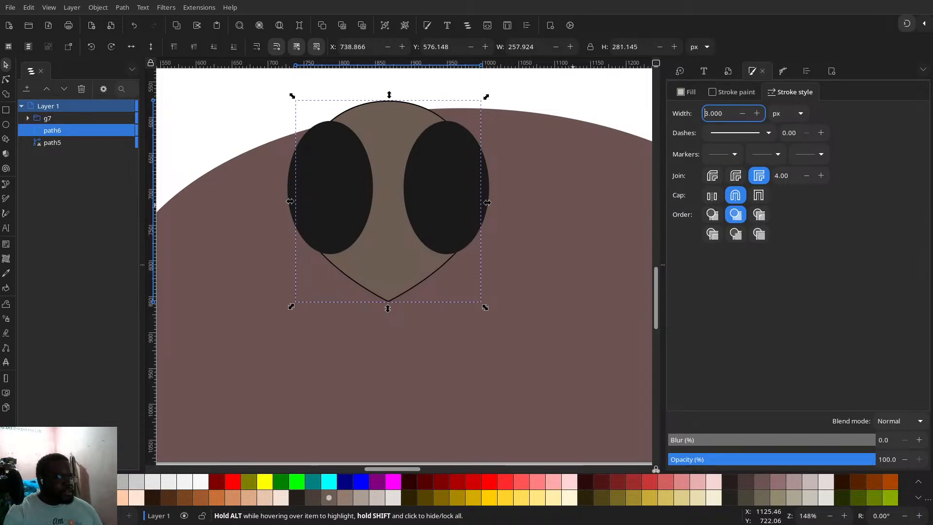
{"action": "key", "text": "Up"}
{"action": "key", "text": "Up"}
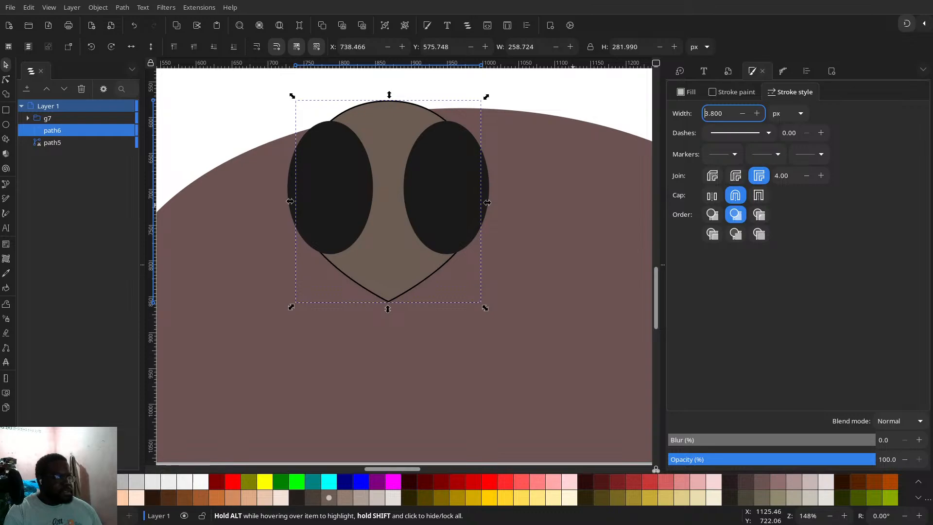
{"action": "key", "text": "Down"}
{"action": "key", "text": "Down"}
{"action": "key", "text": "Down"}
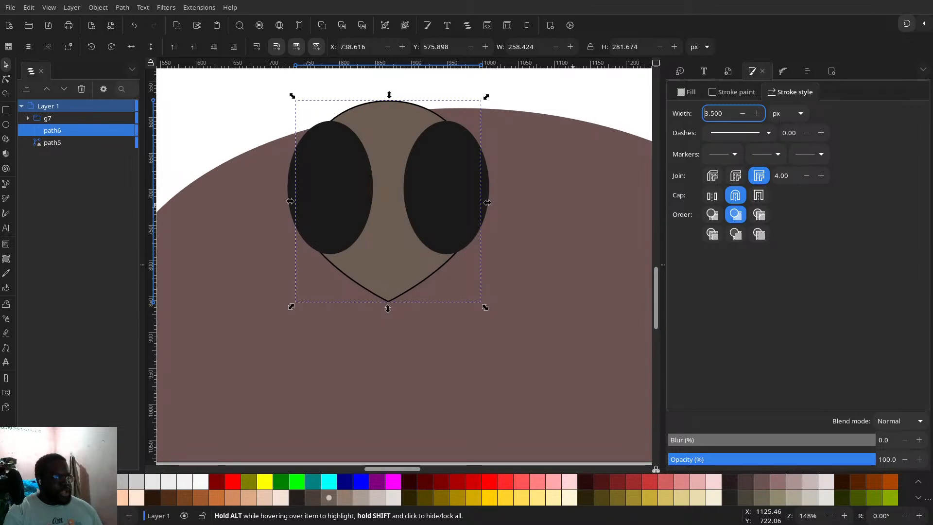
{"action": "key", "text": "Up"}
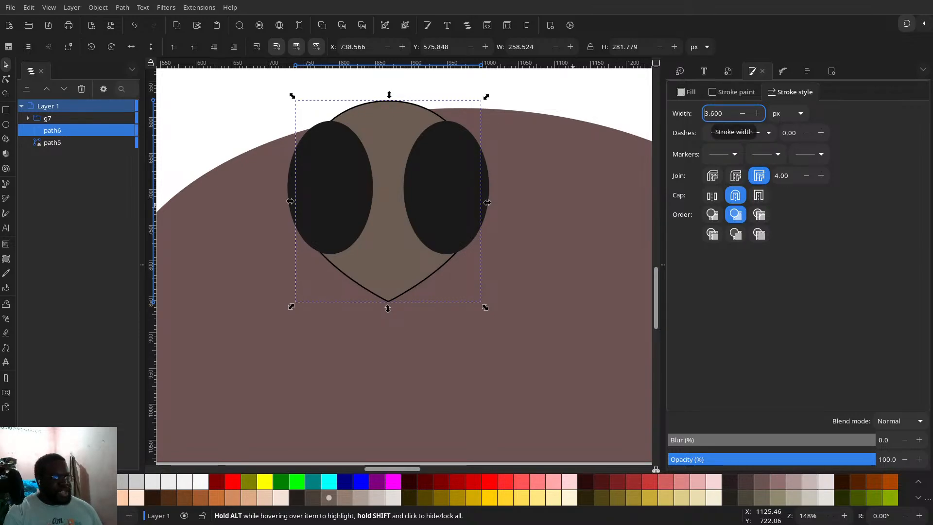
{"action": "left_click", "coordinate": [714, 114]}
{"action": "type", "text": "5"}
{"action": "key", "text": "Return"}
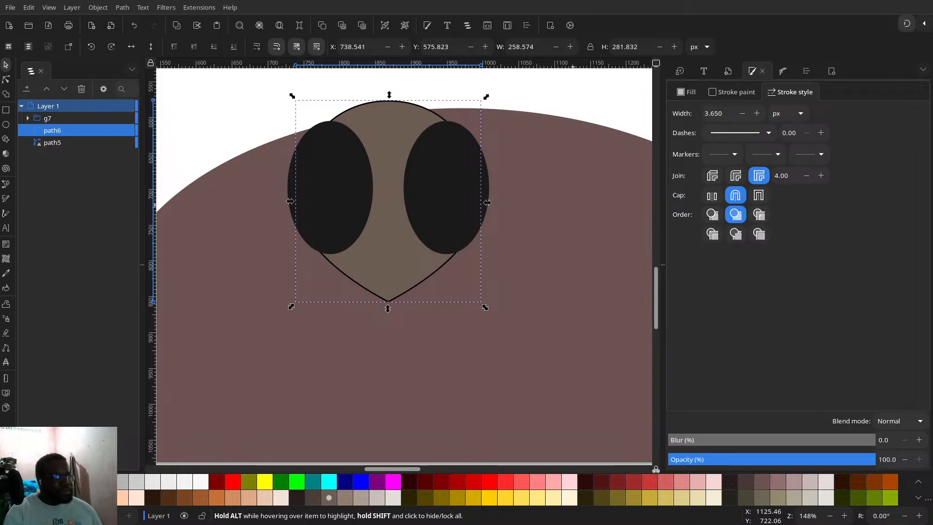
{"action": "left_click", "coordinate": [709, 114]}
{"action": "type", "text": "7"}
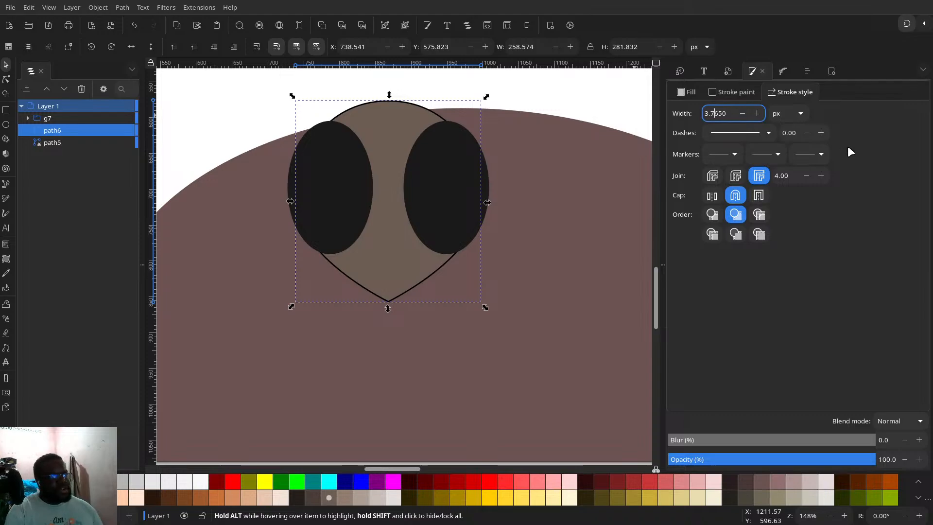
{"action": "key", "text": "Return"}
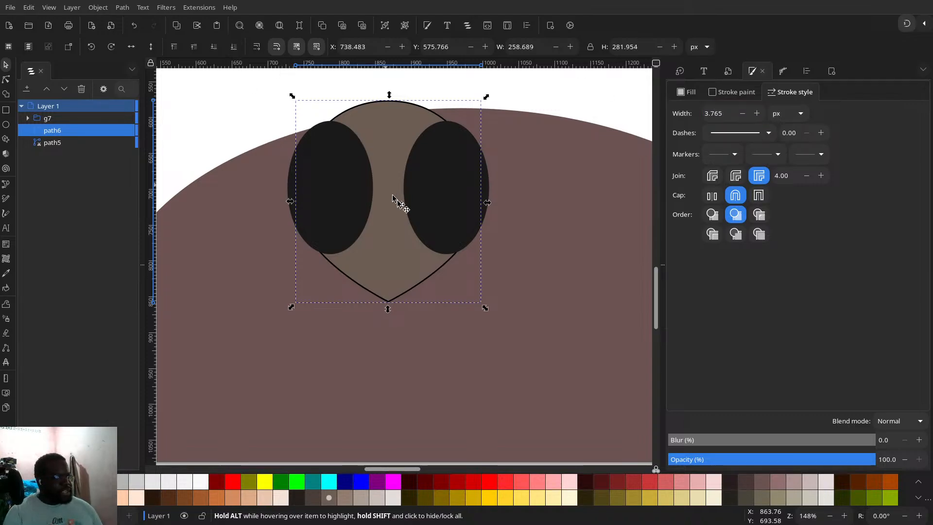
- Ungroup the two eye ellipses, convert both to paths, and deselect them
{"action": "scroll", "coordinate": [425, 226], "scroll_direction": "up", "scroll_amount": 3}
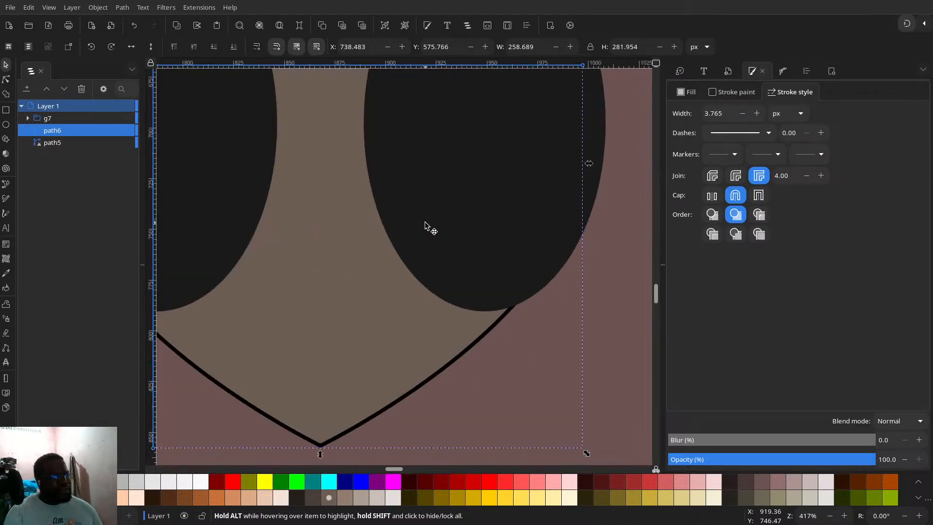
{"action": "scroll", "coordinate": [426, 226], "scroll_direction": "down", "scroll_amount": 2}
{"action": "scroll", "coordinate": [455, 326], "scroll_direction": "down", "scroll_amount": 2}
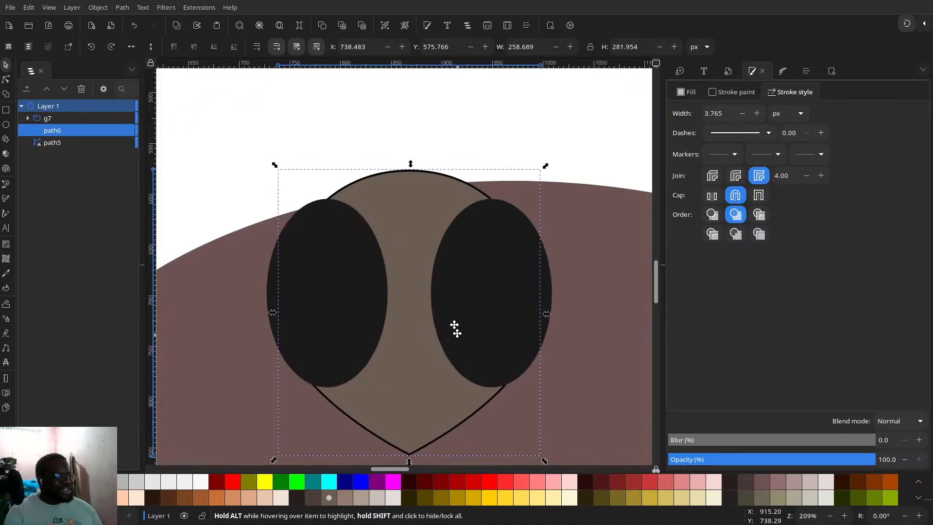
{"action": "scroll", "coordinate": [455, 299], "scroll_direction": "up", "scroll_amount": 2}
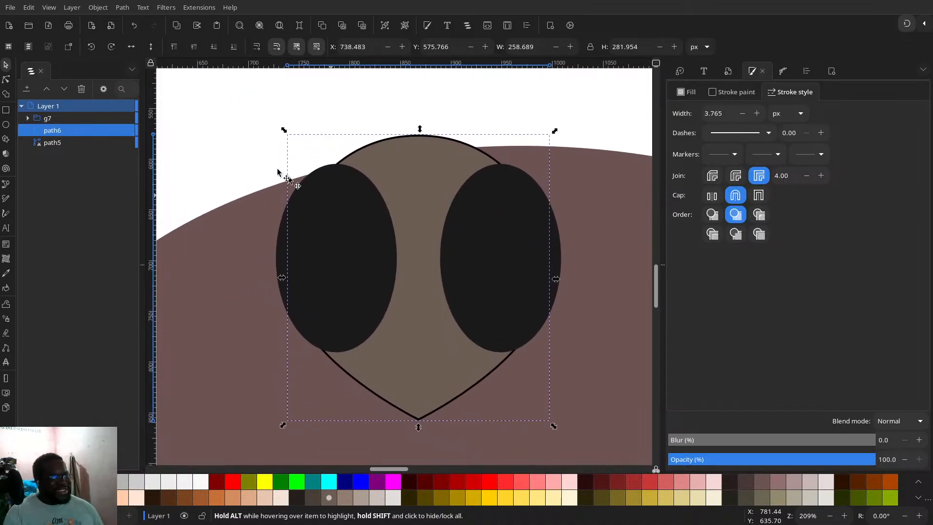
{"action": "left_click", "coordinate": [360, 181]}
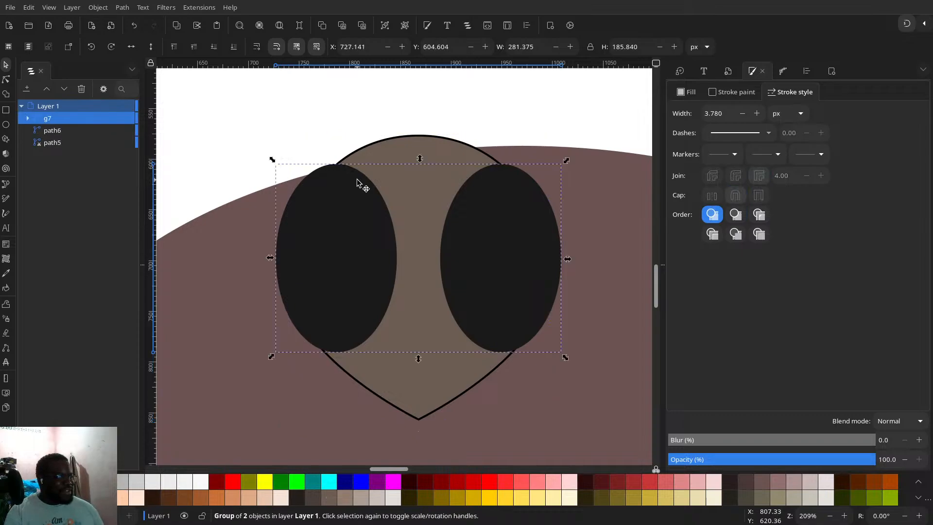
{"action": "left_click", "coordinate": [405, 26]}
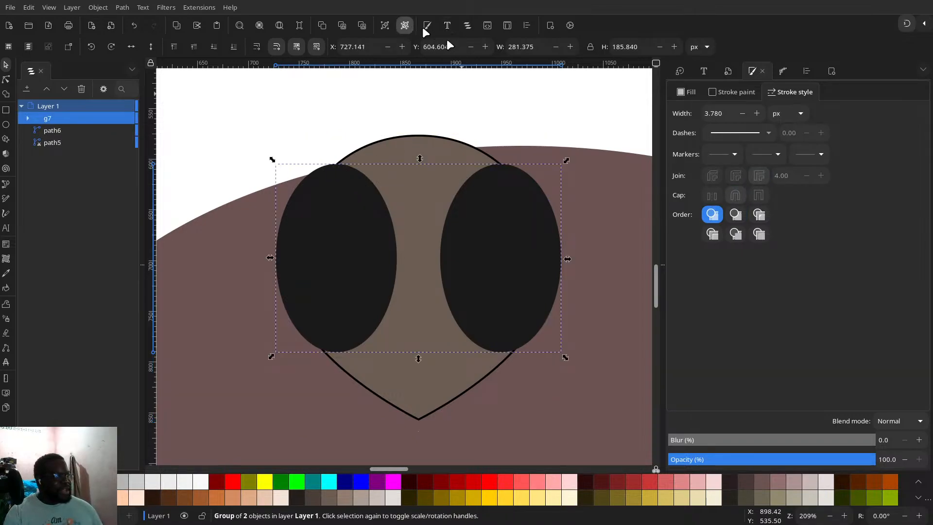
{"action": "left_click", "coordinate": [127, 5]}
{"action": "left_click", "coordinate": [133, 19]}
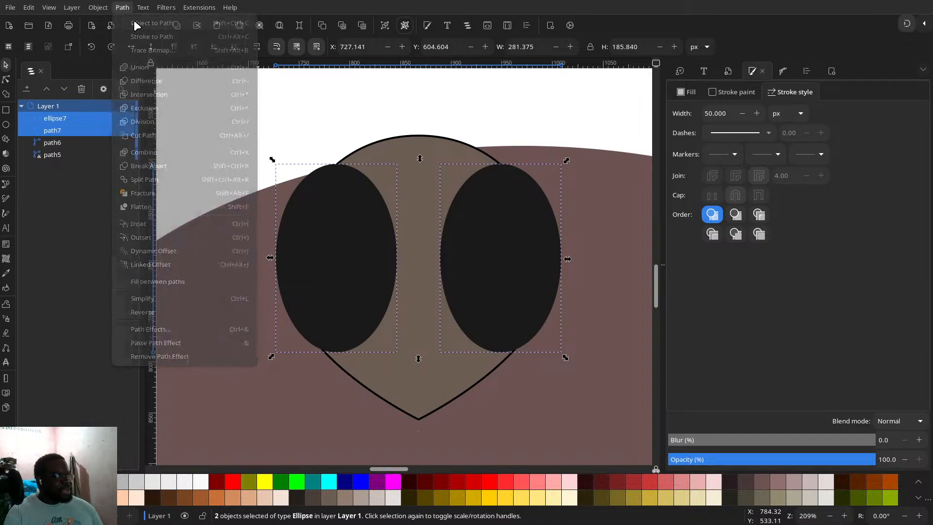
{"action": "scroll", "coordinate": [480, 142], "scroll_direction": "down", "scroll_amount": 2}
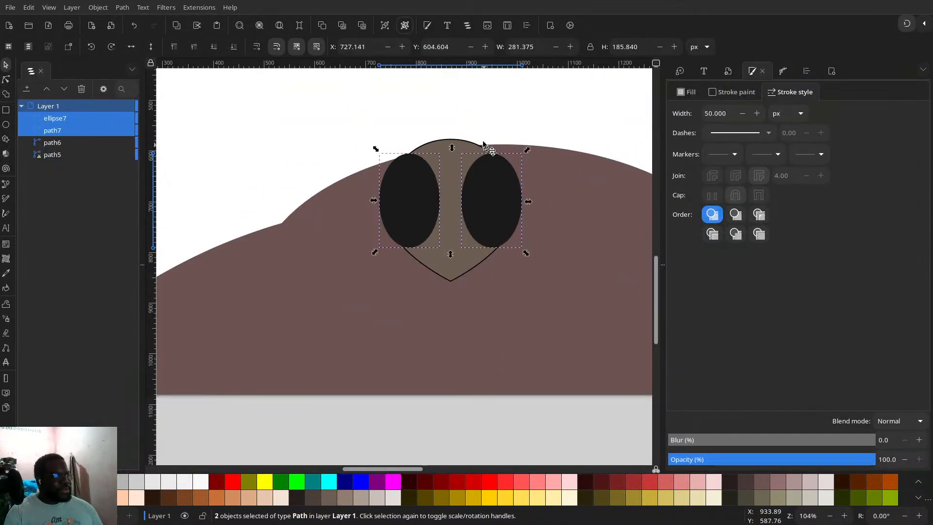
{"action": "scroll", "coordinate": [482, 136], "scroll_direction": "up", "scroll_amount": 2}
{"action": "left_click", "coordinate": [492, 112]}
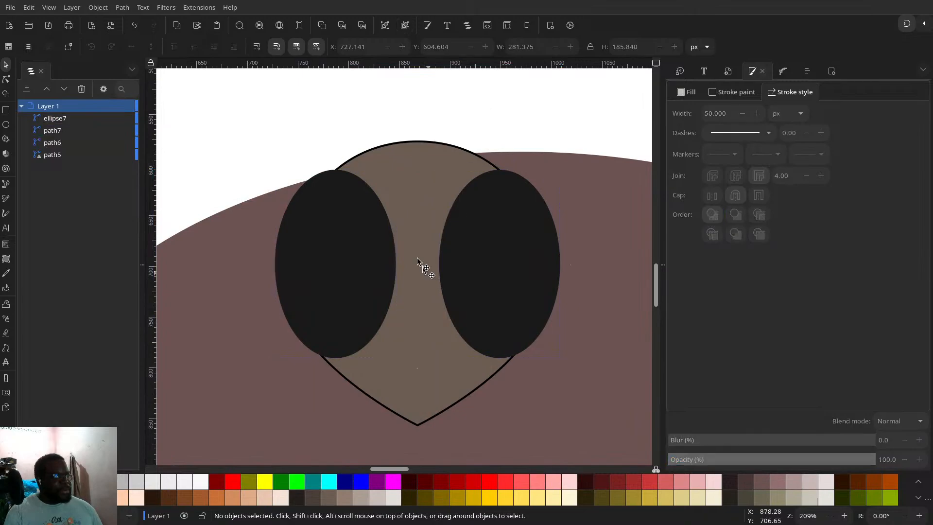
- Edit the nodes of both eye paths together, moving their inner side nodes outward so the eyes become kidney-shaped
{"action": "left_click", "coordinate": [357, 246]}
{"action": "key", "text": "n"}
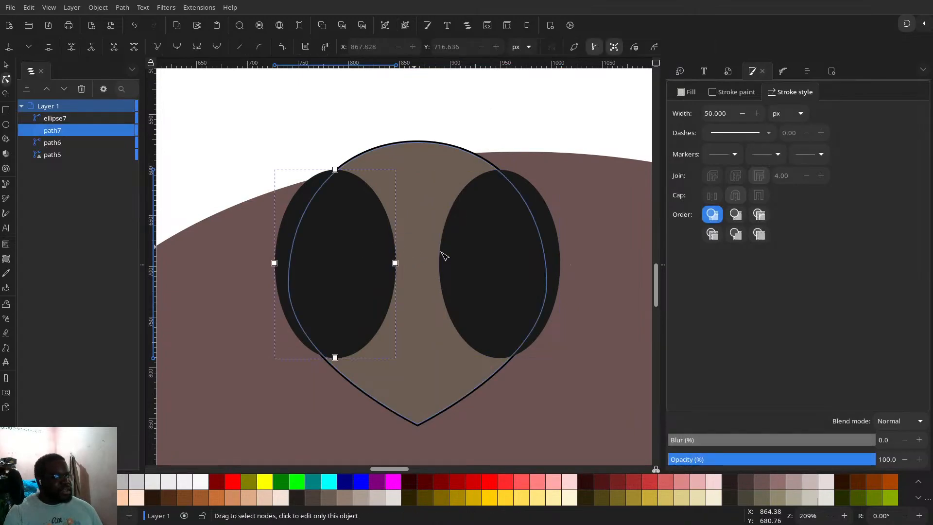
{"action": "left_click", "coordinate": [455, 258], "text": "shift"}
{"action": "left_click_drag", "start_coordinate": [365, 243], "coordinate": [505, 274]}
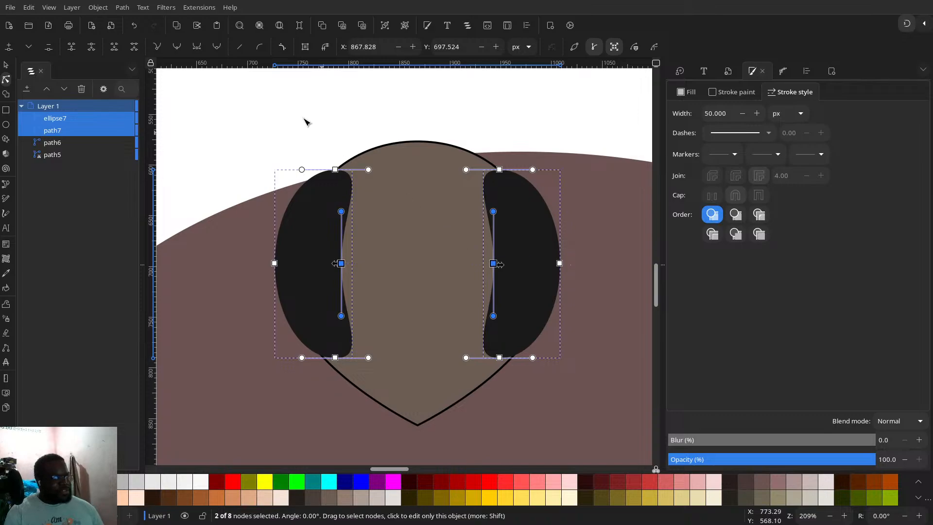
- Try to move the top nodes of both eyes towards each other, and undo the change
{"action": "left_click_drag", "start_coordinate": [299, 115], "coordinate": [468, 174]}
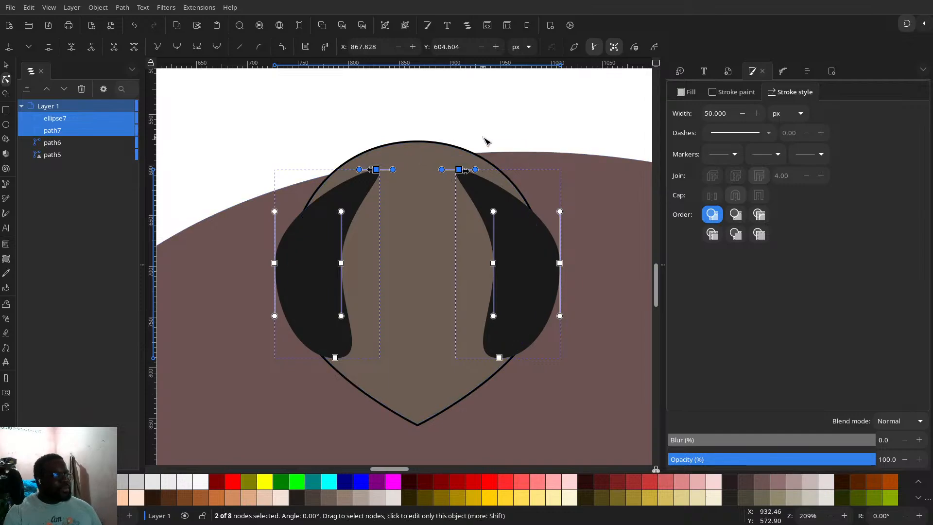
{"action": "key", "text": "ctrl+z"}
{"action": "key", "text": "ctrl+z"}
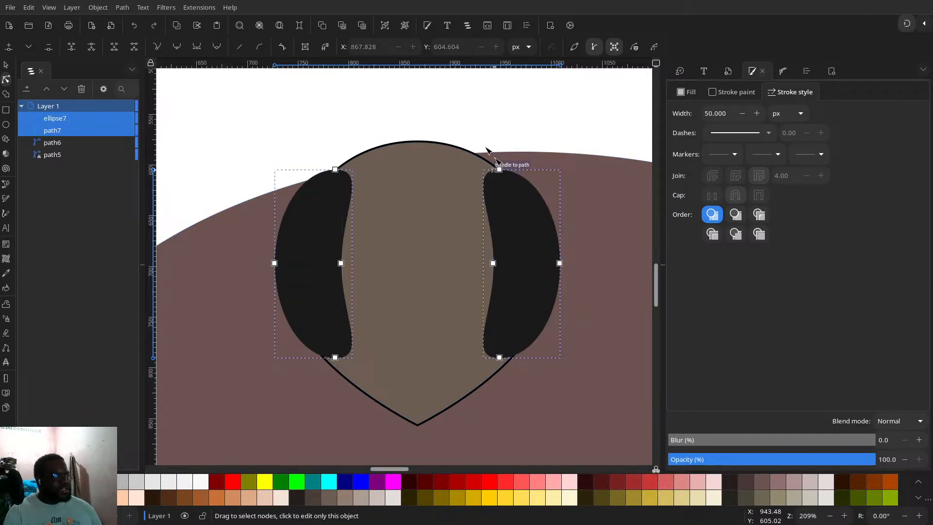
- Move the right eye's top node up and inward along the head outline, and adjust both of its handles to shape the tip
{"action": "left_click", "coordinate": [499, 169]}
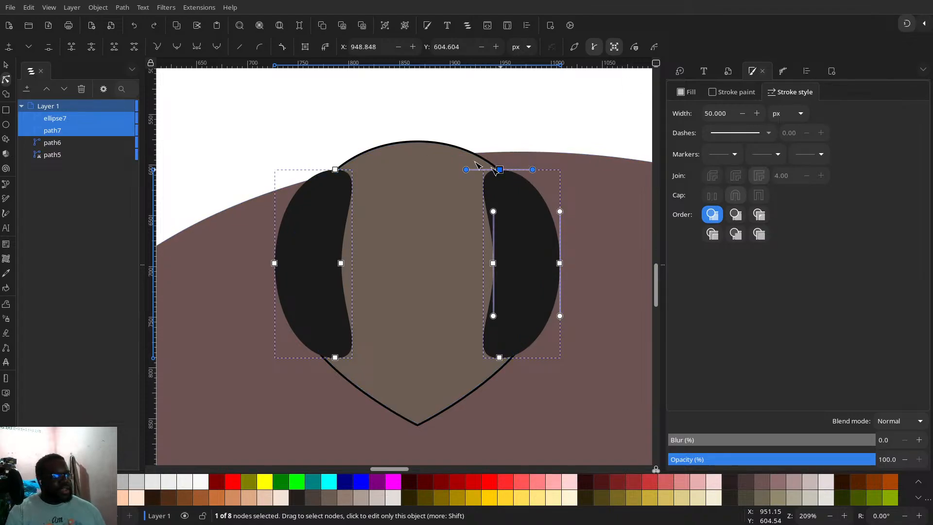
{"action": "left_click_drag", "start_coordinate": [497, 166], "coordinate": [514, 140]}
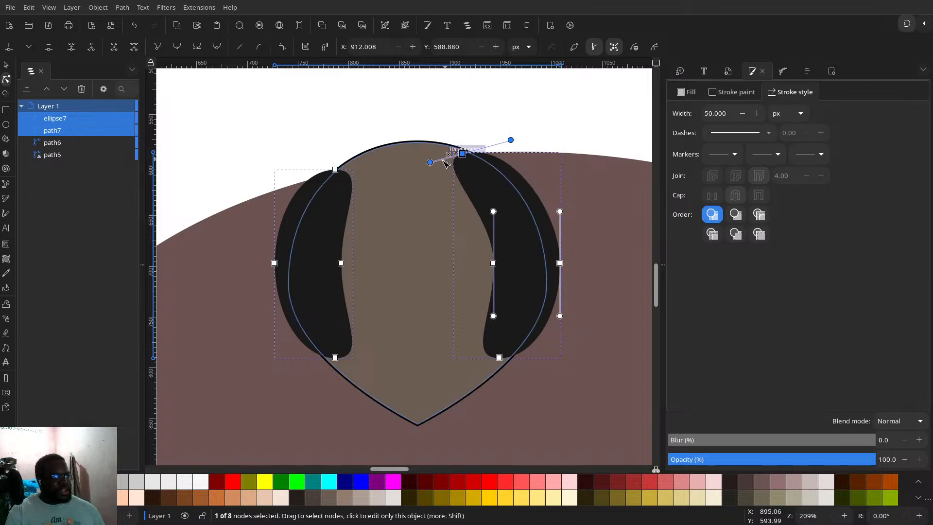
{"action": "left_click_drag", "start_coordinate": [430, 164], "coordinate": [438, 173]}
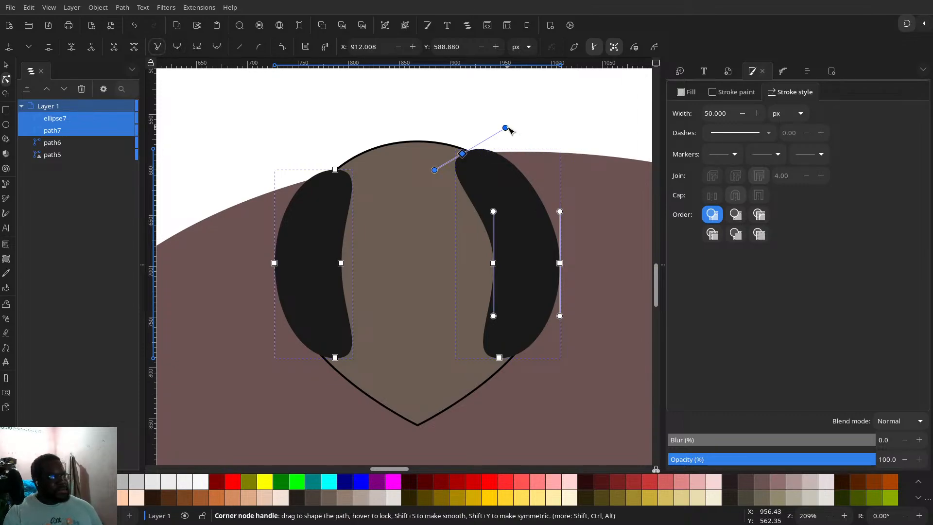
{"action": "mouse_move", "coordinate": [506, 128]}
{"action": "left_mouse_down"}
{"action": "mouse_move", "coordinate": [525, 151]}
{"action": "mouse_move", "coordinate": [503, 161]}
{"action": "mouse_move", "coordinate": [492, 150]}
{"action": "mouse_move", "coordinate": [503, 140]}
{"action": "left_mouse_up"}
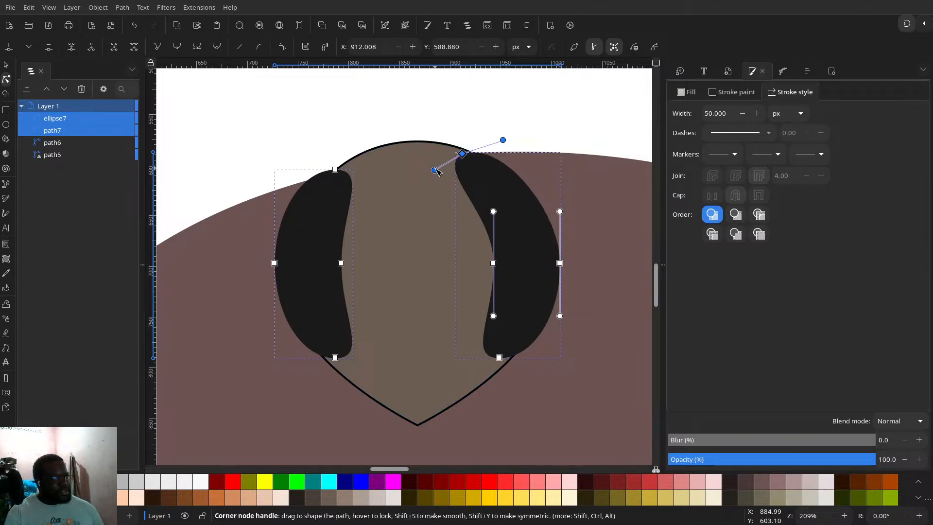
{"action": "mouse_move", "coordinate": [436, 171]}
{"action": "left_mouse_down"}
{"action": "mouse_move", "coordinate": [464, 220]}
{"action": "mouse_move", "coordinate": [438, 192]}
{"action": "mouse_move", "coordinate": [437, 175]}
{"action": "left_mouse_up"}
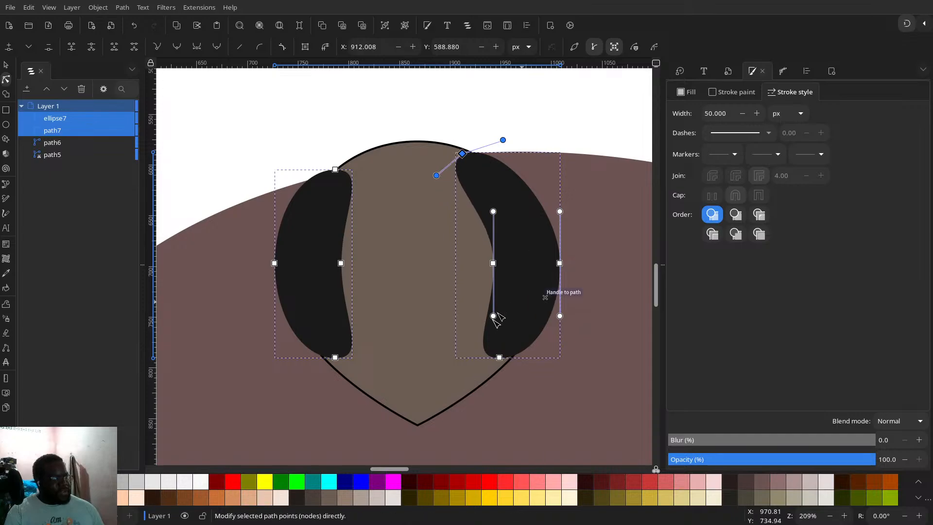
- Shape the right eye into a longer crescent by moving its bottom node down and inward, nudging the side nodes and adjusting the outer curve's handles
{"action": "left_click_drag", "start_coordinate": [501, 360], "coordinate": [490, 396]}
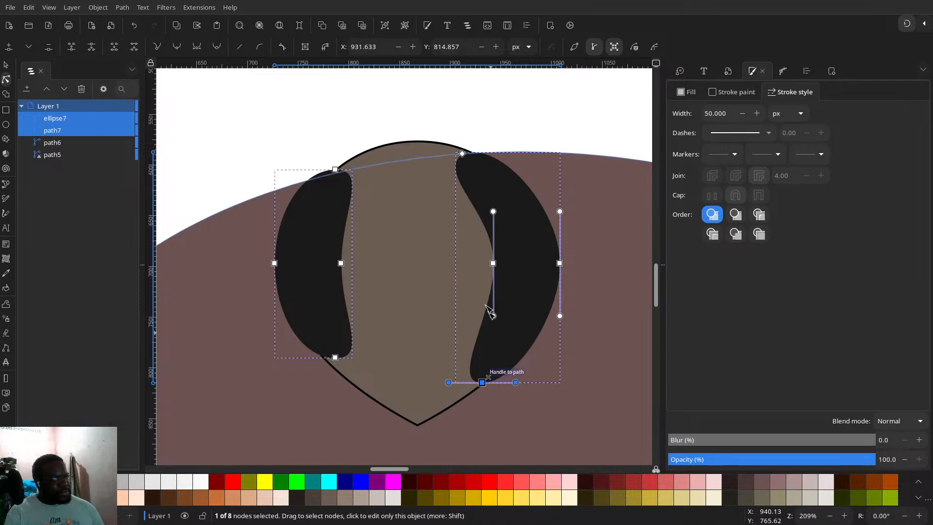
{"action": "mouse_move", "coordinate": [494, 264]}
{"action": "left_mouse_down"}
{"action": "mouse_move", "coordinate": [472, 267]}
{"action": "mouse_move", "coordinate": [492, 272]}
{"action": "left_mouse_up"}
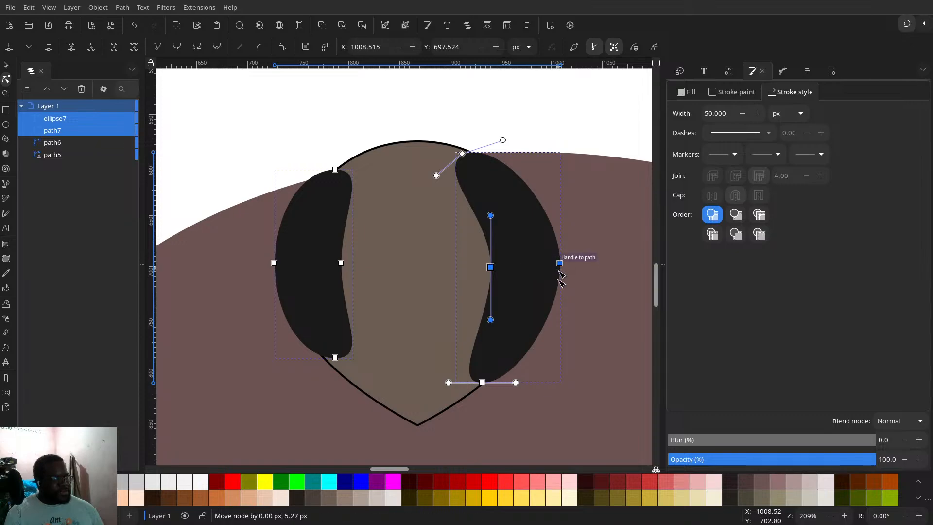
{"action": "mouse_move", "coordinate": [559, 263]}
{"action": "left_mouse_down"}
{"action": "mouse_move", "coordinate": [558, 281]}
{"action": "mouse_move", "coordinate": [549, 261]}
{"action": "mouse_move", "coordinate": [559, 261]}
{"action": "left_mouse_up"}
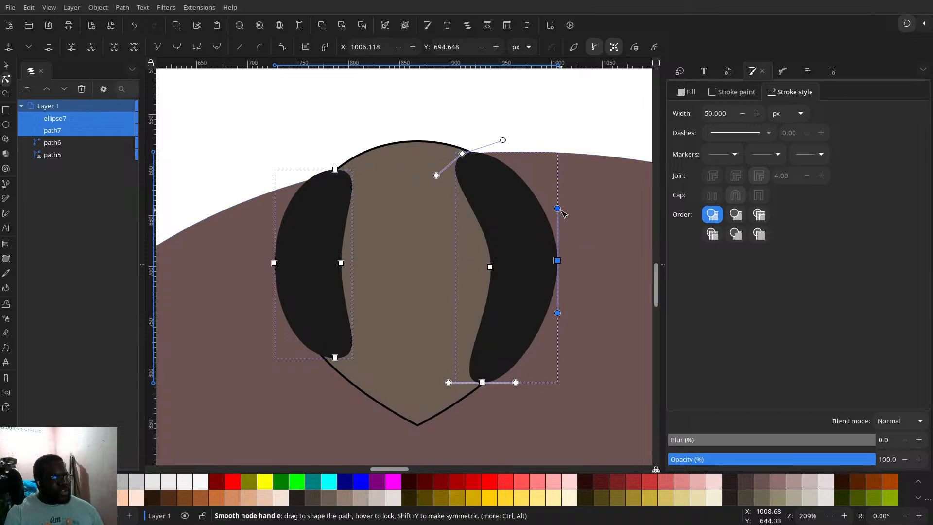
{"action": "mouse_move", "coordinate": [558, 209]}
{"action": "left_mouse_down"}
{"action": "mouse_move", "coordinate": [549, 145]}
{"action": "mouse_move", "coordinate": [555, 196]}
{"action": "left_mouse_up"}
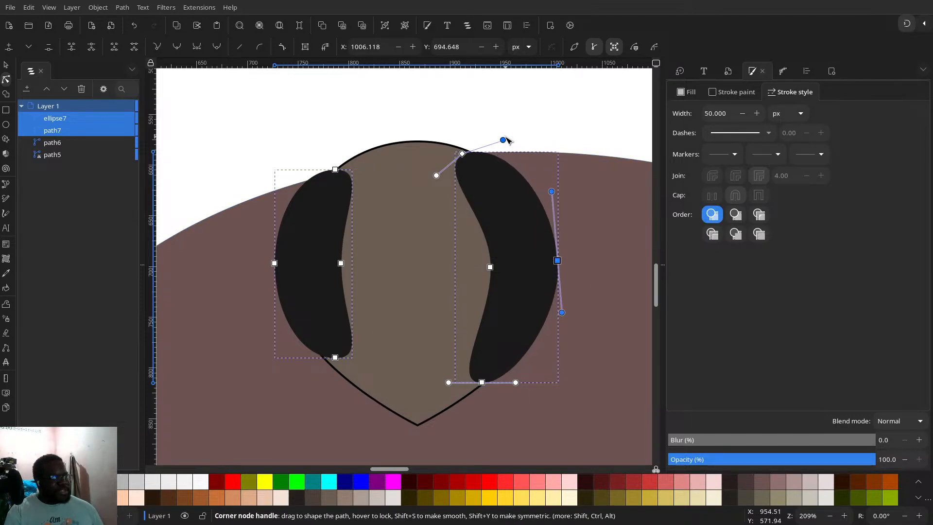
{"action": "mouse_move", "coordinate": [504, 140]}
{"action": "left_mouse_down"}
{"action": "mouse_move", "coordinate": [514, 160]}
{"action": "mouse_move", "coordinate": [503, 153]}
{"action": "left_mouse_up"}
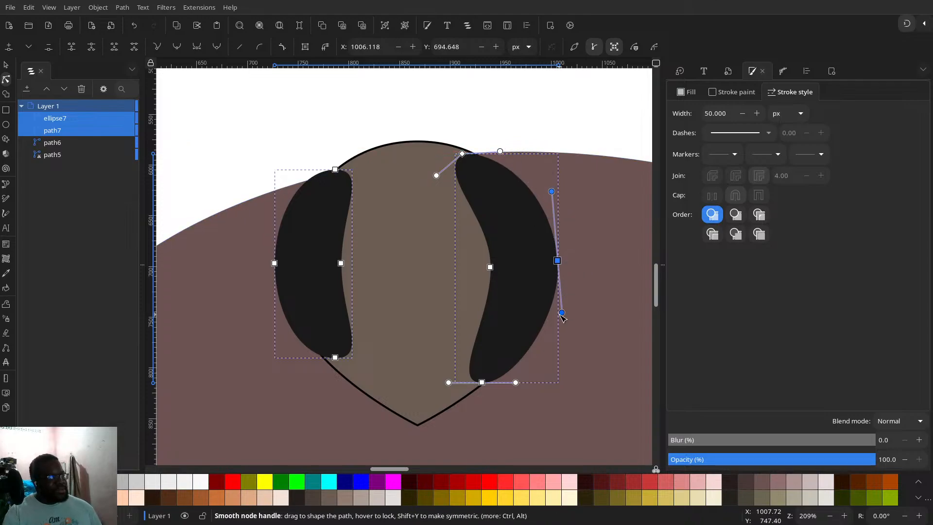
{"action": "mouse_move", "coordinate": [562, 317]}
{"action": "left_mouse_down"}
{"action": "mouse_move", "coordinate": [570, 341]}
{"action": "mouse_move", "coordinate": [560, 330]}
{"action": "left_mouse_up"}
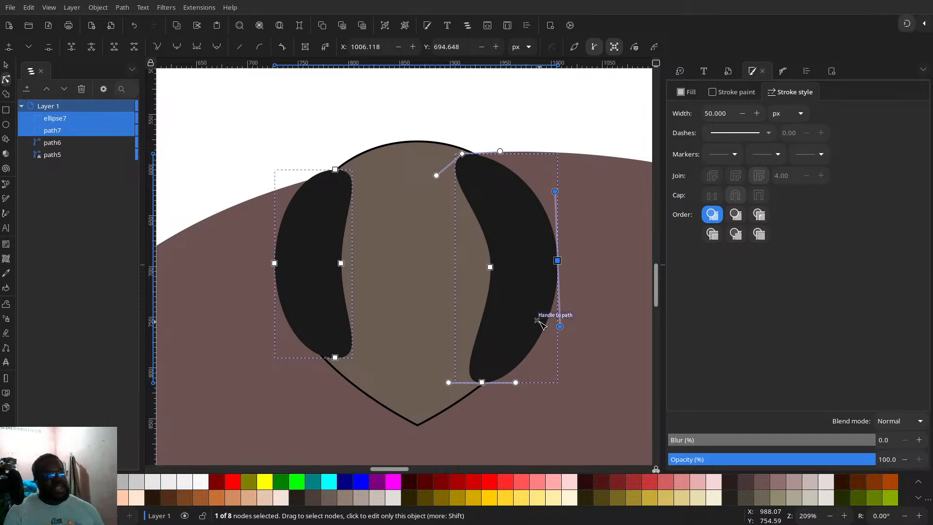
- Deselect both eyes and delete the left eye, keeping only the reshaped right one
{"action": "scroll", "coordinate": [441, 316], "scroll_direction": "down", "scroll_amount": 2}
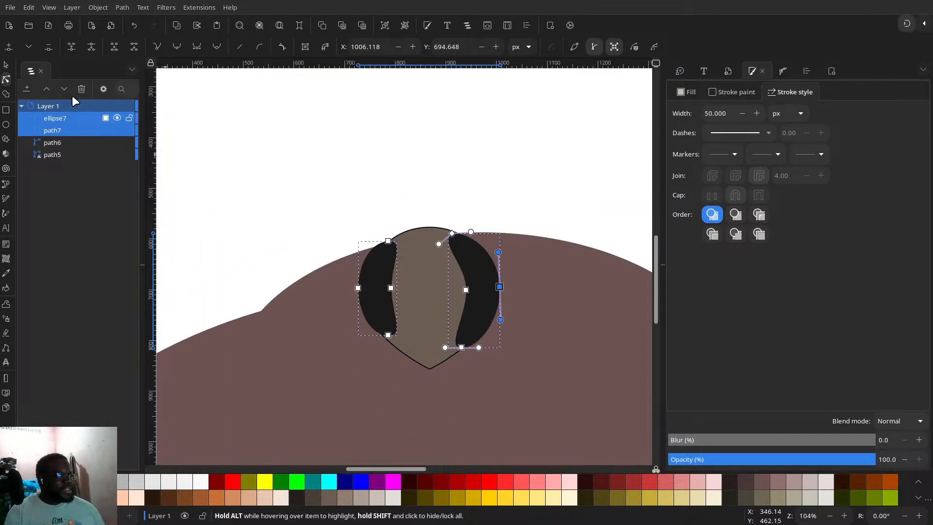
{"action": "left_click", "coordinate": [5, 66]}
{"action": "left_click", "coordinate": [481, 281]}
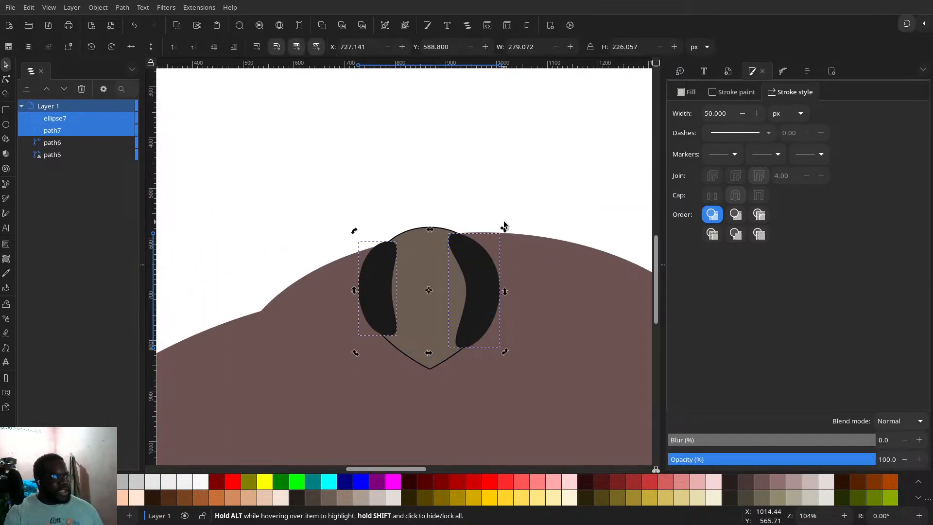
{"action": "left_click", "coordinate": [499, 192]}
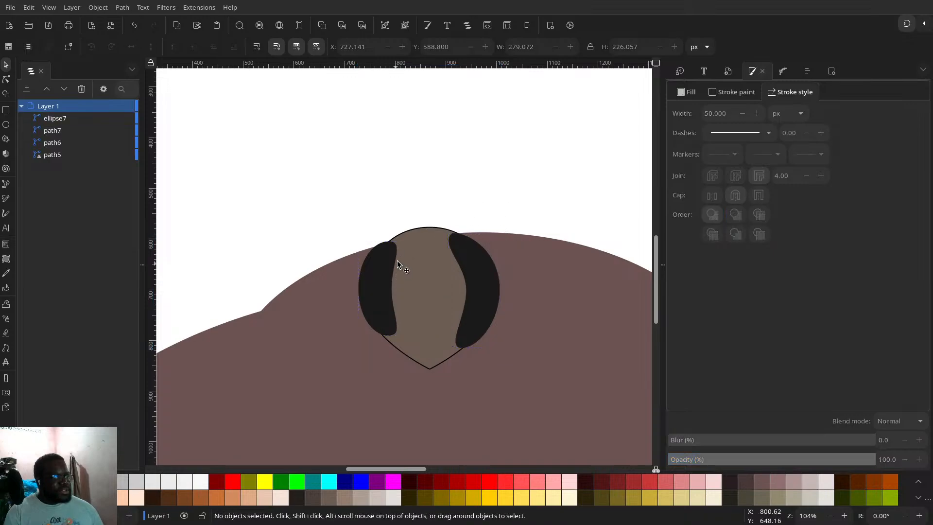
{"action": "left_click", "coordinate": [397, 265]}
{"action": "key", "text": "Delete"}
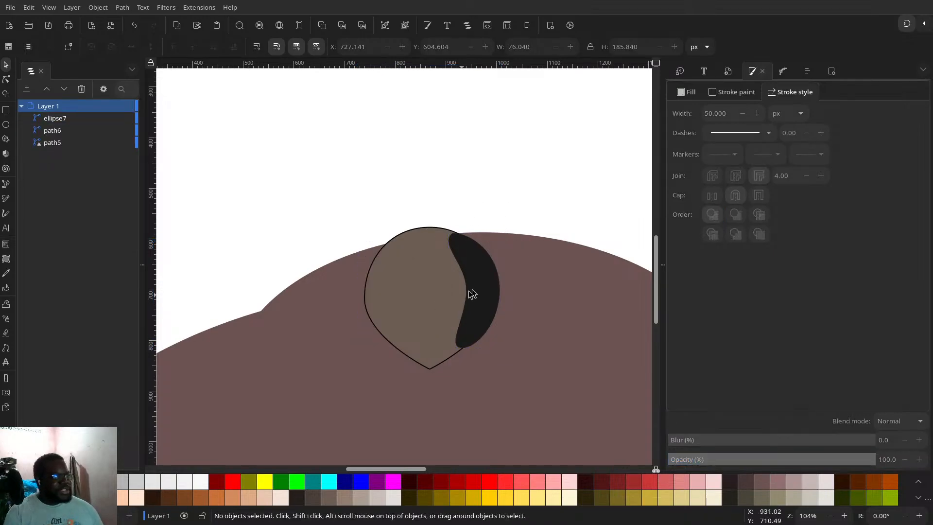
- Rotate the remaining eye slightly clockwise and stretch the head shape slightly downward
{"action": "left_click", "coordinate": [503, 270]}
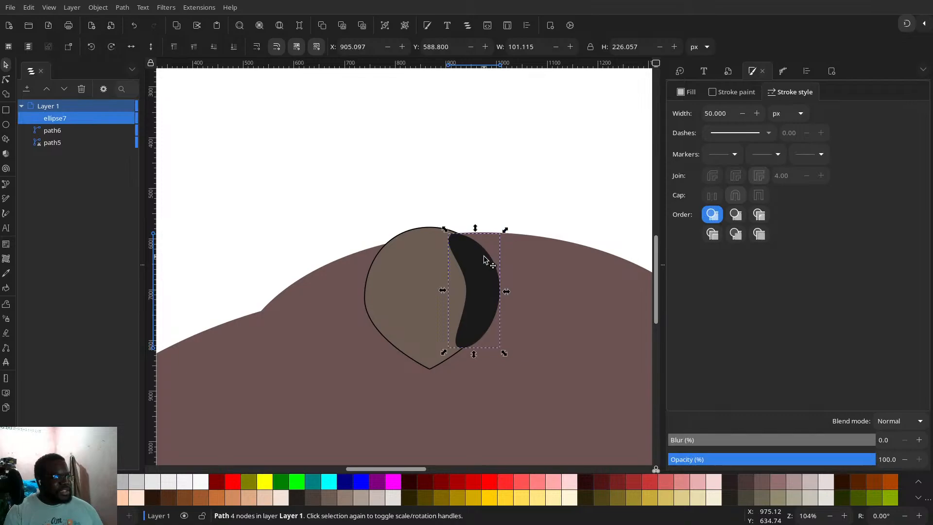
{"action": "left_click", "coordinate": [485, 260]}
{"action": "left_click_drag", "start_coordinate": [503, 230], "coordinate": [506, 234]}
{"action": "key", "text": "Escape"}
{"action": "left_click", "coordinate": [431, 362]}
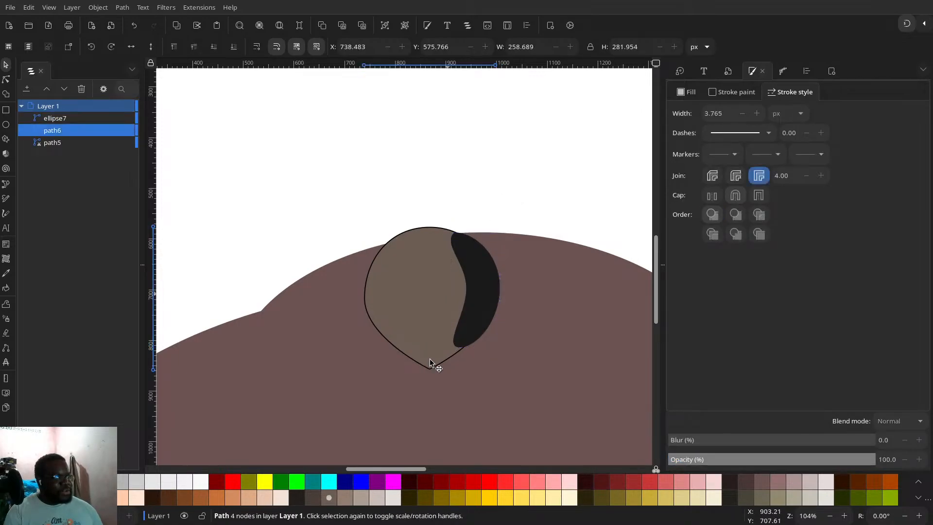
{"action": "mouse_move", "coordinate": [430, 374]}
{"action": "left_mouse_down"}
{"action": "mouse_move", "coordinate": [429, 402]}
{"action": "mouse_move", "coordinate": [431, 381]}
{"action": "left_mouse_up"}
- Shift the eye slightly outward and move its inner side node towards the centre of the head
{"action": "left_click", "coordinate": [489, 308]}
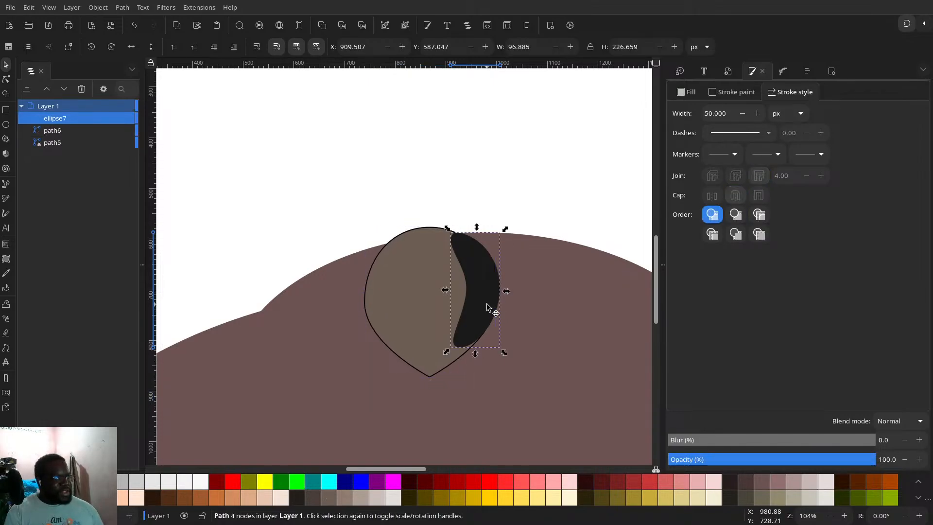
{"action": "mouse_move", "coordinate": [487, 304]}
{"action": "left_mouse_down"}
{"action": "mouse_move", "coordinate": [500, 308]}
{"action": "mouse_move", "coordinate": [461, 291]}
{"action": "mouse_move", "coordinate": [466, 297]}
{"action": "left_mouse_up"}
{"action": "key", "text": "n"}
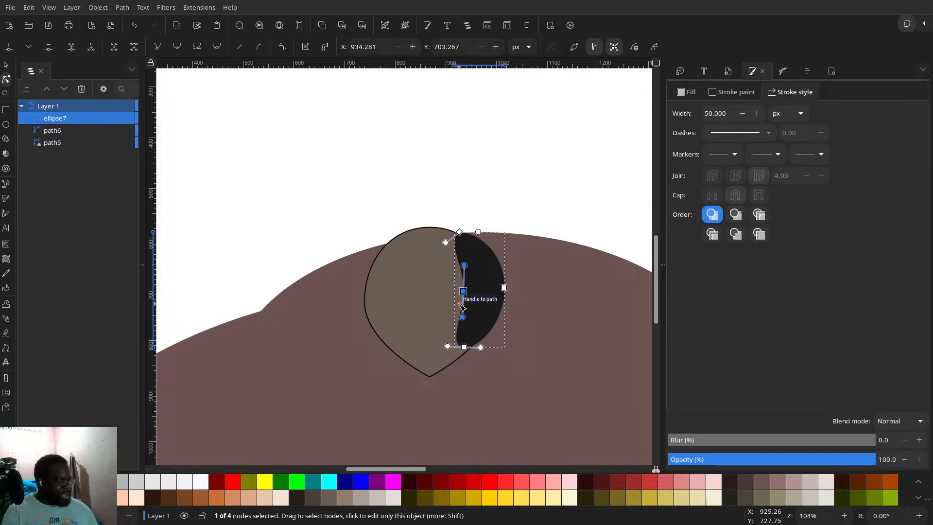
- Switch to Firefox and search Google Images for "bumblebee front view" in a new tab
{"action": "key", "text": "super+w"}
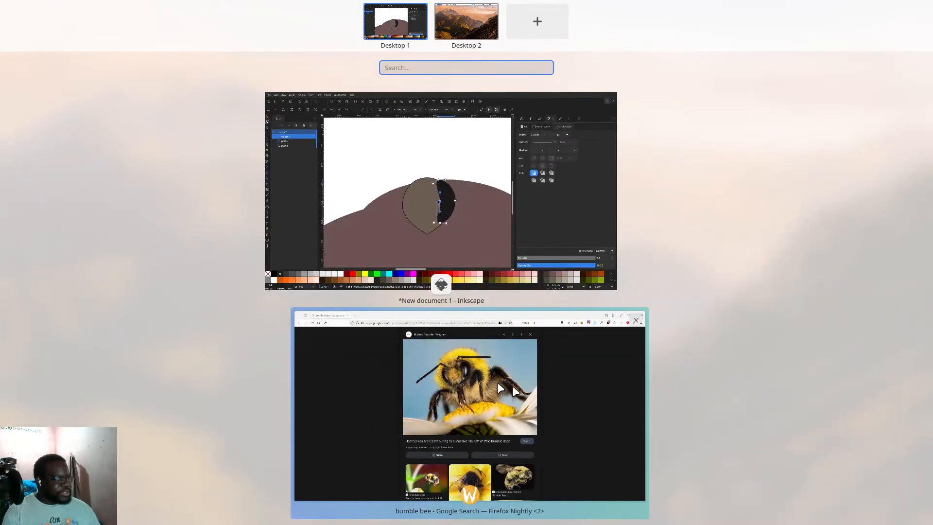
{"action": "left_click", "coordinate": [498, 385]}
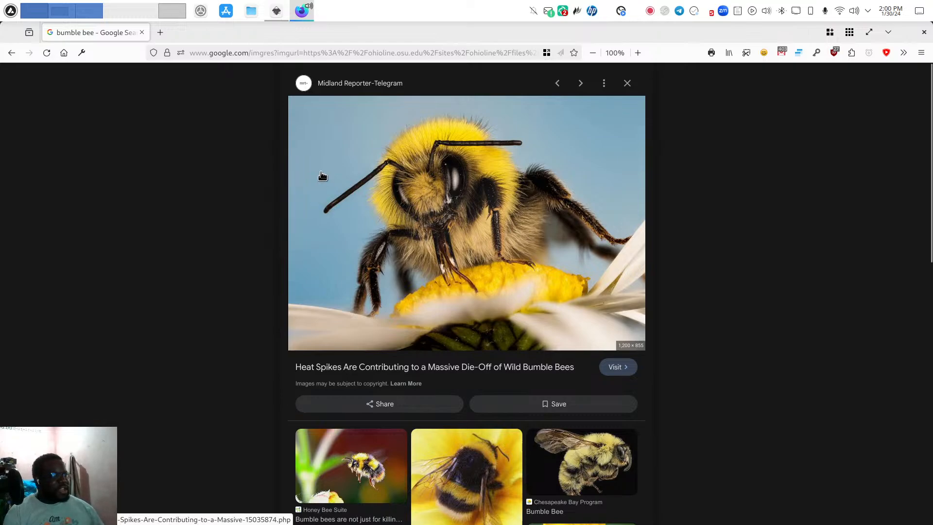
{"action": "left_click", "coordinate": [159, 33]}
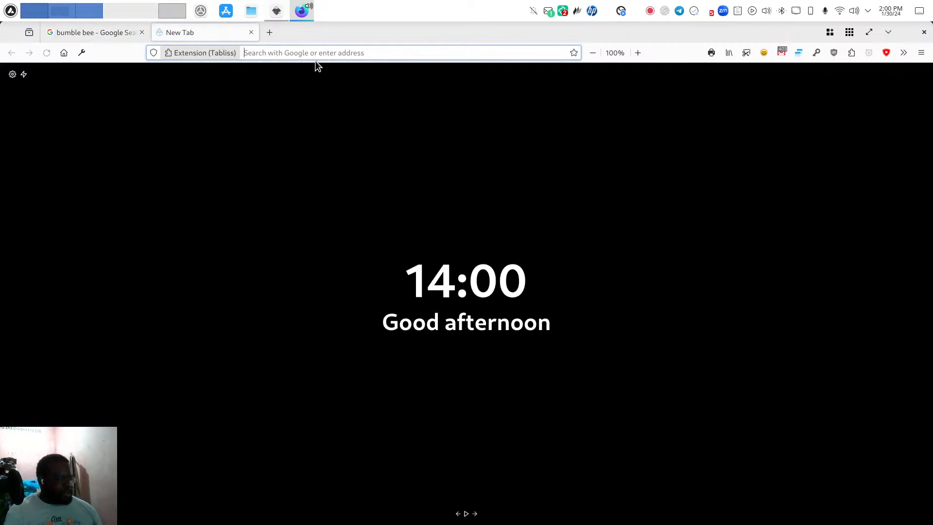
{"action": "left_click", "coordinate": [315, 61]}
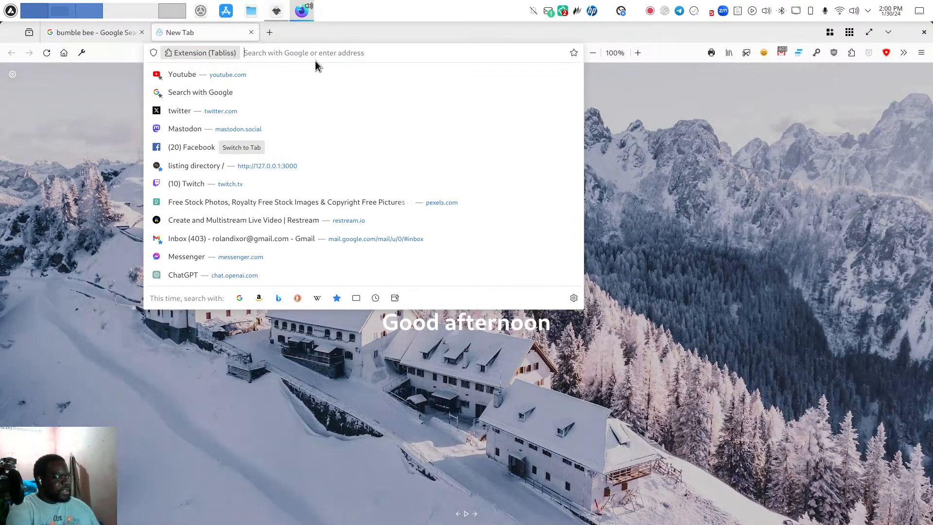
{"action": "type", "text": "u"}
{"action": "key", "text": "BackSpace"}
{"action": "key", "text": "BackSpace"}
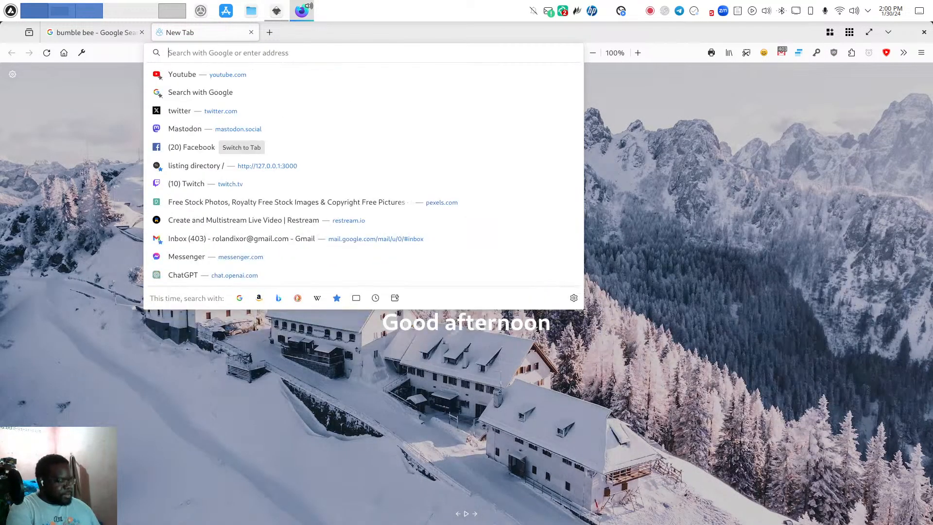
{"action": "type", "text": "bumblebee"}
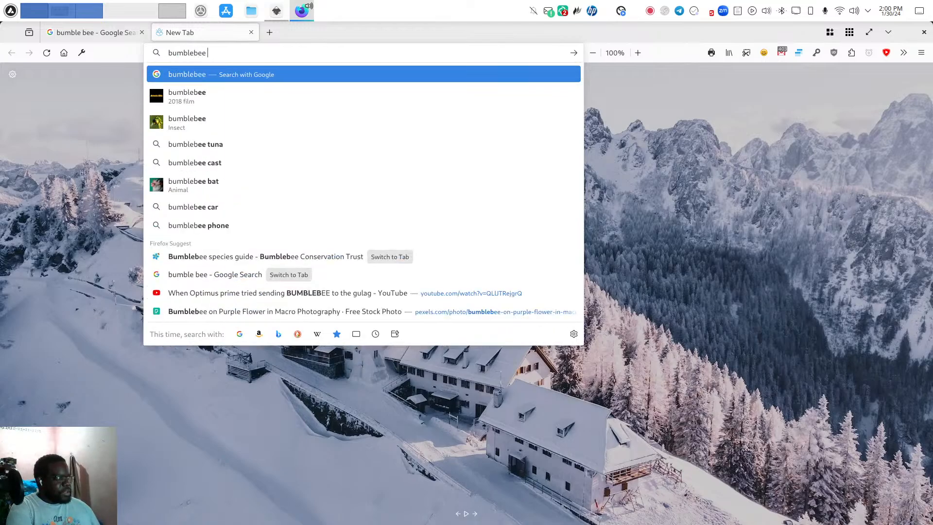
{"action": "type", "text": " front view"}
{"action": "key", "text": "Return"}
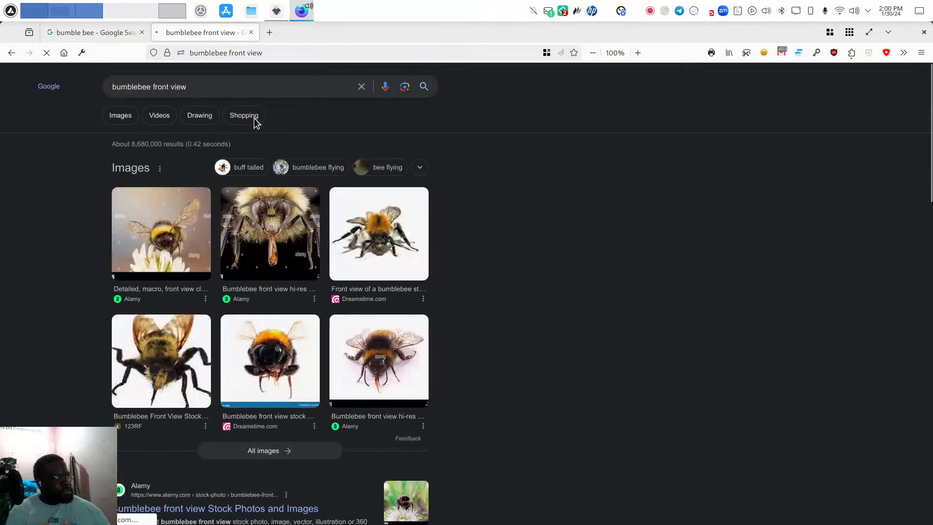
{"action": "left_click", "coordinate": [118, 120]}
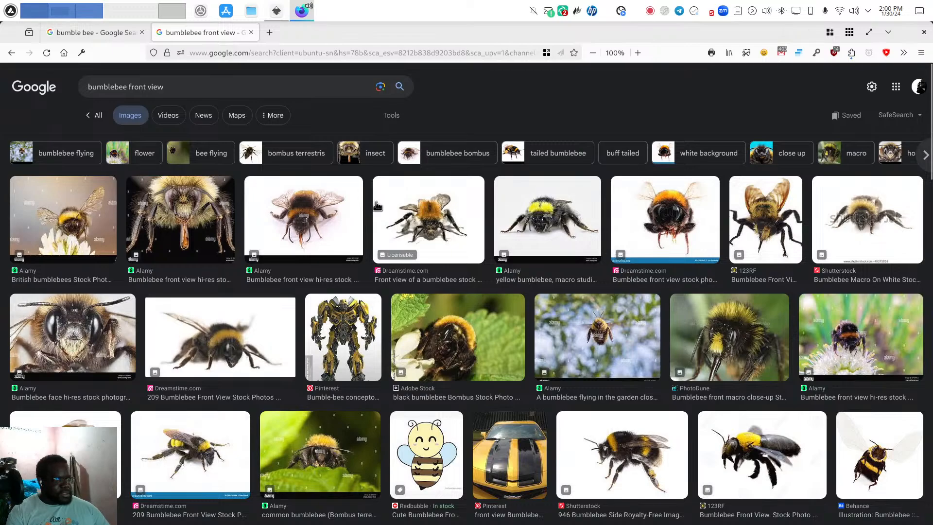
- Browse the image results and open the 123RF front-view bumblebee photo to examine its head and eyes
{"action": "scroll", "coordinate": [378, 208], "scroll_direction": "down", "scroll_amount": 2}
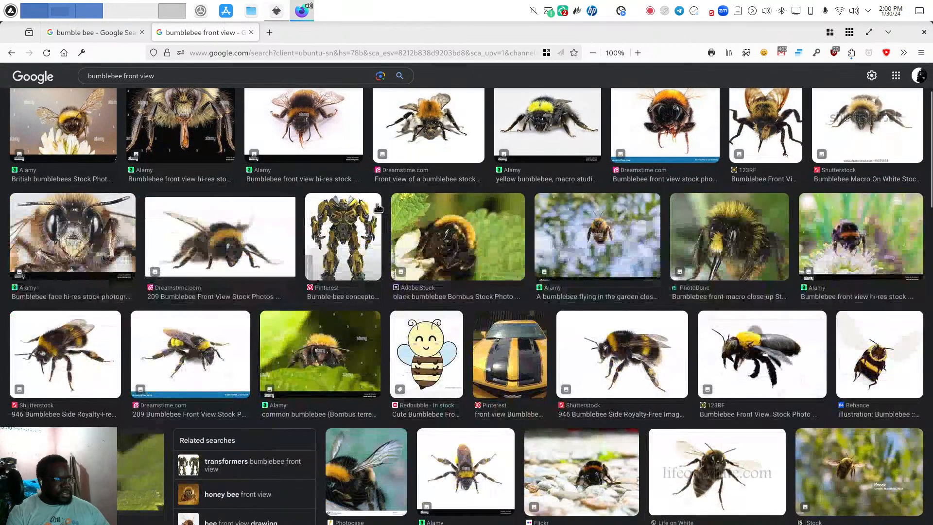
{"action": "scroll", "coordinate": [379, 208], "scroll_direction": "up", "scroll_amount": 2}
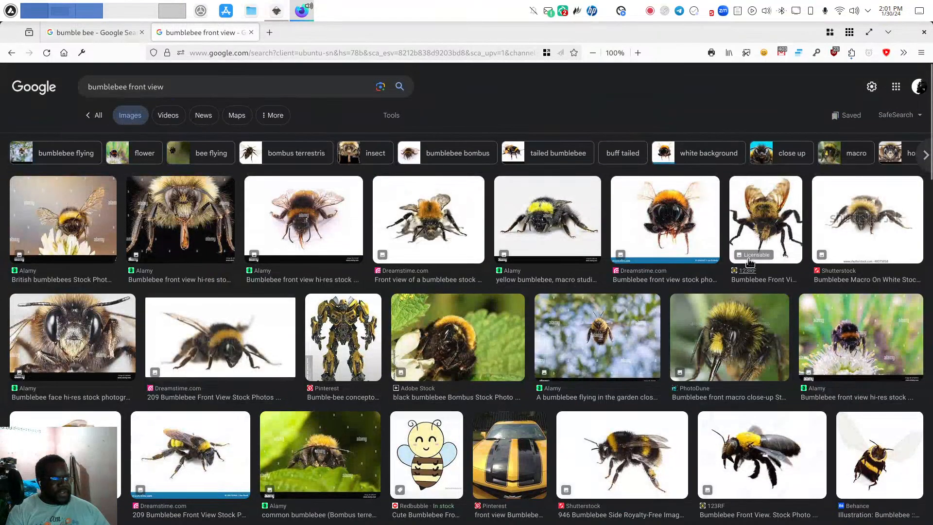
{"action": "left_click", "coordinate": [762, 214]}
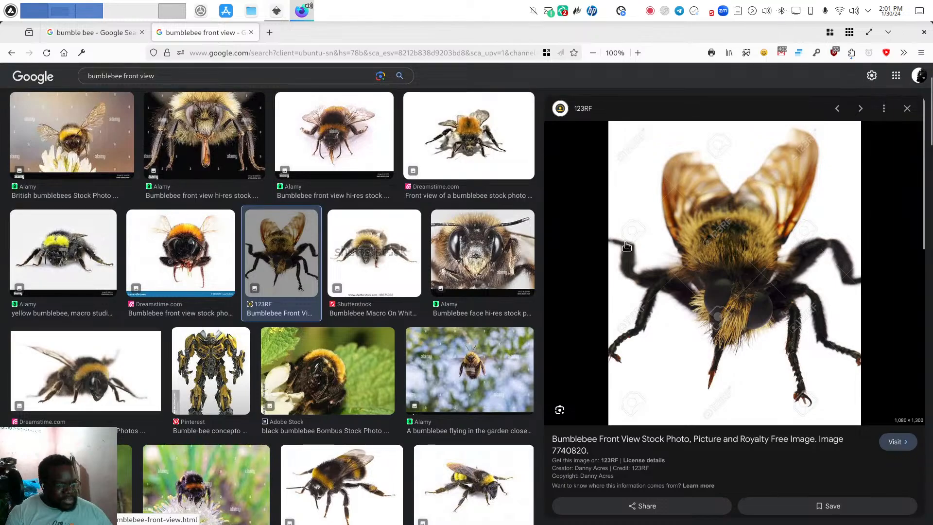
{"action": "scroll", "coordinate": [672, 256], "scroll_direction": "down", "scroll_amount": 5}
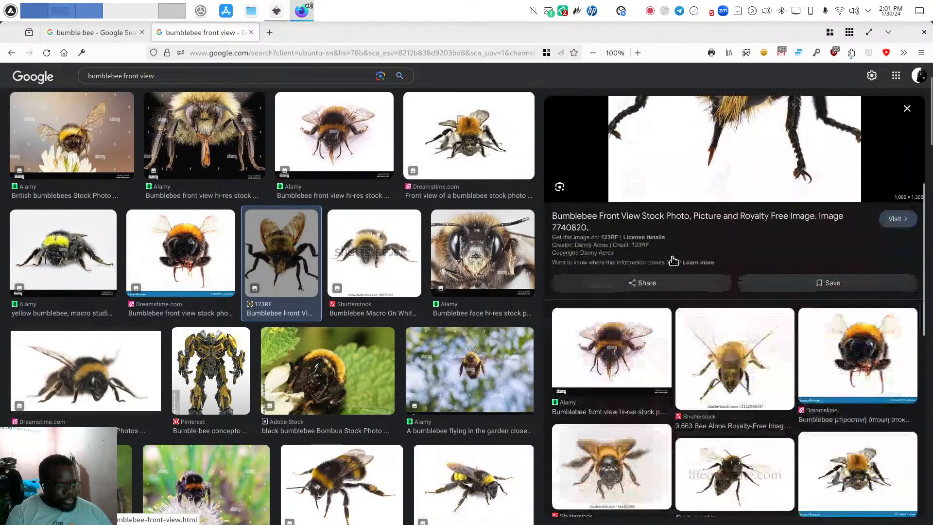
{"action": "scroll", "coordinate": [675, 257], "scroll_direction": "up", "scroll_amount": 5}
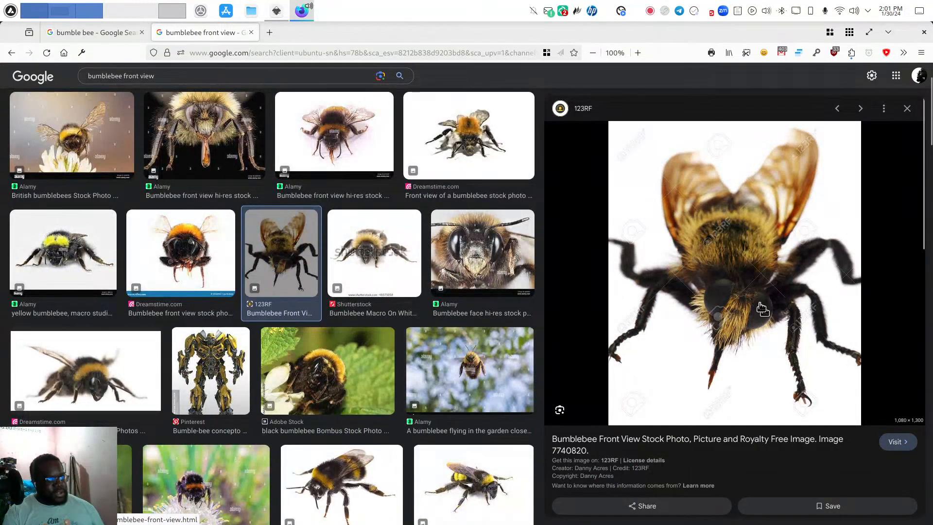
{"action": "middle_click", "coordinate": [713, 224]}
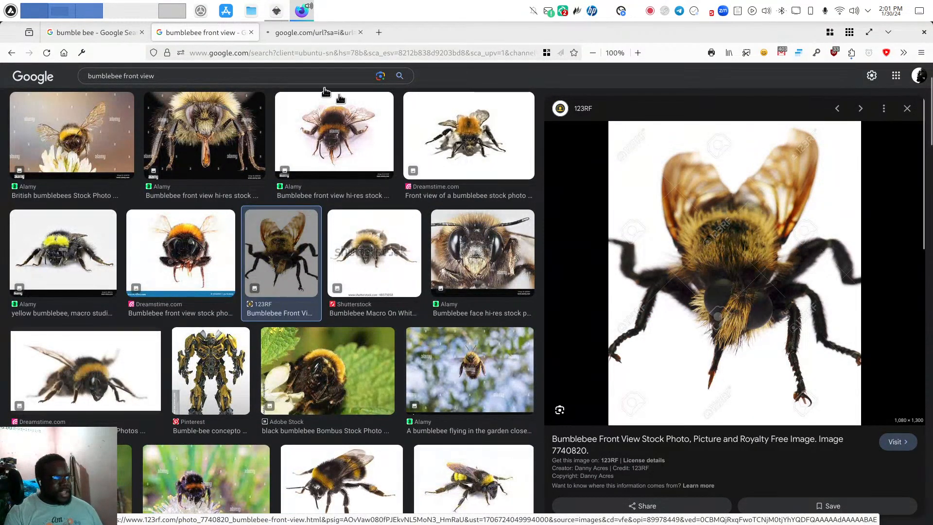
{"action": "left_click", "coordinate": [316, 37]}
{"action": "middle_click", "coordinate": [316, 37]}
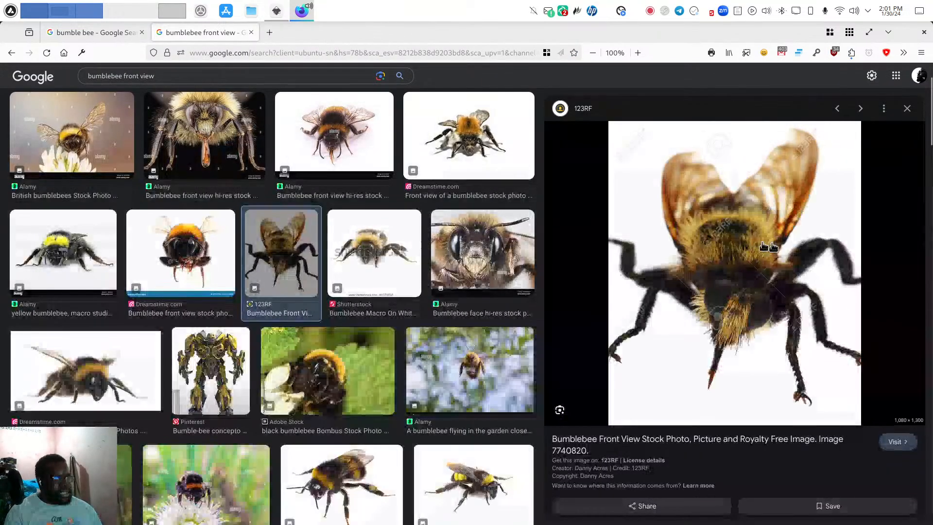
- Open the 123RF bumblebee photo full size in a new tab and examine its eyes and facial hair up close
{"action": "right_click", "coordinate": [728, 223]}
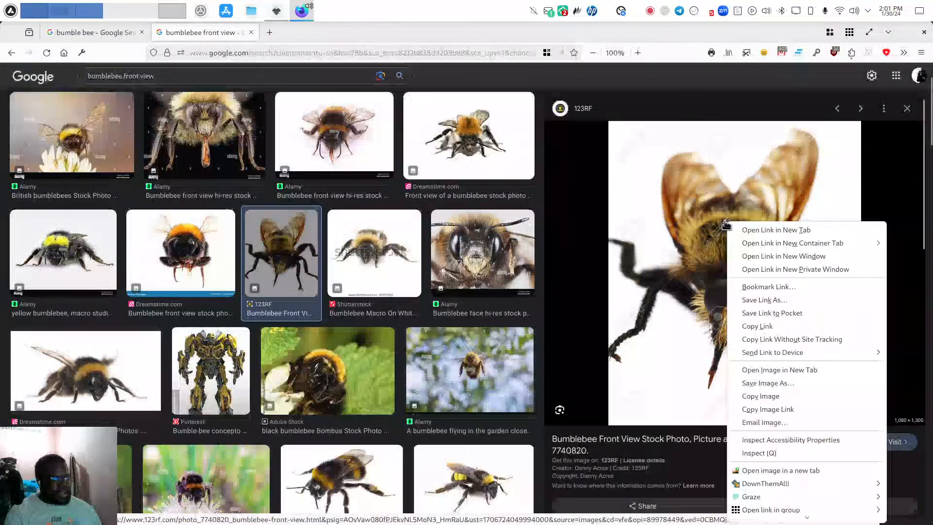
{"action": "left_click", "coordinate": [780, 370]}
{"action": "left_click", "coordinate": [320, 36]}
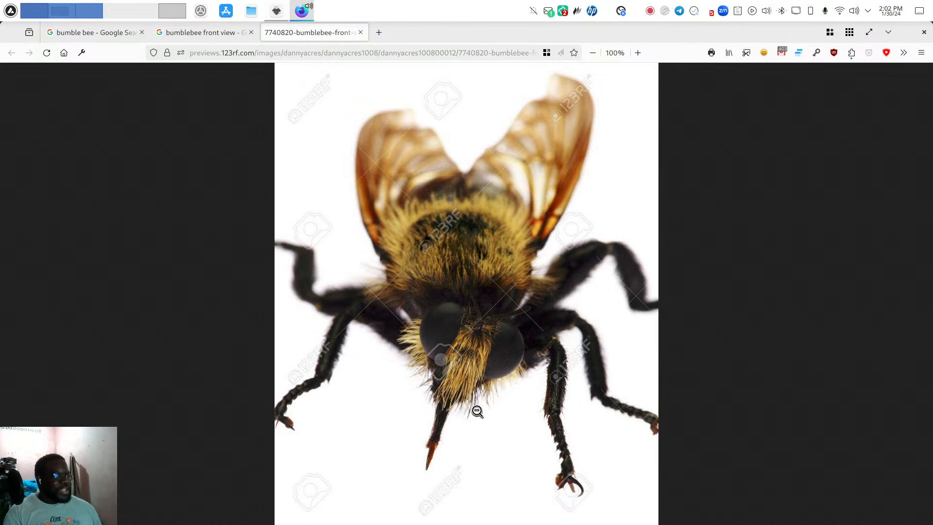
{"action": "scroll", "coordinate": [476, 411], "scroll_direction": "up", "scroll_amount": 5}
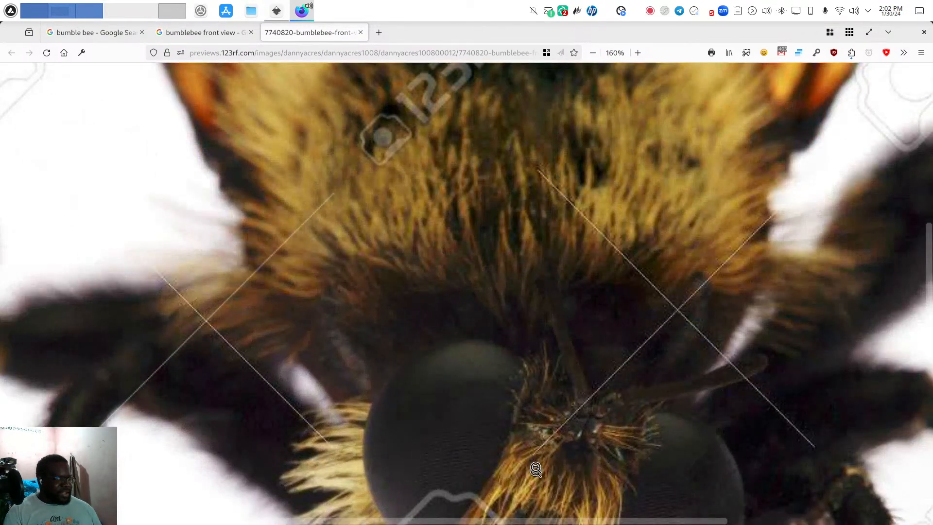
{"action": "scroll", "coordinate": [488, 360], "scroll_direction": "down", "scroll_amount": 5}
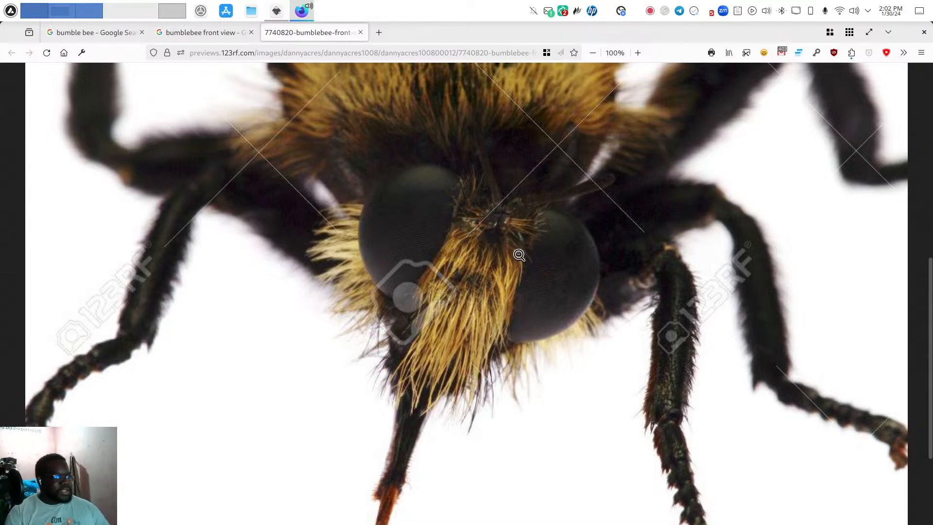
{"action": "key", "text": "ctrl+plus"}
{"action": "key", "text": "ctrl+plus"}
{"action": "key", "text": "ctrl+plus"}
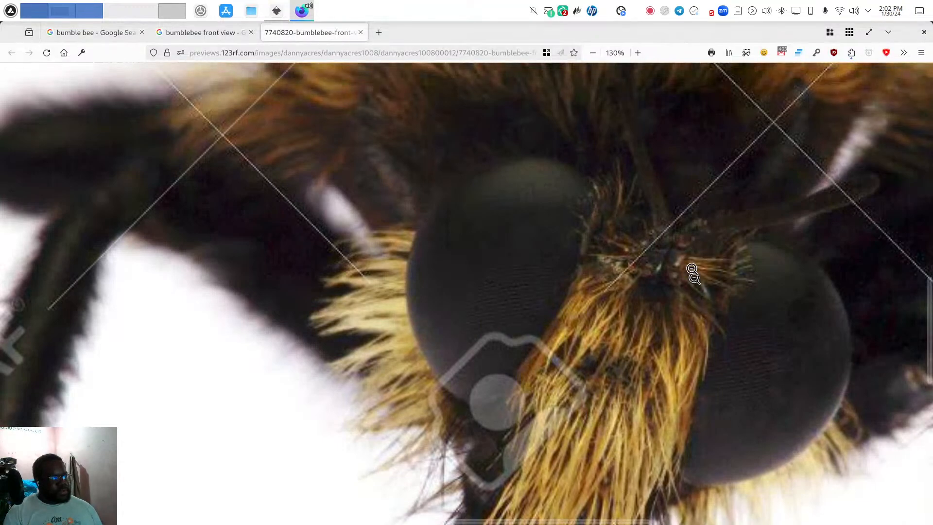
{"action": "key", "text": "ctrl+minus"}
{"action": "key", "text": "ctrl+minus"}
{"action": "key", "text": "ctrl+minus"}
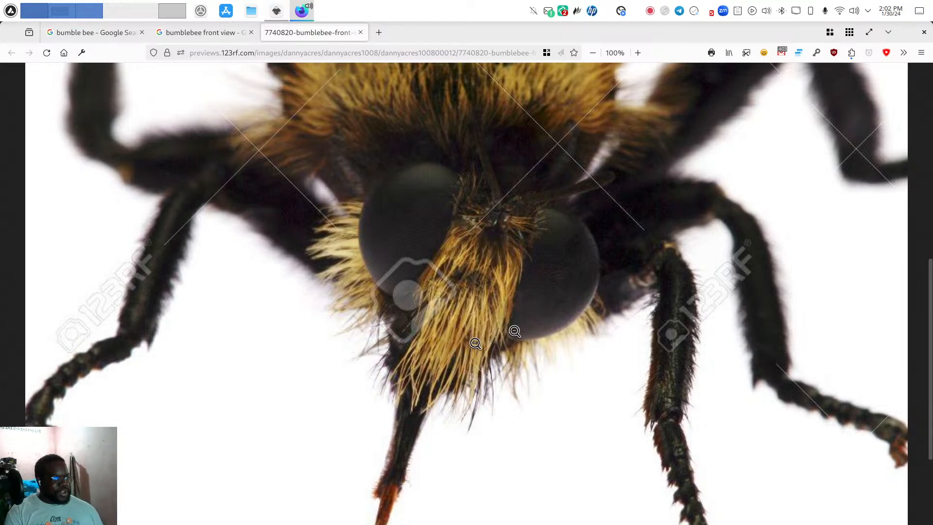
{"action": "key", "text": "ctrl+minus"}
{"action": "key", "text": "ctrl+minus"}
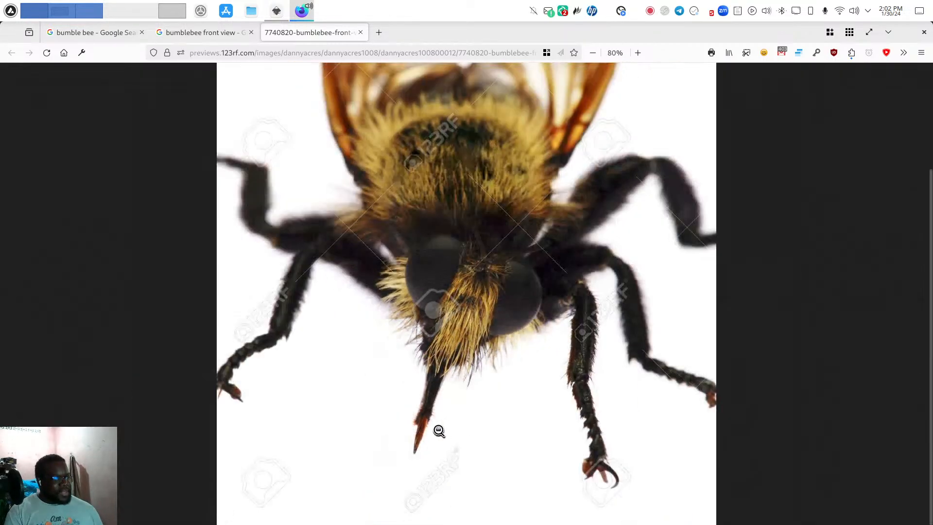
- Examine the mouthparts, thorax and wings in the full-size 123RF photo, then close its tab
{"action": "key", "text": "ctrl+plus"}
{"action": "key", "text": "ctrl+plus"}
{"action": "scroll", "coordinate": [435, 252], "scroll_direction": "down", "scroll_amount": 3}
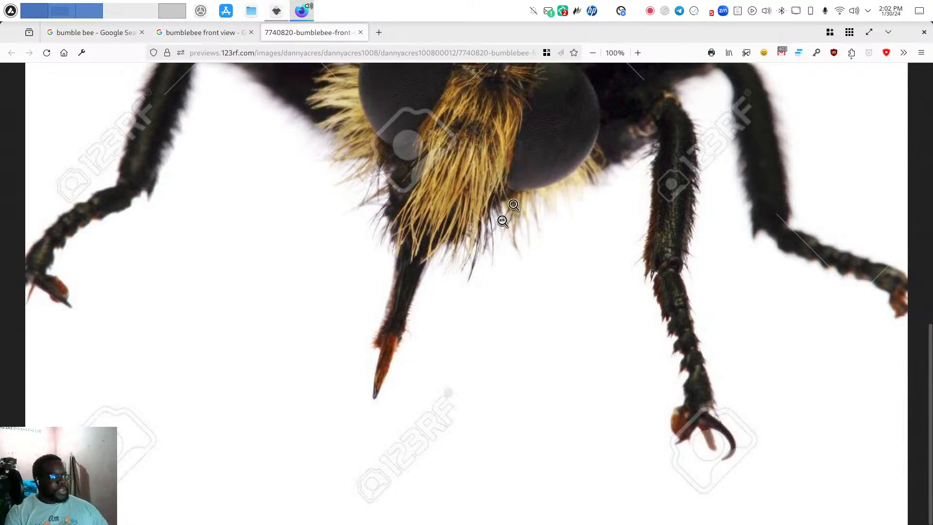
{"action": "scroll", "coordinate": [513, 205], "scroll_direction": "up", "scroll_amount": 10}
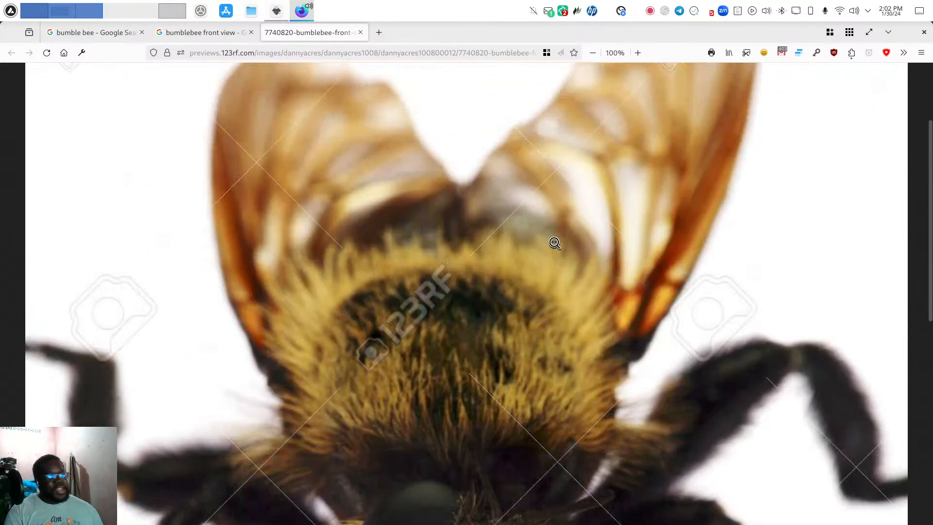
{"action": "left_click", "coordinate": [529, 246]}
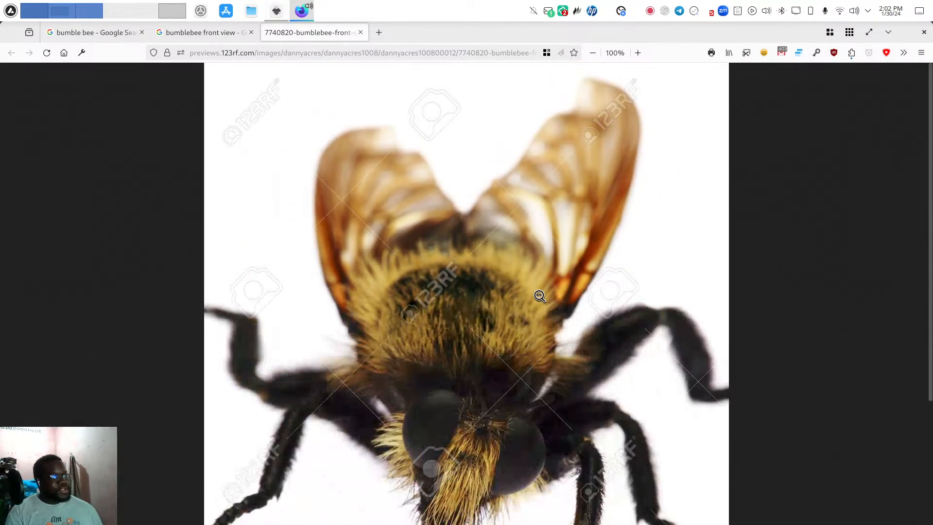
{"action": "left_click", "coordinate": [540, 294]}
{"action": "left_click", "coordinate": [540, 284]}
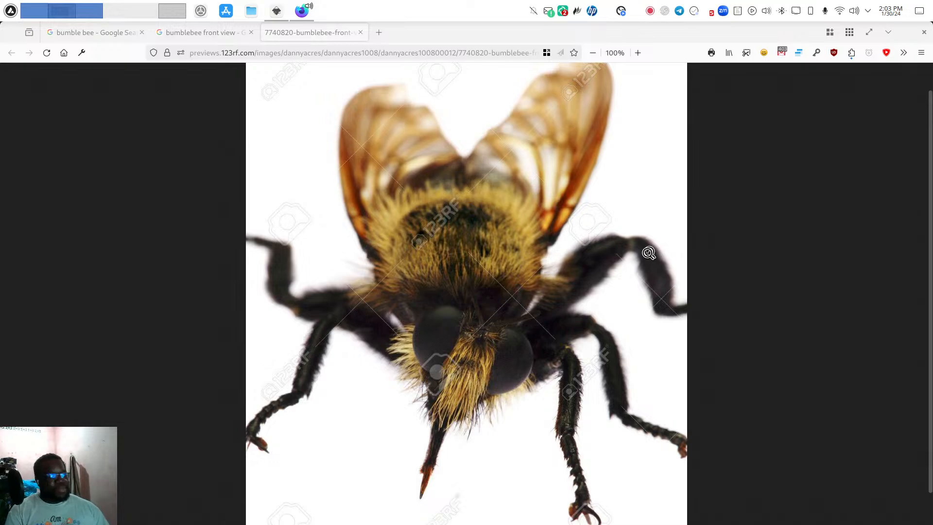
{"action": "left_click", "coordinate": [552, 277]}
{"action": "scroll", "coordinate": [559, 375], "scroll_direction": "up", "scroll_amount": 3}
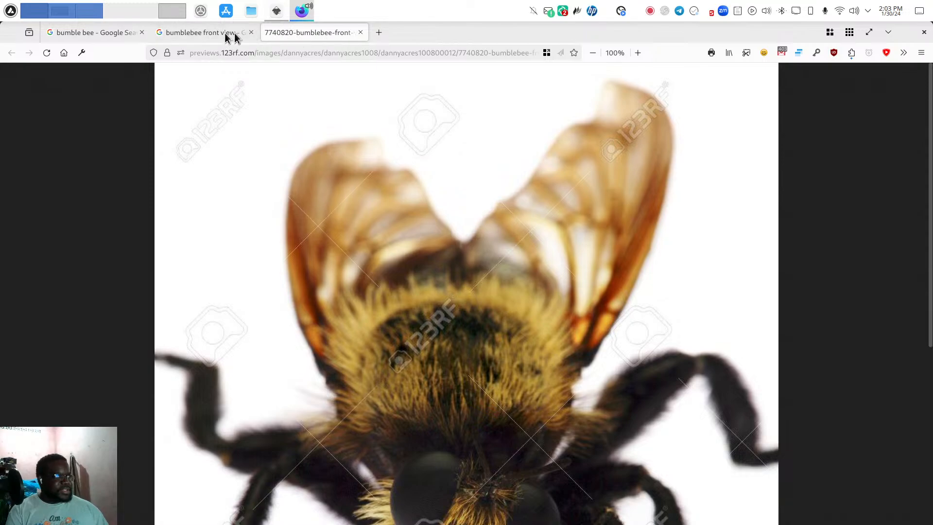
{"action": "middle_click", "coordinate": [285, 38]}
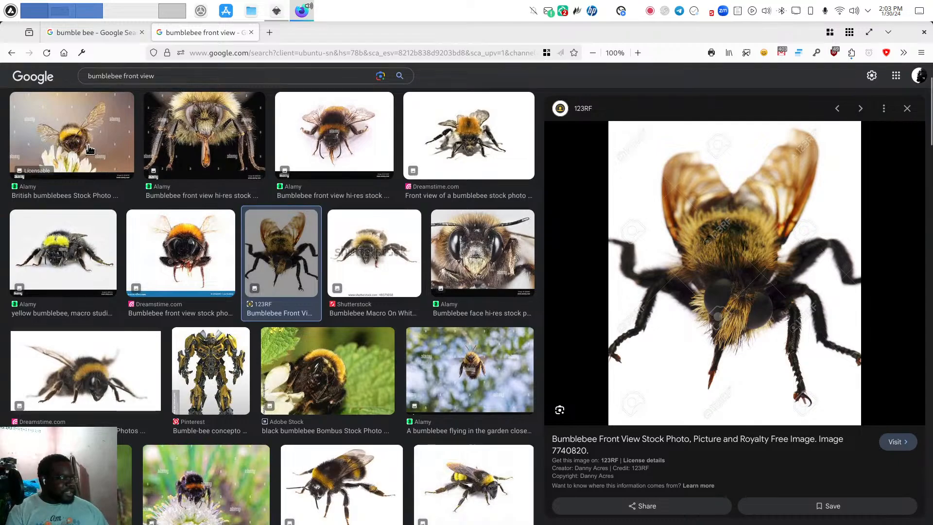
- Browse the bumblebee front view results and open the Western Pest Services bee image in a new tab
{"action": "scroll", "coordinate": [91, 144], "scroll_direction": "down", "scroll_amount": 5}
{"action": "scroll", "coordinate": [87, 185], "scroll_direction": "up", "scroll_amount": 5}
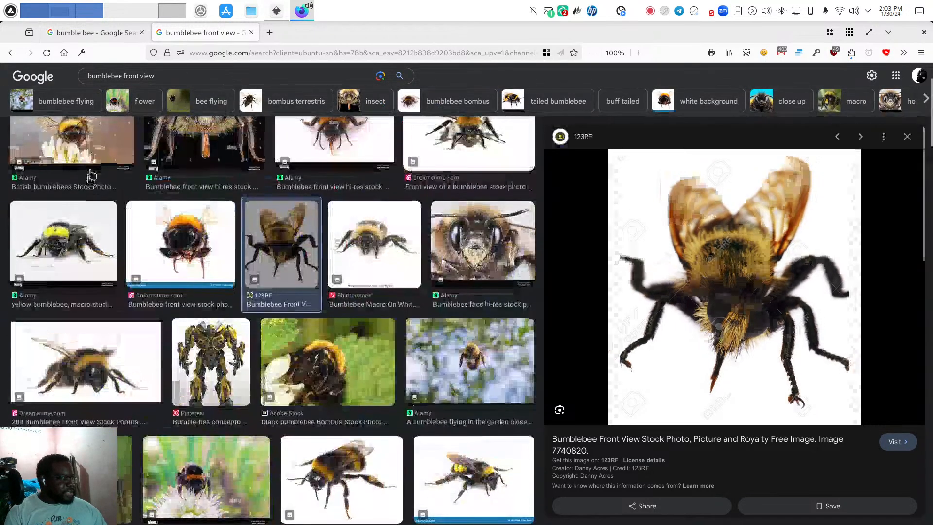
{"action": "scroll", "coordinate": [84, 224], "scroll_direction": "up", "scroll_amount": 2}
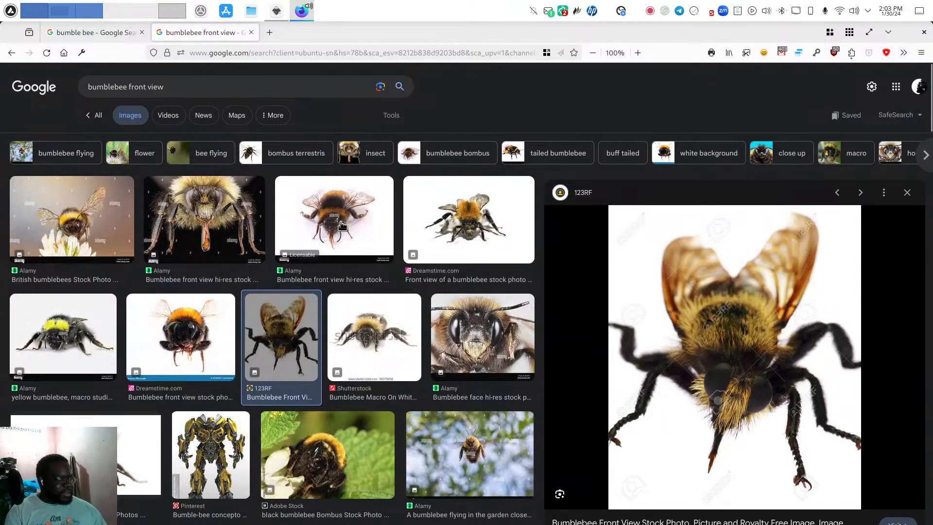
{"action": "scroll", "coordinate": [341, 225], "scroll_direction": "down", "scroll_amount": 2}
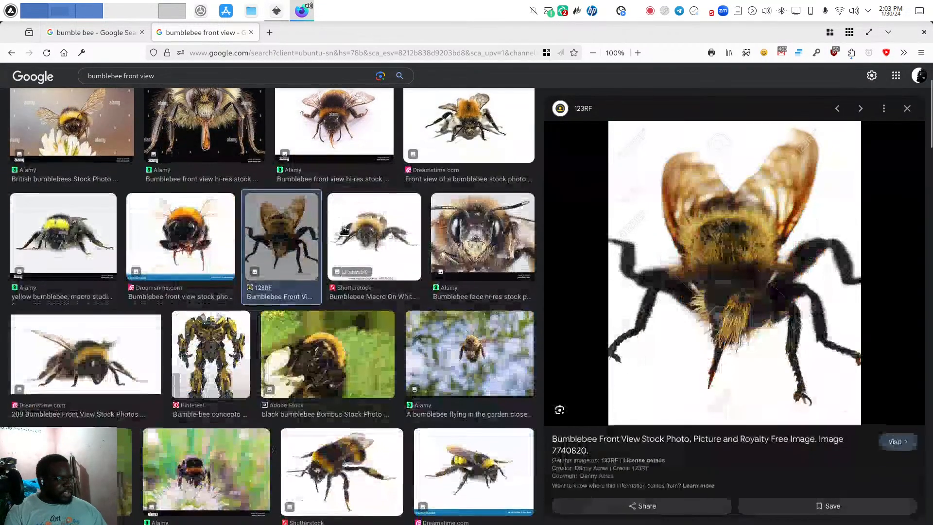
{"action": "scroll", "coordinate": [345, 233], "scroll_direction": "down", "scroll_amount": 6}
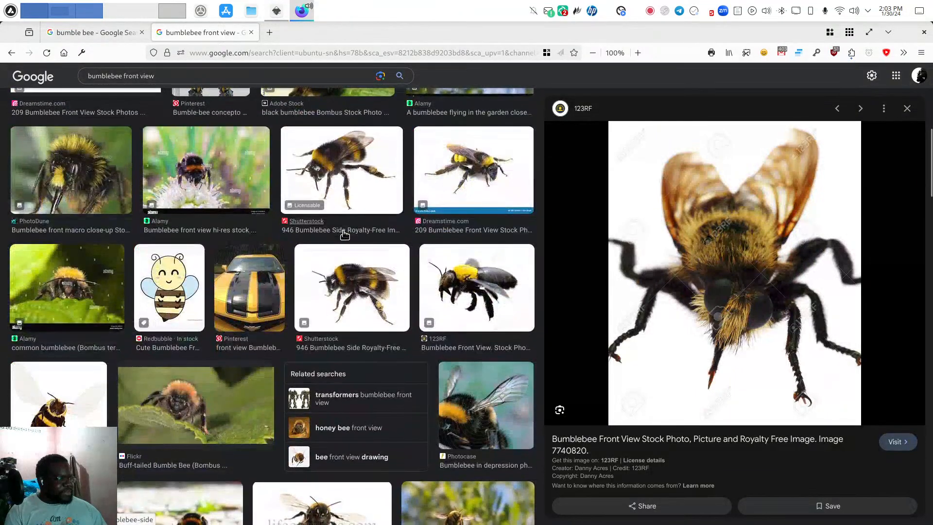
{"action": "scroll", "coordinate": [344, 235], "scroll_direction": "down", "scroll_amount": 6}
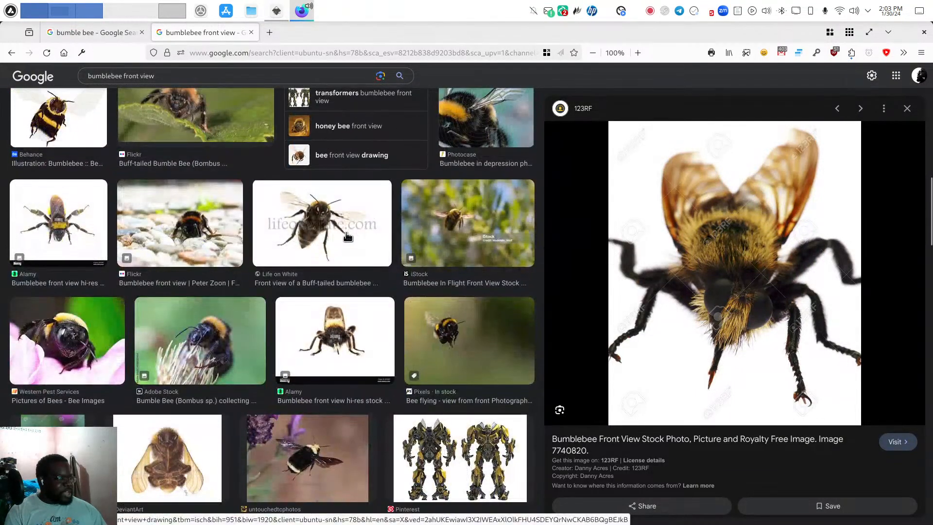
{"action": "scroll", "coordinate": [348, 230], "scroll_direction": "down", "scroll_amount": 5}
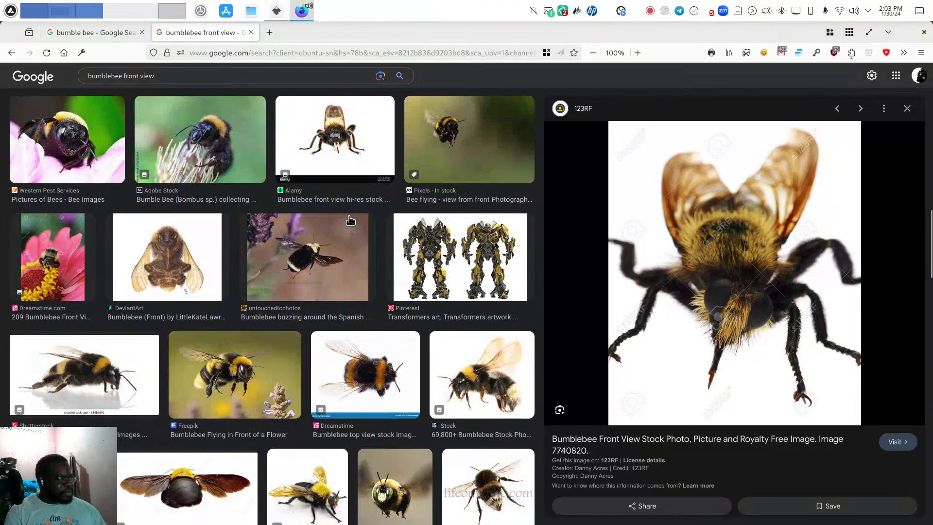
{"action": "right_click", "coordinate": [86, 144]}
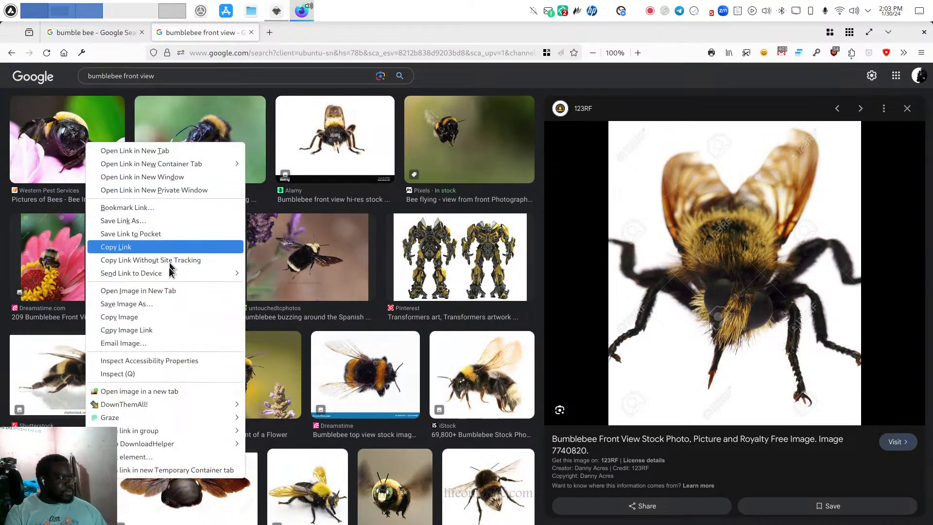
{"action": "left_click", "coordinate": [174, 292]}
- Look through the further image results for more front-view references of a bumblebee's face
{"action": "scroll", "coordinate": [358, 269], "scroll_direction": "down", "scroll_amount": 3}
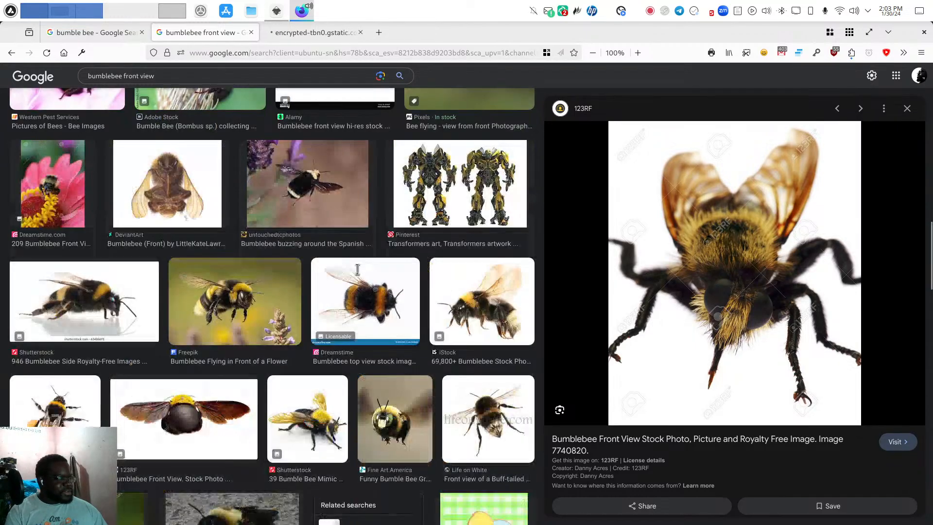
{"action": "scroll", "coordinate": [358, 270], "scroll_direction": "down", "scroll_amount": 5}
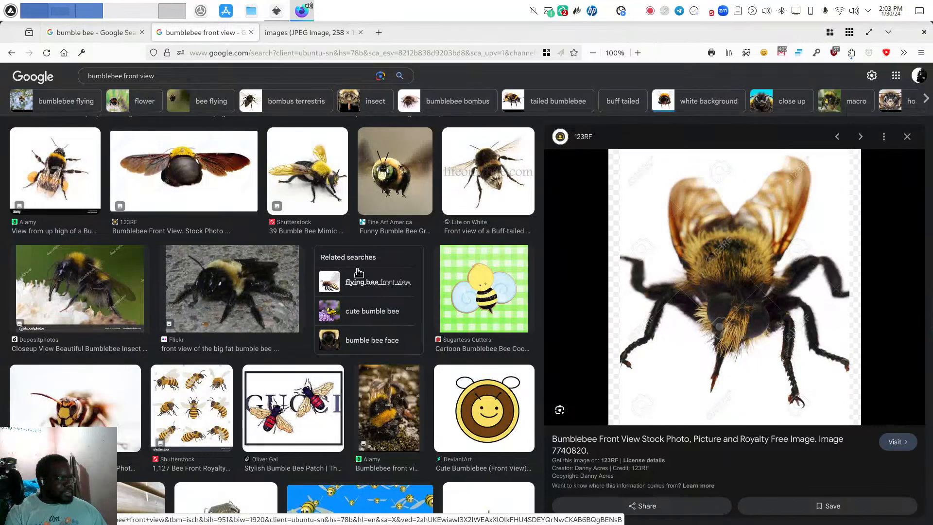
{"action": "scroll", "coordinate": [360, 275], "scroll_direction": "down", "scroll_amount": 8}
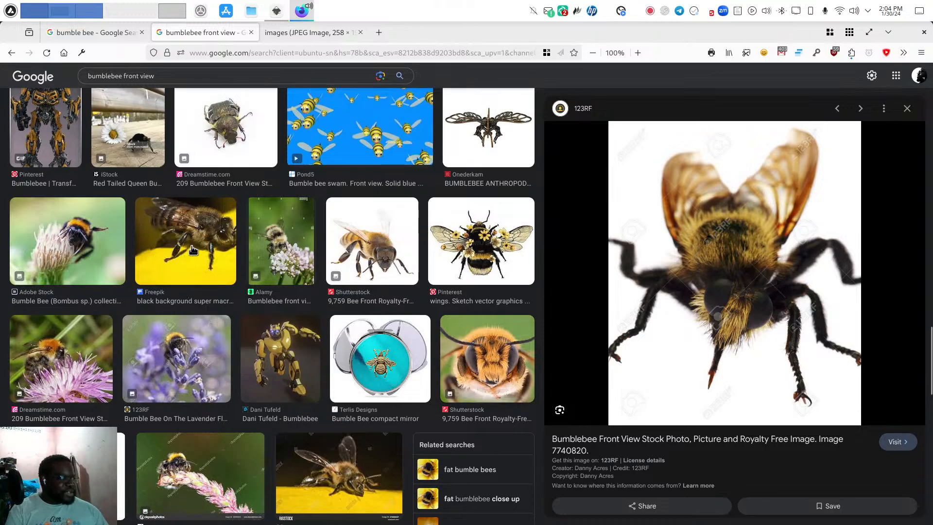
{"action": "scroll", "coordinate": [203, 253], "scroll_direction": "down", "scroll_amount": 5}
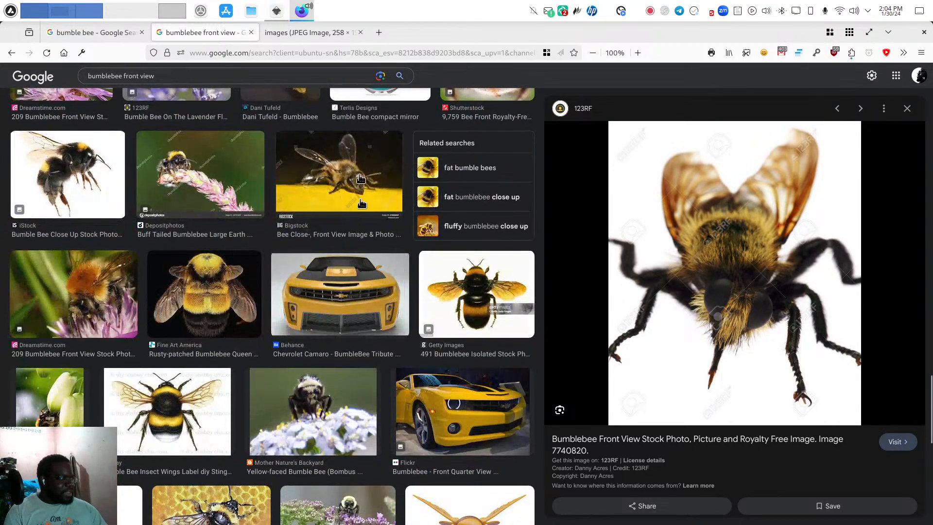
{"action": "scroll", "coordinate": [360, 179], "scroll_direction": "down", "scroll_amount": 5}
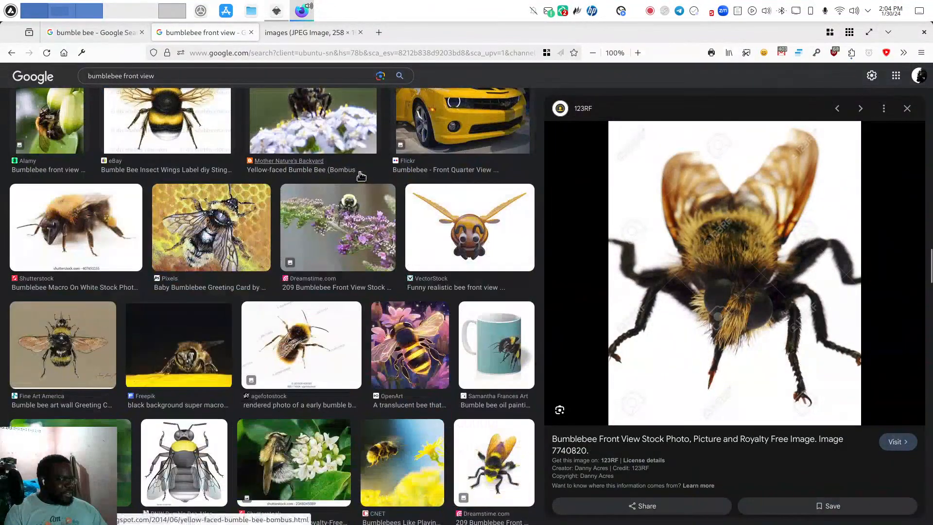
{"action": "scroll", "coordinate": [360, 171], "scroll_direction": "down", "scroll_amount": 5}
{"action": "scroll", "coordinate": [360, 171], "scroll_direction": "down", "scroll_amount": 5}
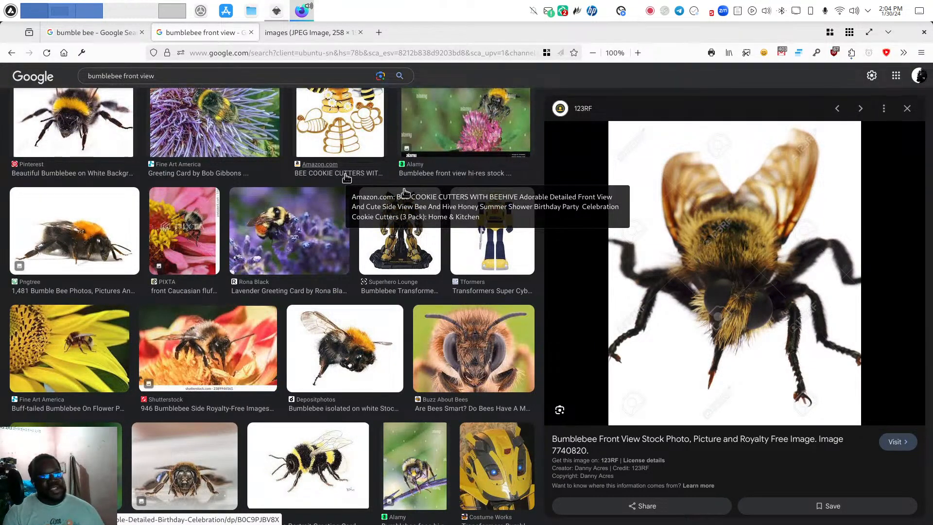
{"action": "scroll", "coordinate": [392, 294], "scroll_direction": "down", "scroll_amount": 5}
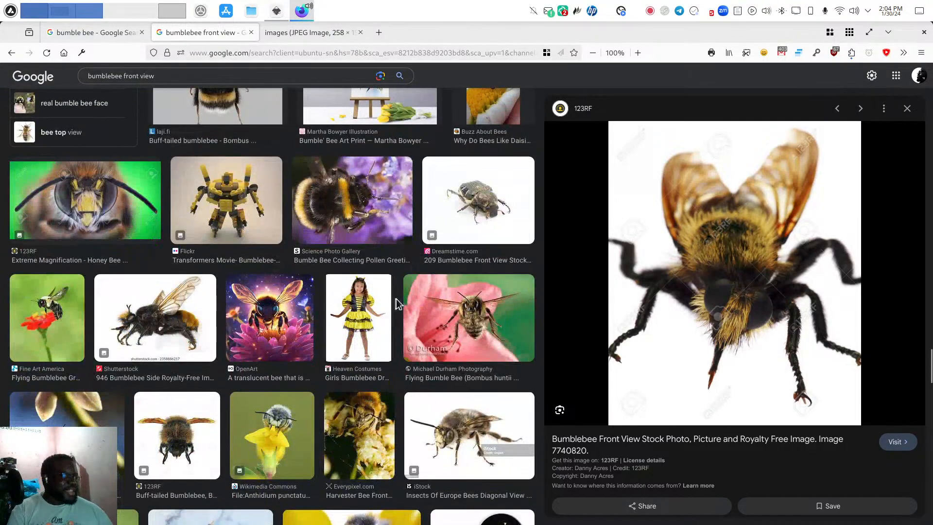
{"action": "scroll", "coordinate": [395, 302], "scroll_direction": "down", "scroll_amount": 6}
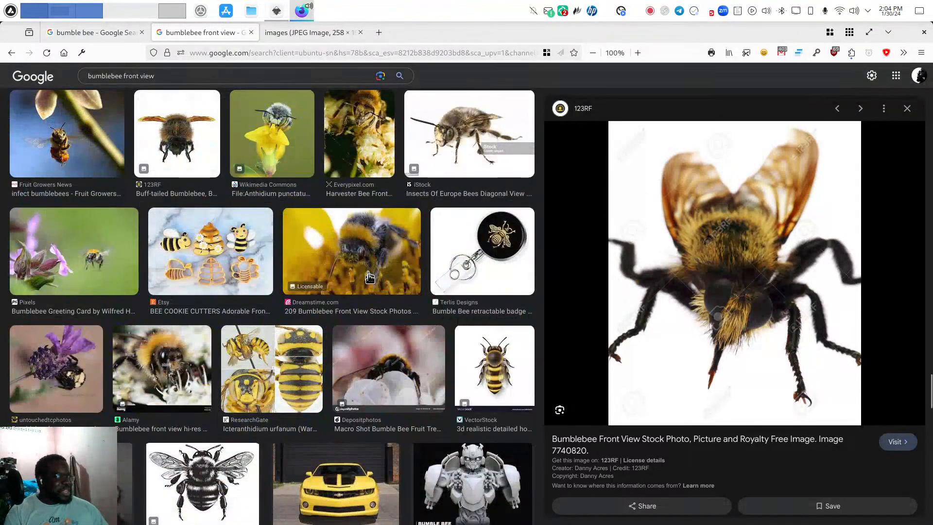
{"action": "scroll", "coordinate": [373, 291], "scroll_direction": "down", "scroll_amount": 7}
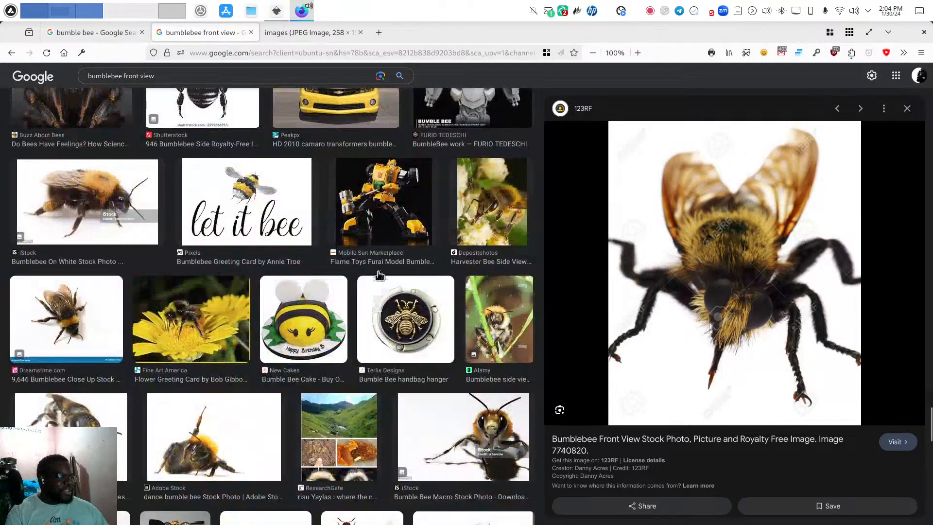
{"action": "scroll", "coordinate": [388, 292], "scroll_direction": "down", "scroll_amount": 7}
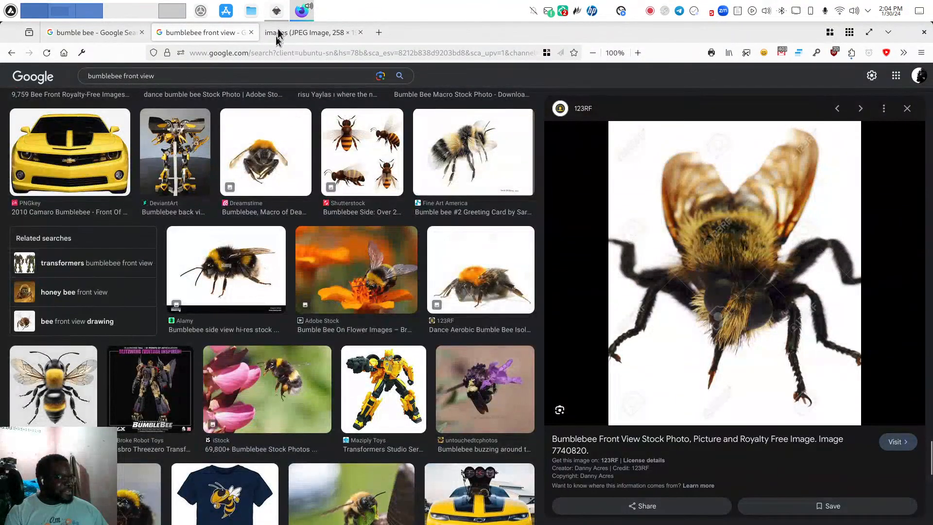
- View the opened Western Pest Services bee image enlarged and examine its head outline and eye shape
{"action": "left_click", "coordinate": [277, 31]}
{"action": "left_click", "coordinate": [480, 130]}
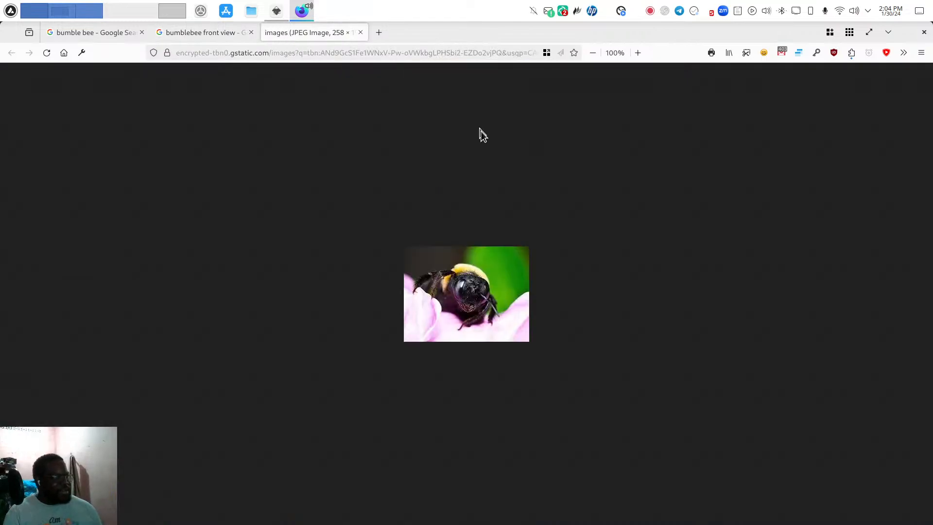
{"action": "scroll", "coordinate": [515, 281], "scroll_direction": "up", "scroll_amount": 5}
{"action": "scroll", "coordinate": [500, 317], "scroll_direction": "up", "scroll_amount": 6}
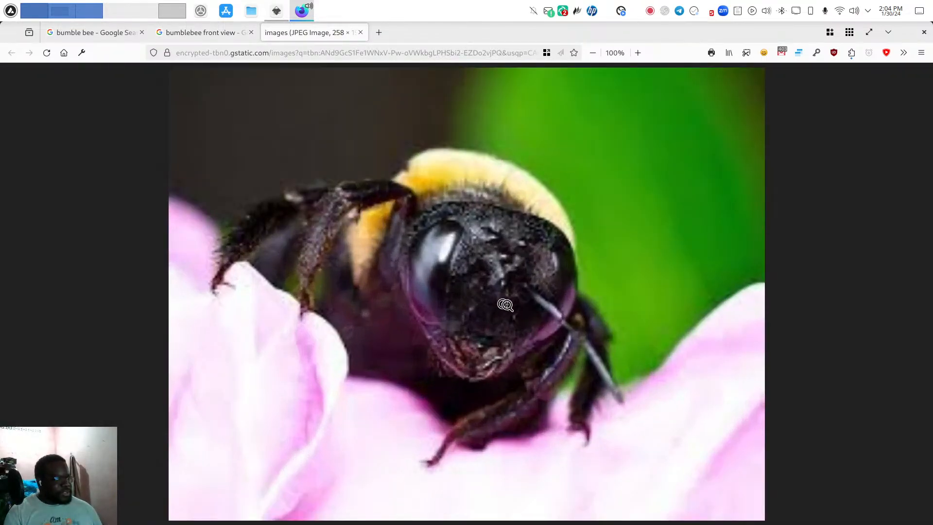
{"action": "scroll", "coordinate": [604, 344], "scroll_direction": "up", "scroll_amount": 1}
{"action": "scroll", "coordinate": [605, 344], "scroll_direction": "down", "scroll_amount": 2}
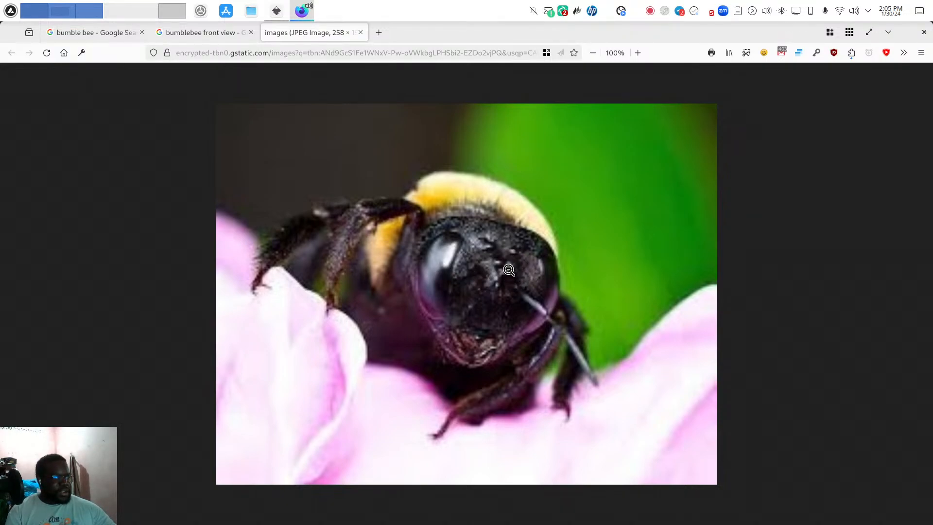
- Switch to Inkscape, duplicate the dark crescent eye, flip the copy horizontally and move it to the opposite side of the head
{"action": "left_click", "coordinate": [274, 10]}
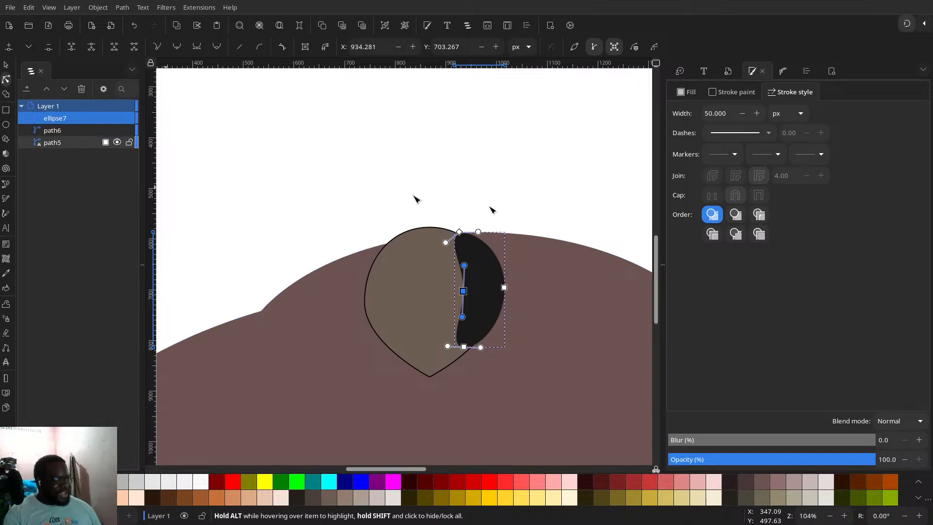
{"action": "key", "text": "s"}
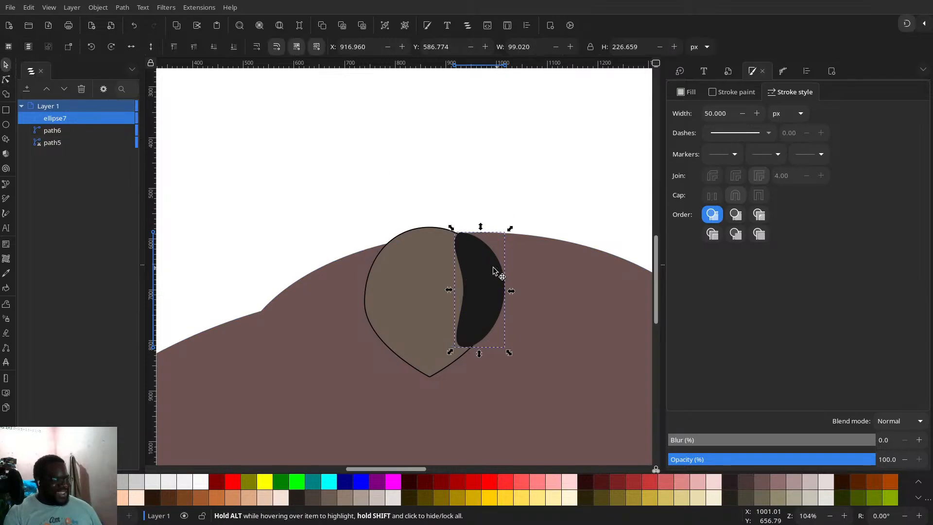
{"action": "left_click", "coordinate": [488, 269]}
{"action": "key", "text": "ctrl+d"}
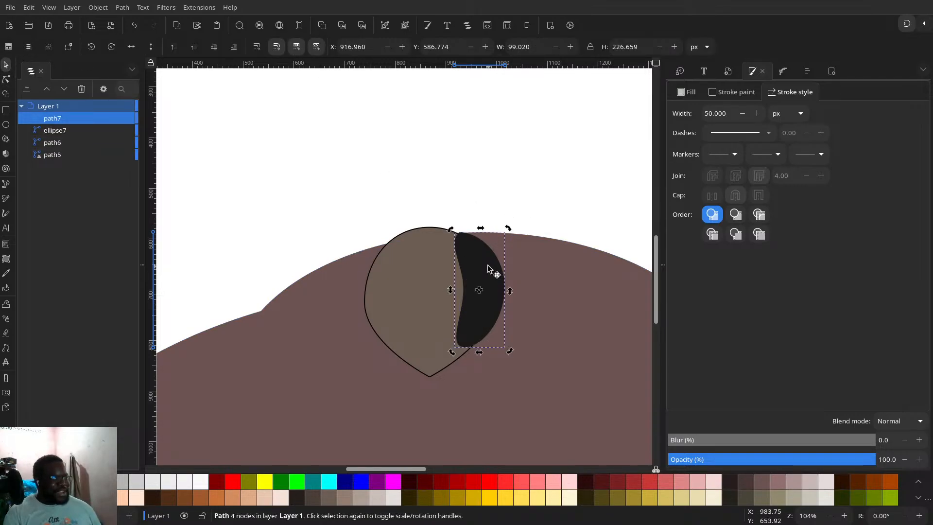
{"action": "left_click", "coordinate": [134, 45]}
{"action": "left_click_drag", "start_coordinate": [484, 278], "coordinate": [383, 278]}
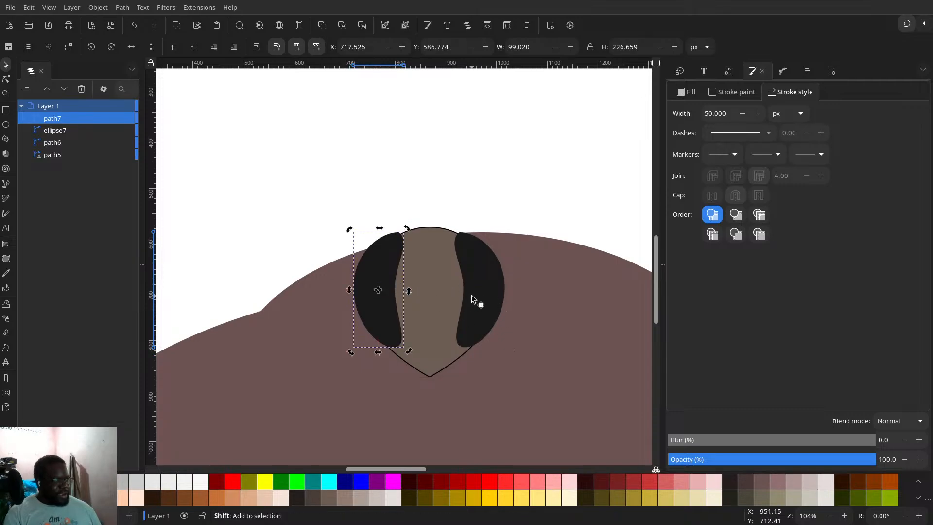
- Align both crescent eyes with each other by centering them on the horizontal axis, relative to the biggest object
{"action": "left_click", "coordinate": [480, 291], "text": "shift"}
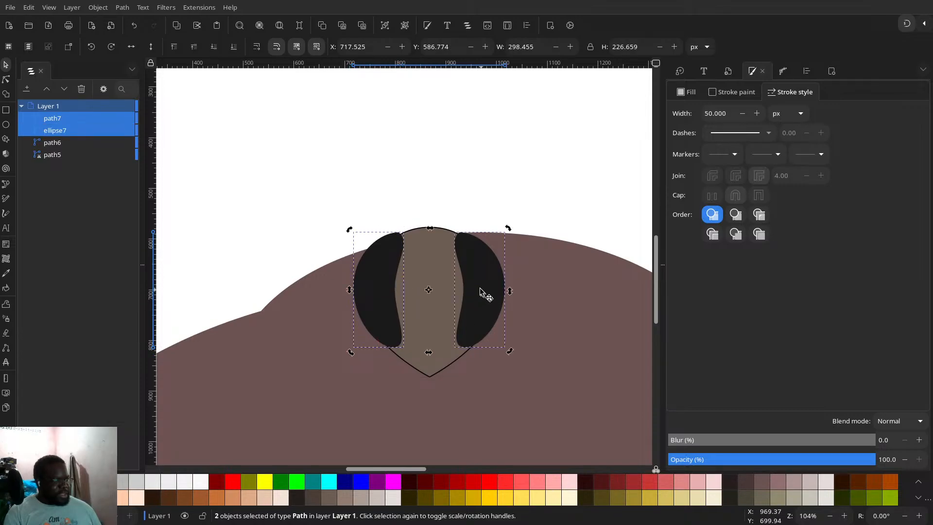
{"action": "left_click", "coordinate": [801, 72]}
{"action": "left_click", "coordinate": [719, 193]}
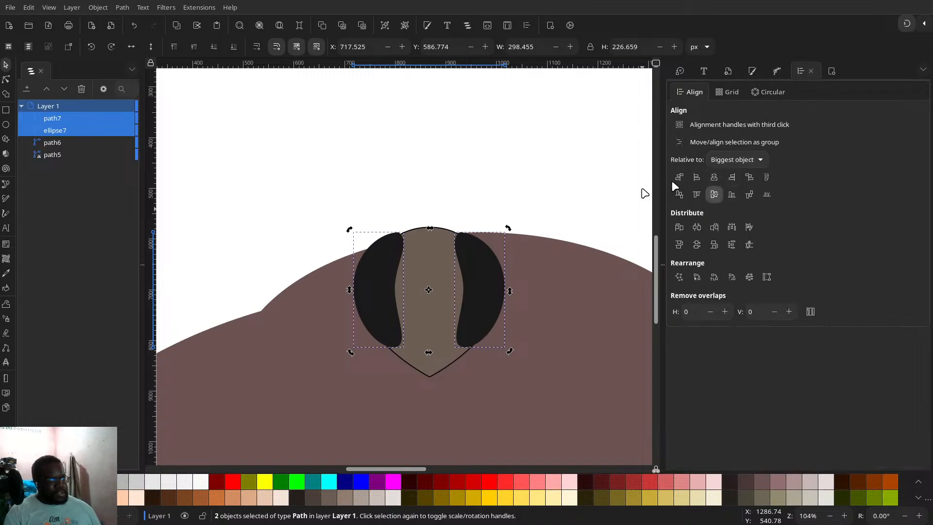
- Draw a small ellipse about 34 px wide and 38 px tall on the upper forehead and fill it with 90% gray
{"action": "left_click", "coordinate": [6, 124]}
{"action": "left_click_drag", "start_coordinate": [419, 258], "coordinate": [435, 275]}
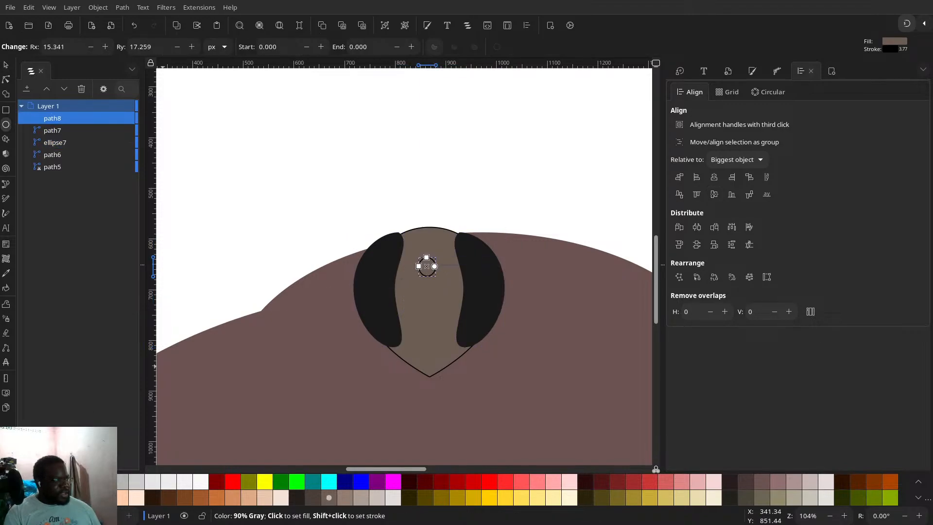
{"action": "left_click", "coordinate": [40, 481]}
{"action": "left_click", "coordinate": [6, 65]}
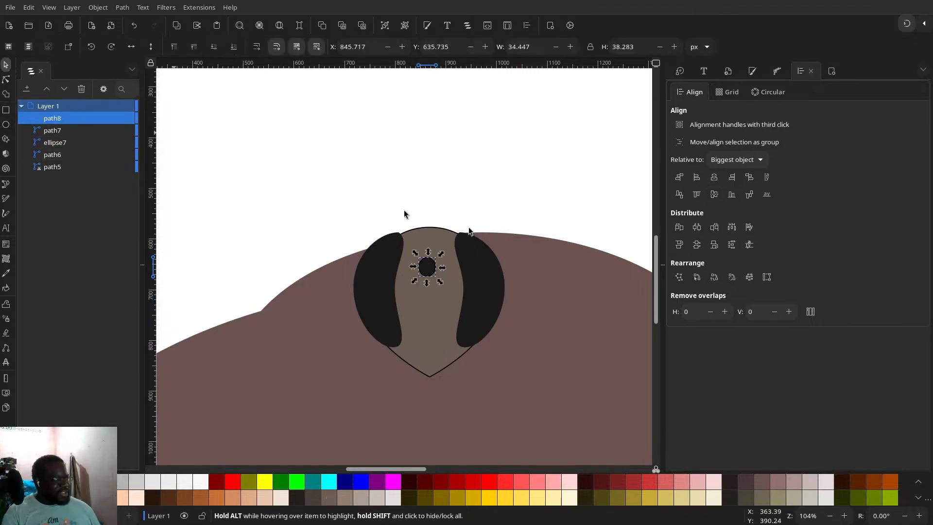
- Reshape the small ellipse into a circle about 30 by 31 px and move it lower between the eyes
{"action": "scroll", "coordinate": [482, 276], "scroll_direction": "up", "scroll_amount": 1}
{"action": "scroll", "coordinate": [481, 276], "scroll_direction": "up", "scroll_amount": 3}
{"action": "scroll", "coordinate": [470, 272], "scroll_direction": "down", "scroll_amount": 2}
{"action": "scroll", "coordinate": [465, 273], "scroll_direction": "up", "scroll_amount": 1}
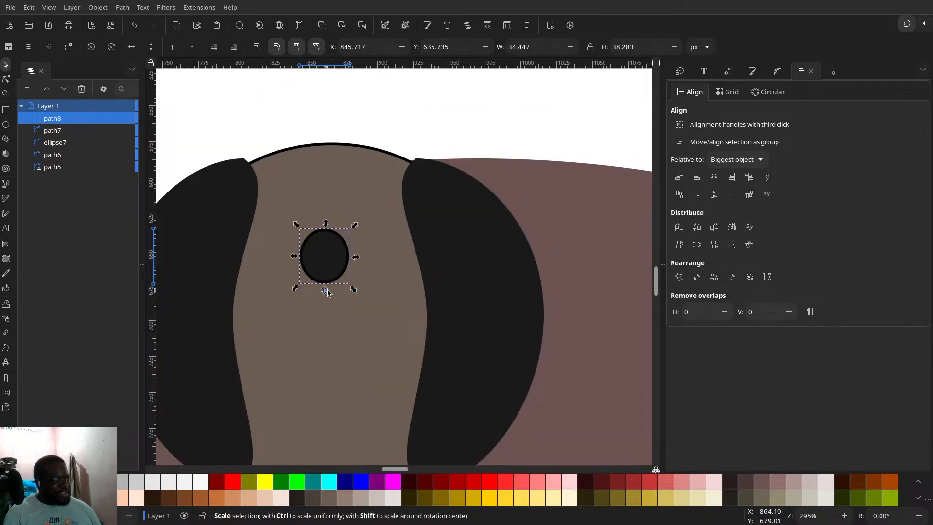
{"action": "left_click_drag", "start_coordinate": [325, 290], "coordinate": [327, 286]}
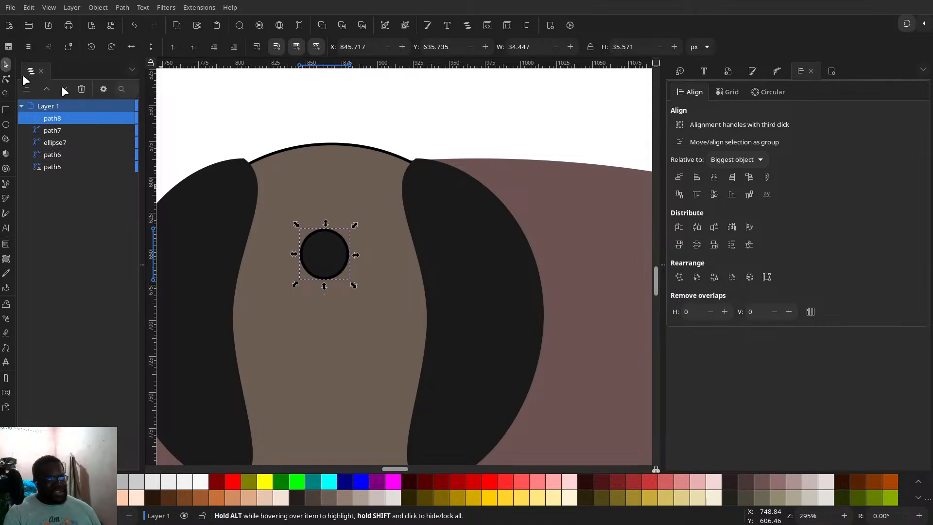
{"action": "left_click_drag", "start_coordinate": [310, 242], "coordinate": [325, 286]}
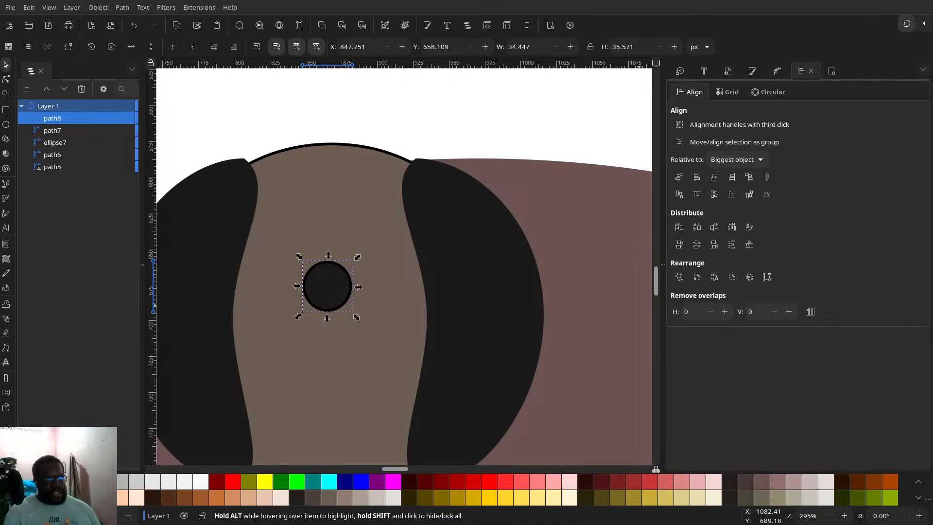
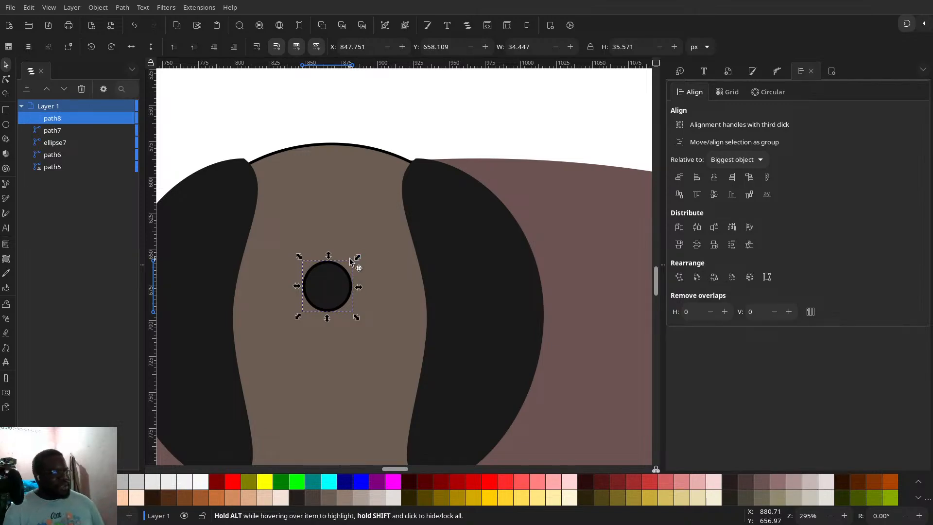
{"action": "left_click_drag", "start_coordinate": [358, 258], "coordinate": [340, 298]}
{"action": "scroll", "coordinate": [358, 292], "scroll_direction": "down", "scroll_amount": 1}
{"action": "scroll", "coordinate": [359, 292], "scroll_direction": "down", "scroll_amount": 1}
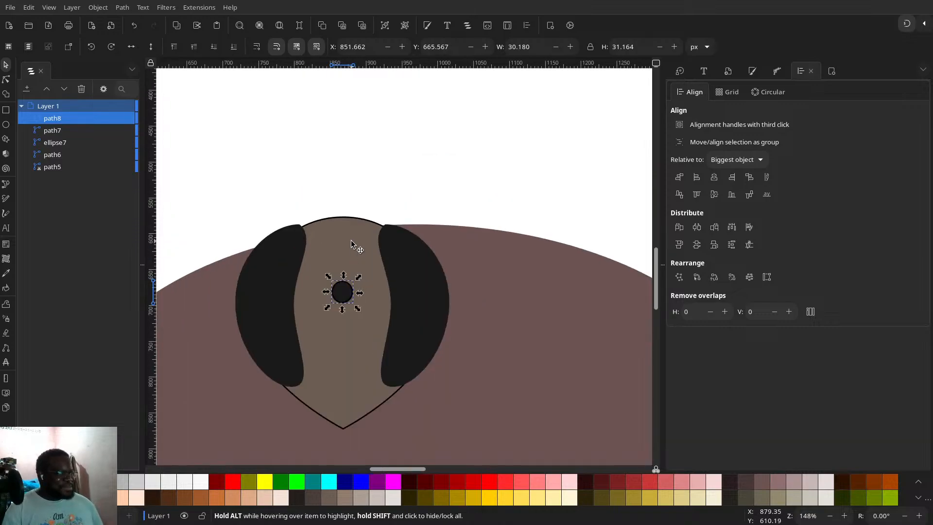
- Center the small circle on the head's vertical axis, relative to the biggest object
{"action": "scroll", "coordinate": [333, 311], "scroll_direction": "up", "scroll_amount": 1}
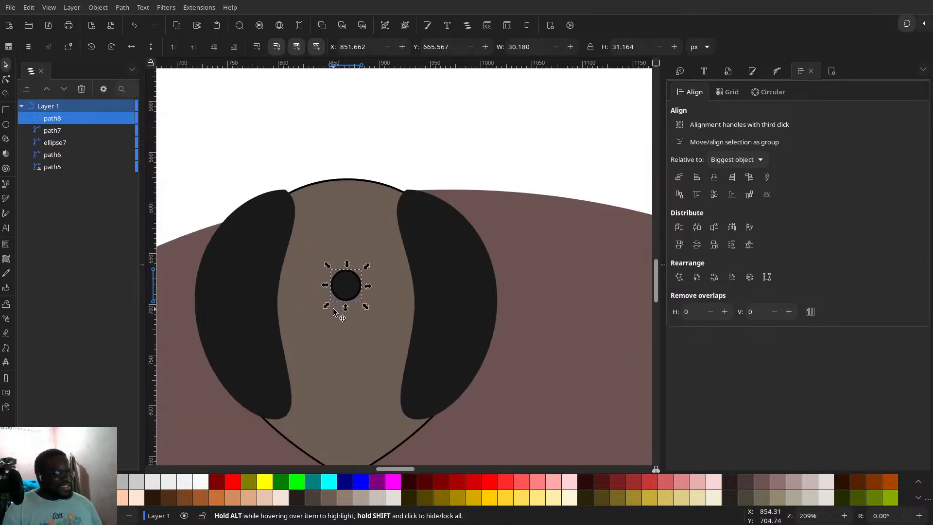
{"action": "left_click", "coordinate": [346, 337], "text": "shift"}
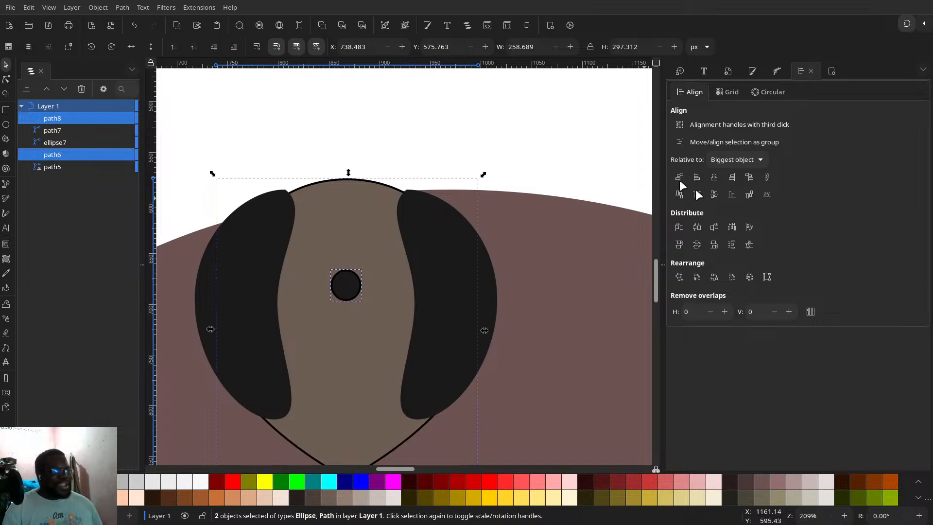
{"action": "left_click", "coordinate": [719, 178]}
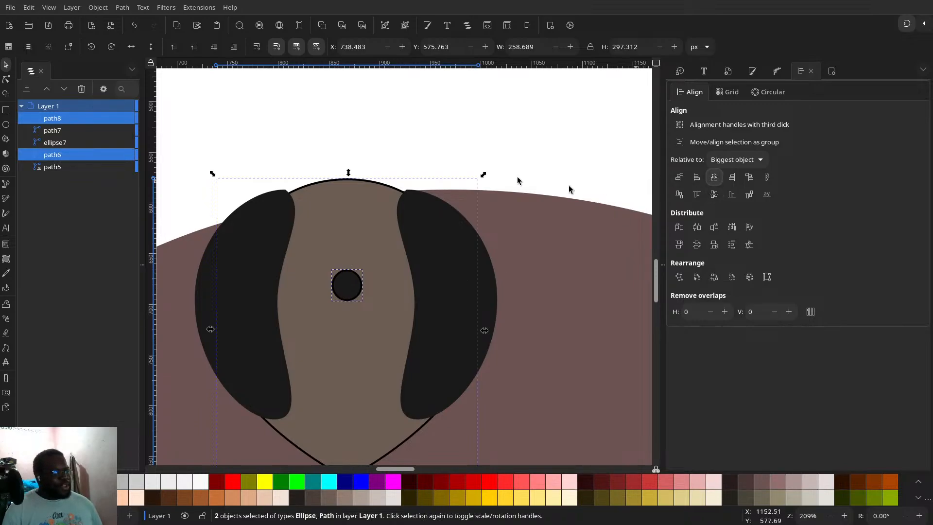
{"action": "left_click", "coordinate": [453, 138]}
- Duplicate the small circle twice and place the copies side by side above it on the forehead
{"action": "left_click", "coordinate": [339, 291]}
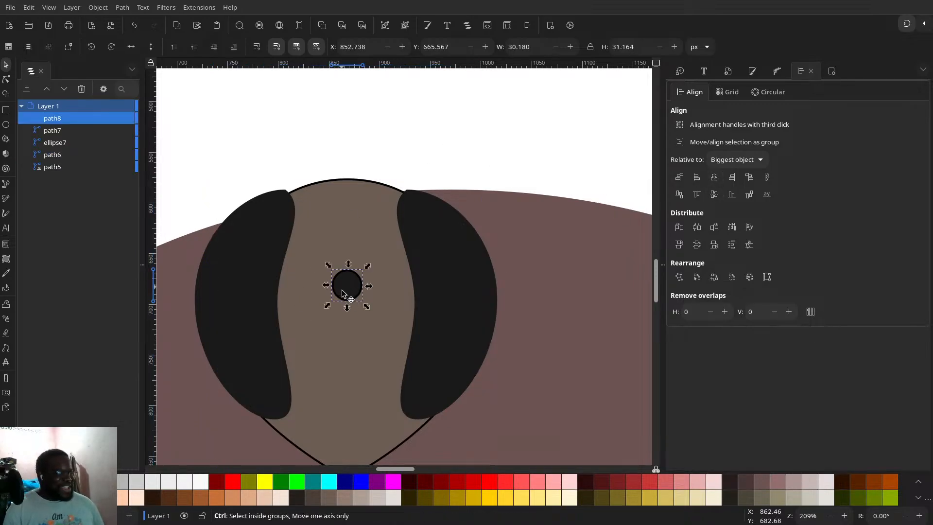
{"action": "key", "text": "ctrl+d"}
{"action": "left_click_drag", "start_coordinate": [339, 291], "coordinate": [387, 238]}
{"action": "scroll", "coordinate": [355, 231], "scroll_direction": "up", "scroll_amount": 2}
{"action": "key", "text": "ctrl+d"}
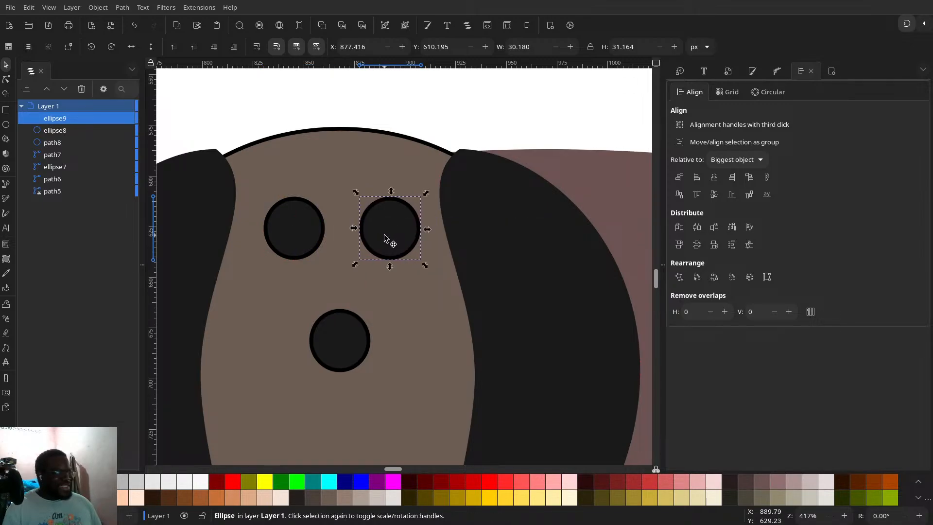
- Move the lower circle up about 10 px, closer to the upper pair, and deselect it
{"action": "left_click", "coordinate": [334, 344]}
{"action": "left_click_drag", "start_coordinate": [334, 321], "coordinate": [336, 301]}
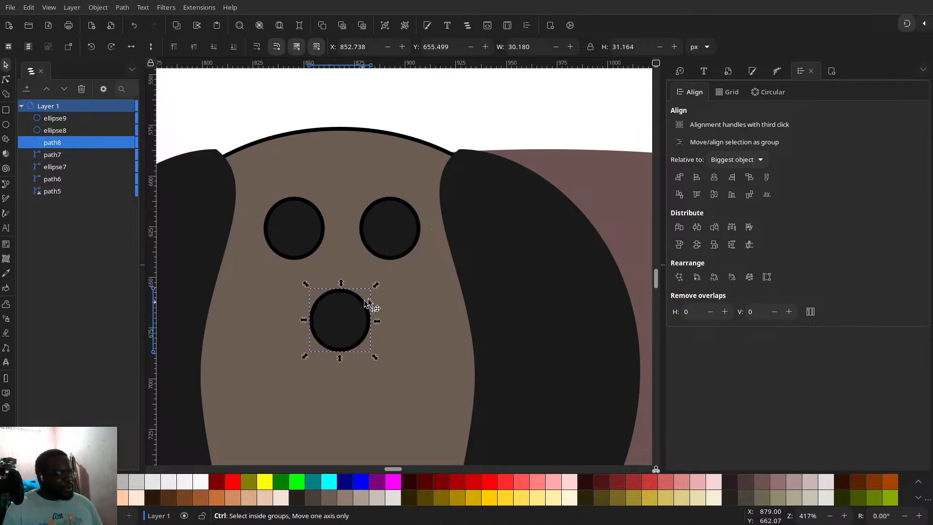
{"action": "scroll", "coordinate": [383, 294], "scroll_direction": "down", "scroll_amount": 5}
{"action": "scroll", "coordinate": [383, 295], "scroll_direction": "up", "scroll_amount": 1}
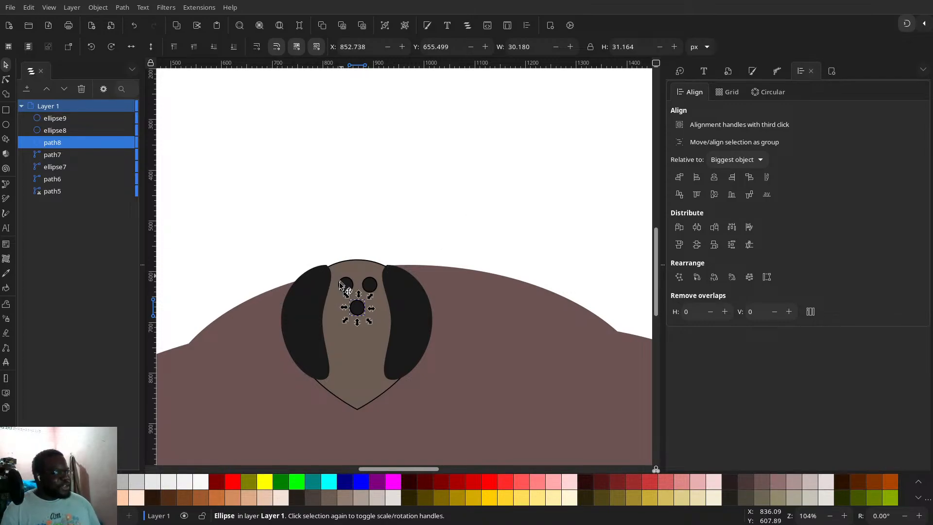
{"action": "key", "text": "ctrl"}
{"action": "scroll", "coordinate": [348, 248], "scroll_direction": "down", "scroll_amount": 2}
{"action": "left_click", "coordinate": [437, 202]}
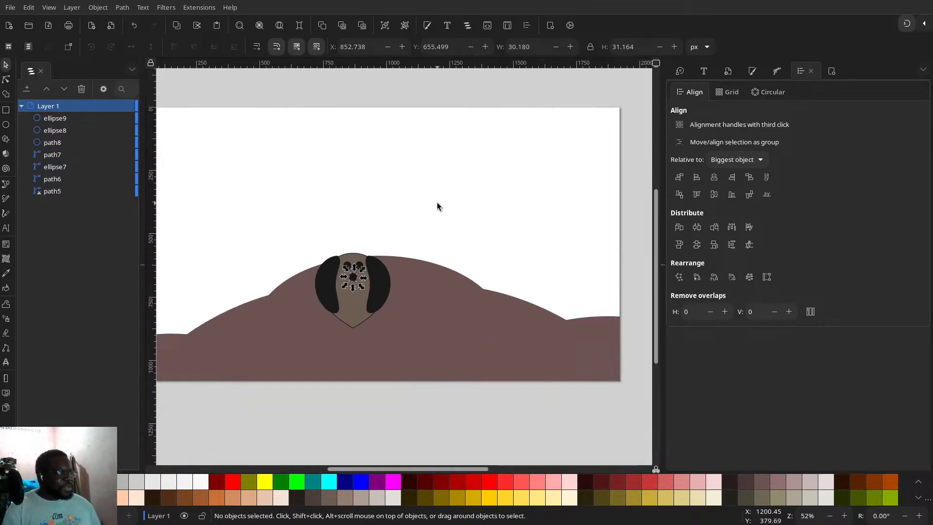
- Darken the head shape's flat fill to an HSL lightness of 12
{"action": "scroll", "coordinate": [386, 299], "scroll_direction": "up", "scroll_amount": 4}
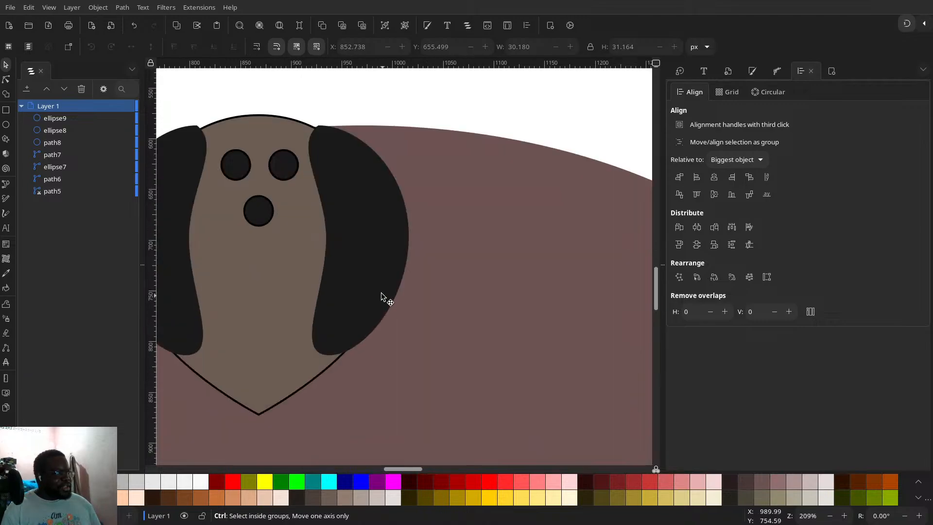
{"action": "scroll", "coordinate": [384, 300], "scroll_direction": "down", "scroll_amount": 4}
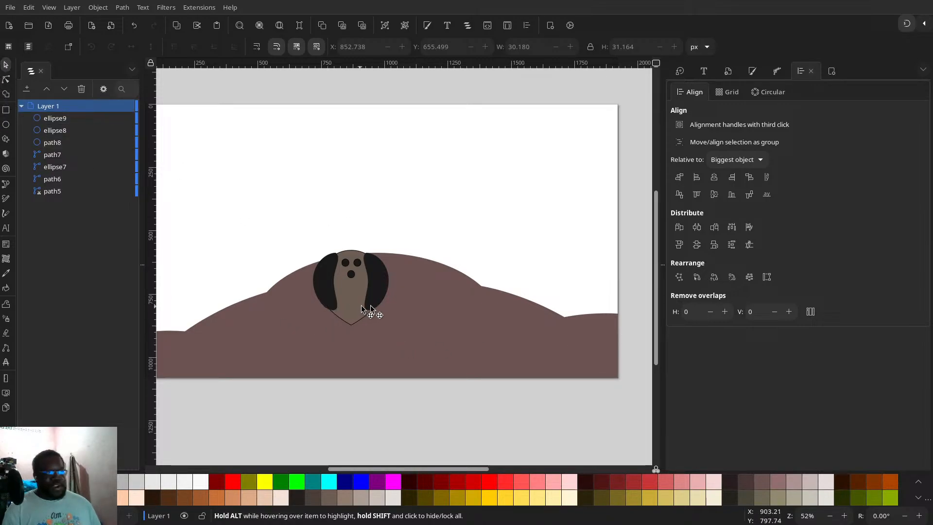
{"action": "scroll", "coordinate": [351, 326], "scroll_direction": "up", "scroll_amount": 2, "text": "ctrl"}
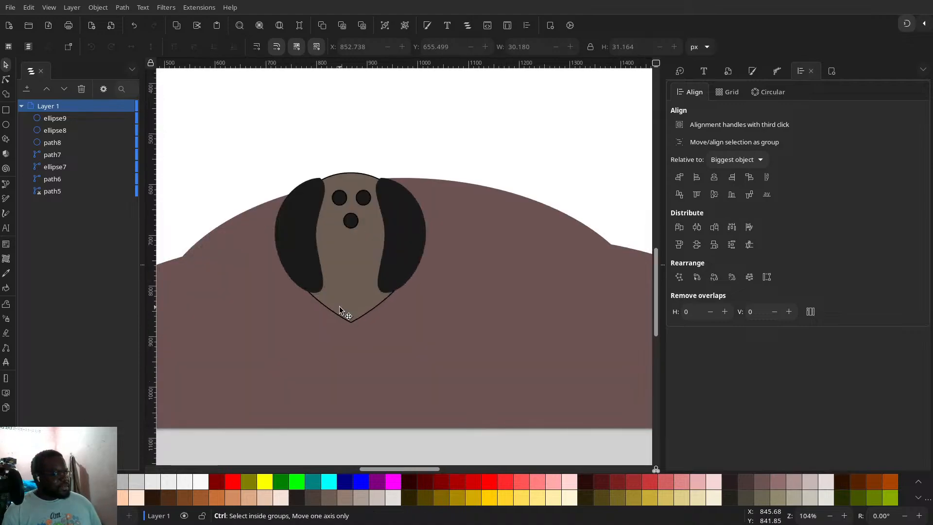
{"action": "left_click", "coordinate": [348, 258]}
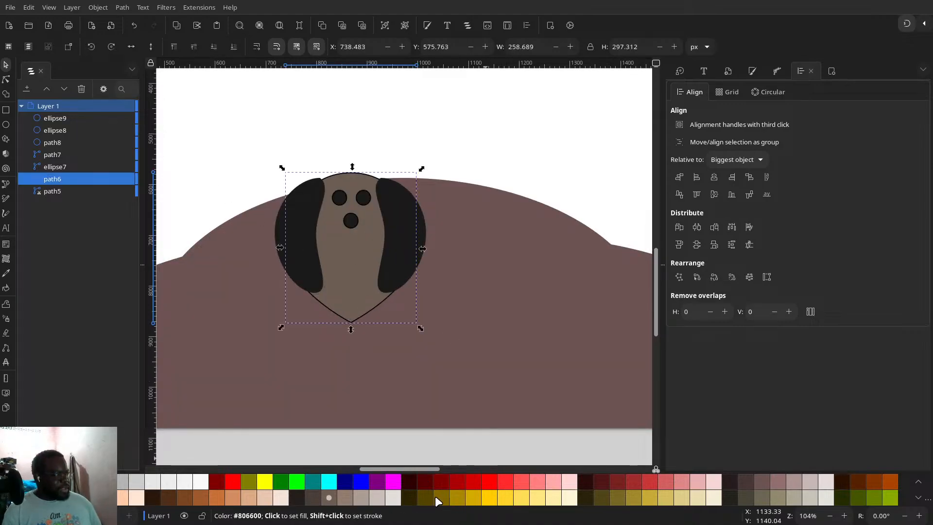
{"action": "left_click", "coordinate": [752, 71]}
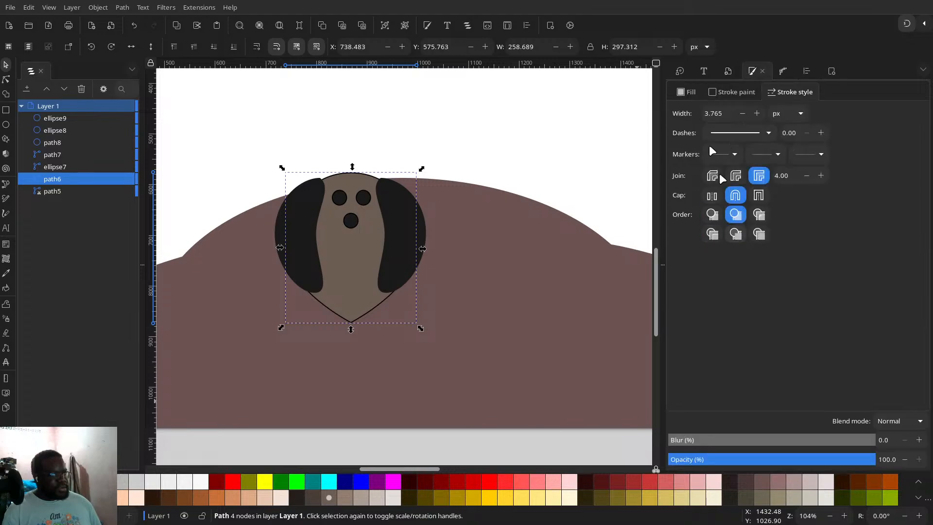
{"action": "left_click", "coordinate": [689, 93]}
{"action": "left_click_drag", "start_coordinate": [702, 361], "coordinate": [704, 363]}
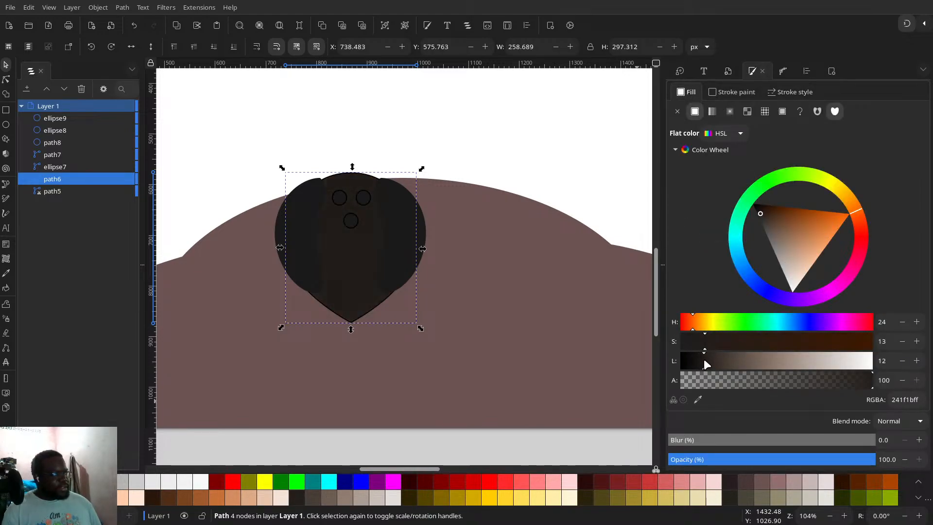
- Set the fill of both crescent eyes to pure black, with HSL lightness 0
{"action": "left_click", "coordinate": [410, 246]}
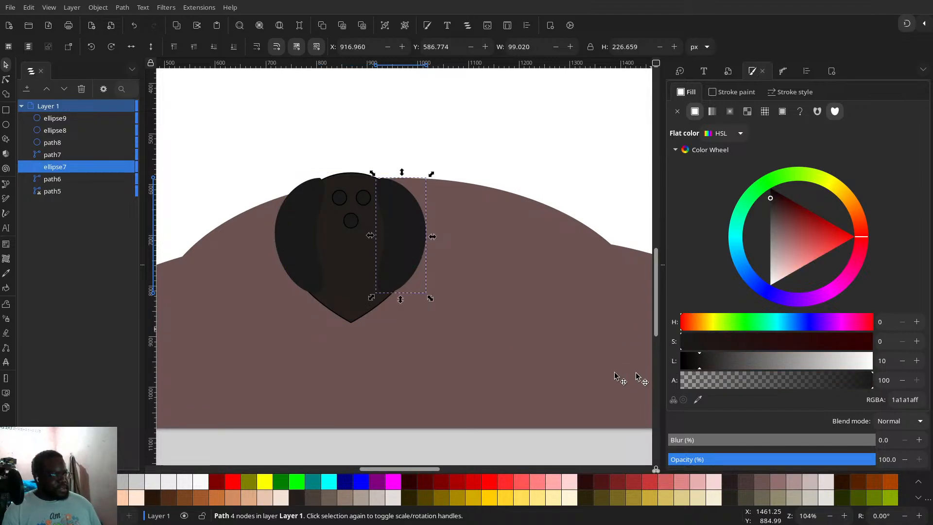
{"action": "left_click_drag", "start_coordinate": [693, 362], "coordinate": [615, 362]}
{"action": "left_click", "coordinate": [307, 230]}
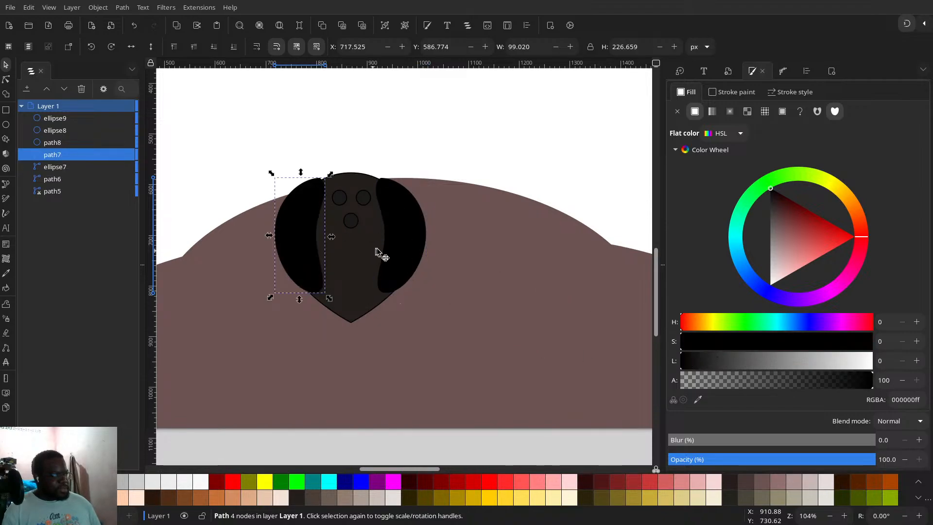
- Set the head shape's fill to a muted dark gray-brown with HSL 27, 7, 25 and deselect it
{"action": "left_click", "coordinate": [381, 252]}
{"action": "left_click", "coordinate": [712, 361]}
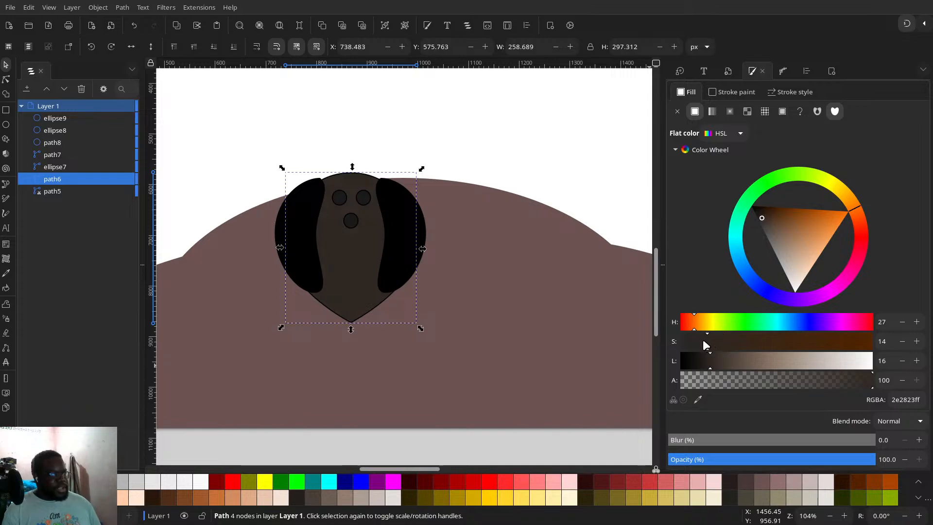
{"action": "left_click", "coordinate": [696, 342]}
{"action": "left_click", "coordinate": [734, 361]}
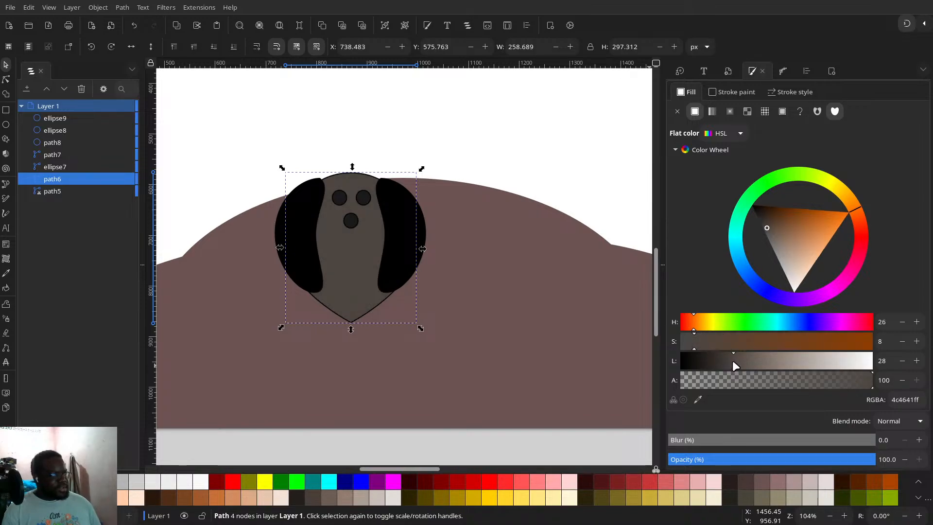
{"action": "left_click", "coordinate": [728, 360]}
{"action": "scroll", "coordinate": [373, 295], "scroll_direction": "down", "scroll_amount": 3}
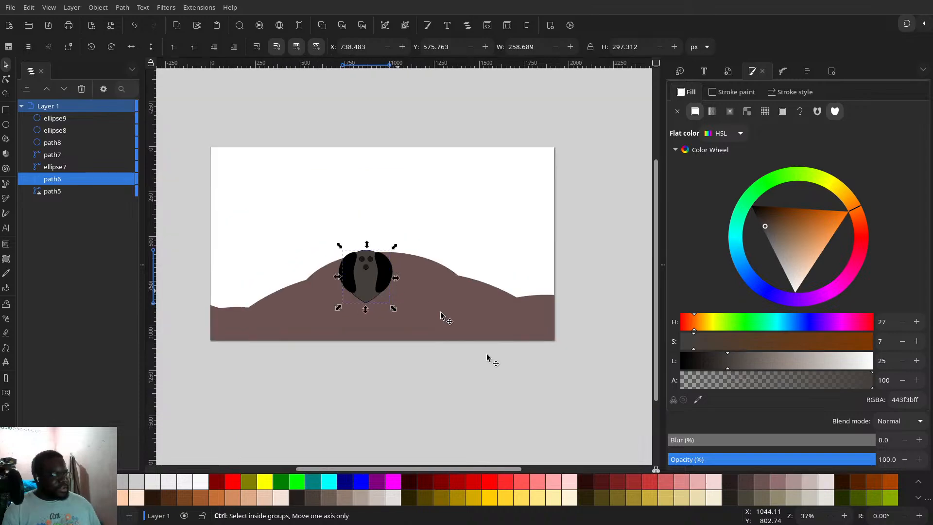
{"action": "left_click", "coordinate": [380, 317]}
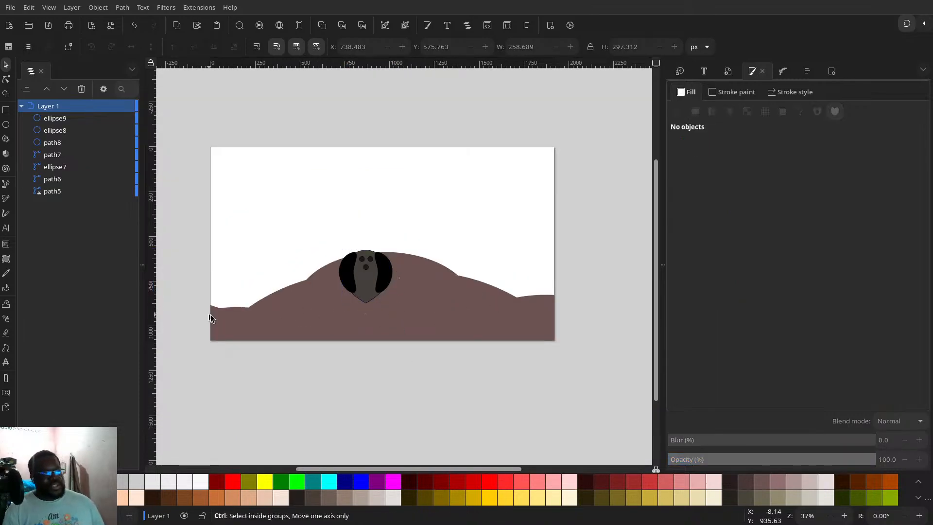
{"action": "scroll", "coordinate": [258, 325], "scroll_direction": "up", "scroll_amount": 2}
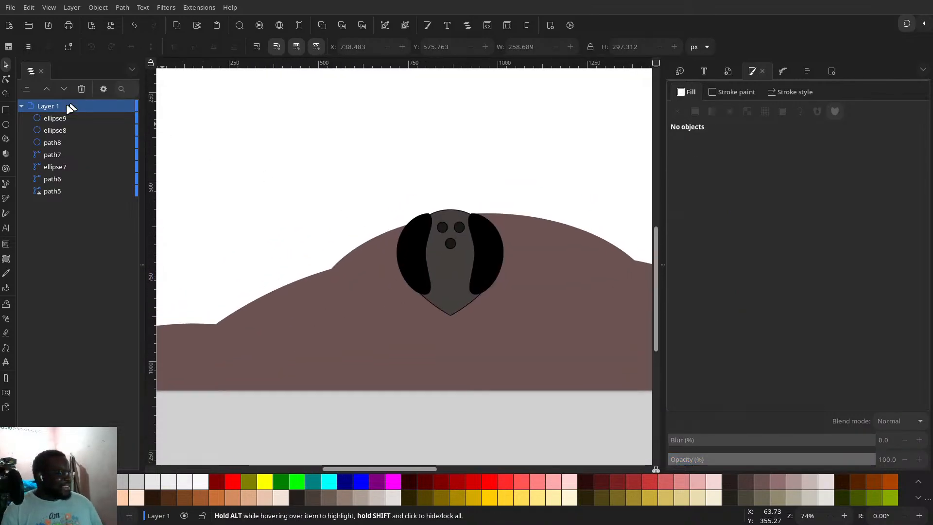
{"action": "left_click", "coordinate": [8, 212]}
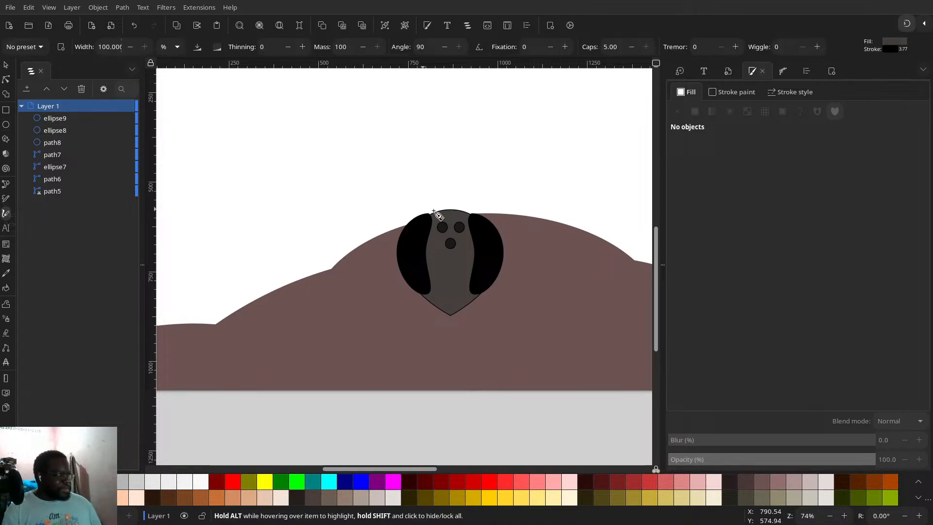
{"action": "left_click_drag", "start_coordinate": [344, 118], "coordinate": [445, 216]}
{"action": "key", "text": "ctrl+z"}
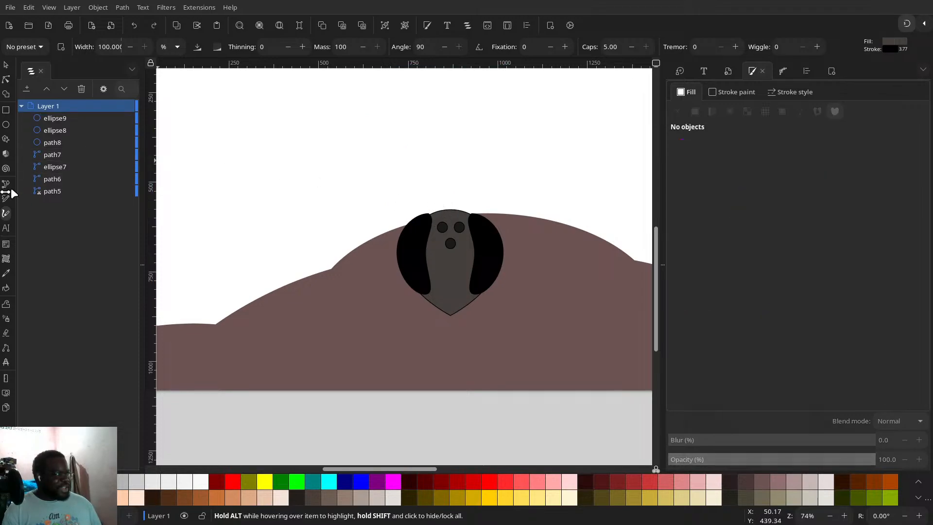
- Draw a freehand antenna stroke with the Pencil tool from the head's upper left edge outward, and darken its fill to HSL 30, 6, 7
{"action": "left_click", "coordinate": [6, 200]}
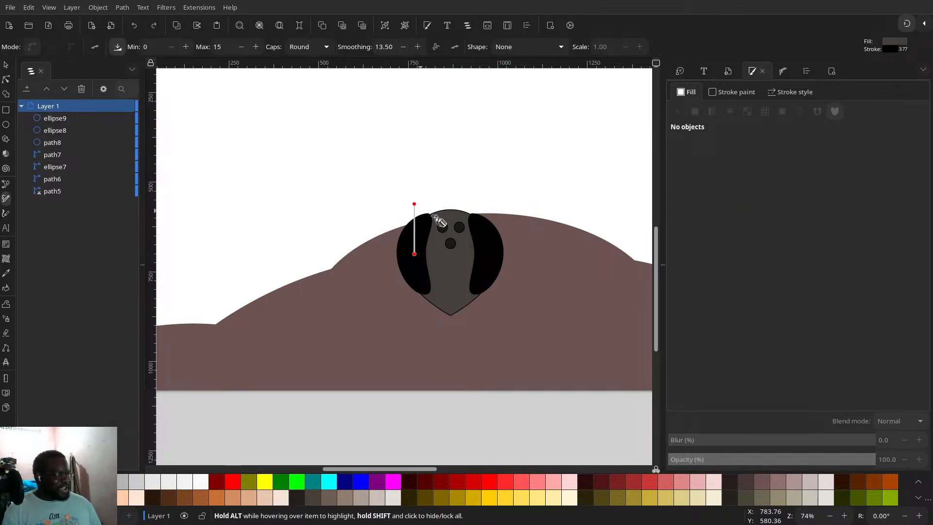
{"action": "left_click_drag", "start_coordinate": [429, 213], "coordinate": [368, 168]}
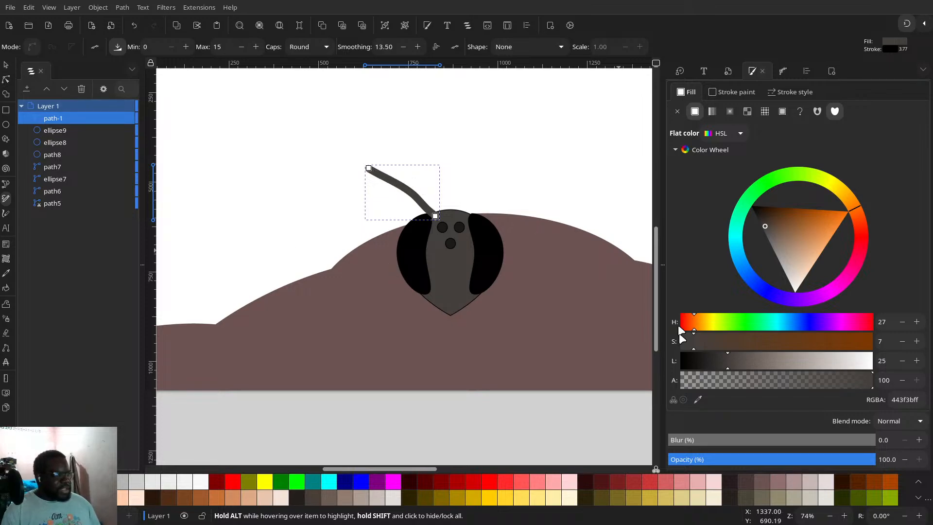
{"action": "left_click", "coordinate": [692, 360]}
- Try to simplify the antenna stroke's path, and undo the simplification
{"action": "left_click", "coordinate": [6, 79]}
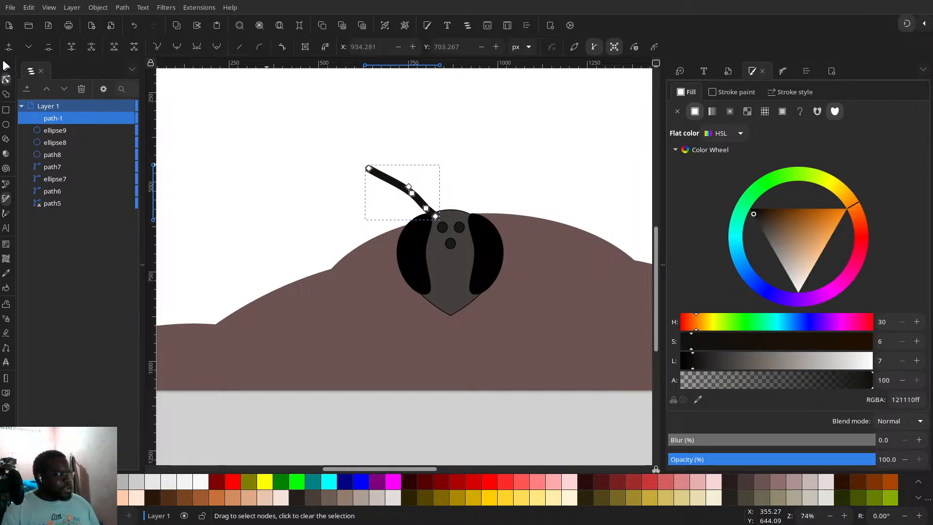
{"action": "left_click", "coordinate": [5, 65]}
{"action": "double_click", "coordinate": [384, 178]}
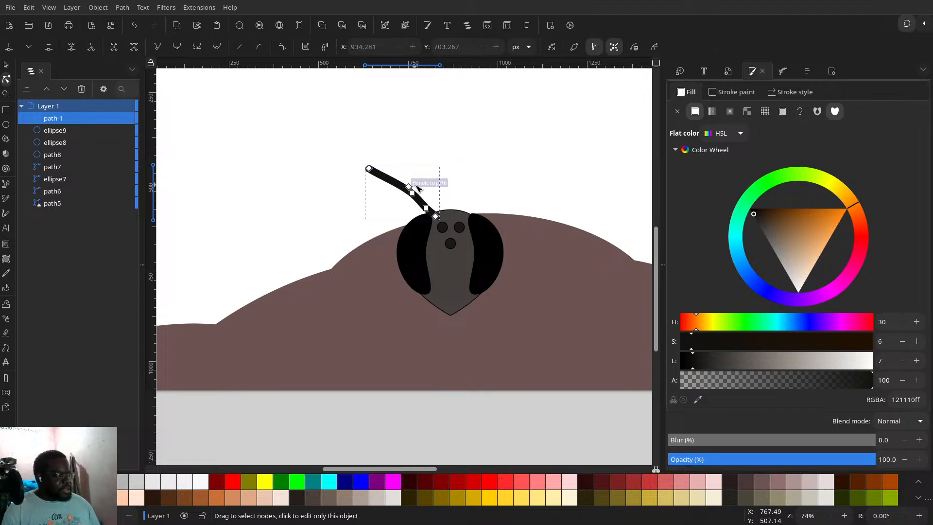
{"action": "key", "text": "ctrl+l"}
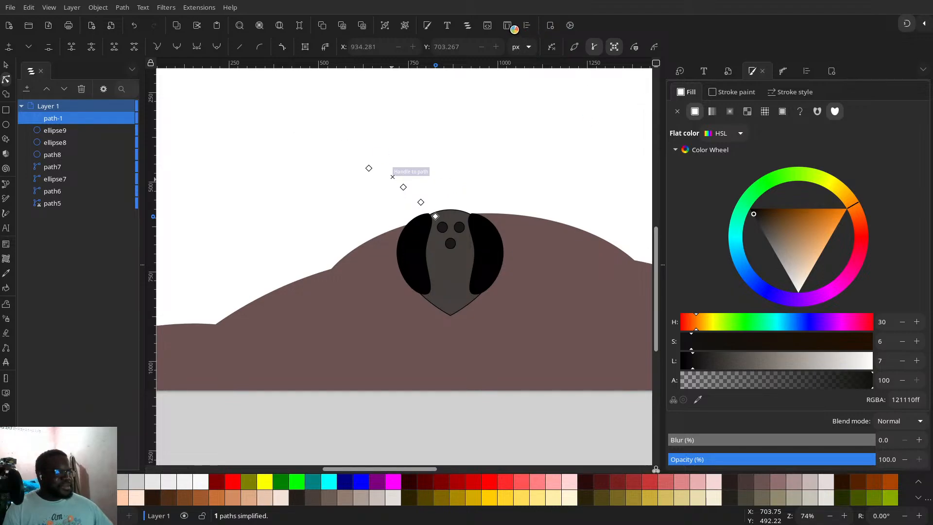
{"action": "key", "text": "ctrl+z"}
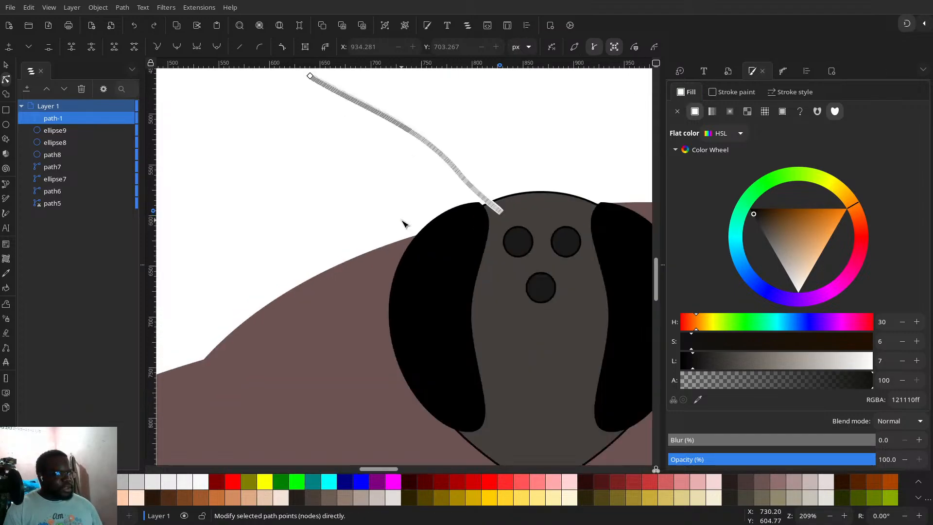
{"action": "scroll", "coordinate": [404, 224], "scroll_direction": "up", "scroll_amount": 3}
{"action": "scroll", "coordinate": [403, 223], "scroll_direction": "down", "scroll_amount": 2}
{"action": "scroll", "coordinate": [403, 224], "scroll_direction": "up", "scroll_amount": 2}
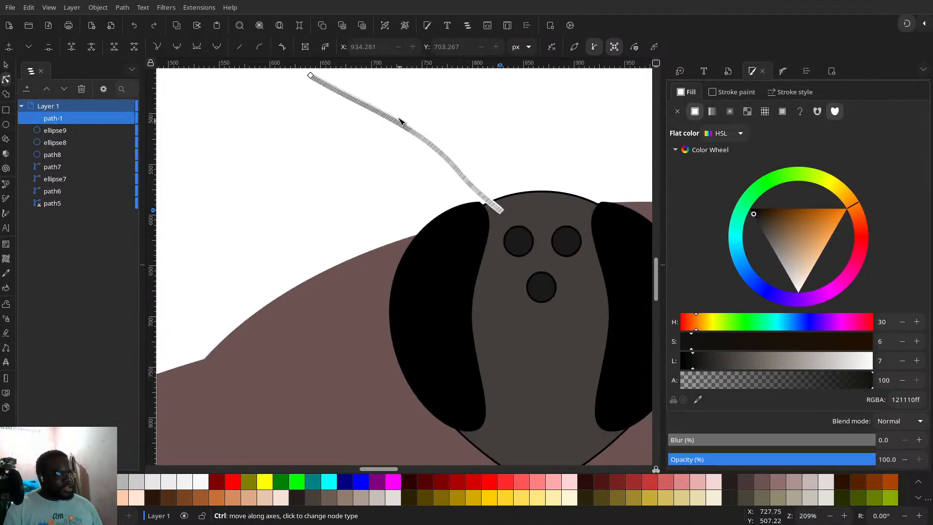
{"action": "left_click", "coordinate": [6, 66]}
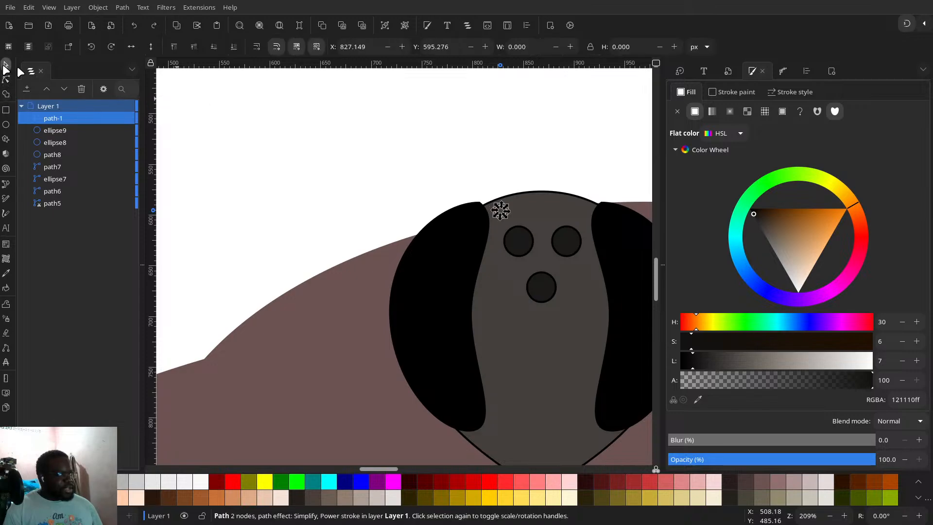
{"action": "scroll", "coordinate": [494, 214], "scroll_direction": "up", "scroll_amount": 3}
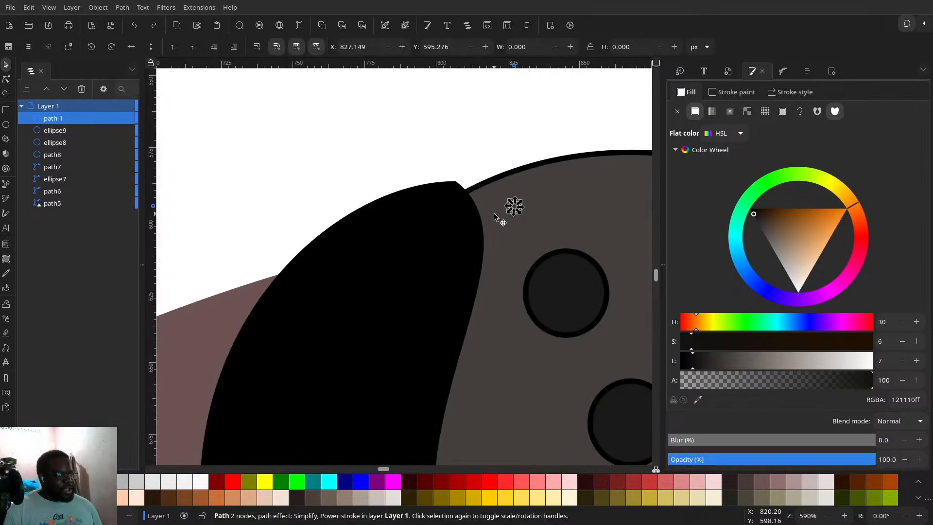
{"action": "key", "text": "ctrl+z"}
{"action": "scroll", "coordinate": [498, 249], "scroll_direction": "down", "scroll_amount": 6}
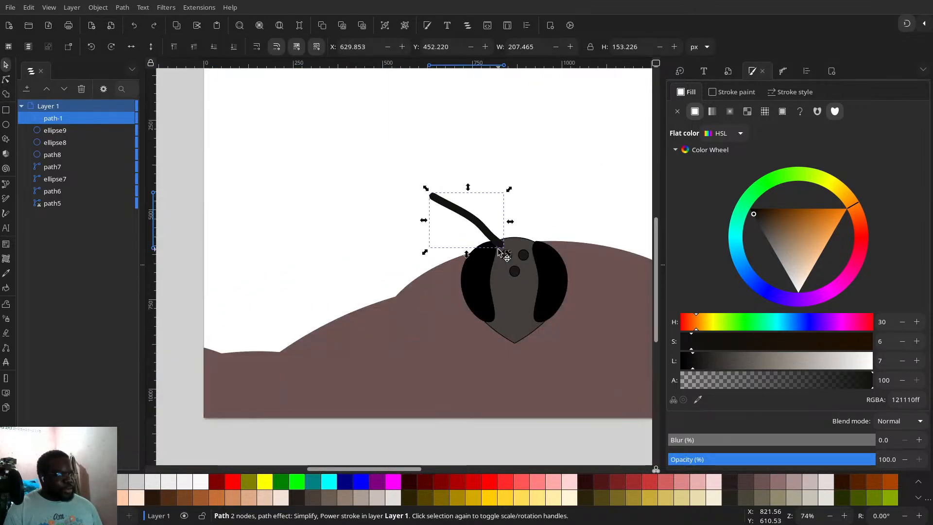
- Delete the intermediate nodes of the antenna path, keeping only its two end nodes
{"action": "left_click", "coordinate": [467, 210]}
{"action": "double_click", "coordinate": [469, 212]}
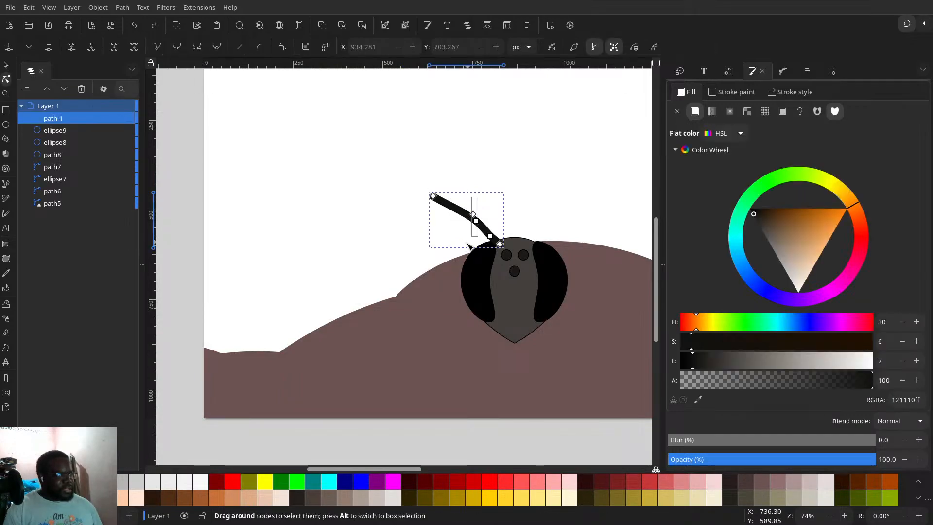
{"action": "left_click", "coordinate": [476, 221]}
{"action": "left_click_drag", "start_coordinate": [473, 239], "coordinate": [473, 240]}
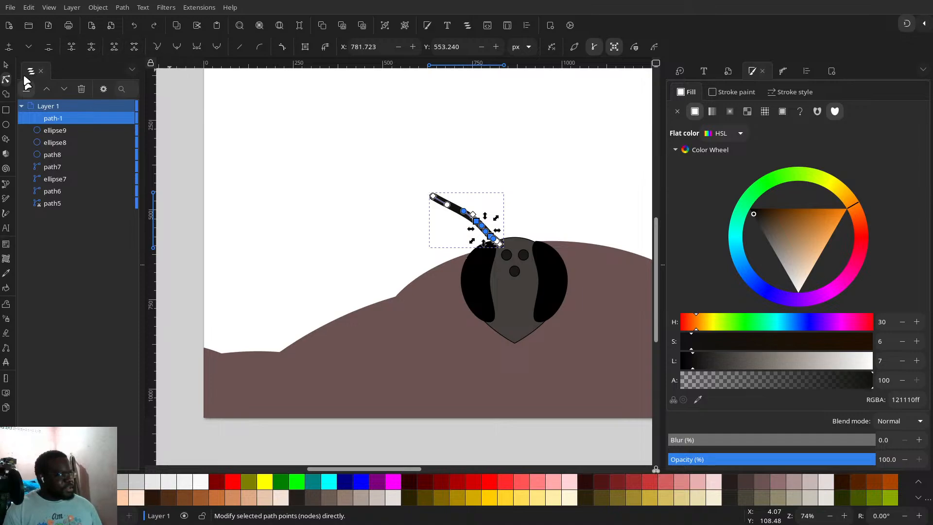
{"action": "left_click", "coordinate": [49, 46]}
- Thin the antenna slightly using its stroke width control point near the middle
{"action": "key", "text": "3"}
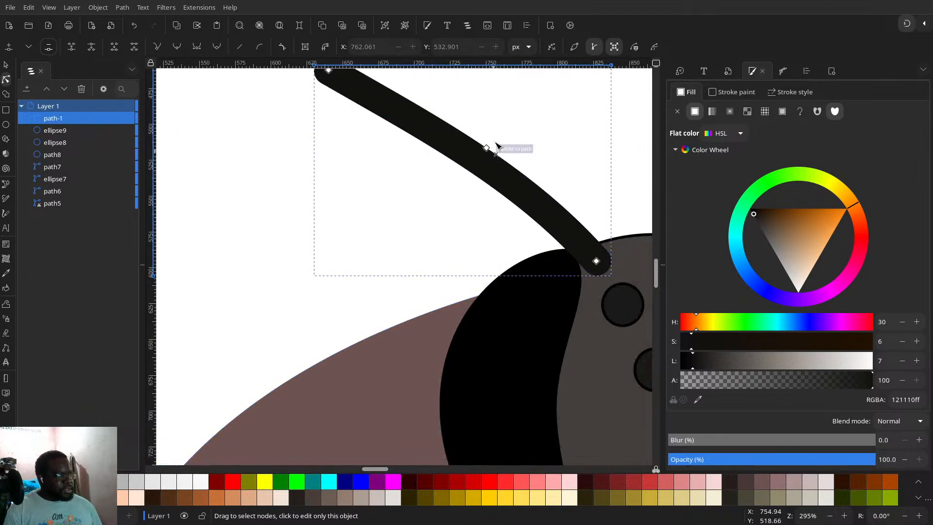
{"action": "mouse_move", "coordinate": [493, 140]}
{"action": "left_mouse_down"}
{"action": "mouse_move", "coordinate": [506, 124]}
{"action": "mouse_move", "coordinate": [486, 146]}
{"action": "mouse_move", "coordinate": [469, 143]}
{"action": "mouse_move", "coordinate": [480, 148]}
{"action": "left_mouse_up"}
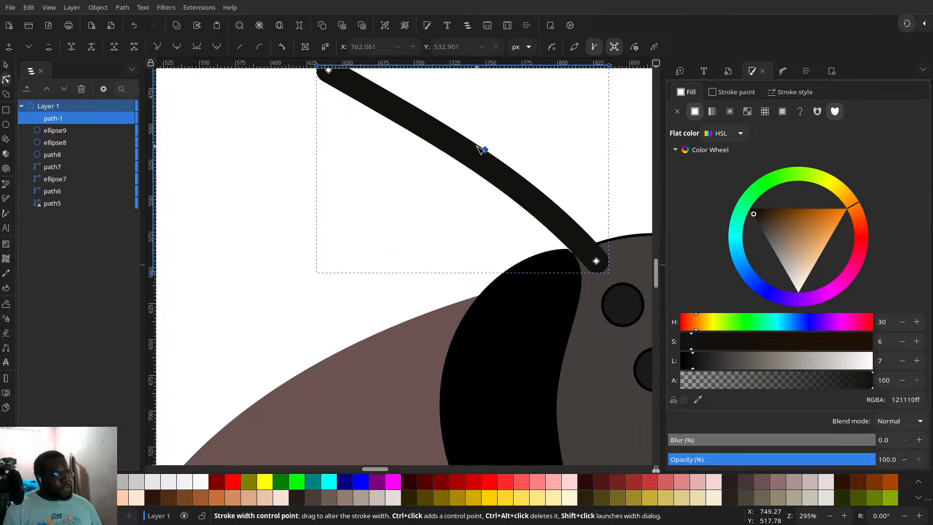
{"action": "scroll", "coordinate": [492, 171], "scroll_direction": "down", "scroll_amount": 3}
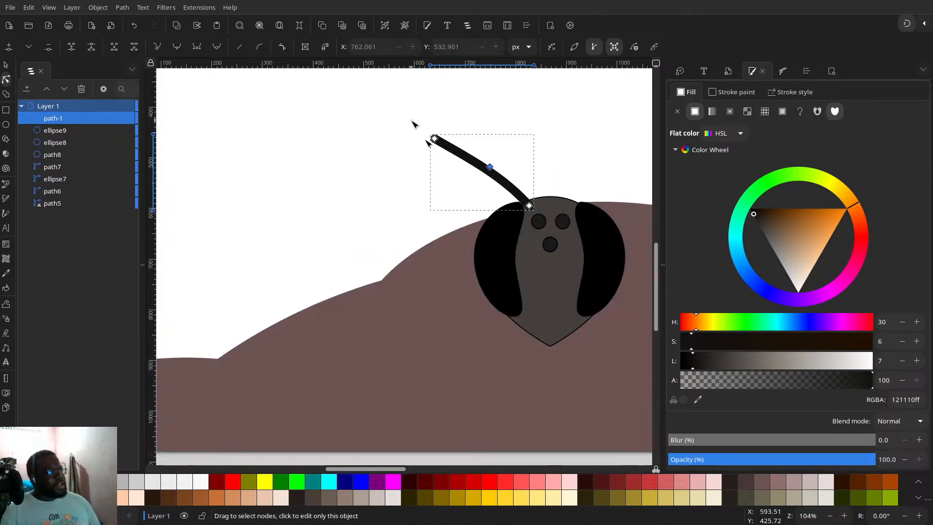
- Bend the antenna into an upward arch by adjusting the curve handles of both end nodes
{"action": "left_click_drag", "start_coordinate": [412, 124], "coordinate": [549, 214]}
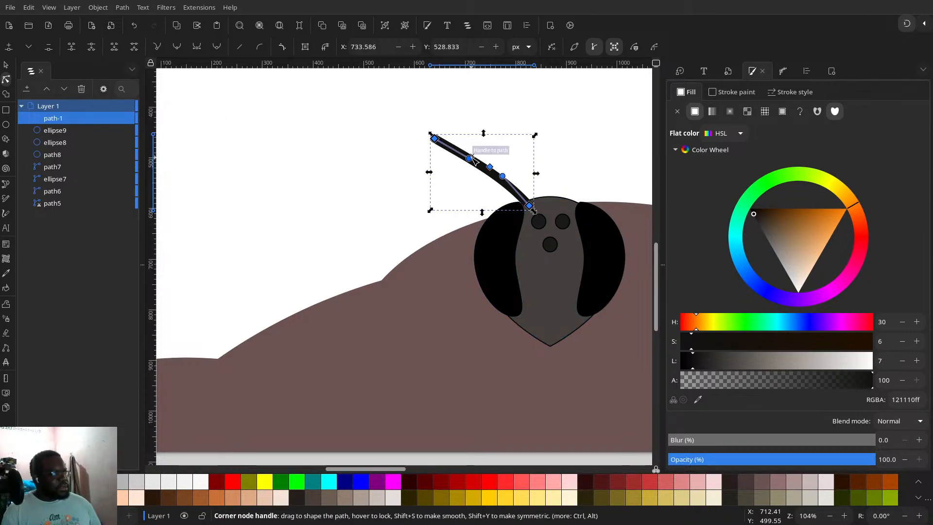
{"action": "left_click_drag", "start_coordinate": [472, 160], "coordinate": [506, 139]}
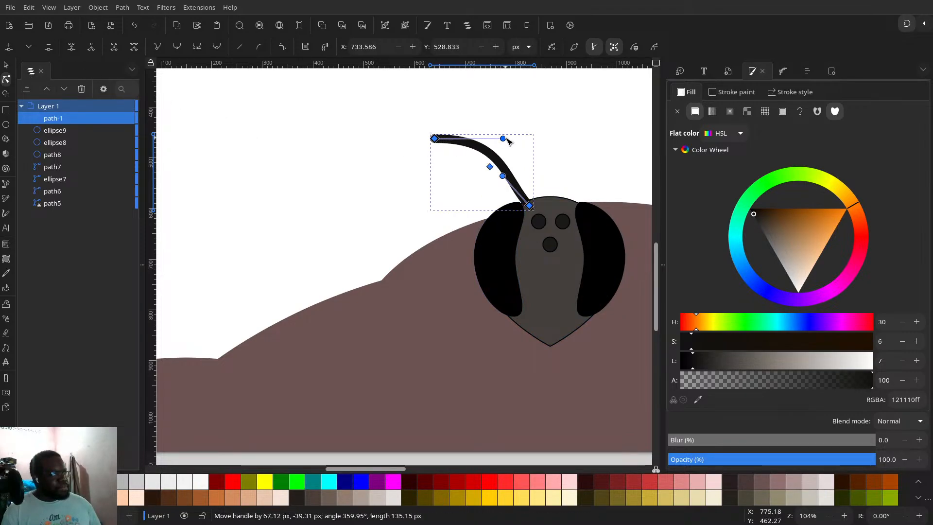
{"action": "left_click_drag", "start_coordinate": [503, 175], "coordinate": [520, 157]}
- Angle the outer node's handle upward and move that node to about X 717.5, Y 554.4 px, giving the antenna a sharp elbow
{"action": "left_click_drag", "start_coordinate": [443, 147], "coordinate": [477, 185]}
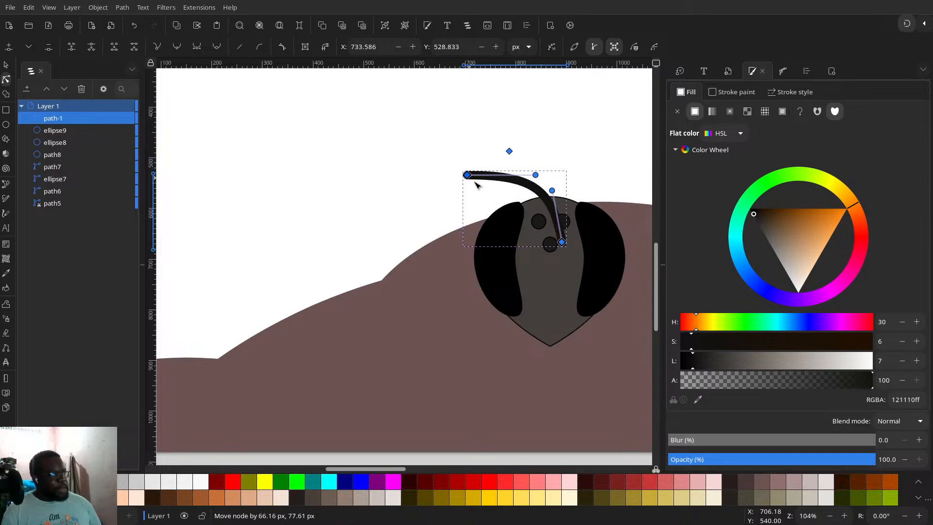
{"action": "key", "text": "ctrl+z"}
{"action": "left_click", "coordinate": [419, 185]}
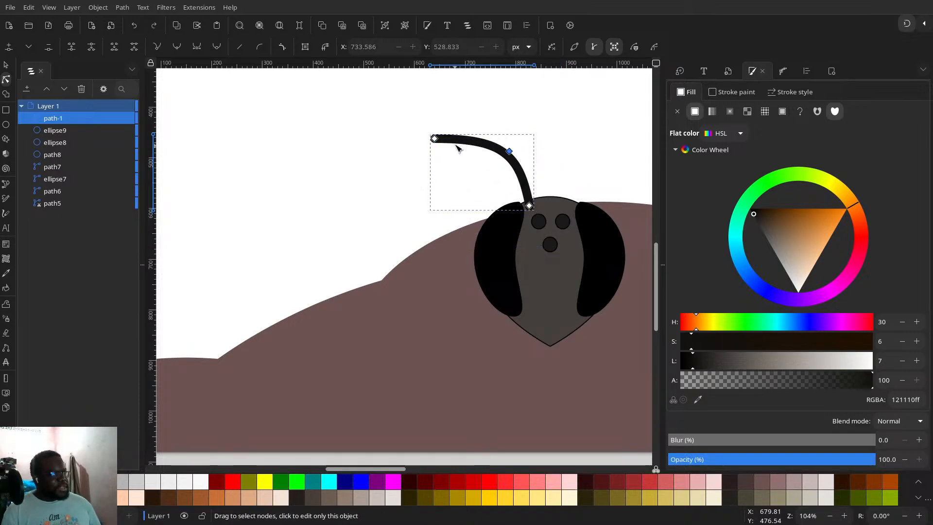
{"action": "left_click_drag", "start_coordinate": [436, 142], "coordinate": [492, 119]}
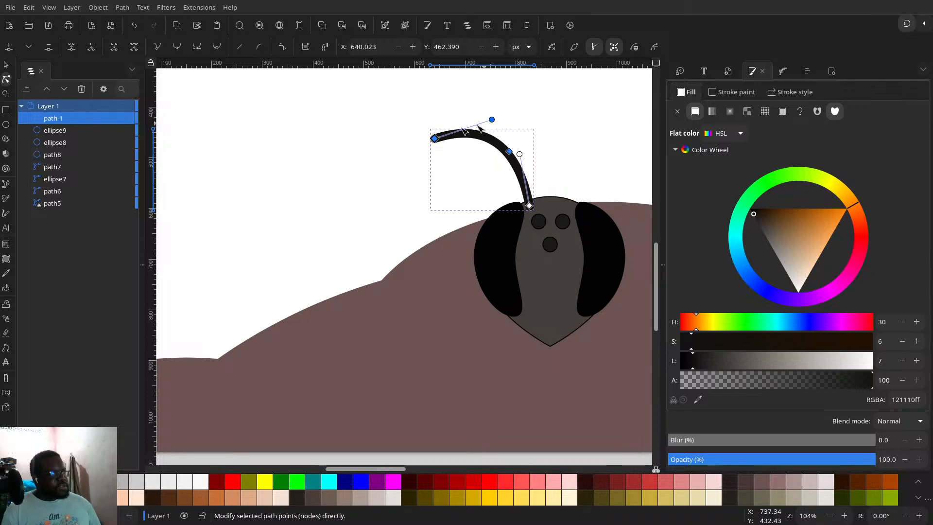
{"action": "left_click_drag", "start_coordinate": [436, 141], "coordinate": [475, 188]}
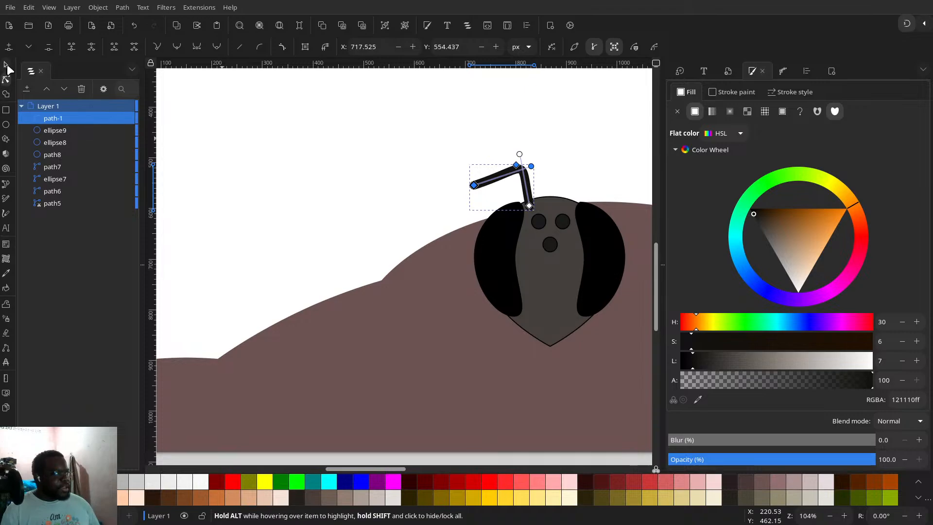
- Duplicate the antenna, flip the copy horizontally and move it to the right side of the head
{"action": "left_click", "coordinate": [6, 64]}
{"action": "key", "text": "ctrl+d"}
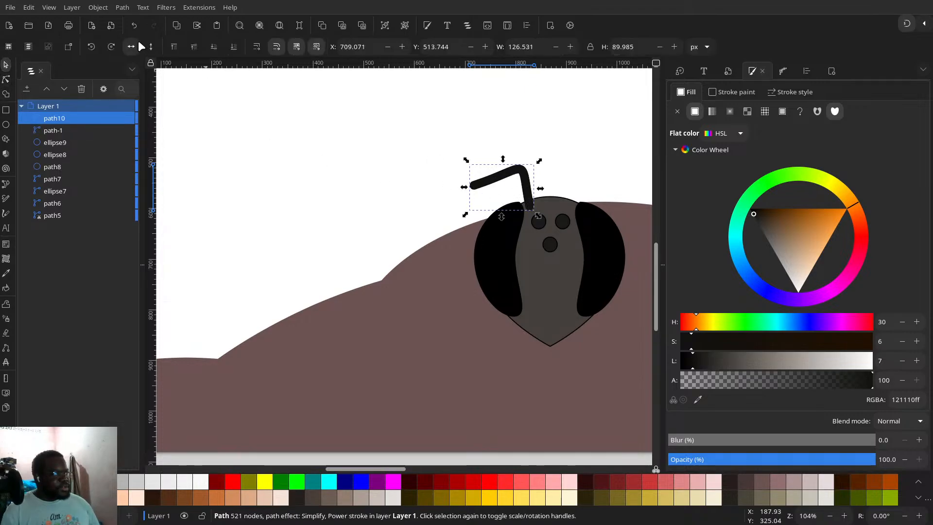
{"action": "left_click", "coordinate": [131, 46]}
{"action": "left_click_drag", "start_coordinate": [508, 174], "coordinate": [610, 178]}
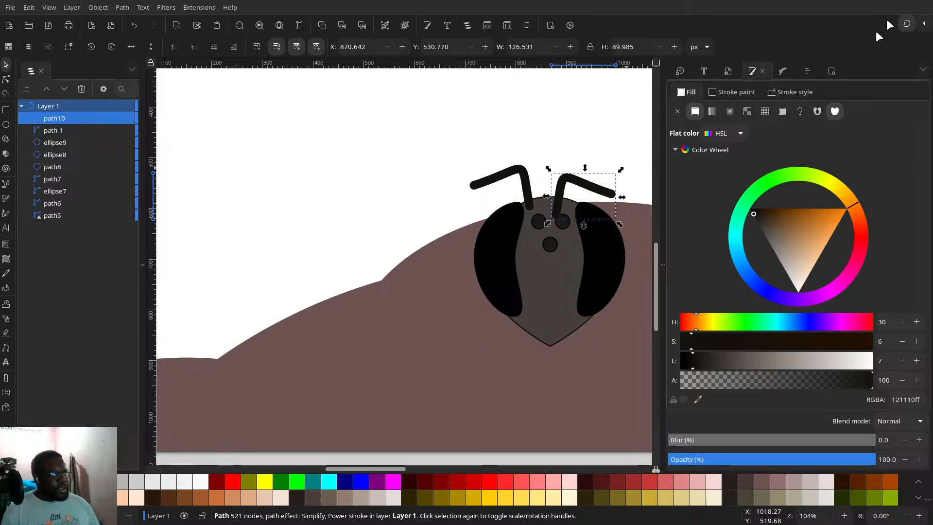
- Turn off snapping, align the right antenna with the left one at about X 896.5, Y 512.6 px, and deselect it
{"action": "left_click", "coordinate": [920, 28]}
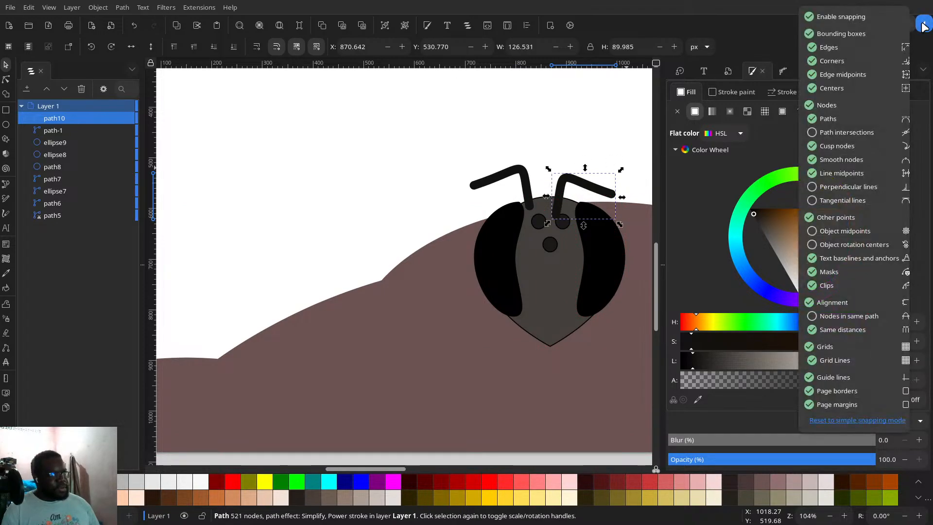
{"action": "left_click", "coordinate": [923, 26]}
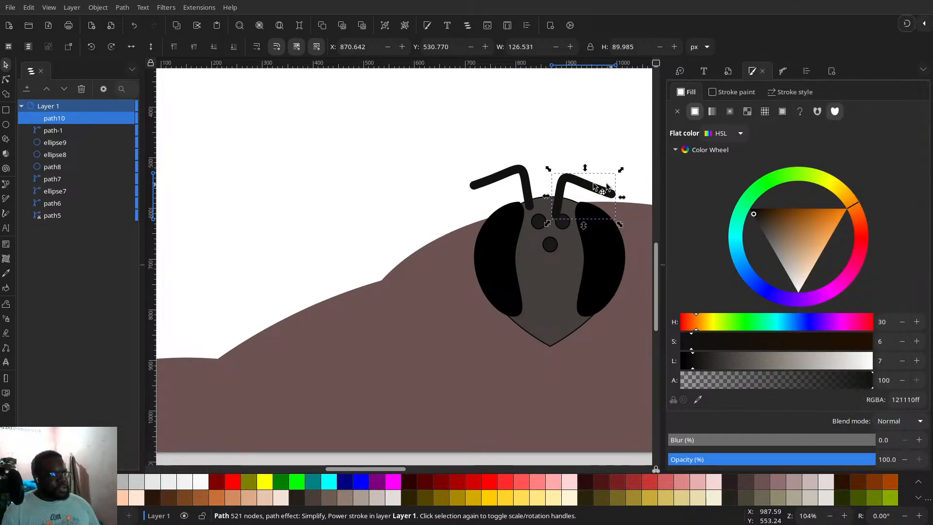
{"action": "left_click_drag", "start_coordinate": [594, 184], "coordinate": [589, 171]}
{"action": "scroll", "coordinate": [591, 235], "scroll_direction": "down", "scroll_amount": 3}
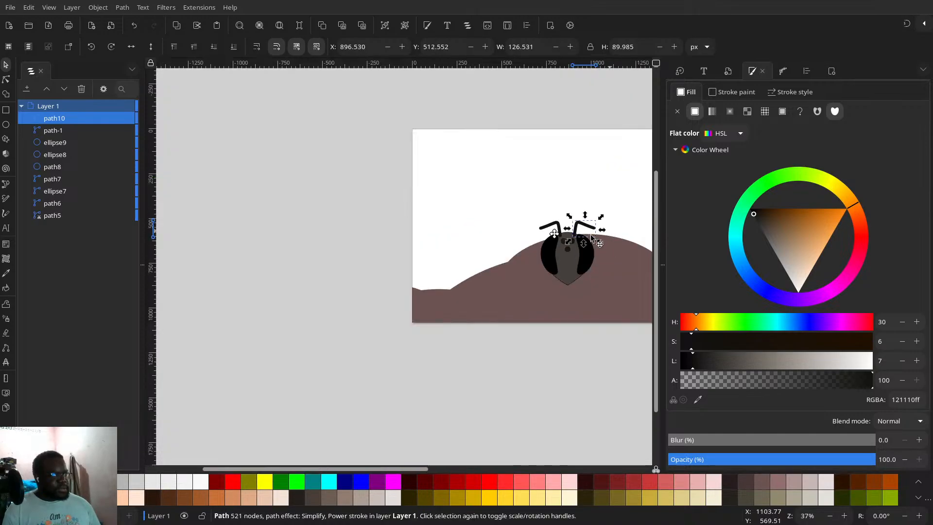
{"action": "scroll", "coordinate": [535, 272], "scroll_direction": "right", "scroll_amount": 8}
{"action": "left_click", "coordinate": [359, 324]}
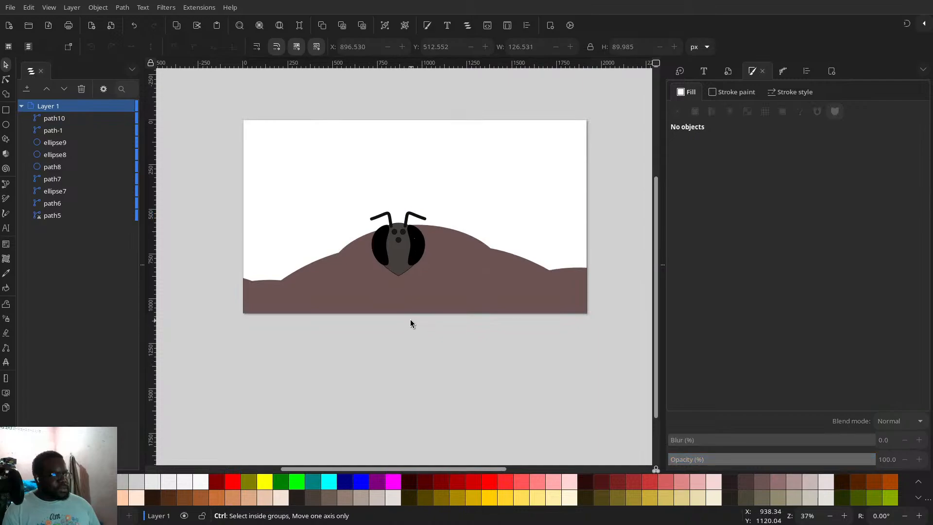
- Draw an ellipse over the head and antennae with radii of about 173 by 165 px
{"action": "scroll", "coordinate": [410, 319], "scroll_direction": "up", "scroll_amount": 2}
{"action": "left_click_drag", "start_coordinate": [405, 259], "coordinate": [393, 364]}
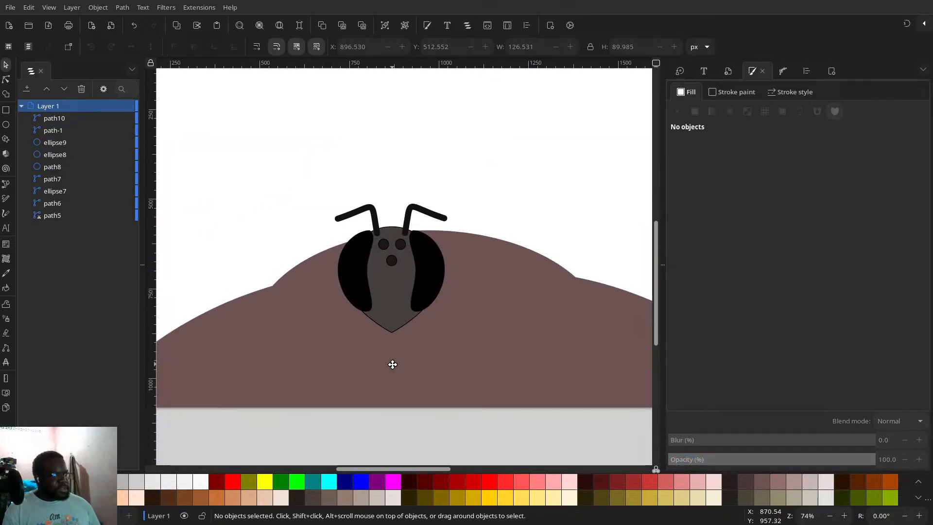
{"action": "left_click", "coordinate": [5, 111]}
{"action": "left_click", "coordinate": [6, 125]}
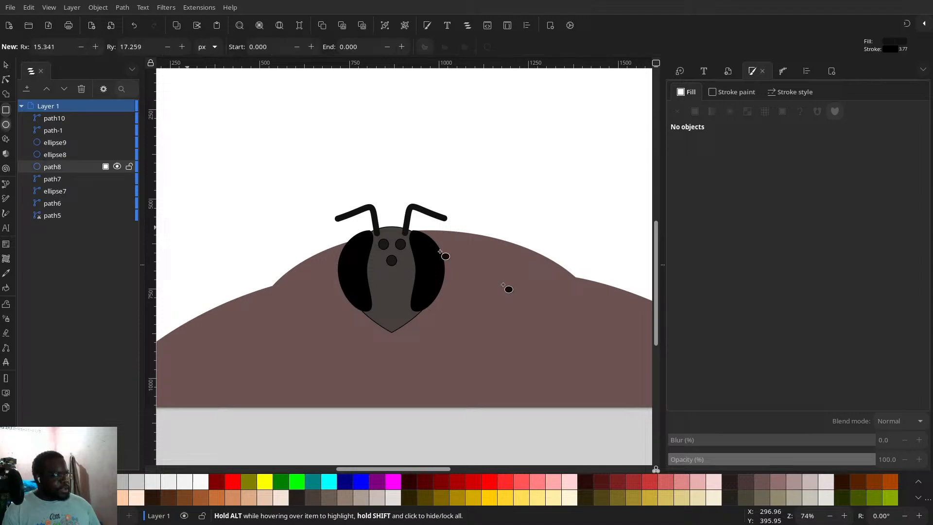
{"action": "left_click_drag", "start_coordinate": [326, 198], "coordinate": [450, 317]}
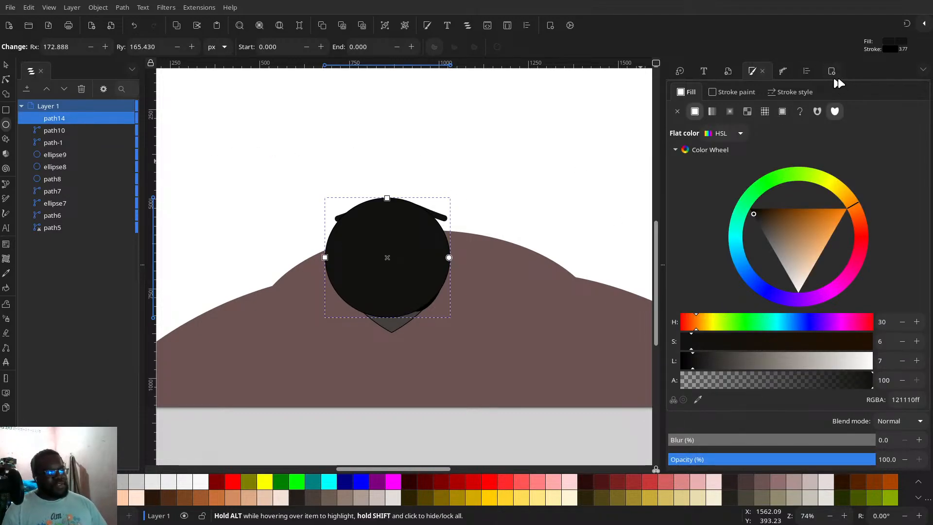
- Add a Roughen live path effect to the black ellipse covering the bee's head
{"action": "left_click", "coordinate": [924, 70]}
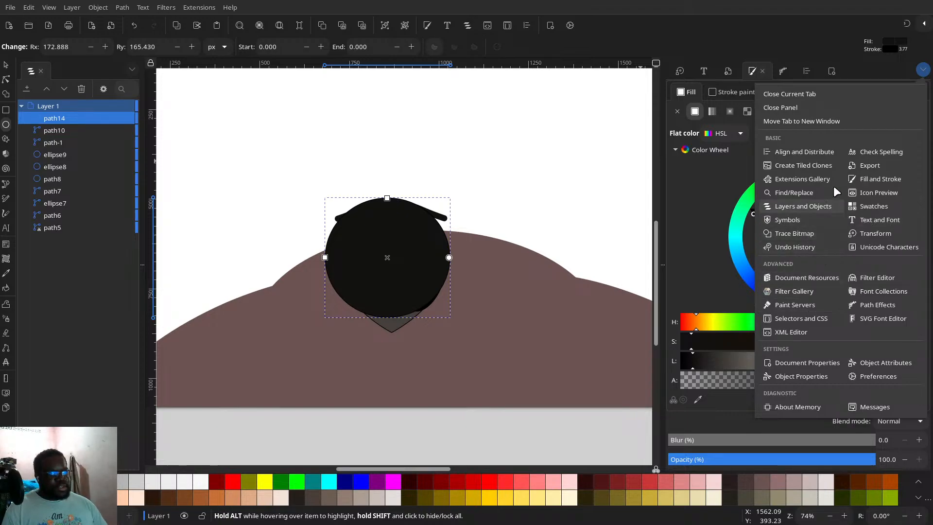
{"action": "left_click", "coordinate": [877, 305]}
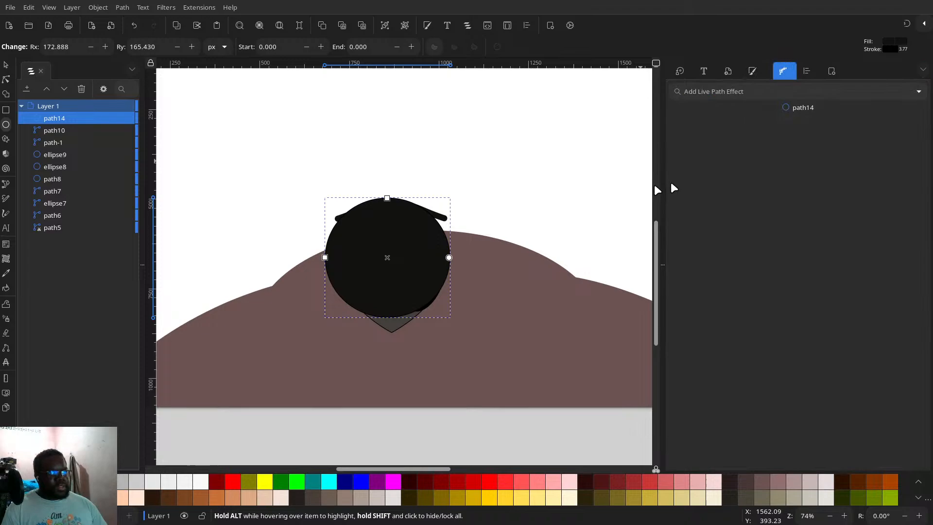
{"action": "left_click", "coordinate": [916, 95]}
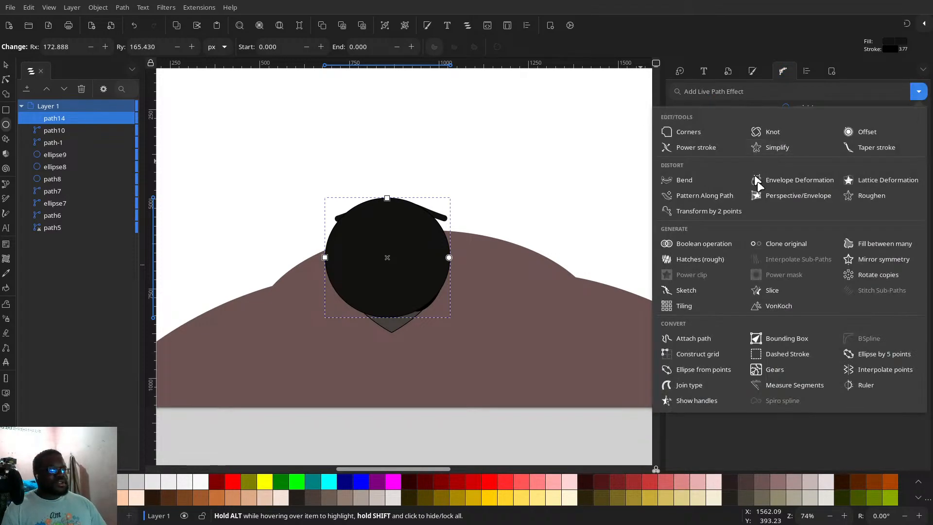
{"action": "left_click", "coordinate": [862, 196]}
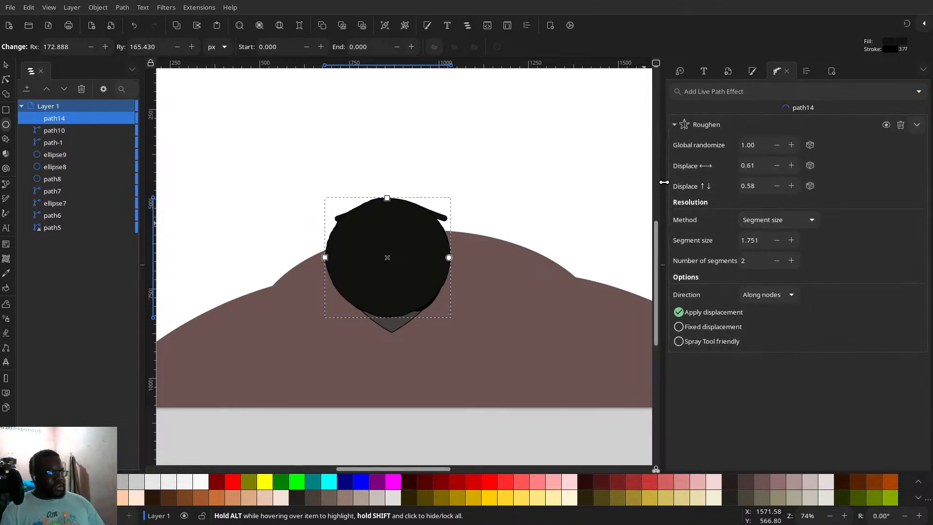
{"action": "scroll", "coordinate": [449, 294], "scroll_direction": "up", "scroll_amount": 3, "text": "ctrl"}
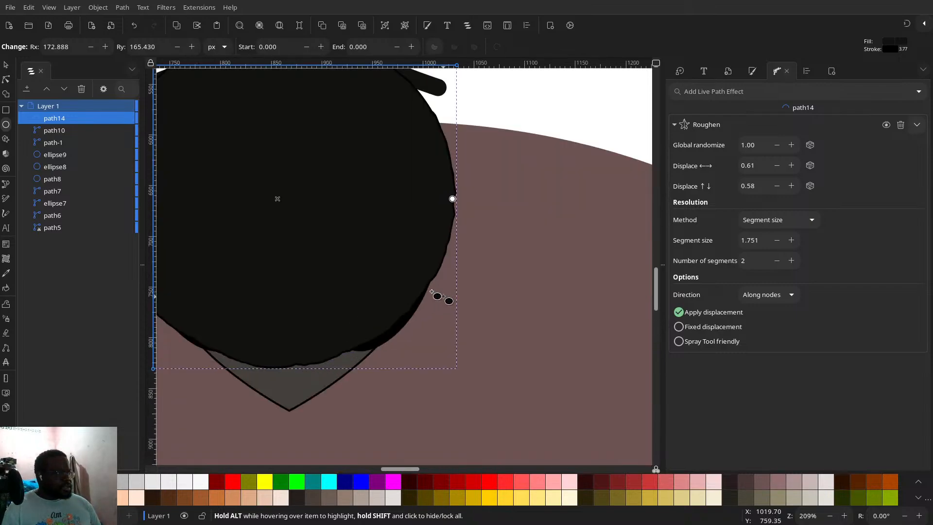
{"action": "left_click_drag", "start_coordinate": [373, 256], "coordinate": [504, 327]}
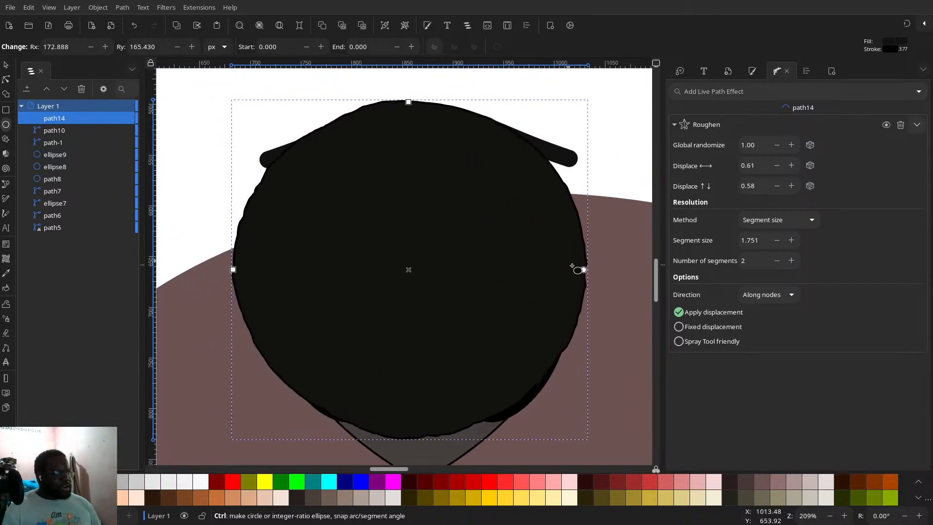
{"action": "scroll", "coordinate": [577, 266], "scroll_direction": "up", "scroll_amount": 1, "text": "ctrl"}
{"action": "scroll", "coordinate": [577, 270], "scroll_direction": "down", "scroll_amount": 1, "text": "ctrl"}
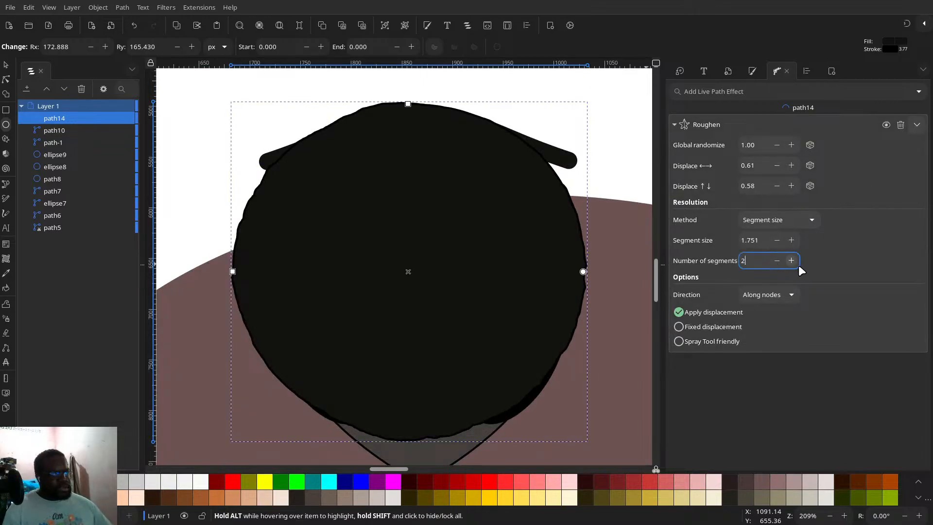
- Experiment with the Roughen effect's segment size and settle it at 1.000
{"action": "left_click", "coordinate": [788, 243]}
{"action": "left_click", "coordinate": [788, 243]}
{"action": "left_click", "coordinate": [788, 243]}
{"action": "left_click", "coordinate": [788, 243]}
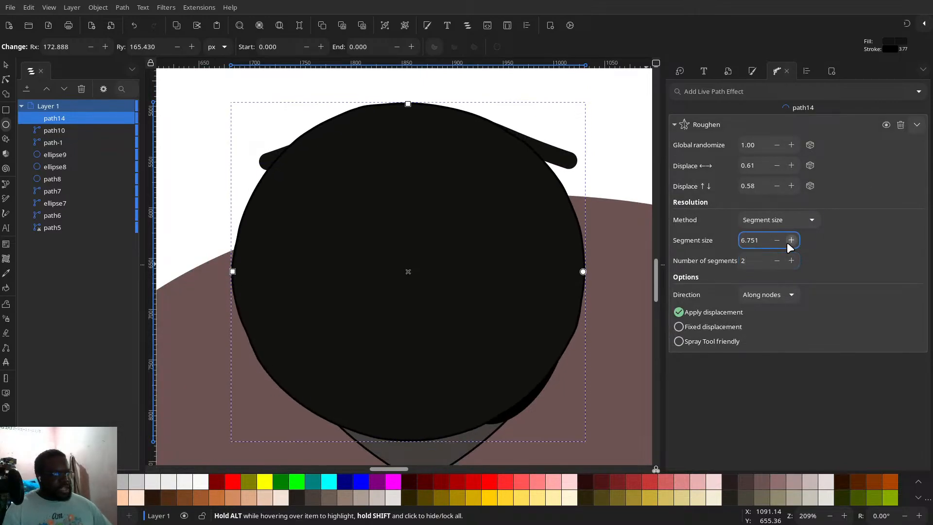
{"action": "left_click", "coordinate": [788, 243]}
{"action": "left_click", "coordinate": [788, 243]}
{"action": "left_click", "coordinate": [788, 243]}
{"action": "left_click", "coordinate": [787, 243]}
{"action": "left_click", "coordinate": [776, 242]}
{"action": "left_click", "coordinate": [777, 242]}
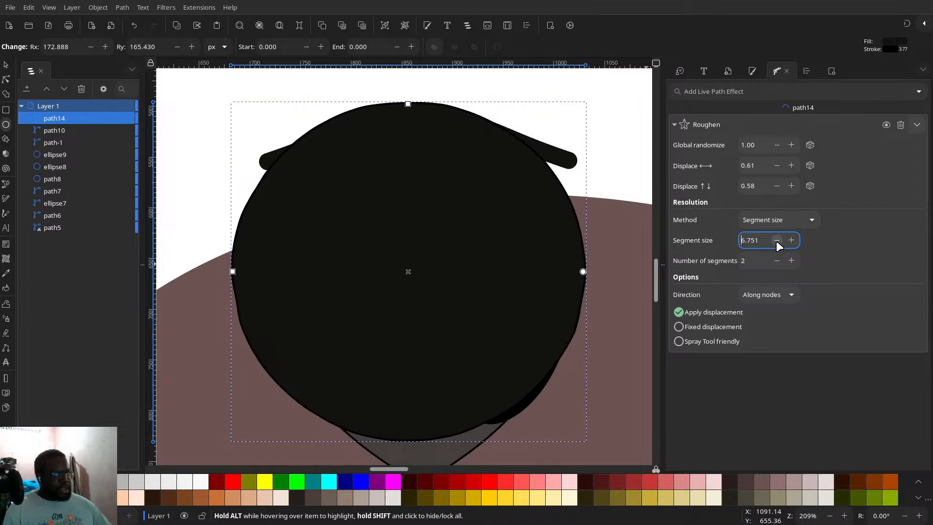
{"action": "left_click", "coordinate": [777, 242]}
{"action": "left_click", "coordinate": [776, 242]}
{"action": "left_click", "coordinate": [777, 242]}
{"action": "left_click", "coordinate": [776, 242]}
{"action": "left_click", "coordinate": [777, 242]}
{"action": "left_click", "coordinate": [778, 243]}
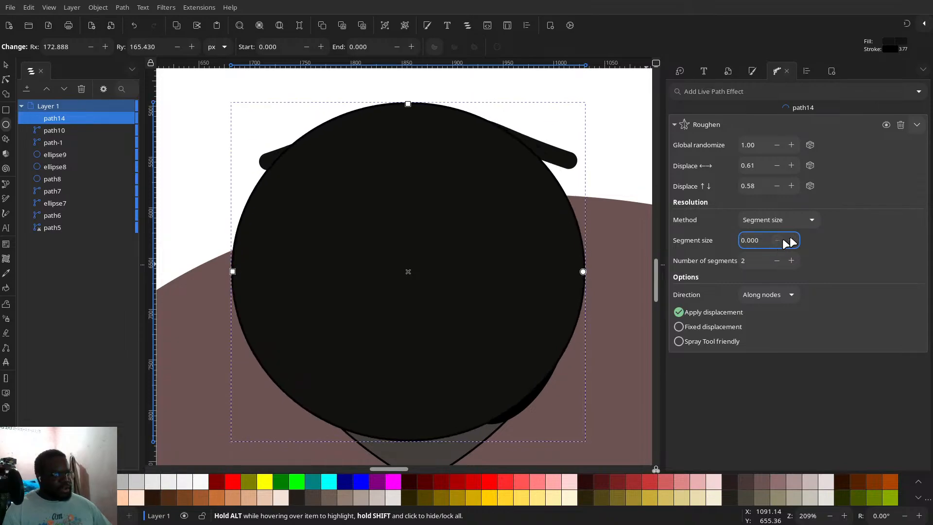
{"action": "left_click", "coordinate": [790, 241]}
{"action": "left_click", "coordinate": [791, 241]}
{"action": "left_click", "coordinate": [788, 242]}
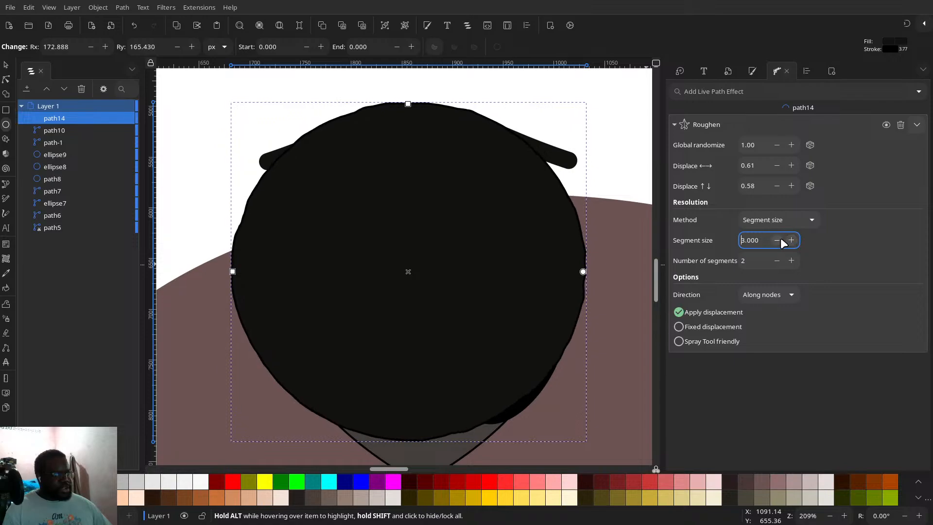
{"action": "left_click", "coordinate": [779, 242]}
{"action": "left_click", "coordinate": [779, 242]}
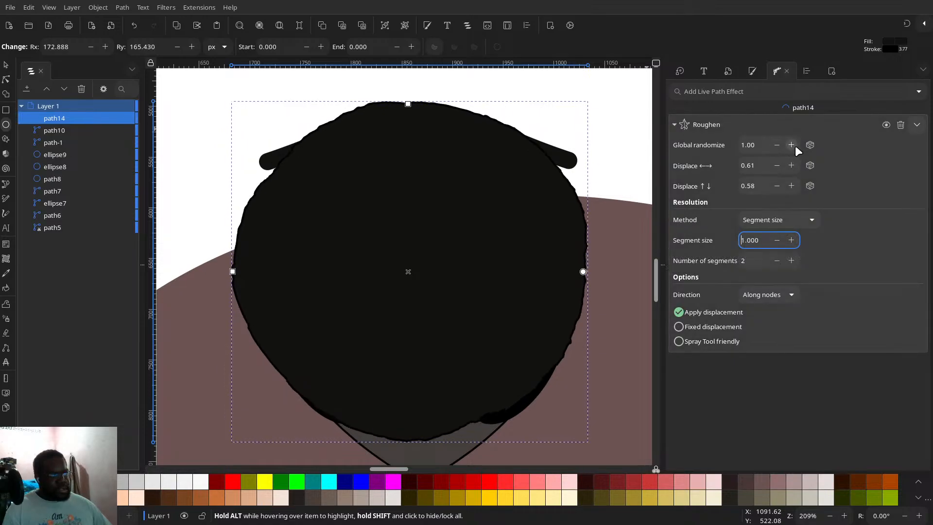
- Raise the Roughen effect's global randomize value to 1.60
{"action": "left_click", "coordinate": [791, 146]}
{"action": "left_click", "coordinate": [792, 146]}
{"action": "left_click", "coordinate": [792, 146]}
{"action": "left_click", "coordinate": [792, 145]}
{"action": "left_click", "coordinate": [792, 145]}
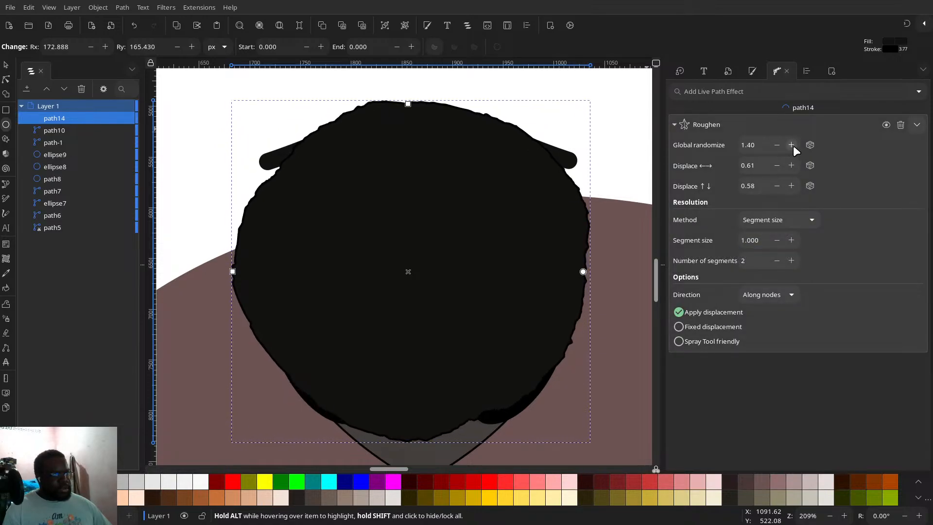
{"action": "left_click", "coordinate": [792, 145]}
- Try a horizontal displacement of 1.21 for the Roughen effect
{"action": "left_click", "coordinate": [792, 166]}
{"action": "left_click", "coordinate": [791, 166]}
{"action": "left_click", "coordinate": [792, 166]}
{"action": "left_click", "coordinate": [792, 166]}
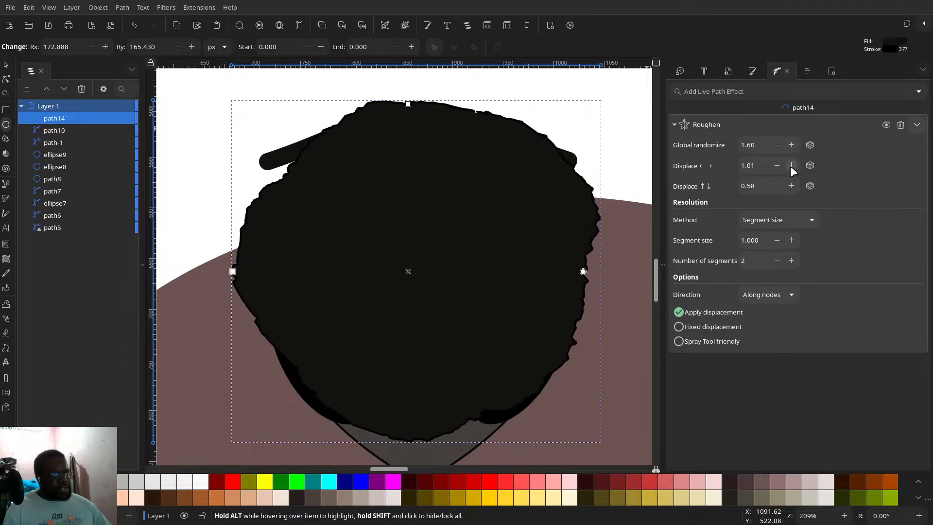
{"action": "left_click", "coordinate": [792, 166]}
{"action": "left_click", "coordinate": [792, 166]}
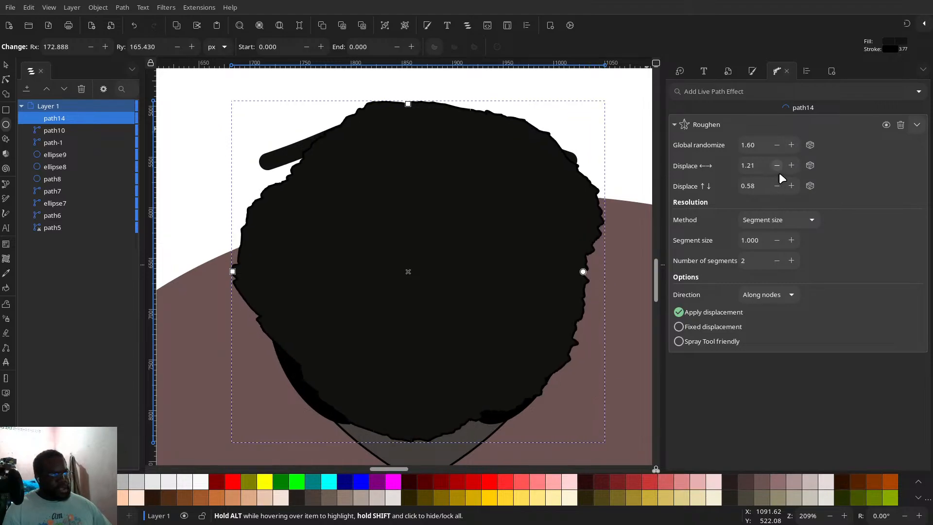
- Set the Roughen effect's vertical displacement to 0.88
{"action": "left_click", "coordinate": [791, 187]}
{"action": "left_click", "coordinate": [791, 187]}
{"action": "left_click", "coordinate": [791, 187]}
{"action": "left_click", "coordinate": [791, 187]}
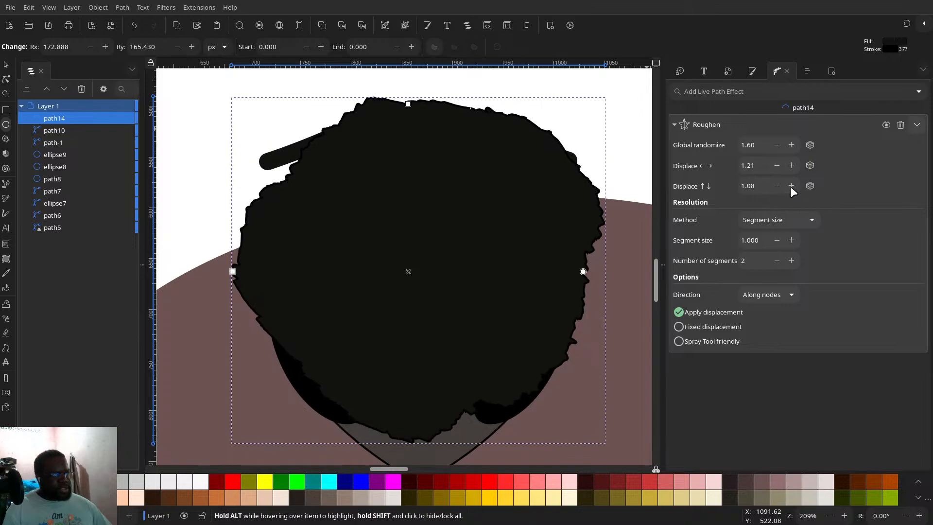
{"action": "left_click", "coordinate": [791, 187]}
{"action": "left_click", "coordinate": [791, 187]}
{"action": "left_click", "coordinate": [791, 187]}
{"action": "left_click", "coordinate": [777, 186]}
{"action": "left_click", "coordinate": [777, 186]}
{"action": "left_click", "coordinate": [778, 186]}
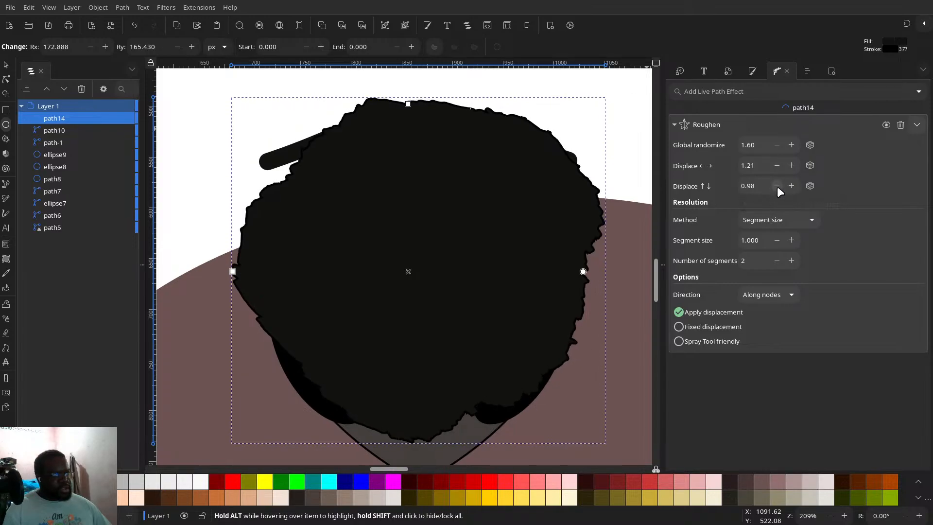
{"action": "left_click", "coordinate": [777, 187]}
- Reduce the Roughen effect's horizontal displacement to 0.61
{"action": "left_click", "coordinate": [778, 166]}
{"action": "left_click", "coordinate": [777, 166]}
{"action": "left_click", "coordinate": [777, 166]}
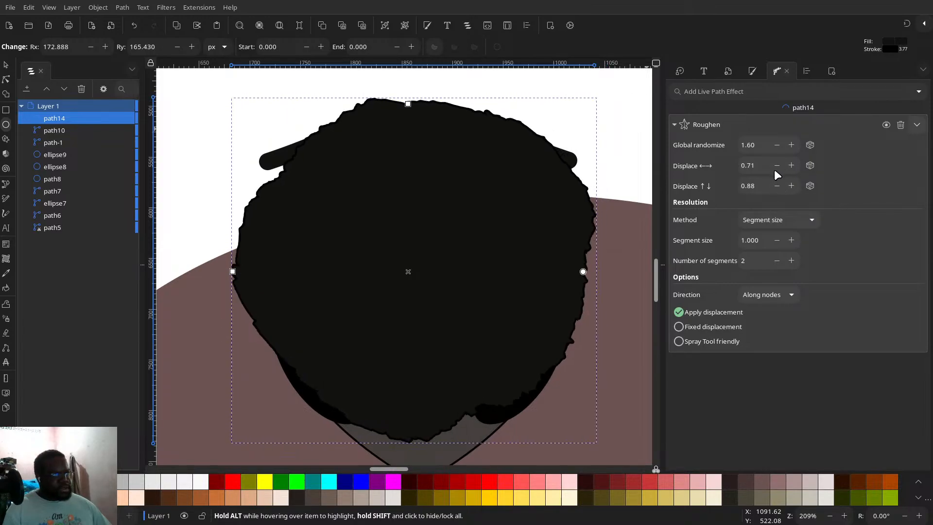
{"action": "left_click", "coordinate": [777, 166]}
- Set the Roughen effect's number of segments to 4 and its segment size to 2.000
{"action": "left_click", "coordinate": [792, 261]}
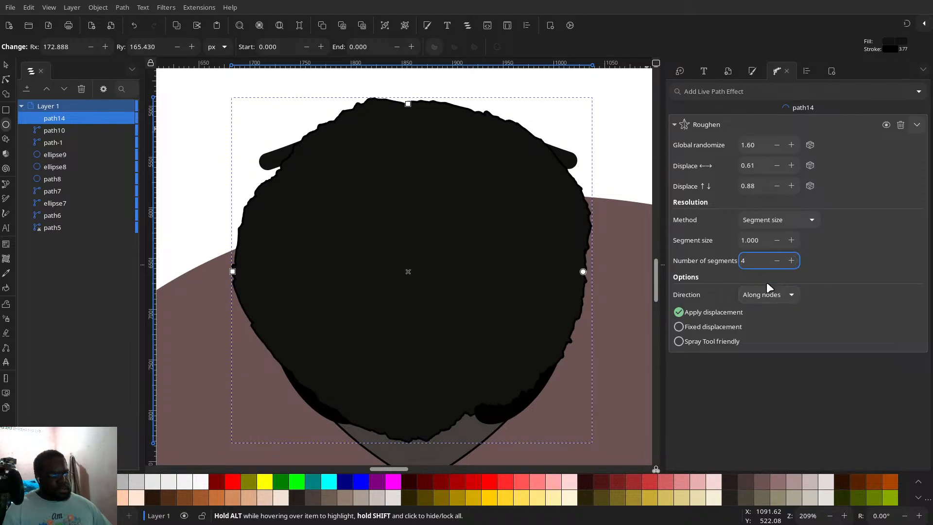
{"action": "left_click", "coordinate": [791, 240]}
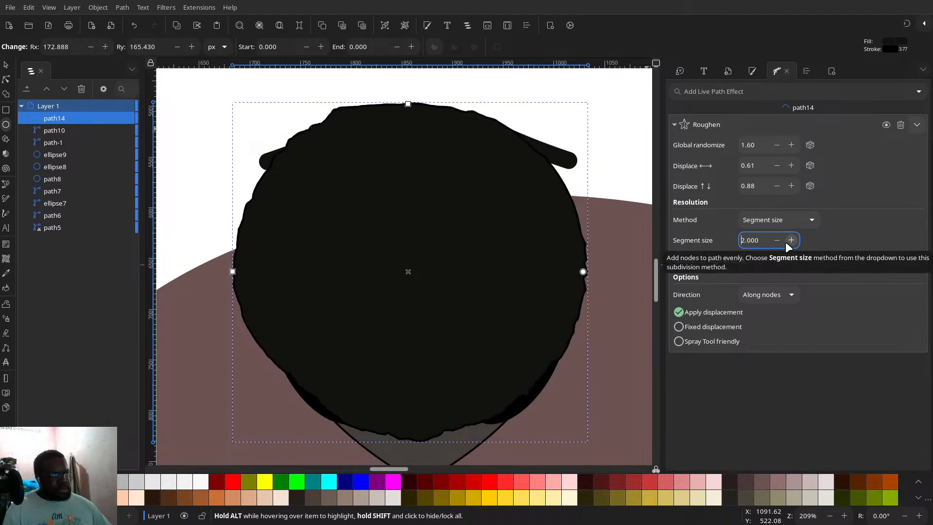
- Raise the Roughen effect's horizontal displacement to 1.61 and its global randomize value to 1.90
{"action": "left_click", "coordinate": [791, 165]}
{"action": "left_click", "coordinate": [791, 166]}
{"action": "left_click", "coordinate": [792, 166]}
{"action": "left_click", "coordinate": [791, 166]}
{"action": "left_click", "coordinate": [791, 165]}
{"action": "left_click", "coordinate": [791, 166]}
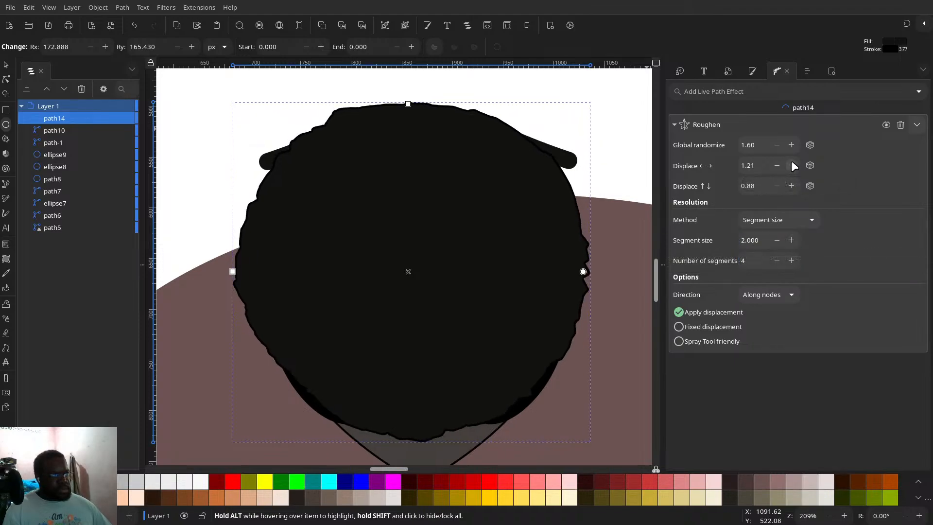
{"action": "left_click", "coordinate": [792, 166]}
{"action": "left_click", "coordinate": [792, 166]}
{"action": "left_click", "coordinate": [791, 166]}
{"action": "left_click", "coordinate": [791, 166]}
{"action": "left_click", "coordinate": [791, 145]}
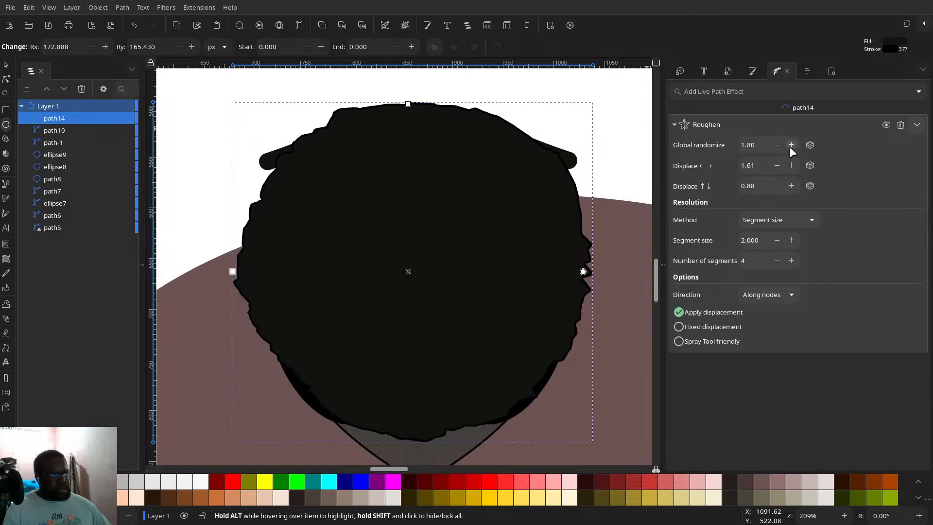
{"action": "left_click", "coordinate": [792, 145]}
{"action": "left_click", "coordinate": [791, 145]}
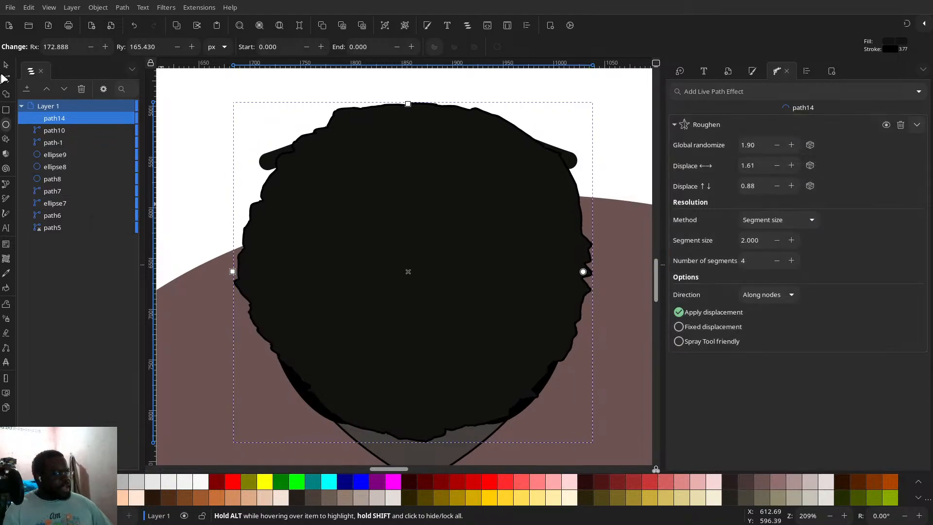
- Reposition the roughened ellipse around the head at about X 690.5, Y 514.8 px and stack it behind the head, directly above the hill
{"action": "key", "text": "s"}
{"action": "scroll", "coordinate": [454, 229], "scroll_direction": "down", "scroll_amount": 3}
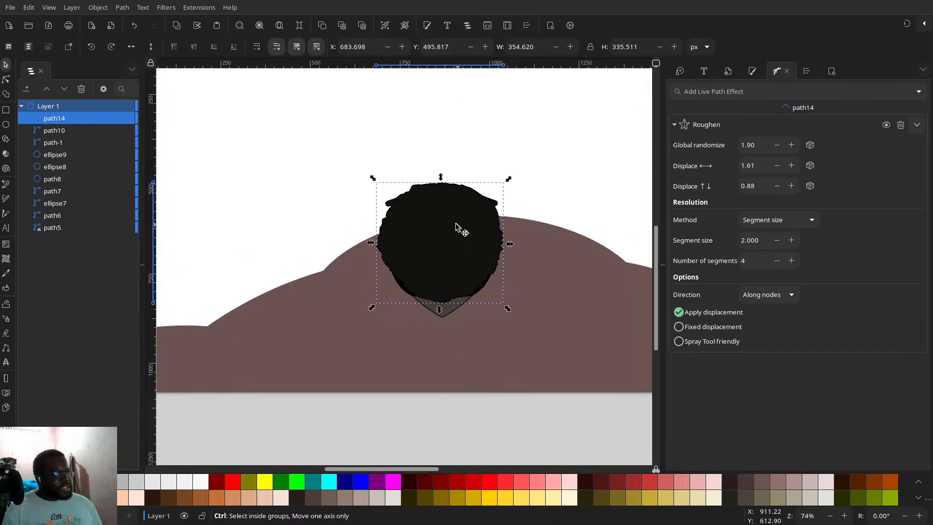
{"action": "left_click_drag", "start_coordinate": [462, 233], "coordinate": [250, 184]}
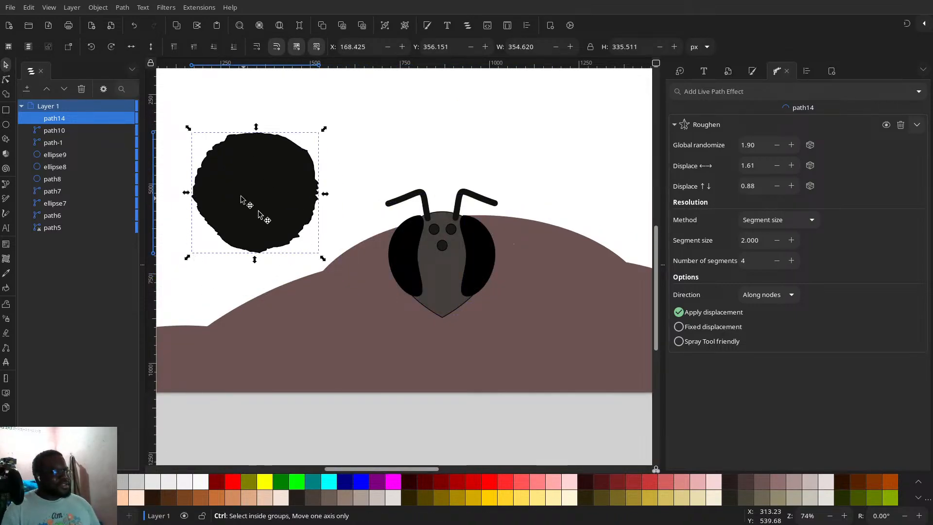
{"action": "left_click_drag", "start_coordinate": [249, 203], "coordinate": [456, 269]}
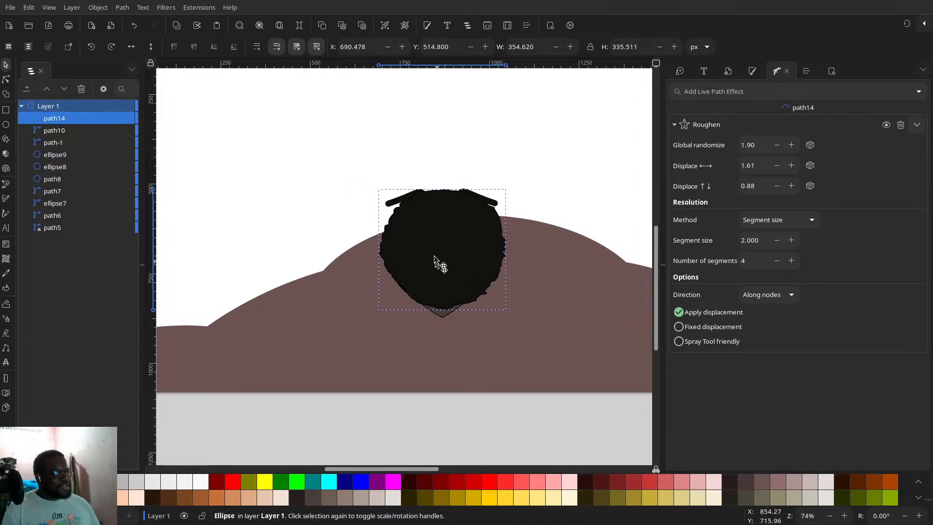
{"action": "left_click", "coordinate": [229, 47]}
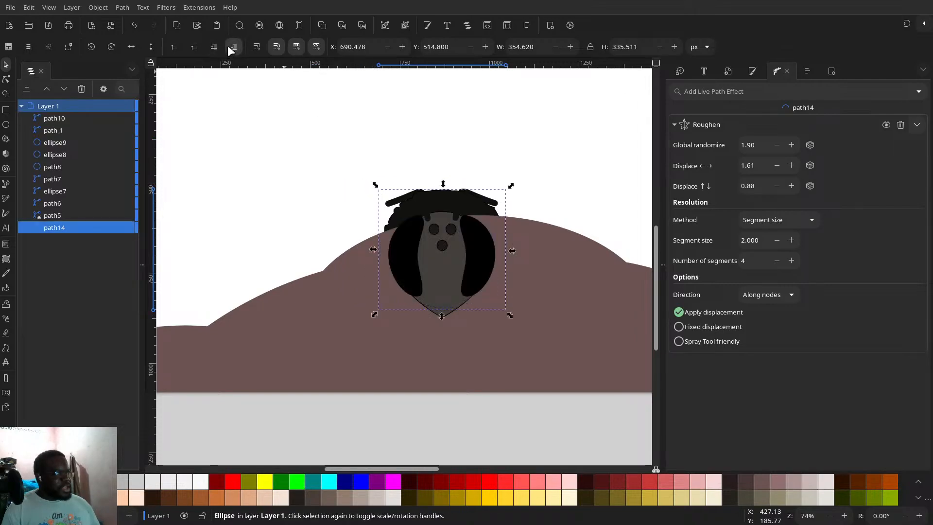
{"action": "left_click", "coordinate": [194, 47]}
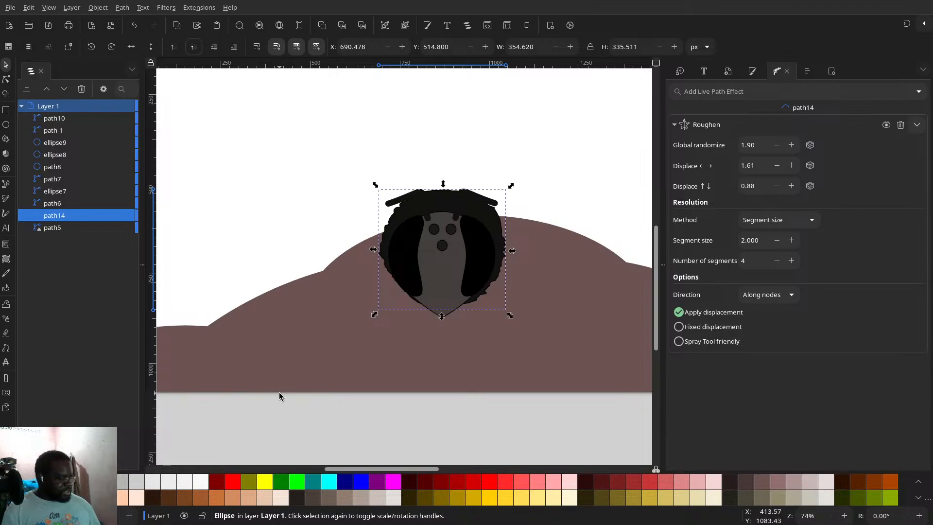
- Switch to the browser, check the bumble bee reference photos for the body's fur colour, and return to Inkscape
{"action": "key", "text": "super+w"}
{"action": "left_click", "coordinate": [446, 429]}
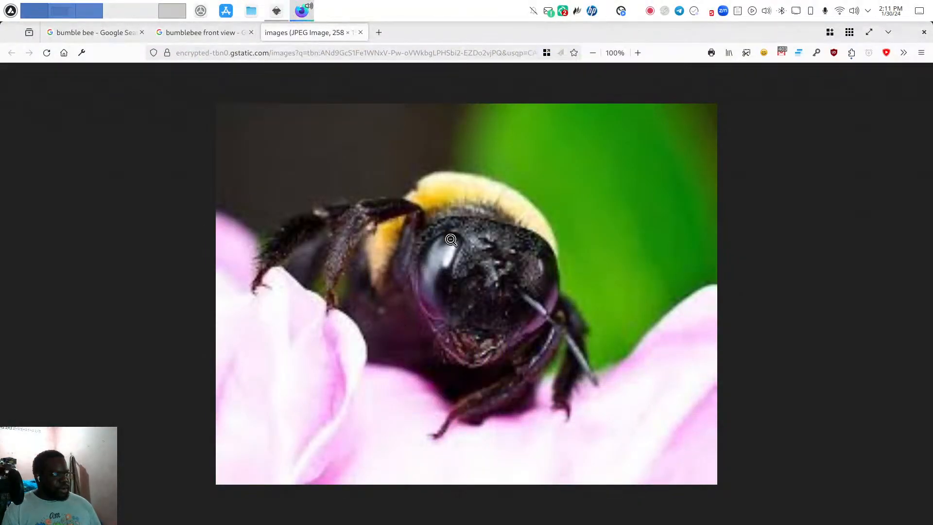
{"action": "left_click", "coordinate": [189, 34]}
{"action": "left_click", "coordinate": [104, 32]}
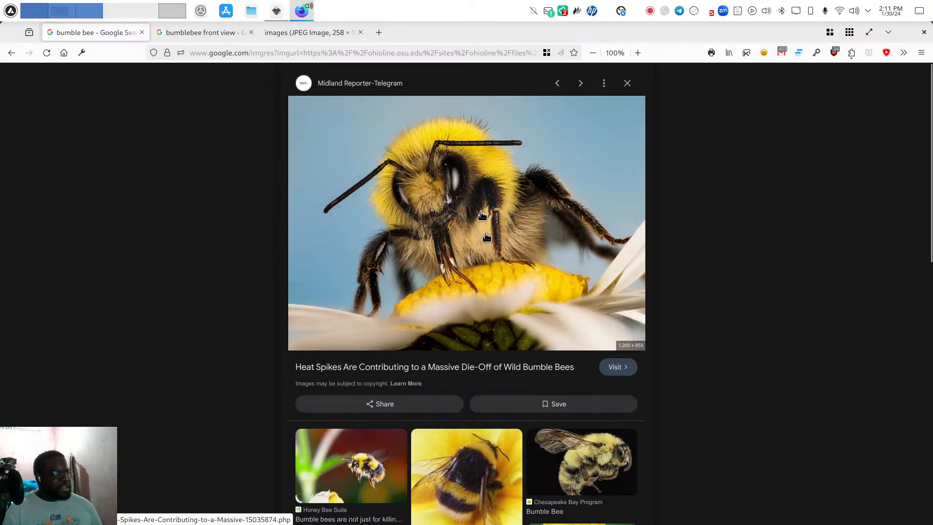
{"action": "left_click", "coordinate": [278, 13]}
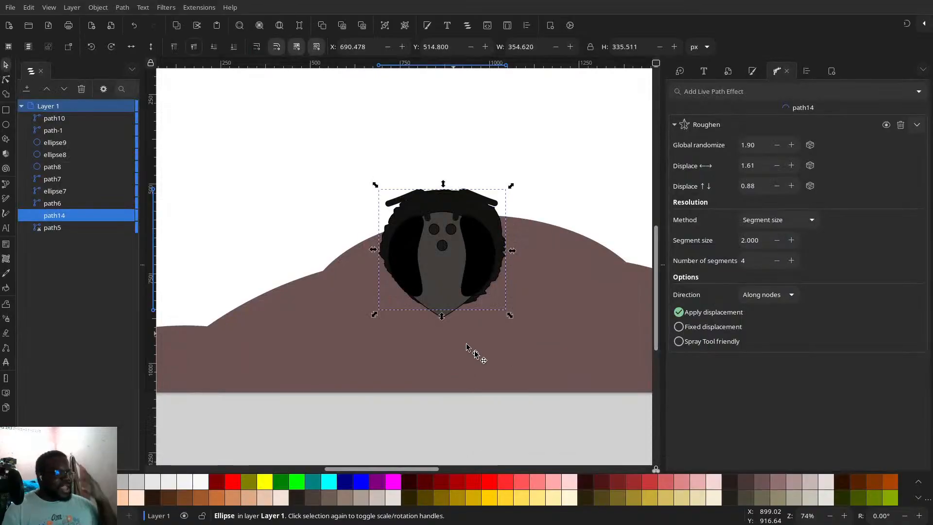
- Fill the roughened ellipse with yellow ffd42a and give it a dark yellow 836900 stroke
{"action": "left_click", "coordinate": [486, 497]}
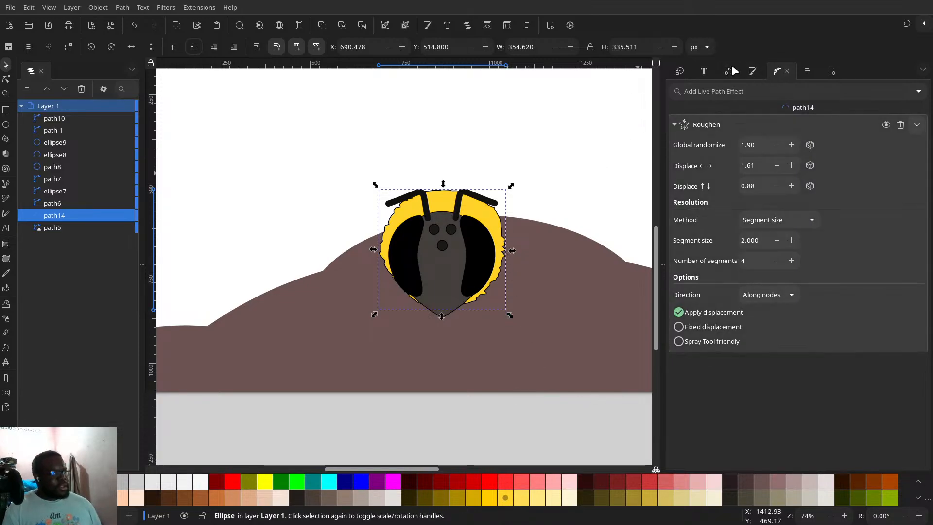
{"action": "left_click", "coordinate": [751, 72]}
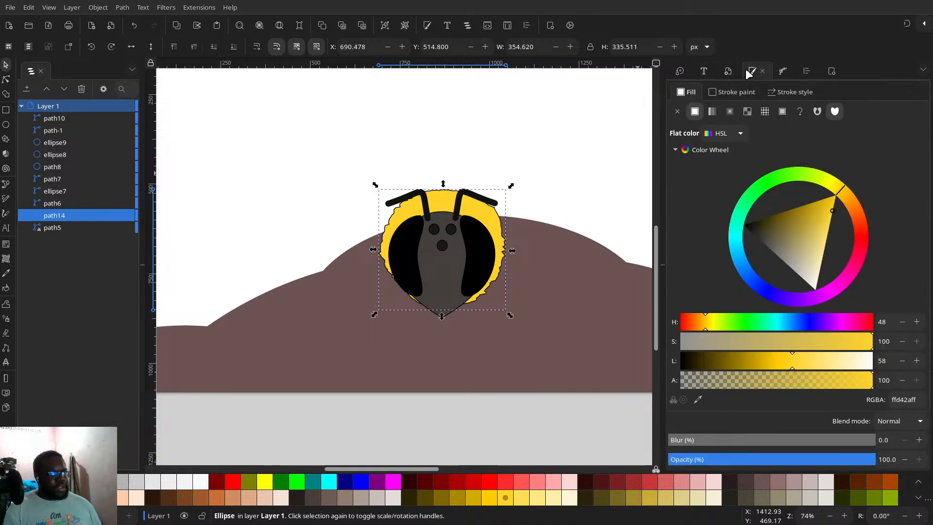
{"action": "left_click", "coordinate": [726, 94]}
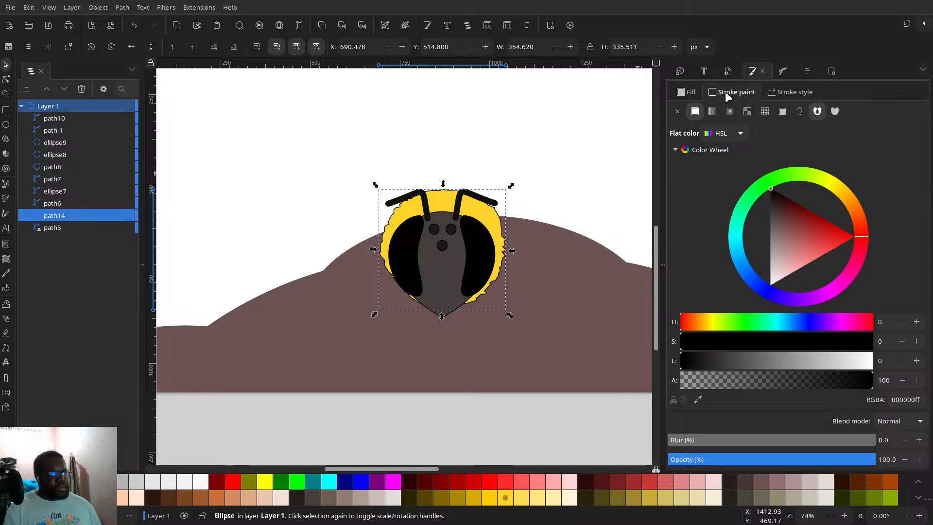
{"action": "left_click", "coordinate": [494, 499], "text": "shift"}
{"action": "left_click_drag", "start_coordinate": [757, 365], "coordinate": [730, 361]}
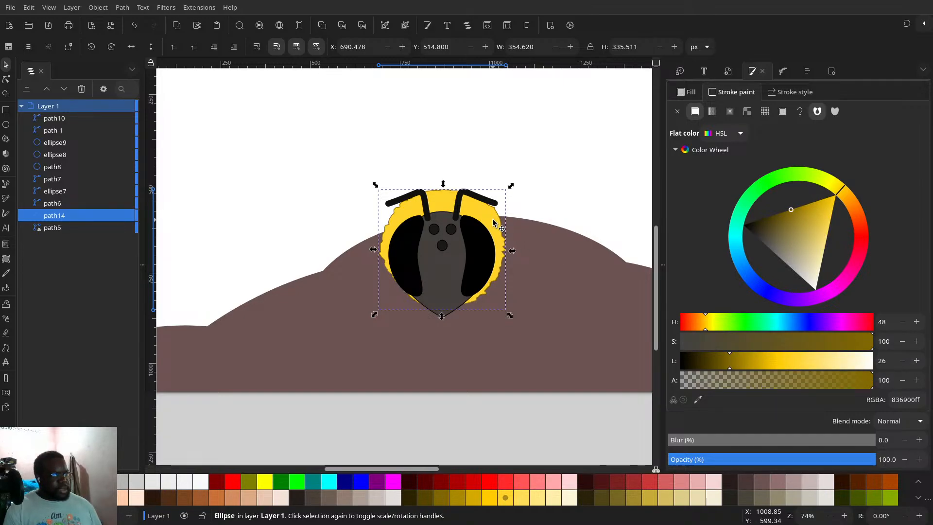
- Duplicate the yellow roughened ellipse and remove the copy's fill, leaving only its dark yellow outline
{"action": "right_click", "coordinate": [444, 228]}
{"action": "left_click", "coordinate": [496, 280]}
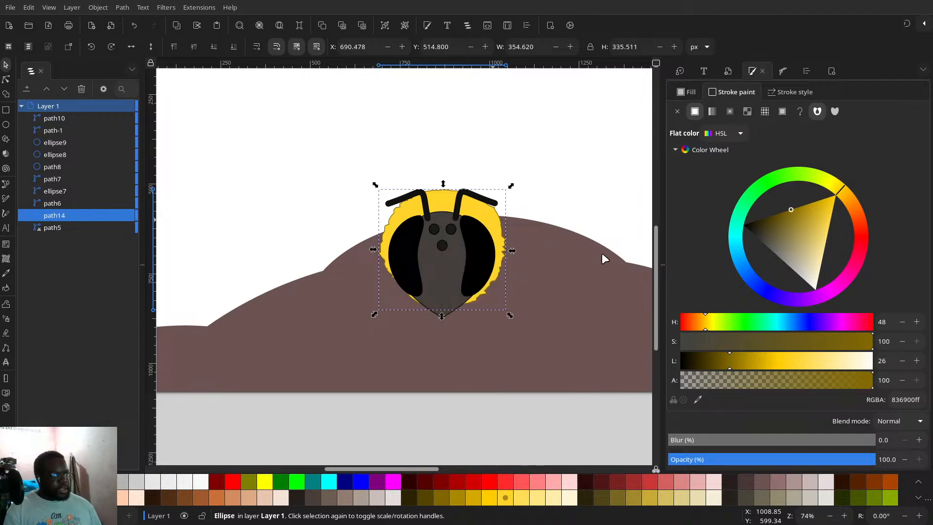
{"action": "left_click", "coordinate": [688, 92]}
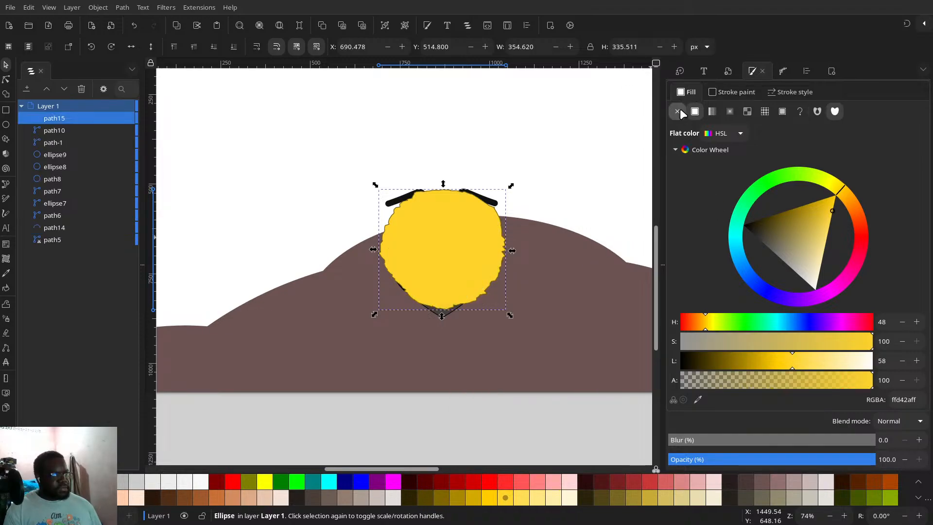
{"action": "left_click", "coordinate": [678, 111]}
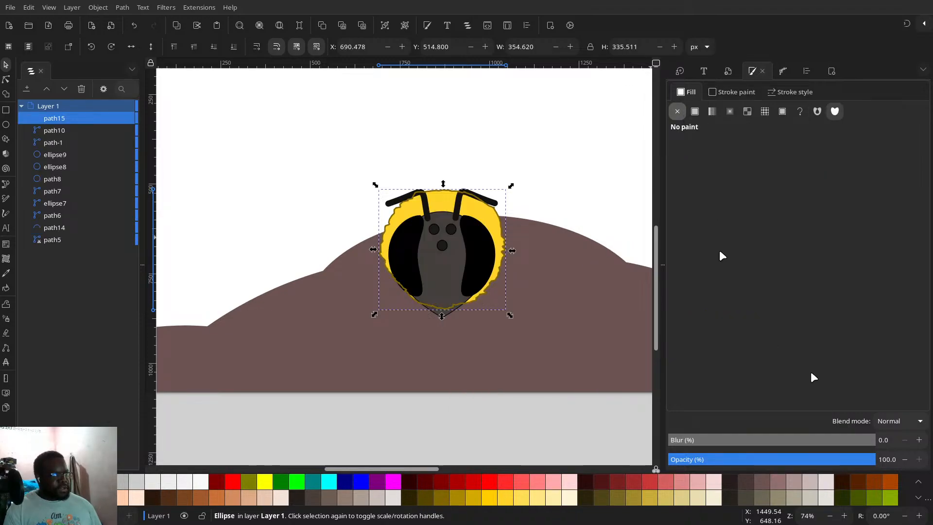
- Set the blur of the outline-only copy to 21.6% to make soft shading around the furry body's edge
{"action": "left_click", "coordinate": [917, 440]}
{"action": "left_click", "coordinate": [917, 440]}
{"action": "left_click", "coordinate": [917, 440]}
{"action": "left_click", "coordinate": [918, 440]}
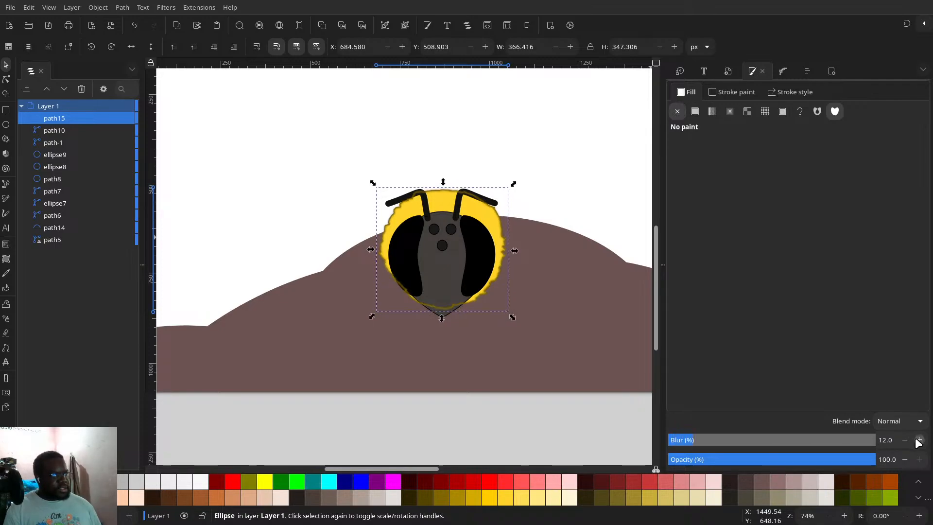
{"action": "left_click", "coordinate": [919, 440]}
{"action": "left_click", "coordinate": [919, 441]}
{"action": "left_click", "coordinate": [919, 440]}
{"action": "left_click", "coordinate": [919, 440]}
{"action": "left_click", "coordinate": [918, 440]}
{"action": "left_click", "coordinate": [919, 441]}
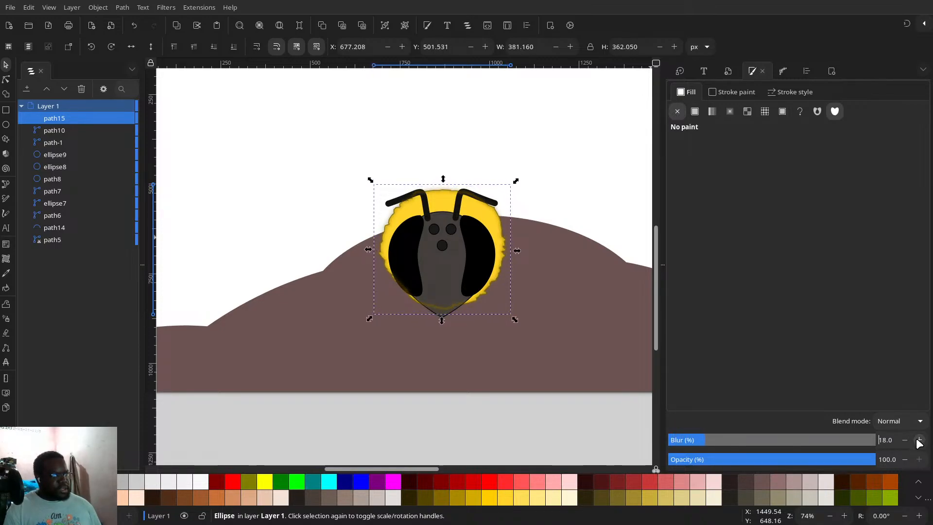
{"action": "left_click", "coordinate": [919, 441]}
{"action": "left_click", "coordinate": [919, 440]}
{"action": "left_click", "coordinate": [919, 440]}
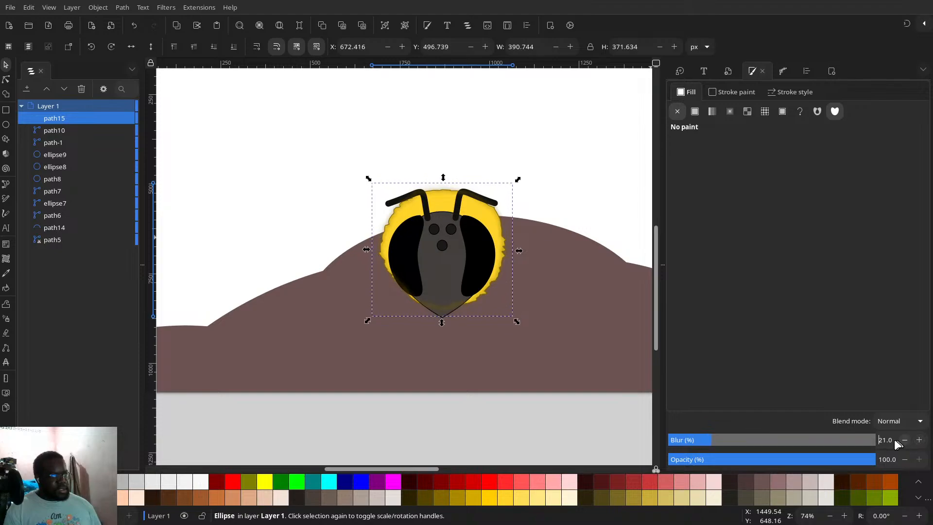
{"action": "type", "text": "6"}
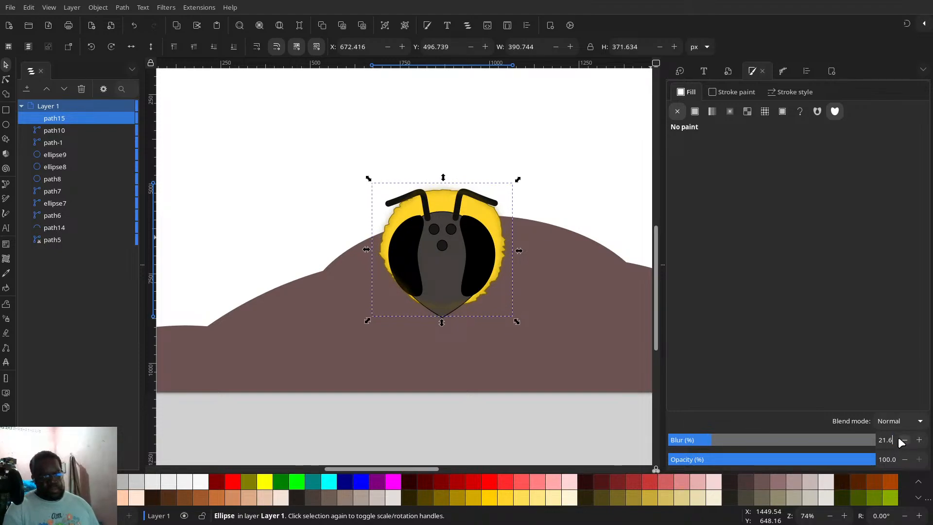
{"action": "key", "text": "Return"}
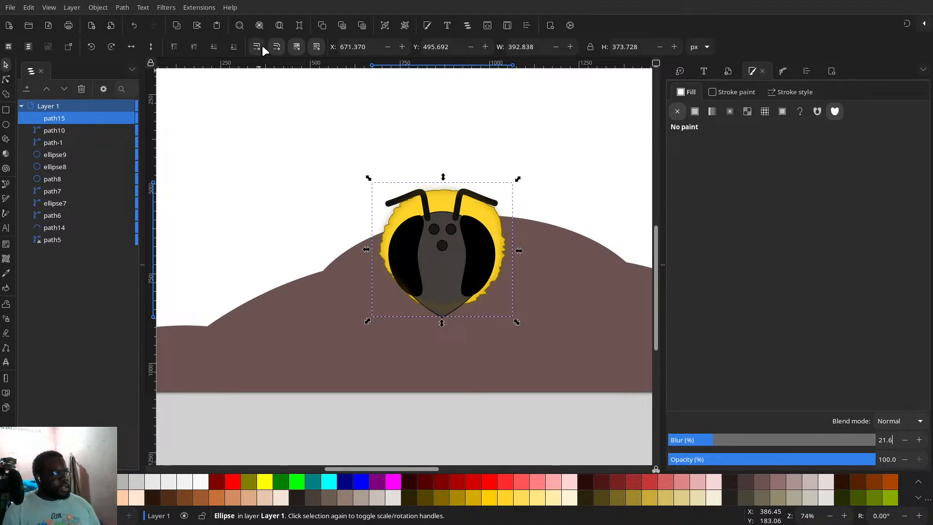
- Lower the blurred outline copy in the stacking order, beneath the topmost path
{"action": "left_click", "coordinate": [215, 43]}
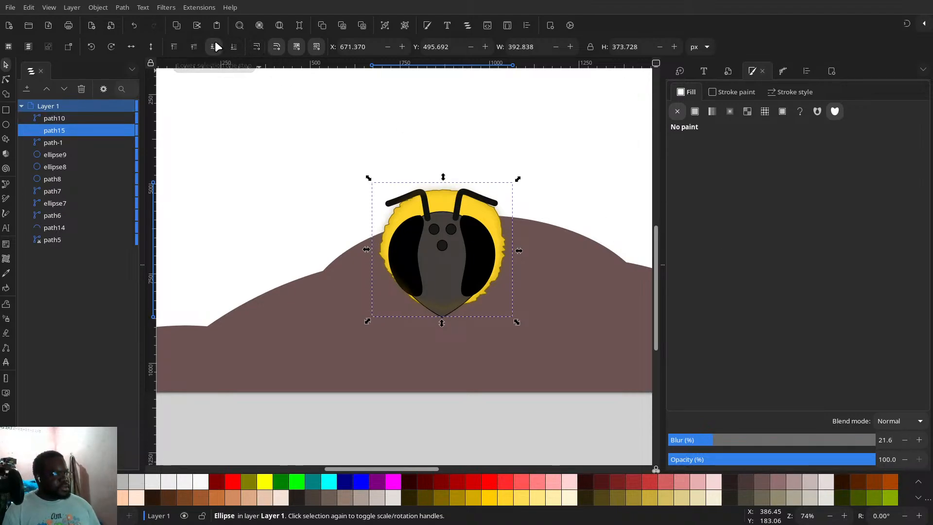
- Lower the blurred shadow outline behind the bee's face parts so it sits directly above the yellow fur shape
{"action": "left_click", "coordinate": [214, 43]}
{"action": "left_click", "coordinate": [215, 43]}
{"action": "left_click", "coordinate": [215, 43]}
{"action": "left_click", "coordinate": [216, 42]}
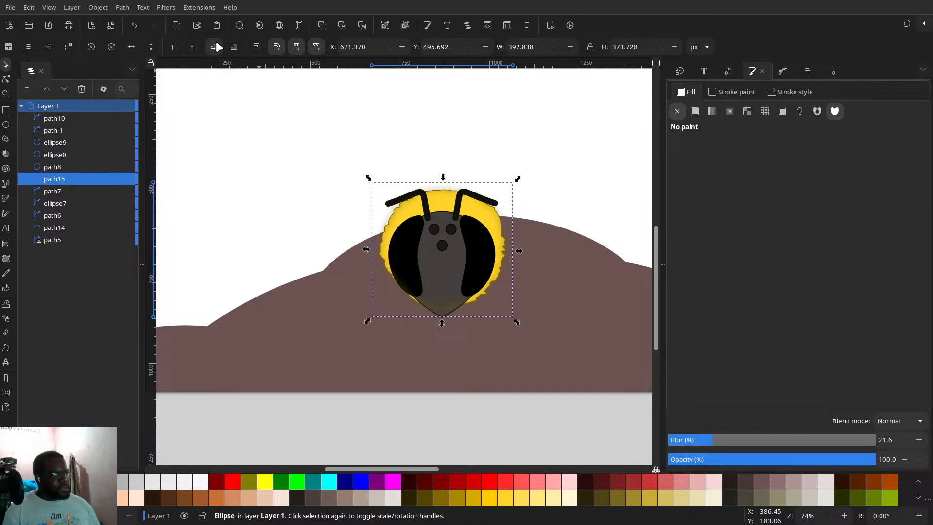
{"action": "left_click", "coordinate": [217, 43]}
{"action": "left_click", "coordinate": [216, 43]}
{"action": "left_click", "coordinate": [217, 43]}
{"action": "left_click", "coordinate": [217, 43]}
{"action": "left_click", "coordinate": [217, 43]}
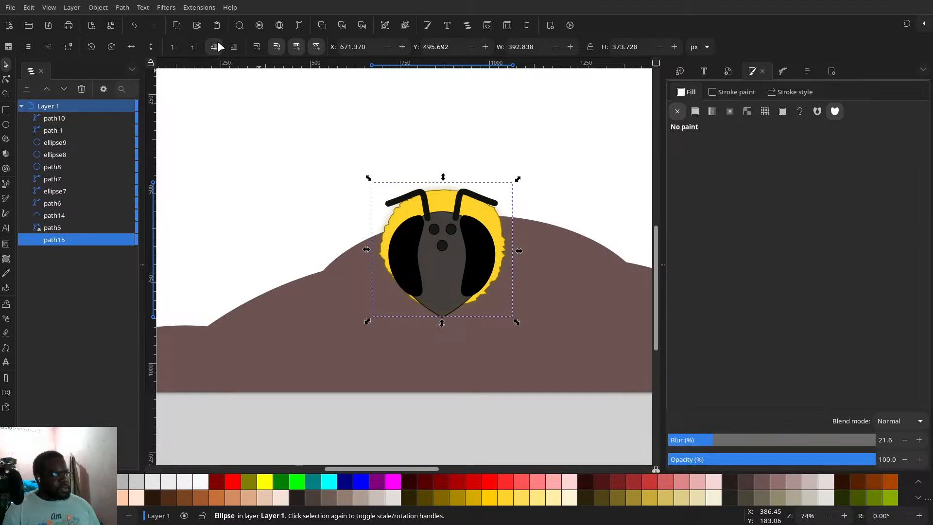
{"action": "left_click", "coordinate": [185, 43]}
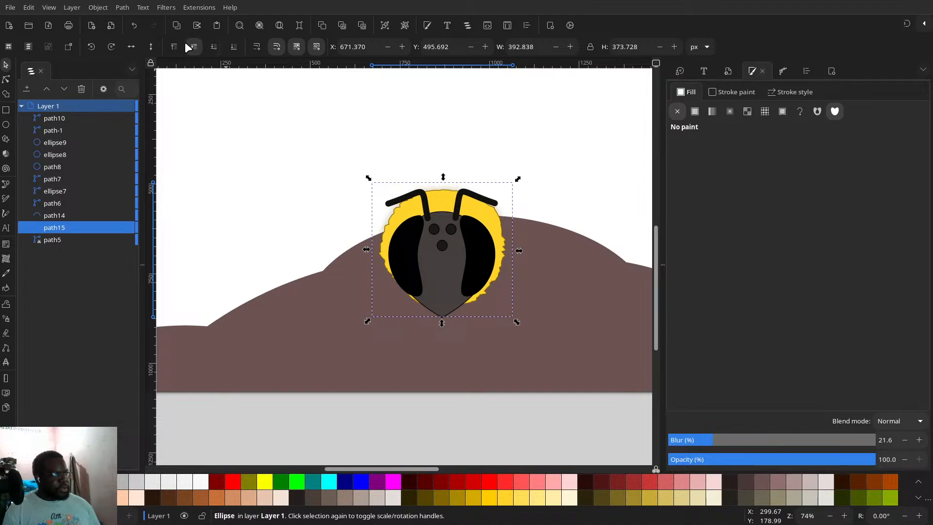
{"action": "left_click", "coordinate": [193, 44]}
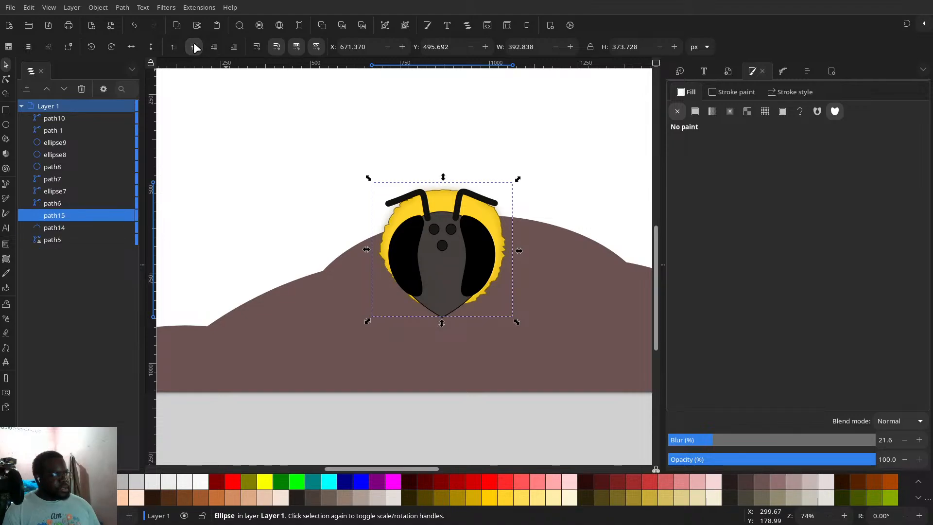
- Select the yellow fur shape behind the bee's face and duplicate it
{"action": "scroll", "coordinate": [510, 309], "scroll_direction": "up", "scroll_amount": 2, "text": "ctrl"}
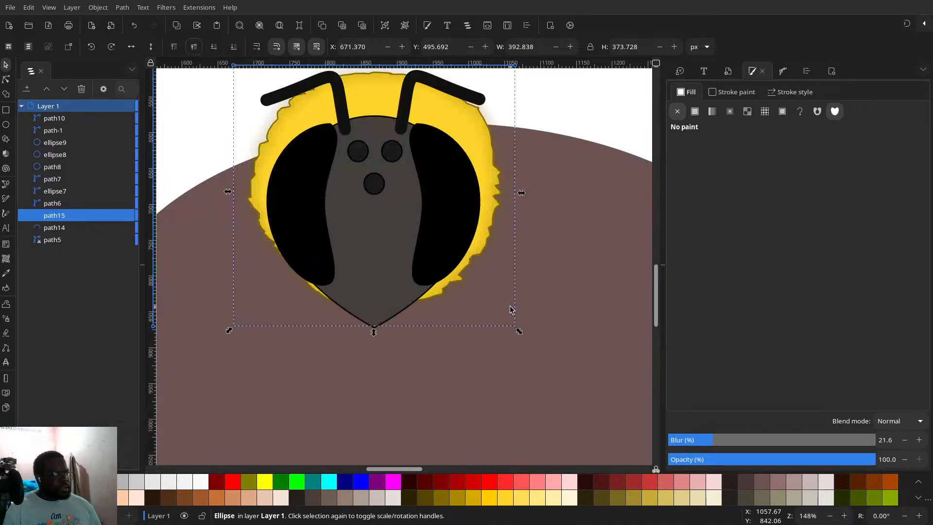
{"action": "left_click_drag", "start_coordinate": [476, 217], "coordinate": [514, 287]}
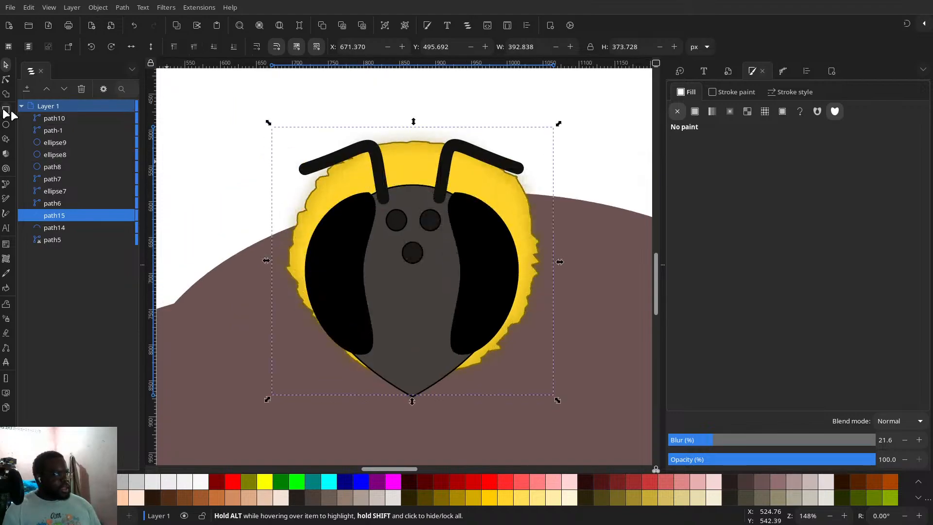
{"action": "left_click", "coordinate": [408, 162]}
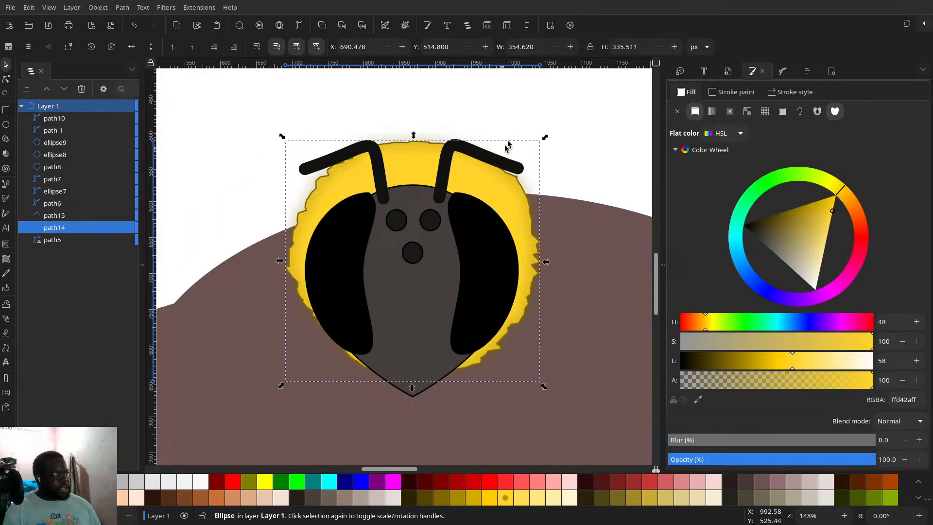
{"action": "left_click_drag", "start_coordinate": [546, 140], "coordinate": [537, 152]}
{"action": "key", "text": "ctrl+z"}
{"action": "key", "text": "ctrl+d"}
{"action": "left_click_drag", "start_coordinate": [545, 141], "coordinate": [529, 151]}
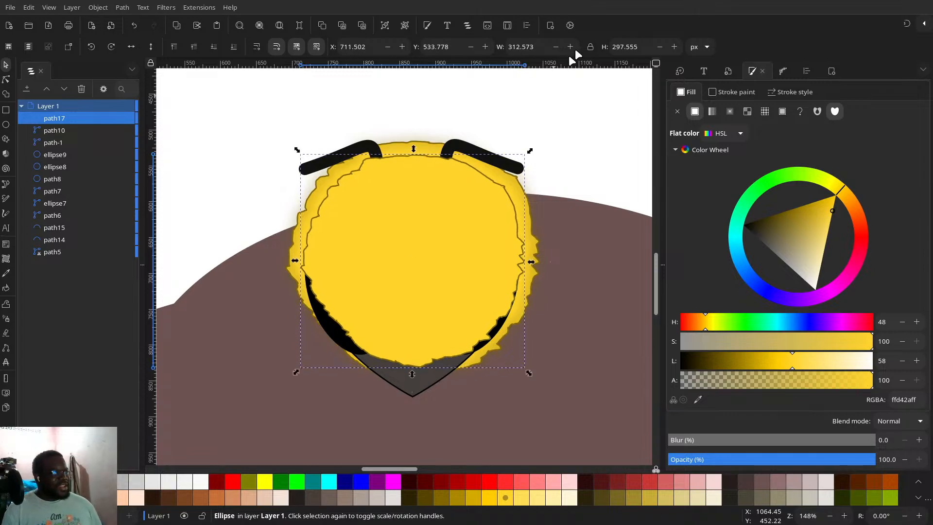
{"action": "left_click", "coordinate": [591, 47]}
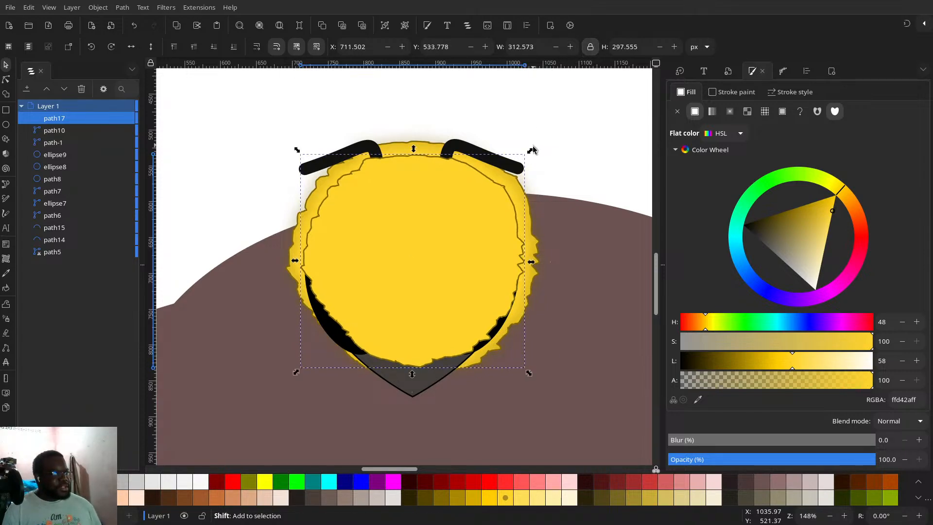
{"action": "mouse_move", "coordinate": [534, 151]}
{"action": "left_mouse_down"}
{"action": "mouse_move", "coordinate": [542, 165]}
{"action": "mouse_move", "coordinate": [538, 139]}
{"action": "mouse_move", "coordinate": [532, 175]}
{"action": "mouse_move", "coordinate": [530, 148]}
{"action": "left_mouse_up"}
{"action": "key", "text": "ctrl+z"}
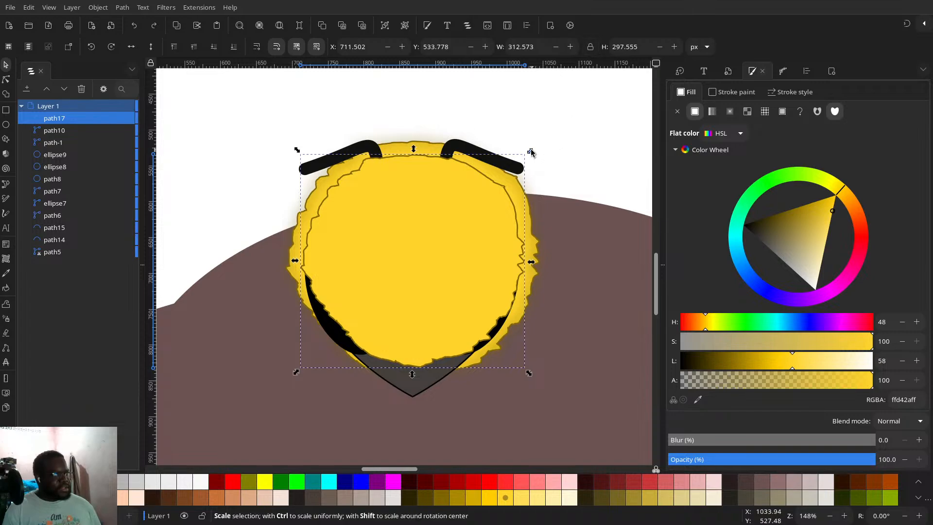
{"action": "mouse_move", "coordinate": [531, 150]}
{"action": "left_mouse_down"}
{"action": "mouse_move", "coordinate": [526, 159]}
{"action": "mouse_move", "coordinate": [538, 125]}
{"action": "mouse_move", "coordinate": [530, 151]}
{"action": "left_mouse_up"}
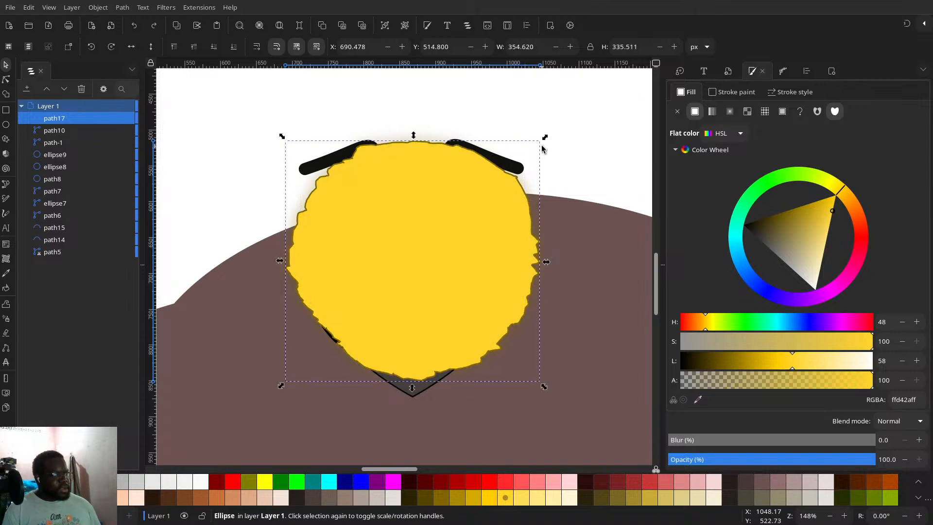
- Scale the duplicated fur shape down to about 304 by 288 px and center it over the bee's head
{"action": "left_click_drag", "start_coordinate": [544, 138], "coordinate": [508, 171]}
{"action": "left_click_drag", "start_coordinate": [389, 256], "coordinate": [399, 238]}
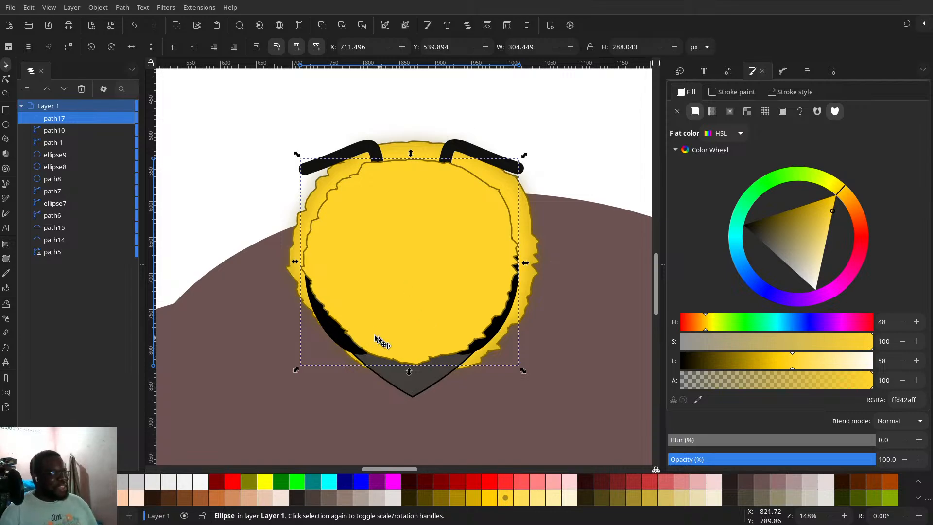
- Darken the smaller fur copy's yellow fill by setting its lightness to 48
{"action": "scroll", "coordinate": [421, 318], "scroll_direction": "down", "scroll_amount": 2}
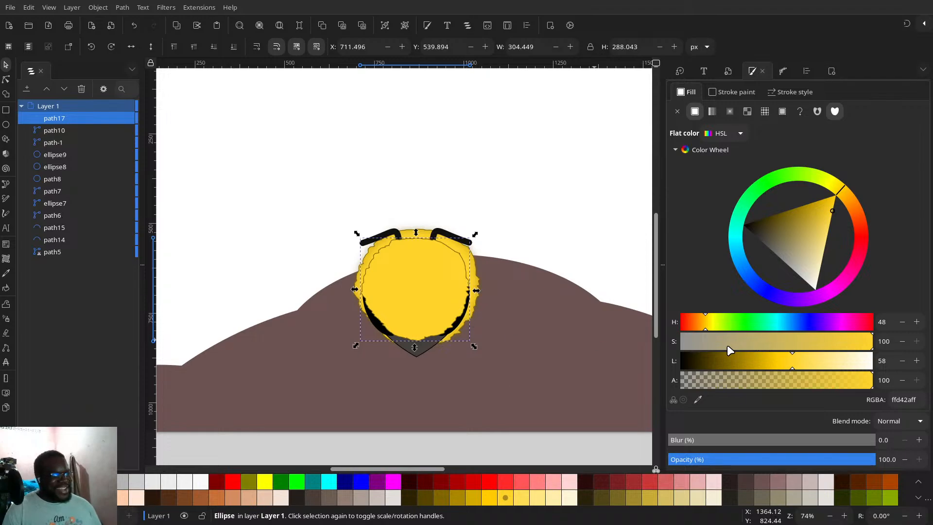
{"action": "left_click", "coordinate": [774, 362]}
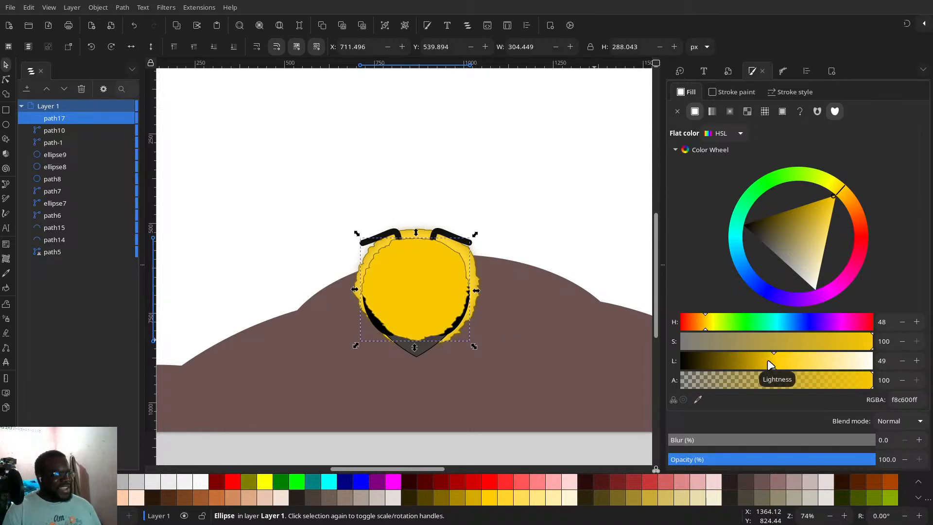
{"action": "mouse_move", "coordinate": [769, 363]}
{"action": "left_mouse_down"}
{"action": "mouse_move", "coordinate": [773, 369]}
{"action": "mouse_move", "coordinate": [758, 366]}
{"action": "left_mouse_up"}
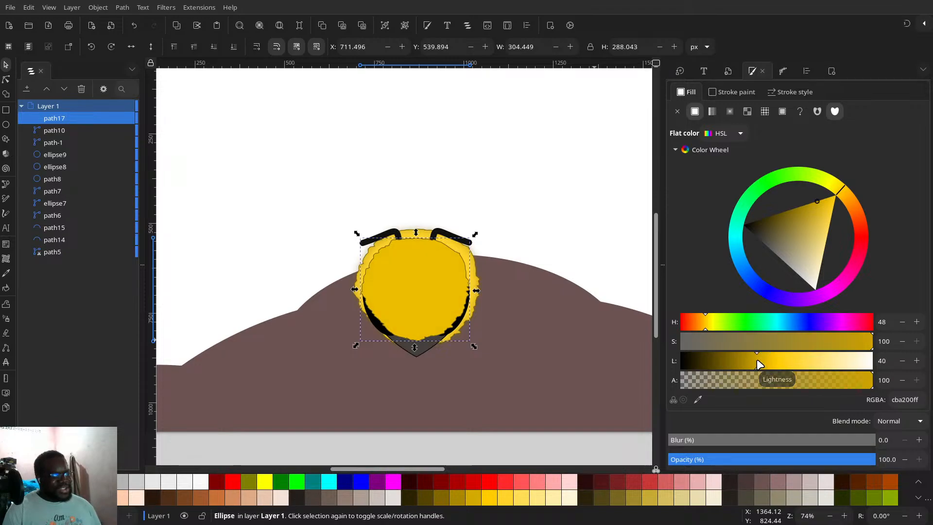
{"action": "left_click", "coordinate": [917, 361]}
{"action": "left_click", "coordinate": [917, 360]}
{"action": "left_click", "coordinate": [916, 361]}
{"action": "left_click", "coordinate": [917, 361]}
{"action": "left_click", "coordinate": [916, 361]}
{"action": "left_click", "coordinate": [917, 361]}
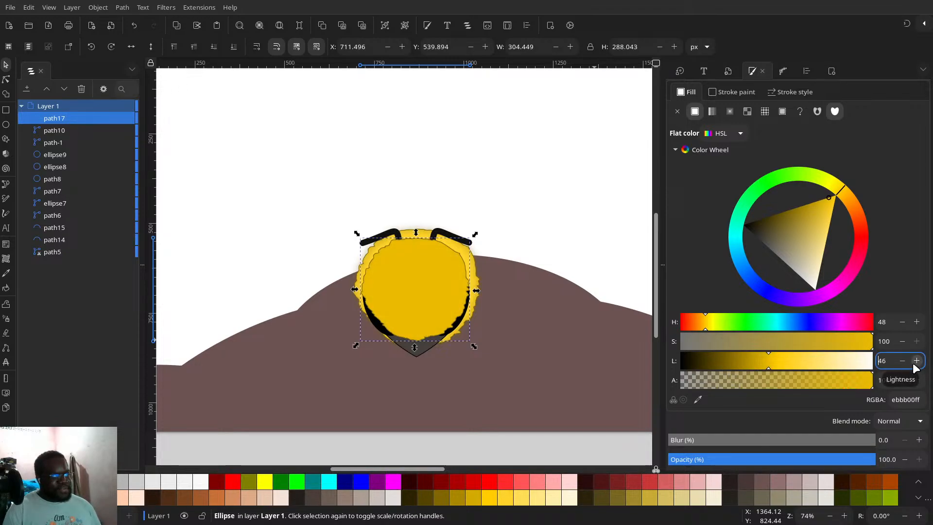
{"action": "left_click", "coordinate": [915, 362]}
{"action": "left_click", "coordinate": [916, 362]}
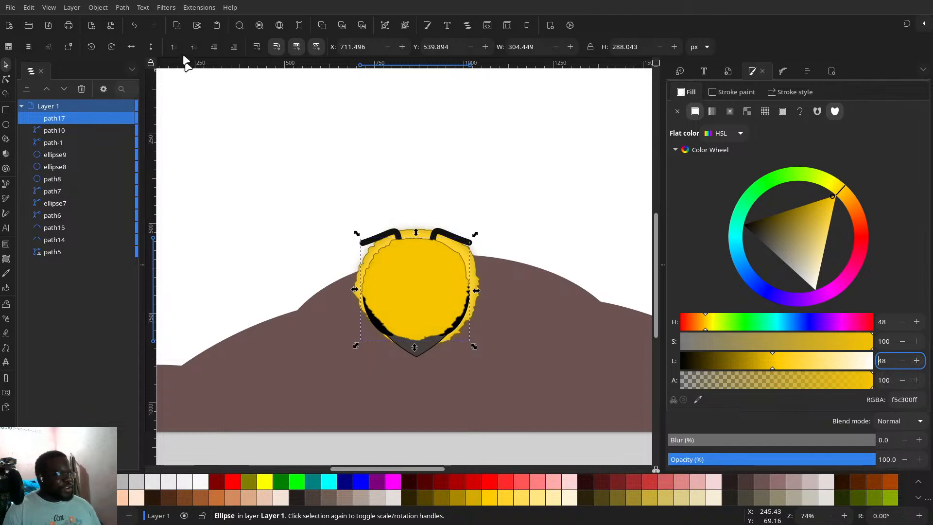
- Lower the darker fur copy behind the face and the shadow outline, directly above the original fur shape
{"action": "left_click", "coordinate": [214, 42]}
{"action": "left_click", "coordinate": [214, 43]}
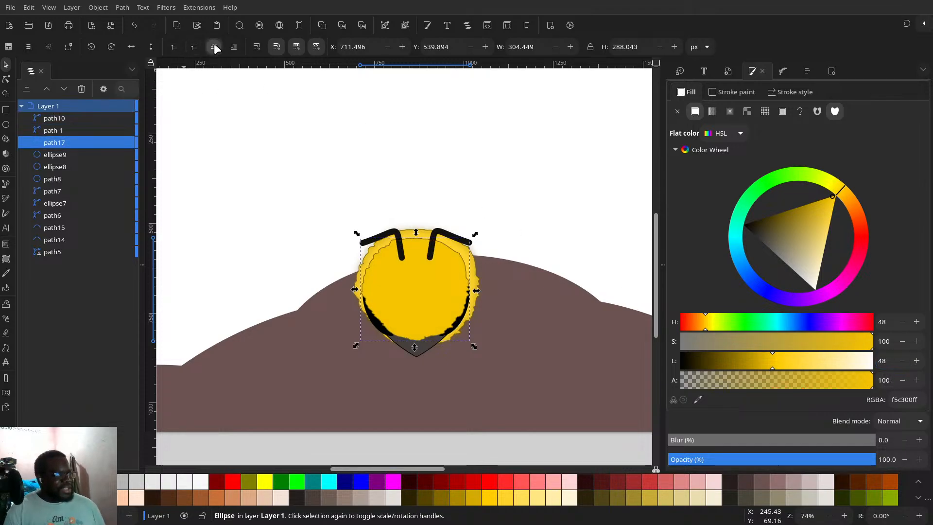
{"action": "left_click", "coordinate": [214, 42]}
{"action": "left_click", "coordinate": [214, 42]}
{"action": "left_click", "coordinate": [214, 43]}
{"action": "left_click", "coordinate": [214, 43]}
{"action": "left_click", "coordinate": [214, 43]}
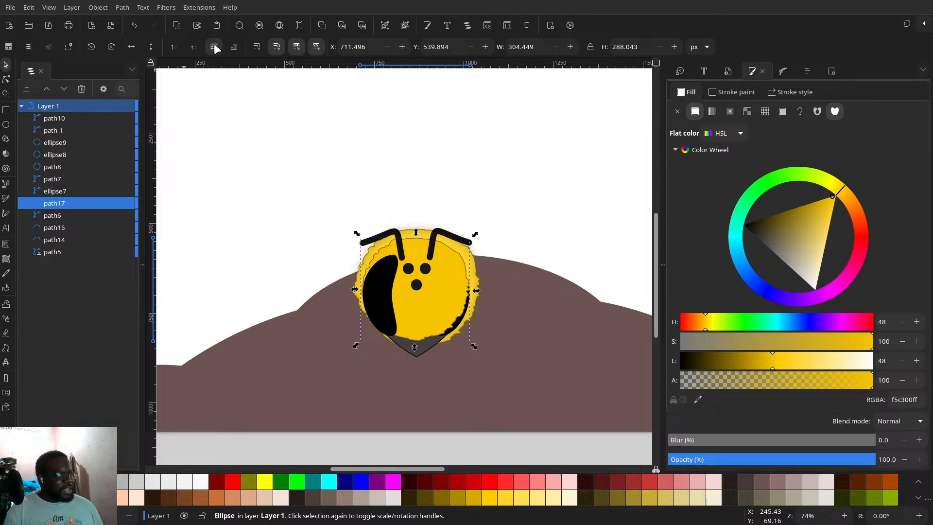
{"action": "left_click", "coordinate": [214, 43]}
{"action": "left_click", "coordinate": [214, 43]}
{"action": "left_click", "coordinate": [214, 43]}
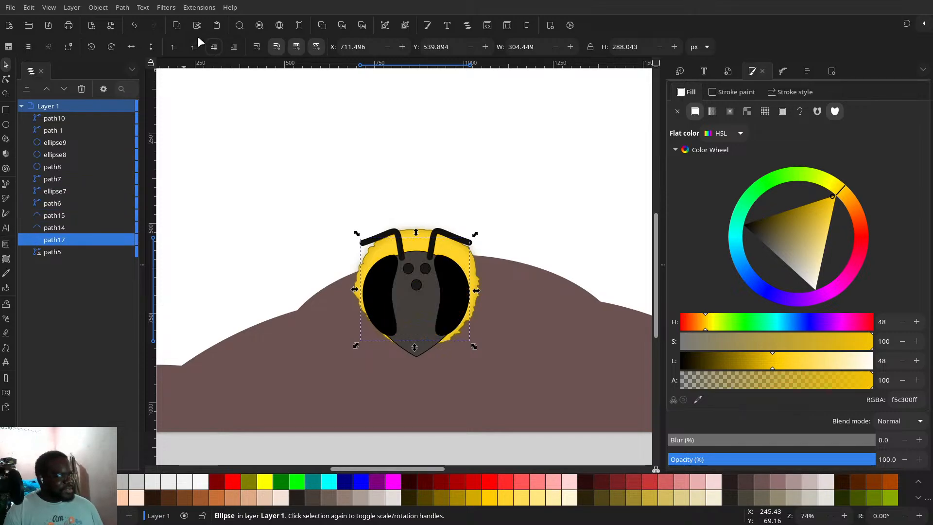
{"action": "left_click", "coordinate": [194, 44]}
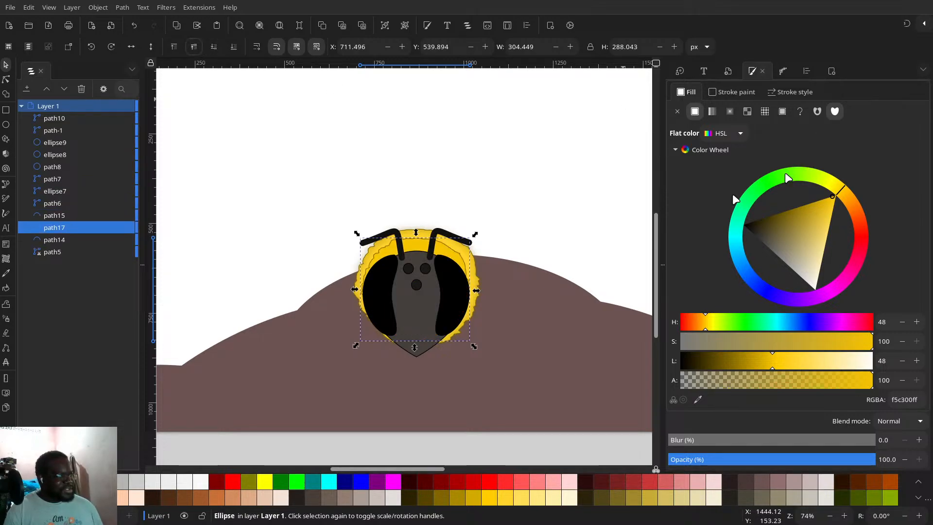
- Set the darker fur copy's blur to 13.6% and its fill alpha to 80
{"action": "left_click_drag", "start_coordinate": [714, 442], "coordinate": [702, 444]}
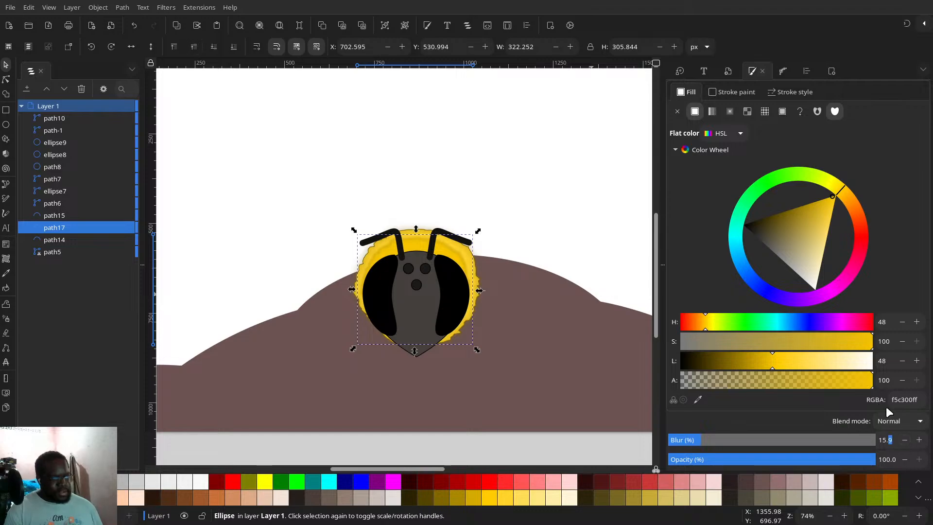
{"action": "key", "text": "Down"}
{"action": "key", "text": "Down"}
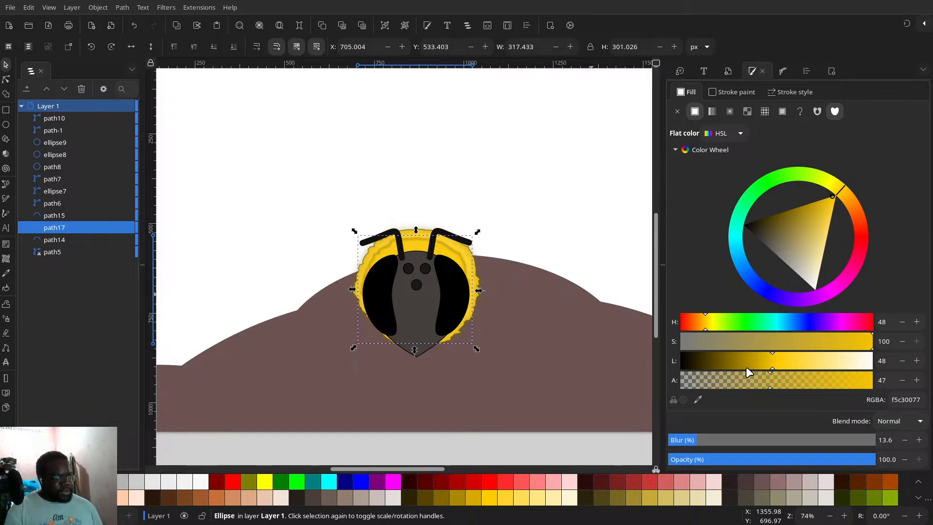
{"action": "left_click_drag", "start_coordinate": [820, 384], "coordinate": [833, 383]}
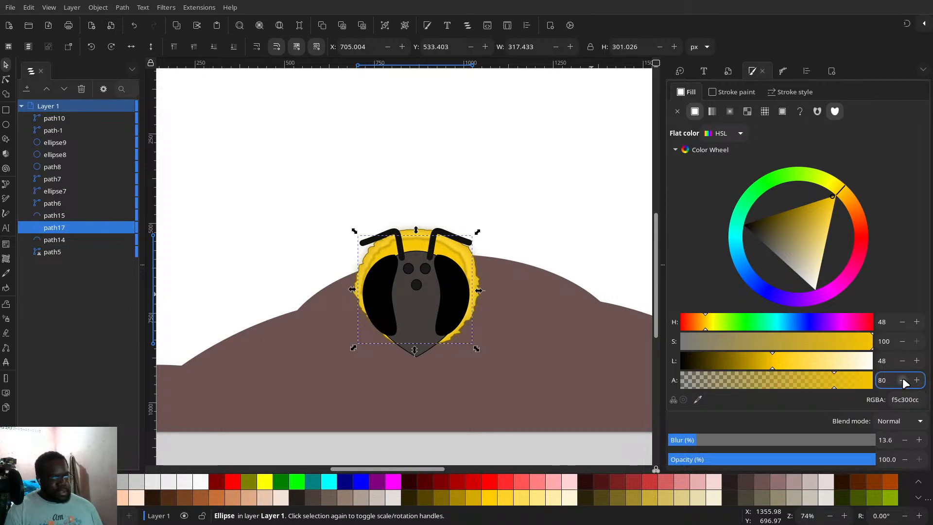
- Duplicate the blurred fur copy and scale the new one up to about 336 by 319 px
{"action": "key", "text": "ctrl+d"}
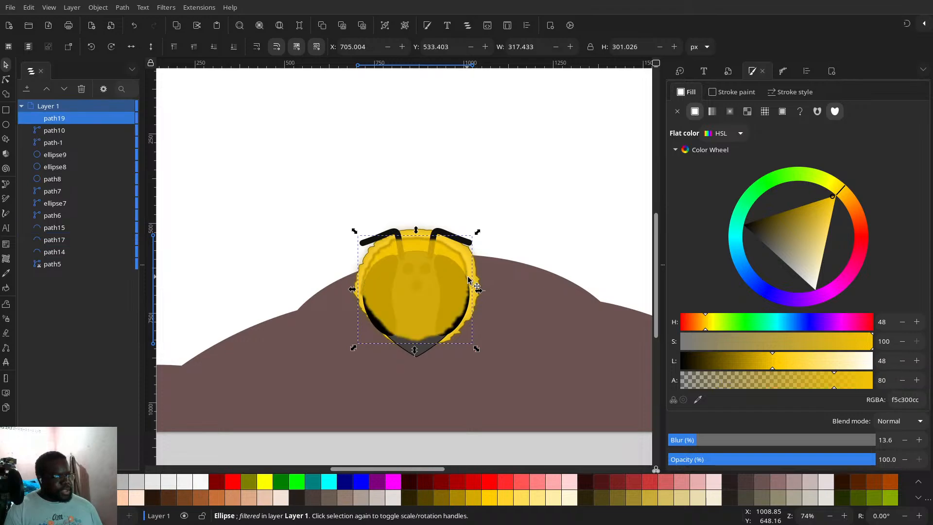
{"action": "left_click_drag", "start_coordinate": [478, 235], "coordinate": [458, 259]}
{"action": "key", "text": "ctrl+z"}
- Lower the larger blurred copy to directly above the original fur shape, behind the smaller copy, and deselect it
{"action": "left_click", "coordinate": [210, 51]}
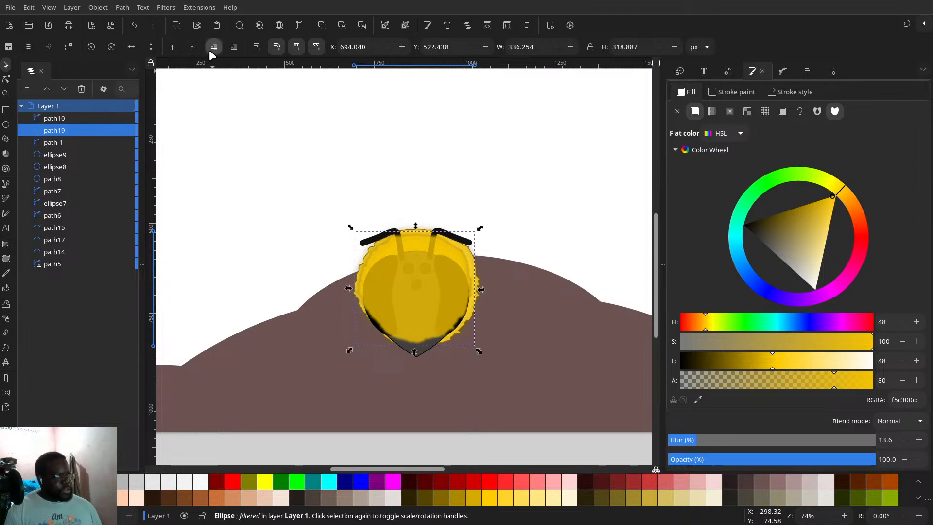
{"action": "left_click", "coordinate": [210, 51]}
{"action": "left_click", "coordinate": [210, 50]}
{"action": "left_click", "coordinate": [210, 51]}
{"action": "left_click", "coordinate": [210, 51]}
{"action": "left_click", "coordinate": [210, 50]}
{"action": "left_click", "coordinate": [210, 50]}
{"action": "left_click", "coordinate": [210, 50]}
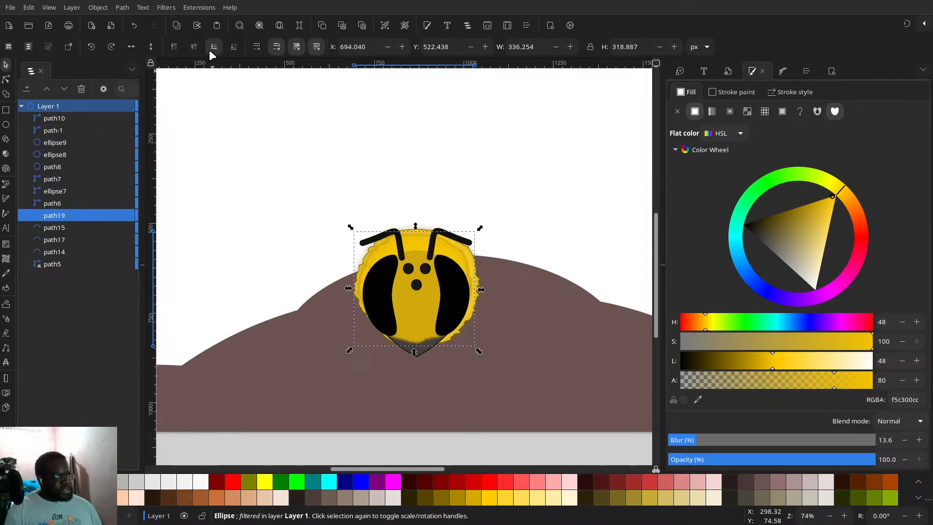
{"action": "left_click", "coordinate": [210, 51]}
{"action": "left_click", "coordinate": [210, 50]}
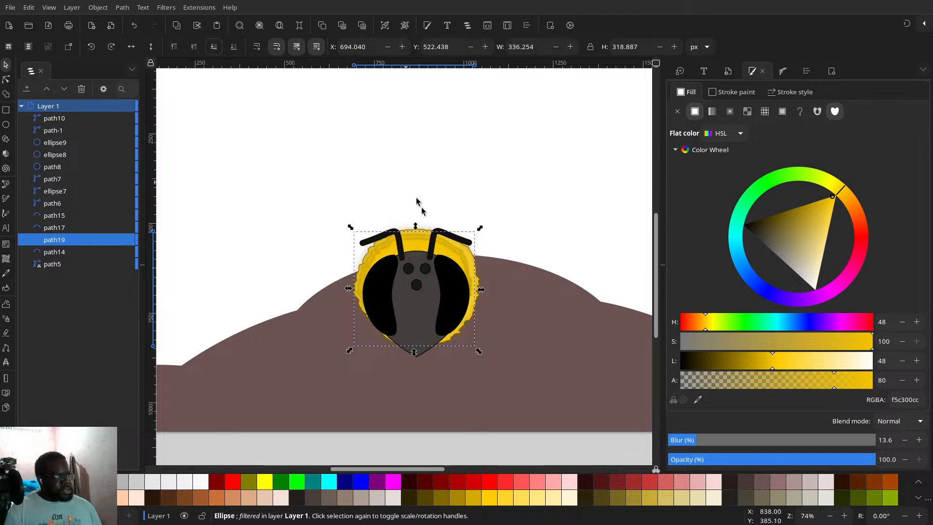
{"action": "scroll", "coordinate": [482, 228], "scroll_direction": "down", "scroll_amount": 2}
{"action": "left_click", "coordinate": [518, 366]}
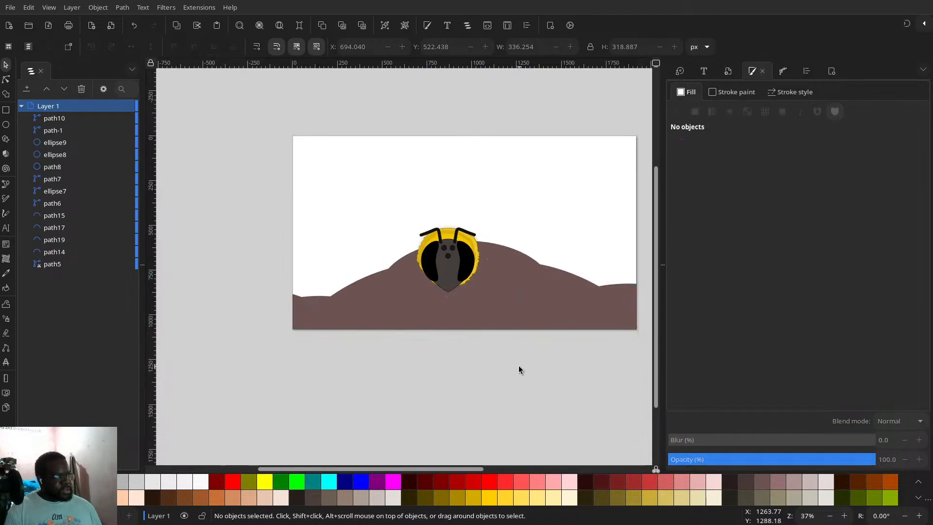
- Select the larger blurred fur copy and set its blur to 17.6%
{"action": "scroll", "coordinate": [476, 343], "scroll_direction": "up", "scroll_amount": 4}
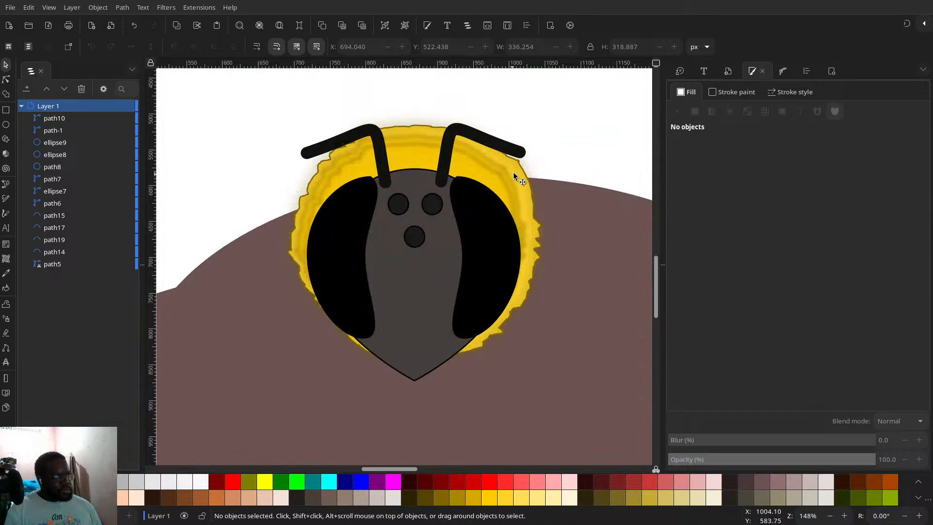
{"action": "left_click", "coordinate": [513, 173]}
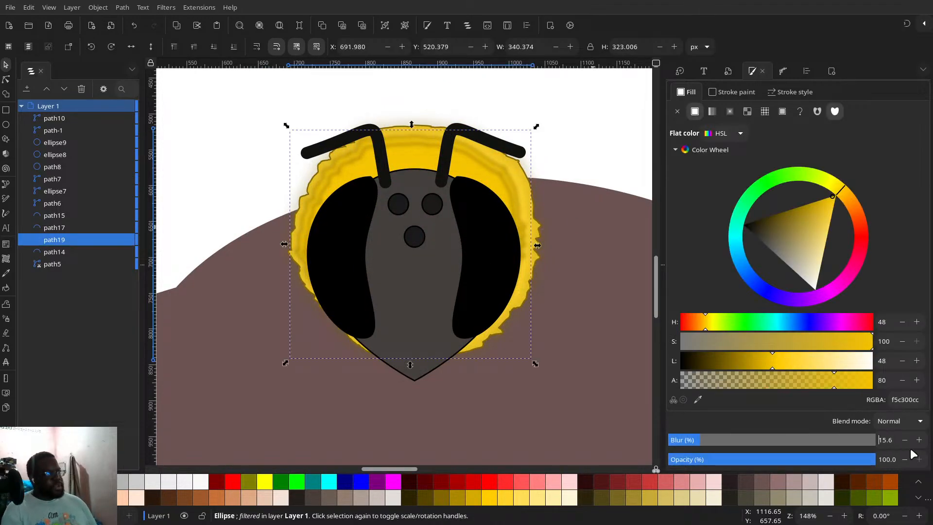
{"action": "scroll", "coordinate": [912, 453], "scroll_direction": "up", "scroll_amount": 2}
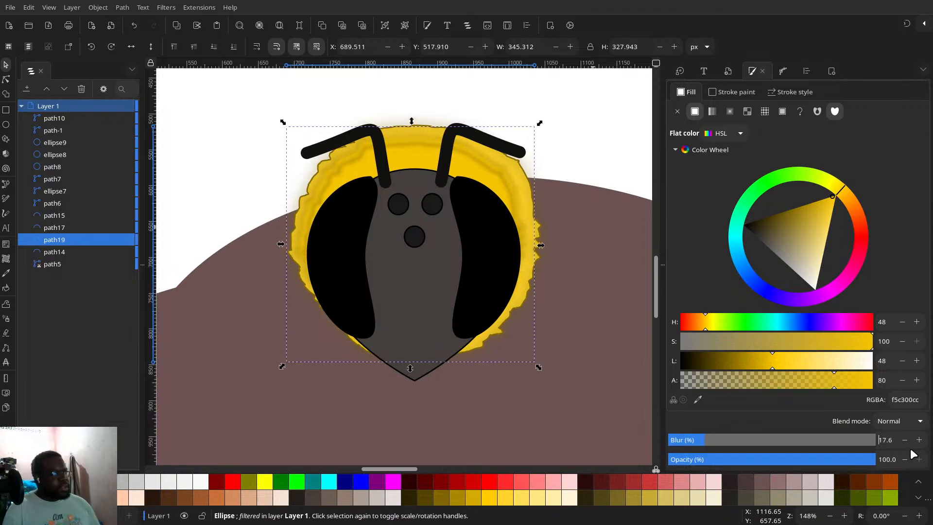
- Set the smaller blurred fur copy's blur to 17.6% and clear the selection
{"action": "key", "text": "Tab"}
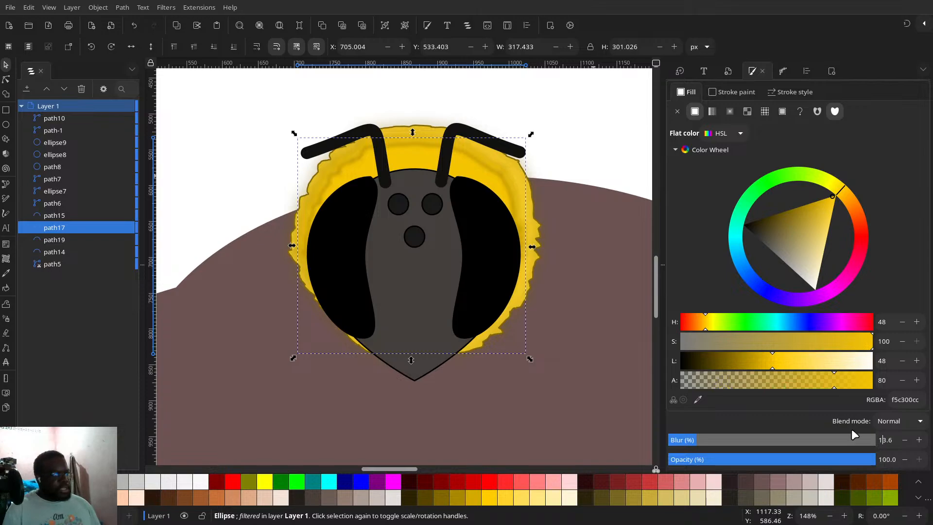
{"action": "scroll", "coordinate": [852, 431], "scroll_direction": "up", "scroll_amount": 4}
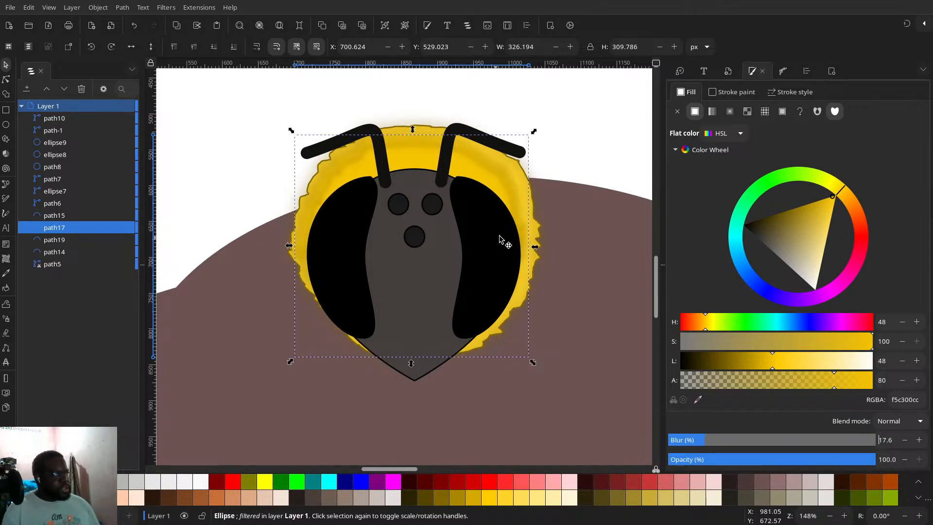
{"action": "scroll", "coordinate": [500, 239], "scroll_direction": "down", "scroll_amount": 1}
{"action": "left_click", "coordinate": [578, 198]}
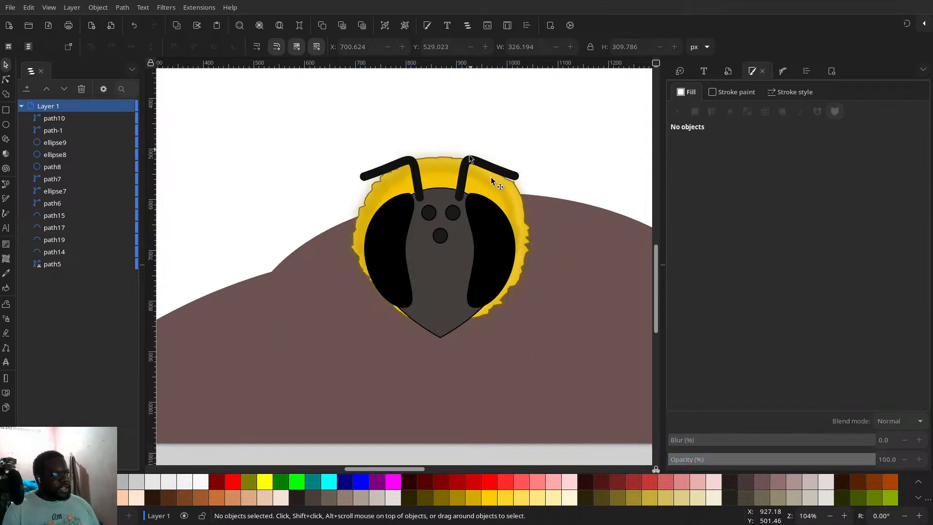
- Recolour the bee's face plate with a yellow fill of hue 49, saturation 91 and lightness 66
{"action": "left_click", "coordinate": [445, 287]}
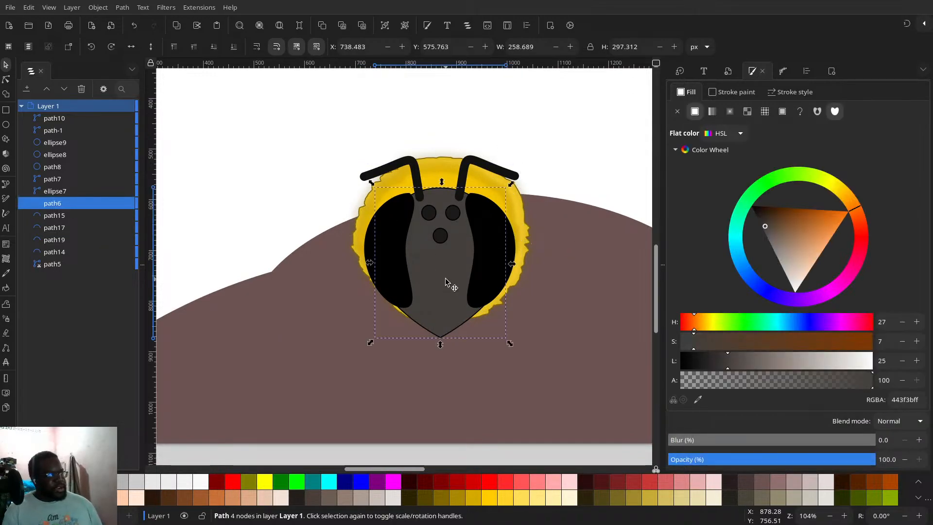
{"action": "left_click", "coordinate": [708, 325]}
{"action": "left_click_drag", "start_coordinate": [765, 345], "coordinate": [855, 346]}
{"action": "left_click", "coordinate": [785, 361]}
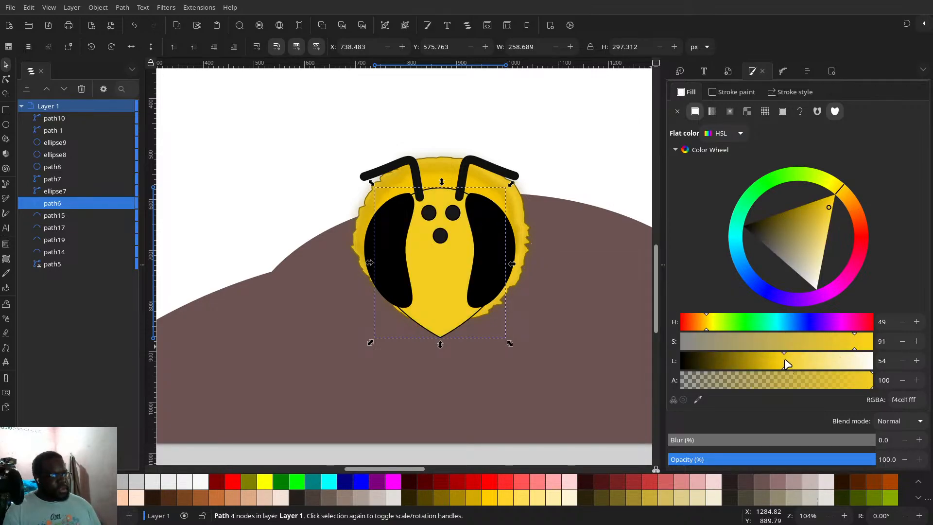
{"action": "left_click", "coordinate": [821, 369]}
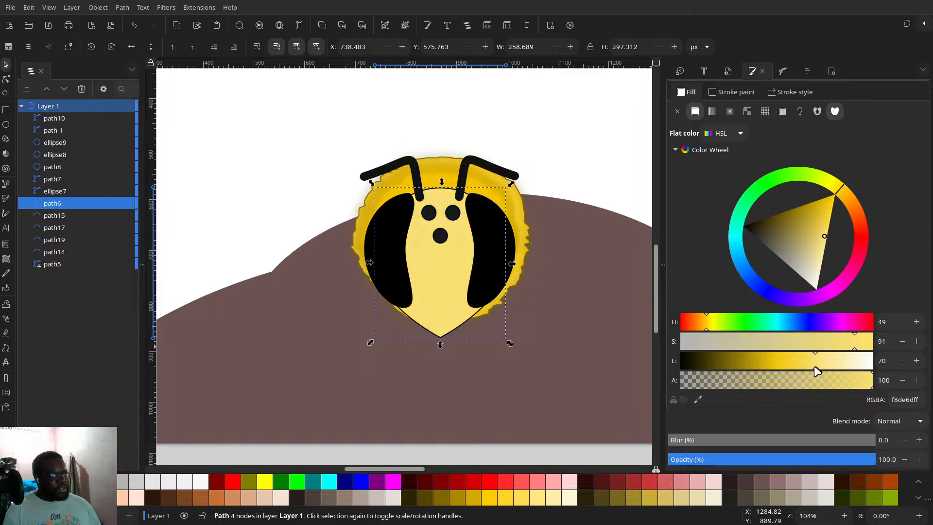
{"action": "left_click", "coordinate": [903, 361]}
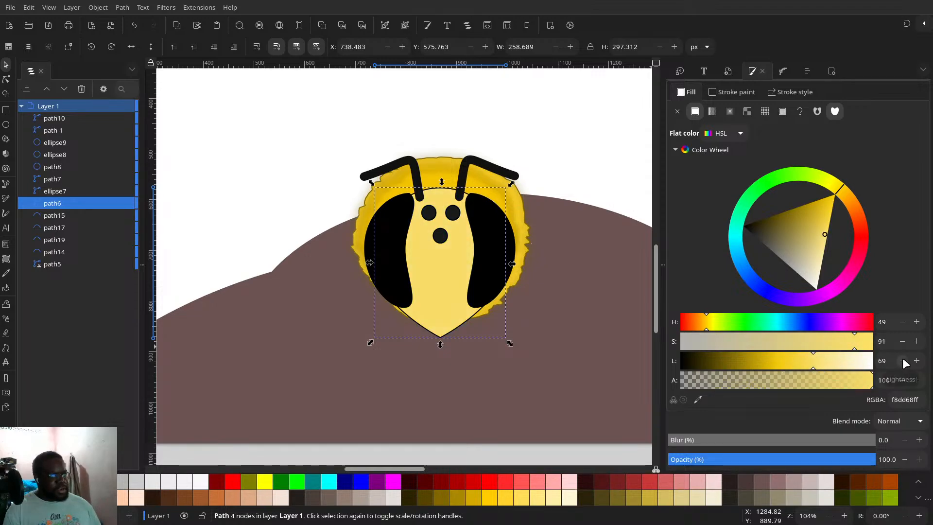
{"action": "left_click", "coordinate": [902, 361]}
{"action": "left_click", "coordinate": [903, 360]}
{"action": "left_click", "coordinate": [903, 360]}
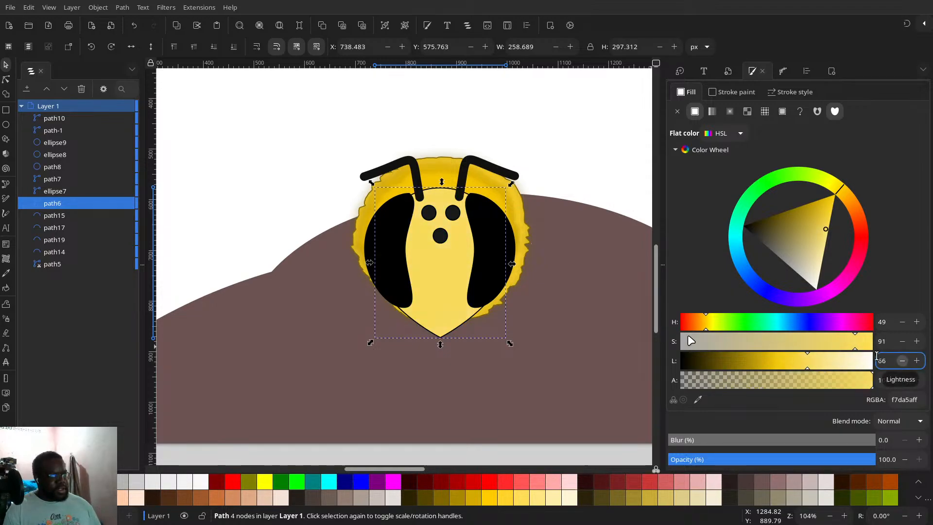
- Add a yellow ellipse about 96 by 103 px on the lower face, without a stroke and blurred 49.6%
{"action": "left_click", "coordinate": [6, 125]}
{"action": "left_click_drag", "start_coordinate": [461, 308], "coordinate": [413, 250]}
{"action": "left_click", "coordinate": [787, 359]}
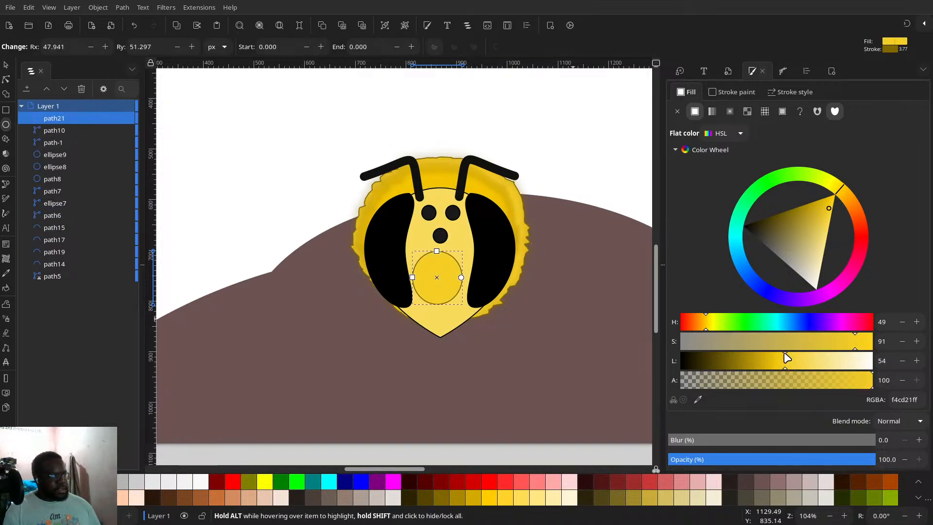
{"action": "left_click", "coordinate": [733, 92]}
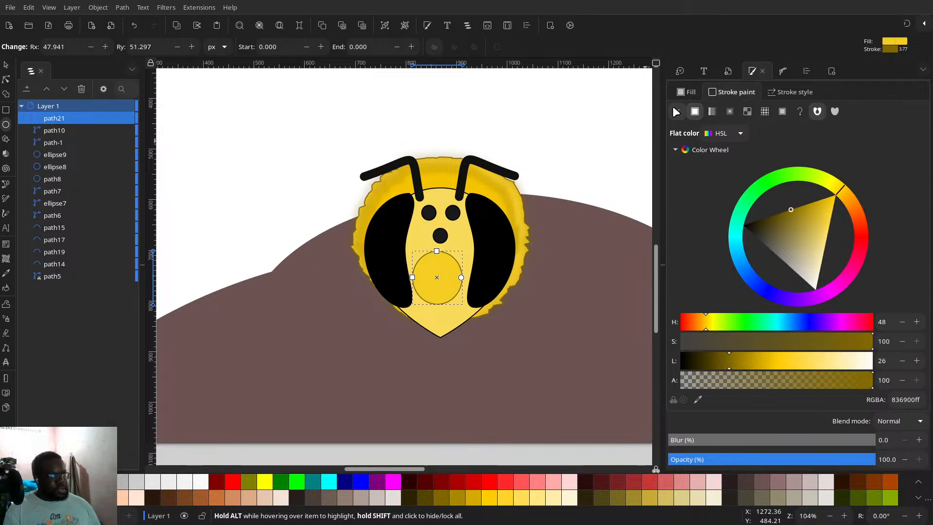
{"action": "left_click", "coordinate": [677, 111]}
{"action": "mouse_move", "coordinate": [760, 441]}
{"action": "left_mouse_down"}
{"action": "mouse_move", "coordinate": [734, 442]}
{"action": "mouse_move", "coordinate": [771, 442]}
{"action": "left_mouse_up"}
- Lighten the blurred face ellipse to lightness 78 and centre it slightly lower on the face as a highlight
{"action": "left_click", "coordinate": [687, 92]}
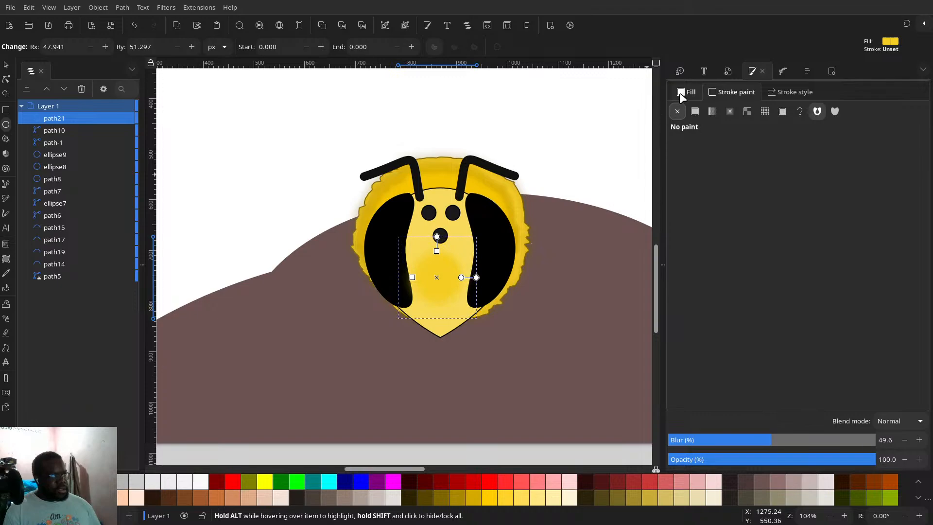
{"action": "mouse_move", "coordinate": [767, 360]}
{"action": "left_mouse_down"}
{"action": "mouse_move", "coordinate": [747, 360]}
{"action": "mouse_move", "coordinate": [775, 361]}
{"action": "left_mouse_up"}
{"action": "left_click_drag", "start_coordinate": [857, 379], "coordinate": [833, 379]}
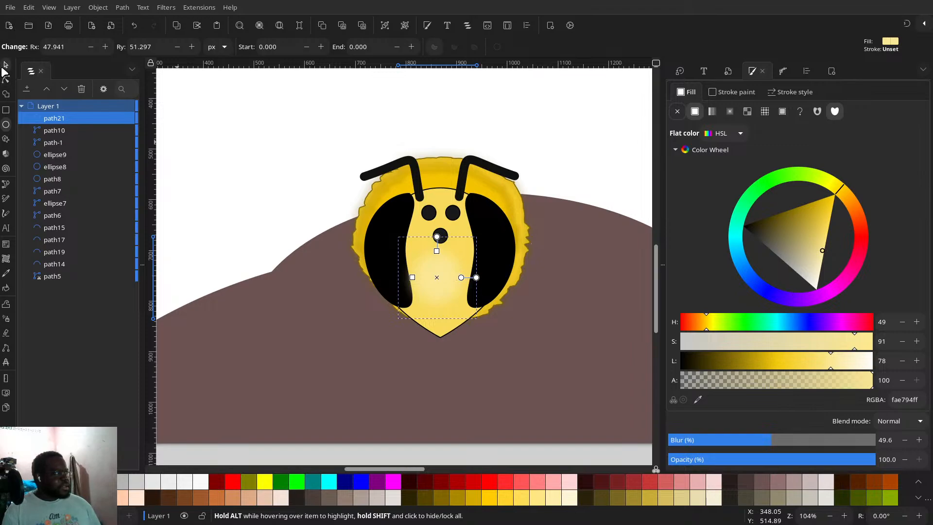
{"action": "left_click", "coordinate": [6, 65]}
{"action": "left_click_drag", "start_coordinate": [435, 272], "coordinate": [438, 282]}
- Group the two black eye shapes and clear the selection
{"action": "left_click", "coordinate": [395, 225]}
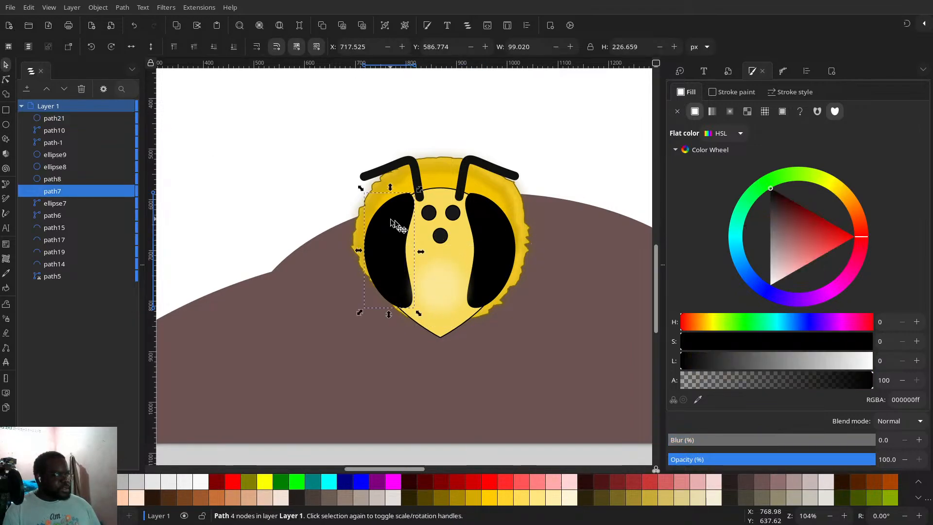
{"action": "left_click", "coordinate": [489, 240], "text": "shift"}
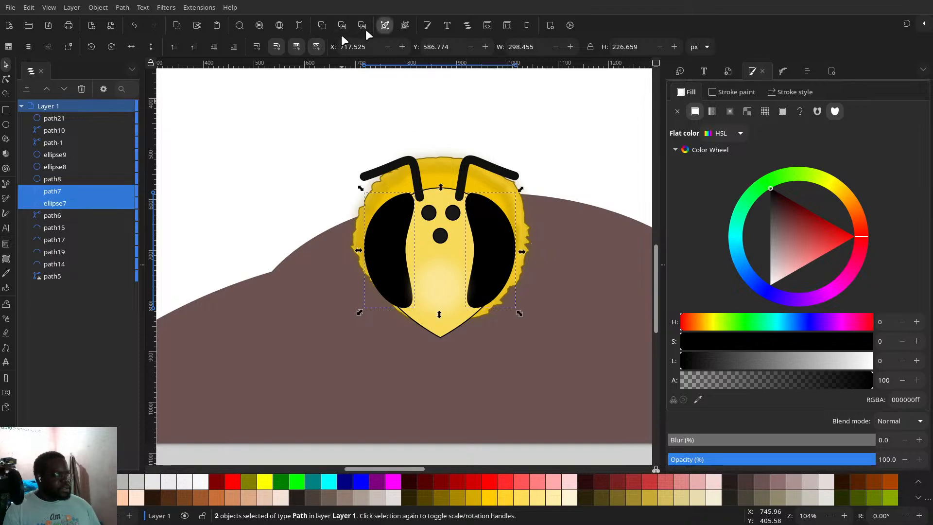
{"action": "left_click", "coordinate": [384, 26]}
{"action": "scroll", "coordinate": [456, 266], "scroll_direction": "down", "scroll_amount": 1}
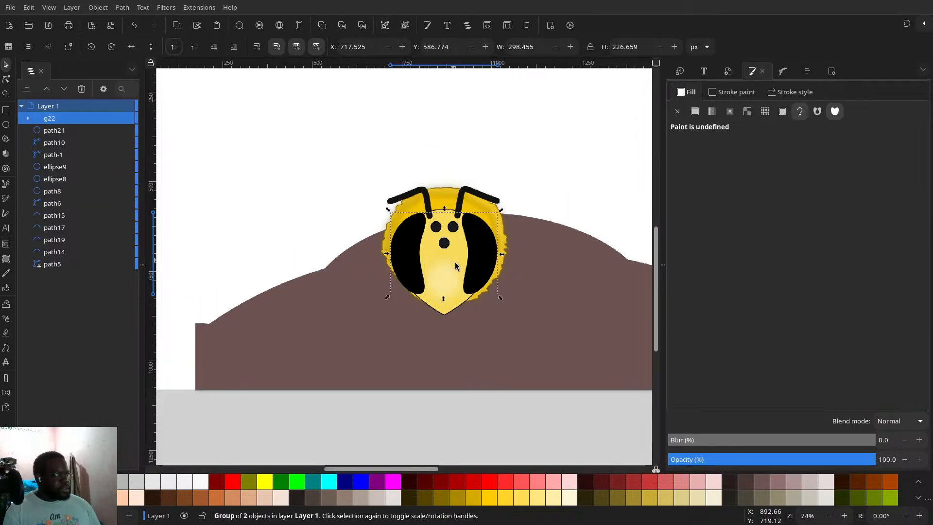
{"action": "scroll", "coordinate": [456, 266], "scroll_direction": "down", "scroll_amount": 1}
{"action": "left_click", "coordinate": [496, 365]}
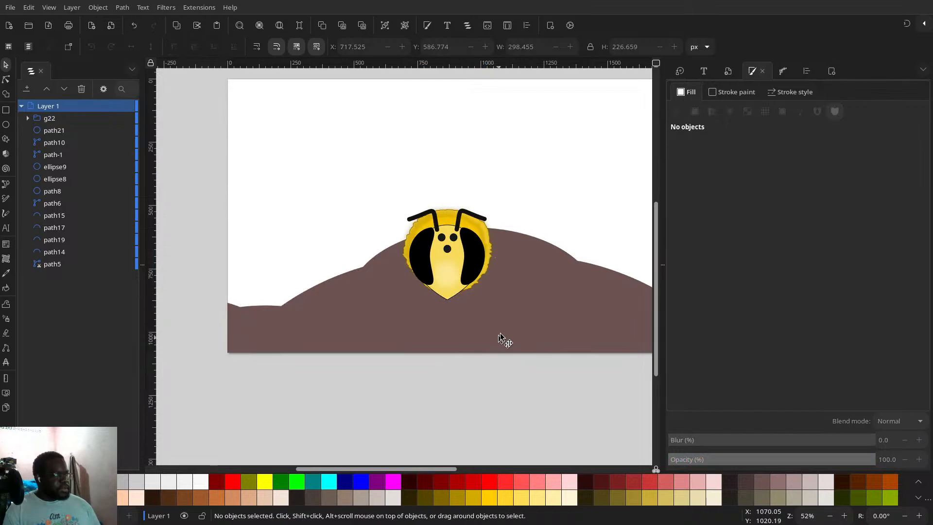
- Draw a large body ellipse about 367 by 285 px overlapping the upper right part of the bee's head
{"action": "scroll", "coordinate": [501, 337], "scroll_direction": "up", "scroll_amount": 1}
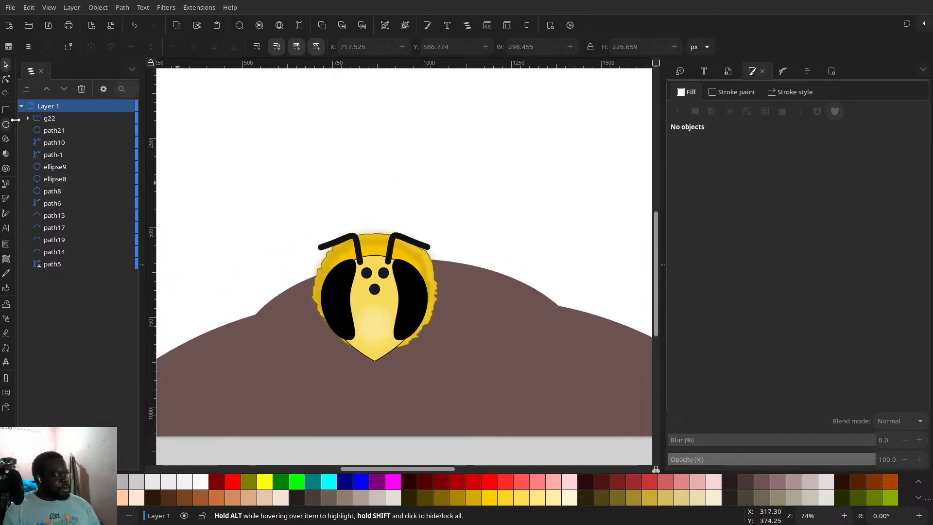
{"action": "left_click", "coordinate": [6, 124]}
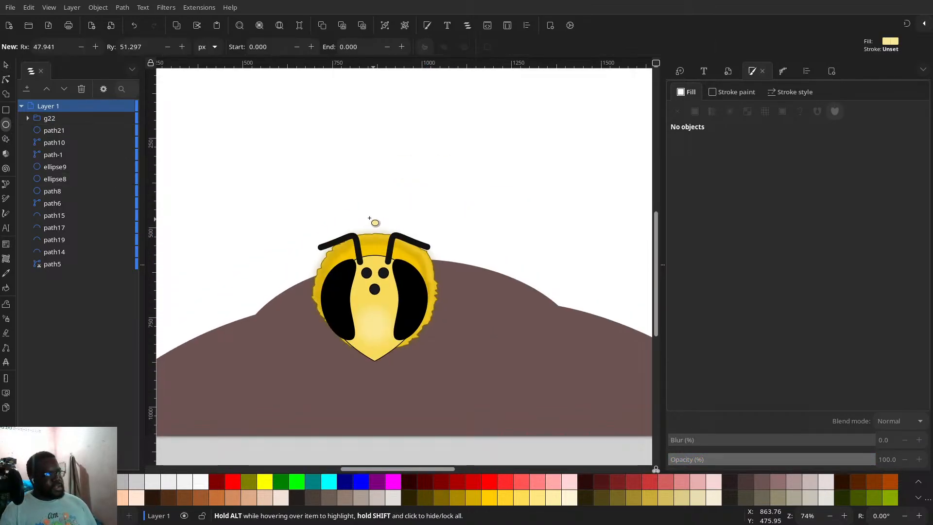
{"action": "mouse_move", "coordinate": [471, 319]}
{"action": "left_mouse_down"}
{"action": "mouse_move", "coordinate": [463, 311]}
{"action": "mouse_move", "coordinate": [470, 307]}
{"action": "mouse_move", "coordinate": [501, 320]}
{"action": "left_mouse_up"}
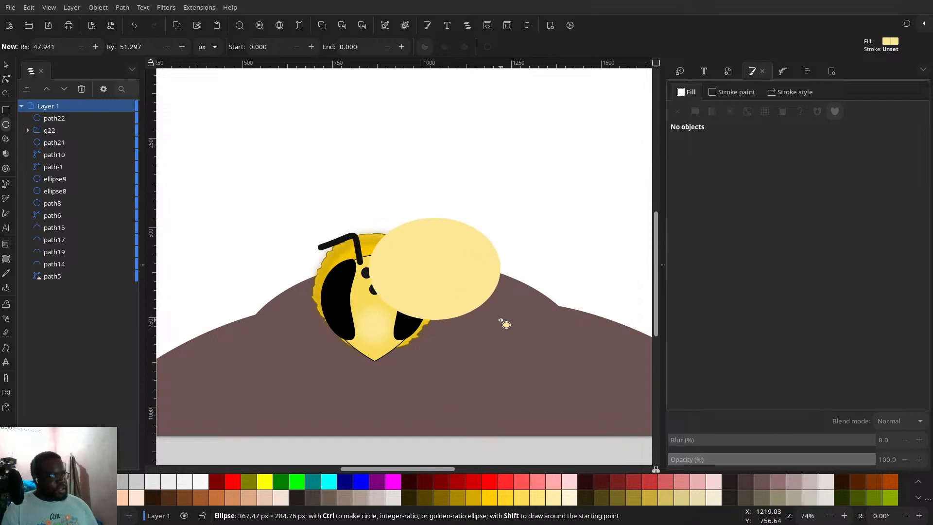
{"action": "left_click_drag", "start_coordinate": [461, 282], "coordinate": [461, 282]}
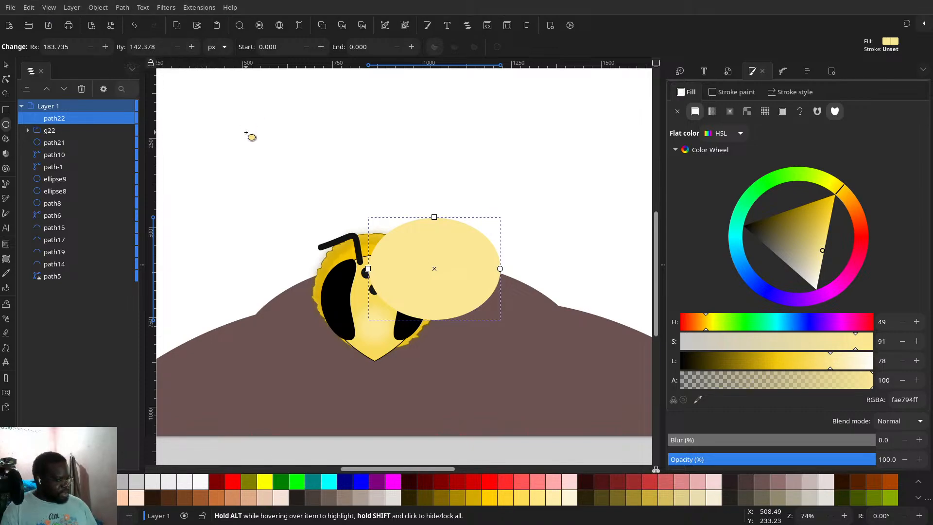
- Switch to Firefox to examine the bumble bee reference photos for body shape and colouring, and return to Inkscape
{"action": "key", "text": "super+w"}
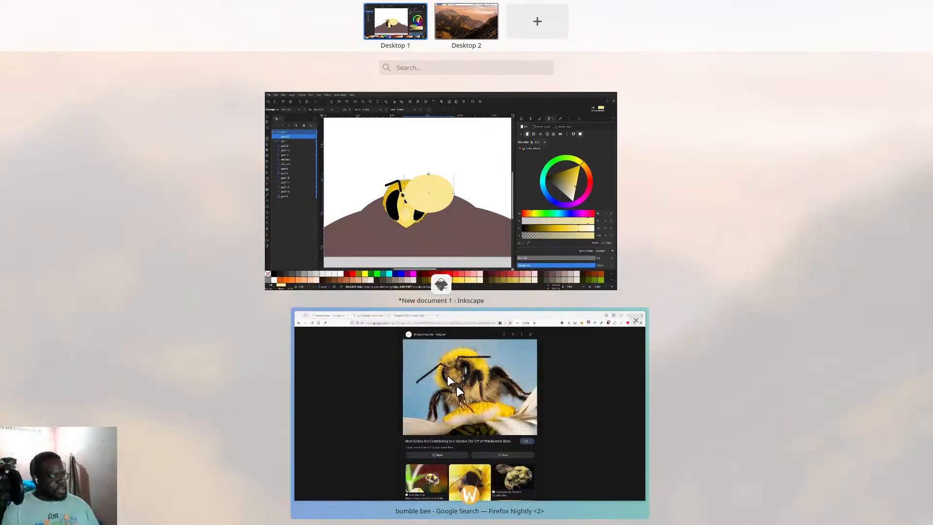
{"action": "left_click", "coordinate": [447, 375]}
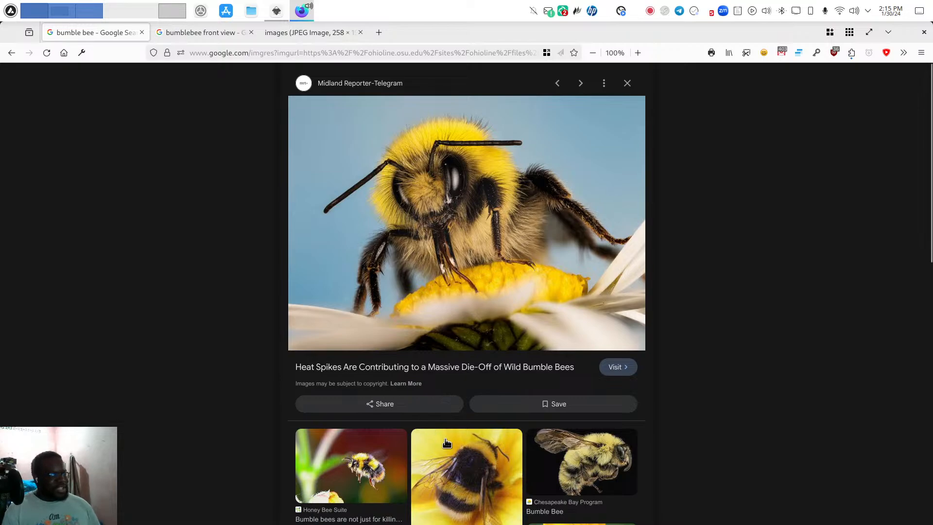
{"action": "scroll", "coordinate": [446, 442], "scroll_direction": "down", "scroll_amount": 3}
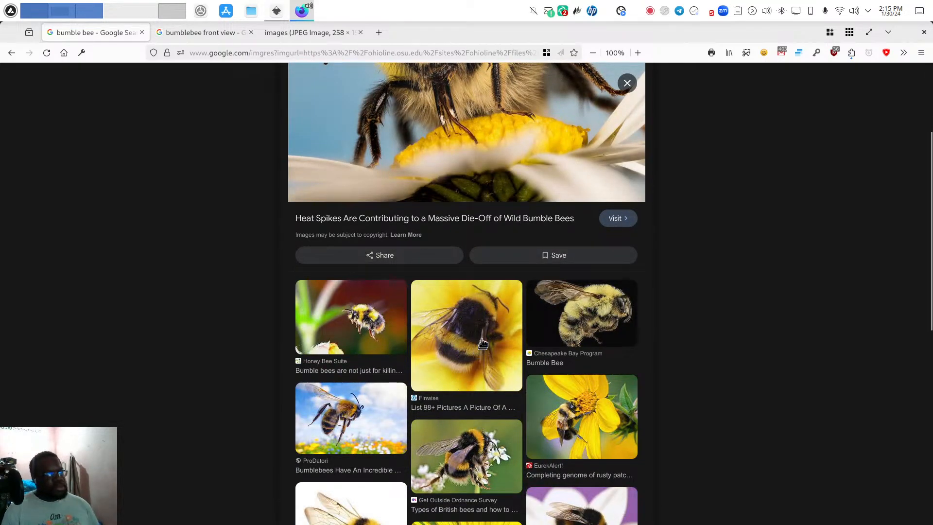
{"action": "scroll", "coordinate": [484, 343], "scroll_direction": "down", "scroll_amount": 5}
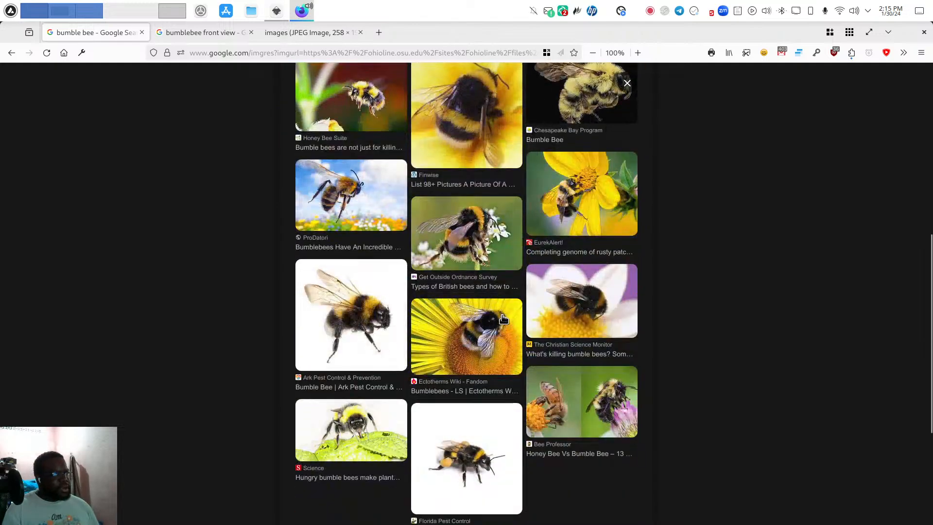
{"action": "scroll", "coordinate": [503, 318], "scroll_direction": "up", "scroll_amount": 3}
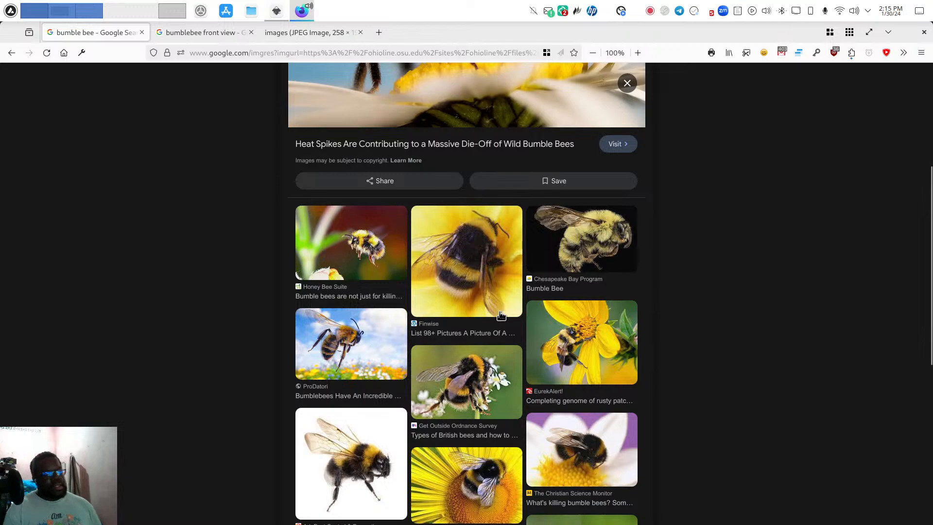
{"action": "scroll", "coordinate": [501, 315], "scroll_direction": "down", "scroll_amount": 2}
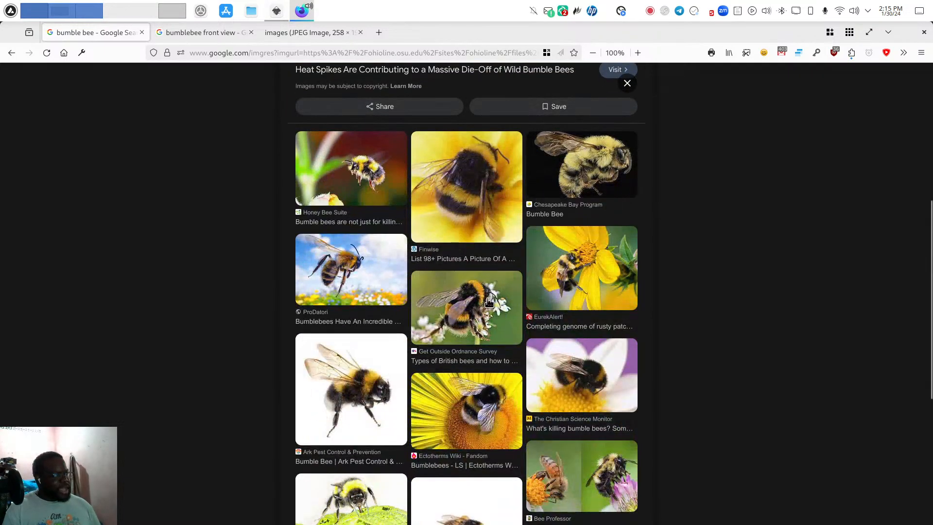
{"action": "scroll", "coordinate": [489, 303], "scroll_direction": "down", "scroll_amount": 2}
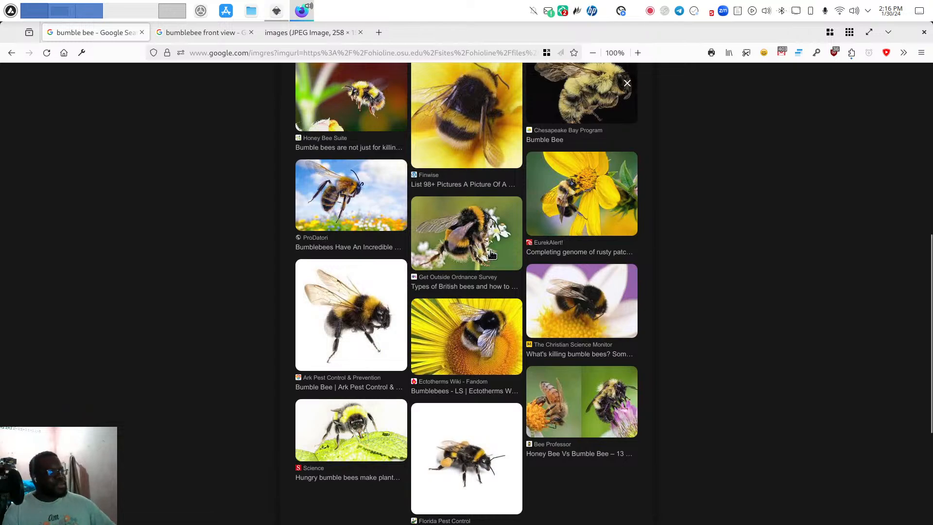
{"action": "scroll", "coordinate": [493, 265], "scroll_direction": "down", "scroll_amount": 4}
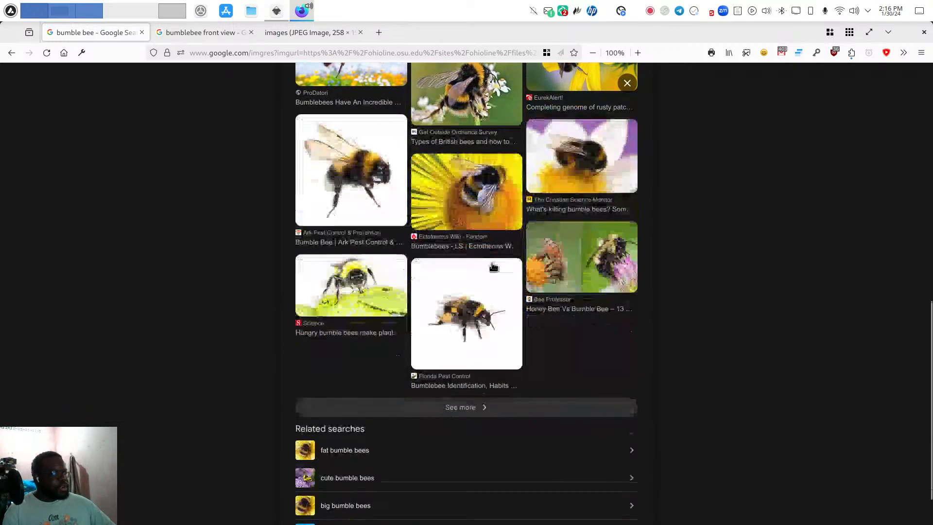
{"action": "scroll", "coordinate": [492, 259], "scroll_direction": "up", "scroll_amount": 2}
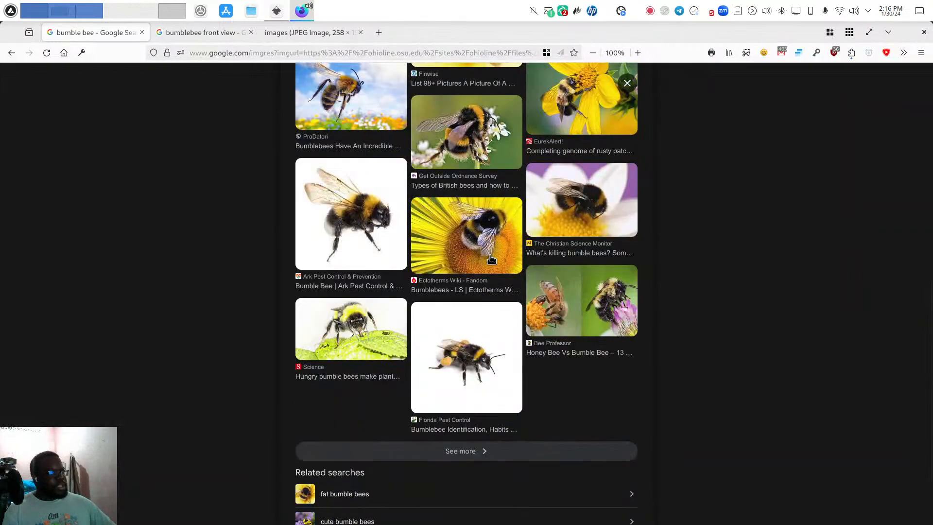
{"action": "scroll", "coordinate": [492, 259], "scroll_direction": "up", "scroll_amount": 2}
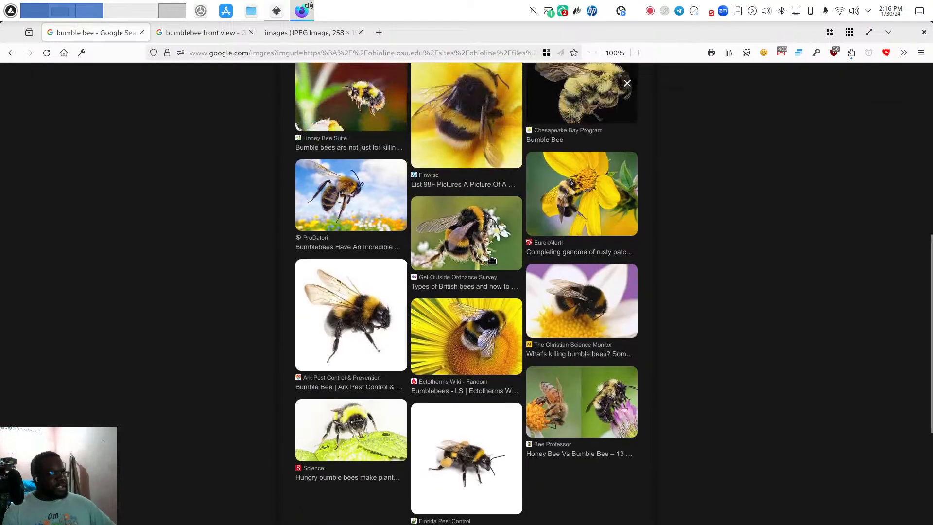
{"action": "scroll", "coordinate": [491, 259], "scroll_direction": "up", "scroll_amount": 2}
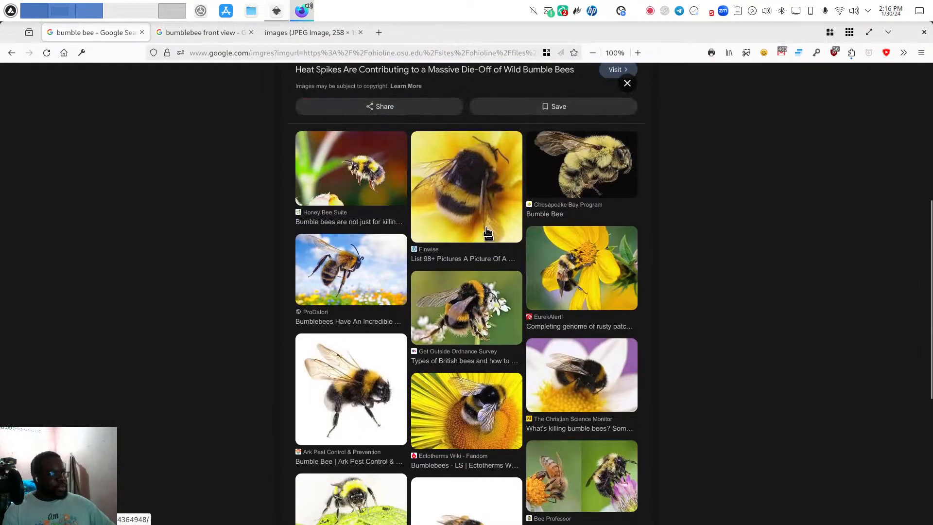
{"action": "left_click", "coordinate": [276, 13]}
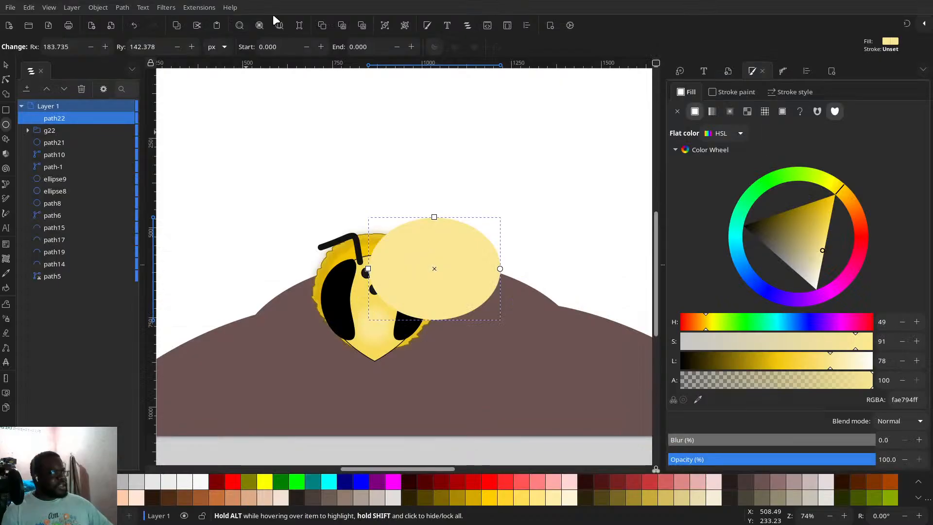
- Reposition the body ellipse closer to the head and narrow it to about 321 px, filling it with near-black 1a1a1a
{"action": "left_click", "coordinate": [7, 65]}
{"action": "left_click_drag", "start_coordinate": [457, 268], "coordinate": [437, 263]}
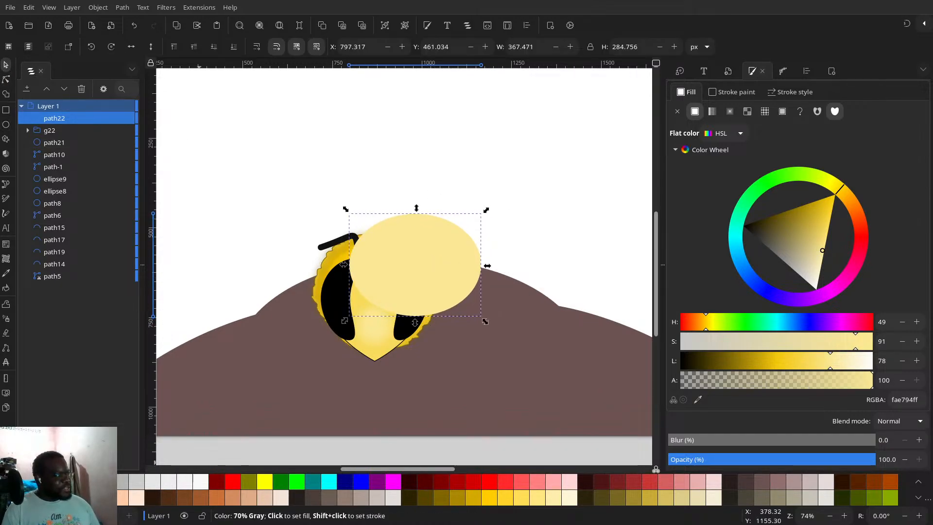
{"action": "left_click", "coordinate": [24, 486]}
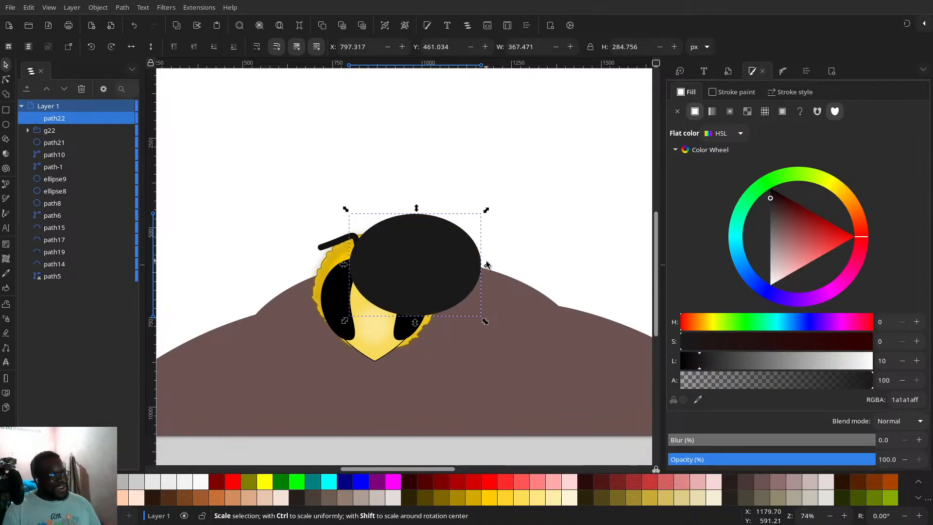
{"action": "mouse_move", "coordinate": [488, 267]}
{"action": "left_mouse_down"}
{"action": "mouse_move", "coordinate": [462, 267]}
{"action": "mouse_move", "coordinate": [471, 267]}
{"action": "left_mouse_up"}
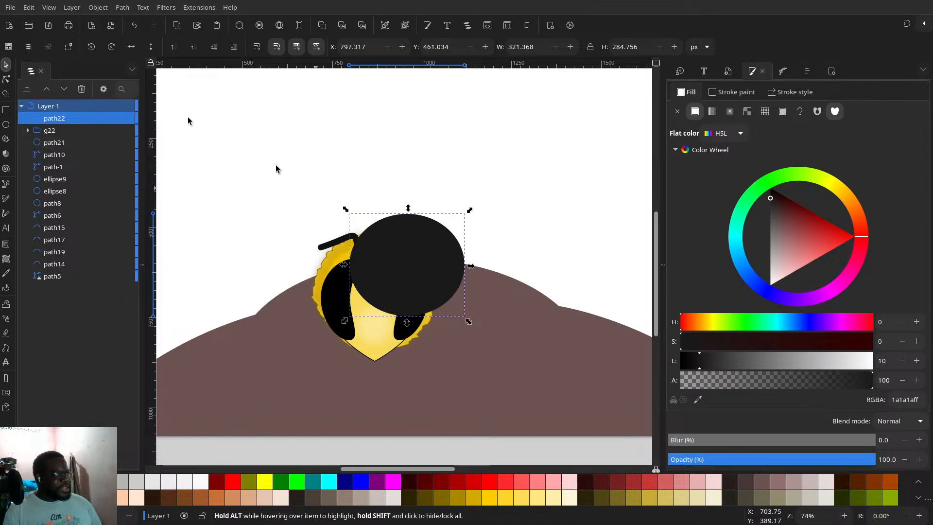
- Restack the dark body ellipse directly above the brown hills, behind all parts of the bee's head
{"action": "left_click", "coordinate": [237, 44]}
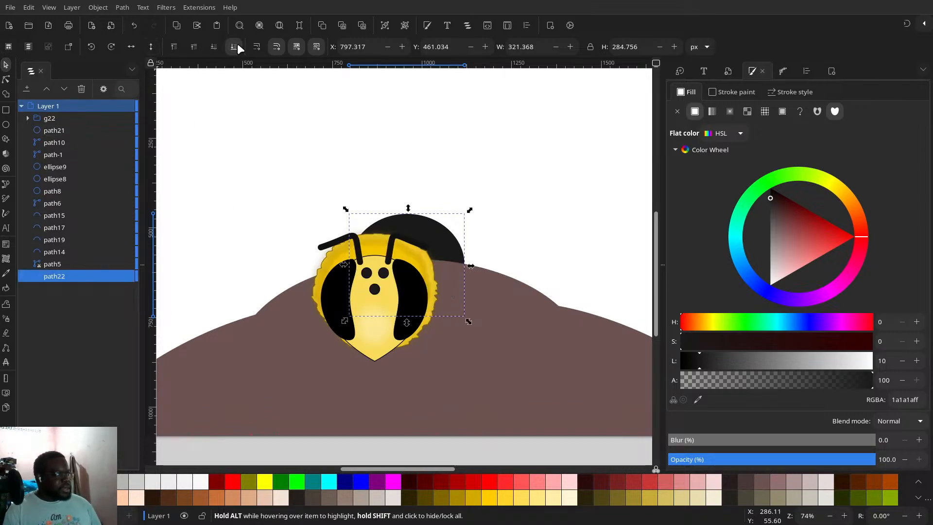
{"action": "left_click", "coordinate": [197, 45]}
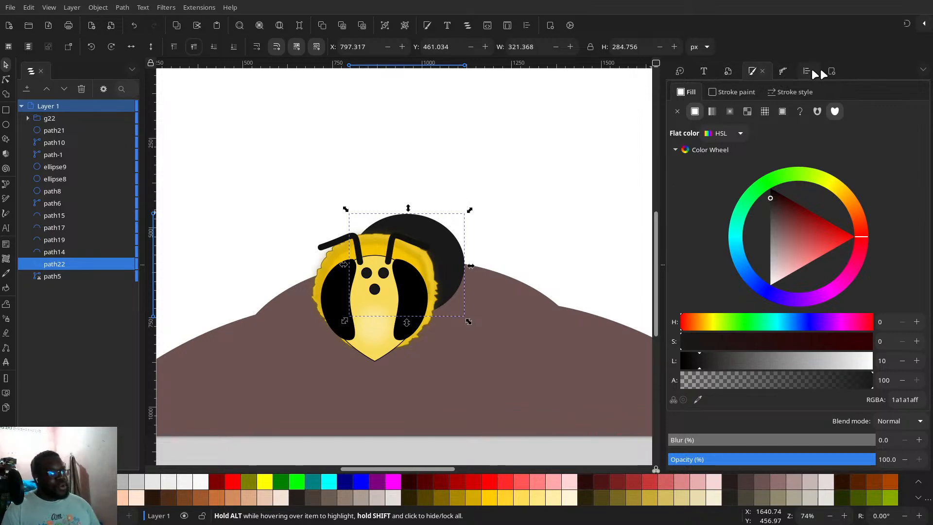
- Apply a Roughen path effect to the dark body ellipse and move it about 31 px closer behind the bee's head
{"action": "left_click", "coordinate": [923, 69]}
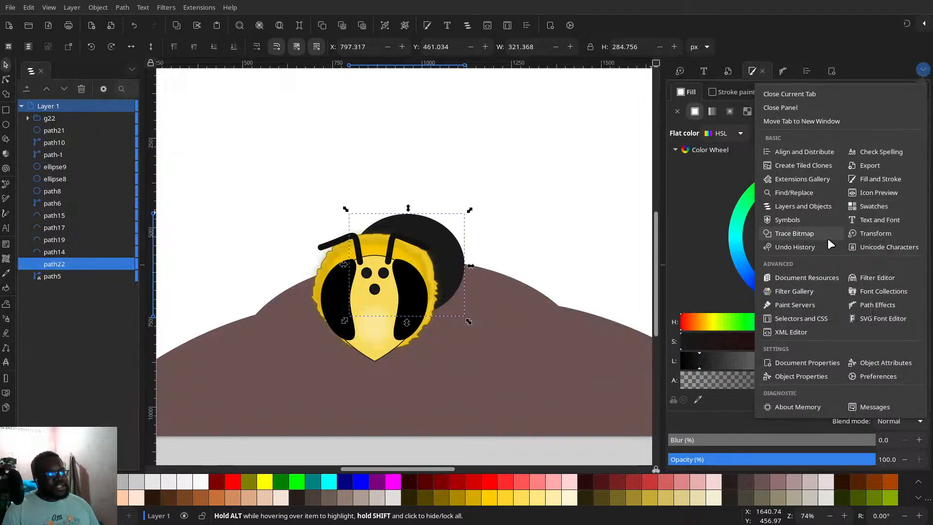
{"action": "left_click", "coordinate": [861, 306]}
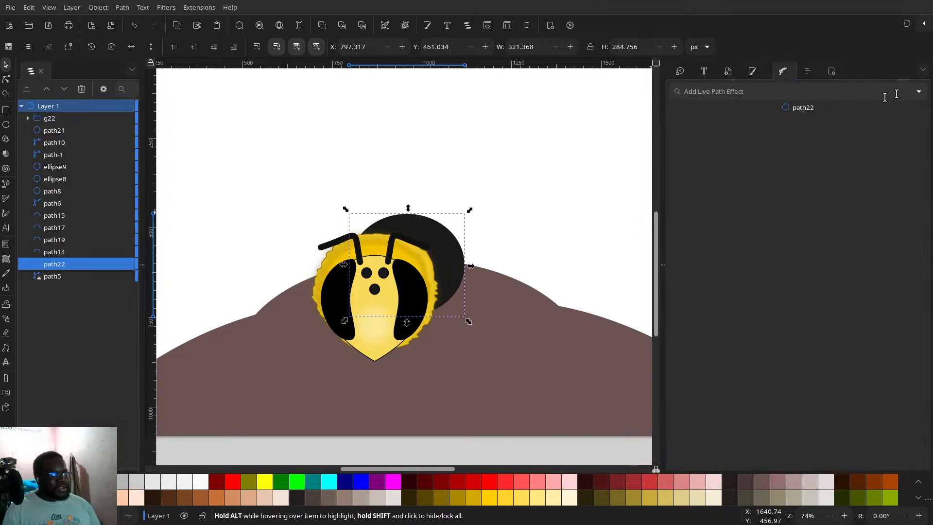
{"action": "left_click", "coordinate": [919, 92]}
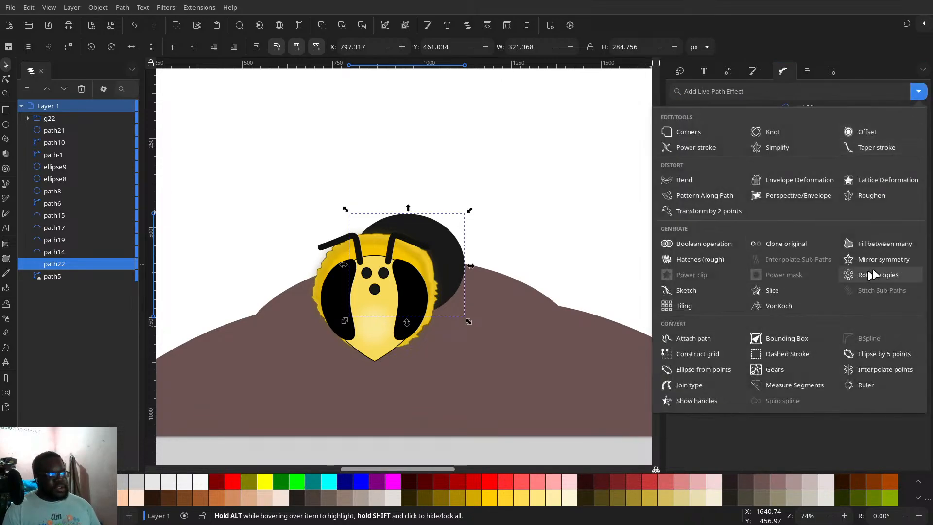
{"action": "left_click", "coordinate": [874, 197]}
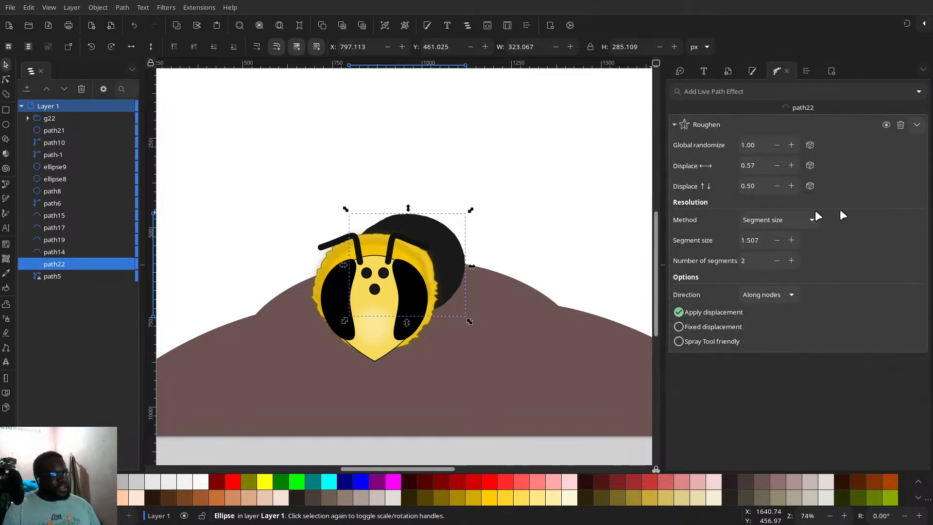
{"action": "scroll", "coordinate": [467, 323], "scroll_direction": "up", "scroll_amount": 2}
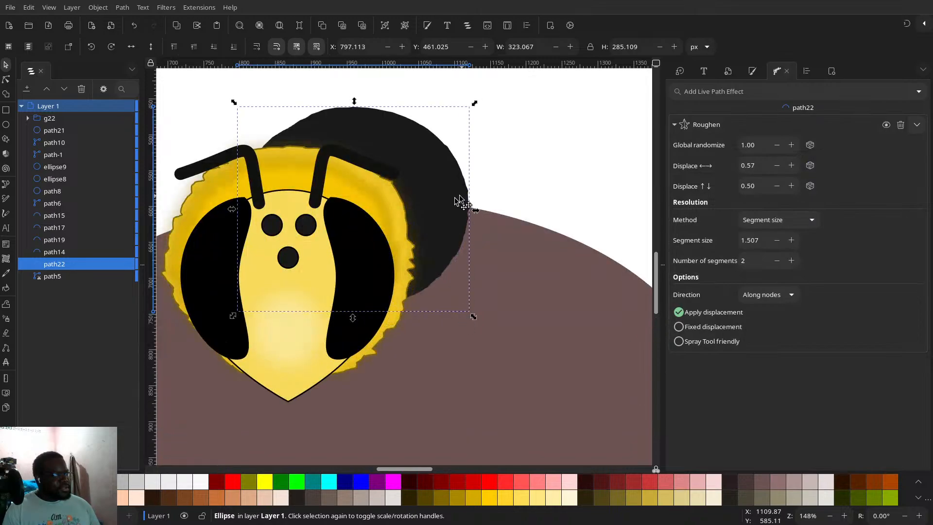
{"action": "left_click_drag", "start_coordinate": [460, 201], "coordinate": [437, 205]}
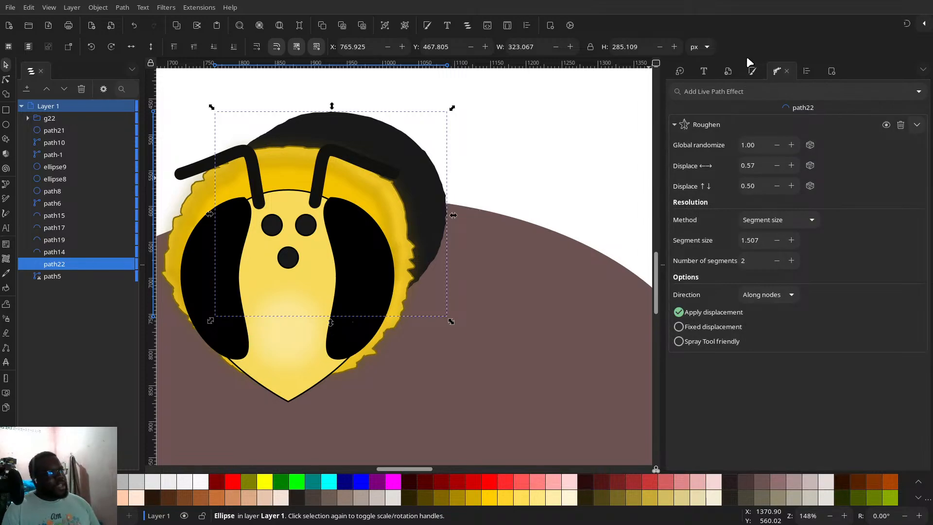
- Darken the body ellipse's fill by setting its lightness to 5, giving 0d0d0d
{"action": "left_click", "coordinate": [755, 71]}
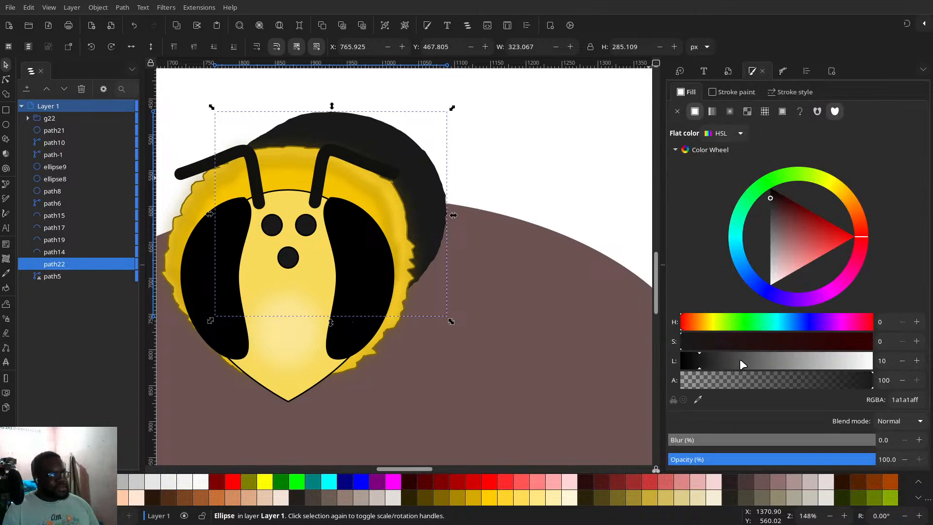
{"action": "left_click", "coordinate": [898, 361]}
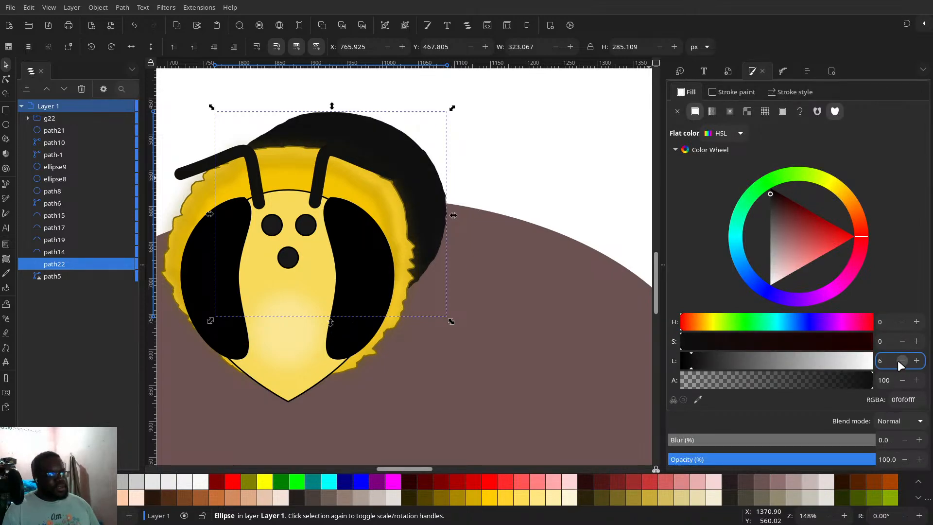
{"action": "left_click", "coordinate": [898, 362]}
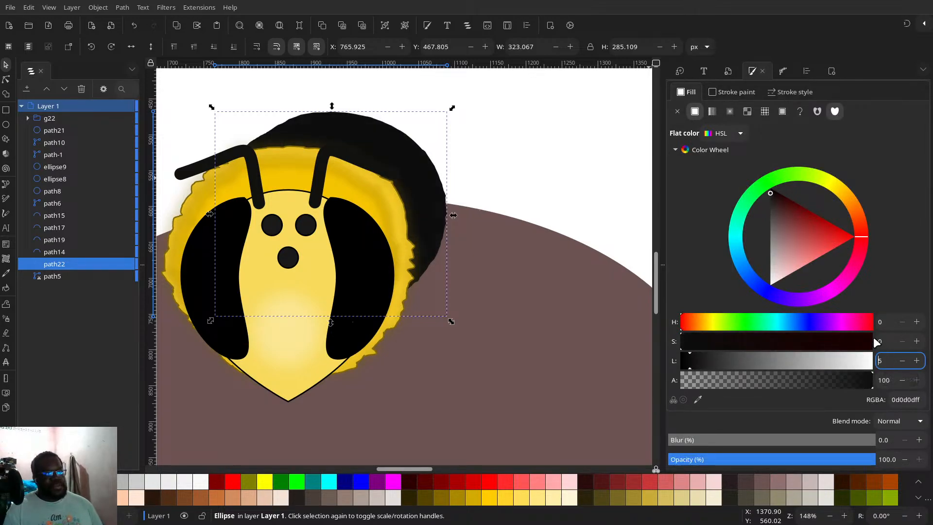
- Increase the horizontal displacement of the body's Roughen effect to 1.37
{"action": "left_click", "coordinate": [830, 72]}
{"action": "left_click", "coordinate": [802, 71]}
{"action": "left_click", "coordinate": [776, 71]}
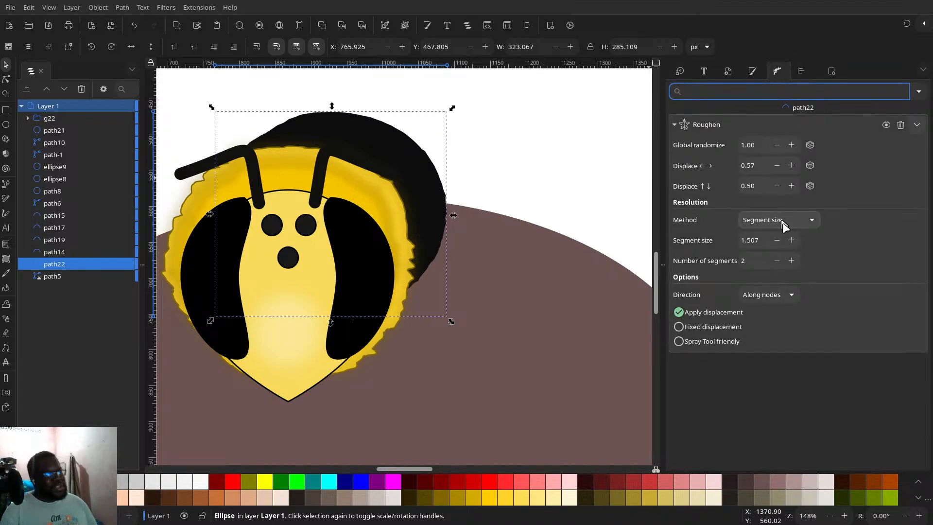
{"action": "left_click", "coordinate": [793, 167]}
{"action": "left_click", "coordinate": [795, 167]}
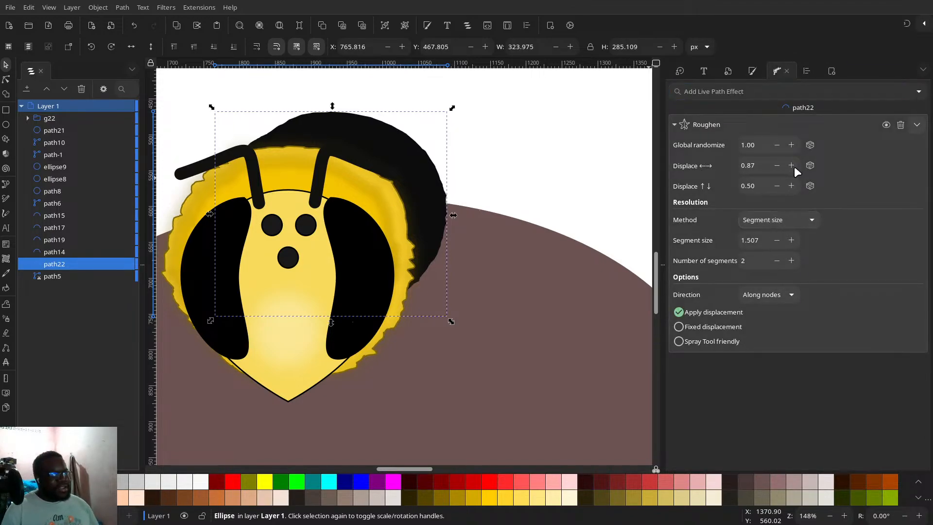
{"action": "left_click", "coordinate": [794, 166]}
{"action": "left_click", "coordinate": [795, 166]}
{"action": "left_click", "coordinate": [794, 166]}
{"action": "left_click", "coordinate": [794, 166]}
{"action": "left_click", "coordinate": [795, 166]}
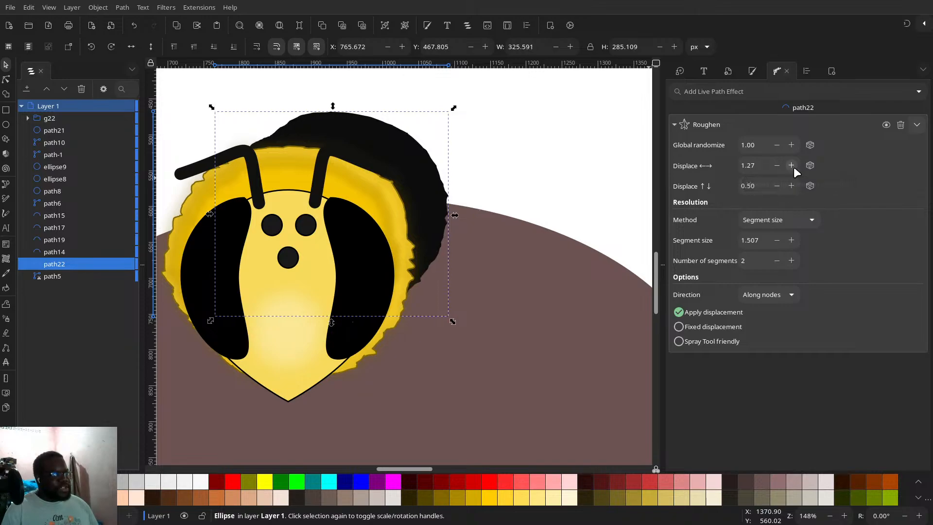
{"action": "left_click", "coordinate": [794, 166]}
- Set the global randomize value of the body's Roughen effect to 1.70
{"action": "left_click", "coordinate": [795, 146]}
{"action": "left_click", "coordinate": [796, 146]}
{"action": "left_click", "coordinate": [795, 146]}
{"action": "left_click", "coordinate": [795, 146]}
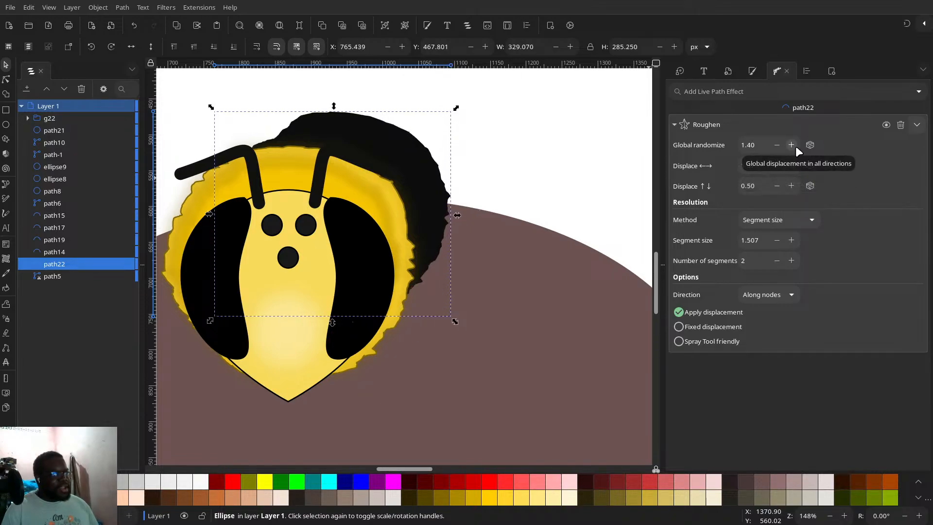
{"action": "left_click", "coordinate": [795, 146]}
{"action": "left_click", "coordinate": [792, 144]}
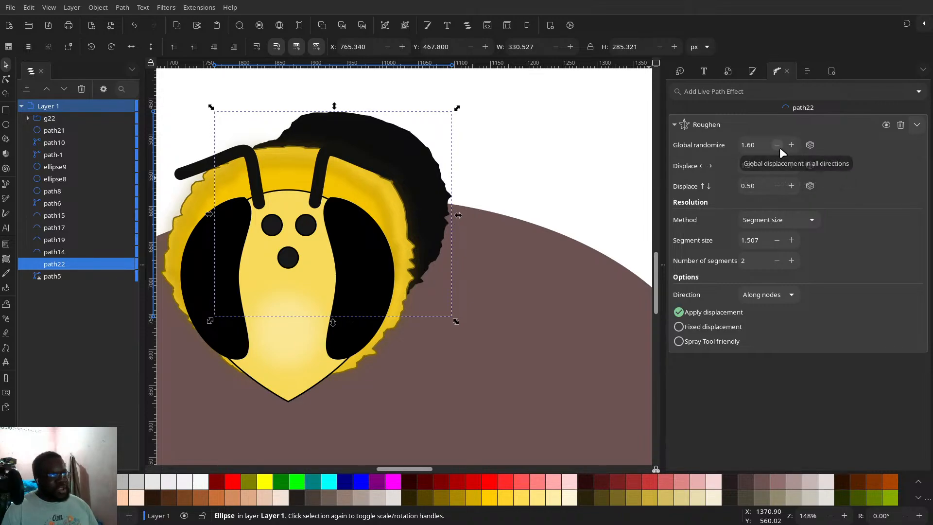
{"action": "left_click", "coordinate": [778, 146]}
{"action": "left_click", "coordinate": [794, 143]}
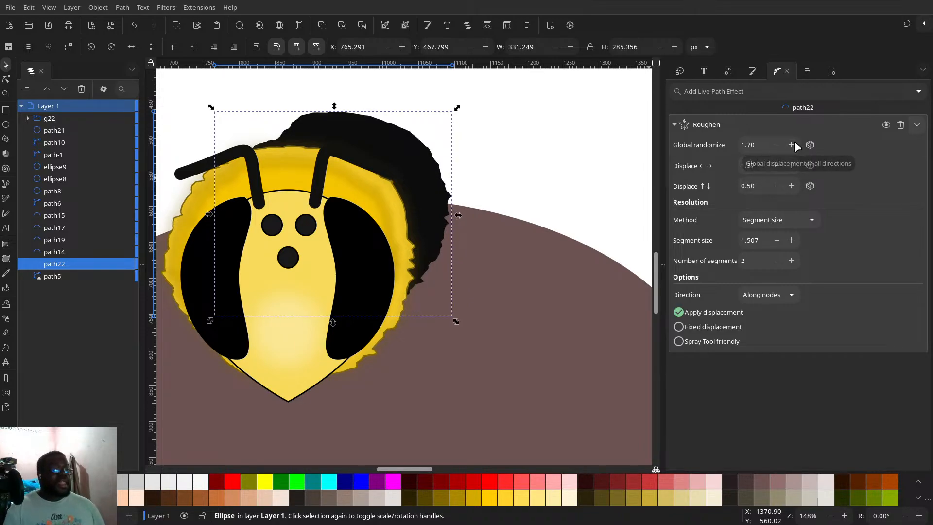
{"action": "left_click", "coordinate": [794, 144]}
{"action": "left_click", "coordinate": [794, 145]}
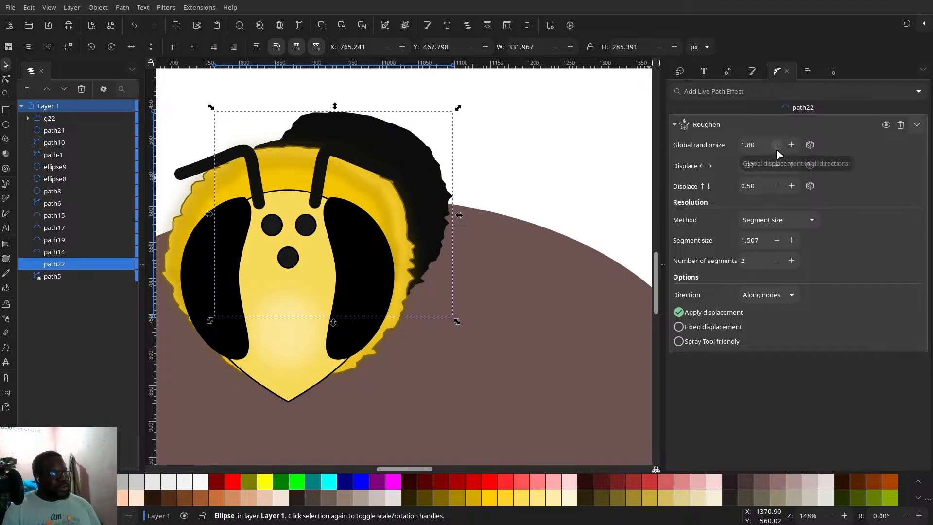
{"action": "left_click", "coordinate": [776, 146]}
{"action": "left_click", "coordinate": [775, 146]}
{"action": "left_click", "coordinate": [786, 145]}
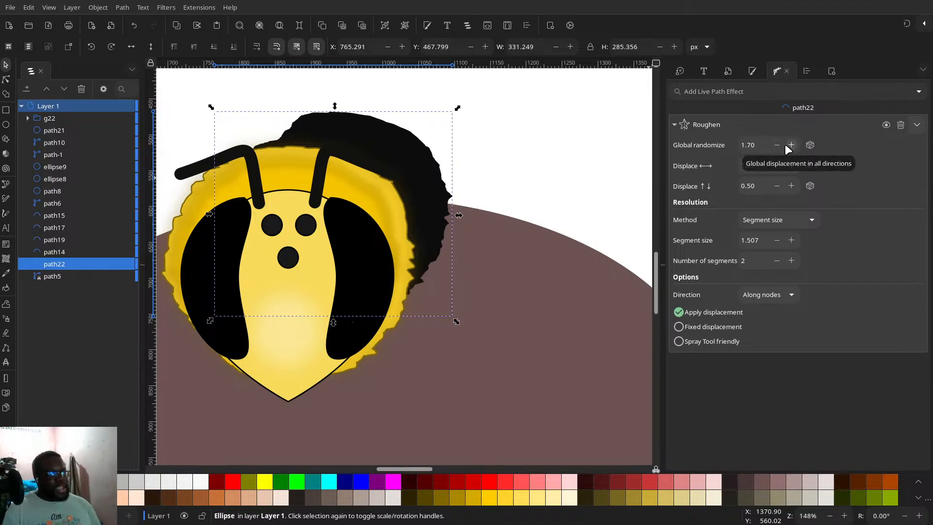
{"action": "left_click", "coordinate": [781, 146]}
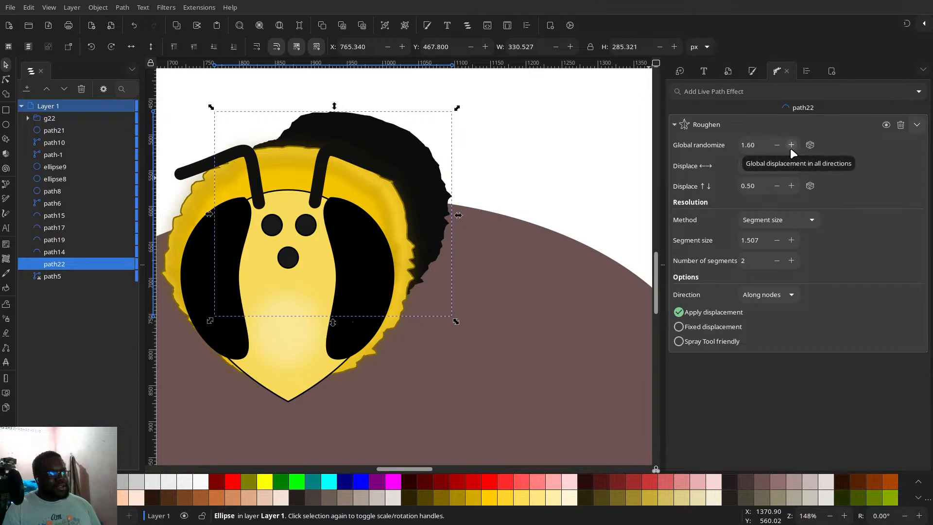
{"action": "left_click", "coordinate": [791, 146]}
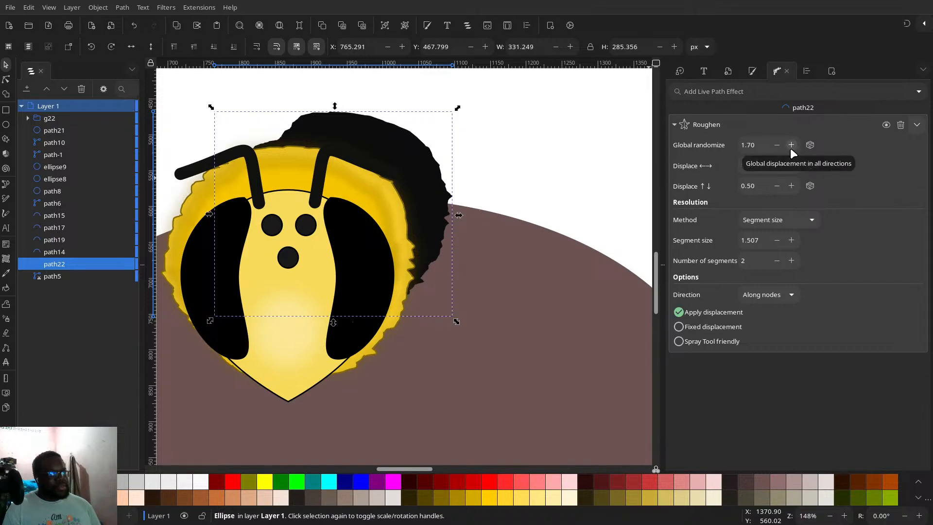
- Raise the vertical displacement of the body's Roughen effect to 2.10, keeping the Segment size method
{"action": "left_click", "coordinate": [789, 188]}
{"action": "left_click", "coordinate": [789, 187]}
{"action": "left_click", "coordinate": [790, 186]}
{"action": "left_click", "coordinate": [789, 185]}
{"action": "left_click", "coordinate": [790, 186]}
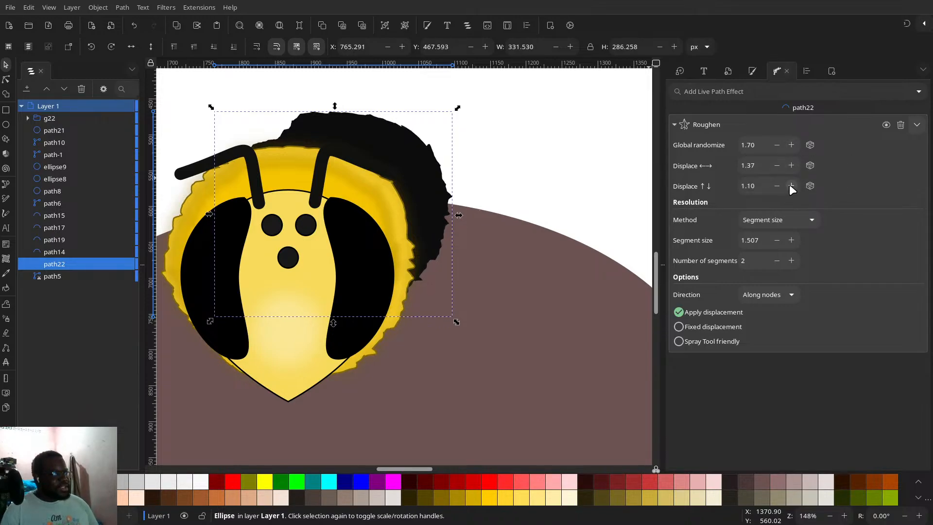
{"action": "left_click", "coordinate": [790, 184]}
{"action": "left_click", "coordinate": [790, 183]}
{"action": "left_click", "coordinate": [791, 182]}
{"action": "left_click", "coordinate": [791, 183]}
{"action": "left_click", "coordinate": [791, 183]}
{"action": "left_click", "coordinate": [791, 182]}
{"action": "left_click", "coordinate": [791, 182]}
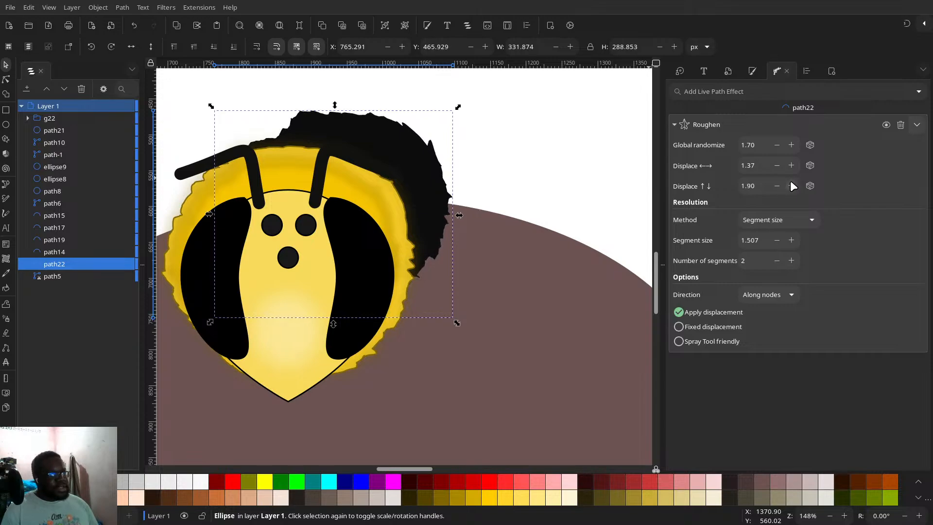
{"action": "left_click", "coordinate": [791, 183]}
{"action": "left_click", "coordinate": [790, 182]}
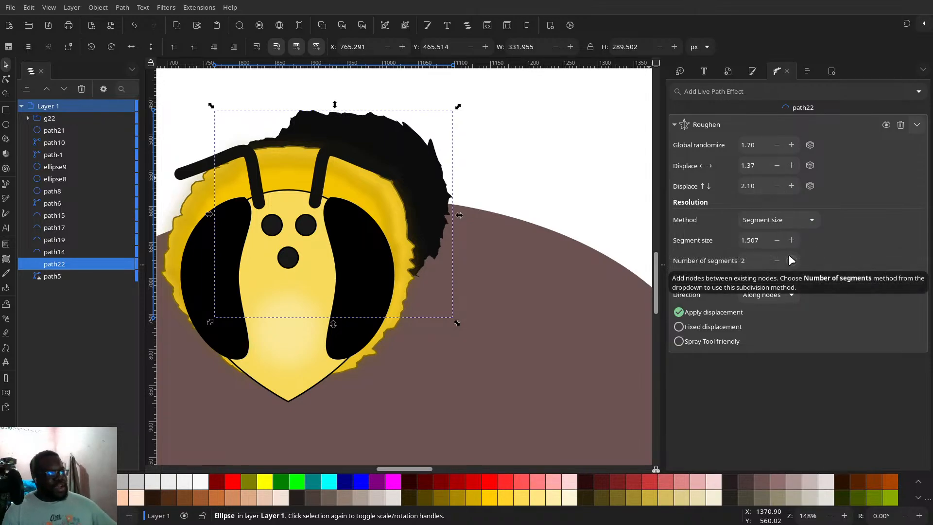
{"action": "left_click", "coordinate": [787, 219]}
{"action": "left_click", "coordinate": [789, 222]}
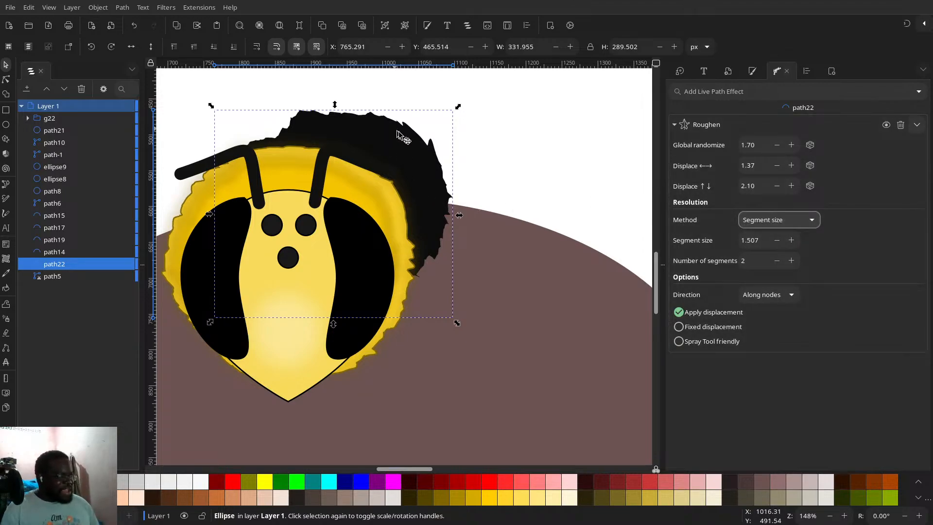
- Duplicate the roughened dark body, fill the copy with mustard yellow, and send it to the very back
{"action": "key", "text": "ctrl+d"}
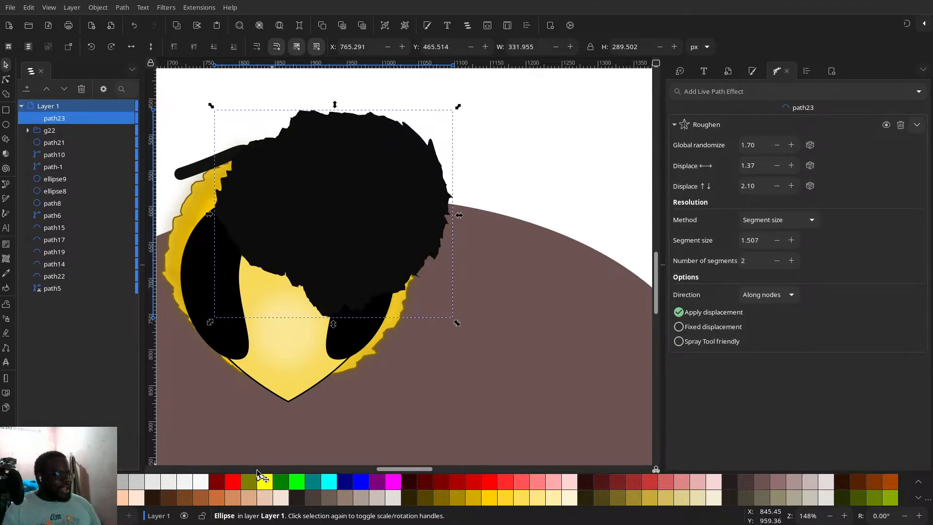
{"action": "left_click", "coordinate": [650, 497]}
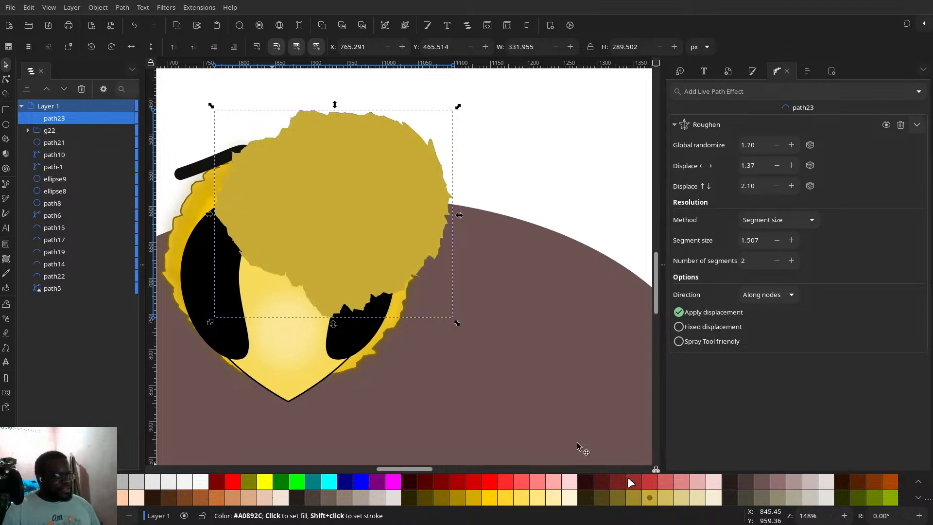
{"action": "left_click", "coordinate": [234, 44]}
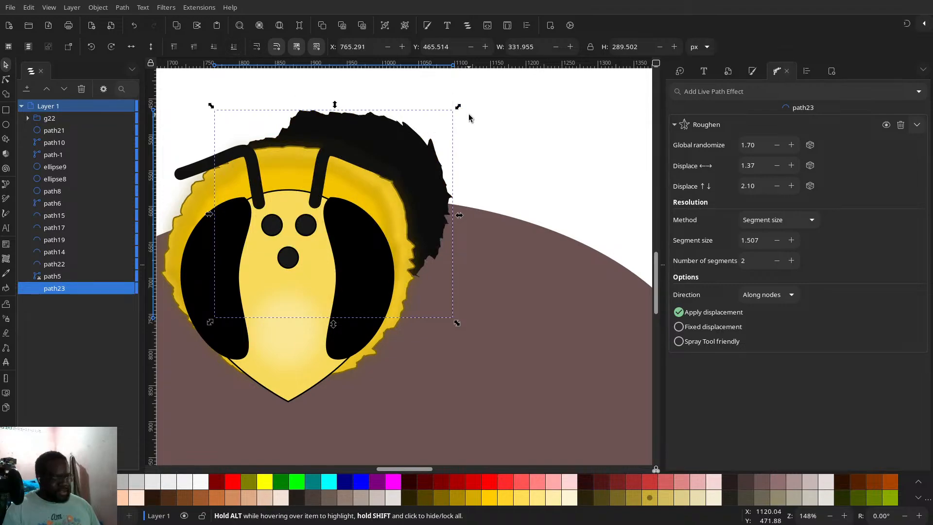
- Nudge the mustard copy about 12 px up and slightly right to form a yellow rim above the dark body
{"action": "key", "text": "Left"}
{"action": "key", "text": "Left"}
{"action": "key", "text": "Left"}
{"action": "key", "text": "Left"}
{"action": "key", "text": "Left"}
{"action": "key", "text": "Up"}
{"action": "key", "text": "Up"}
{"action": "key", "text": "Up"}
{"action": "key", "text": "Up"}
{"action": "key", "text": "Up"}
{"action": "key", "text": "Up"}
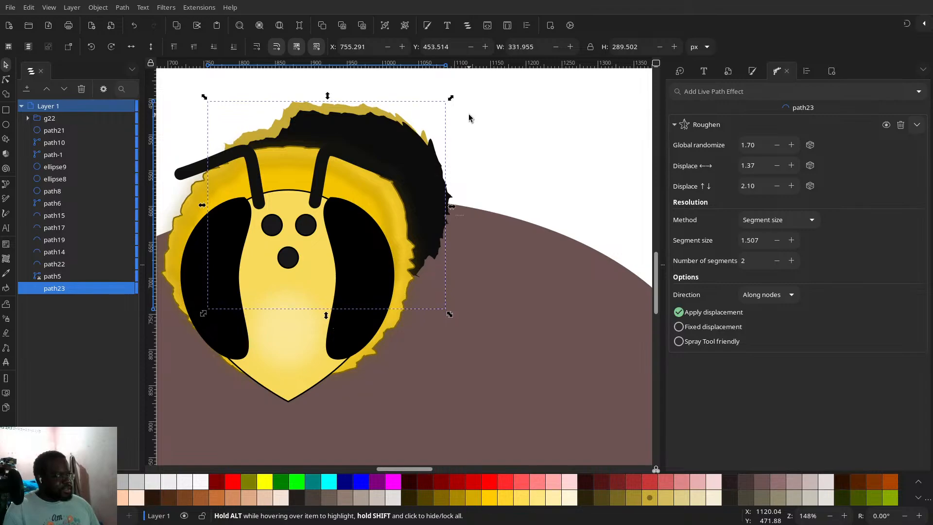
{"action": "key", "text": "Right"}
{"action": "key", "text": "Right"}
{"action": "key", "text": "Right"}
{"action": "key", "text": "Right"}
{"action": "key", "text": "Right"}
{"action": "key", "text": "Right"}
{"action": "key", "text": "Right"}
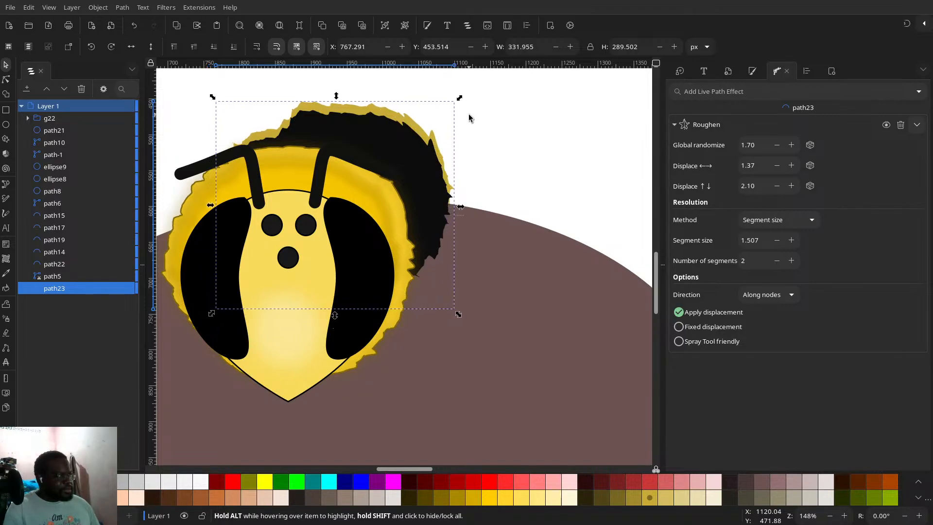
- Flip the mustard body copy horizontally and rotate it clockwise to vary its jagged edge
{"action": "left_click", "coordinate": [128, 48]}
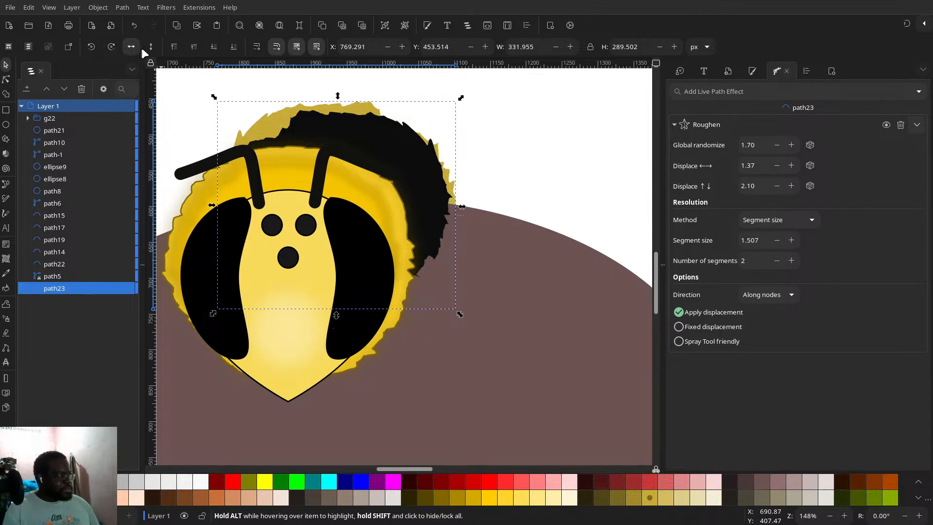
{"action": "left_click", "coordinate": [305, 130]}
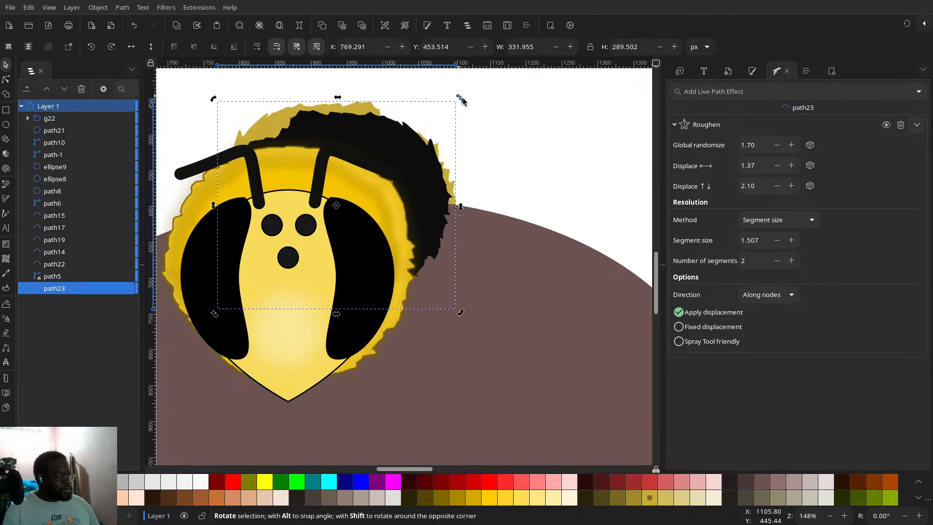
{"action": "left_click_drag", "start_coordinate": [462, 99], "coordinate": [488, 176]}
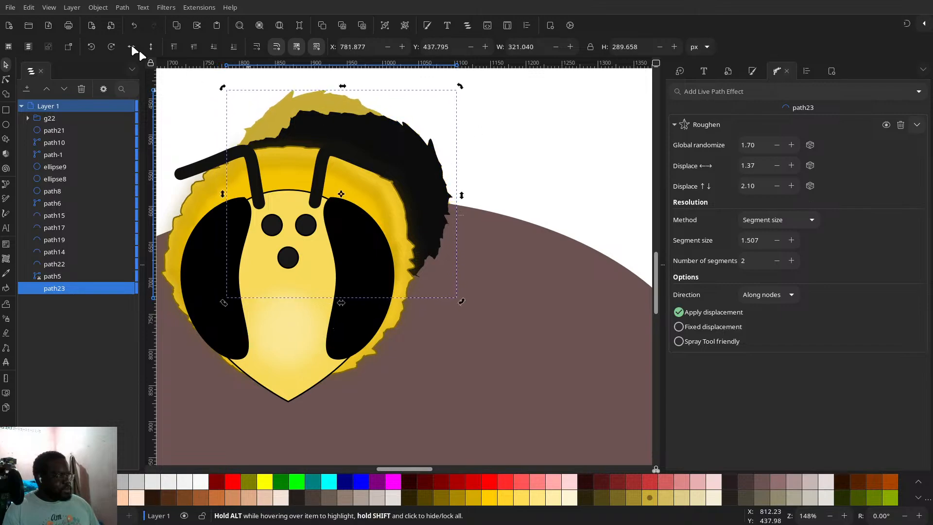
- Raise the mustard copy just above the brown hills and shift it slightly right and down
{"action": "left_click", "coordinate": [196, 52]}
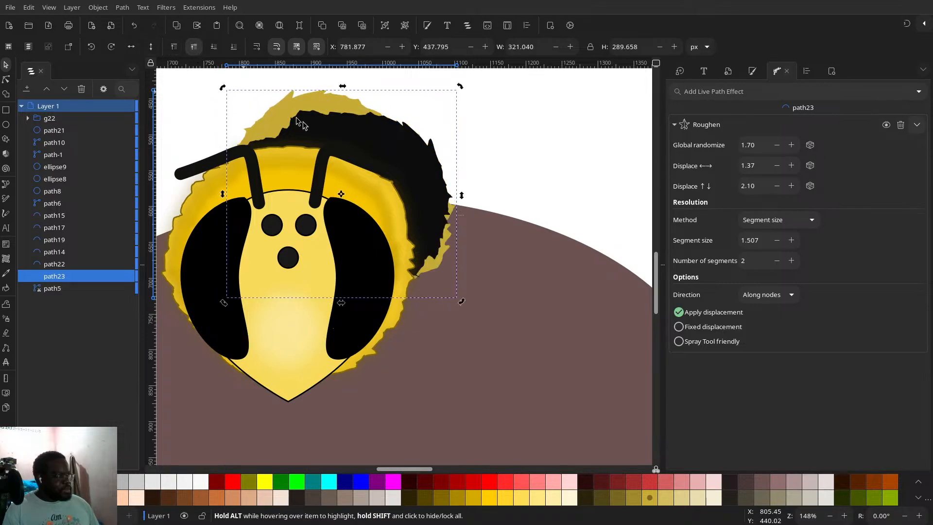
{"action": "left_click_drag", "start_coordinate": [317, 110], "coordinate": [328, 114]}
- Duplicate the dark body, offset the copy up and to the right, and restack it between the original and the mustard copy
{"action": "left_click", "coordinate": [391, 147]}
{"action": "key", "text": "ctrl+d"}
{"action": "left_click_drag", "start_coordinate": [383, 144], "coordinate": [398, 127]}
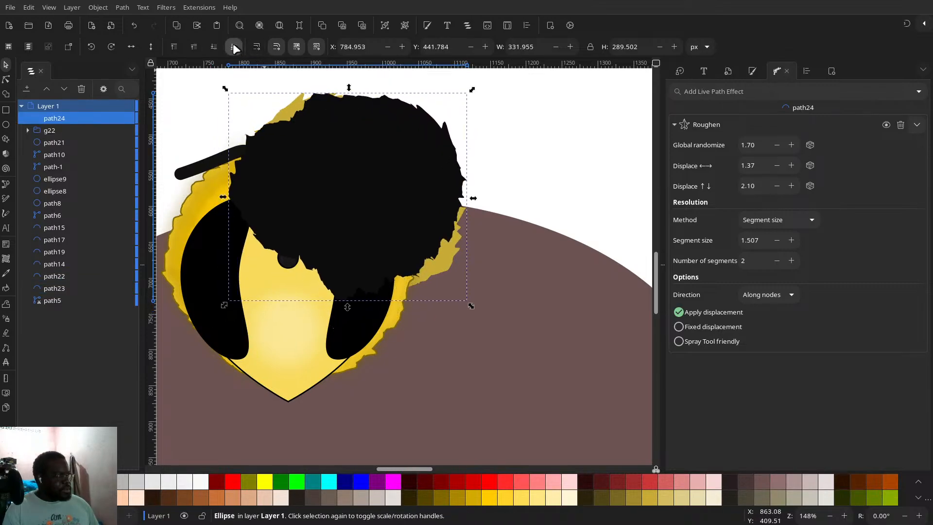
{"action": "left_click", "coordinate": [233, 46]}
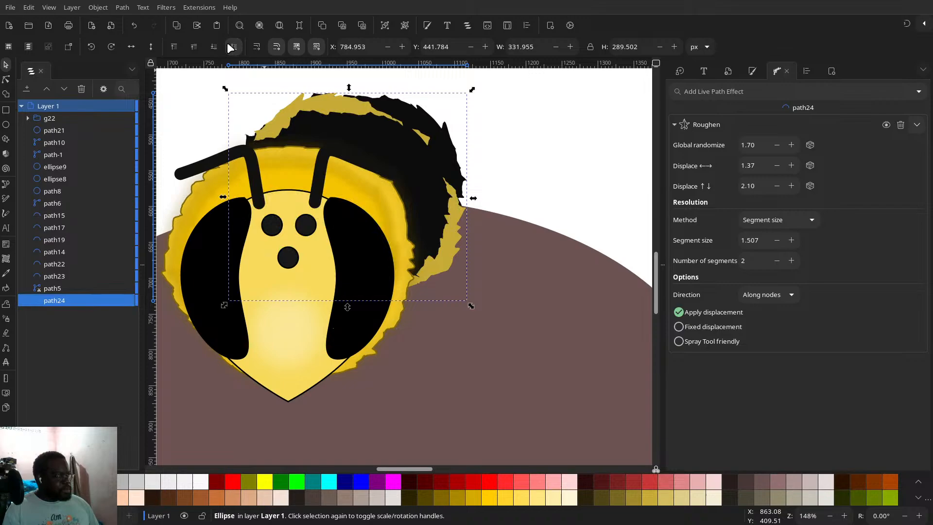
{"action": "left_click", "coordinate": [194, 47]}
{"action": "left_click", "coordinate": [197, 45]}
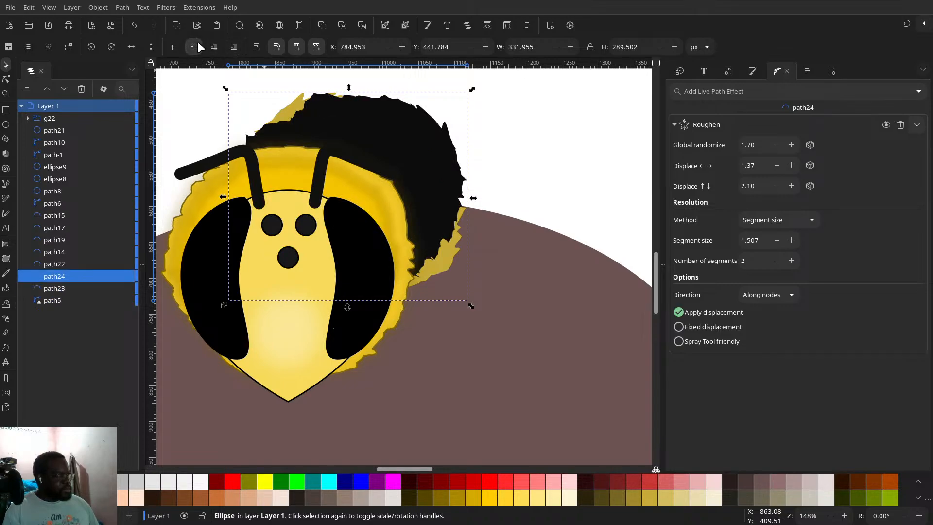
- Lower the dark body copy one level so that it sits beneath the mustard copy, and deselect it
{"action": "left_click", "coordinate": [214, 46]}
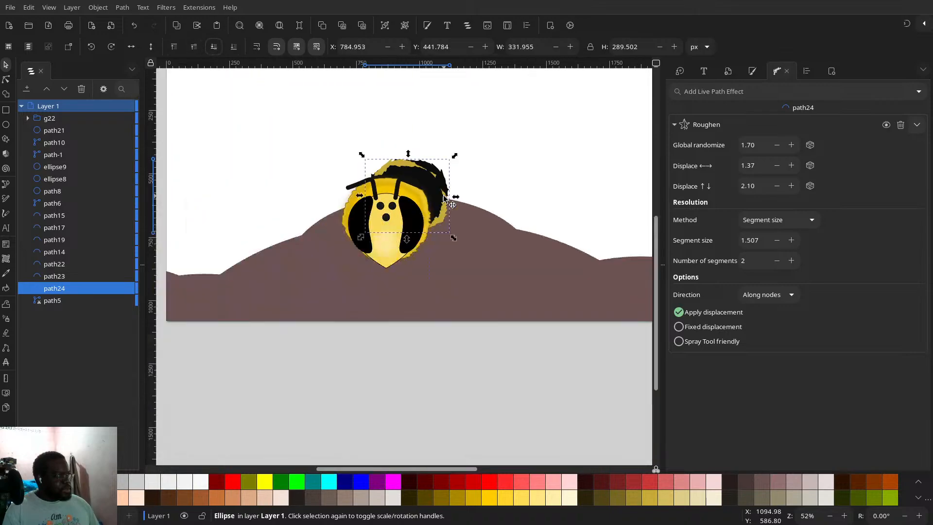
{"action": "key", "text": "5"}
{"action": "left_click", "coordinate": [464, 366]}
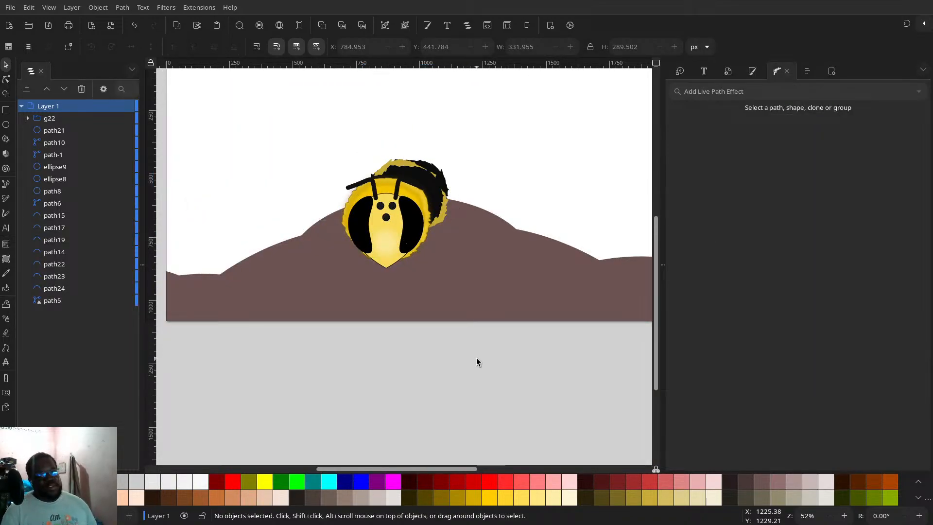
- Bend the right antenna's curve outward by adjusting the curve handles at its base and outer tip
{"action": "left_click", "coordinate": [396, 183]}
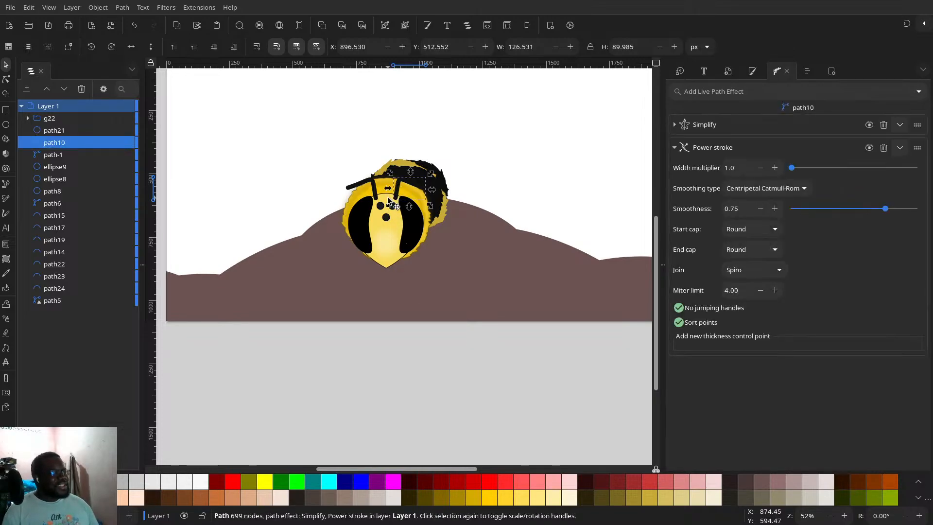
{"action": "scroll", "coordinate": [389, 199], "scroll_direction": "up", "scroll_amount": 3, "text": "ctrl"}
{"action": "left_click", "coordinate": [425, 152]}
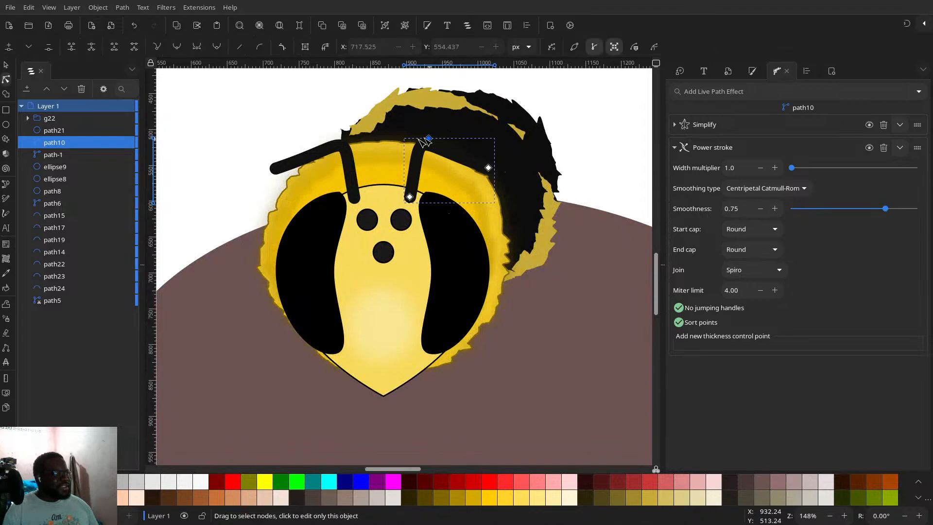
{"action": "key", "text": "n"}
{"action": "left_click_drag", "start_coordinate": [446, 178], "coordinate": [450, 184]}
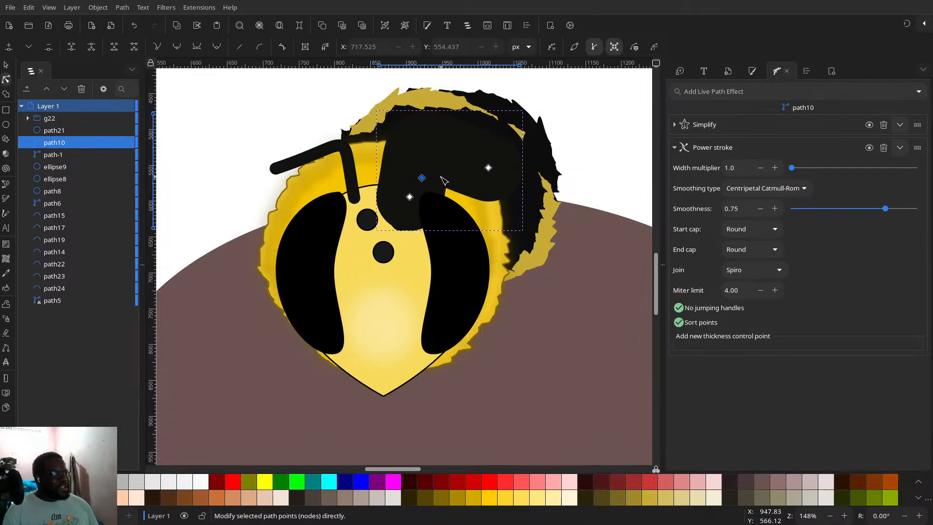
{"action": "key", "text": "ctrl+z"}
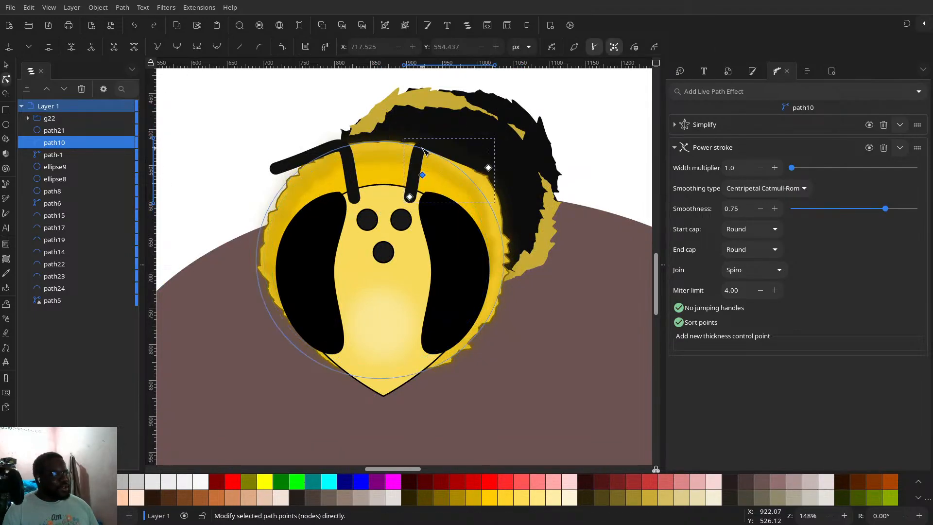
{"action": "left_click", "coordinate": [410, 198]}
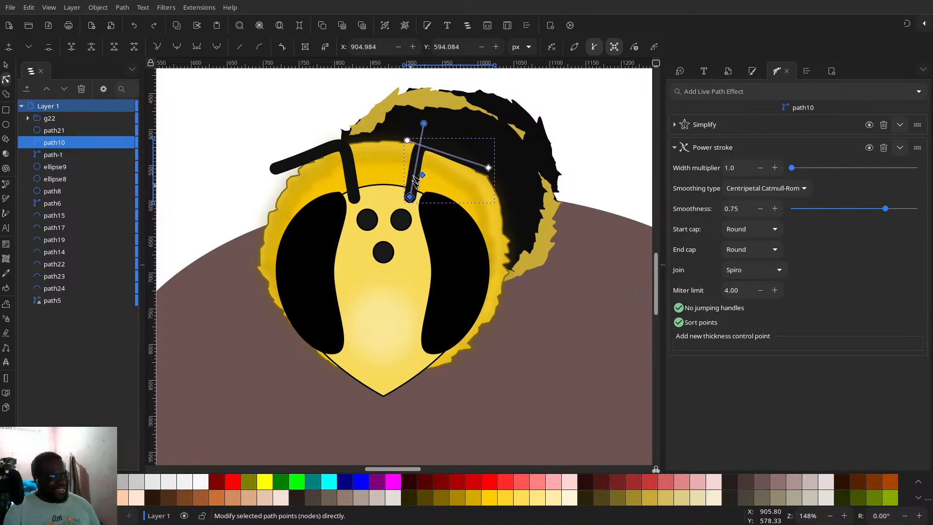
{"action": "left_click_drag", "start_coordinate": [424, 123], "coordinate": [461, 181]}
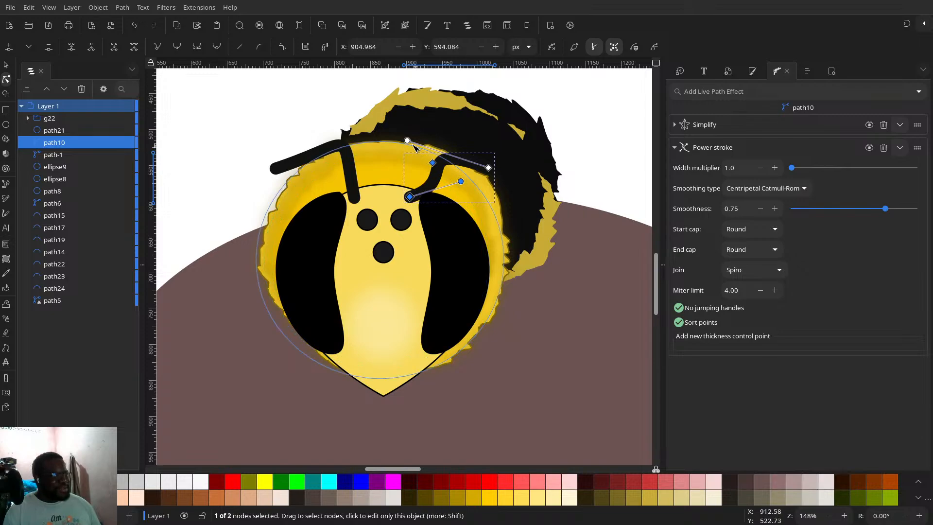
{"action": "left_click_drag", "start_coordinate": [407, 140], "coordinate": [426, 156]}
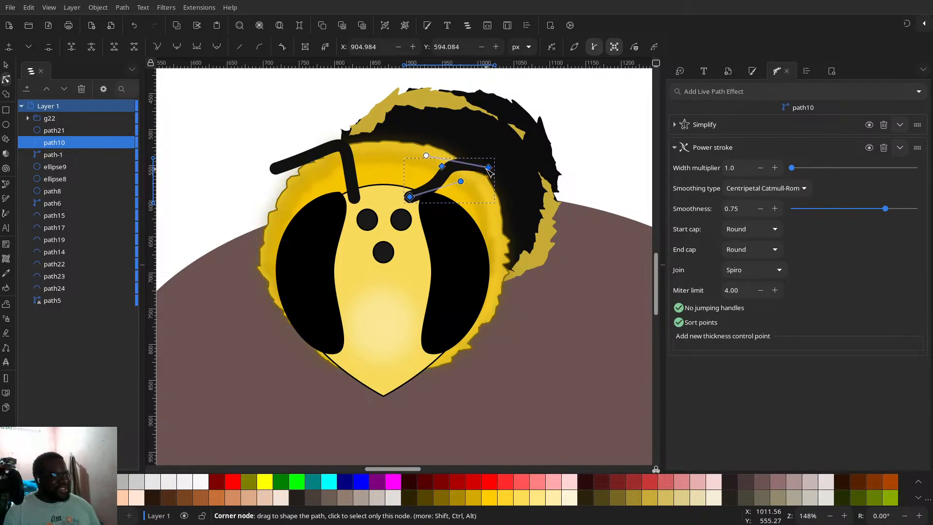
- Move the right antenna's outer tip to about X 1037, Y 599 px and shape its bend into a rounded arch
{"action": "left_click_drag", "start_coordinate": [489, 169], "coordinate": [450, 144]}
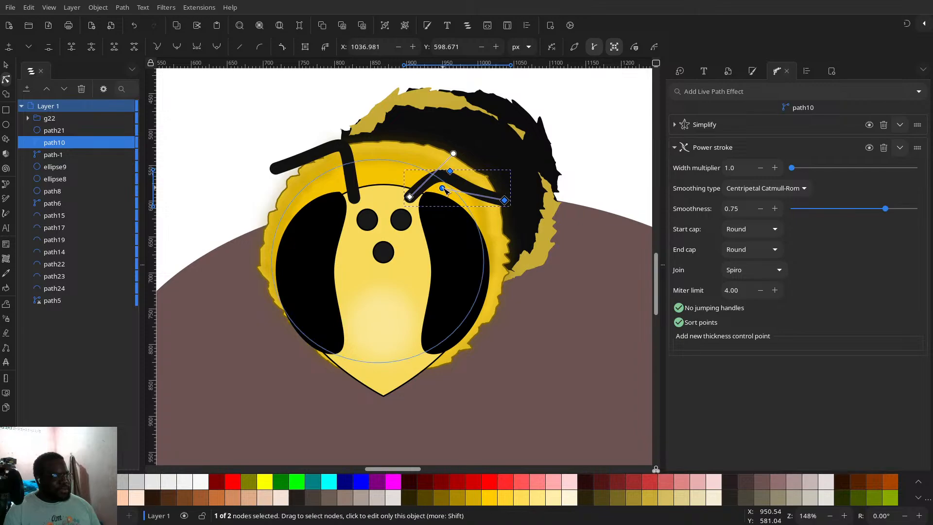
{"action": "mouse_move", "coordinate": [444, 189]}
{"action": "left_mouse_down"}
{"action": "mouse_move", "coordinate": [463, 165]}
{"action": "mouse_move", "coordinate": [456, 175]}
{"action": "left_mouse_up"}
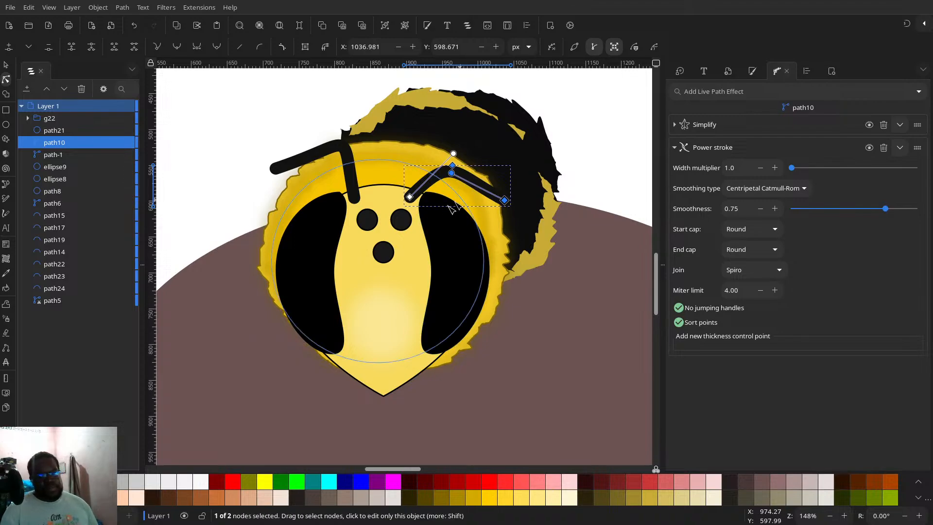
{"action": "scroll", "coordinate": [428, 238], "scroll_direction": "down", "scroll_amount": 2, "text": "ctrl"}
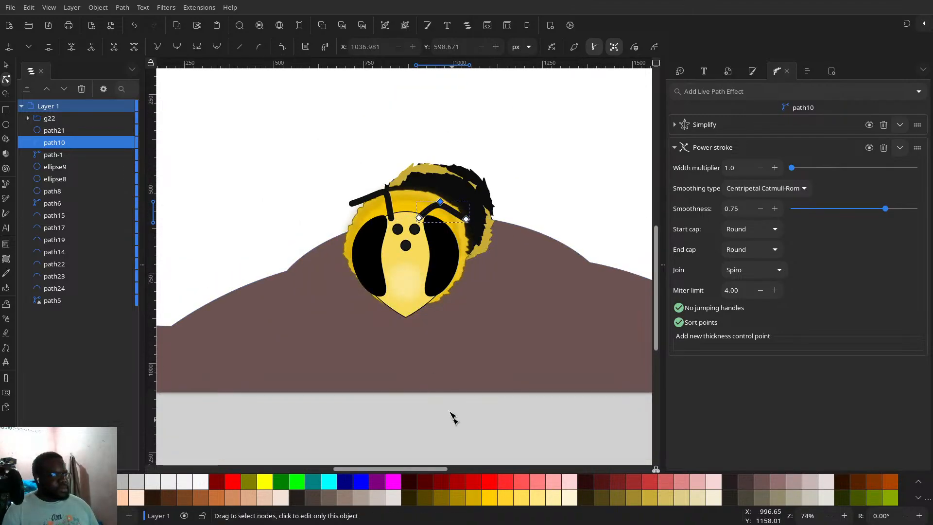
{"action": "scroll", "coordinate": [365, 302], "scroll_direction": "down", "scroll_amount": 1, "text": "ctrl"}
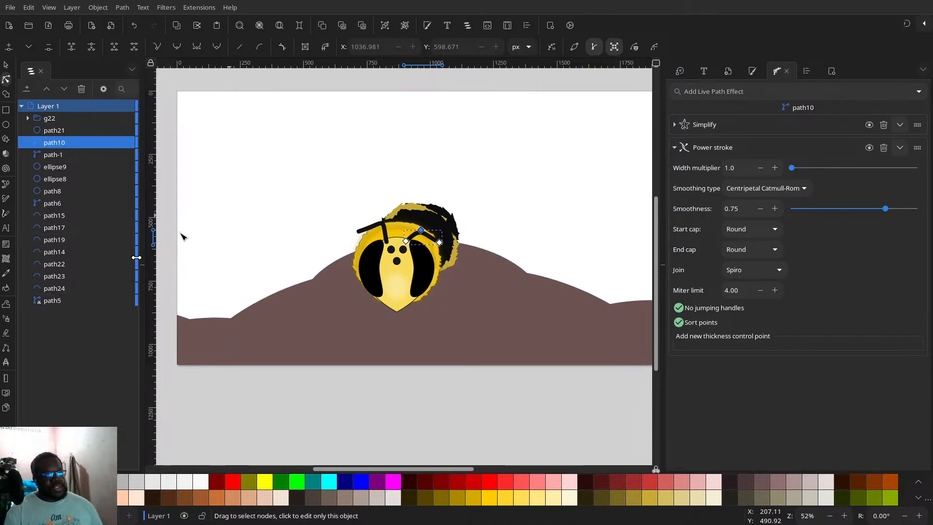
{"action": "left_click", "coordinate": [6, 64]}
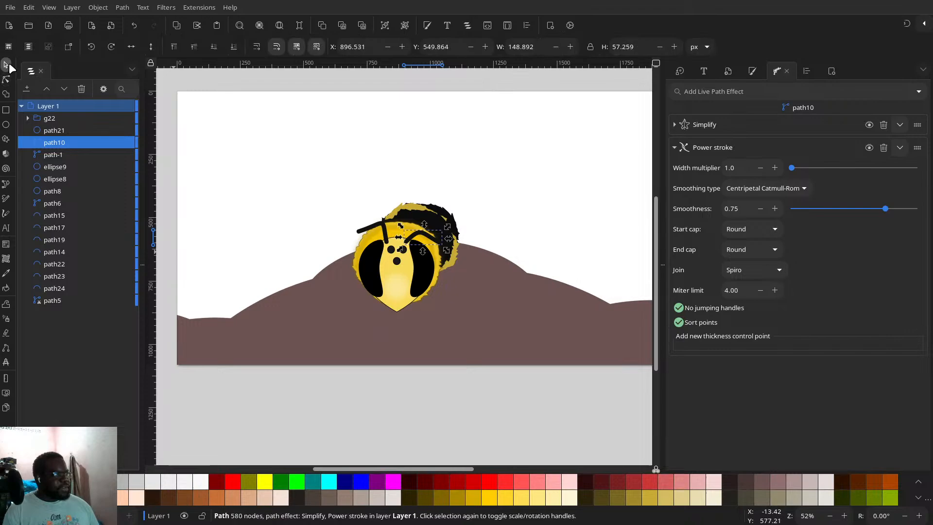
{"action": "left_click", "coordinate": [492, 197]}
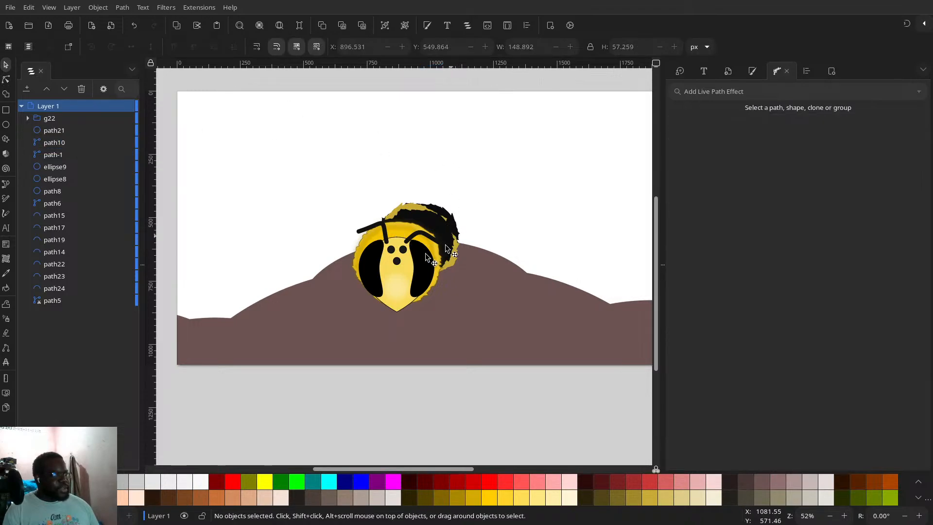
- Duplicate the left antenna, rotate the copy counterclockwise, and place it beside the lower left of the head as a leg
{"action": "left_click", "coordinate": [385, 231]}
{"action": "key", "text": "ctrl+d"}
{"action": "left_click_drag", "start_coordinate": [308, 252], "coordinate": [256, 295]}
{"action": "left_click", "coordinate": [328, 275]}
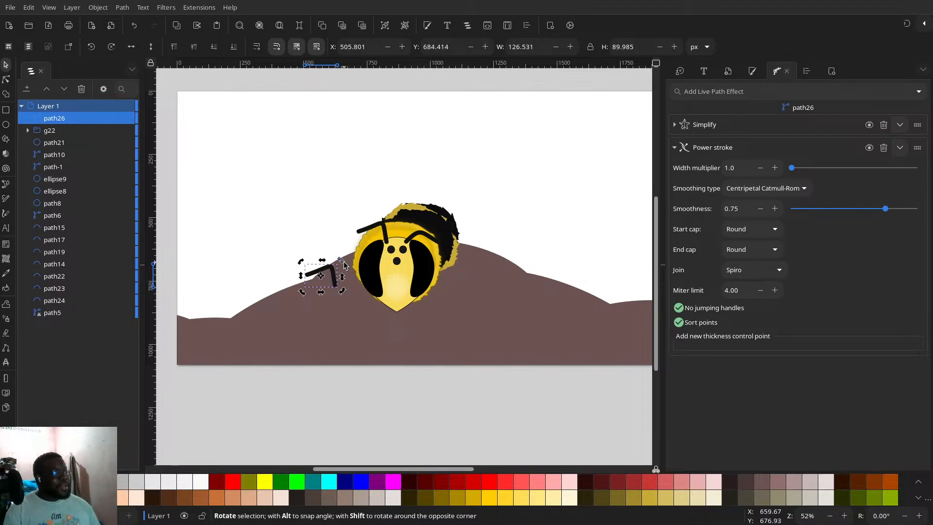
{"action": "left_click_drag", "start_coordinate": [341, 260], "coordinate": [299, 216]}
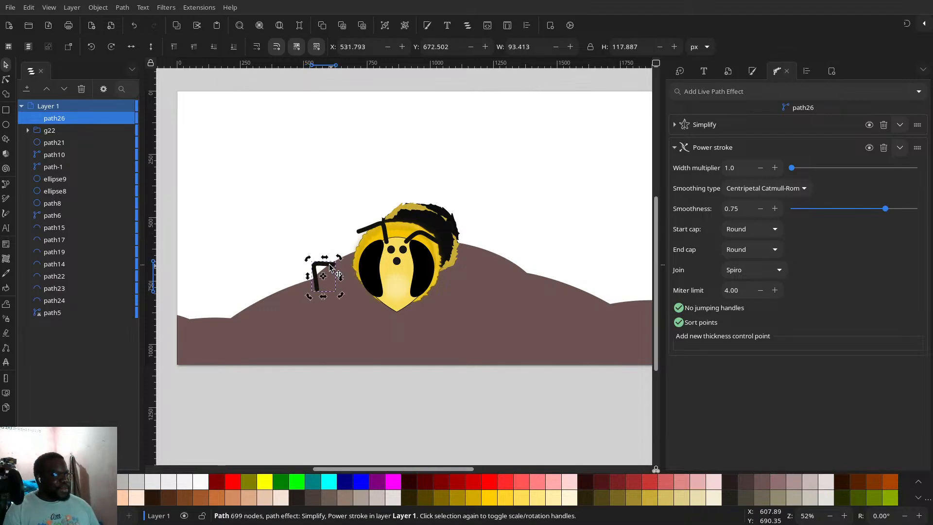
{"action": "left_click_drag", "start_coordinate": [332, 270], "coordinate": [355, 281]}
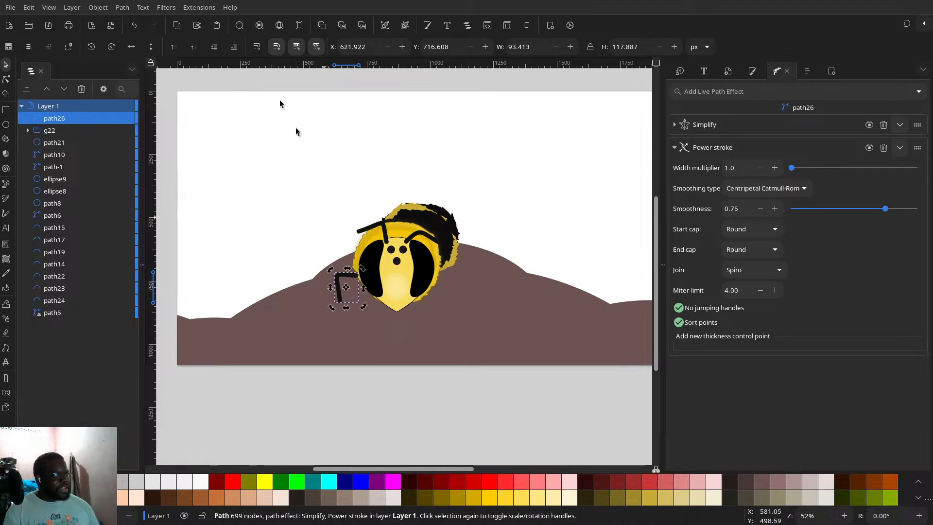
- Lower the leg in the stacking order to just above the brown hills and shift it slightly toward the head
{"action": "left_click", "coordinate": [213, 47]}
{"action": "left_click", "coordinate": [214, 46]}
{"action": "left_click", "coordinate": [213, 47]}
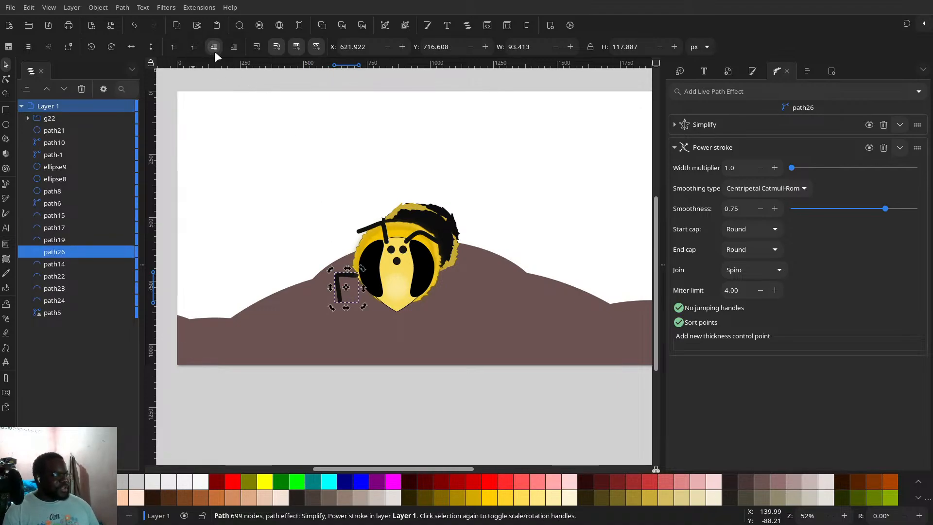
{"action": "scroll", "coordinate": [341, 301], "scroll_direction": "up", "scroll_amount": 4}
{"action": "left_click_drag", "start_coordinate": [302, 176], "coordinate": [318, 182]}
{"action": "left_click", "coordinate": [211, 51]}
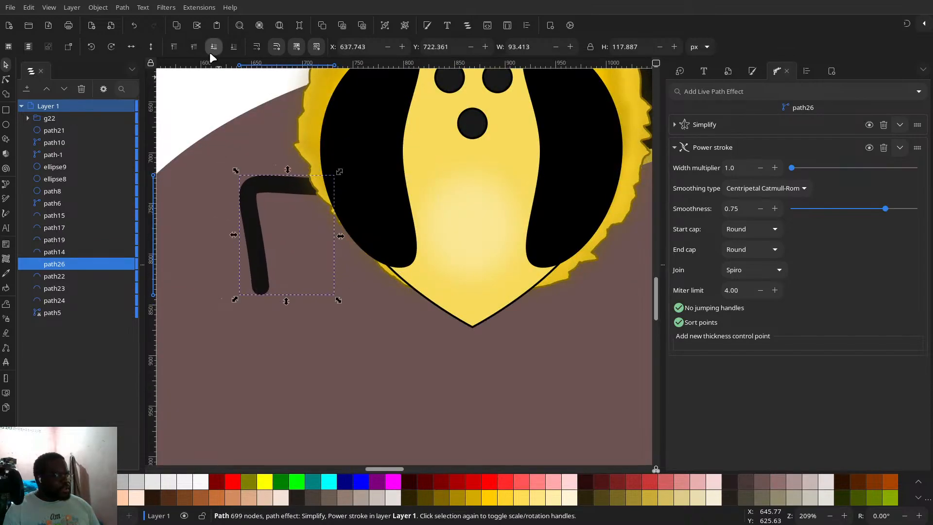
{"action": "left_click", "coordinate": [211, 50]}
{"action": "left_click", "coordinate": [199, 47]}
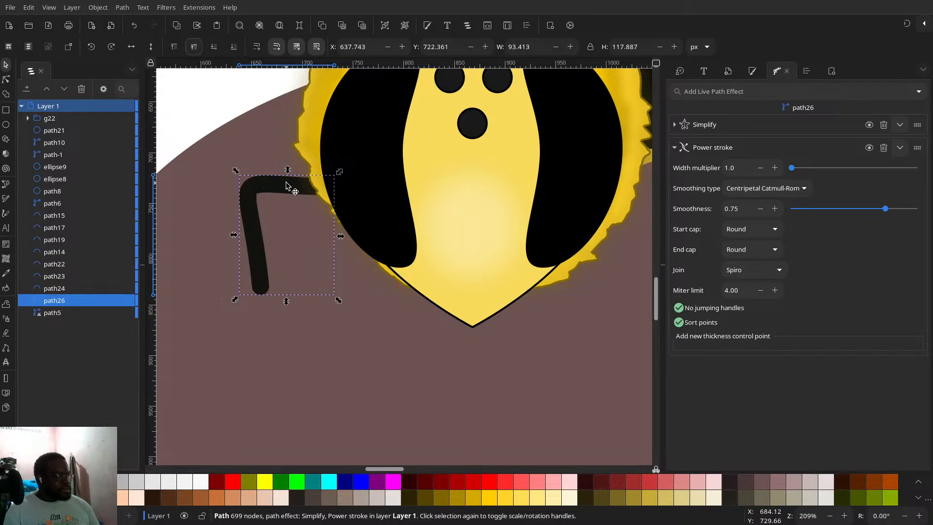
- Insert an extra node at the knee, between the leg path's two end nodes
{"action": "scroll", "coordinate": [307, 258], "scroll_direction": "down", "scroll_amount": 4}
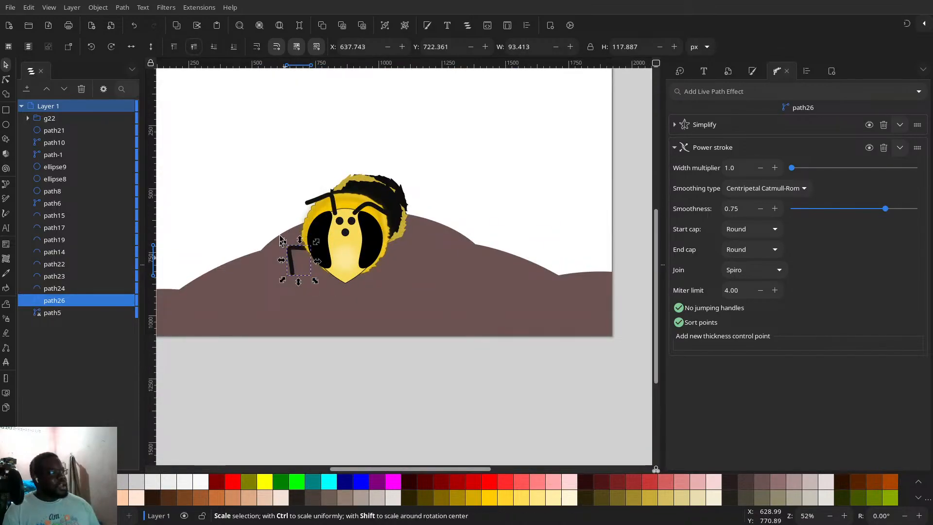
{"action": "scroll", "coordinate": [323, 265], "scroll_direction": "up", "scroll_amount": 5}
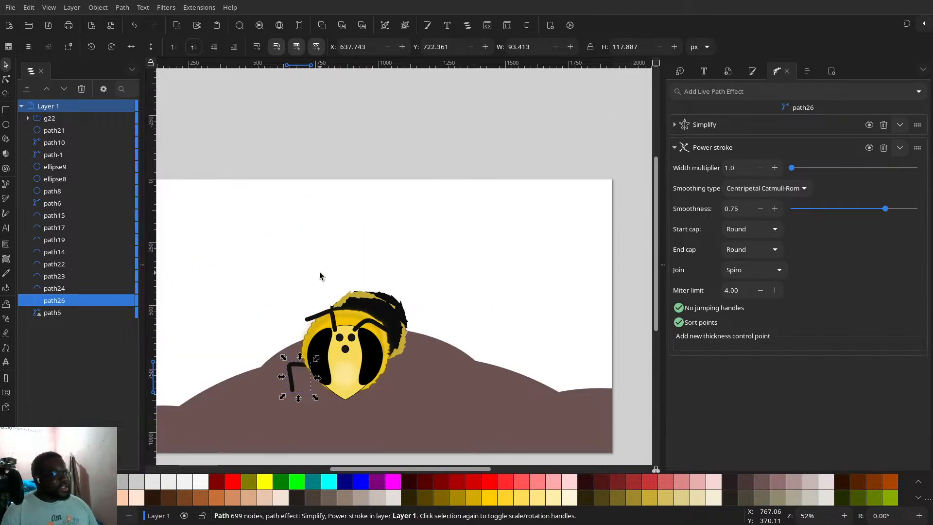
{"action": "left_click_drag", "start_coordinate": [307, 308], "coordinate": [377, 156]}
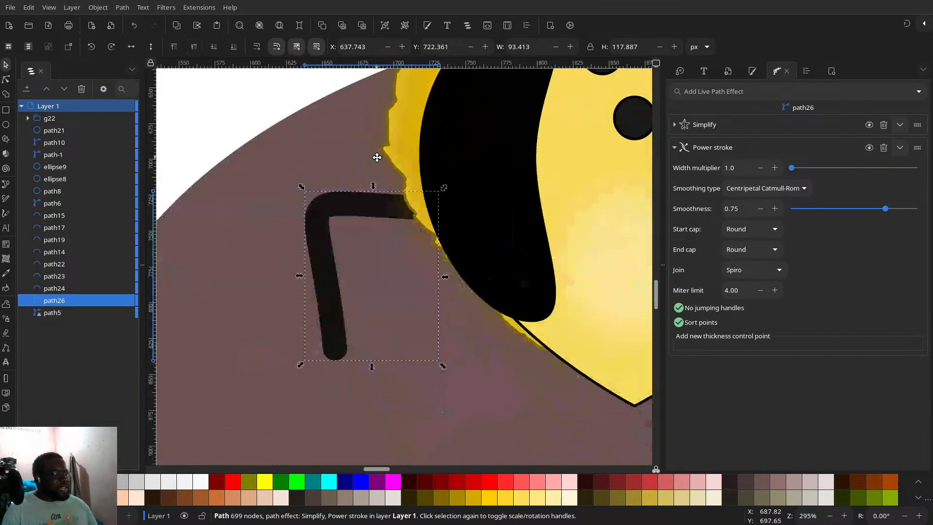
{"action": "key", "text": "n"}
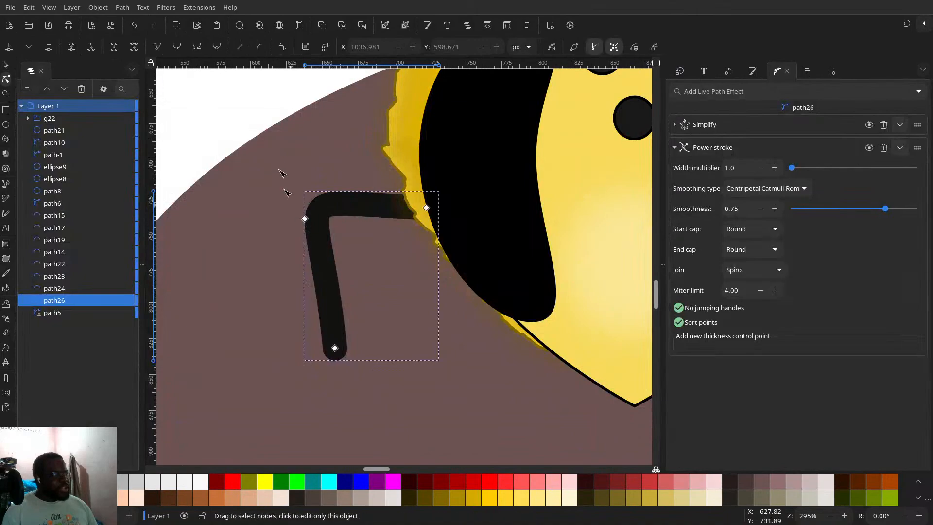
{"action": "left_click_drag", "start_coordinate": [281, 173], "coordinate": [455, 381]}
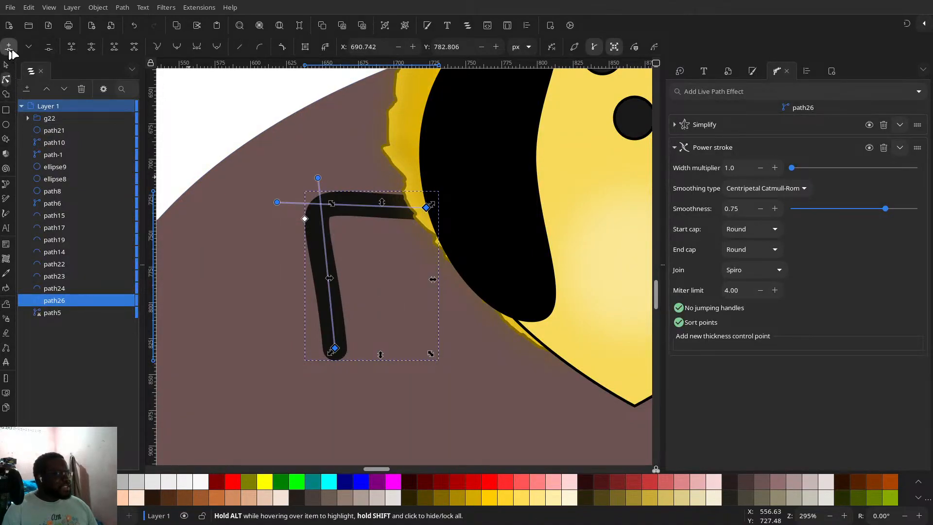
{"action": "left_click", "coordinate": [8, 47]}
{"action": "scroll", "coordinate": [369, 228], "scroll_direction": "down", "scroll_amount": 3}
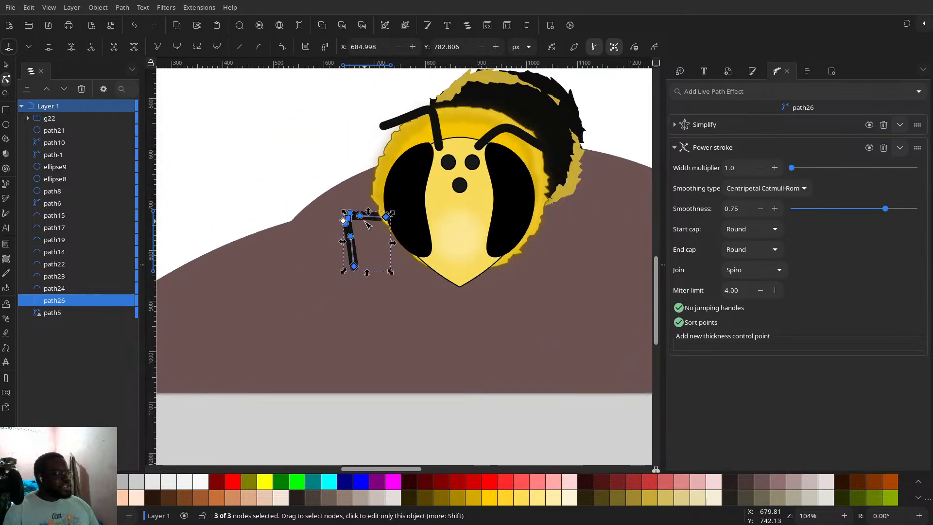
{"action": "left_click", "coordinate": [391, 428]}
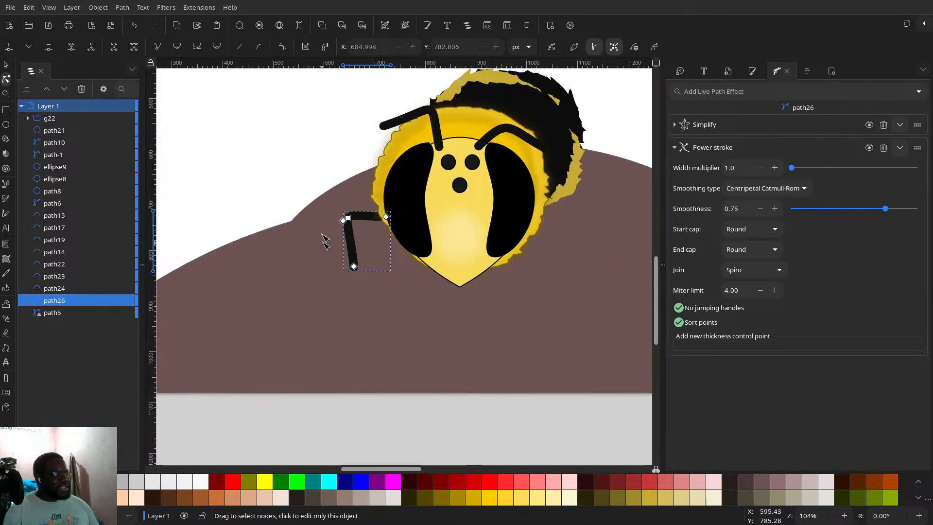
{"action": "left_click_drag", "start_coordinate": [307, 194], "coordinate": [428, 308]}
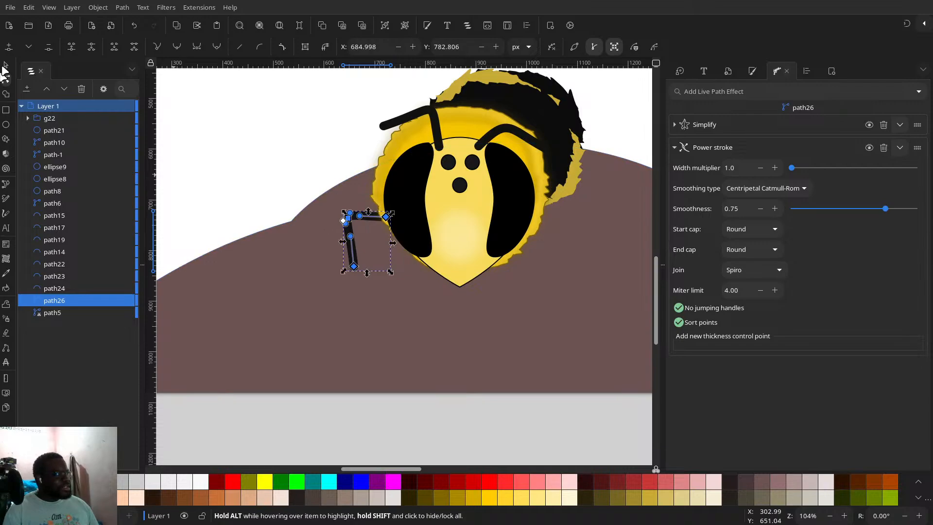
{"action": "left_click", "coordinate": [9, 47]}
{"action": "scroll", "coordinate": [382, 297], "scroll_direction": "down", "scroll_amount": 5}
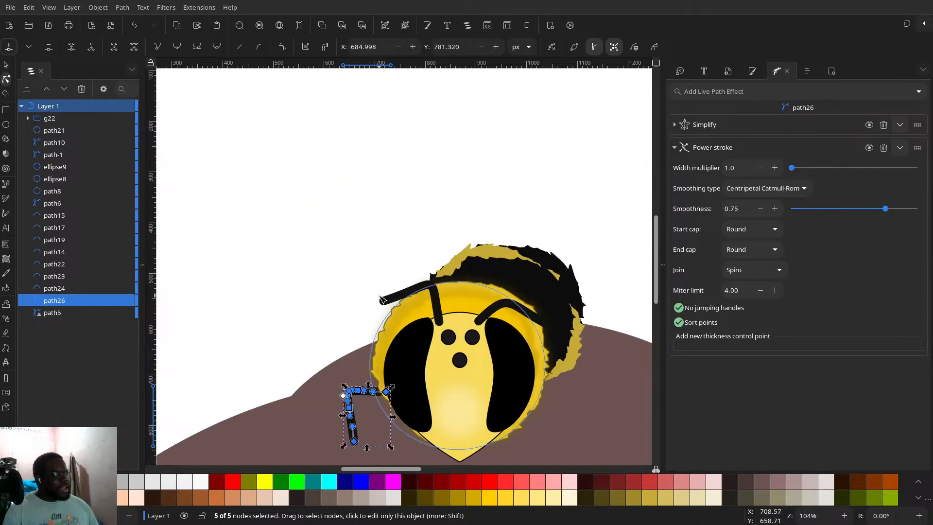
{"action": "scroll", "coordinate": [383, 296], "scroll_direction": "up", "scroll_amount": 3}
{"action": "key", "text": "ctrl+z"}
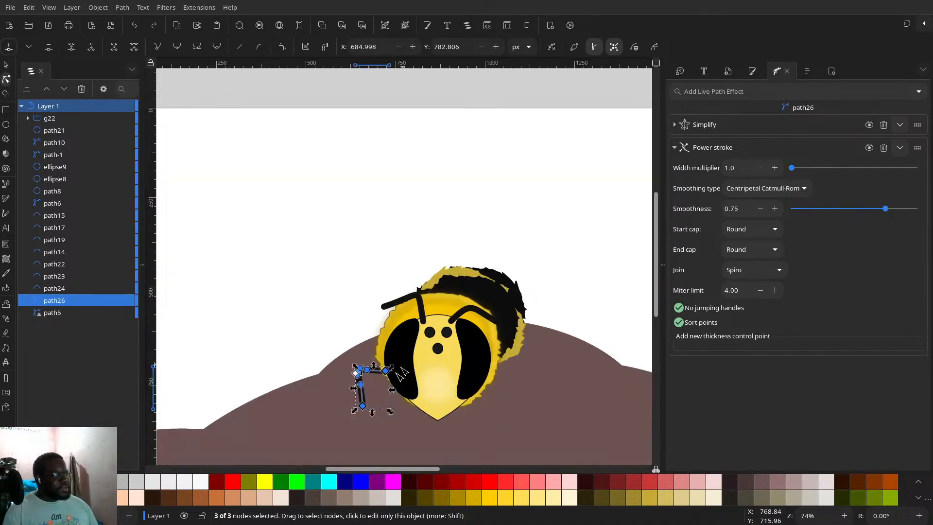
- Insert one more node in the leg's lower segment, between the knee and the foot
{"action": "scroll", "coordinate": [384, 391], "scroll_direction": "up", "scroll_amount": 3}
{"action": "left_click_drag", "start_coordinate": [367, 379], "coordinate": [389, 279]}
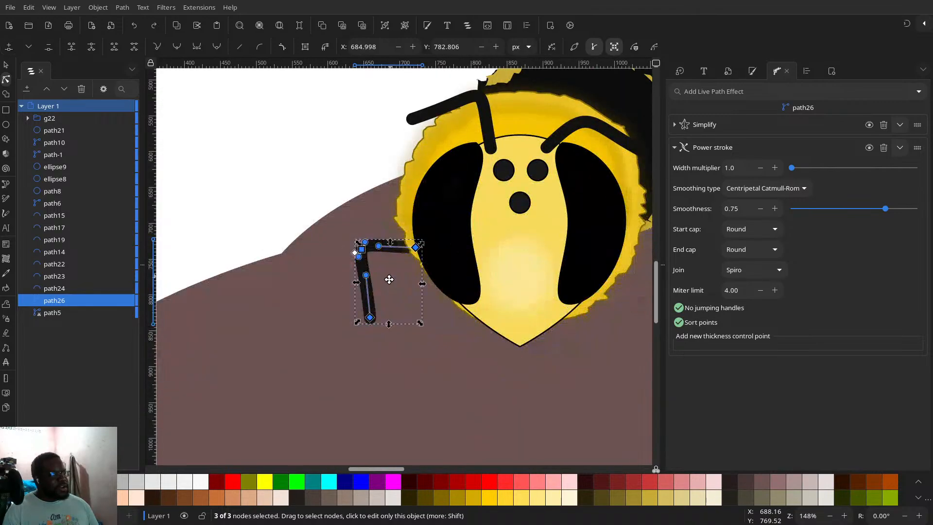
{"action": "left_click_drag", "start_coordinate": [302, 224], "coordinate": [384, 353]}
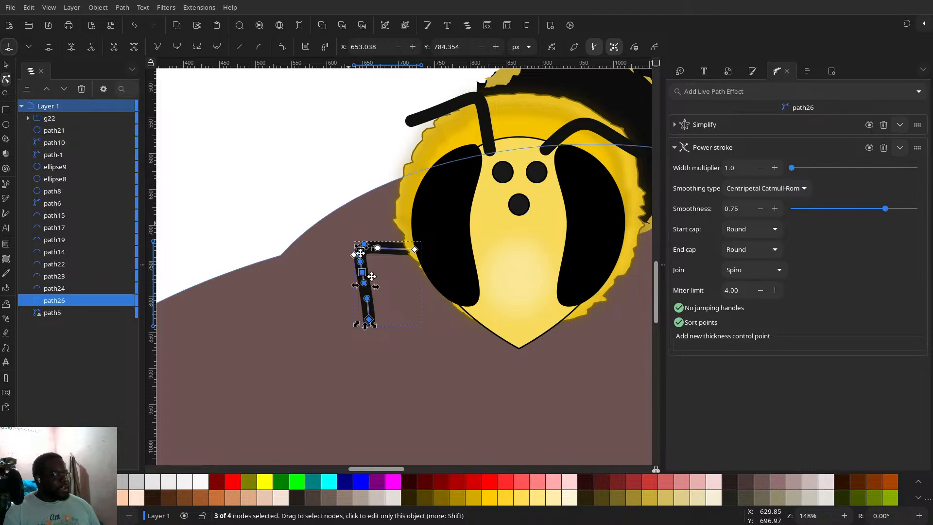
- Extend the leg down and outward by moving its foot node to about X 607, Y 908 px
{"action": "left_click", "coordinate": [375, 362]}
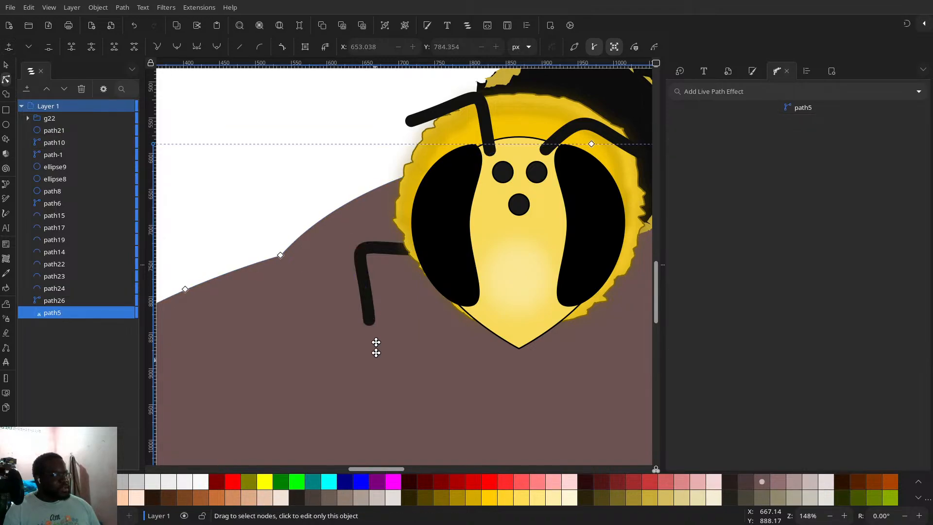
{"action": "left_click", "coordinate": [367, 313]}
{"action": "left_click_drag", "start_coordinate": [374, 325], "coordinate": [335, 381]}
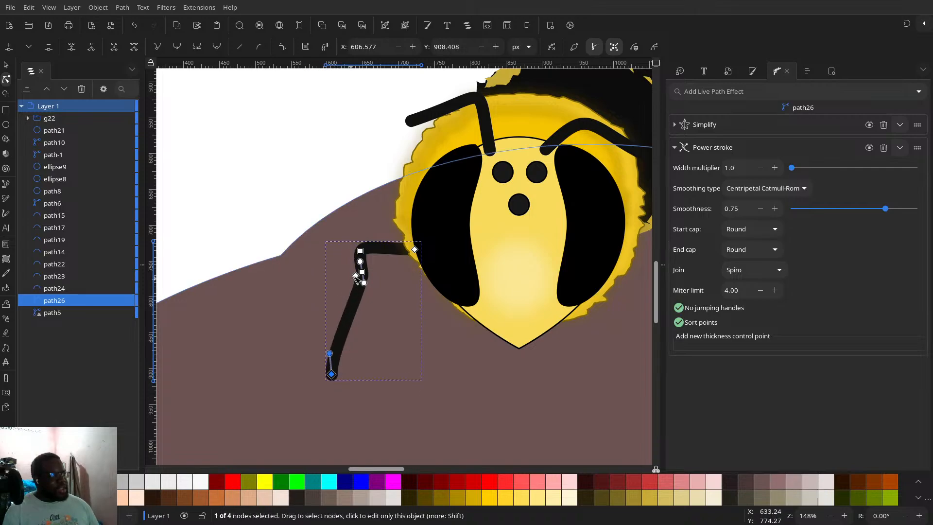
- Reshape the lower leg, moving its middle node to about X 651, Y 832 px and its foot to about X 588, Y 927 px
{"action": "left_click_drag", "start_coordinate": [362, 272], "coordinate": [362, 314]}
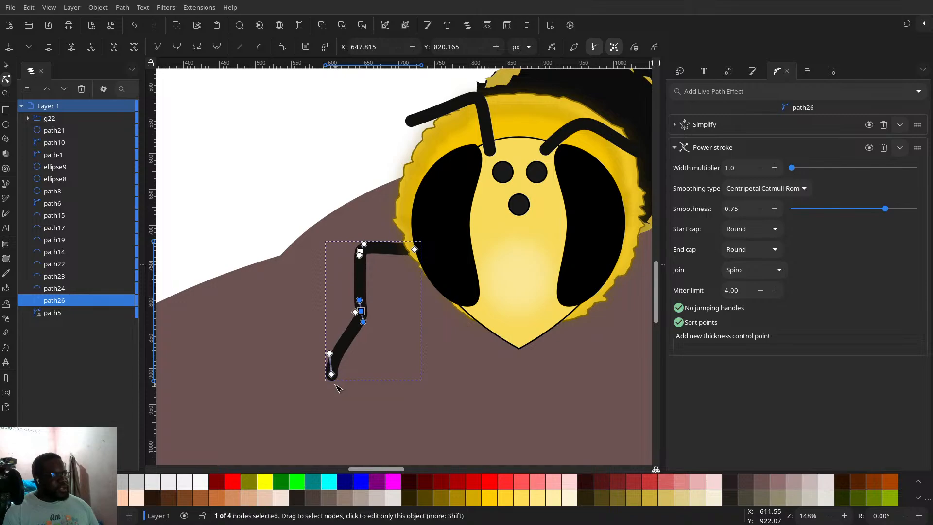
{"action": "left_click_drag", "start_coordinate": [331, 375], "coordinate": [318, 390]}
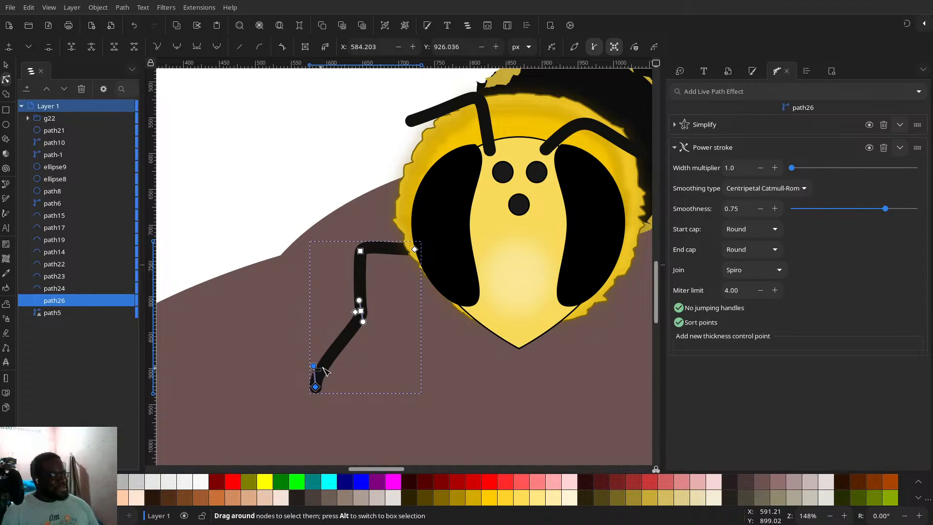
{"action": "left_click_drag", "start_coordinate": [327, 368], "coordinate": [345, 354]}
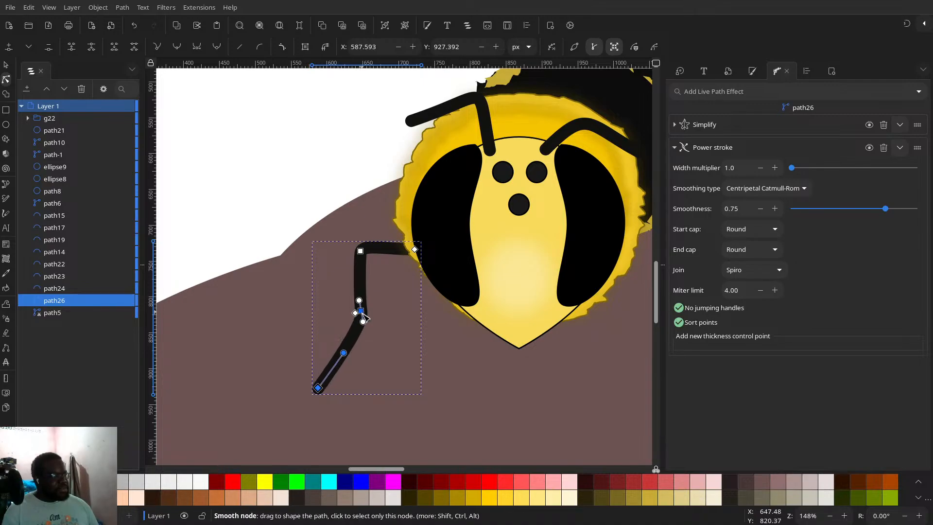
{"action": "left_click_drag", "start_coordinate": [364, 315], "coordinate": [365, 323]}
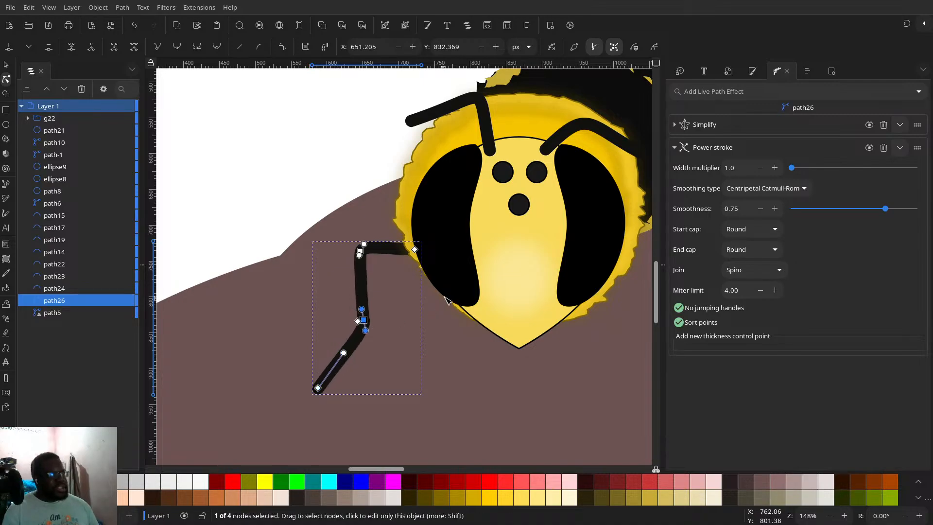
- Thicken the leg's whole stroke by widening its Power stroke thickness control point
{"action": "scroll", "coordinate": [452, 306], "scroll_direction": "down", "scroll_amount": 5}
{"action": "scroll", "coordinate": [452, 307], "scroll_direction": "up", "scroll_amount": 5}
{"action": "scroll", "coordinate": [452, 306], "scroll_direction": "down", "scroll_amount": 4}
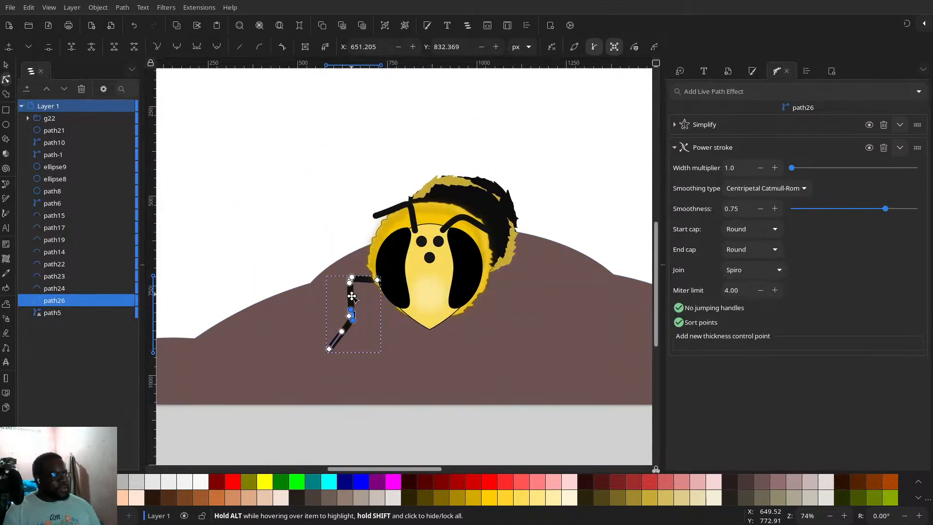
{"action": "scroll", "coordinate": [353, 287], "scroll_direction": "up", "scroll_amount": 4}
{"action": "scroll", "coordinate": [368, 317], "scroll_direction": "down", "scroll_amount": 3}
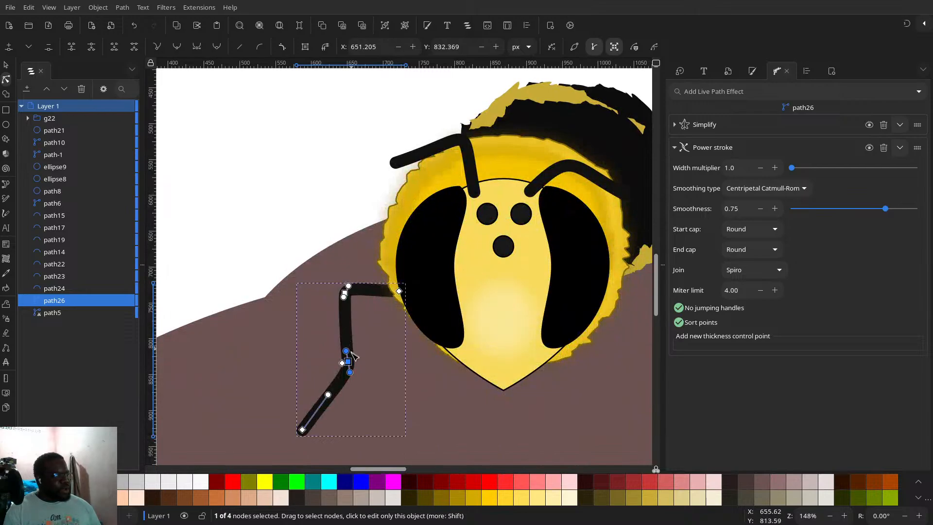
{"action": "left_click_drag", "start_coordinate": [342, 364], "coordinate": [340, 364]}
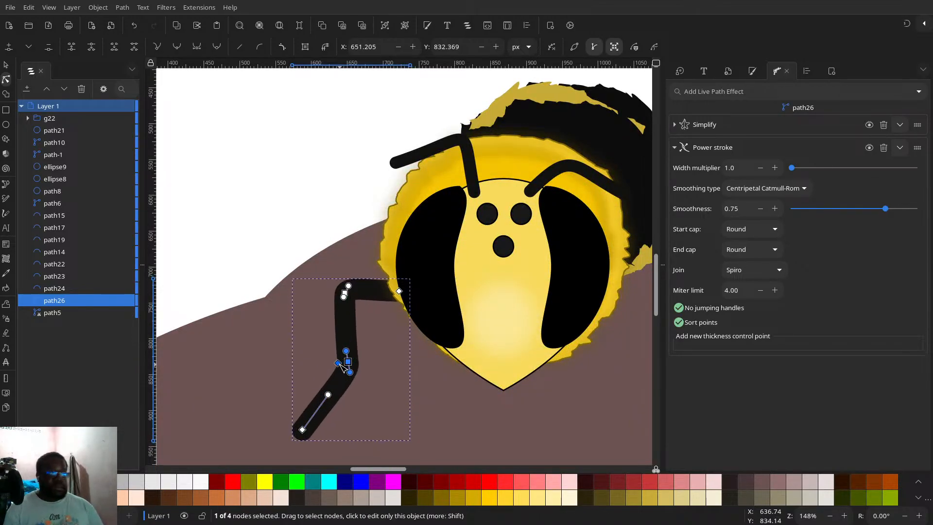
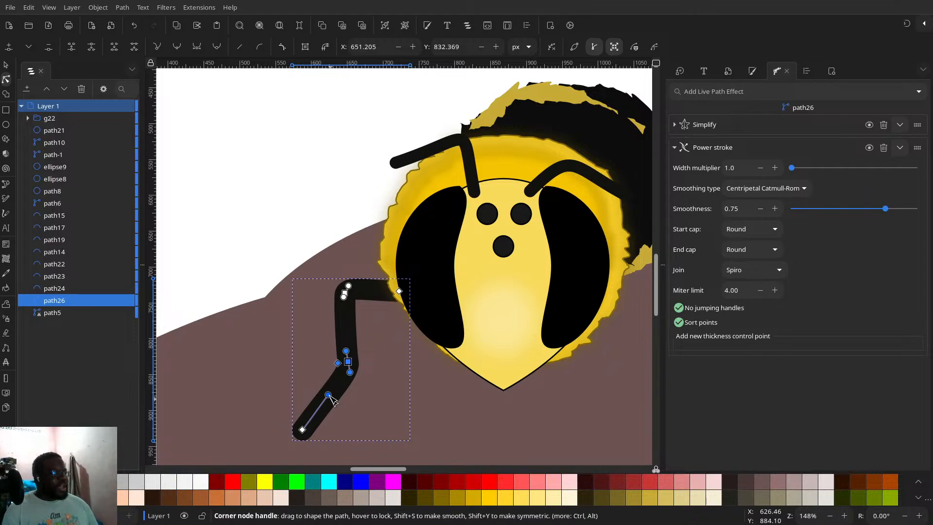
- Bow the leg's lower segment into a smooth curve and shift the foot outward to about X 571, Y 924 px
{"action": "left_click_drag", "start_coordinate": [329, 394], "coordinate": [346, 409]}
{"action": "scroll", "coordinate": [422, 368], "scroll_direction": "down", "scroll_amount": 3}
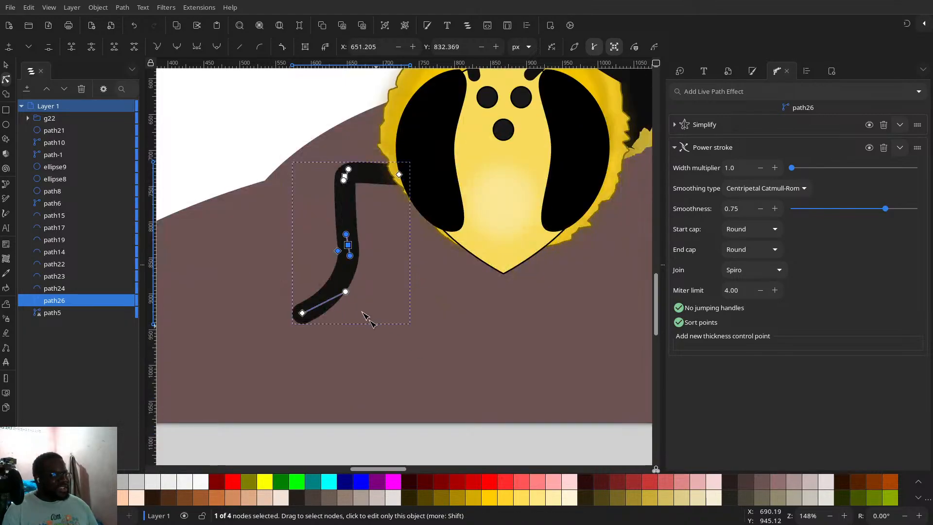
{"action": "left_click_drag", "start_coordinate": [302, 313], "coordinate": [293, 312]}
{"action": "scroll", "coordinate": [485, 297], "scroll_direction": "down", "scroll_amount": 3}
{"action": "scroll", "coordinate": [511, 210], "scroll_direction": "up", "scroll_amount": 2}
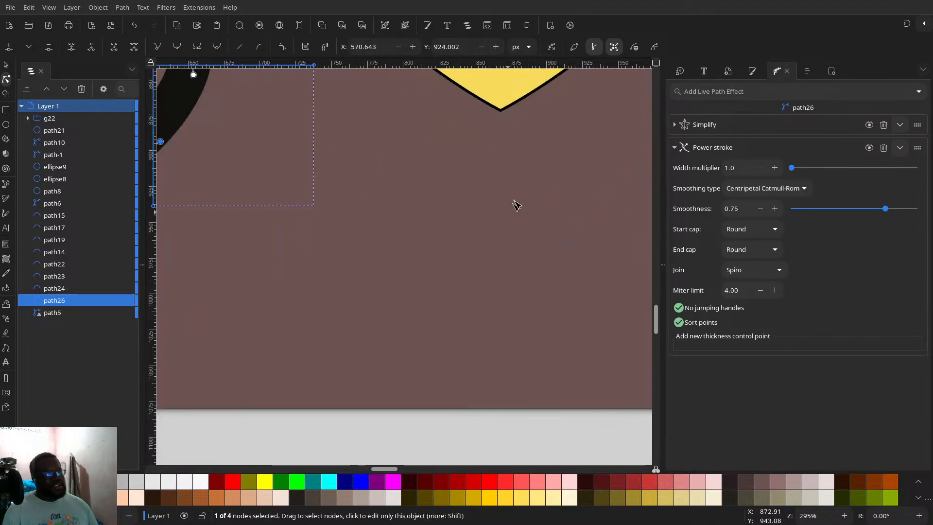
{"action": "left_click_drag", "start_coordinate": [515, 202], "coordinate": [494, 341]}
{"action": "scroll", "coordinate": [495, 340], "scroll_direction": "down", "scroll_amount": 2}
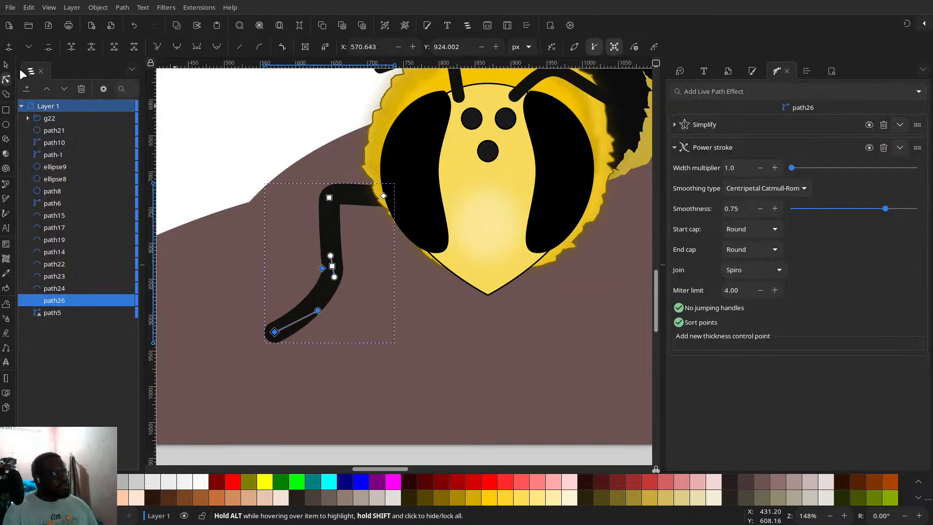
- Duplicate the leg, flip the copy horizontally and place it on the head's opposite side at about X 995, Y 730 px
{"action": "left_click", "coordinate": [7, 64]}
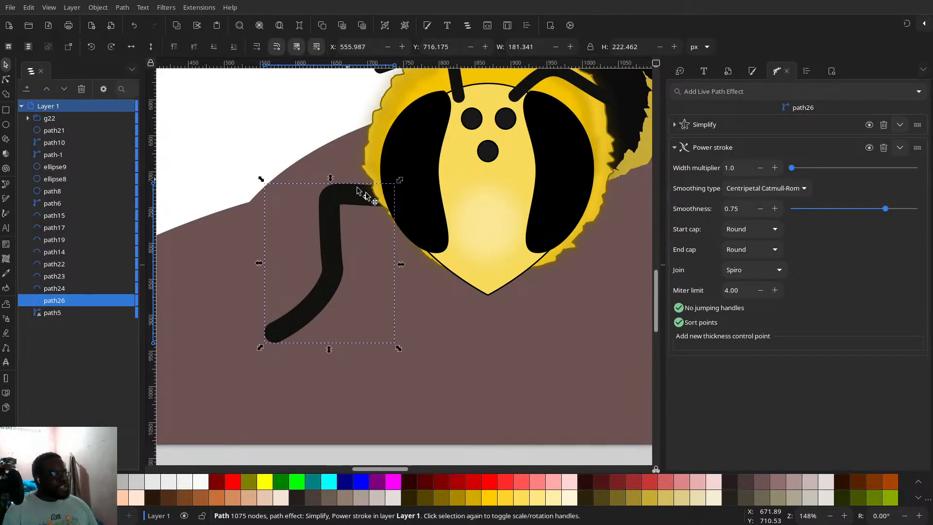
{"action": "key", "text": "ctrl+alt+v"}
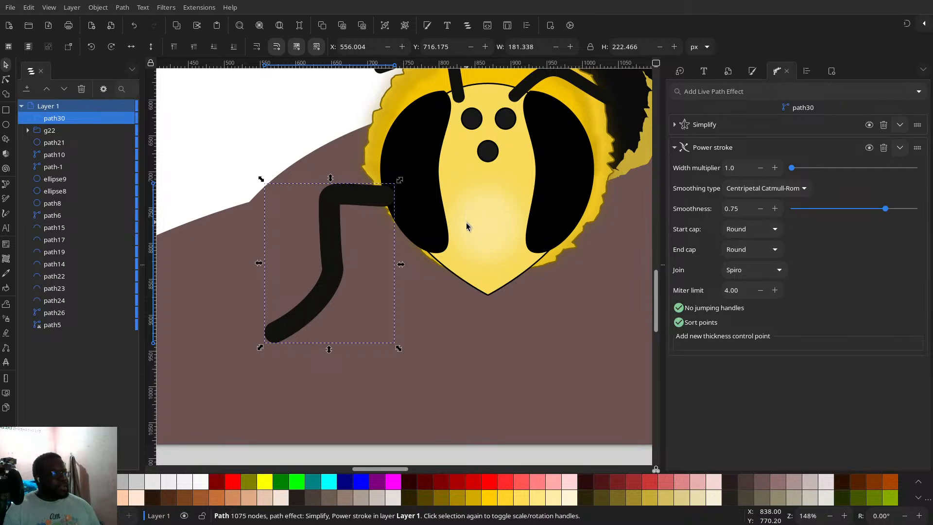
{"action": "scroll", "coordinate": [352, 310], "scroll_direction": "down", "scroll_amount": 3}
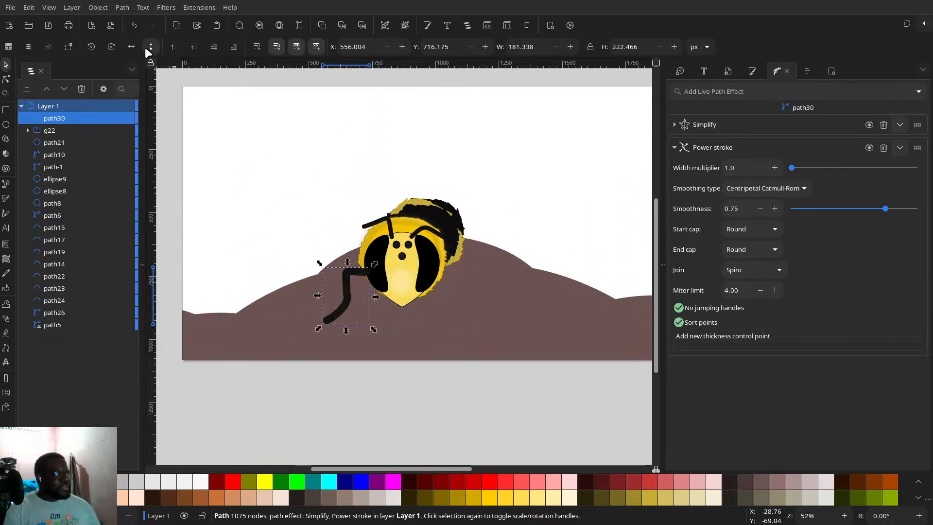
{"action": "left_click", "coordinate": [135, 45]}
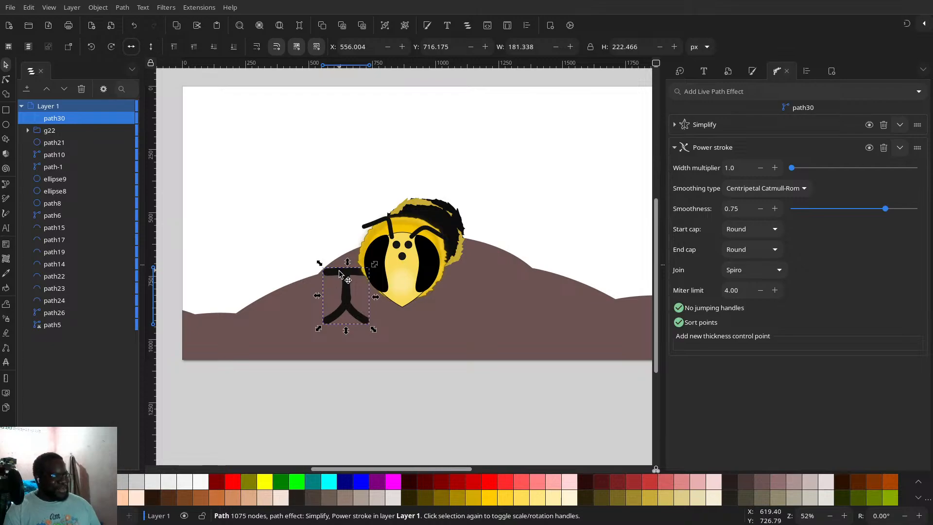
{"action": "left_click_drag", "start_coordinate": [338, 274], "coordinate": [451, 276]}
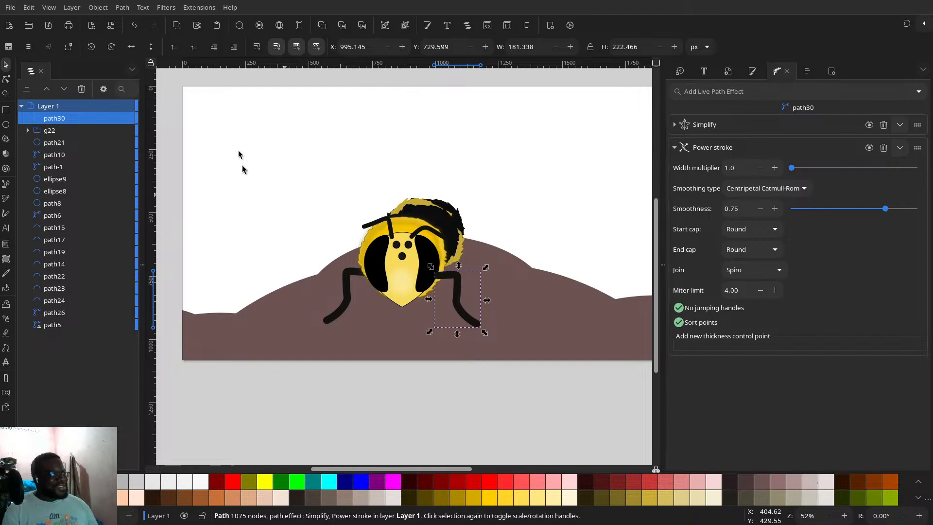
- Lower the mirrored leg in the stacking order to just below path22, behind the bee's head fur
{"action": "left_click", "coordinate": [232, 48]}
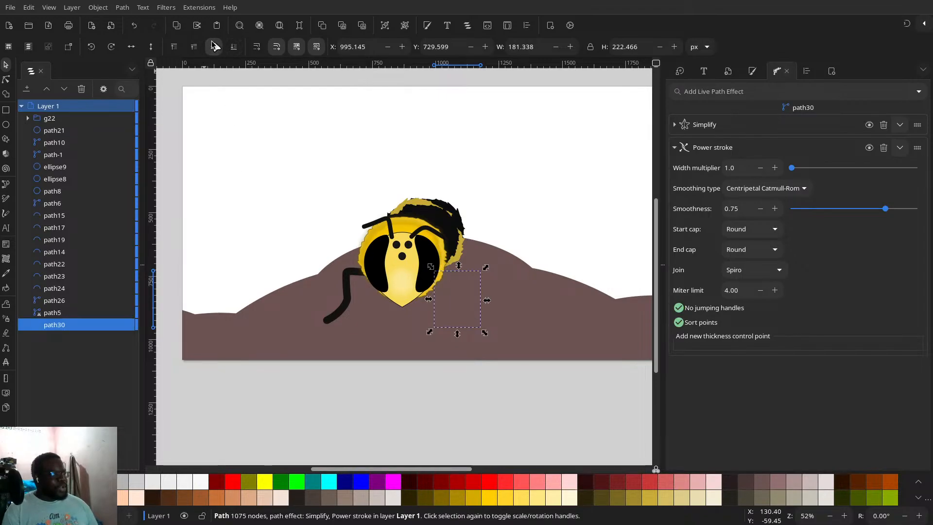
{"action": "left_click", "coordinate": [174, 47]}
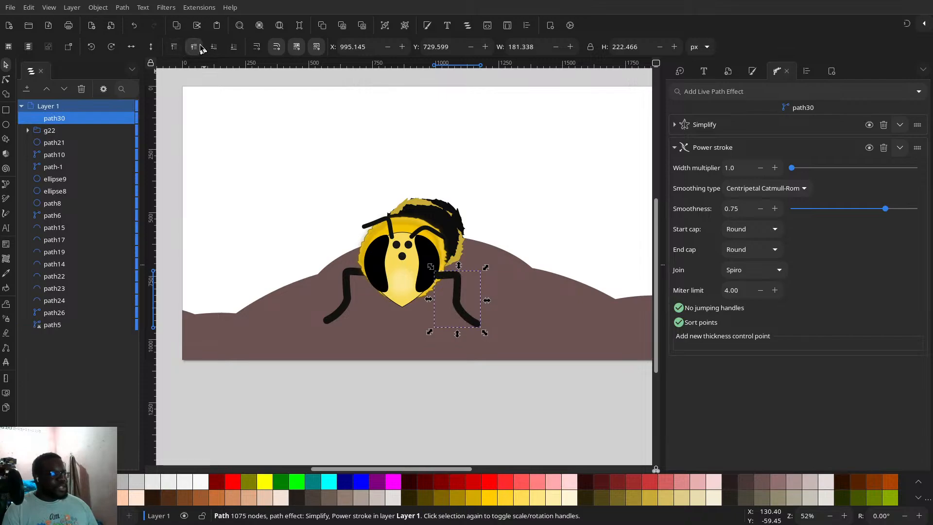
{"action": "left_click", "coordinate": [213, 48]}
{"action": "left_click", "coordinate": [213, 48]}
{"action": "left_click", "coordinate": [213, 47]}
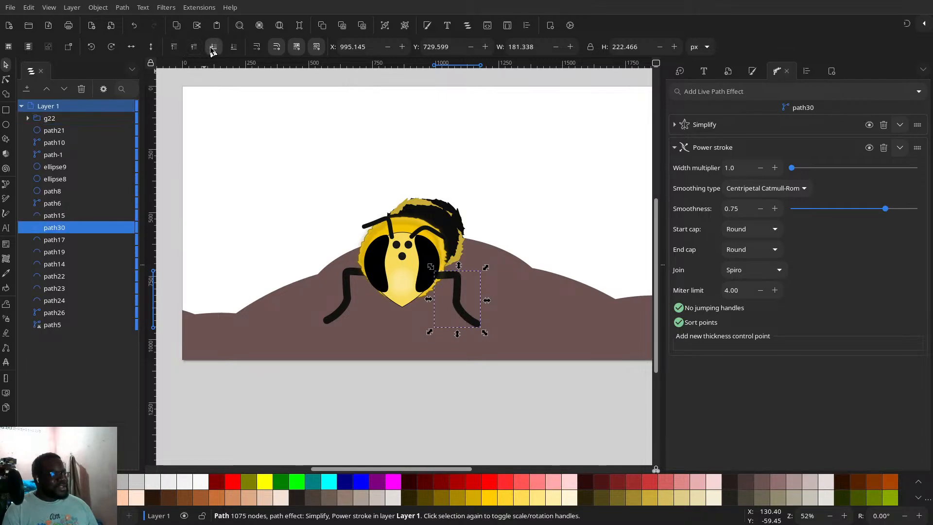
{"action": "left_click", "coordinate": [212, 48]}
{"action": "left_click", "coordinate": [213, 48]}
{"action": "left_click", "coordinate": [212, 48]}
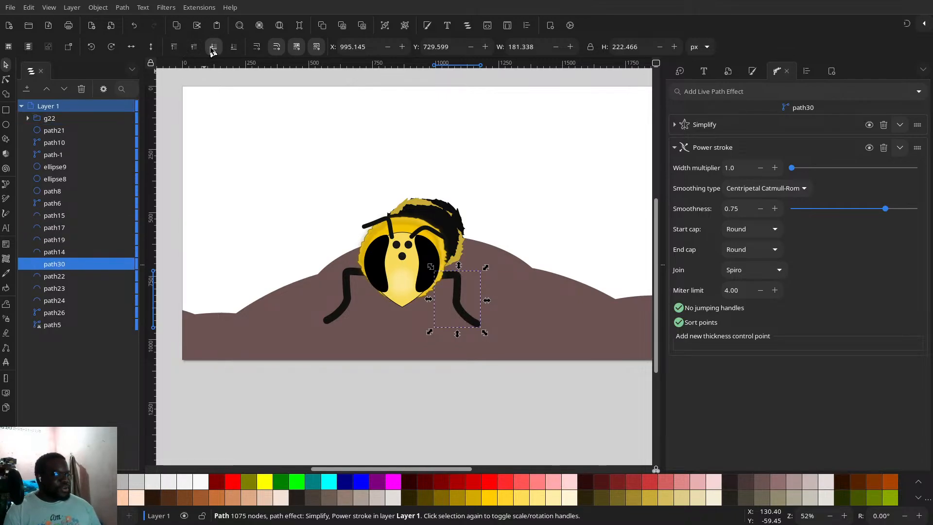
{"action": "left_click", "coordinate": [212, 48]}
- Duplicate the mirrored leg and place the copy above and outside it, at about X 1035, Y 676 px
{"action": "scroll", "coordinate": [513, 237], "scroll_direction": "up", "scroll_amount": 4}
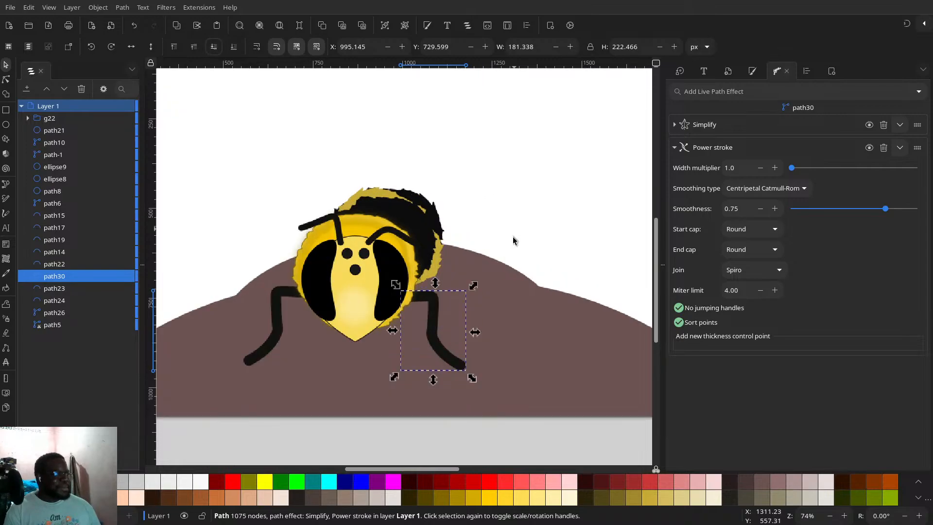
{"action": "scroll", "coordinate": [468, 256], "scroll_direction": "down", "scroll_amount": 2}
{"action": "key", "text": "ctrl"}
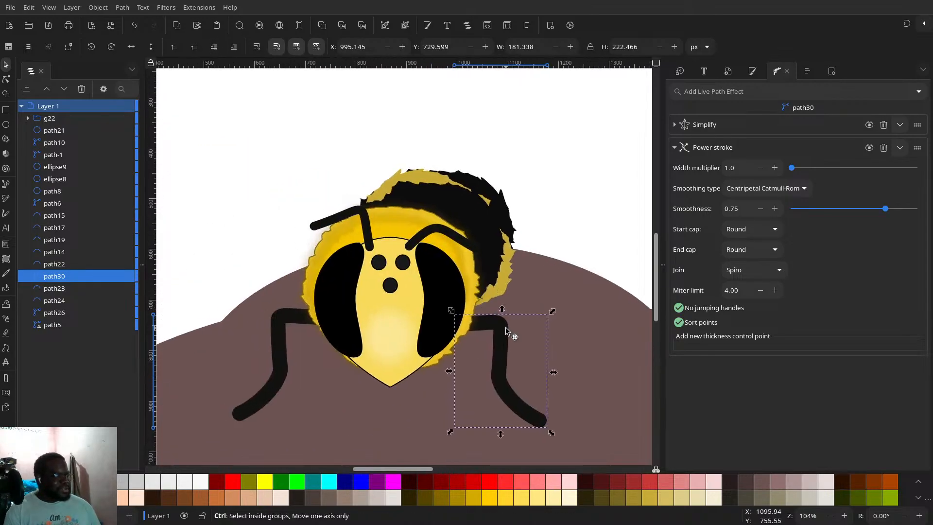
{"action": "key", "text": "ctrl+d"}
{"action": "mouse_move", "coordinate": [521, 303]}
{"action": "left_mouse_down"}
{"action": "mouse_move", "coordinate": [538, 298]}
{"action": "mouse_move", "coordinate": [547, 273]}
{"action": "mouse_move", "coordinate": [532, 314]}
{"action": "mouse_move", "coordinate": [520, 316]}
{"action": "left_mouse_up"}
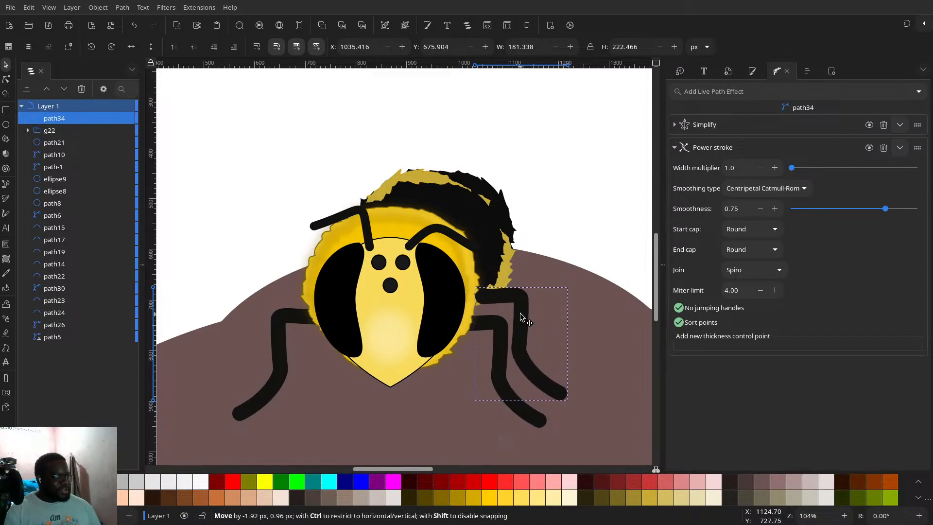
- Reshape the new leg by extending its upper end to the head, spreading the foot to about X 1243, Y 856 px and curving the shin
{"action": "double_click", "coordinate": [478, 292]}
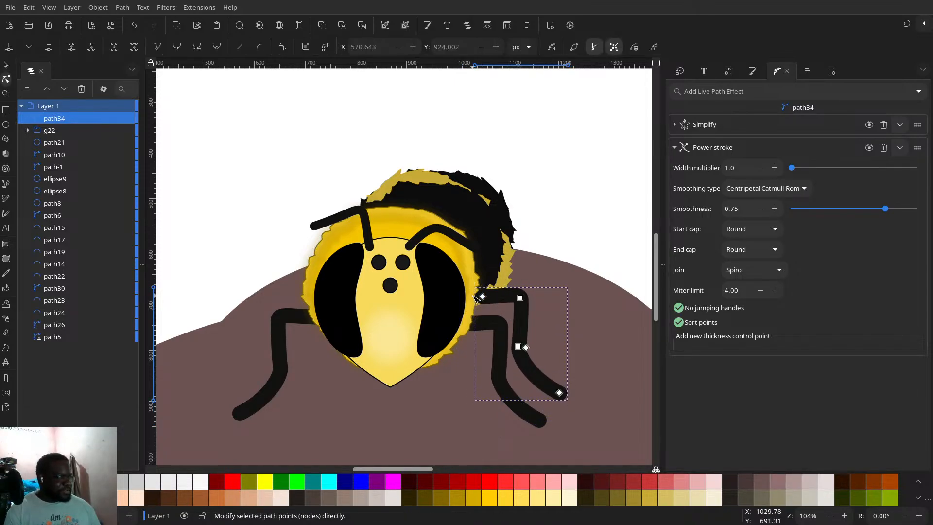
{"action": "left_click_drag", "start_coordinate": [487, 301], "coordinate": [467, 305]}
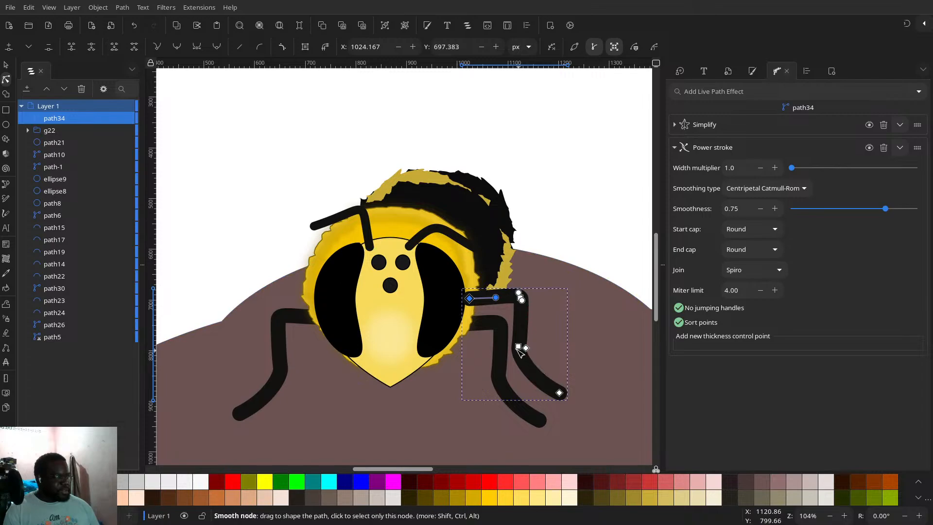
{"action": "left_click_drag", "start_coordinate": [520, 349], "coordinate": [530, 349]}
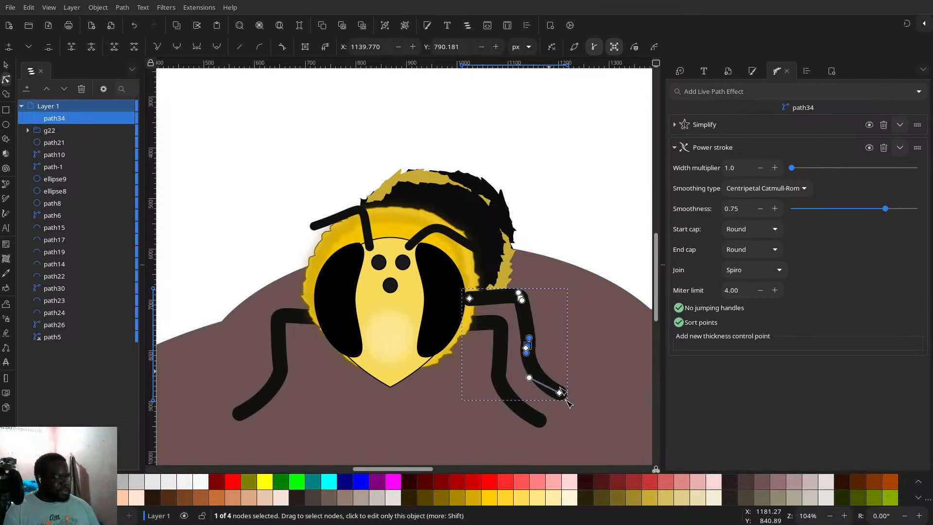
{"action": "left_click", "coordinate": [561, 394], "text": "shift"}
{"action": "left_click_drag", "start_coordinate": [560, 393], "coordinate": [581, 378]}
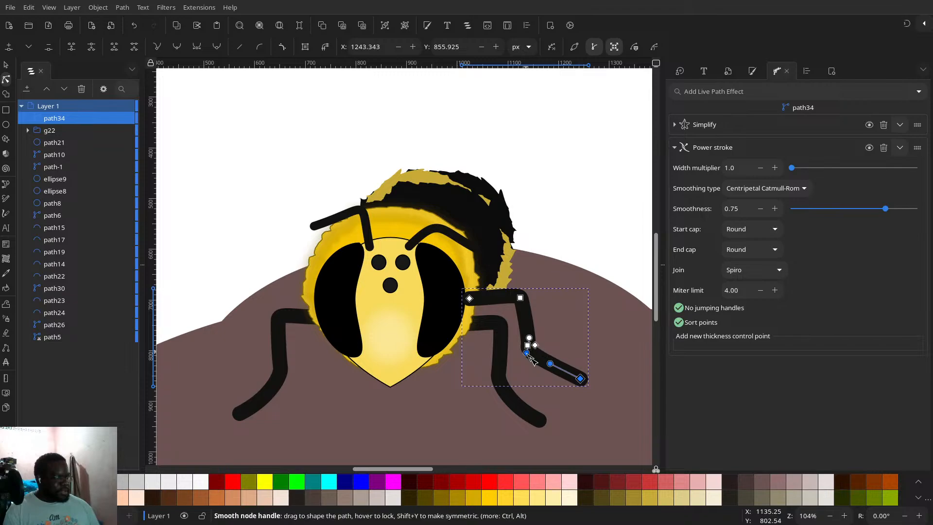
{"action": "left_click_drag", "start_coordinate": [531, 358], "coordinate": [538, 366]}
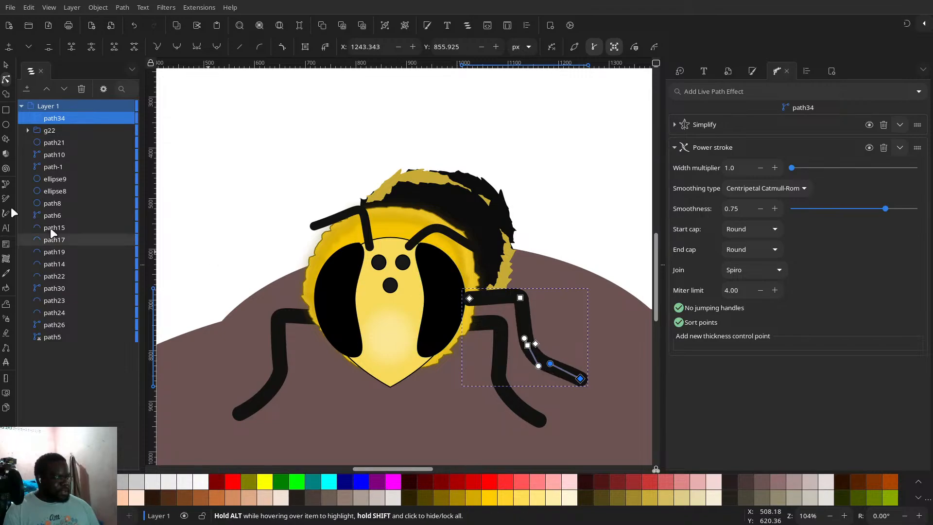
- Lower the reshaped leg in the stacking order to directly above the first mirrored leg, behind the head fur
{"action": "left_click", "coordinate": [6, 67]}
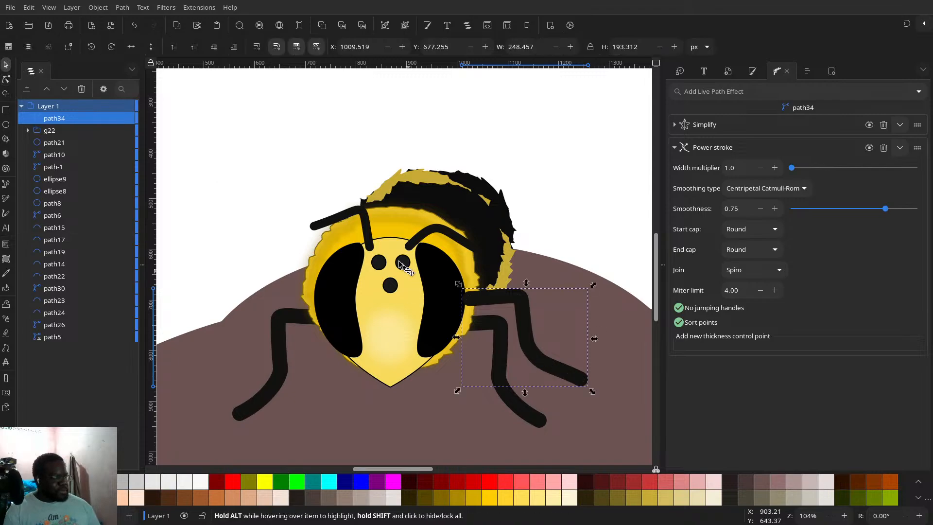
{"action": "left_click", "coordinate": [213, 46]}
{"action": "left_click", "coordinate": [213, 46]}
{"action": "left_click", "coordinate": [214, 47]}
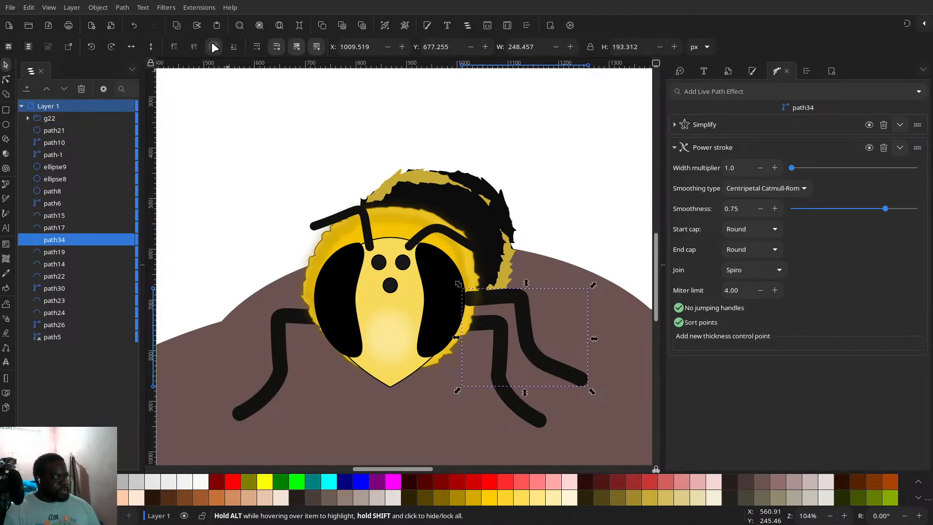
{"action": "left_click", "coordinate": [213, 46]}
{"action": "left_click", "coordinate": [214, 47]}
{"action": "left_click", "coordinate": [214, 47]}
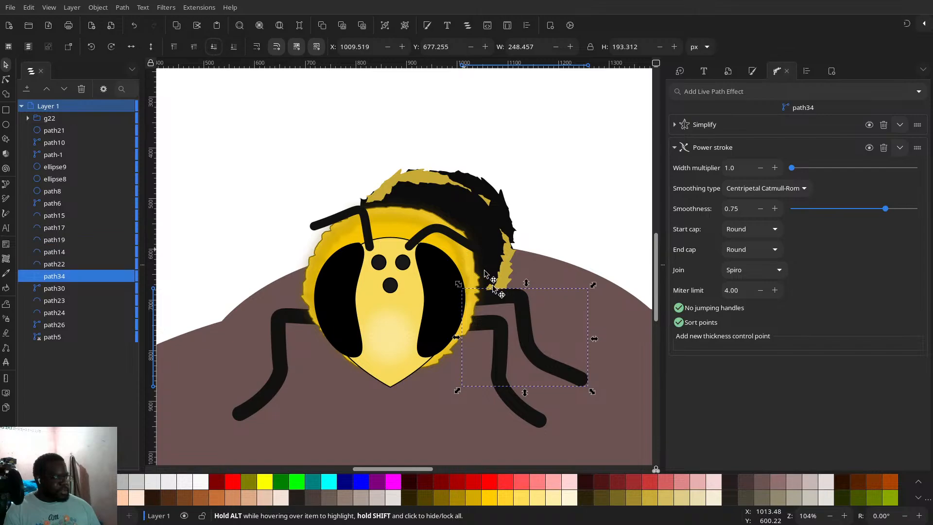
- Duplicate the reshaped leg, flip it horizontally and place it above the original front leg at about X 469, Y 648 px
{"action": "scroll", "coordinate": [458, 291], "scroll_direction": "down", "scroll_amount": 2}
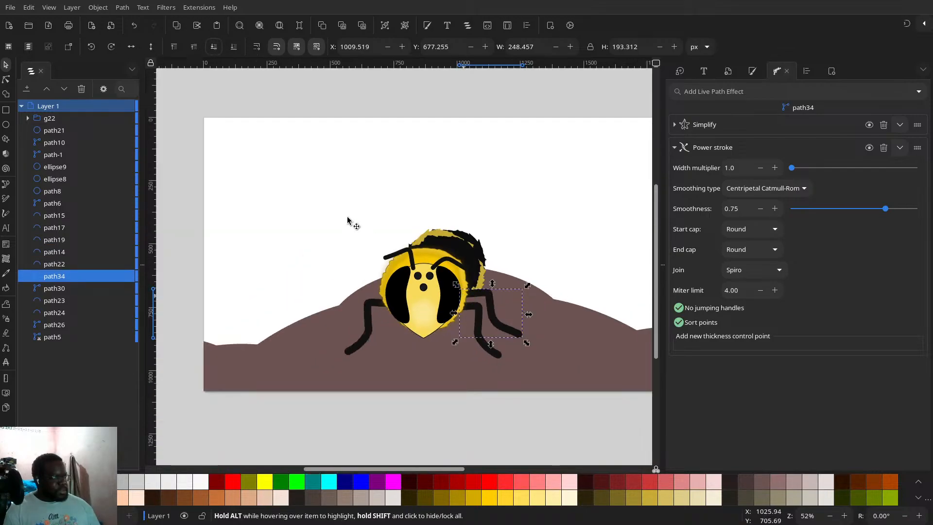
{"action": "key", "text": "ctrl+d"}
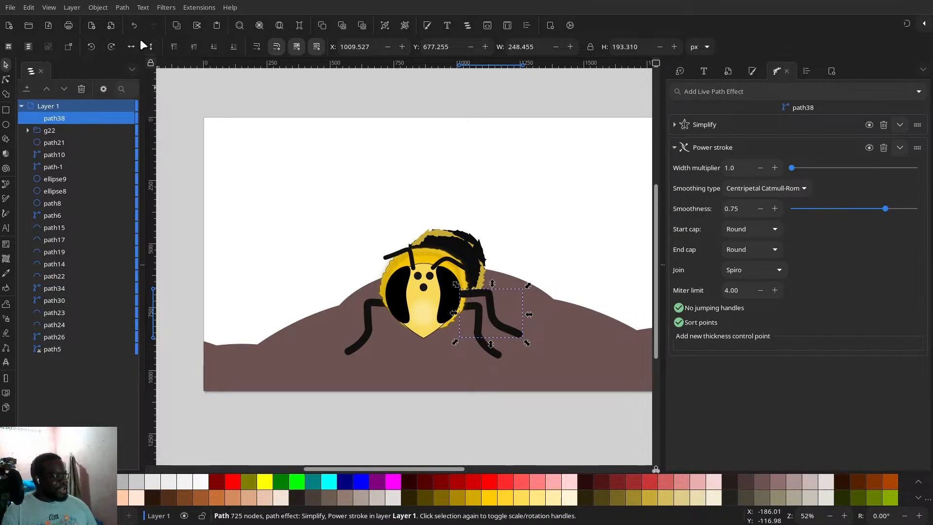
{"action": "left_click_drag", "start_coordinate": [500, 298], "coordinate": [340, 282]}
- Lower the upper mirrored leg in the stacking order to directly above the hills and shift it to about X 490, Y 654 px
{"action": "left_click", "coordinate": [208, 47]}
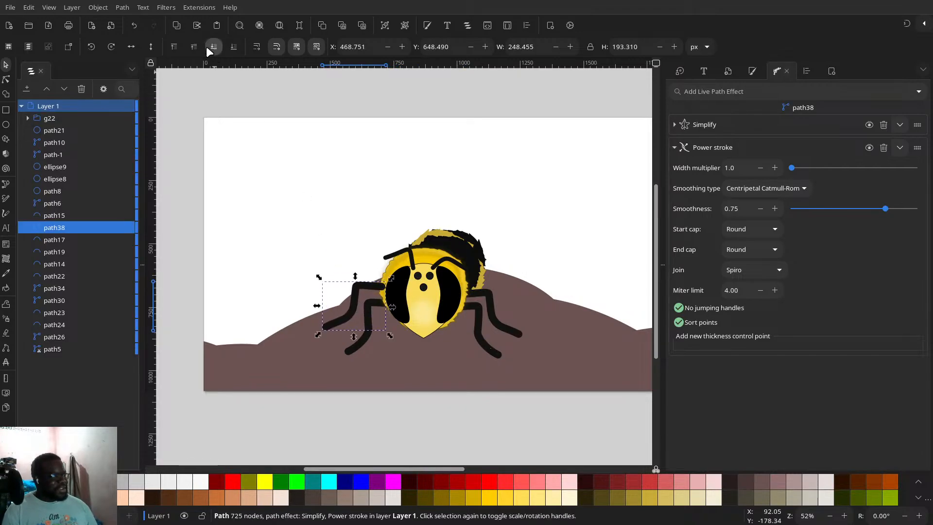
{"action": "left_click", "coordinate": [207, 47]}
{"action": "left_click", "coordinate": [207, 47]}
{"action": "left_click", "coordinate": [207, 47]}
{"action": "left_click", "coordinate": [208, 47]}
{"action": "left_click", "coordinate": [207, 47]}
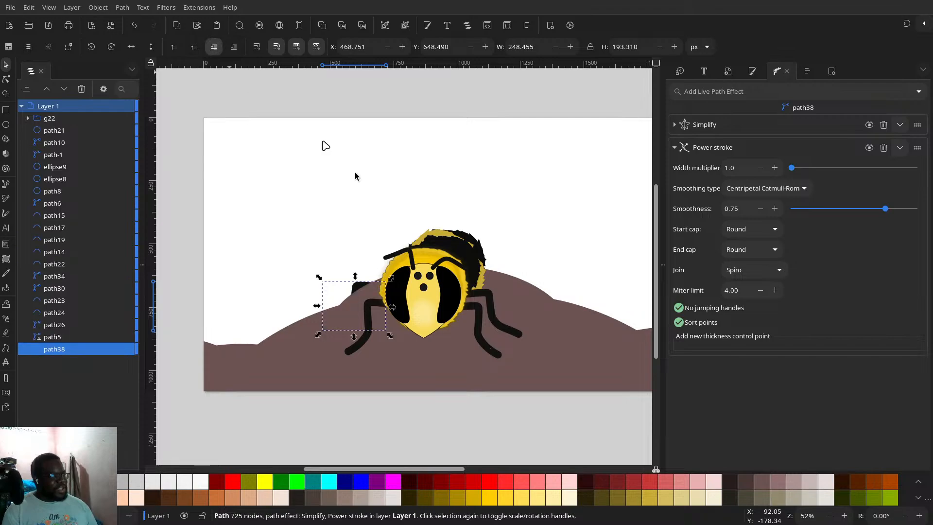
{"action": "key", "text": "ctrl+z"}
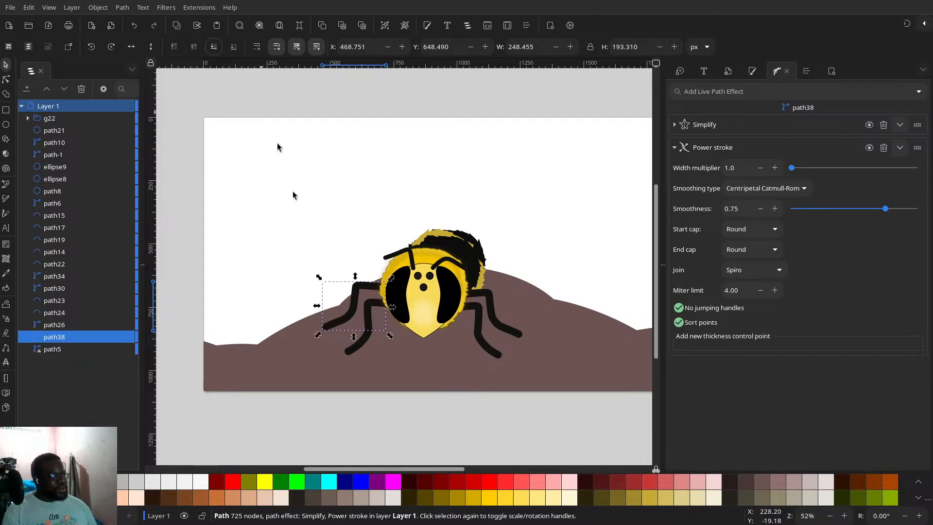
{"action": "left_click_drag", "start_coordinate": [358, 291], "coordinate": [369, 289]}
- Duplicate the lowered leg and place the copy above it at about X 503, Y 586 px
{"action": "key", "text": "ctrl"}
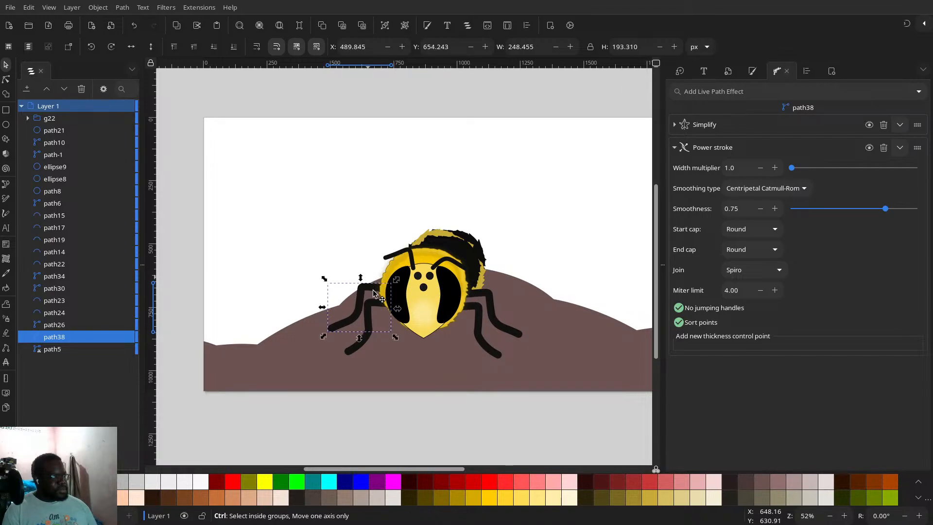
{"action": "key", "text": "ctrl+d"}
{"action": "scroll", "coordinate": [360, 310], "scroll_direction": "up", "scroll_amount": 5}
{"action": "left_click_drag", "start_coordinate": [365, 177], "coordinate": [370, 69]}
- Lower the new leg copy in the stacking order to directly above the leg it was copied from, behind the head fur
{"action": "left_click", "coordinate": [210, 46]}
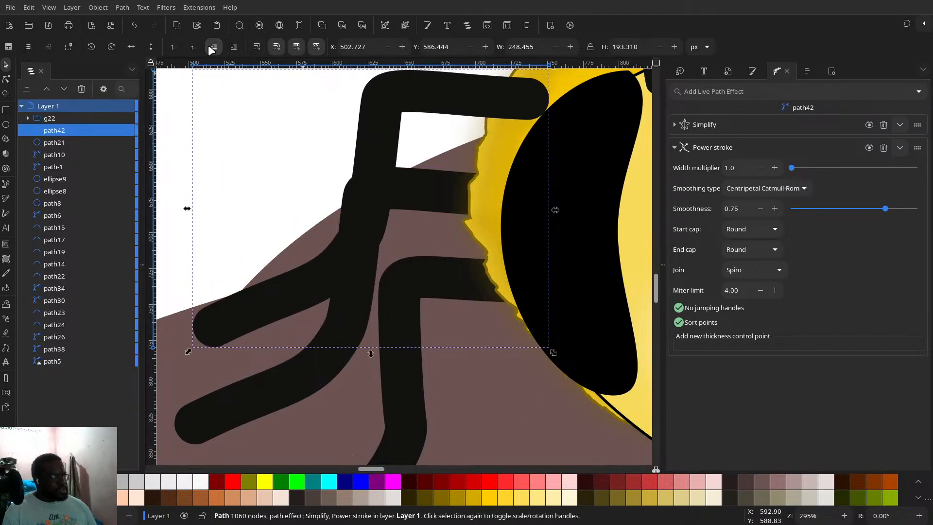
{"action": "left_click", "coordinate": [209, 47]}
{"action": "left_click", "coordinate": [209, 46]}
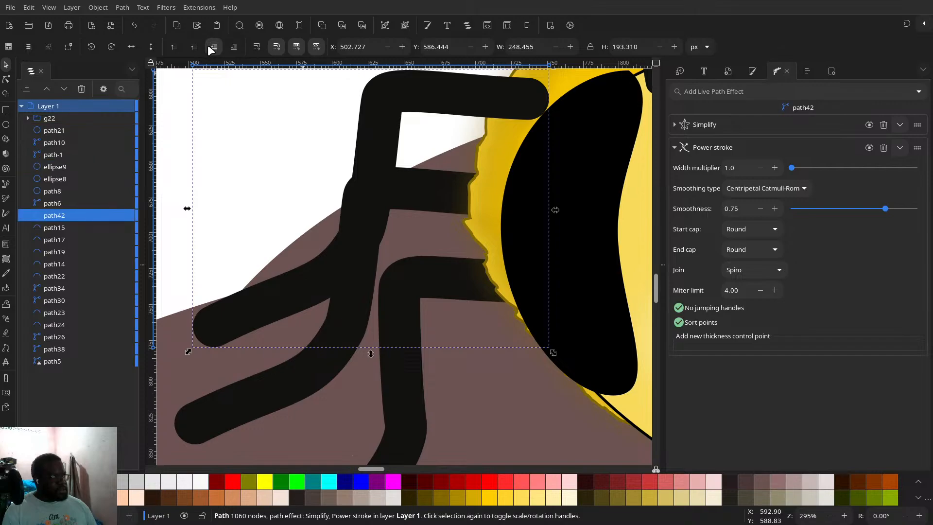
{"action": "left_click", "coordinate": [209, 46]}
{"action": "left_click", "coordinate": [209, 47]}
{"action": "left_click", "coordinate": [209, 46]}
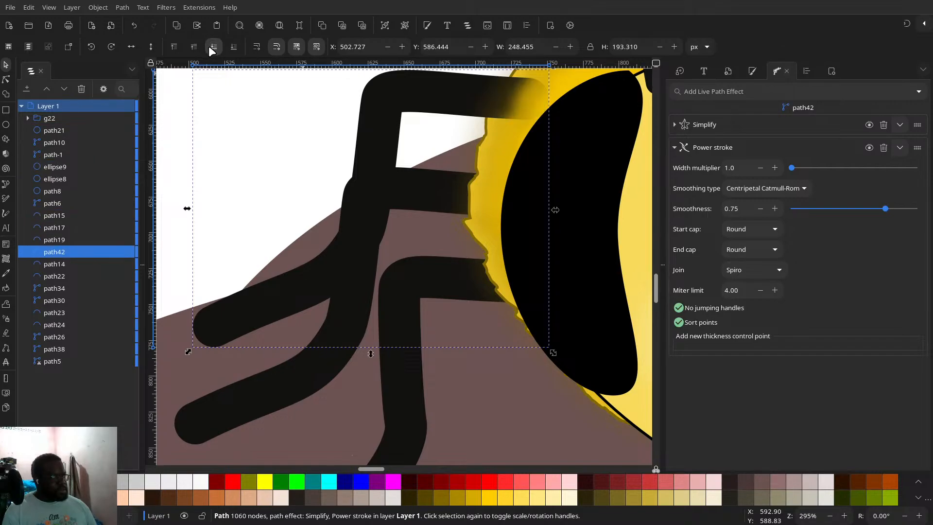
{"action": "left_click", "coordinate": [209, 47]}
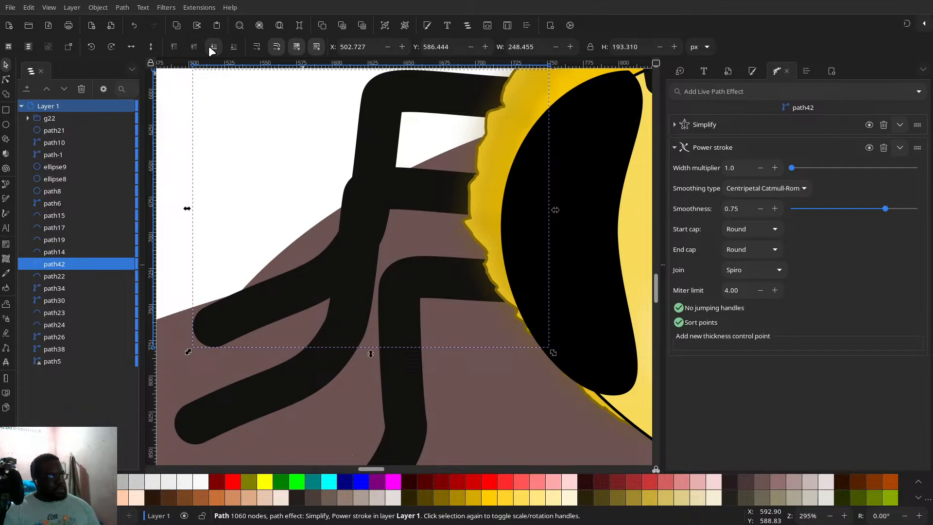
{"action": "left_click", "coordinate": [209, 47]}
- Reshape the copied leg by raising its foot, moving the shin node to about X 625, Y 654 and the rounded knee to about X 668, Y 605 px
{"action": "scroll", "coordinate": [319, 247], "scroll_direction": "down", "scroll_amount": 3}
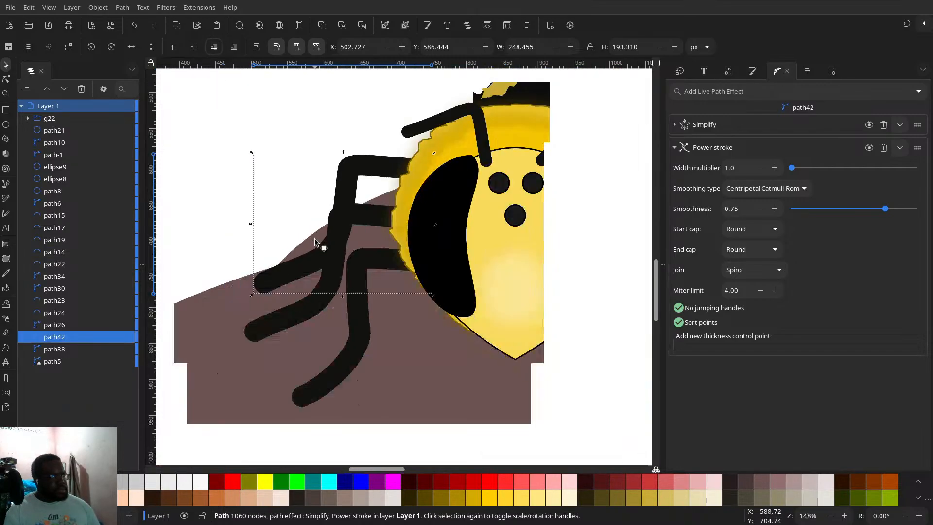
{"action": "double_click", "coordinate": [277, 267]}
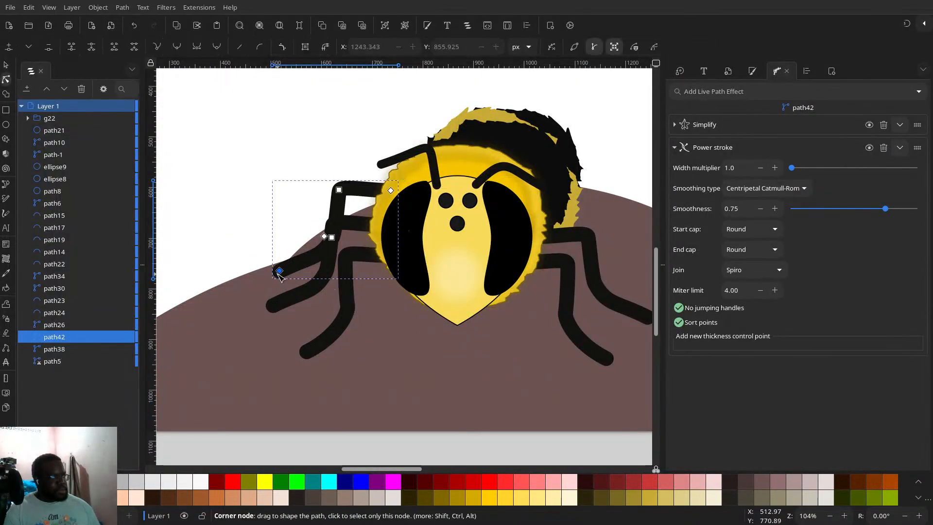
{"action": "left_click_drag", "start_coordinate": [279, 270], "coordinate": [276, 256]}
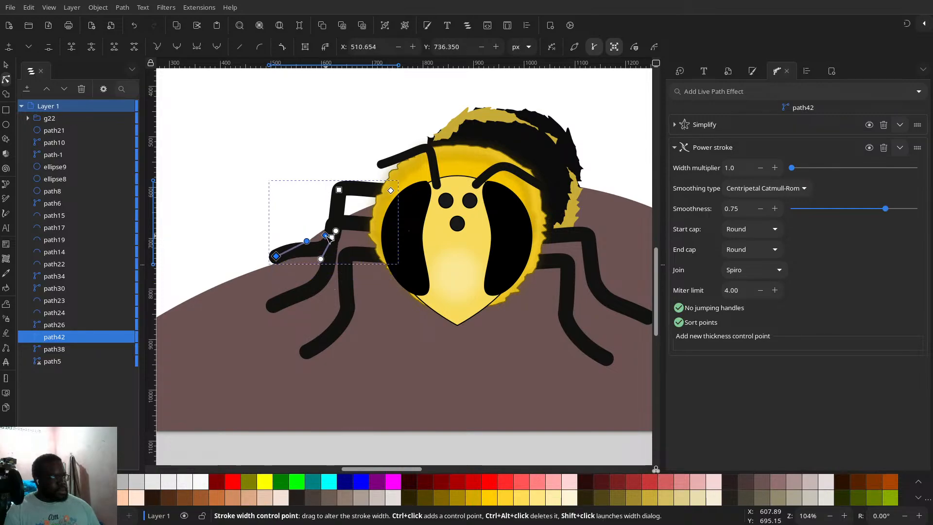
{"action": "left_click_drag", "start_coordinate": [334, 237], "coordinate": [339, 218]}
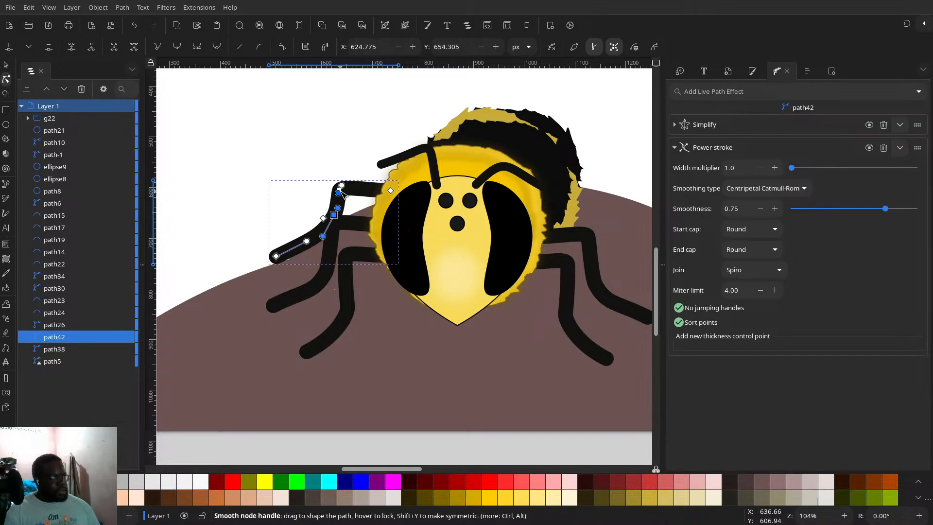
{"action": "scroll", "coordinate": [340, 191], "scroll_direction": "up", "scroll_amount": 5}
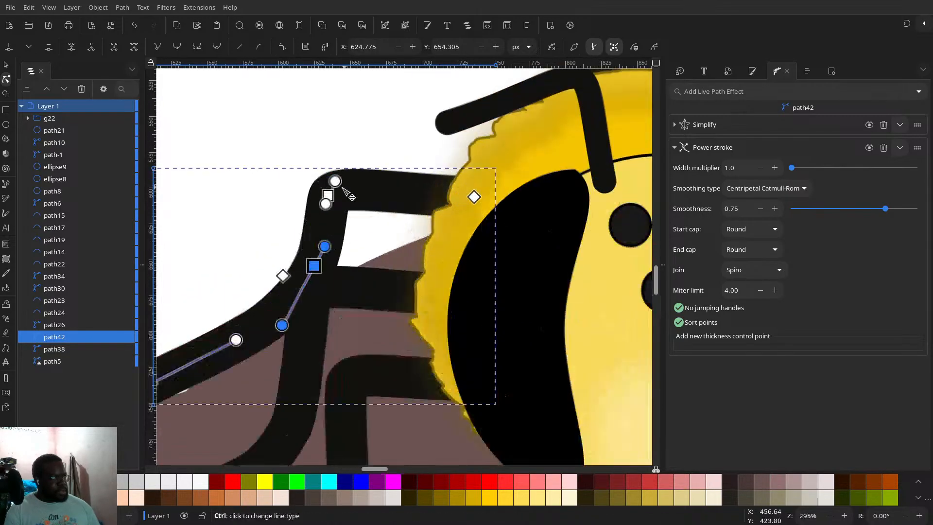
{"action": "left_click_drag", "start_coordinate": [321, 204], "coordinate": [416, 207]}
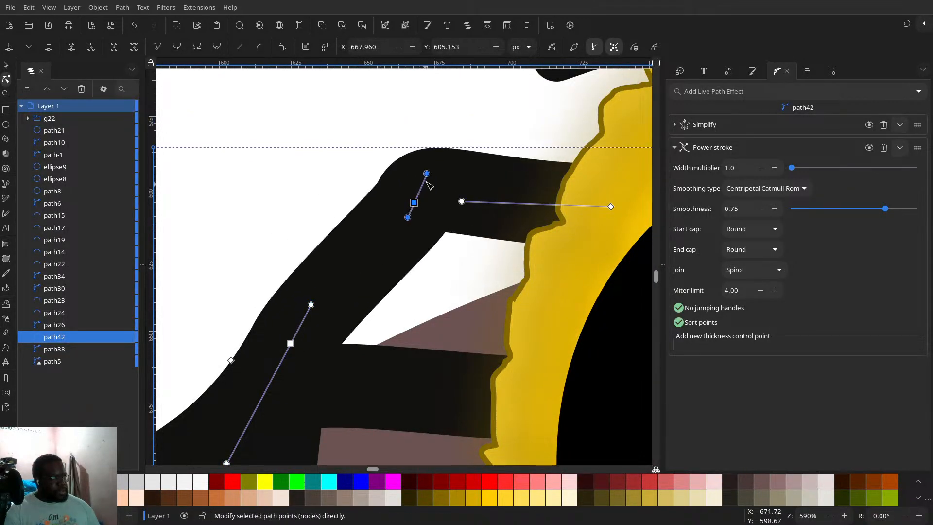
{"action": "left_click_drag", "start_coordinate": [427, 174], "coordinate": [458, 184]}
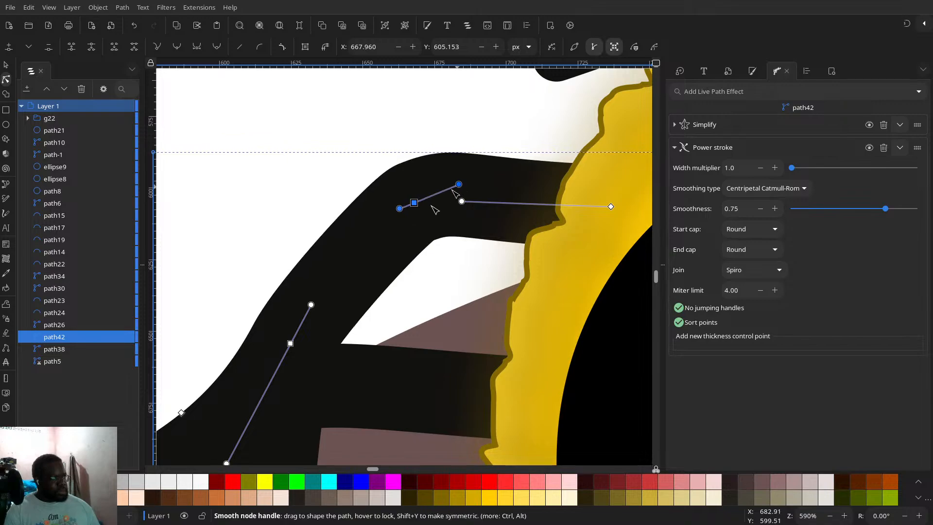
- Move the uppermost leg's foot to about X 528, Y 749 px and adjust the handles to smooth the shin curve
{"action": "scroll", "coordinate": [415, 263], "scroll_direction": "down", "scroll_amount": 2}
{"action": "scroll", "coordinate": [395, 294], "scroll_direction": "down", "scroll_amount": 1}
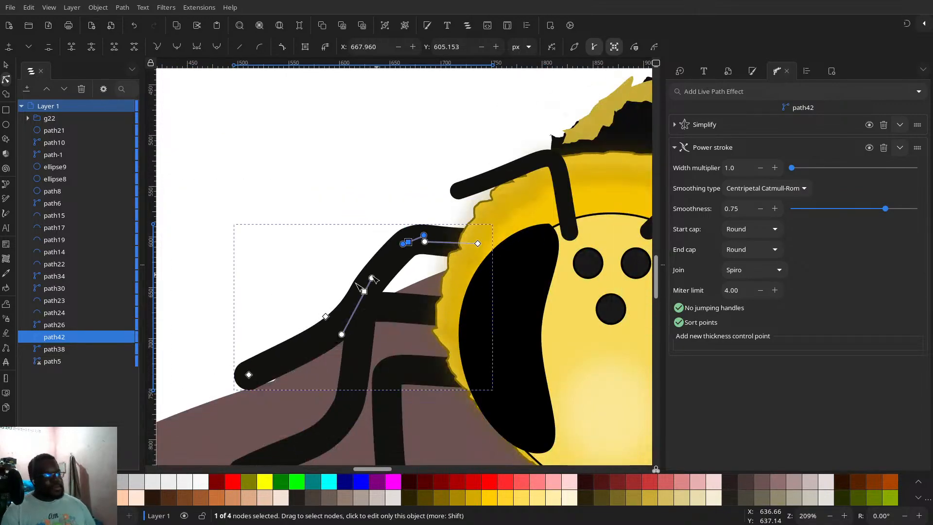
{"action": "scroll", "coordinate": [394, 294], "scroll_direction": "left", "scroll_amount": 5}
{"action": "scroll", "coordinate": [395, 294], "scroll_direction": "down", "scroll_amount": 2}
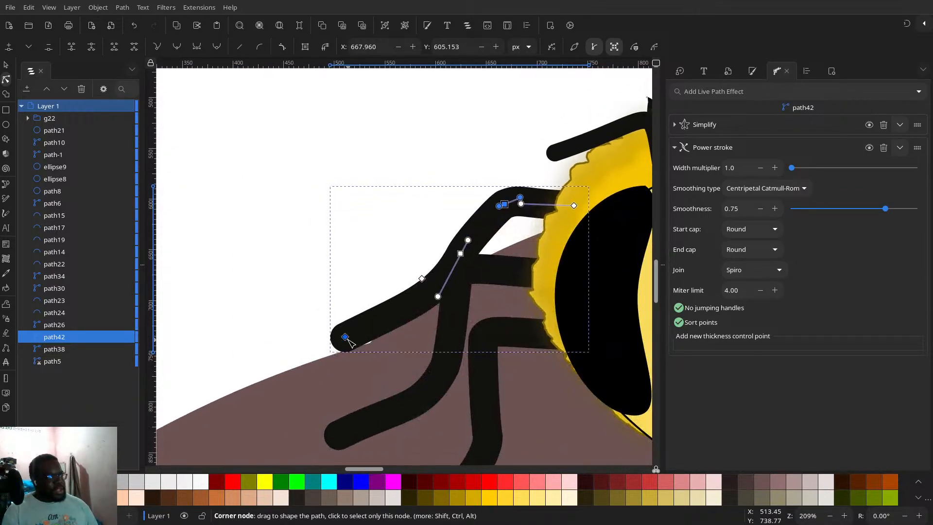
{"action": "left_click_drag", "start_coordinate": [346, 337], "coordinate": [363, 350]}
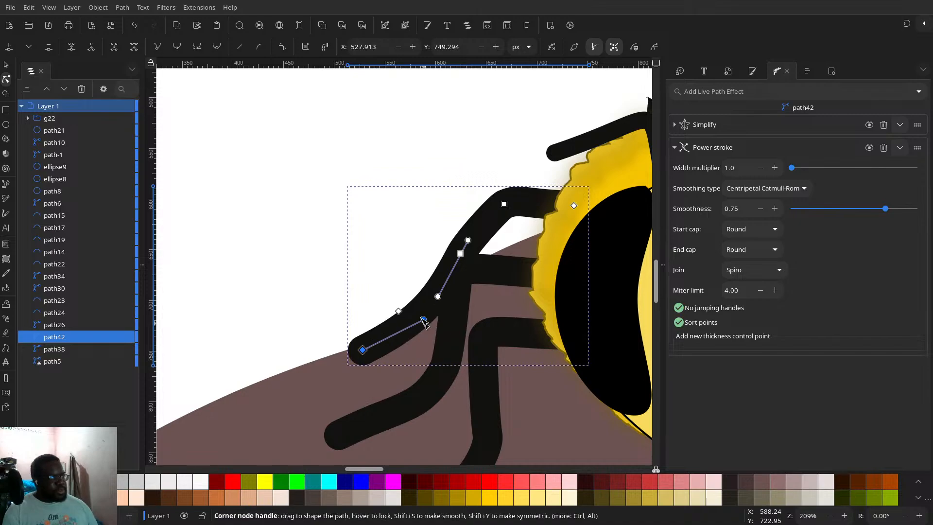
{"action": "left_click_drag", "start_coordinate": [424, 320], "coordinate": [416, 312]}
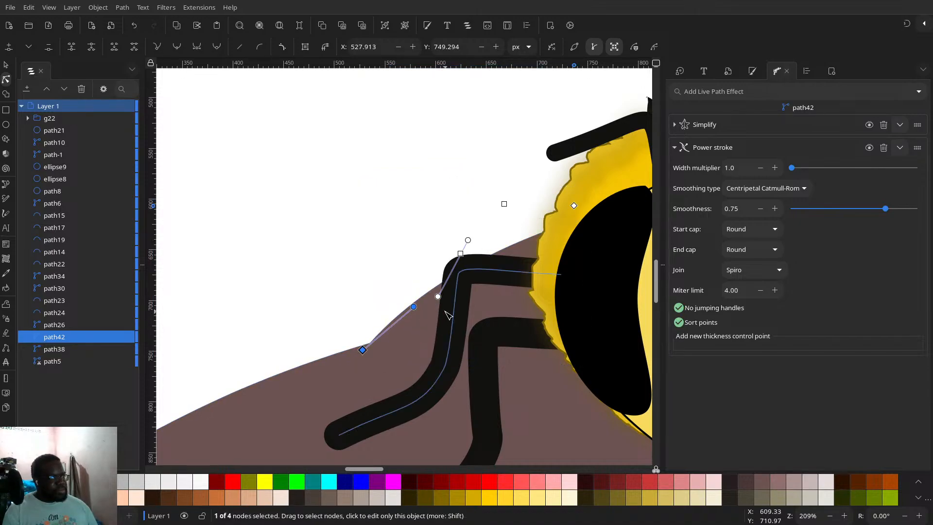
{"action": "key", "text": "ctrl+z"}
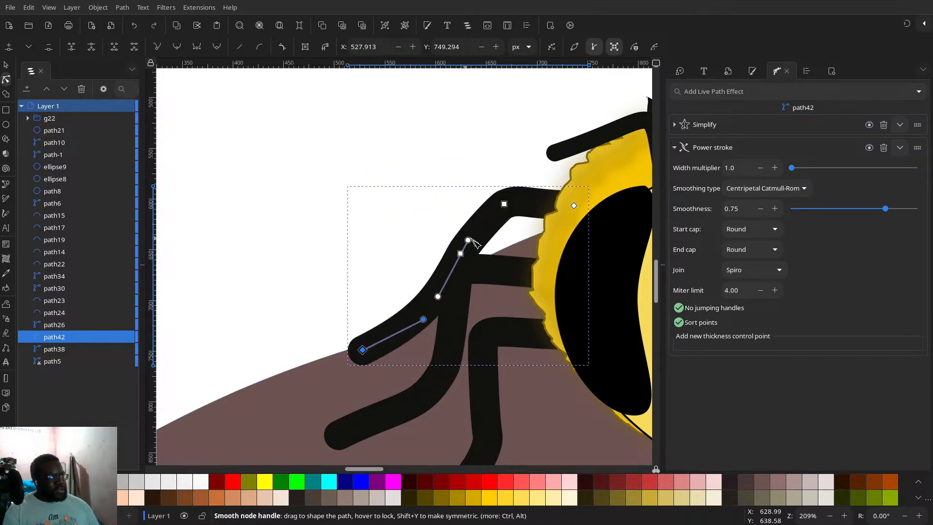
{"action": "left_click_drag", "start_coordinate": [471, 241], "coordinate": [471, 233]}
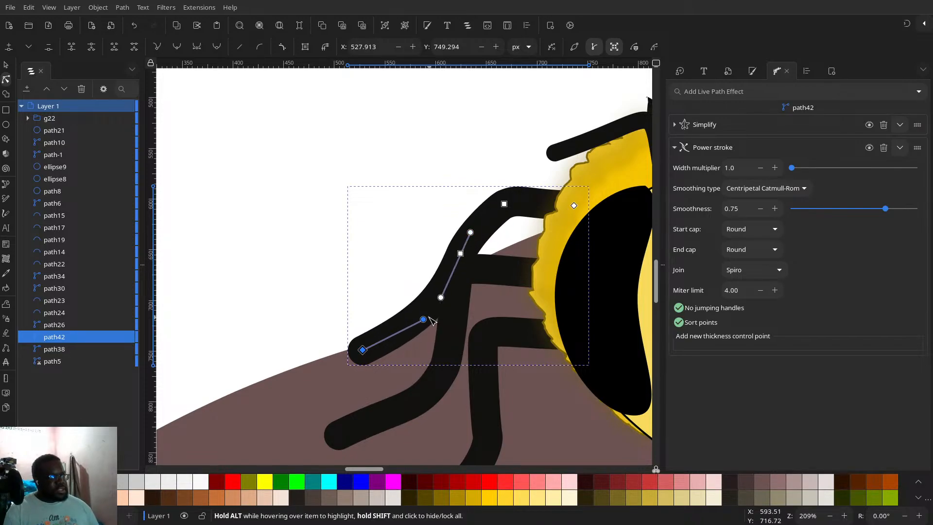
{"action": "mouse_move", "coordinate": [422, 319]}
{"action": "left_mouse_down"}
{"action": "mouse_move", "coordinate": [409, 337]}
{"action": "mouse_move", "coordinate": [408, 324]}
{"action": "left_mouse_up"}
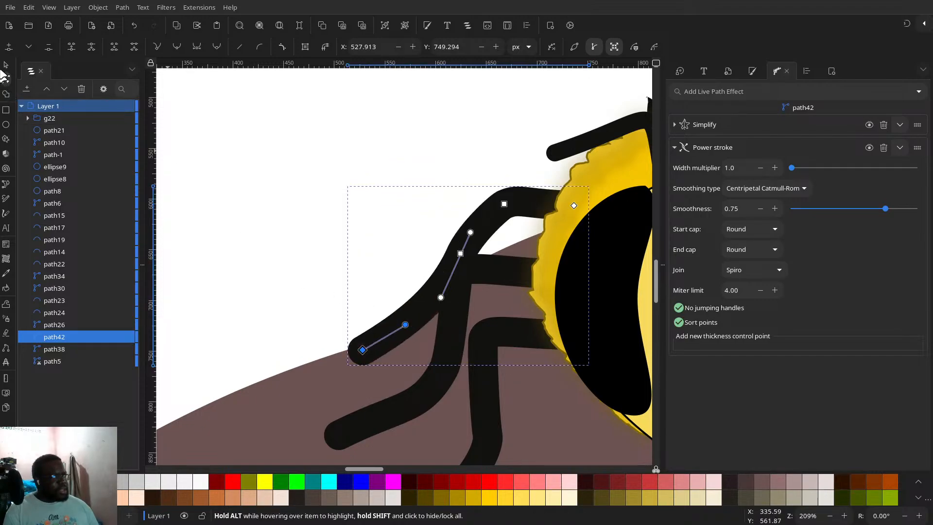
- Duplicate the reshaped uppermost leg, flip the copy horizontally and place it above the two legs on the opposite side of the bee
{"action": "left_click", "coordinate": [6, 66]}
{"action": "scroll", "coordinate": [486, 313], "scroll_direction": "down", "scroll_amount": 2}
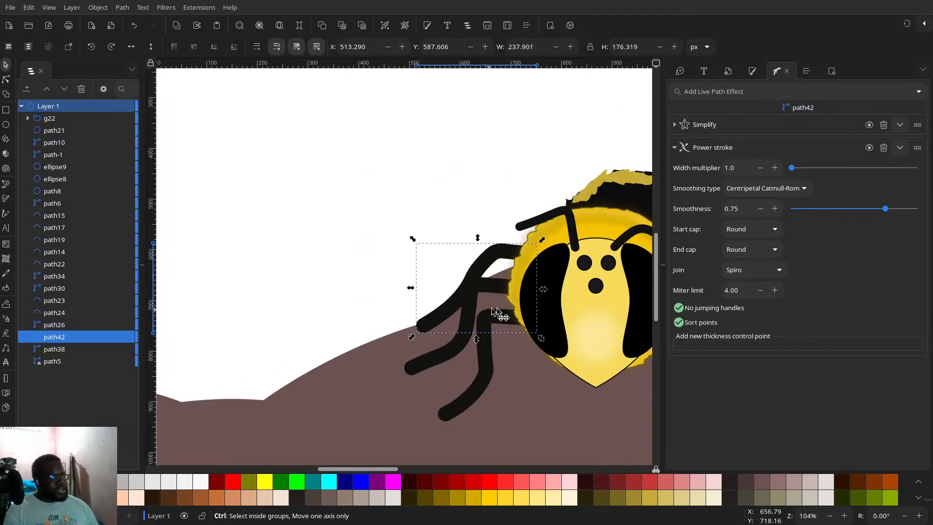
{"action": "left_click_drag", "start_coordinate": [528, 316], "coordinate": [408, 322]}
{"action": "scroll", "coordinate": [408, 322], "scroll_direction": "down", "scroll_amount": 3}
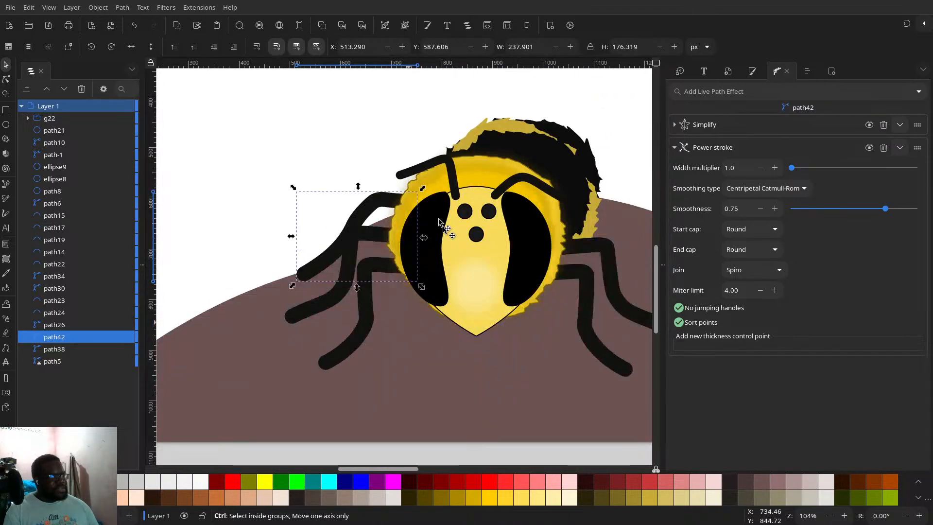
{"action": "key", "text": "ctrl+alt+v"}
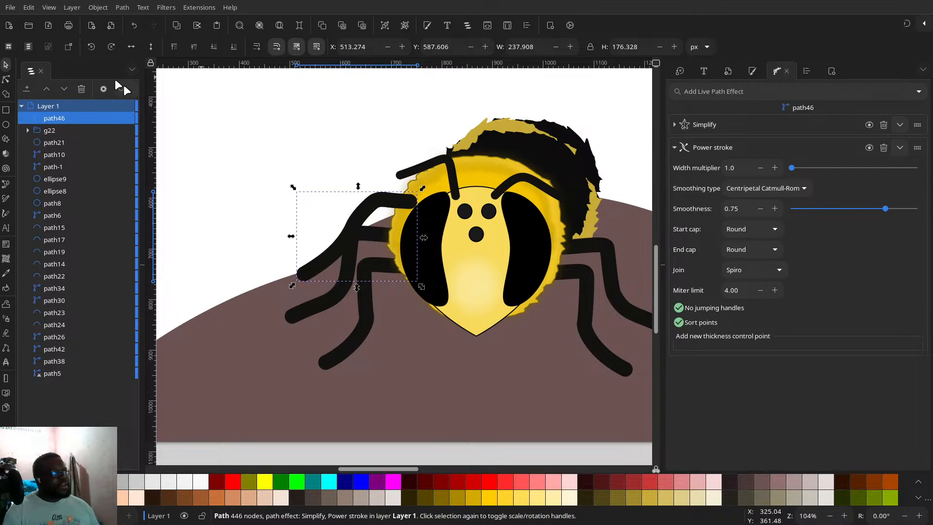
{"action": "left_click", "coordinate": [126, 45]}
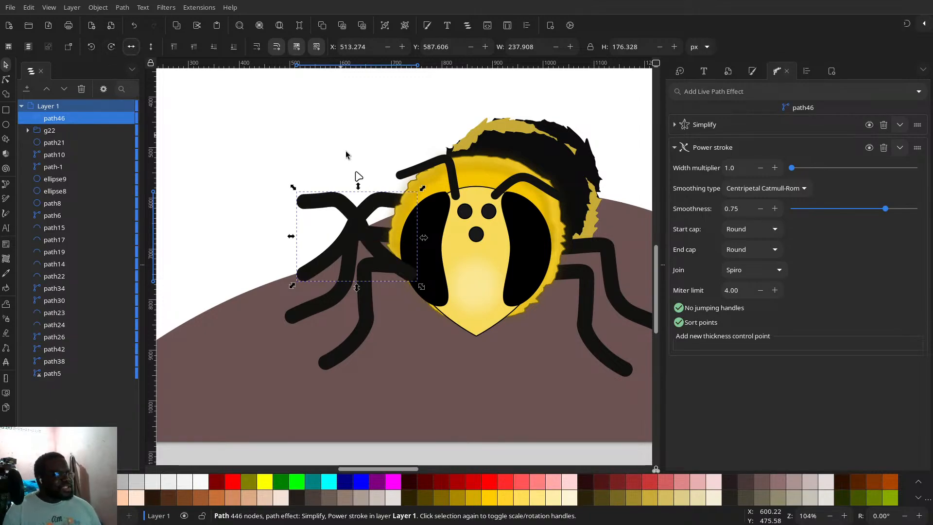
{"action": "left_click_drag", "start_coordinate": [333, 196], "coordinate": [500, 241]}
- Reshape the flipped leg with its knee at about X 1163, Y 641 px and its upper end at about X 1054, Y 664 px
{"action": "key", "text": "n"}
{"action": "scroll", "coordinate": [462, 246], "scroll_direction": "up", "scroll_amount": 2}
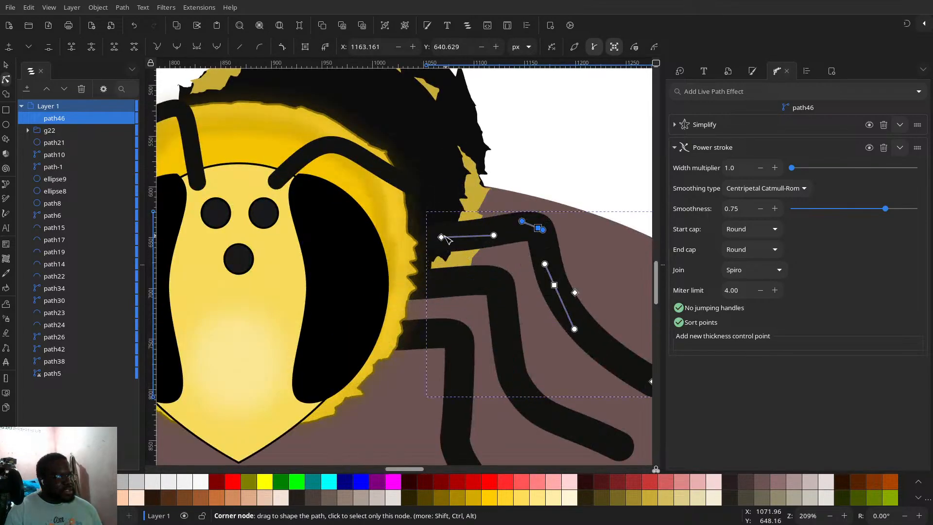
{"action": "mouse_move", "coordinate": [440, 241]}
{"action": "left_mouse_down"}
{"action": "mouse_move", "coordinate": [420, 252]}
{"action": "mouse_move", "coordinate": [432, 253]}
{"action": "left_mouse_up"}
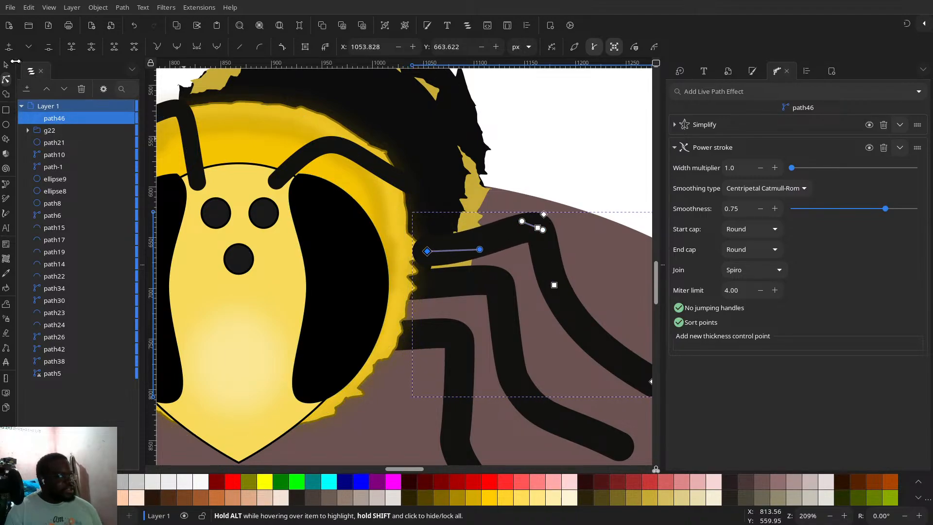
{"action": "left_click", "coordinate": [8, 61]}
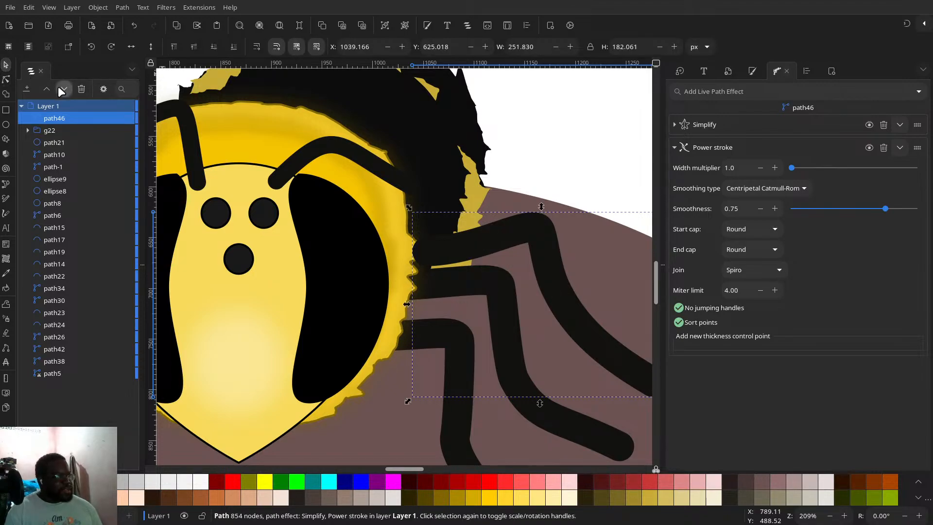
- Lower the flipped leg in the stacking order to directly above path23, behind the black body fur, and raise its position to about Y 614 px
{"action": "left_click", "coordinate": [59, 88]}
{"action": "left_click", "coordinate": [59, 88]}
{"action": "left_click", "coordinate": [58, 88]}
{"action": "left_click", "coordinate": [59, 89]}
{"action": "left_click", "coordinate": [57, 86]}
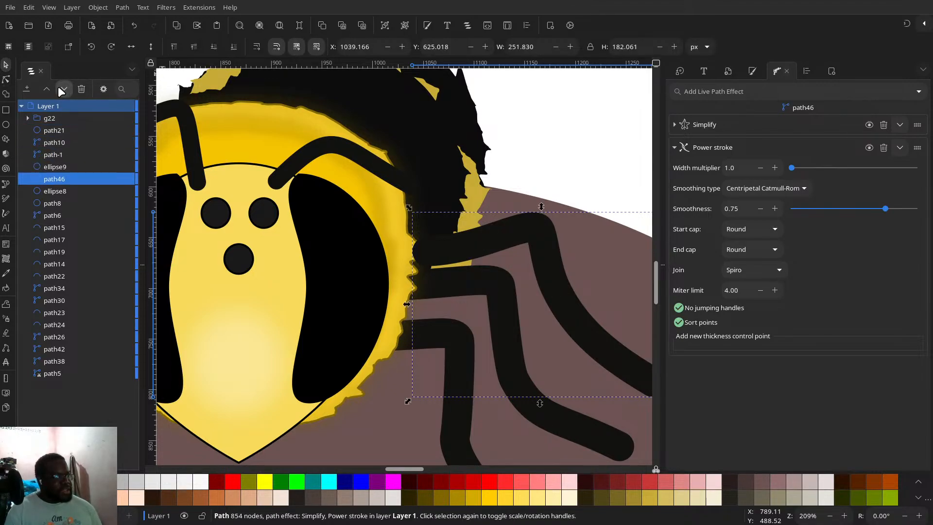
{"action": "left_click", "coordinate": [59, 85]}
{"action": "left_click", "coordinate": [60, 86]}
{"action": "left_click", "coordinate": [59, 87]}
{"action": "left_click", "coordinate": [60, 86]}
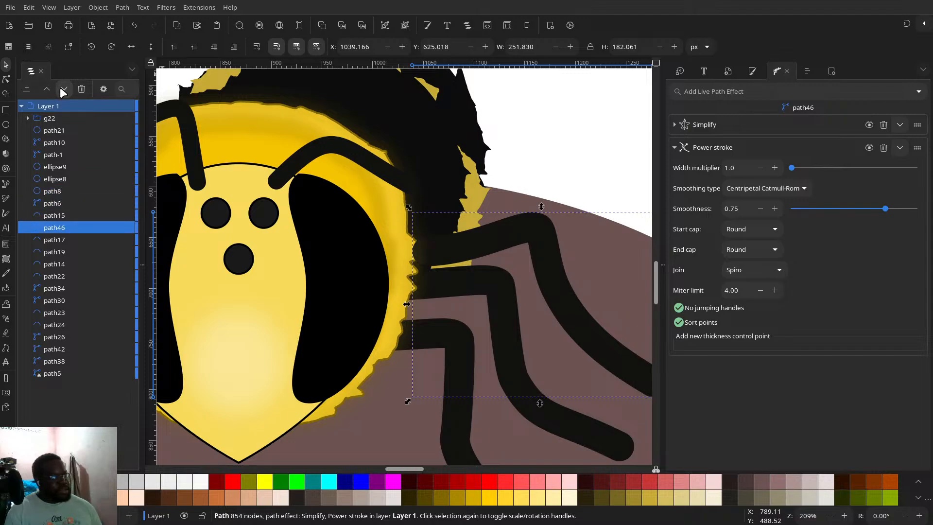
{"action": "left_click", "coordinate": [59, 86]}
{"action": "left_click", "coordinate": [59, 86]}
{"action": "left_click", "coordinate": [60, 86]}
{"action": "left_click", "coordinate": [57, 83]}
{"action": "left_click", "coordinate": [57, 83]}
{"action": "left_click", "coordinate": [58, 84]}
{"action": "left_click", "coordinate": [57, 84]}
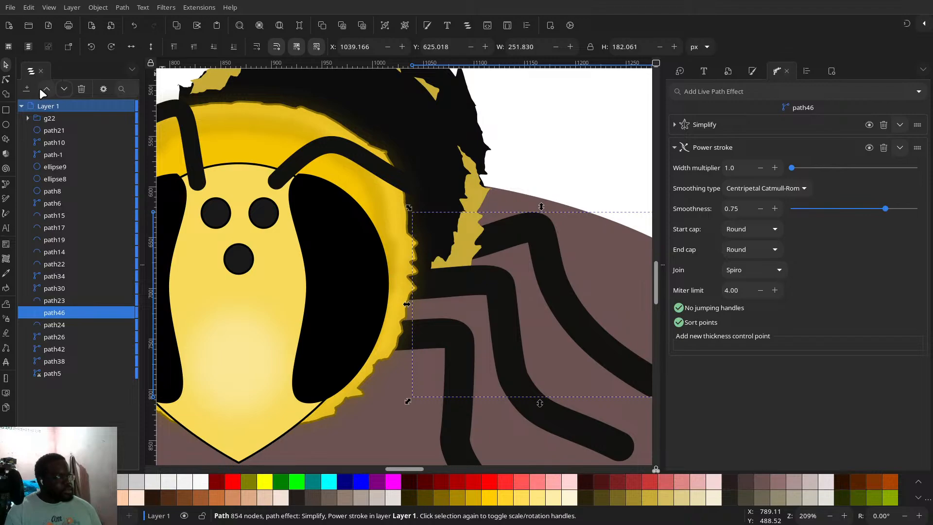
{"action": "left_click", "coordinate": [49, 91]}
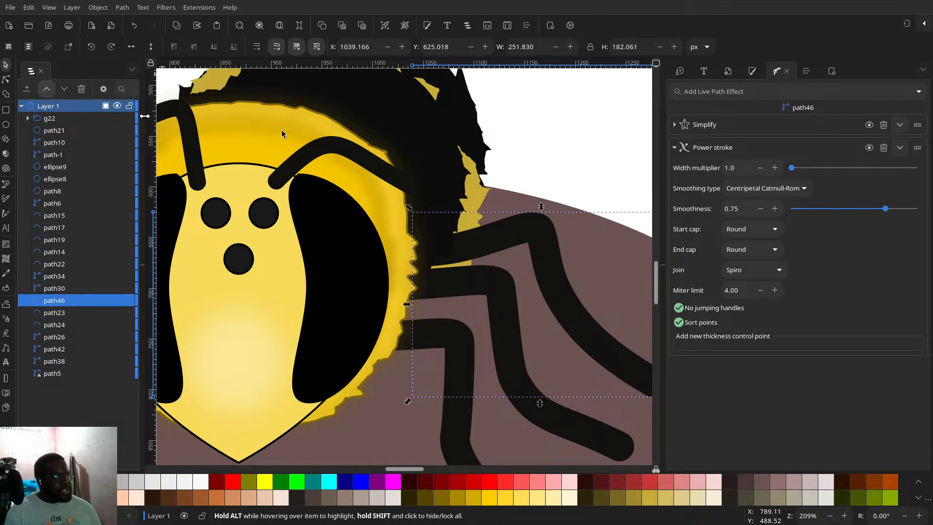
{"action": "scroll", "coordinate": [281, 129], "scroll_direction": "down", "scroll_amount": 2}
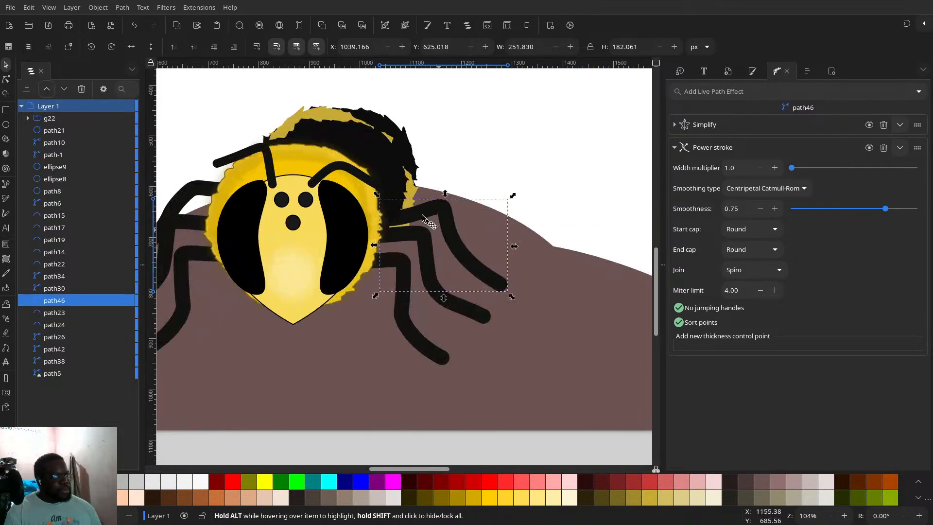
{"action": "left_click_drag", "start_coordinate": [415, 215], "coordinate": [412, 208]}
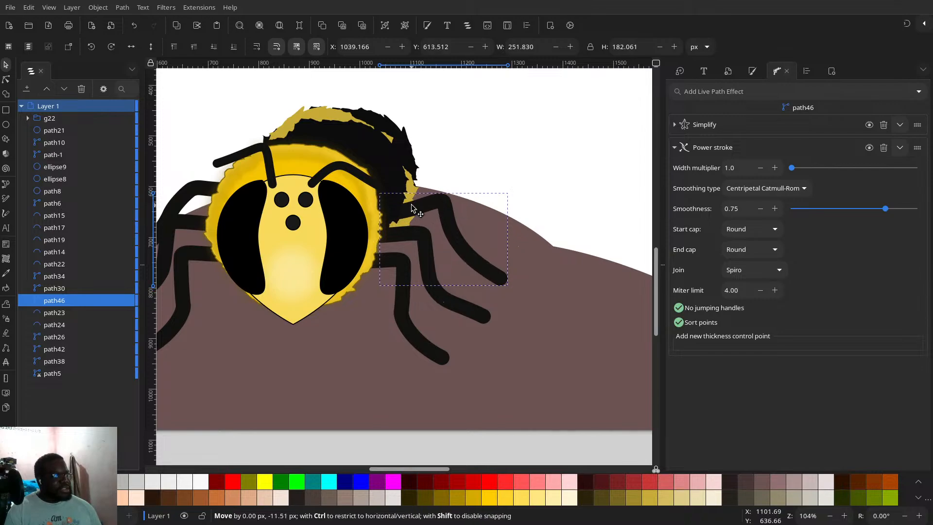
- Reshape the uppermost flipped leg's shin with its middle node at about X 1179, Y 707 px and adjust the foot's curve handle
{"action": "key", "text": "n"}
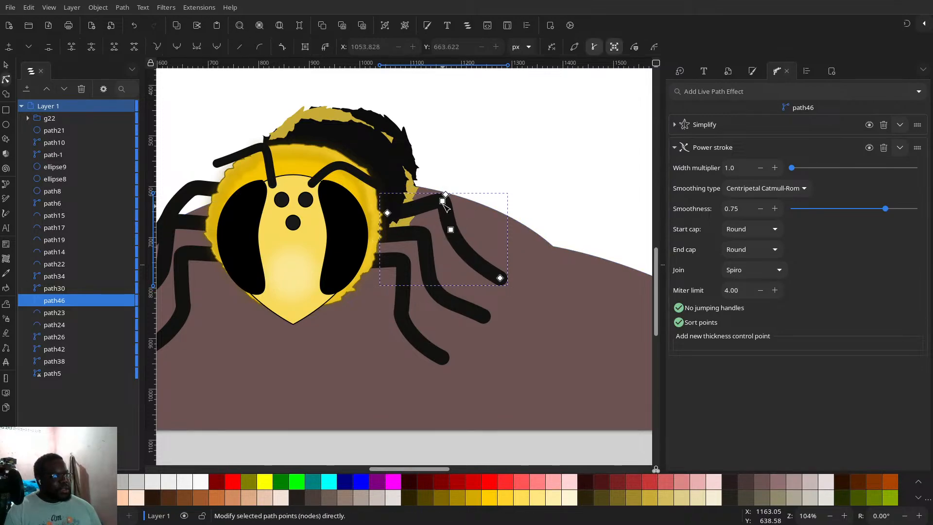
{"action": "left_click_drag", "start_coordinate": [442, 204], "coordinate": [451, 241]}
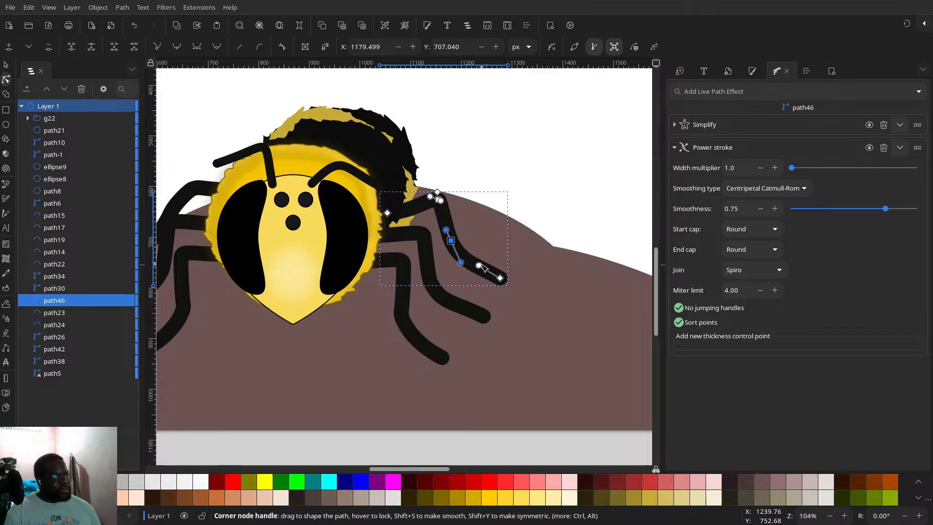
{"action": "left_click_drag", "start_coordinate": [480, 269], "coordinate": [477, 275]}
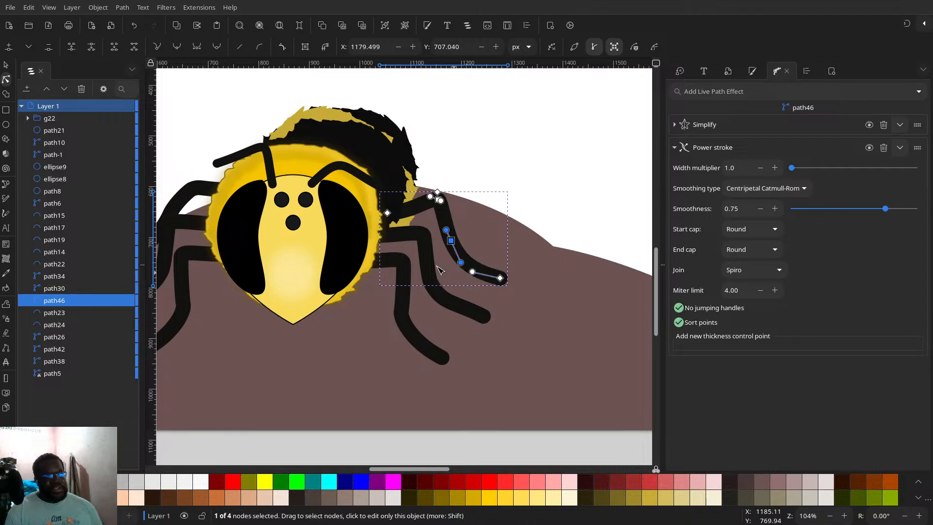
{"action": "scroll", "coordinate": [444, 272], "scroll_direction": "down", "scroll_amount": 1}
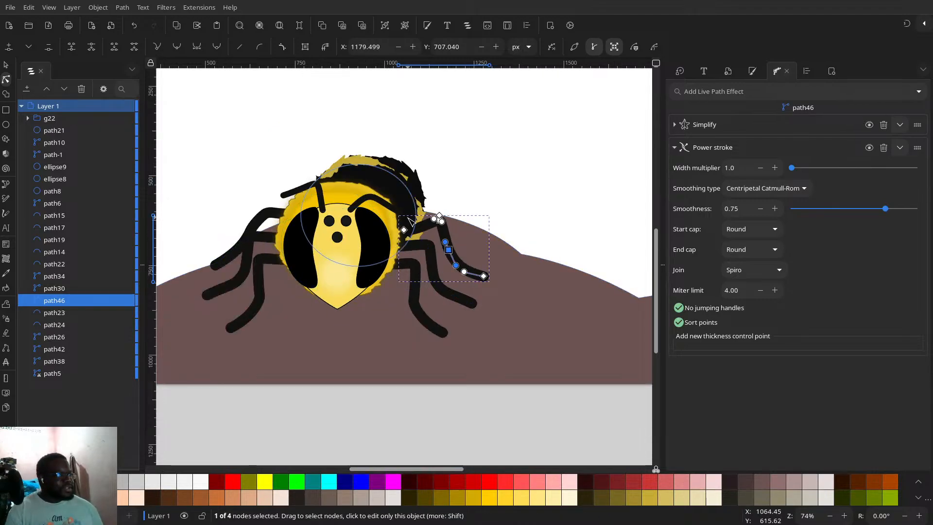
{"action": "scroll", "coordinate": [391, 221], "scroll_direction": "down", "scroll_amount": 2}
{"action": "scroll", "coordinate": [396, 232], "scroll_direction": "down", "scroll_amount": 2}
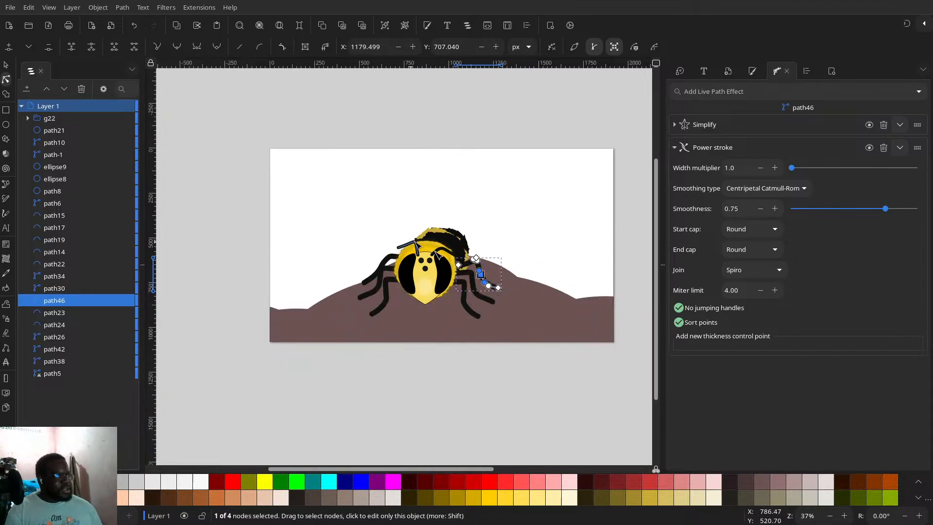
{"action": "left_click", "coordinate": [5, 65]}
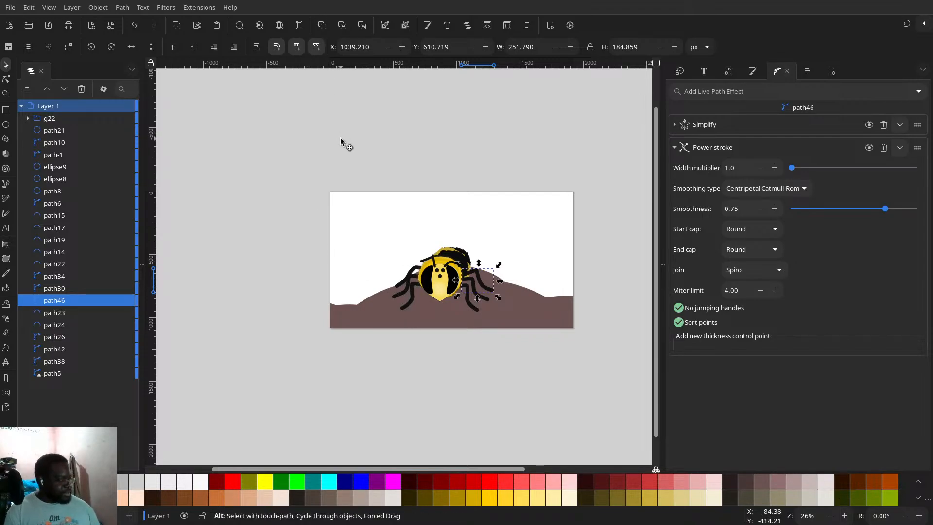
- Switch to Firefox and examine the bumble bee reference photos, then return to Inkscape
{"action": "key", "text": "super+w"}
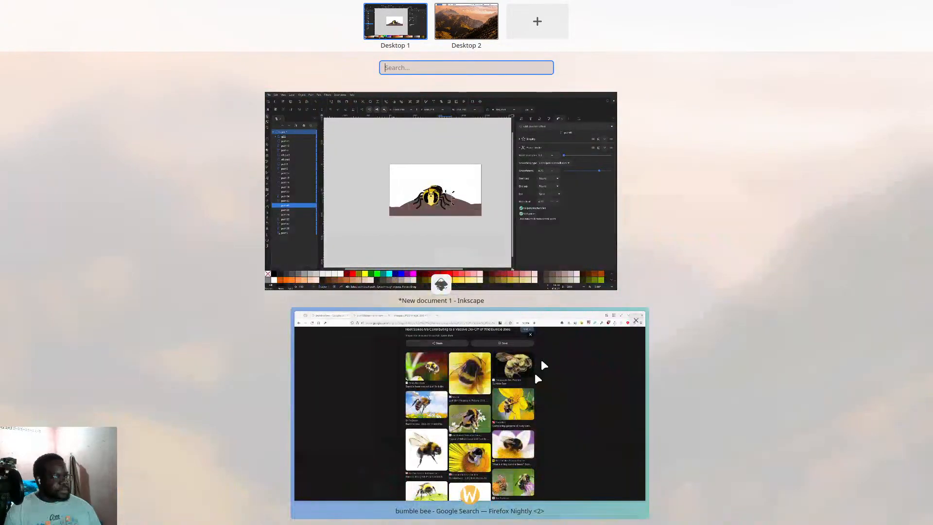
{"action": "left_click", "coordinate": [537, 375]}
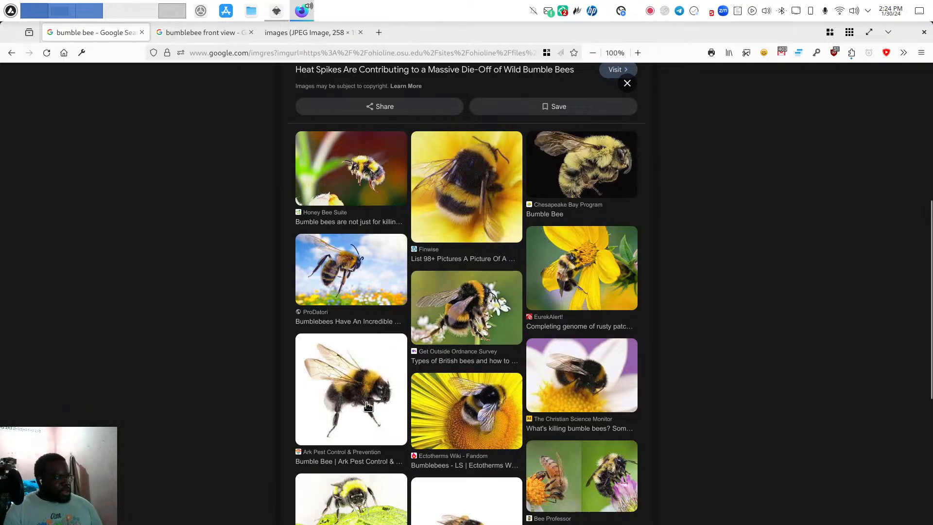
{"action": "scroll", "coordinate": [481, 406], "scroll_direction": "down", "scroll_amount": 3}
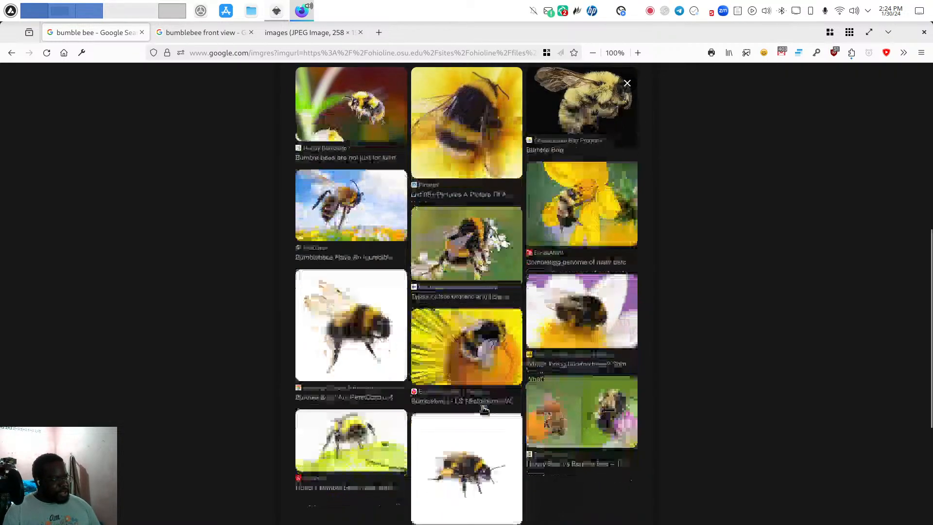
{"action": "scroll", "coordinate": [484, 410], "scroll_direction": "up", "scroll_amount": 3}
{"action": "scroll", "coordinate": [483, 410], "scroll_direction": "down", "scroll_amount": 2}
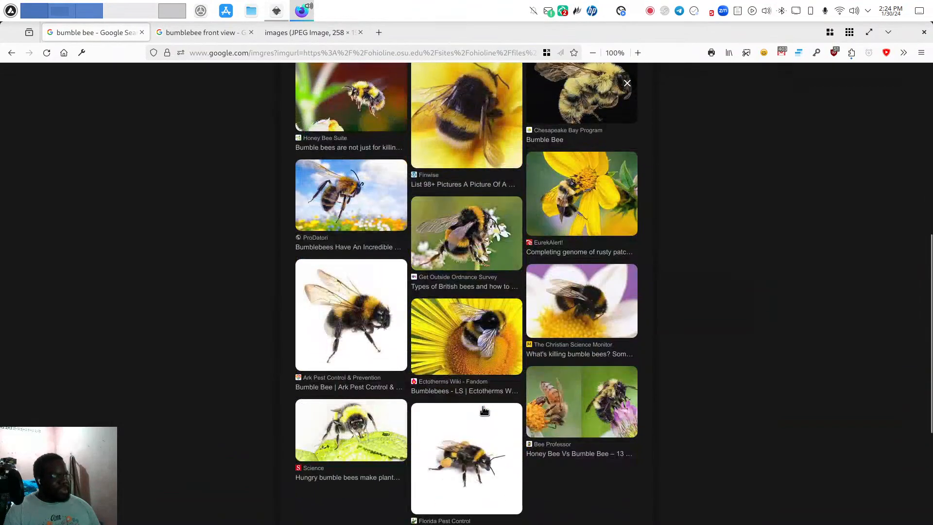
{"action": "scroll", "coordinate": [525, 422], "scroll_direction": "up", "scroll_amount": 6}
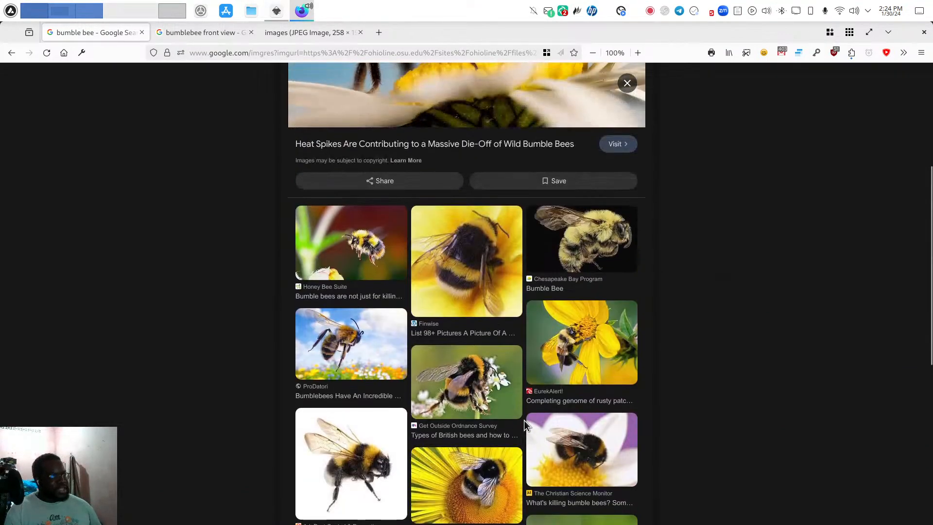
{"action": "scroll", "coordinate": [524, 421], "scroll_direction": "down", "scroll_amount": 2}
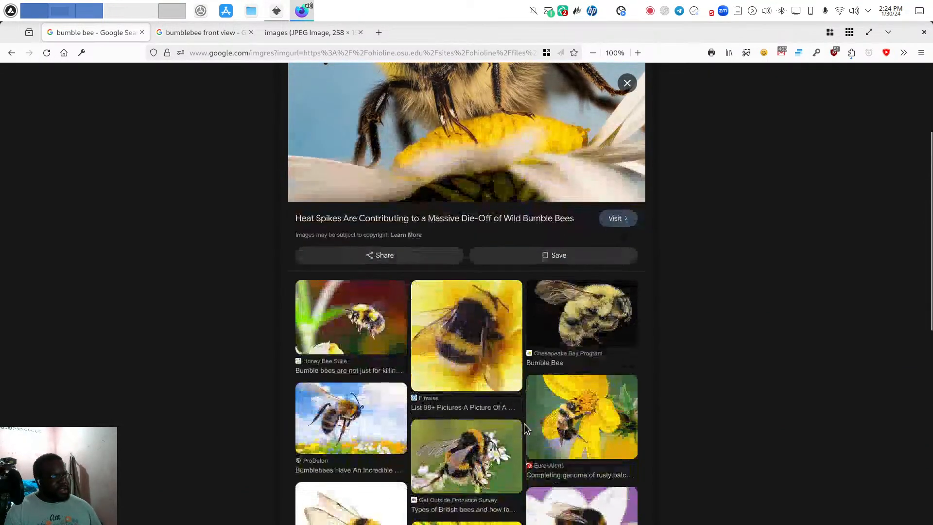
{"action": "left_click", "coordinate": [278, 11]}
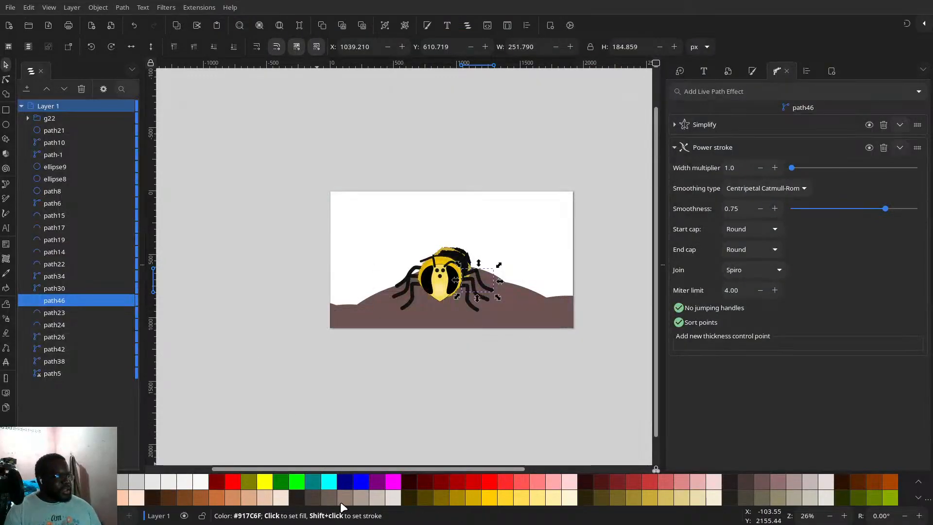
- Draw a light grey-brown rectangle about 430 × 280 px and place it beside the bee's head at about X 947, Y 316 px
{"action": "left_click", "coordinate": [376, 500]}
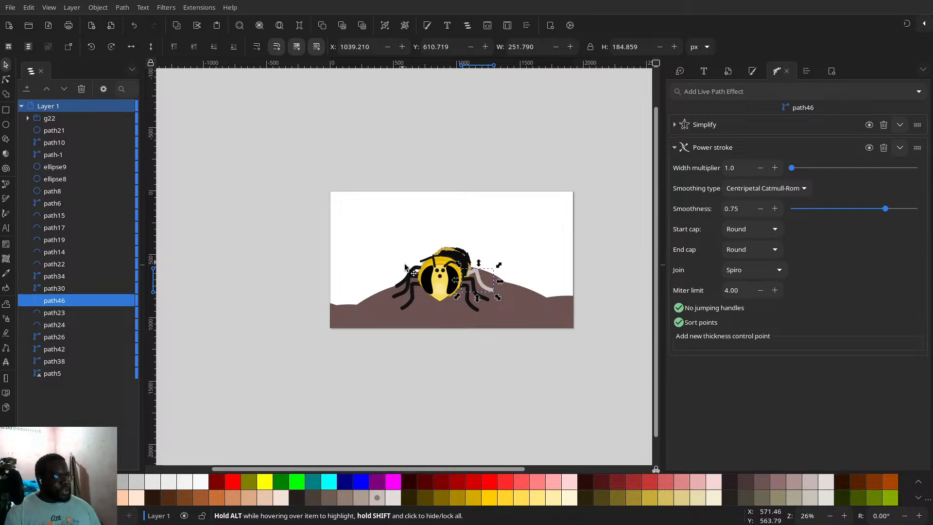
{"action": "key", "text": "ctrl+z"}
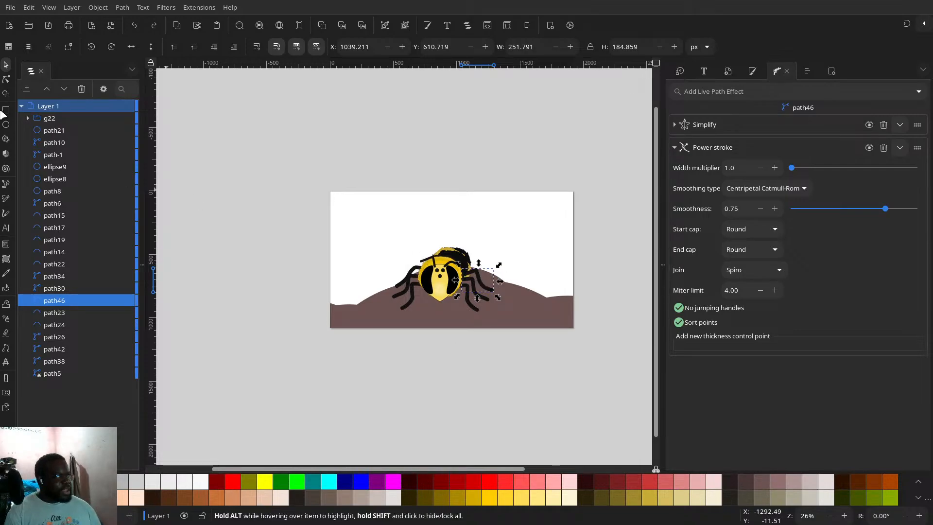
{"action": "left_click_drag", "start_coordinate": [478, 233], "coordinate": [533, 268]}
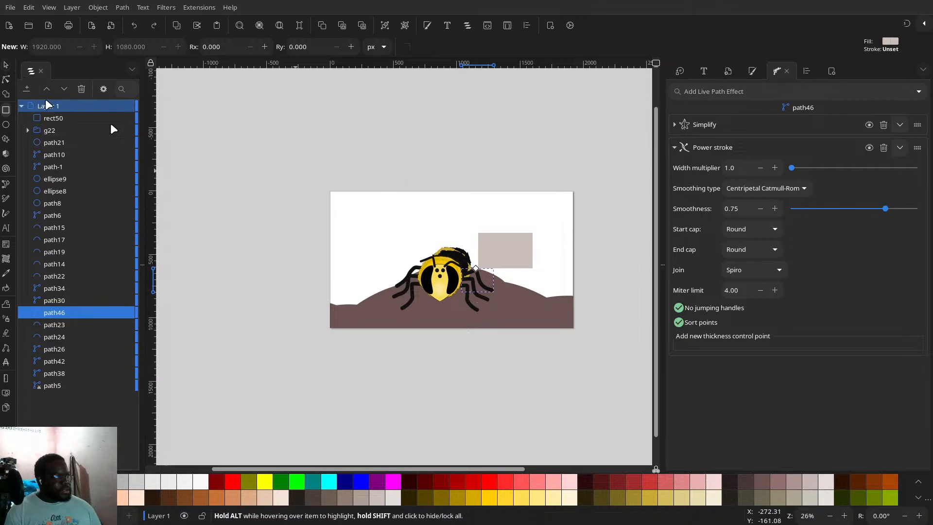
{"action": "left_click", "coordinate": [6, 64]}
{"action": "mouse_move", "coordinate": [475, 257]}
{"action": "left_mouse_down"}
{"action": "mouse_move", "coordinate": [455, 258]}
{"action": "mouse_move", "coordinate": [464, 260]}
{"action": "left_mouse_up"}
{"action": "scroll", "coordinate": [465, 261], "scroll_direction": "up", "scroll_amount": 5, "text": "ctrl"}
{"action": "left_click_drag", "start_coordinate": [506, 223], "coordinate": [460, 197]}
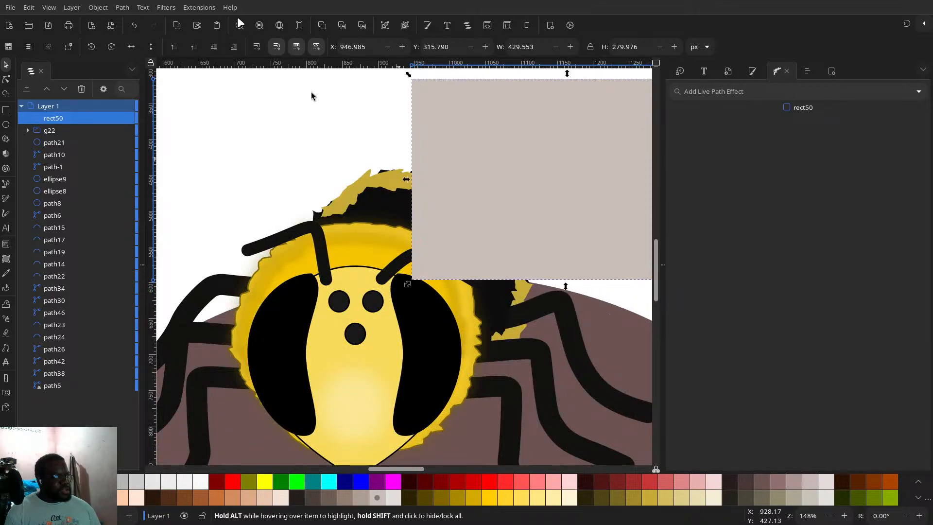
- Convert the rectangle to a path, then move its upper-left node to about X 1031, Y 488 px and make it auto-smooth
{"action": "left_click", "coordinate": [125, 10]}
{"action": "left_click", "coordinate": [175, 24]}
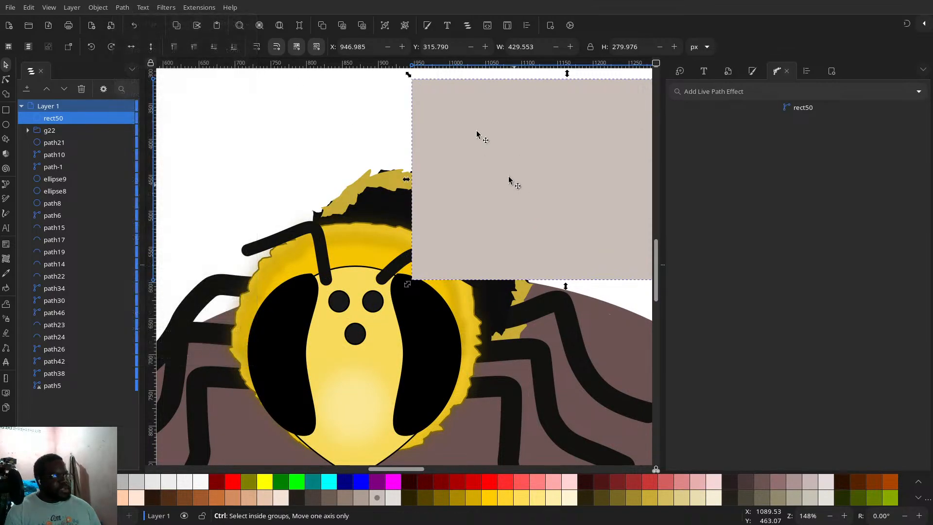
{"action": "scroll", "coordinate": [470, 159], "scroll_direction": "down", "scroll_amount": 4, "text": "ctrl"}
{"action": "scroll", "coordinate": [466, 158], "scroll_direction": "up", "scroll_amount": 2, "text": "ctrl"}
{"action": "key", "text": "n"}
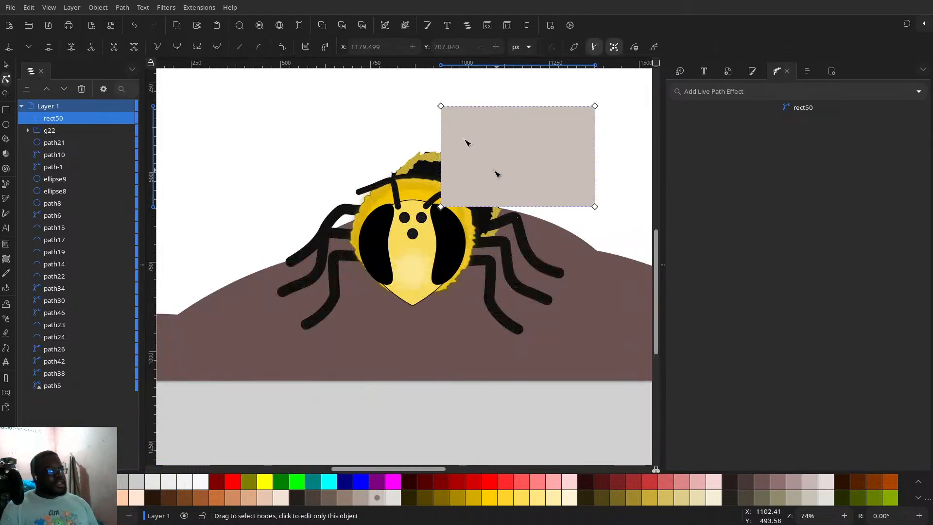
{"action": "left_click_drag", "start_coordinate": [440, 106], "coordinate": [470, 168]}
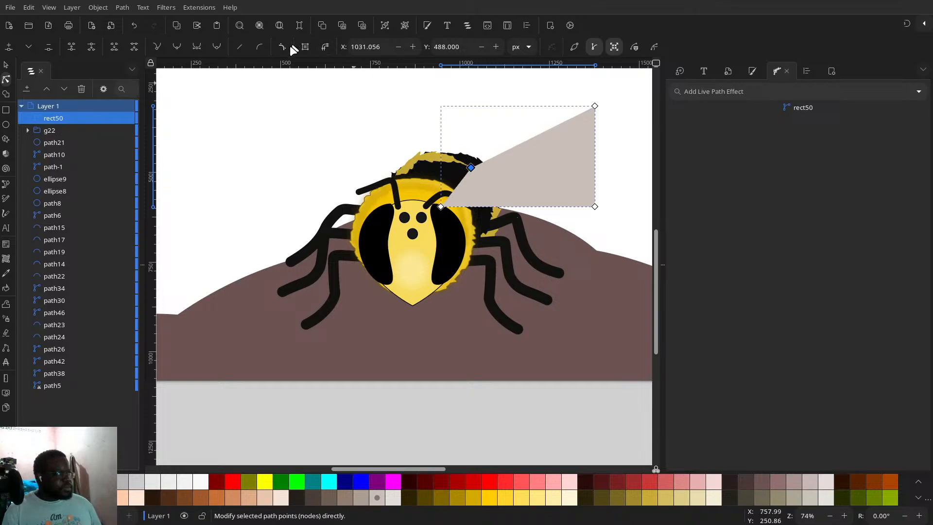
{"action": "left_click", "coordinate": [217, 47]}
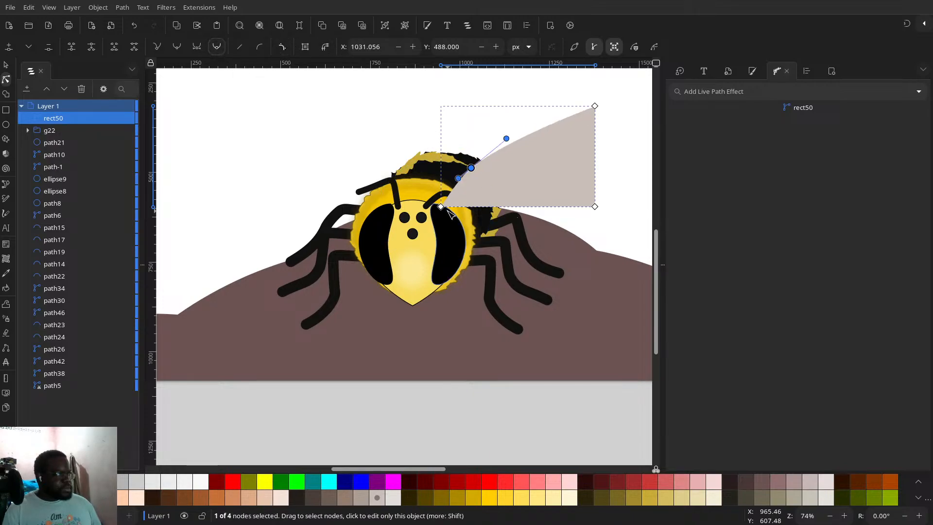
- Insert a node midway along the wing shape's lower edge and raise that whole edge to about Y 569 px
{"action": "left_click_drag", "start_coordinate": [442, 209], "coordinate": [439, 199]}
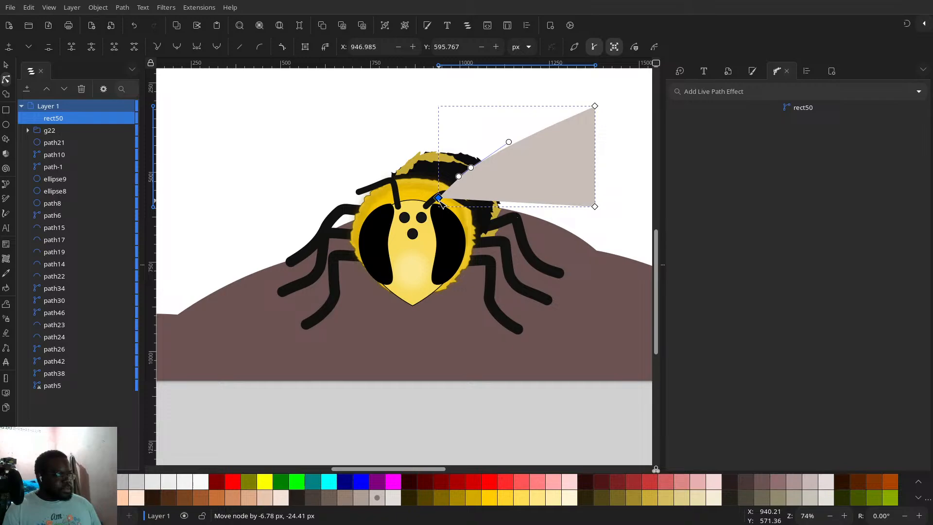
{"action": "left_click", "coordinate": [595, 207], "text": "shift"}
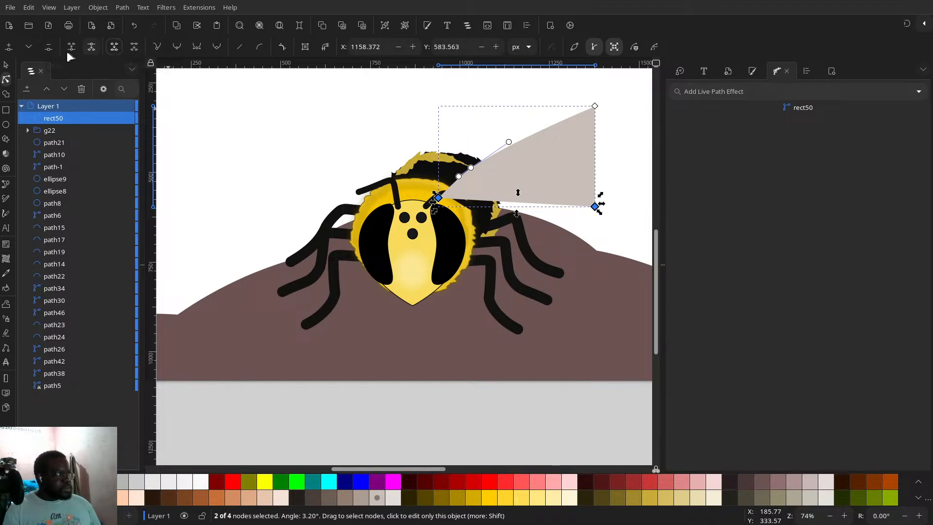
{"action": "left_click", "coordinate": [9, 49]}
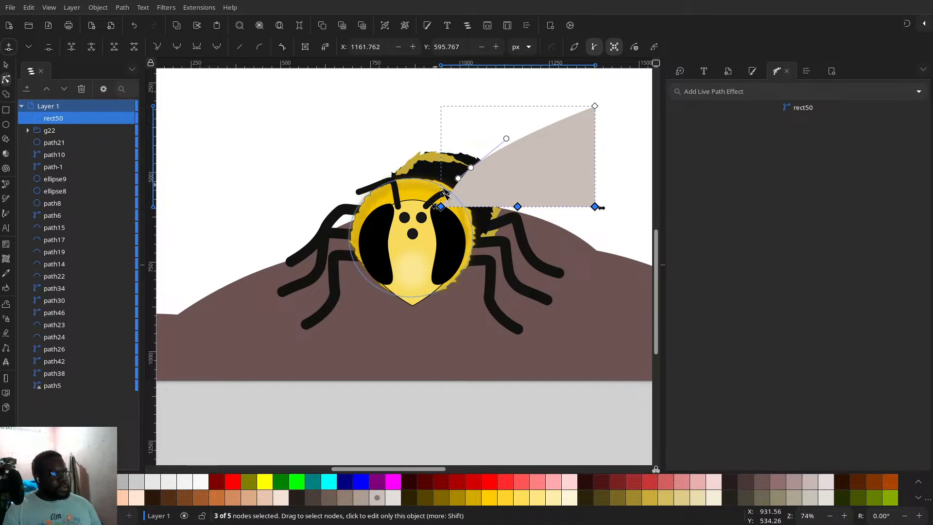
{"action": "left_click_drag", "start_coordinate": [442, 207], "coordinate": [448, 197]}
{"action": "left_click", "coordinate": [553, 234]}
{"action": "left_click", "coordinate": [534, 186]}
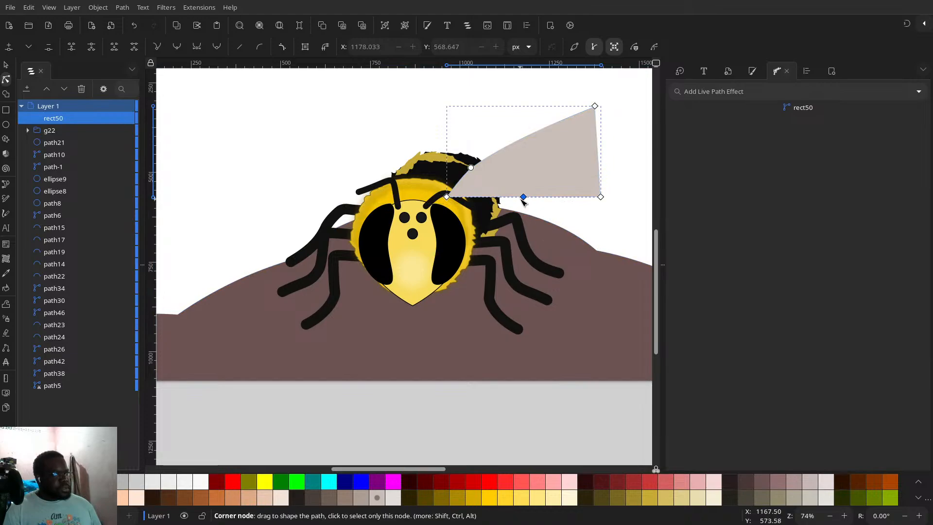
- Make the lower edge's middle node auto-smooth and place it at about X 1137, Y 594 px
{"action": "left_click_drag", "start_coordinate": [524, 197], "coordinate": [522, 214]}
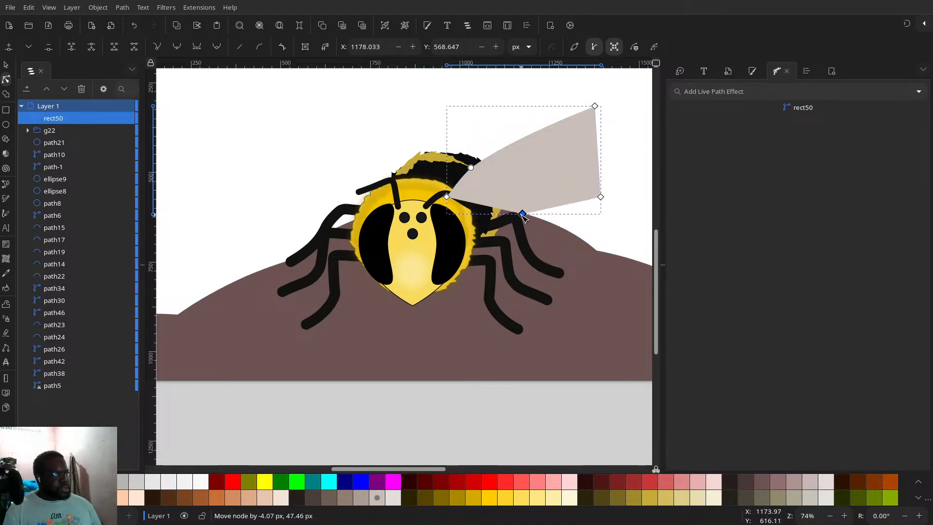
{"action": "left_click", "coordinate": [210, 49]}
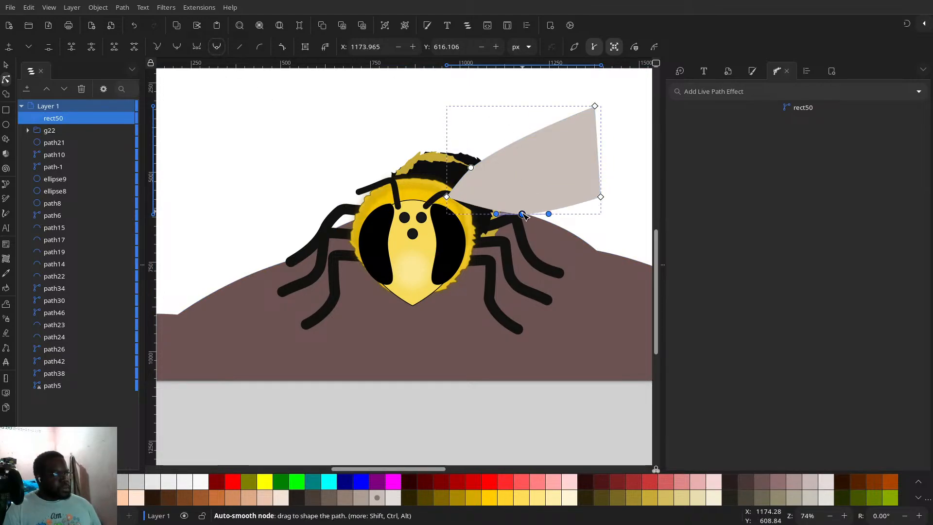
{"action": "left_click_drag", "start_coordinate": [522, 214], "coordinate": [508, 206]}
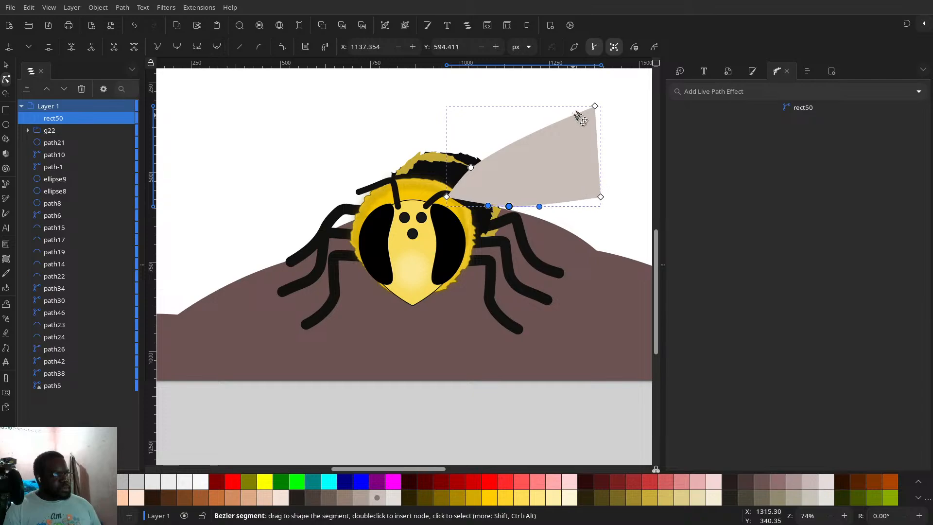
- Insert a node midway along the wing's outer edge and make all three outer nodes auto-smooth
{"action": "left_click_drag", "start_coordinate": [578, 96], "coordinate": [626, 214]}
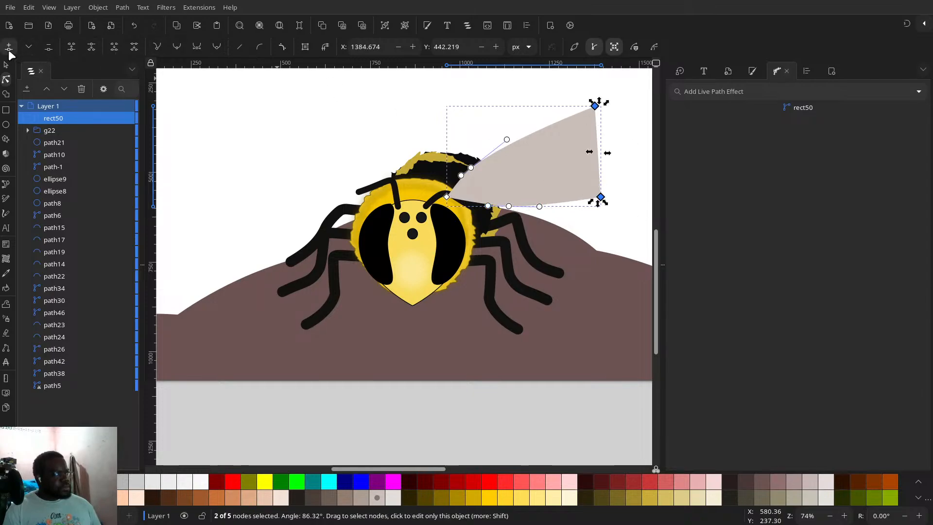
{"action": "left_click", "coordinate": [9, 47]}
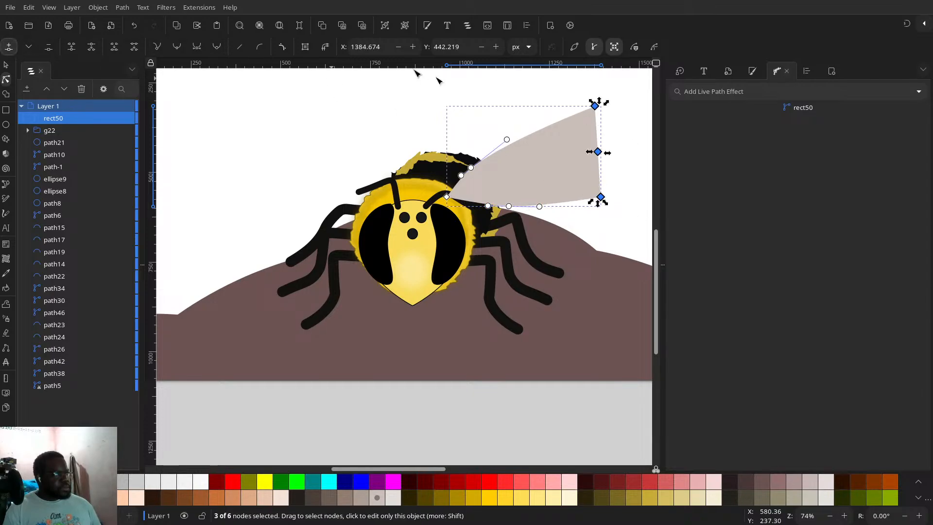
{"action": "left_click", "coordinate": [217, 46]}
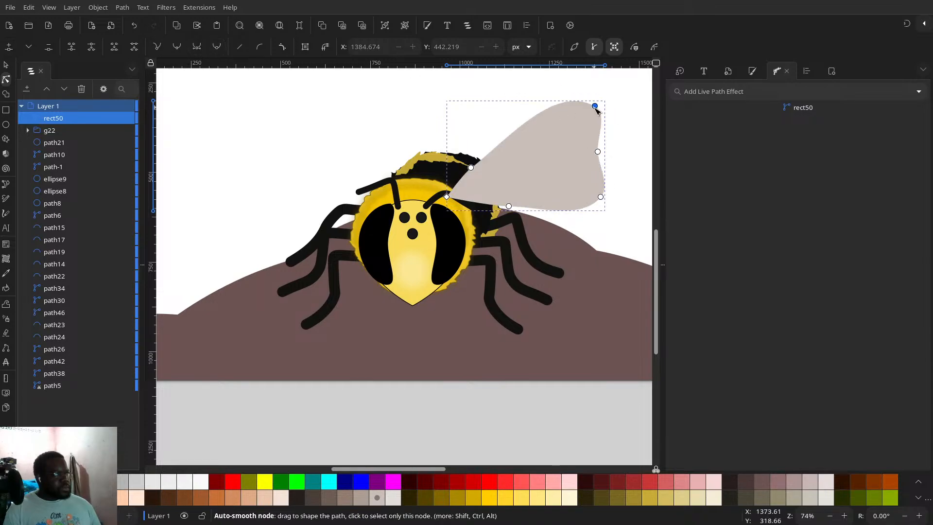
- Narrow the wing by moving its nodes to about X 1343, Y 270; X 1325, Y 406; X 1218, Y 495; and X 1098, Y 574 px
{"action": "left_click_drag", "start_coordinate": [595, 105], "coordinate": [587, 93]}
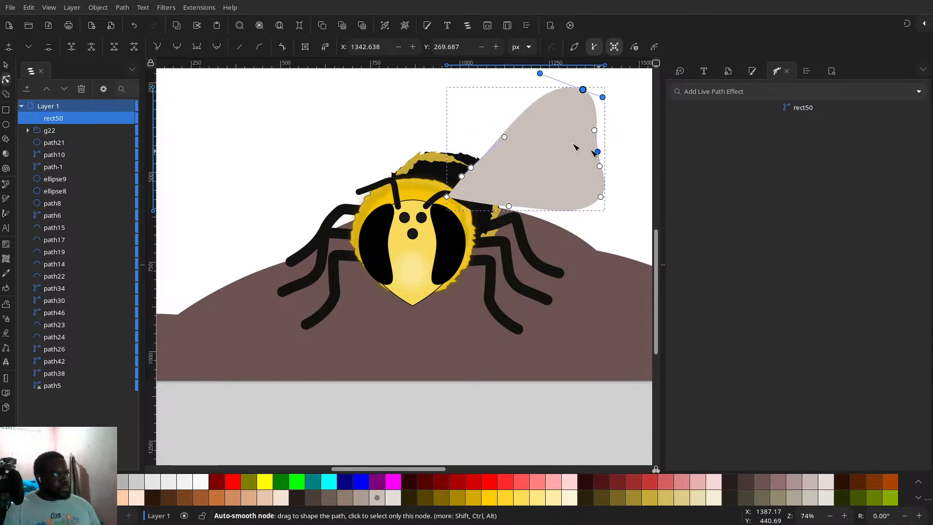
{"action": "left_click_drag", "start_coordinate": [594, 153], "coordinate": [576, 139]}
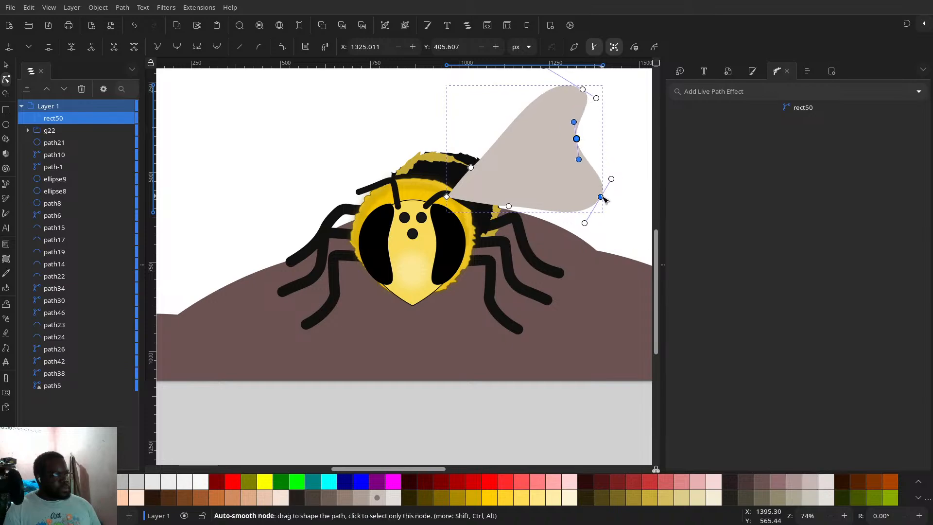
{"action": "left_click_drag", "start_coordinate": [602, 197], "coordinate": [540, 174]}
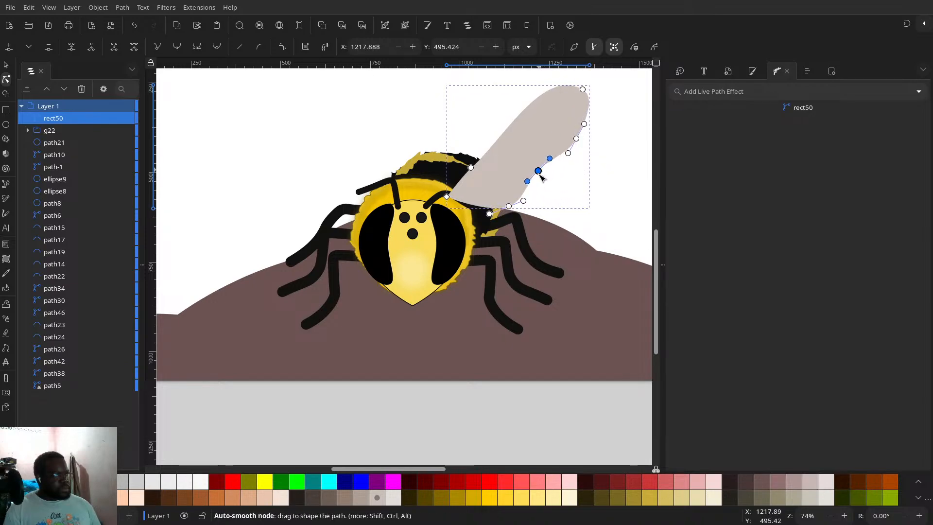
{"action": "left_click_drag", "start_coordinate": [509, 207], "coordinate": [497, 203]}
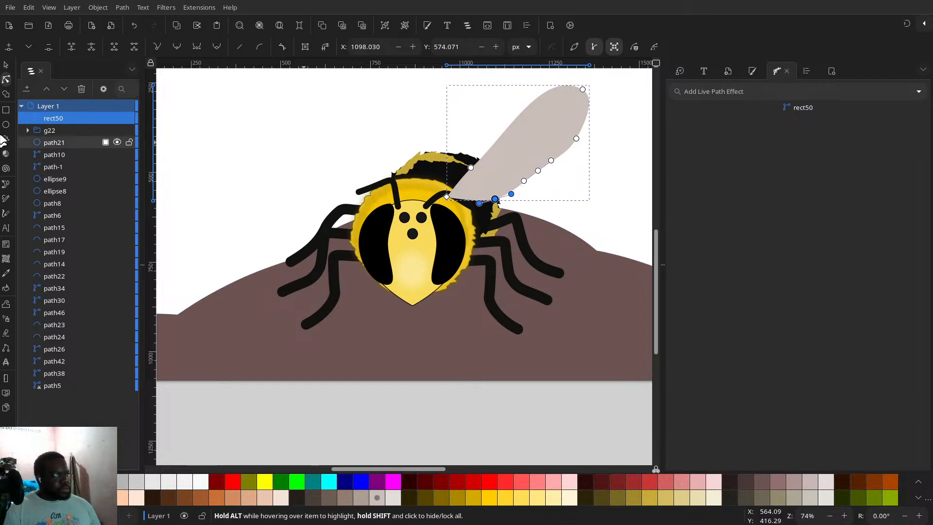
- Scale the wing down to about 167 × 128 px and lower it in the stacking order to just behind the antenna
{"action": "left_click", "coordinate": [6, 65]}
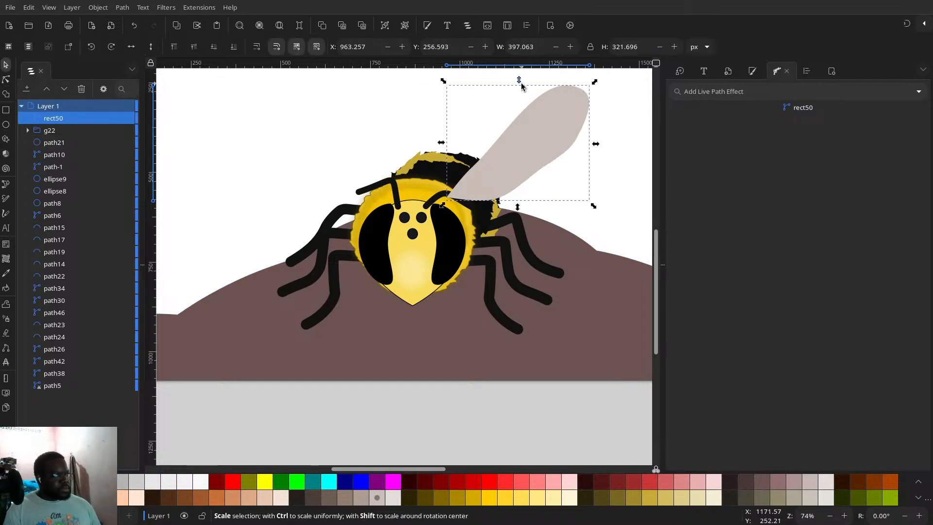
{"action": "left_click_drag", "start_coordinate": [519, 96], "coordinate": [526, 154]}
{"action": "left_click_drag", "start_coordinate": [598, 184], "coordinate": [514, 168]}
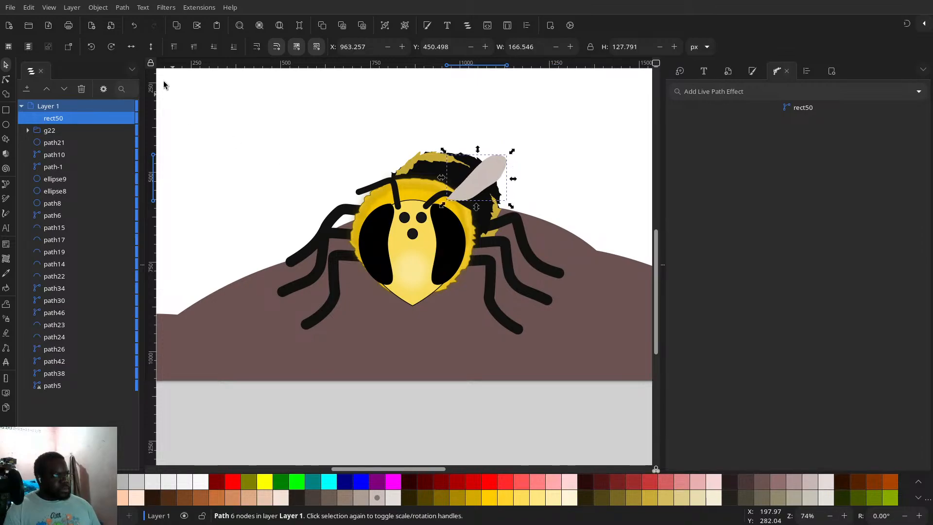
{"action": "left_click", "coordinate": [219, 44]}
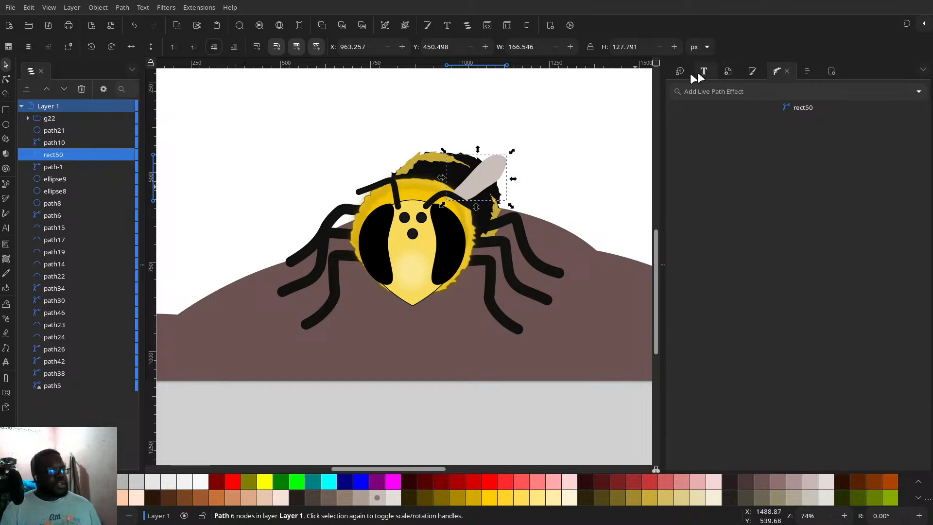
- Set the wing fill's alpha to 16 and give the wing a flat-colour stroke
{"action": "left_click", "coordinate": [751, 71]}
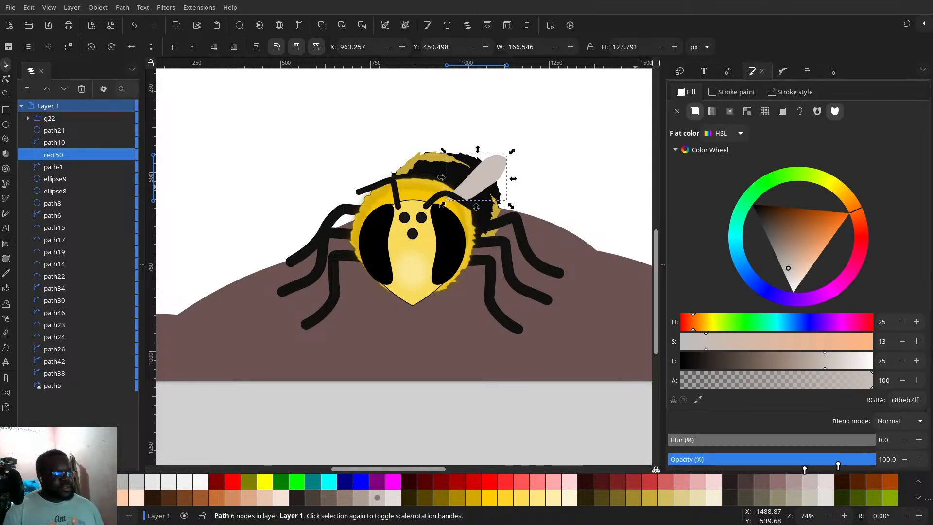
{"action": "left_click", "coordinate": [710, 378]}
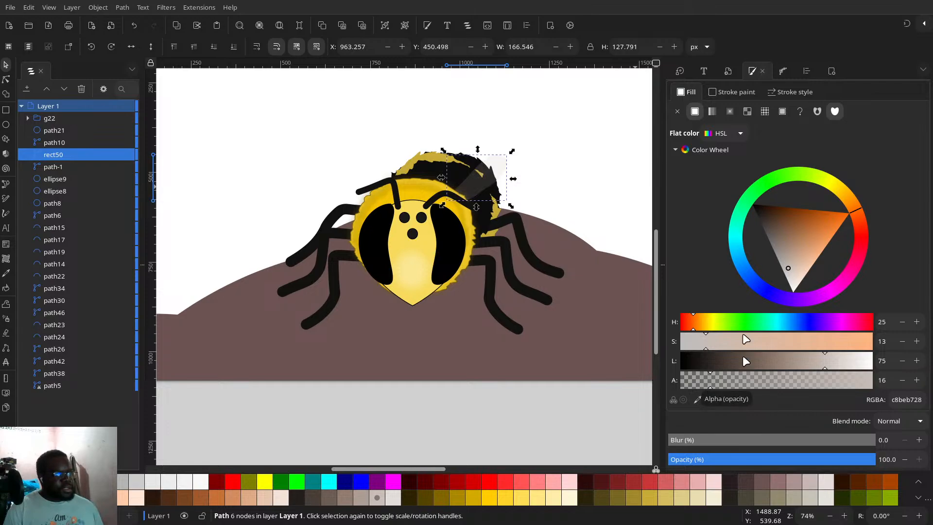
{"action": "left_click", "coordinate": [725, 90]}
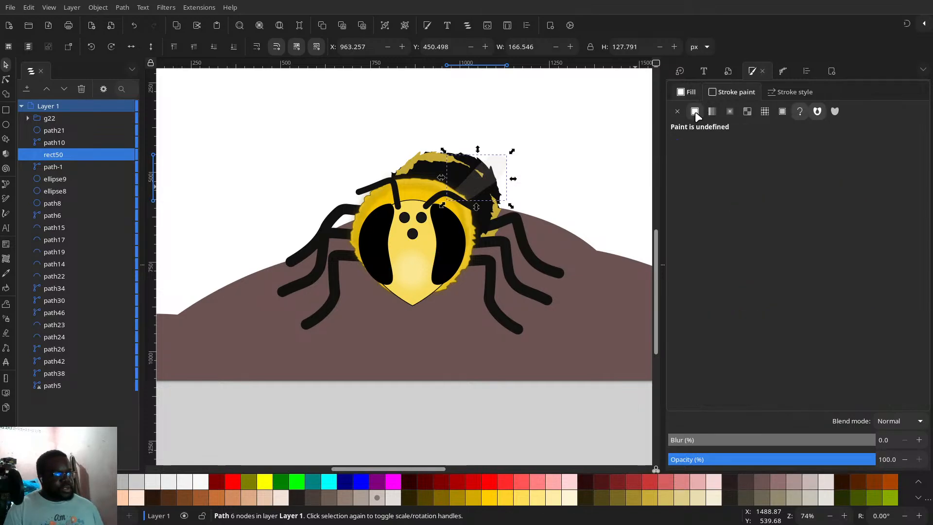
{"action": "left_click", "coordinate": [695, 111]}
- Try a pale cream wing outline with saturation 27 and lightness 87
{"action": "left_click_drag", "start_coordinate": [836, 365], "coordinate": [843, 365]}
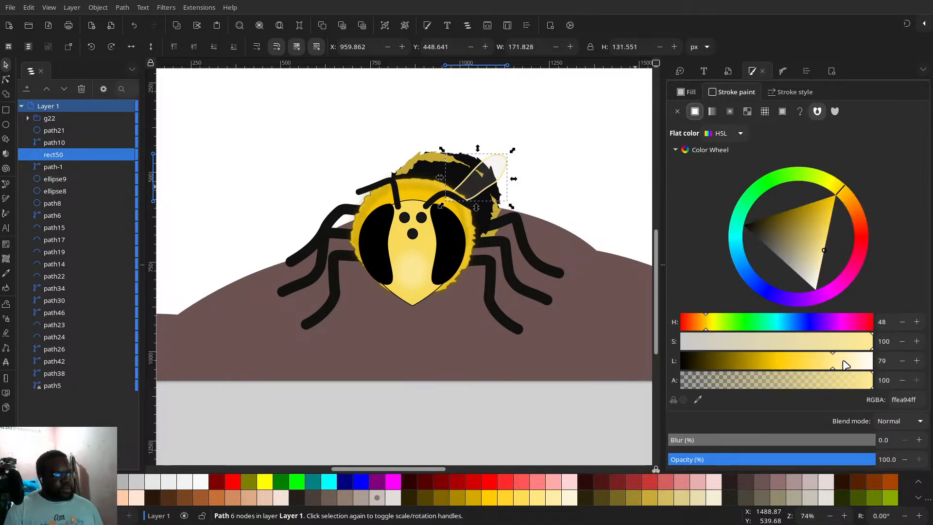
{"action": "left_click", "coordinate": [733, 343]}
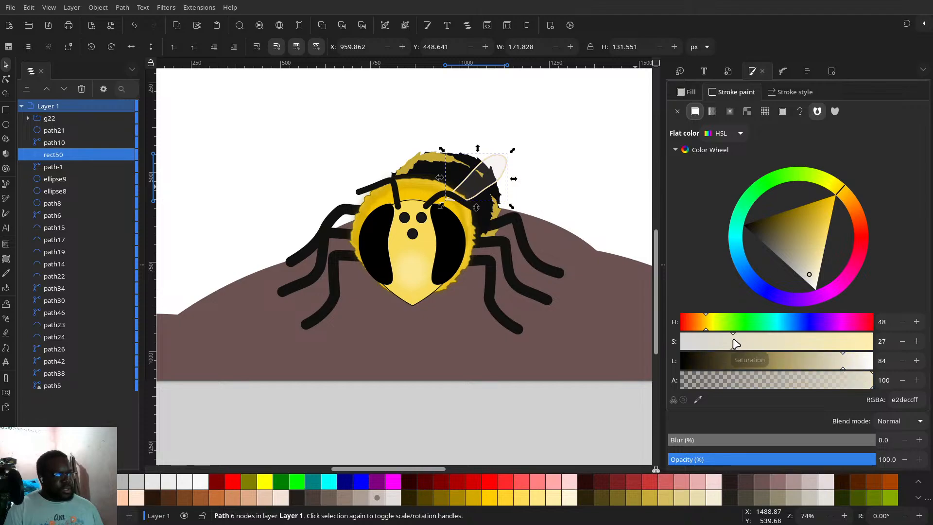
{"action": "left_click", "coordinate": [851, 364]}
{"action": "left_click", "coordinate": [847, 363]}
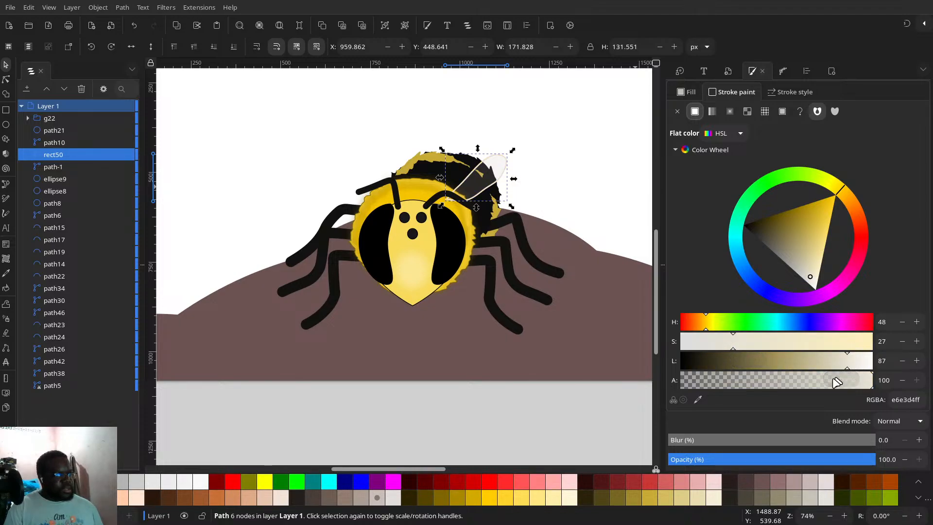
- Darken the wing outline to a grey-brown with saturation 13 and lightness about 37
{"action": "left_click", "coordinate": [740, 364]}
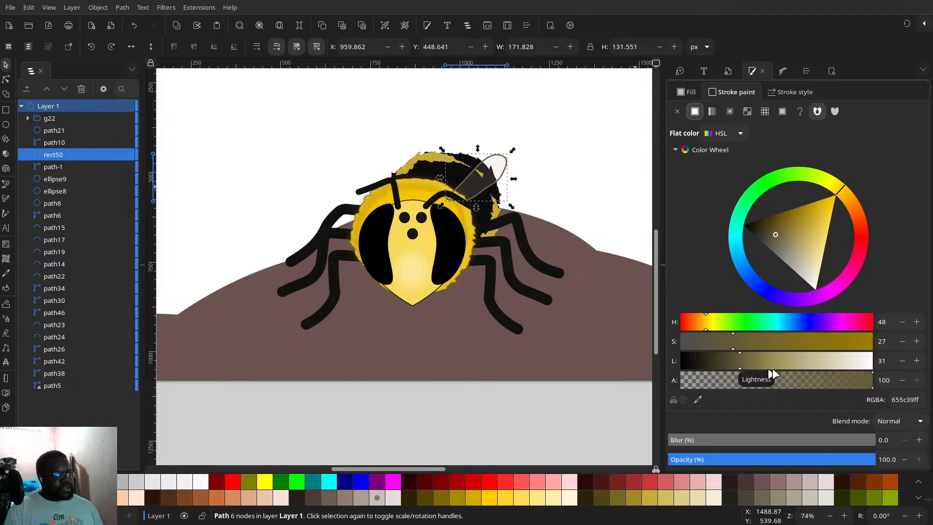
{"action": "left_click_drag", "start_coordinate": [730, 344], "coordinate": [707, 342]}
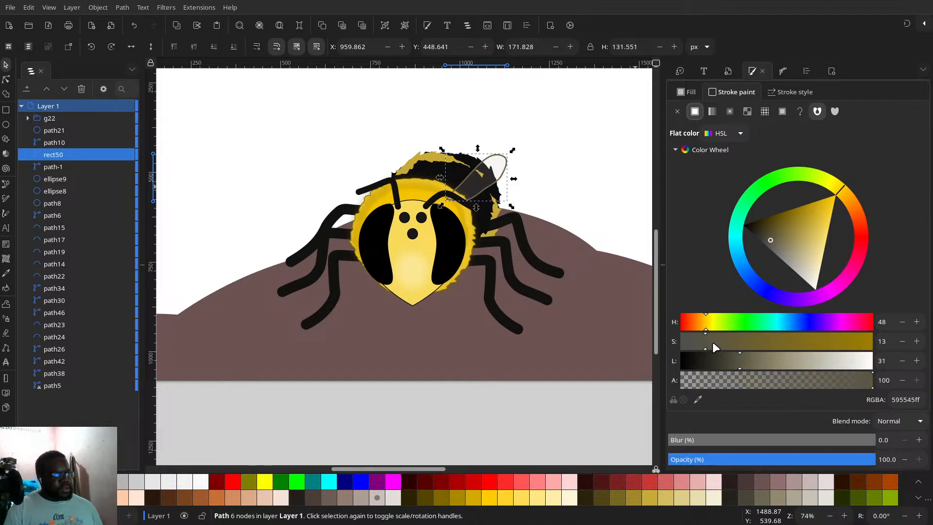
{"action": "left_click_drag", "start_coordinate": [755, 364], "coordinate": [750, 366]}
{"action": "left_click", "coordinate": [895, 360]}
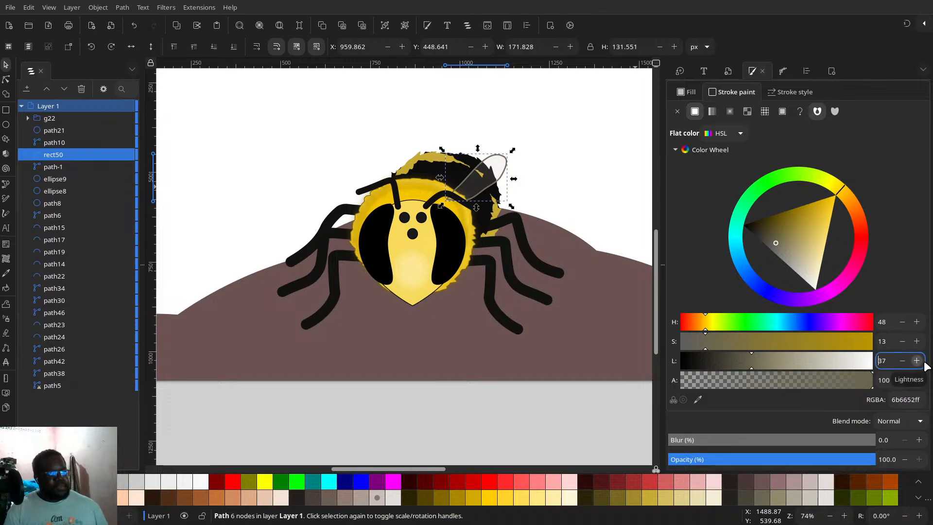
- Fine-tune the wing outline's colour to hue 48 and saturation 18
{"action": "left_click", "coordinate": [917, 342]}
{"action": "left_click", "coordinate": [917, 342]}
{"action": "left_click", "coordinate": [917, 342]}
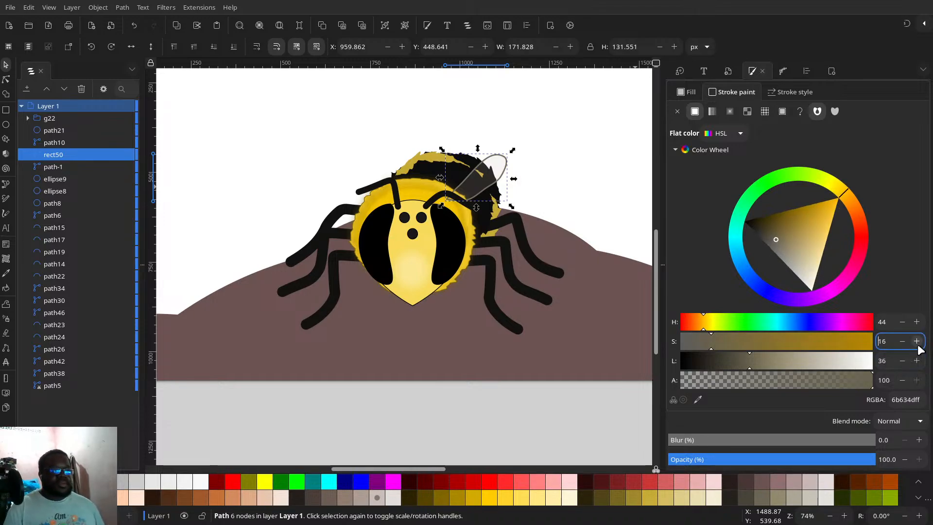
{"action": "left_click", "coordinate": [916, 342]}
{"action": "left_click", "coordinate": [917, 341]}
{"action": "left_click", "coordinate": [916, 322]}
{"action": "left_click", "coordinate": [917, 322]}
{"action": "left_click", "coordinate": [917, 322]}
{"action": "left_click", "coordinate": [917, 322]}
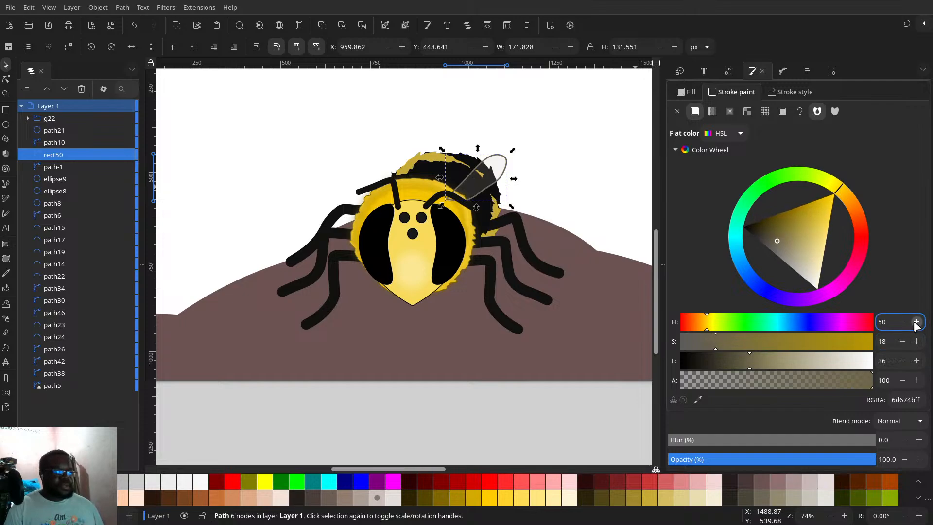
{"action": "left_click", "coordinate": [917, 322]}
{"action": "left_click", "coordinate": [917, 321]}
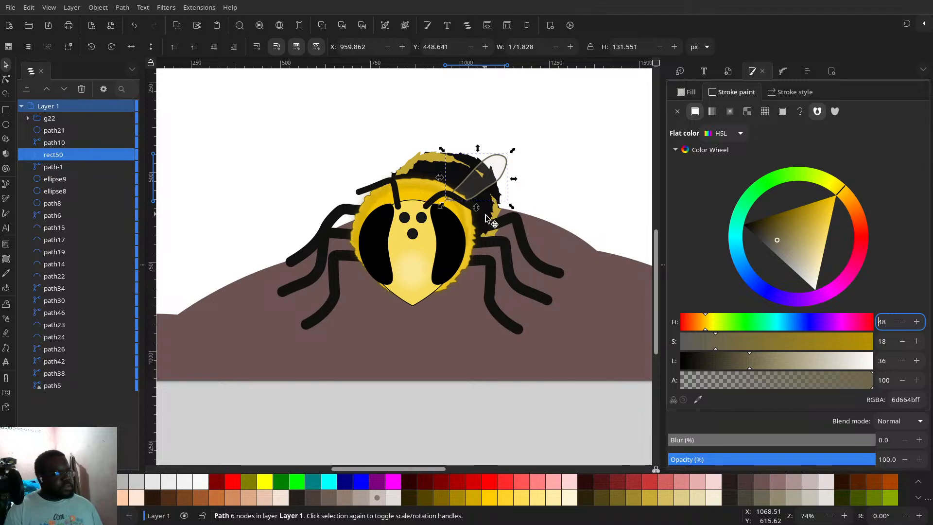
- Reshape the wing by moving its tip node to about X 1122, Y 428 px and its lower-edge node to about X 1059, Y 541 px
{"action": "scroll", "coordinate": [488, 219], "scroll_direction": "up", "scroll_amount": 3, "text": "ctrl"}
{"action": "scroll", "coordinate": [488, 218], "scroll_direction": "down", "scroll_amount": 2, "text": "ctrl"}
{"action": "scroll", "coordinate": [465, 169], "scroll_direction": "up", "scroll_amount": 1, "text": "ctrl"}
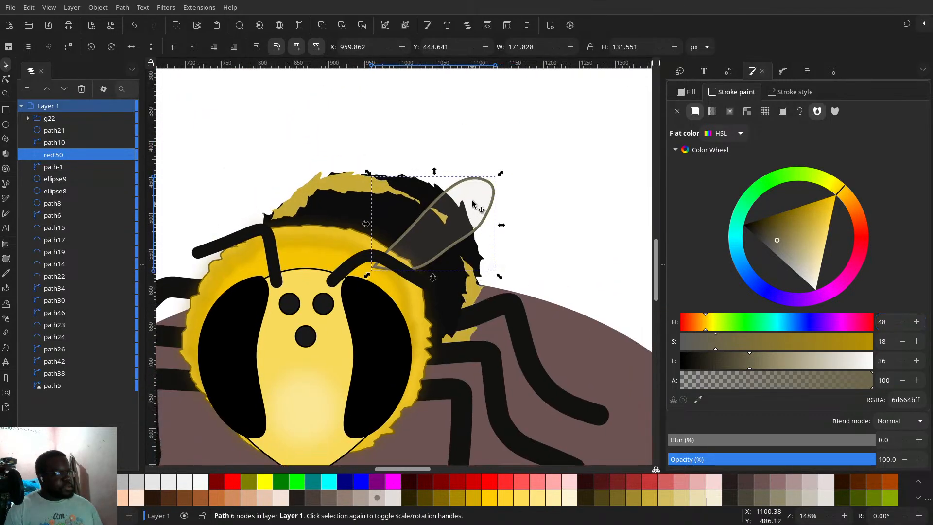
{"action": "key", "text": "n"}
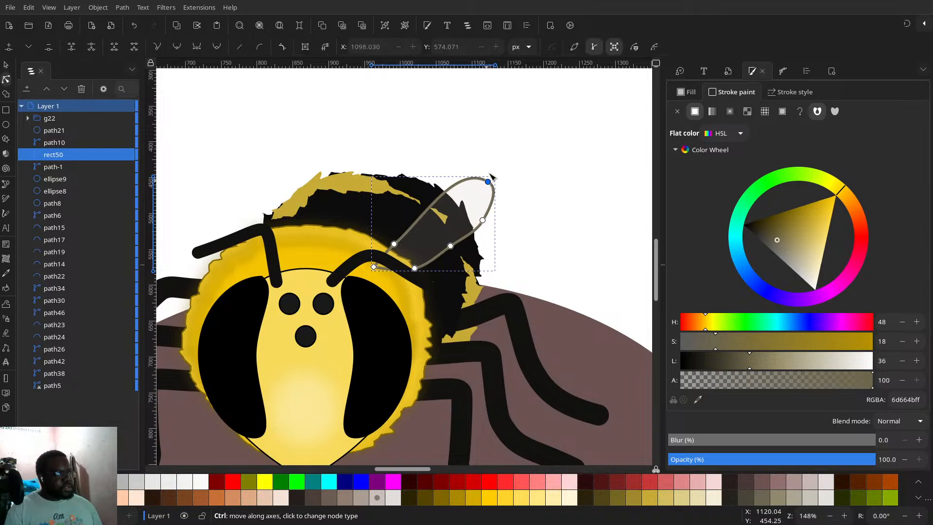
{"action": "left_click_drag", "start_coordinate": [488, 182], "coordinate": [477, 164]}
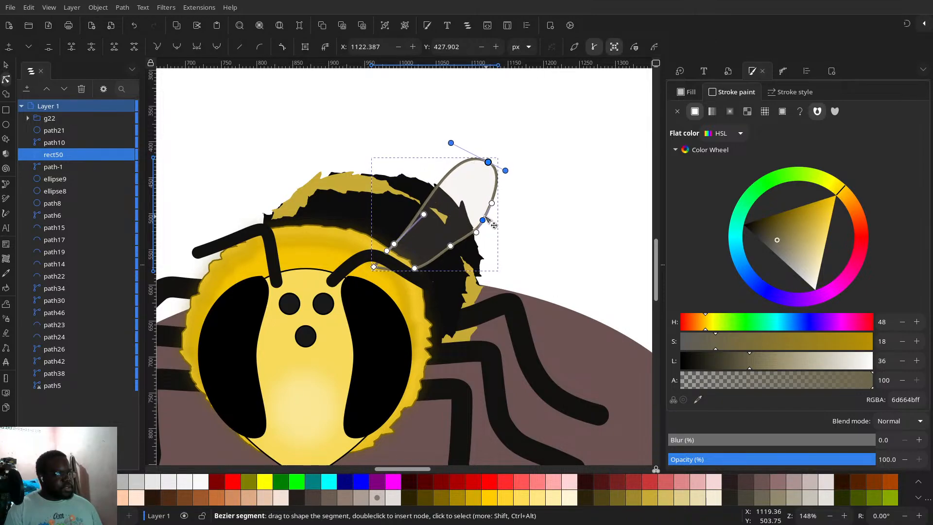
{"action": "mouse_move", "coordinate": [483, 220]}
{"action": "left_mouse_down"}
{"action": "mouse_move", "coordinate": [467, 216]}
{"action": "mouse_move", "coordinate": [487, 224]}
{"action": "left_mouse_up"}
{"action": "left_click_drag", "start_coordinate": [452, 249], "coordinate": [444, 246]}
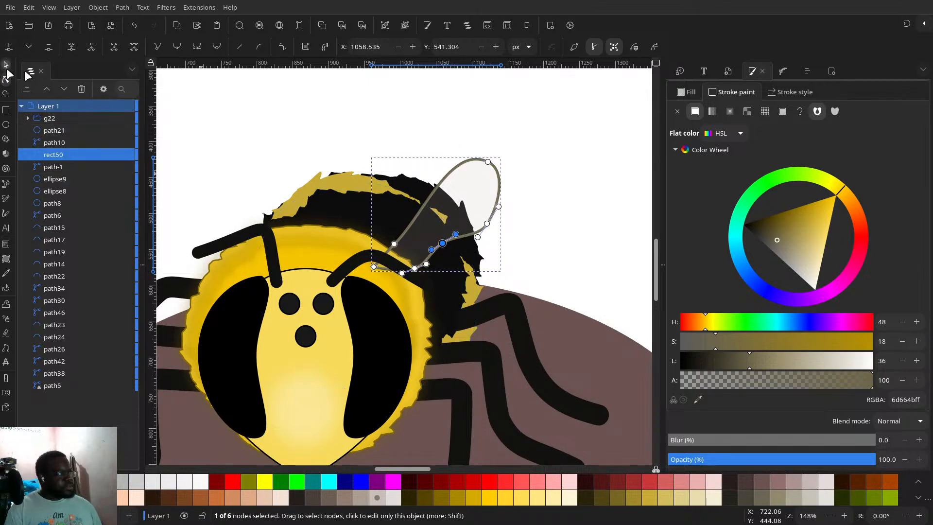
- Move the corner node at the wing's root to about X 969, Y 566 px
{"action": "left_click", "coordinate": [7, 65]}
{"action": "left_click", "coordinate": [398, 250]}
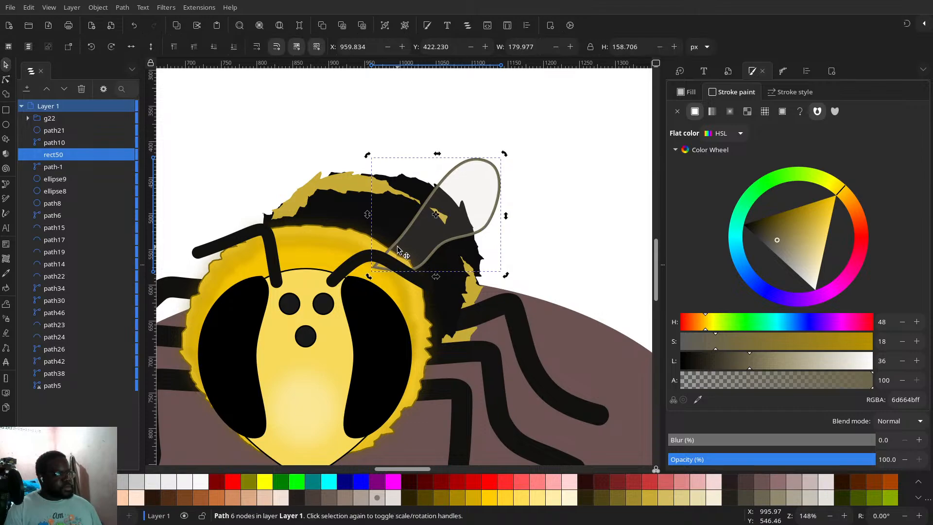
{"action": "double_click", "coordinate": [398, 250]}
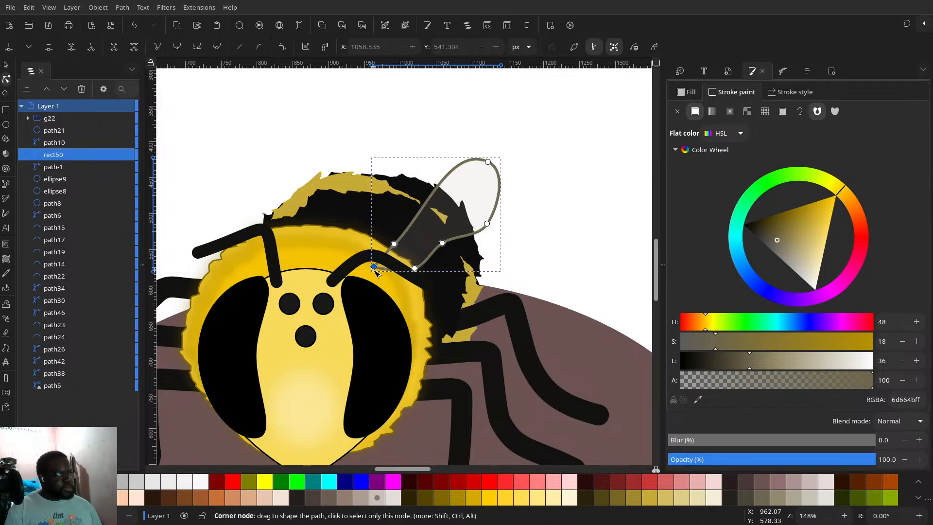
{"action": "left_click_drag", "start_coordinate": [375, 271], "coordinate": [380, 267]}
- Raise the wing's tip node to about Y 408 px and move its upper-edge node to about X 1012, Y 521 px
{"action": "scroll", "coordinate": [456, 187], "scroll_direction": "down", "scroll_amount": 2}
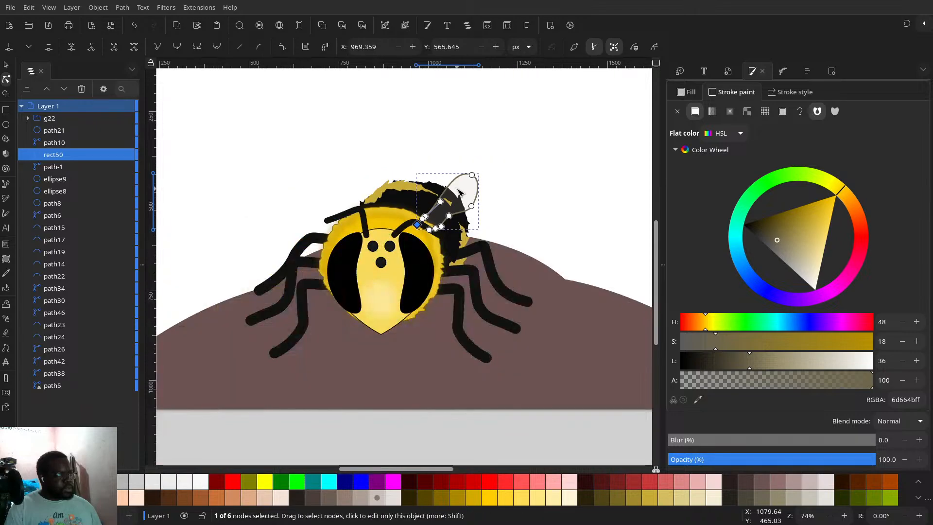
{"action": "double_click", "coordinate": [469, 173]}
{"action": "left_click_drag", "start_coordinate": [470, 172], "coordinate": [476, 170]}
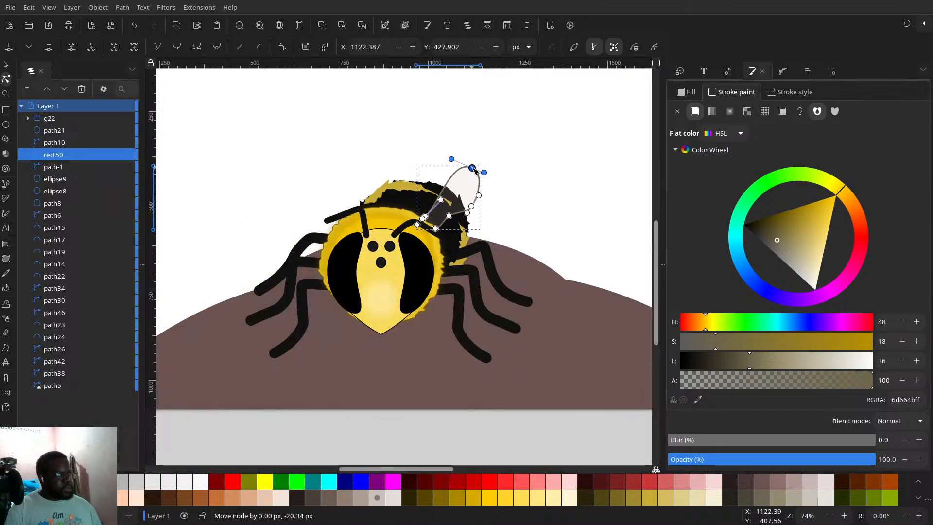
{"action": "left_click_drag", "start_coordinate": [427, 217], "coordinate": [437, 209]}
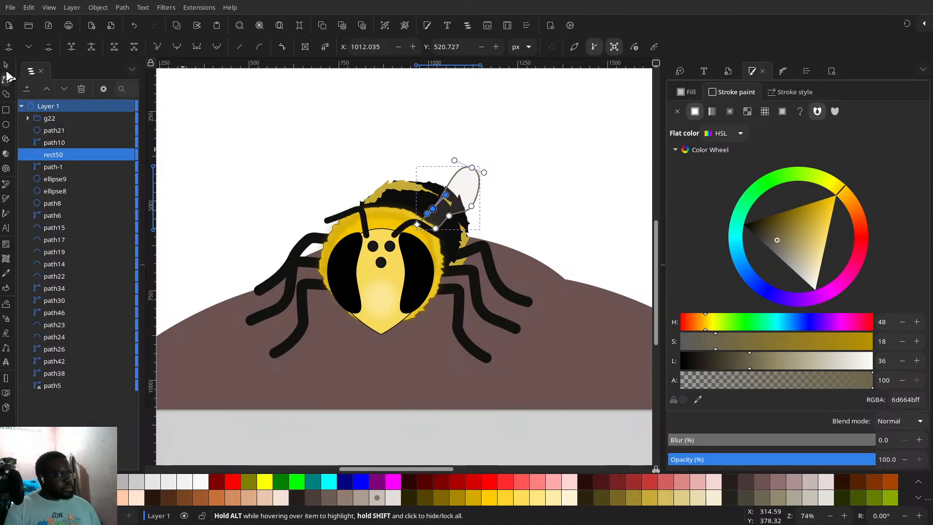
- Duplicate the wing, flatten the copy to about 180 × 136 px and place it at about X 968, Y 457 px
{"action": "key", "text": "ctrl+d"}
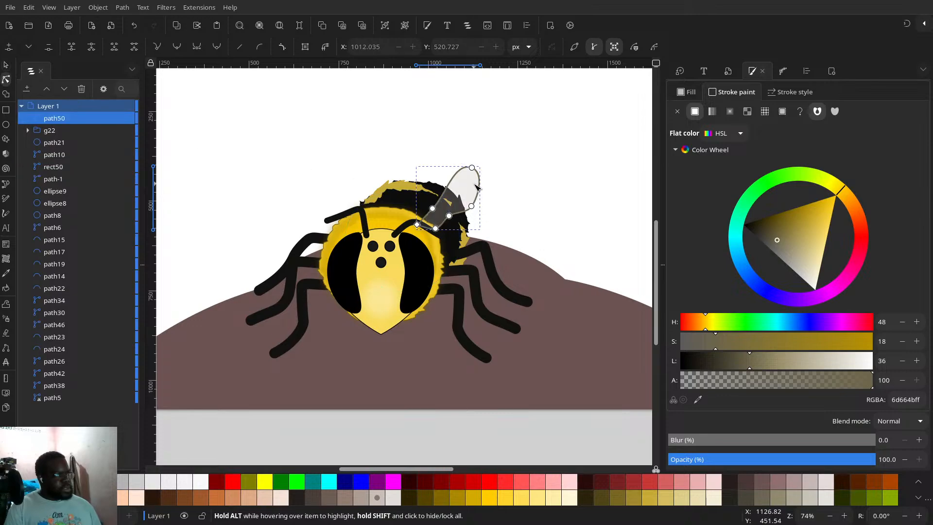
{"action": "left_click", "coordinate": [6, 64]}
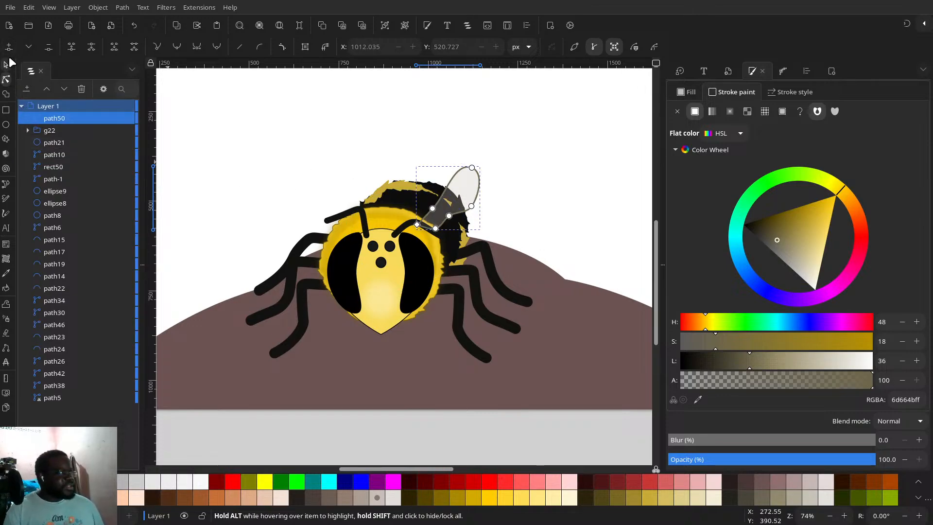
{"action": "mouse_move", "coordinate": [477, 186]}
{"action": "left_mouse_down"}
{"action": "mouse_move", "coordinate": [483, 201]}
{"action": "mouse_move", "coordinate": [486, 190]}
{"action": "left_mouse_up"}
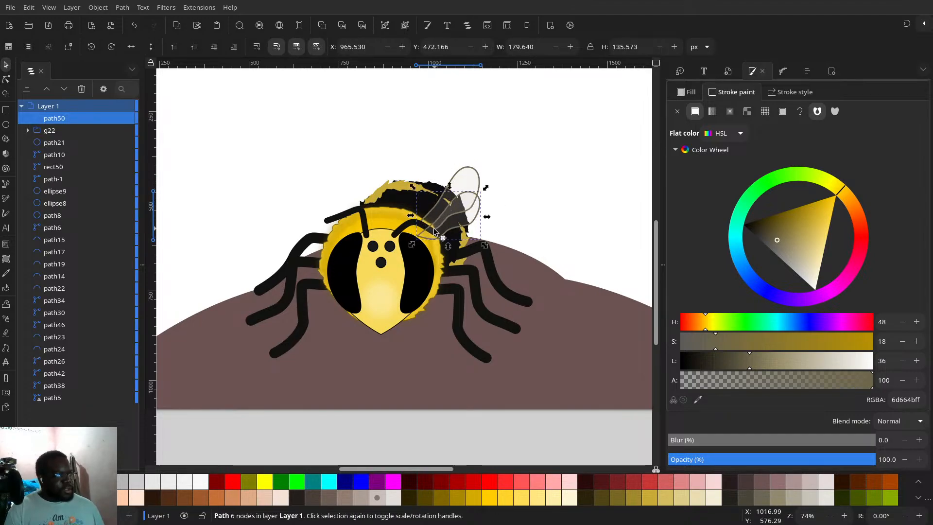
{"action": "scroll", "coordinate": [433, 222], "scroll_direction": "up", "scroll_amount": 3}
{"action": "left_click_drag", "start_coordinate": [432, 219], "coordinate": [434, 202]}
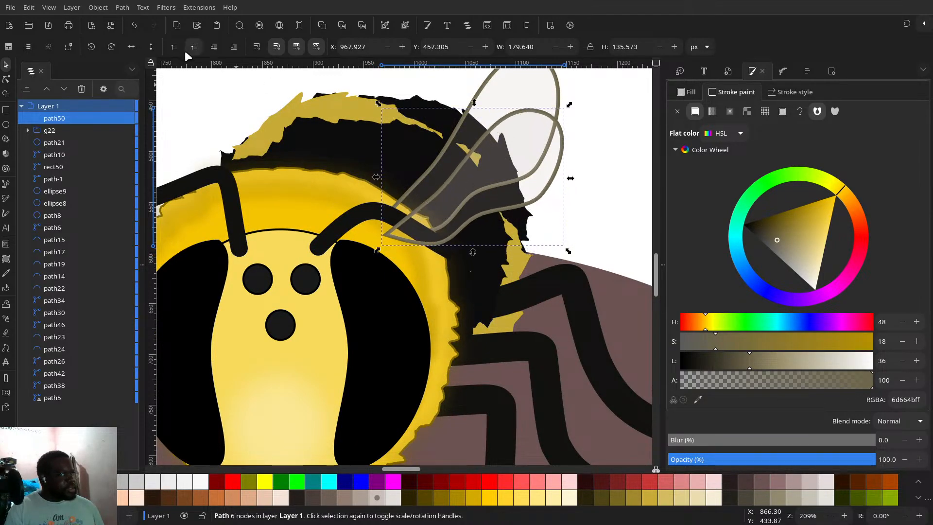
- Move the duplicated wing down the stacking order so it sits directly beneath path14 and above path22
{"action": "left_click", "coordinate": [212, 49]}
{"action": "left_click", "coordinate": [212, 48]}
{"action": "left_click", "coordinate": [212, 49]}
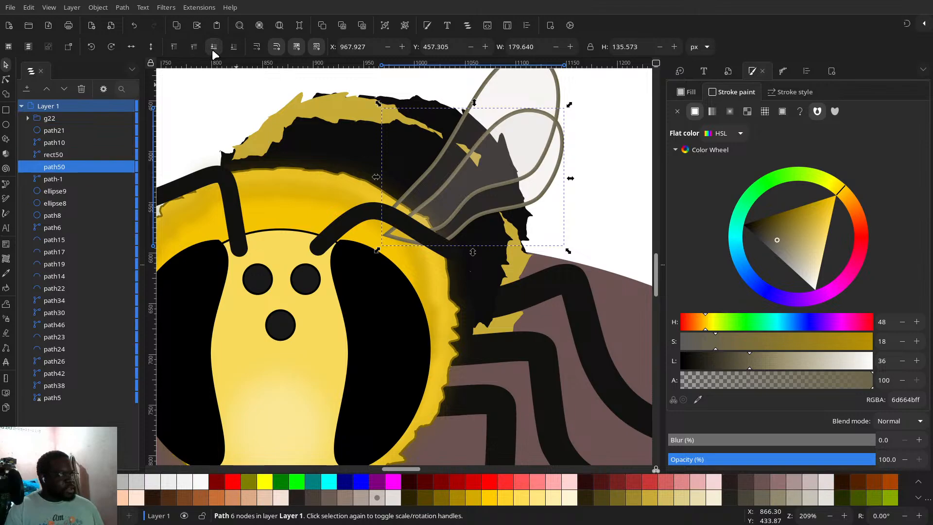
{"action": "left_click", "coordinate": [212, 49]}
{"action": "left_click", "coordinate": [212, 49]}
{"action": "left_click", "coordinate": [212, 48]}
{"action": "left_click", "coordinate": [212, 49]}
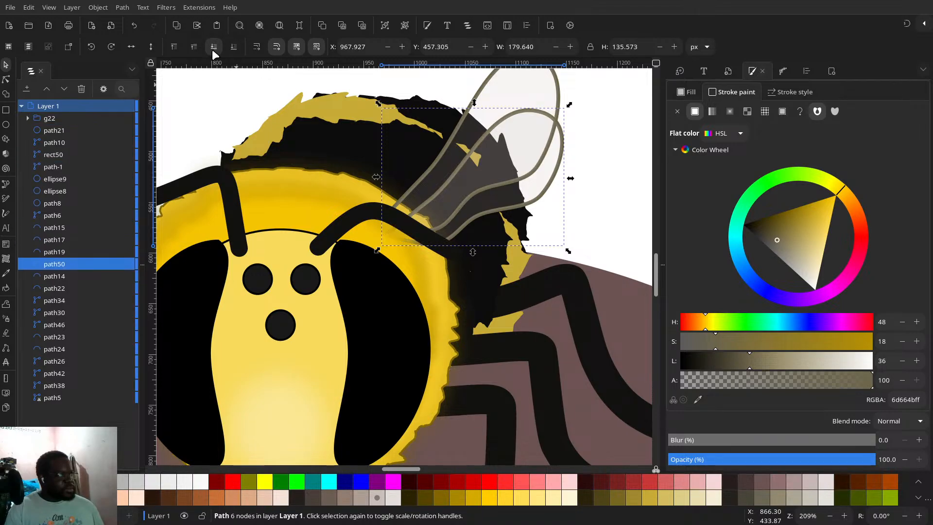
{"action": "left_click", "coordinate": [212, 49]}
{"action": "left_click", "coordinate": [212, 49]}
{"action": "left_click", "coordinate": [212, 49]}
{"action": "left_click", "coordinate": [212, 49]}
{"action": "left_click", "coordinate": [212, 49]}
{"action": "left_click", "coordinate": [212, 49]}
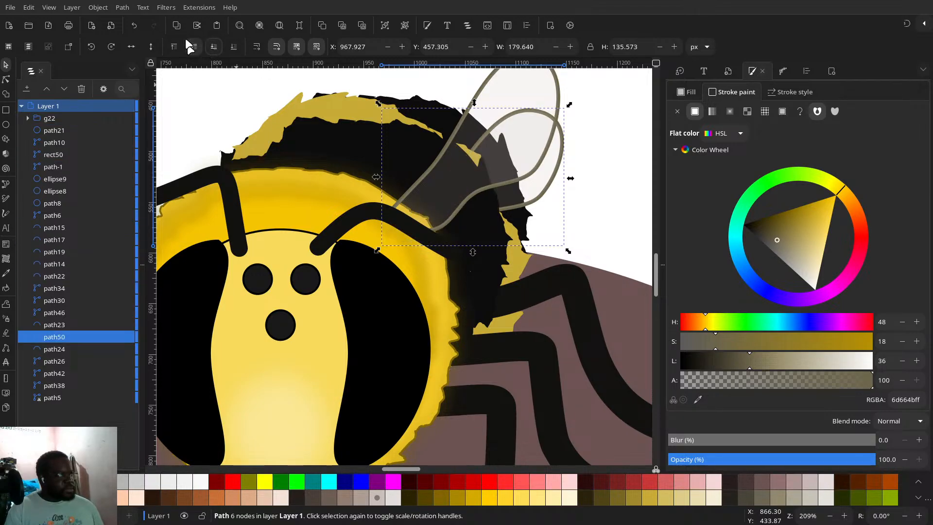
{"action": "left_click", "coordinate": [191, 51]}
{"action": "left_click", "coordinate": [191, 50]}
{"action": "left_click", "coordinate": [191, 51]}
{"action": "left_click", "coordinate": [191, 51]}
{"action": "left_click", "coordinate": [191, 50]}
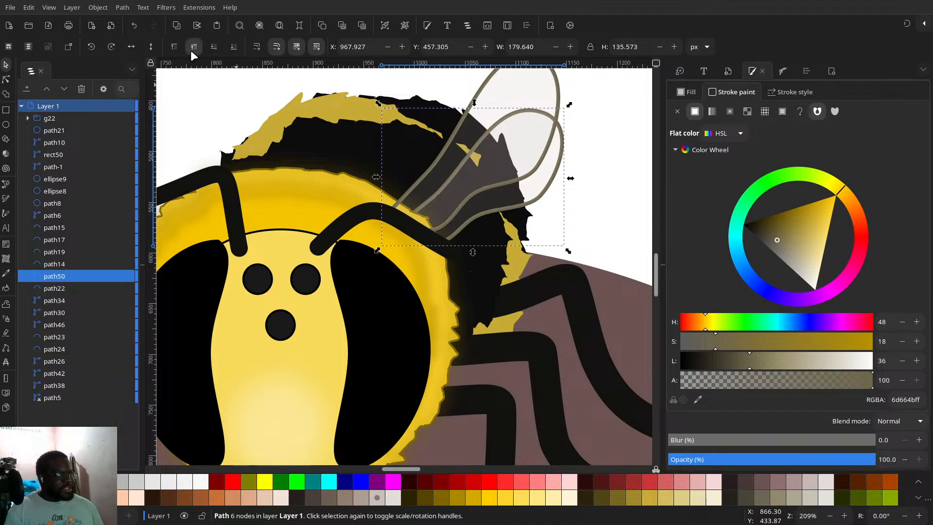
- Draw a freehand vein stroke about 84 × 132 px inside the upper wing and place it at about X 1019, Y 420 px
{"action": "scroll", "coordinate": [474, 210], "scroll_direction": "down", "scroll_amount": 4}
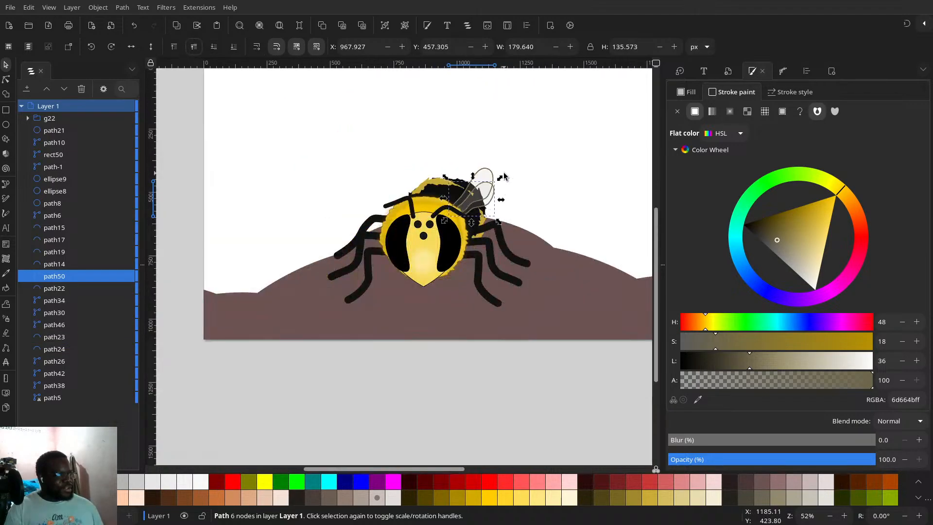
{"action": "scroll", "coordinate": [495, 184], "scroll_direction": "up", "scroll_amount": 1}
{"action": "scroll", "coordinate": [488, 177], "scroll_direction": "down", "scroll_amount": 2}
{"action": "scroll", "coordinate": [484, 172], "scroll_direction": "up", "scroll_amount": 4}
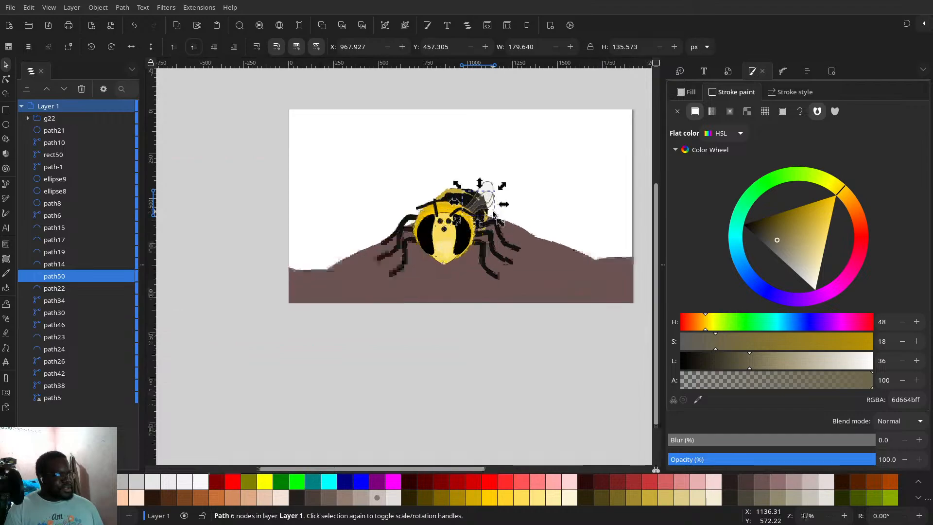
{"action": "left_click", "coordinate": [466, 132]}
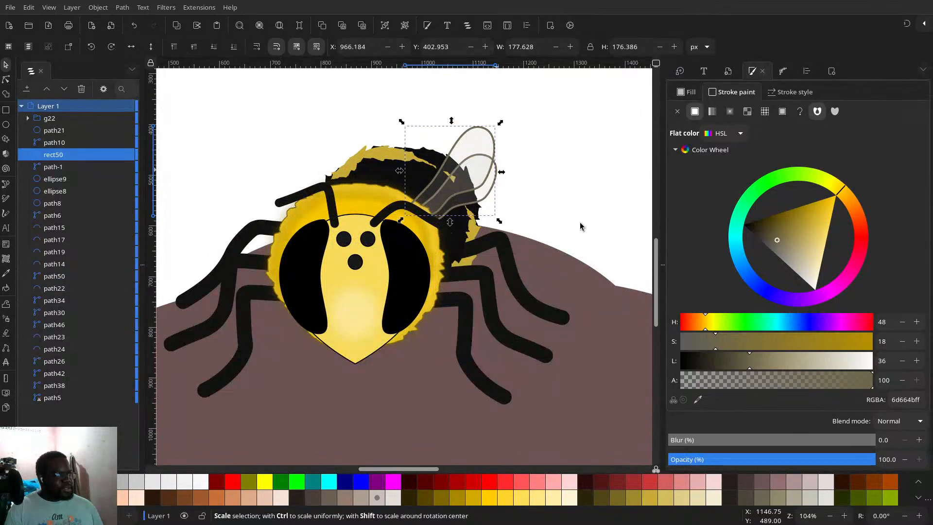
{"action": "left_click", "coordinate": [6, 199]}
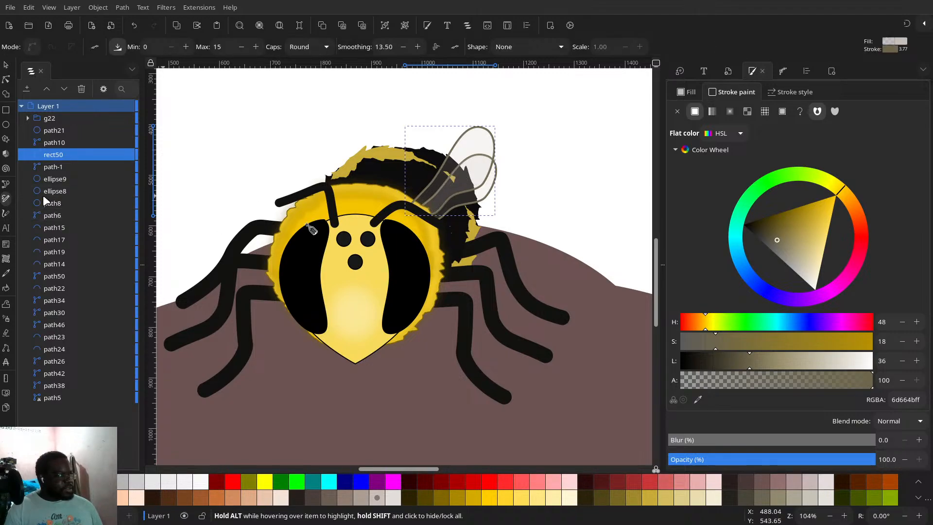
{"action": "left_click_drag", "start_coordinate": [435, 204], "coordinate": [472, 145]}
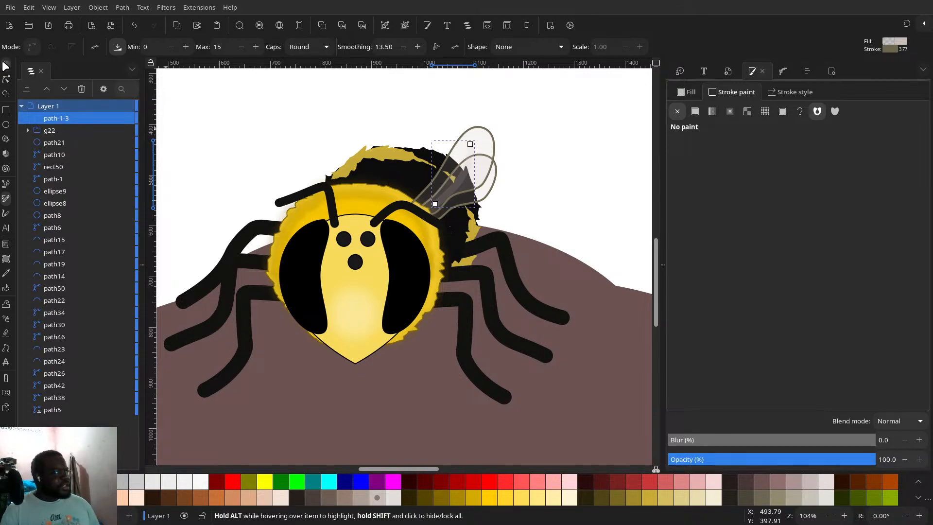
{"action": "left_click", "coordinate": [6, 66]}
{"action": "scroll", "coordinate": [469, 218], "scroll_direction": "up", "scroll_amount": 3, "text": "ctrl"}
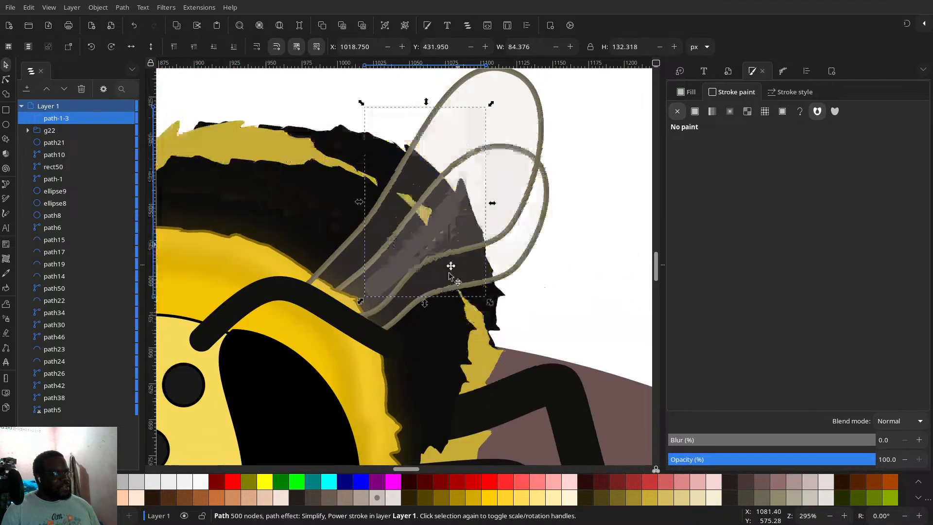
{"action": "scroll", "coordinate": [451, 276], "scroll_direction": "up", "scroll_amount": 3}
{"action": "left_click_drag", "start_coordinate": [444, 271], "coordinate": [460, 237]}
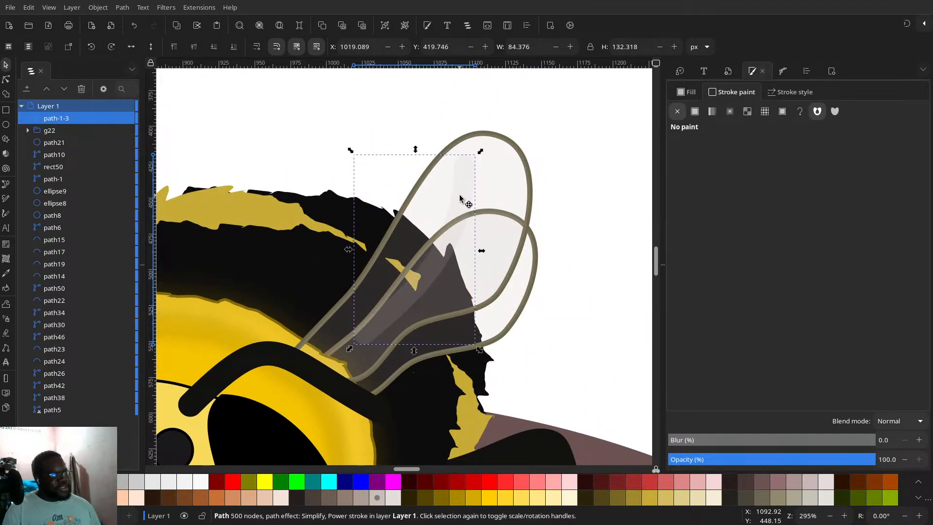
- Thin the vein's stroke width and move its root node to about X 998, Y 556 px
{"action": "key", "text": "n"}
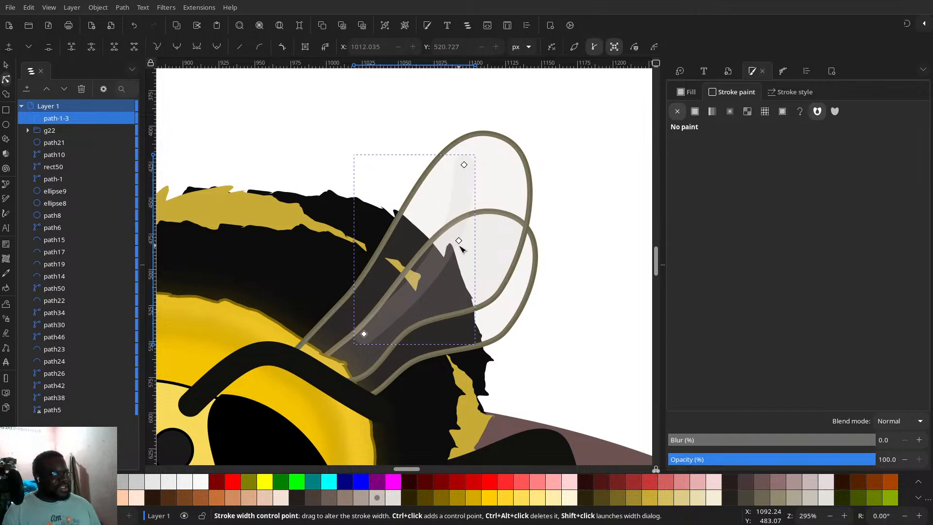
{"action": "left_click_drag", "start_coordinate": [459, 242], "coordinate": [456, 238]}
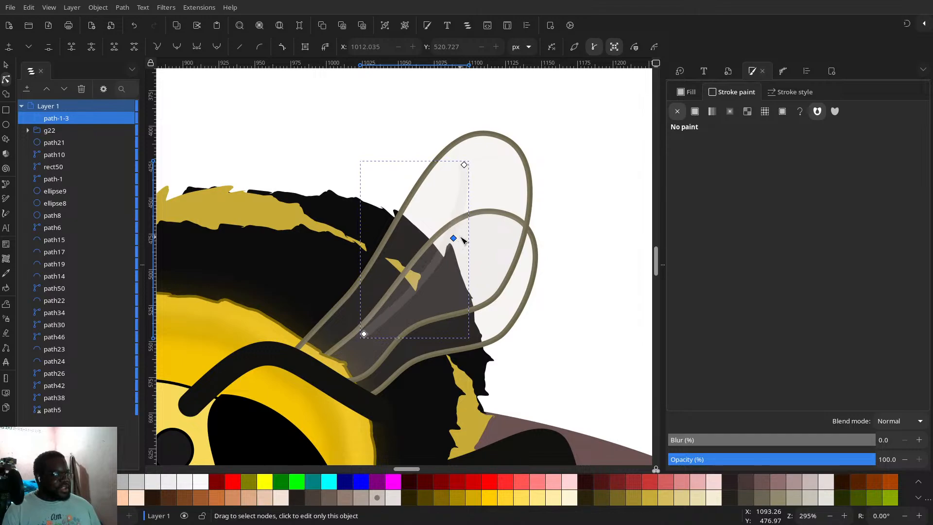
{"action": "left_click_drag", "start_coordinate": [365, 336], "coordinate": [327, 352]}
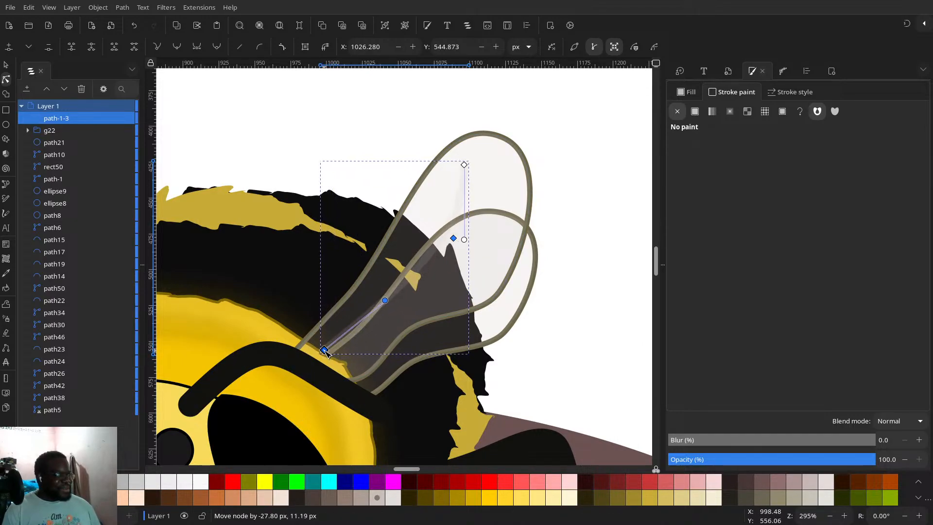
- Move the vein's tip node to about X 1097, Y 418 px and bend both ends' handles into an S-like curve
{"action": "left_click_drag", "start_coordinate": [386, 301], "coordinate": [398, 314]}
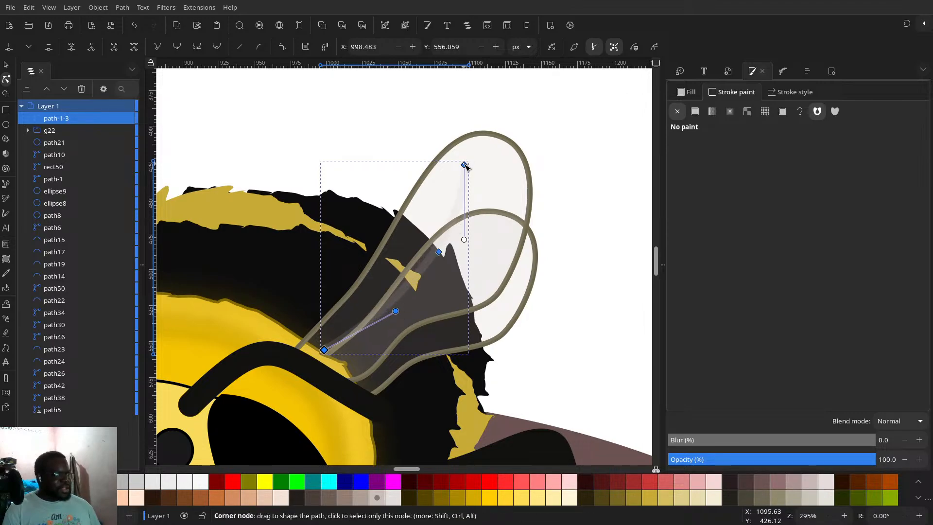
{"action": "left_click_drag", "start_coordinate": [469, 161], "coordinate": [472, 145]}
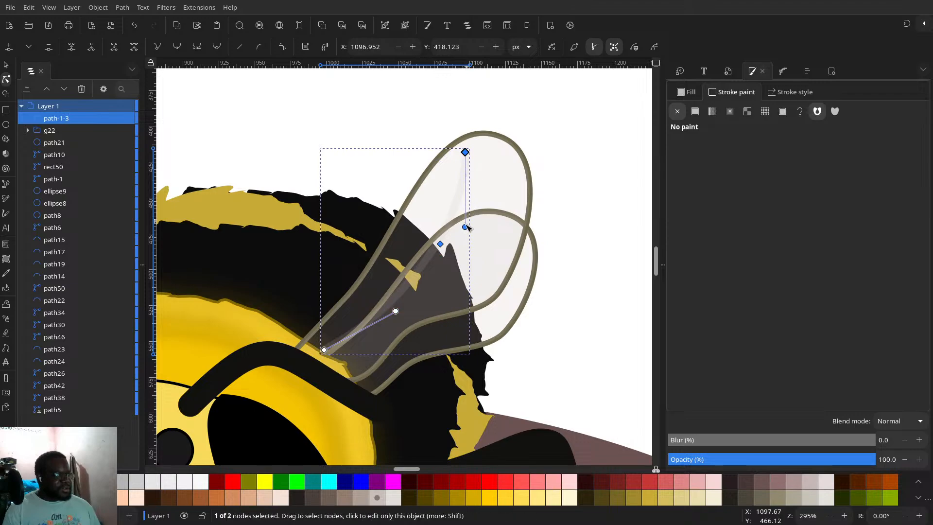
{"action": "left_click_drag", "start_coordinate": [467, 228], "coordinate": [494, 227]}
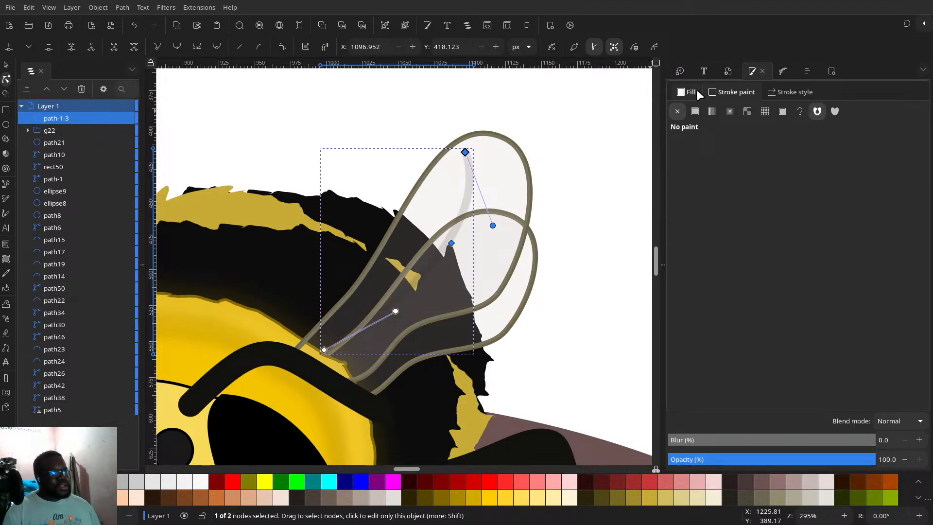
- Set the vein's flat dark grey 333333 fill to an alpha of 76
{"action": "left_click", "coordinate": [695, 111]}
{"action": "left_click", "coordinate": [798, 383]}
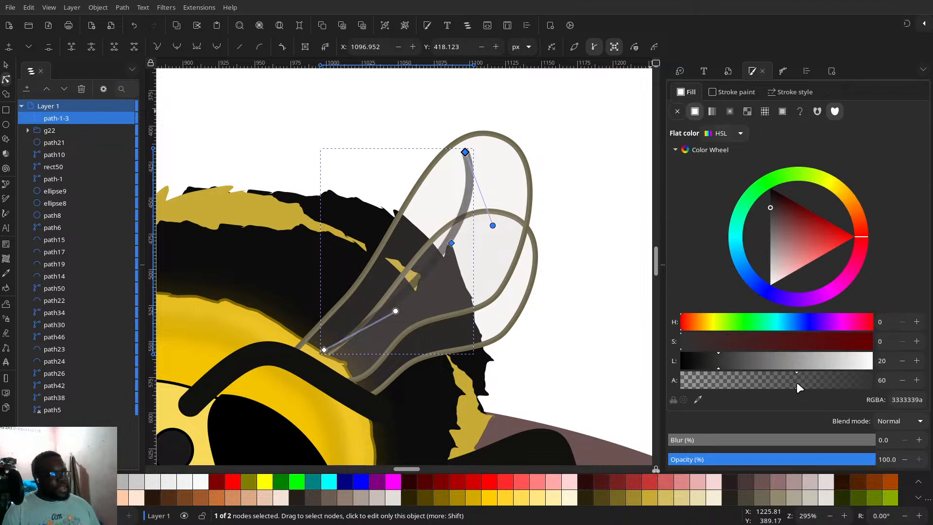
{"action": "left_click", "coordinate": [829, 384]}
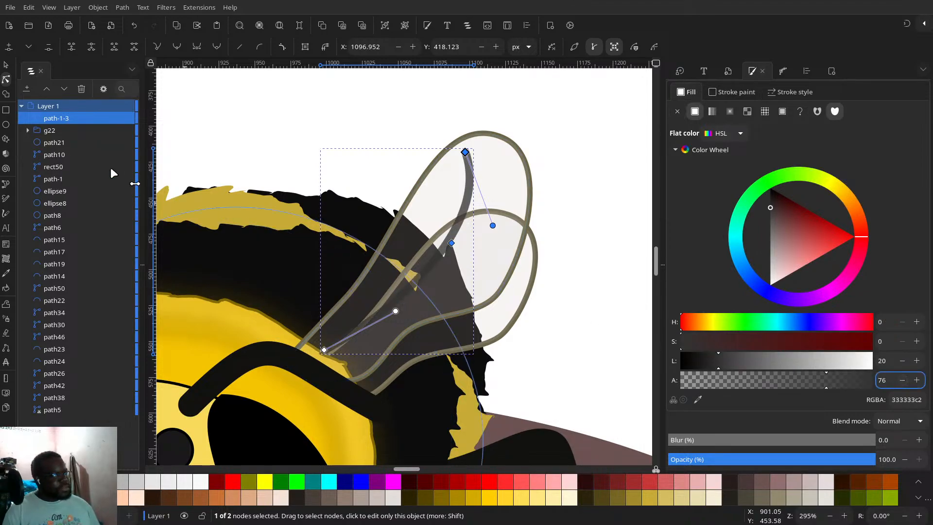
- Move the vein down the stacking order so it sits directly beneath path50 and above path22
{"action": "left_click", "coordinate": [6, 65]}
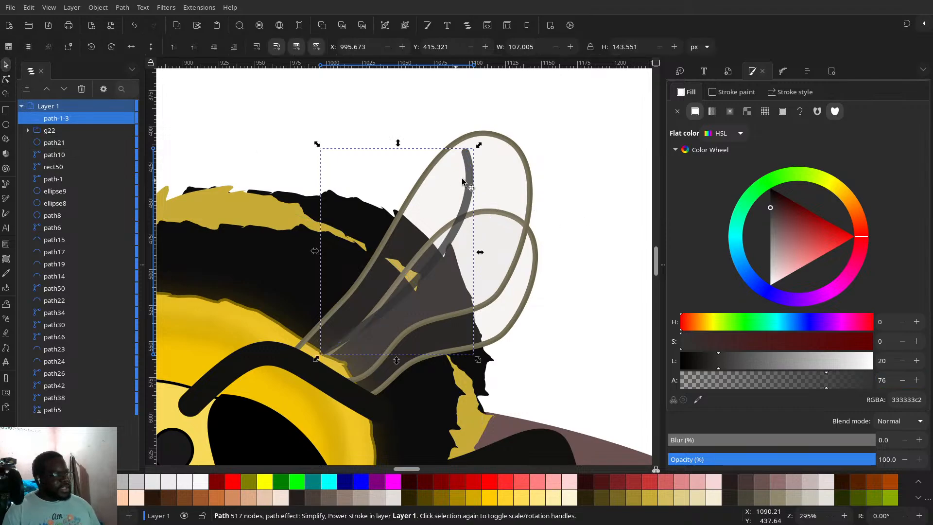
{"action": "left_click", "coordinate": [210, 49]}
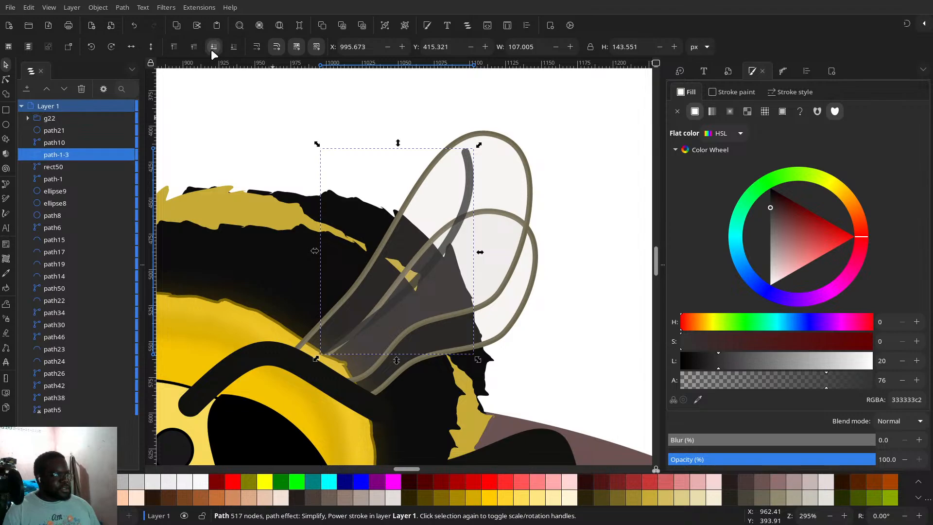
{"action": "left_click", "coordinate": [211, 49]}
{"action": "left_click", "coordinate": [211, 49]}
{"action": "left_click", "coordinate": [211, 48]}
{"action": "left_click", "coordinate": [211, 49]}
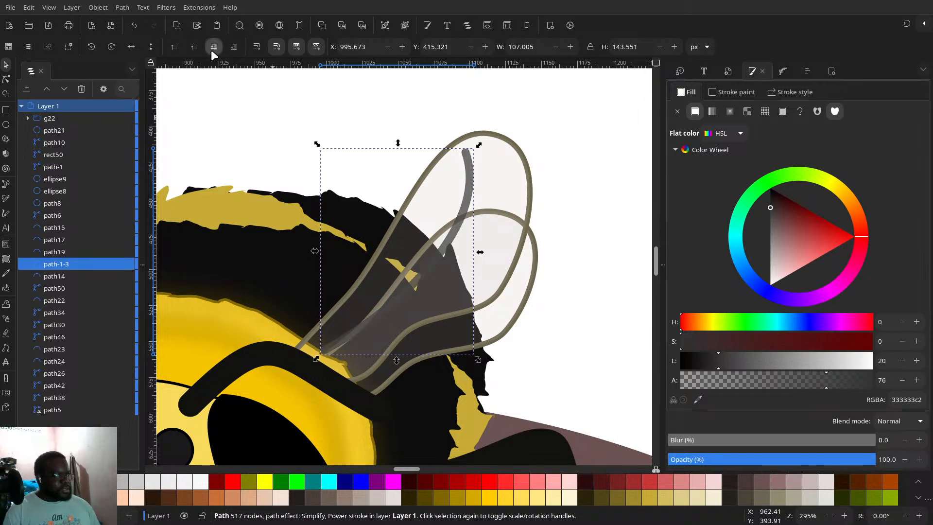
{"action": "left_click", "coordinate": [211, 49]}
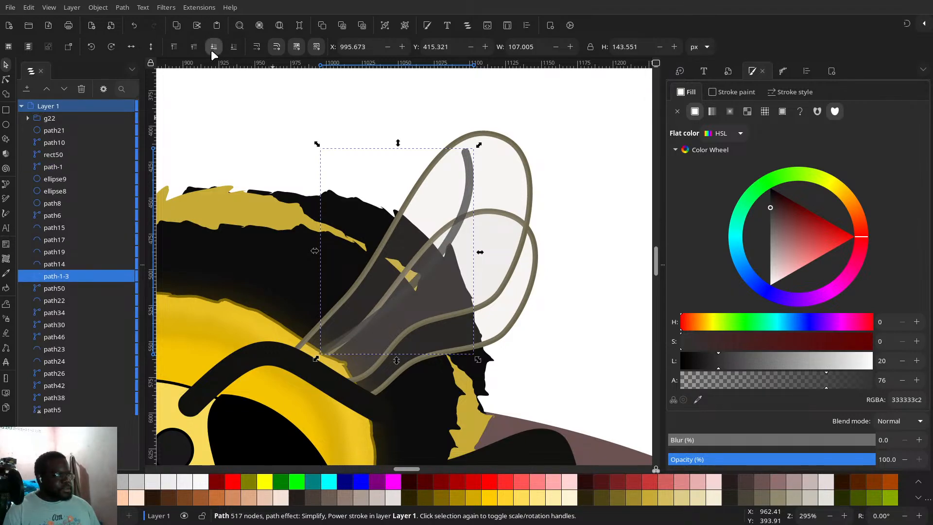
{"action": "left_click", "coordinate": [210, 50]}
{"action": "left_click", "coordinate": [211, 49]}
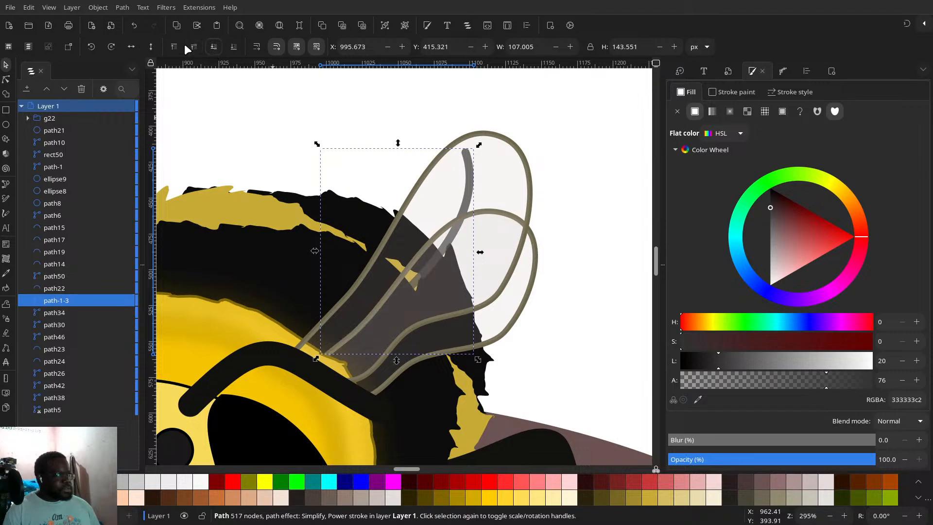
{"action": "left_click", "coordinate": [193, 49]}
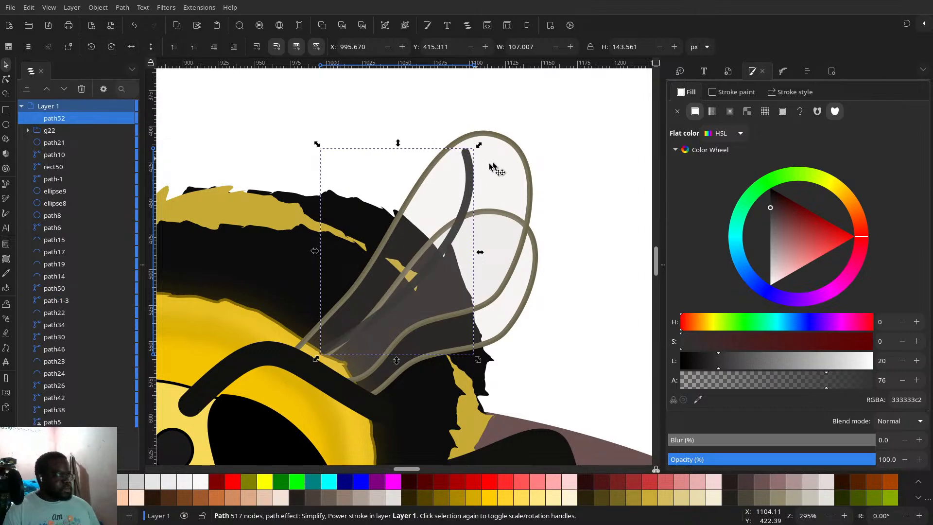
- Duplicate the vein, flip the copy horizontally and rotate it so its tip points outward, spanning about 151 × 98 px
{"action": "left_click", "coordinate": [131, 47]}
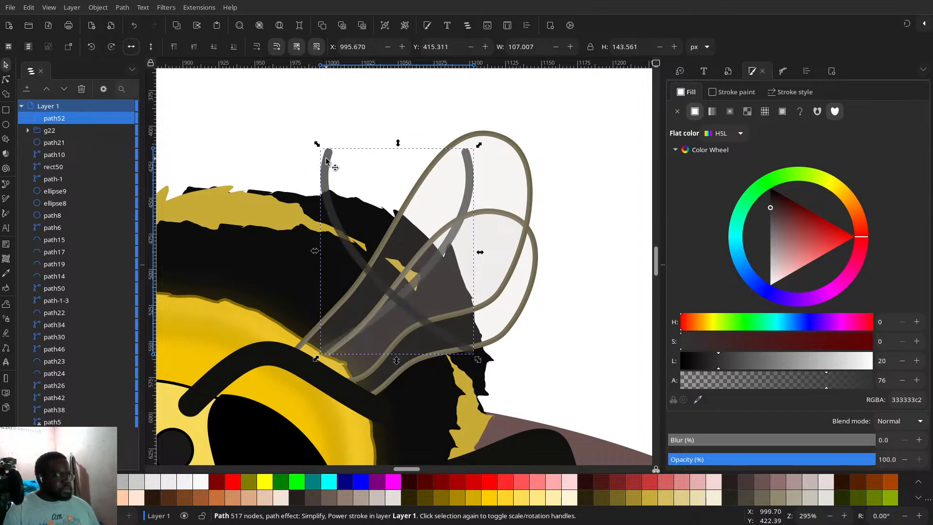
{"action": "left_click", "coordinate": [327, 160]}
{"action": "mouse_move", "coordinate": [479, 146]}
{"action": "left_mouse_down"}
{"action": "mouse_move", "coordinate": [545, 226]}
{"action": "mouse_move", "coordinate": [556, 268]}
{"action": "mouse_move", "coordinate": [542, 375]}
{"action": "left_mouse_up"}
{"action": "left_click", "coordinate": [493, 191]}
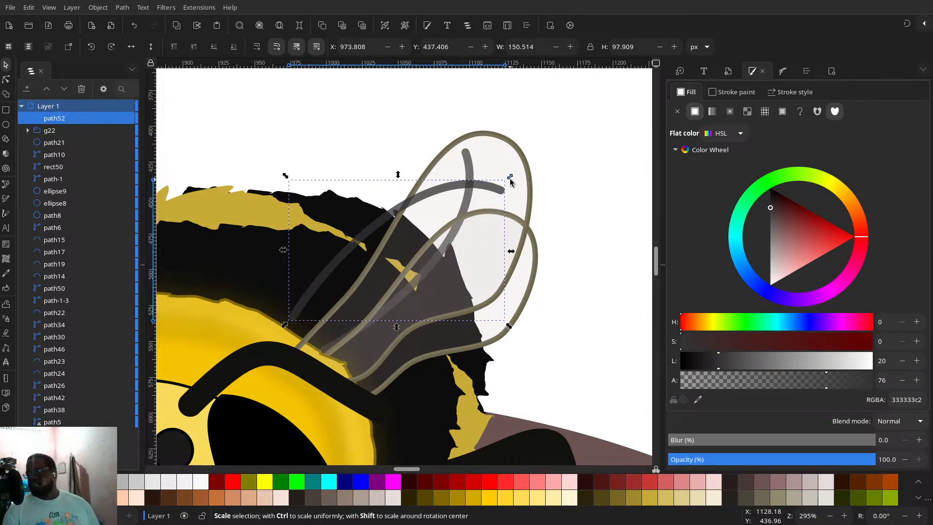
- Shrink the duplicated vein to about 97 × 82 px and move it onto the lower wing
{"action": "left_click", "coordinate": [510, 179]}
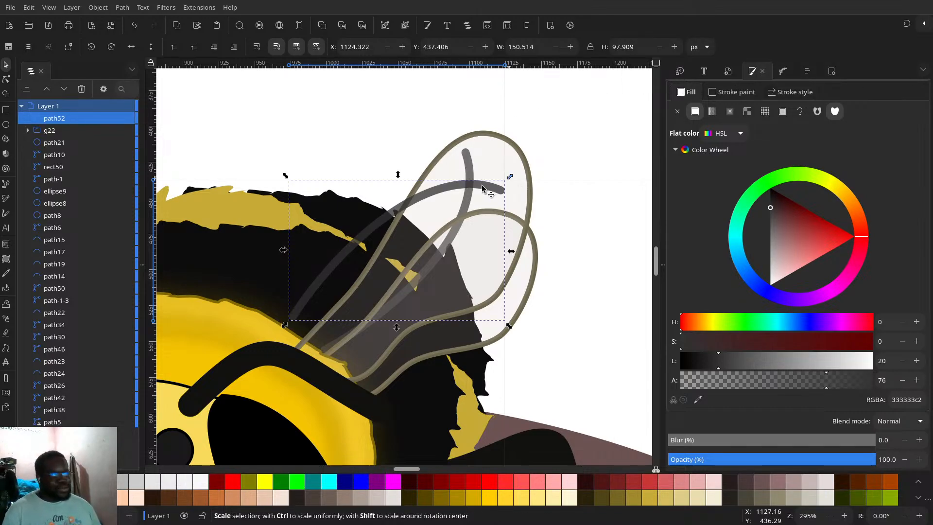
{"action": "left_click_drag", "start_coordinate": [483, 186], "coordinate": [498, 209]}
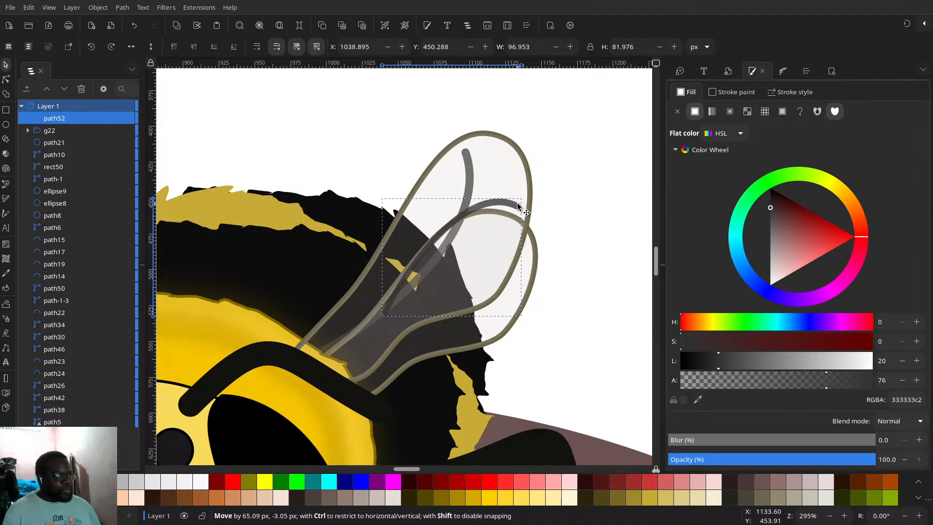
{"action": "left_click_drag", "start_coordinate": [514, 206], "coordinate": [525, 216]}
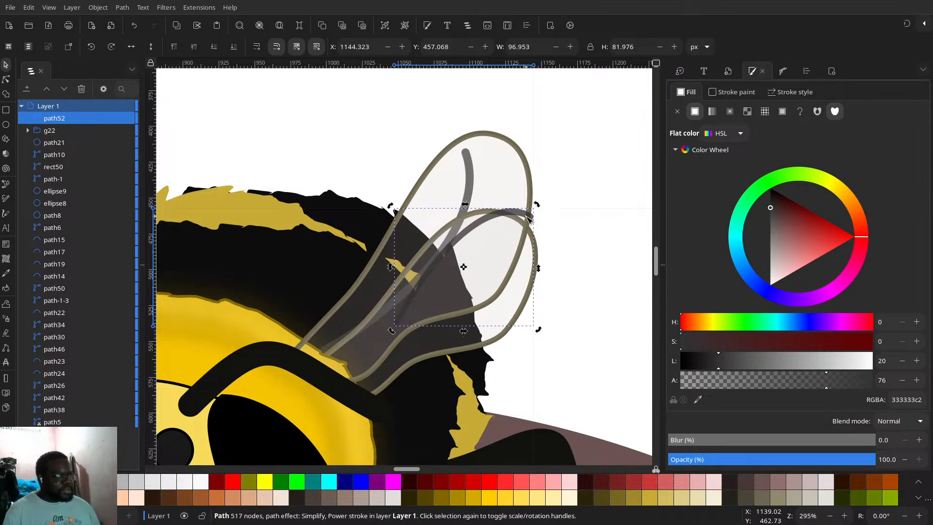
- Pull the duplicated vein's tip inside the lower wing, move its root node to about X 1038, Y 530 px and soften its curve
{"action": "key", "text": "n"}
{"action": "left_click_drag", "start_coordinate": [525, 224], "coordinate": [502, 255]}
{"action": "left_click_drag", "start_coordinate": [396, 321], "coordinate": [379, 312]}
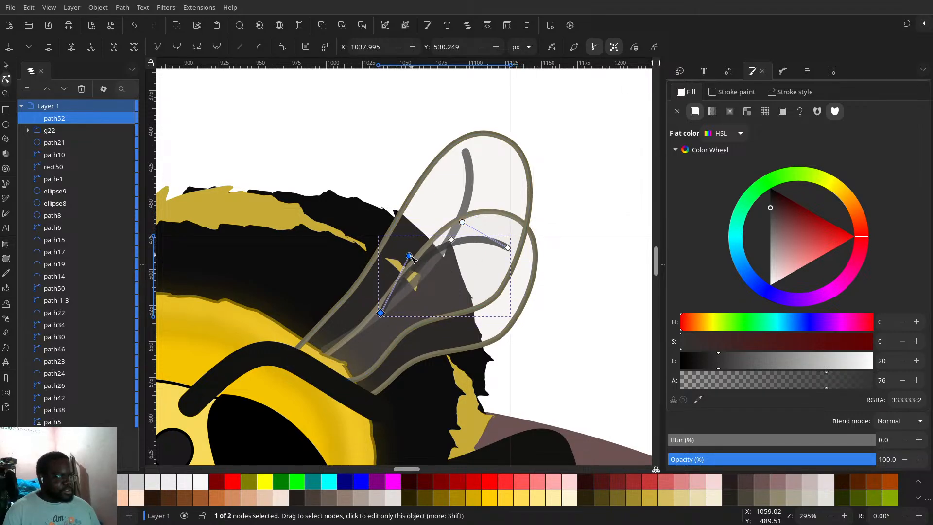
{"action": "left_click_drag", "start_coordinate": [410, 256], "coordinate": [435, 279]}
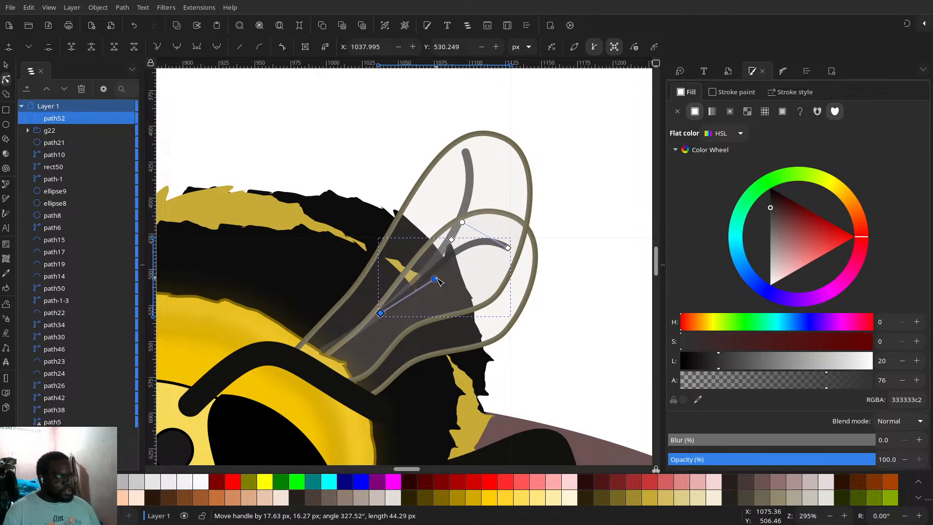
- Move the duplicated vein down the stacking order so it sits directly beneath path50 and above the first vein
{"action": "left_click", "coordinate": [6, 65]}
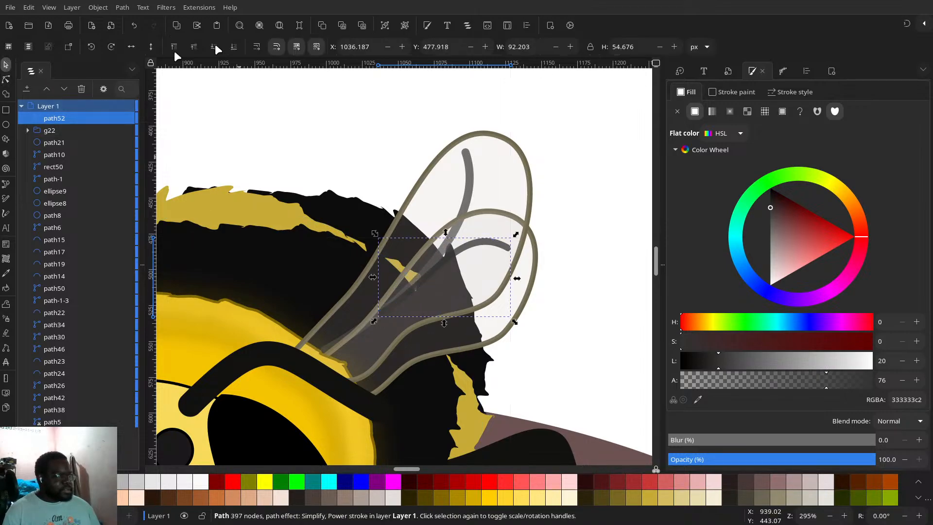
{"action": "left_click", "coordinate": [214, 47]}
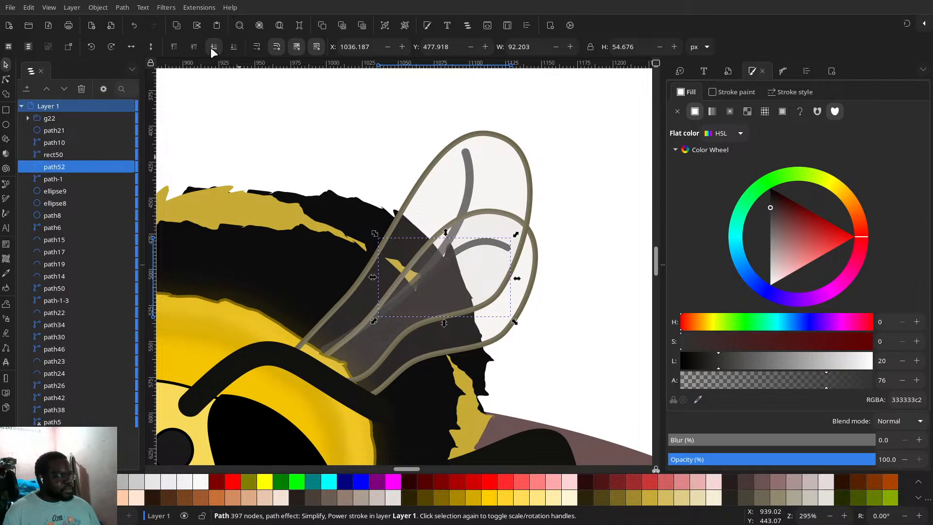
{"action": "left_click", "coordinate": [213, 47]}
{"action": "left_click", "coordinate": [213, 47]}
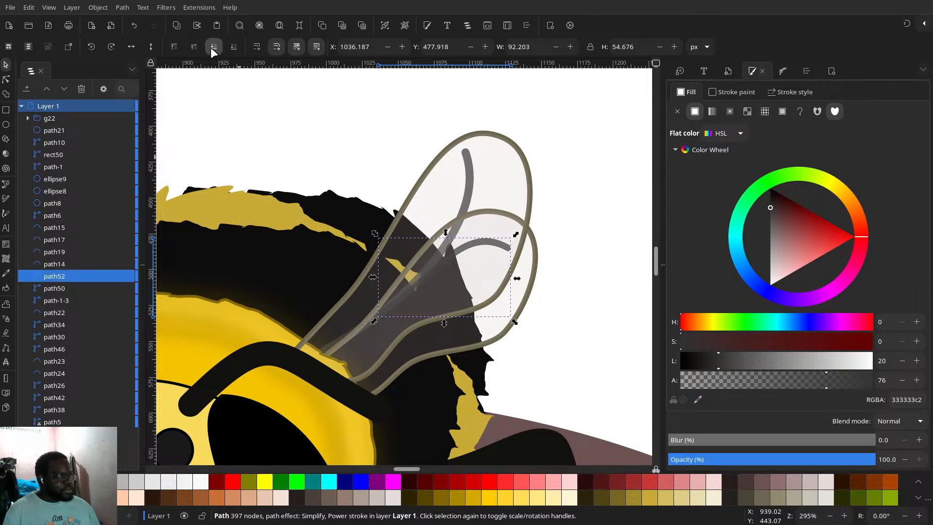
{"action": "left_click", "coordinate": [211, 47]}
- Duplicate the upper wing together with the lower wing's vein
{"action": "scroll", "coordinate": [520, 160], "scroll_direction": "down", "scroll_amount": 3}
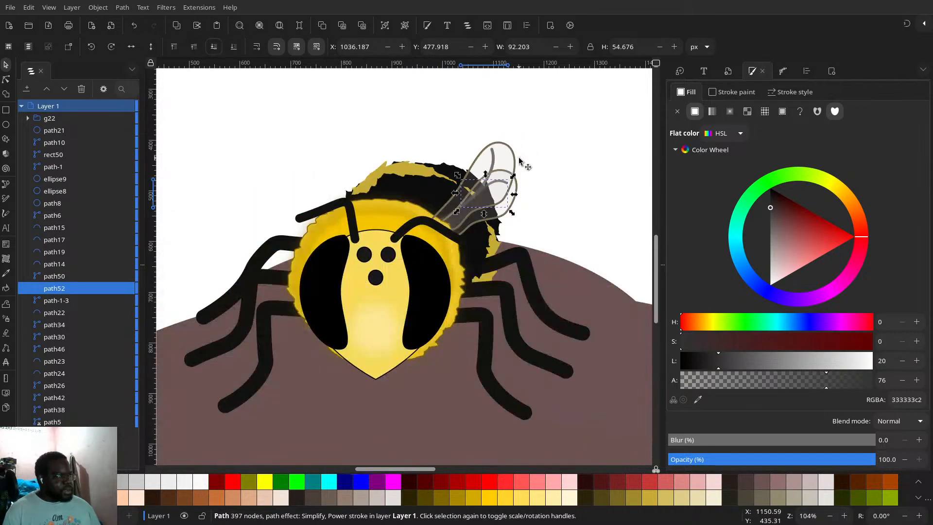
{"action": "scroll", "coordinate": [519, 160], "scroll_direction": "up", "scroll_amount": 4}
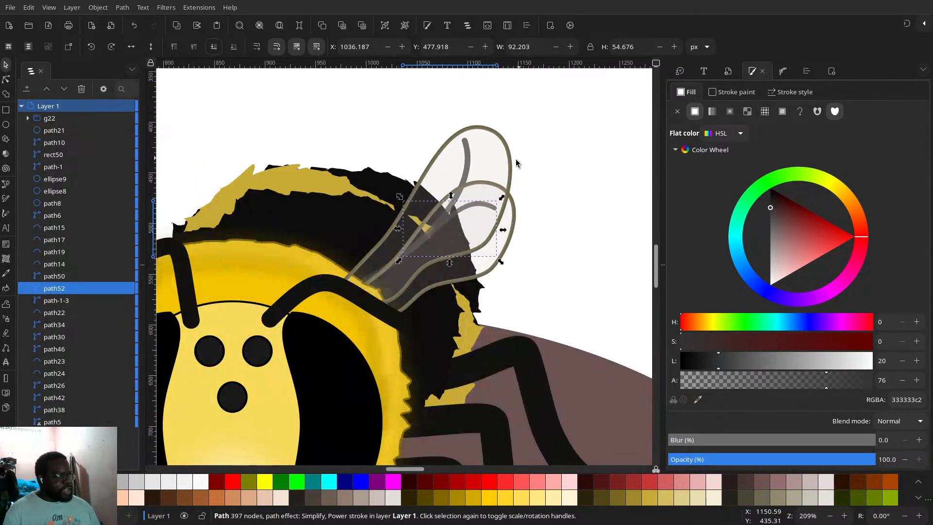
{"action": "left_click", "coordinate": [466, 164], "text": "shift"}
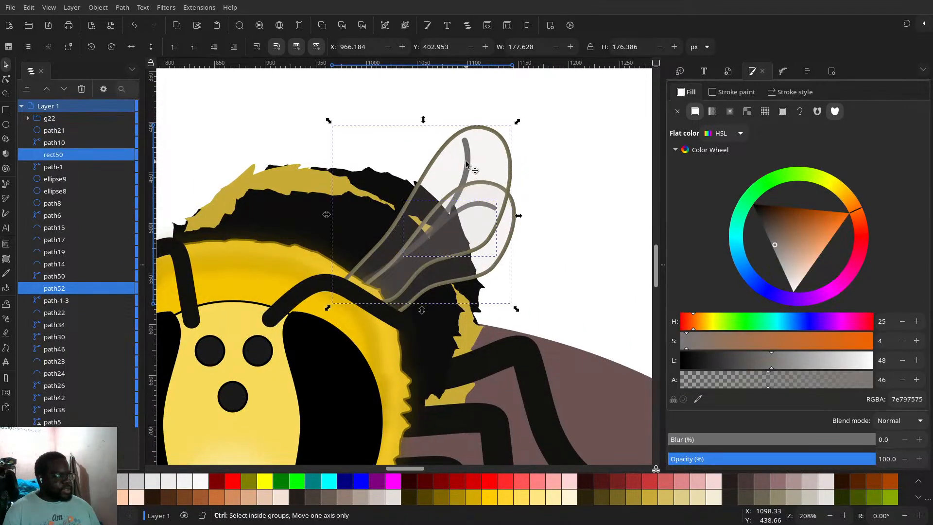
{"action": "key", "text": "ctrl+d"}
{"action": "key", "text": "ctrl"}
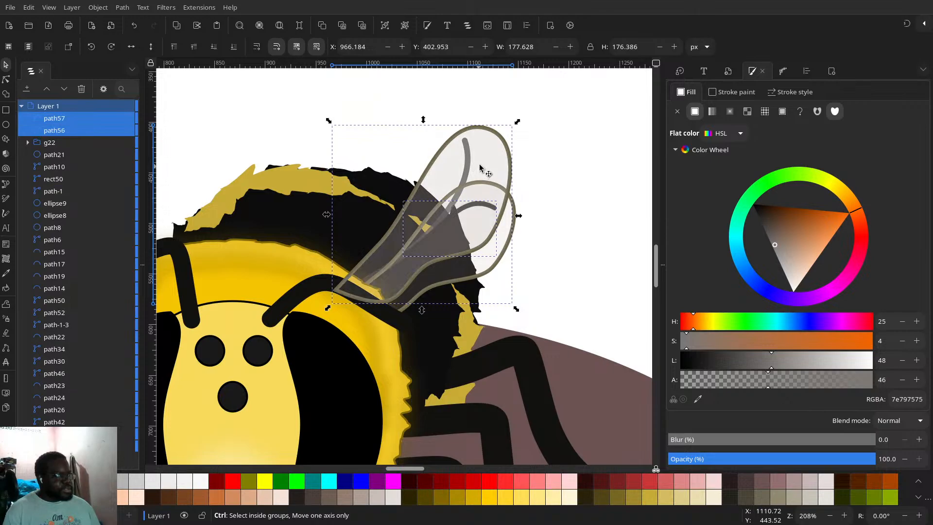
- Undo the duplication of the upper wing and the lower wing's vein
{"action": "key", "text": "ctrl+z"}
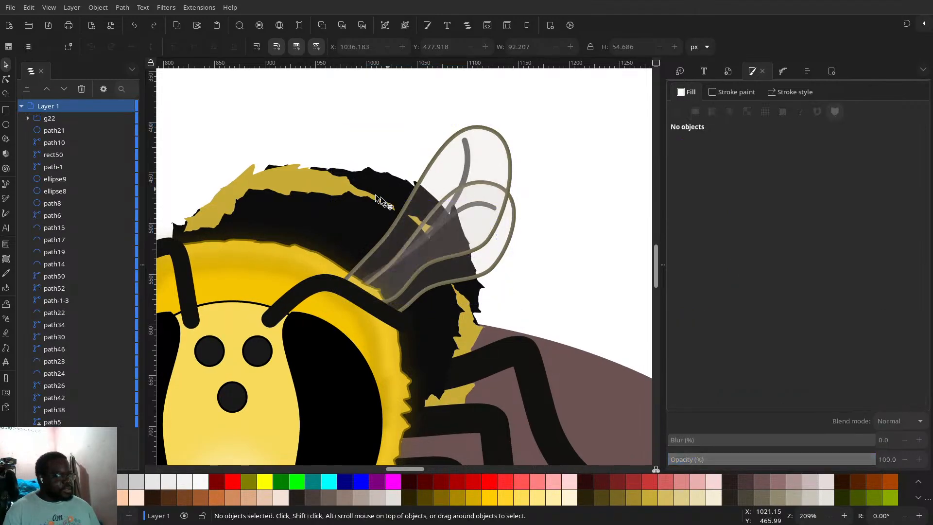
- Go through the listed objects one by one to identify which paths are the two wing veins
{"action": "left_click", "coordinate": [59, 362]}
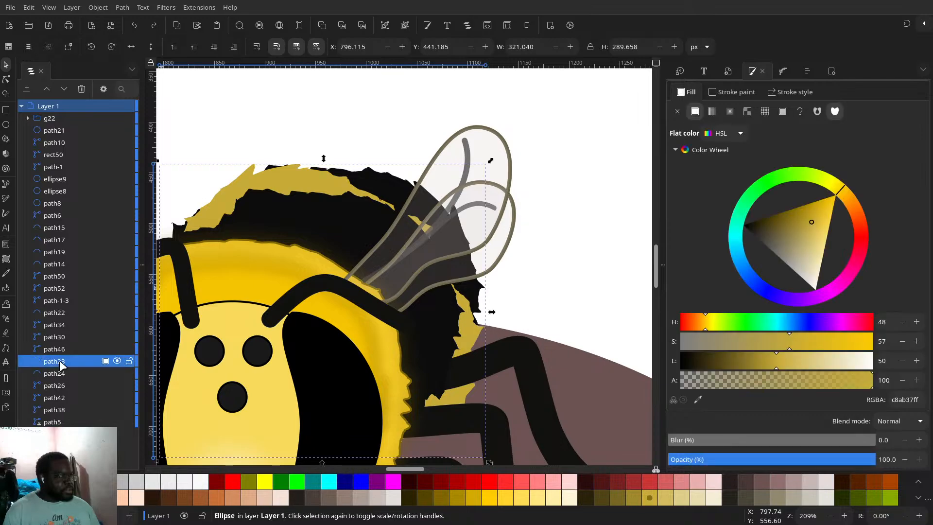
{"action": "left_click", "coordinate": [57, 325]}
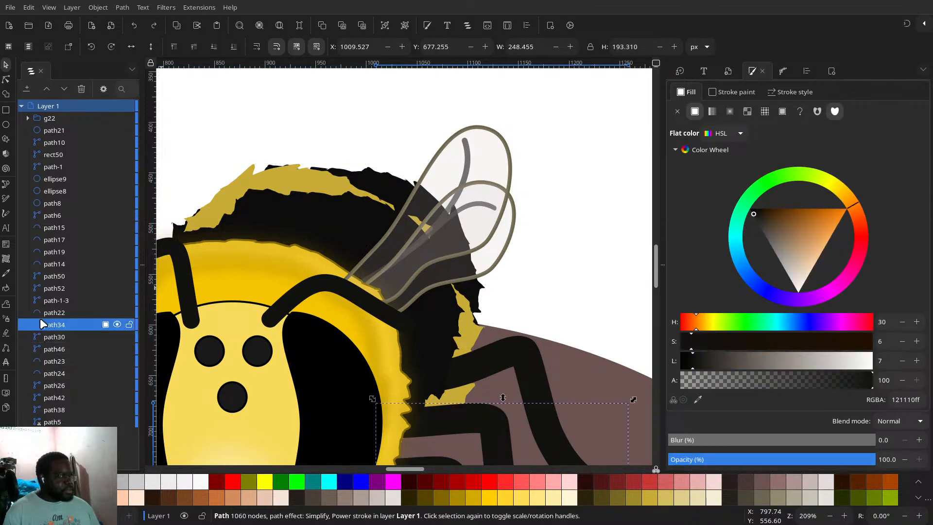
{"action": "left_click", "coordinate": [53, 313]}
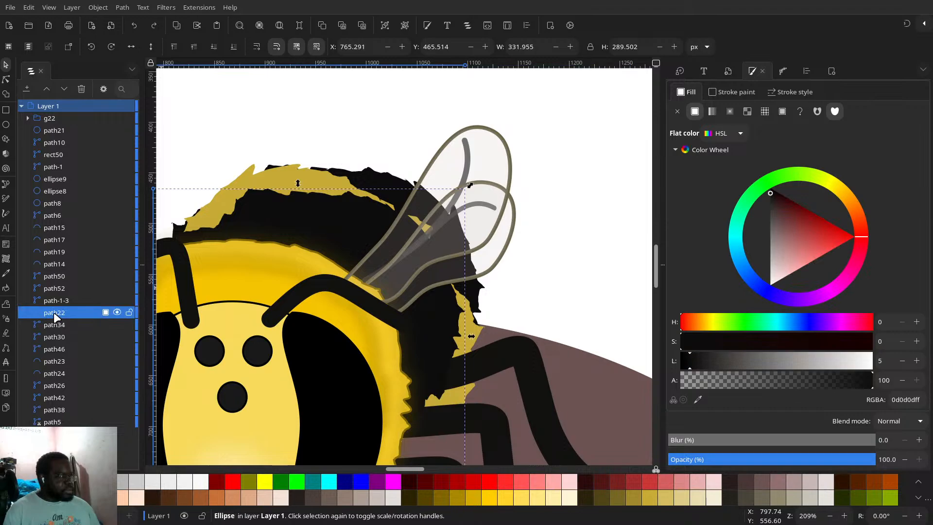
{"action": "left_click", "coordinate": [6, 79]}
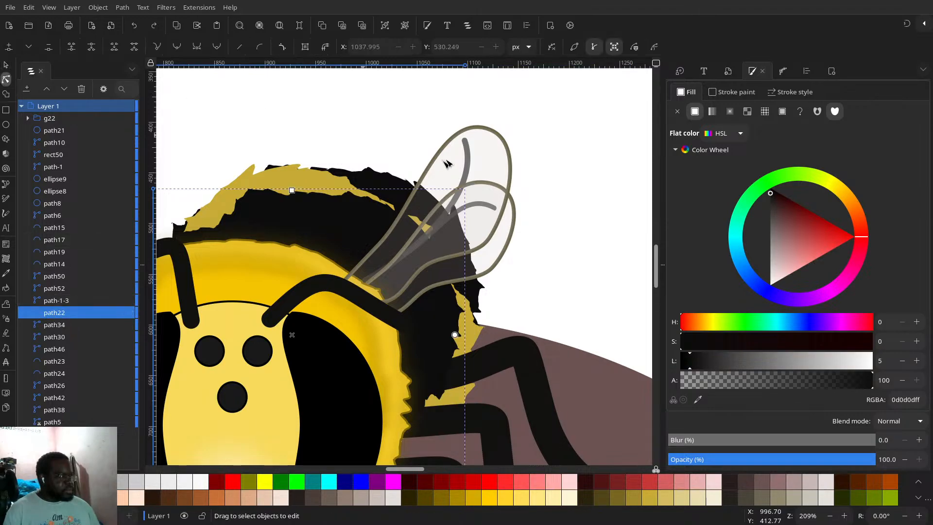
{"action": "left_click", "coordinate": [471, 153]}
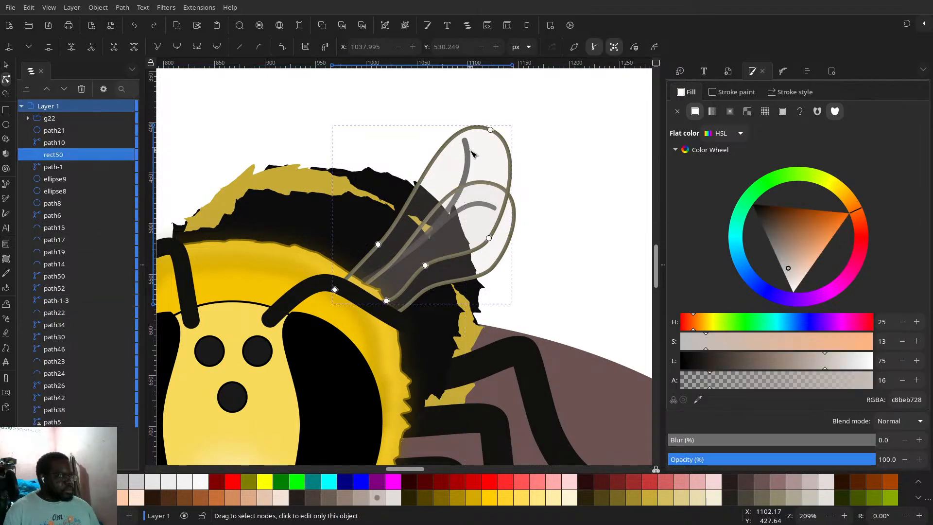
{"action": "left_click", "coordinate": [71, 168]}
{"action": "left_click", "coordinate": [66, 180]}
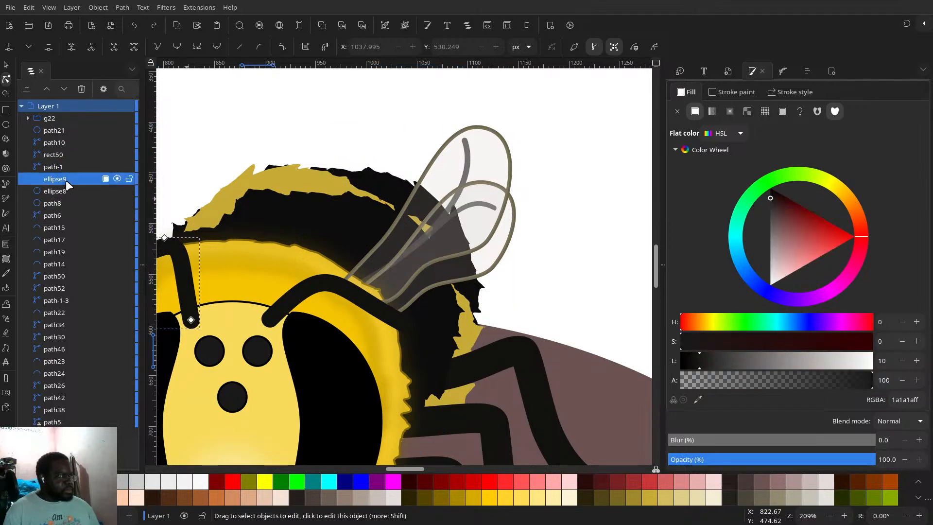
{"action": "left_click", "coordinate": [59, 216]}
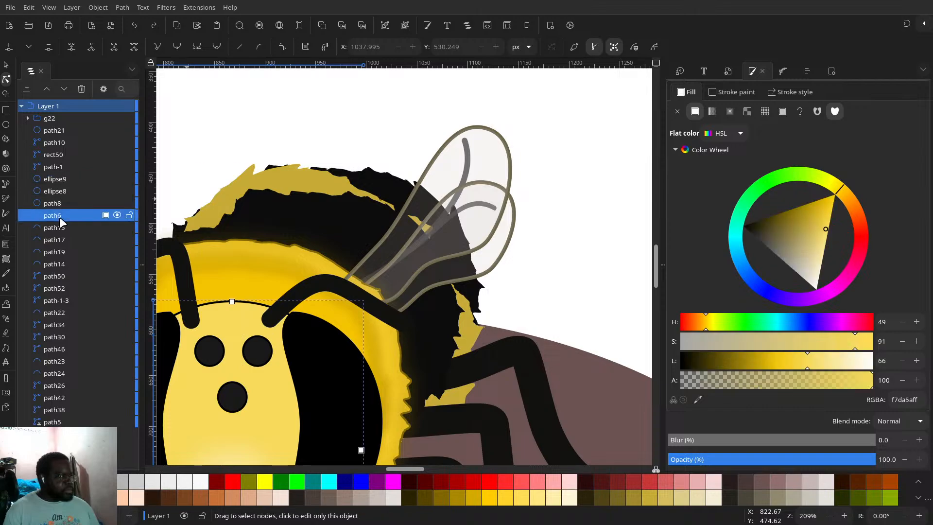
{"action": "left_click", "coordinate": [60, 229]}
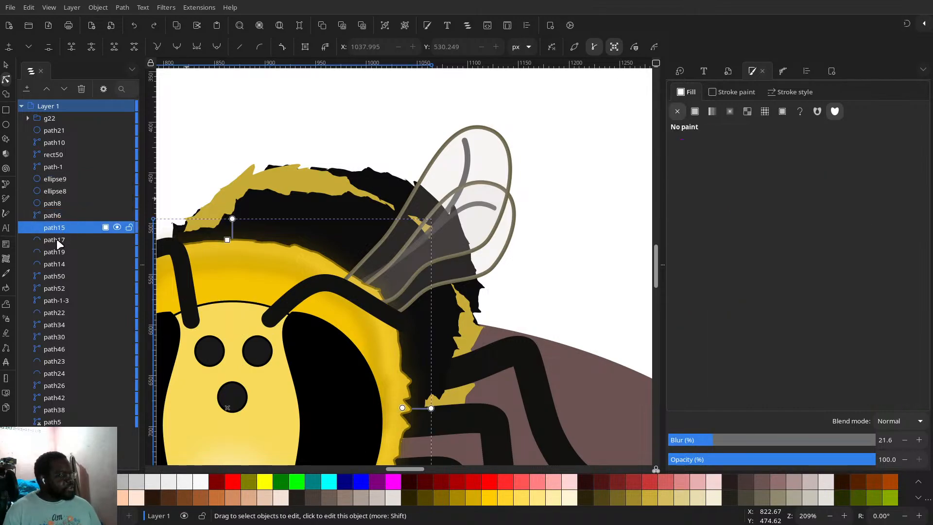
{"action": "left_click", "coordinate": [57, 239]}
{"action": "left_click", "coordinate": [53, 253]}
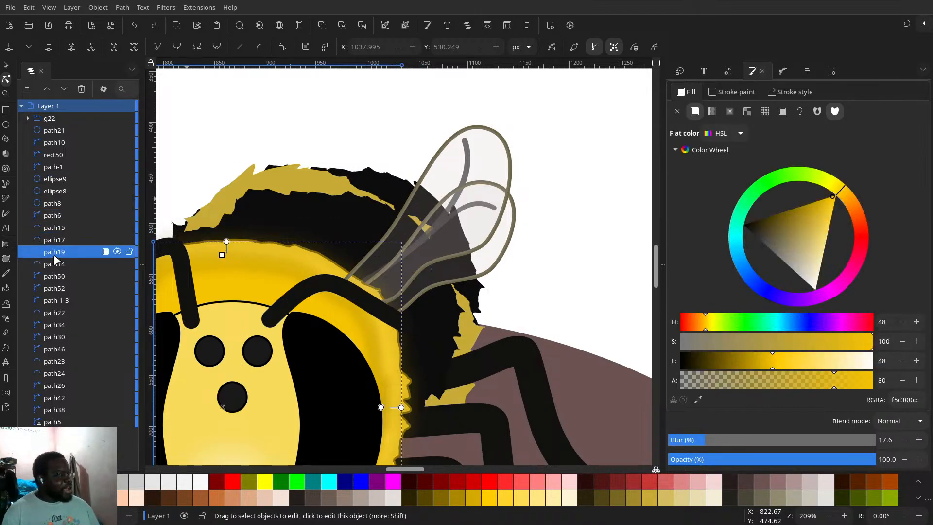
{"action": "left_click", "coordinate": [49, 288]}
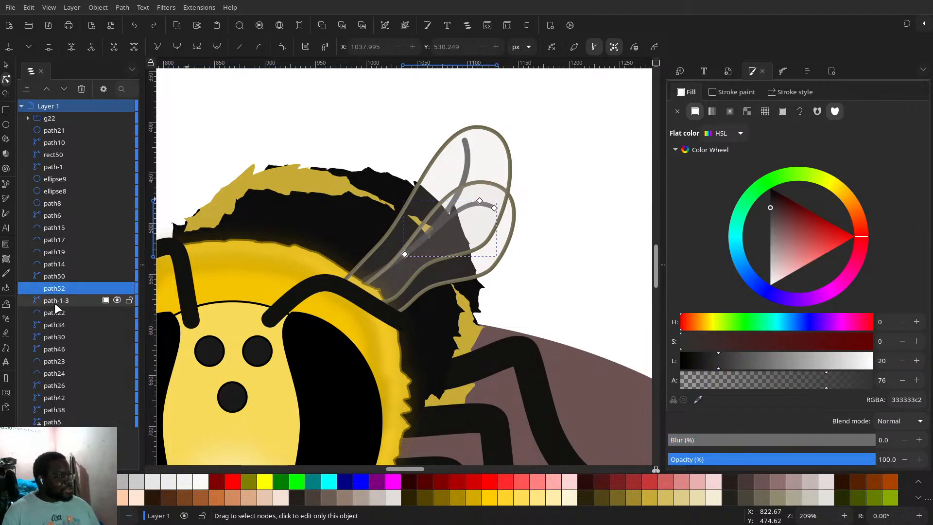
- Group the veins path-1-3 and path52 together and duplicate the group
{"action": "left_click", "coordinate": [56, 304]}
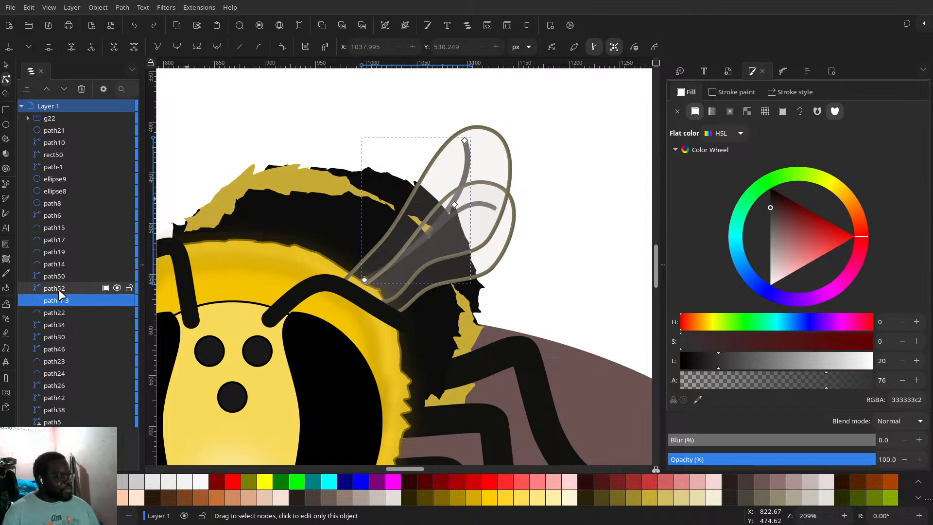
{"action": "left_click", "coordinate": [58, 290], "text": "shift"}
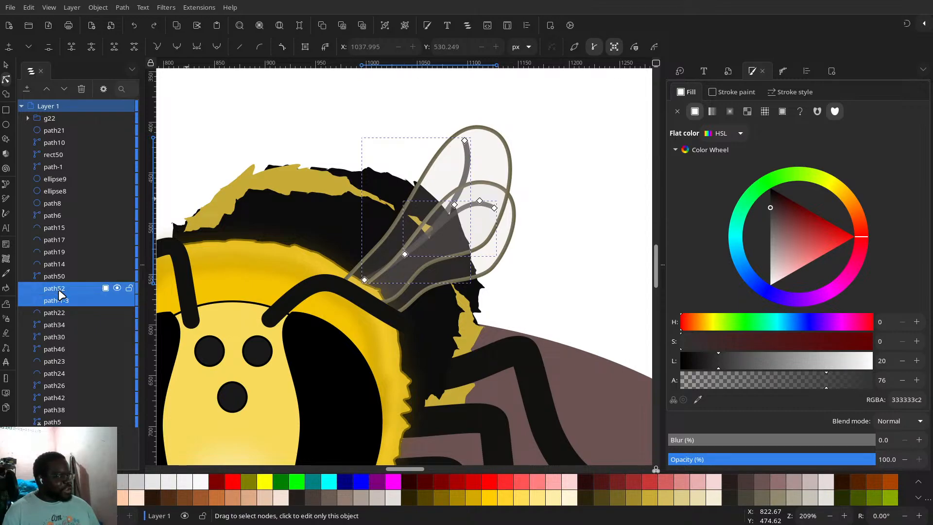
{"action": "left_click", "coordinate": [384, 28]}
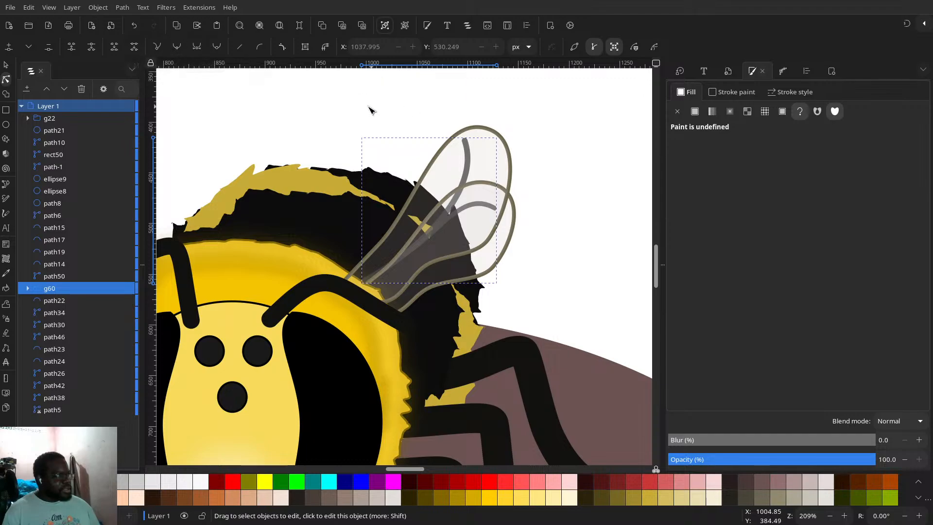
{"action": "key", "text": "ctrl+d"}
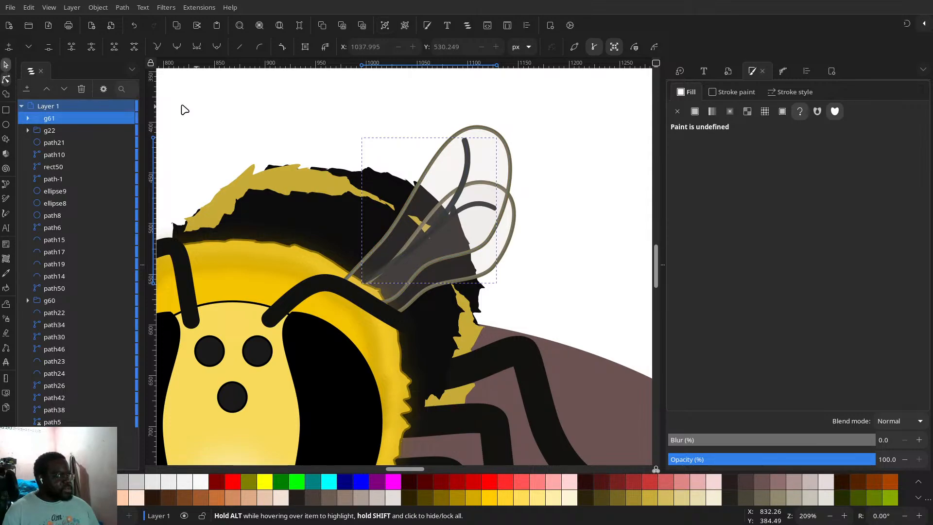
- Shrink the duplicated vein group to about 91 × 95 px and undo the accidental shift of the upper wing
{"action": "key", "text": "s"}
{"action": "left_click_drag", "start_coordinate": [470, 165], "coordinate": [482, 187]}
{"action": "left_click_drag", "start_coordinate": [516, 161], "coordinate": [453, 235]}
{"action": "key", "text": "ctrl+z"}
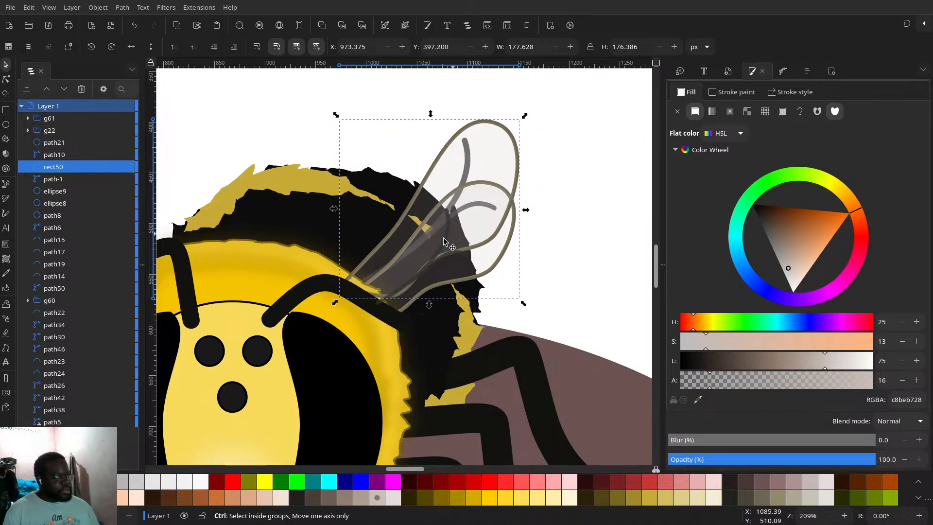
- Move the small vein group onto the lower wing and rotate it slightly clockwise, placing it at about X 1023, Y 478 px
{"action": "scroll", "coordinate": [449, 242], "scroll_direction": "up", "scroll_amount": 4}
{"action": "left_click", "coordinate": [442, 202]}
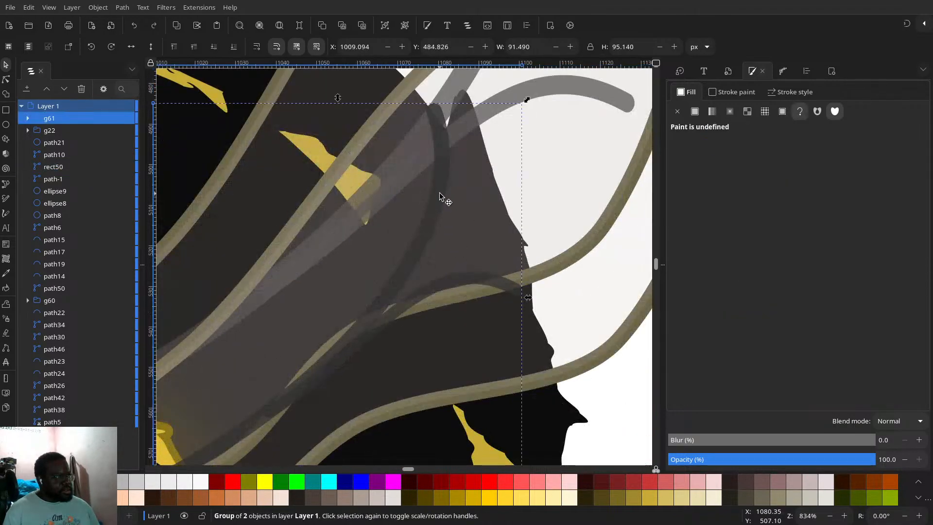
{"action": "left_click_drag", "start_coordinate": [443, 199], "coordinate": [540, 149]}
{"action": "scroll", "coordinate": [564, 187], "scroll_direction": "down", "scroll_amount": 2}
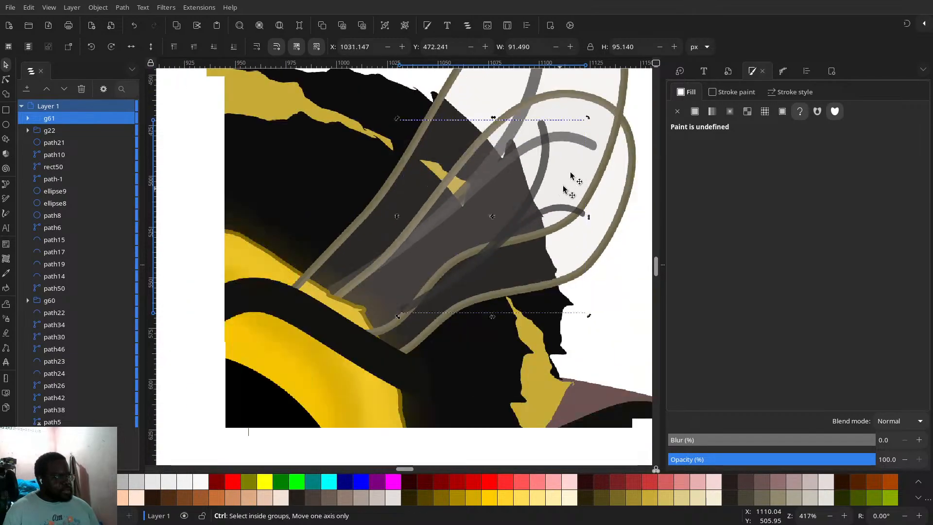
{"action": "left_click", "coordinate": [589, 117]}
{"action": "left_click_drag", "start_coordinate": [589, 117], "coordinate": [592, 140]}
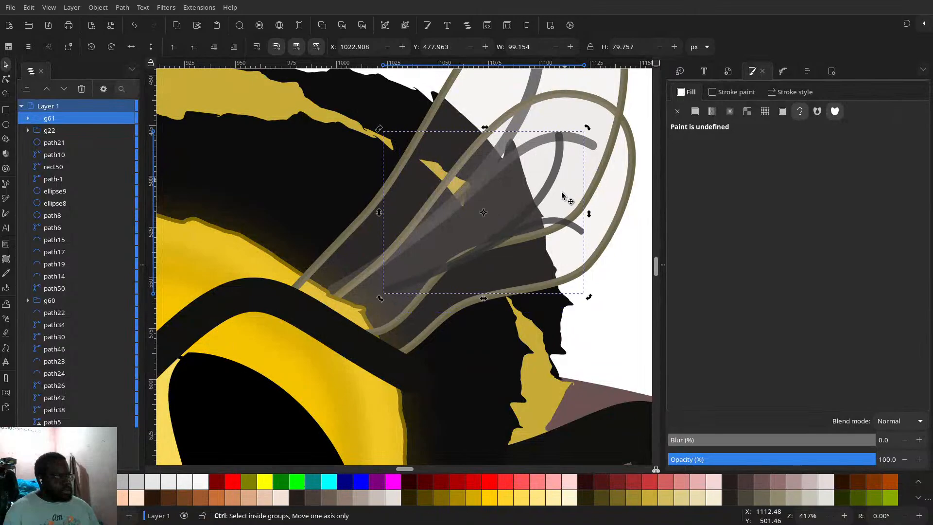
{"action": "scroll", "coordinate": [559, 192], "scroll_direction": "down", "scroll_amount": 3}
{"action": "left_click", "coordinate": [595, 209]}
{"action": "scroll", "coordinate": [595, 209], "scroll_direction": "down", "scroll_amount": 3}
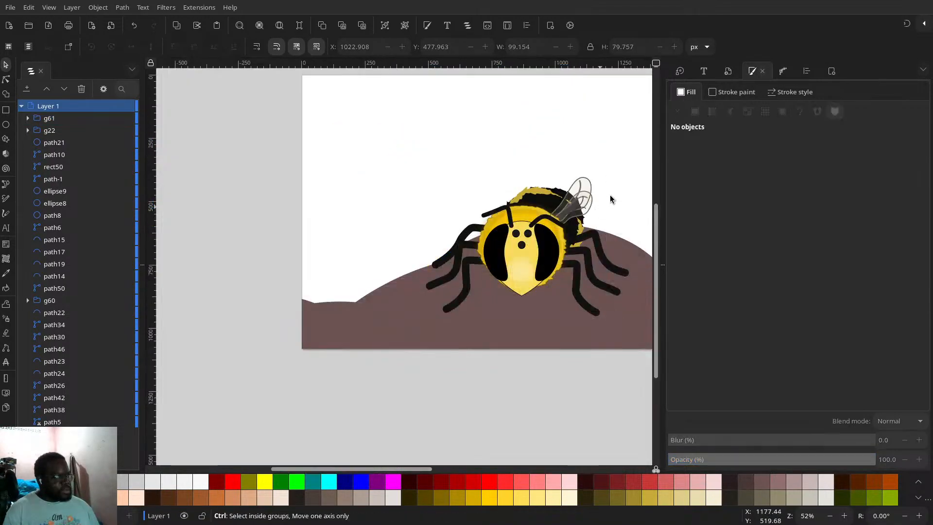
- Group both wings together with their two vein groups
{"action": "left_click_drag", "start_coordinate": [611, 197], "coordinate": [526, 191]}
{"action": "left_click_drag", "start_coordinate": [573, 133], "coordinate": [443, 240]}
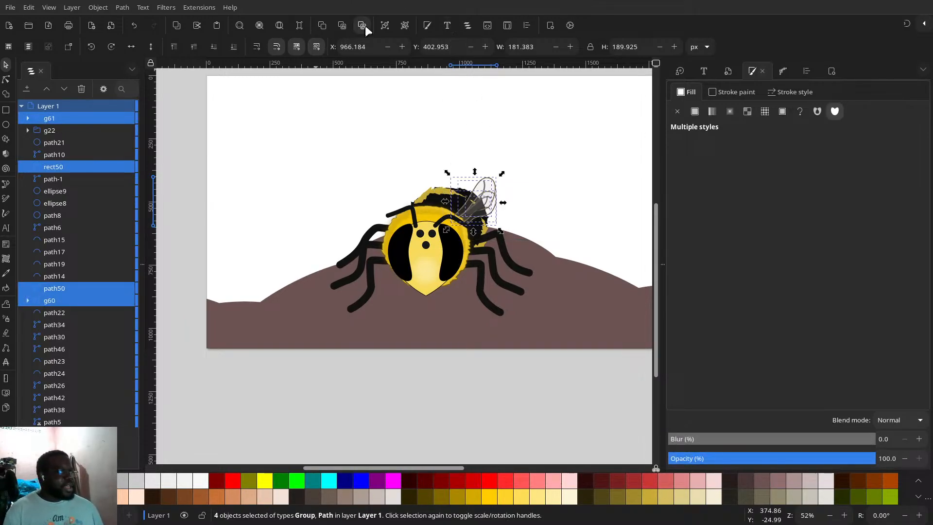
{"action": "left_click", "coordinate": [383, 29]}
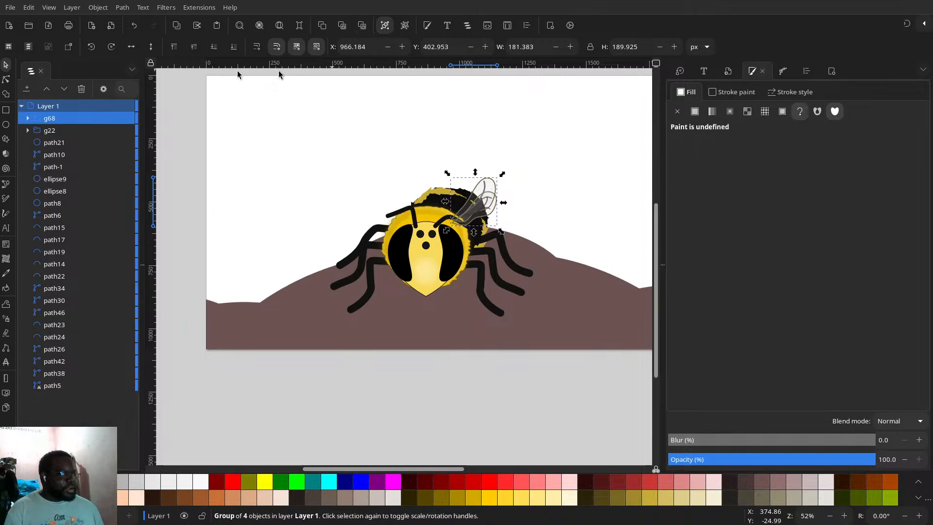
- Lower the wing group in the stacking order until it sits directly beneath path14 and above path22
{"action": "left_click", "coordinate": [213, 47]}
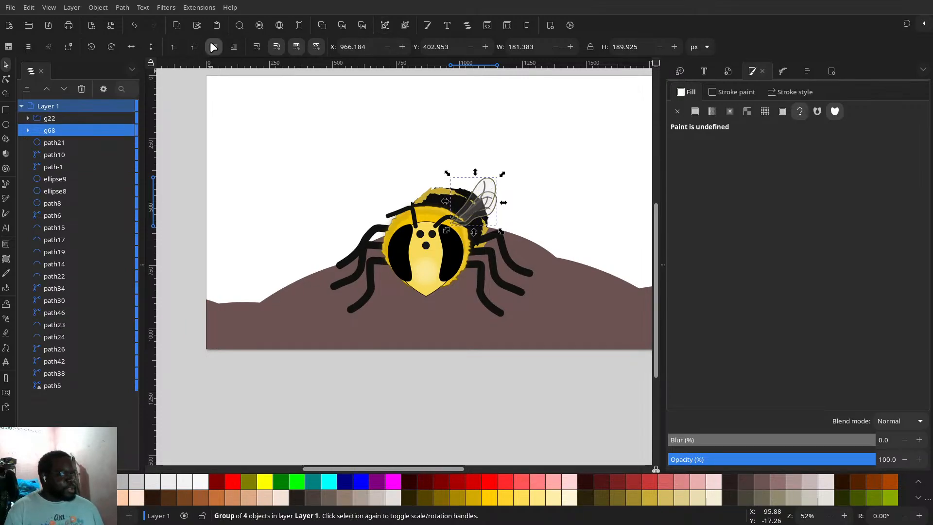
{"action": "left_click", "coordinate": [213, 47]}
{"action": "left_click", "coordinate": [213, 46]}
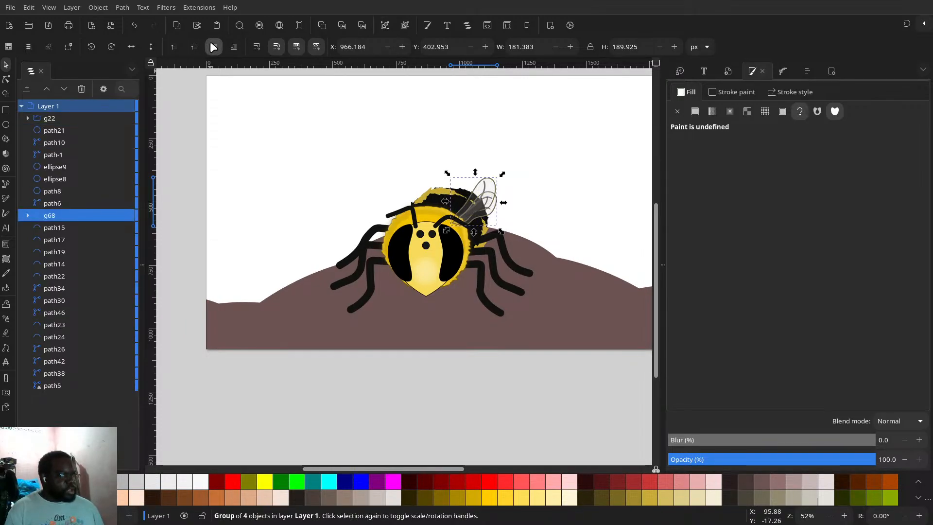
{"action": "left_click", "coordinate": [213, 47]}
{"action": "left_click", "coordinate": [213, 47]}
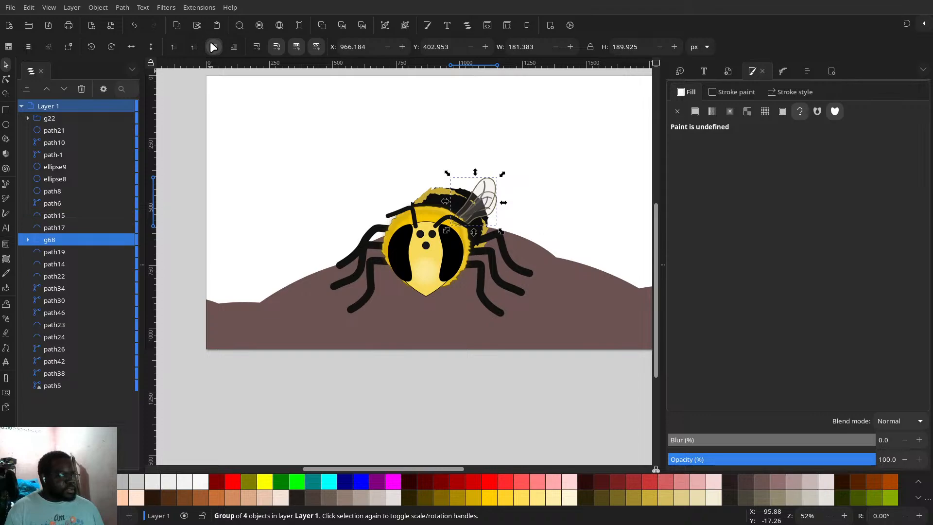
{"action": "left_click", "coordinate": [214, 46]}
{"action": "left_click", "coordinate": [213, 47]}
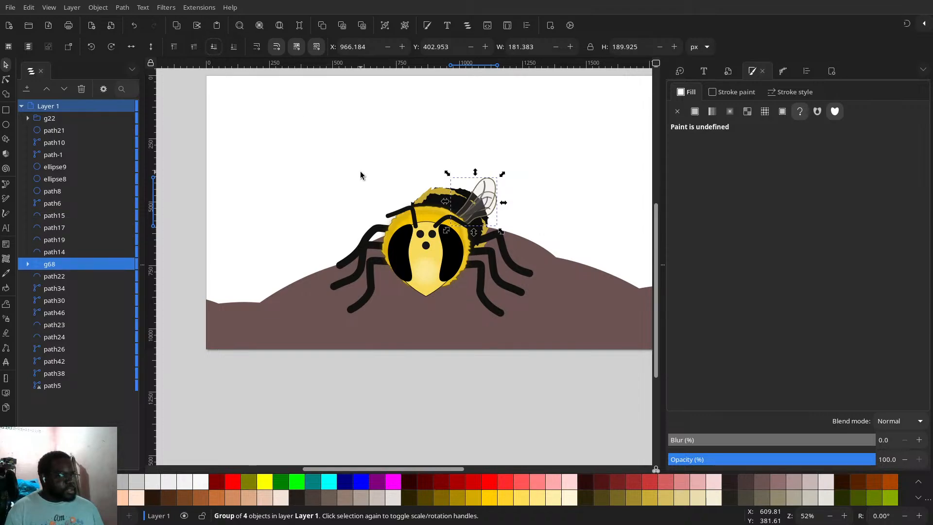
- Duplicate the wing group and move the copy over the upper left of the head, at about X 749, Y 426 px
{"action": "key", "text": "ctrl+d"}
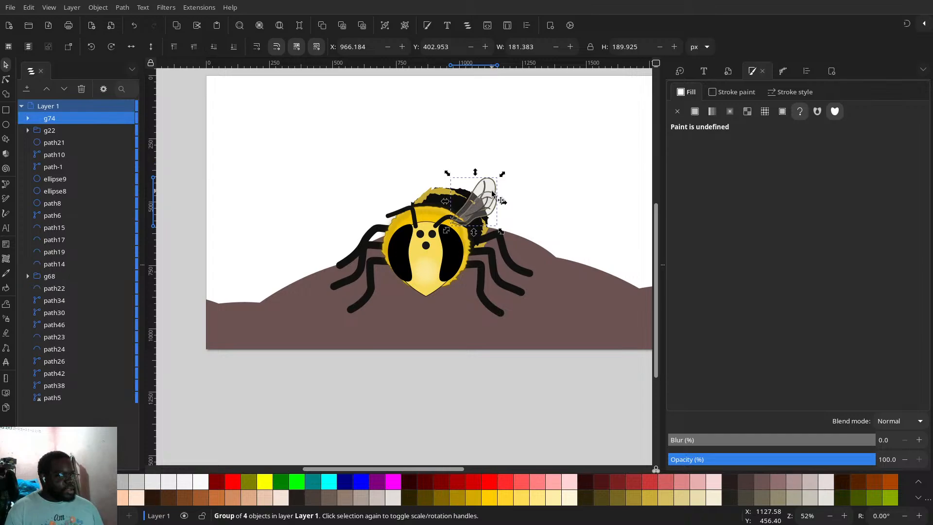
{"action": "left_click_drag", "start_coordinate": [493, 192], "coordinate": [412, 204]}
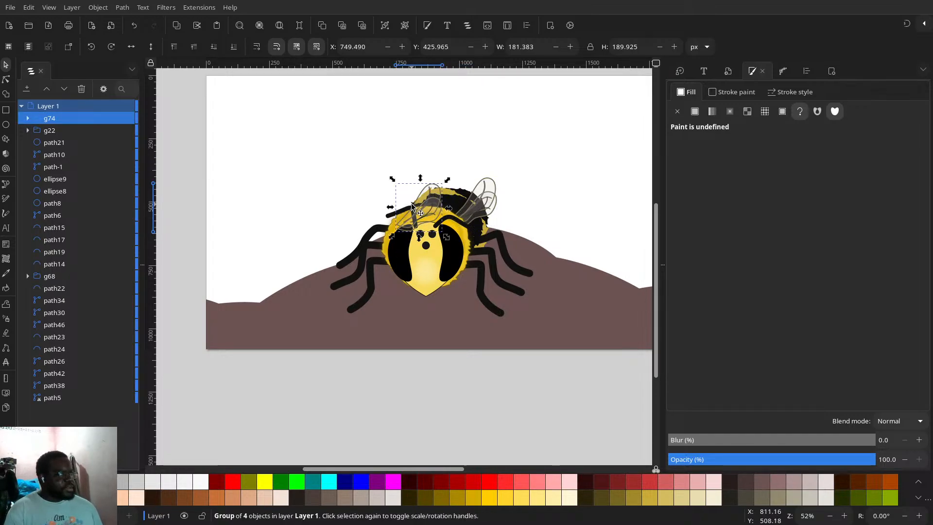
{"action": "left_click_drag", "start_coordinate": [488, 197], "coordinate": [531, 227]}
{"action": "left_click_drag", "start_coordinate": [539, 175], "coordinate": [538, 171]}
{"action": "key", "text": "ctrl+z"}
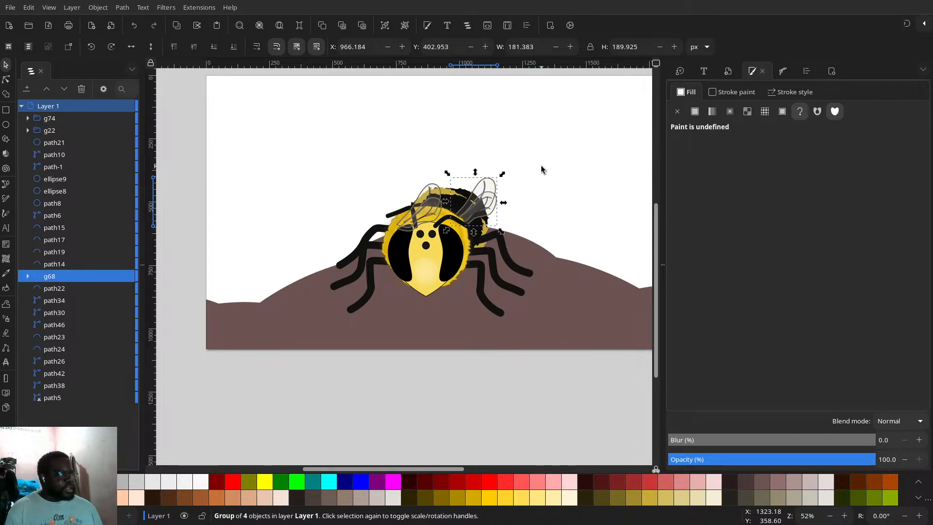
- Mirror the duplicated wing group horizontally, then shrink and tilt it to about 119 × 161 px at about X 730, Y 392 px
{"action": "key", "text": "Escape"}
{"action": "left_click", "coordinate": [433, 204]}
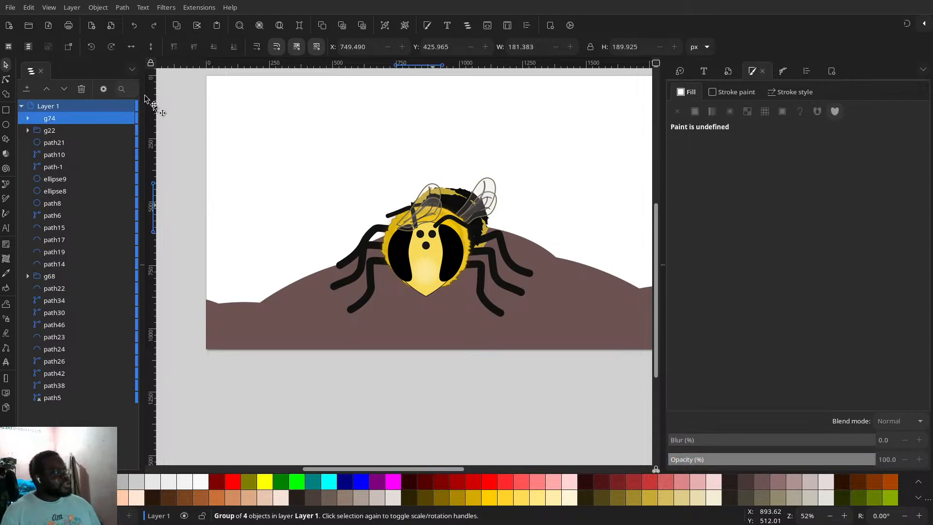
{"action": "left_click", "coordinate": [131, 47]}
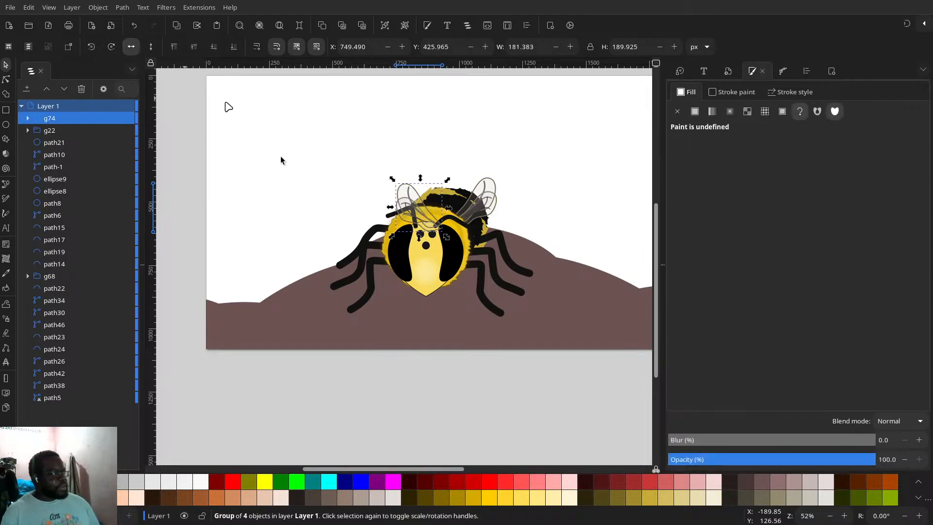
{"action": "left_click", "coordinate": [417, 197]}
{"action": "left_click_drag", "start_coordinate": [447, 176], "coordinate": [395, 145]}
{"action": "scroll", "coordinate": [410, 201], "scroll_direction": "up", "scroll_amount": 4}
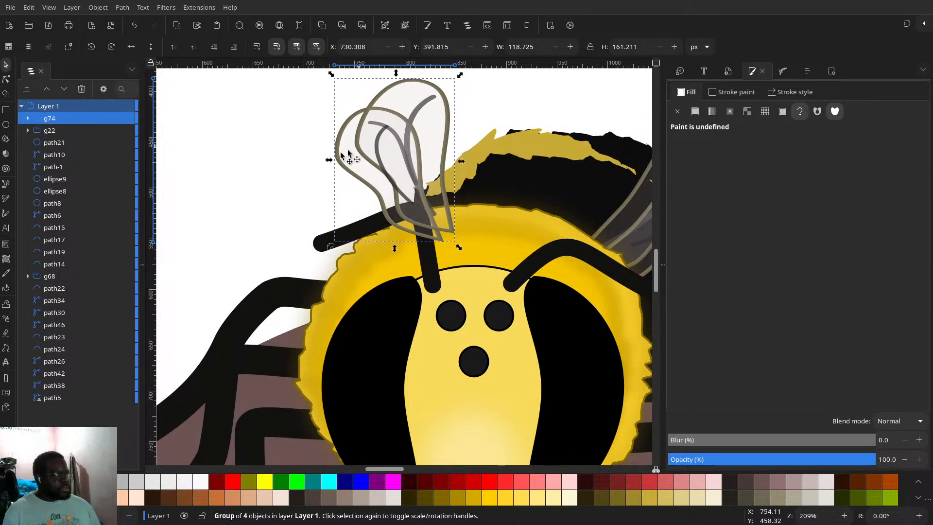
- Narrow the mirrored wing group to about 91 px wide, then rotate it clockwise and place it at about X 783, Y 388 px
{"action": "left_click_drag", "start_coordinate": [329, 160], "coordinate": [358, 160]}
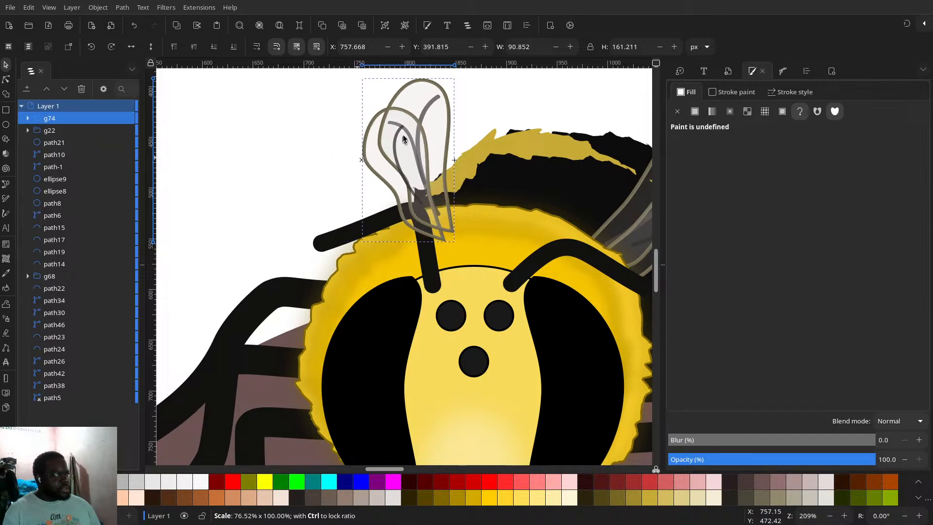
{"action": "left_click", "coordinate": [440, 108]}
{"action": "scroll", "coordinate": [453, 100], "scroll_direction": "down", "scroll_amount": 2}
{"action": "left_click_drag", "start_coordinate": [454, 100], "coordinate": [402, 157]}
{"action": "left_click", "coordinate": [416, 193]}
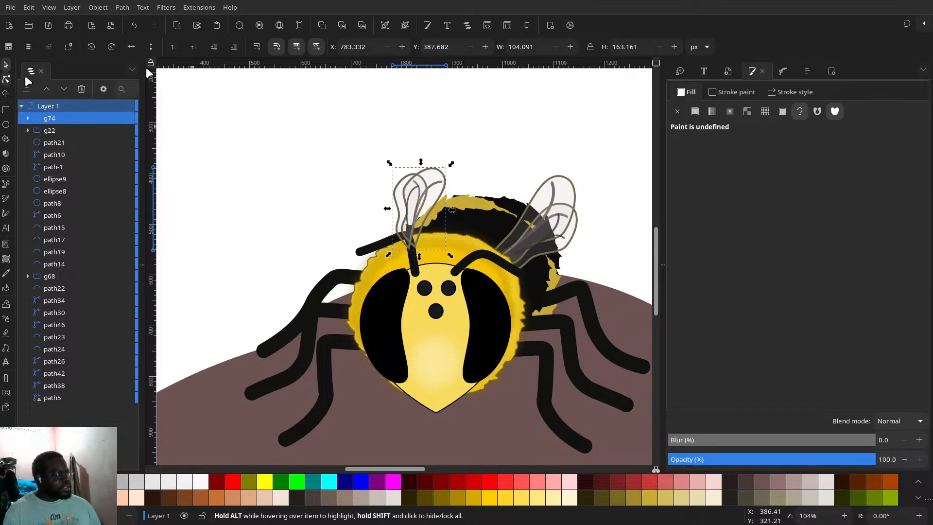
- Lower the left wing group through the stacking order until it sits directly beneath the right wing group
{"action": "left_click", "coordinate": [214, 46]}
{"action": "left_click", "coordinate": [214, 47]}
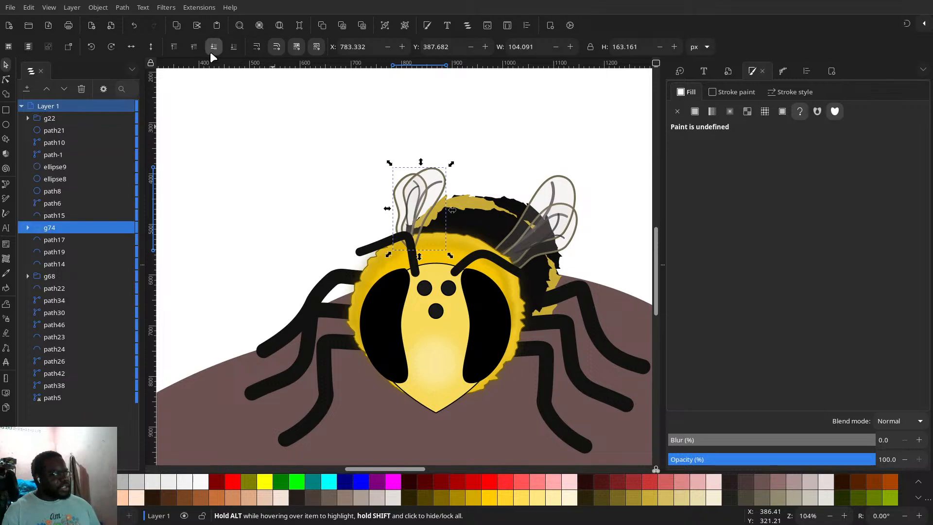
{"action": "left_click", "coordinate": [214, 46]}
{"action": "left_click", "coordinate": [211, 52]}
{"action": "left_click", "coordinate": [211, 53]}
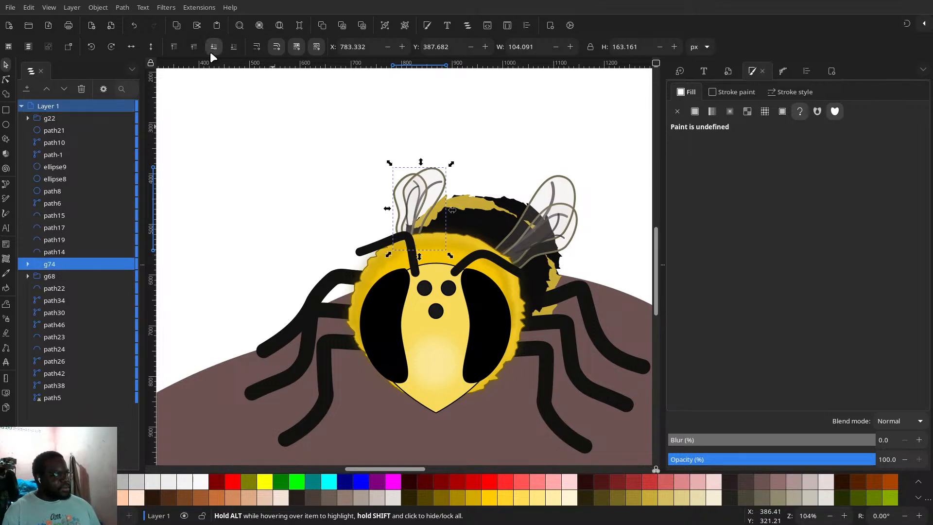
{"action": "left_click", "coordinate": [211, 52]}
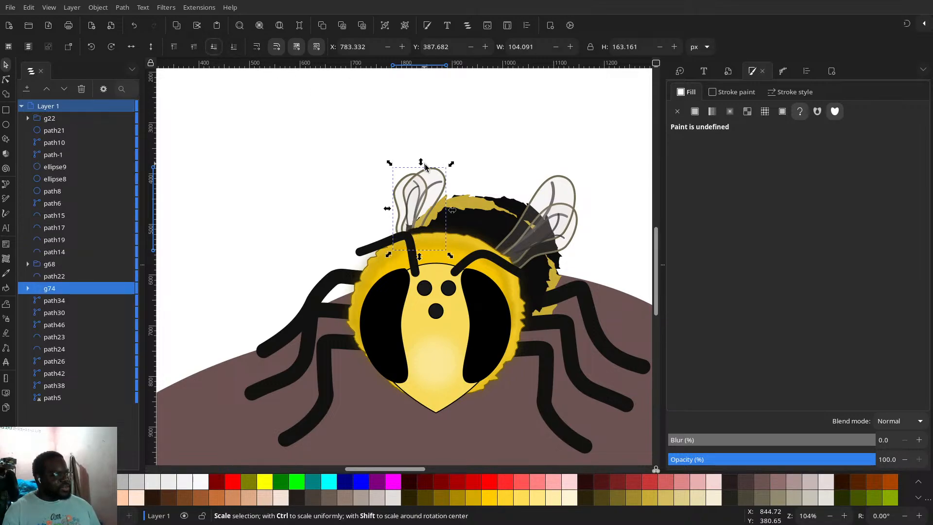
{"action": "left_click", "coordinate": [194, 47]}
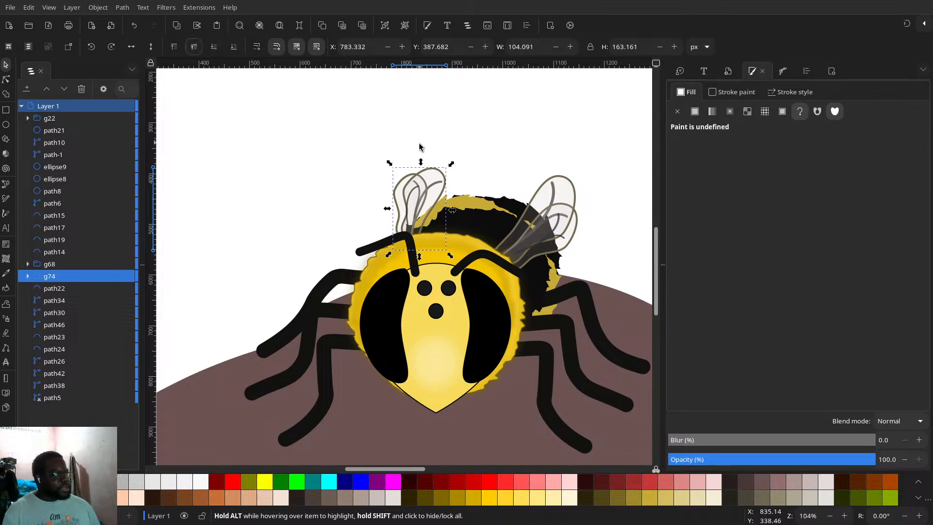
- Squash both wings vertically from their upper edges, the left to about 129 px high and the right to about 137 px
{"action": "left_click_drag", "start_coordinate": [422, 167], "coordinate": [433, 182]}
{"action": "left_click", "coordinate": [565, 186]}
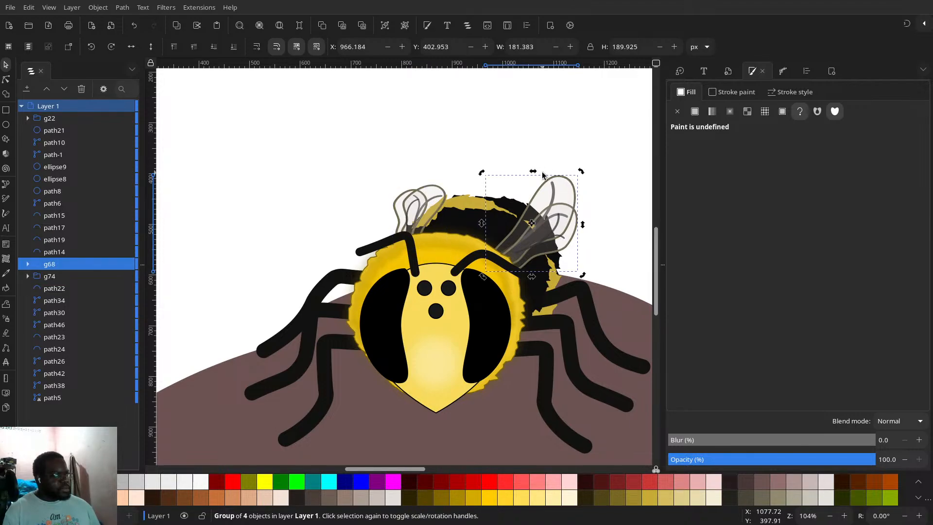
{"action": "left_click_drag", "start_coordinate": [535, 172], "coordinate": [535, 198]}
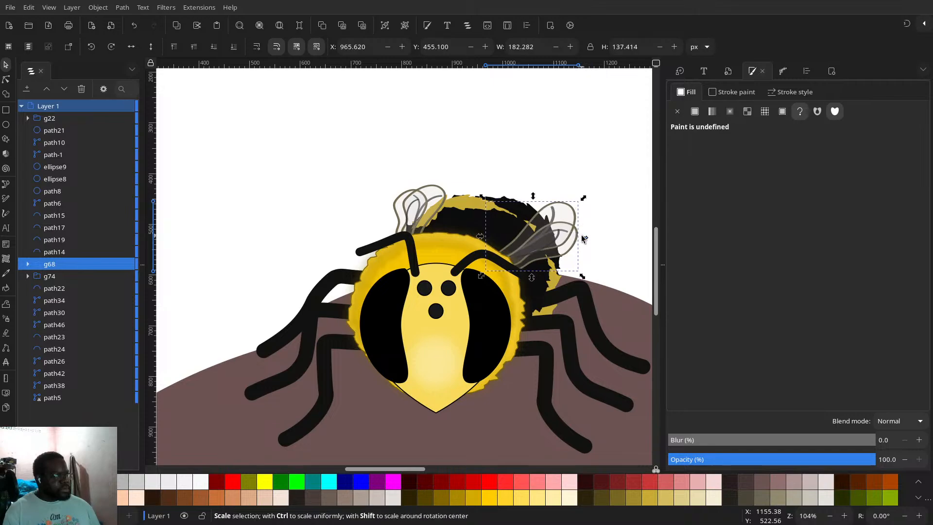
- Shrink the right wing to about 170 × 112 px on the bee's back, and nudge the left wing slightly inward
{"action": "left_click_drag", "start_coordinate": [582, 235], "coordinate": [554, 224]}
{"action": "left_click_drag", "start_coordinate": [528, 224], "coordinate": [552, 186]}
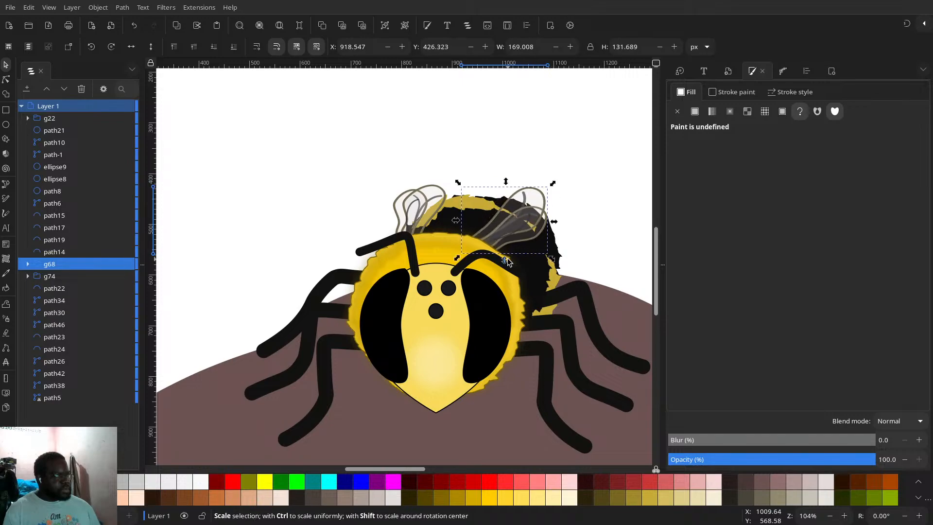
{"action": "left_click_drag", "start_coordinate": [504, 255], "coordinate": [506, 238]}
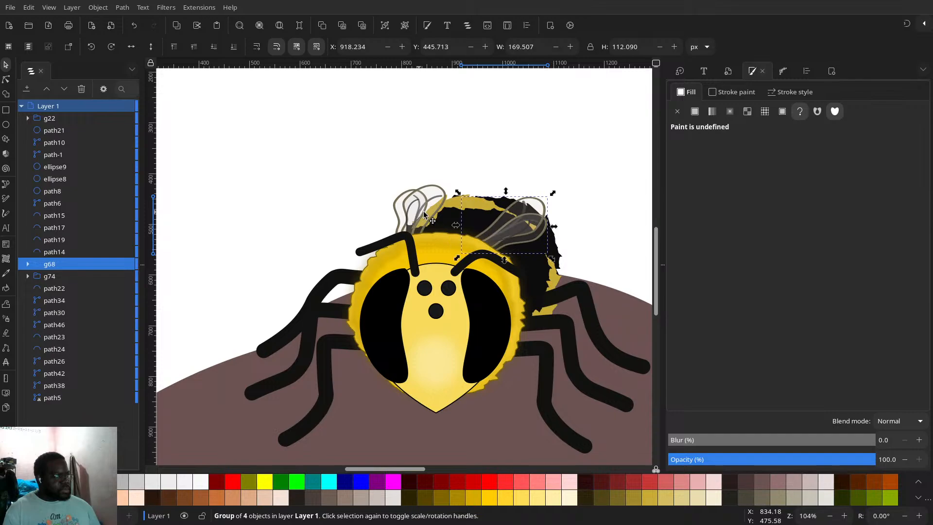
{"action": "left_click_drag", "start_coordinate": [423, 214], "coordinate": [428, 213]}
- Group all the parts of the bee into one object, leaving out the brown hill
{"action": "scroll", "coordinate": [455, 233], "scroll_direction": "down", "scroll_amount": 3, "text": "ctrl"}
{"action": "left_click", "coordinate": [538, 197]}
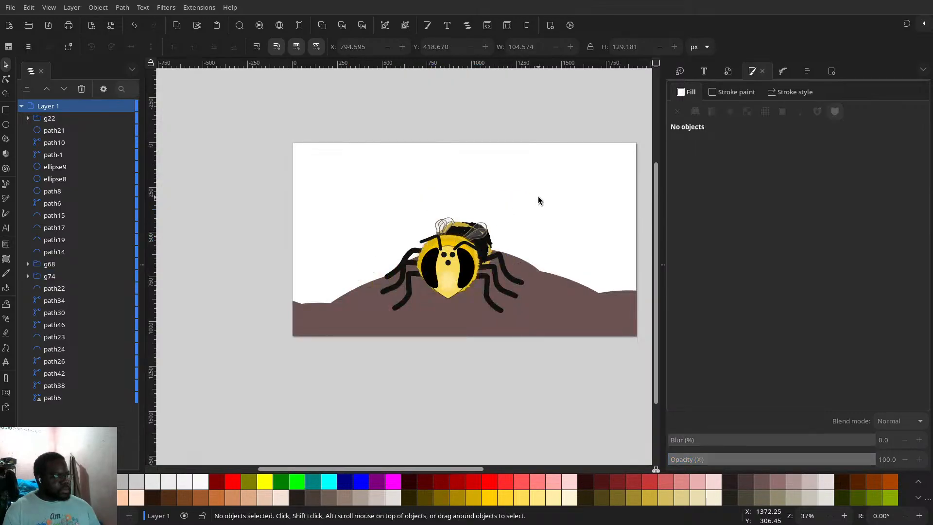
{"action": "scroll", "coordinate": [489, 211], "scroll_direction": "down", "scroll_amount": 2, "text": "ctrl"}
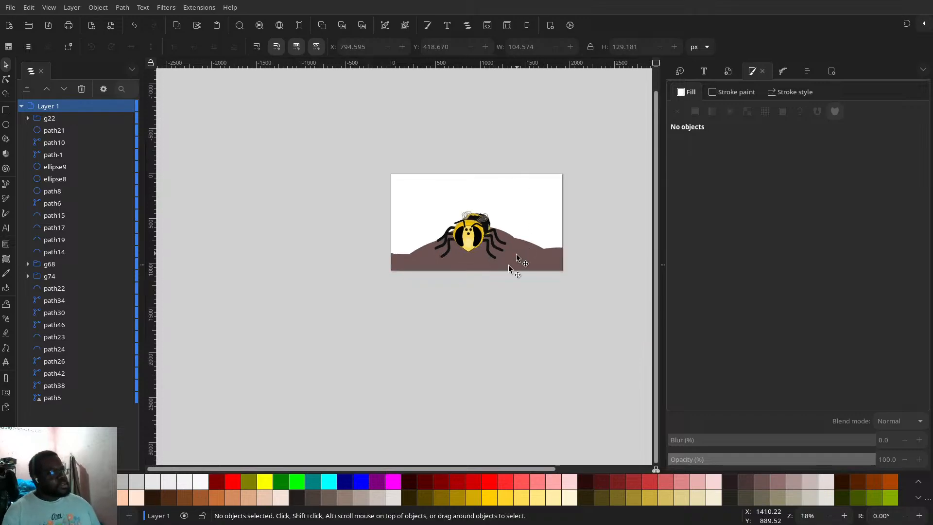
{"action": "mouse_move", "coordinate": [527, 346]}
{"action": "left_mouse_down"}
{"action": "mouse_move", "coordinate": [434, 265]}
{"action": "mouse_move", "coordinate": [404, 197]}
{"action": "left_mouse_up"}
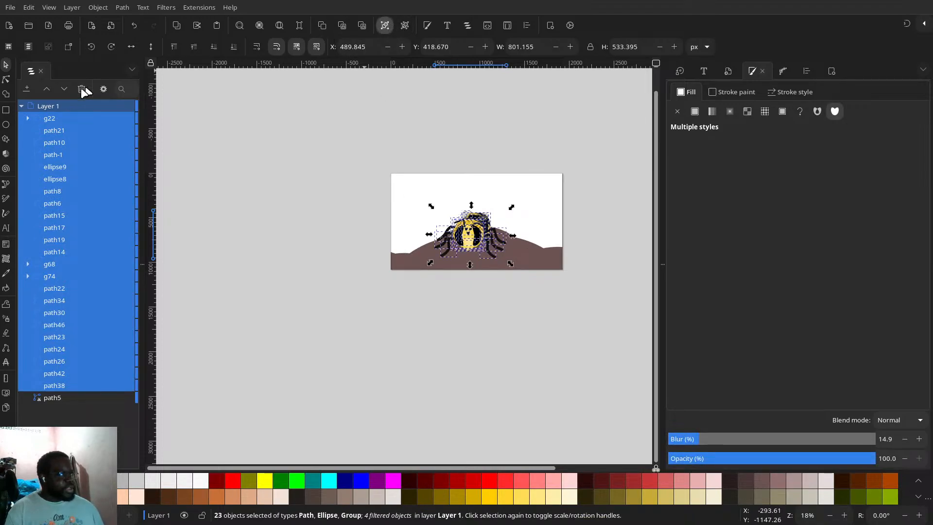
{"action": "key", "text": "ctrl+g"}
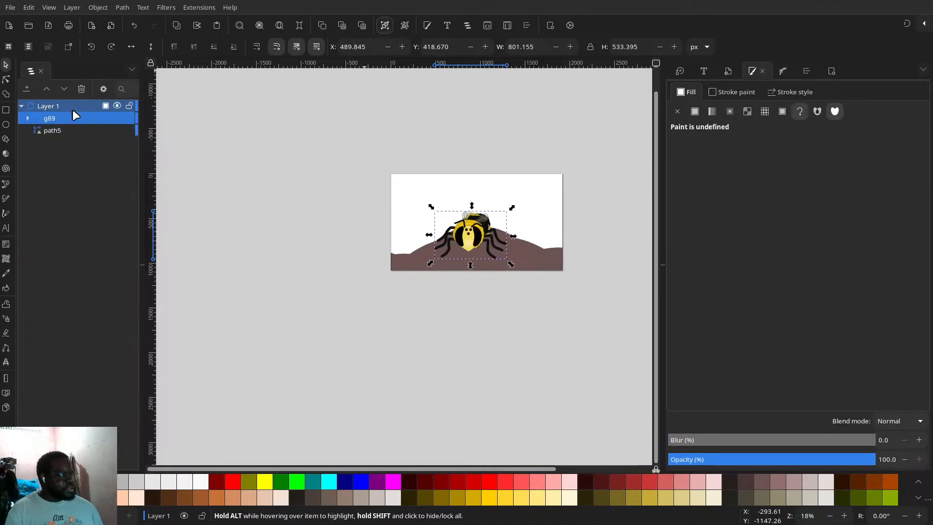
- Rename the new bee group as BumbleBee1 - Sheila
{"action": "double_click", "coordinate": [76, 122]}
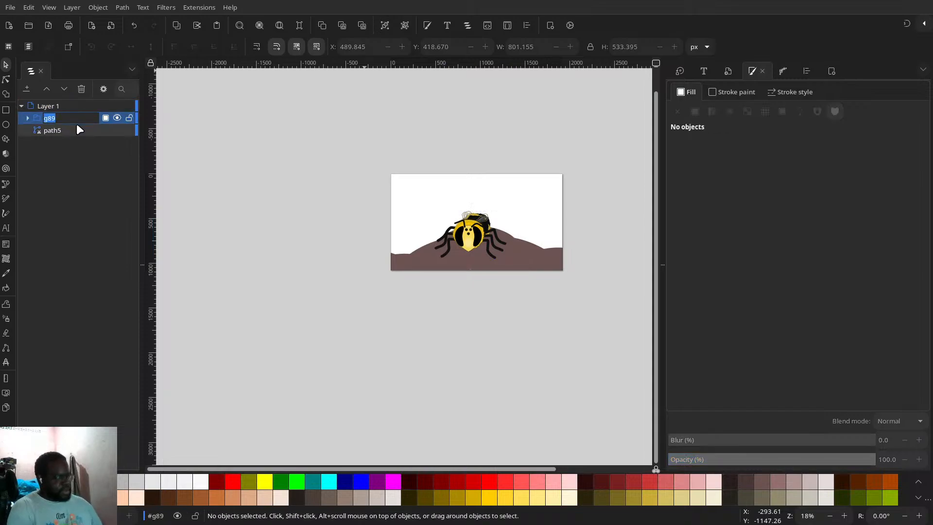
{"action": "type", "text": "Bub"}
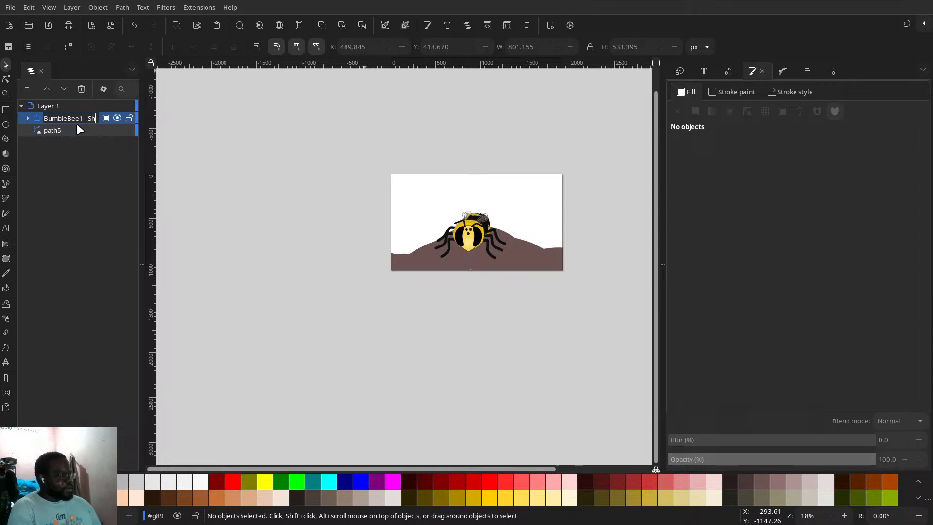
{"action": "key", "text": "Return"}
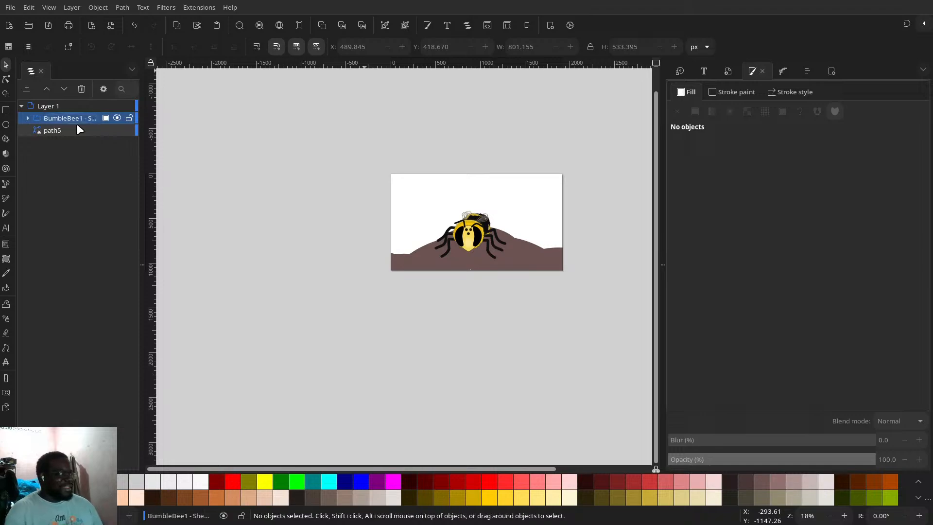
{"action": "double_click", "coordinate": [463, 229]}
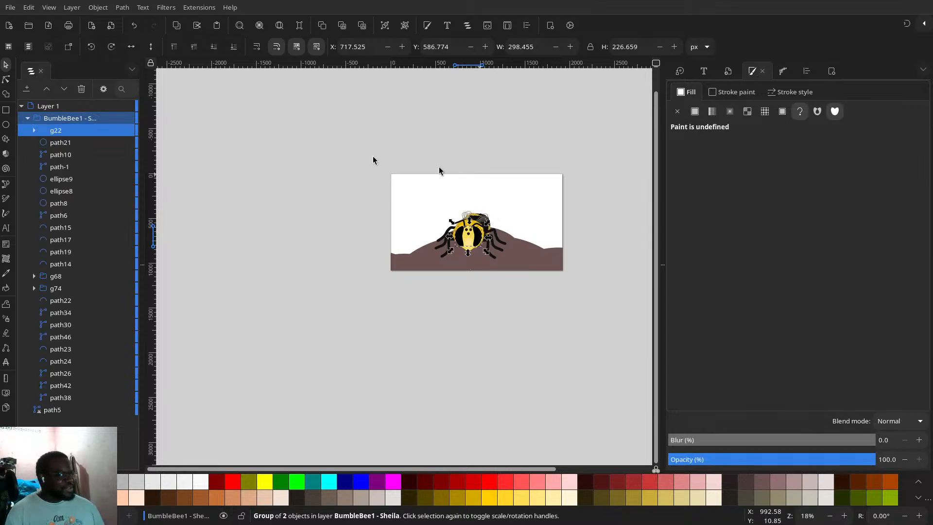
{"action": "left_click", "coordinate": [27, 118]}
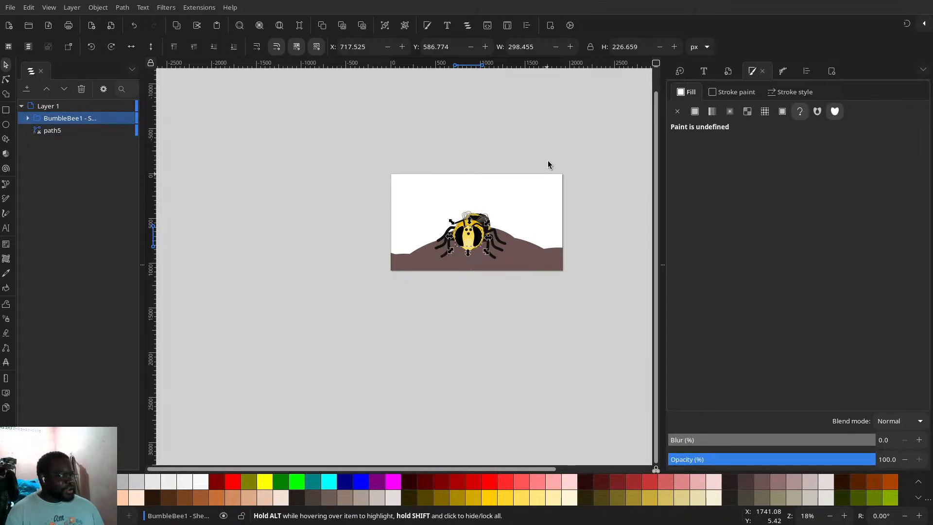
{"action": "key", "text": "Escape"}
{"action": "double_click", "coordinate": [483, 220]}
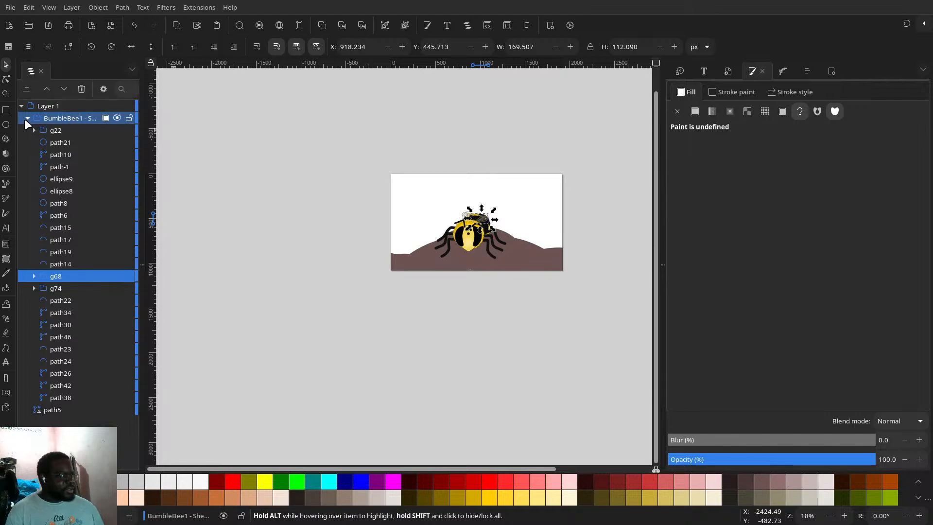
{"action": "left_click", "coordinate": [24, 119]}
- Move the whole bee group up and to the right, to about X 631, Y 213 px
{"action": "left_click", "coordinate": [59, 121]}
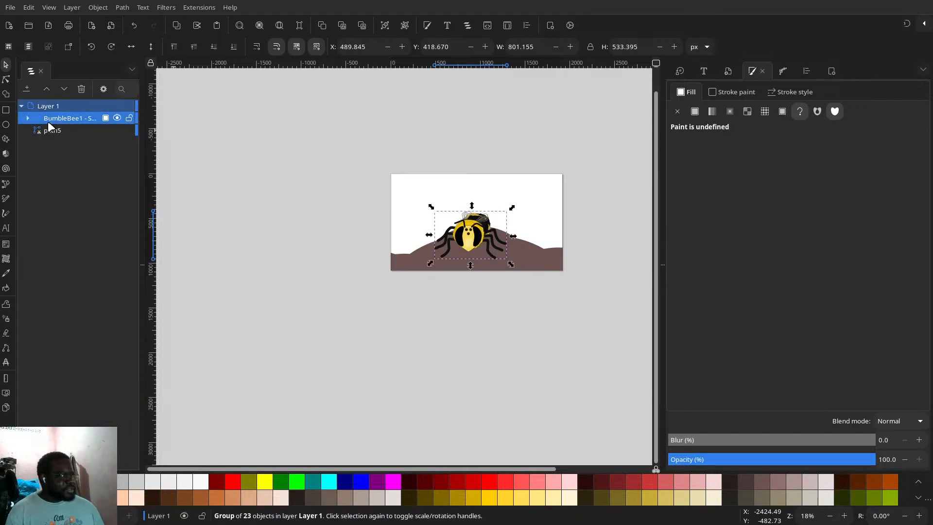
{"action": "left_click_drag", "start_coordinate": [490, 255], "coordinate": [520, 249]}
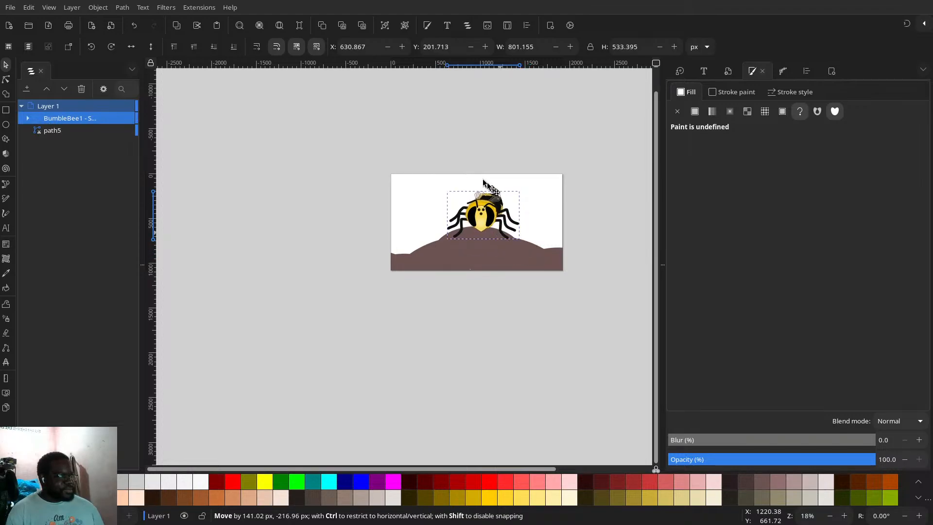
- Try scaling the bee group down proportionally to about 57% and about 65% and placing it on the hilltop
{"action": "scroll", "coordinate": [538, 254], "scroll_direction": "up", "scroll_amount": 4}
{"action": "left_click_drag", "start_coordinate": [482, 214], "coordinate": [426, 286]}
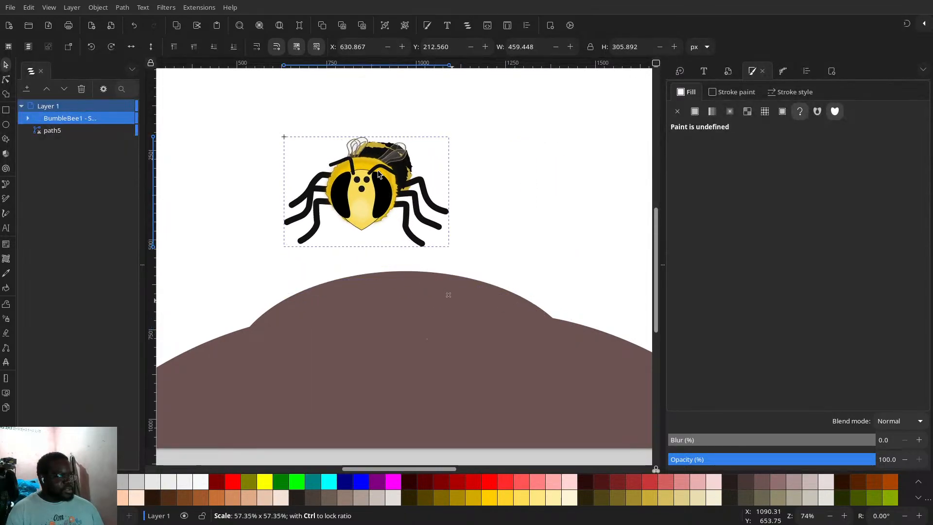
{"action": "left_click_drag", "start_coordinate": [429, 248], "coordinate": [468, 302]}
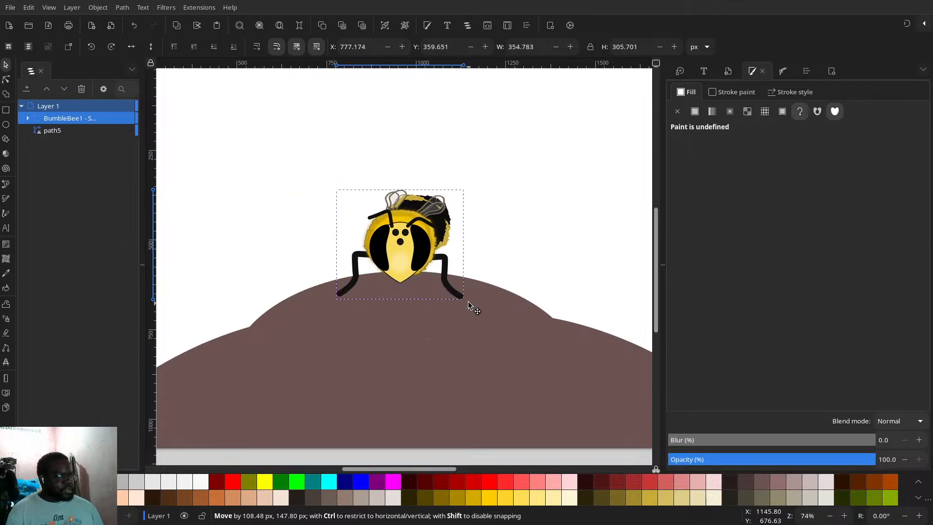
{"action": "key", "text": "ctrl+z"}
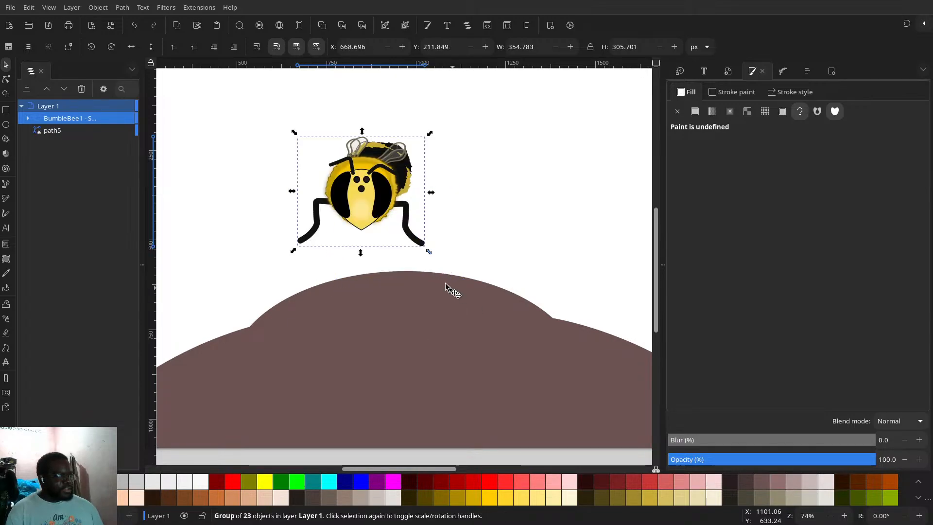
{"action": "left_click_drag", "start_coordinate": [429, 252], "coordinate": [476, 273]}
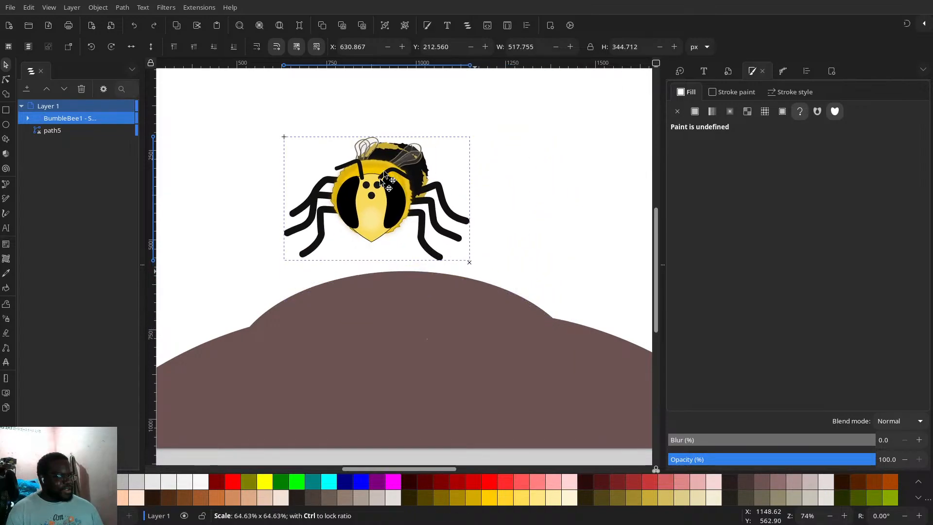
{"action": "left_click_drag", "start_coordinate": [378, 203], "coordinate": [424, 286]}
{"action": "key", "text": "ctrl+z"}
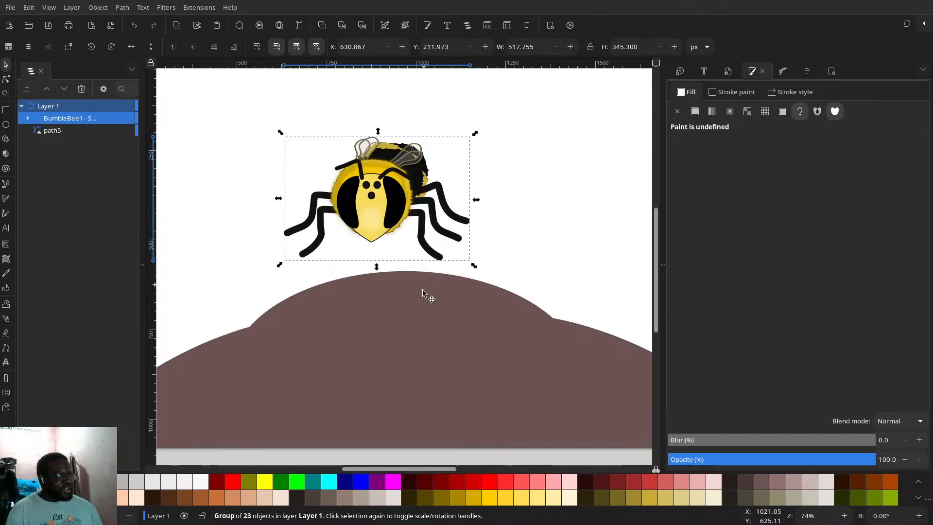
{"action": "key", "text": "ctrl+shift+z"}
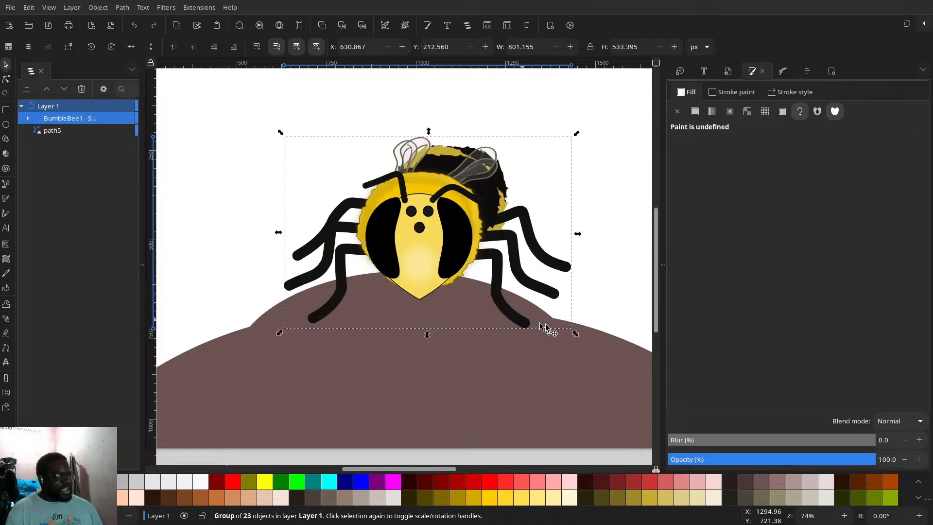
- Scale the bee group down proportionally to about 671 × 447 px, and try ungrouping it
{"action": "mouse_move", "coordinate": [576, 333]}
{"action": "left_mouse_down"}
{"action": "mouse_move", "coordinate": [532, 316]}
{"action": "mouse_move", "coordinate": [559, 326]}
{"action": "left_mouse_up"}
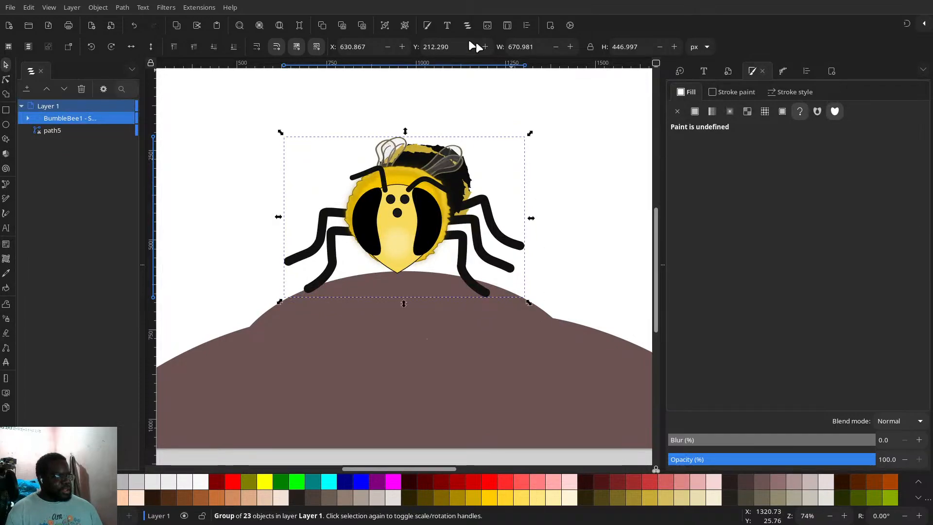
{"action": "left_click", "coordinate": [409, 27]}
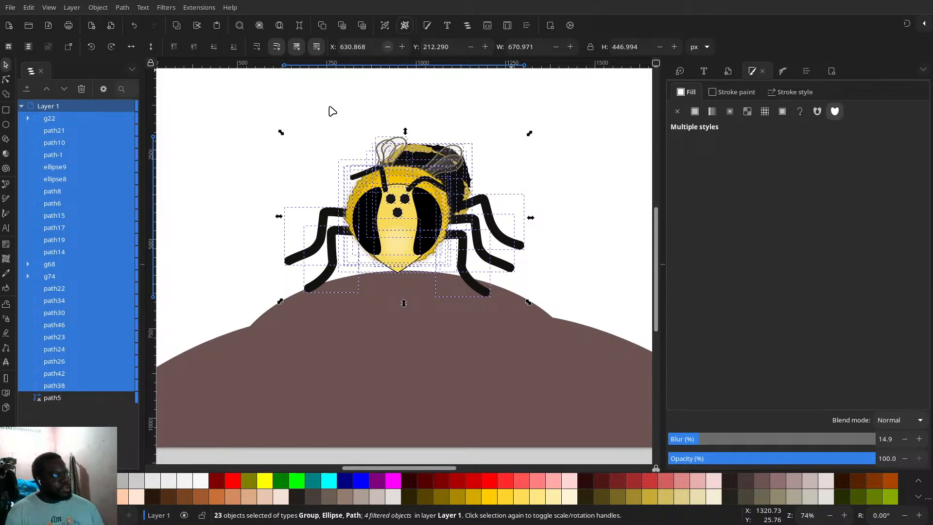
{"action": "key", "text": "ctrl+z"}
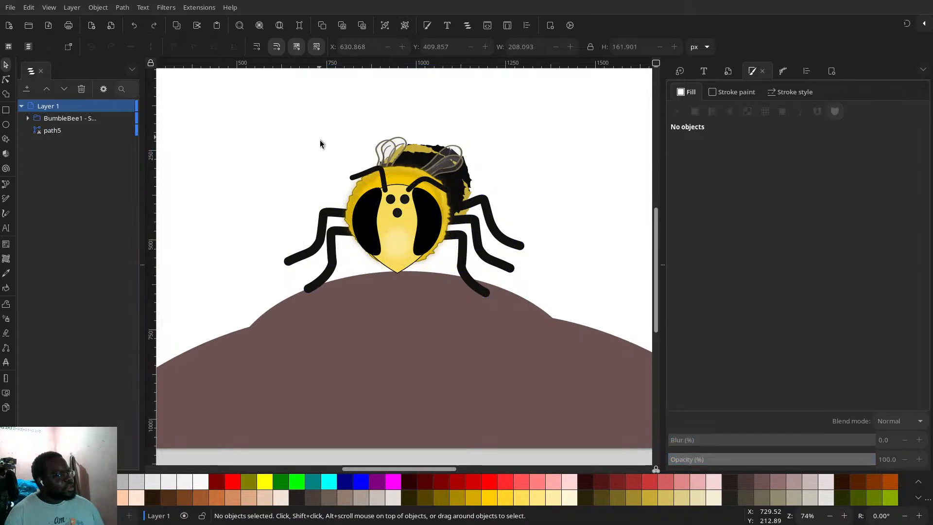
- Try moving the bee group down onto the hill to about Y 432 px and scaling it smaller
{"action": "left_click_drag", "start_coordinate": [387, 205], "coordinate": [386, 278]}
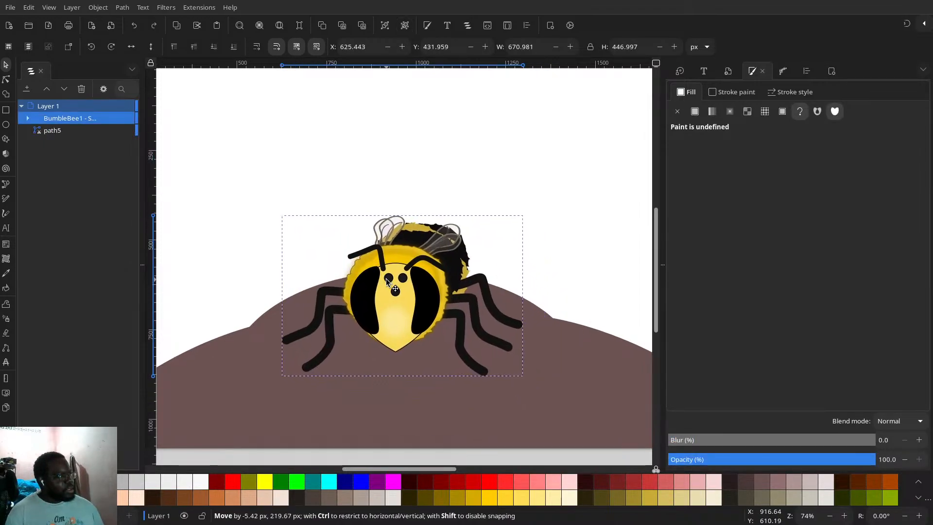
{"action": "scroll", "coordinate": [412, 280], "scroll_direction": "down", "scroll_amount": 3}
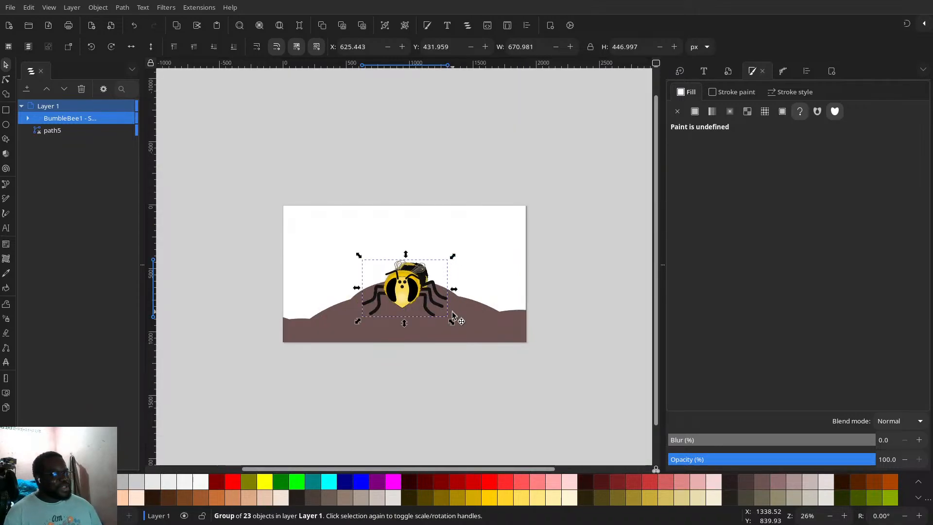
{"action": "left_click_drag", "start_coordinate": [452, 321], "coordinate": [426, 308]}
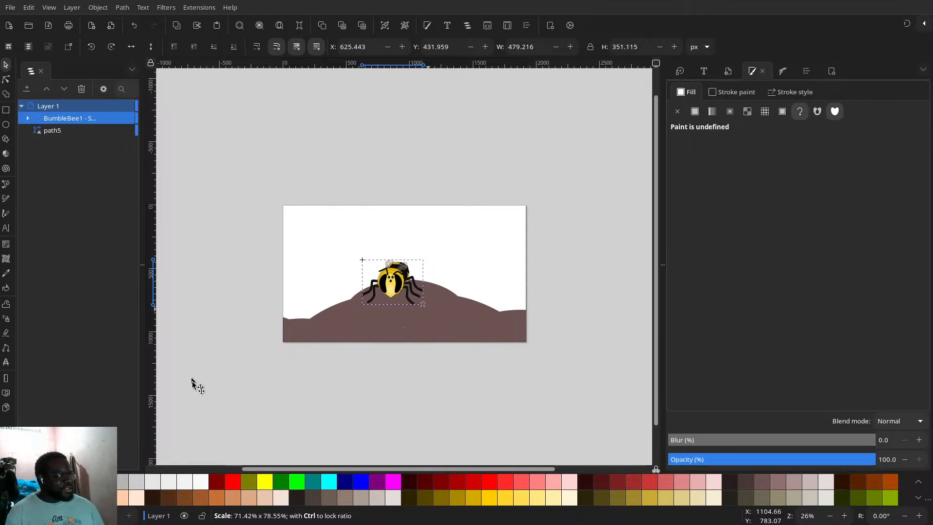
{"action": "key", "text": "ctrl+z"}
{"action": "left_click_drag", "start_coordinate": [453, 323], "coordinate": [421, 309]}
{"action": "left_click_drag", "start_coordinate": [391, 275], "coordinate": [393, 278]}
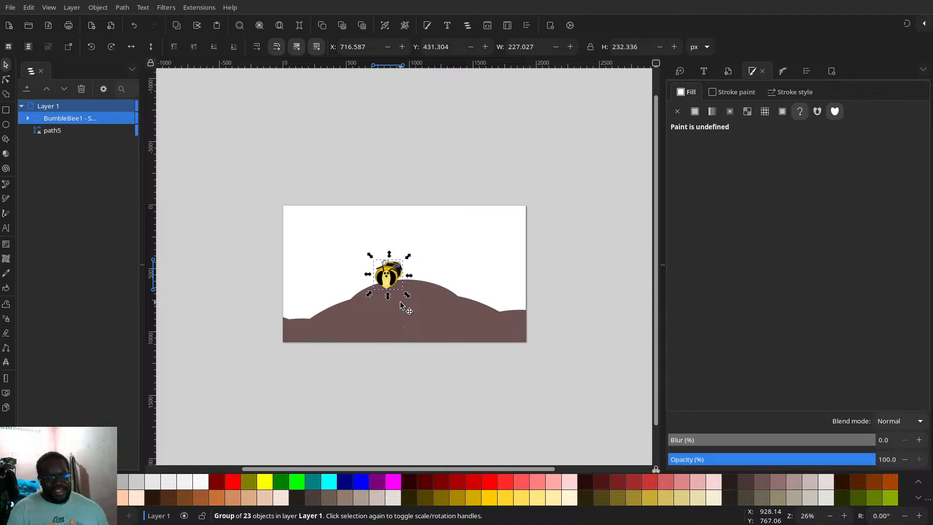
{"action": "key", "text": "ctrl+z"}
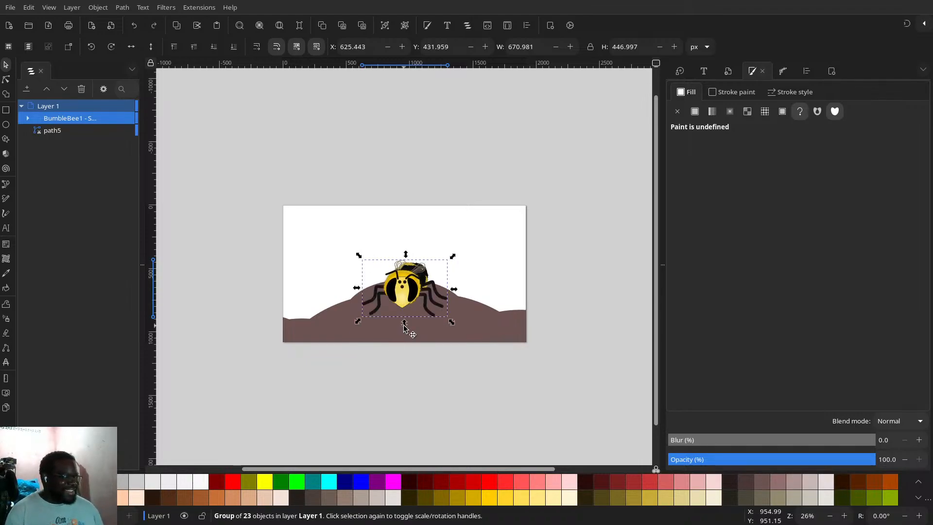
{"action": "key", "text": "ctrl+z"}
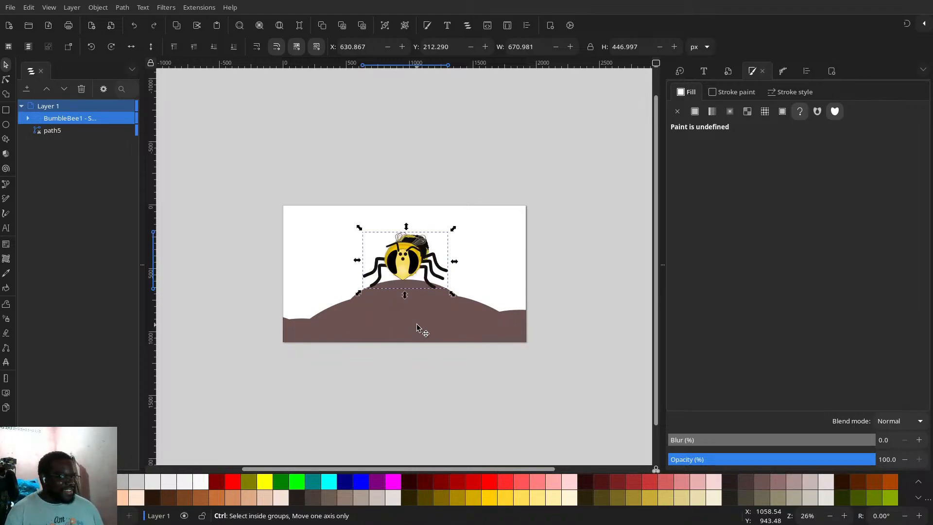
- Undo the last scaling of the bee group and move it down onto the hill to about X 619, Y 381 px
{"action": "key", "text": "ctrl+z"}
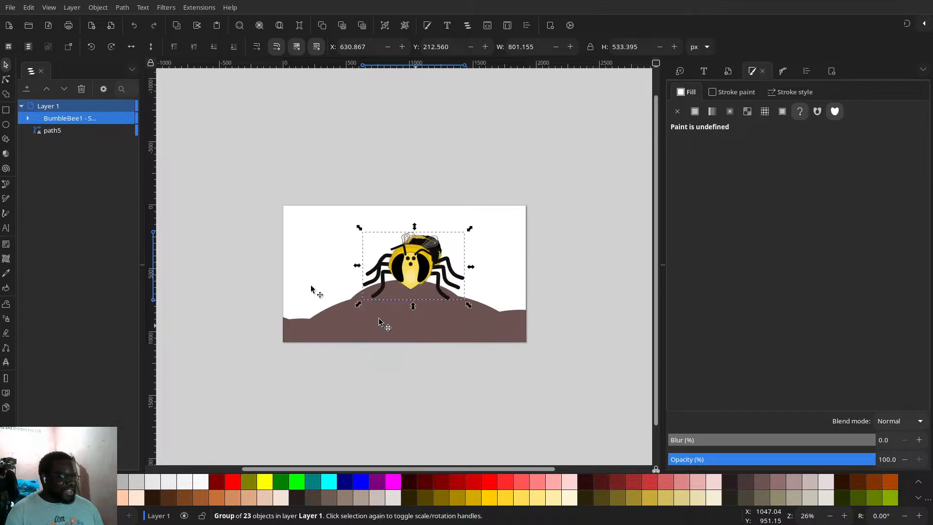
{"action": "left_click", "coordinate": [28, 118]}
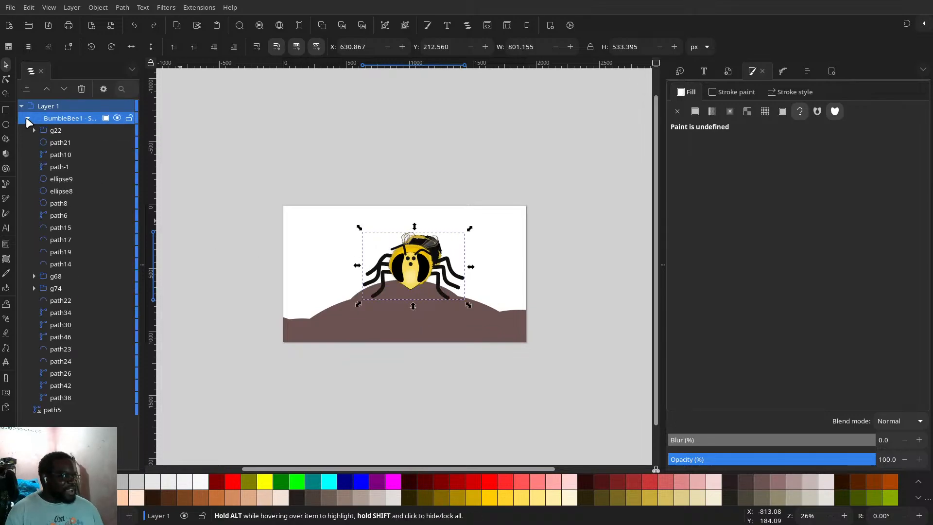
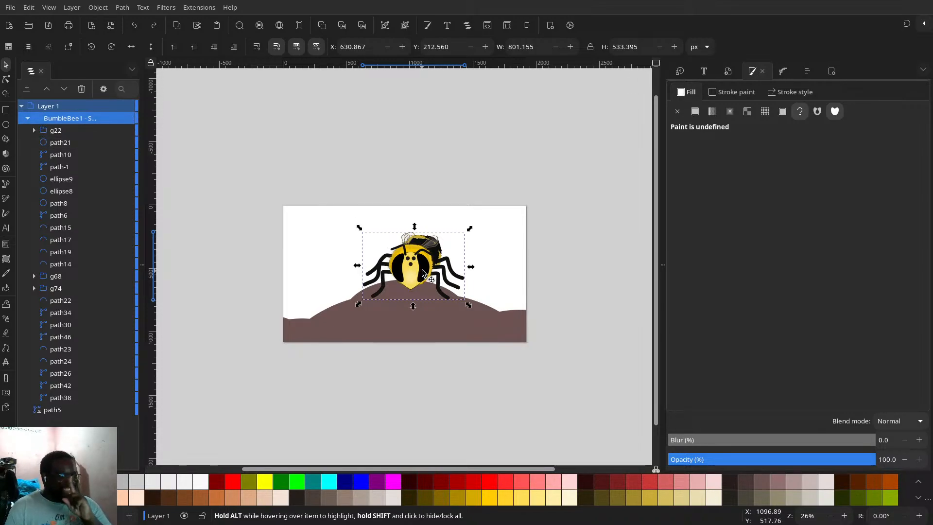
{"action": "mouse_move", "coordinate": [423, 274]}
{"action": "left_mouse_down"}
{"action": "mouse_move", "coordinate": [412, 275]}
{"action": "mouse_move", "coordinate": [423, 272]}
{"action": "left_mouse_up"}
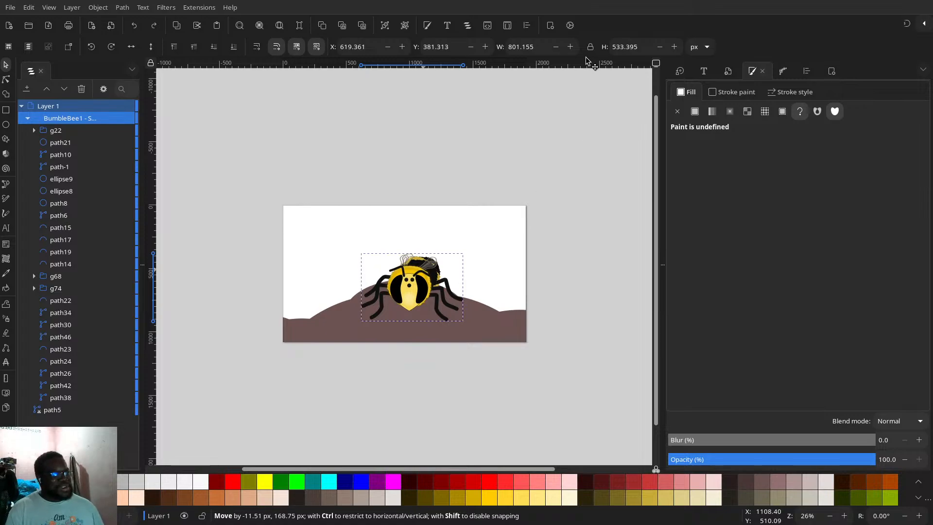
- Double the document page size from its width with the proportions linked, giving 3840 × 2160 px
{"action": "left_click_drag", "start_coordinate": [553, 27], "coordinate": [553, 25]}
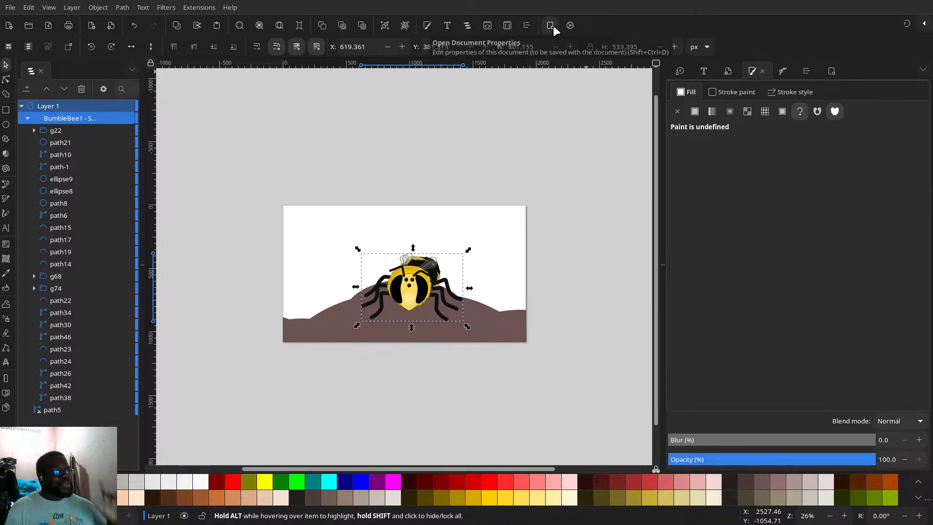
{"action": "left_click", "coordinate": [551, 26]}
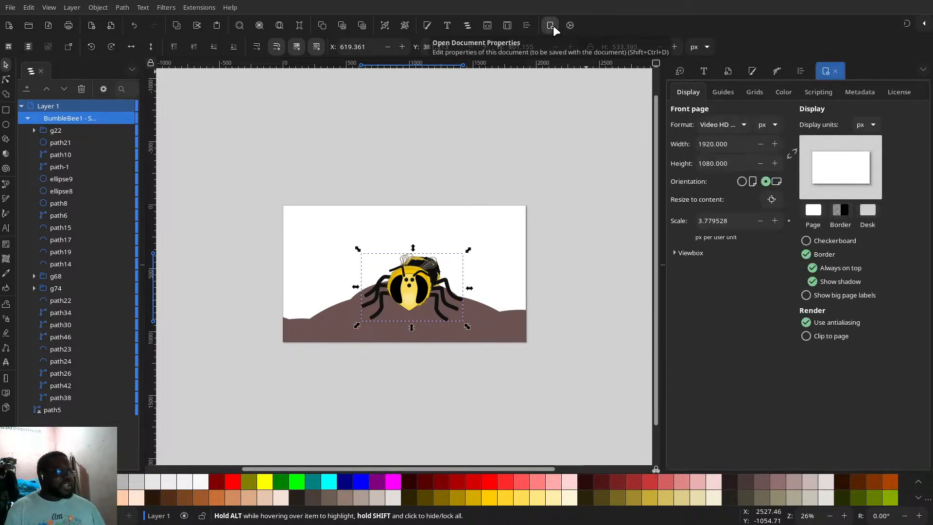
{"action": "left_click", "coordinate": [726, 146]}
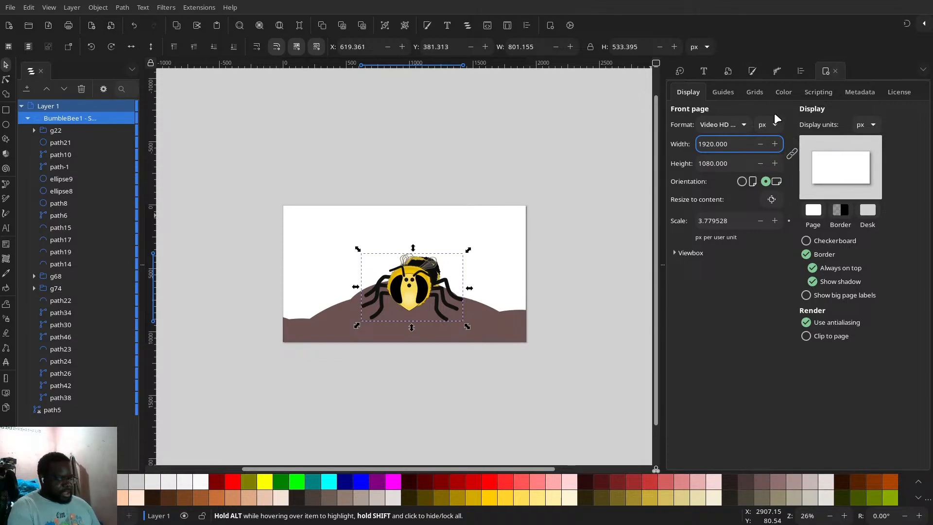
{"action": "type", "text": "*2"}
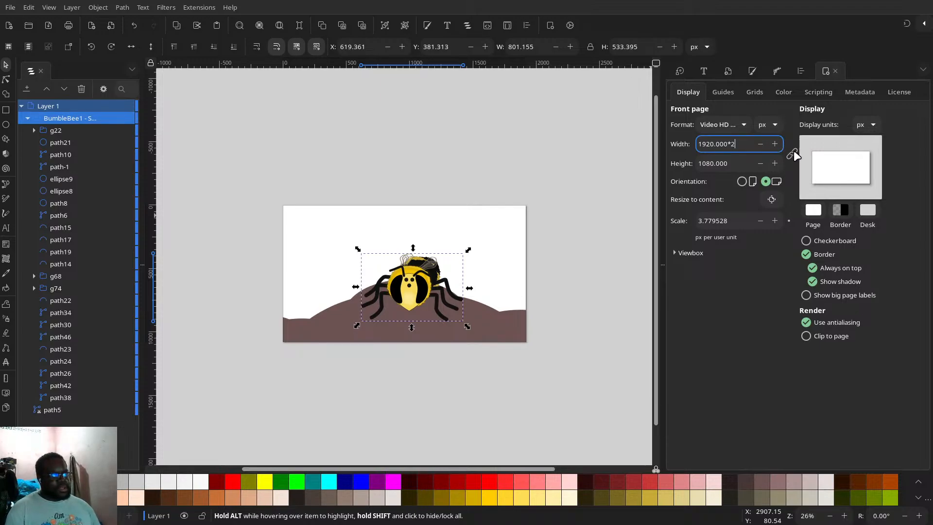
{"action": "key", "text": "Return"}
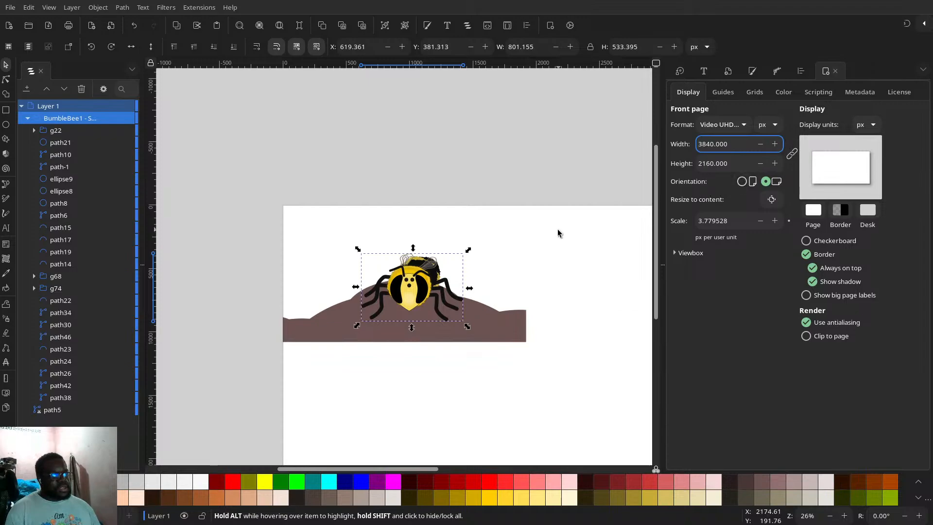
- Scale the hill shape proportionally to the full 3840 px page width and move it down to the page's bottom edge
{"action": "scroll", "coordinate": [558, 229], "scroll_direction": "down", "scroll_amount": 3}
{"action": "scroll", "coordinate": [558, 230], "scroll_direction": "up", "scroll_amount": 2}
{"action": "scroll", "coordinate": [558, 230], "scroll_direction": "down", "scroll_amount": 1}
{"action": "left_click_drag", "start_coordinate": [546, 232], "coordinate": [427, 210]}
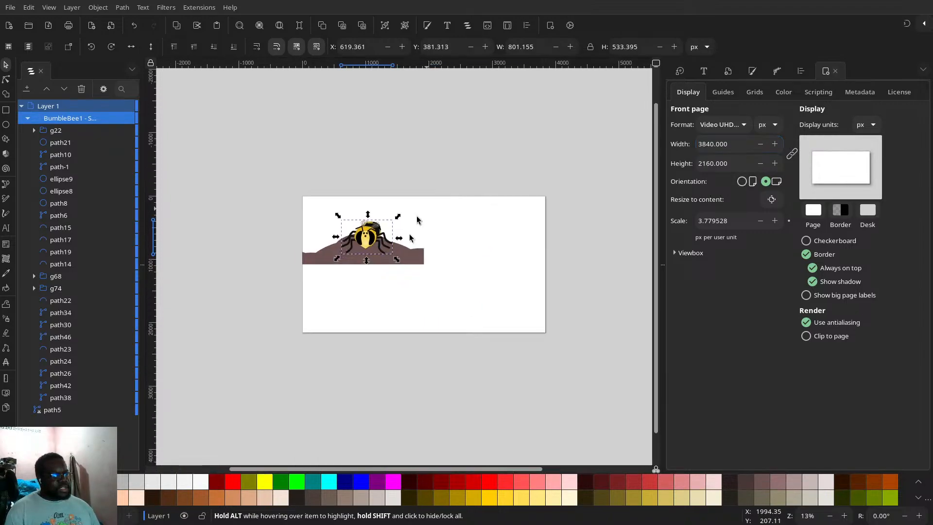
{"action": "left_click", "coordinate": [426, 254]}
{"action": "left_click", "coordinate": [423, 261]}
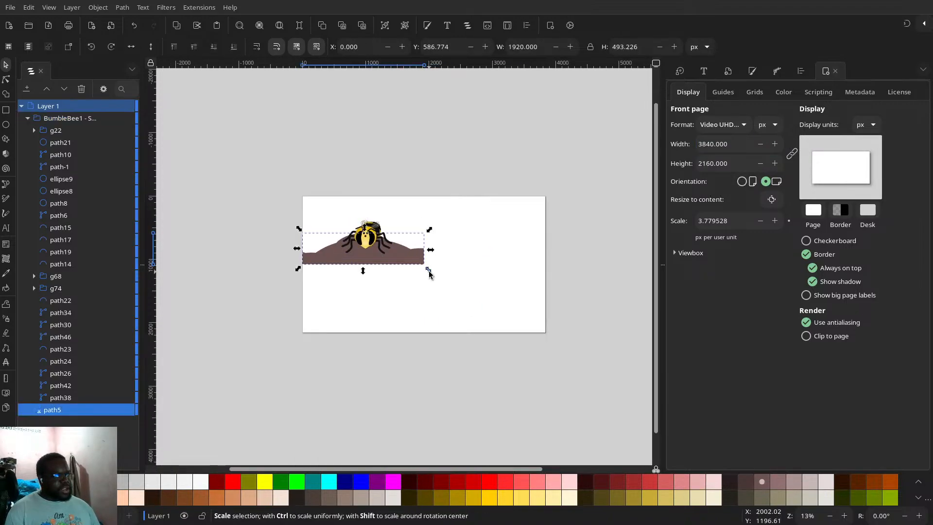
{"action": "left_click_drag", "start_coordinate": [429, 270], "coordinate": [527, 331]}
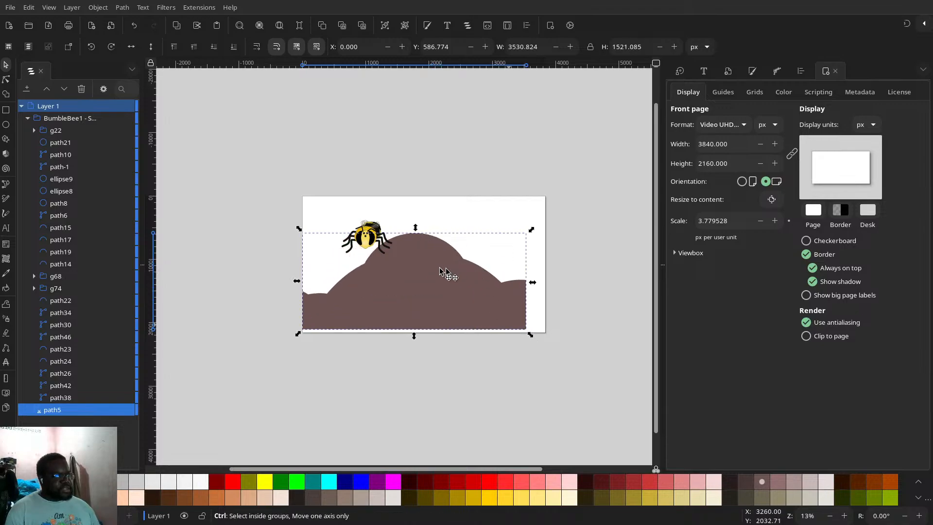
{"action": "key", "text": "ctrl+z"}
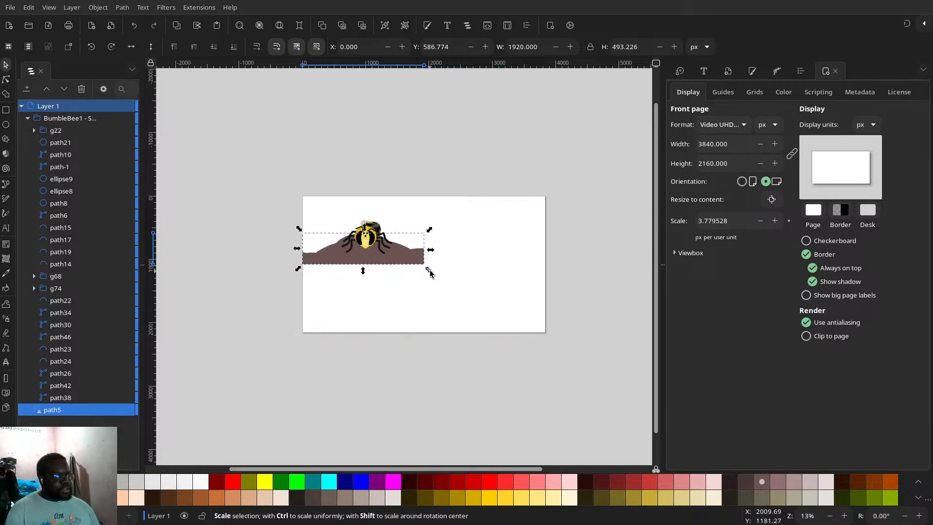
{"action": "left_click_drag", "start_coordinate": [429, 269], "coordinate": [550, 349]}
{"action": "mouse_move", "coordinate": [912, 25]}
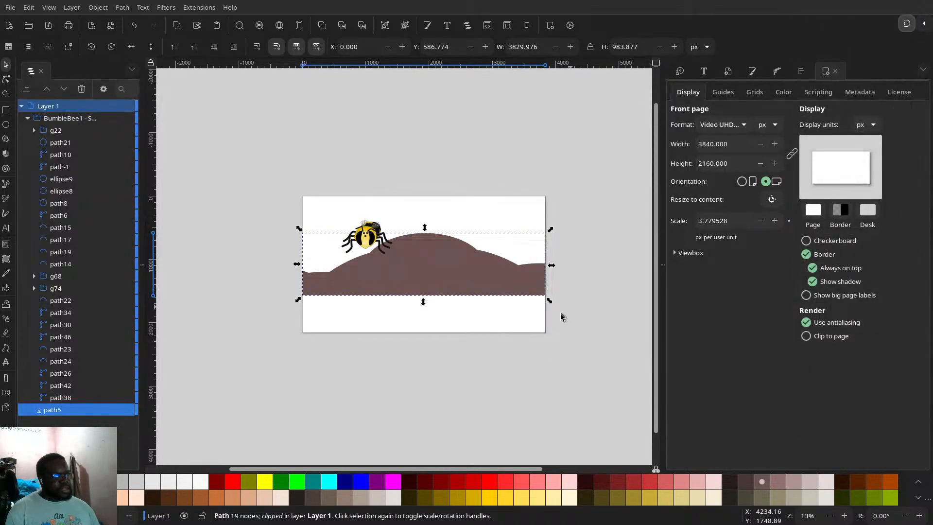
{"action": "left_click_drag", "start_coordinate": [548, 300], "coordinate": [549, 301]}
{"action": "left_click_drag", "start_coordinate": [454, 279], "coordinate": [459, 320]}
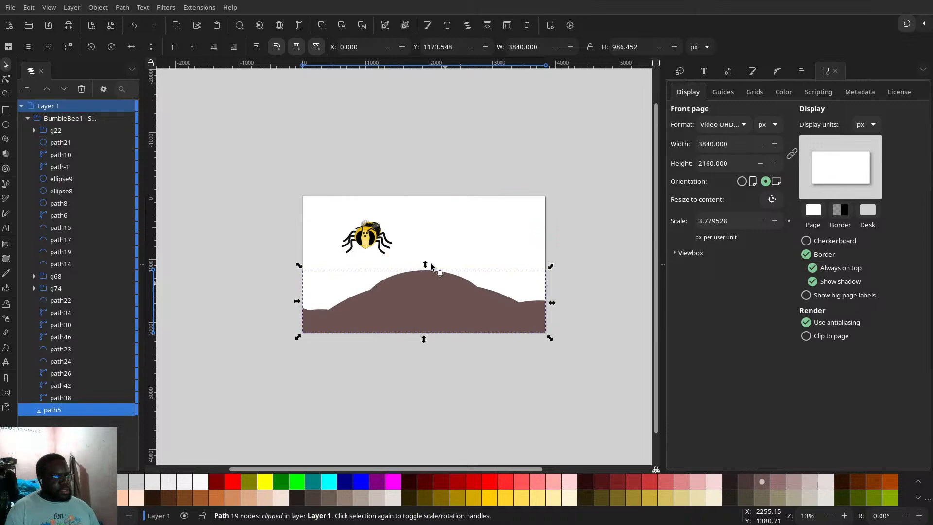
- Move the bee group onto the top of the enlarged hill, at about X 1586, Y 1133 px, and deselect it
{"action": "left_click", "coordinate": [368, 236]}
{"action": "left_click_drag", "start_coordinate": [368, 236], "coordinate": [440, 296]}
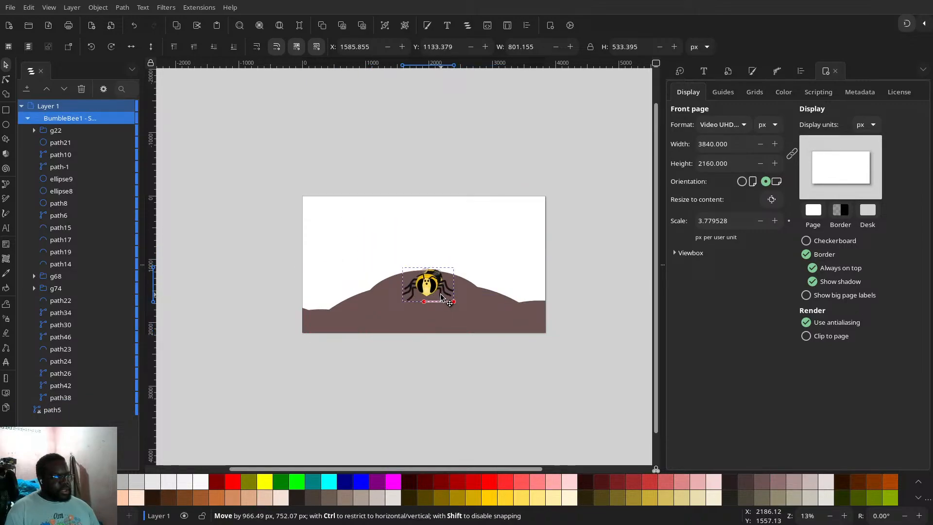
{"action": "left_click", "coordinate": [591, 229]}
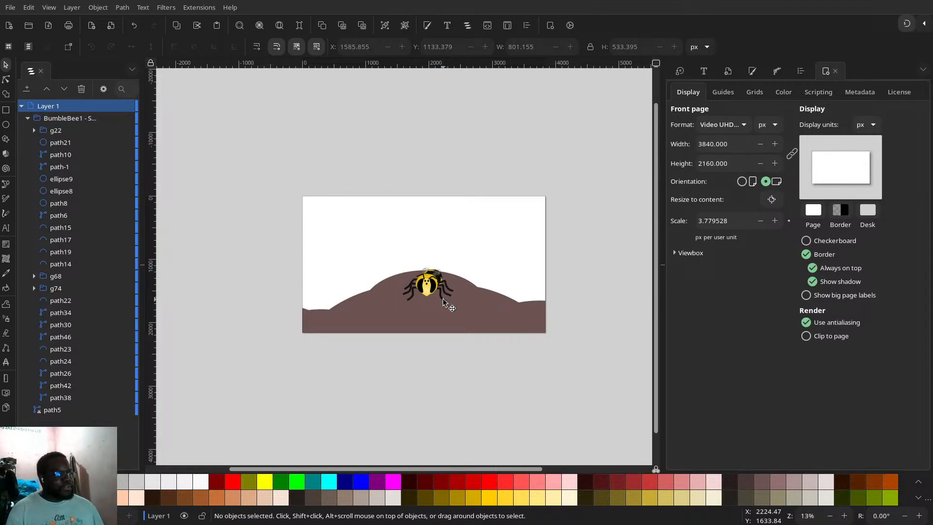
- Draw an ellipse about 1078 × 521 px over the bee on the hill and give it a fully opaque black fill
{"action": "scroll", "coordinate": [443, 302], "scroll_direction": "up", "scroll_amount": 3, "text": "ctrl"}
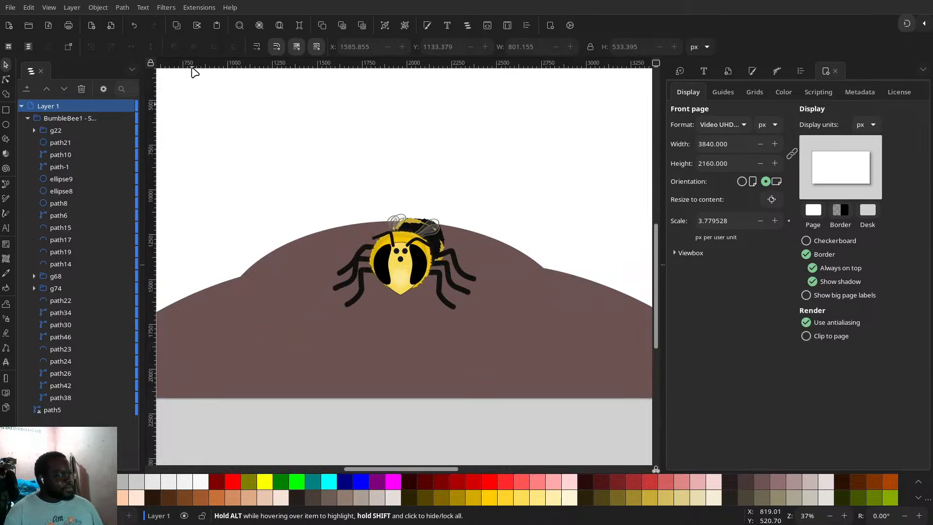
{"action": "left_click", "coordinate": [6, 124]}
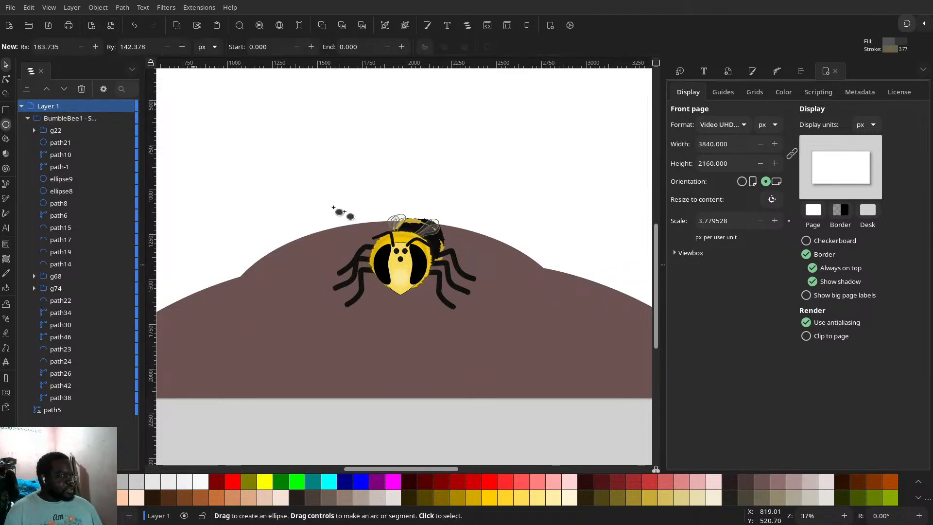
{"action": "left_click_drag", "start_coordinate": [312, 243], "coordinate": [504, 337]}
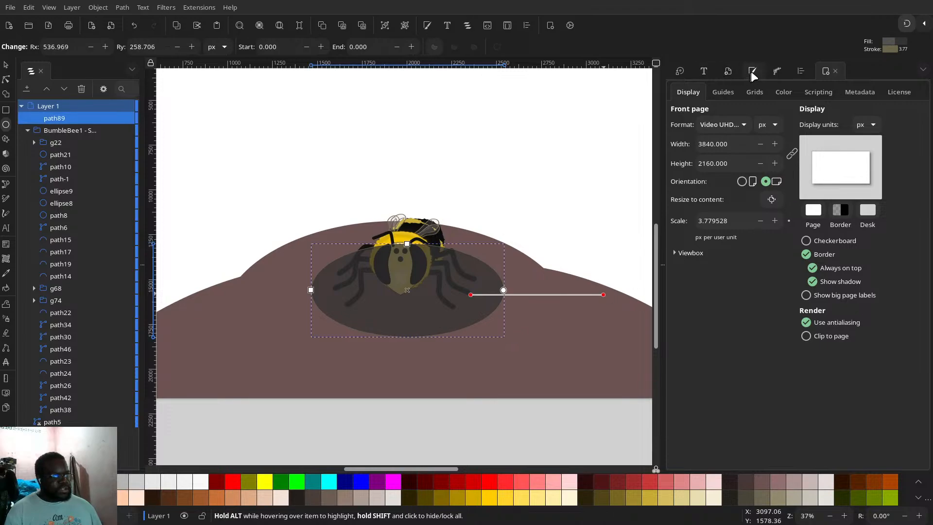
{"action": "left_click", "coordinate": [751, 72]}
{"action": "left_click_drag", "start_coordinate": [583, 357], "coordinate": [369, 347]}
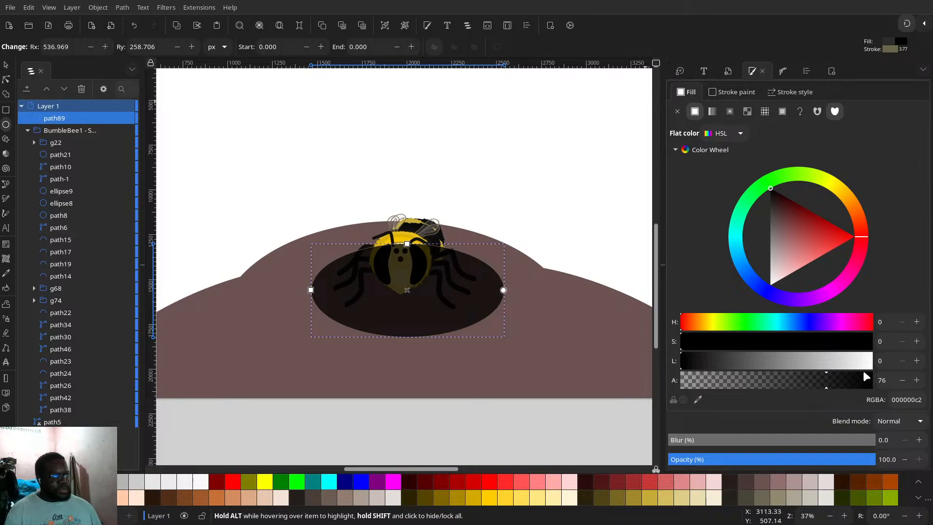
{"action": "left_click_drag", "start_coordinate": [864, 378], "coordinate": [918, 379]}
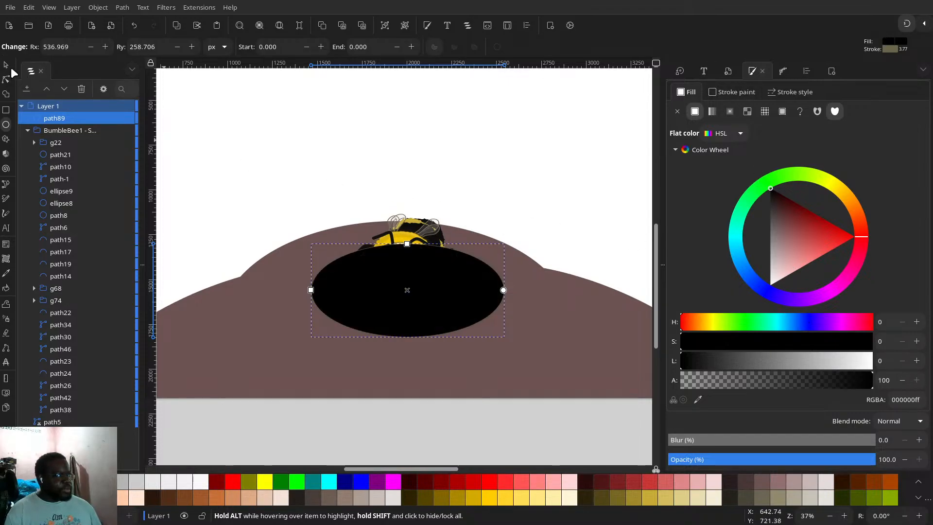
- Lower the black ellipse in the stacking order so it sits behind the bee and above the hill
{"action": "left_click", "coordinate": [6, 66]}
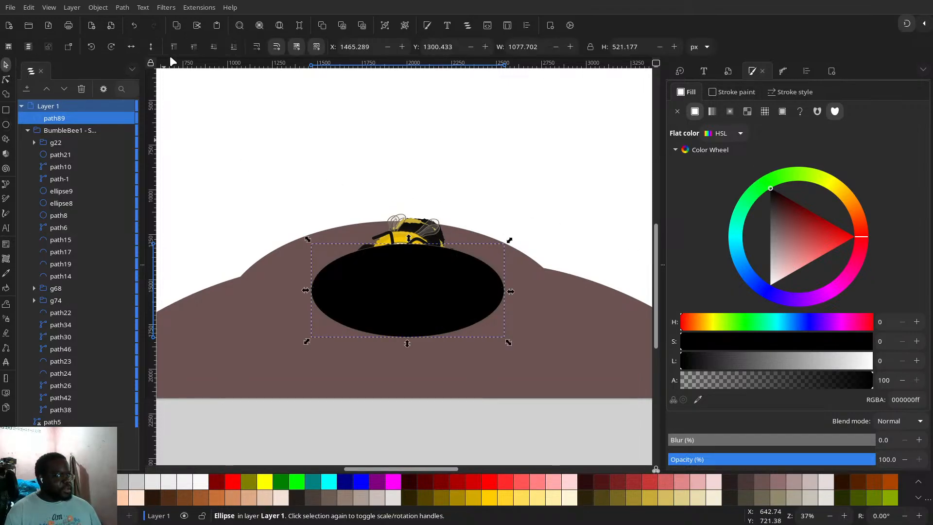
{"action": "left_click", "coordinate": [220, 44]}
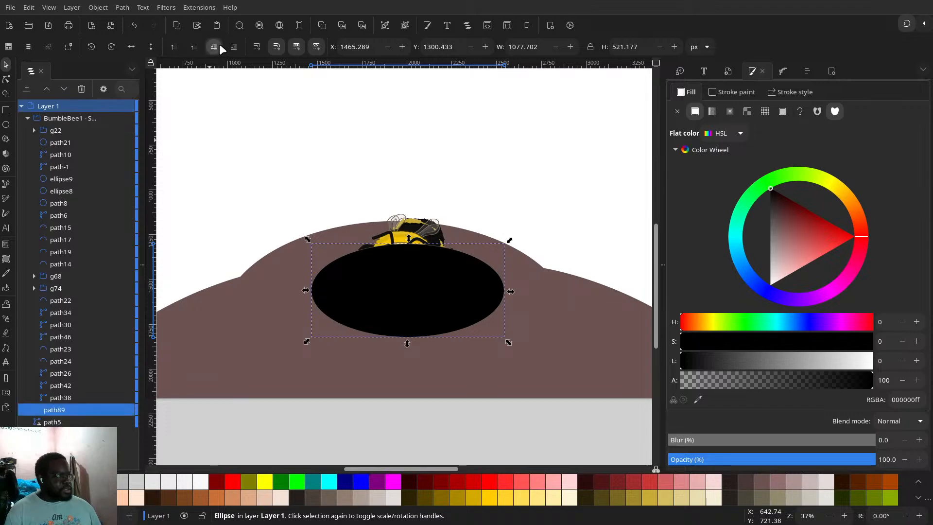
{"action": "left_click", "coordinate": [194, 46]}
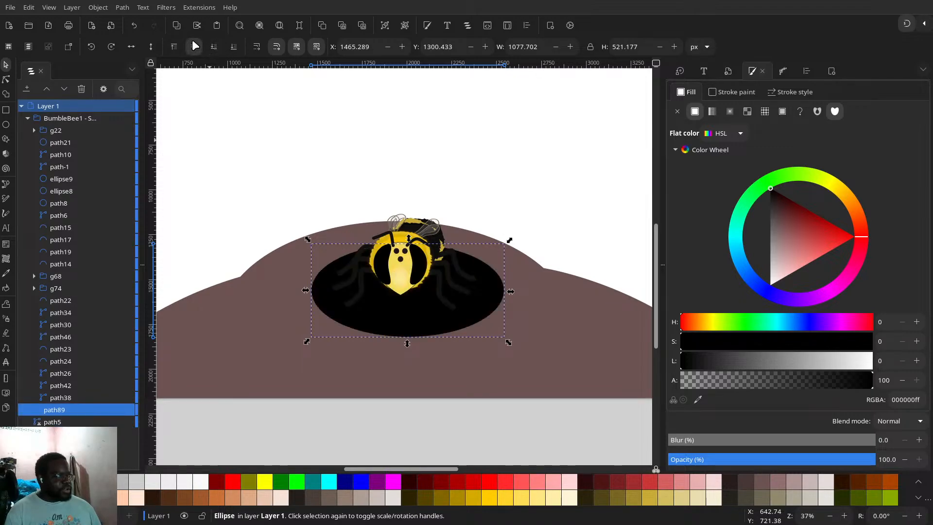
- Move the black ellipse up behind the bee and resize it to about 998 × 353 px
{"action": "left_click_drag", "start_coordinate": [436, 289], "coordinate": [455, 280]}
{"action": "left_click_drag", "start_coordinate": [396, 325], "coordinate": [396, 295]}
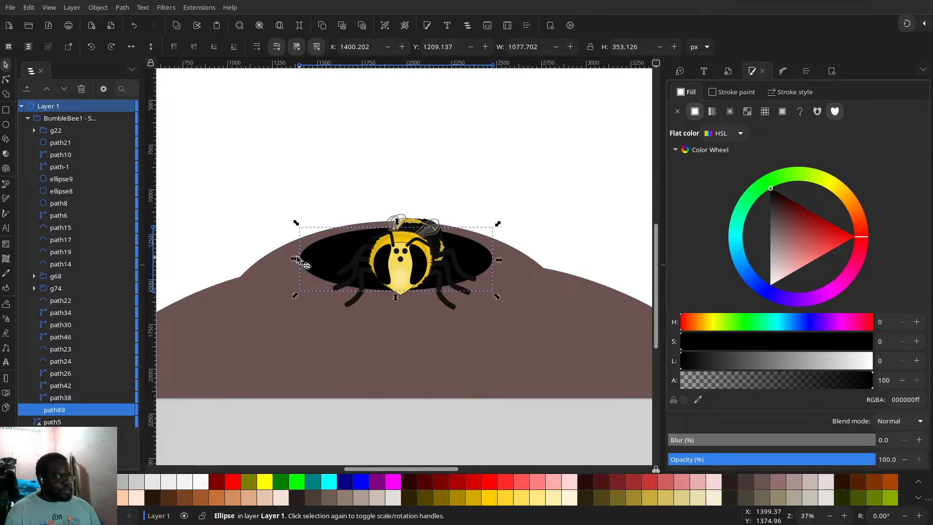
{"action": "left_click_drag", "start_coordinate": [296, 259], "coordinate": [311, 261]}
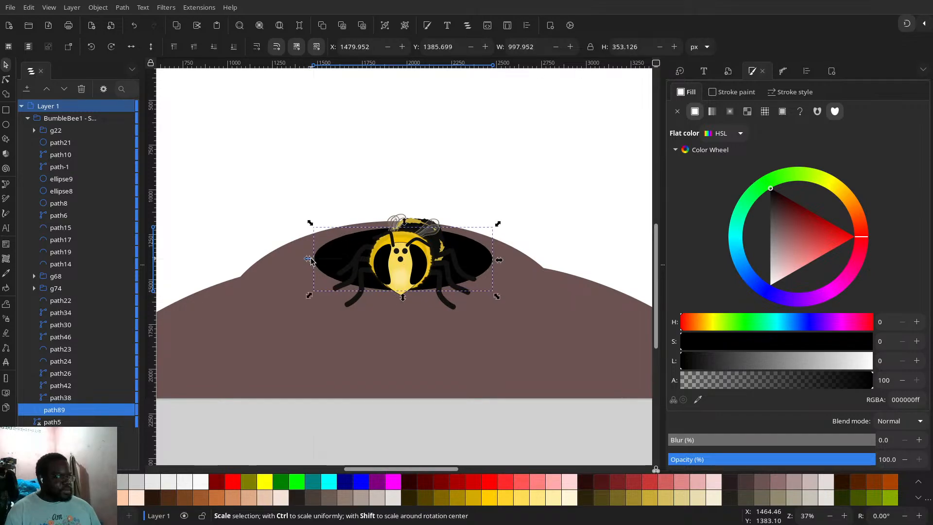
{"action": "left_click", "coordinate": [454, 171]}
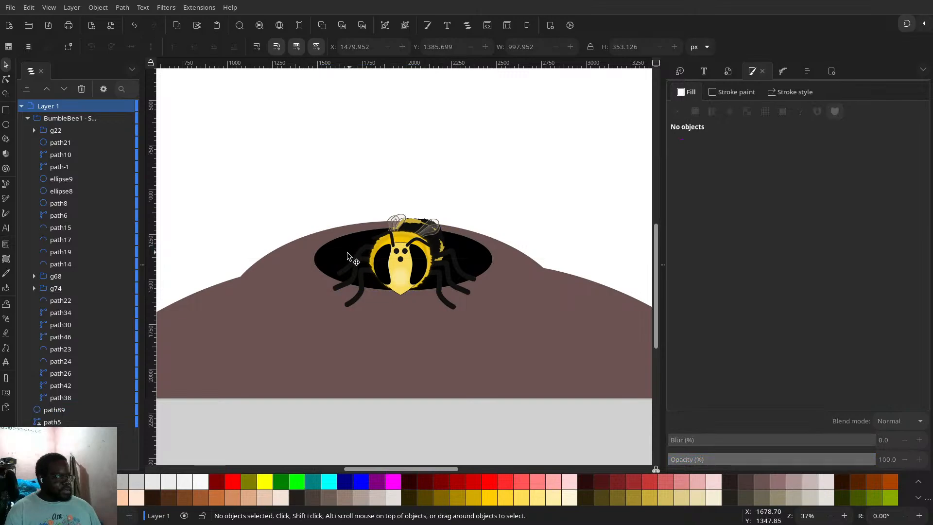
- Duplicate the black ellipse, shrink the copy to about 430 × 240 px and place it overlapping the original's left end
{"action": "left_click", "coordinate": [366, 254]}
{"action": "key", "text": "ctrl+d"}
{"action": "left_click_drag", "start_coordinate": [343, 252], "coordinate": [297, 267]}
{"action": "left_click_drag", "start_coordinate": [453, 277], "coordinate": [345, 278]}
{"action": "left_click_drag", "start_coordinate": [306, 313], "coordinate": [306, 293]}
{"action": "key", "text": "Escape"}
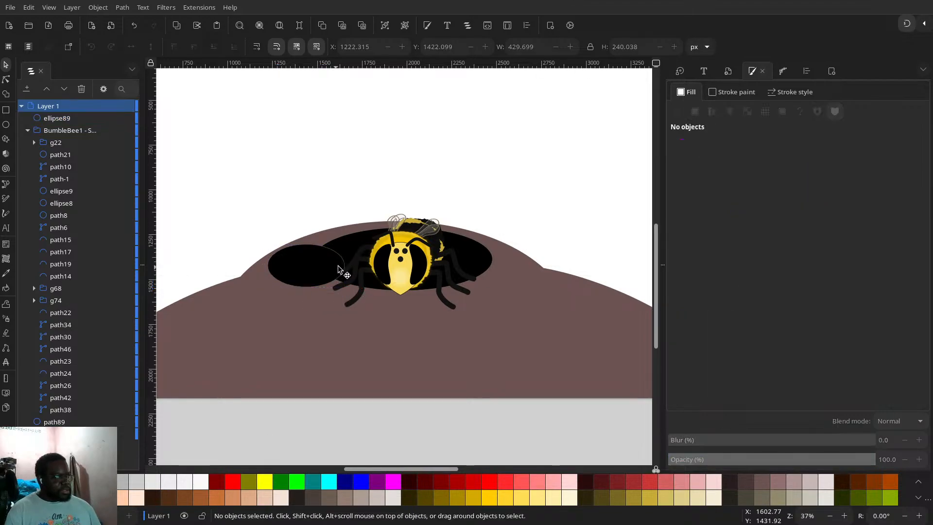
- Rotate the small black ellipse slightly counter-clockwise to follow the hill's slope
{"action": "left_click", "coordinate": [338, 268]}
{"action": "left_click", "coordinate": [340, 268]}
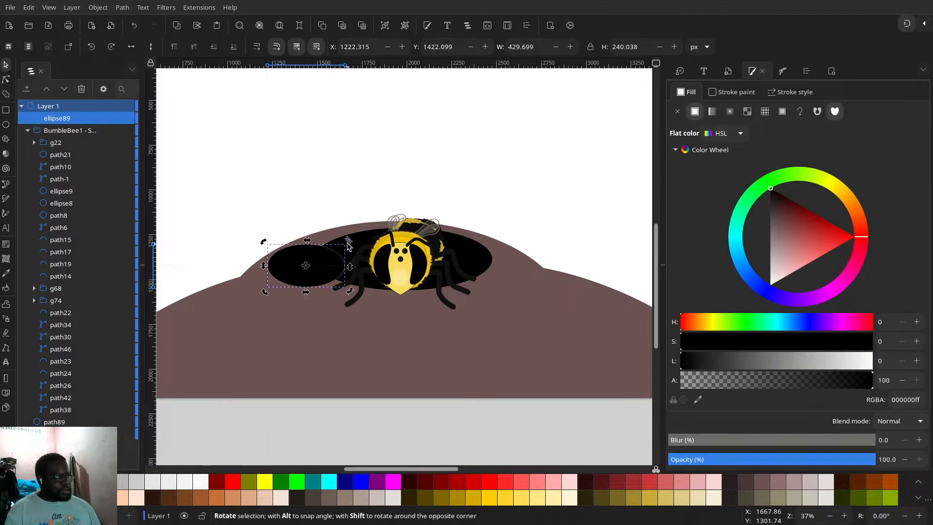
{"action": "mouse_move", "coordinate": [348, 245]}
{"action": "left_mouse_down"}
{"action": "mouse_move", "coordinate": [357, 257]}
{"action": "mouse_move", "coordinate": [340, 224]}
{"action": "mouse_move", "coordinate": [352, 232]}
{"action": "mouse_move", "coordinate": [344, 238]}
{"action": "left_mouse_up"}
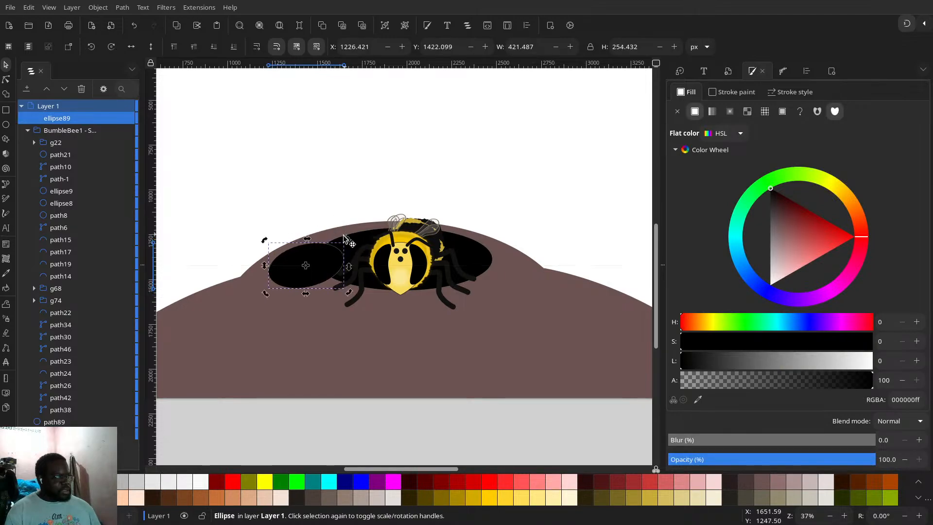
- Combine the small and large black ellipses into a single path with Union
{"action": "left_click", "coordinate": [360, 241], "text": "shift"}
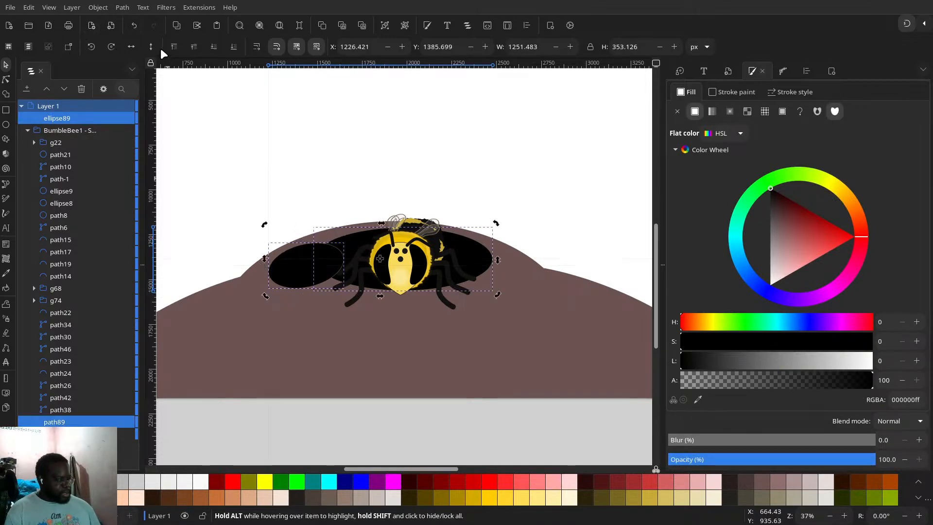
{"action": "key", "text": "ctrl"}
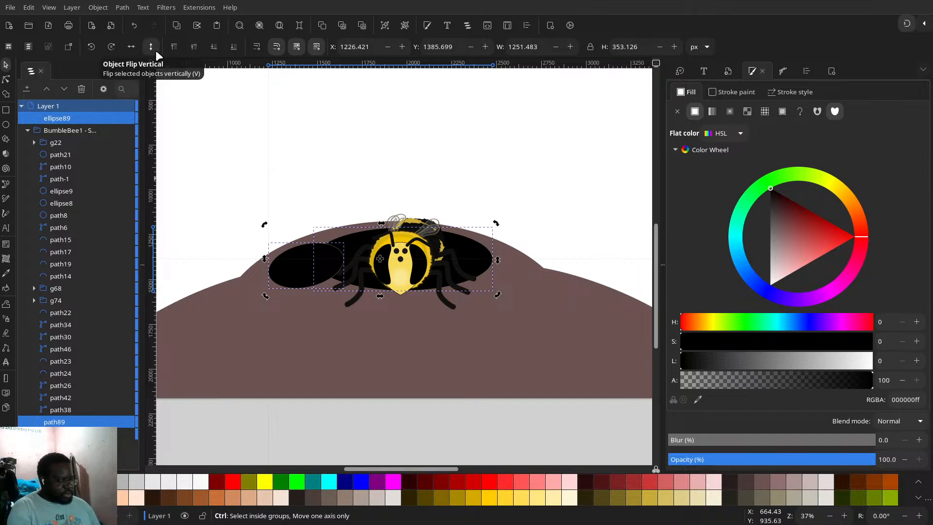
{"action": "key", "text": "ctrl+plus"}
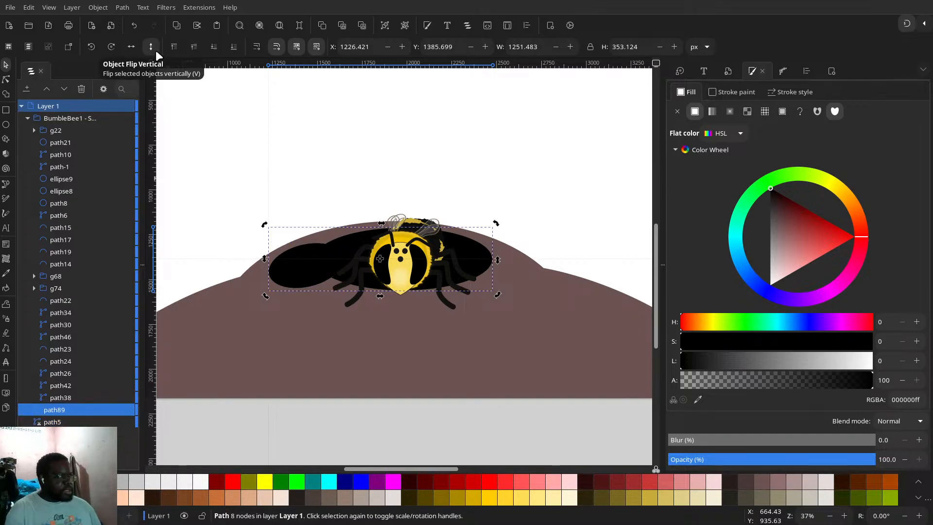
{"action": "scroll", "coordinate": [341, 243], "scroll_direction": "up", "scroll_amount": 3}
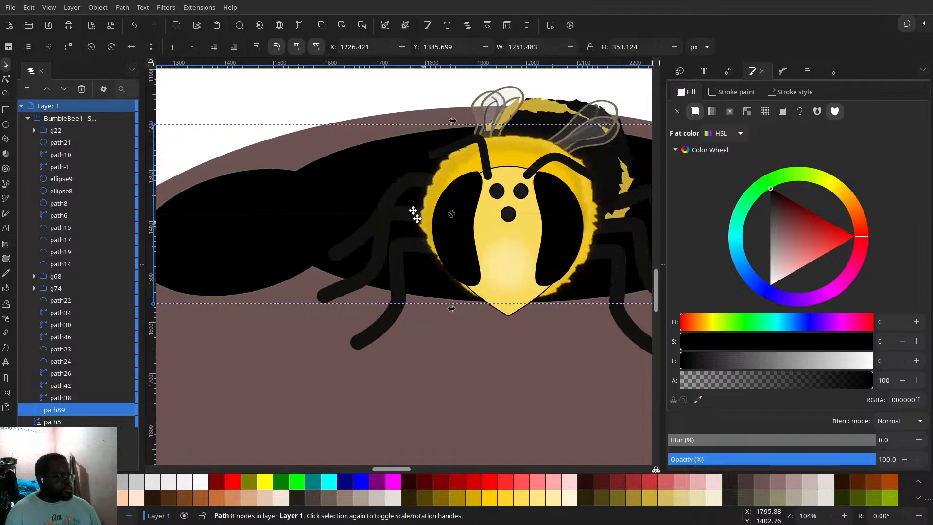
- Remove the stroke from the merged black shape behind the bee and make all its nodes auto-smooth
{"action": "left_click", "coordinate": [712, 92]}
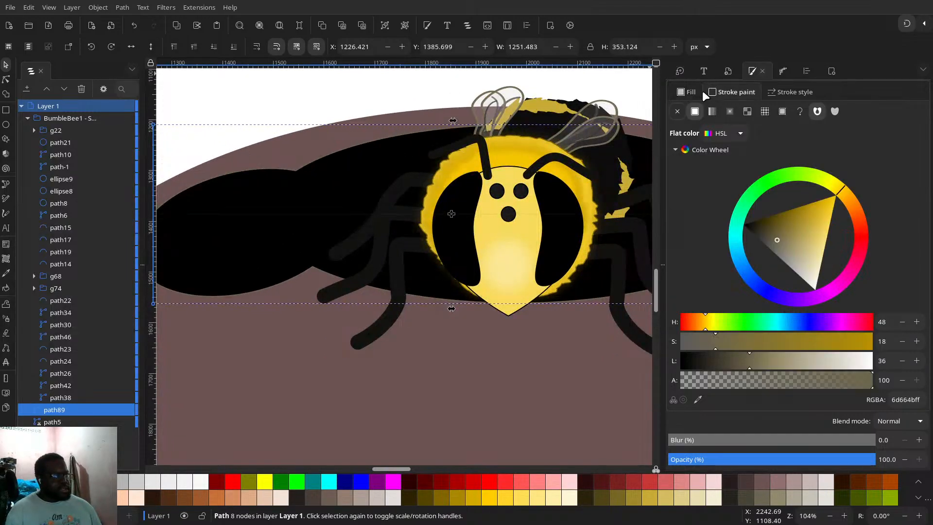
{"action": "left_click", "coordinate": [679, 110]}
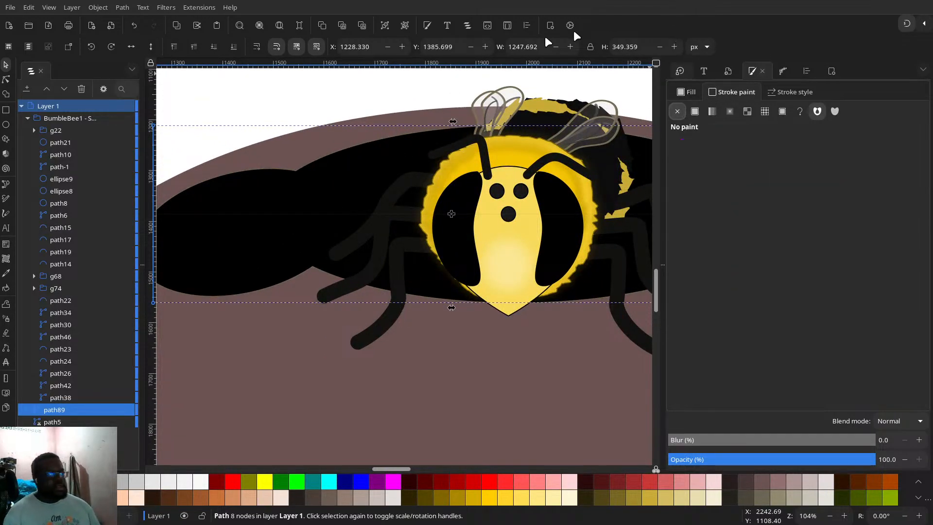
{"action": "left_click", "coordinate": [6, 81]}
{"action": "left_click", "coordinate": [216, 46]}
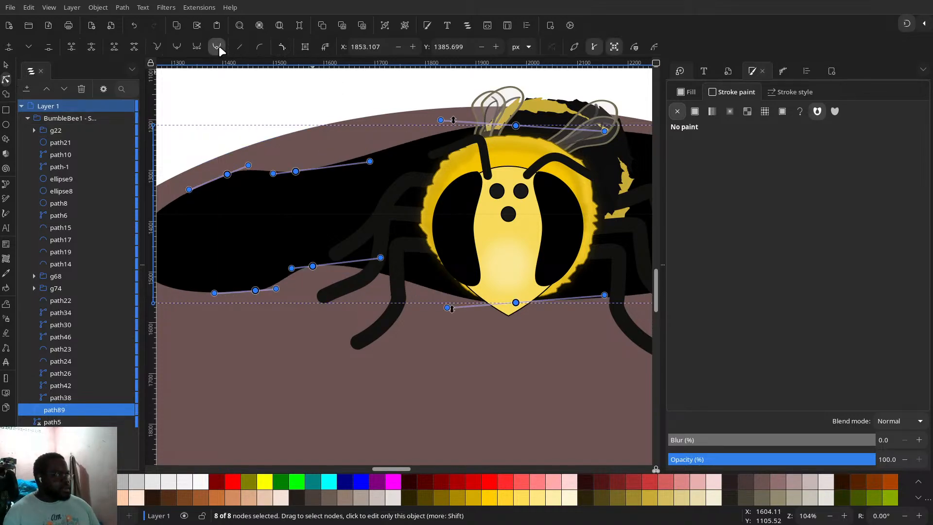
{"action": "scroll", "coordinate": [474, 214], "scroll_direction": "down", "scroll_amount": 2}
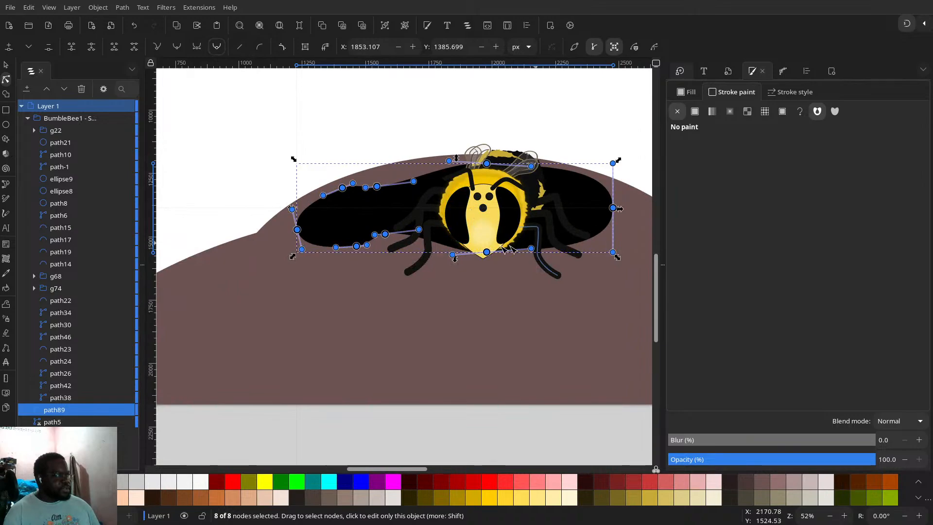
{"action": "left_click_drag", "start_coordinate": [531, 166], "coordinate": [539, 146]}
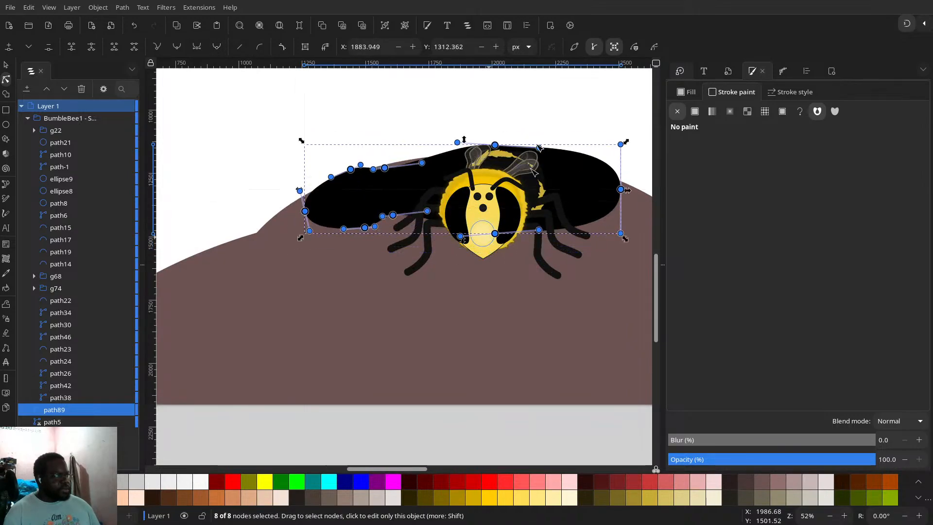
{"action": "key", "text": "ctrl+z"}
- Reshape the black path by raising its bottom middle node, moving the upper notch node toward the bee and extending its right end outward
{"action": "key", "text": "Escape"}
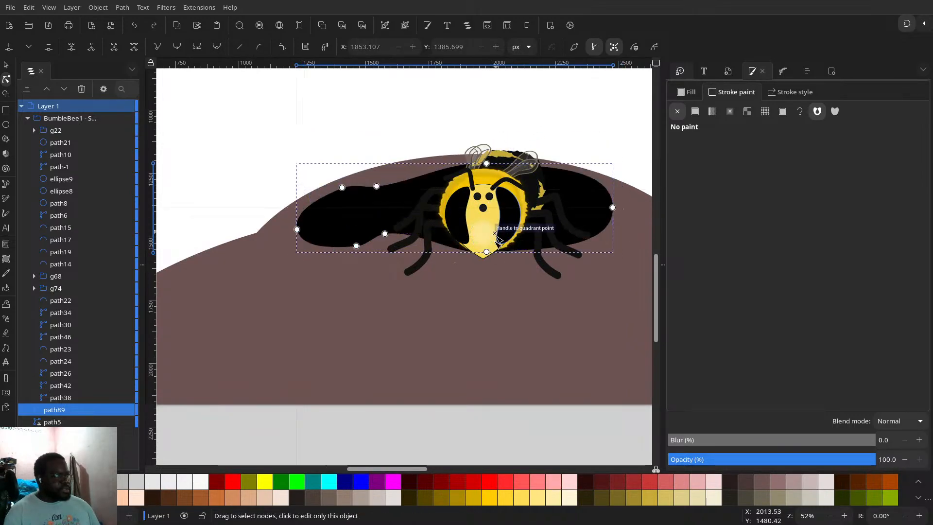
{"action": "left_click_drag", "start_coordinate": [487, 252], "coordinate": [482, 233]}
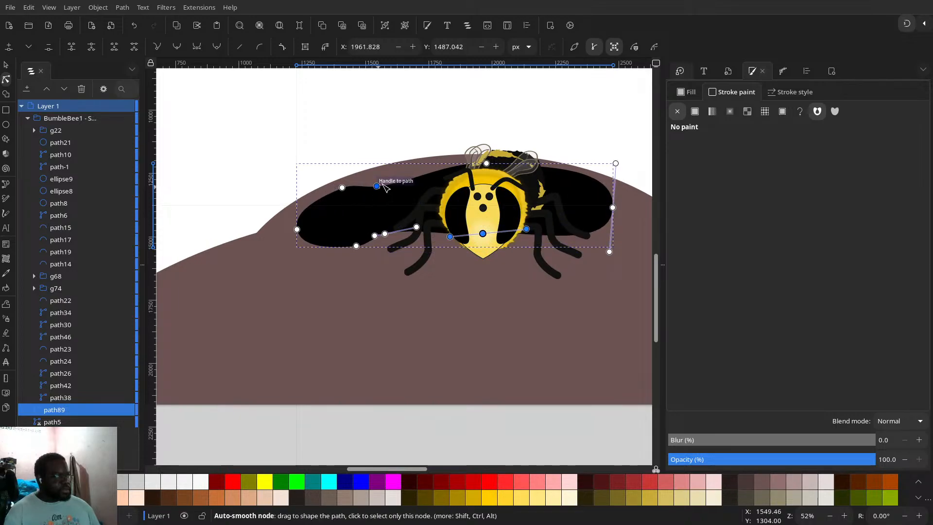
{"action": "left_click_drag", "start_coordinate": [377, 186], "coordinate": [444, 176]}
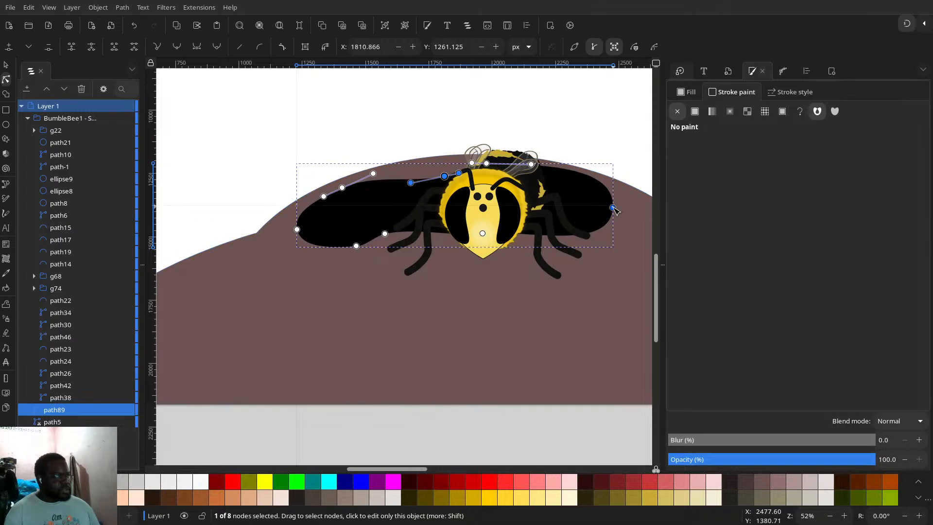
{"action": "left_click_drag", "start_coordinate": [614, 209], "coordinate": [635, 229]}
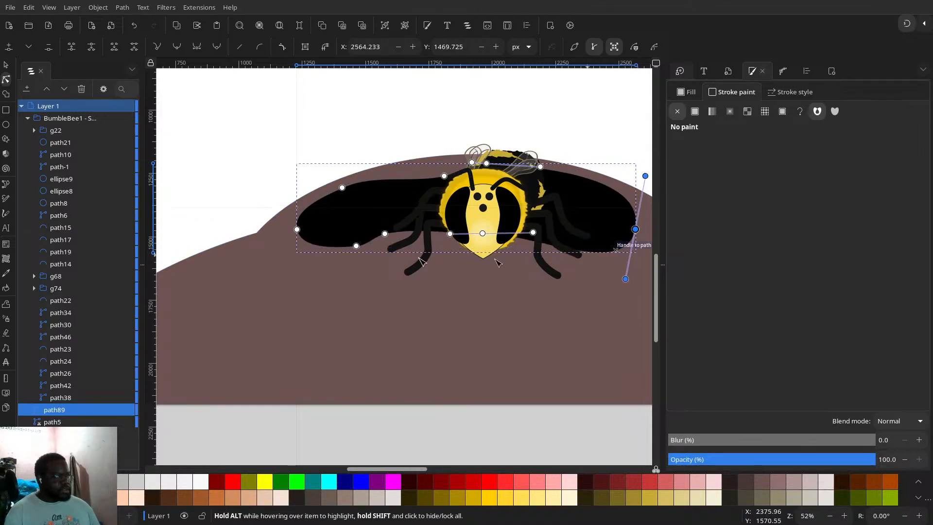
- Smooth the black shape's lower edge by shifting its two lower-left nodes and moving the bottom middle node right, beyond the bee's head
{"action": "left_click_drag", "start_coordinate": [385, 233], "coordinate": [416, 227]}
{"action": "left_click_drag", "start_coordinate": [335, 247], "coordinate": [365, 252]}
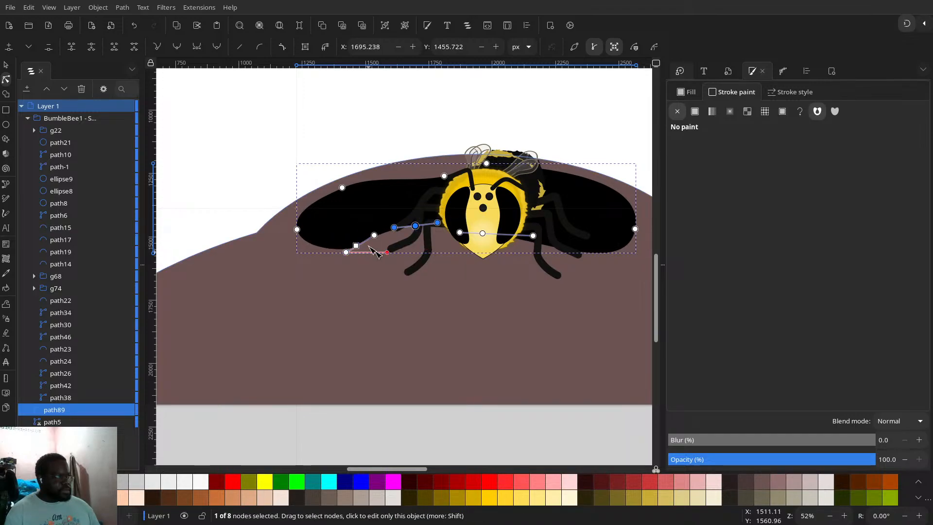
{"action": "key", "text": "ctrl+z"}
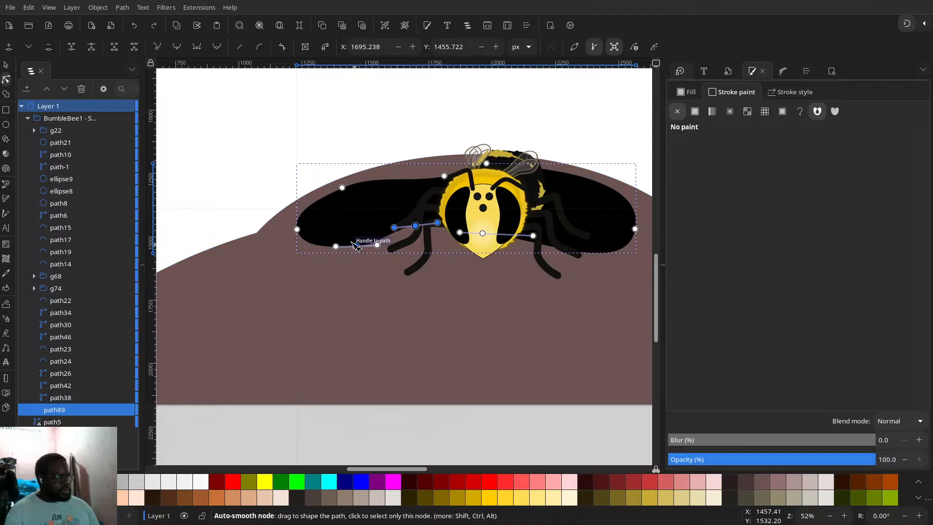
{"action": "left_click_drag", "start_coordinate": [357, 246], "coordinate": [354, 239]}
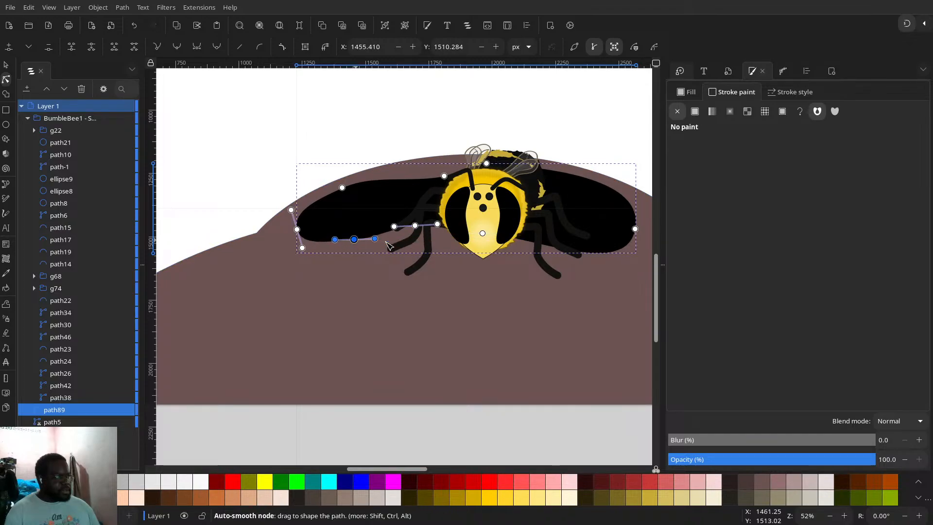
{"action": "left_click_drag", "start_coordinate": [483, 234], "coordinate": [570, 241]}
- Delete the two outermost nodes at the black shape's left end and reshape the remaining end node into a shorter, rounded tip
{"action": "scroll", "coordinate": [484, 287], "scroll_direction": "down", "scroll_amount": 2}
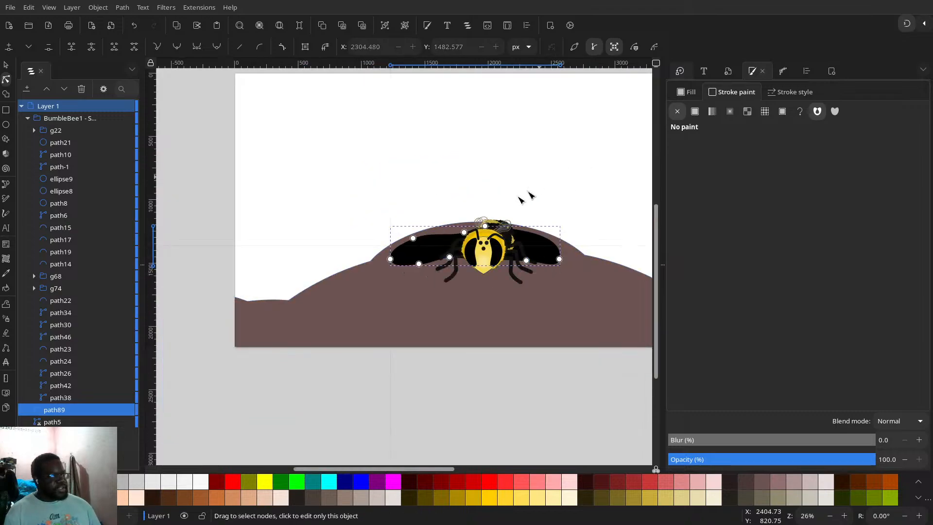
{"action": "left_click_drag", "start_coordinate": [388, 201], "coordinate": [423, 251]}
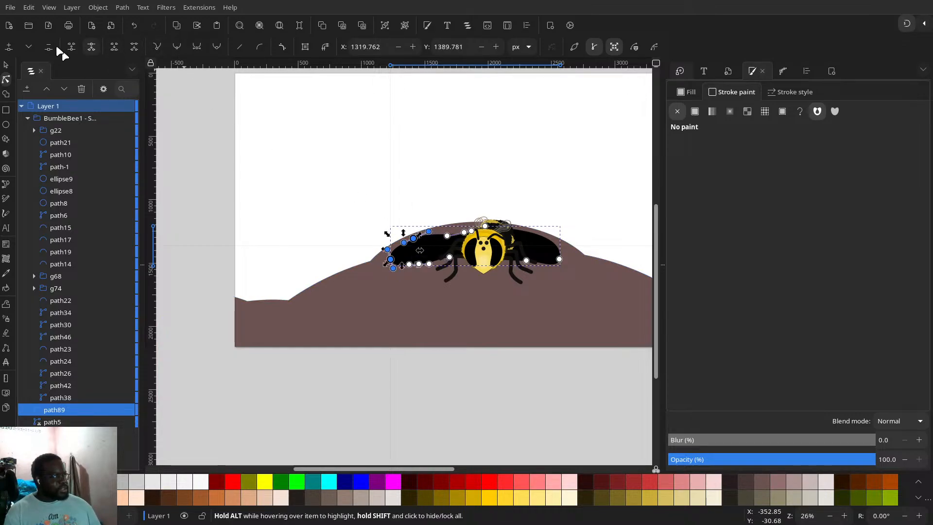
{"action": "left_click", "coordinate": [50, 45]}
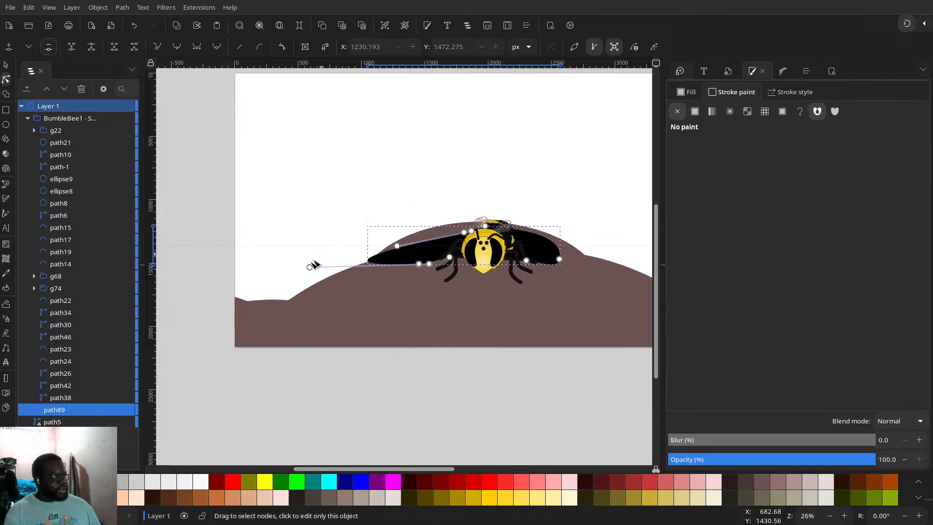
{"action": "left_click_drag", "start_coordinate": [306, 267], "coordinate": [416, 256]}
{"action": "left_click", "coordinate": [419, 263]}
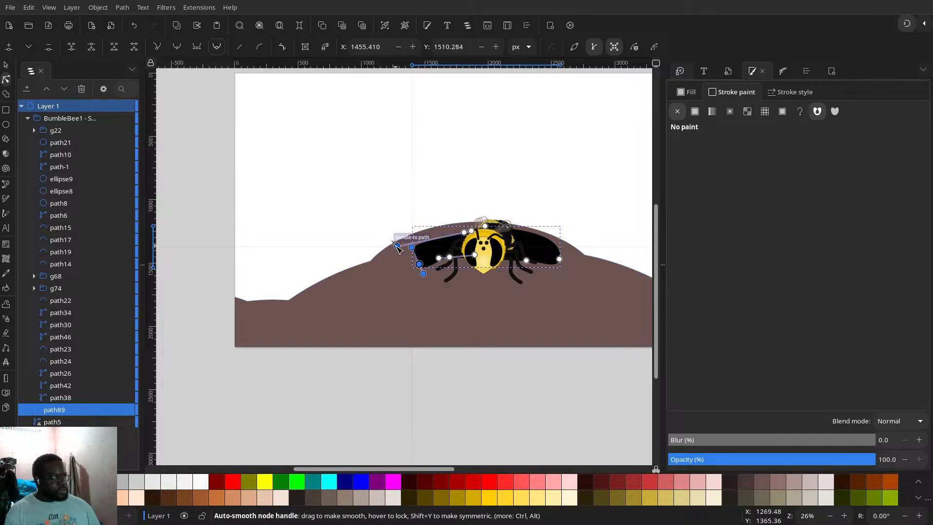
{"action": "left_click_drag", "start_coordinate": [415, 248], "coordinate": [431, 239]}
{"action": "left_click", "coordinate": [589, 176]}
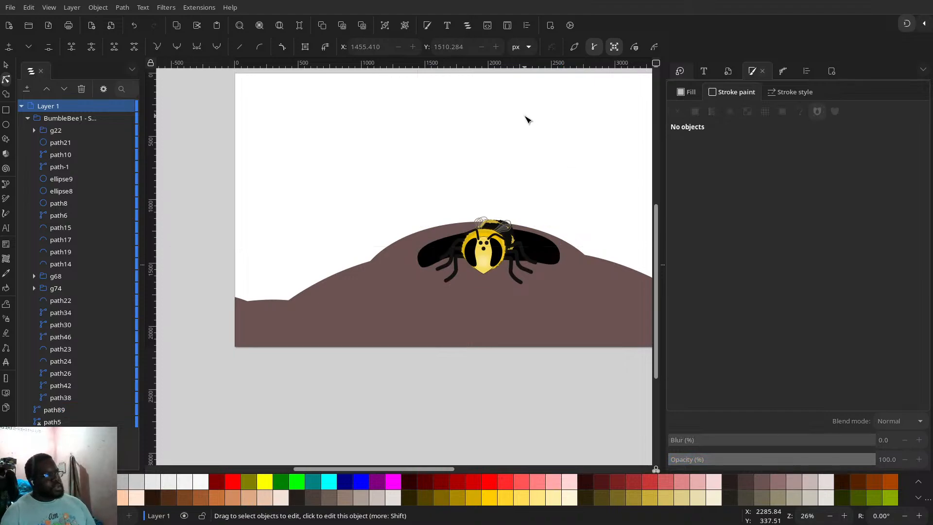
- Draw a black ellipse about 272 × 280 px in the empty sky left of the hilltop
{"action": "scroll", "coordinate": [564, 183], "scroll_direction": "down", "scroll_amount": 3}
{"action": "scroll", "coordinate": [563, 180], "scroll_direction": "up", "scroll_amount": 1}
{"action": "left_click_drag", "start_coordinate": [563, 179], "coordinate": [465, 213]}
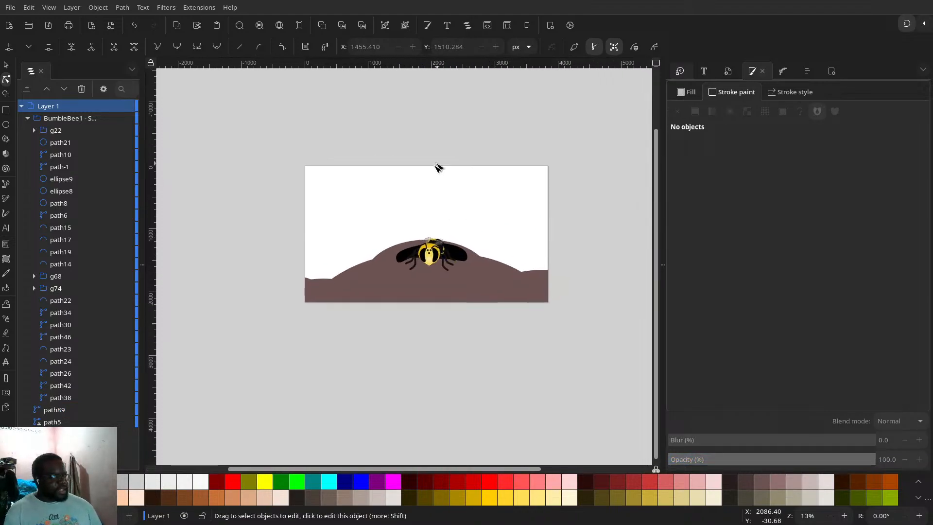
{"action": "scroll", "coordinate": [432, 236], "scroll_direction": "up", "scroll_amount": 1}
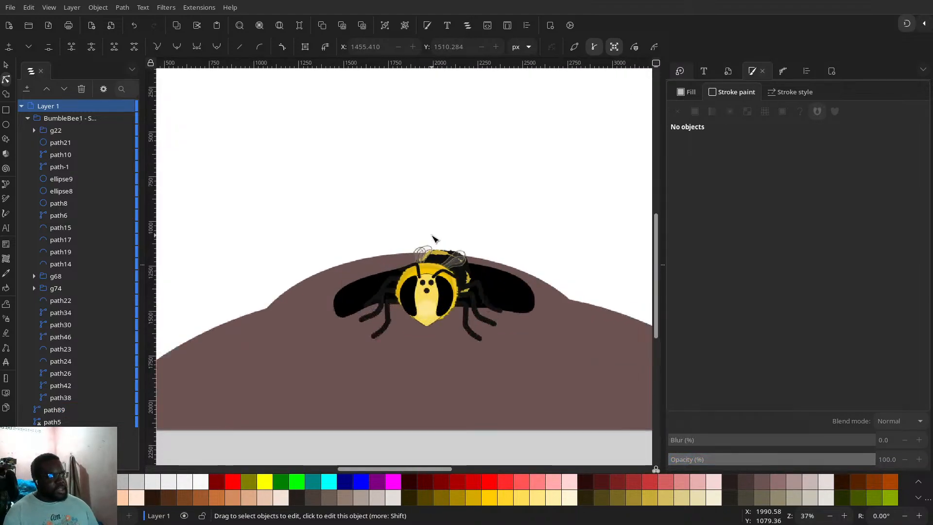
{"action": "scroll", "coordinate": [434, 240], "scroll_direction": "down", "scroll_amount": 1}
{"action": "scroll", "coordinate": [442, 236], "scroll_direction": "up", "scroll_amount": 1}
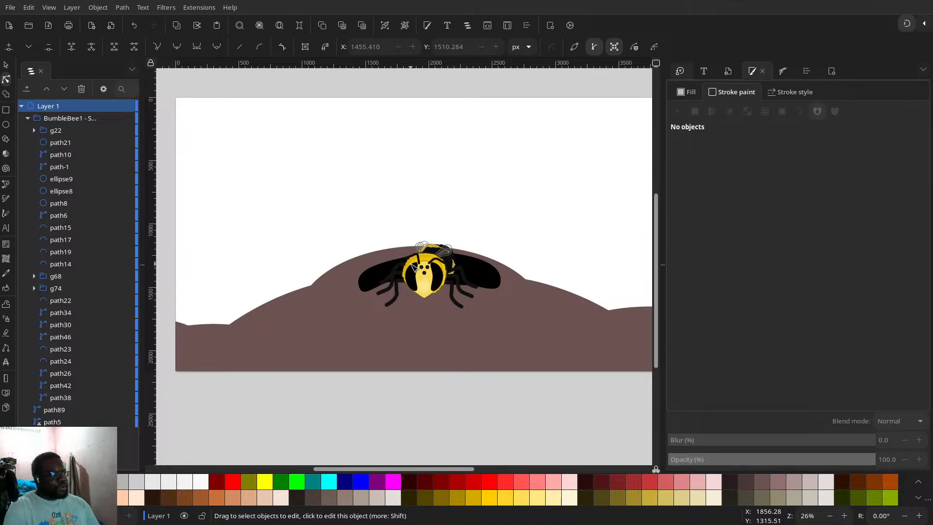
{"action": "left_click", "coordinate": [6, 124]}
{"action": "left_click_drag", "start_coordinate": [228, 211], "coordinate": [263, 245]}
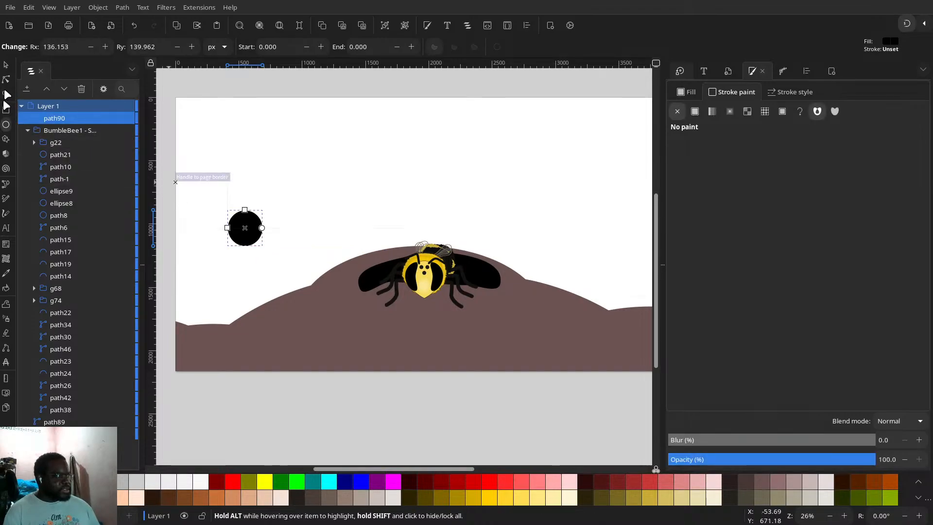
- Duplicate the black circle twice, placing the copies in an overlapping diagonal chain rising to the right
{"action": "left_click", "coordinate": [6, 65]}
{"action": "key", "text": "ctrl+d"}
{"action": "left_click_drag", "start_coordinate": [260, 224], "coordinate": [291, 189]}
{"action": "key", "text": "ctrl+d"}
- Shrink the uppermost black circle to about 171 × 173 px, keeping it overlapping the middle circle
{"action": "scroll", "coordinate": [293, 184], "scroll_direction": "up", "scroll_amount": 4}
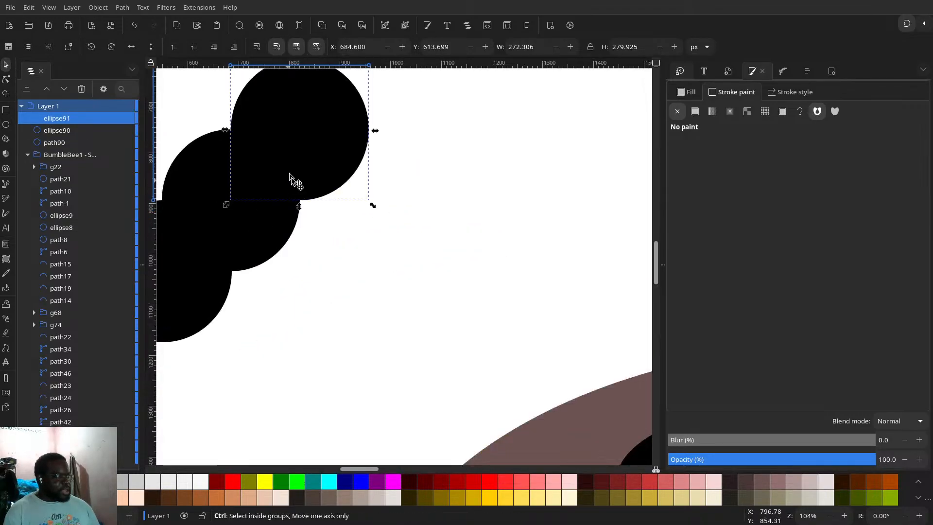
{"action": "left_click_drag", "start_coordinate": [388, 200], "coordinate": [393, 200]}
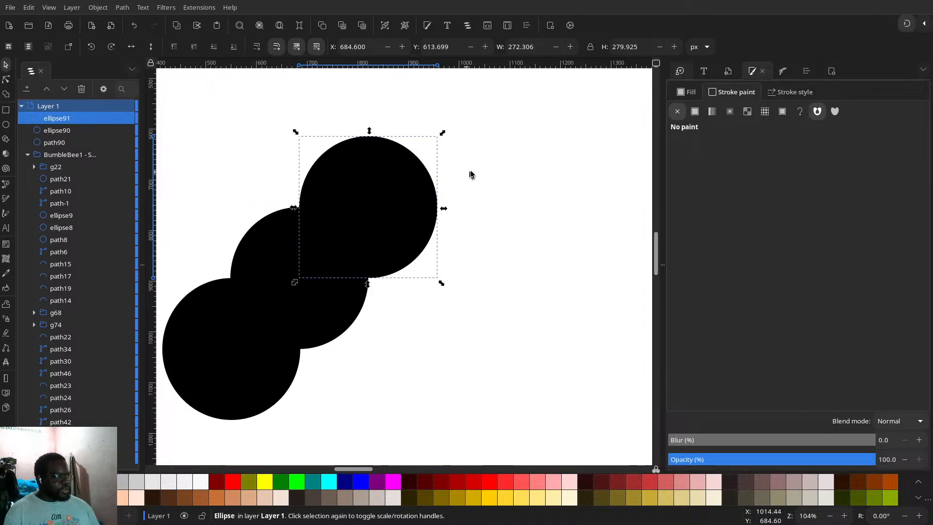
{"action": "left_click", "coordinate": [470, 171]}
{"action": "left_click", "coordinate": [413, 162]}
{"action": "left_click", "coordinate": [444, 138]}
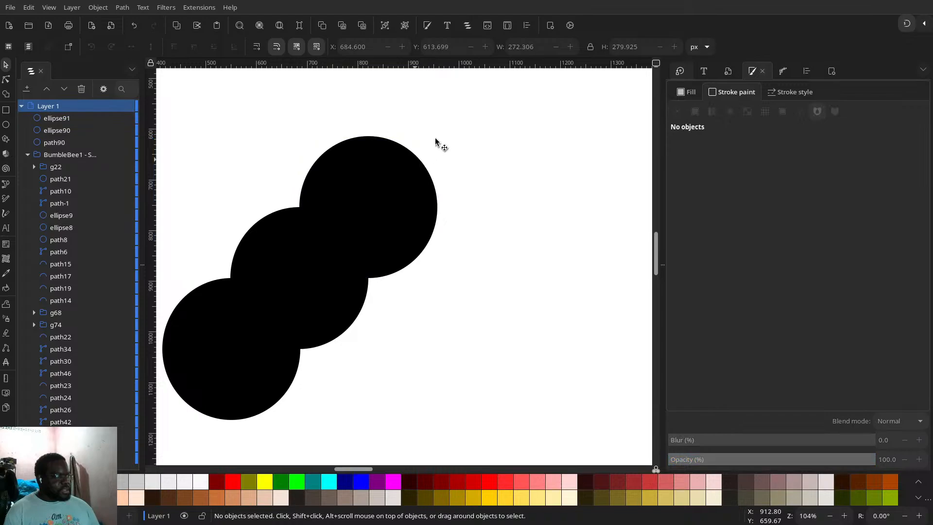
{"action": "left_click", "coordinate": [415, 160]}
{"action": "left_click_drag", "start_coordinate": [443, 135], "coordinate": [389, 190]}
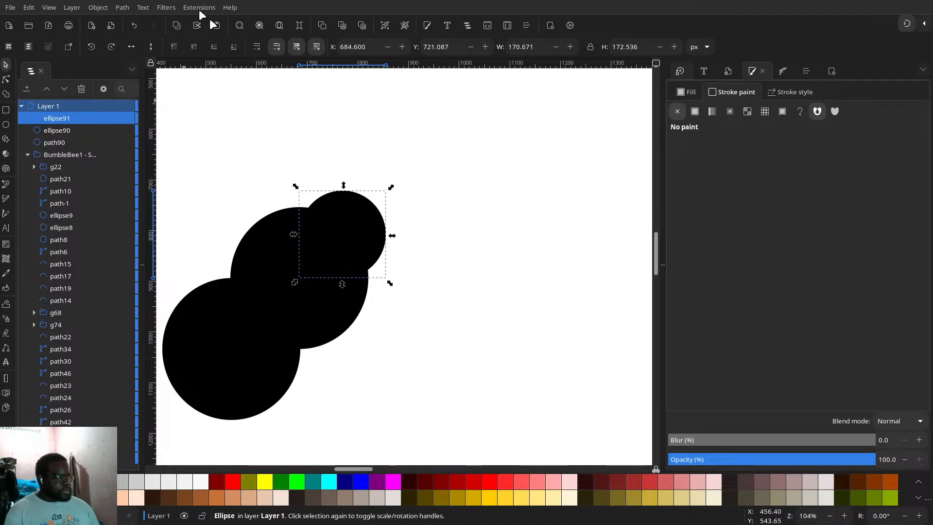
- Convert the small upper circle to a path and add a node on its lower-right edge
{"action": "left_click", "coordinate": [127, 7]}
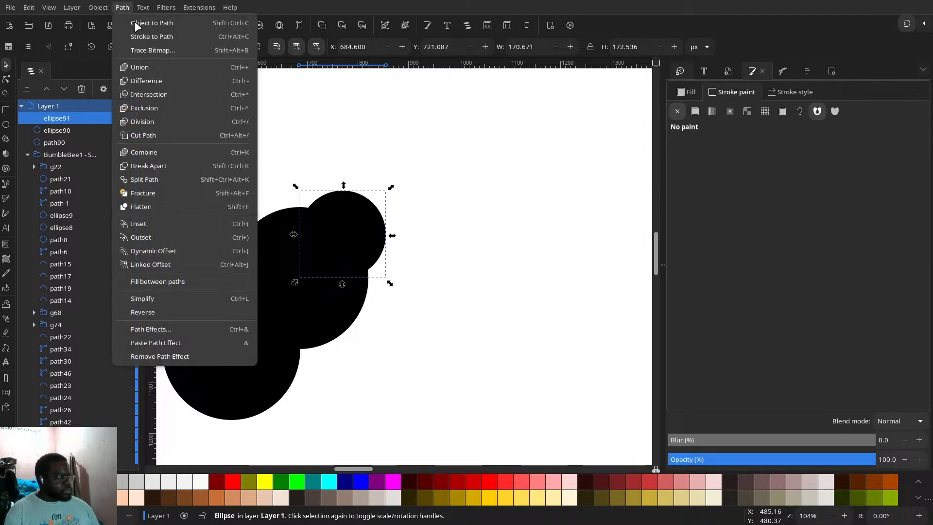
{"action": "left_click", "coordinate": [134, 22]}
{"action": "key", "text": "n"}
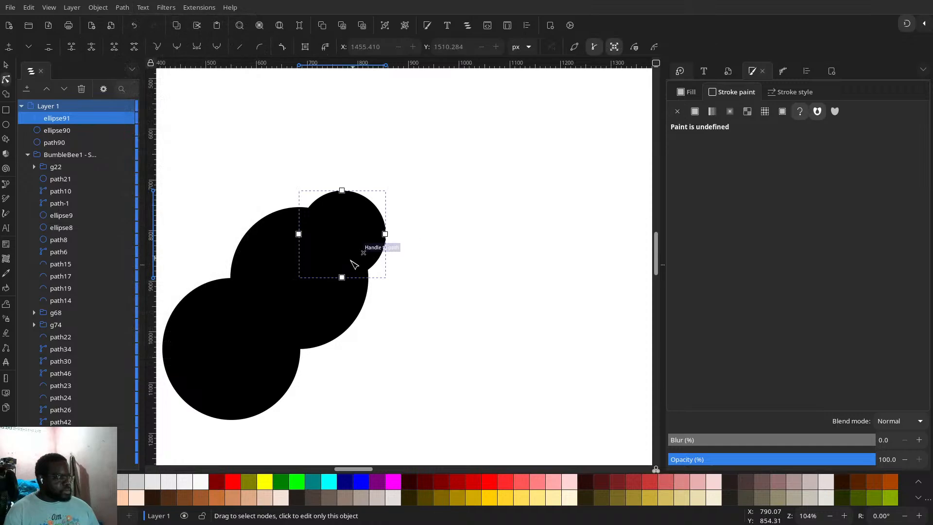
{"action": "left_click_drag", "start_coordinate": [422, 208], "coordinate": [307, 316]}
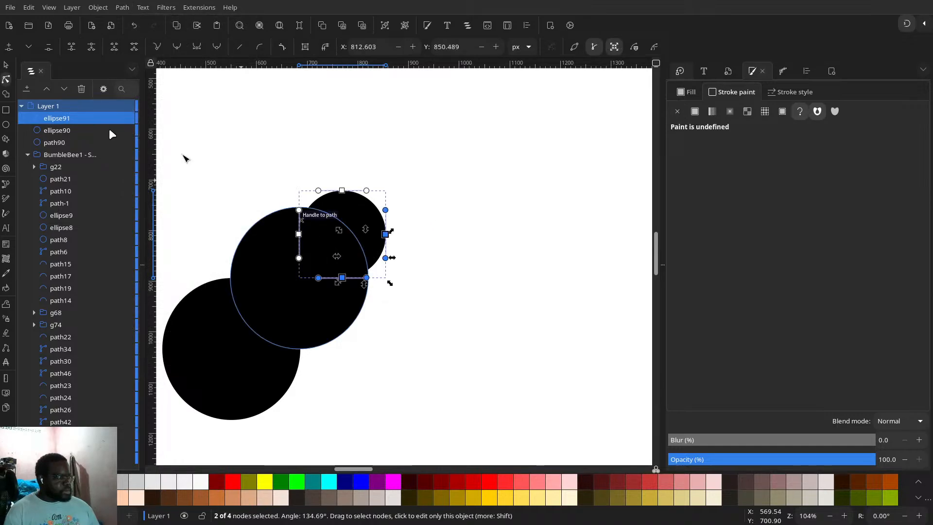
{"action": "left_click", "coordinate": [4, 51]}
{"action": "left_click", "coordinate": [410, 245]}
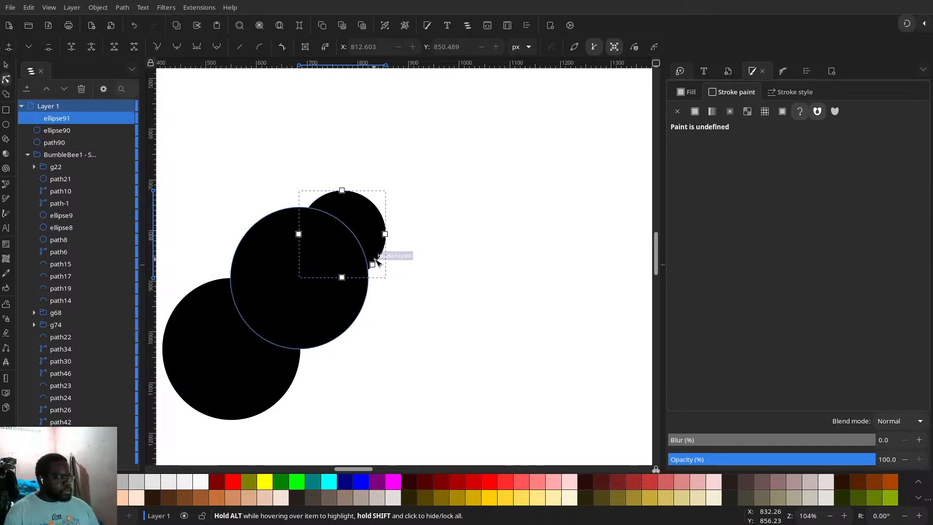
{"action": "left_click", "coordinate": [372, 265]}
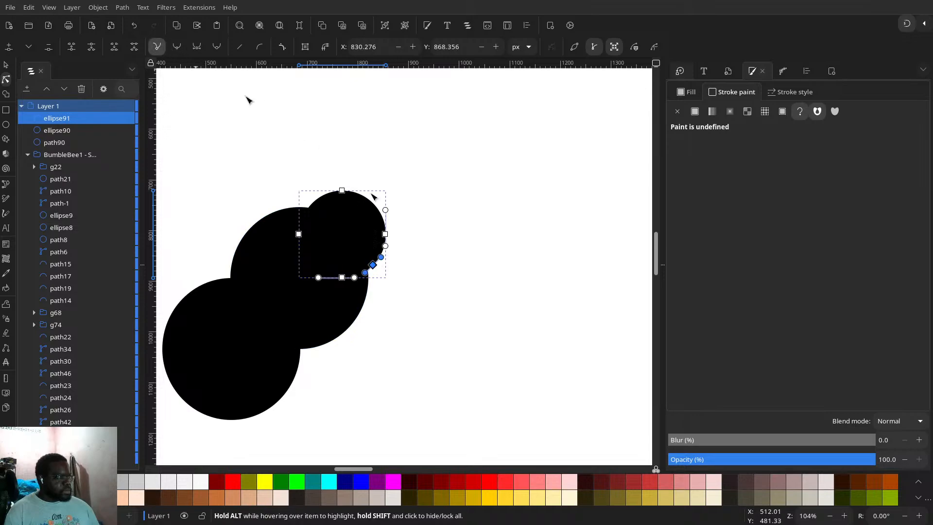
- Pull the added node outward to the lower right and make it a corner, forming a teardrop point
{"action": "left_click_drag", "start_coordinate": [379, 267], "coordinate": [394, 279]}
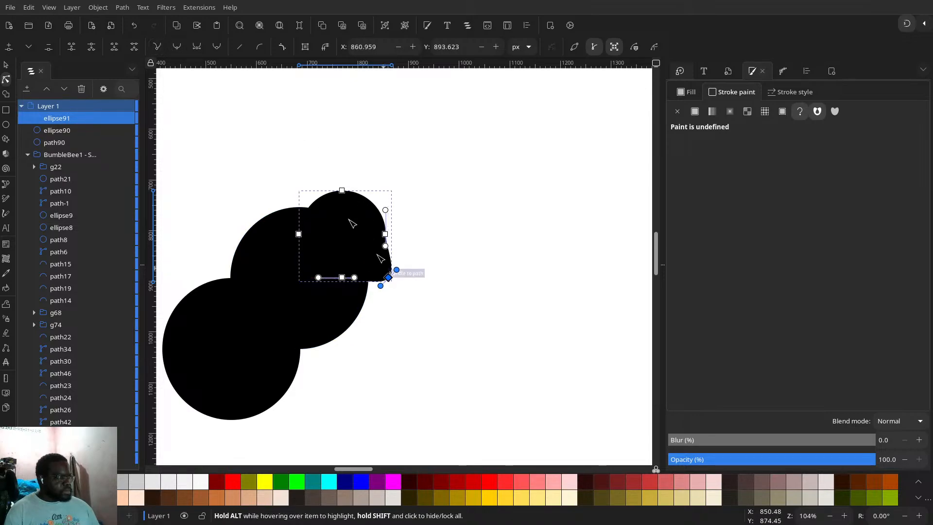
{"action": "left_click", "coordinate": [157, 49]}
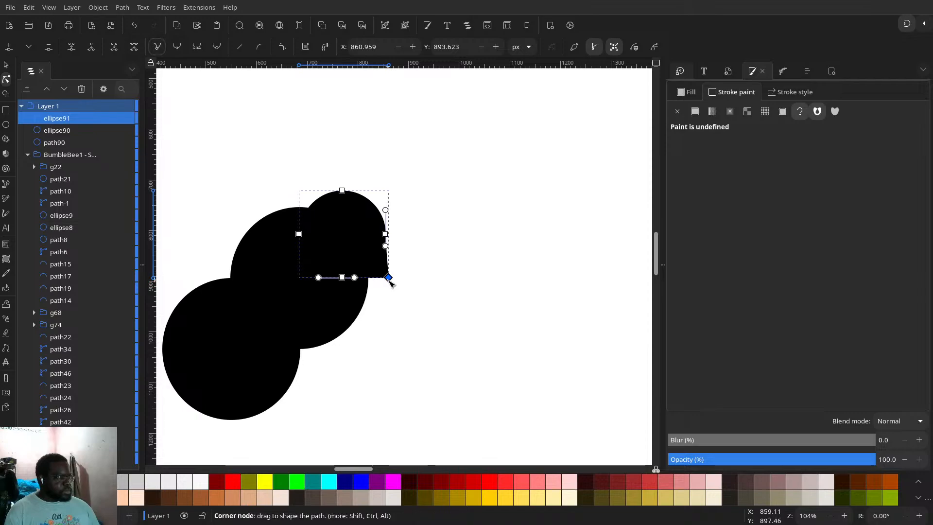
{"action": "left_click_drag", "start_coordinate": [392, 283], "coordinate": [391, 290]}
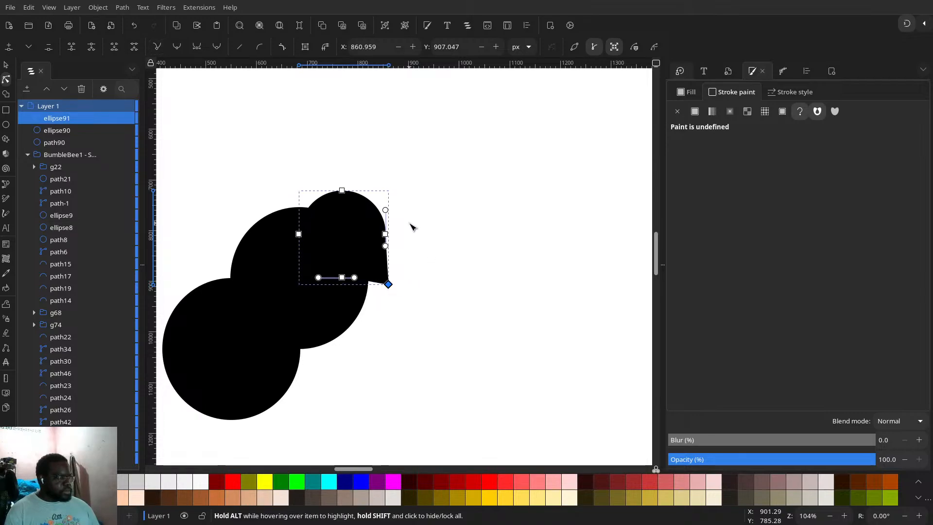
- Fill the teardrop shape with golden yellow
{"action": "left_click", "coordinate": [6, 64]}
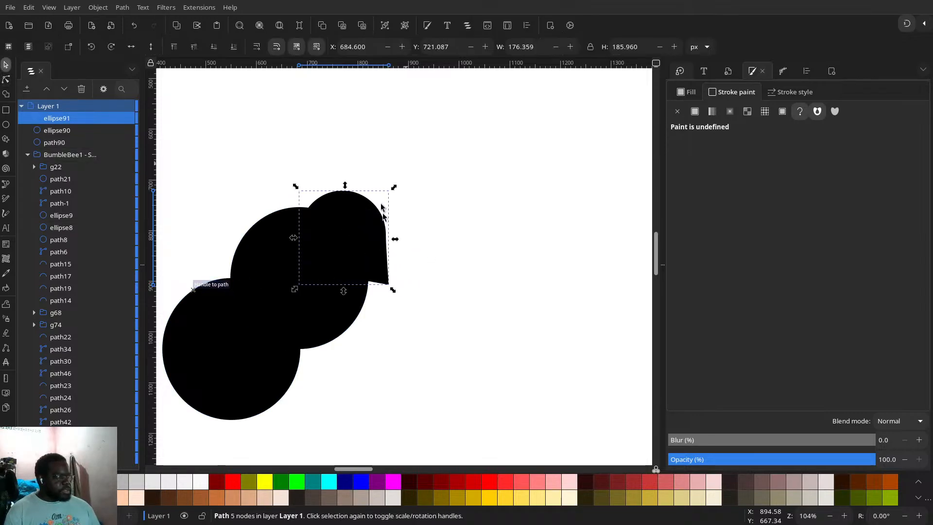
{"action": "left_click", "coordinate": [355, 219]}
{"action": "left_click", "coordinate": [505, 498]}
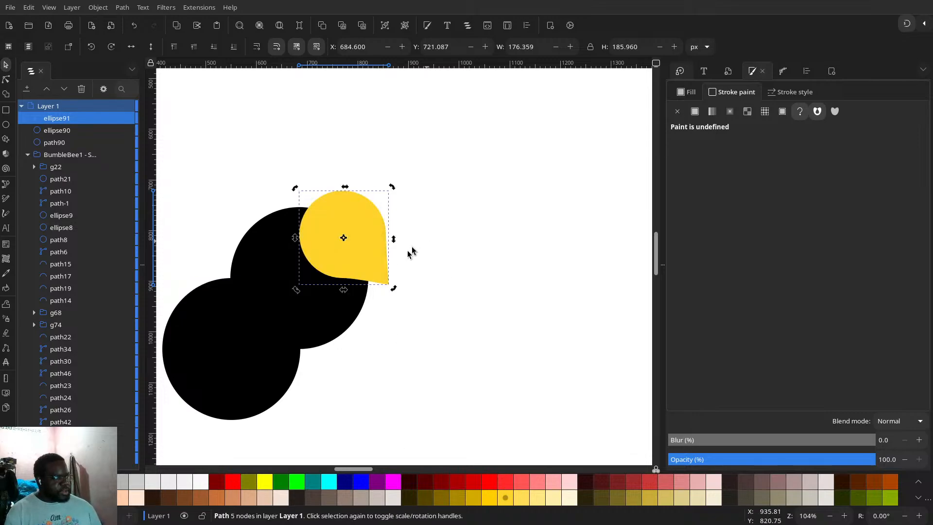
- Fill the middle circle with golden yellow and place a brighter yellow duplicate of the lower circle directly over it
{"action": "left_click", "coordinate": [347, 311]}
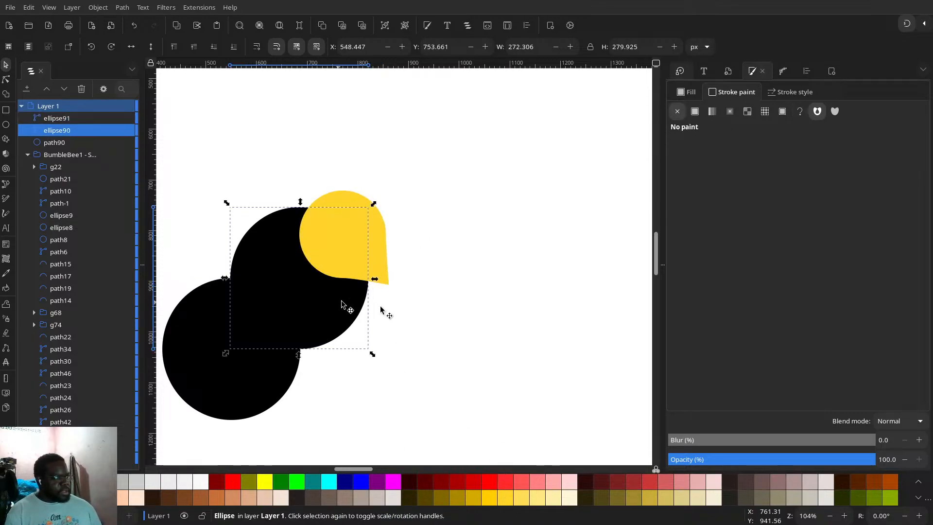
{"action": "left_click", "coordinate": [505, 497]}
{"action": "left_click", "coordinate": [242, 363]}
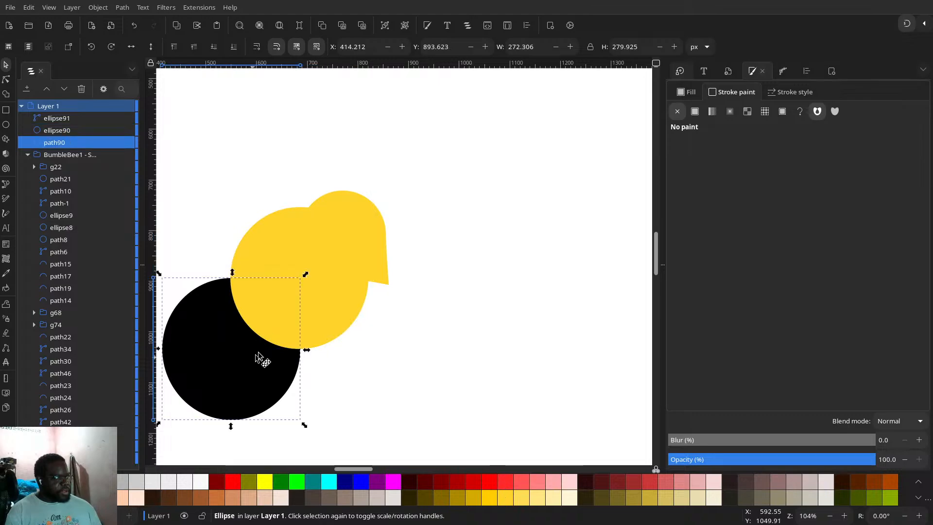
{"action": "left_click_drag", "start_coordinate": [279, 357], "coordinate": [374, 305]}
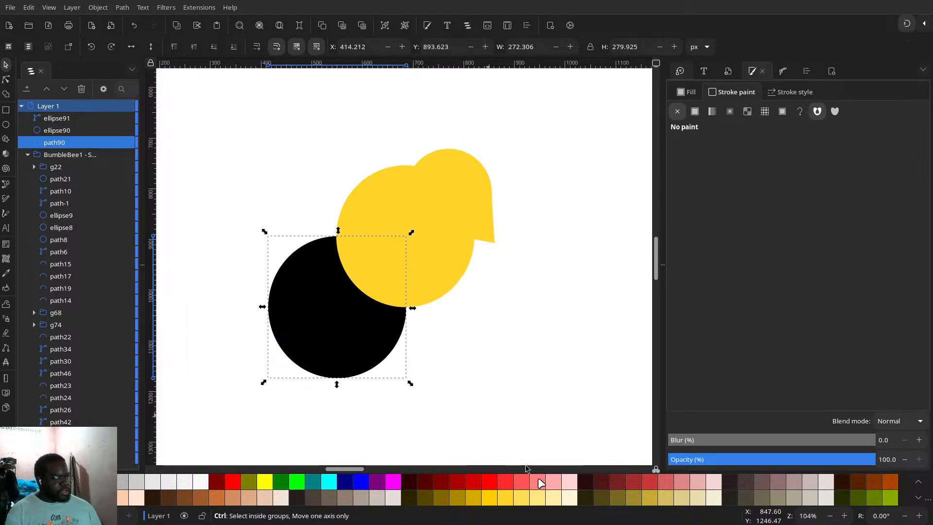
{"action": "key", "text": "ctrl+d"}
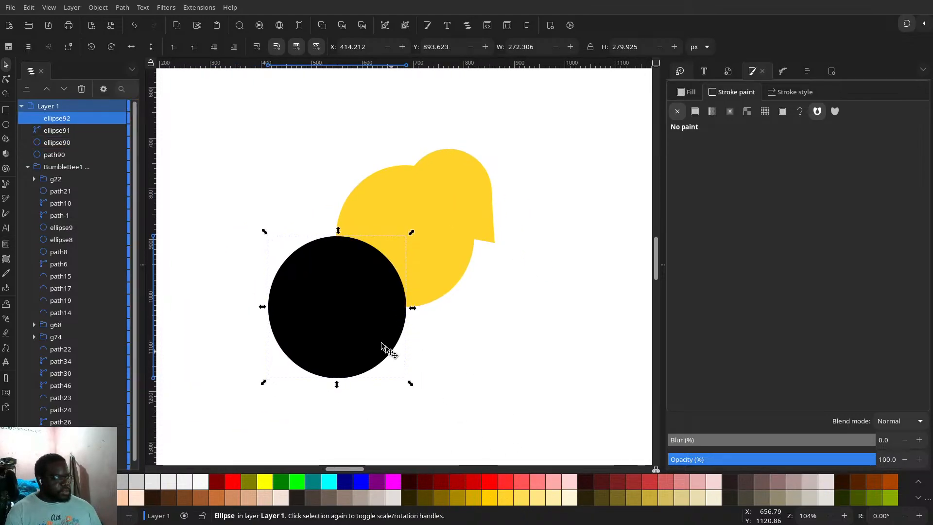
{"action": "left_click", "coordinate": [489, 499]}
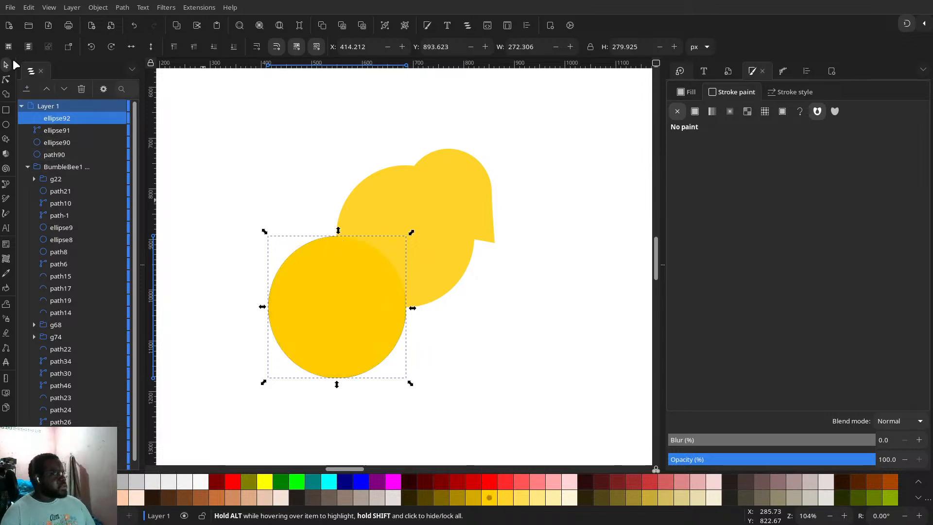
- Duplicate the middle yellow circle twice and move one copy down-left so it covers most of the lower circle
{"action": "left_click", "coordinate": [406, 211]}
{"action": "left_click", "coordinate": [384, 233]}
{"action": "key", "text": "ctrl+d"}
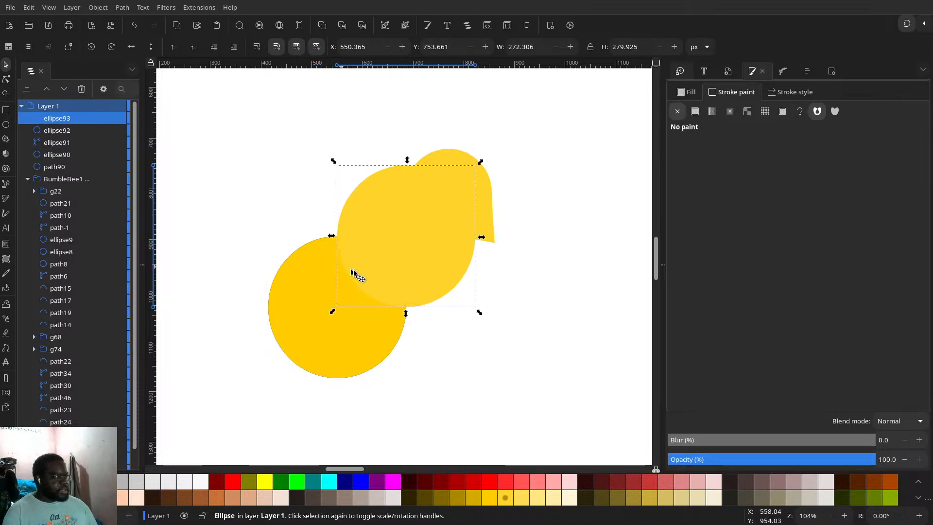
{"action": "key", "text": "ctrl+d"}
{"action": "left_click_drag", "start_coordinate": [385, 215], "coordinate": [315, 310]}
{"action": "left_click_drag", "start_coordinate": [384, 319], "coordinate": [340, 281]}
- Combine the three circle copies with the Shape Builder, keeping only the lower circle's area inside the offset copy and outside the middle circle
{"action": "left_click", "coordinate": [287, 315], "text": "shift"}
{"action": "left_click", "coordinate": [375, 188], "text": "shift"}
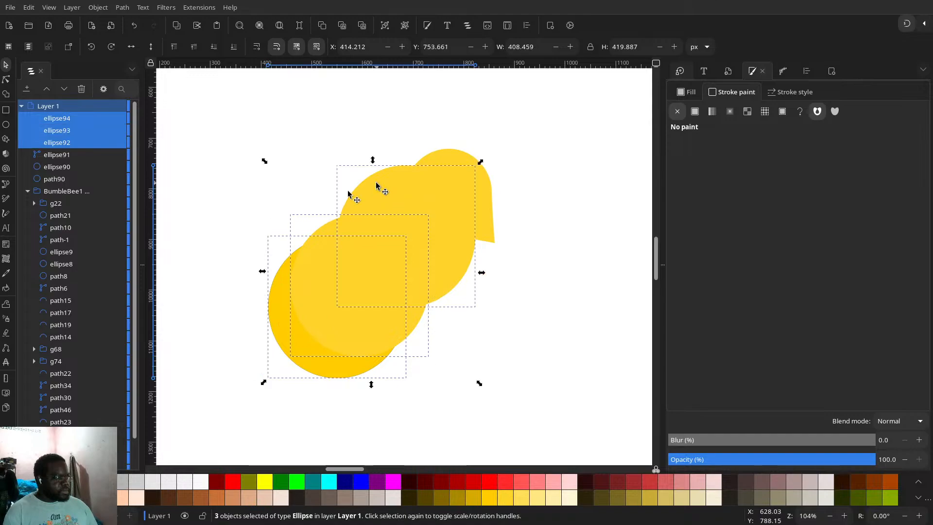
{"action": "left_click", "coordinate": [7, 94]}
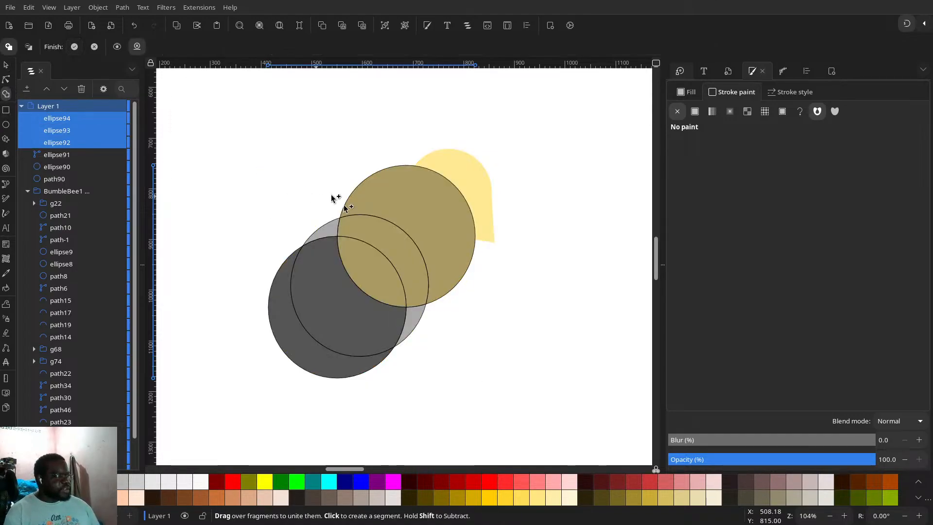
{"action": "left_click", "coordinate": [423, 183]}
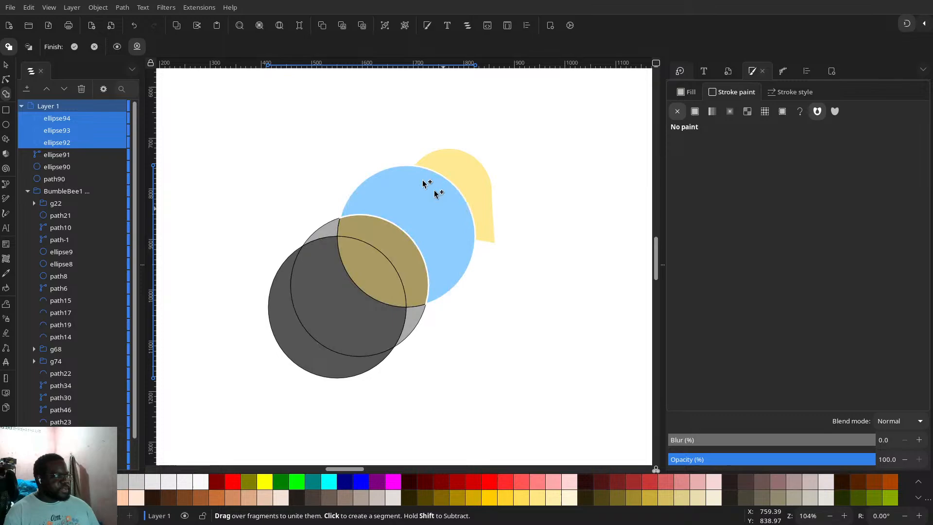
{"action": "left_click", "coordinate": [417, 209]}
{"action": "mouse_move", "coordinate": [393, 232]}
{"action": "left_mouse_down"}
{"action": "mouse_move", "coordinate": [374, 259]}
{"action": "mouse_move", "coordinate": [358, 248]}
{"action": "left_mouse_up"}
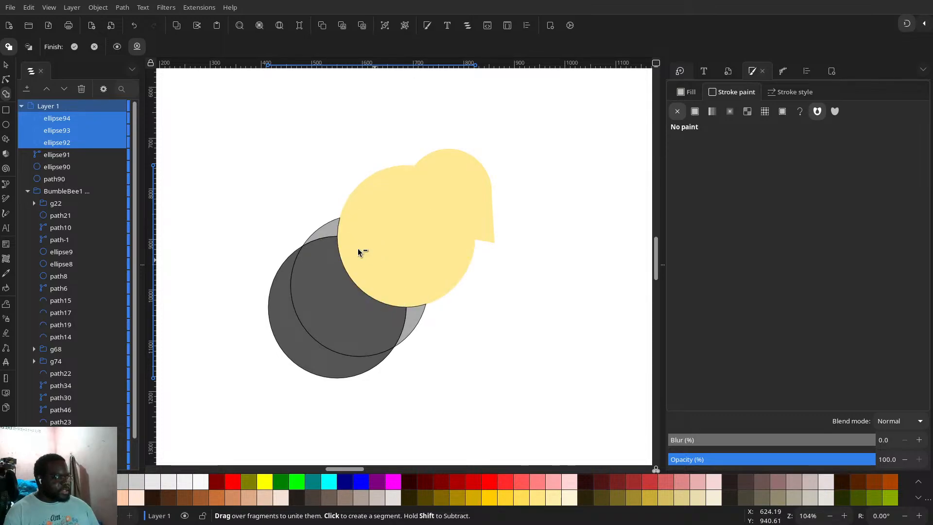
{"action": "left_click", "coordinate": [305, 278]}
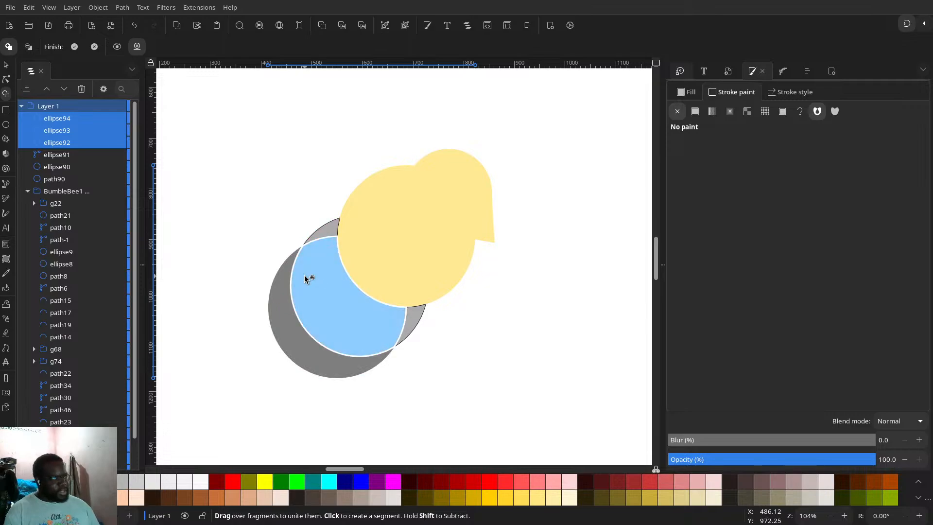
{"action": "left_click", "coordinate": [331, 226], "text": "shift"}
{"action": "left_click", "coordinate": [413, 320], "text": "shift"}
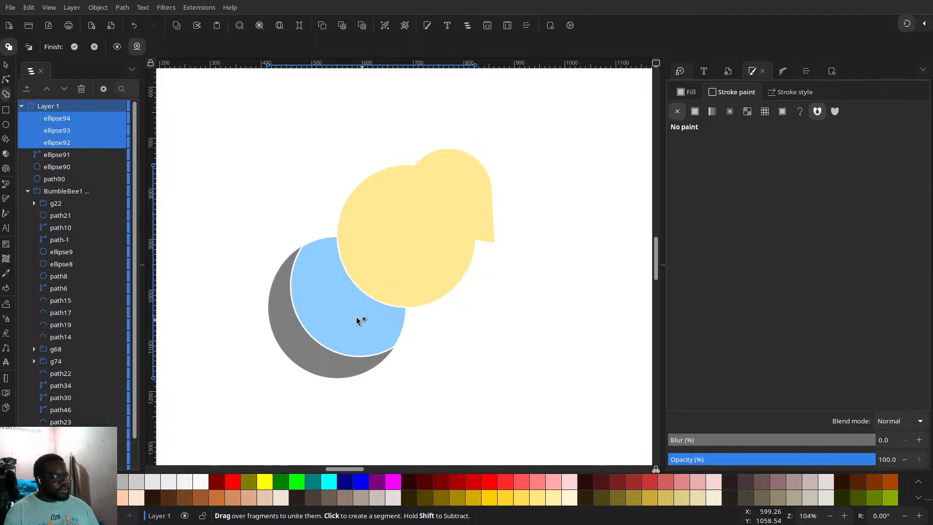
{"action": "left_click", "coordinate": [357, 317]}
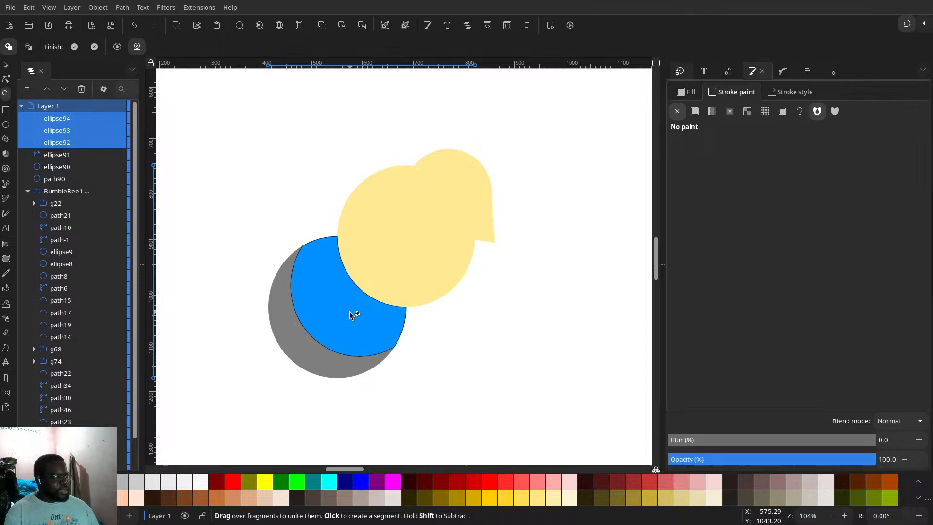
{"action": "left_click", "coordinate": [73, 45]}
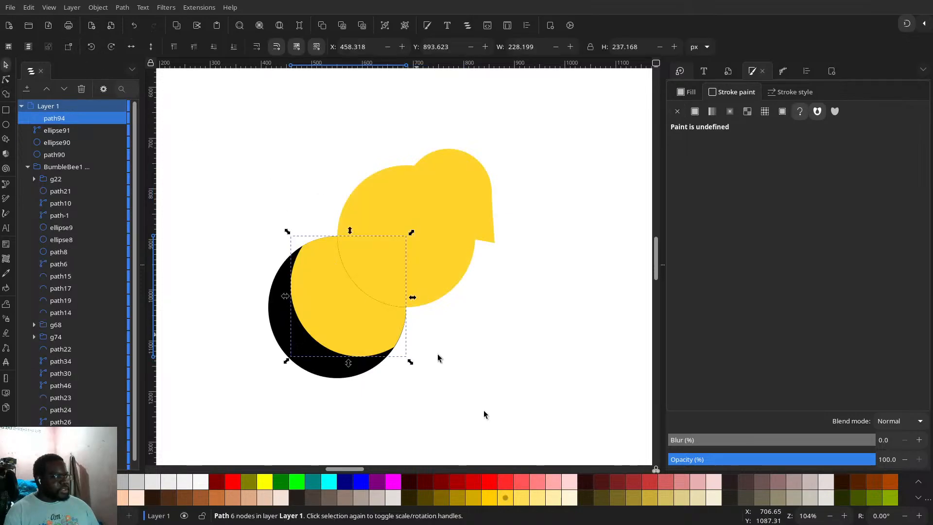
- Fill the cut-out piece on the lower circle with black and the lower circle itself with dark gold
{"action": "scroll", "coordinate": [88, 452], "scroll_direction": "down", "scroll_amount": 1}
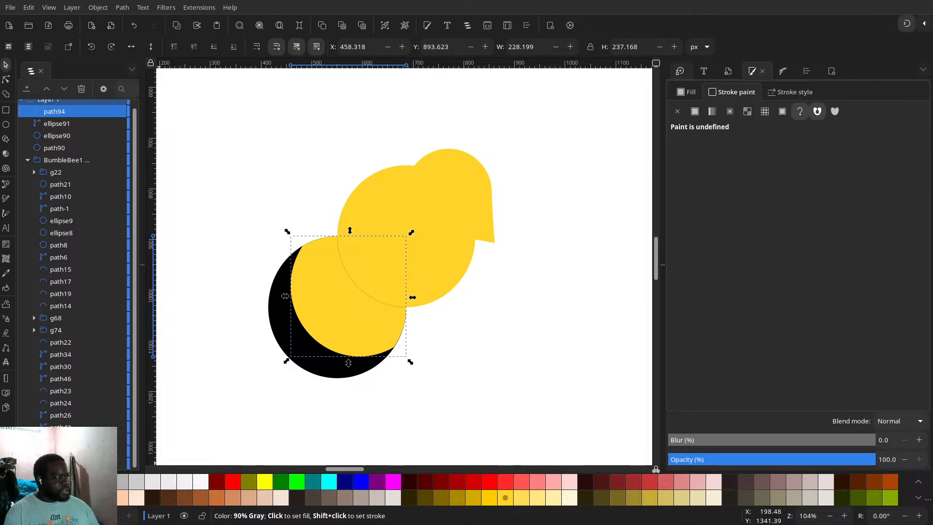
{"action": "left_click", "coordinate": [297, 497]}
{"action": "left_click", "coordinate": [302, 356]}
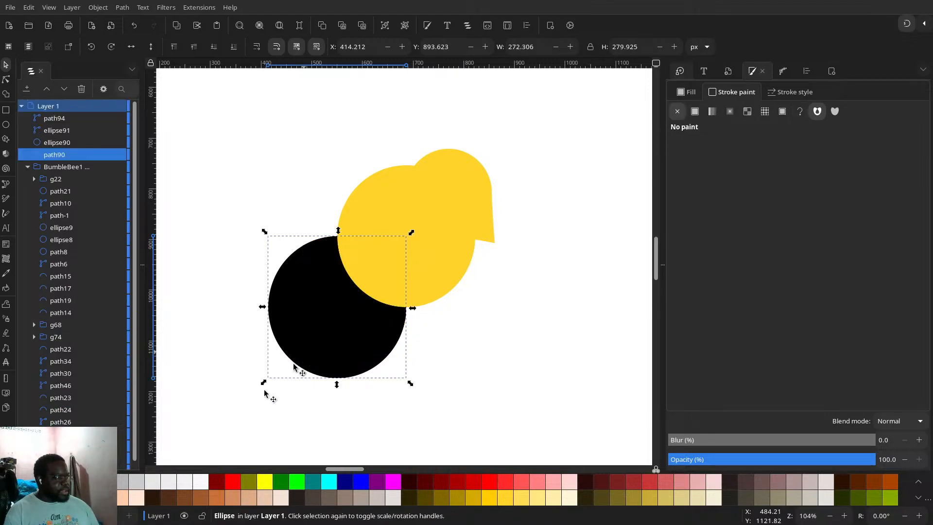
{"action": "left_click", "coordinate": [475, 499]}
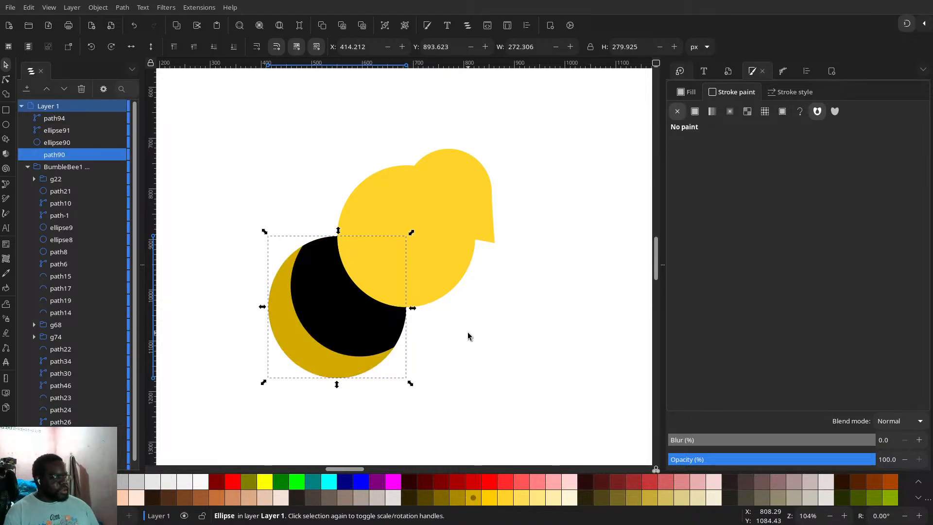
{"action": "left_click", "coordinate": [468, 350]}
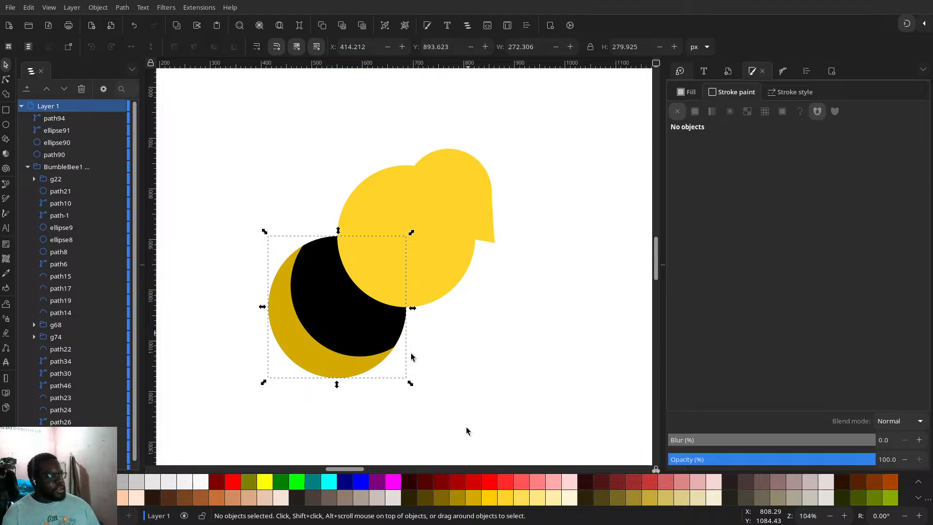
- Offset a duplicate of the middle circle over the lower circle, exposing a thin lower-left crescent, and send a dark gold circle duplicate to the bottom
{"action": "left_click", "coordinate": [386, 226]}
{"action": "left_click_drag", "start_coordinate": [349, 283], "coordinate": [329, 310]}
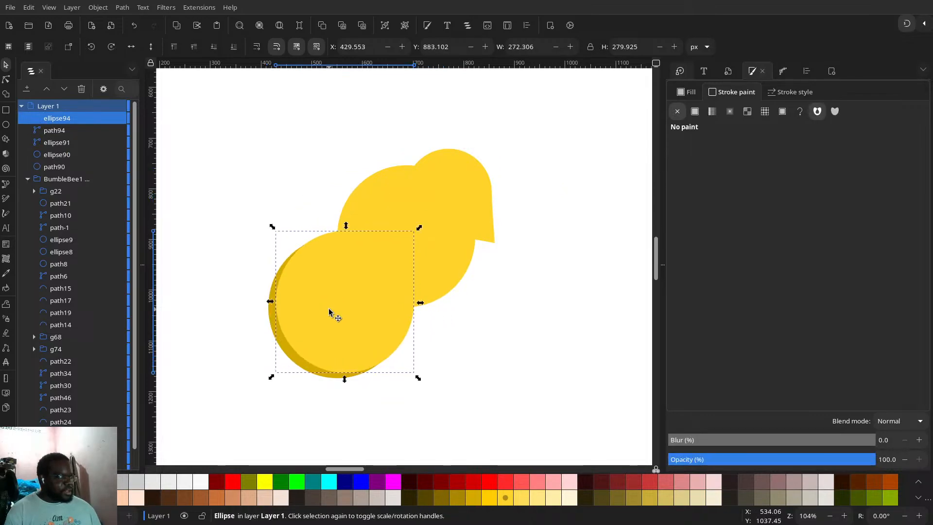
{"action": "left_click", "coordinate": [410, 398]}
{"action": "left_click", "coordinate": [292, 357]}
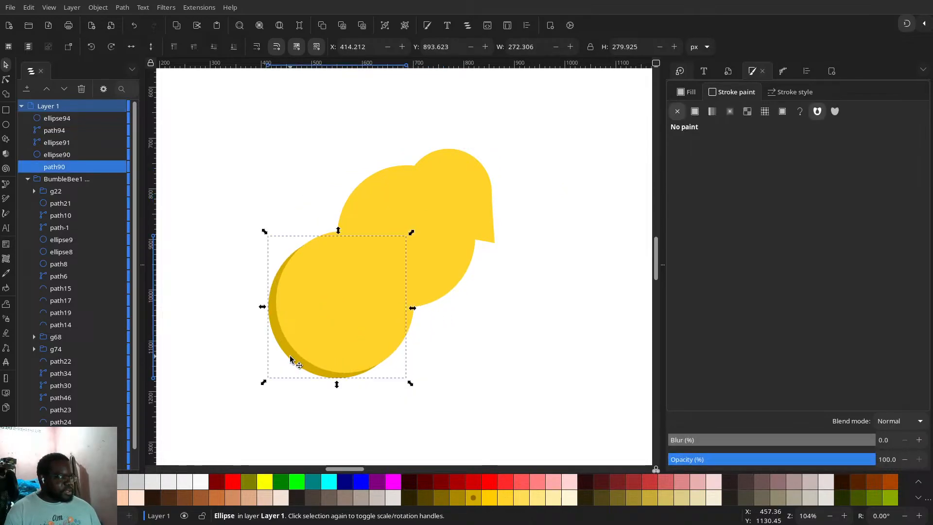
{"action": "key", "text": "ctrl+alt+v"}
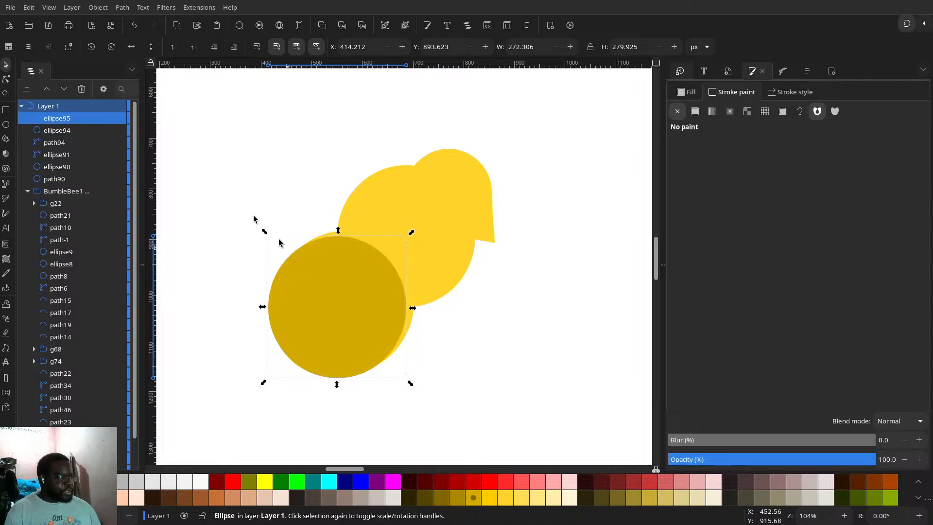
{"action": "left_click", "coordinate": [230, 43]}
- Use the Shape Builder on the offset yellow copy and the dark gold copy to keep only the thin outer crescent, filled black
{"action": "left_click", "coordinate": [333, 266], "text": "shift"}
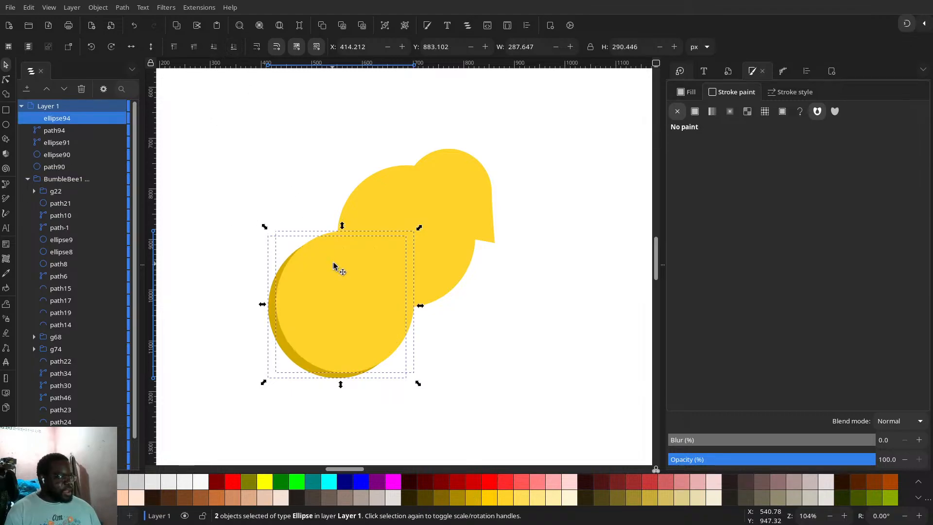
{"action": "left_click", "coordinate": [7, 95]}
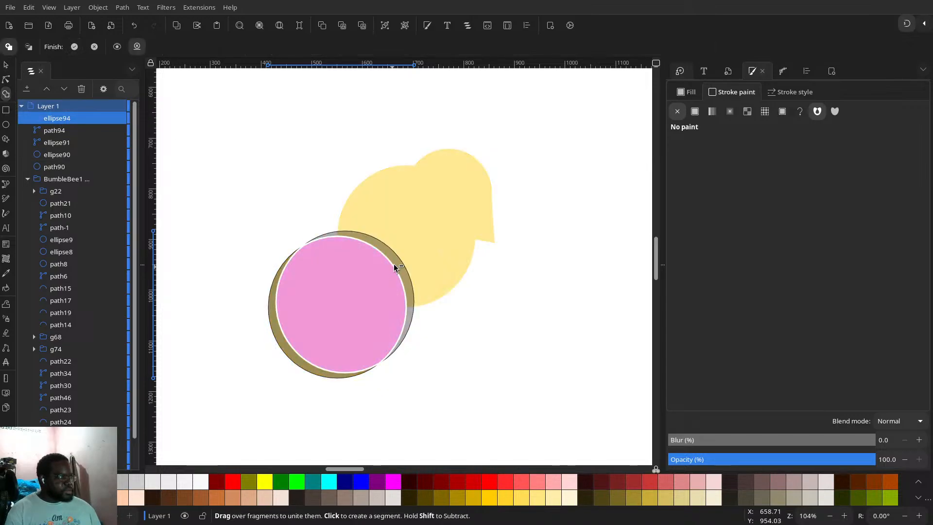
{"action": "left_click_drag", "start_coordinate": [395, 267], "coordinate": [355, 296]}
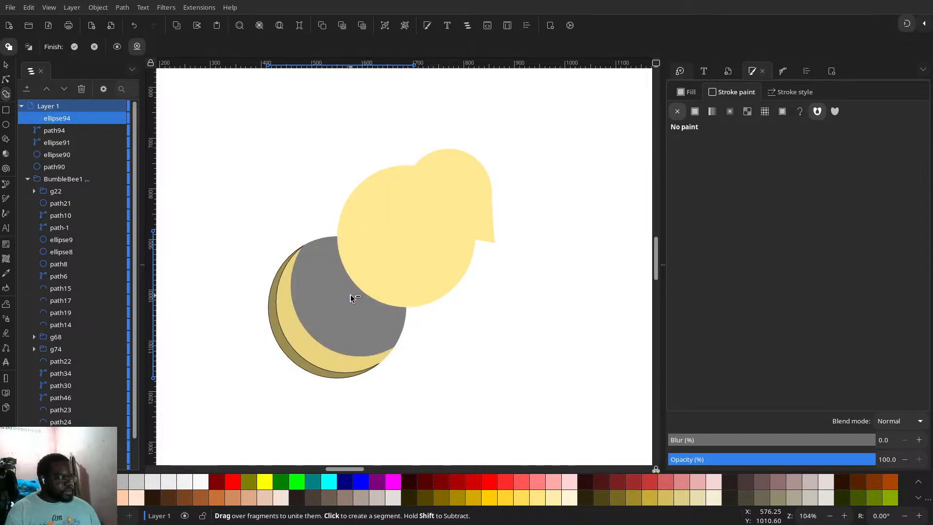
{"action": "left_click", "coordinate": [6, 64]}
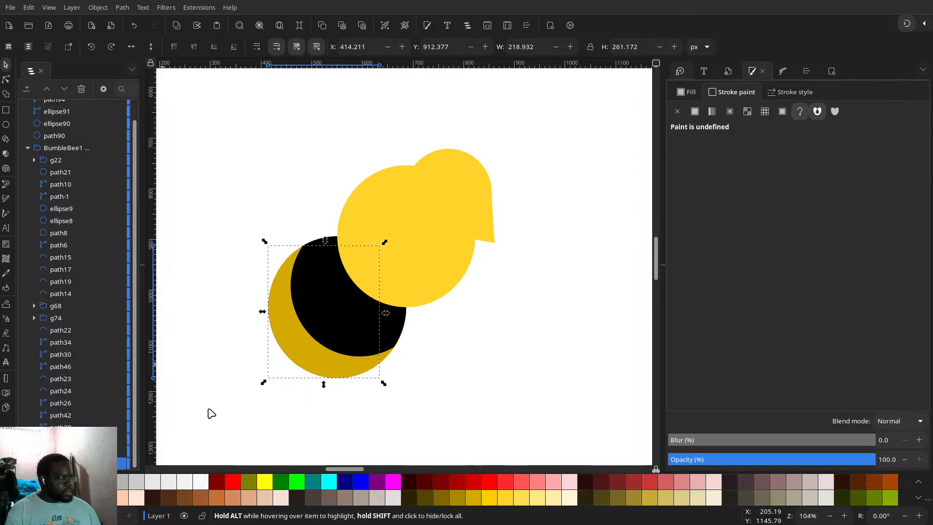
- Lower the original dark gold circle in the stacking order so it sits beneath the thin black crescent
{"action": "left_click_drag", "start_coordinate": [298, 358], "coordinate": [305, 389]}
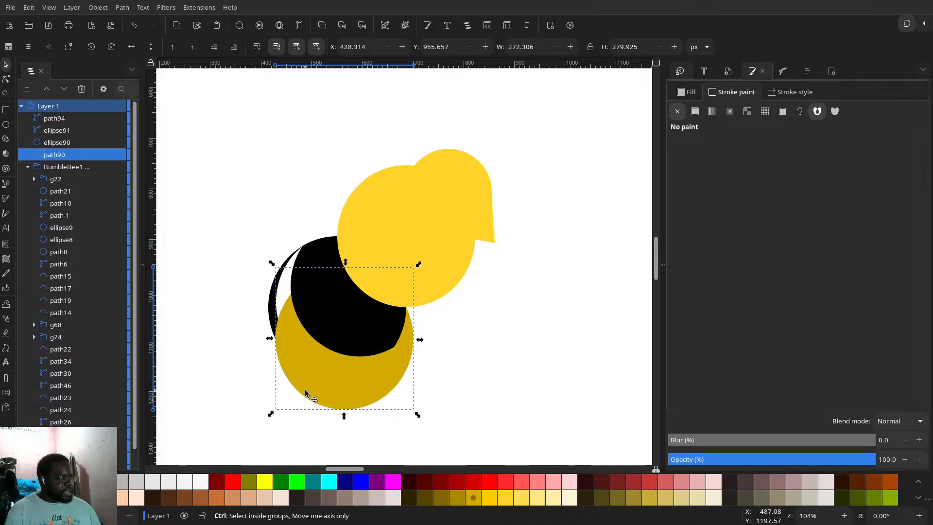
{"action": "key", "text": "ctrl+z"}
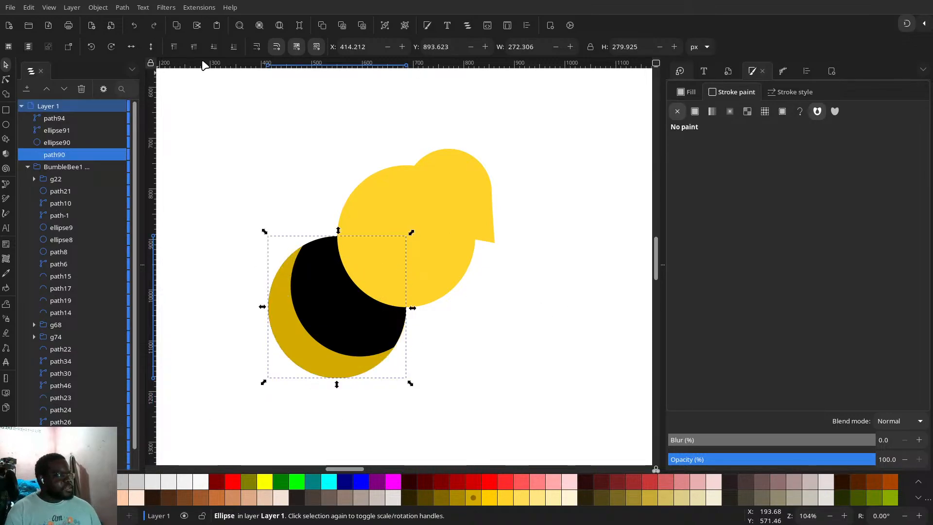
{"action": "left_click", "coordinate": [214, 46]}
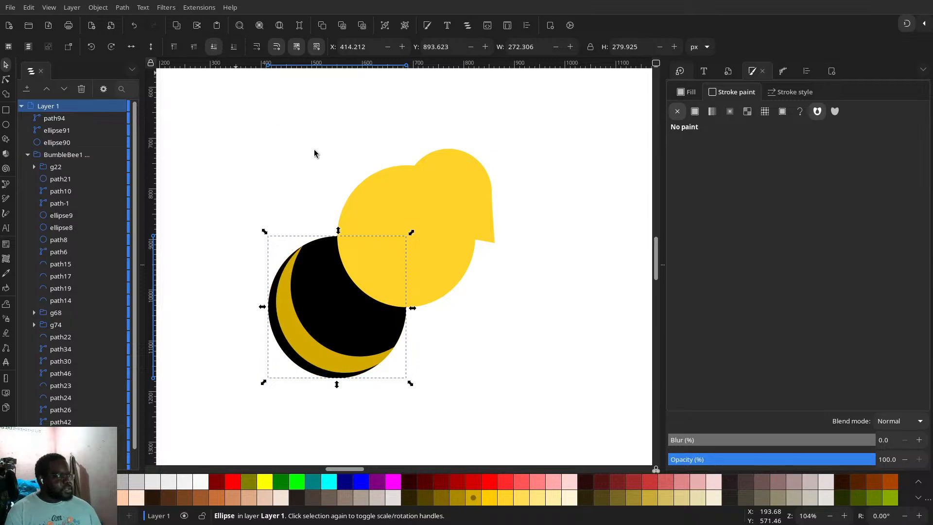
{"action": "left_click", "coordinate": [489, 311]}
- Duplicate the middle yellow circle and move the copy up-right so it overlaps the small teardrop head
{"action": "scroll", "coordinate": [489, 315], "scroll_direction": "down", "scroll_amount": 5}
{"action": "scroll", "coordinate": [489, 315], "scroll_direction": "up", "scroll_amount": 5}
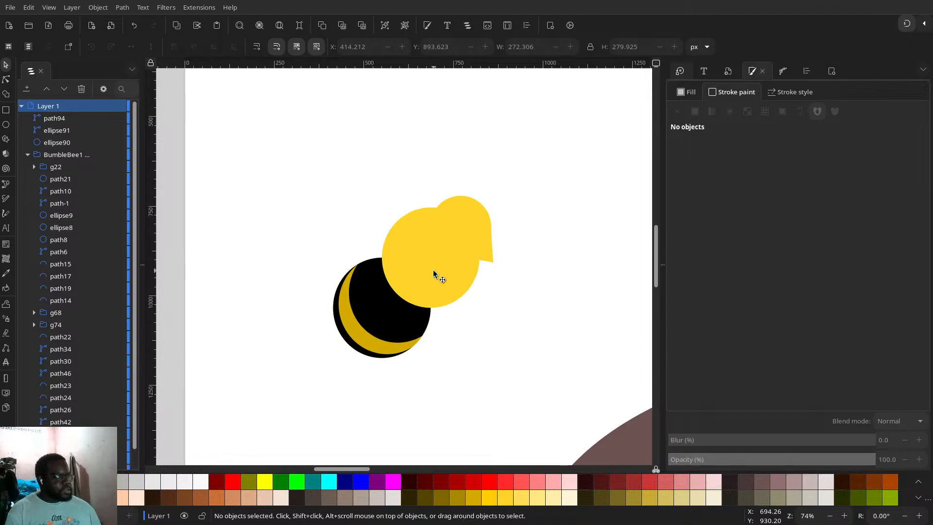
{"action": "left_click", "coordinate": [433, 269]}
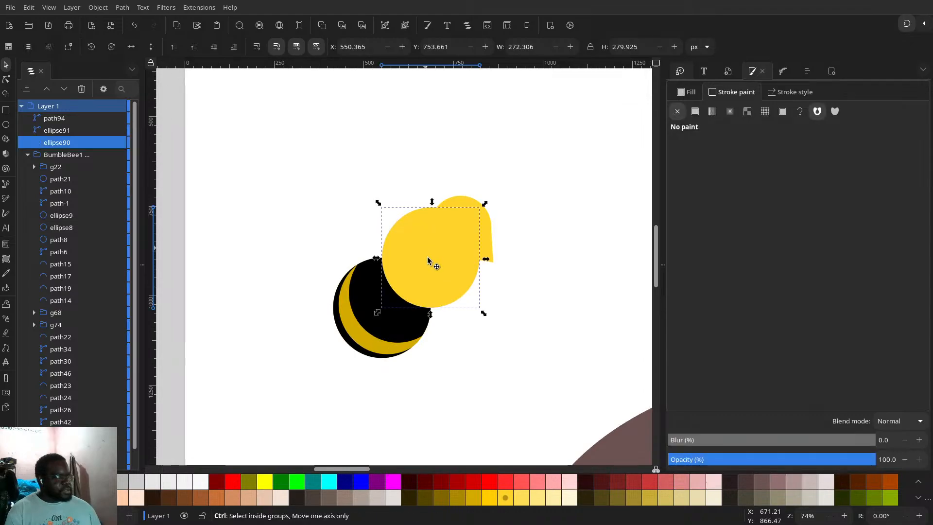
{"action": "key", "text": "ctrl+d"}
{"action": "left_click_drag", "start_coordinate": [419, 254], "coordinate": [451, 226]}
{"action": "mouse_move", "coordinate": [462, 276]}
{"action": "left_mouse_down"}
{"action": "mouse_move", "coordinate": [473, 208]}
{"action": "mouse_move", "coordinate": [456, 216]}
{"action": "mouse_move", "coordinate": [442, 261]}
{"action": "mouse_move", "coordinate": [452, 278]}
{"action": "left_mouse_up"}
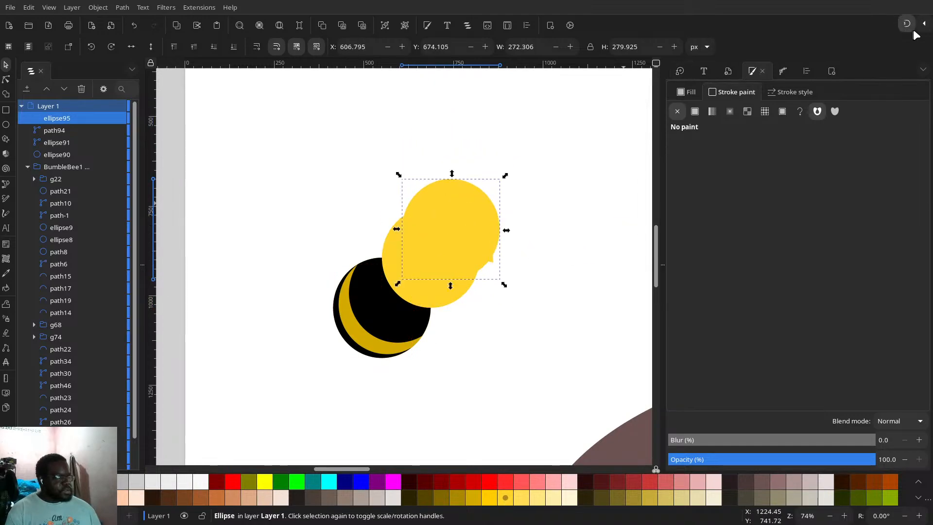
{"action": "mouse_move", "coordinate": [464, 244]}
{"action": "left_mouse_down"}
{"action": "mouse_move", "coordinate": [470, 250]}
{"action": "mouse_move", "coordinate": [456, 258]}
{"action": "left_mouse_up"}
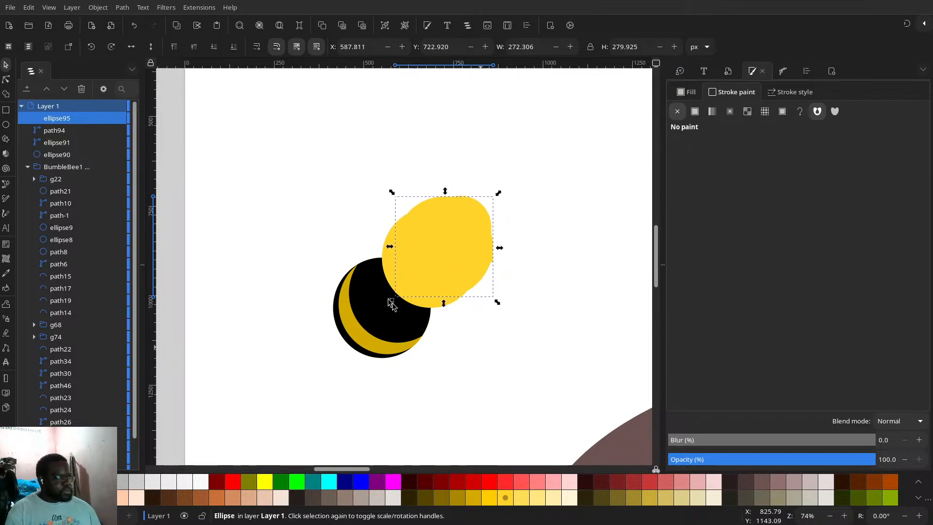
- Duplicate the middle yellow circle, offset the copy down-left over the lower body, and duplicate the black shape beneath it in place
{"action": "key", "text": "Escape"}
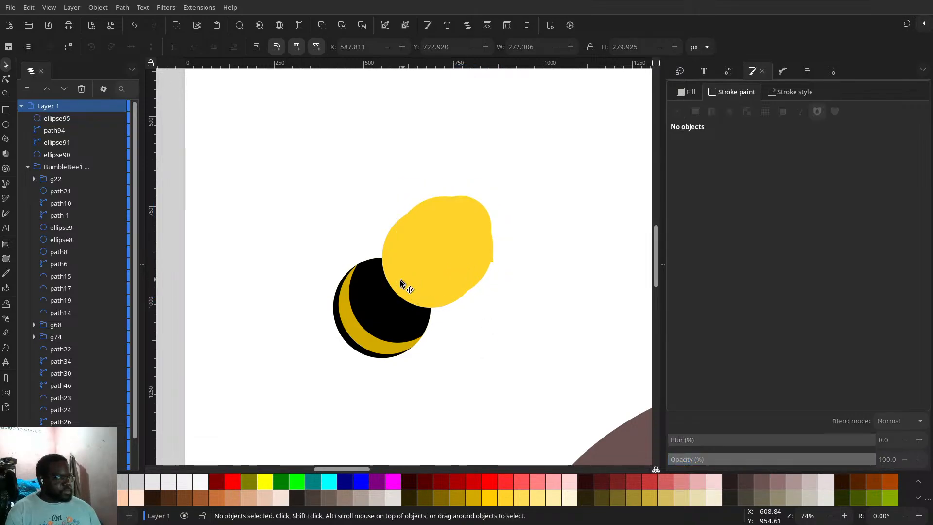
{"action": "left_click", "coordinate": [399, 286]}
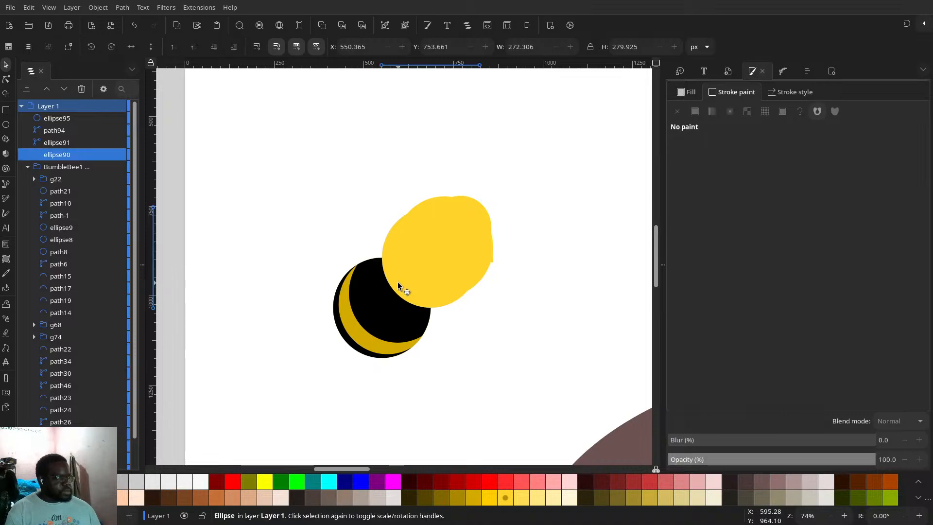
{"action": "key", "text": "ctrl+d"}
{"action": "left_click_drag", "start_coordinate": [395, 294], "coordinate": [381, 309]}
{"action": "key", "text": "ctrl+d"}
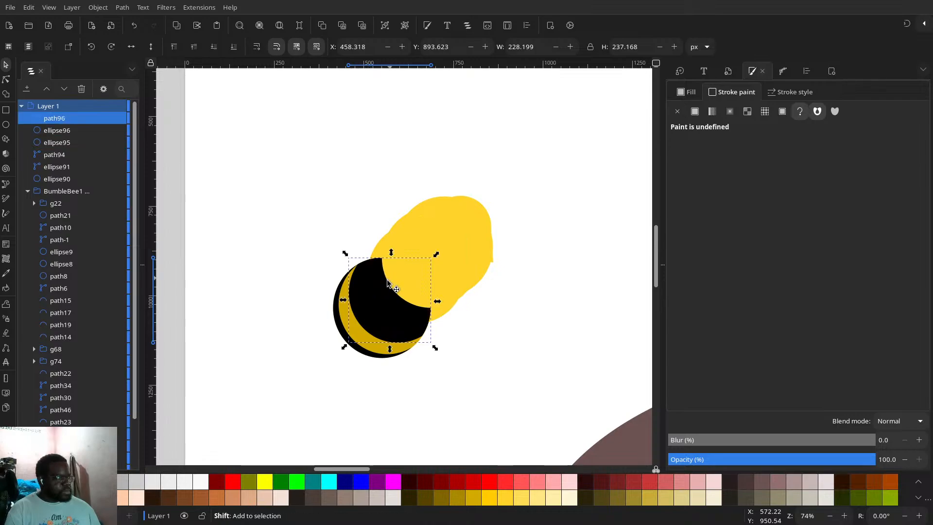
- Raise the offset yellow circle above the black duplicate and use Shape Builder to keep only their narrow curved overlap
{"action": "left_click", "coordinate": [401, 282], "text": "shift"}
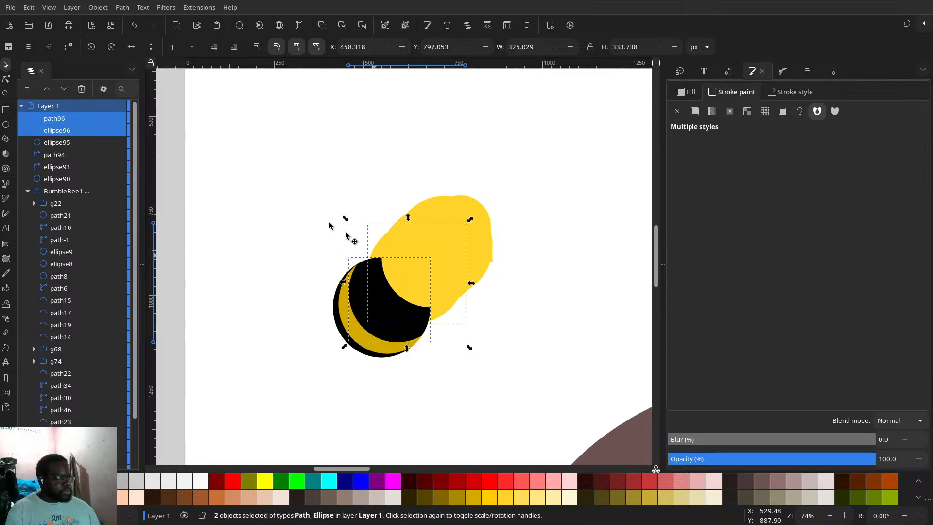
{"action": "key", "text": "Escape"}
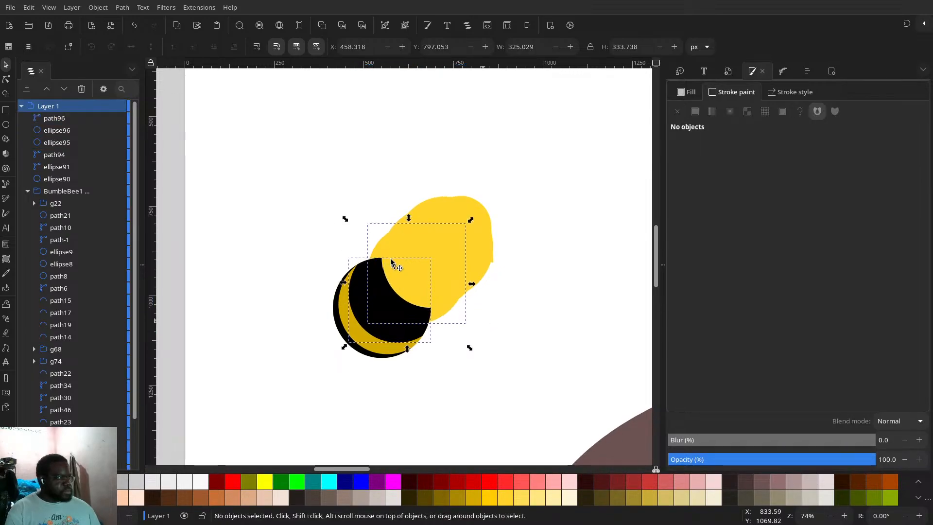
{"action": "left_click", "coordinate": [380, 250]}
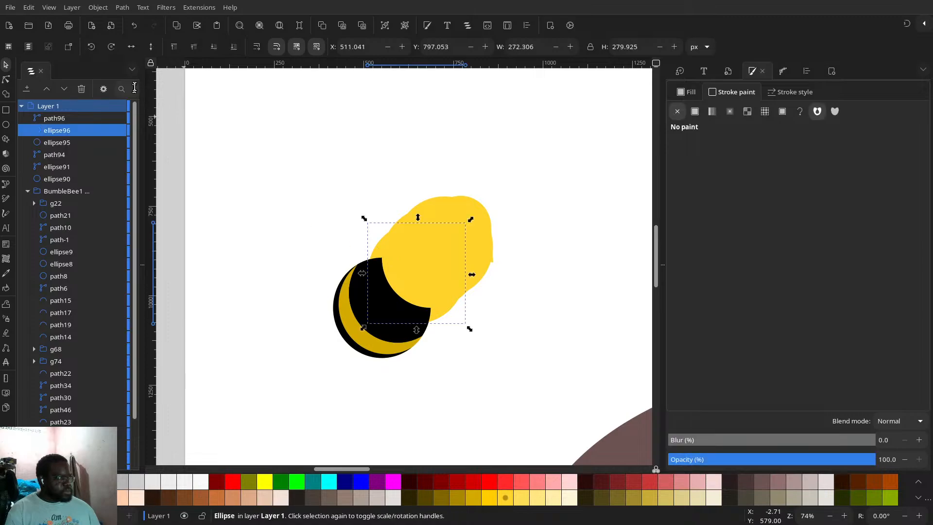
{"action": "left_click", "coordinate": [195, 47]}
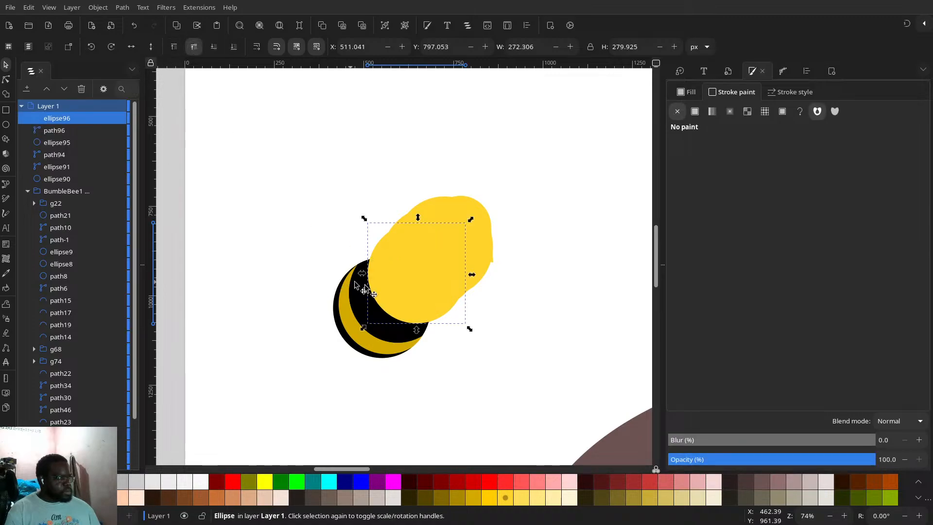
{"action": "left_click", "coordinate": [358, 308], "text": "shift"}
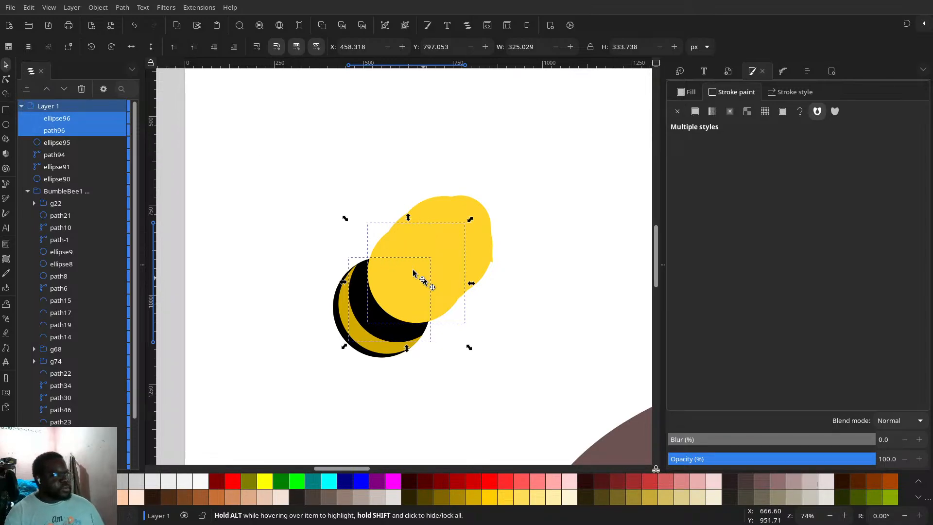
{"action": "left_click", "coordinate": [6, 95]}
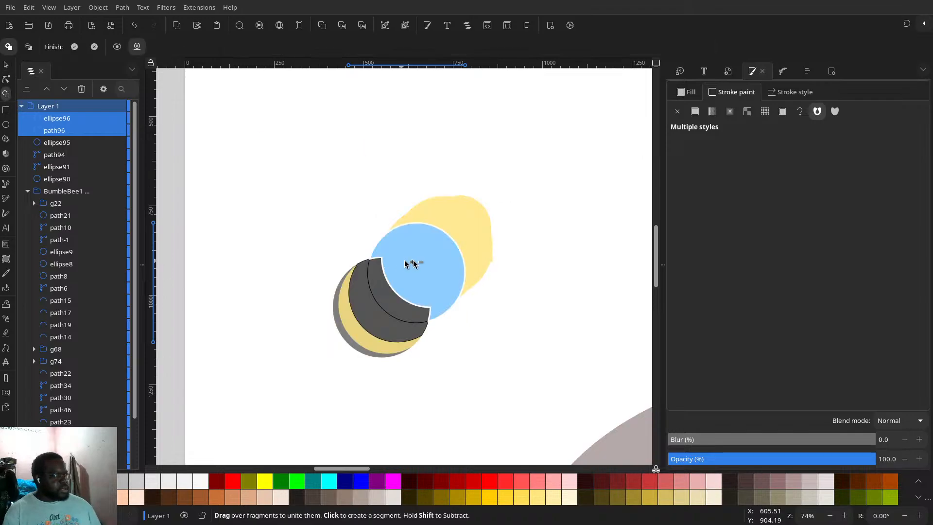
{"action": "left_click", "coordinate": [416, 259], "text": "shift"}
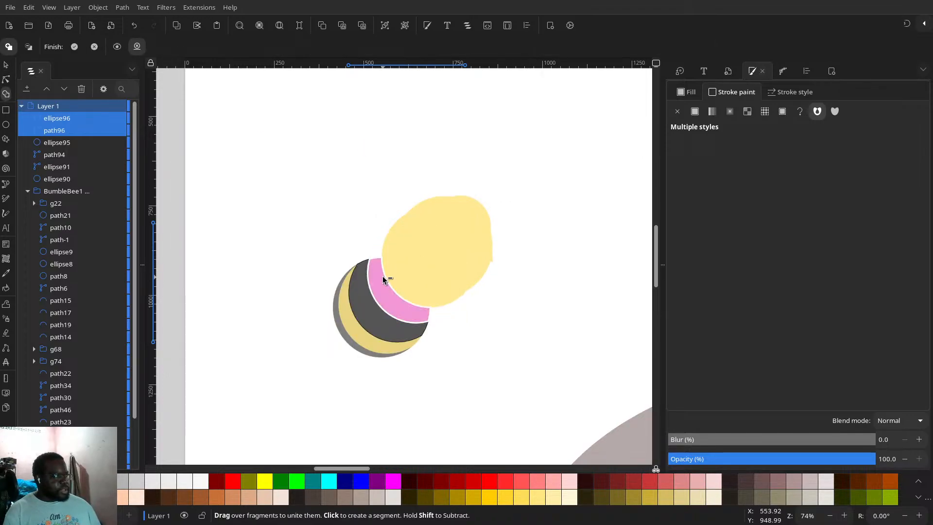
{"action": "left_click", "coordinate": [363, 298], "text": "shift"}
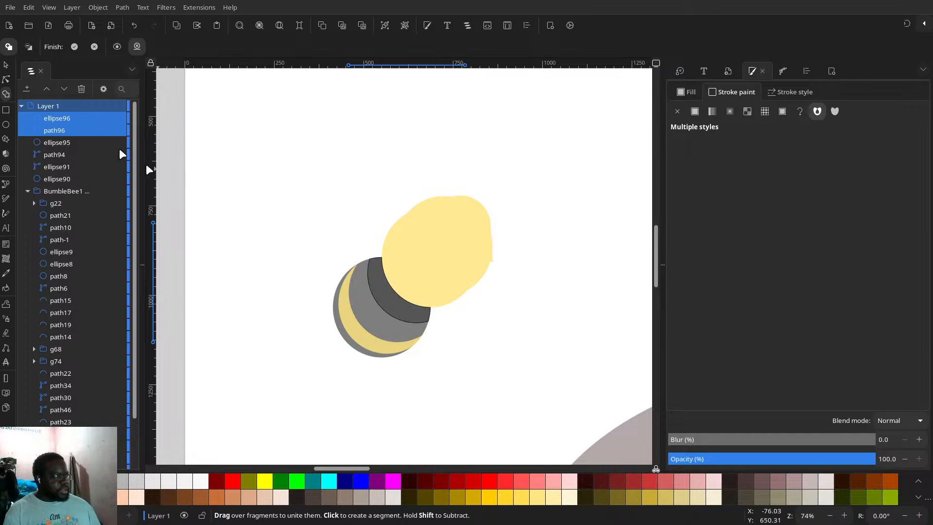
{"action": "left_click", "coordinate": [6, 67]}
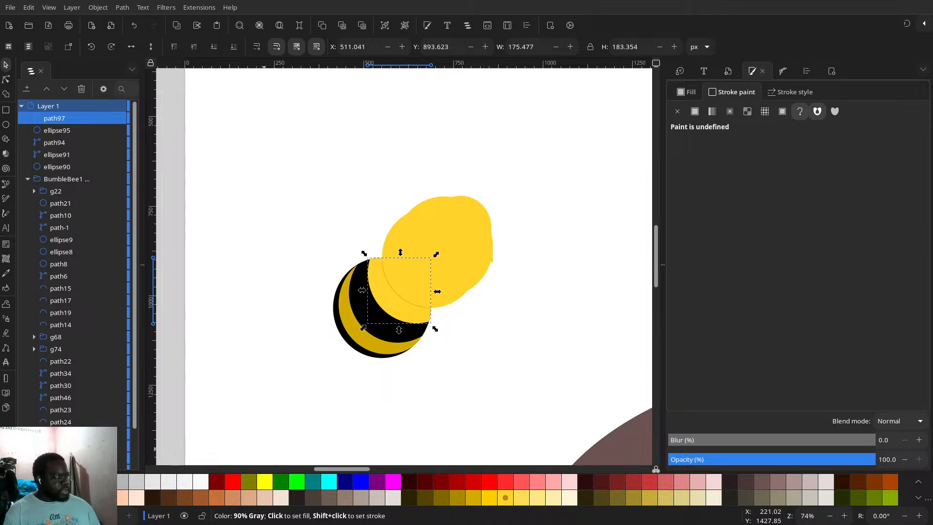
- Fill the new narrow curved band with 90% Gray and the larger black shape beneath it with #FFCC00
{"action": "left_click", "coordinate": [297, 498]}
{"action": "left_click", "coordinate": [372, 315]}
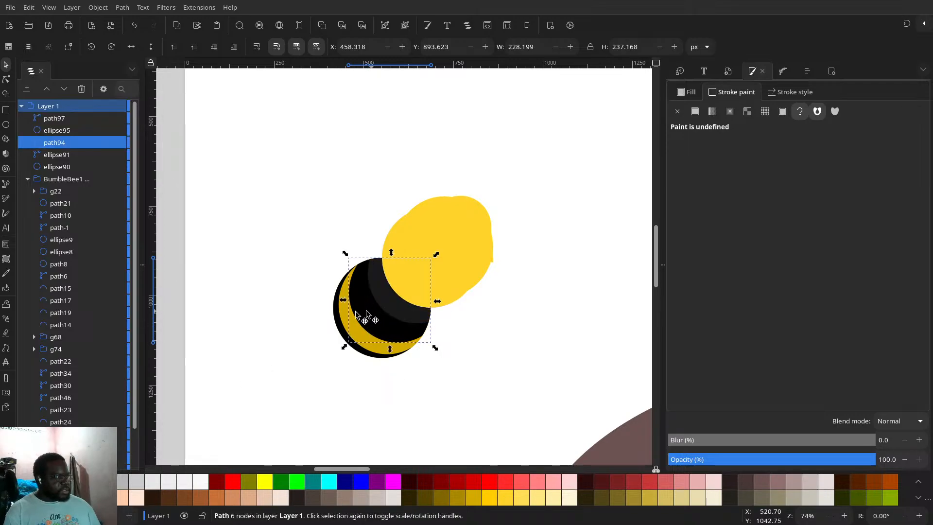
{"action": "left_click", "coordinate": [490, 498]}
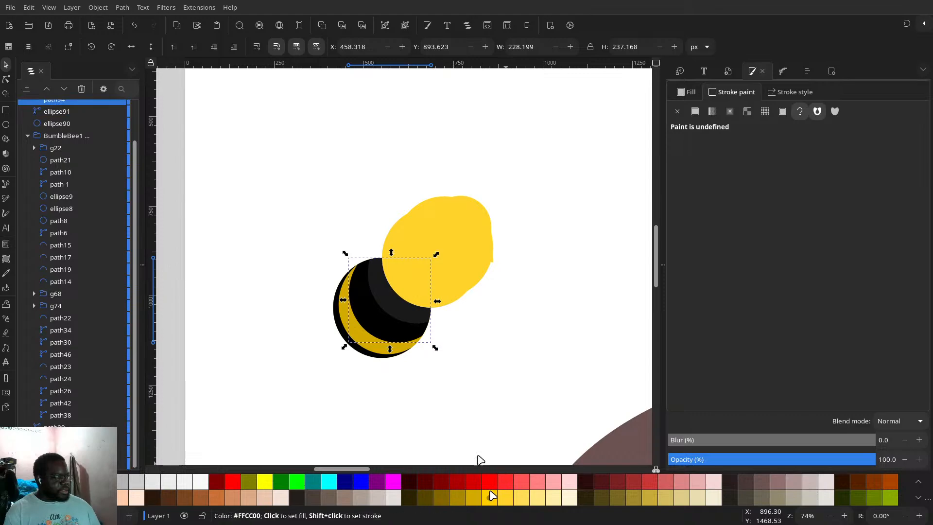
- Fill the lower dark gold circle with black and the thin outer crescent with #FFCC00
{"action": "left_click", "coordinate": [358, 333]}
{"action": "left_click", "coordinate": [493, 501]}
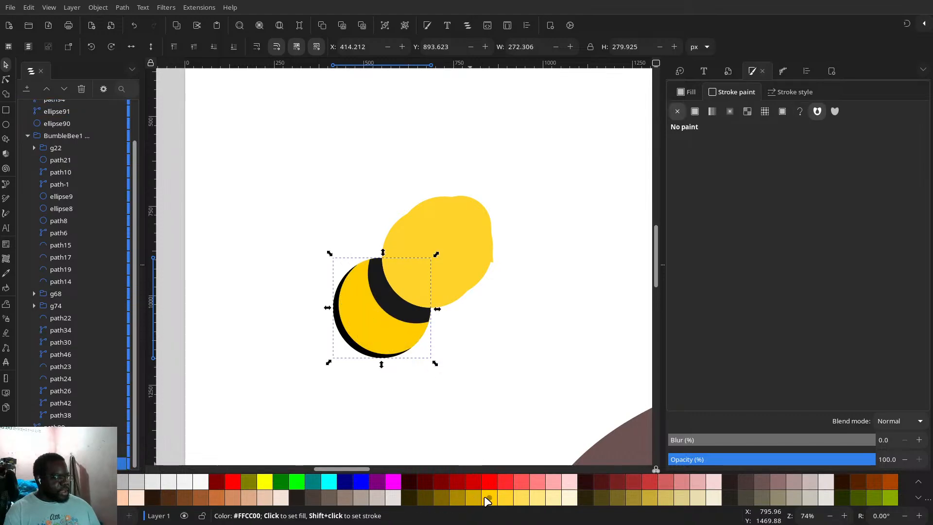
{"action": "left_click", "coordinate": [24, 482]}
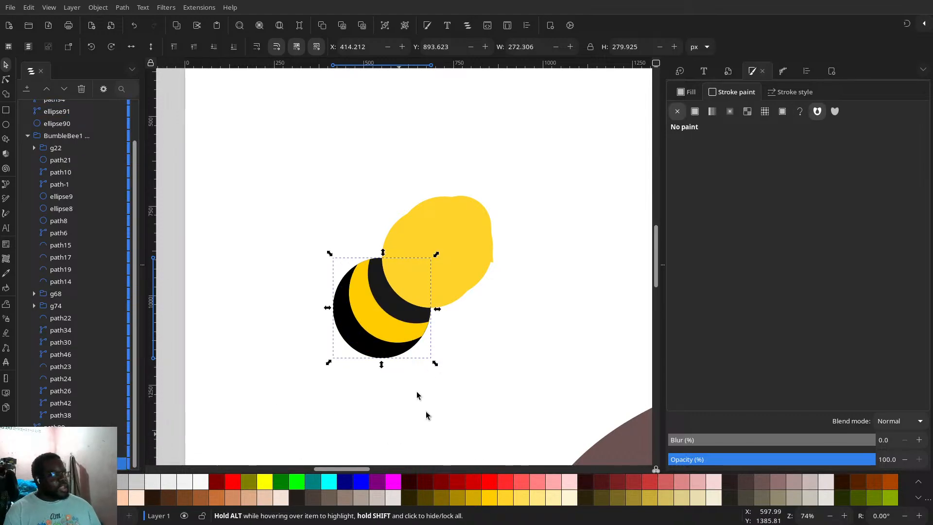
{"action": "left_click", "coordinate": [345, 335]}
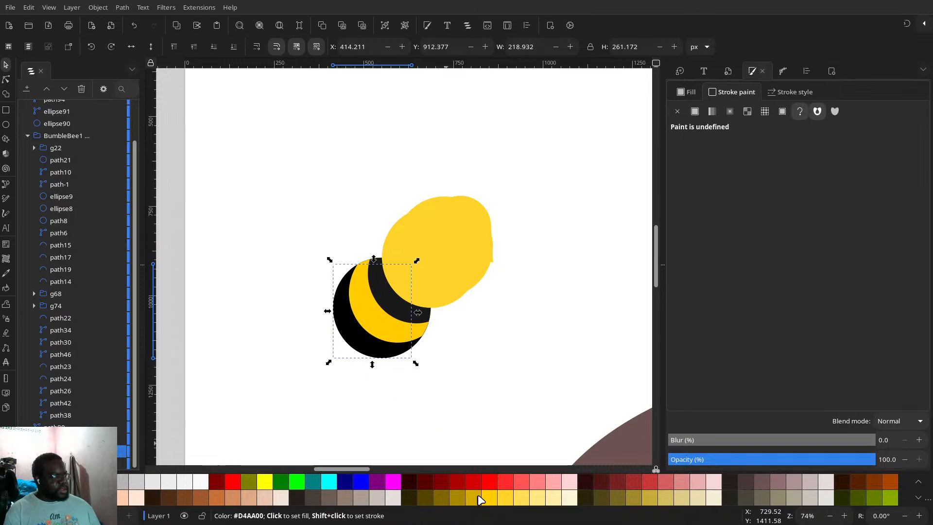
{"action": "left_click", "coordinate": [489, 500]}
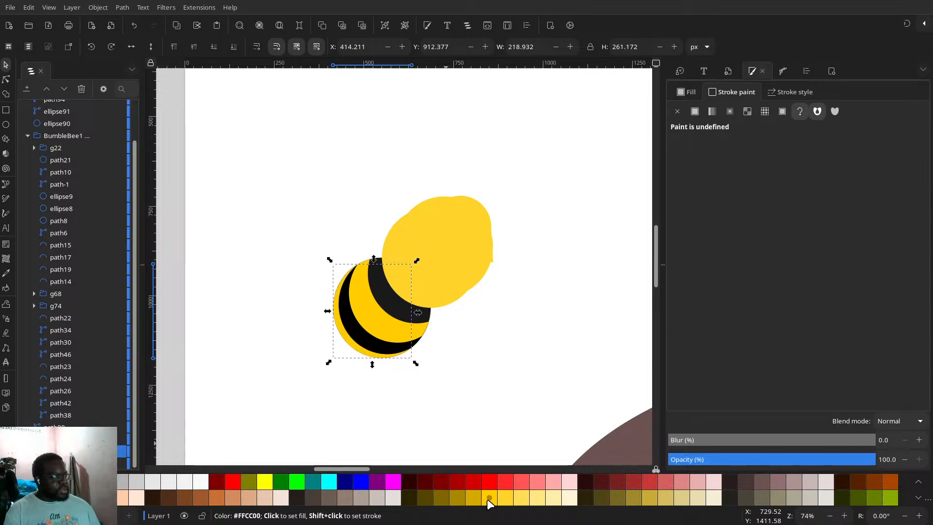
{"action": "left_click", "coordinate": [434, 318]}
- Apply the Roughen path effect to the dark gray stripe on the second bee's lower body
{"action": "scroll", "coordinate": [447, 325], "scroll_direction": "down", "scroll_amount": 4}
{"action": "scroll", "coordinate": [448, 325], "scroll_direction": "up", "scroll_amount": 2}
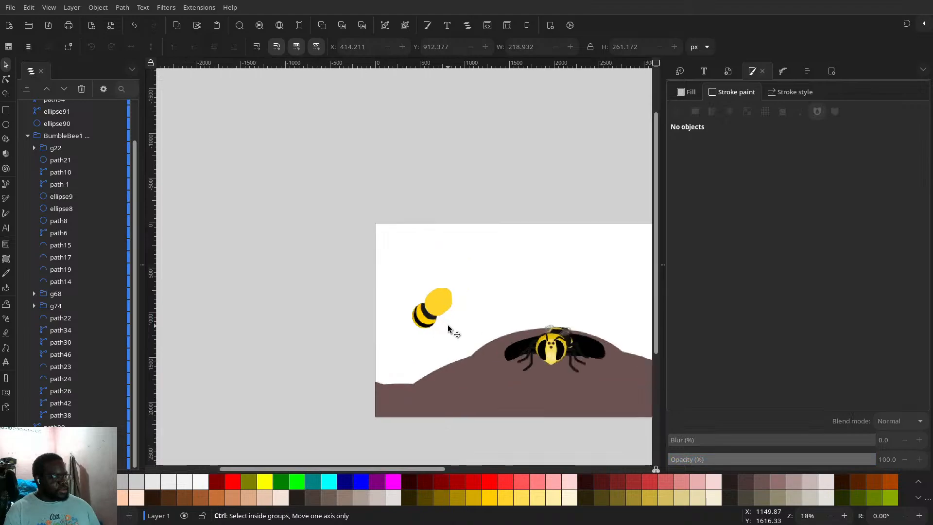
{"action": "scroll", "coordinate": [448, 326], "scroll_direction": "down", "scroll_amount": 1}
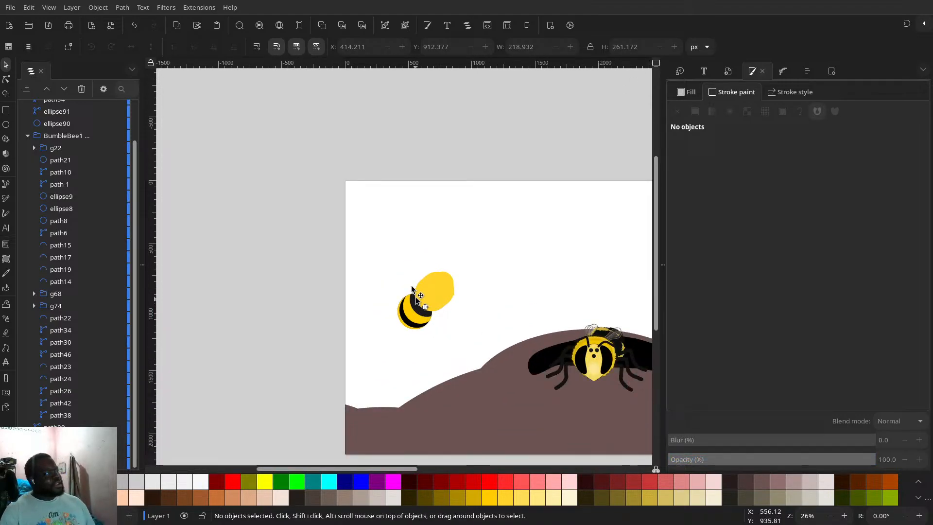
{"action": "left_click_drag", "start_coordinate": [387, 273], "coordinate": [439, 345]}
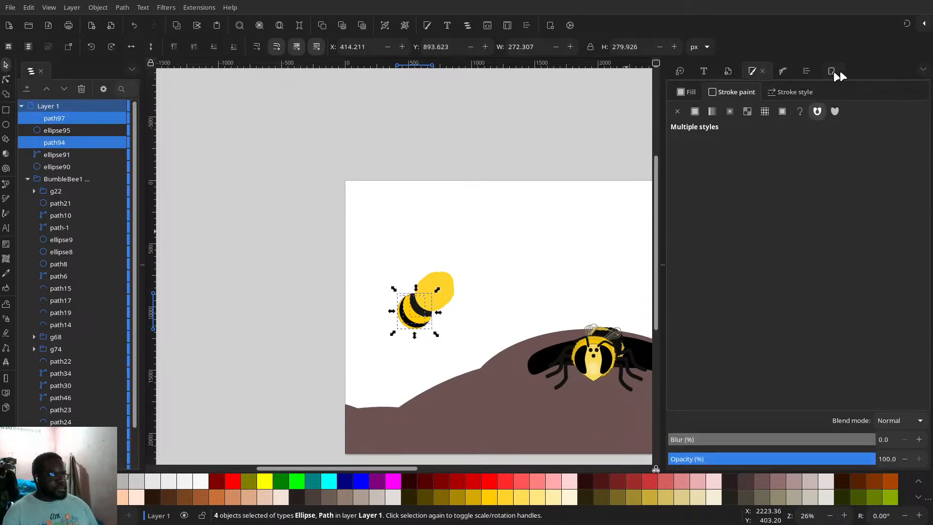
{"action": "left_click", "coordinate": [922, 70]}
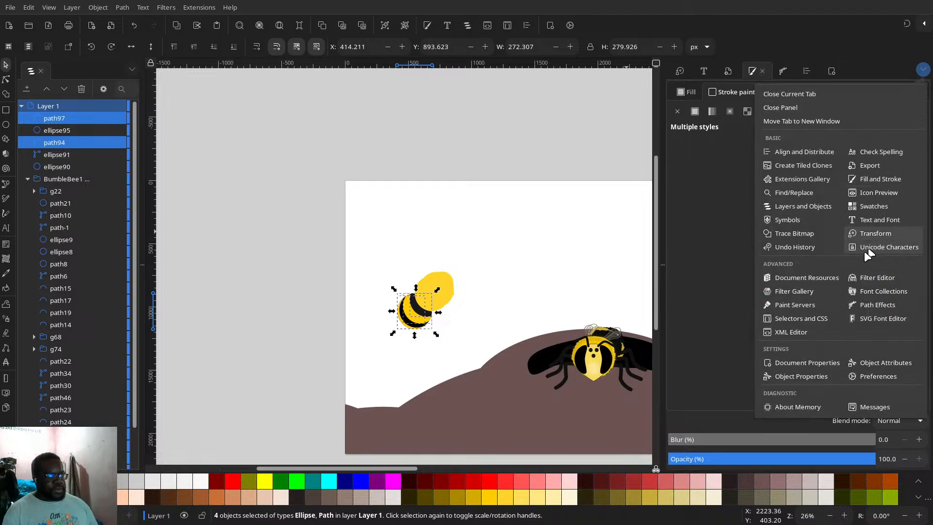
{"action": "left_click", "coordinate": [885, 306]}
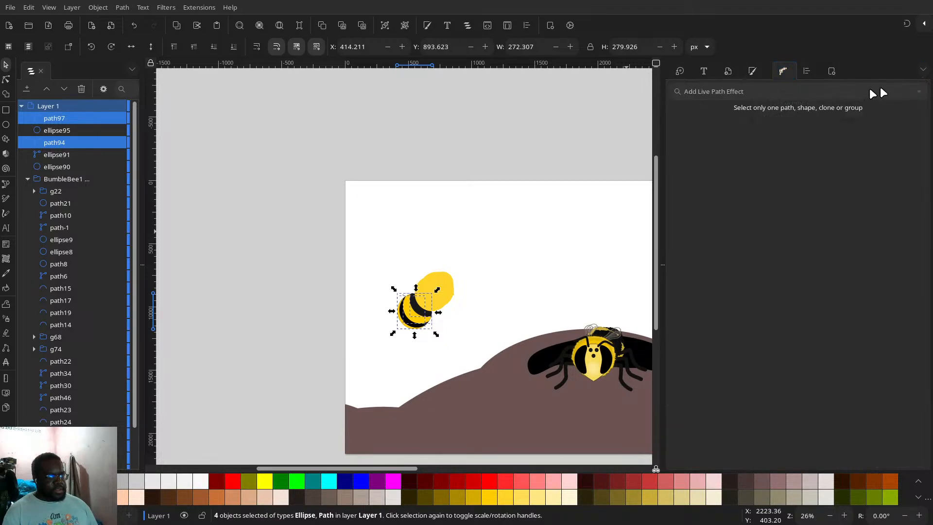
{"action": "scroll", "coordinate": [464, 334], "scroll_direction": "up", "scroll_amount": 4}
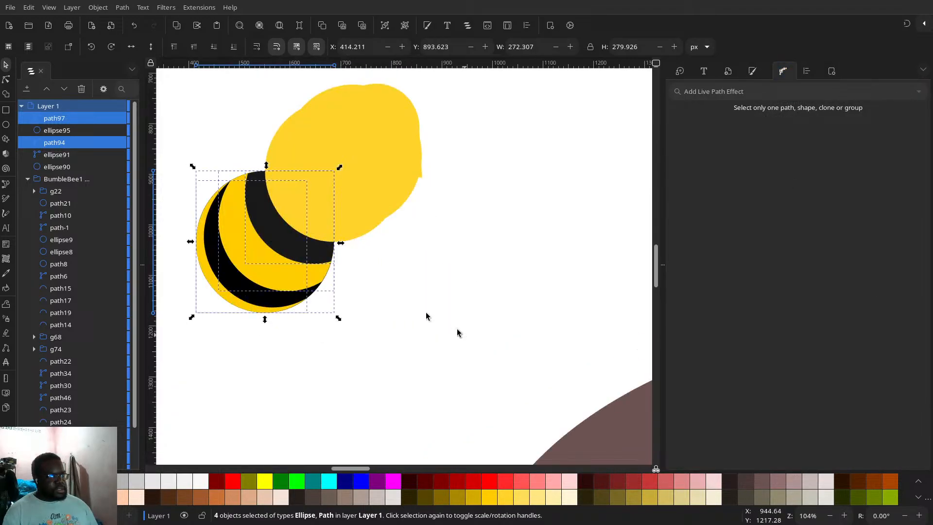
{"action": "left_click_drag", "start_coordinate": [410, 302], "coordinate": [542, 335]}
{"action": "left_click", "coordinate": [348, 193]}
{"action": "left_click", "coordinate": [403, 238]}
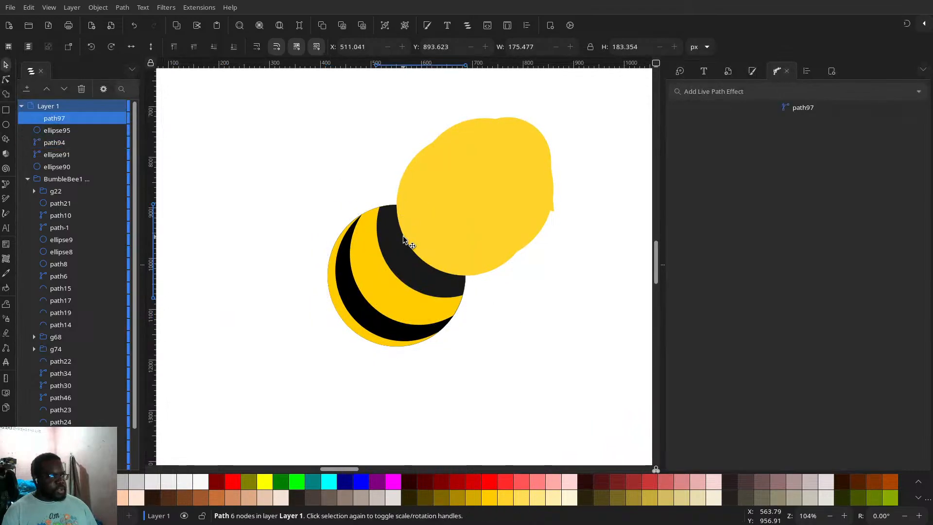
{"action": "left_click", "coordinate": [919, 92]}
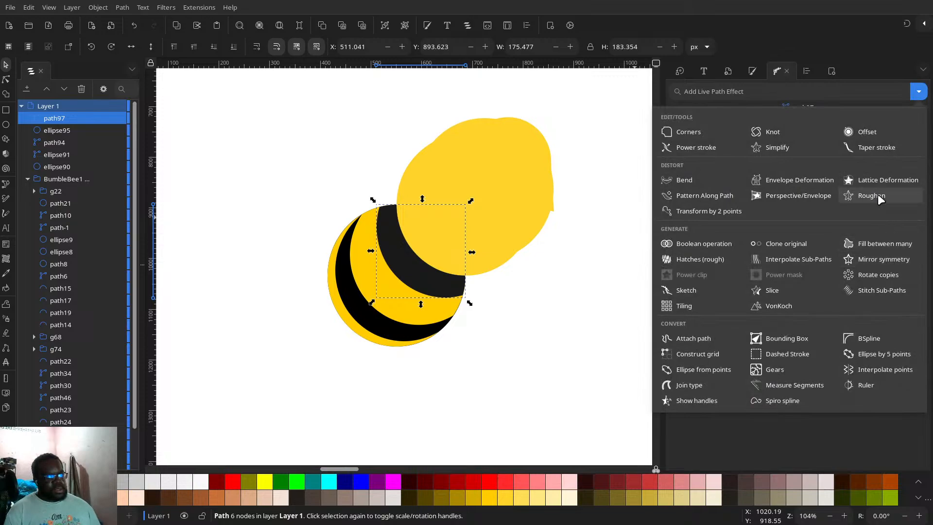
{"action": "left_click", "coordinate": [872, 196]}
- Apply the Roughen path effect to the wide yellow band, the black circle beneath it and the thin outer yellow crescent
{"action": "left_click", "coordinate": [402, 296]}
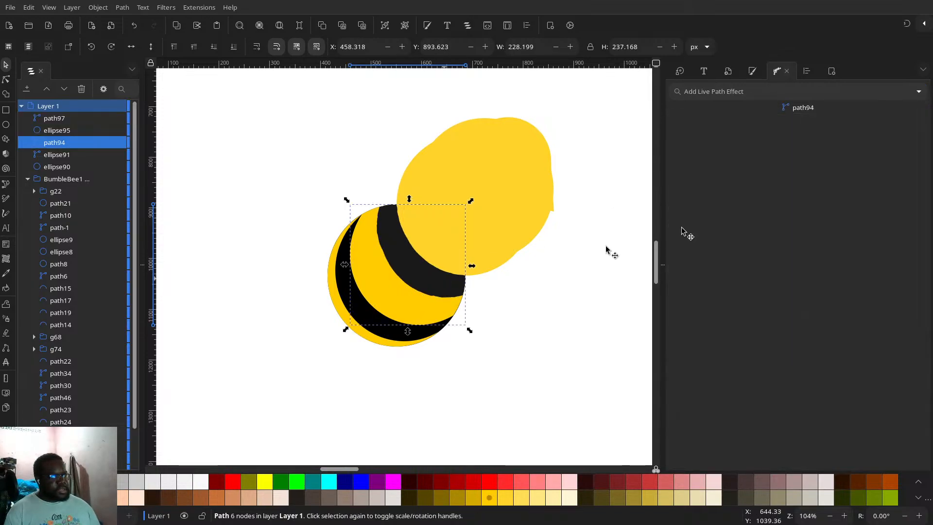
{"action": "left_click", "coordinate": [919, 92]}
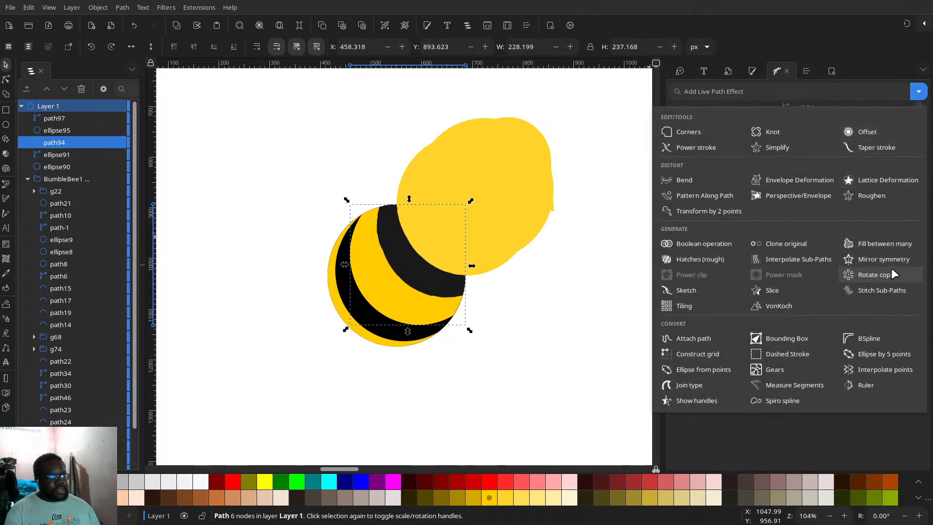
{"action": "left_click", "coordinate": [875, 196]}
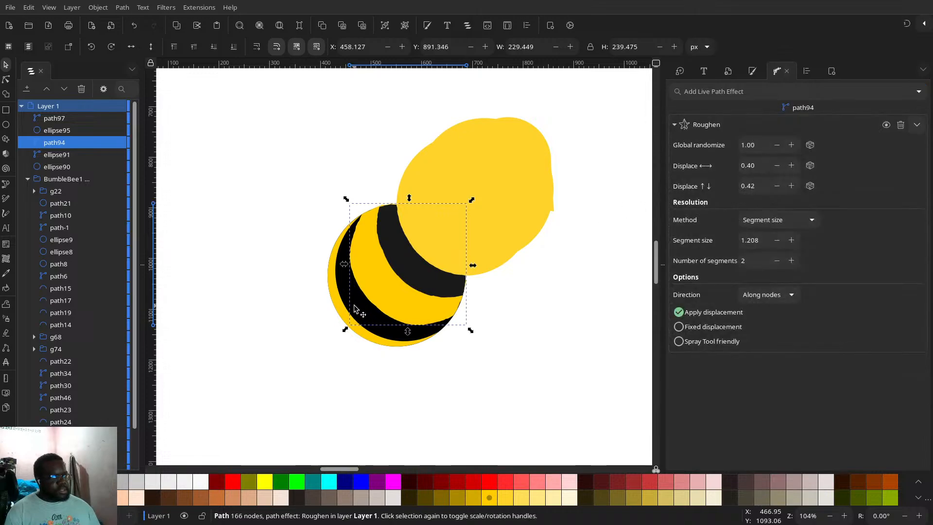
{"action": "left_click", "coordinate": [355, 309]}
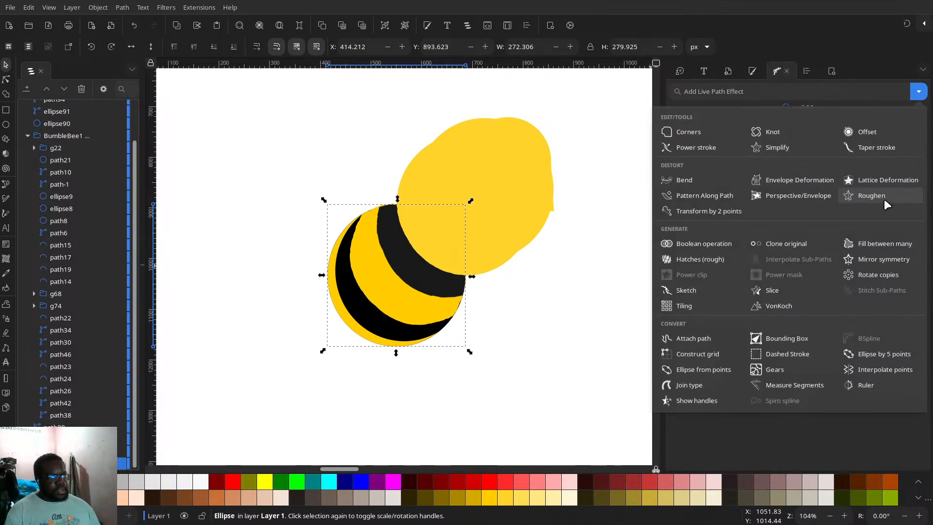
{"action": "left_click", "coordinate": [883, 198]}
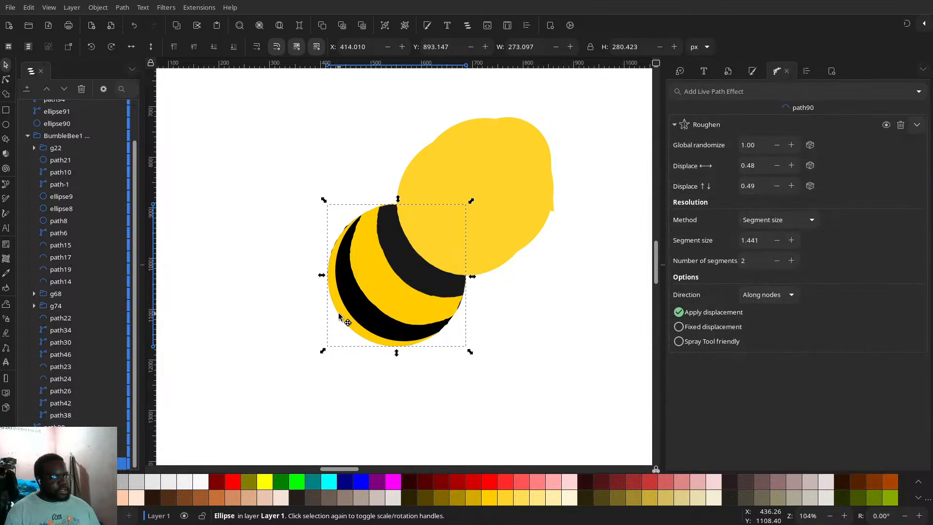
{"action": "left_click", "coordinate": [342, 316]}
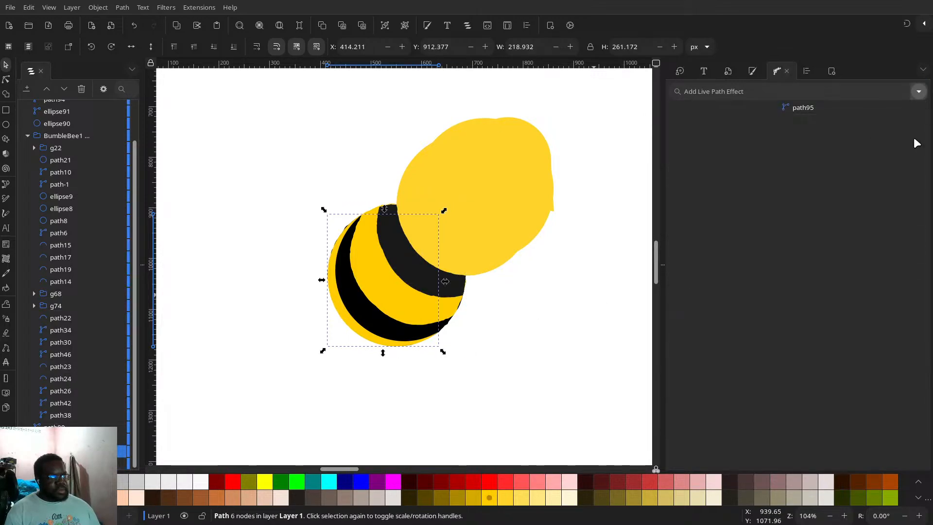
{"action": "left_click", "coordinate": [919, 91]}
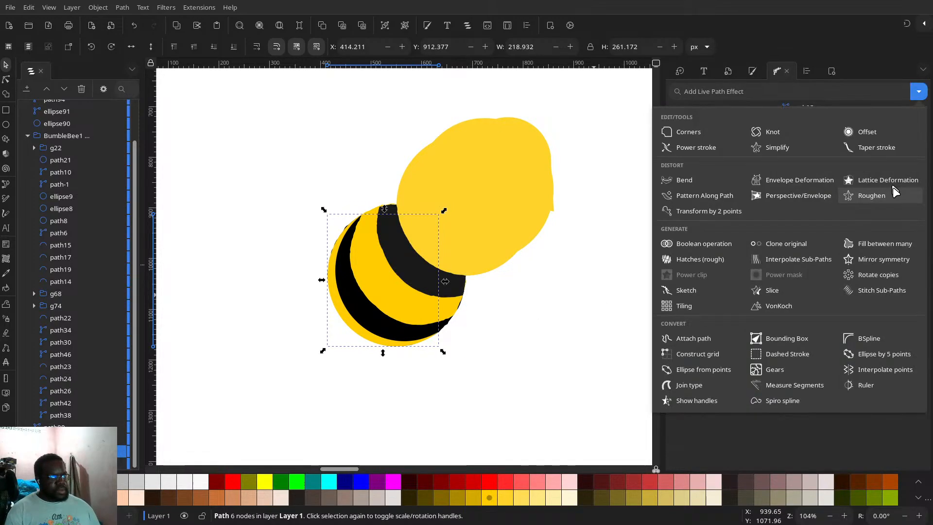
{"action": "left_click", "coordinate": [850, 196]}
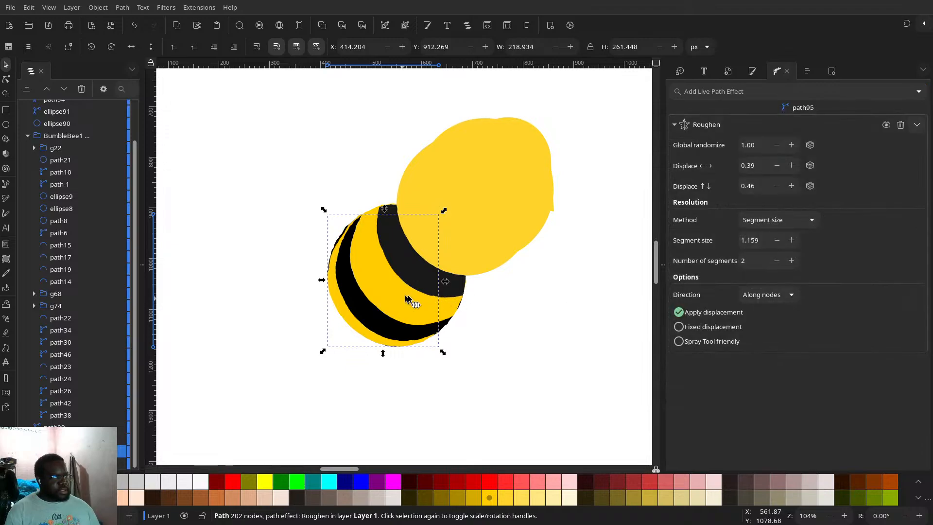
- Set the horizontal displacement of the wide yellow band's Roughen effect to 1.20
{"action": "left_click", "coordinate": [407, 300]}
{"action": "left_click", "coordinate": [791, 165]}
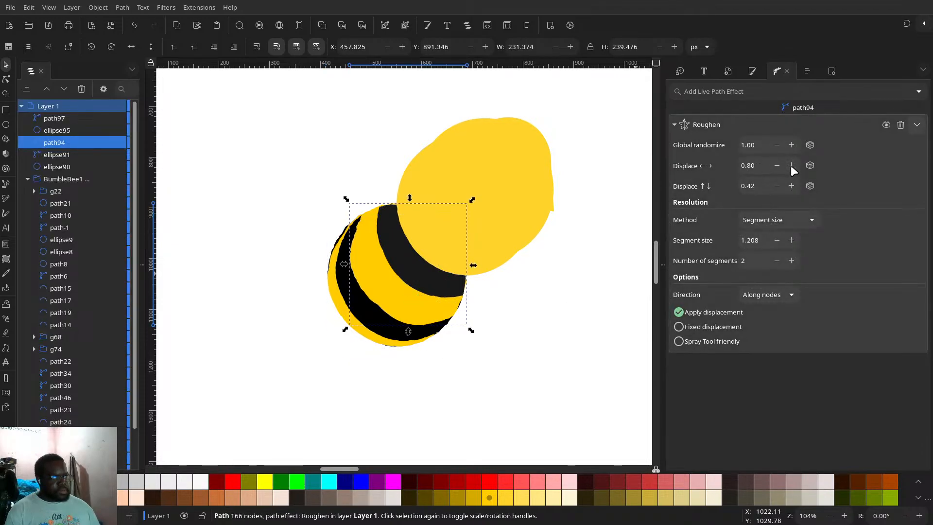
{"action": "left_click", "coordinate": [791, 165]}
{"action": "left_click", "coordinate": [792, 165]}
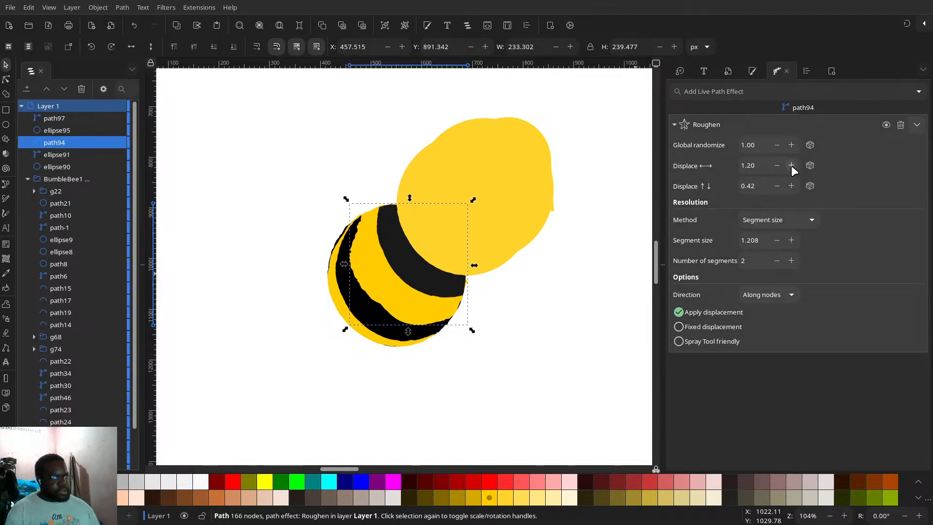
- Set the wide yellow band's Roughen segment size to 5.208 and number of segments to 18
{"action": "left_click", "coordinate": [791, 261]}
{"action": "left_click", "coordinate": [791, 262]}
{"action": "left_click", "coordinate": [792, 261]}
{"action": "left_click", "coordinate": [791, 261]}
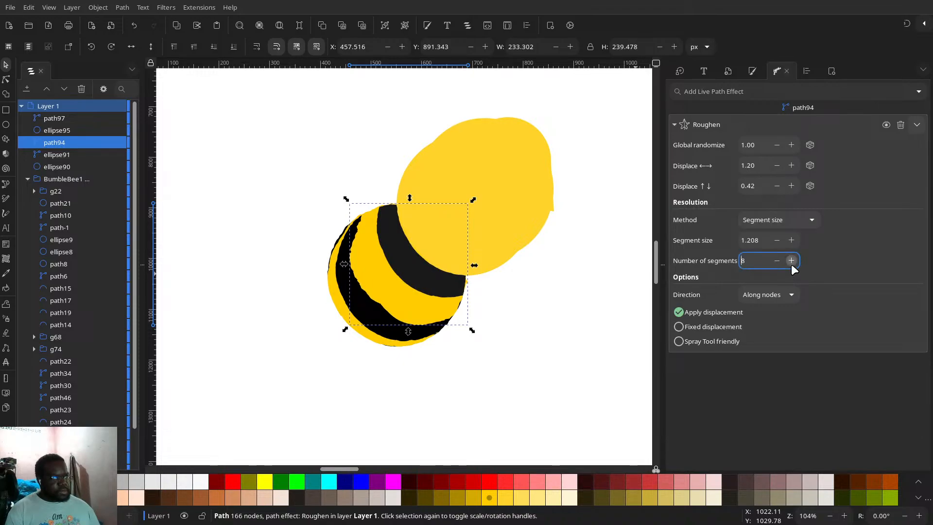
{"action": "left_click", "coordinate": [791, 240]}
{"action": "left_click", "coordinate": [791, 240]}
{"action": "left_click", "coordinate": [791, 240]}
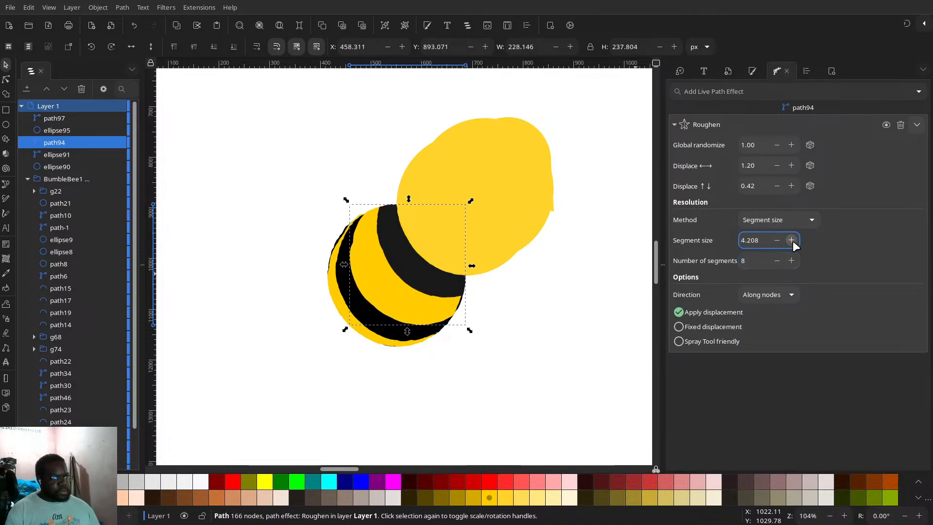
{"action": "left_click", "coordinate": [791, 240]}
{"action": "left_click", "coordinate": [792, 261]}
{"action": "left_click", "coordinate": [792, 261]}
{"action": "left_click", "coordinate": [792, 260]}
{"action": "left_click", "coordinate": [792, 260]}
{"action": "left_click", "coordinate": [792, 261]}
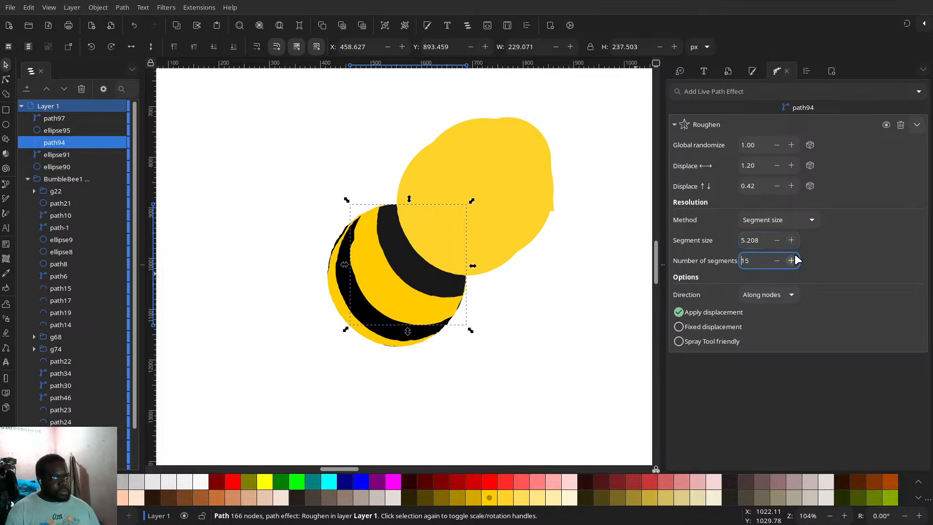
- Raise the wide yellow band's Roughen displacement to 1.70 horizontally and 1.02 vertically, with global randomize at 1.50
{"action": "left_click", "coordinate": [792, 186]}
{"action": "left_click", "coordinate": [792, 185]}
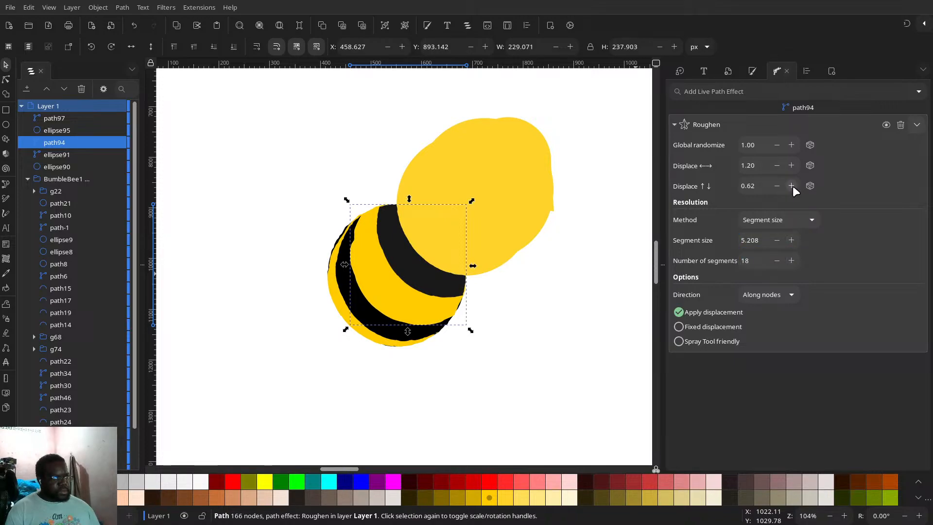
{"action": "left_click", "coordinate": [792, 185]}
{"action": "left_click", "coordinate": [793, 145]}
{"action": "left_click", "coordinate": [792, 144]}
{"action": "left_click", "coordinate": [792, 144]}
{"action": "left_click", "coordinate": [792, 145]}
{"action": "left_click", "coordinate": [792, 144]}
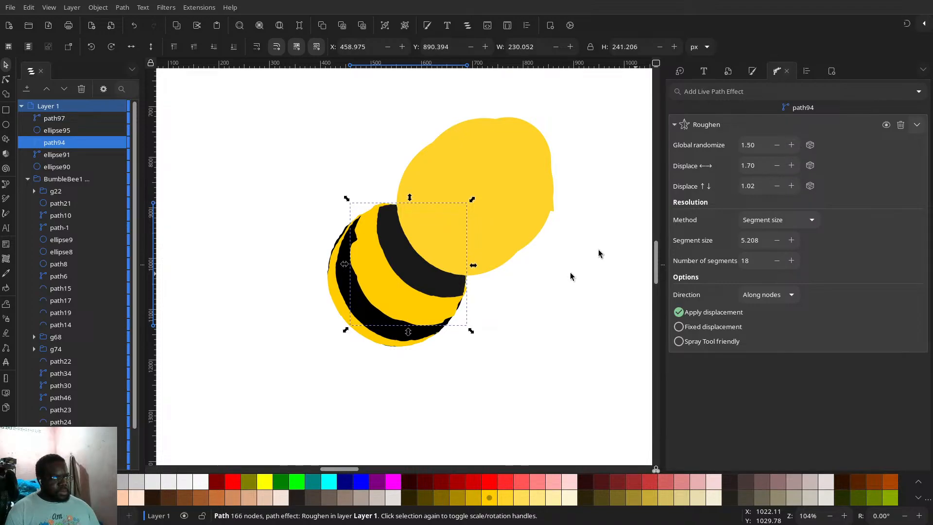
- Set the Roughen segment size of the dark gray stripe next to the yellow body circle to 4.929
{"action": "left_click", "coordinate": [476, 298]}
{"action": "left_click", "coordinate": [428, 279]}
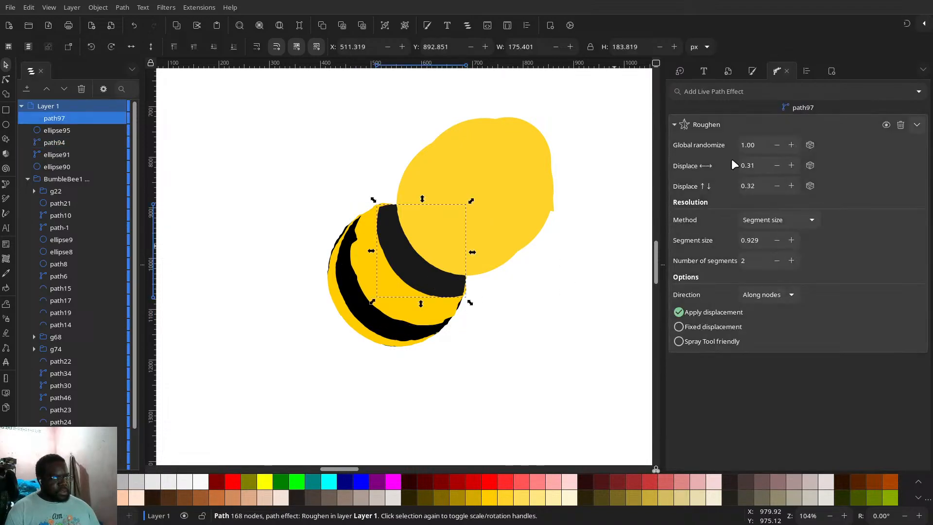
{"action": "left_click", "coordinate": [791, 242]}
{"action": "left_click", "coordinate": [791, 242]}
{"action": "left_click", "coordinate": [791, 241]}
{"action": "left_click", "coordinate": [791, 242]}
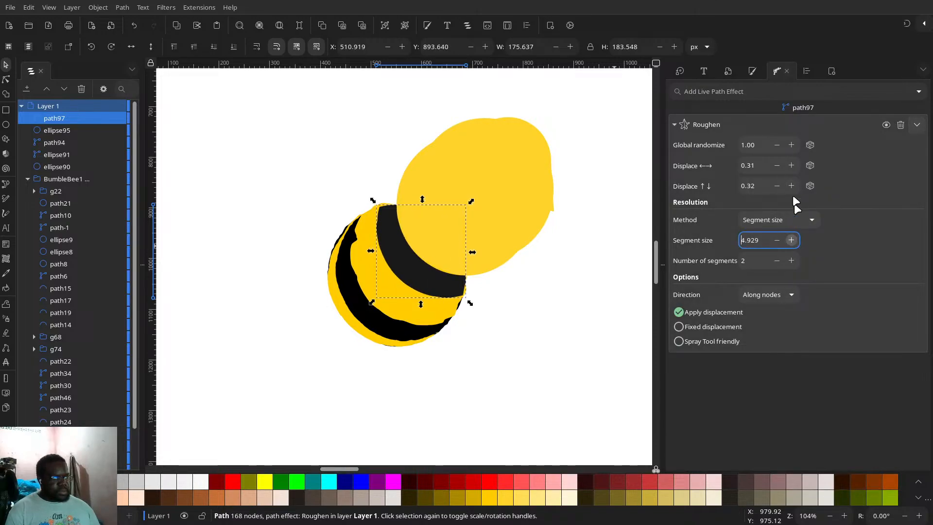
- Set the dark gray stripe's Roughen displacement to 1.11 horizontally and 0.72 vertically, with global randomize at 1.60
{"action": "left_click", "coordinate": [791, 165]}
{"action": "left_click", "coordinate": [791, 165]}
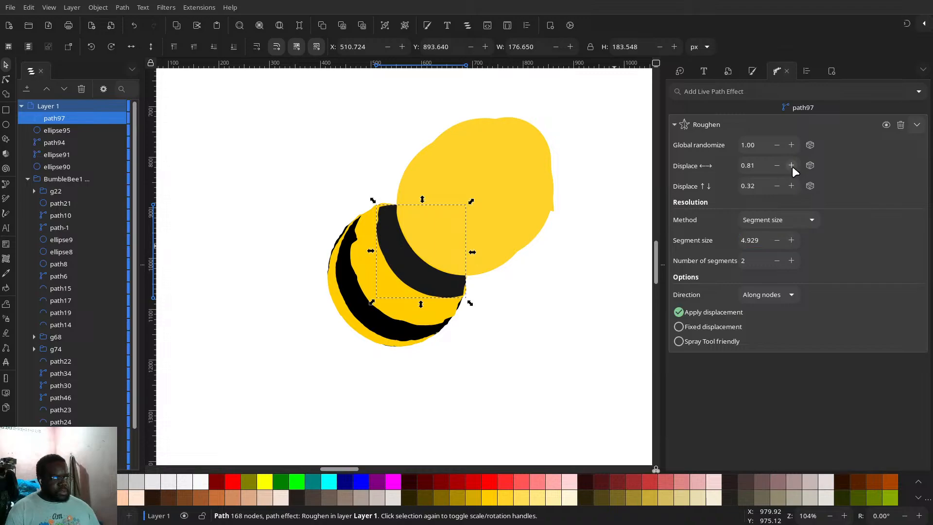
{"action": "left_click", "coordinate": [792, 166]}
{"action": "left_click", "coordinate": [791, 165]}
{"action": "left_click", "coordinate": [791, 144]}
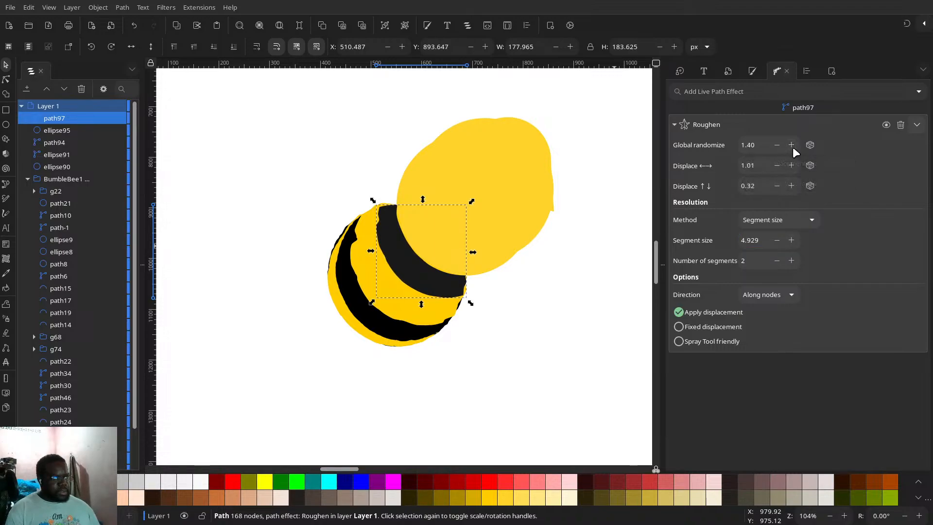
{"action": "left_click", "coordinate": [791, 145]}
{"action": "left_click", "coordinate": [791, 144]}
{"action": "left_click", "coordinate": [792, 184]}
{"action": "left_click", "coordinate": [792, 185]}
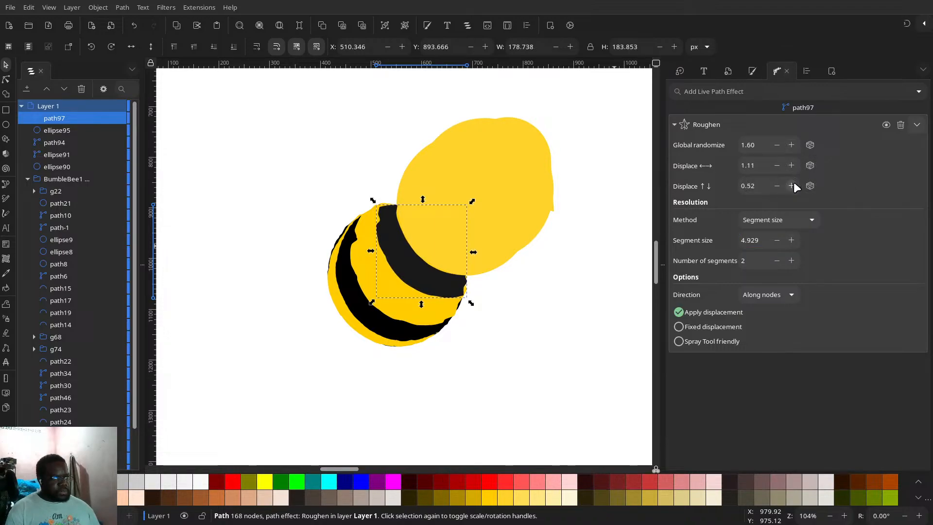
{"action": "left_click", "coordinate": [793, 185]}
{"action": "left_click", "coordinate": [792, 184]}
- Set the dark gray stripe's number of Roughen segments to 5 and its direction to Random, and deselect it
{"action": "left_click", "coordinate": [792, 260]}
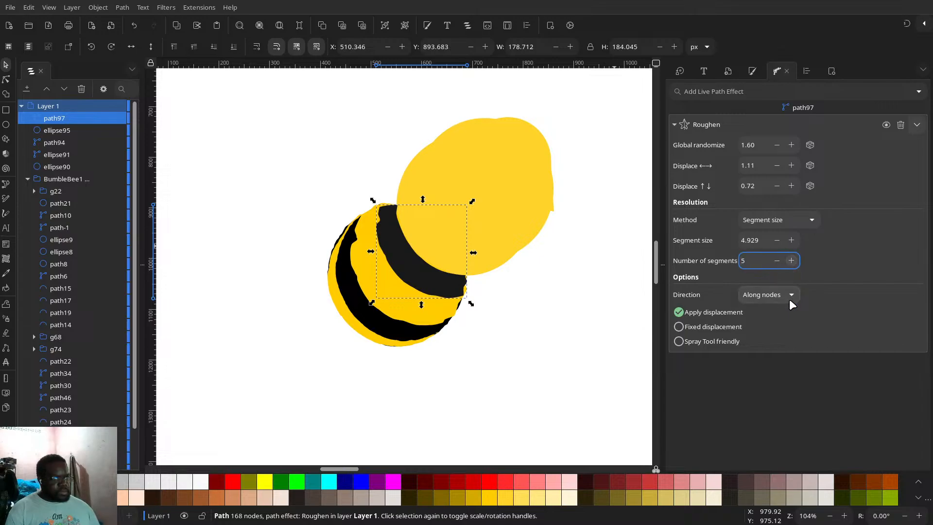
{"action": "left_click", "coordinate": [789, 298]}
{"action": "left_click", "coordinate": [786, 312]}
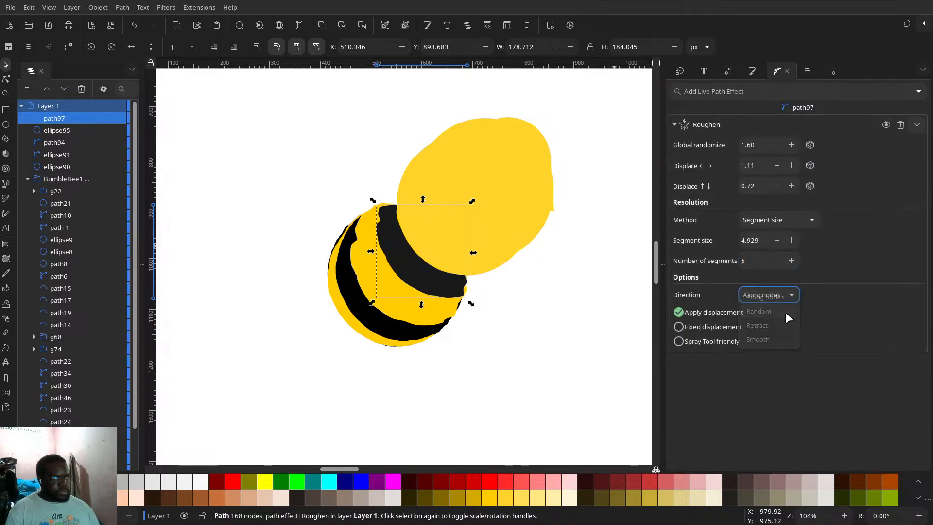
{"action": "left_click", "coordinate": [594, 281]}
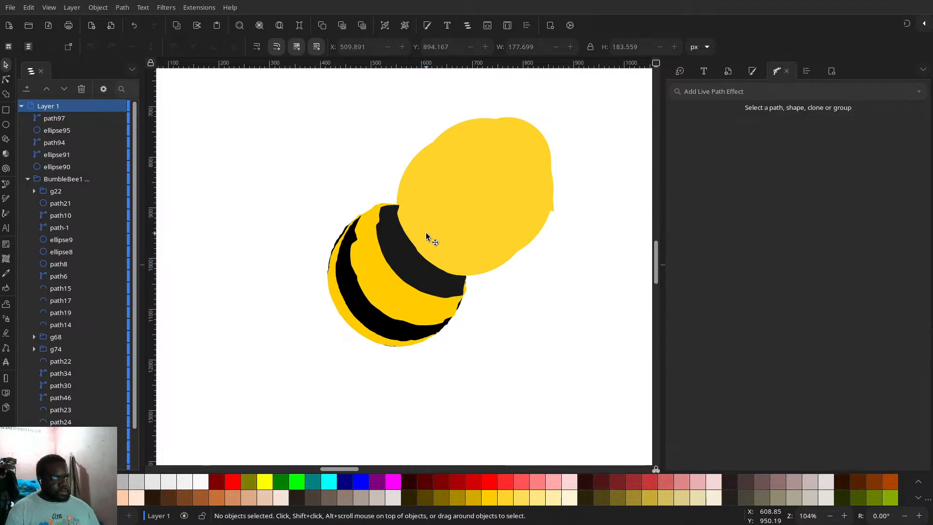
{"action": "left_click", "coordinate": [426, 232]}
{"action": "left_click_drag", "start_coordinate": [448, 181], "coordinate": [565, 290]}
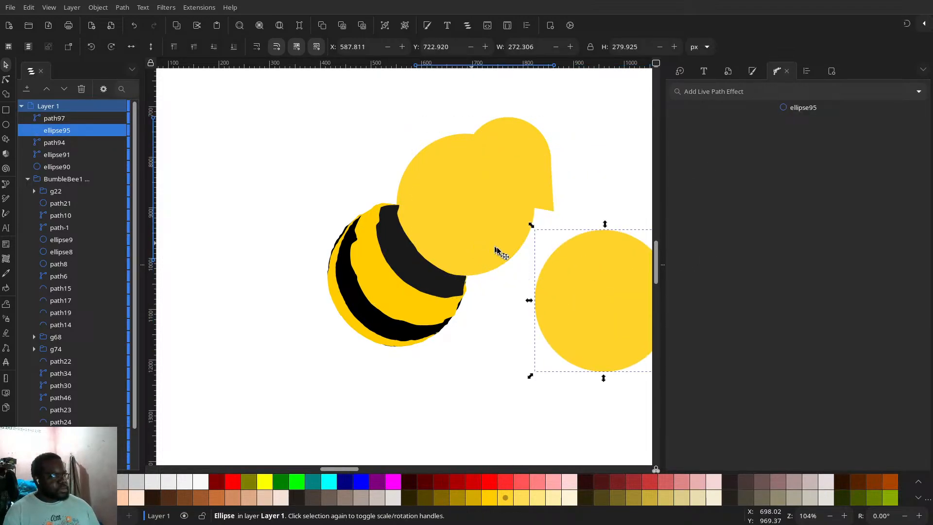
{"action": "key", "text": "ctrl+z"}
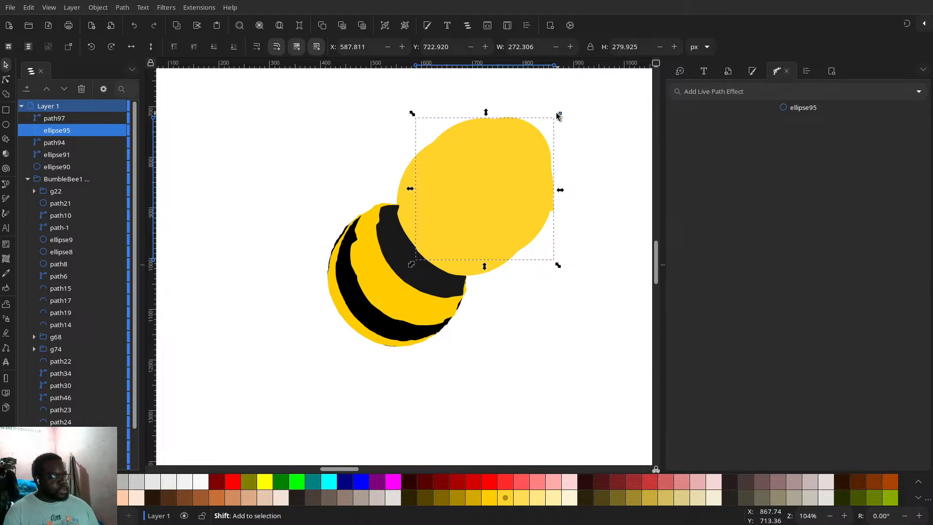
- Shrink the yellow circle overlapping the bee's upper body and head to about 224 by 220 px and apply the Roughen path effect
{"action": "mouse_move", "coordinate": [559, 115]}
{"action": "left_mouse_down"}
{"action": "mouse_move", "coordinate": [541, 138]}
{"action": "mouse_move", "coordinate": [545, 127]}
{"action": "left_mouse_up"}
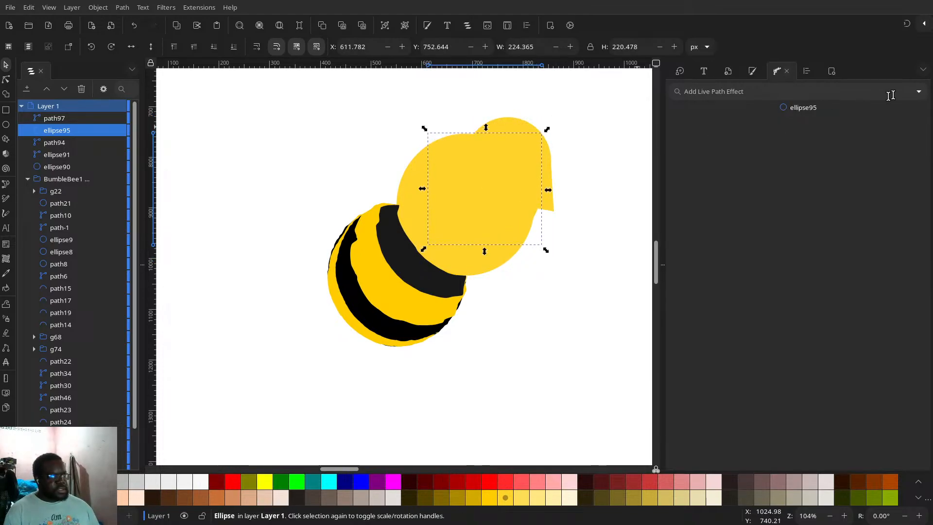
{"action": "left_click", "coordinate": [919, 92]}
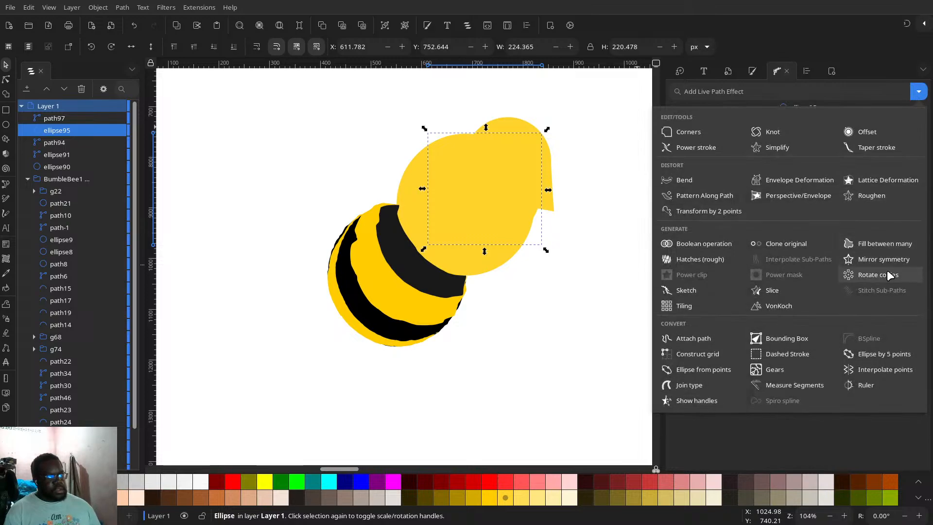
{"action": "left_click", "coordinate": [872, 195]}
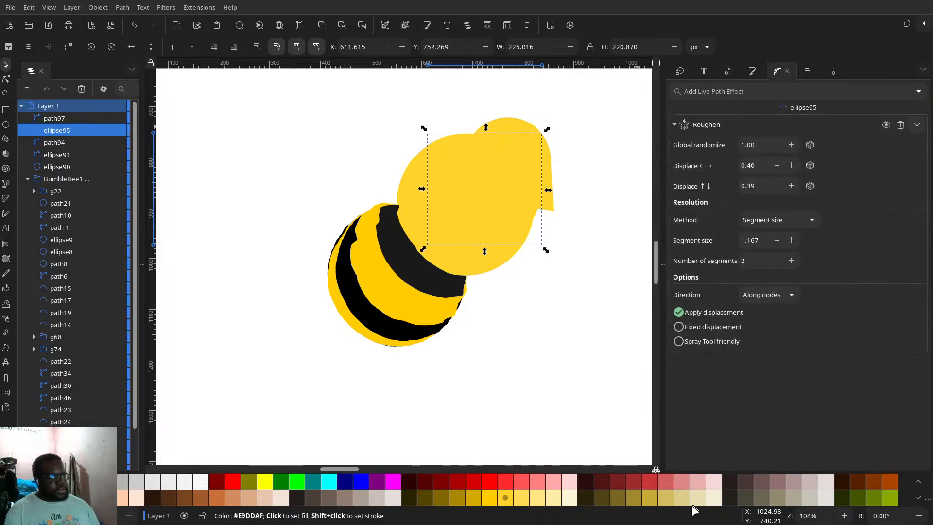
- Fill the shrunken circle with a darker gold and lower it between the teardrop-shaped head and the large body circle
{"action": "left_click", "coordinate": [650, 498]}
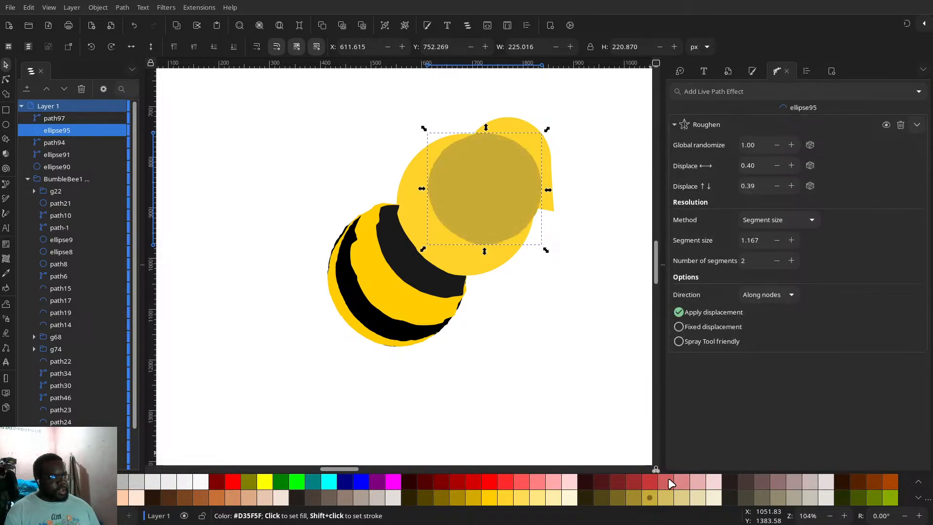
{"action": "left_click", "coordinate": [212, 43]}
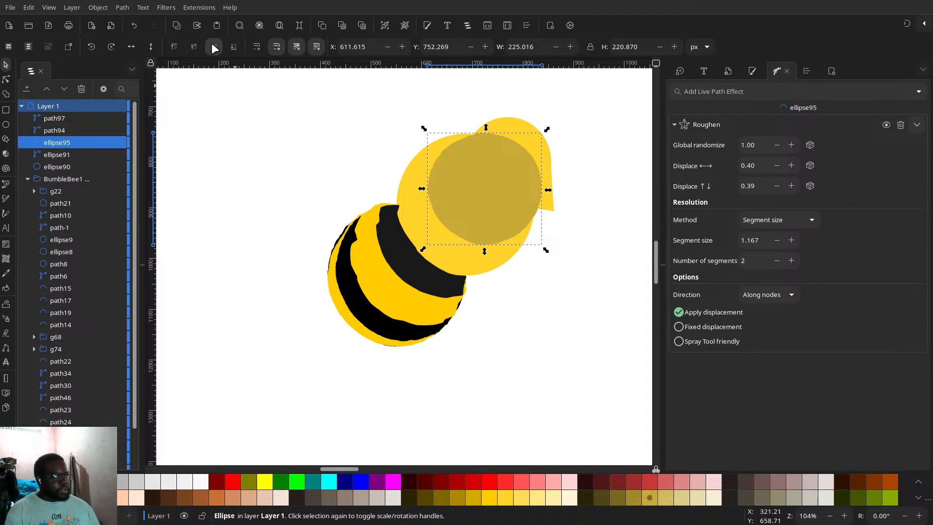
{"action": "left_click", "coordinate": [212, 43]}
{"action": "left_click", "coordinate": [212, 42]}
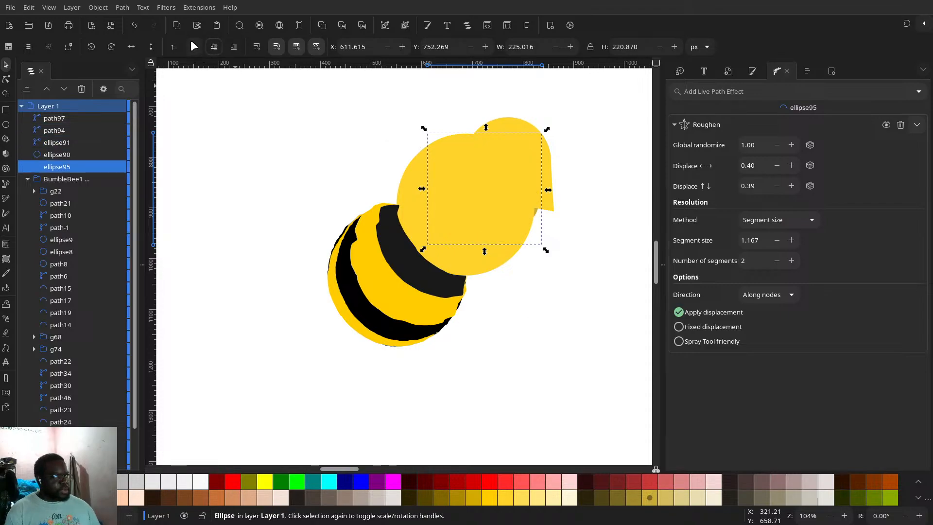
{"action": "left_click", "coordinate": [194, 47]}
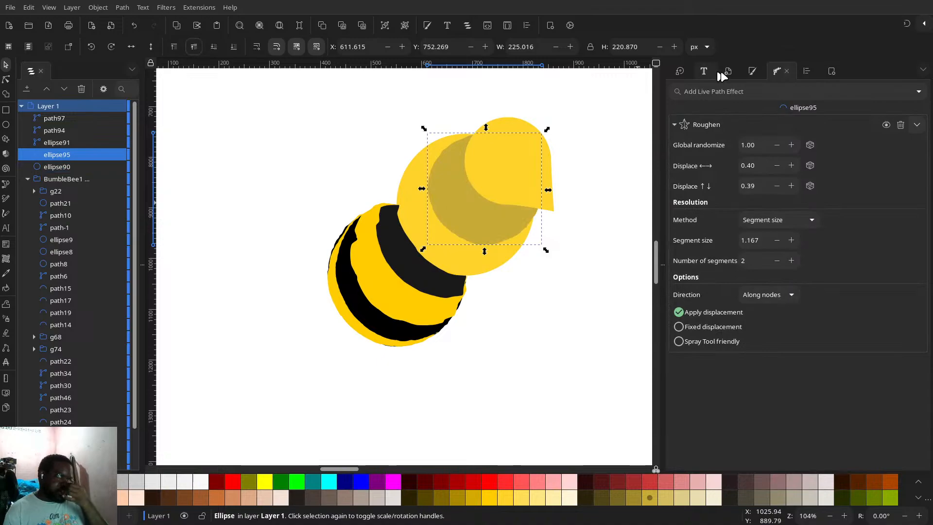
- Blur the dark gold circle behind the head by 27.2%
{"action": "left_click", "coordinate": [750, 73]}
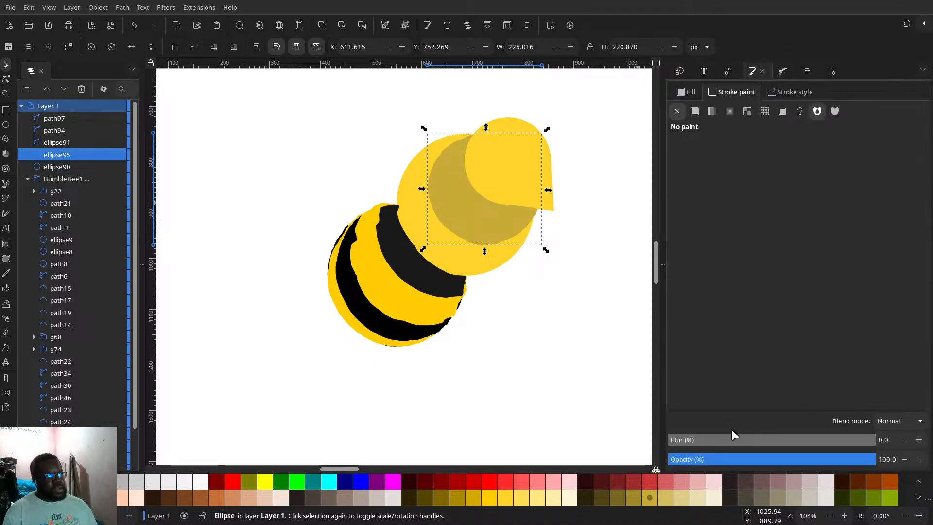
{"action": "left_click", "coordinate": [733, 445]}
{"action": "left_click_drag", "start_coordinate": [734, 448], "coordinate": [724, 449]}
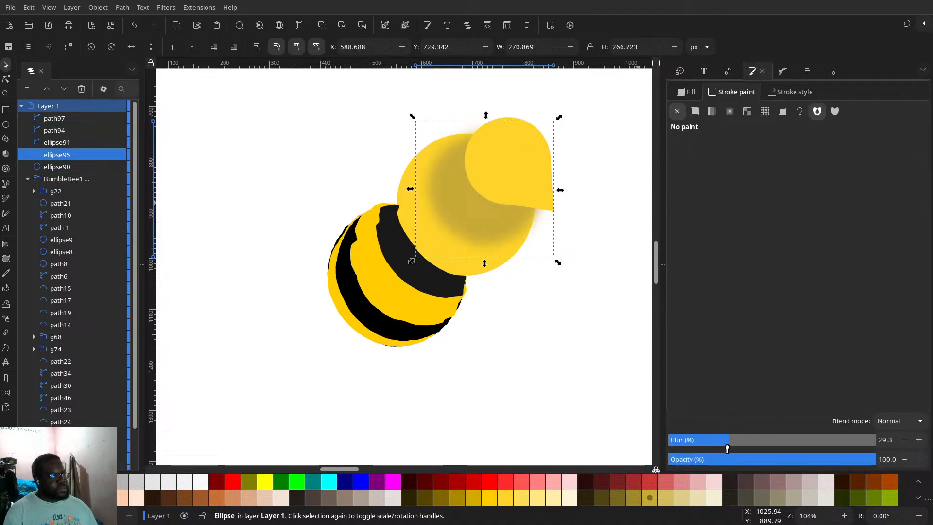
- Try the Overlay, Soft Light and Hard Light blend modes on the blurred gold circle
{"action": "left_click", "coordinate": [899, 422]}
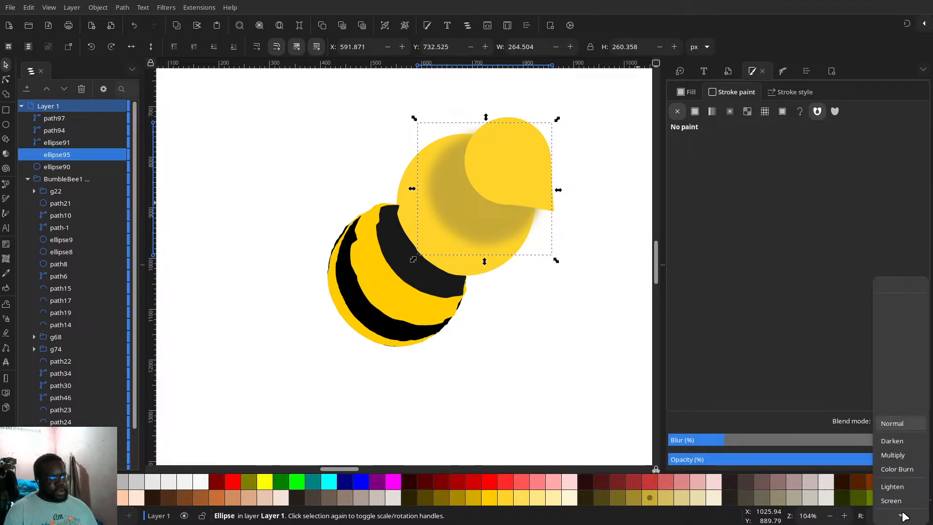
{"action": "left_click", "coordinate": [915, 421]}
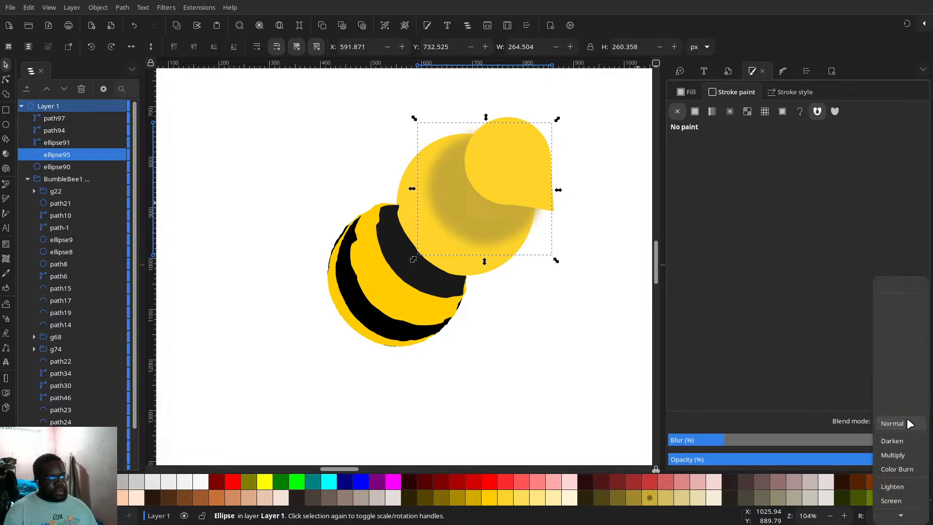
{"action": "left_click", "coordinate": [899, 395]}
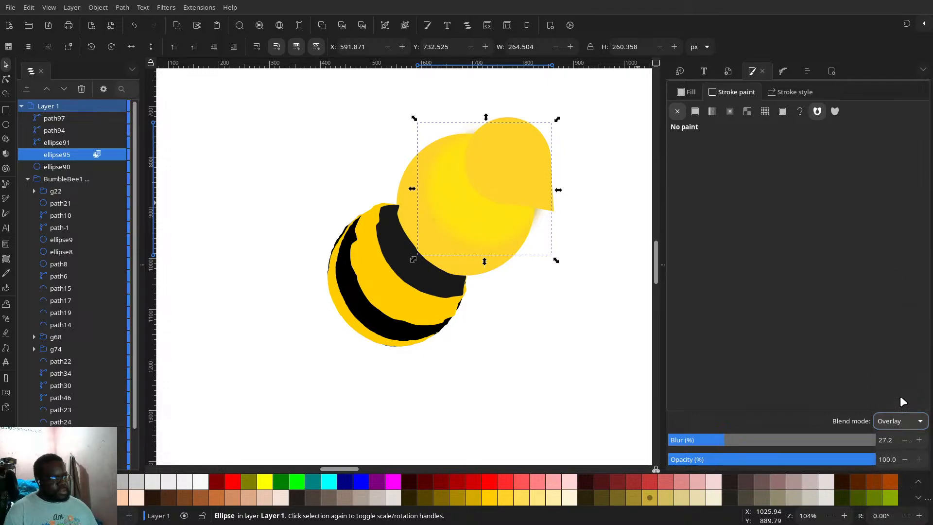
{"action": "left_click", "coordinate": [896, 423]}
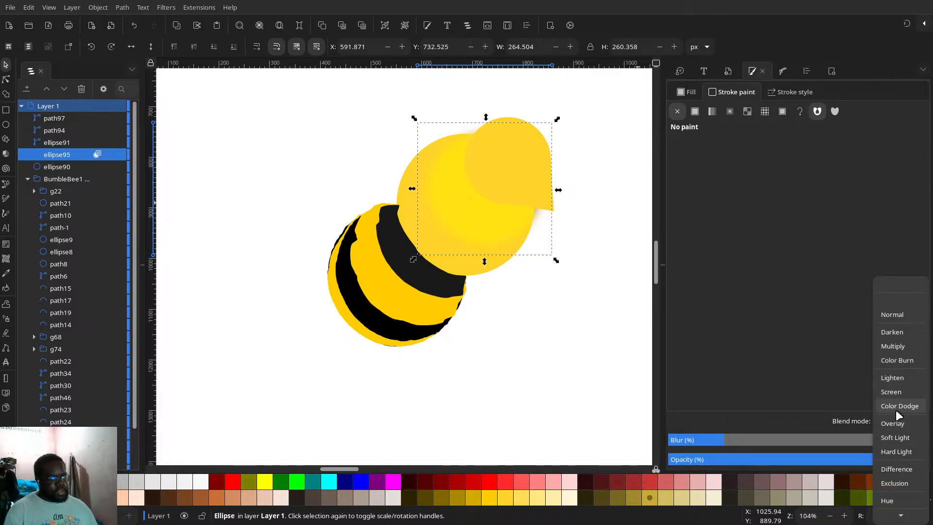
{"action": "left_click", "coordinate": [898, 441]}
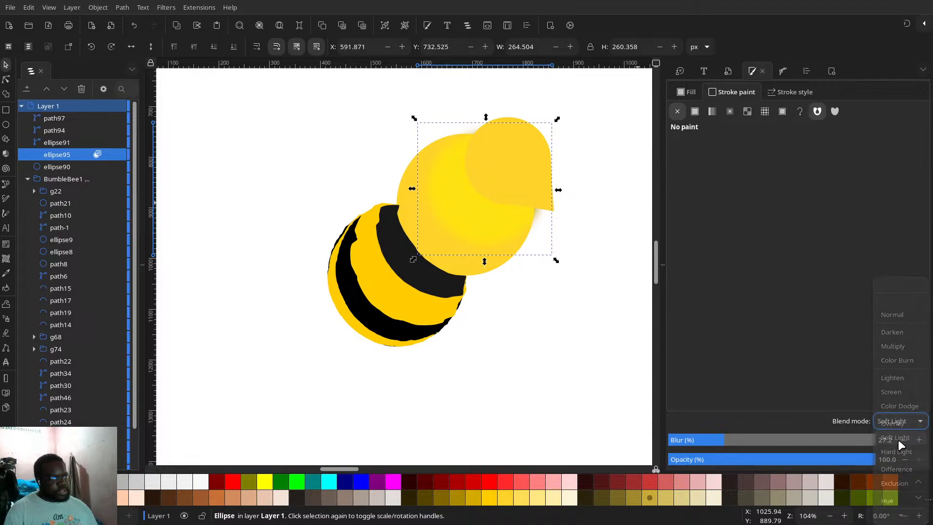
{"action": "left_click", "coordinate": [900, 425]}
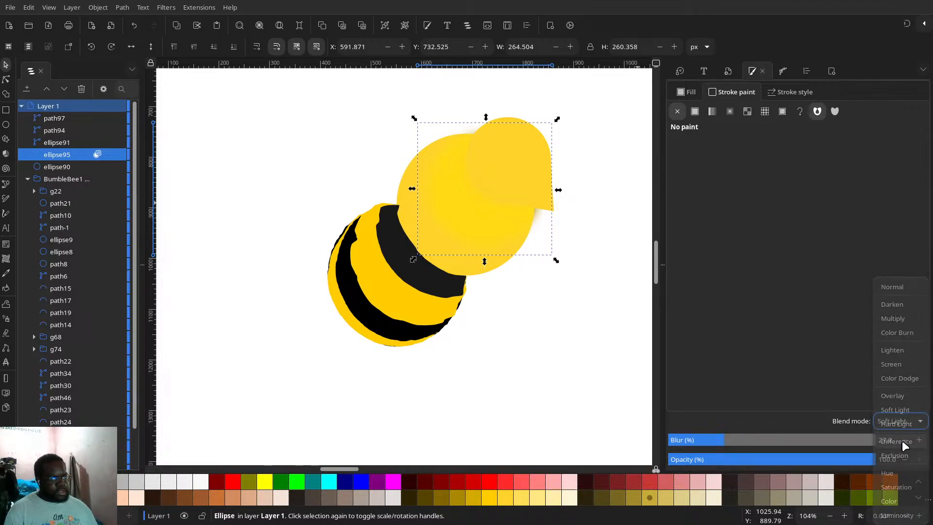
{"action": "left_click", "coordinate": [902, 440]}
- Set the blurred gold circle's blend mode to Multiply so it shades the body behind the head
{"action": "left_click", "coordinate": [904, 425]}
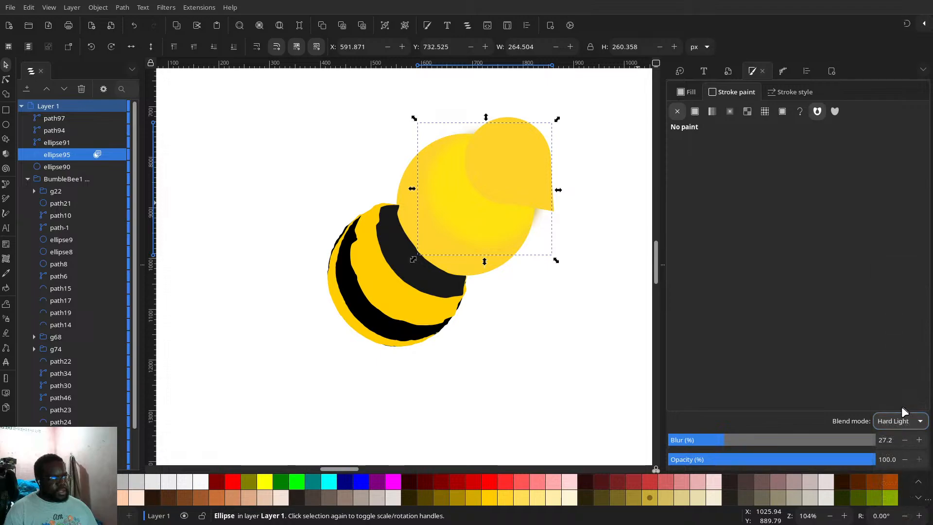
{"action": "left_click", "coordinate": [905, 421]}
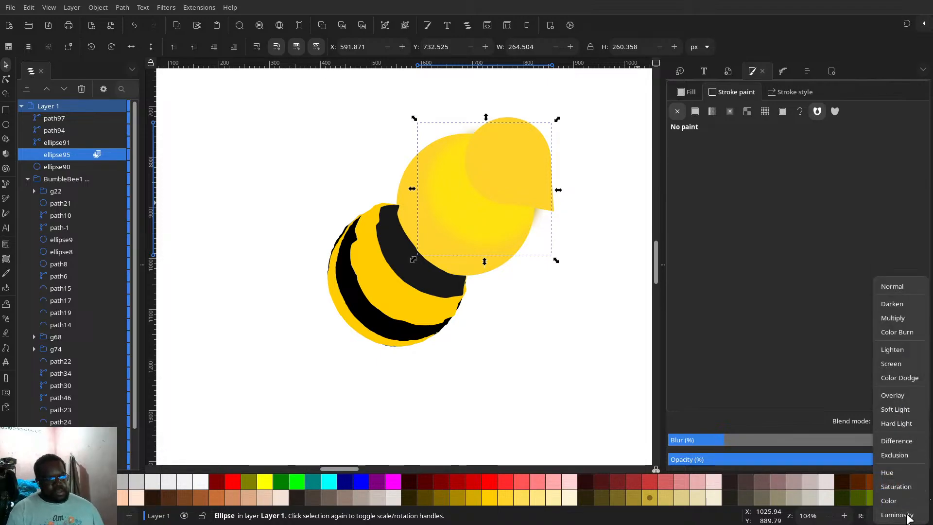
{"action": "left_click", "coordinate": [895, 318]}
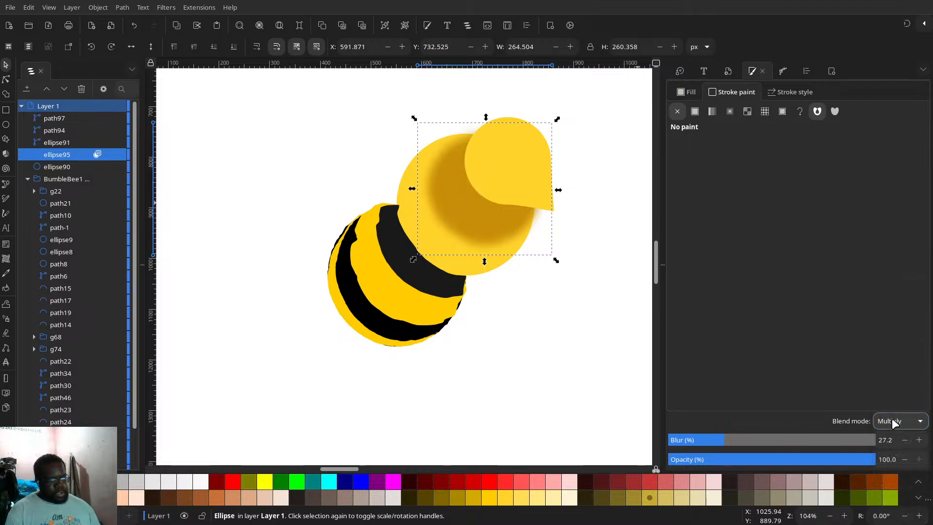
- Lower the opacity of the blurred gold shading circle behind the head to 36.5%
{"action": "left_click_drag", "start_coordinate": [756, 465], "coordinate": [754, 467]}
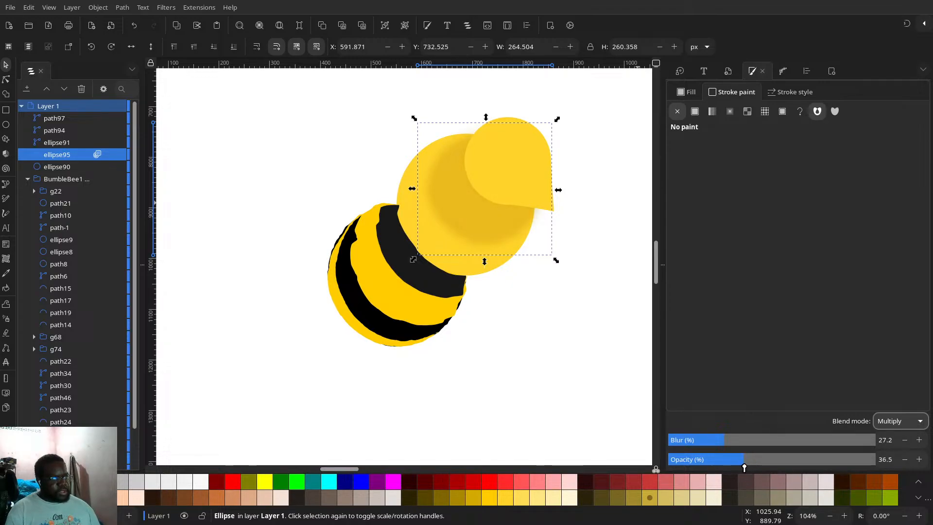
{"action": "scroll", "coordinate": [534, 326], "scroll_direction": "down", "scroll_amount": 3}
{"action": "left_click", "coordinate": [564, 340]}
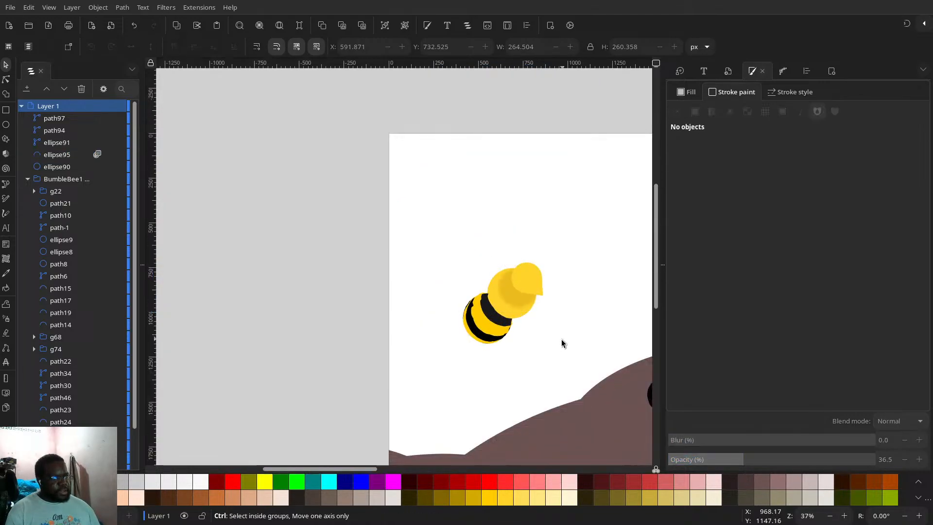
{"action": "scroll", "coordinate": [562, 341], "scroll_direction": "down", "scroll_amount": 1}
{"action": "left_click_drag", "start_coordinate": [580, 335], "coordinate": [499, 302]}
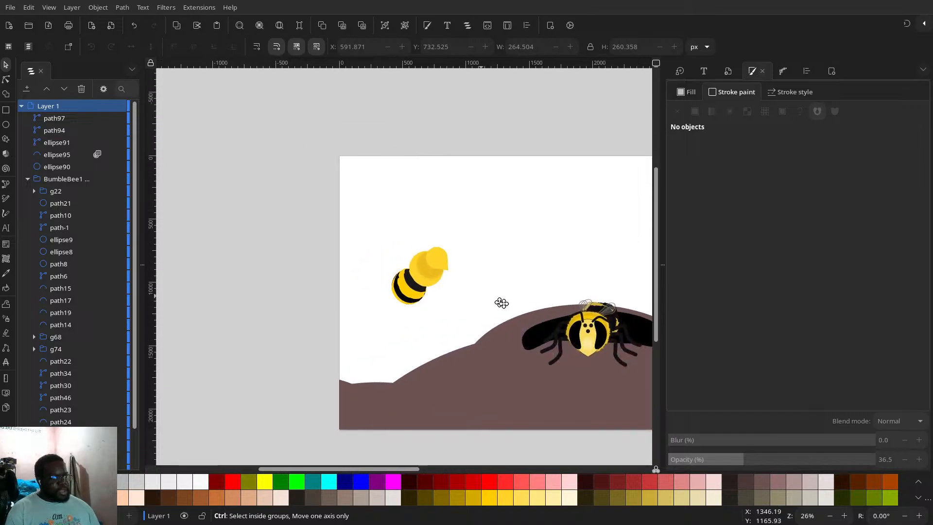
{"action": "scroll", "coordinate": [468, 302], "scroll_direction": "up", "scroll_amount": 4}
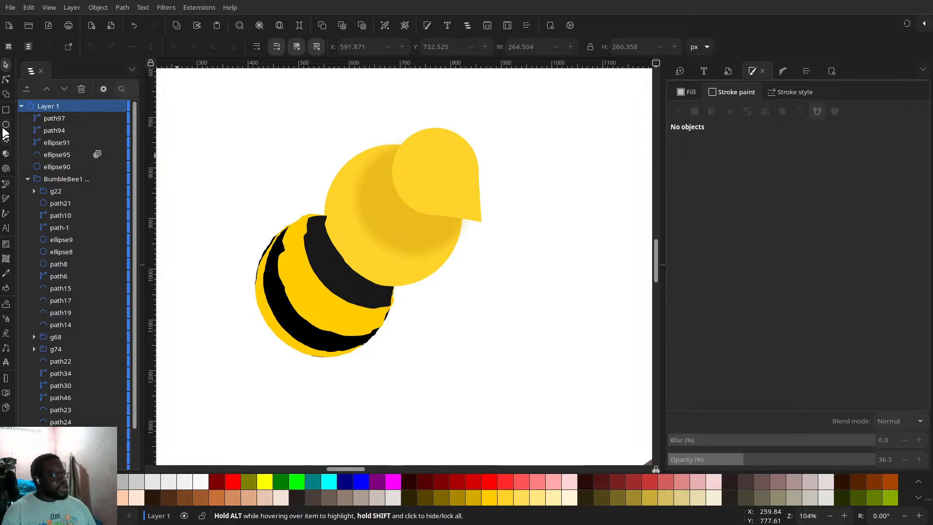
- Draw a circle about 98 px wide on the teardrop-shaped head and convert it to a path
{"action": "left_click_drag", "start_coordinate": [398, 153], "coordinate": [448, 201]}
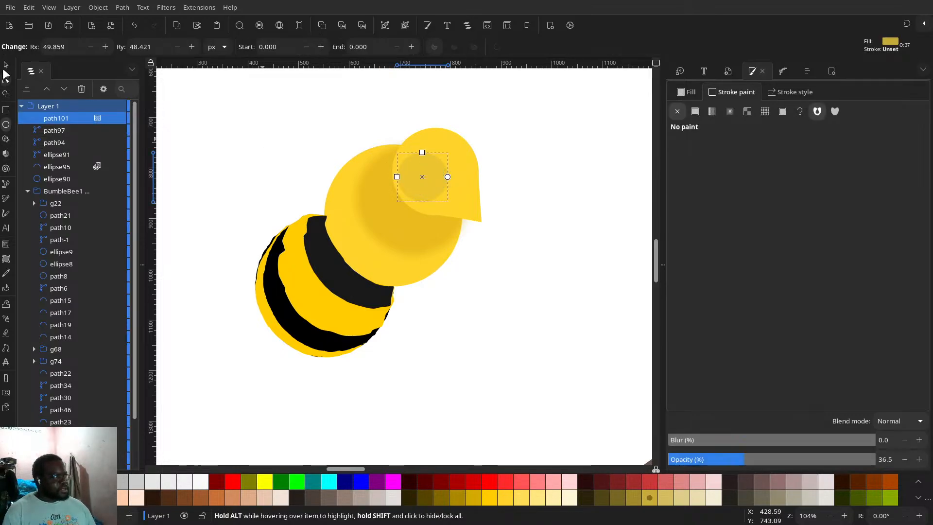
{"action": "left_click", "coordinate": [4, 70]}
{"action": "left_click_drag", "start_coordinate": [452, 149], "coordinate": [460, 179]}
{"action": "left_click", "coordinate": [422, 178]}
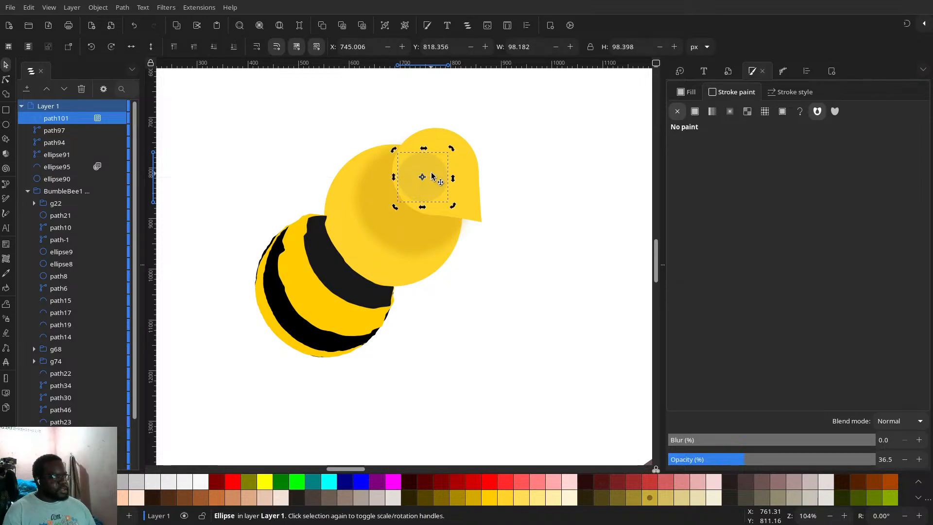
{"action": "left_click", "coordinate": [122, 7]}
{"action": "left_click", "coordinate": [139, 20]}
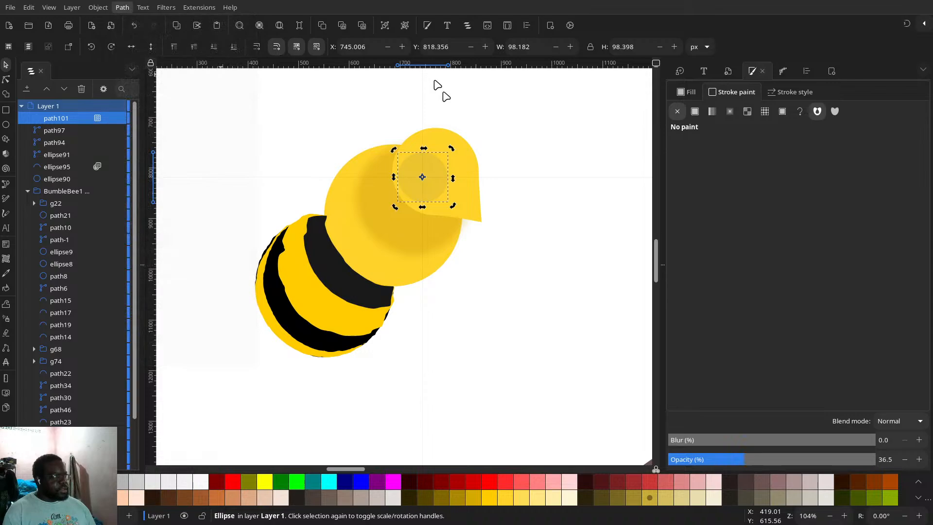
{"action": "left_click", "coordinate": [505, 154]}
{"action": "left_click", "coordinate": [439, 162]}
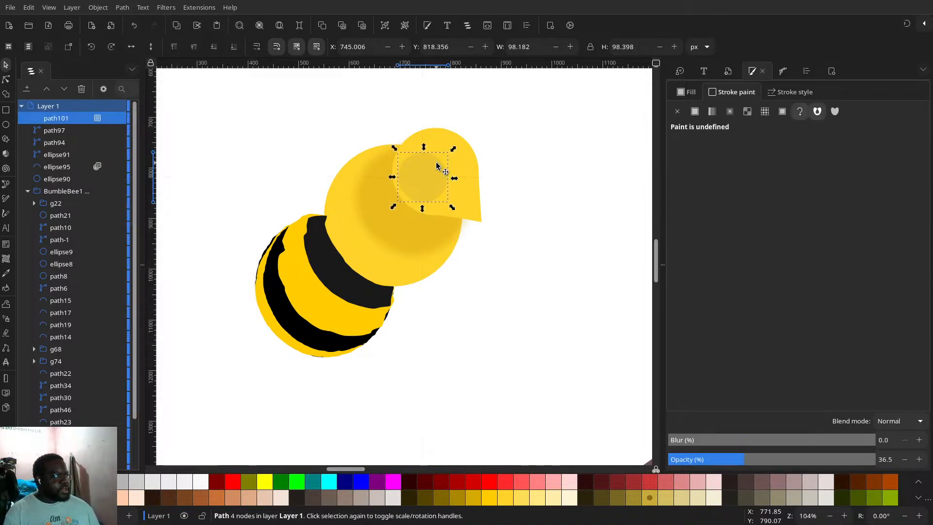
- Reshape the small circle's nodes into a curved bean-shaped eye along the side of the head facing the body
{"action": "key", "text": "n"}
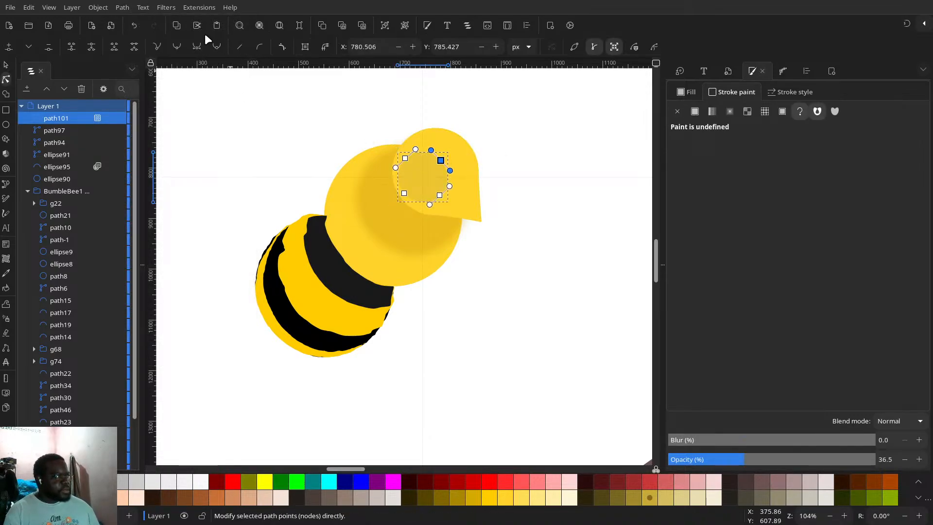
{"action": "left_click_drag", "start_coordinate": [441, 160], "coordinate": [457, 208]}
{"action": "left_click", "coordinate": [440, 195]}
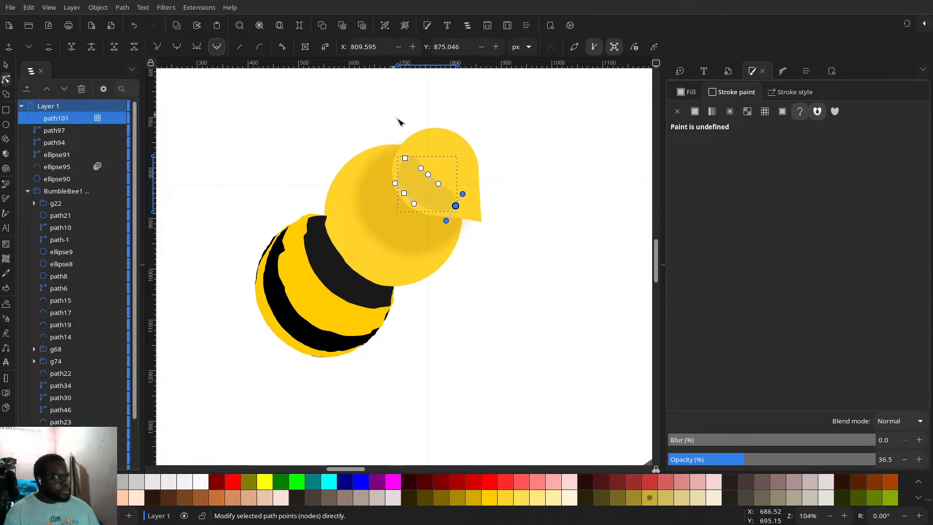
{"action": "left_click_drag", "start_coordinate": [405, 159], "coordinate": [403, 149]}
{"action": "scroll", "coordinate": [97, 445], "scroll_direction": "down", "scroll_amount": 2}
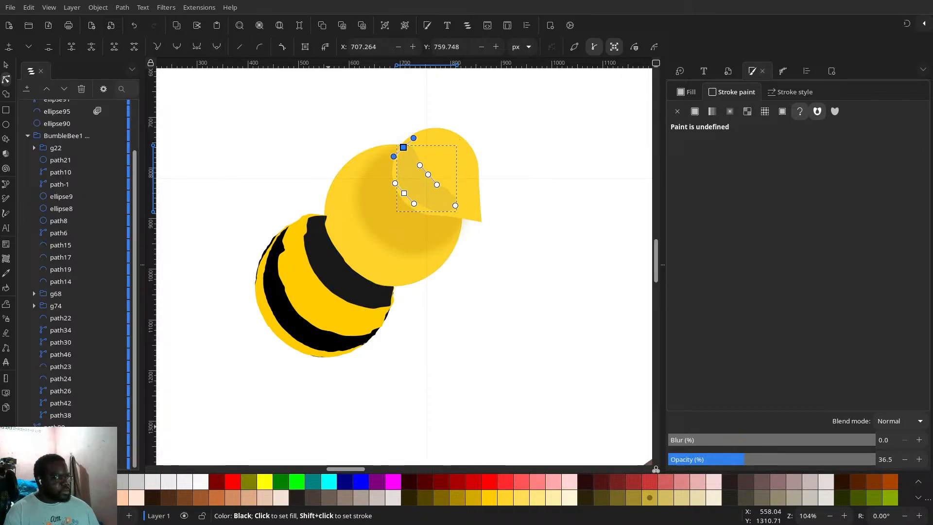
- Fill the bean-shaped eye with black and raise its opacity to 100%
{"action": "left_click", "coordinate": [24, 483]}
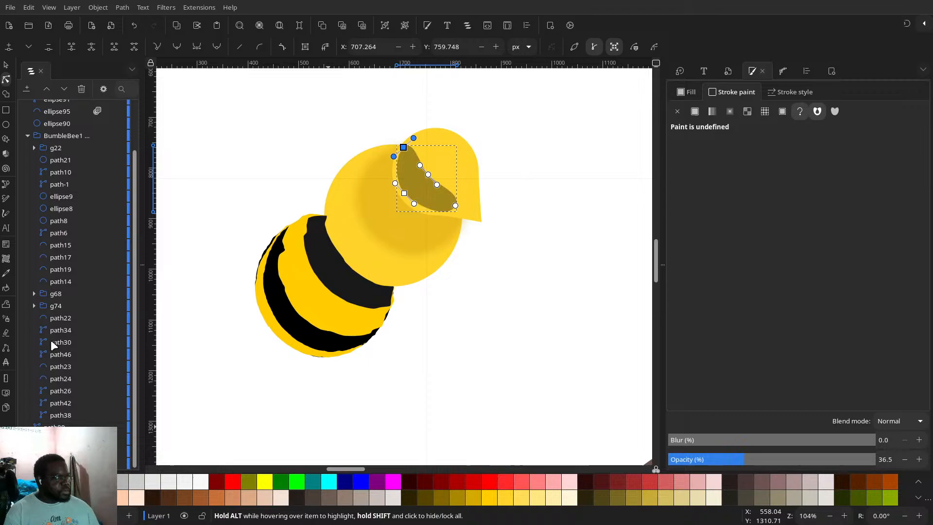
{"action": "left_click", "coordinate": [693, 95]}
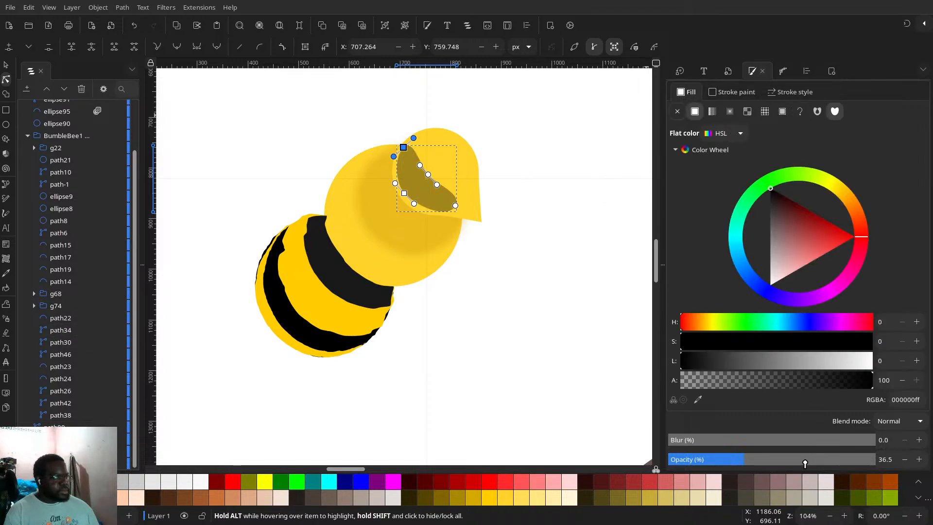
{"action": "left_click_drag", "start_coordinate": [805, 464], "coordinate": [875, 464]}
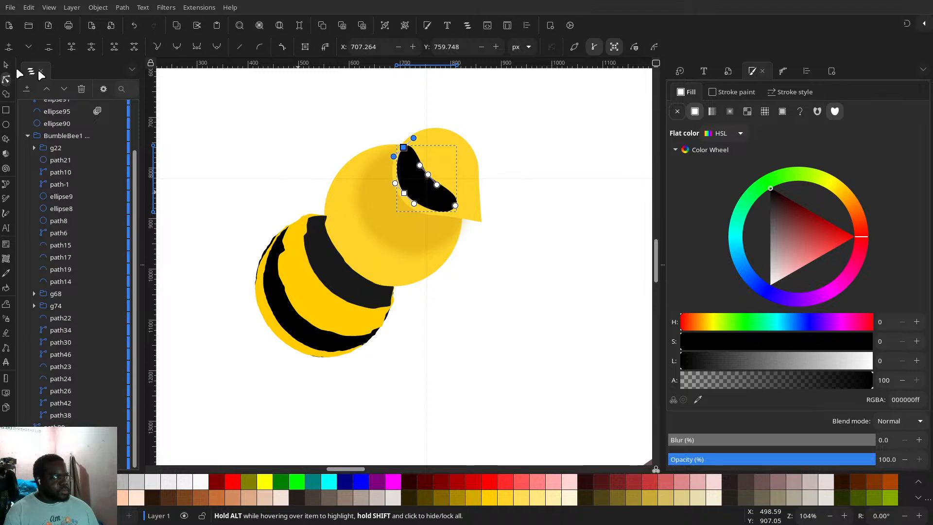
- Duplicate the black eye and move the copy to the opposite side of the head
{"action": "key", "text": "Escape"}
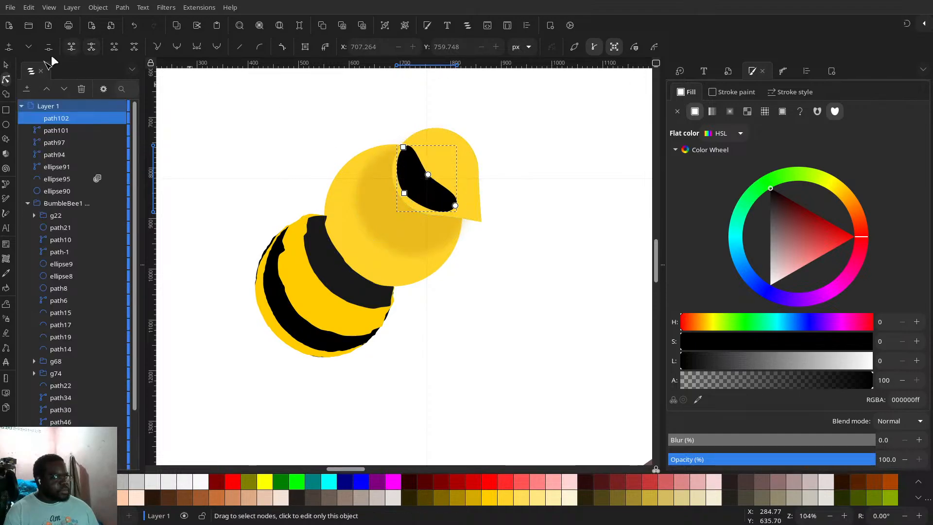
{"action": "left_click", "coordinate": [7, 66]}
{"action": "left_click_drag", "start_coordinate": [432, 199], "coordinate": [462, 182]}
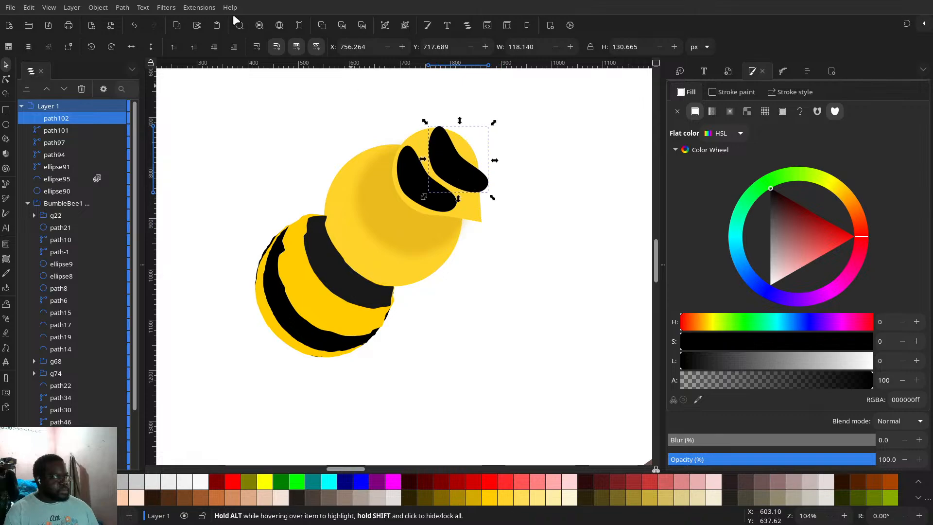
- Flip the copied eye horizontally, rotate it nearly upright and fit it along the head's outer edge
{"action": "left_click", "coordinate": [131, 46]}
{"action": "left_click", "coordinate": [481, 155]}
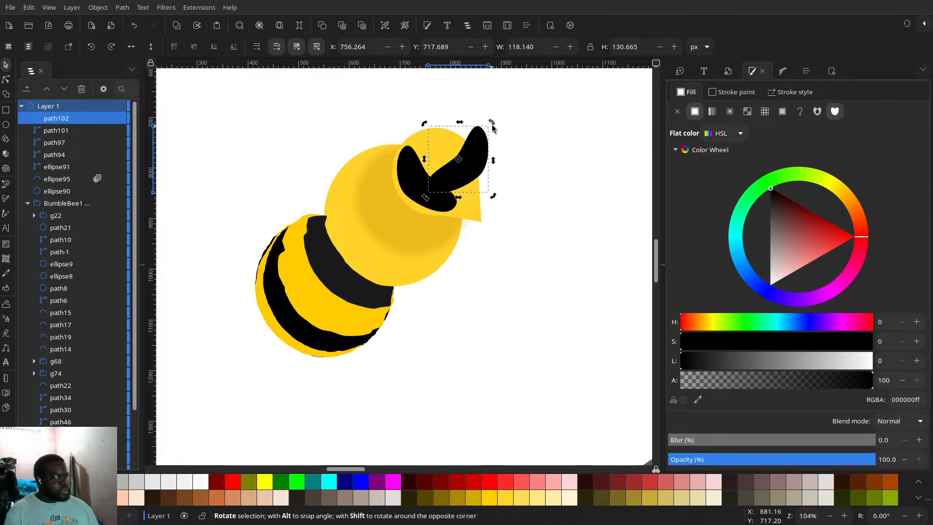
{"action": "left_click_drag", "start_coordinate": [494, 122], "coordinate": [445, 119]}
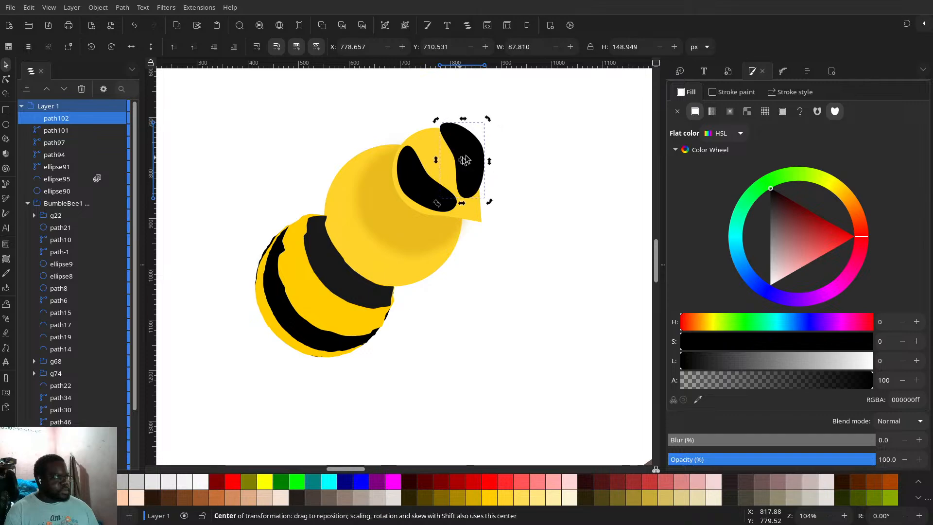
{"action": "left_click_drag", "start_coordinate": [480, 154], "coordinate": [481, 161]}
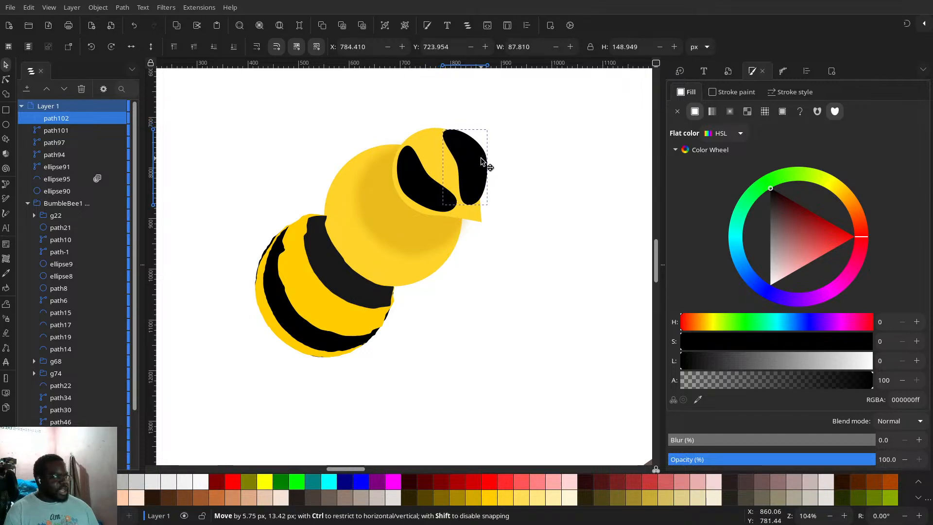
- Duplicate the teardrop-shaped head so the copy lies over both black eyes
{"action": "left_click", "coordinate": [439, 160], "text": "shift"}
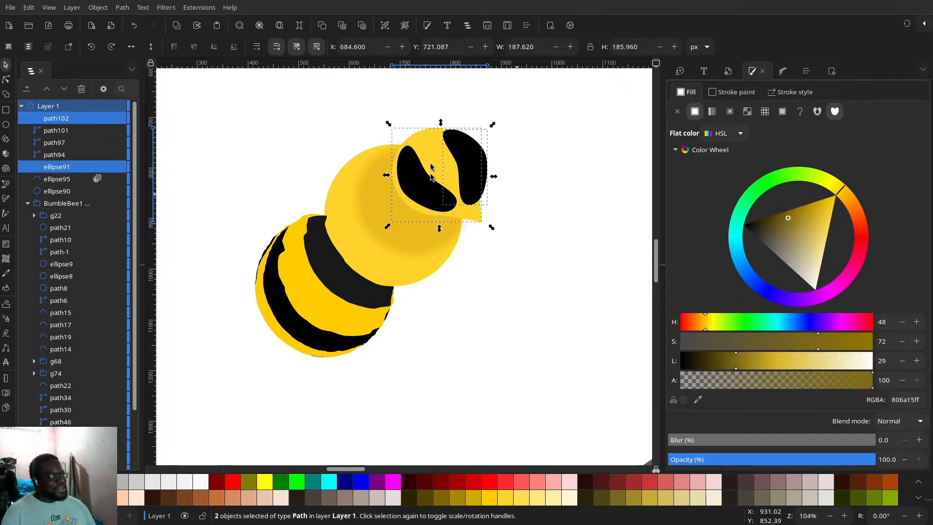
{"action": "key", "text": "Escape"}
{"action": "left_click", "coordinate": [436, 156]}
{"action": "left_click", "coordinate": [434, 154]}
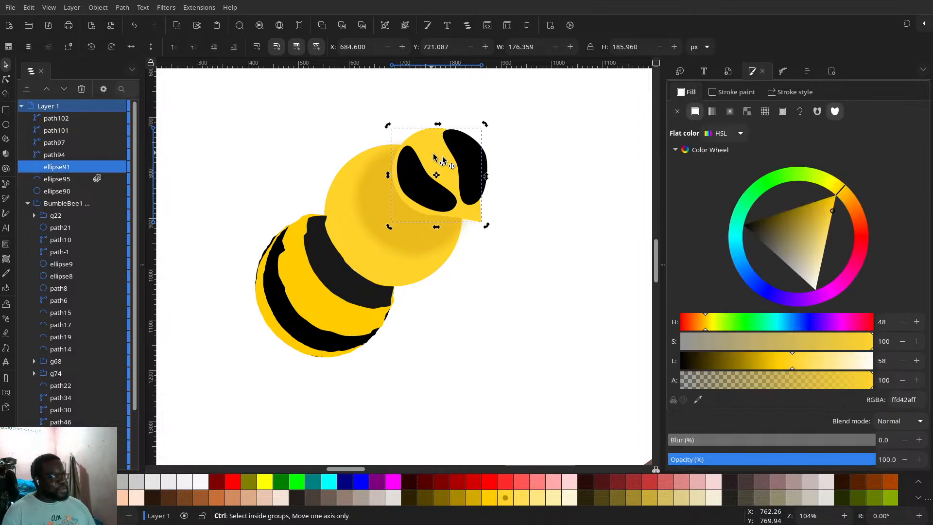
{"action": "key", "text": "ctrl+d"}
{"action": "left_click", "coordinate": [482, 157], "text": "shift"}
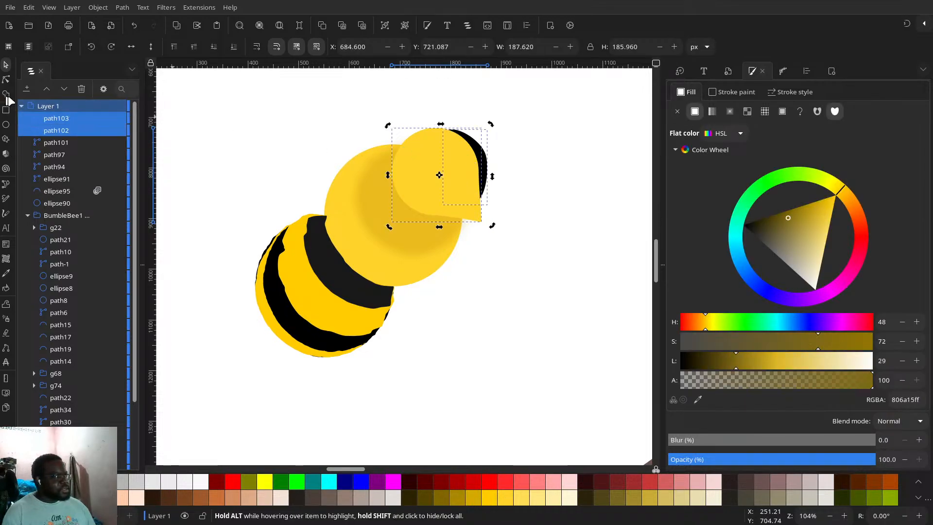
{"action": "left_click", "coordinate": [494, 162]}
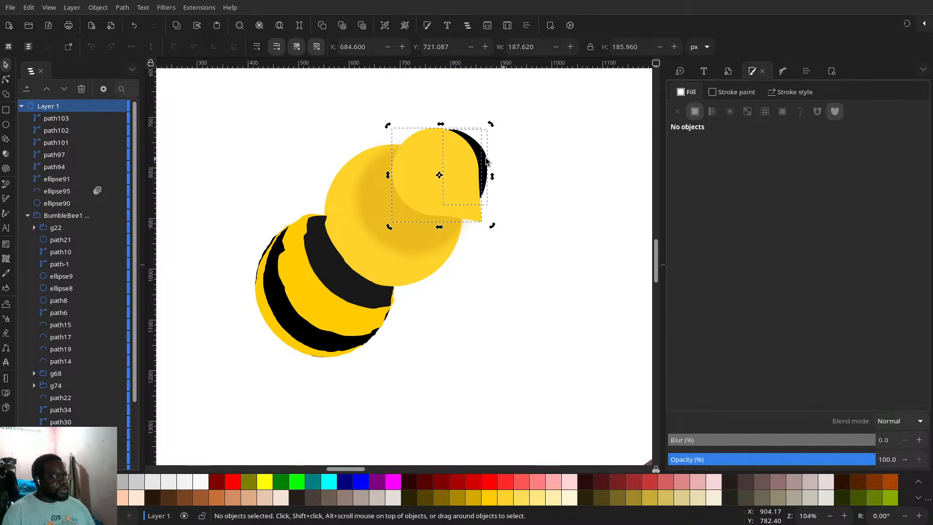
- Duplicate the outer eye, shrink the copy to about 73 by 124 px and place it inside the original eye
{"action": "left_click", "coordinate": [483, 161]}
{"action": "key", "text": "ctrl+d"}
{"action": "left_click_drag", "start_coordinate": [482, 160], "coordinate": [503, 158]}
{"action": "scroll", "coordinate": [503, 158], "scroll_direction": "up", "scroll_amount": 4, "text": "ctrl"}
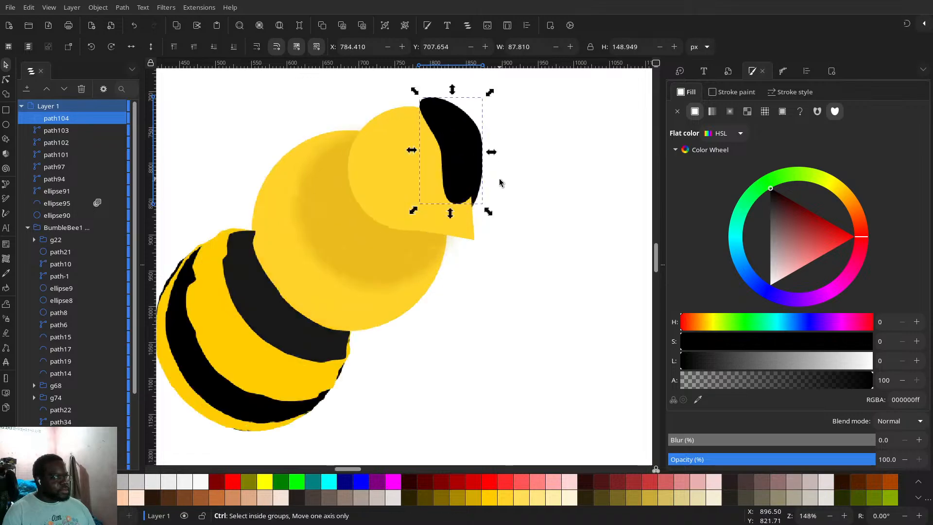
{"action": "scroll", "coordinate": [511, 104], "scroll_direction": "up", "scroll_amount": 4}
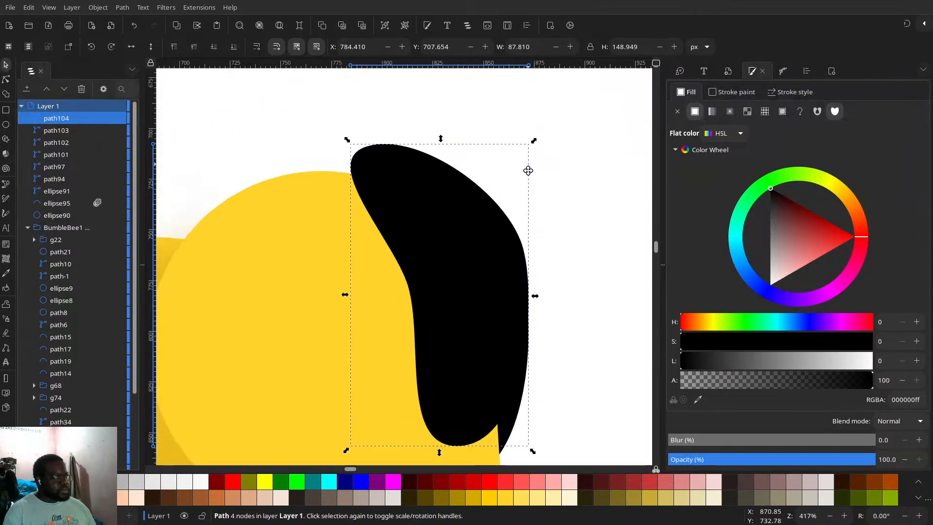
{"action": "left_click_drag", "start_coordinate": [535, 151], "coordinate": [505, 203]}
{"action": "left_click_drag", "start_coordinate": [462, 311], "coordinate": [485, 313]}
- With the Shape Builder, cut the inner rim from the overlapping outer eyes and head copy, and unite the remaining eye fragments
{"action": "scroll", "coordinate": [301, 263], "scroll_direction": "right", "scroll_amount": 10}
{"action": "scroll", "coordinate": [350, 282], "scroll_direction": "right", "scroll_amount": 8}
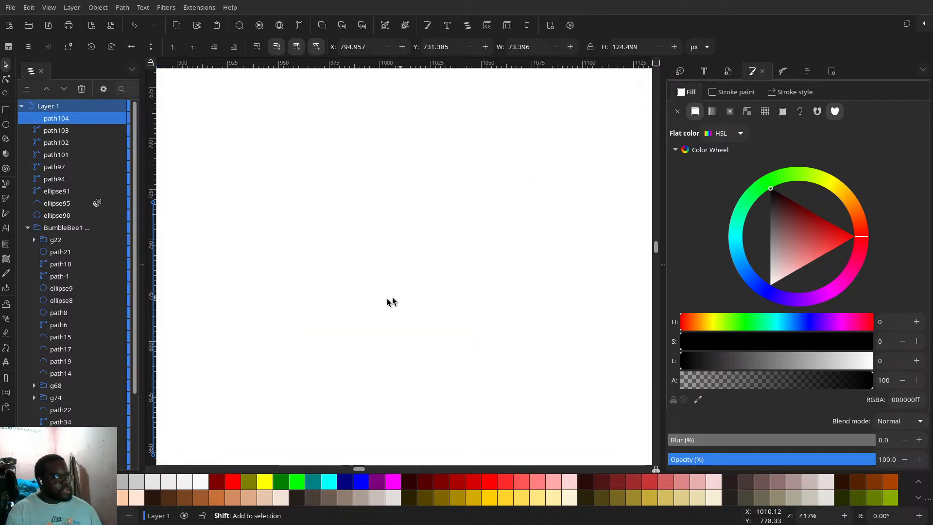
{"action": "scroll", "coordinate": [374, 309], "scroll_direction": "up", "scroll_amount": 4}
{"action": "scroll", "coordinate": [374, 309], "scroll_direction": "down", "scroll_amount": 6}
{"action": "scroll", "coordinate": [375, 311], "scroll_direction": "down", "scroll_amount": 2}
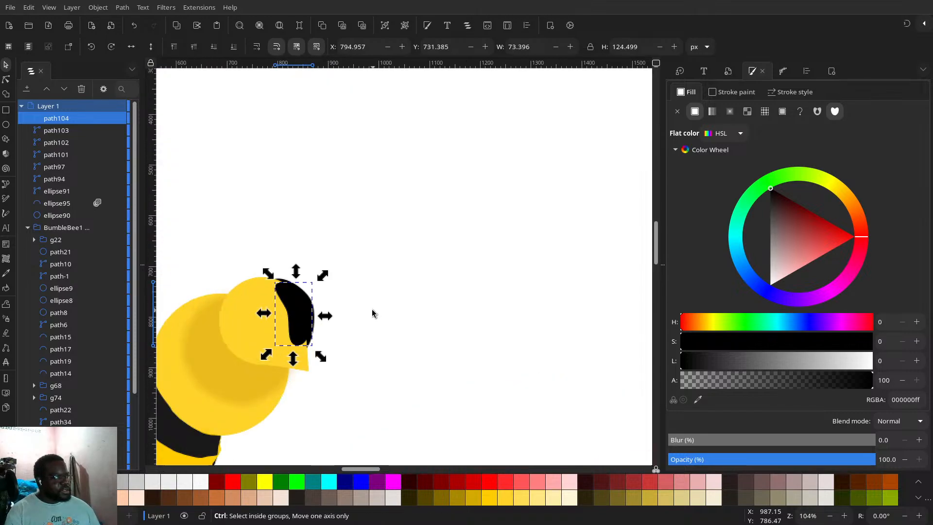
{"action": "scroll", "coordinate": [365, 338], "scroll_direction": "up", "scroll_amount": 4}
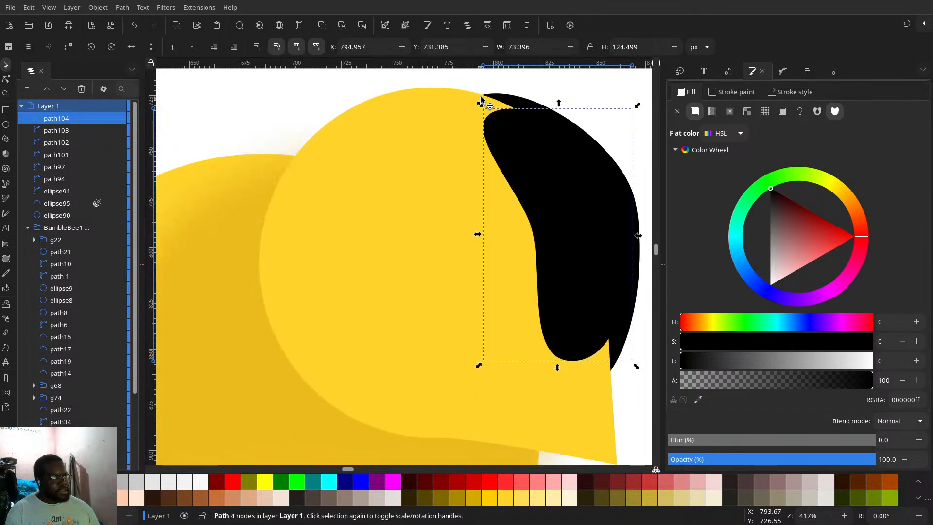
{"action": "left_click", "coordinate": [516, 100], "text": "shift"}
{"action": "left_click", "coordinate": [474, 112], "text": "shift"}
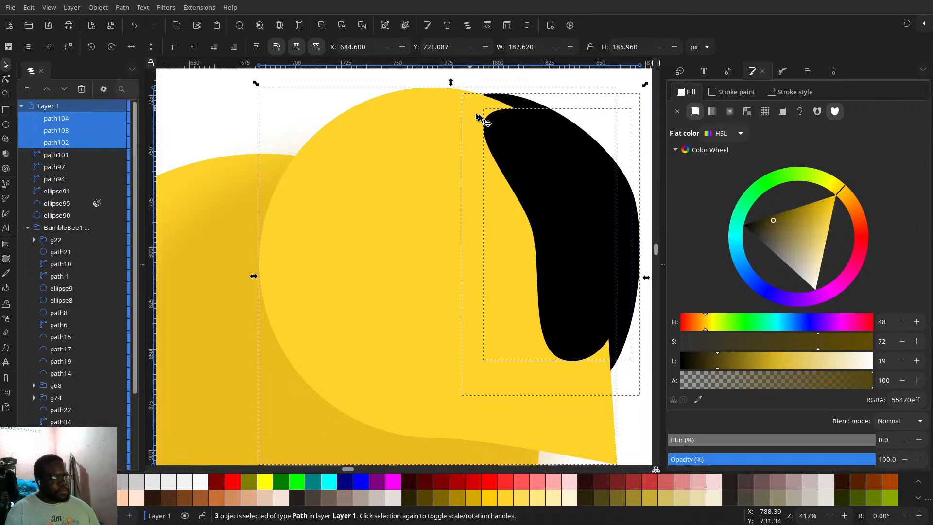
{"action": "left_click", "coordinate": [6, 94]}
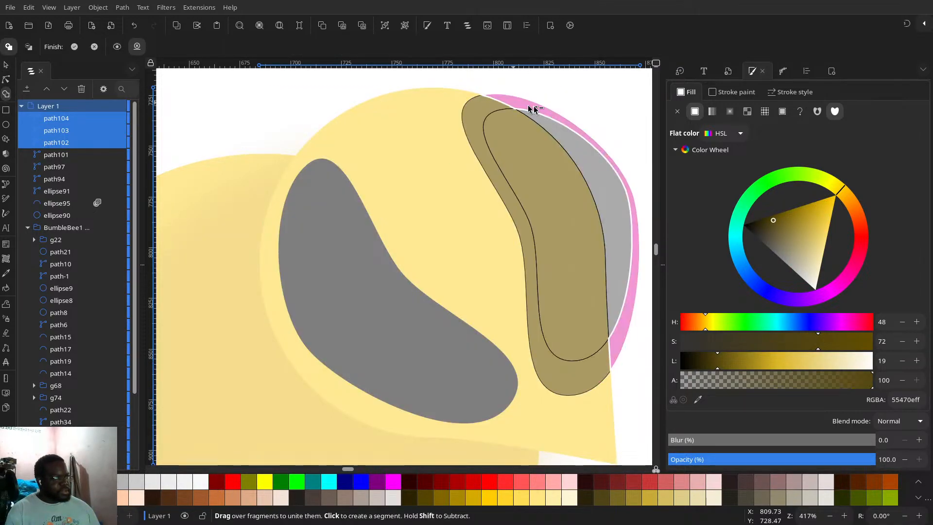
{"action": "left_click", "coordinate": [491, 114]}
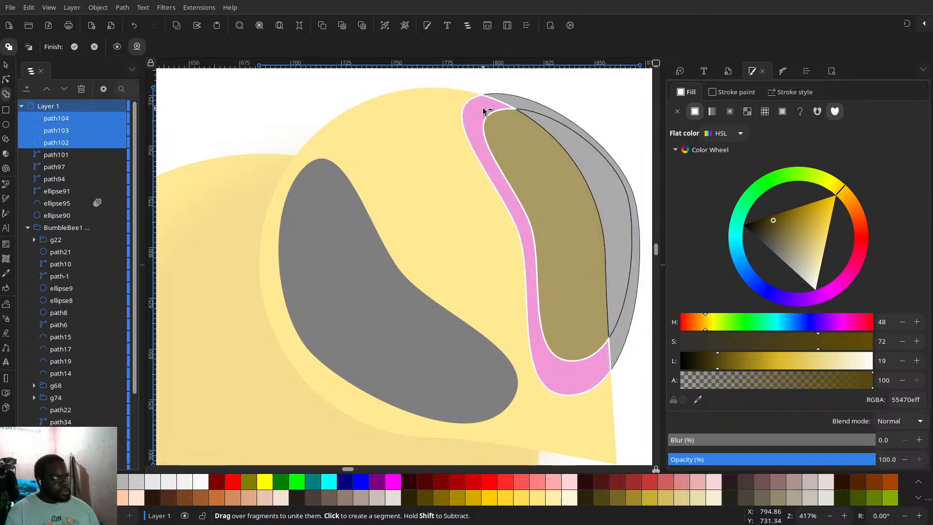
{"action": "left_click", "coordinate": [485, 111], "text": "shift"}
{"action": "mouse_move", "coordinate": [514, 100]}
{"action": "left_mouse_down"}
{"action": "mouse_move", "coordinate": [567, 159]}
{"action": "mouse_move", "coordinate": [546, 176]}
{"action": "left_mouse_up"}
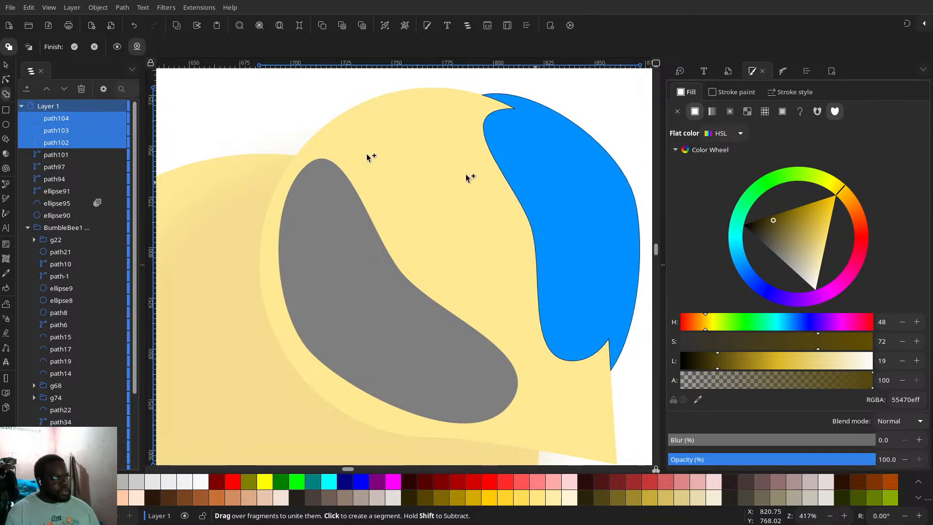
{"action": "left_click", "coordinate": [8, 65]}
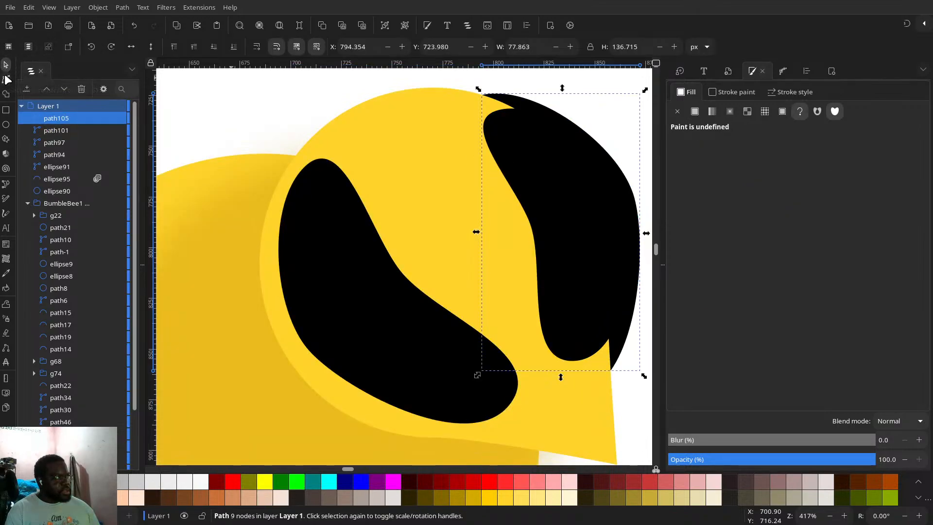
- Try to clean up the outer eye by deleting the notch nodes at its upper tip and lower end
{"action": "left_click", "coordinate": [6, 80]}
{"action": "left_click", "coordinate": [517, 110]}
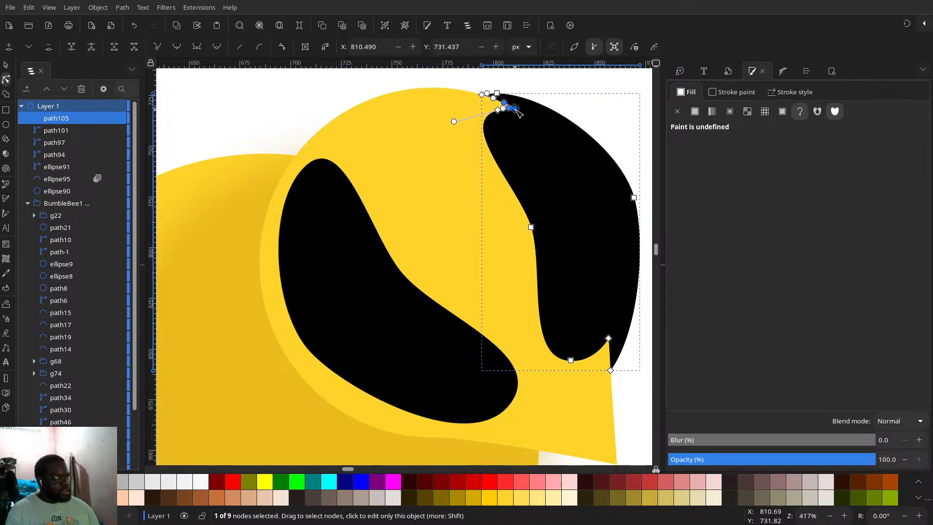
{"action": "left_click", "coordinate": [609, 339], "text": "shift"}
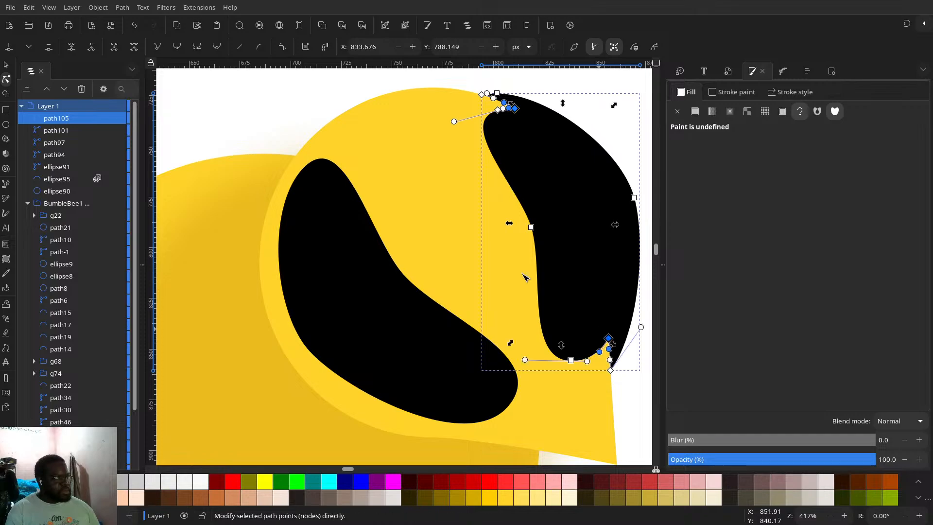
{"action": "left_click", "coordinate": [48, 46]}
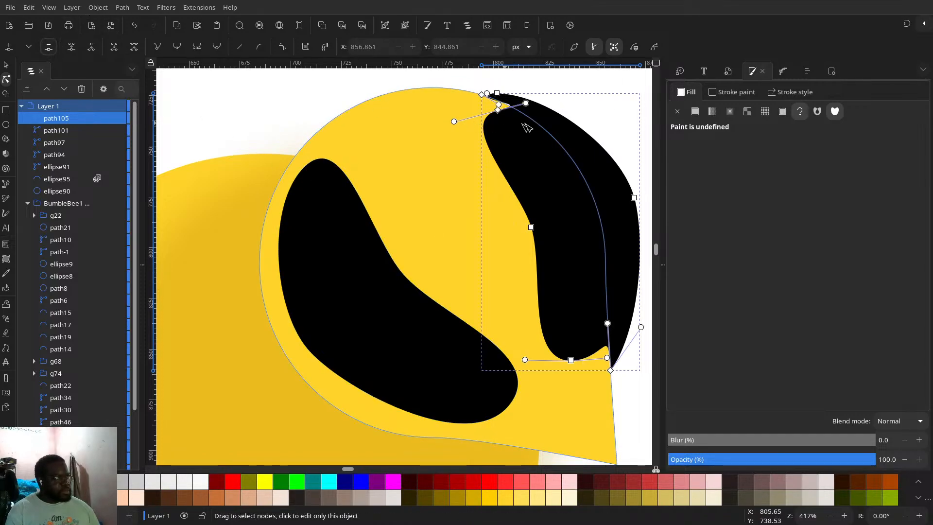
{"action": "scroll", "coordinate": [519, 121], "scroll_direction": "up", "scroll_amount": 3}
{"action": "left_click_drag", "start_coordinate": [516, 117], "coordinate": [484, 293]}
{"action": "scroll", "coordinate": [483, 273], "scroll_direction": "up", "scroll_amount": 1}
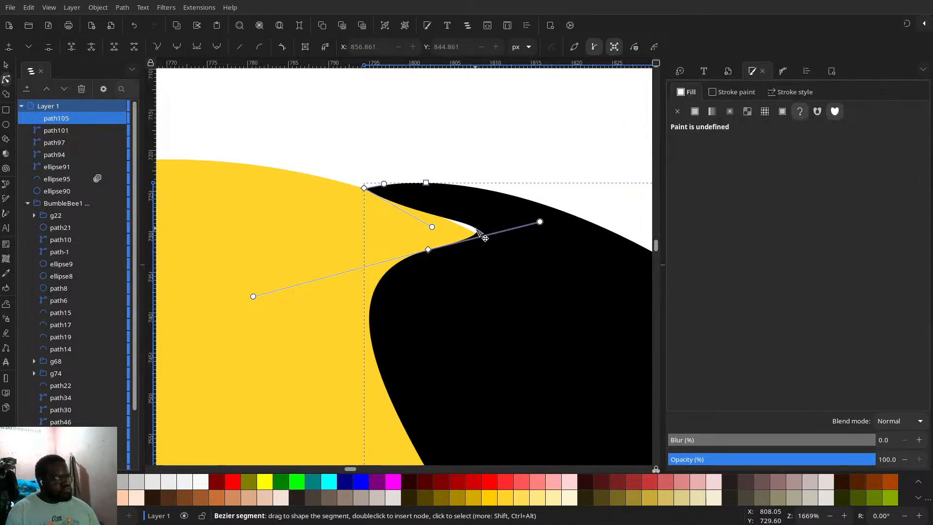
{"action": "left_click", "coordinate": [429, 250]}
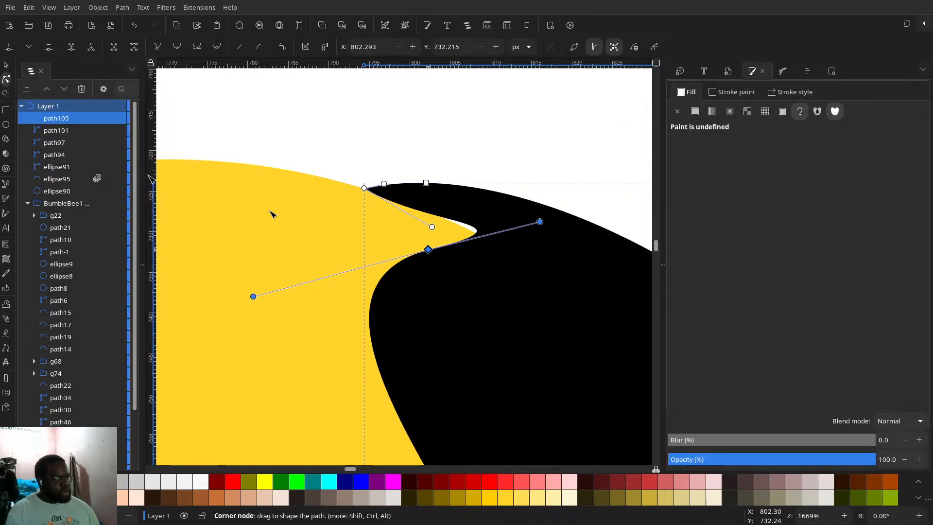
{"action": "left_click", "coordinate": [51, 47]}
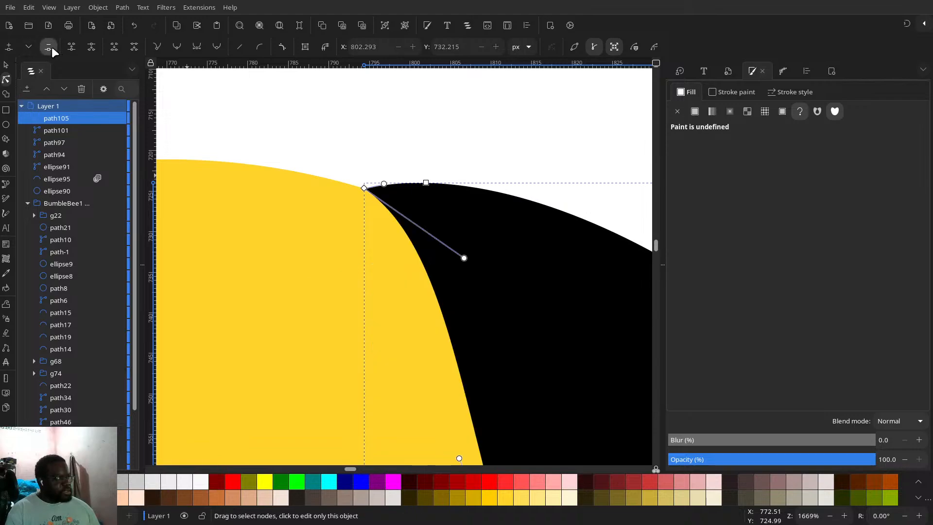
{"action": "scroll", "coordinate": [451, 267], "scroll_direction": "down", "scroll_amount": 6}
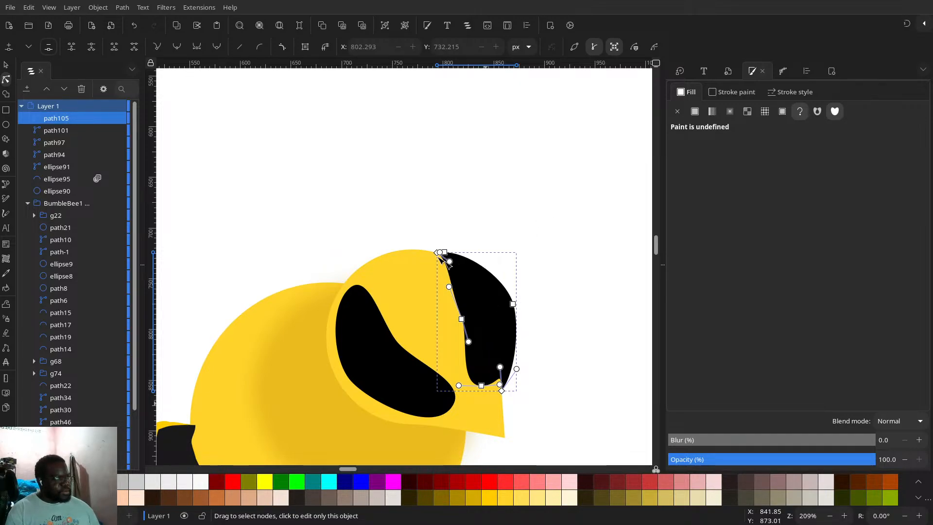
- Undo the node deletions on the outer eye, restoring the united shape with its notches
{"action": "left_click_drag", "start_coordinate": [439, 258], "coordinate": [403, 216]}
{"action": "key", "text": "ctrl+z"}
{"action": "key", "text": "ctrl+z"}
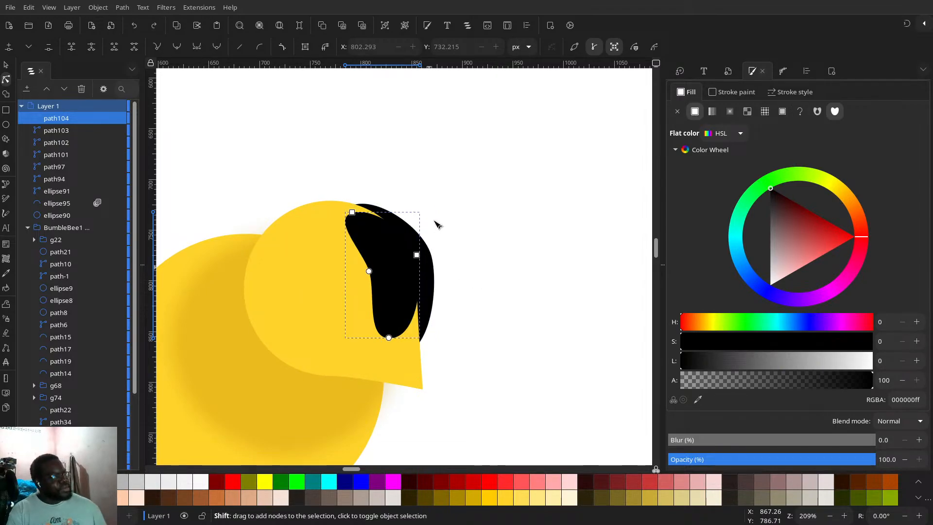
{"action": "key", "text": "ctrl+shift+z"}
{"action": "key", "text": "ctrl+shift+z"}
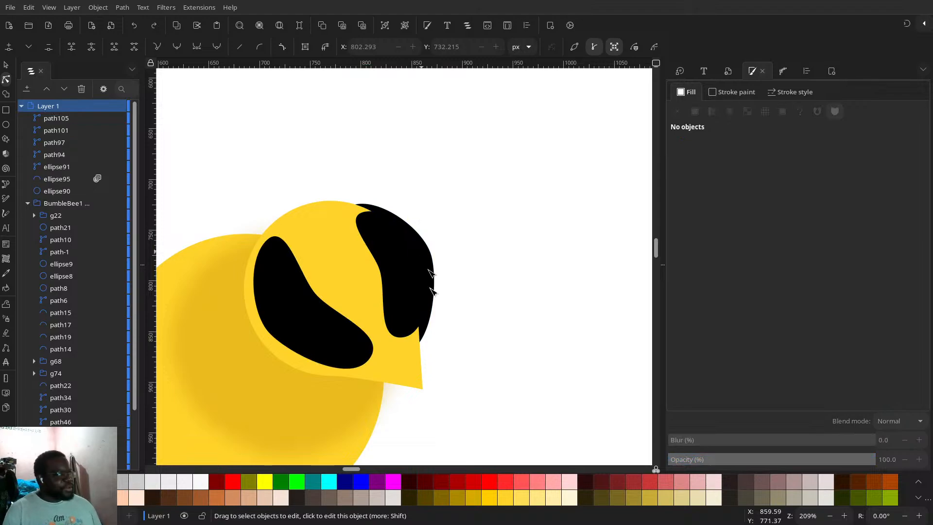
- Select the outer eye for node editing and delete the sharp notch node near its upper tip
{"action": "left_click", "coordinate": [407, 288]}
{"action": "scroll", "coordinate": [425, 237], "scroll_direction": "up", "scroll_amount": 4, "text": "ctrl"}
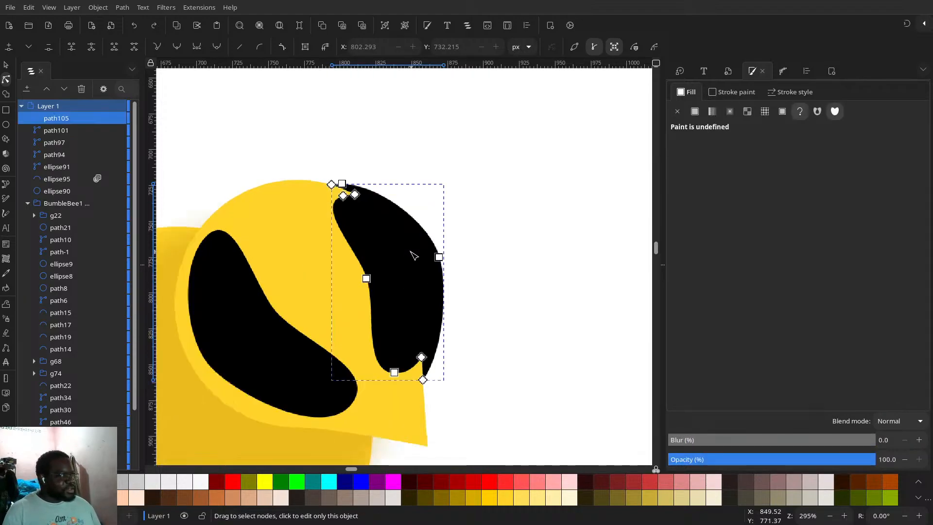
{"action": "left_click_drag", "start_coordinate": [484, 218], "coordinate": [440, 186]}
{"action": "left_click", "coordinate": [49, 47]}
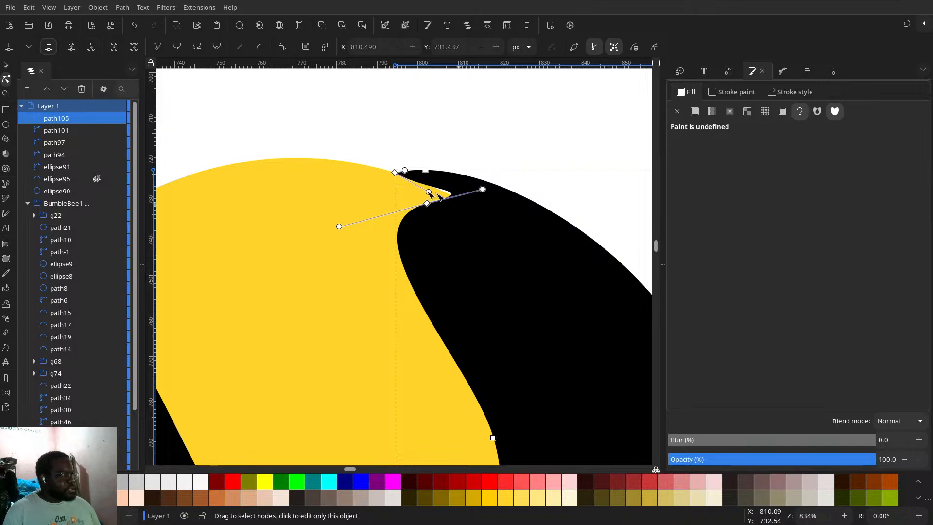
- Make the upper inner node auto-smooth, move it to about X 801.7, Y 739.4, and pull the tip's handle to flatten the notch
{"action": "left_click_drag", "start_coordinate": [484, 189], "coordinate": [407, 214]}
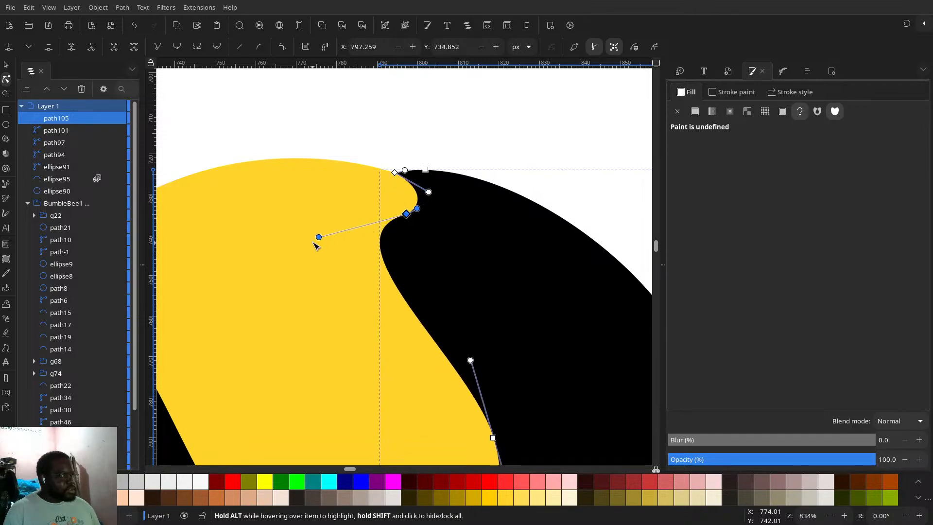
{"action": "left_click_drag", "start_coordinate": [319, 240], "coordinate": [397, 277]}
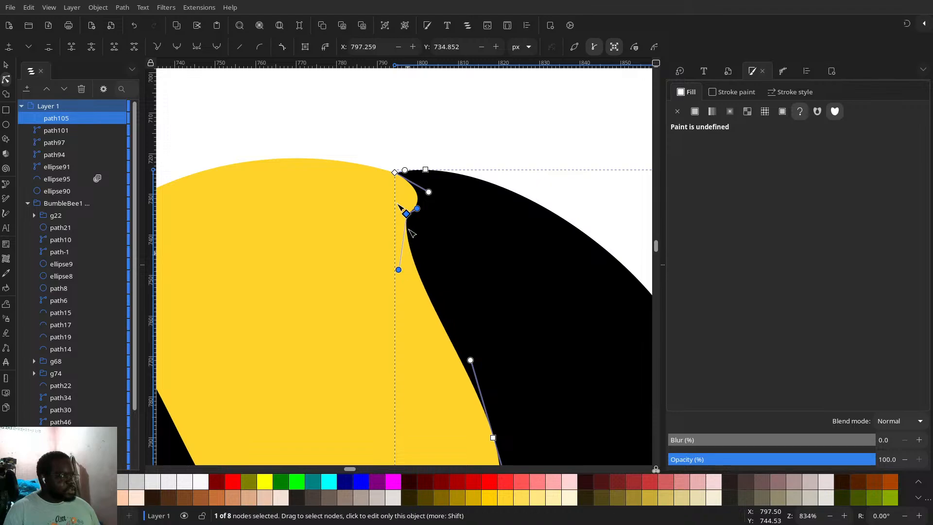
{"action": "left_click", "coordinate": [217, 46]}
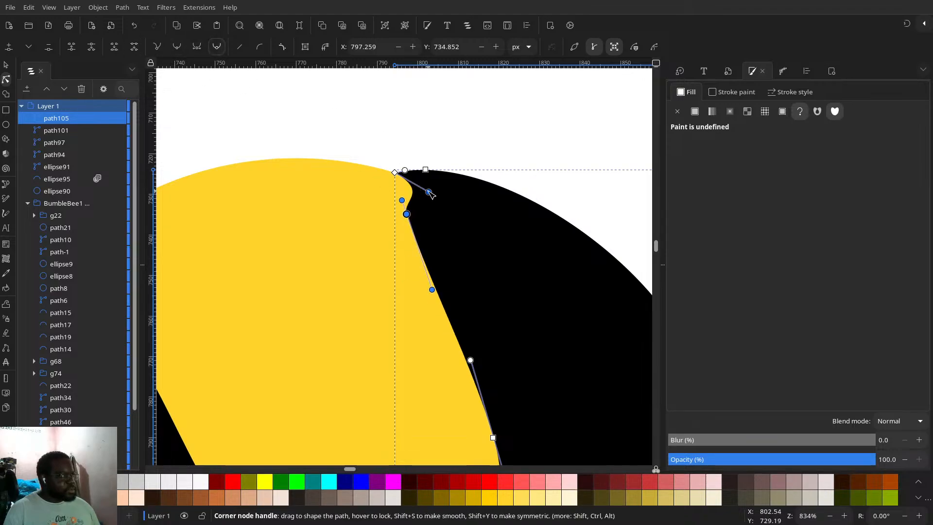
{"action": "left_click_drag", "start_coordinate": [429, 193], "coordinate": [360, 171]}
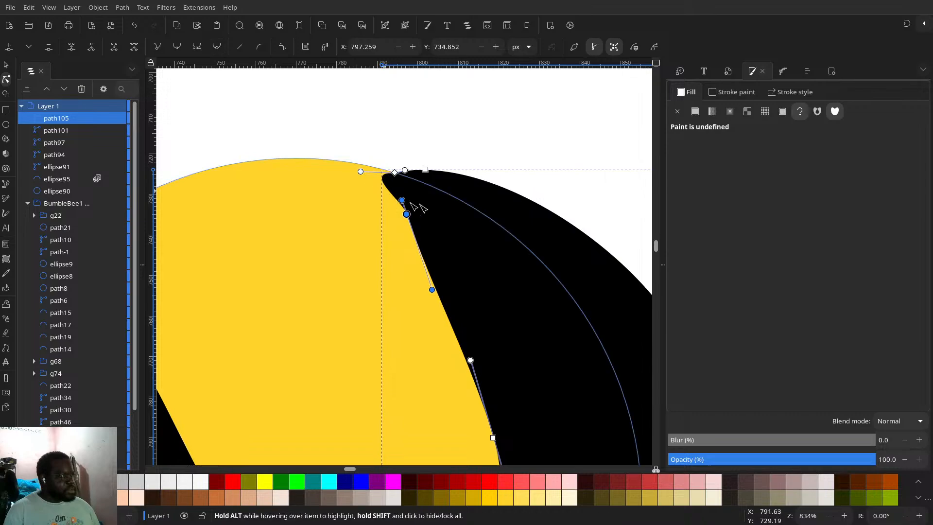
{"action": "left_click_drag", "start_coordinate": [408, 214], "coordinate": [426, 234]}
{"action": "scroll", "coordinate": [426, 234], "scroll_direction": "down", "scroll_amount": 3}
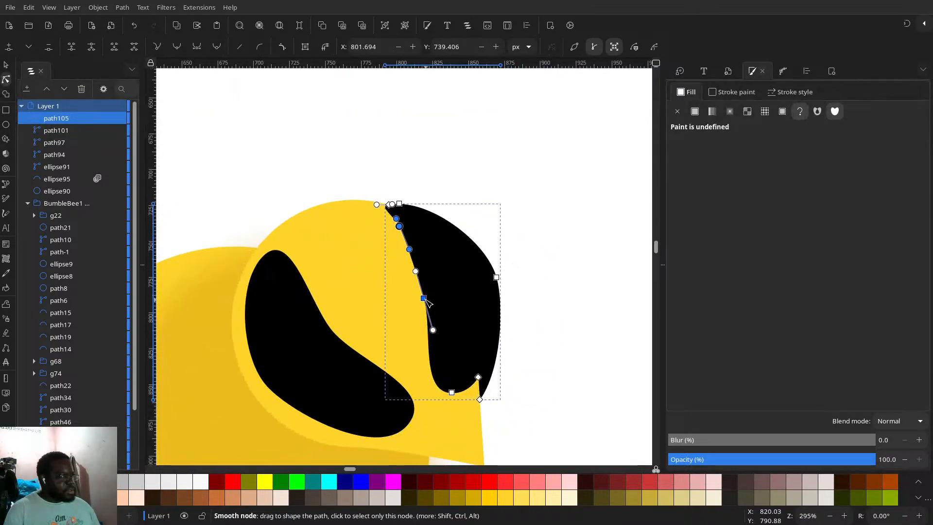
- Move the middle inner node to about X 832.6, Y 790.2, delete the rounded bottom node and straighten the inner curve
{"action": "left_click_drag", "start_coordinate": [425, 300], "coordinate": [446, 300]}
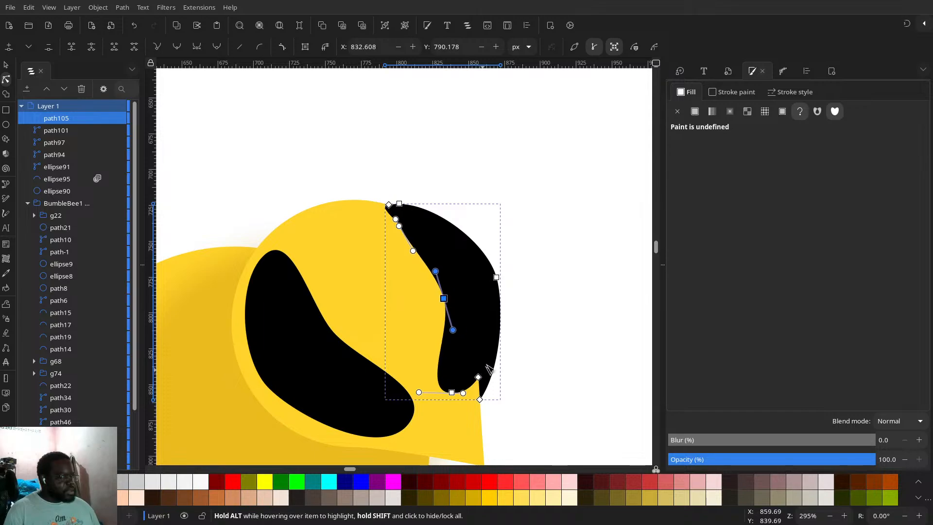
{"action": "left_click_drag", "start_coordinate": [450, 391], "coordinate": [463, 357]}
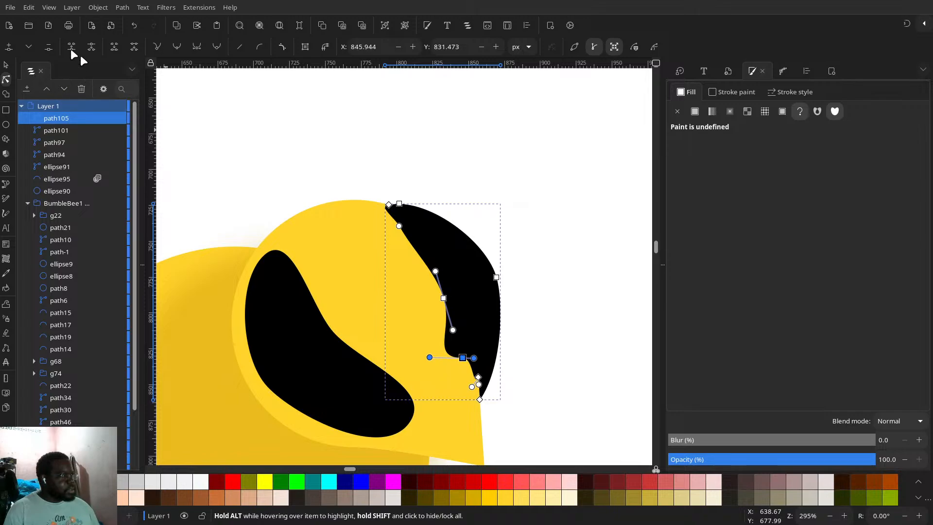
{"action": "left_click", "coordinate": [49, 47]}
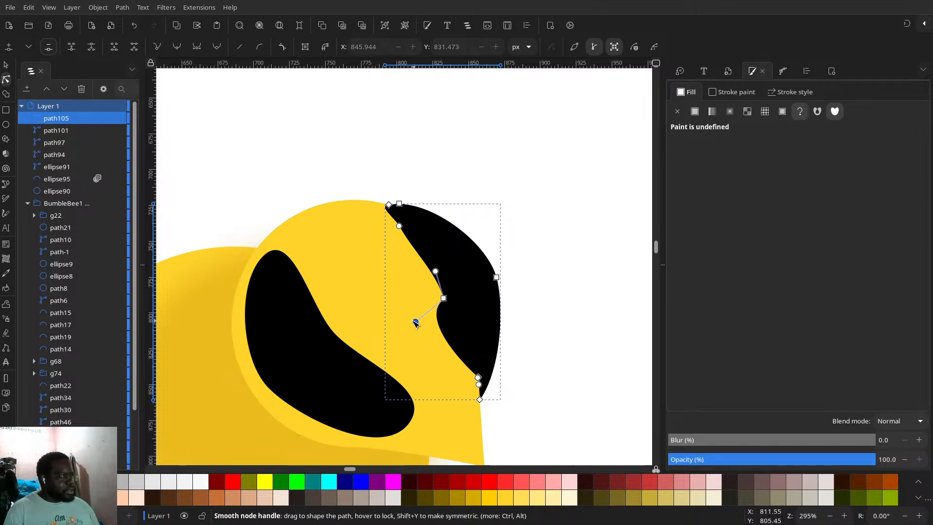
{"action": "left_click_drag", "start_coordinate": [417, 322], "coordinate": [449, 342]}
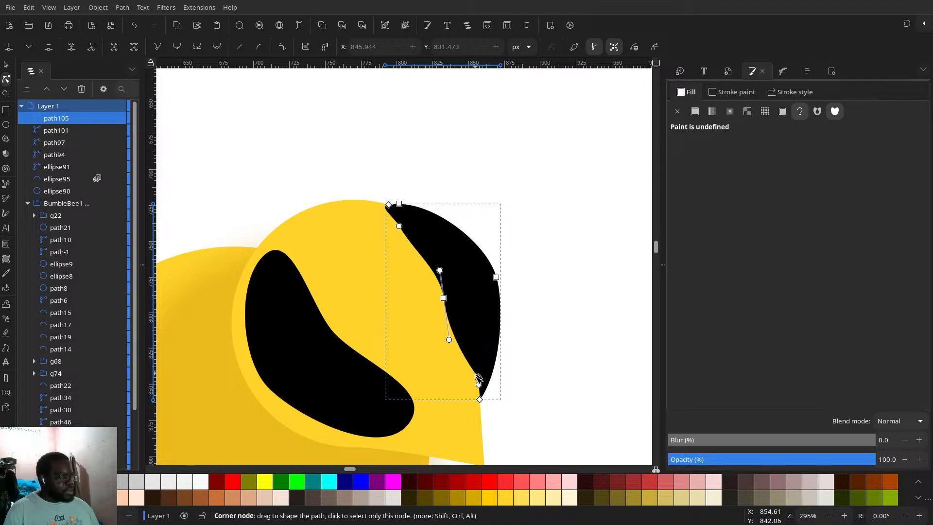
- Adjust the corner node and handles near the outer eye's lower tip and remove that node
{"action": "mouse_move", "coordinate": [477, 377]}
{"action": "left_mouse_down"}
{"action": "mouse_move", "coordinate": [461, 380]}
{"action": "mouse_move", "coordinate": [465, 385]}
{"action": "left_mouse_up"}
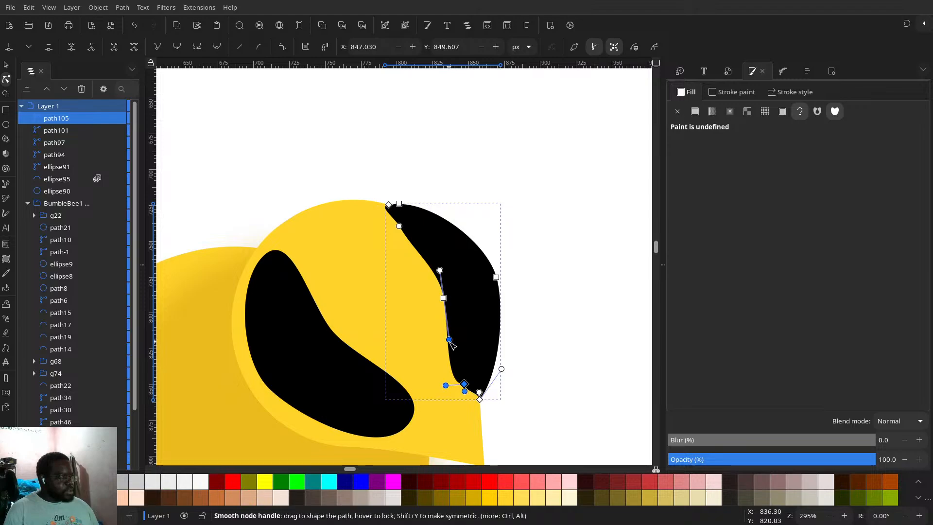
{"action": "left_click_drag", "start_coordinate": [449, 340], "coordinate": [455, 332]}
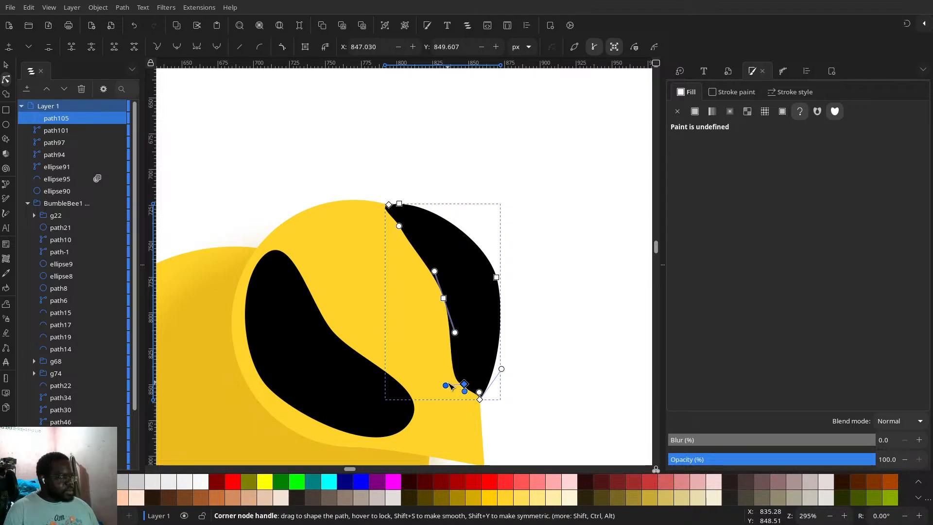
{"action": "left_click_drag", "start_coordinate": [447, 385], "coordinate": [467, 361]}
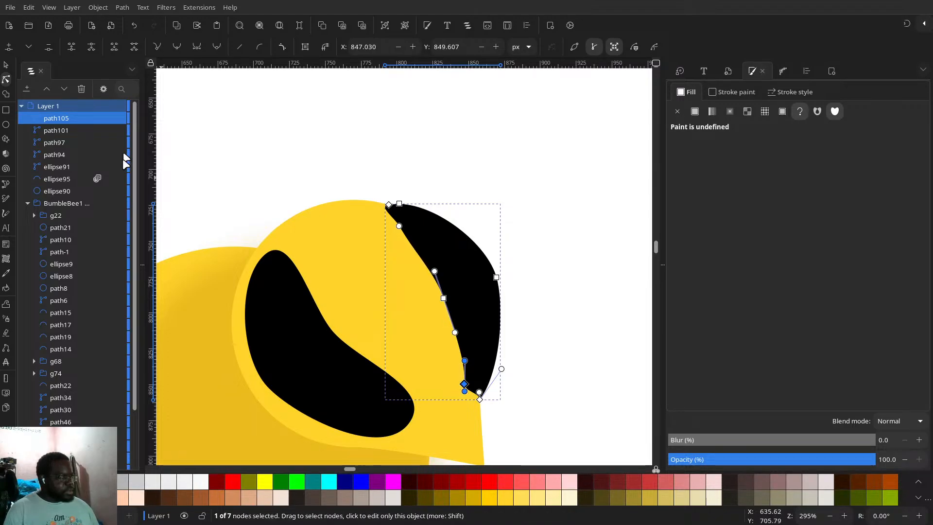
{"action": "left_click", "coordinate": [49, 47]}
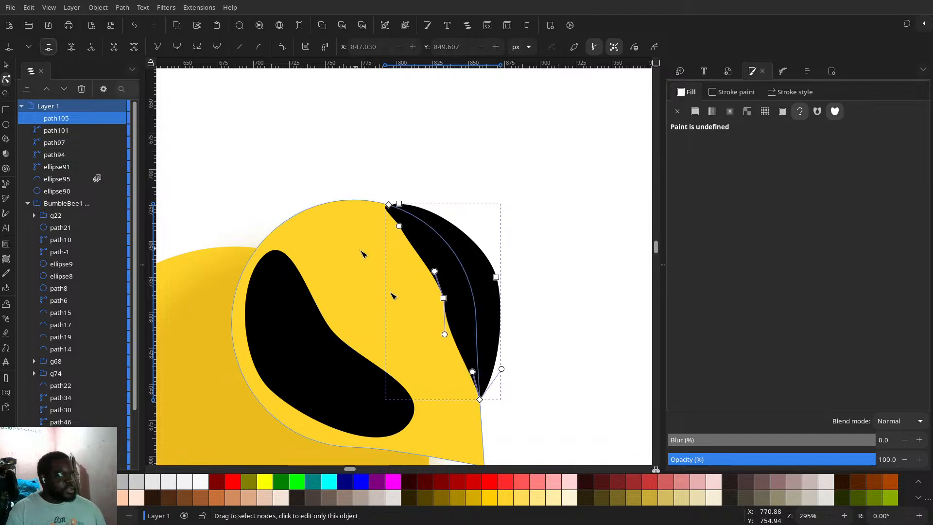
- Make the middle node of the inner edge auto-smooth and move it to about X 840, Y 784
{"action": "mouse_move", "coordinate": [445, 335]}
{"action": "left_mouse_down"}
{"action": "mouse_move", "coordinate": [474, 325]}
{"action": "mouse_move", "coordinate": [458, 332]}
{"action": "left_mouse_up"}
{"action": "left_click", "coordinate": [445, 300]}
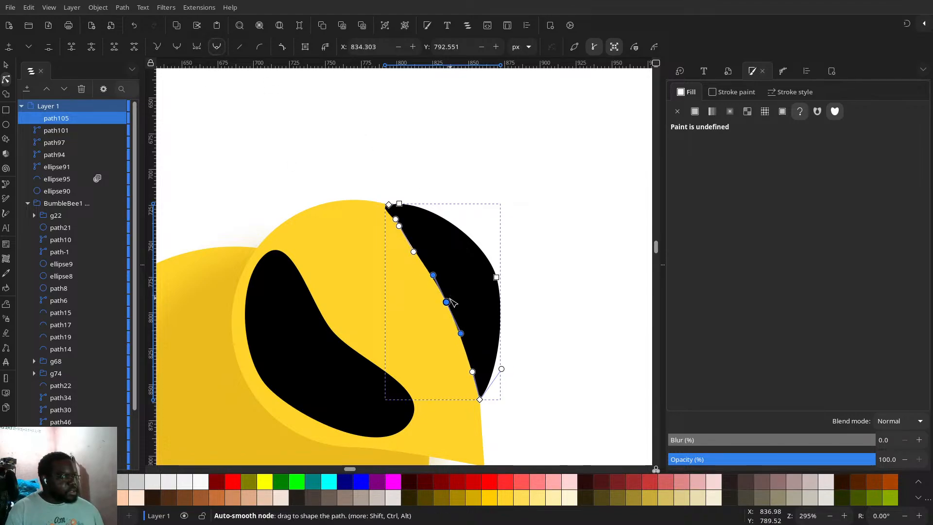
{"action": "left_click_drag", "start_coordinate": [450, 301], "coordinate": [459, 288]}
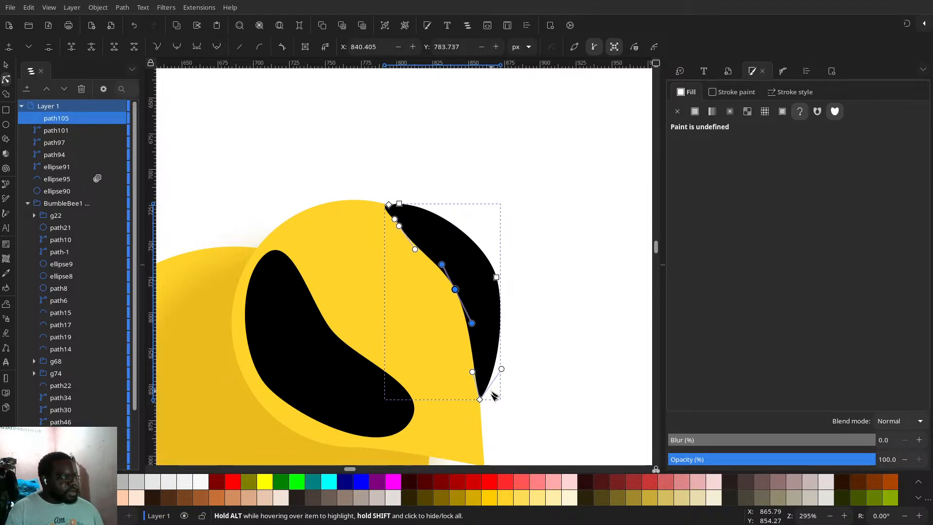
- Move the outer eye's bottom tip node to about X 855.8, Y 863.4, curve its inner edge with the handle, and deselect the eye
{"action": "left_click_drag", "start_coordinate": [480, 400], "coordinate": [453, 358]}
{"action": "left_click_drag", "start_coordinate": [479, 406], "coordinate": [479, 405]}
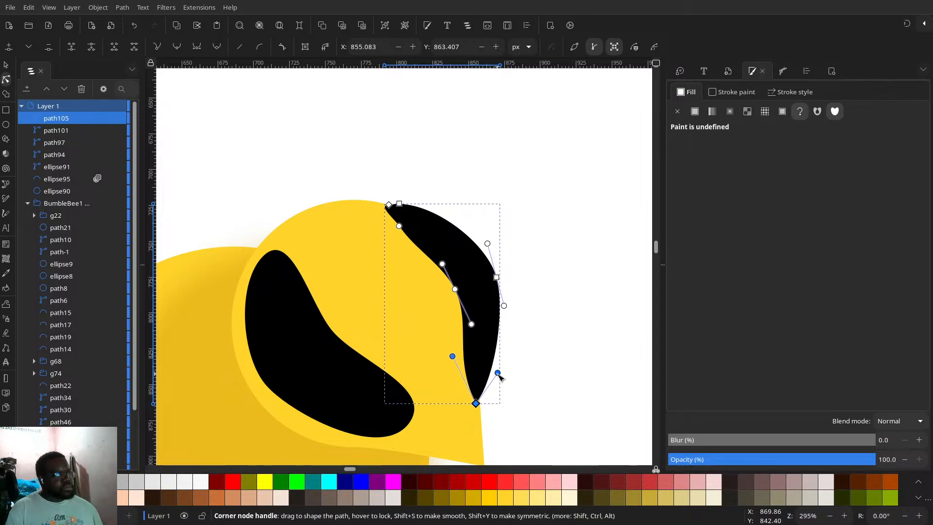
{"action": "left_click_drag", "start_coordinate": [476, 404], "coordinate": [478, 404]}
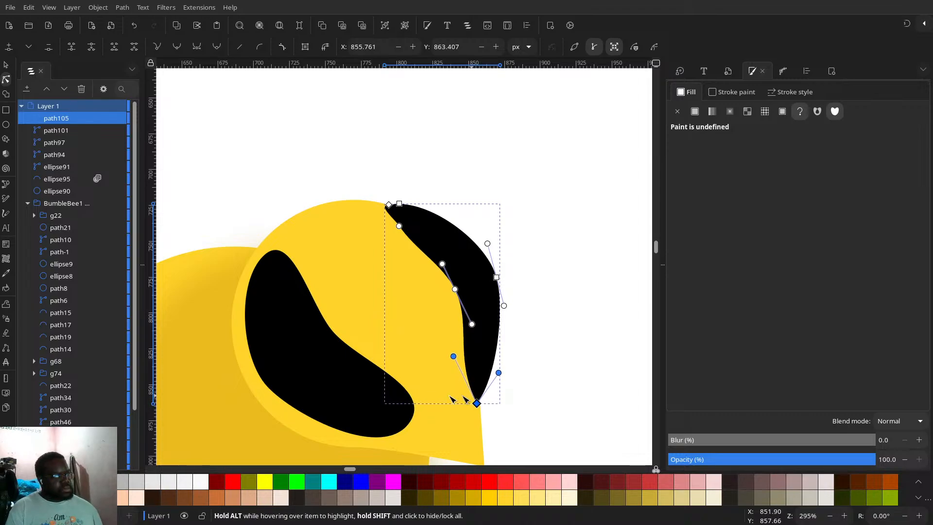
{"action": "scroll", "coordinate": [448, 394], "scroll_direction": "down", "scroll_amount": 4}
{"action": "left_click", "coordinate": [488, 420]}
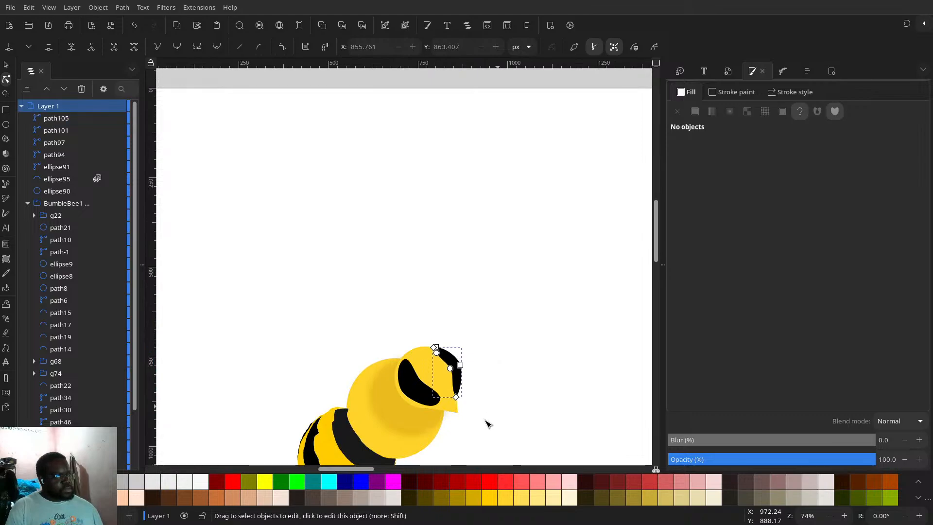
- Enter the wing group on the right side of the first bee with the Selector tool and select one wing part
{"action": "scroll", "coordinate": [490, 414], "scroll_direction": "down", "scroll_amount": 4, "text": "ctrl"}
{"action": "left_click_drag", "start_coordinate": [486, 416], "coordinate": [466, 343]}
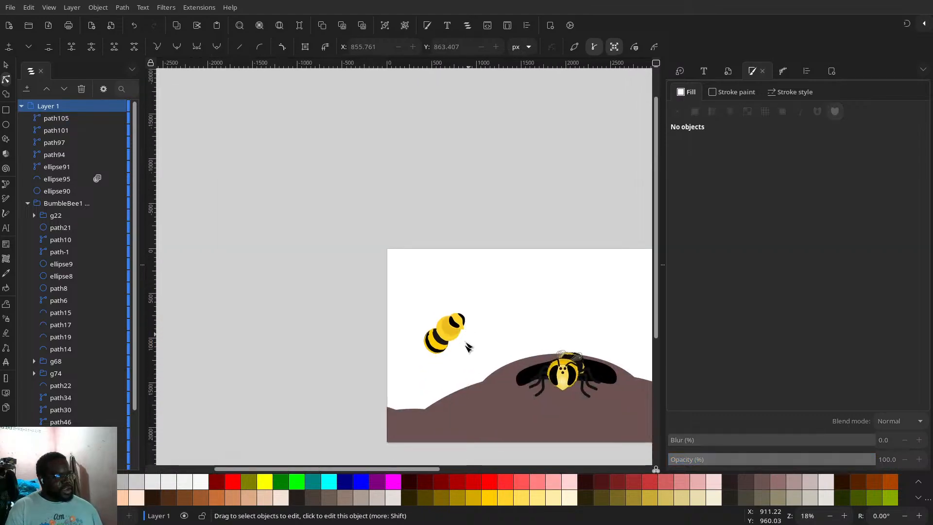
{"action": "scroll", "coordinate": [455, 368], "scroll_direction": "up", "scroll_amount": 2, "text": "ctrl"}
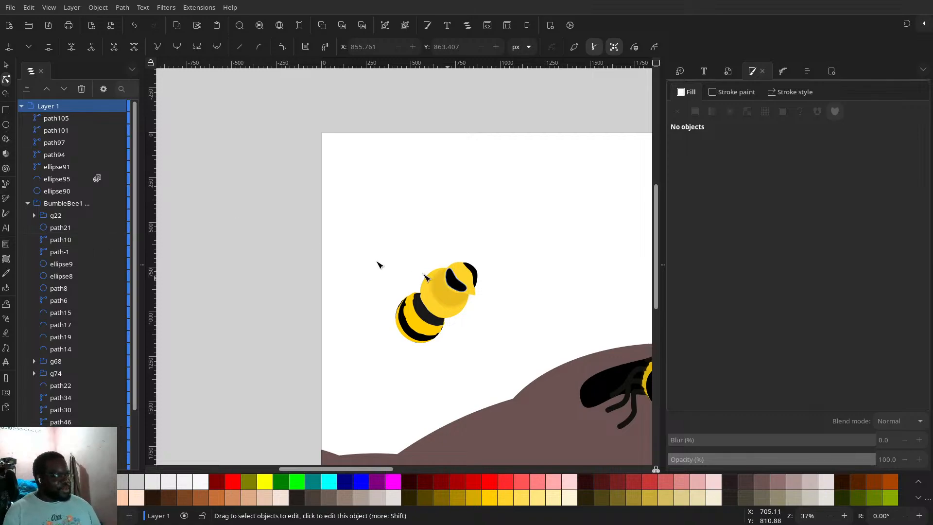
{"action": "scroll", "coordinate": [377, 262], "scroll_direction": "right", "scroll_amount": 5}
{"action": "scroll", "coordinate": [378, 262], "scroll_direction": "down", "scroll_amount": 2}
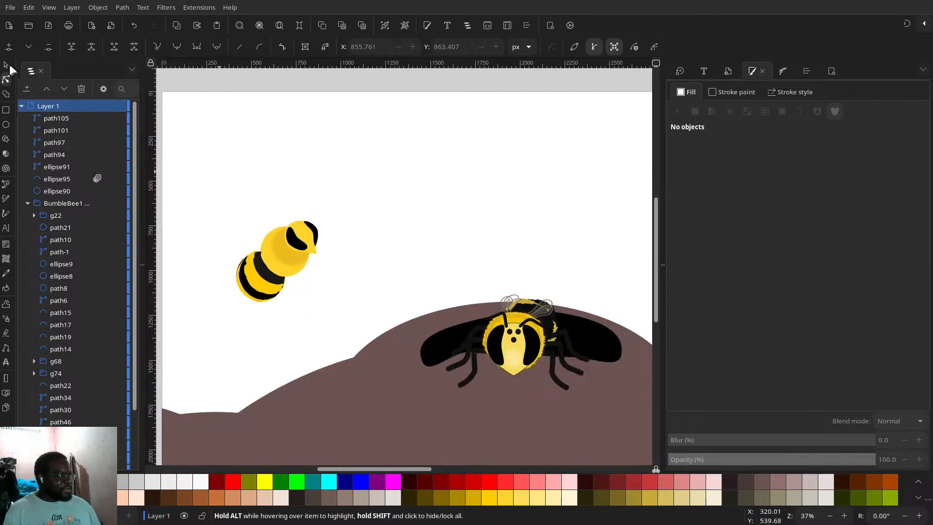
{"action": "left_click", "coordinate": [4, 65]}
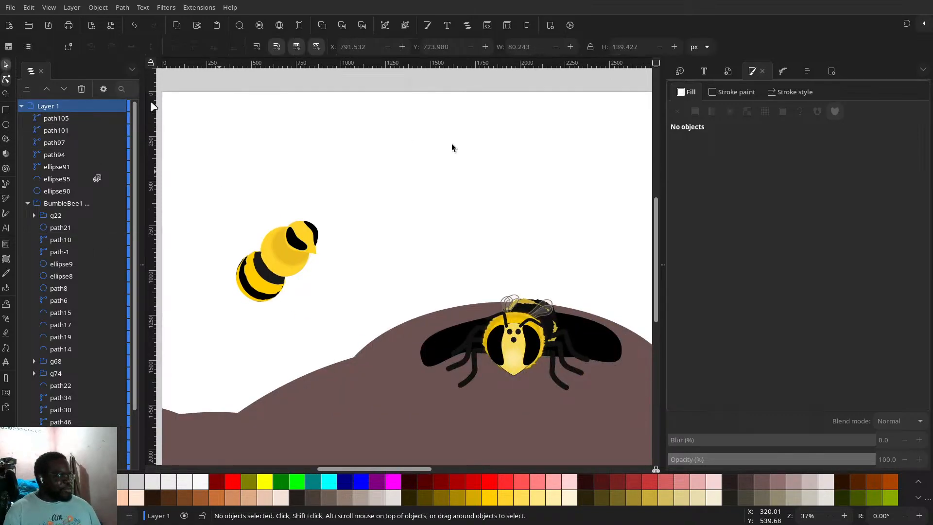
{"action": "left_click", "coordinate": [546, 310]}
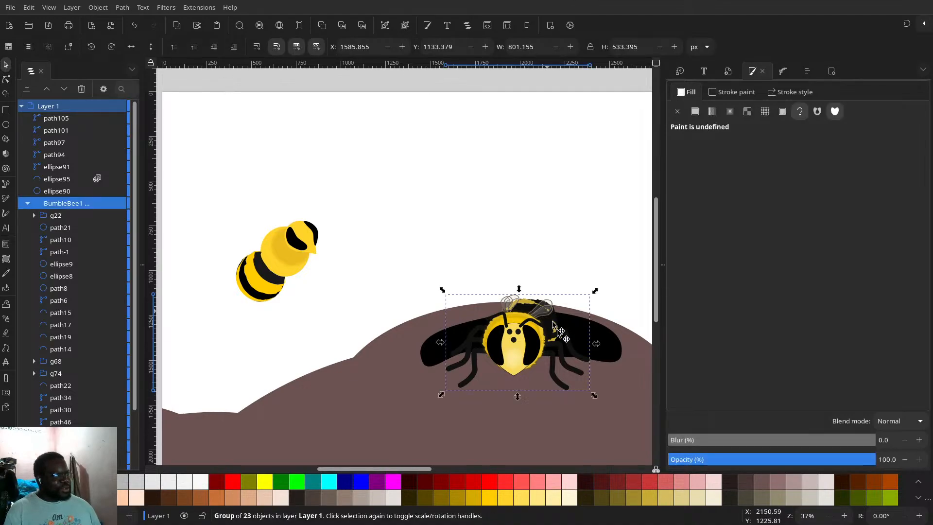
{"action": "scroll", "coordinate": [554, 326], "scroll_direction": "up", "scroll_amount": 4}
{"action": "key", "text": "Escape"}
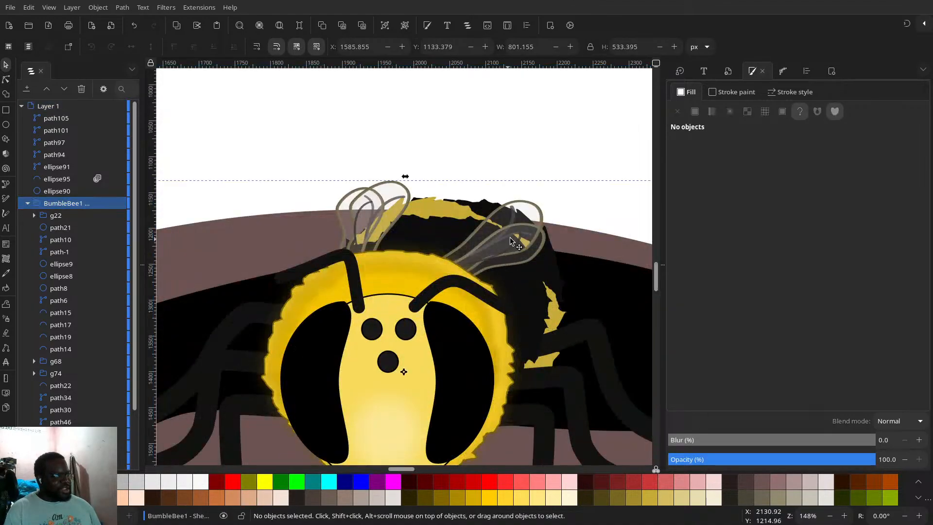
{"action": "double_click", "coordinate": [509, 237]}
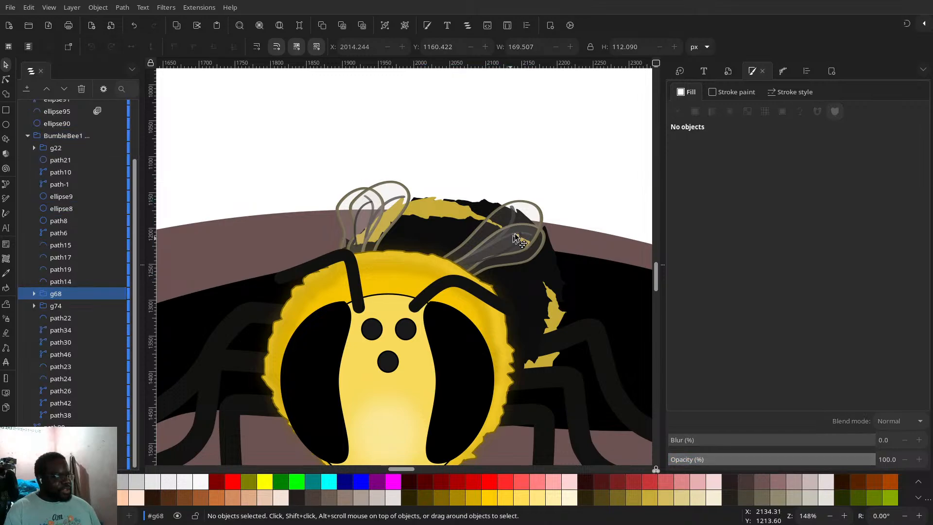
{"action": "left_click", "coordinate": [524, 221]}
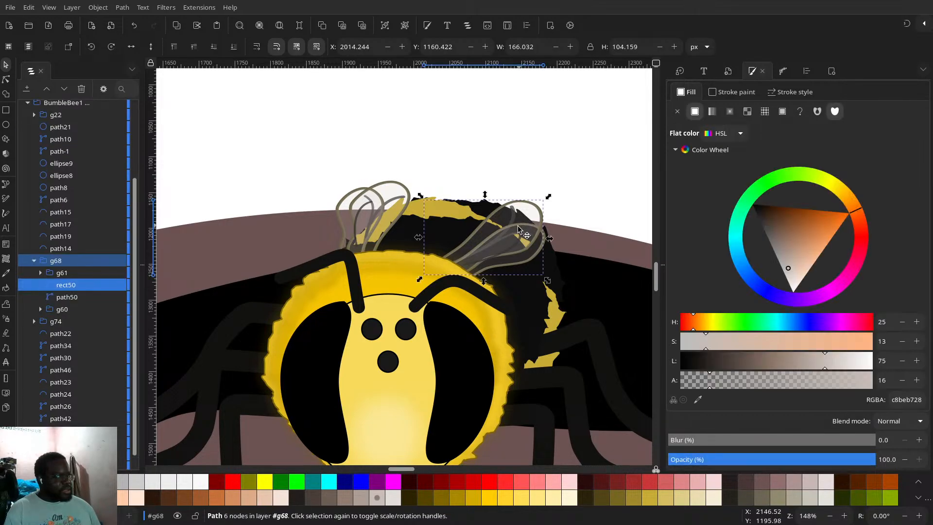
{"action": "left_click_drag", "start_coordinate": [589, 169], "coordinate": [425, 293]}
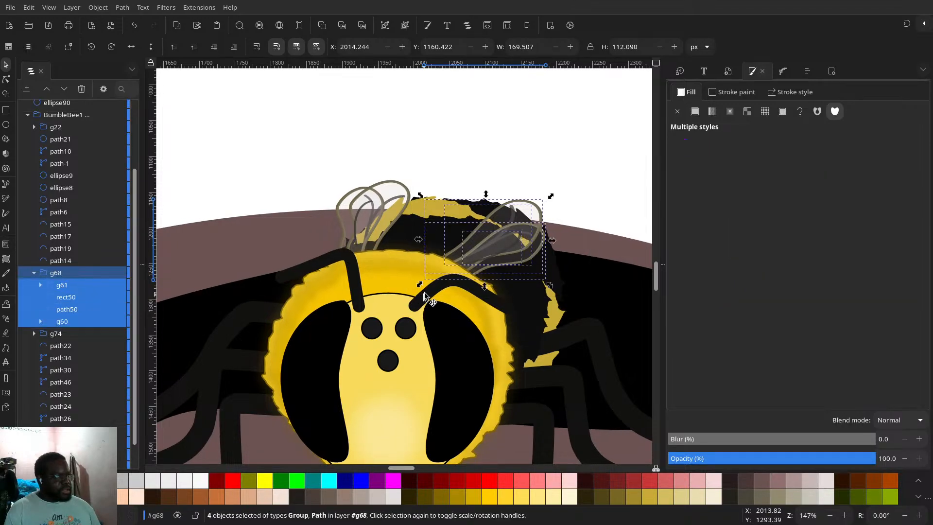
{"action": "left_click", "coordinate": [383, 28]}
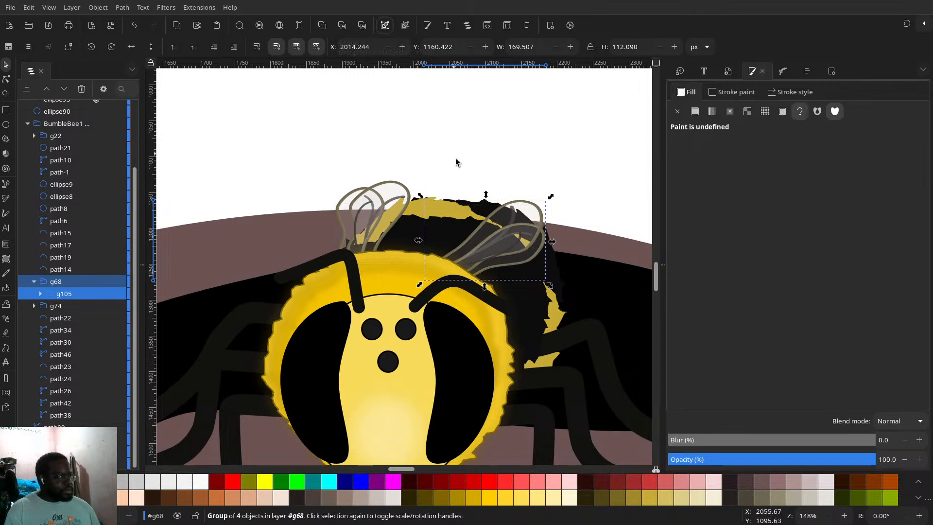
{"action": "key", "text": "ctrl+z"}
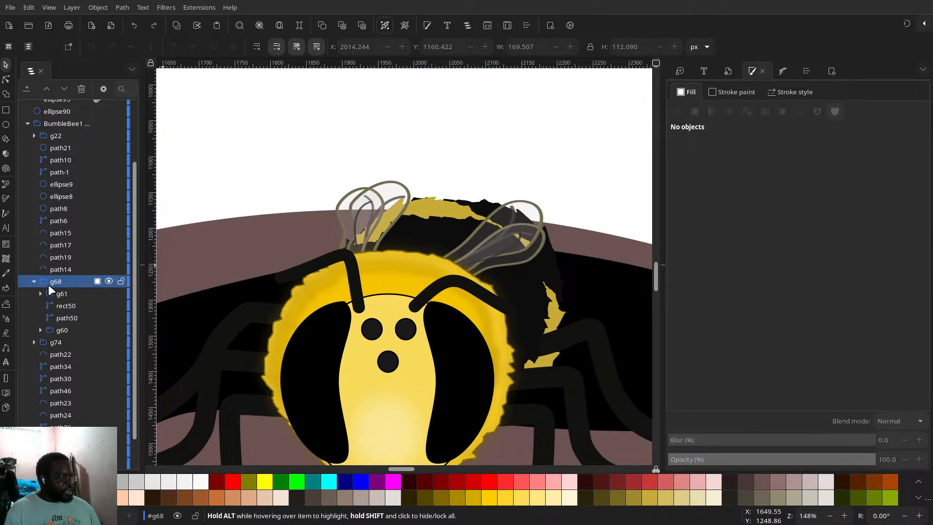
- Select the first bee's wing group g68, collapse it in the object list and rename it "Wing"
{"action": "left_click", "coordinate": [48, 285]}
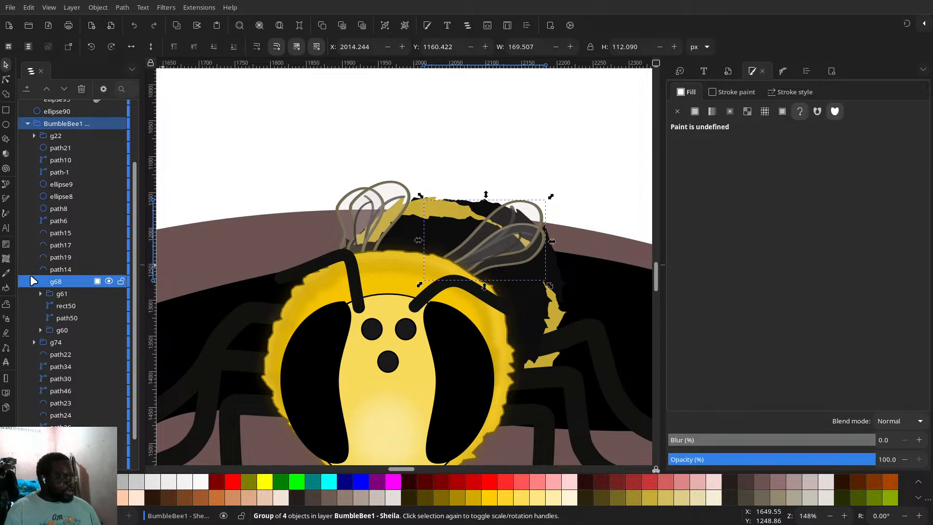
{"action": "left_click", "coordinate": [33, 281]}
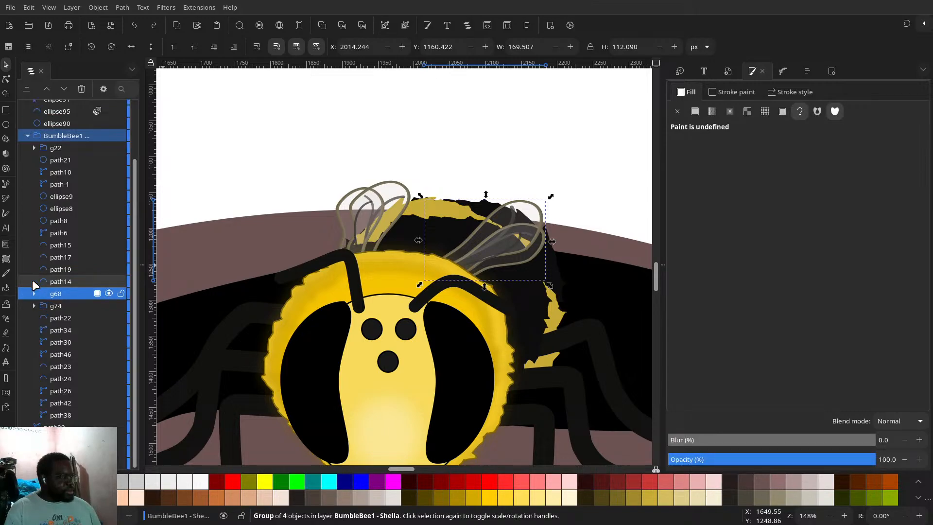
{"action": "left_click", "coordinate": [66, 294]}
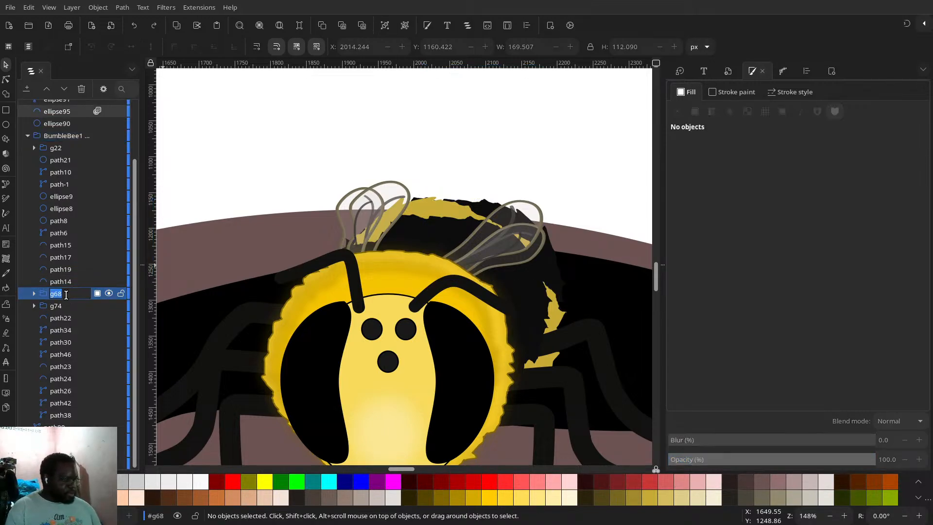
{"action": "key", "text": "Return"}
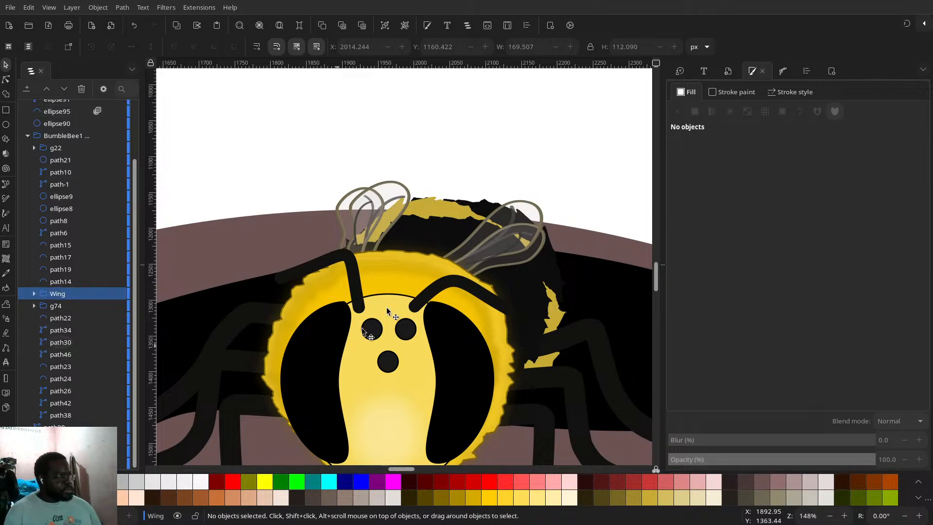
- Duplicate the Wing group and take the copy out of the BumbleBee1 group, placing it directly above that group in Layer 1
{"action": "left_click", "coordinate": [66, 294]}
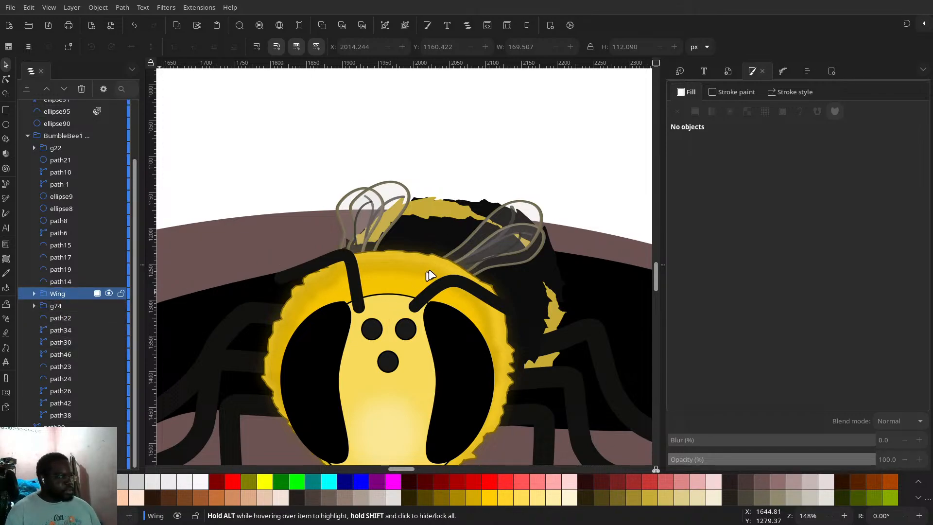
{"action": "scroll", "coordinate": [498, 266], "scroll_direction": "down", "scroll_amount": 3}
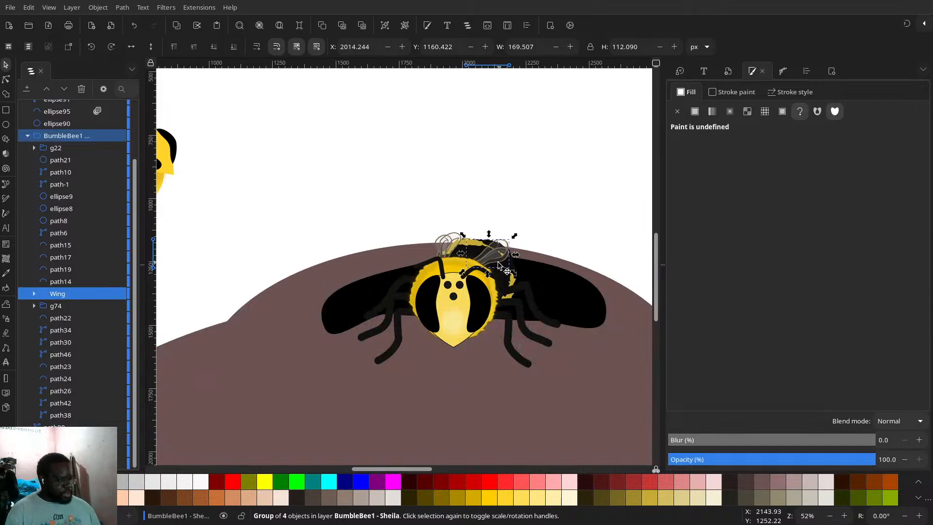
{"action": "key", "text": "ctrl+d"}
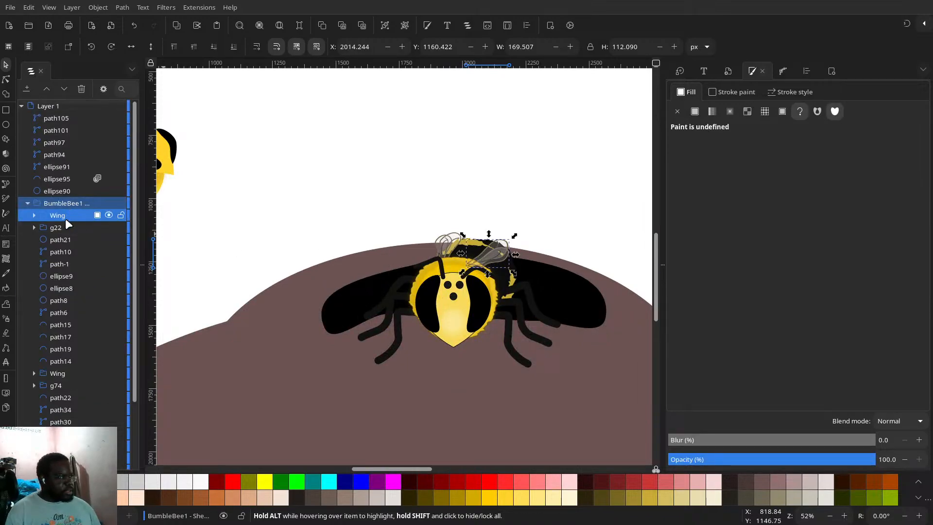
{"action": "left_click_drag", "start_coordinate": [67, 221], "coordinate": [77, 124]}
{"action": "left_click_drag", "start_coordinate": [58, 214], "coordinate": [83, 114]}
{"action": "mouse_move", "coordinate": [54, 210]}
{"action": "left_mouse_down"}
{"action": "mouse_move", "coordinate": [86, 209]}
{"action": "mouse_move", "coordinate": [61, 211]}
{"action": "left_mouse_up"}
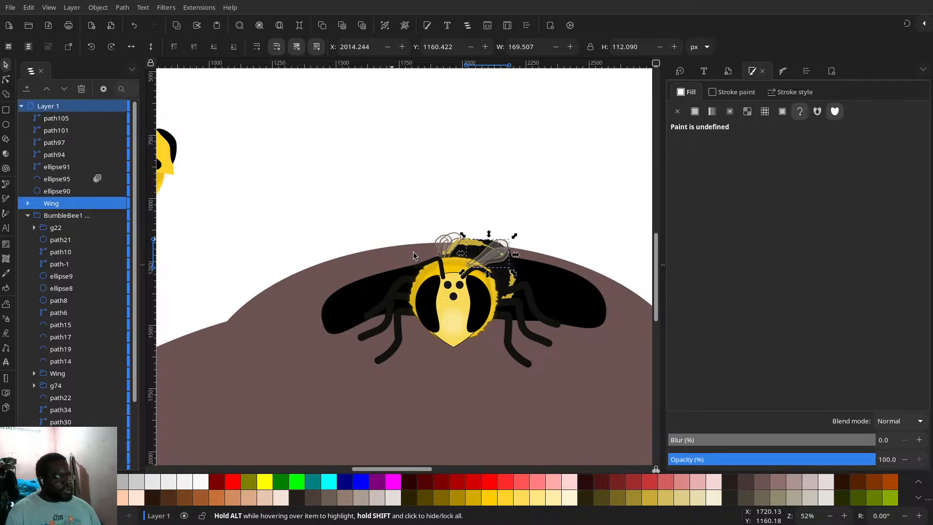
- Move the wing copy behind the second bee's head, enlarging it to about 284 by 202 px at X 638.7, Y 599.3
{"action": "left_click_drag", "start_coordinate": [496, 259], "coordinate": [377, 129]}
{"action": "scroll", "coordinate": [552, 231], "scroll_direction": "up", "scroll_amount": 1}
{"action": "left_click", "coordinate": [310, 169]}
{"action": "left_click_drag", "start_coordinate": [344, 168], "coordinate": [382, 183]}
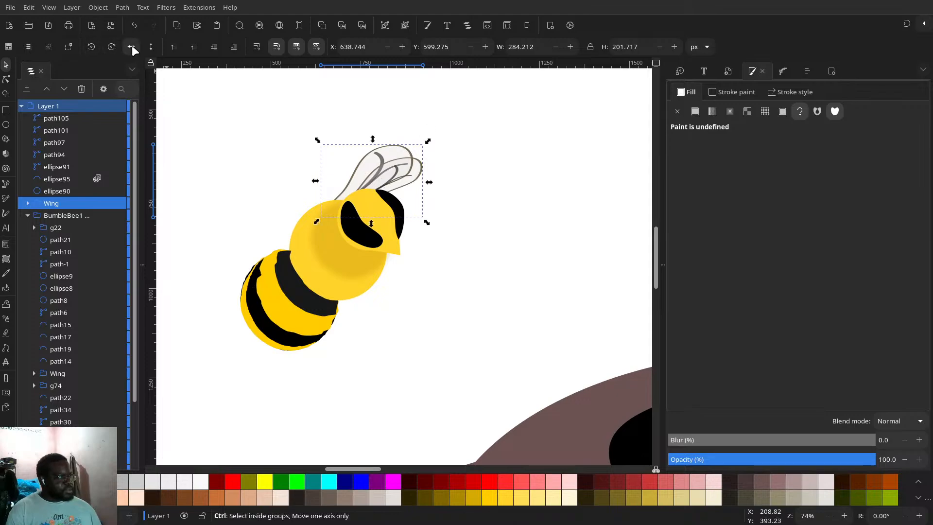
- Duplicate the second bee's wing, flip the copy horizontally and move it across the thorax to about X 326.9, Y 623.7
{"action": "key", "text": "Home"}
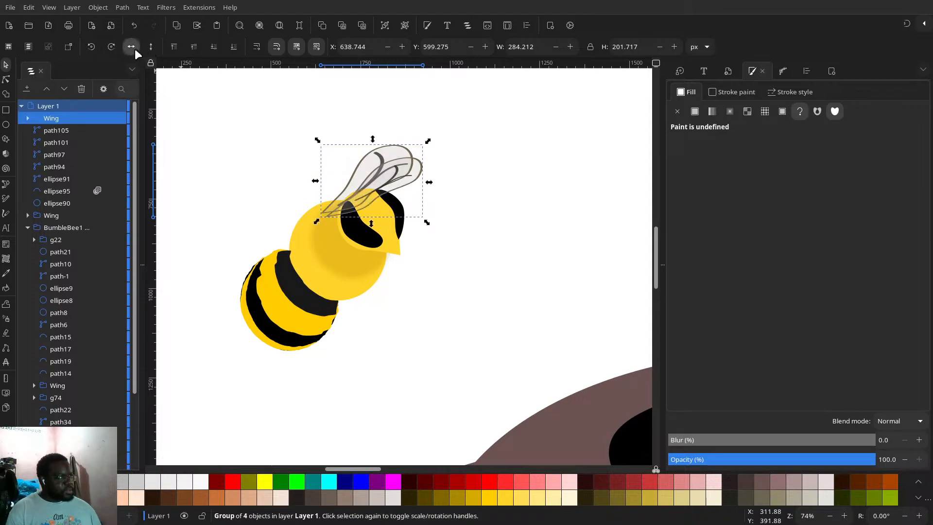
{"action": "left_click", "coordinate": [135, 49]}
{"action": "left_click_drag", "start_coordinate": [415, 181], "coordinate": [255, 191]}
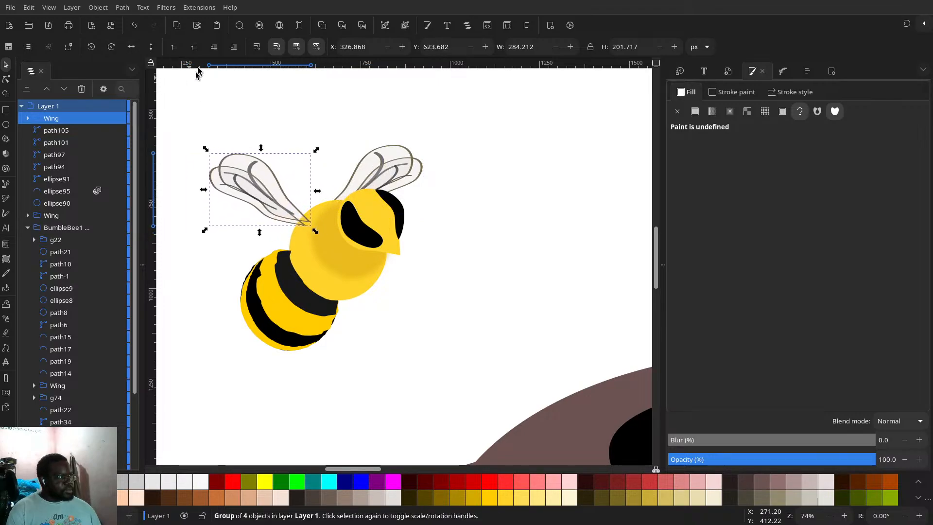
- Lower the flipped wing behind the thorax ellipse, shift it to about X 349.9, Y 607.4, and deselect it
{"action": "left_click", "coordinate": [209, 46]}
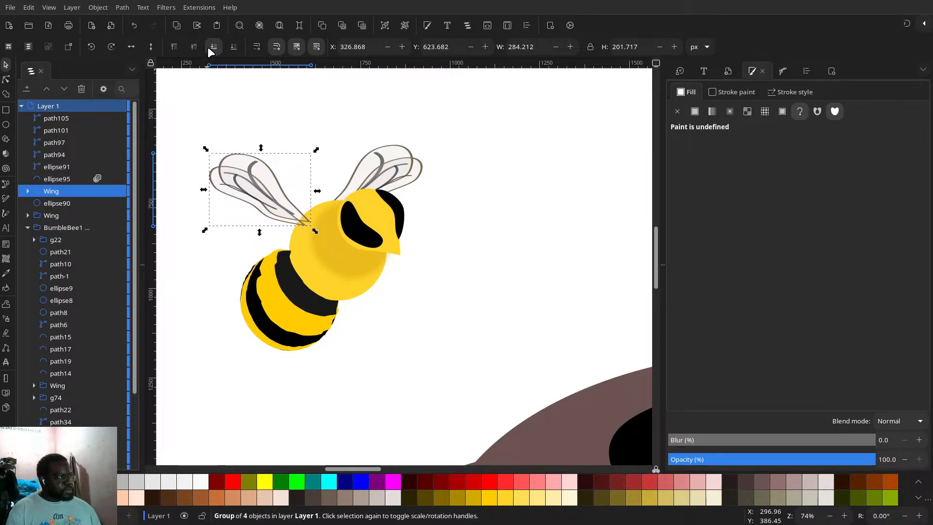
{"action": "left_click", "coordinate": [209, 46]}
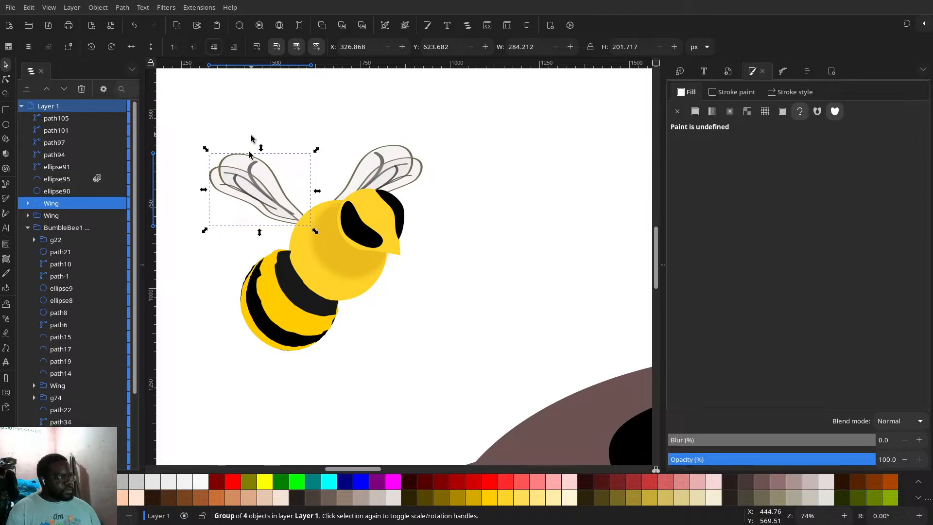
{"action": "left_click_drag", "start_coordinate": [253, 189], "coordinate": [272, 182]}
{"action": "scroll", "coordinate": [419, 255], "scroll_direction": "down", "scroll_amount": 3}
{"action": "key", "text": "Escape"}
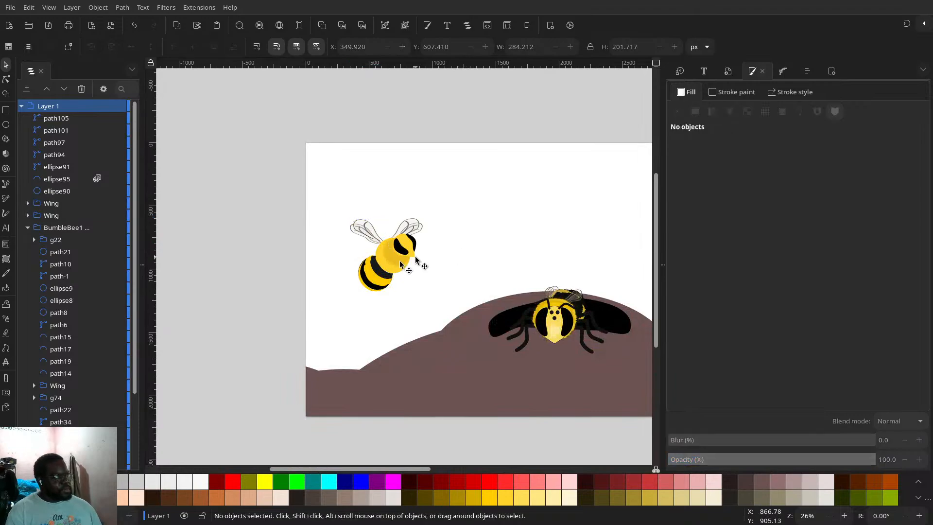
- Apply the Roughen live path effect to the second bee's yellow thorax ellipse
{"action": "scroll", "coordinate": [409, 328], "scroll_direction": "up", "scroll_amount": 1}
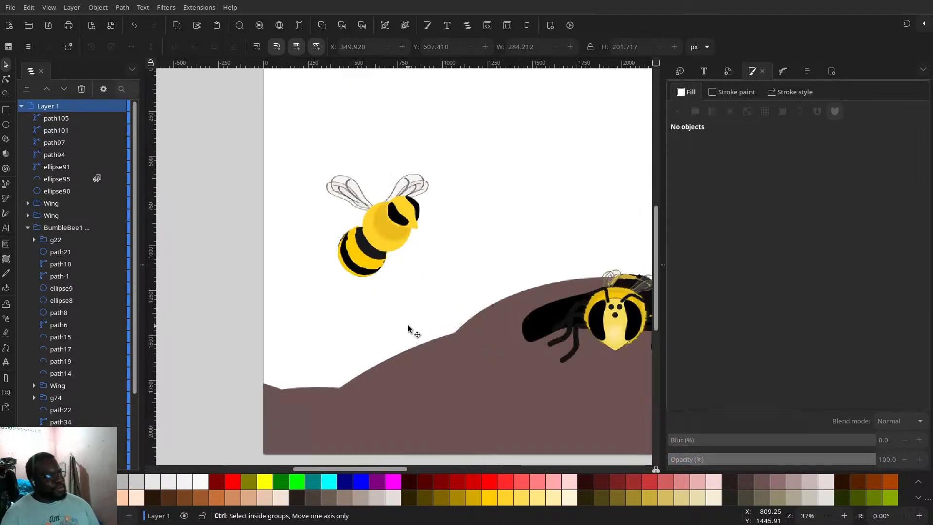
{"action": "scroll", "coordinate": [408, 328], "scroll_direction": "up", "scroll_amount": 1}
{"action": "left_click_drag", "start_coordinate": [445, 244], "coordinate": [417, 341]}
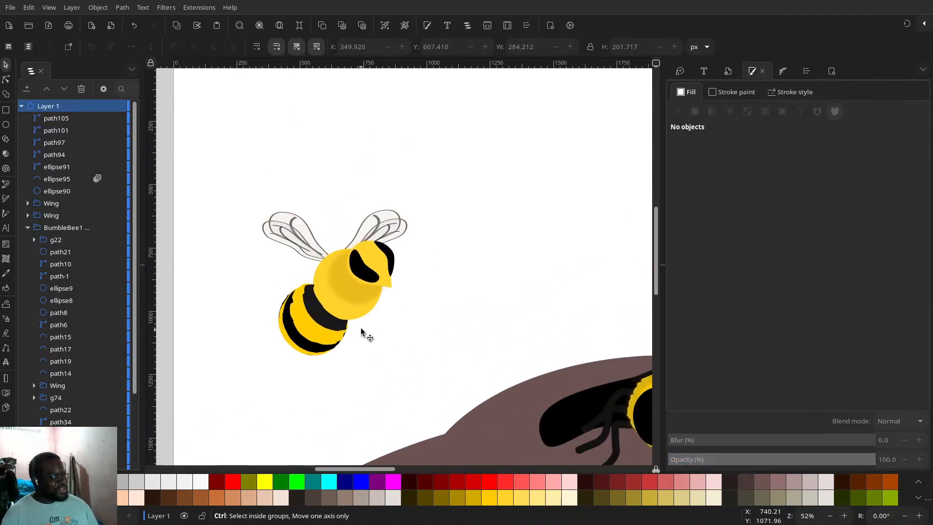
{"action": "scroll", "coordinate": [361, 332], "scroll_direction": "up", "scroll_amount": 1}
{"action": "scroll", "coordinate": [321, 328], "scroll_direction": "up", "scroll_amount": 1}
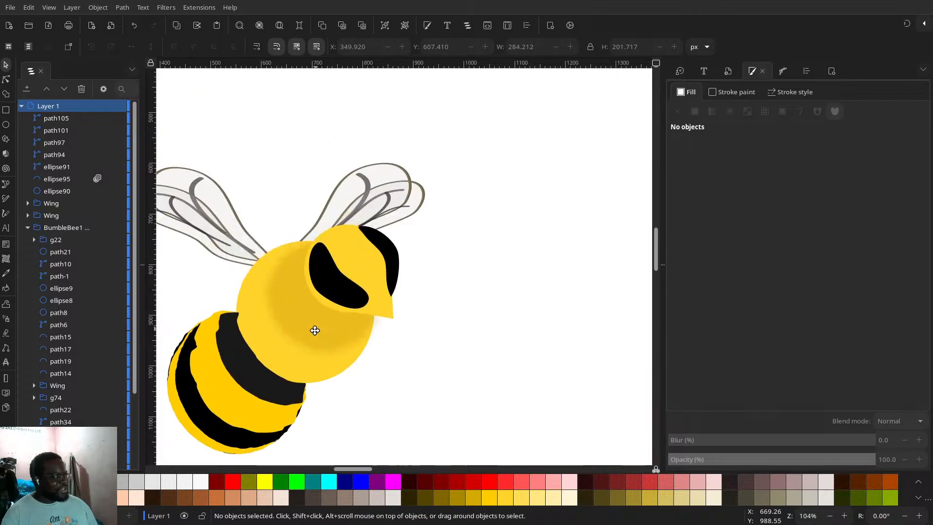
{"action": "left_click", "coordinate": [258, 316]}
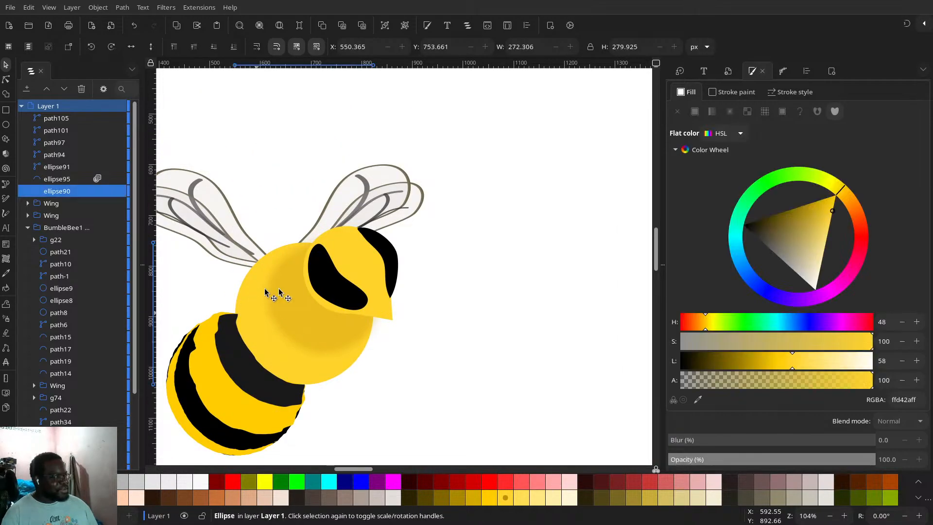
{"action": "left_click", "coordinate": [924, 71]}
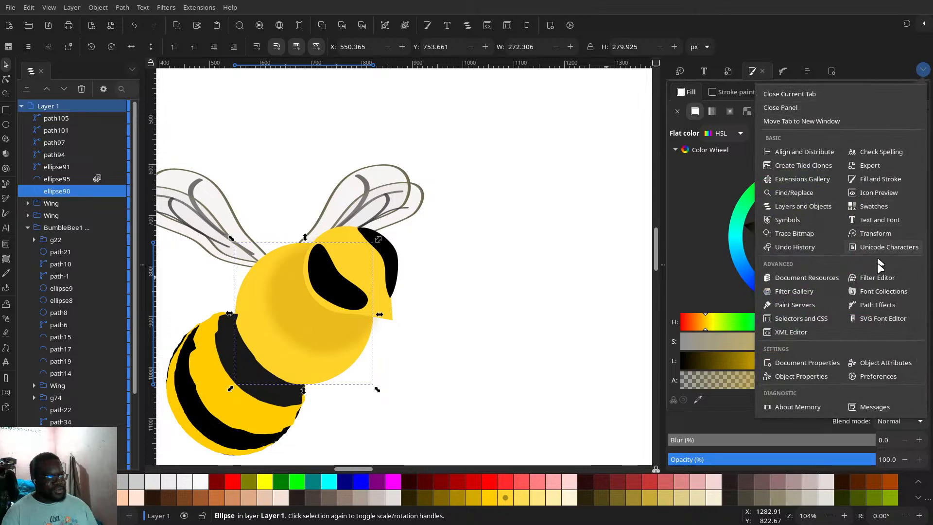
{"action": "left_click", "coordinate": [881, 305]}
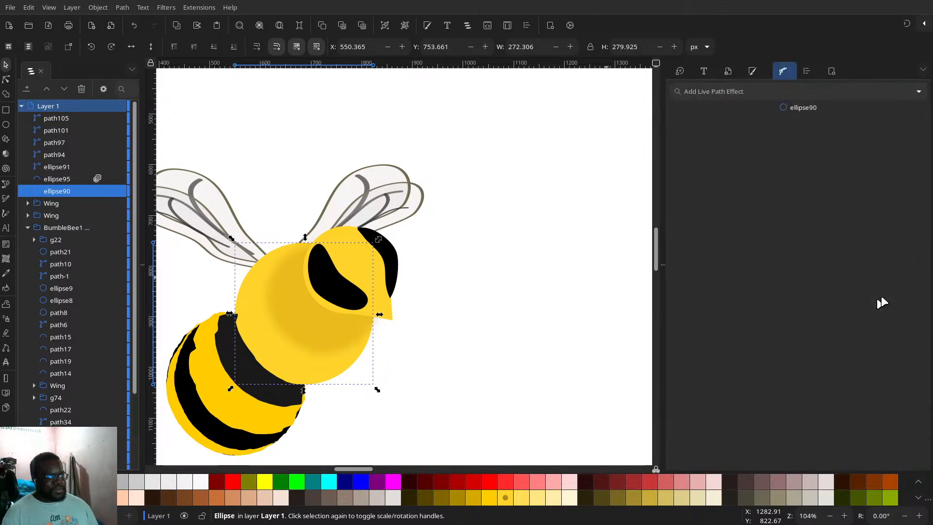
{"action": "left_click", "coordinate": [919, 91]}
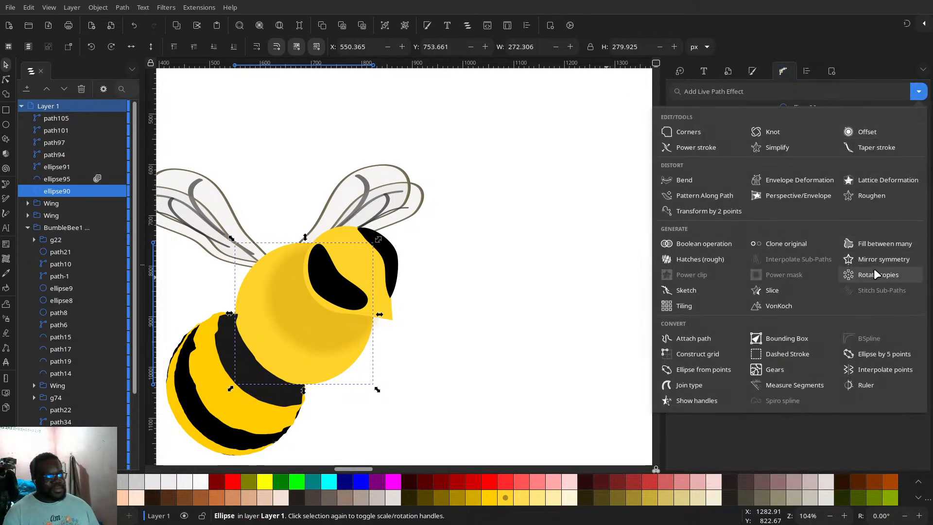
{"action": "left_click", "coordinate": [881, 200]}
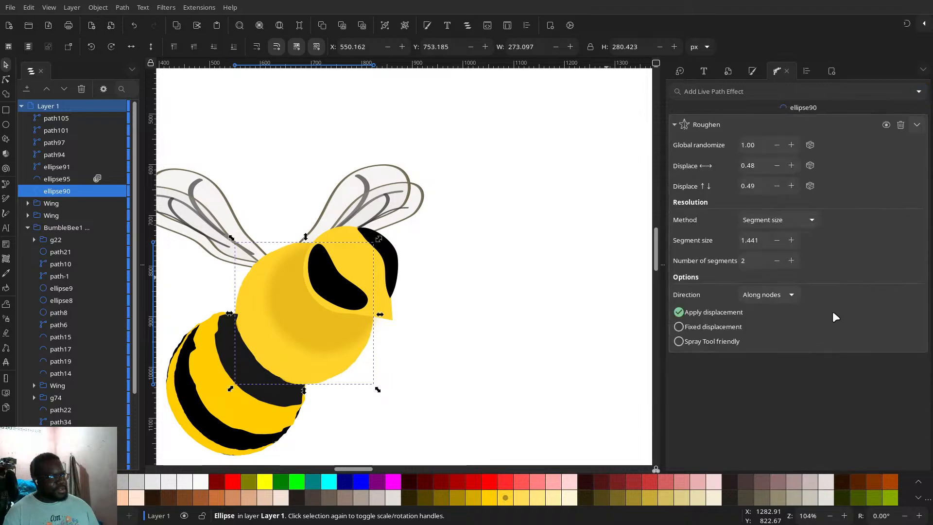
- Set the thorax's Roughen segment size to 3.441 and number of segments to 4
{"action": "left_click", "coordinate": [792, 240]}
{"action": "left_click", "coordinate": [791, 240]}
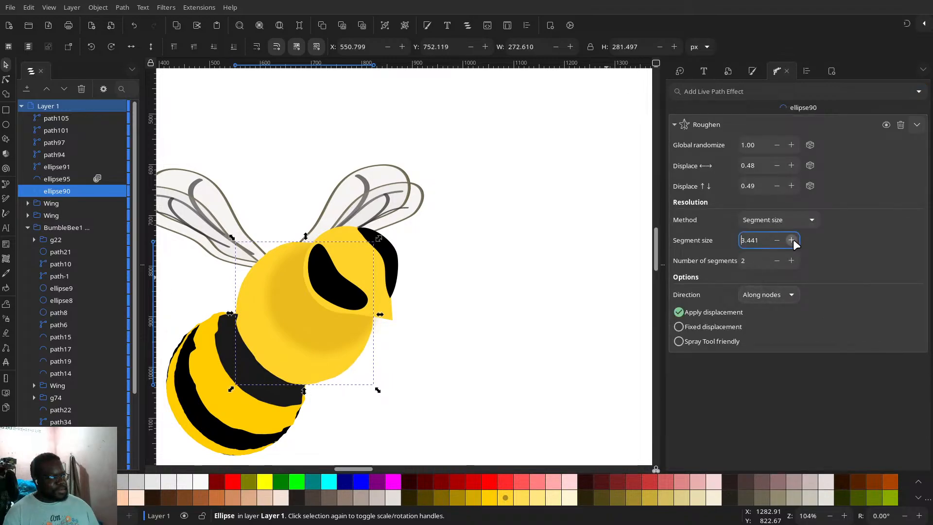
{"action": "left_click", "coordinate": [789, 259]}
{"action": "left_click", "coordinate": [790, 260]}
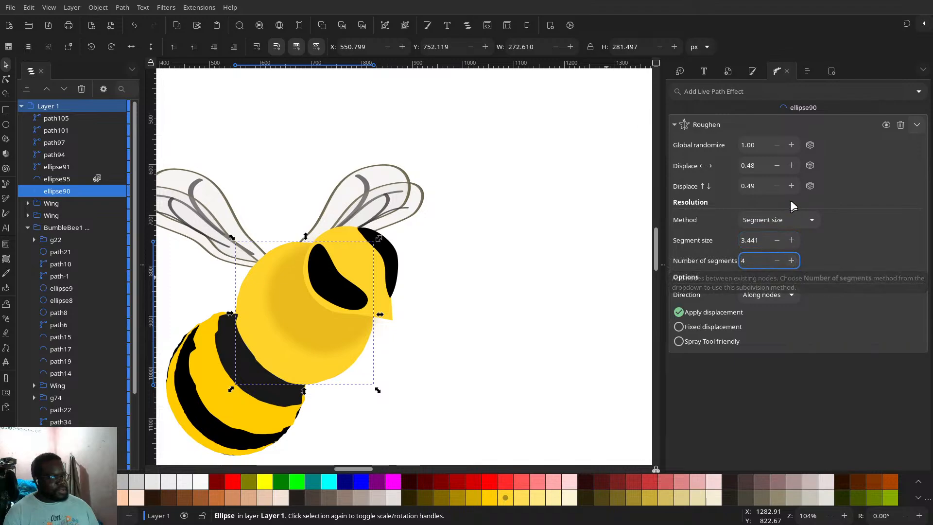
- Increase the vertical displacement of the thorax's Roughen effect to 1.29
{"action": "left_click", "coordinate": [793, 186]}
{"action": "left_click", "coordinate": [792, 185]}
{"action": "left_click", "coordinate": [793, 186]}
{"action": "left_click", "coordinate": [792, 186]}
{"action": "left_click", "coordinate": [793, 185]}
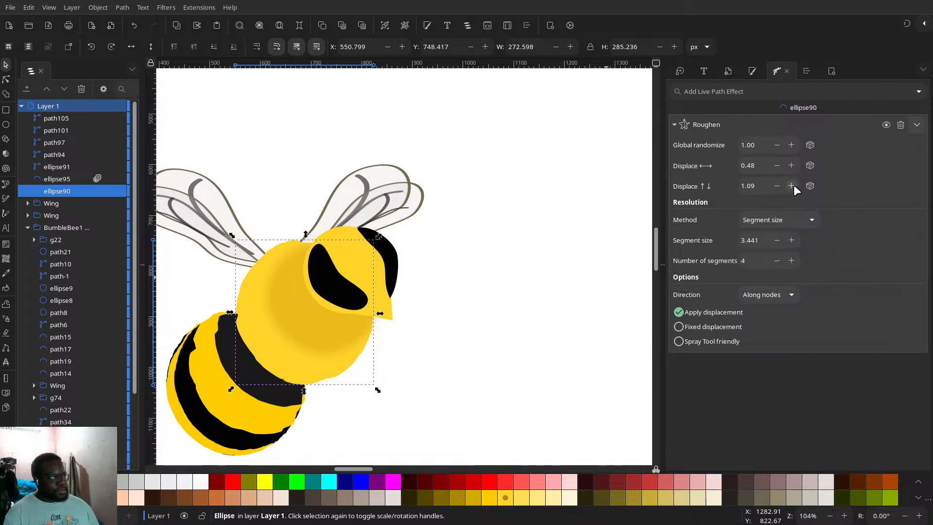
{"action": "left_click", "coordinate": [792, 185]}
{"action": "left_click", "coordinate": [792, 186]}
- Increase the horizontal displacement of the thorax's Roughen effect to 2.28
{"action": "left_click", "coordinate": [788, 165]}
{"action": "left_click", "coordinate": [788, 165]}
{"action": "left_click", "coordinate": [788, 165]}
{"action": "left_click", "coordinate": [789, 166]}
{"action": "left_click", "coordinate": [788, 166]}
{"action": "left_click", "coordinate": [788, 165]}
{"action": "left_click", "coordinate": [788, 165]}
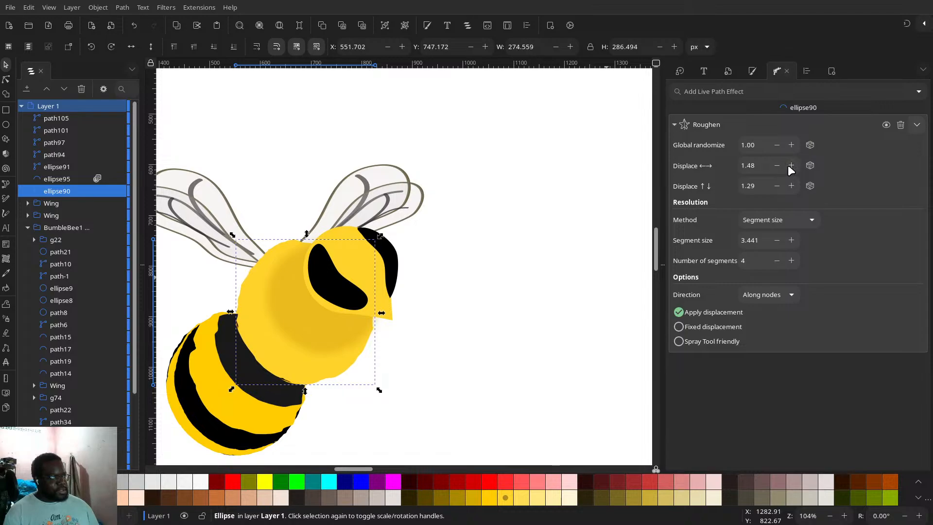
{"action": "left_click", "coordinate": [789, 165]}
{"action": "left_click", "coordinate": [788, 165]}
{"action": "left_click", "coordinate": [788, 166]}
{"action": "left_click", "coordinate": [788, 165]}
{"action": "left_click", "coordinate": [789, 166]}
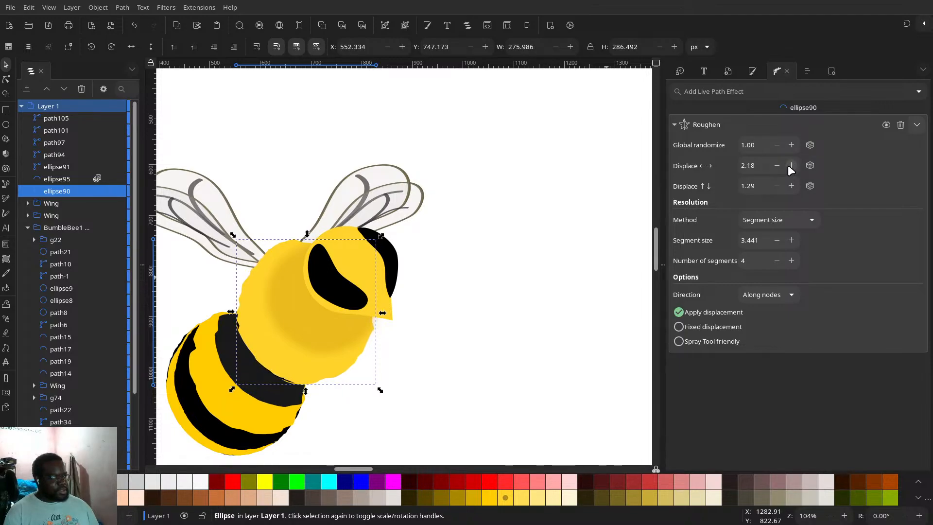
{"action": "left_click", "coordinate": [788, 165]}
- Raise the global randomize value of the thorax's Roughen effect to 1.60
{"action": "left_click", "coordinate": [796, 142]}
{"action": "left_click", "coordinate": [796, 143]}
{"action": "left_click", "coordinate": [796, 142]}
{"action": "left_click", "coordinate": [796, 143]}
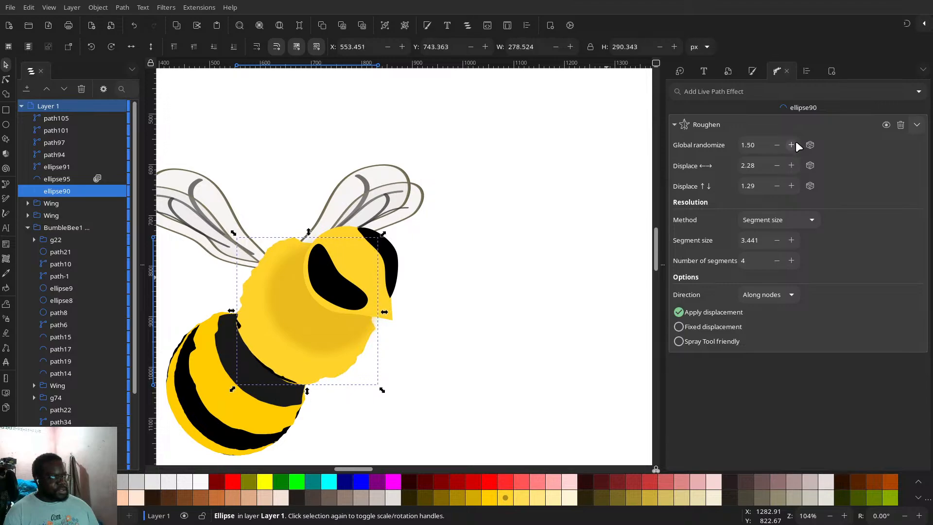
{"action": "left_click", "coordinate": [796, 143]}
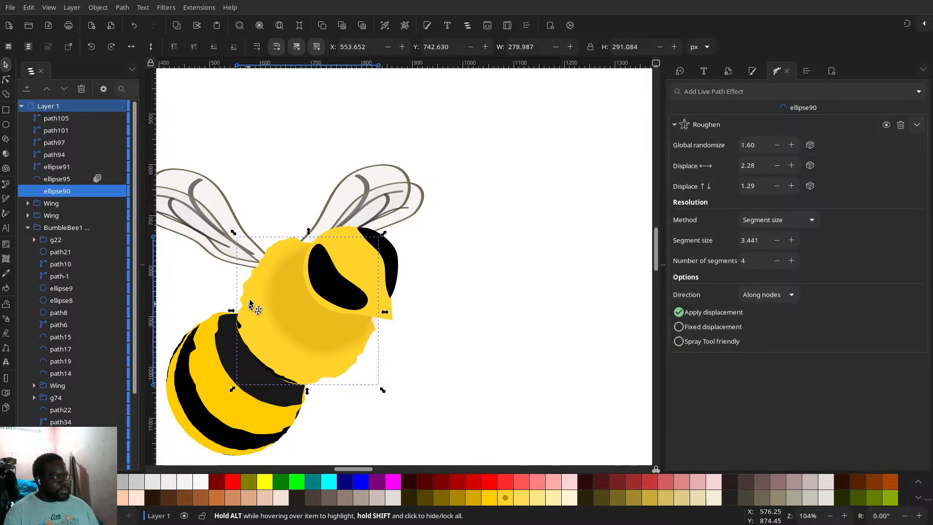
- Duplicate the roughened thorax, shrink the copy to about 224.8 by 234.5 px, place it near X 515.3, Y 793.4, and fill it dark yellow
{"action": "key", "text": "ctrl+d"}
{"action": "left_click_drag", "start_coordinate": [249, 304], "coordinate": [227, 307]}
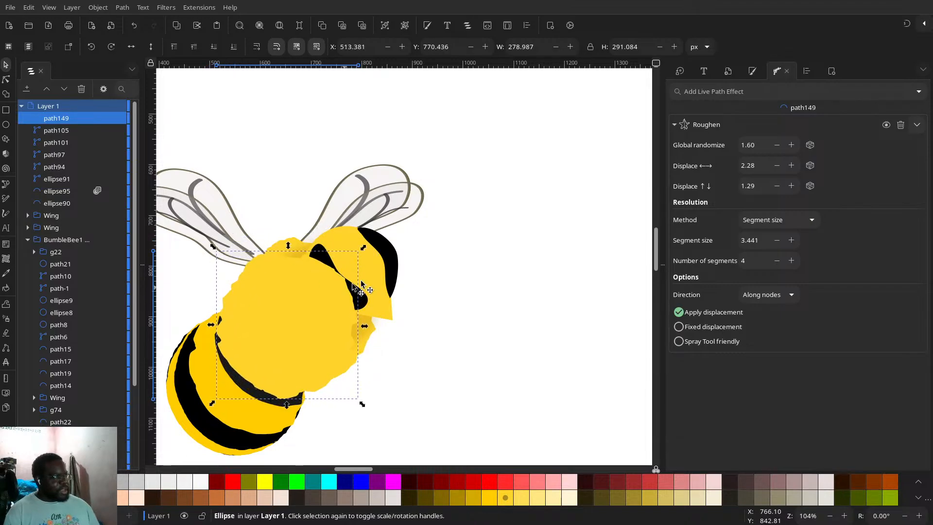
{"action": "left_click_drag", "start_coordinate": [364, 247], "coordinate": [338, 276]}
{"action": "left_click_drag", "start_coordinate": [292, 312], "coordinate": [293, 296]}
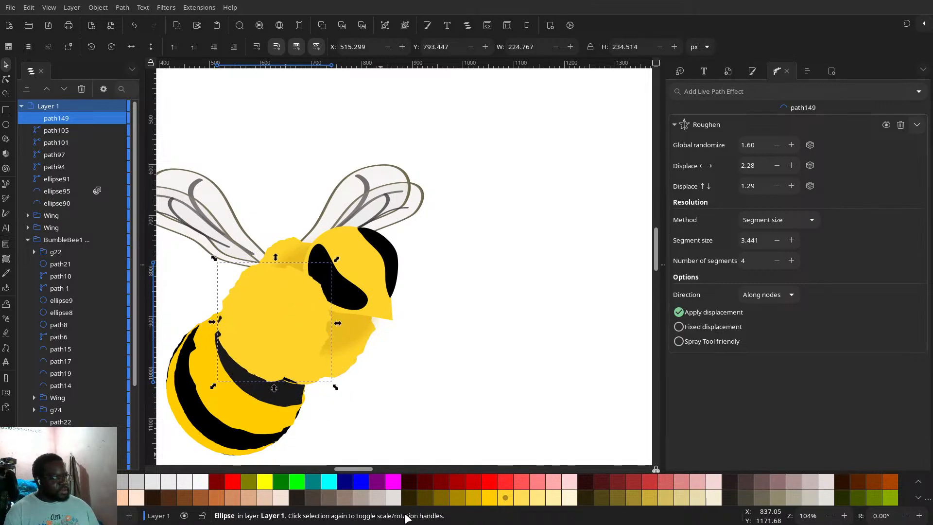
{"action": "left_click", "coordinate": [473, 498]}
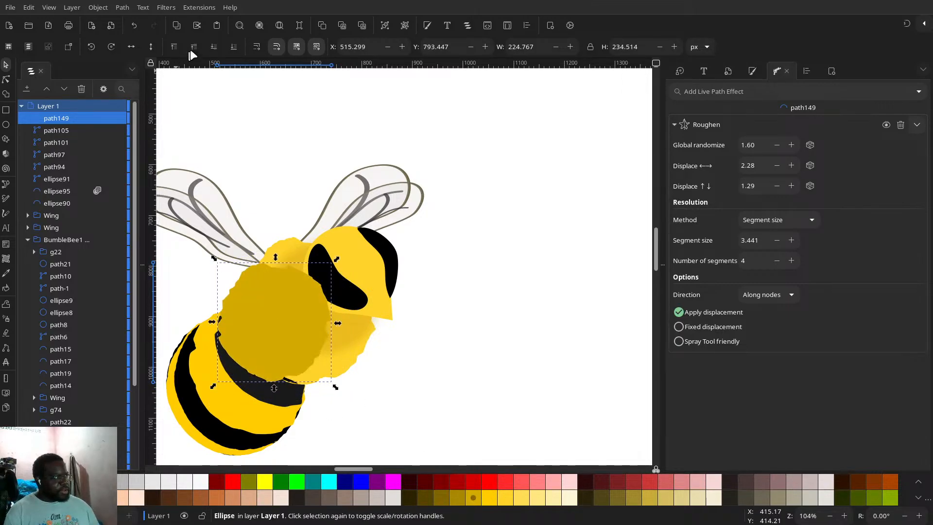
- Adjust the dark yellow copy's stacking order so it sits just above the abdomen's front black stripe
{"action": "left_click", "coordinate": [213, 46]}
{"action": "left_click", "coordinate": [212, 46]}
{"action": "left_click", "coordinate": [212, 46]}
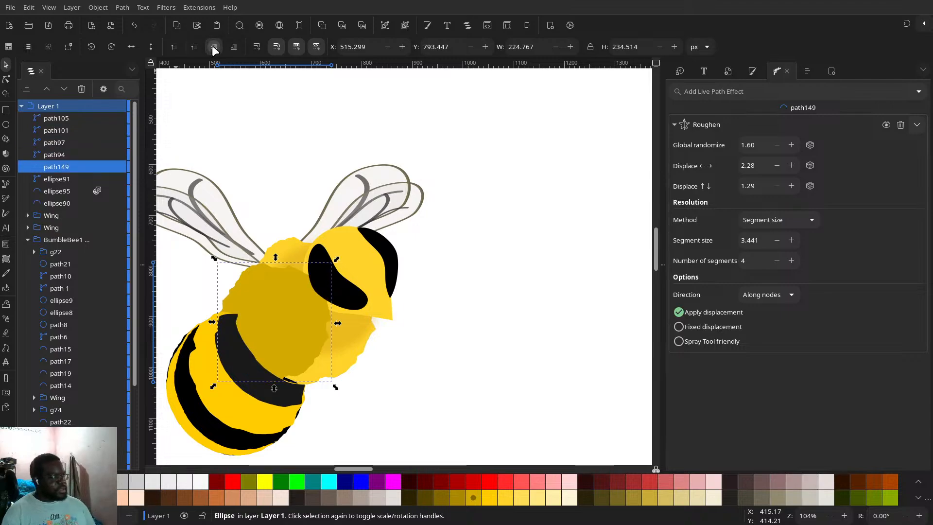
{"action": "left_click", "coordinate": [213, 46]}
{"action": "left_click", "coordinate": [196, 43]}
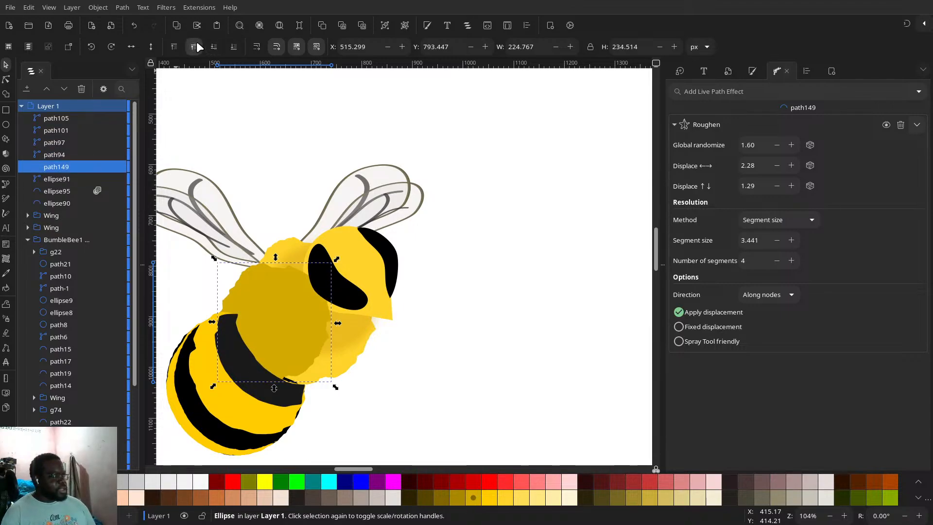
{"action": "left_click", "coordinate": [196, 43]}
{"action": "left_click", "coordinate": [197, 43]}
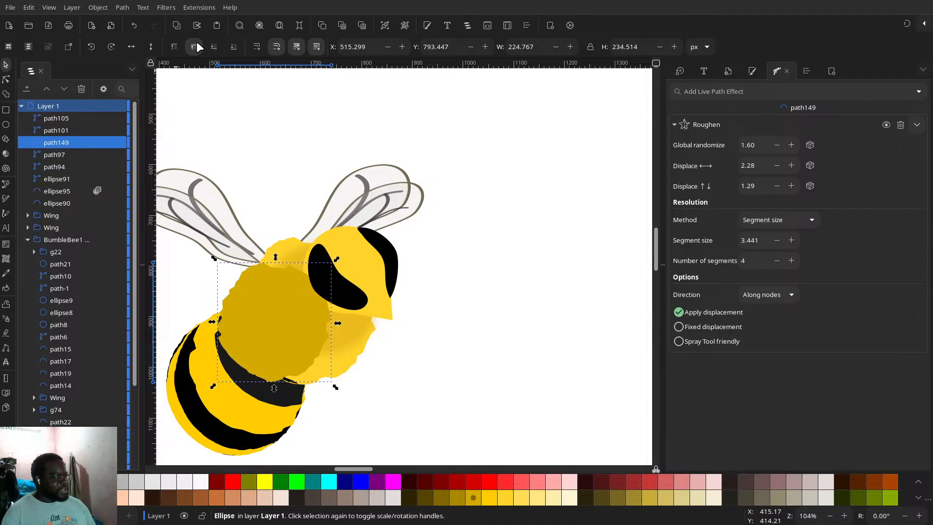
- Restack the original yellow thorax ellipse so it lies behind both of the second bee's wings
{"action": "left_click", "coordinate": [340, 375]}
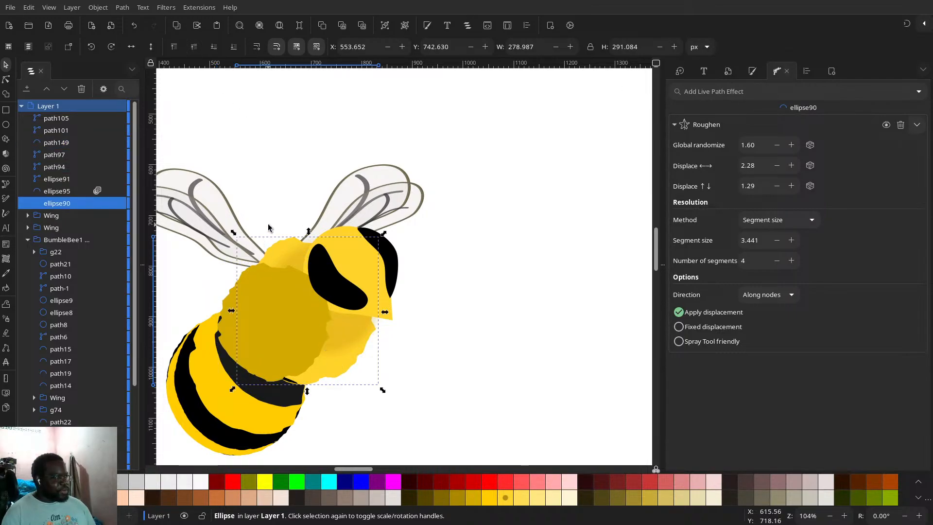
{"action": "left_click", "coordinate": [194, 46]}
{"action": "left_click", "coordinate": [195, 46]}
{"action": "left_click", "coordinate": [195, 46]}
{"action": "left_click", "coordinate": [194, 45]}
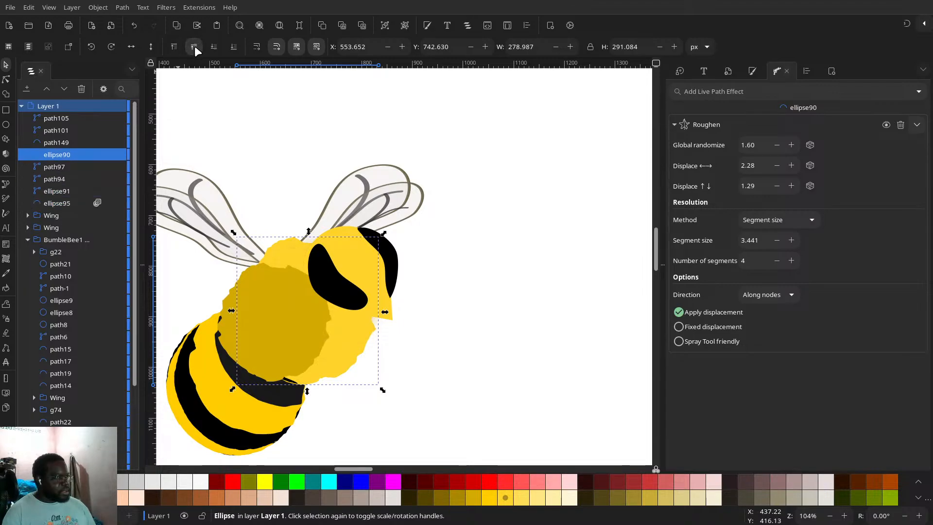
{"action": "left_click", "coordinate": [216, 45]}
{"action": "left_click", "coordinate": [217, 45]}
{"action": "left_click", "coordinate": [217, 45]}
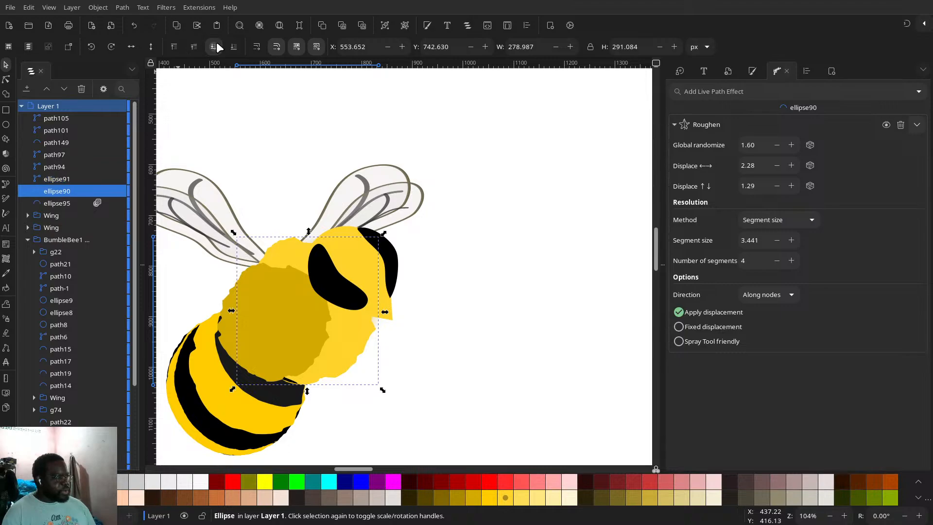
{"action": "left_click", "coordinate": [217, 45]}
{"action": "left_click", "coordinate": [216, 45]}
{"action": "left_click", "coordinate": [217, 45]}
{"action": "left_click", "coordinate": [216, 45]}
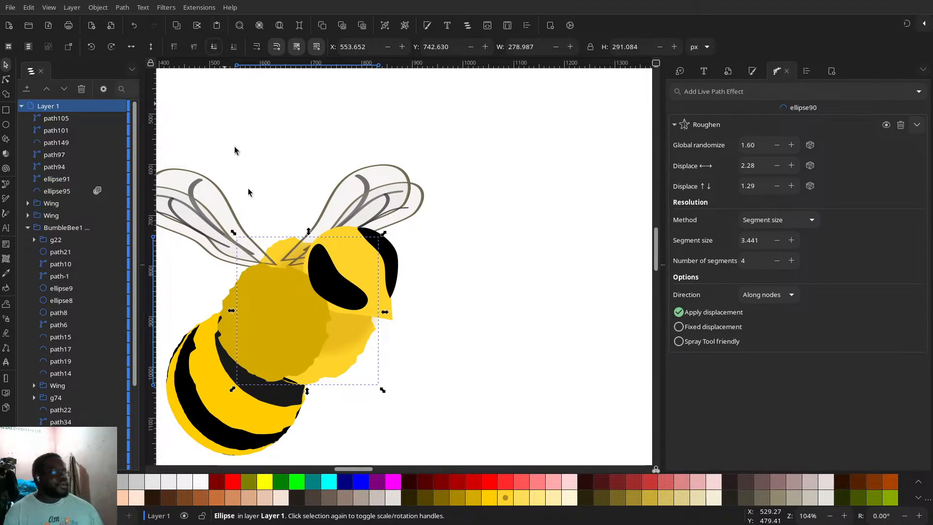
- Duplicate the thorax and use the Shape Builder with the dark yellow copy to leave only a crescent along the thorax's rear edge
{"action": "key", "text": "ctrl+d"}
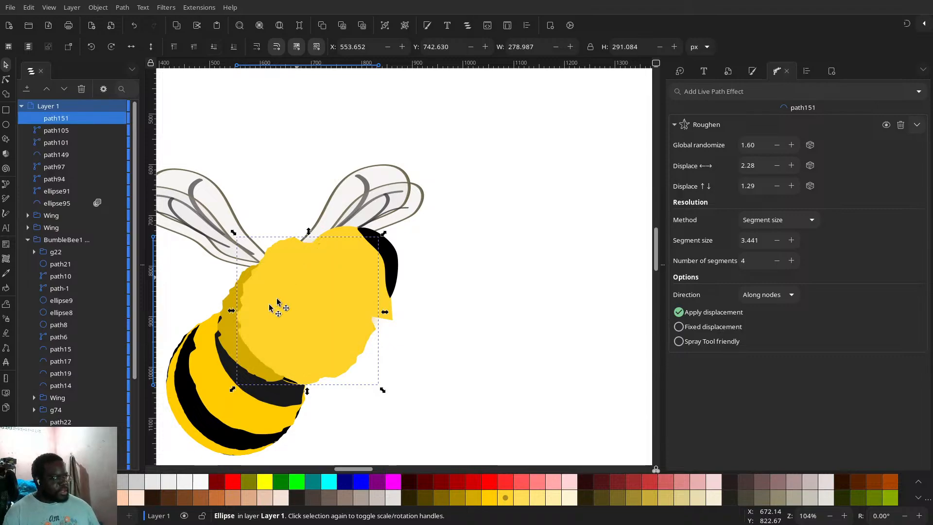
{"action": "left_click", "coordinate": [250, 351], "text": "shift"}
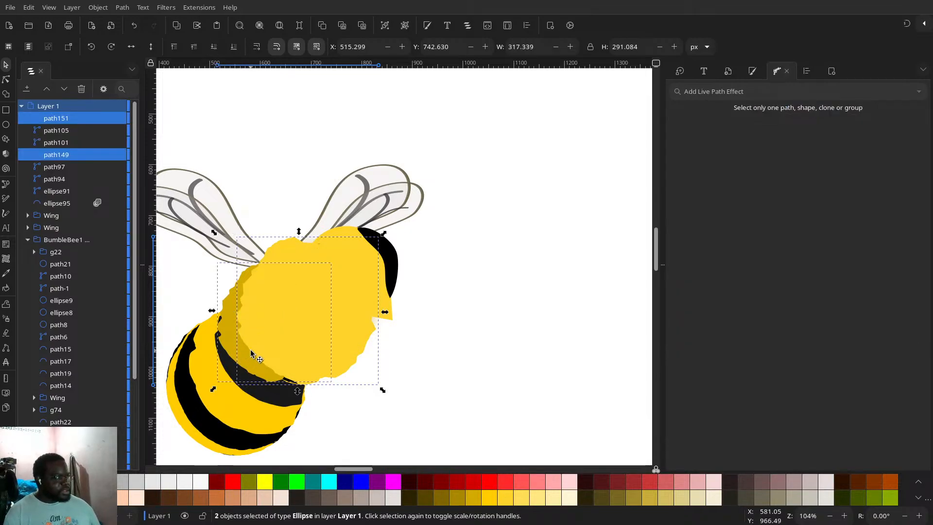
{"action": "left_click", "coordinate": [7, 95]}
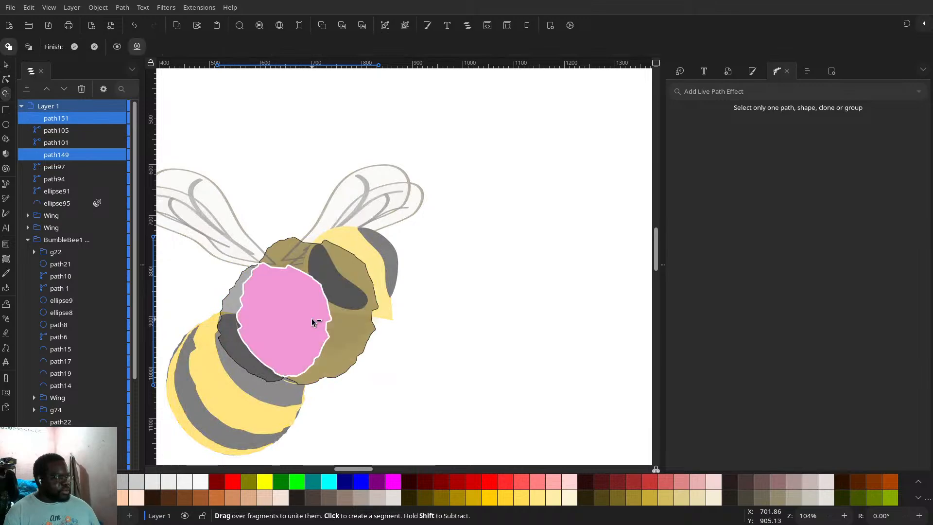
{"action": "left_click_drag", "start_coordinate": [314, 319], "coordinate": [357, 292]}
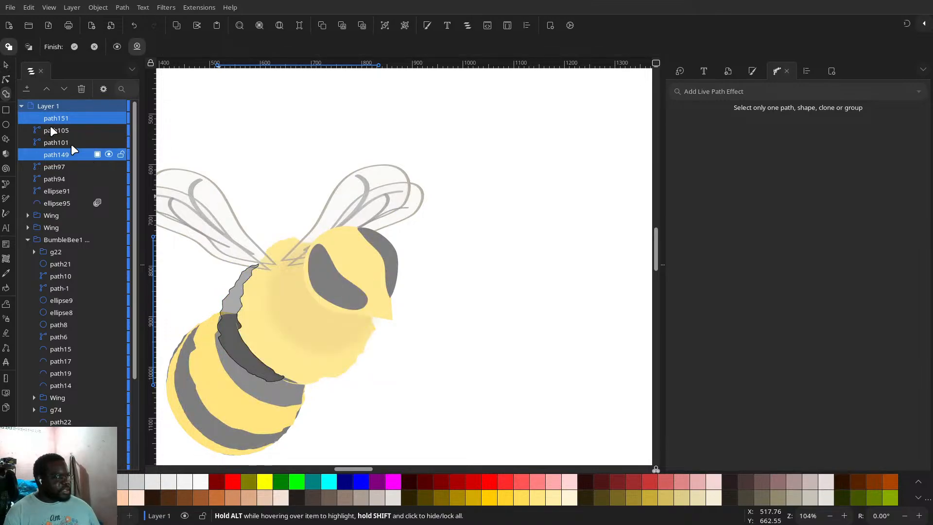
{"action": "left_click", "coordinate": [6, 66]}
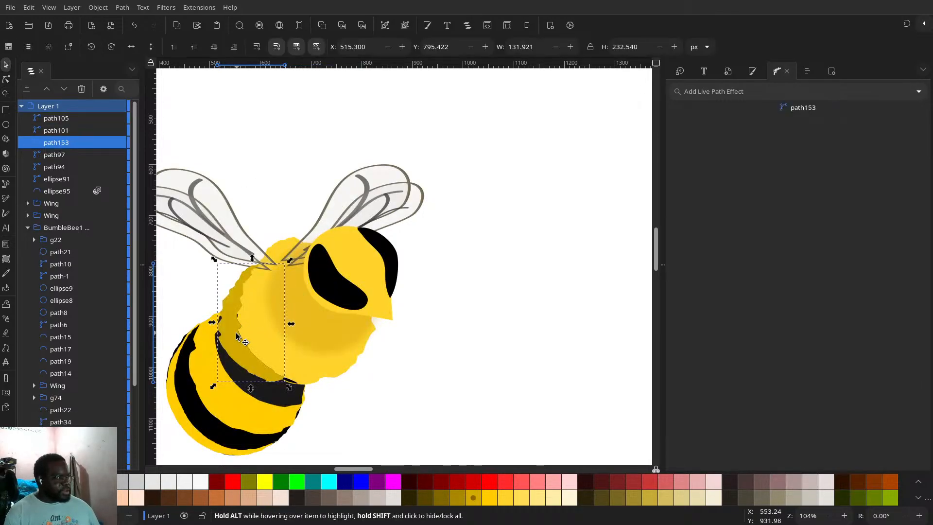
- Shift the dark yellow crescent to about X 523.0, Y 795.4, try it one level lower, undo the lowering and deselect it
{"action": "mouse_move", "coordinate": [237, 336]}
{"action": "left_mouse_down"}
{"action": "mouse_move", "coordinate": [225, 338]}
{"action": "mouse_move", "coordinate": [239, 331]}
{"action": "left_mouse_up"}
{"action": "key", "text": "ctrl+z"}
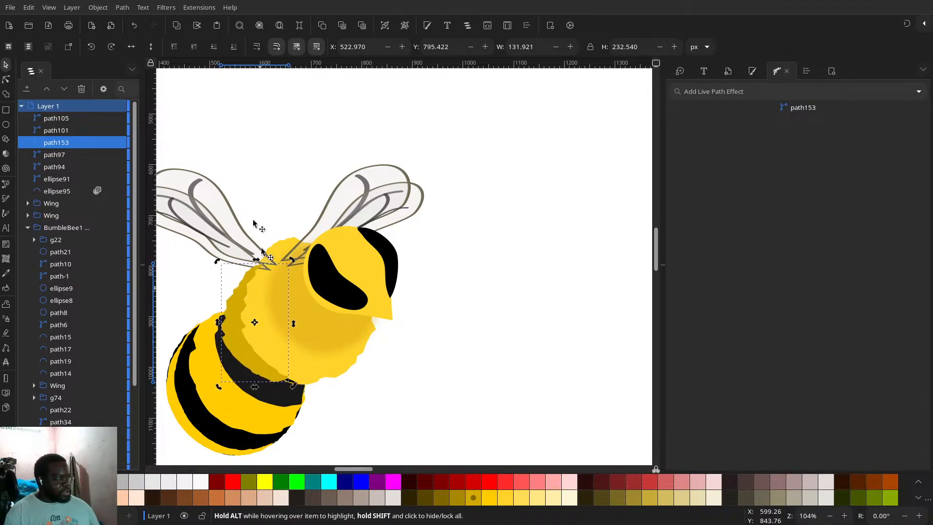
{"action": "left_click", "coordinate": [213, 47]}
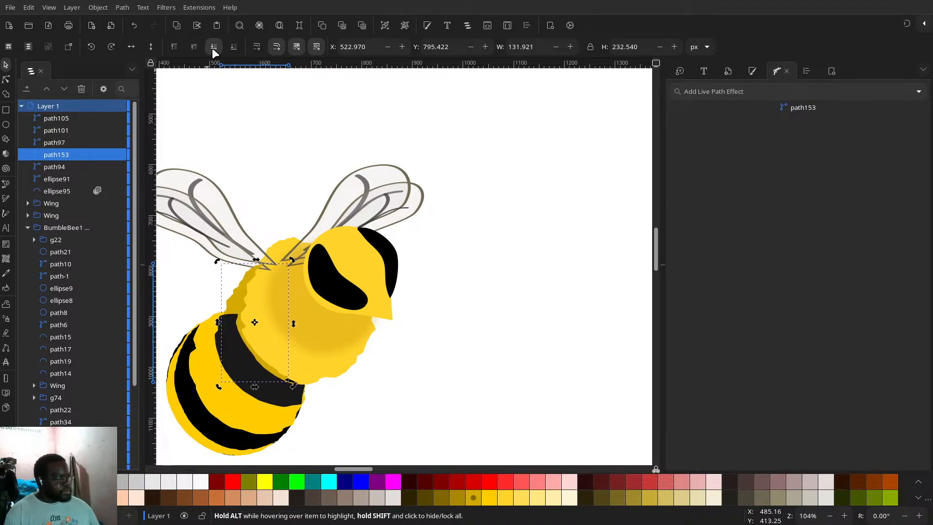
{"action": "key", "text": "ctrl+z"}
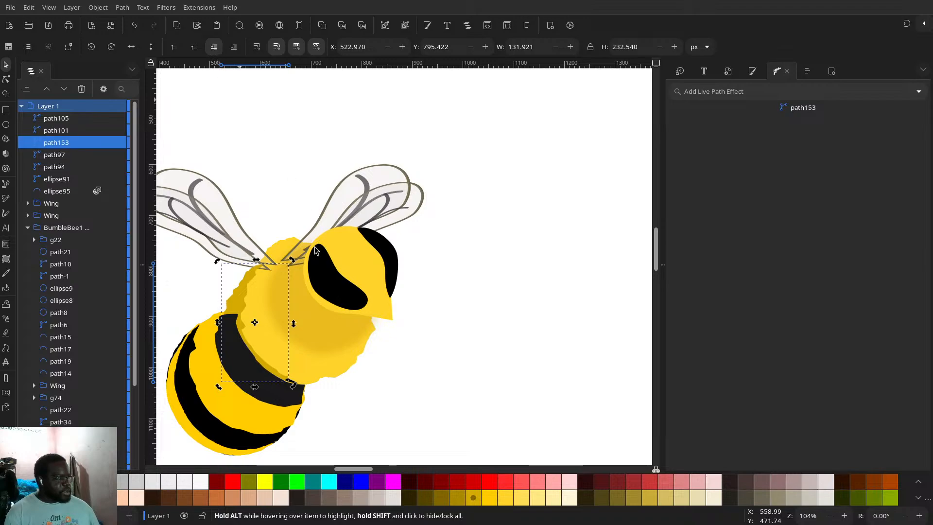
{"action": "left_click", "coordinate": [449, 245]}
- Draw a curved freehand pencil stroke from the second bee's thorax down over its abdomen as a leg, and make it narrower
{"action": "scroll", "coordinate": [424, 372], "scroll_direction": "down", "scroll_amount": 4}
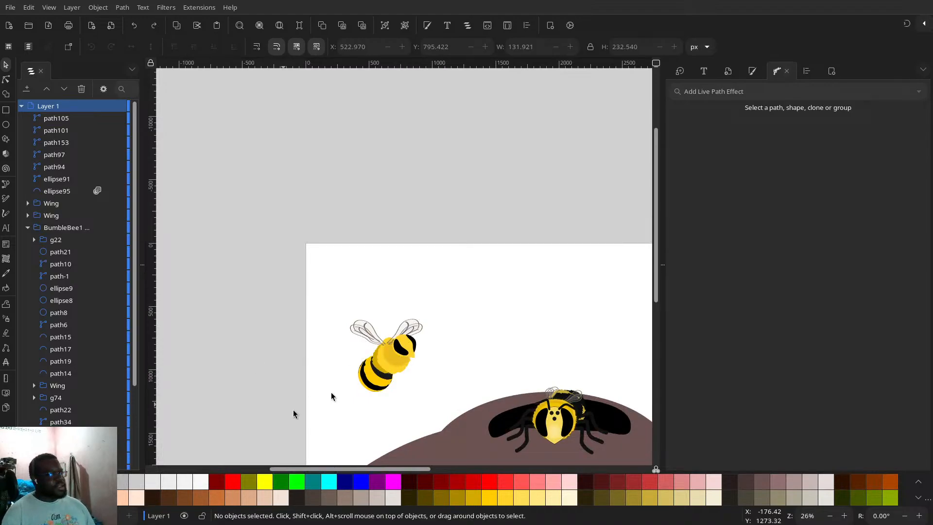
{"action": "left_click_drag", "start_coordinate": [332, 396], "coordinate": [251, 276]}
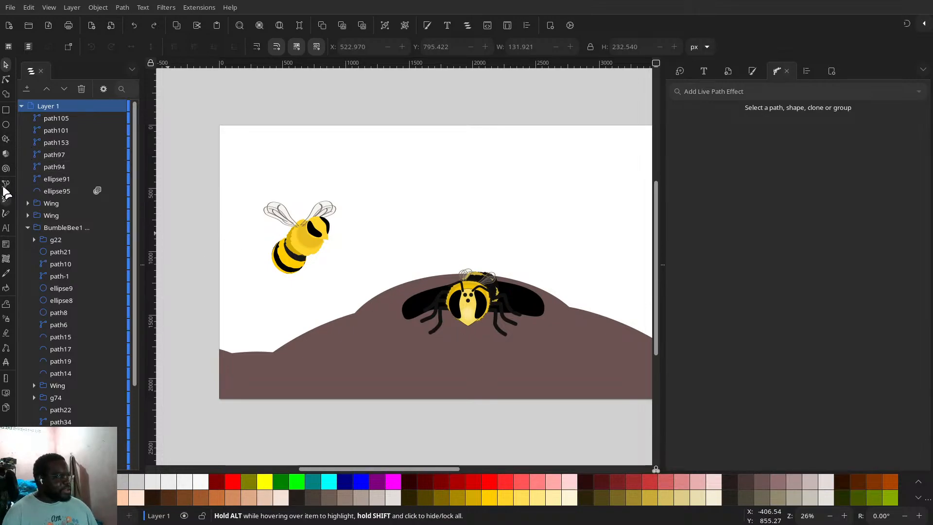
{"action": "left_click", "coordinate": [6, 198]}
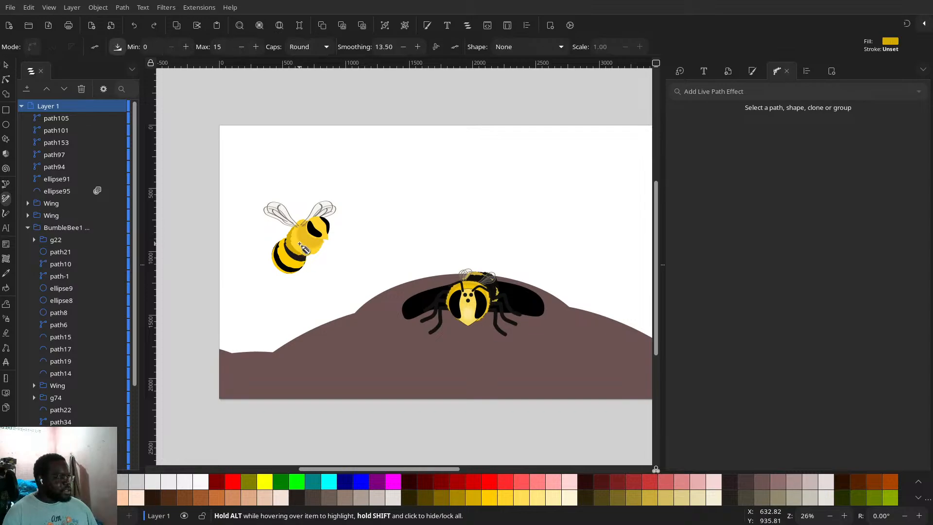
{"action": "left_click_drag", "start_coordinate": [299, 244], "coordinate": [294, 270]}
{"action": "scroll", "coordinate": [294, 271], "scroll_direction": "up", "scroll_amount": 3, "text": "ctrl"}
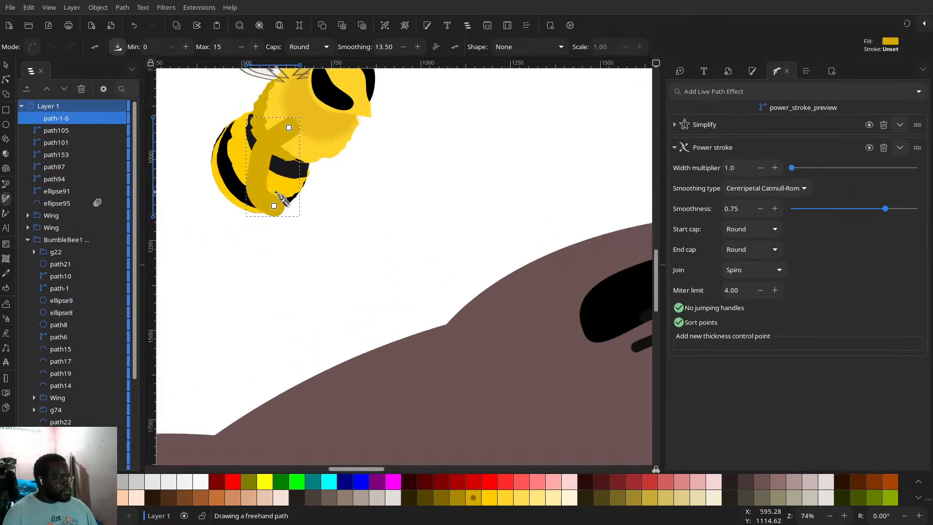
{"action": "left_click", "coordinate": [6, 65]}
{"action": "left_click_drag", "start_coordinate": [342, 319], "coordinate": [314, 291]}
{"action": "left_click_drag", "start_coordinate": [301, 241], "coordinate": [328, 243]}
- Reshape the leg stroke into a bent leg by deleting an upper node and moving the bend node to about X 572.3, Y 981.1
{"action": "key", "text": "n"}
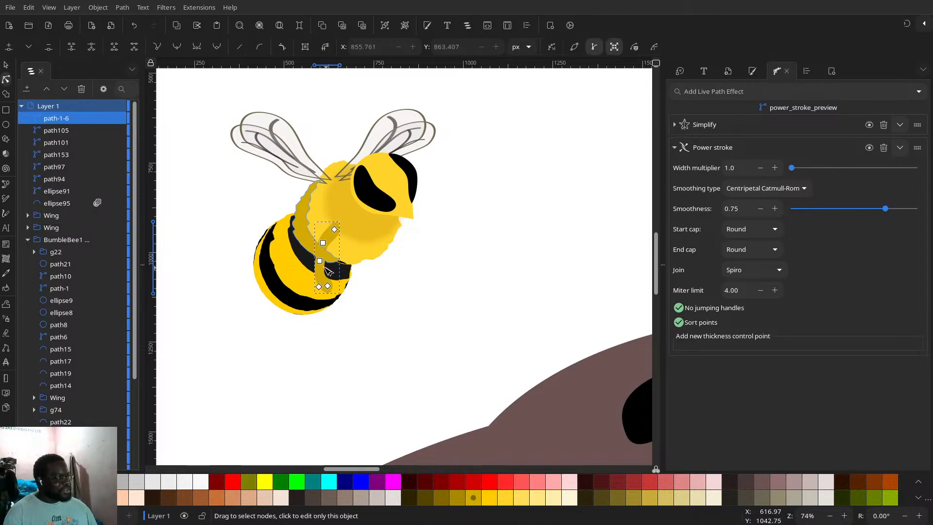
{"action": "scroll", "coordinate": [312, 240], "scroll_direction": "up", "scroll_amount": 3}
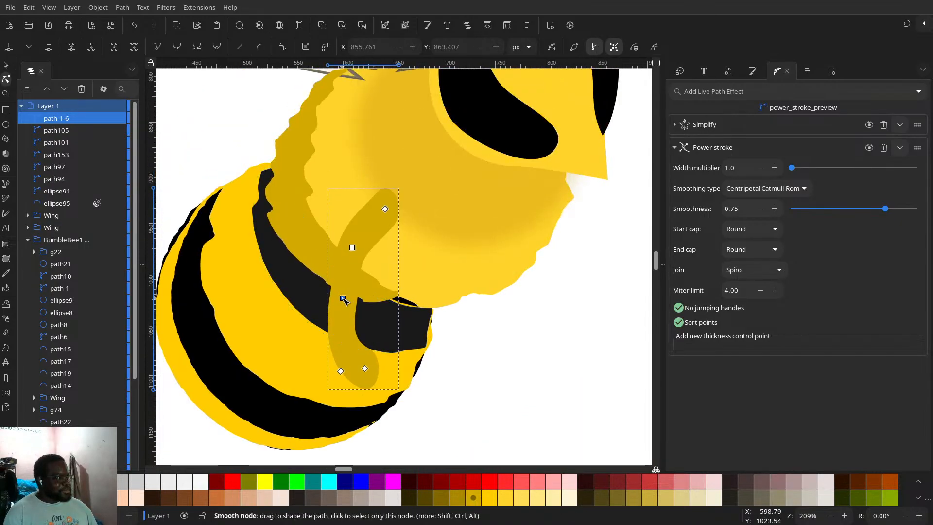
{"action": "left_click_drag", "start_coordinate": [343, 298], "coordinate": [314, 277]}
{"action": "left_click_drag", "start_coordinate": [324, 283], "coordinate": [329, 288]}
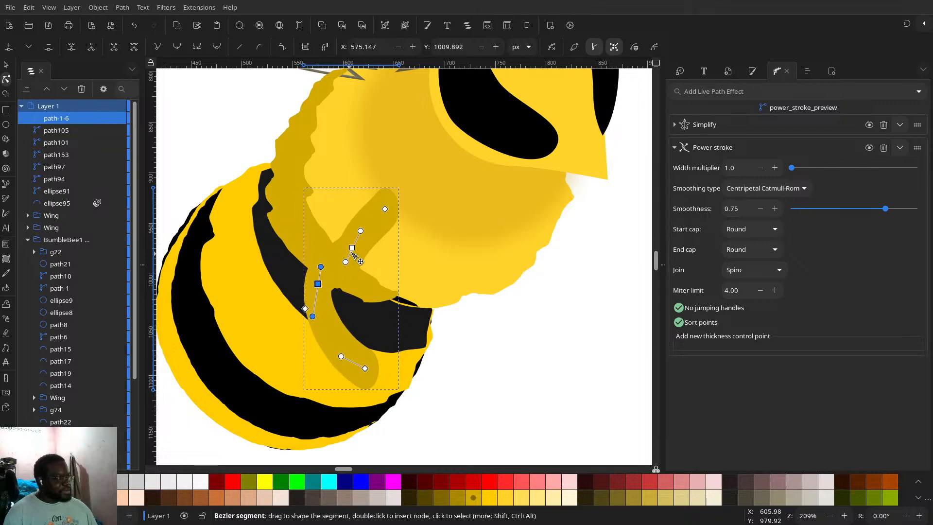
{"action": "left_click", "coordinate": [352, 248]}
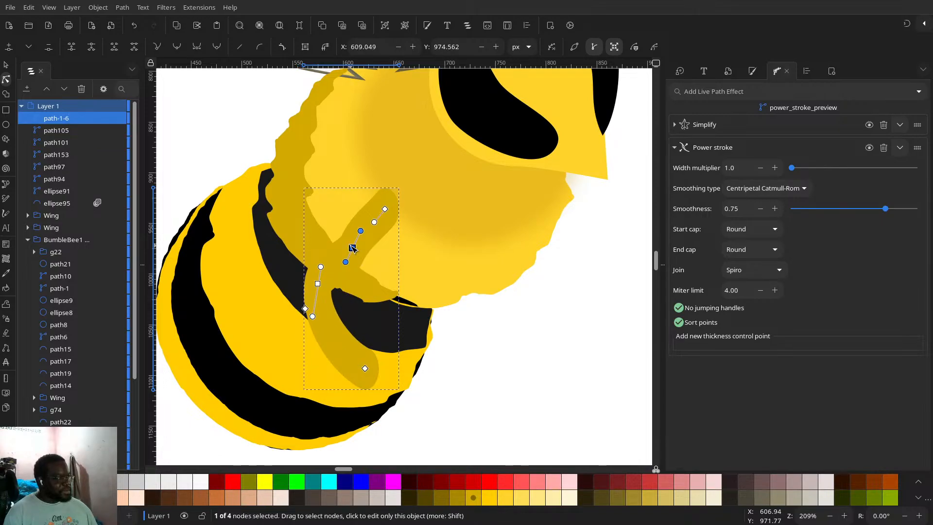
{"action": "left_click", "coordinate": [48, 46]}
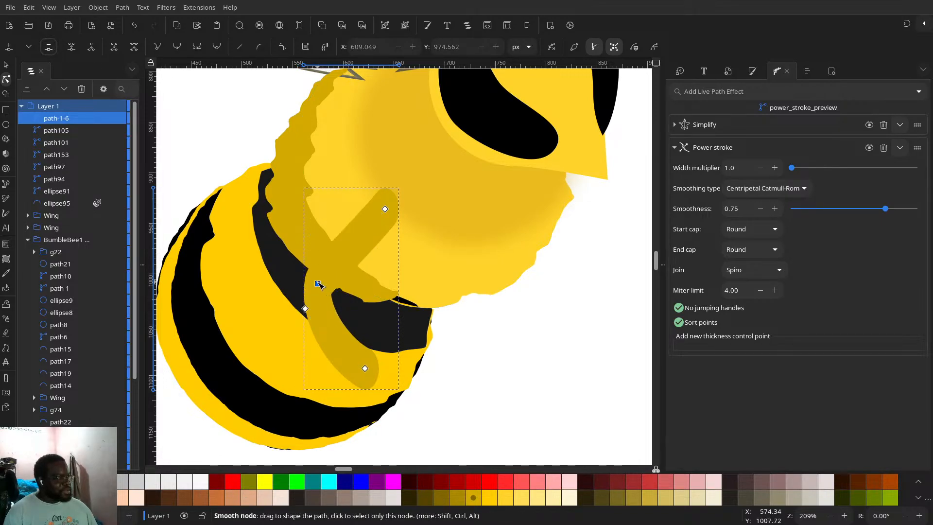
{"action": "left_click_drag", "start_coordinate": [319, 284], "coordinate": [312, 248]}
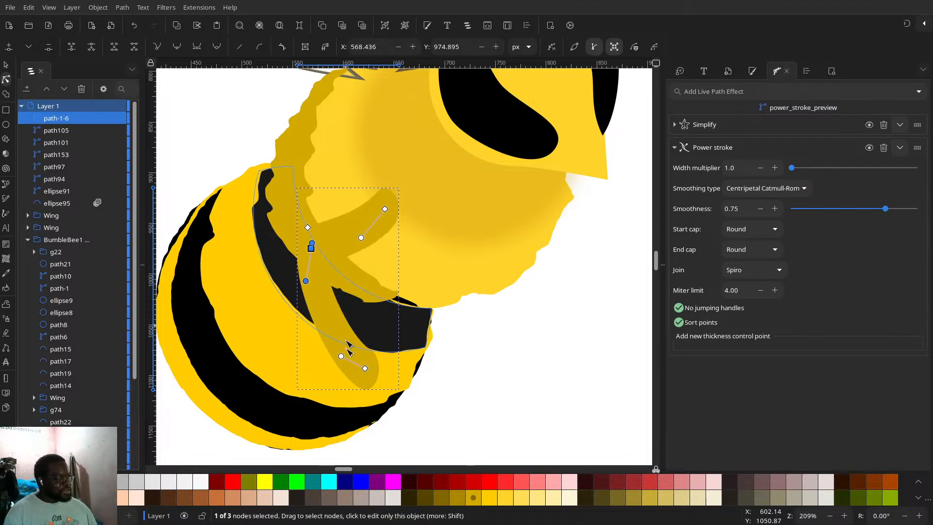
{"action": "left_click_drag", "start_coordinate": [392, 337], "coordinate": [408, 282]}
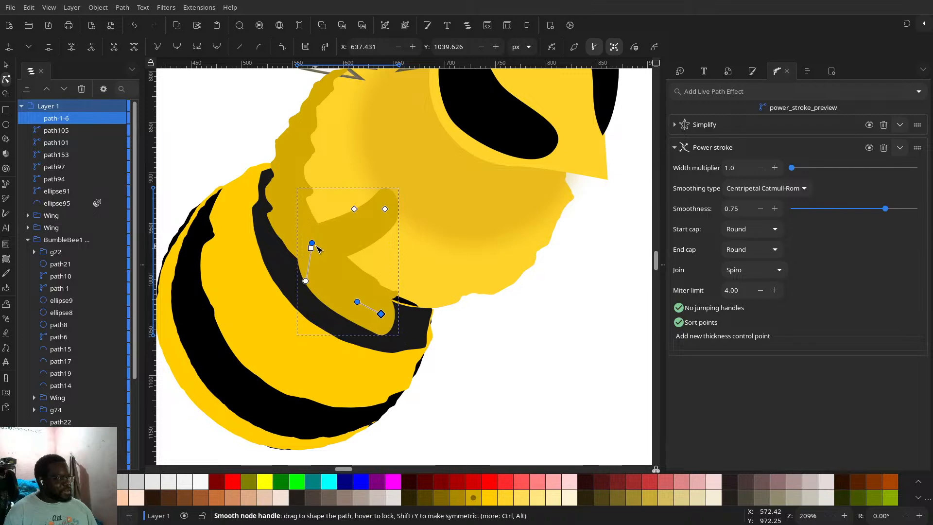
{"action": "mouse_move", "coordinate": [313, 249]}
{"action": "left_mouse_down"}
{"action": "mouse_move", "coordinate": [321, 257]}
{"action": "mouse_move", "coordinate": [314, 254]}
{"action": "left_mouse_up"}
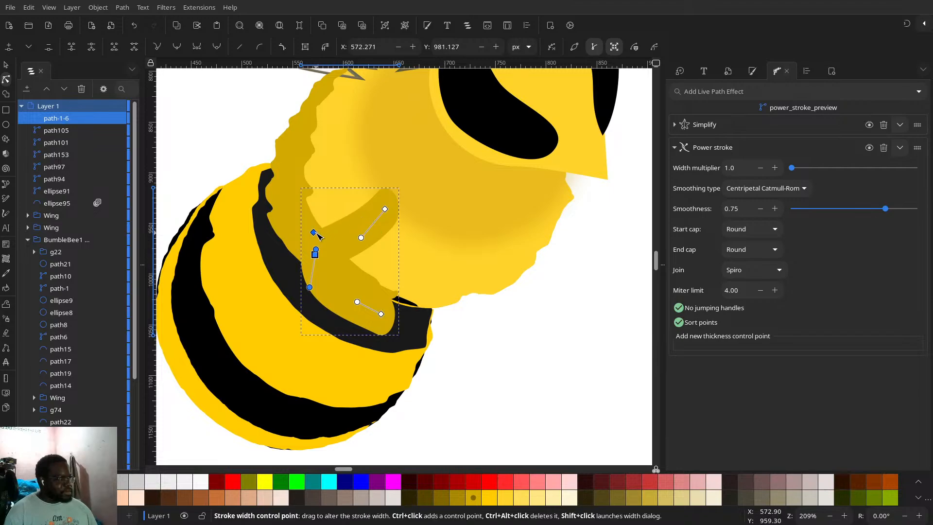
- Thin the leg's power stroke width and color the leg black
{"action": "left_click_drag", "start_coordinate": [329, 235], "coordinate": [335, 235]}
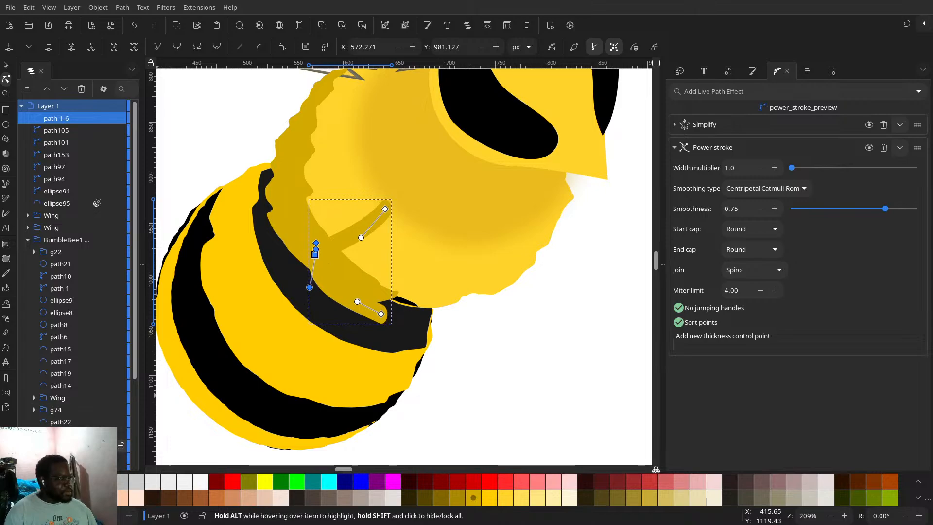
{"action": "scroll", "coordinate": [110, 445], "scroll_direction": "down", "scroll_amount": 3}
{"action": "left_click", "coordinate": [40, 482]}
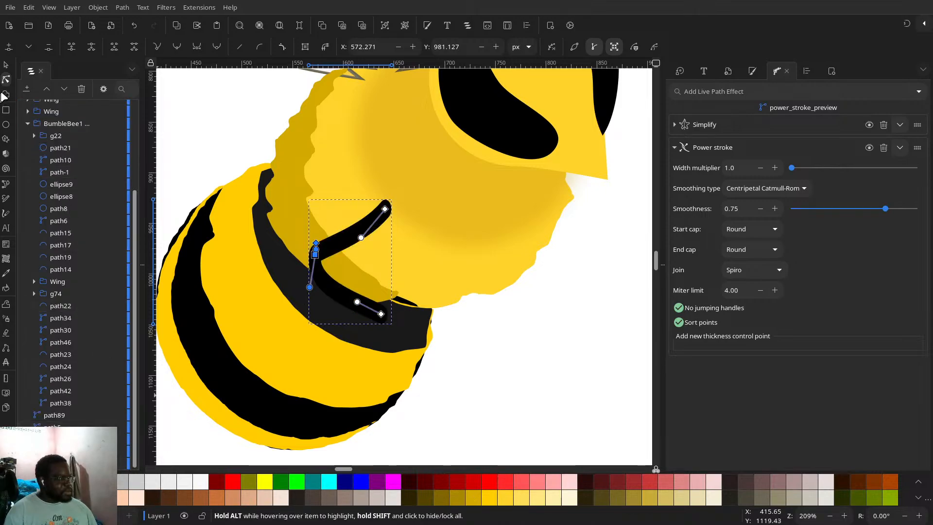
- Duplicate the black leg twice and arrange the three legs one below another along the second bee's lower thorax and abdomen
{"action": "left_click", "coordinate": [6, 65]}
{"action": "mouse_move", "coordinate": [368, 232]}
{"action": "left_mouse_down"}
{"action": "mouse_move", "coordinate": [389, 225]}
{"action": "mouse_move", "coordinate": [365, 267]}
{"action": "mouse_move", "coordinate": [381, 277]}
{"action": "mouse_move", "coordinate": [371, 278]}
{"action": "mouse_move", "coordinate": [374, 297]}
{"action": "left_mouse_up"}
{"action": "key", "text": "ctrl+d"}
{"action": "key", "text": "ctrl+d"}
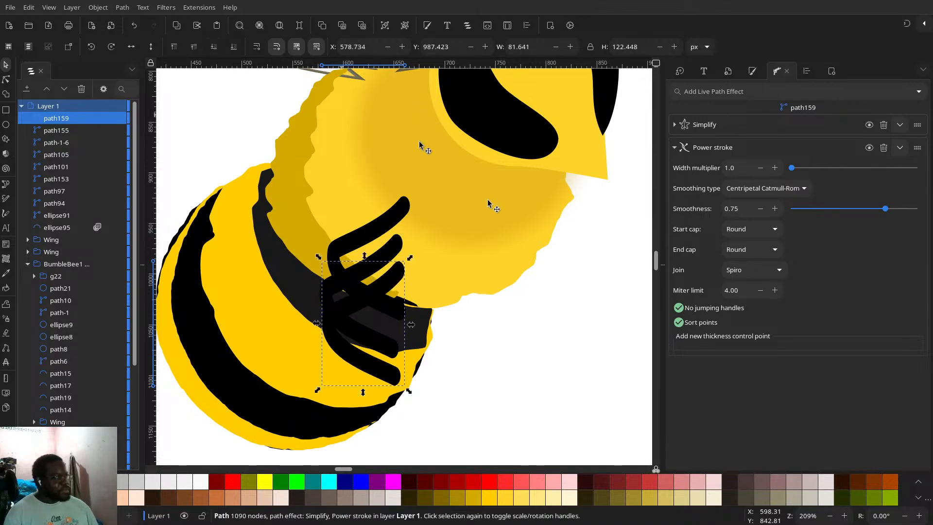
- Select the second bee's three black legs together and duplicate them
{"action": "scroll", "coordinate": [501, 259], "scroll_direction": "down", "scroll_amount": 4}
{"action": "left_click_drag", "start_coordinate": [518, 348], "coordinate": [419, 238]}
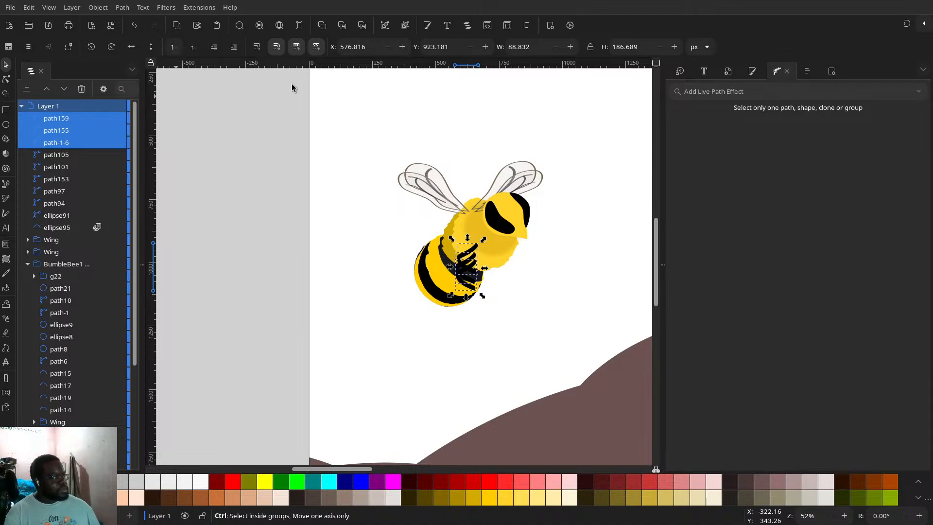
{"action": "key", "text": "ctrl+d"}
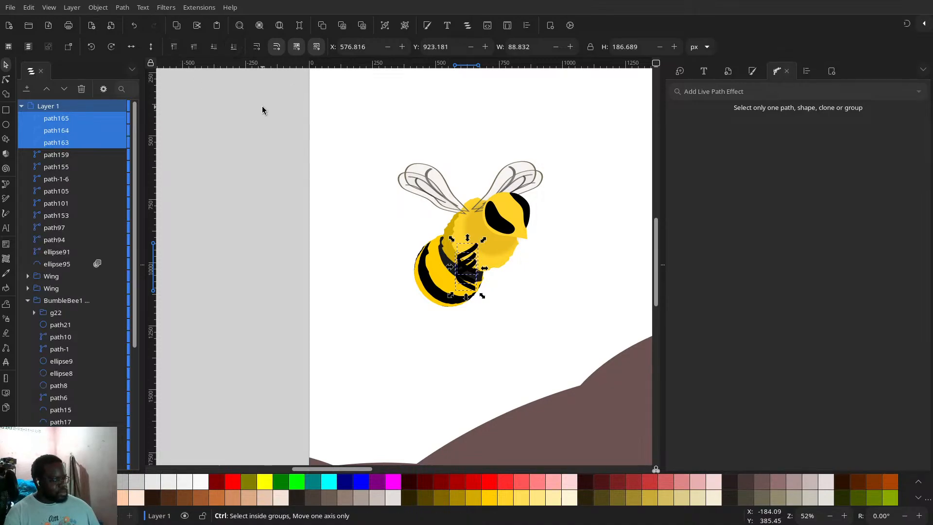
- Group the three selected leg paths and place them, mirrored horizontally, behind the front side of the flying bee's body
{"action": "key", "text": "ctrl+g"}
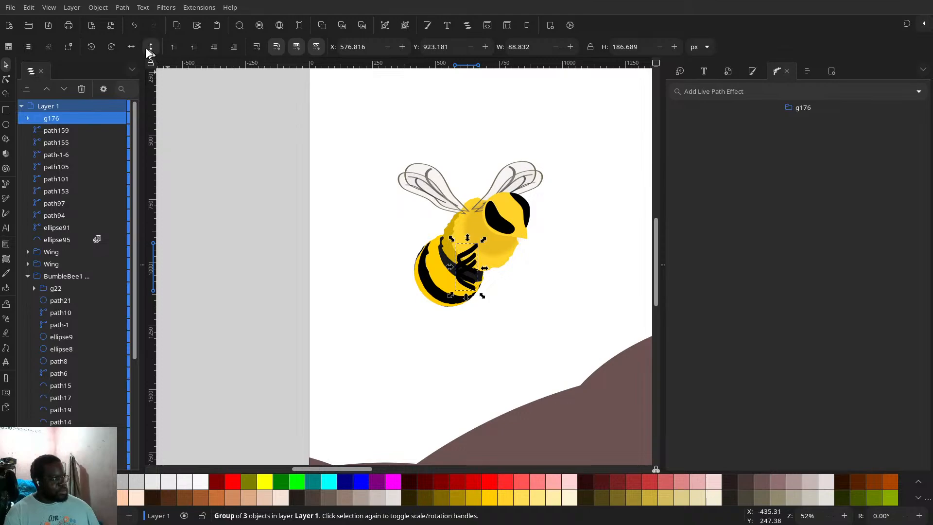
{"action": "left_click", "coordinate": [131, 46]}
{"action": "left_click_drag", "start_coordinate": [470, 254], "coordinate": [542, 263]}
{"action": "left_click", "coordinate": [216, 46]}
{"action": "left_click", "coordinate": [215, 46]}
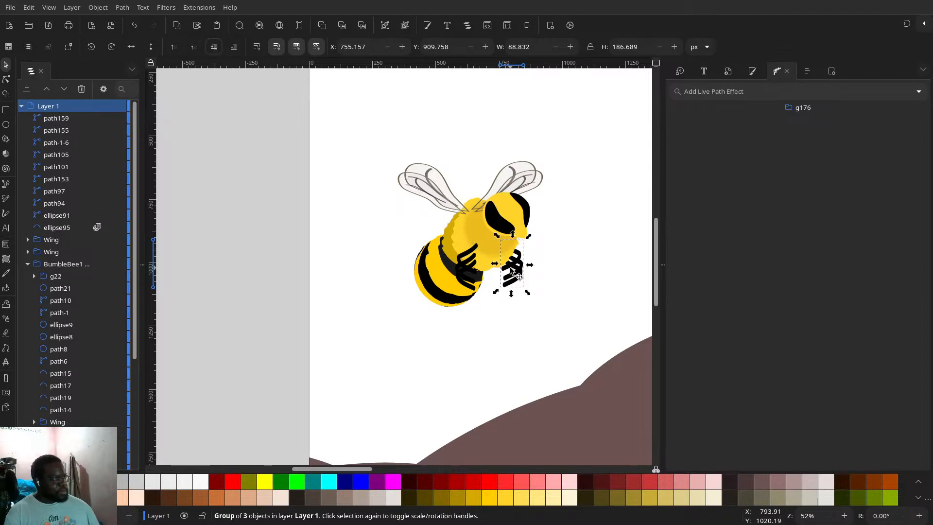
{"action": "left_click_drag", "start_coordinate": [513, 268], "coordinate": [515, 264]}
{"action": "left_click", "coordinate": [568, 238]}
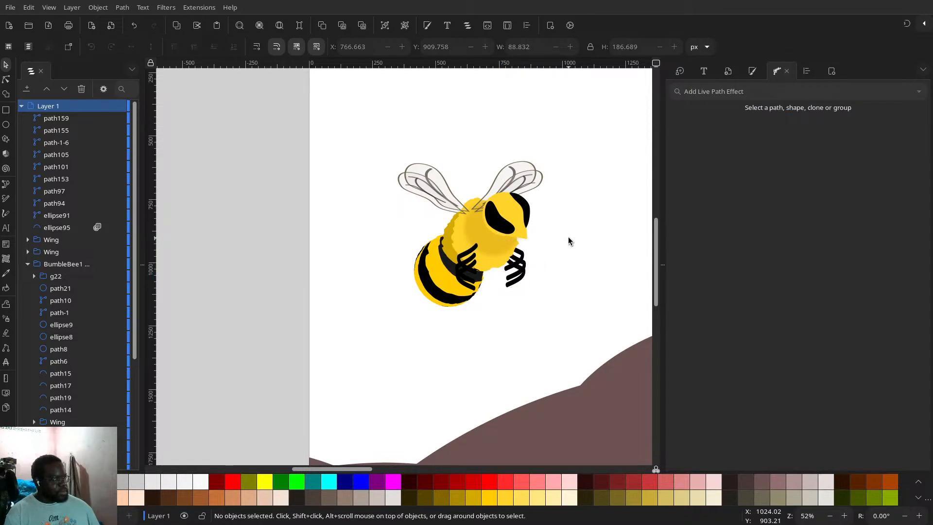
- Group all parts of the flying bee into one object
{"action": "scroll", "coordinate": [580, 244], "scroll_direction": "down", "scroll_amount": 3}
{"action": "left_click_drag", "start_coordinate": [580, 245], "coordinate": [366, 199]}
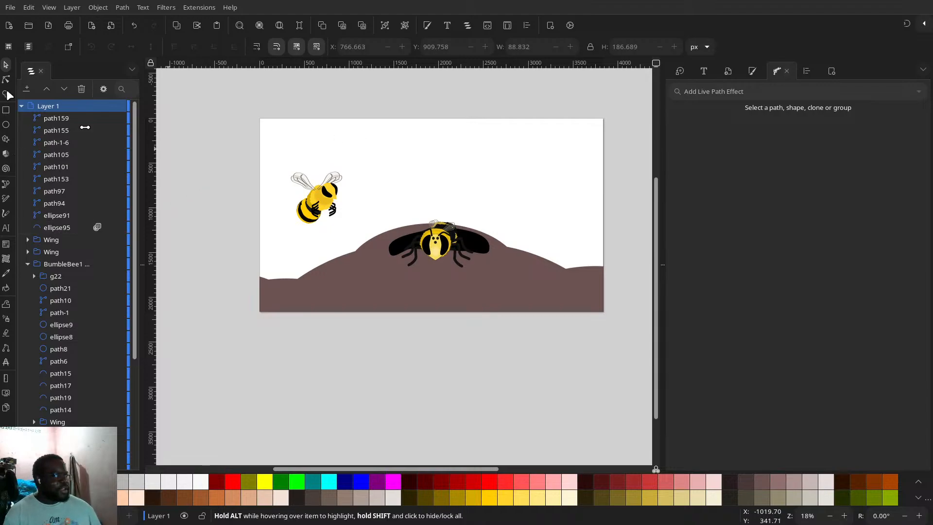
{"action": "left_click_drag", "start_coordinate": [264, 151], "coordinate": [379, 247]}
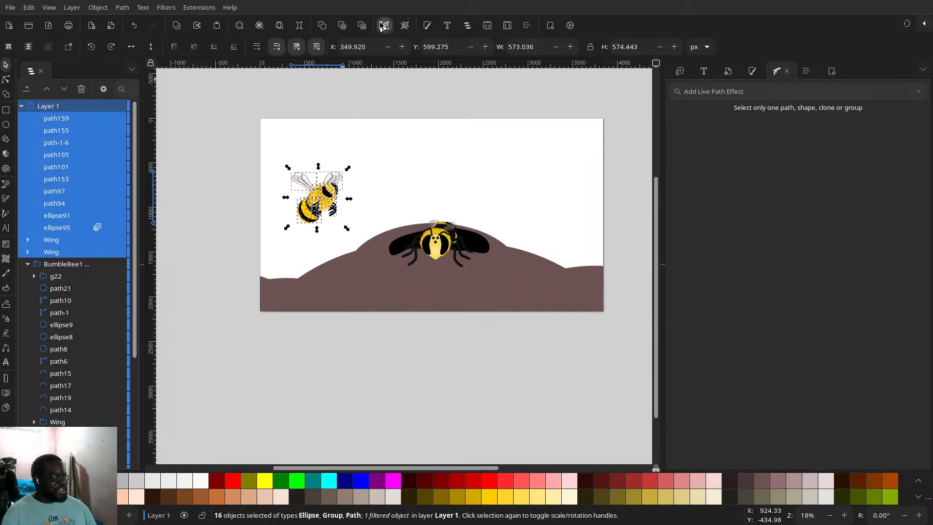
{"action": "key", "text": "ctrl+g"}
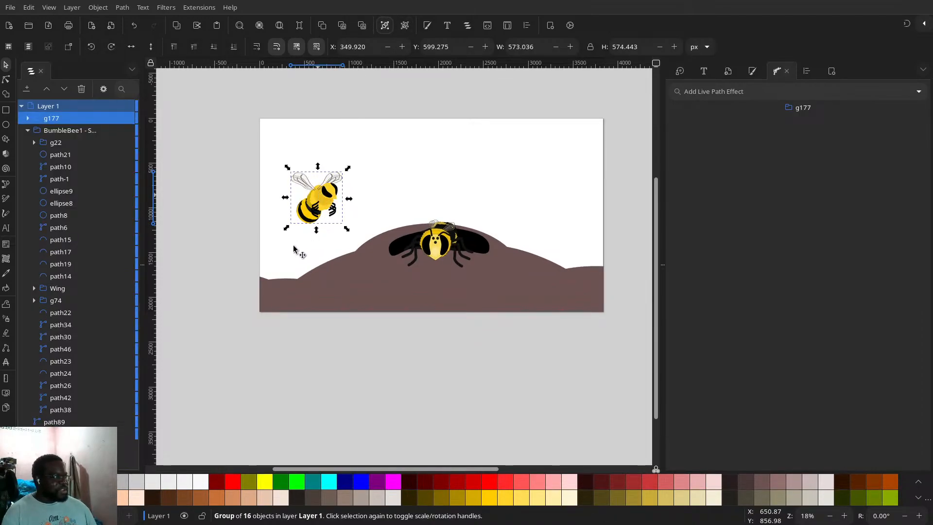
- Duplicate the flying bee group, move the copy across to the page's right side and flip it horizontally
{"action": "key", "text": "ctrl+d"}
{"action": "left_click_drag", "start_coordinate": [334, 220], "coordinate": [132, 45]}
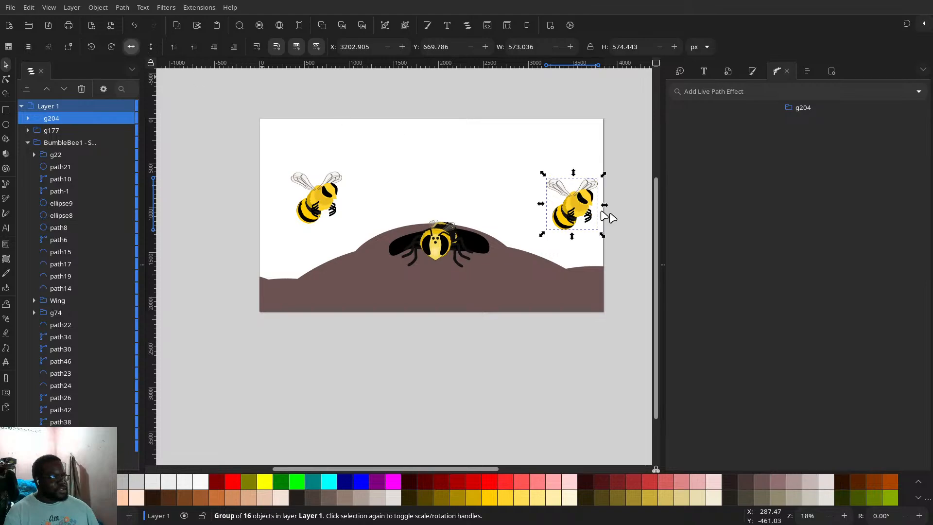
{"action": "left_click", "coordinate": [131, 46]}
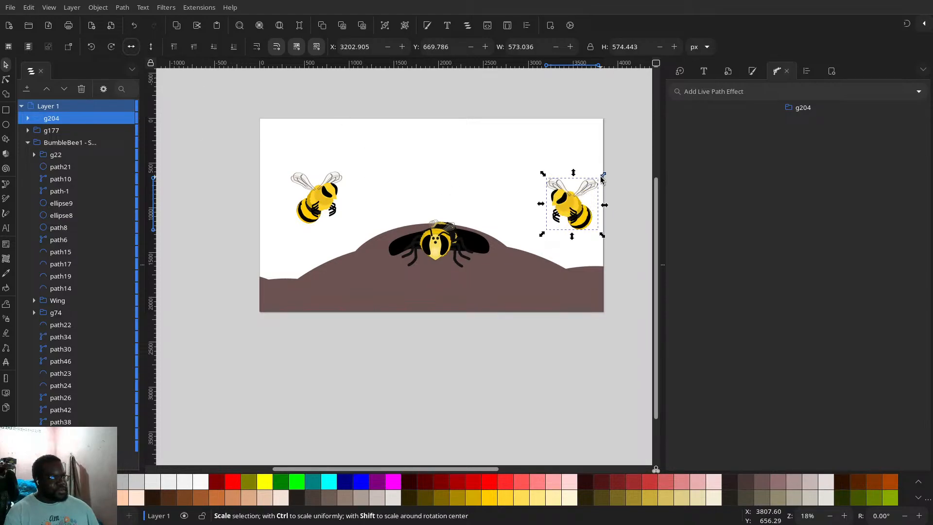
- Scale the mirrored bee proportionally to about 400 px wide and move it down to the hill's right end at the page edge
{"action": "left_click_drag", "start_coordinate": [602, 174], "coordinate": [584, 195]}
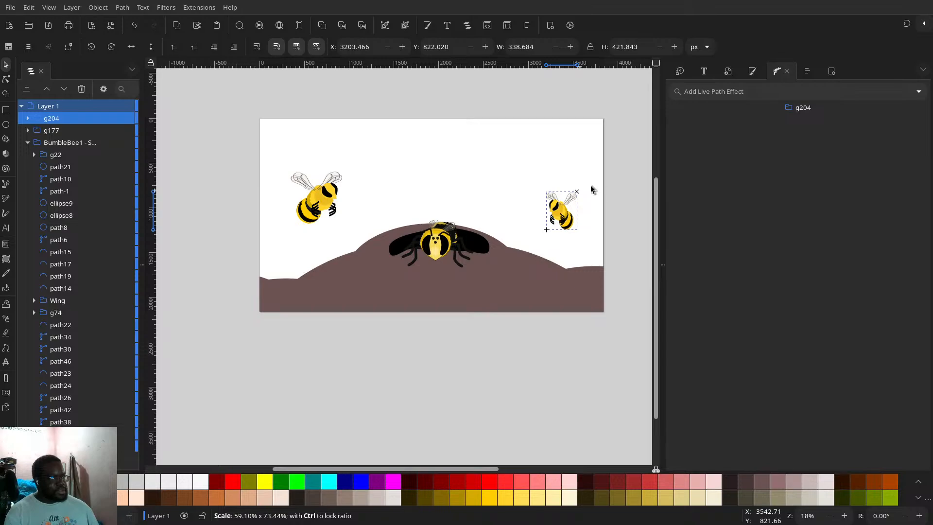
{"action": "key", "text": "ctrl+z"}
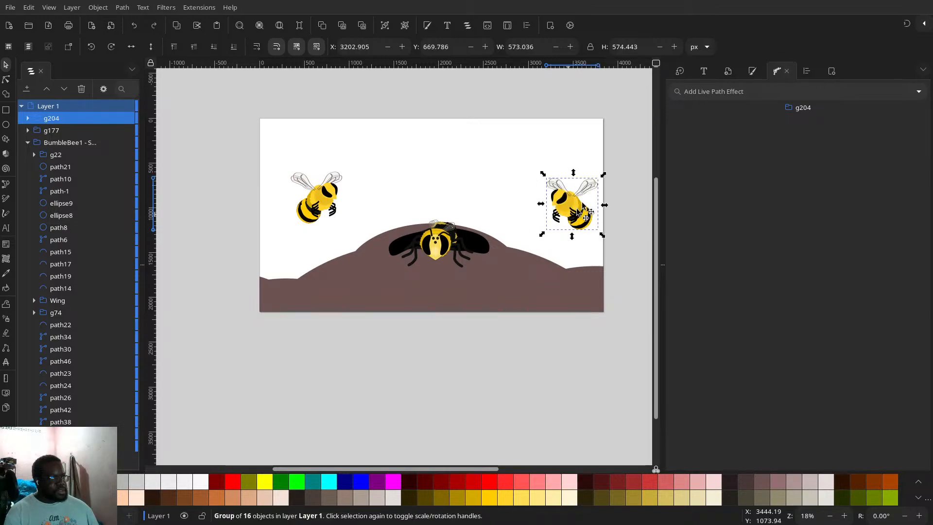
{"action": "mouse_move", "coordinate": [604, 175]}
{"action": "left_mouse_down"}
{"action": "mouse_move", "coordinate": [592, 192]}
{"action": "mouse_move", "coordinate": [606, 192]}
{"action": "left_mouse_up"}
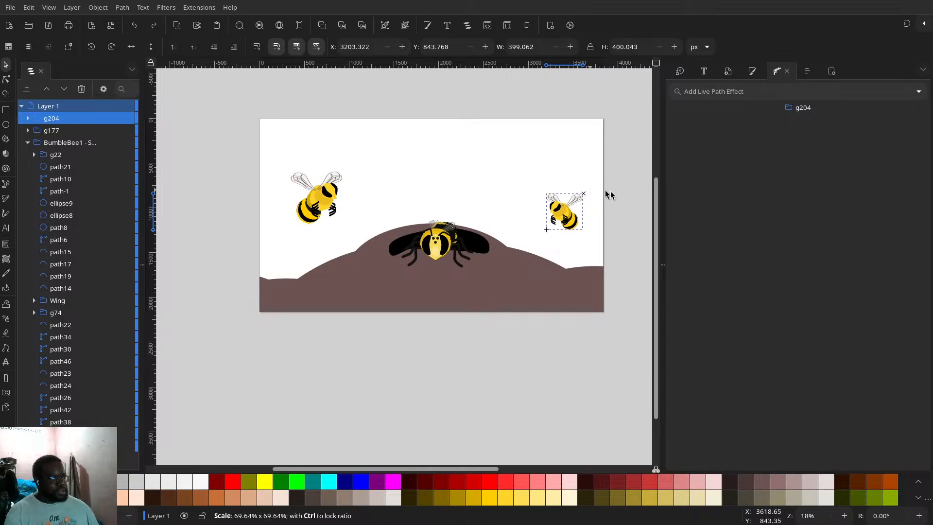
{"action": "left_click_drag", "start_coordinate": [549, 233], "coordinate": [603, 261]}
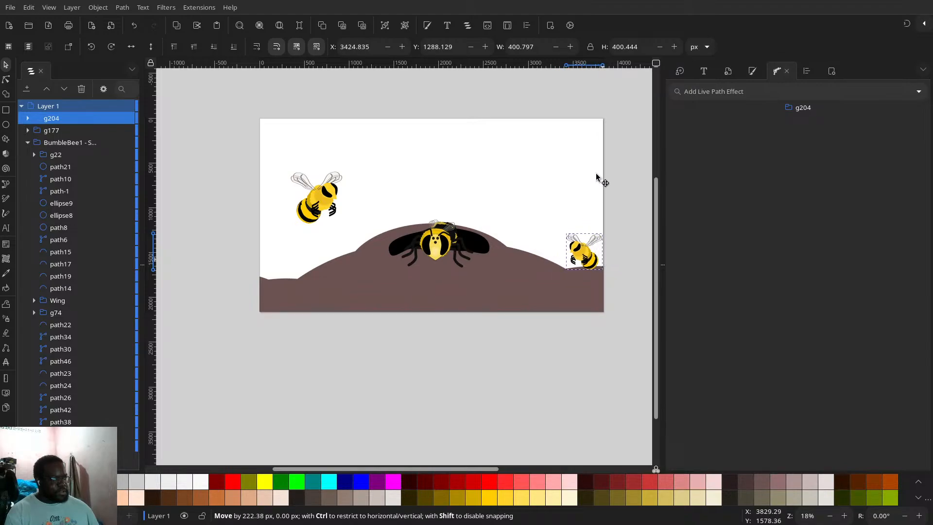
{"action": "left_click", "coordinate": [624, 187]}
- Place a smaller duplicate of the right-hand bee, about 277 by 238 px, above the hill's right slope
{"action": "scroll", "coordinate": [547, 206], "scroll_direction": "down", "scroll_amount": 3, "text": "ctrl"}
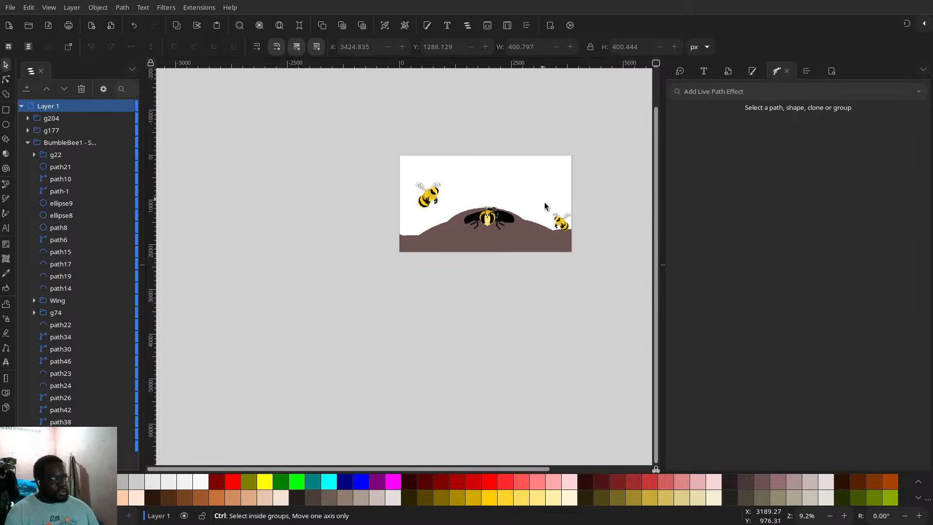
{"action": "scroll", "coordinate": [546, 206], "scroll_direction": "up", "scroll_amount": 2, "text": "ctrl"}
{"action": "left_click", "coordinate": [570, 233]}
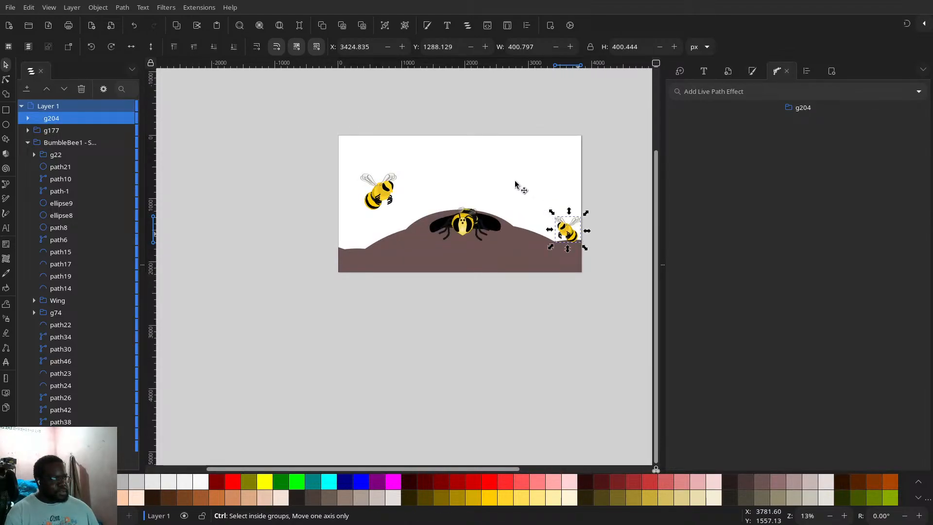
{"action": "key", "text": "ctrl+d"}
{"action": "left_click_drag", "start_coordinate": [516, 182], "coordinate": [457, 152]}
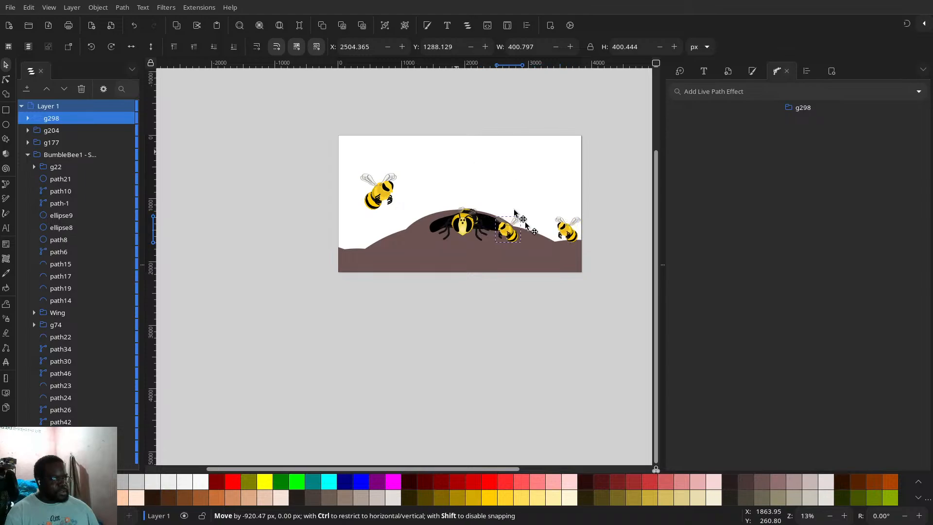
{"action": "left_click_drag", "start_coordinate": [514, 224], "coordinate": [532, 201]}
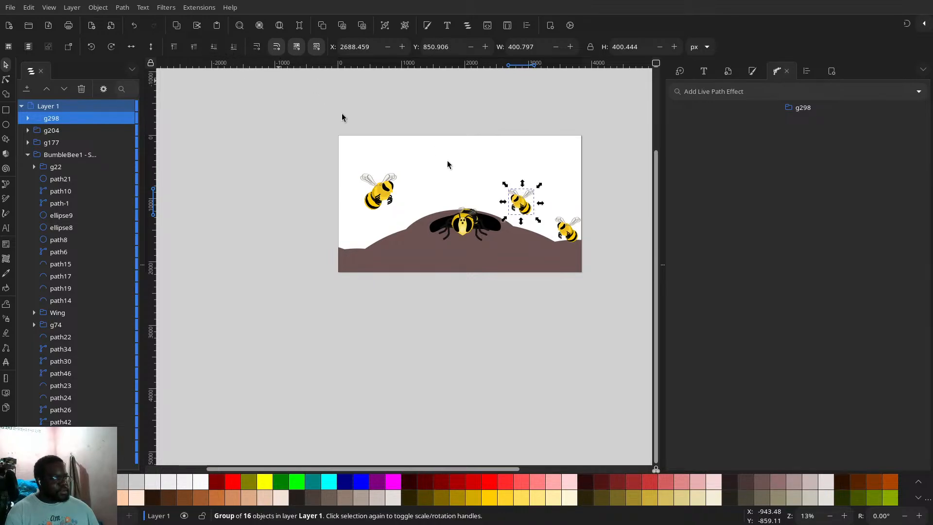
{"action": "left_click_drag", "start_coordinate": [539, 220], "coordinate": [530, 215]}
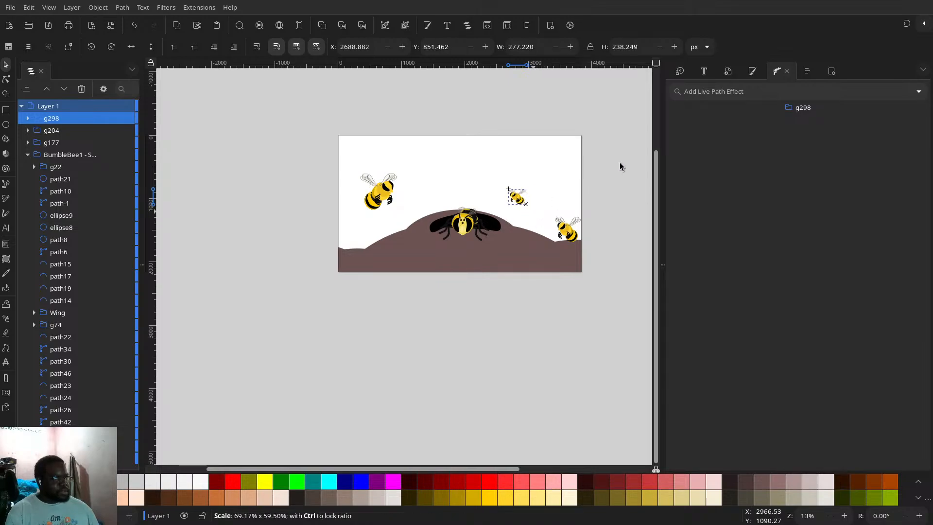
{"action": "left_click", "coordinate": [587, 181]}
- Duplicate the brown hill shape and give the copy a flat-colour stroke
{"action": "scroll", "coordinate": [511, 237], "scroll_direction": "down", "scroll_amount": 3}
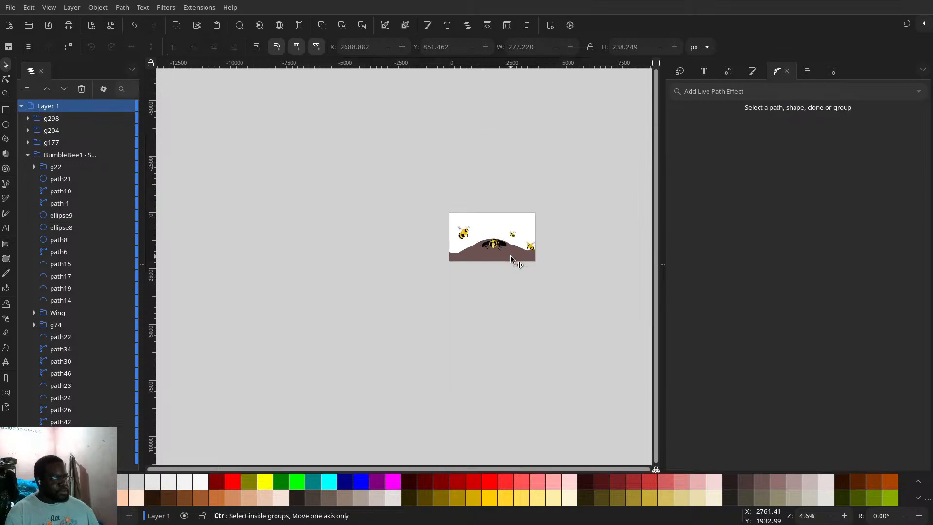
{"action": "scroll", "coordinate": [510, 237], "scroll_direction": "up", "scroll_amount": 2}
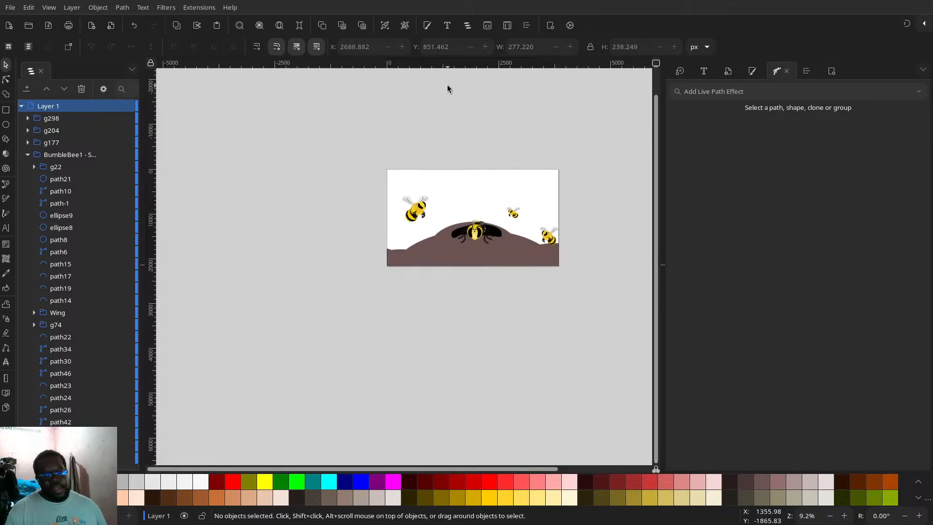
{"action": "left_click", "coordinate": [469, 253]}
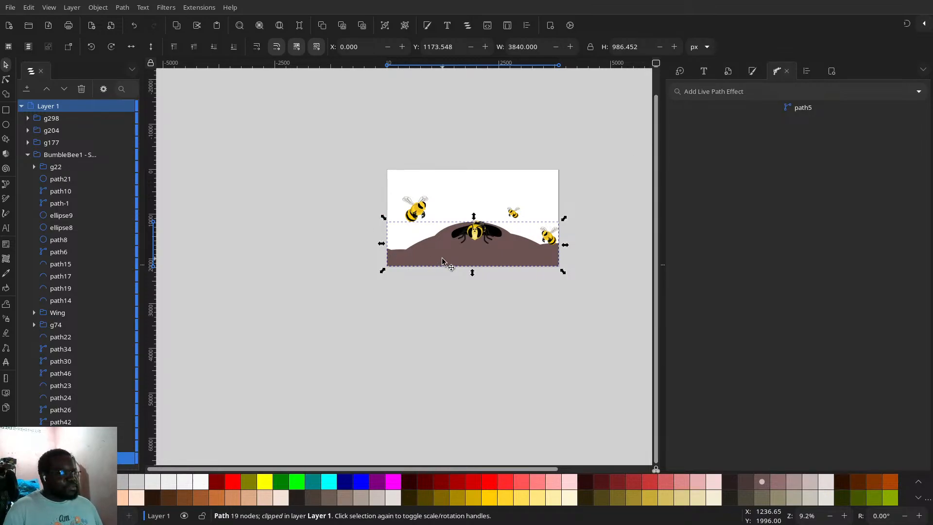
{"action": "key", "text": "ctrl"}
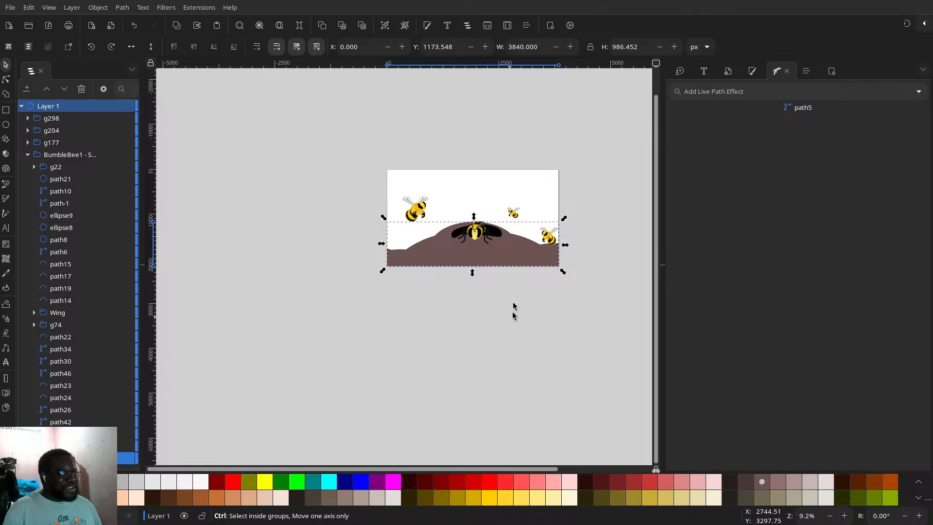
{"action": "key", "text": "ctrl+d"}
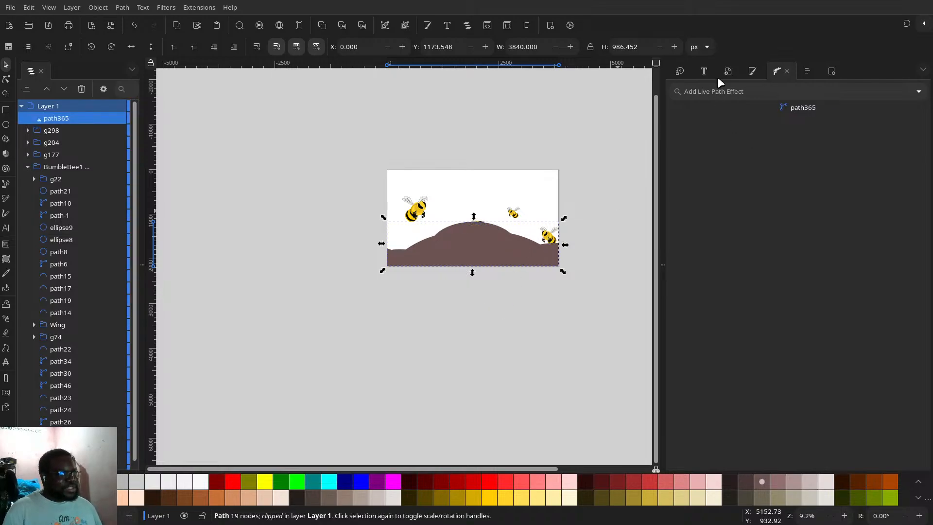
{"action": "left_click", "coordinate": [751, 72]}
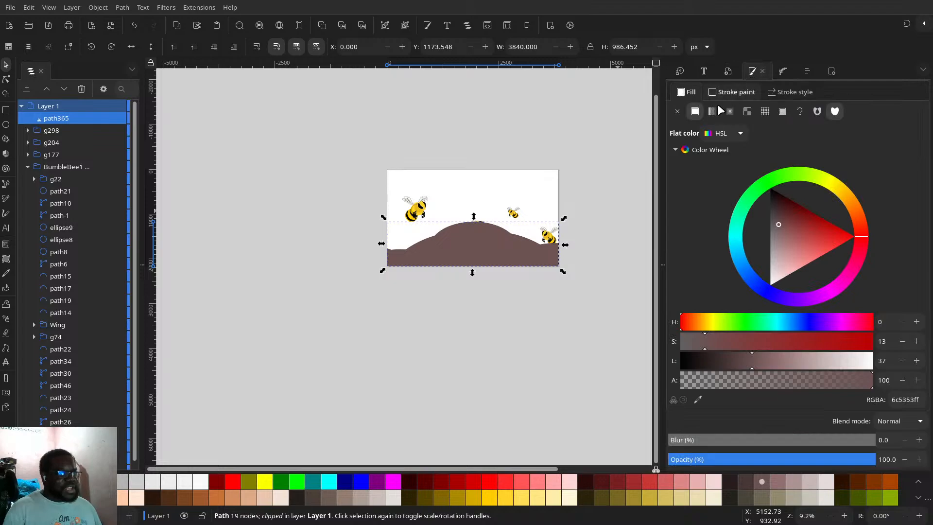
{"action": "left_click", "coordinate": [727, 88]}
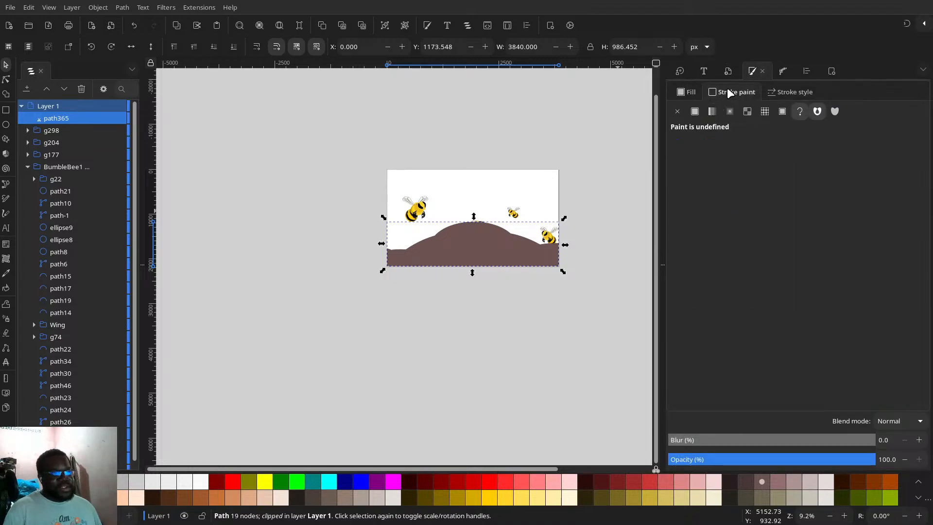
{"action": "left_click", "coordinate": [696, 112]}
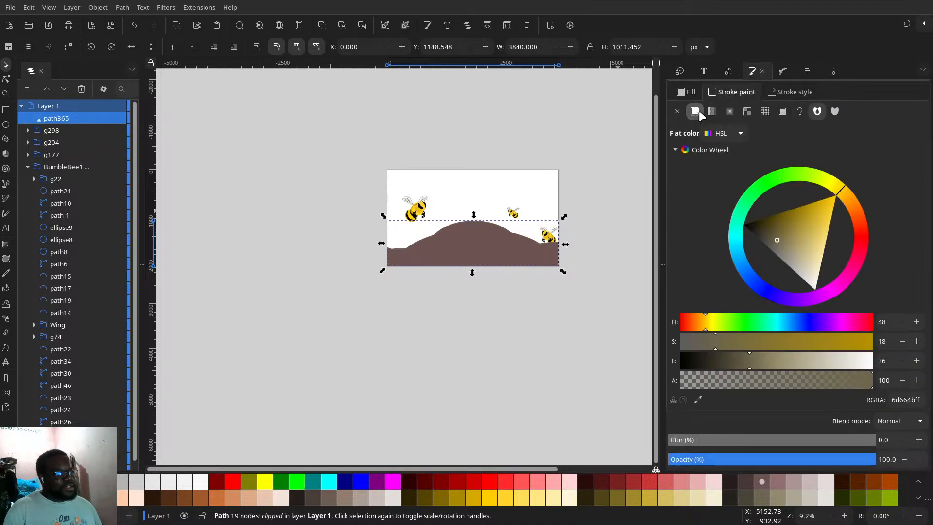
- Set the hill copy's stroke width to 8 px and remove its fill
{"action": "left_click", "coordinate": [783, 92]}
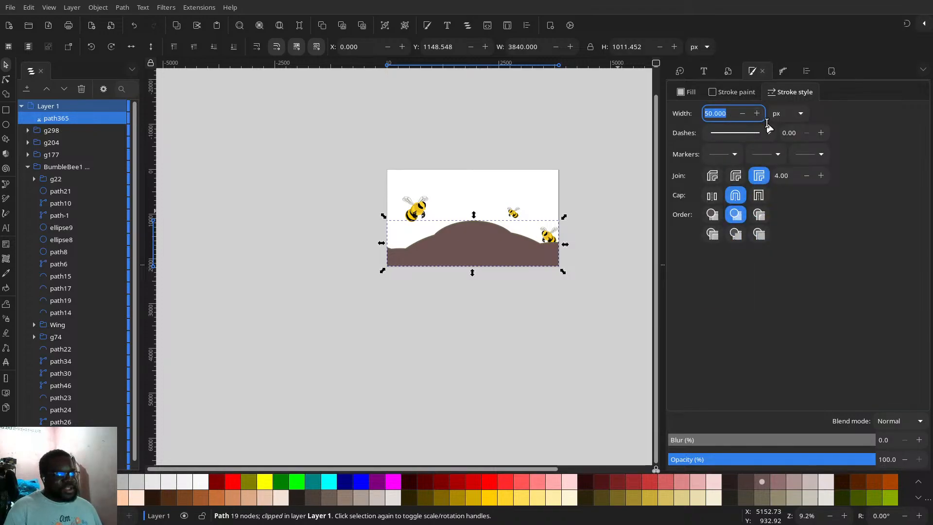
{"action": "type", "text": "8"}
{"action": "key", "text": "Return"}
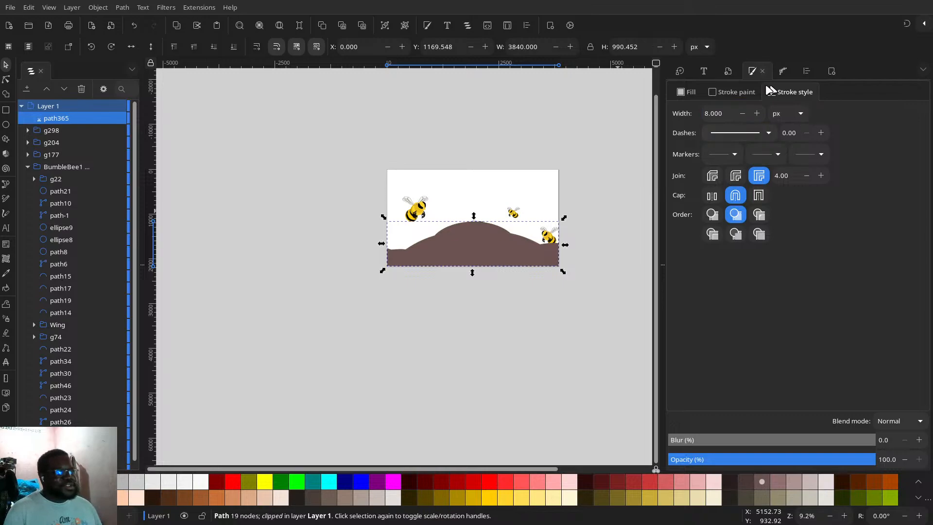
{"action": "left_click", "coordinate": [678, 98]}
{"action": "left_click", "coordinate": [677, 111]}
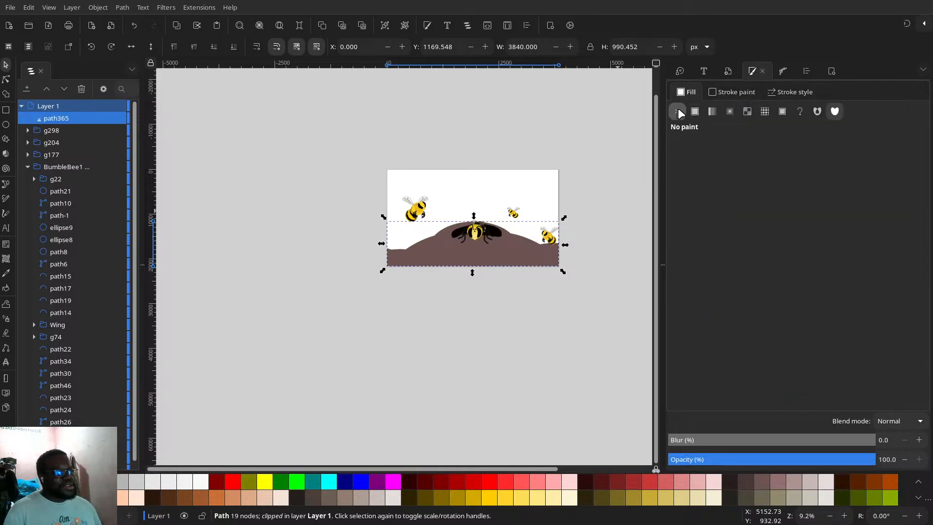
- Darken the hill outline's stroke to lightness 12 and set its width to 18 px
{"action": "left_click", "coordinate": [732, 92]}
{"action": "left_click", "coordinate": [703, 360]}
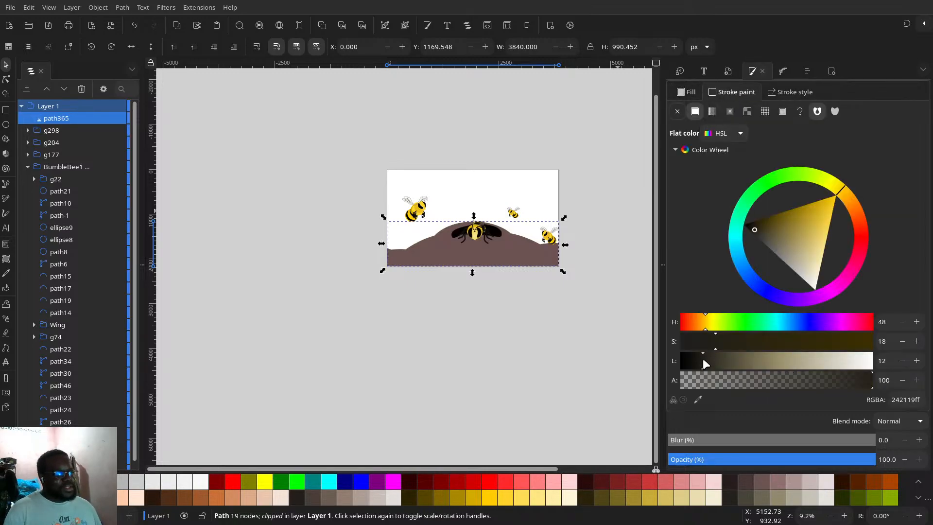
{"action": "left_click", "coordinate": [787, 92]}
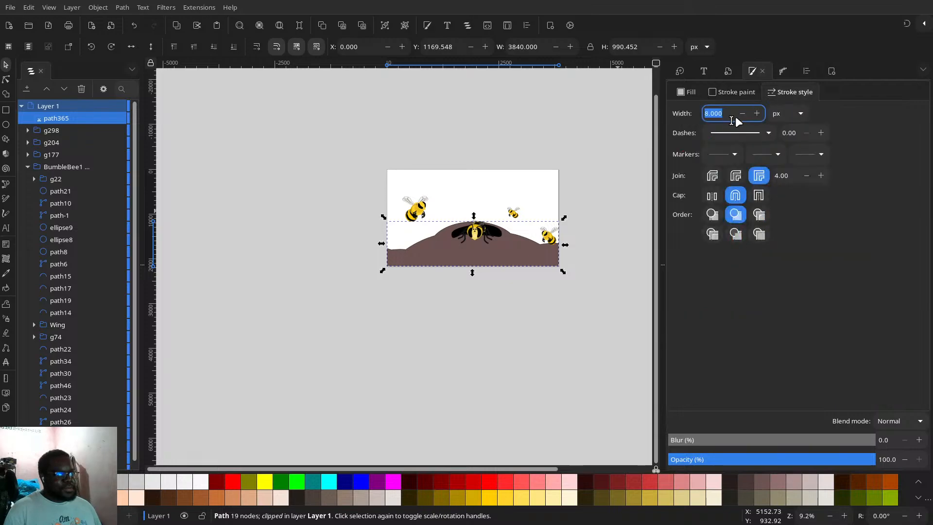
{"action": "left_click", "coordinate": [724, 114]}
{"action": "type", "text": "18"}
{"action": "key", "text": "Return"}
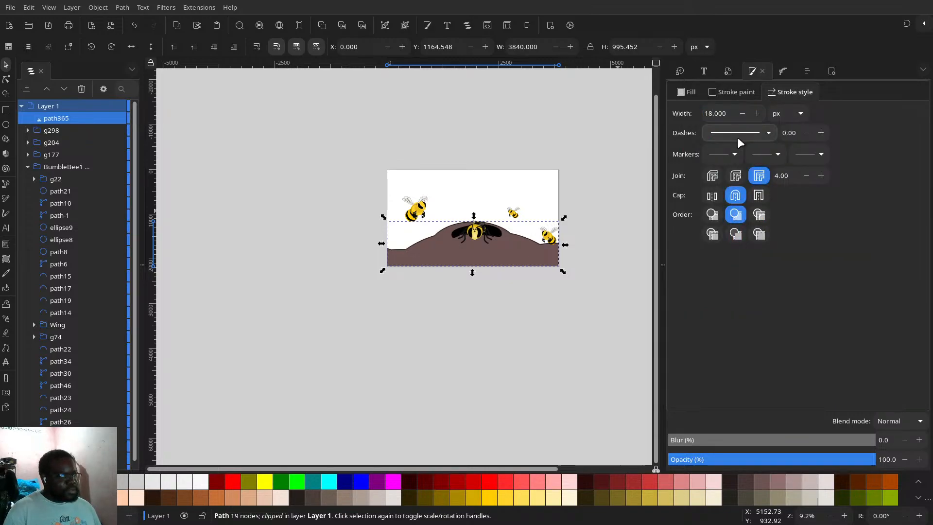
- Blur the hill outline by about 9.1% and lower it in the stacking order behind all the bees
{"action": "left_click", "coordinate": [693, 444]}
{"action": "left_click_drag", "start_coordinate": [689, 447], "coordinate": [687, 448]}
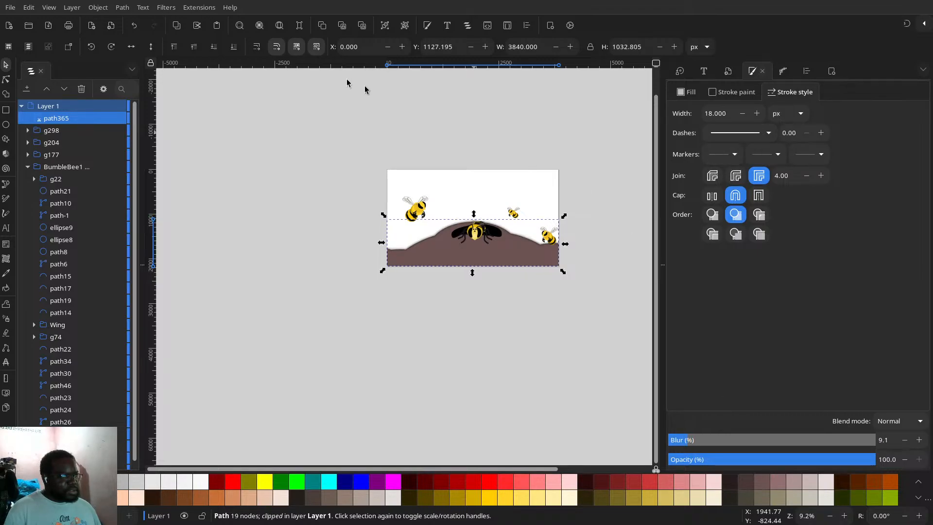
{"action": "left_click", "coordinate": [217, 45]}
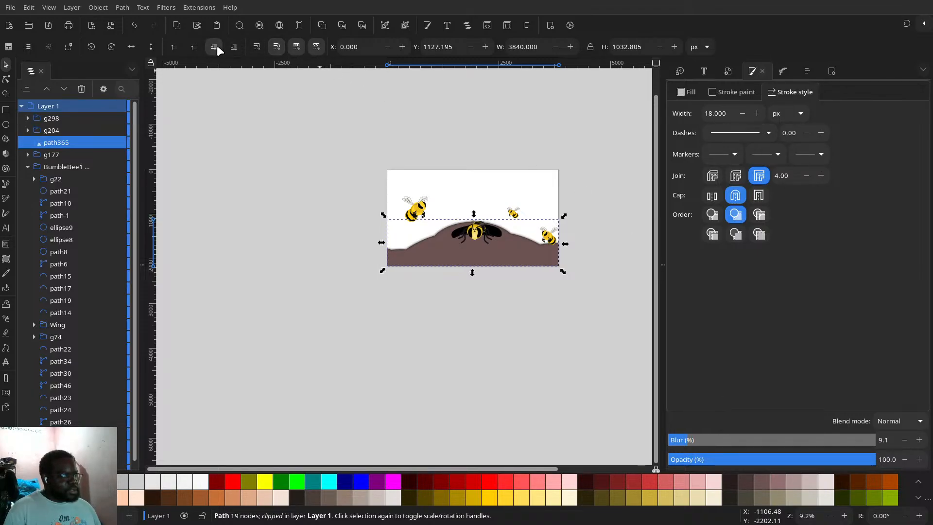
{"action": "left_click", "coordinate": [217, 45]}
{"action": "scroll", "coordinate": [483, 238], "scroll_direction": "up", "scroll_amount": 3}
{"action": "left_click_drag", "start_coordinate": [475, 238], "coordinate": [335, 259]}
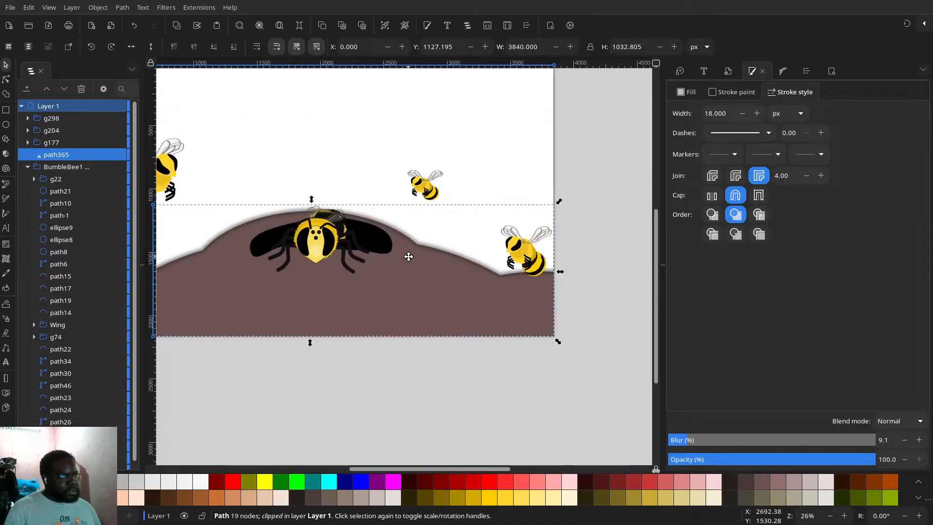
{"action": "left_click", "coordinate": [214, 46]}
{"action": "left_click", "coordinate": [214, 46]}
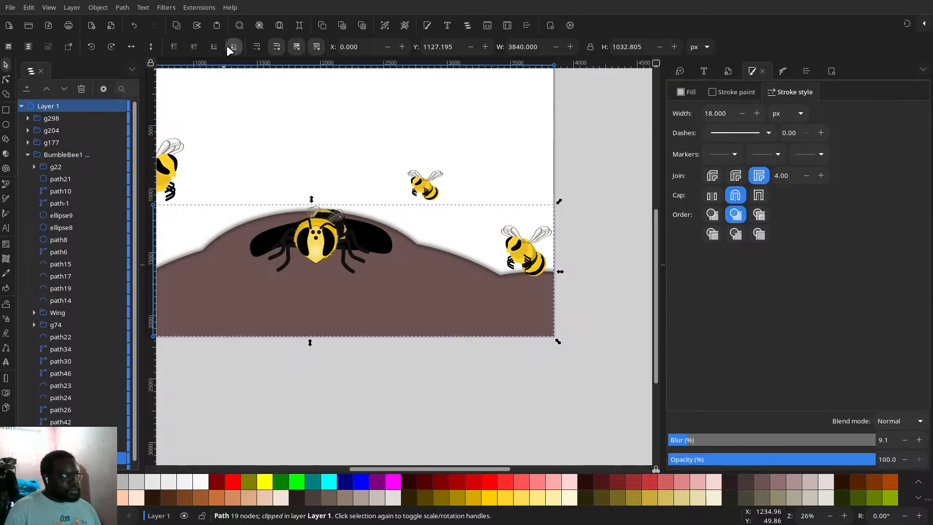
- Duplicate the blurred hill outline and stack the copy behind the bees, just above the brown hill
{"action": "left_click", "coordinate": [213, 46]}
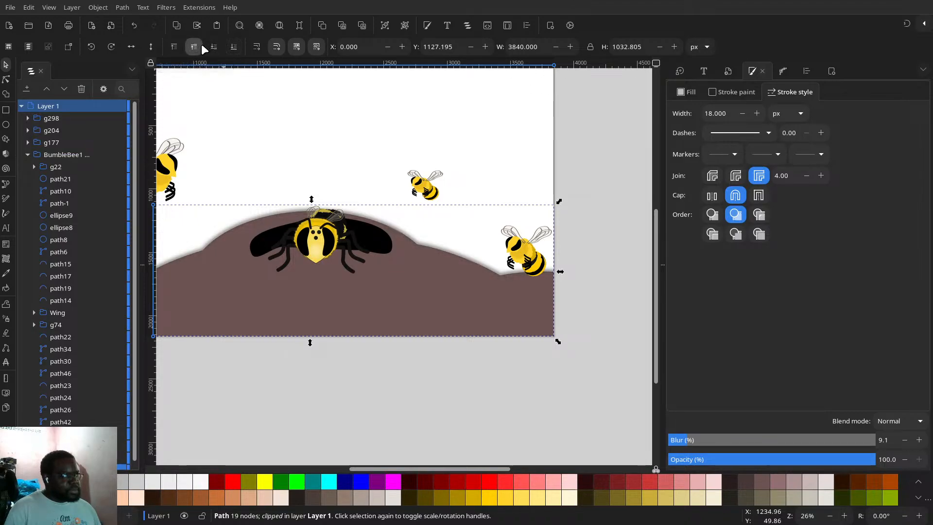
{"action": "left_click", "coordinate": [202, 44]}
{"action": "left_click", "coordinate": [202, 44]}
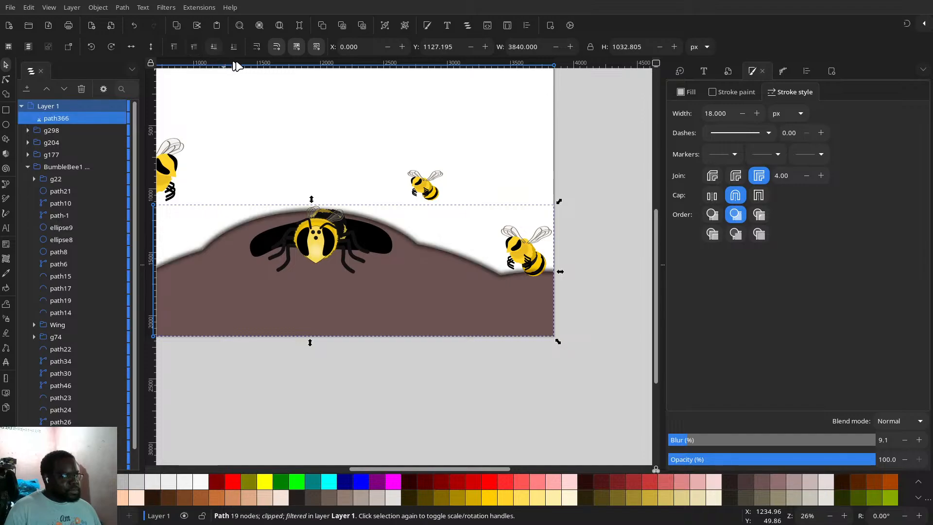
{"action": "left_click", "coordinate": [232, 48]}
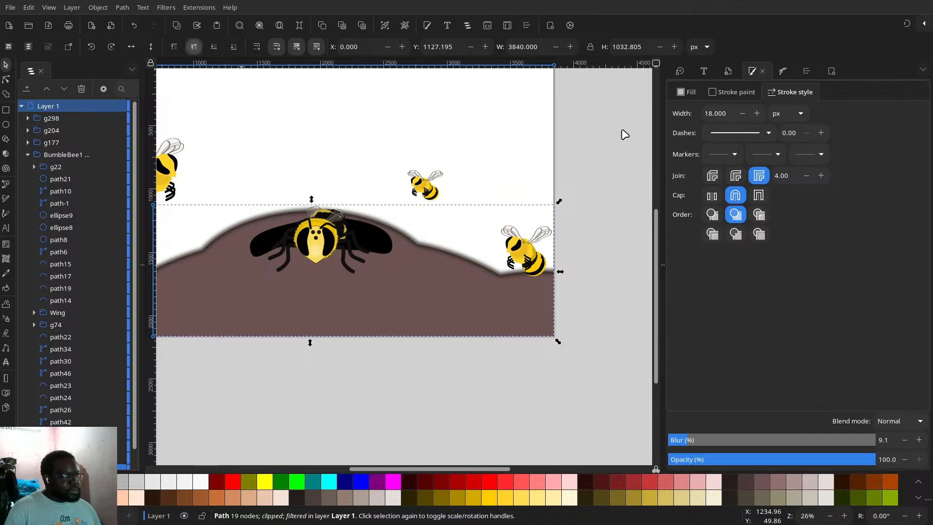
- Set the duplicated hill outline's stroke width to 9 px and deselect it
{"action": "left_click_drag", "start_coordinate": [714, 113], "coordinate": [688, 115]}
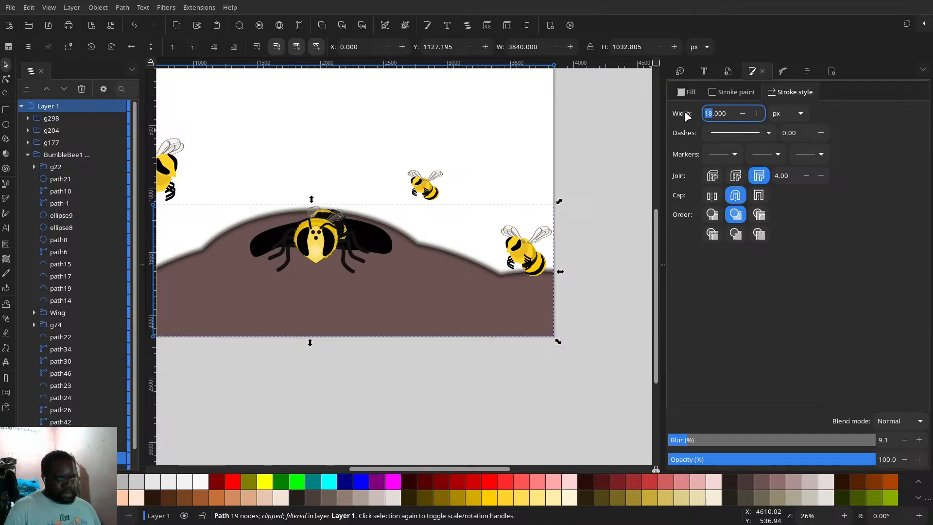
{"action": "type", "text": "9"}
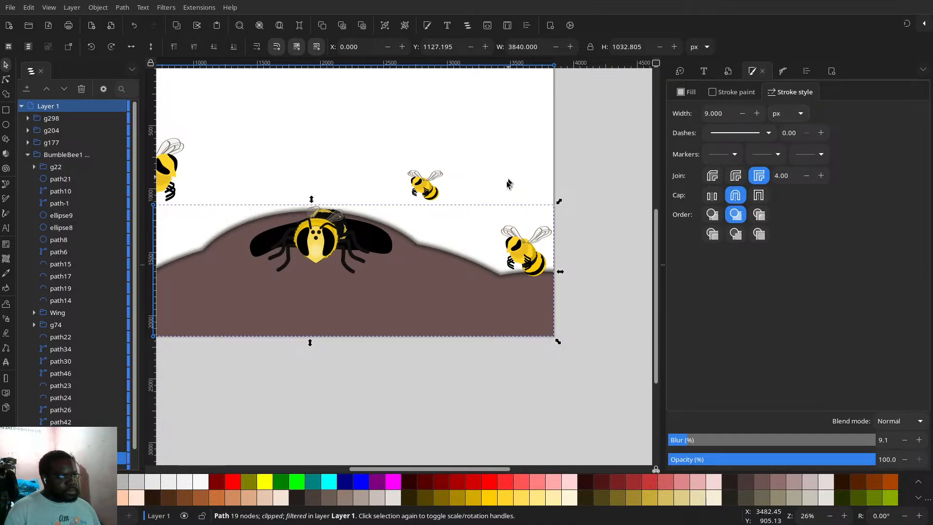
{"action": "scroll", "coordinate": [453, 235], "scroll_direction": "down", "scroll_amount": 3}
{"action": "scroll", "coordinate": [453, 235], "scroll_direction": "up", "scroll_amount": 1}
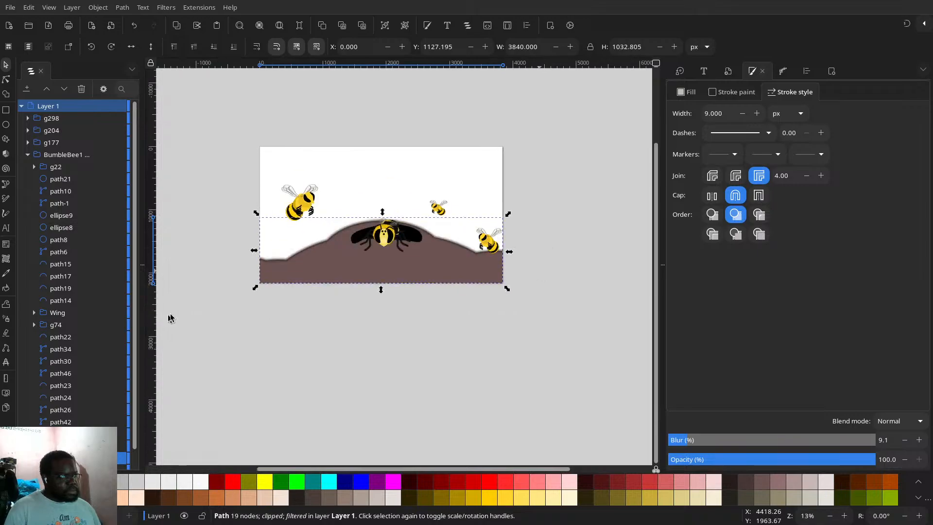
{"action": "key", "text": "Escape"}
- Duplicate the brown hill shape and give the copy a linear gradient fill
{"action": "left_click", "coordinate": [387, 257], "text": "ctrl"}
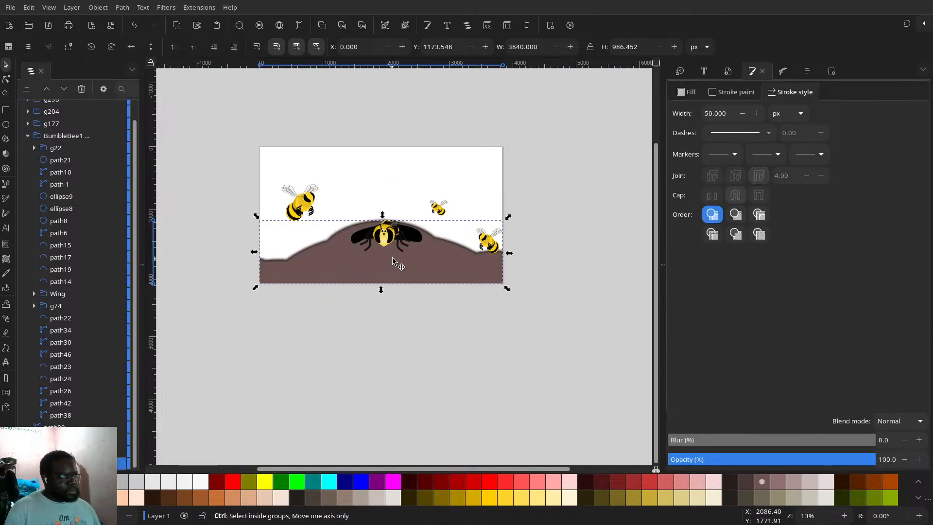
{"action": "key", "text": "Home"}
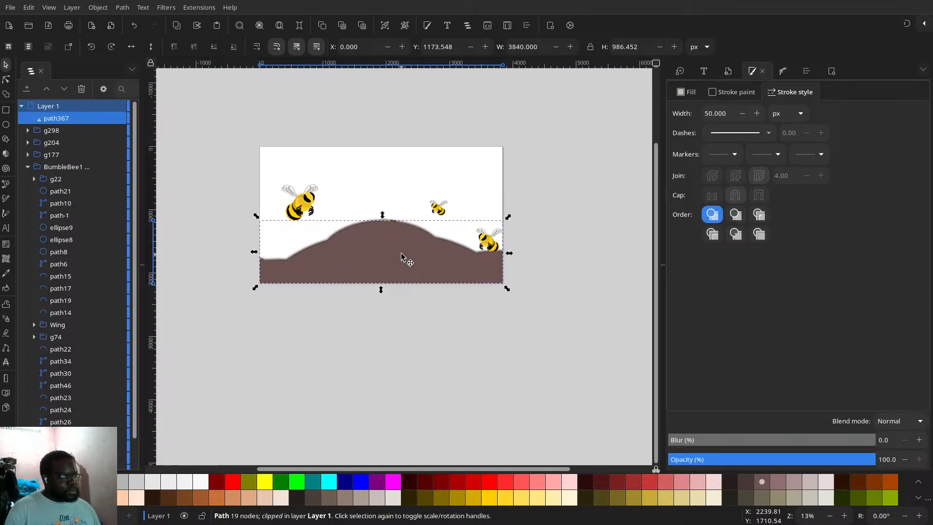
{"action": "left_click", "coordinate": [685, 92]}
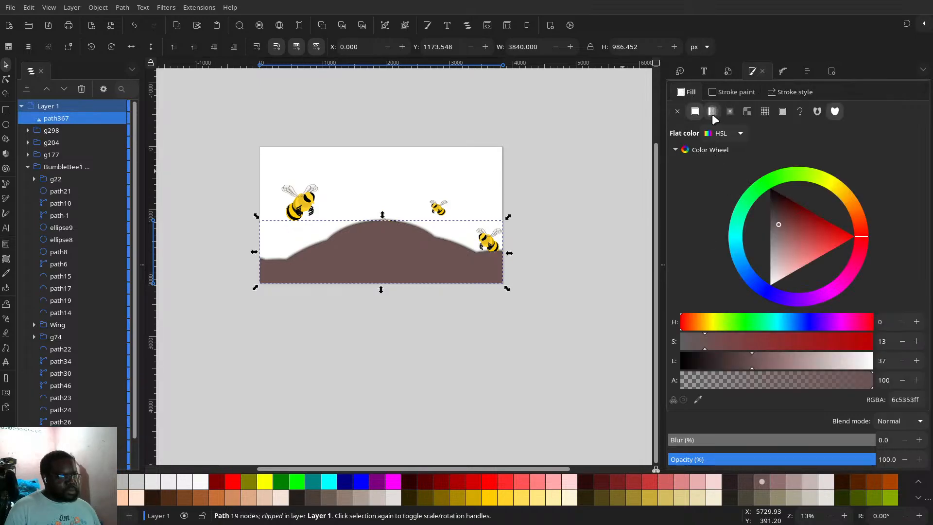
{"action": "left_click", "coordinate": [712, 112]}
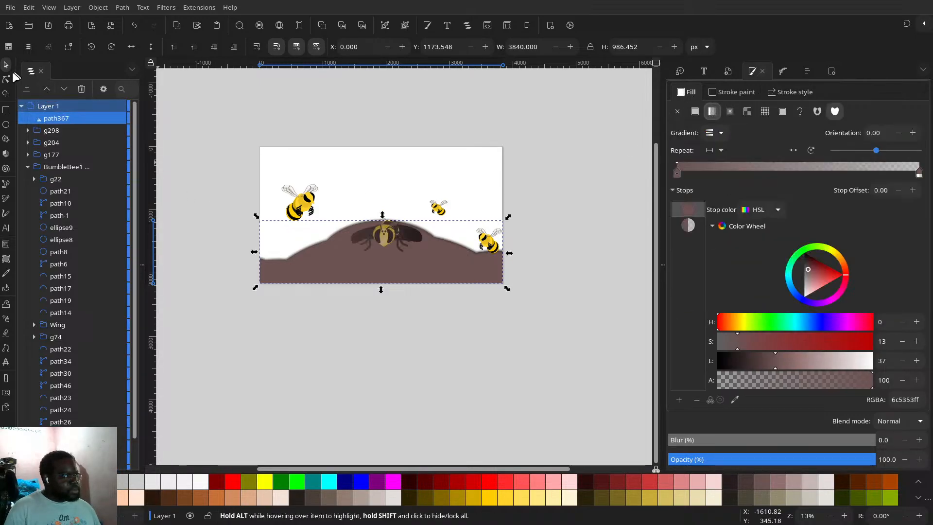
- Reorient the hill copy's gradient to start near the hill's base and fade out upward at the front-facing bee
{"action": "key", "text": "n"}
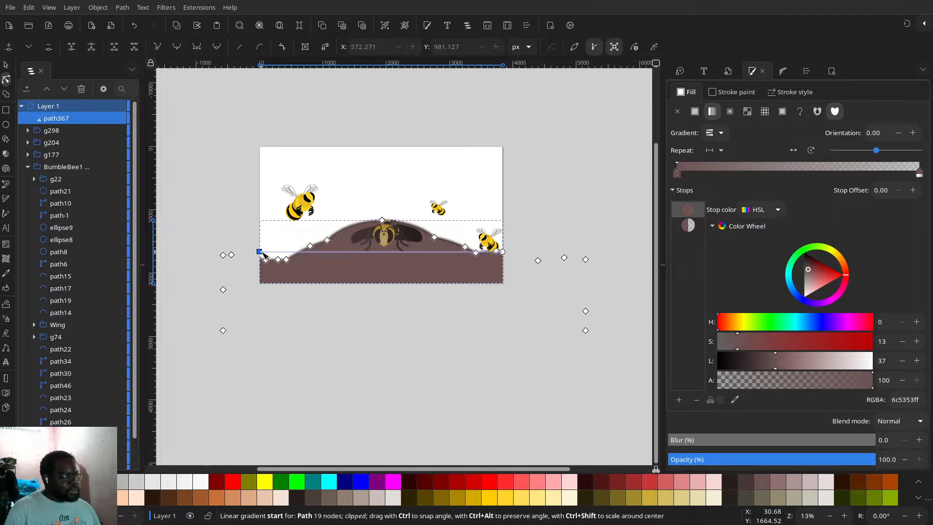
{"action": "left_click_drag", "start_coordinate": [340, 284], "coordinate": [384, 295]}
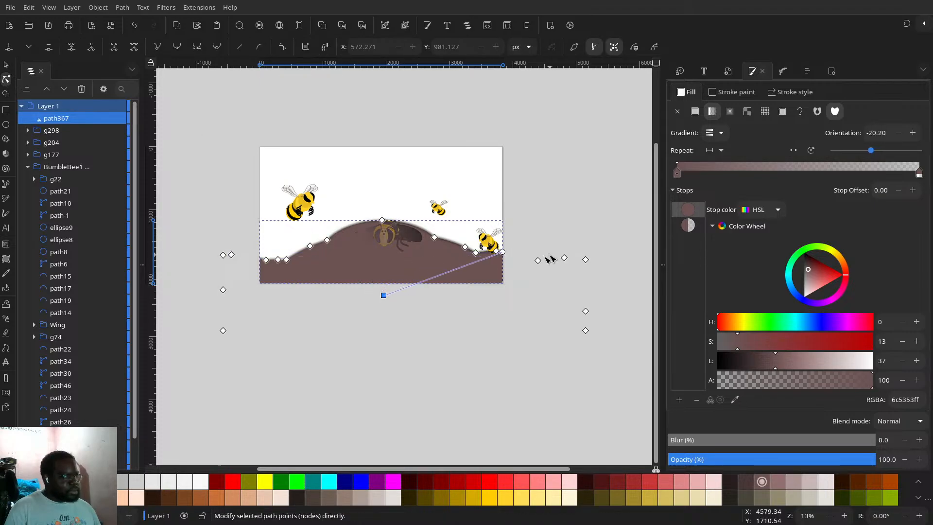
{"action": "left_click_drag", "start_coordinate": [503, 251], "coordinate": [384, 246]}
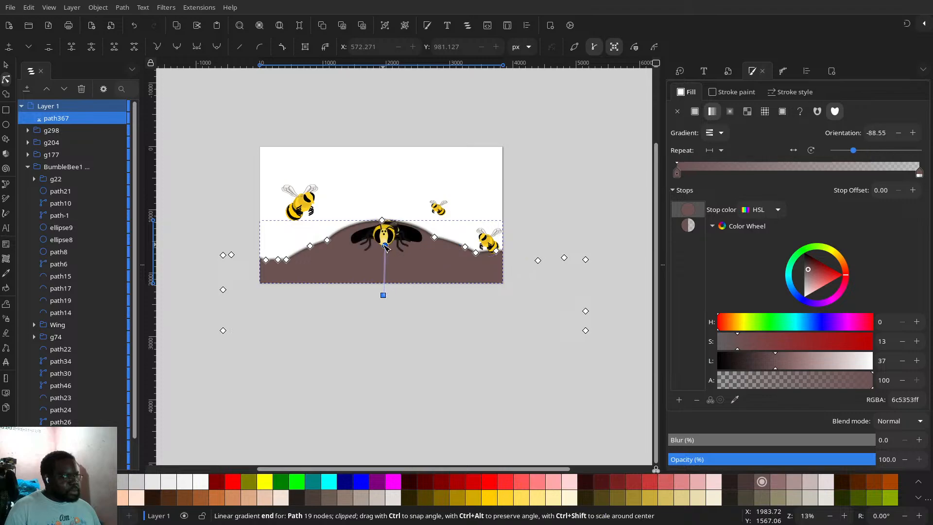
{"action": "left_click_drag", "start_coordinate": [384, 295], "coordinate": [399, 277]}
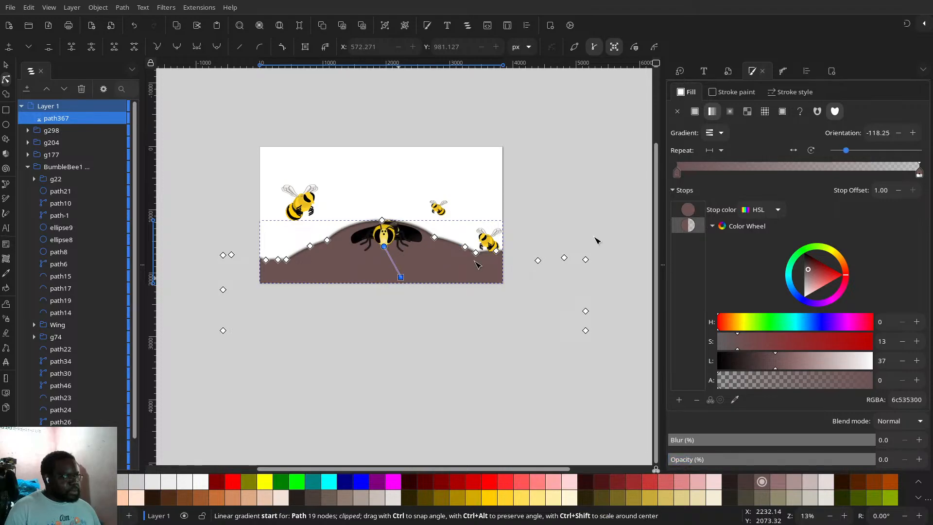
- Darken the gradient's start stop to lightness 20 and run the gradient almost vertically from the hill's base to its peak
{"action": "left_click", "coordinate": [698, 209]}
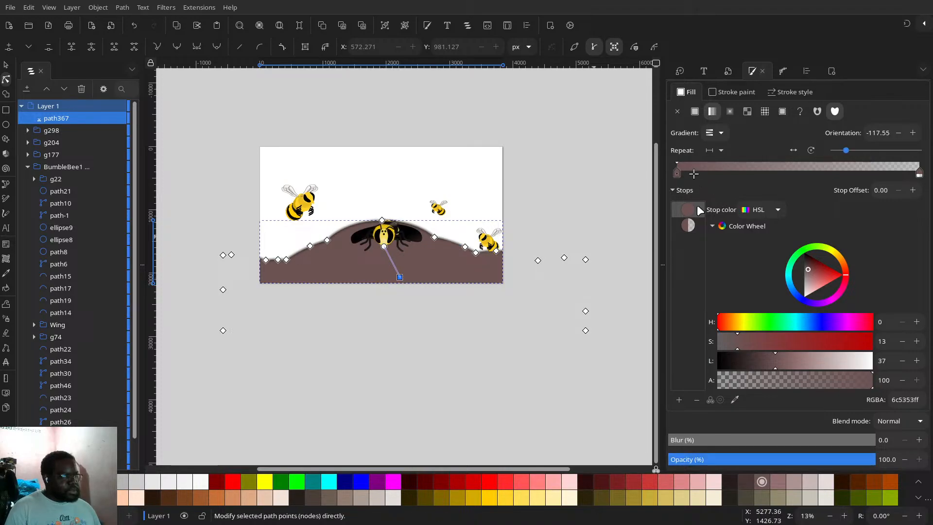
{"action": "left_click", "coordinate": [748, 361]}
{"action": "left_click_drag", "start_coordinate": [401, 277], "coordinate": [386, 274]}
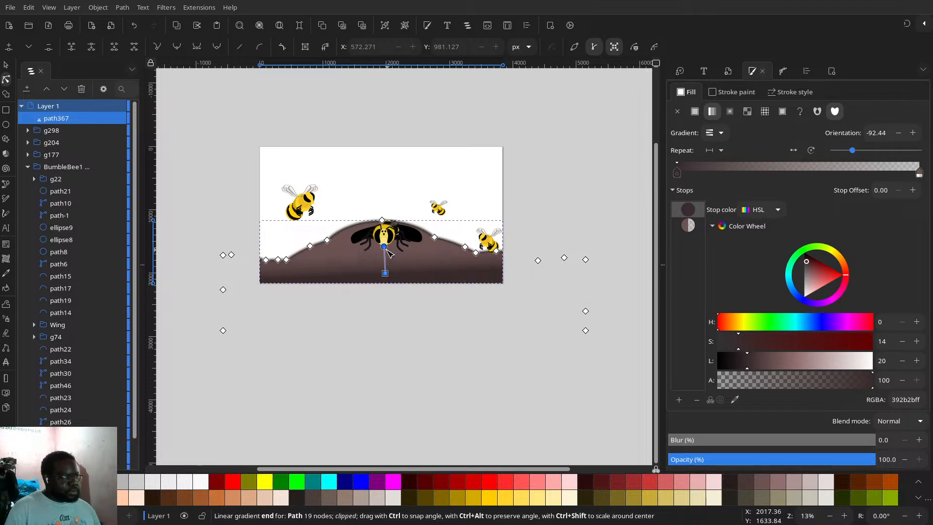
{"action": "left_click_drag", "start_coordinate": [384, 247], "coordinate": [382, 221]}
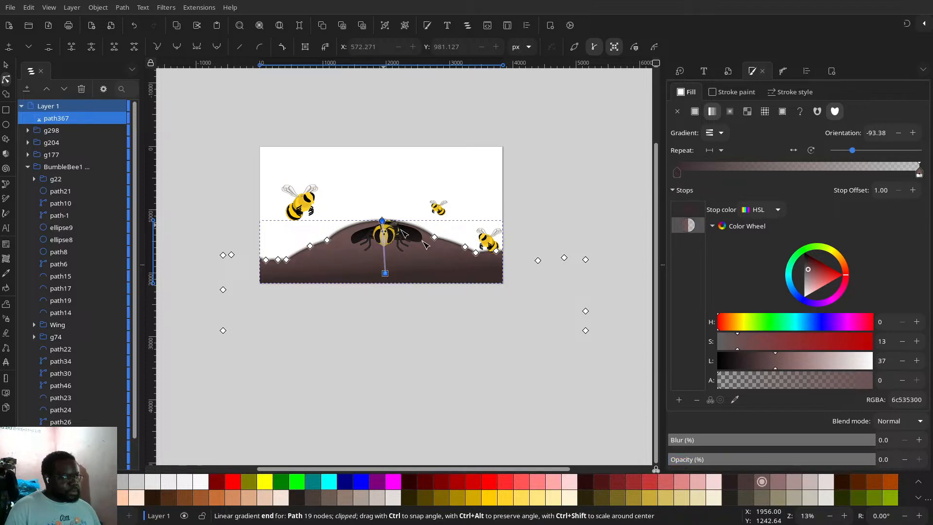
- Blur the gradient hill copy by 26.5% and stack it behind all the bees, above the brown hill
{"action": "left_click", "coordinate": [708, 438]}
{"action": "mouse_move", "coordinate": [721, 432]}
{"action": "left_mouse_down"}
{"action": "mouse_move", "coordinate": [734, 429]}
{"action": "mouse_move", "coordinate": [723, 429]}
{"action": "left_mouse_up"}
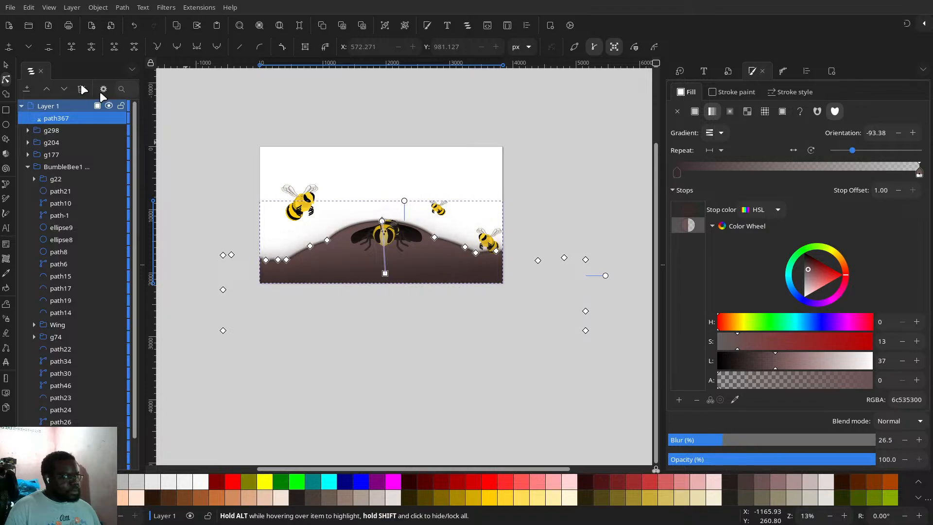
{"action": "left_click", "coordinate": [7, 67]}
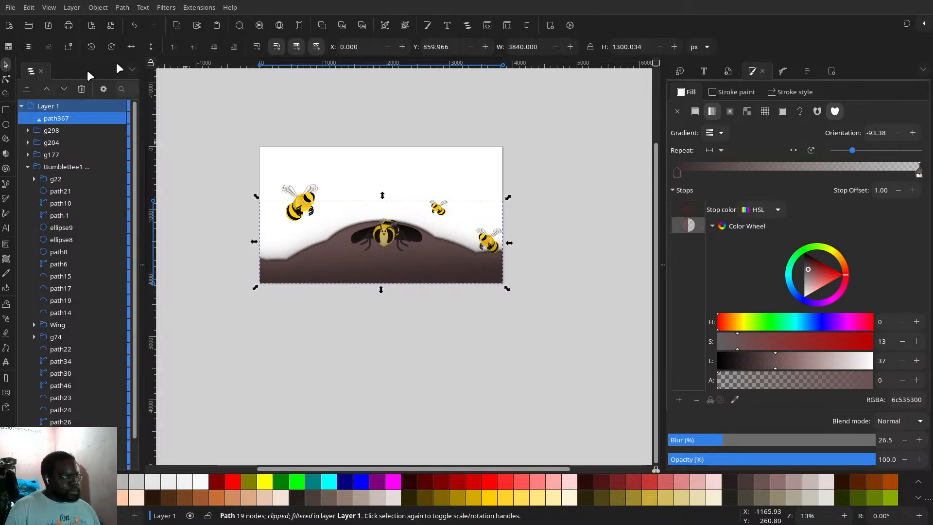
{"action": "left_click", "coordinate": [208, 47]}
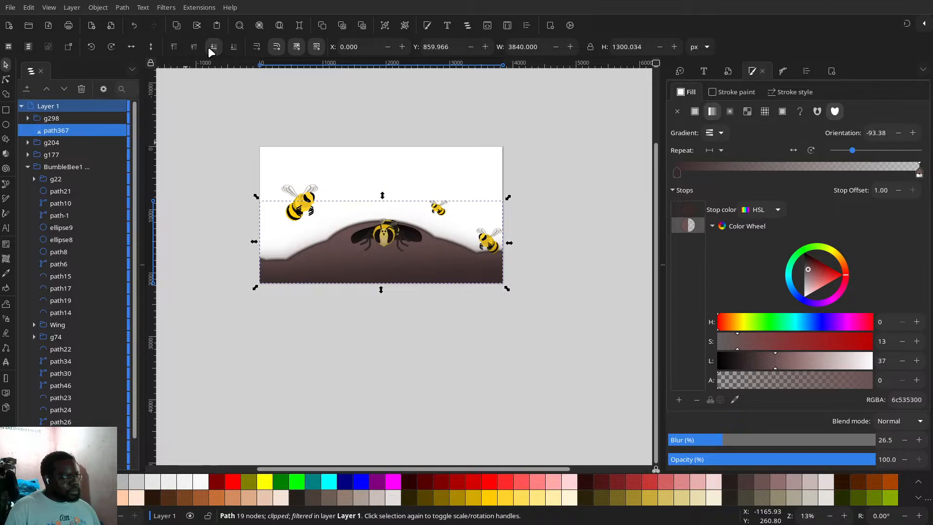
{"action": "left_click", "coordinate": [209, 46]}
{"action": "left_click", "coordinate": [229, 47]}
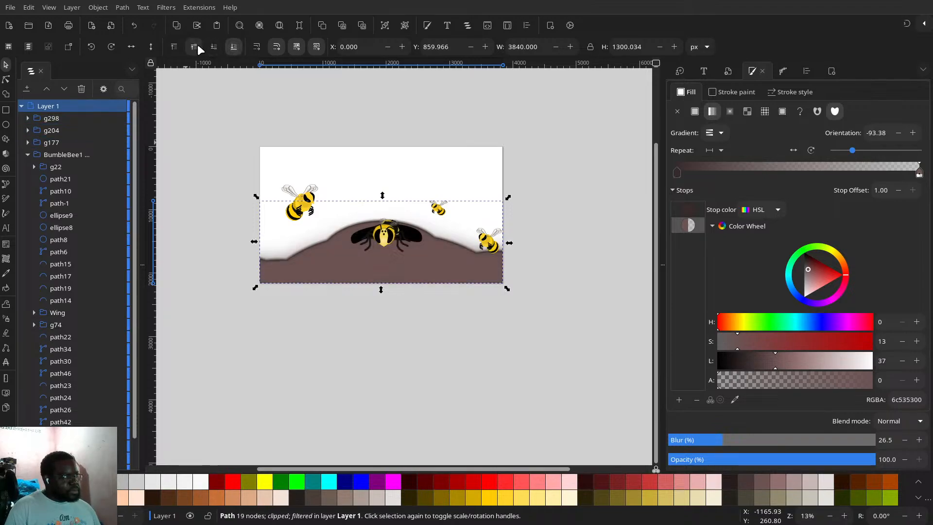
{"action": "left_click", "coordinate": [197, 45]}
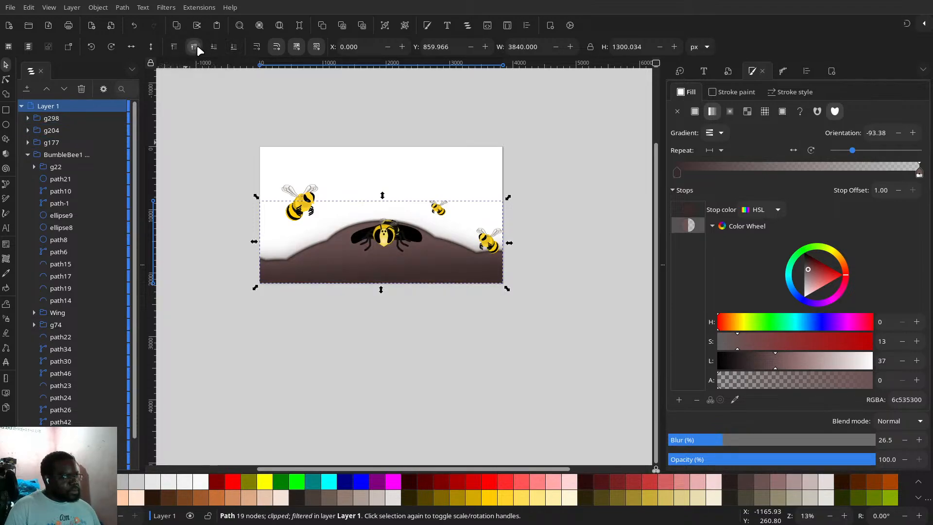
- Duplicate the blurred gradient hill, shrink the copy to about 3092 px wide and centre it over the hill's lower part
{"action": "scroll", "coordinate": [415, 196], "scroll_direction": "up", "scroll_amount": 3}
{"action": "scroll", "coordinate": [416, 196], "scroll_direction": "down", "scroll_amount": 3}
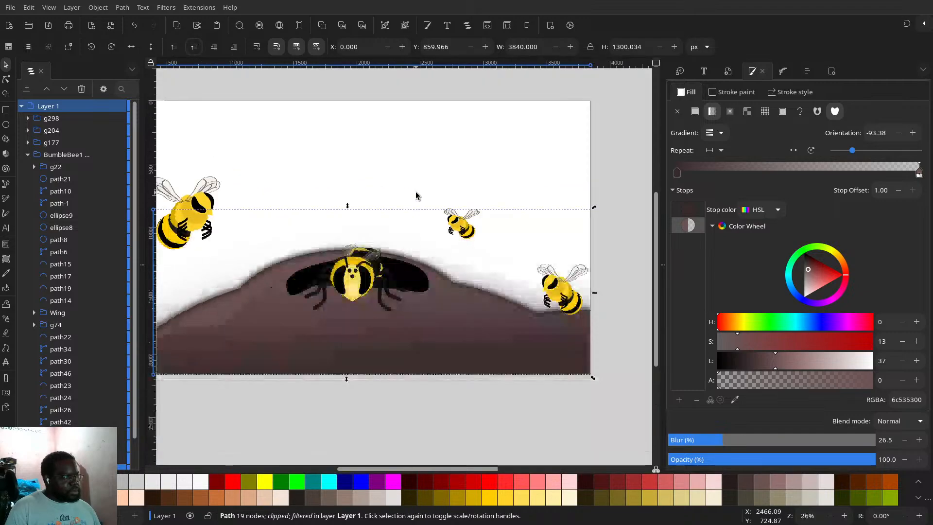
{"action": "key", "text": "Home"}
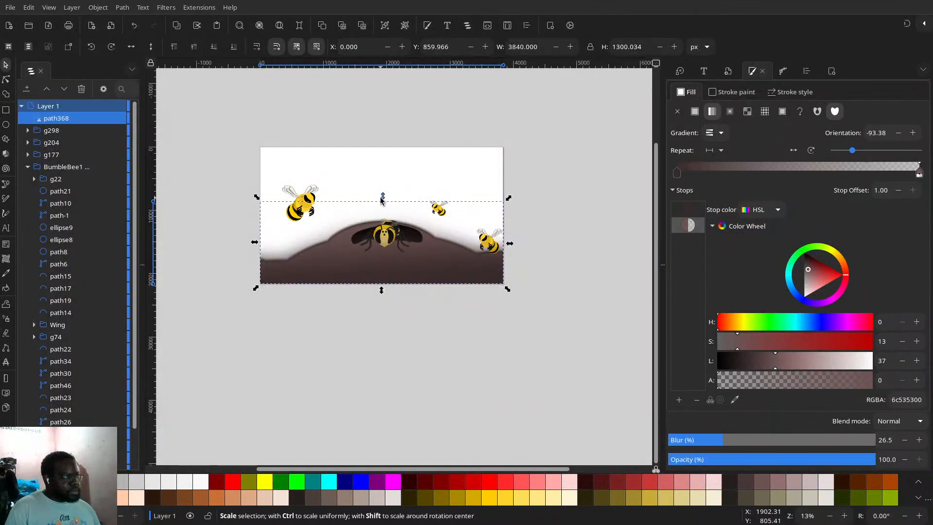
{"action": "left_click_drag", "start_coordinate": [383, 197], "coordinate": [383, 207]}
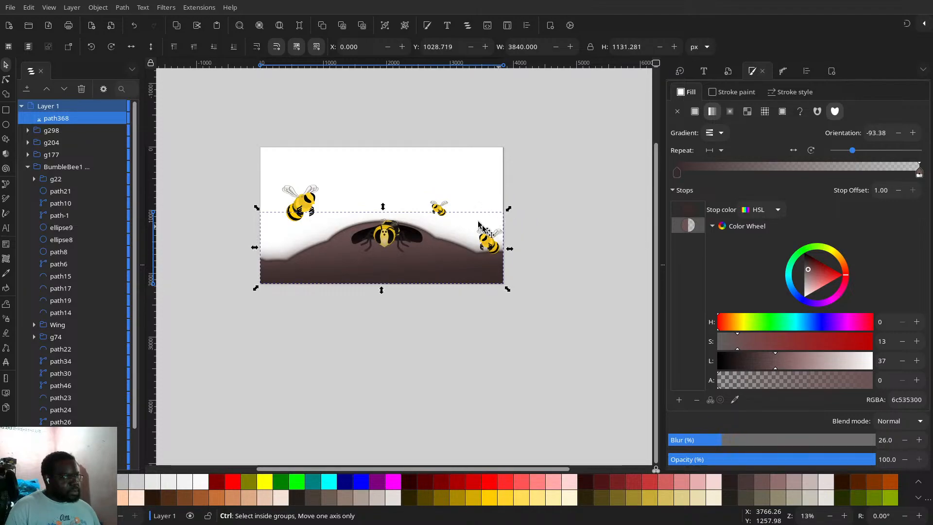
{"action": "key", "text": "ctrl+z"}
{"action": "left_click_drag", "start_coordinate": [506, 203], "coordinate": [459, 219]}
{"action": "left_click_drag", "start_coordinate": [381, 266], "coordinate": [407, 279]}
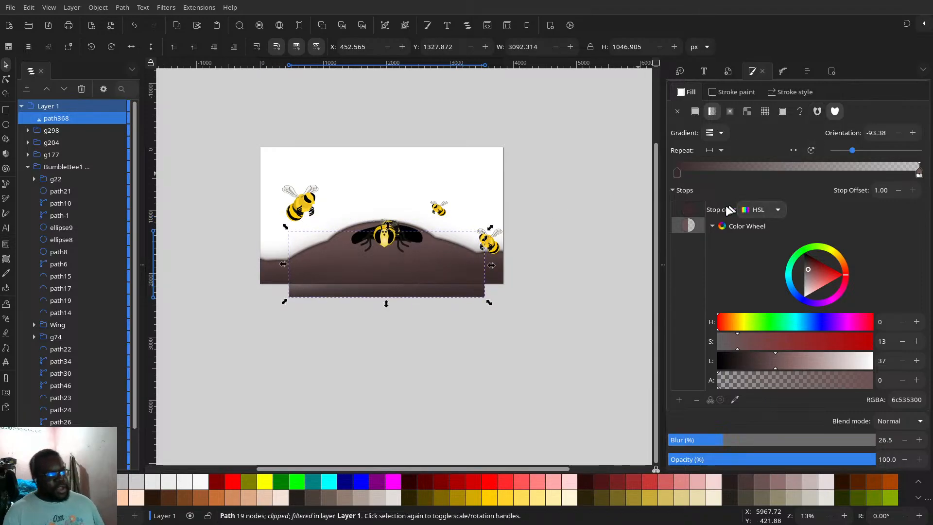
- Darken the smaller hill copy's gradient start stop to lightness 11 and set its blur to about 7.6%
{"action": "left_click", "coordinate": [694, 215]}
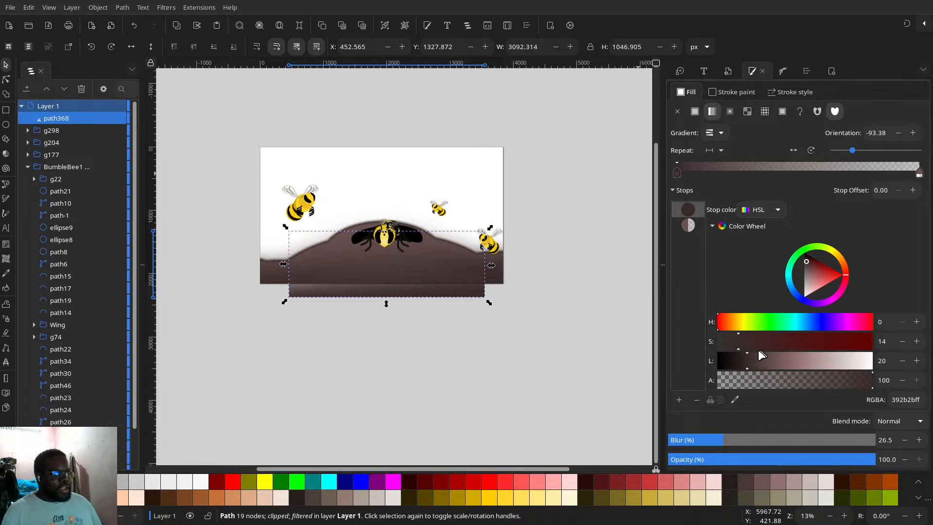
{"action": "left_click", "coordinate": [733, 357]}
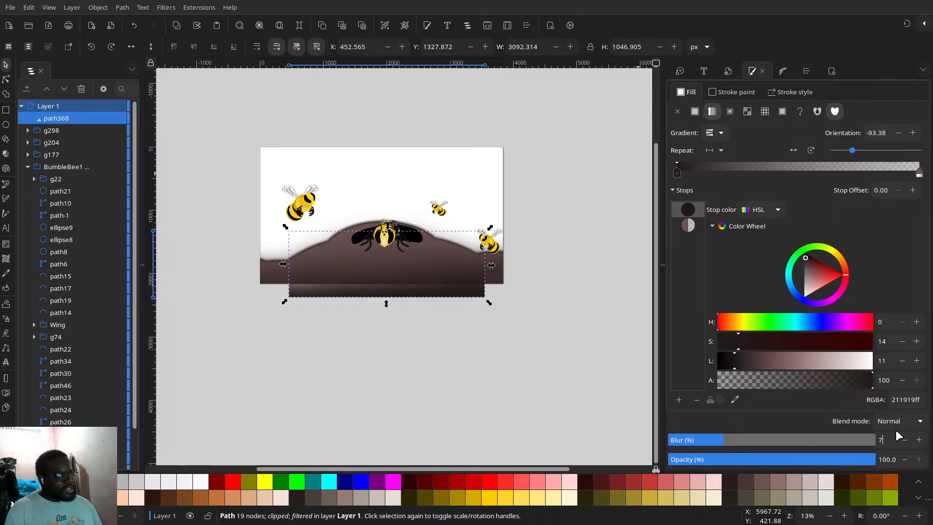
{"action": "key", "text": "Return"}
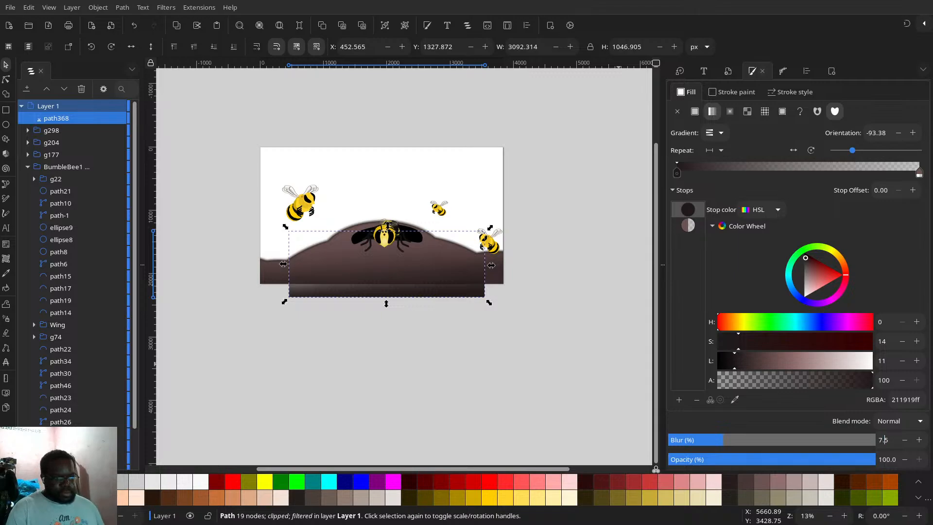
{"action": "key", "text": "Return"}
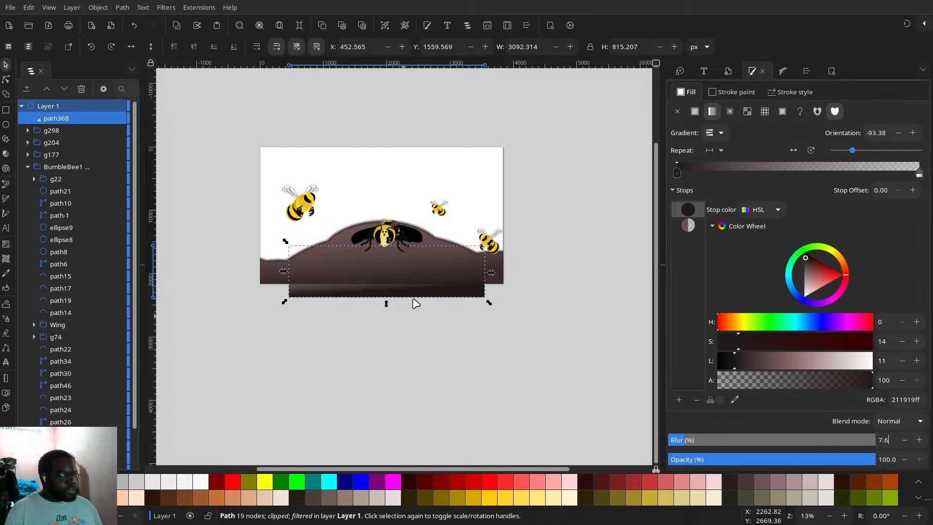
- Shift the smaller hill copy slightly left and give it a flat fill of lightness 11 with a 37% blur
{"action": "left_click", "coordinate": [559, 275]}
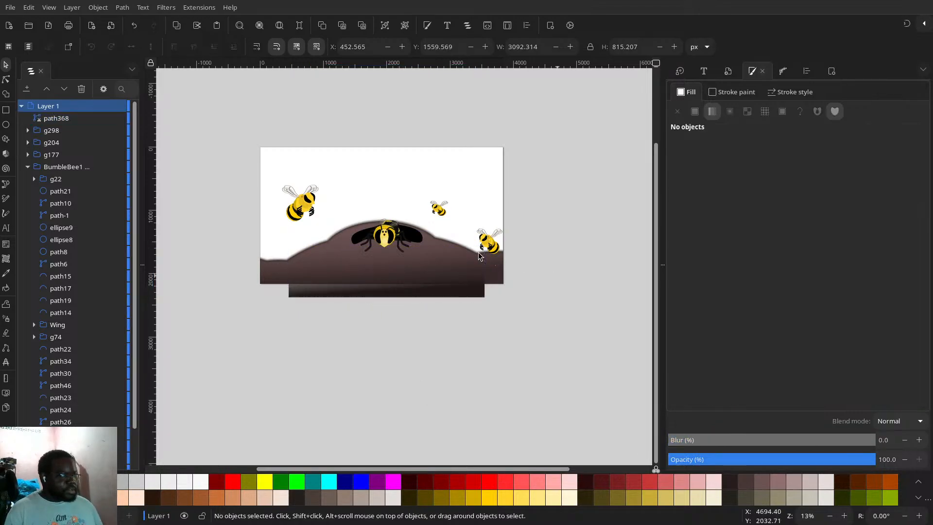
{"action": "left_click", "coordinate": [417, 291]}
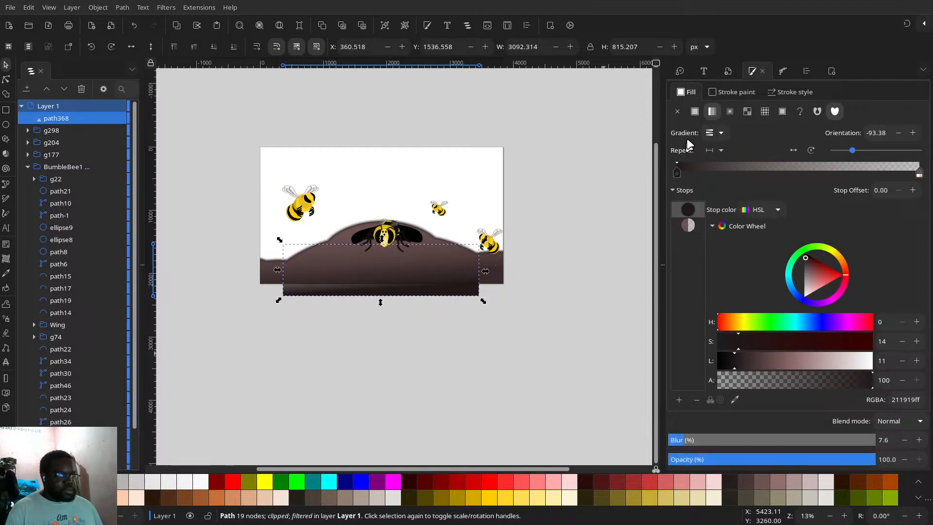
{"action": "left_click", "coordinate": [695, 112]}
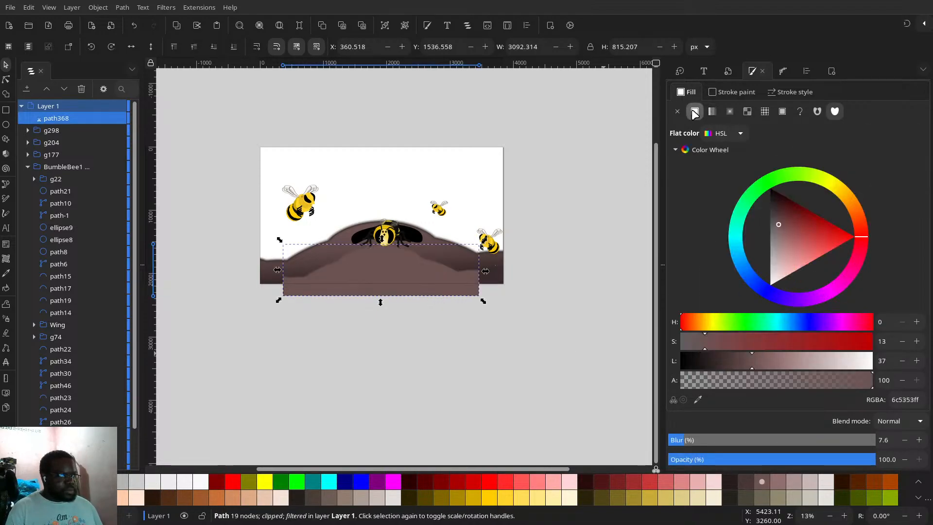
{"action": "left_click", "coordinate": [705, 365]}
{"action": "left_click", "coordinate": [727, 439]}
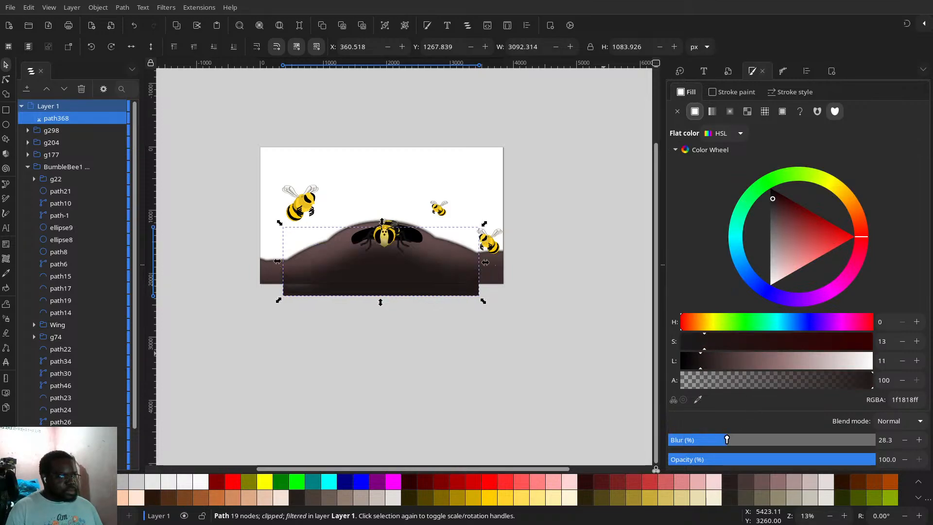
{"action": "left_click", "coordinate": [745, 440]}
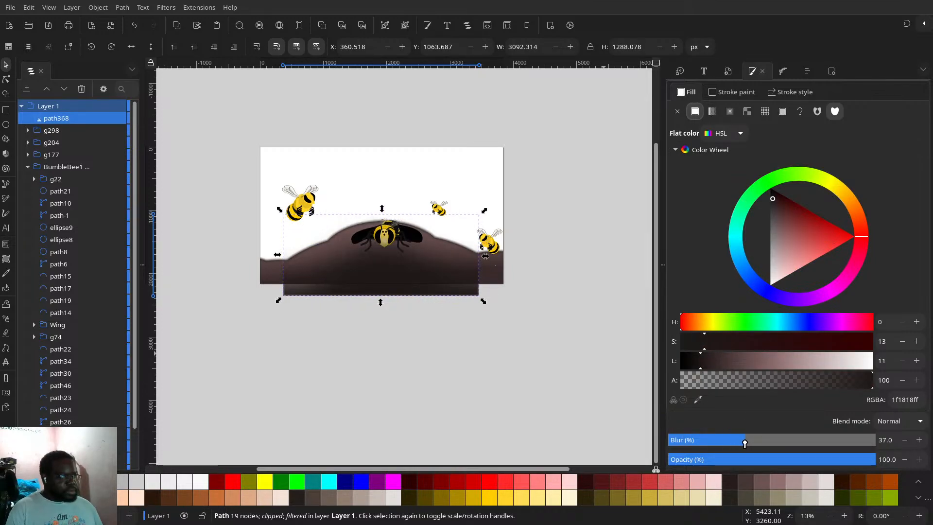
- Release the clip from the smaller dark hill copy and delete the leftover clip rectangle
{"action": "right_click", "coordinate": [461, 291]}
{"action": "left_click", "coordinate": [450, 241]}
{"action": "left_click", "coordinate": [585, 237]}
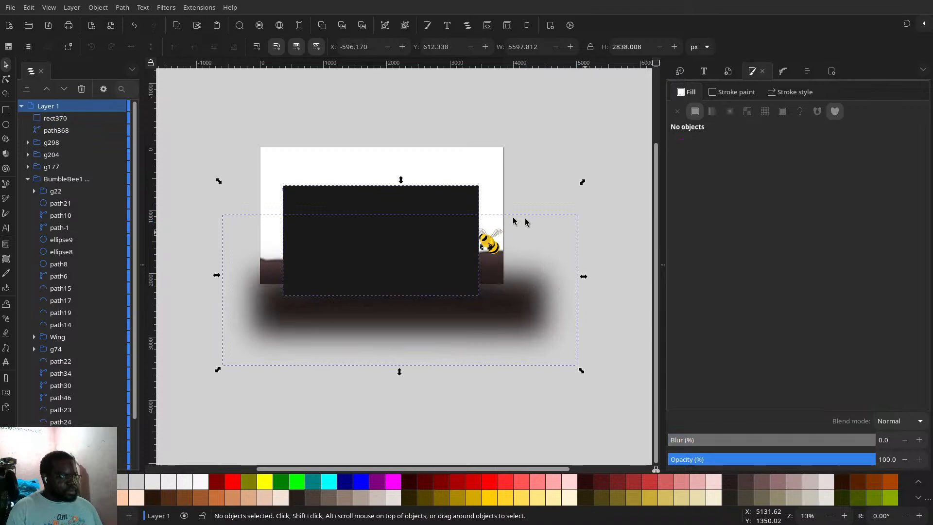
{"action": "left_click", "coordinate": [459, 214]}
{"action": "key", "text": "Delete"}
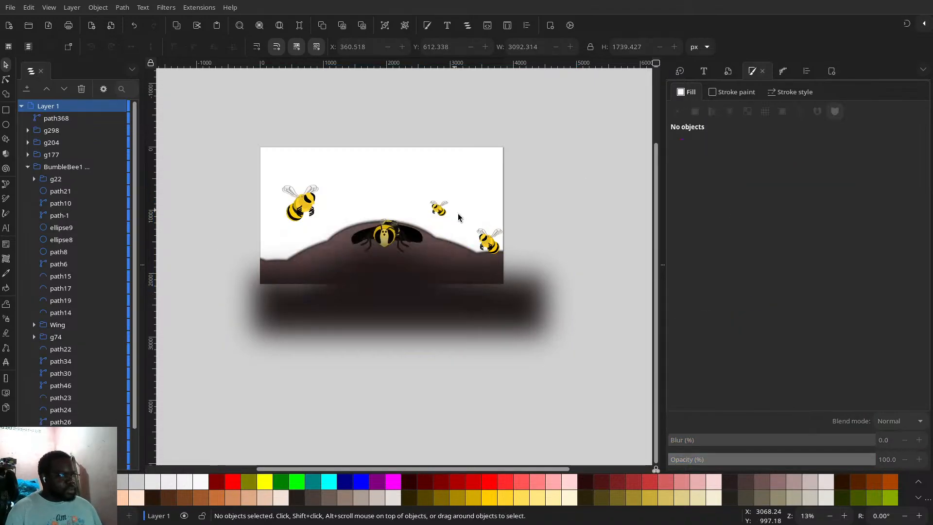
- Move the unclipped dark blurred hill copy slightly left and stack it behind all the bees
{"action": "mouse_move", "coordinate": [453, 306]}
{"action": "left_mouse_down"}
{"action": "mouse_move", "coordinate": [442, 311]}
{"action": "mouse_move", "coordinate": [452, 305]}
{"action": "left_mouse_up"}
{"action": "left_click", "coordinate": [232, 46]}
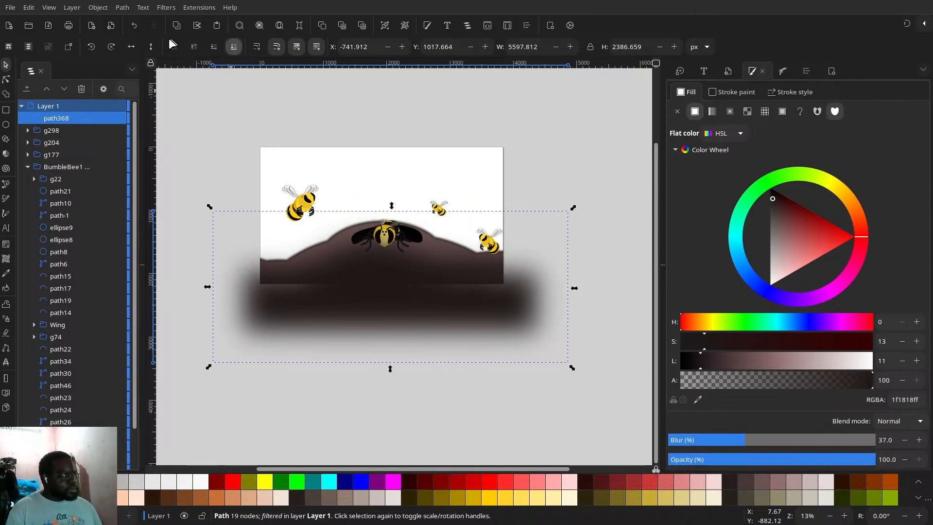
{"action": "left_click", "coordinate": [193, 47]}
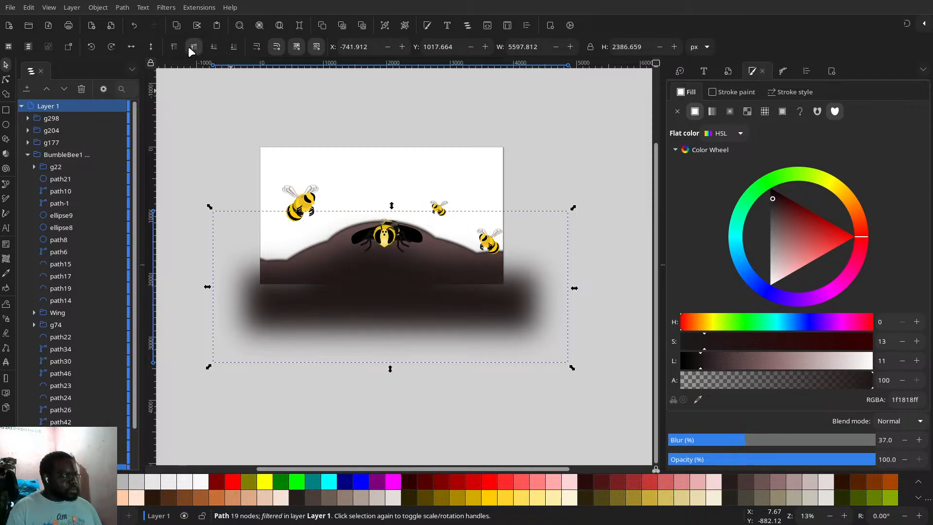
{"action": "left_click", "coordinate": [534, 151]}
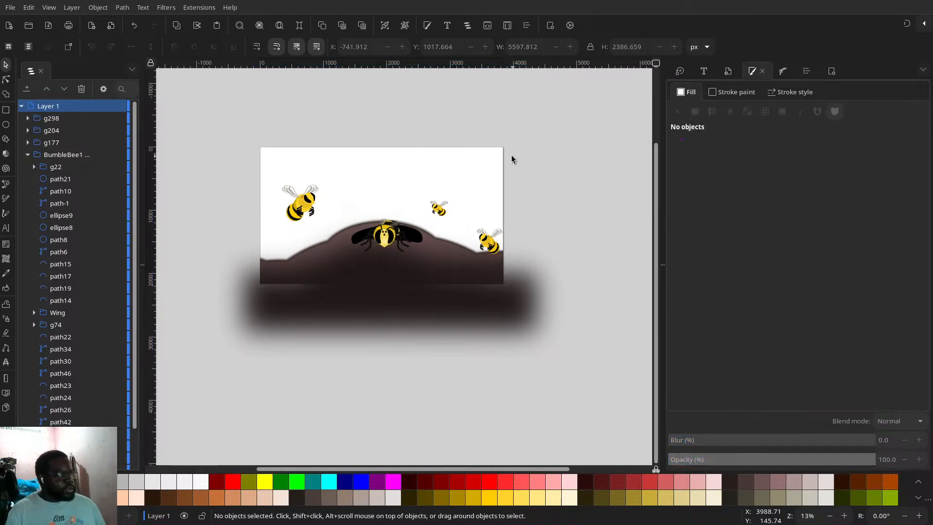
- Draw a rectangle covering the whole page and snap its corners to the page at 3840 × 2160 px
{"action": "scroll", "coordinate": [525, 230], "scroll_direction": "down", "scroll_amount": 2}
{"action": "scroll", "coordinate": [525, 232], "scroll_direction": "up", "scroll_amount": 3}
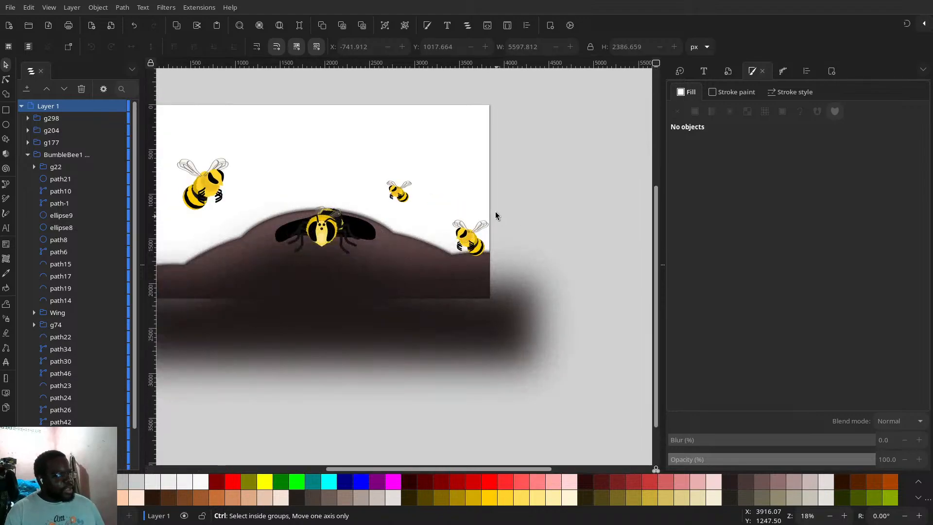
{"action": "left_click_drag", "start_coordinate": [514, 225], "coordinate": [581, 248]}
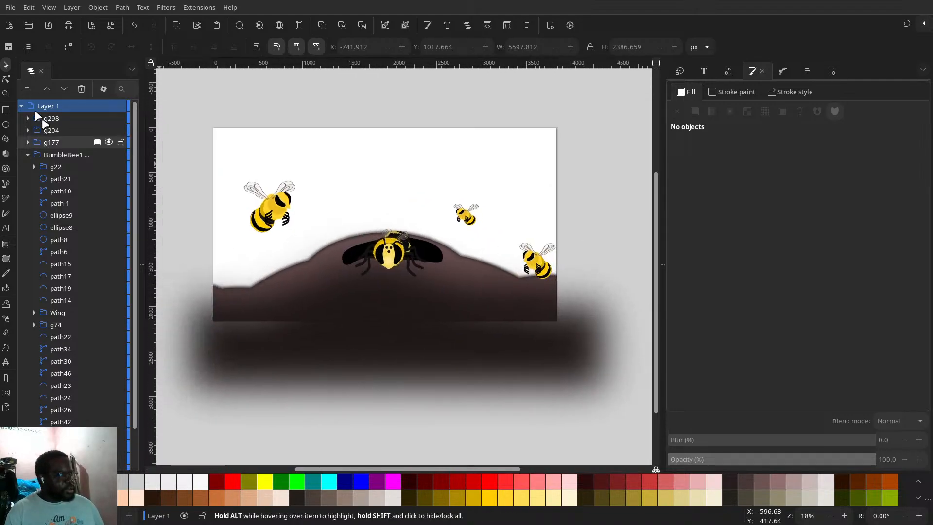
{"action": "left_click", "coordinate": [5, 110]}
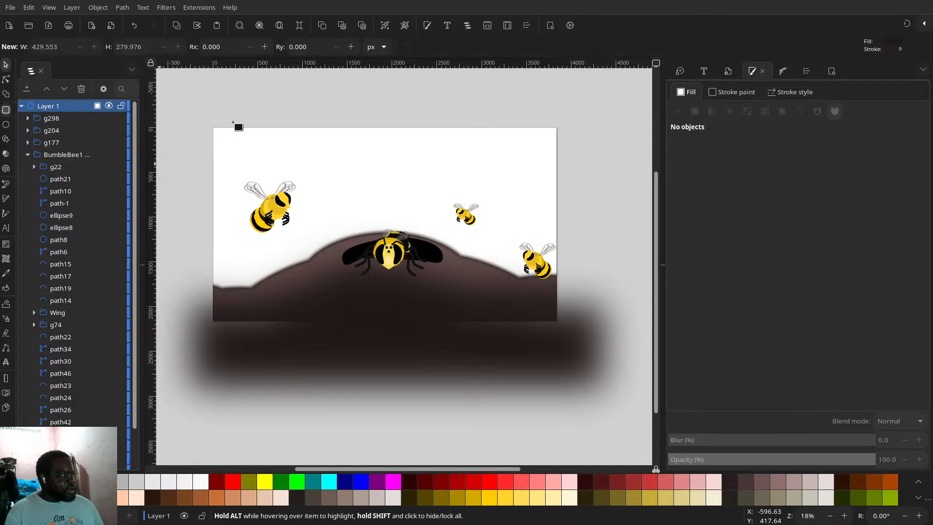
{"action": "left_click_drag", "start_coordinate": [213, 128], "coordinate": [559, 322]}
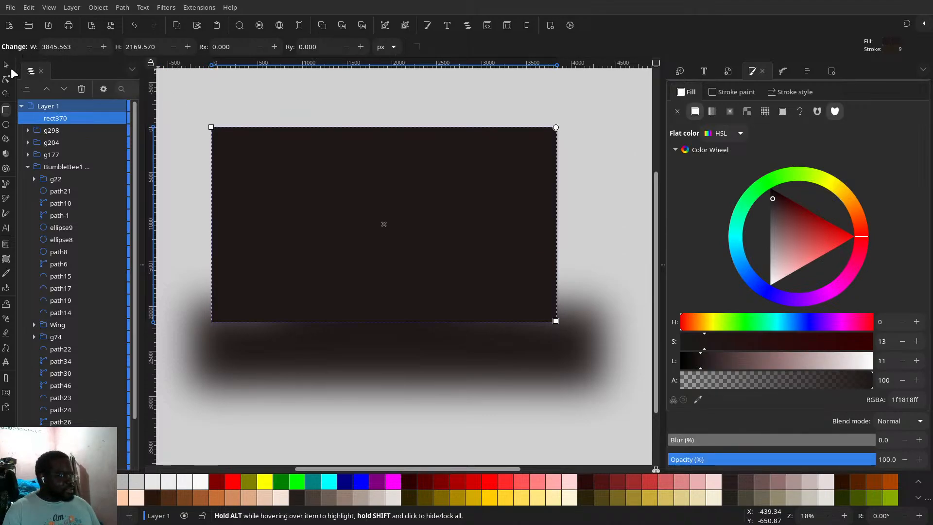
{"action": "left_click", "coordinate": [908, 23]}
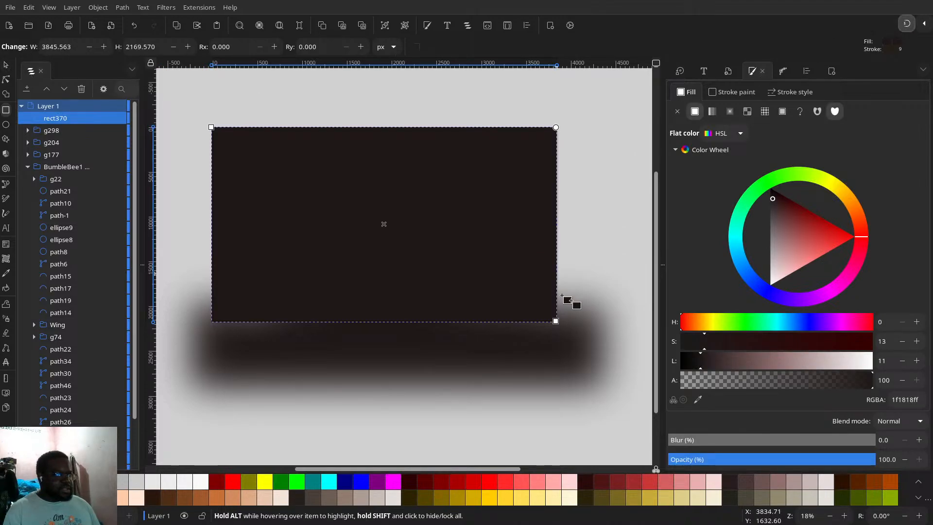
{"action": "left_click_drag", "start_coordinate": [538, 317], "coordinate": [550, 321]}
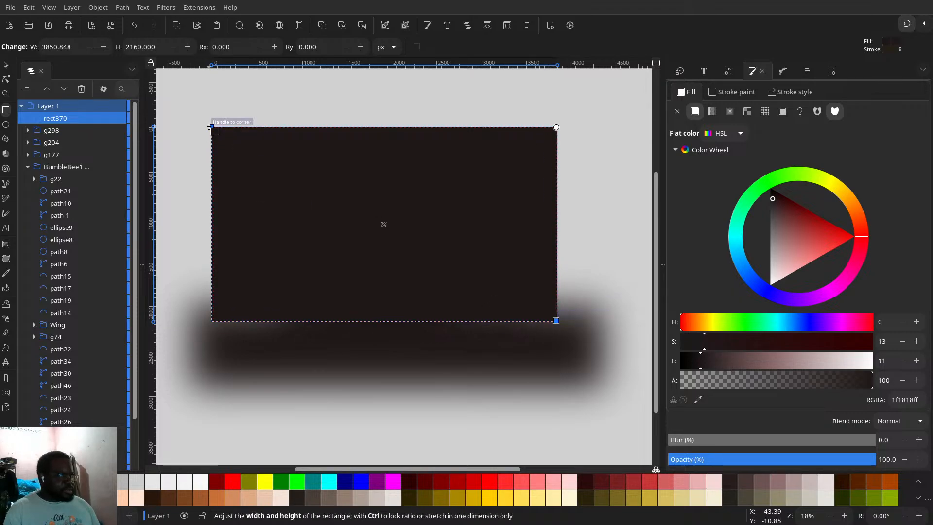
{"action": "left_click_drag", "start_coordinate": [212, 128], "coordinate": [212, 127]}
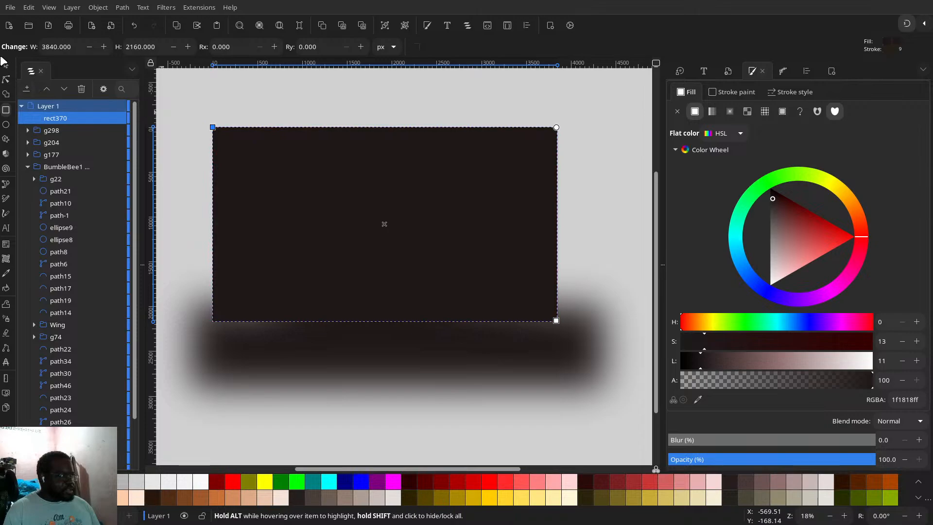
- Send the page-sized rectangle to the back and fill it light blue with hue 201, saturation 100 and lightness 76
{"action": "left_click", "coordinate": [6, 64]}
{"action": "left_click", "coordinate": [233, 47]}
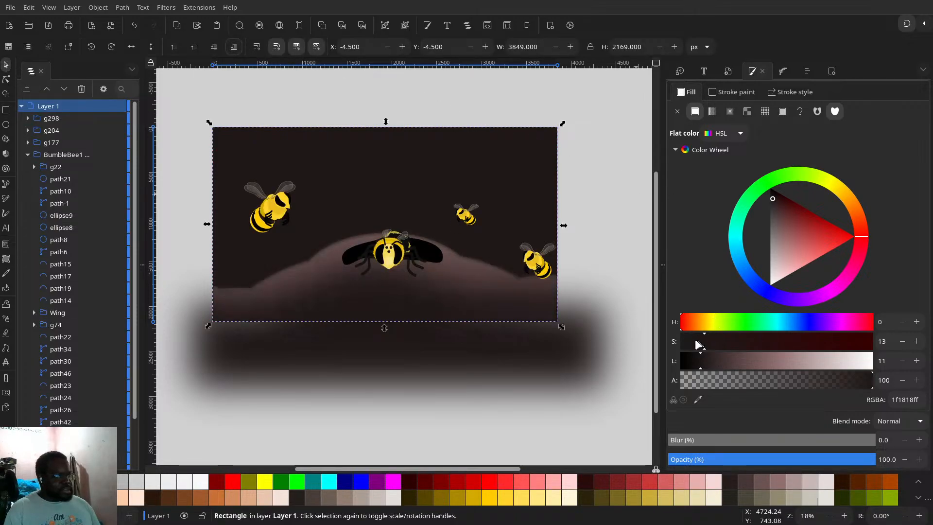
{"action": "left_click", "coordinate": [788, 326]}
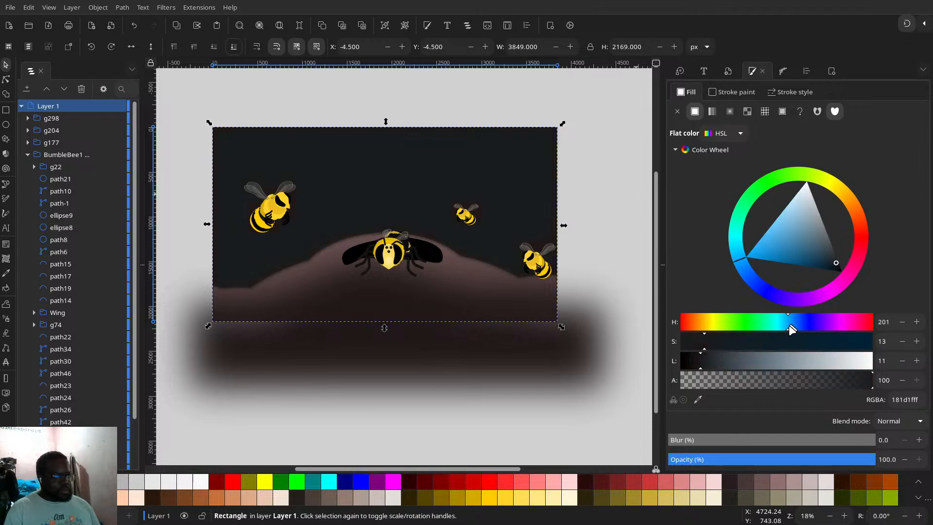
{"action": "left_click_drag", "start_coordinate": [790, 346], "coordinate": [849, 348]}
{"action": "left_click", "coordinate": [829, 362]}
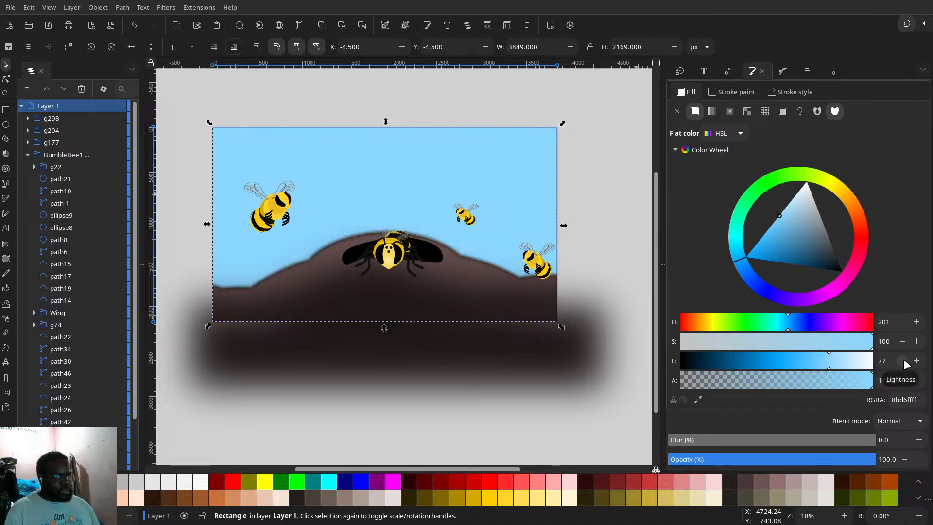
{"action": "scroll", "coordinate": [893, 360], "scroll_direction": "down", "scroll_amount": 1}
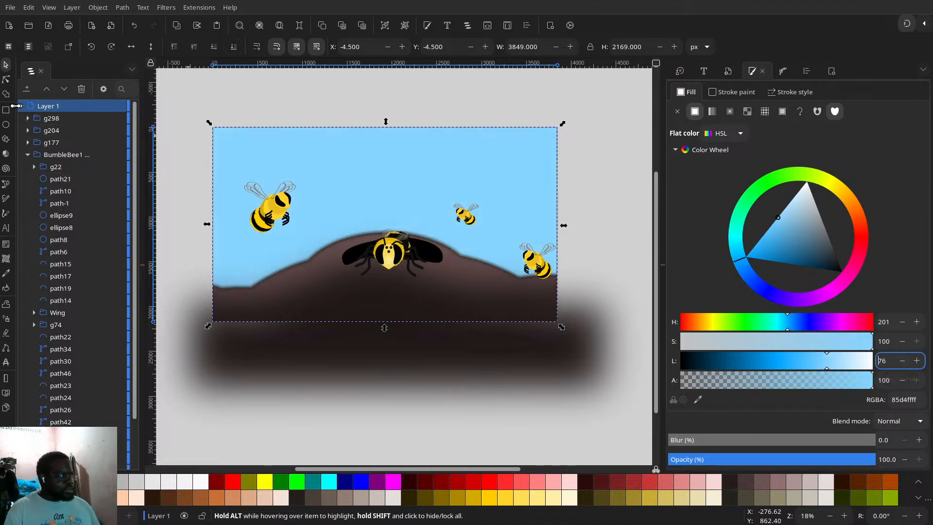
- Duplicate the sky rectangle on top and lower the copy's upper edge to a height of about 1231 px
{"action": "left_click", "coordinate": [6, 110]}
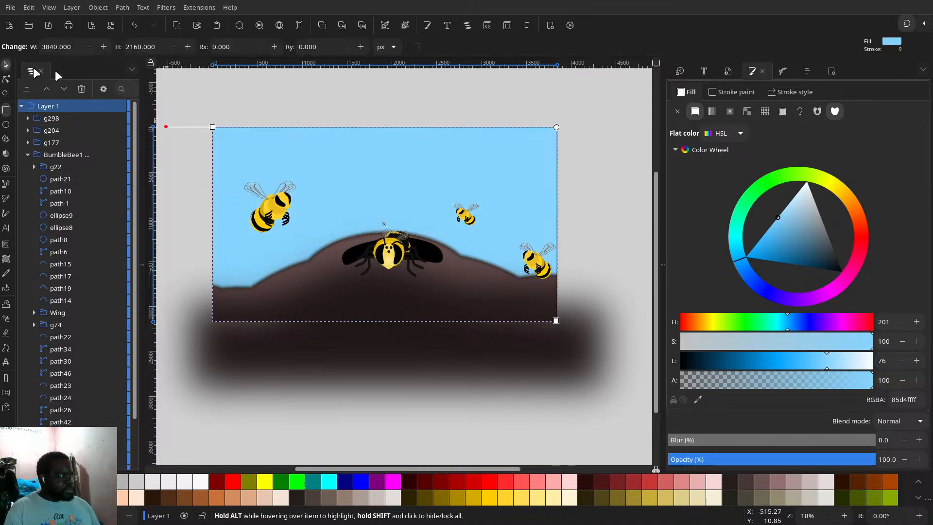
{"action": "key", "text": "s"}
{"action": "key", "text": "Home"}
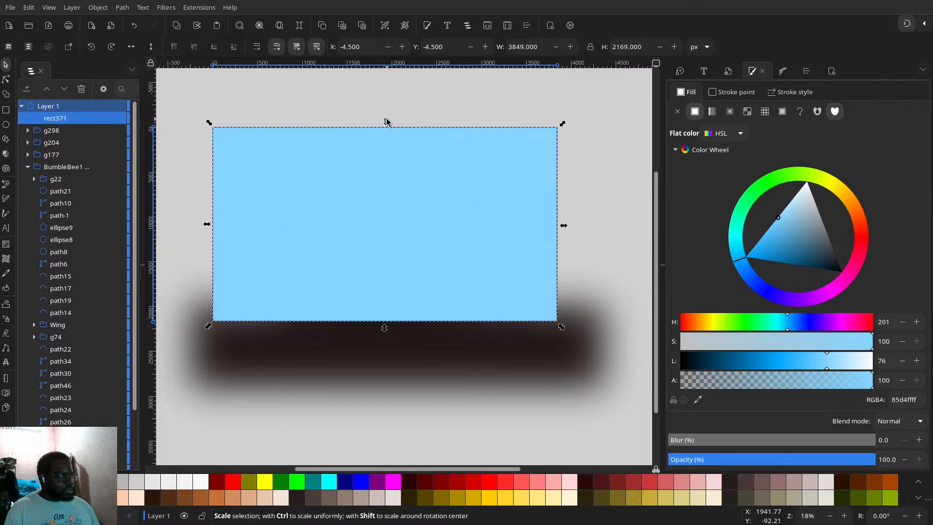
{"action": "left_click_drag", "start_coordinate": [386, 121], "coordinate": [395, 206]}
- Fill the shortened copy green with hue 113, saturation 43 and lightness 39, and stack it behind the bees and hill, above the sky
{"action": "left_click", "coordinate": [740, 327]}
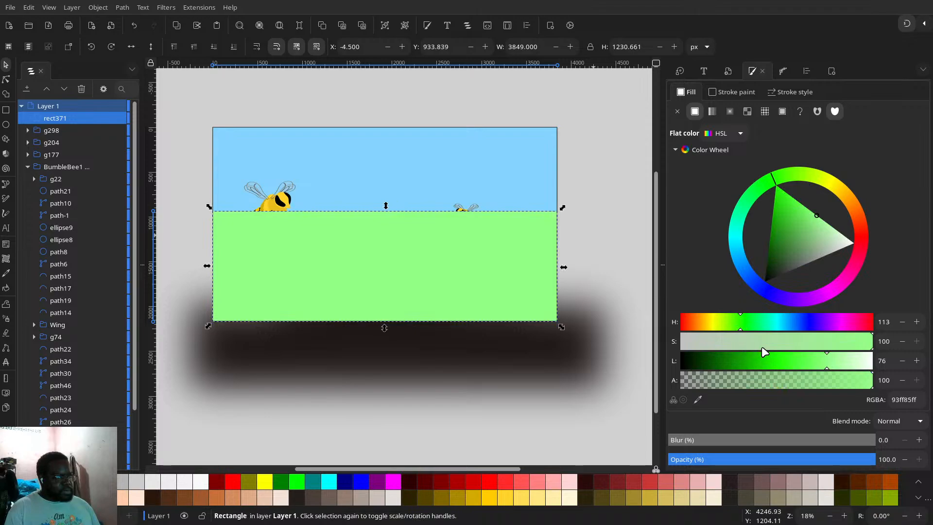
{"action": "left_click", "coordinate": [763, 344]}
{"action": "left_click", "coordinate": [756, 360]}
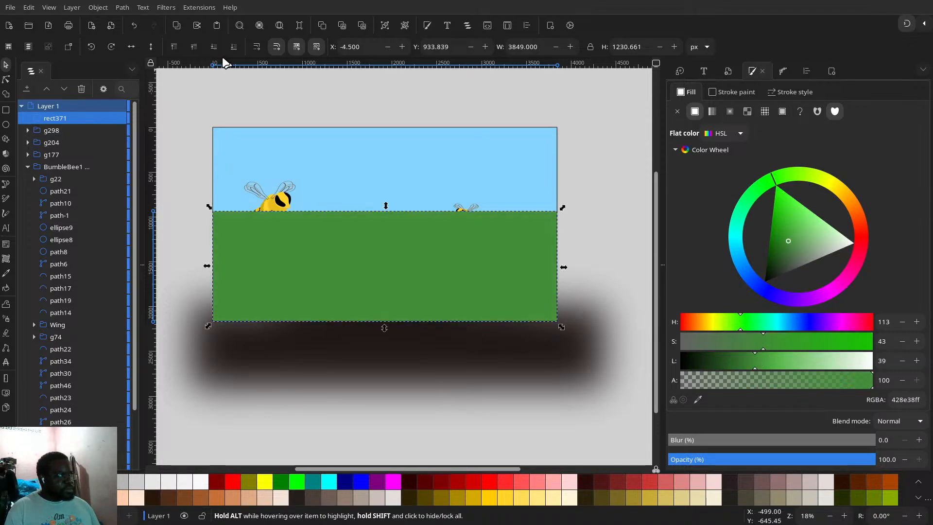
{"action": "left_click", "coordinate": [213, 48]}
{"action": "left_click", "coordinate": [213, 47]}
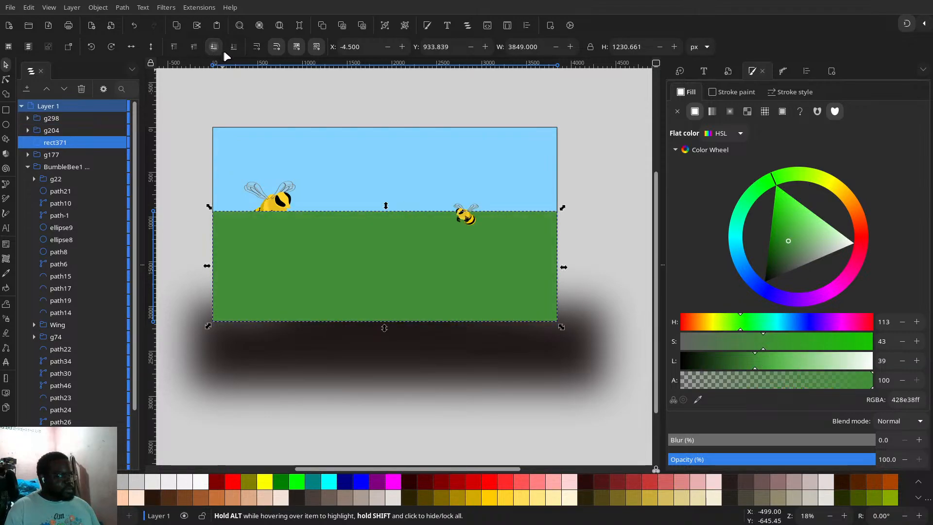
{"action": "left_click", "coordinate": [214, 47]}
{"action": "left_click", "coordinate": [214, 47]}
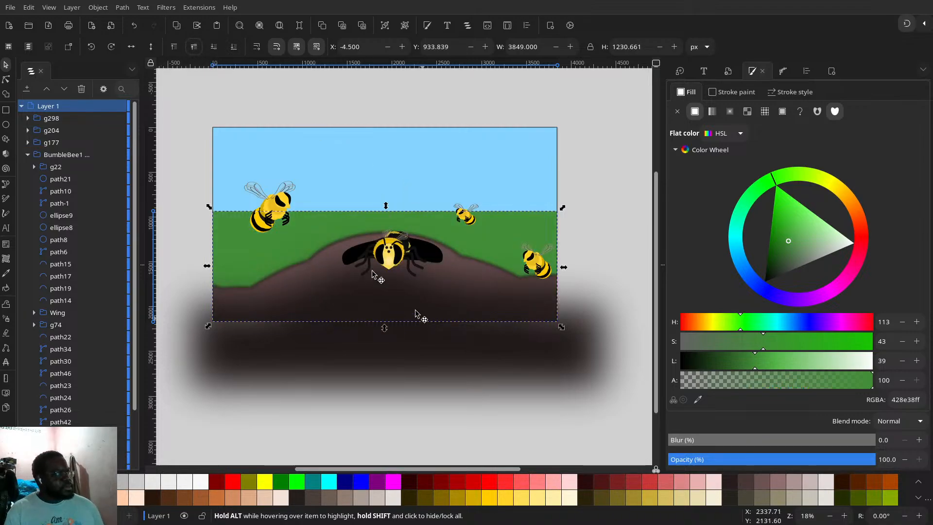
- Convert the green ground rectangle to a path
{"action": "key", "text": "r"}
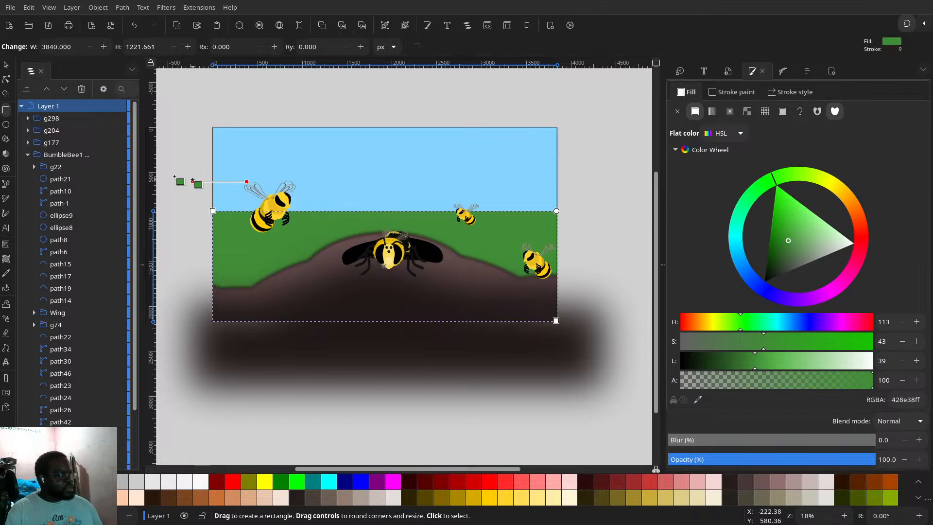
{"action": "left_click", "coordinate": [122, 7]}
{"action": "left_click", "coordinate": [130, 22]}
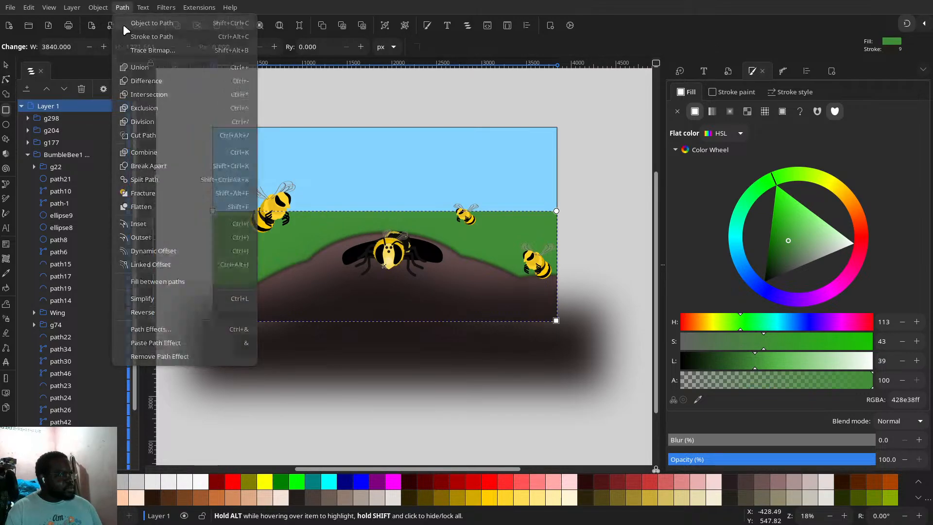
{"action": "left_click", "coordinate": [6, 65]}
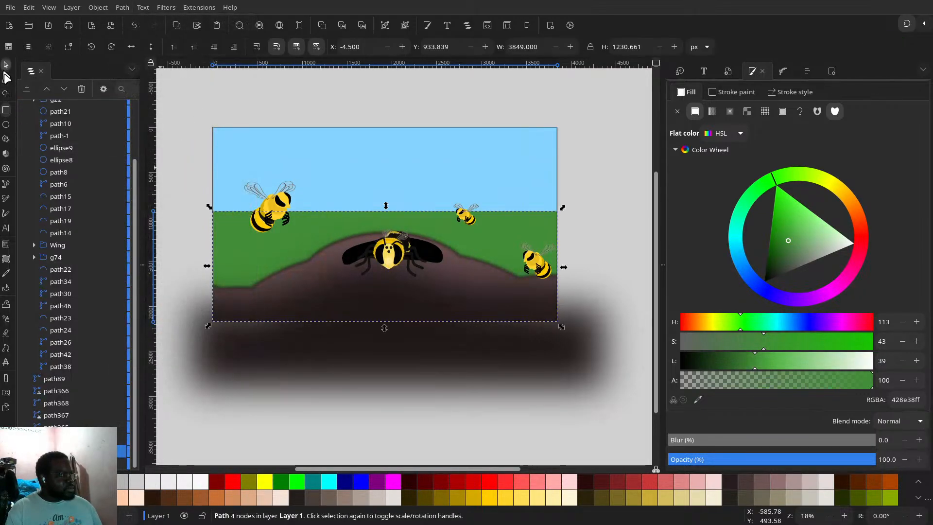
- Insert three evenly spaced nodes along the green ground's upper edge and make the edge nodes auto-smooth
{"action": "left_click", "coordinate": [5, 80]}
{"action": "left_click_drag", "start_coordinate": [200, 185], "coordinate": [618, 255]}
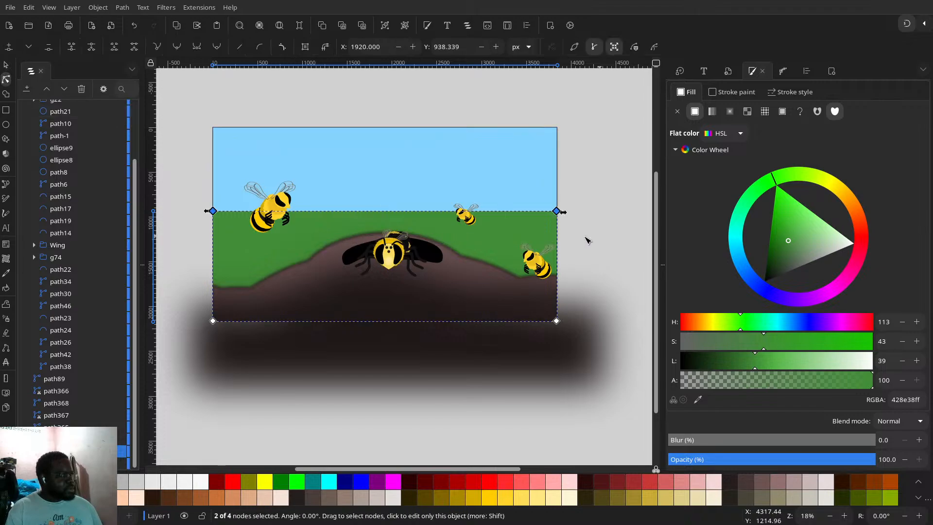
{"action": "left_click", "coordinate": [8, 46]}
{"action": "left_click", "coordinate": [8, 46]}
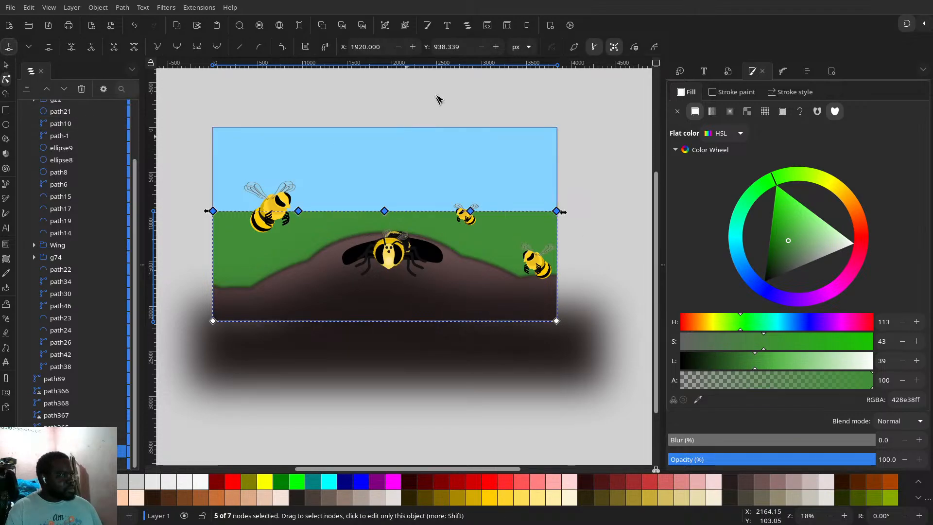
{"action": "left_click", "coordinate": [217, 46]}
{"action": "key", "text": "Escape"}
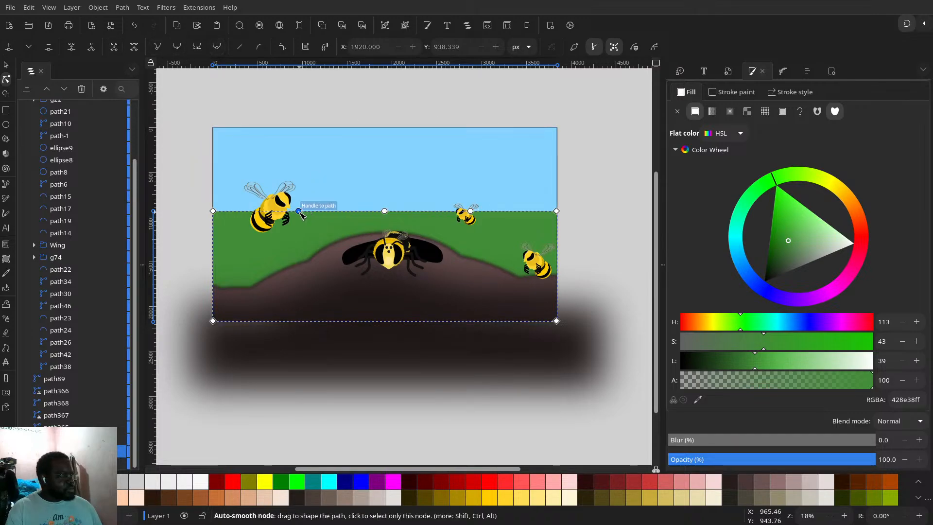
- Shape the green ground's upper edge into gentle waves by raising the middle node and slightly lowering the two nodes beside it
{"action": "mouse_move", "coordinate": [298, 211]}
{"action": "left_mouse_down"}
{"action": "mouse_move", "coordinate": [297, 229]}
{"action": "mouse_move", "coordinate": [295, 216]}
{"action": "left_mouse_up"}
{"action": "left_click", "coordinate": [384, 211]}
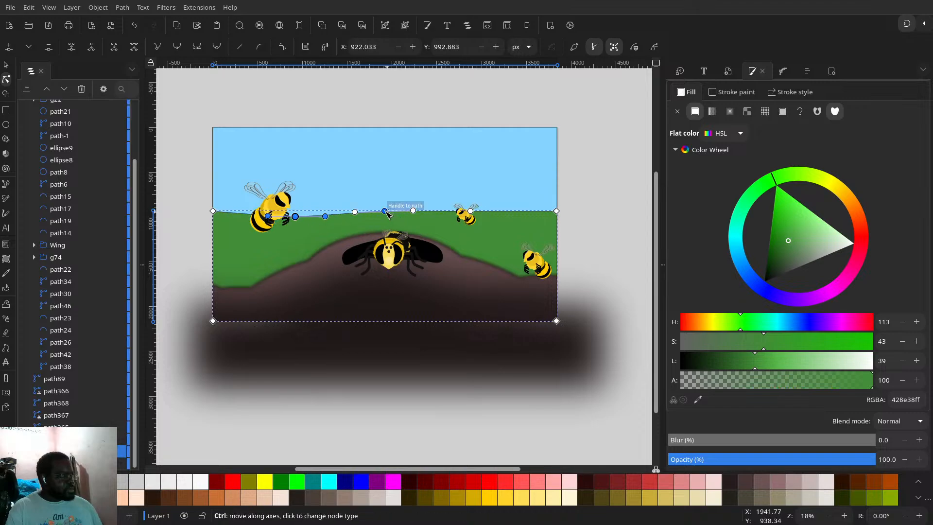
{"action": "left_click_drag", "start_coordinate": [384, 211], "coordinate": [384, 205]}
{"action": "left_click", "coordinate": [574, 163]}
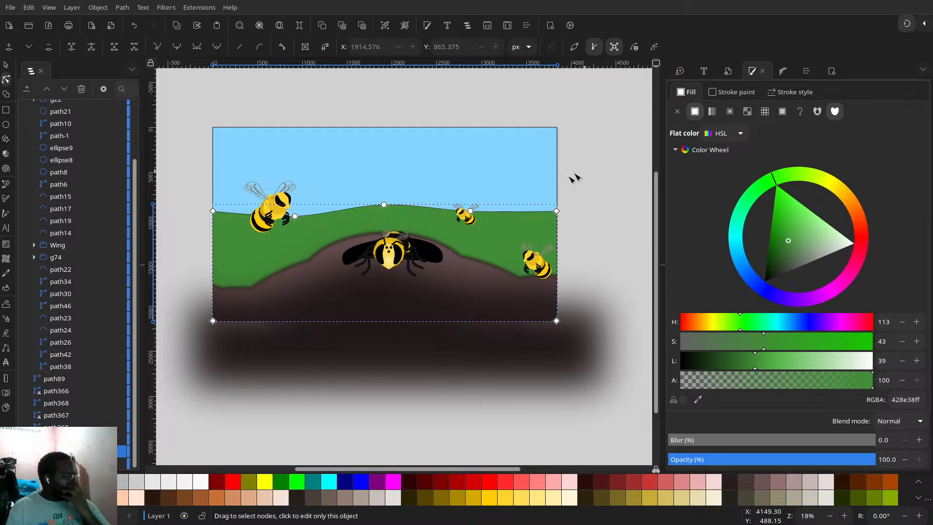
{"action": "left_click_drag", "start_coordinate": [474, 214], "coordinate": [501, 215]}
{"action": "left_click", "coordinate": [604, 191]}
{"action": "left_click", "coordinate": [563, 209]}
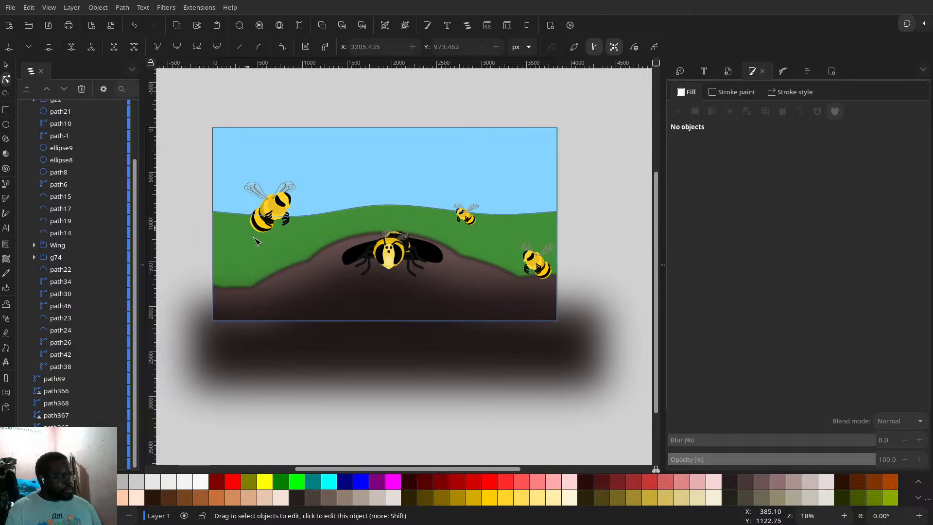
- Darken the wavy green ground's fill to saturation 19 and lightness 12
{"action": "left_click", "coordinate": [296, 245]}
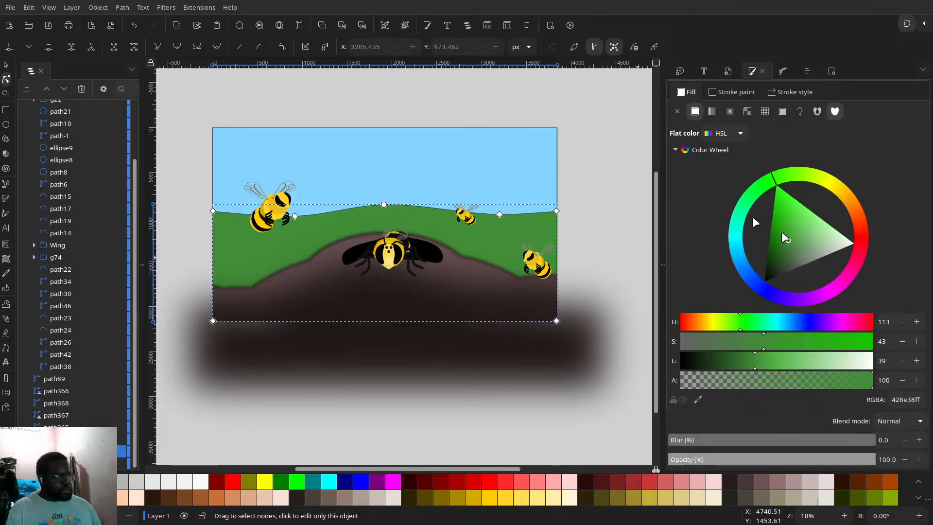
{"action": "left_click", "coordinate": [712, 368]}
{"action": "left_click", "coordinate": [704, 365]}
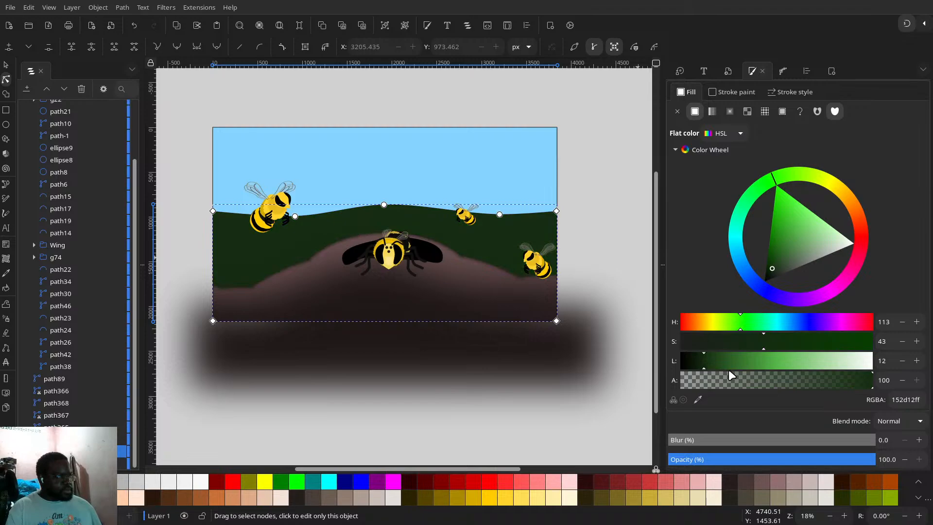
{"action": "left_click", "coordinate": [717, 342]}
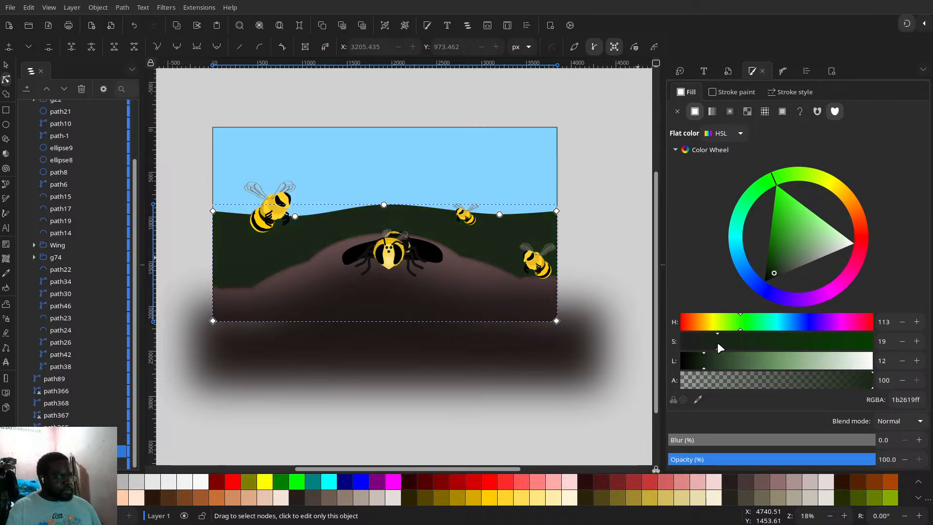
{"action": "left_click", "coordinate": [638, 224]}
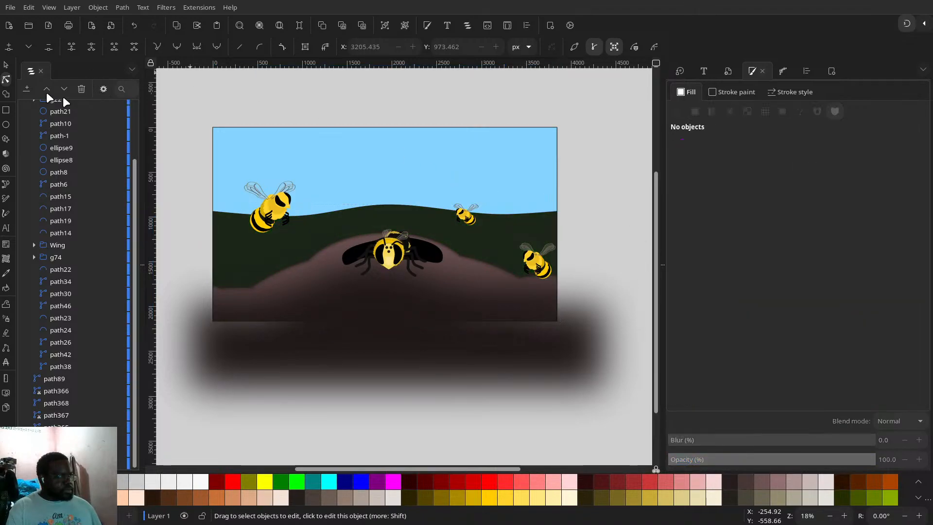
- Draw a dark green rectangle about 508 px wide and 595 px high in the middle of the scene, overlapping sky and ground
{"action": "left_click", "coordinate": [7, 109]}
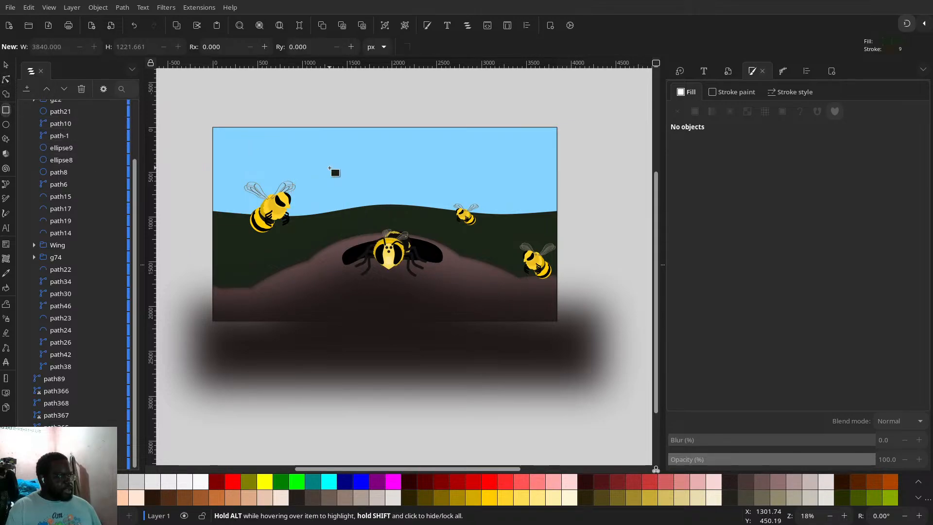
{"action": "mouse_move", "coordinate": [331, 167]}
{"action": "left_mouse_down"}
{"action": "mouse_move", "coordinate": [376, 214]}
{"action": "mouse_move", "coordinate": [366, 226]}
{"action": "mouse_move", "coordinate": [376, 221]}
{"action": "left_mouse_up"}
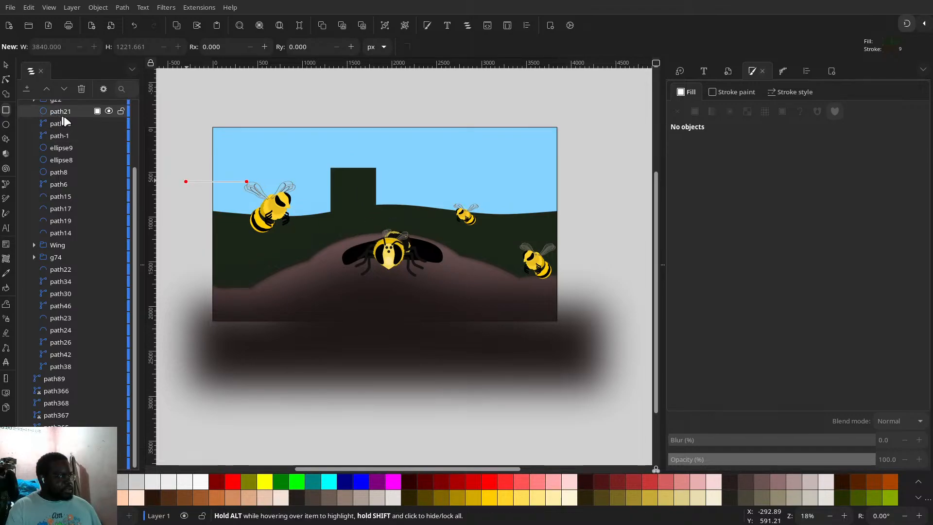
{"action": "left_click", "coordinate": [6, 66]}
- Widen the new rectangle slightly and tilt it about 15 degrees counter-clockwise
{"action": "scroll", "coordinate": [421, 208], "scroll_direction": "up", "scroll_amount": 3}
{"action": "scroll", "coordinate": [374, 214], "scroll_direction": "left", "scroll_amount": 10}
{"action": "scroll", "coordinate": [374, 214], "scroll_direction": "up", "scroll_amount": 4}
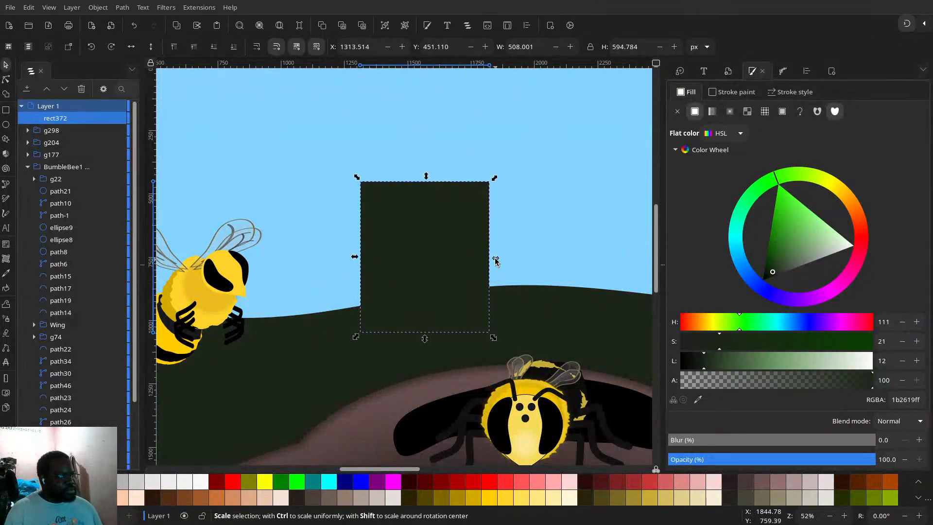
{"action": "left_click_drag", "start_coordinate": [495, 271], "coordinate": [473, 244]}
{"action": "left_click", "coordinate": [473, 244]}
{"action": "left_click_drag", "start_coordinate": [505, 156], "coordinate": [490, 147]}
{"action": "scroll", "coordinate": [97, 447], "scroll_direction": "down", "scroll_amount": 3}
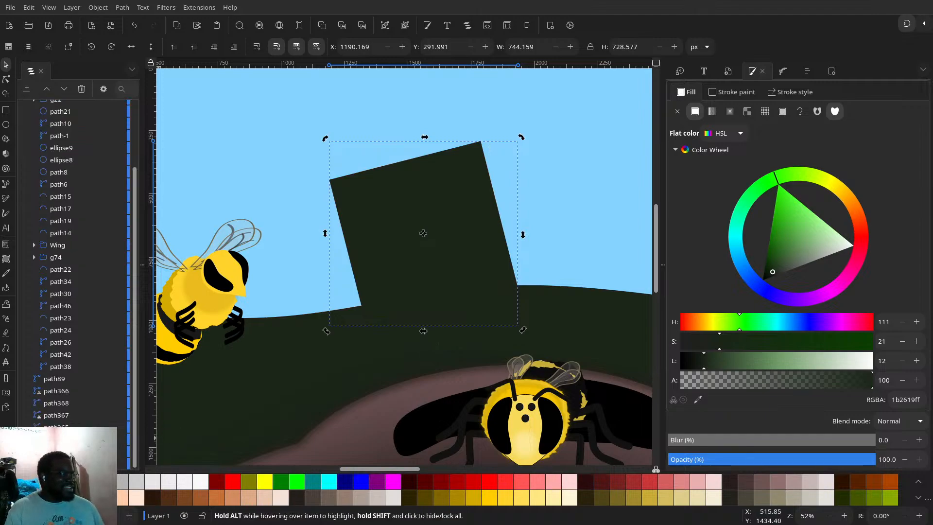
- Give the tilted rectangle a white fill and remove its stroke
{"action": "left_click", "coordinate": [201, 482]}
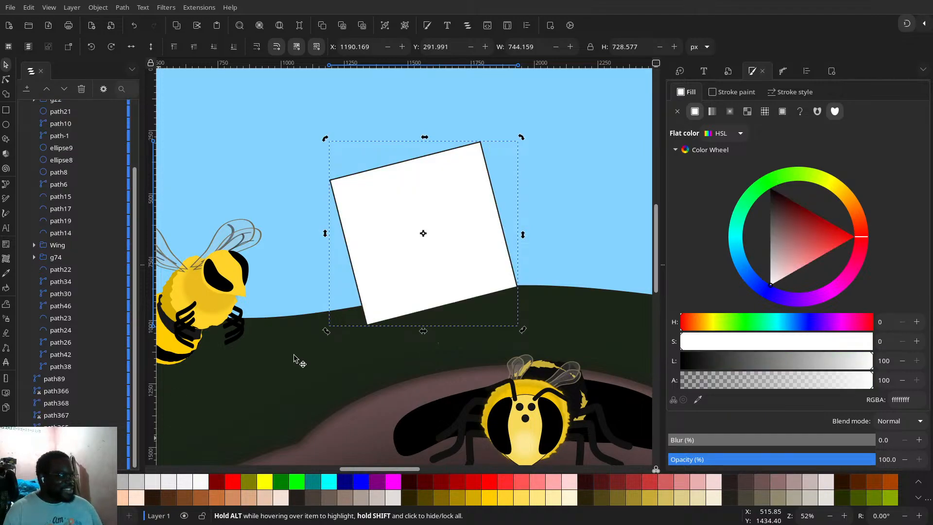
{"action": "left_click", "coordinate": [679, 111]}
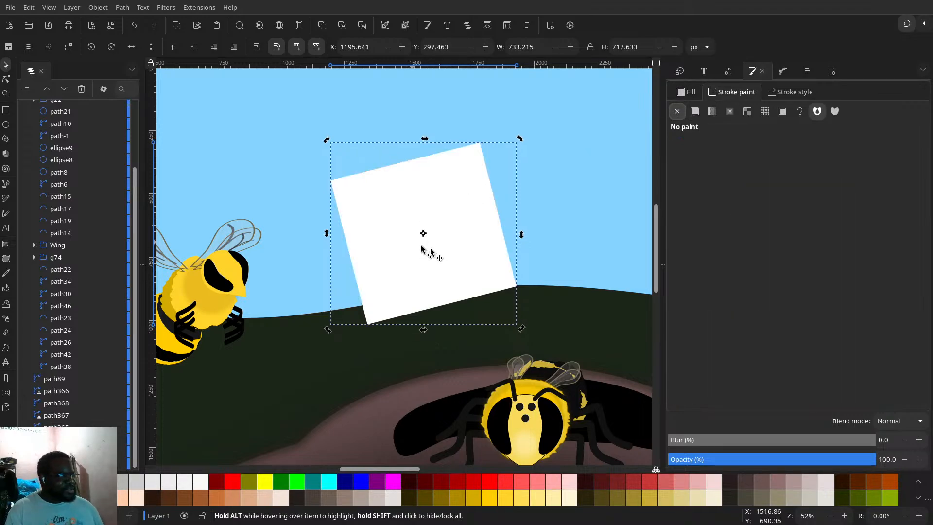
- Duplicate the white rectangle, shrinking the copy and tilting it further counter-clockwise over the original's lower end
{"action": "key", "text": "ctrl+d"}
{"action": "left_click_drag", "start_coordinate": [462, 220], "coordinate": [452, 292]}
{"action": "scroll", "coordinate": [468, 278], "scroll_direction": "down", "scroll_amount": 3}
{"action": "left_click", "coordinate": [445, 288]}
{"action": "scroll", "coordinate": [468, 311], "scroll_direction": "up", "scroll_amount": 3}
{"action": "left_click", "coordinate": [461, 318]}
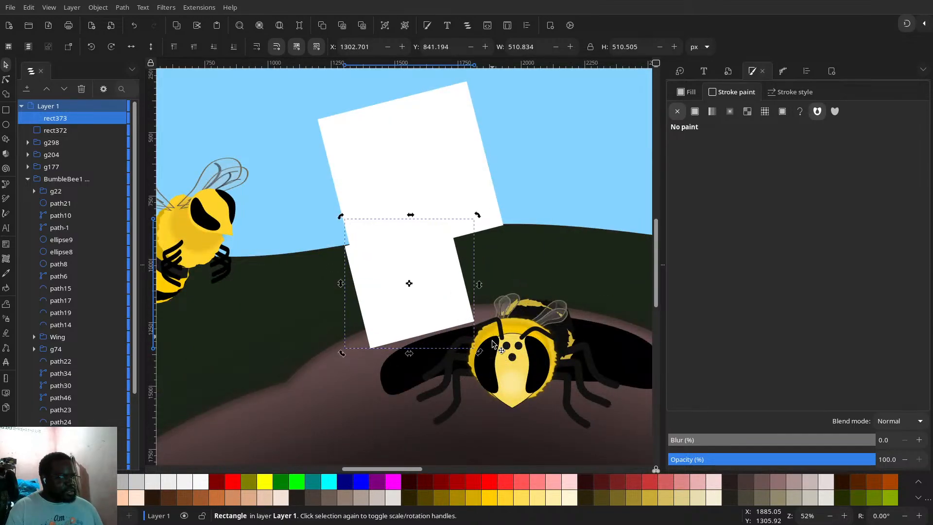
{"action": "left_click_drag", "start_coordinate": [481, 354], "coordinate": [471, 322]}
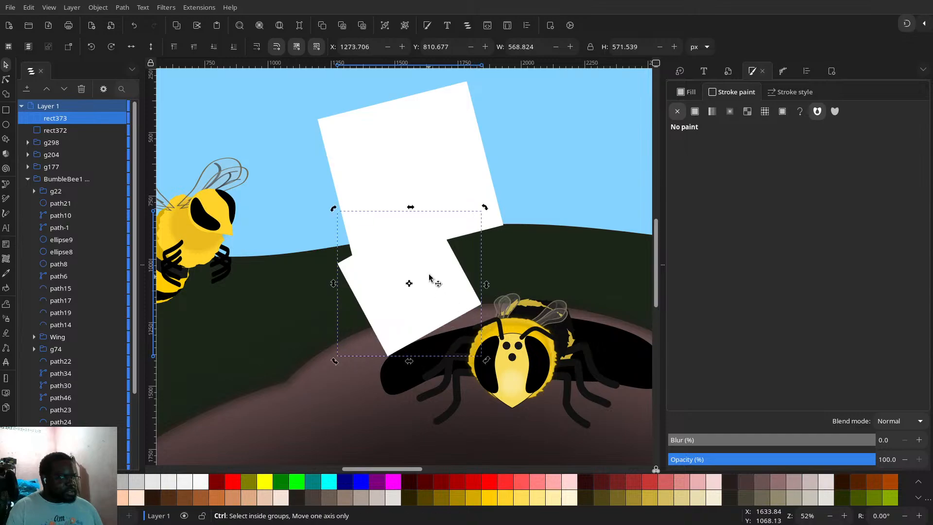
- Duplicate the smaller white rectangle and place the copy up to its right, tilted further counter-clockwise
{"action": "key", "text": "ctrl+d"}
{"action": "left_click_drag", "start_coordinate": [428, 262], "coordinate": [501, 225]}
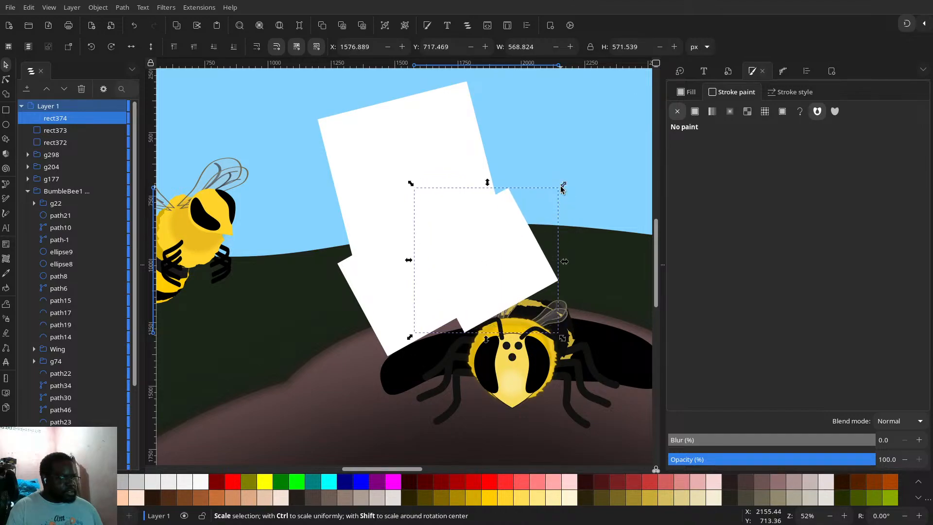
{"action": "left_click_drag", "start_coordinate": [562, 184], "coordinate": [546, 181]}
- Unite the three overlapping white rectangles into one shape with the Shape Builder tool
{"action": "left_click", "coordinate": [391, 253], "text": "shift"}
{"action": "left_click", "coordinate": [378, 213], "text": "shift"}
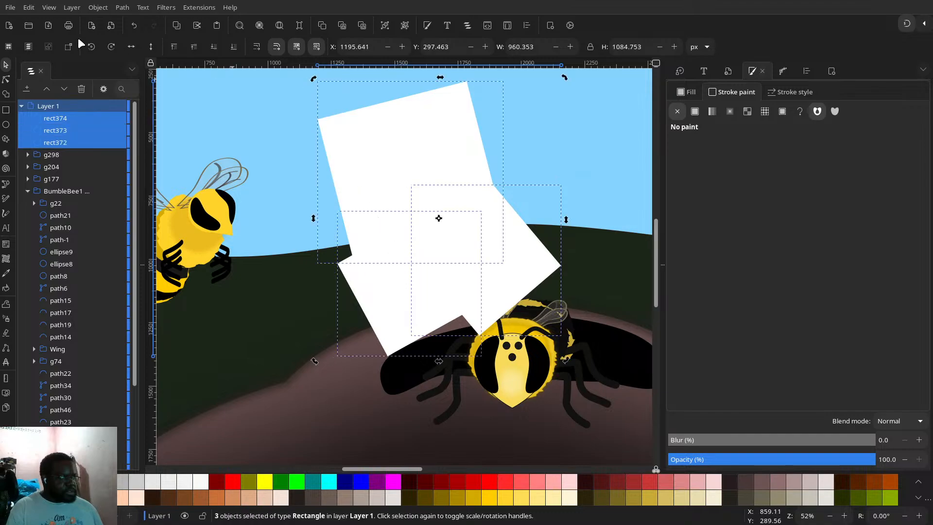
{"action": "left_click", "coordinate": [6, 95]}
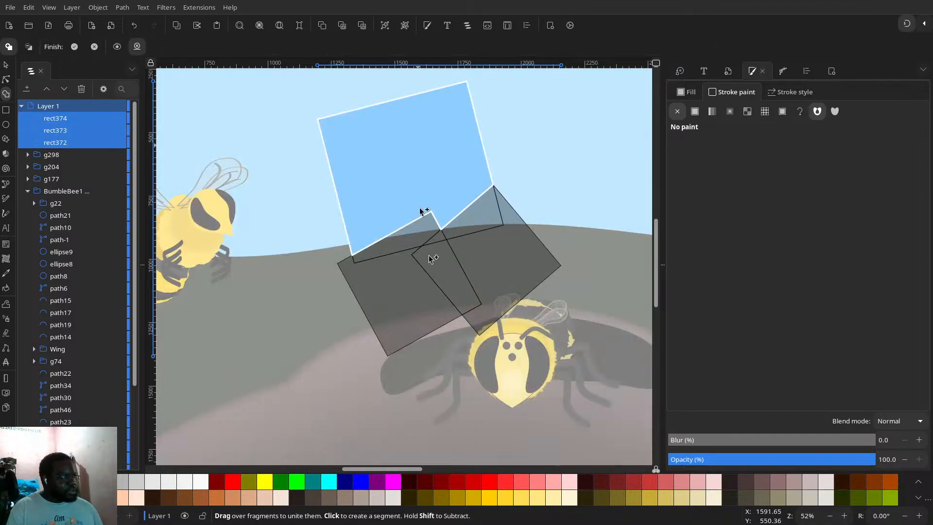
{"action": "mouse_move", "coordinate": [421, 211]}
{"action": "left_mouse_down"}
{"action": "mouse_move", "coordinate": [440, 257]}
{"action": "mouse_move", "coordinate": [413, 281]}
{"action": "left_mouse_up"}
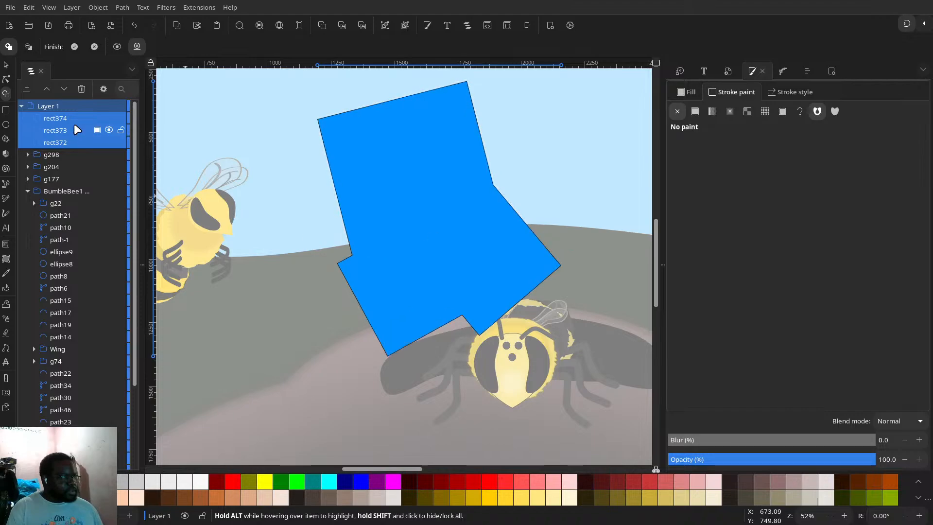
{"action": "left_click", "coordinate": [6, 80]}
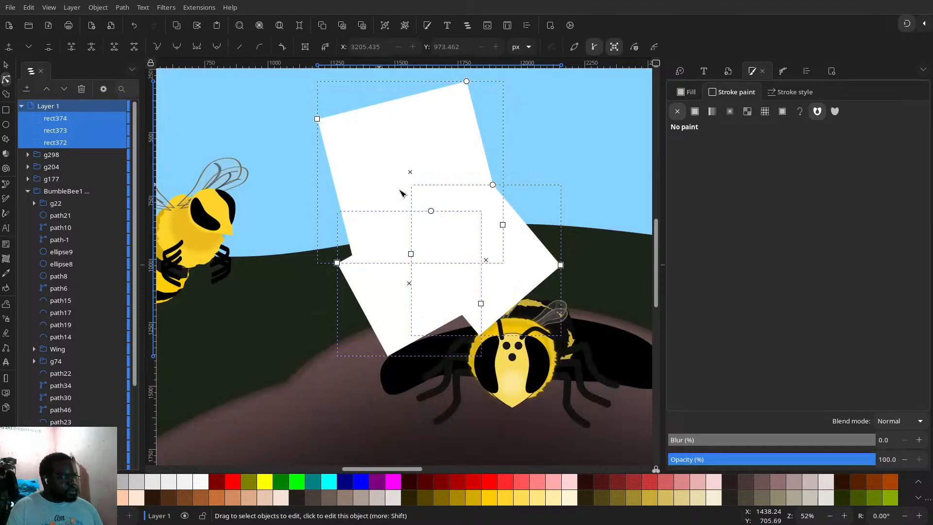
{"action": "left_click", "coordinate": [6, 93]}
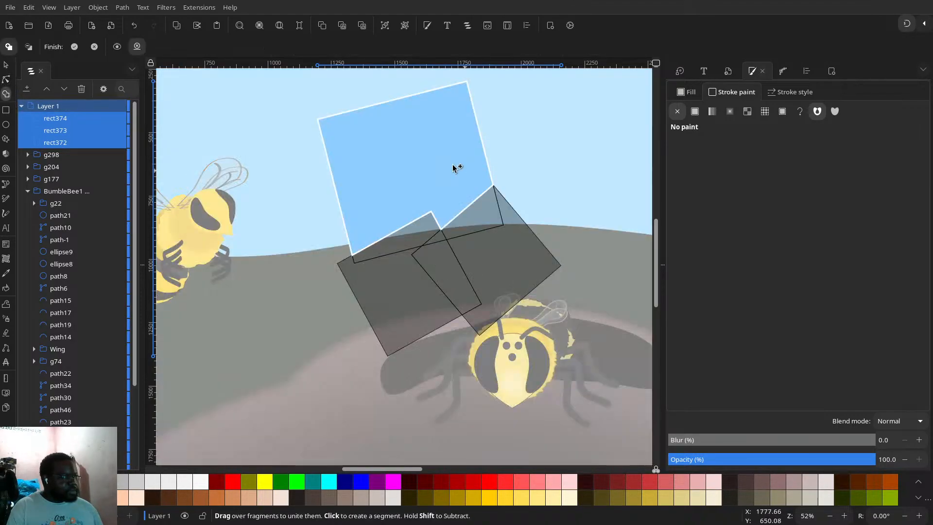
{"action": "mouse_move", "coordinate": [454, 170]}
{"action": "left_mouse_down"}
{"action": "mouse_move", "coordinate": [431, 197]}
{"action": "mouse_move", "coordinate": [413, 278]}
{"action": "mouse_move", "coordinate": [442, 218]}
{"action": "mouse_move", "coordinate": [472, 237]}
{"action": "mouse_move", "coordinate": [437, 239]}
{"action": "left_mouse_up"}
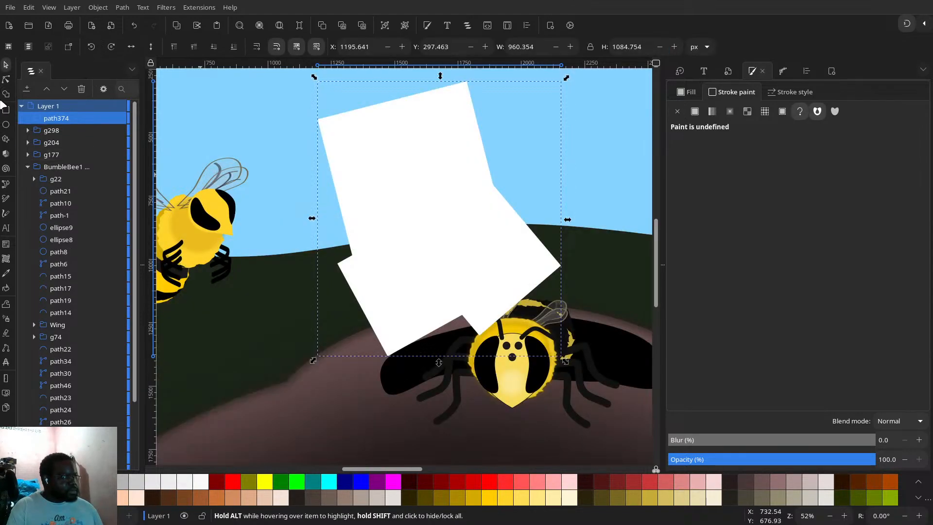
- Make the two nodes at the notch on the white shape's left edge auto-smooth
{"action": "left_click", "coordinate": [6, 81]}
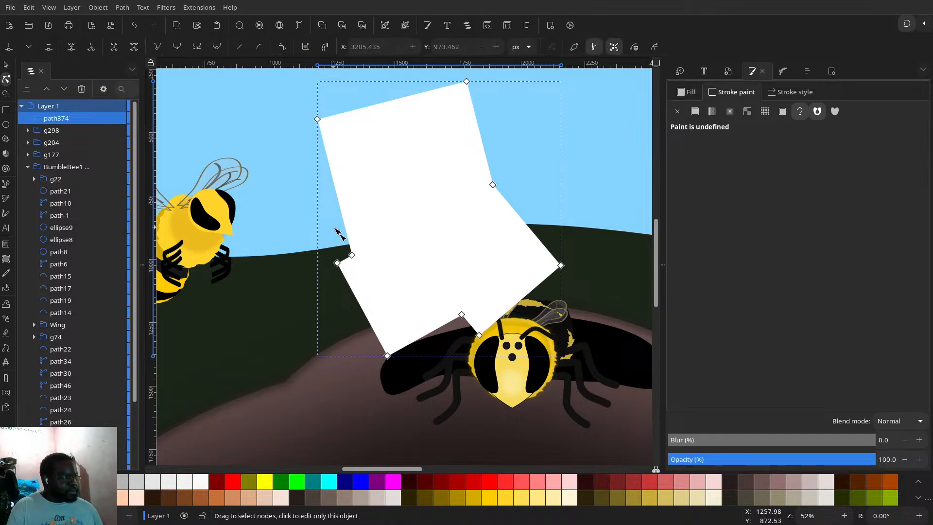
{"action": "left_click_drag", "start_coordinate": [334, 228], "coordinate": [376, 283]}
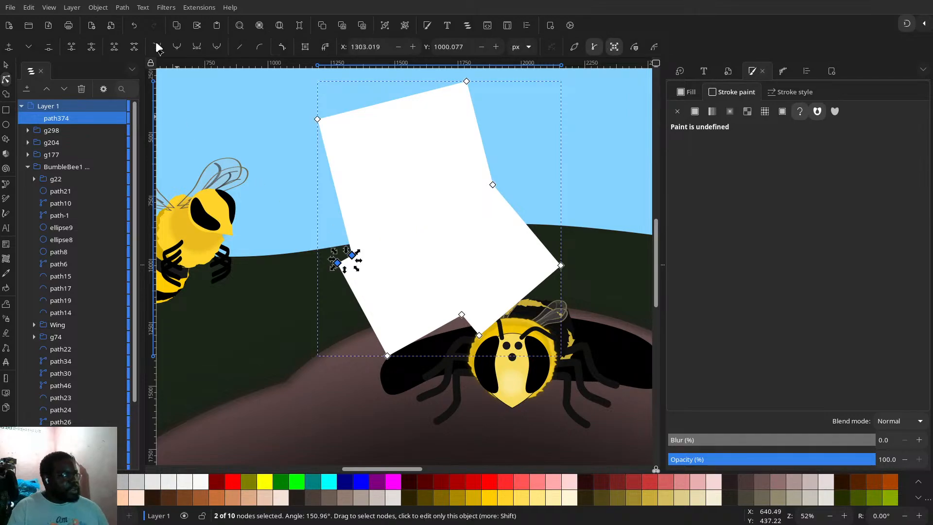
{"action": "left_click", "coordinate": [216, 46]}
- Spread the two smoothed left-edge nodes apart, moving one up and the other down, to turn the notch into a gentle curve
{"action": "scroll", "coordinate": [306, 173], "scroll_direction": "up", "scroll_amount": 2}
{"action": "scroll", "coordinate": [334, 234], "scroll_direction": "up", "scroll_amount": 1}
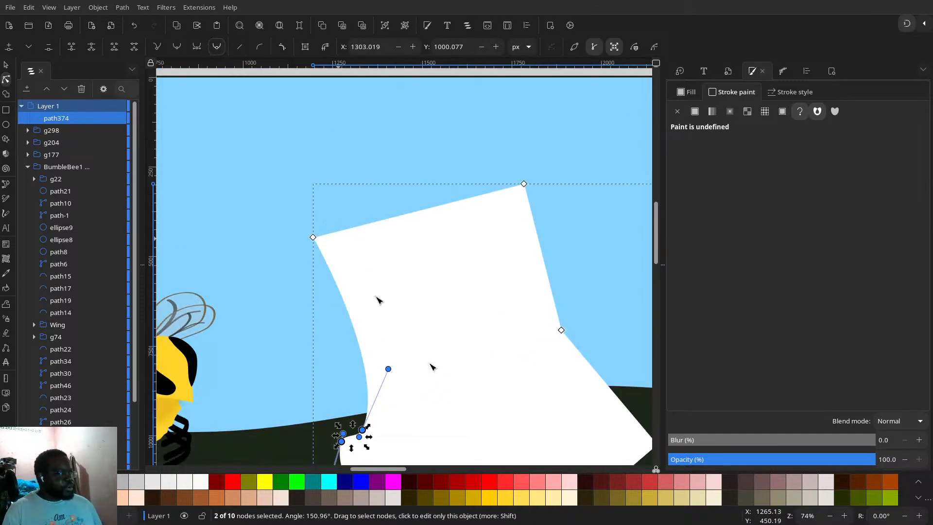
{"action": "scroll", "coordinate": [430, 325], "scroll_direction": "up", "scroll_amount": 2}
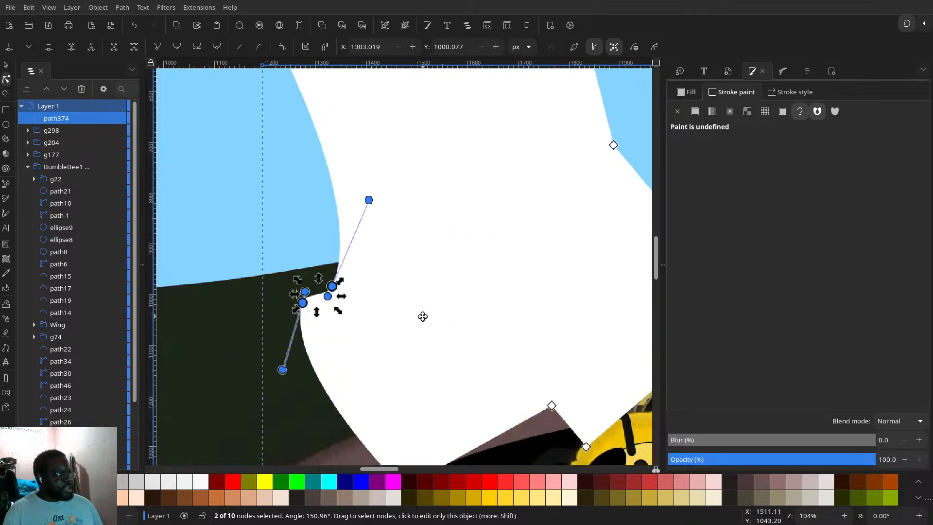
{"action": "left_click", "coordinate": [299, 256]}
{"action": "left_click", "coordinate": [294, 276]}
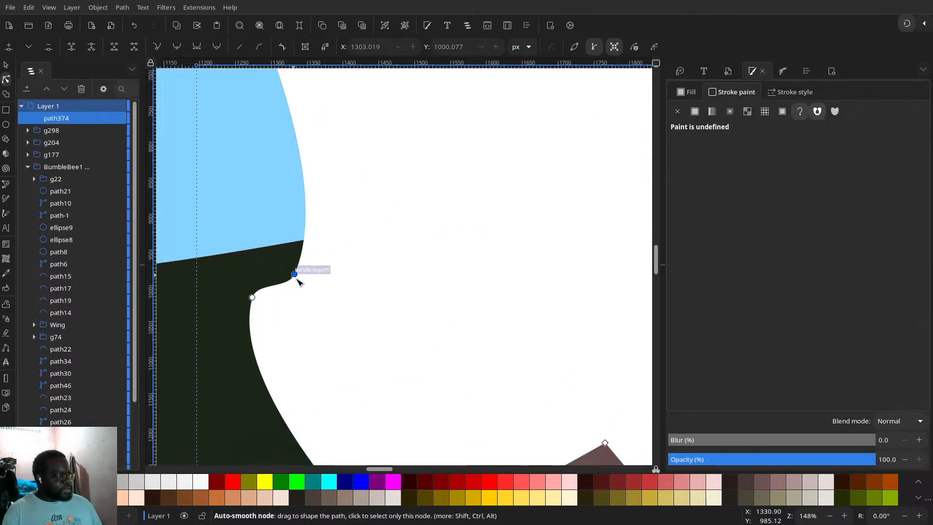
{"action": "left_click_drag", "start_coordinate": [295, 275], "coordinate": [286, 193]}
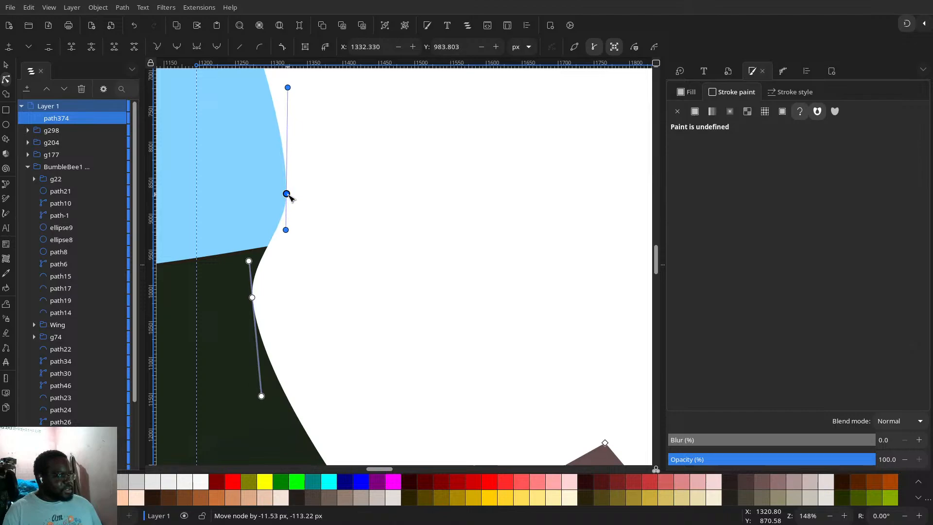
{"action": "left_click", "coordinate": [252, 298]}
{"action": "left_click_drag", "start_coordinate": [252, 298], "coordinate": [271, 379]}
- Raise the white shape's right corner slightly and reposition the two nodes above it into an ankle-like bend
{"action": "scroll", "coordinate": [447, 319], "scroll_direction": "down", "scroll_amount": 4}
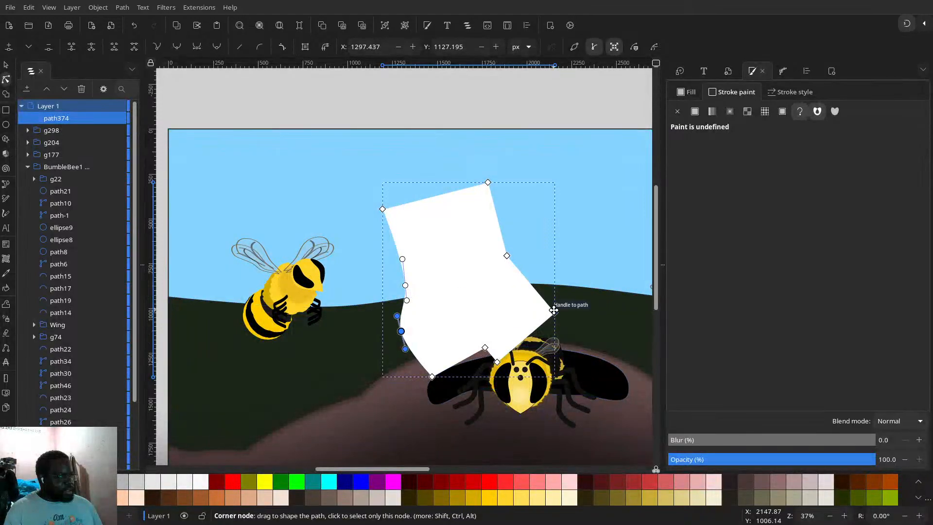
{"action": "left_click_drag", "start_coordinate": [554, 310], "coordinate": [552, 296]}
{"action": "left_click_drag", "start_coordinate": [508, 254], "coordinate": [530, 271]}
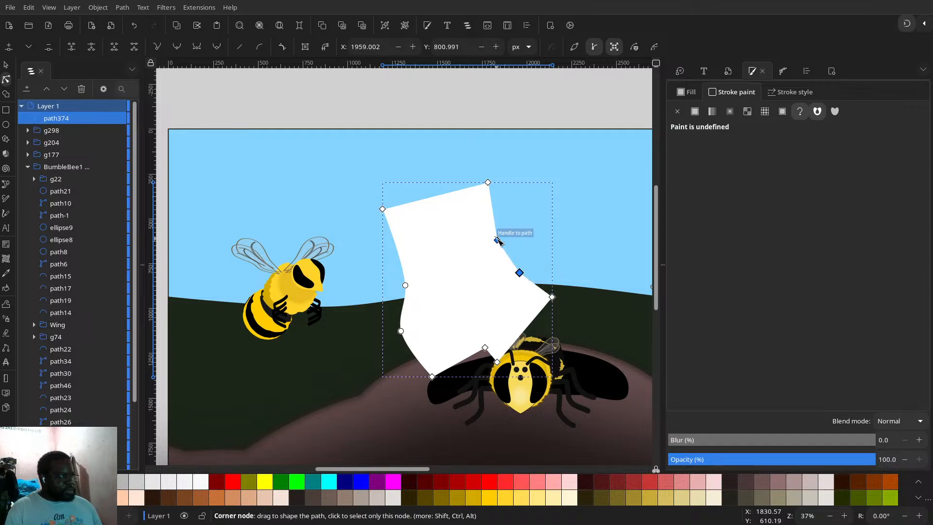
{"action": "left_click_drag", "start_coordinate": [498, 240], "coordinate": [500, 234]}
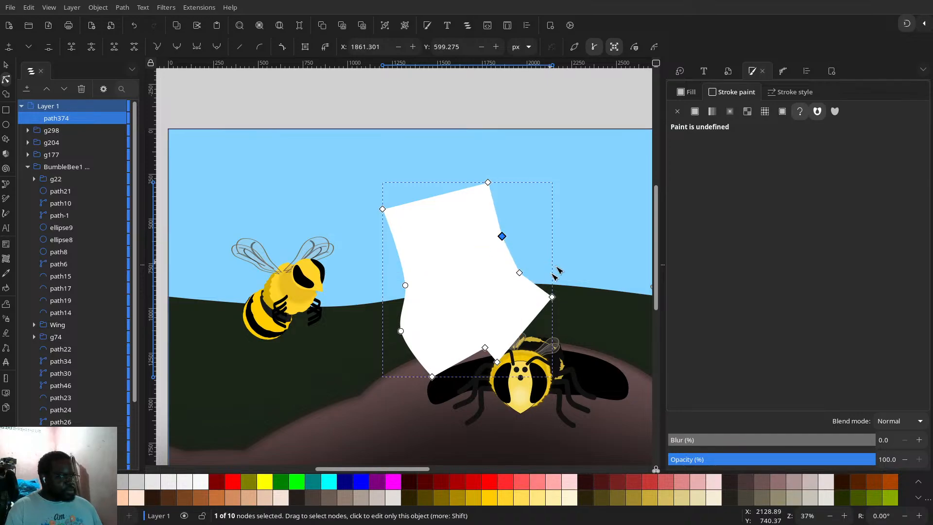
- Extend the white shape's lower right into a foot by pulling the toe nodes outward and placing one node along the sole
{"action": "left_click_drag", "start_coordinate": [477, 335], "coordinate": [533, 391]}
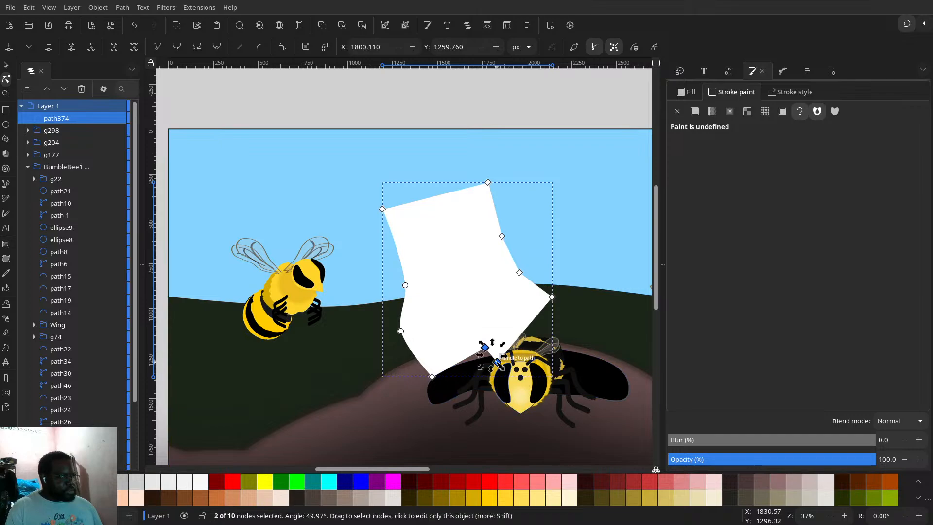
{"action": "left_click_drag", "start_coordinate": [498, 362], "coordinate": [578, 358]}
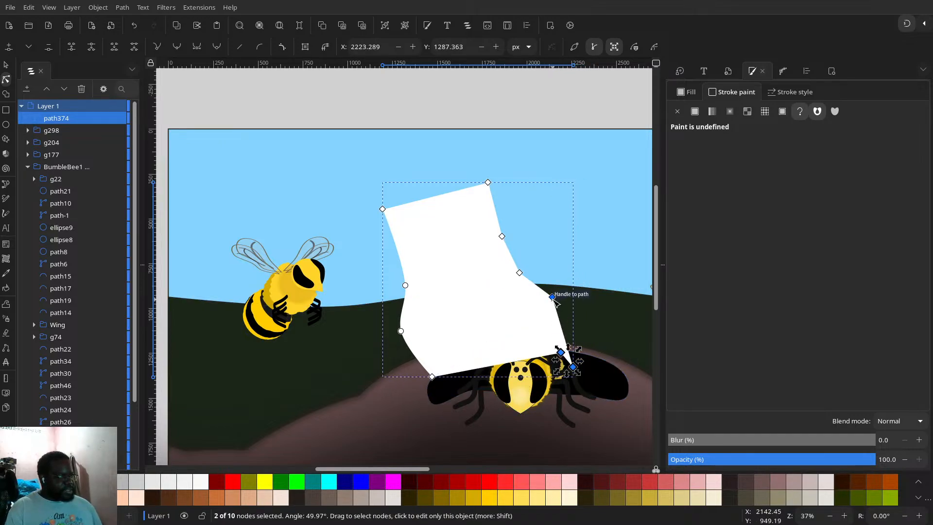
{"action": "left_click_drag", "start_coordinate": [552, 297], "coordinate": [604, 308]}
{"action": "left_click_drag", "start_coordinate": [574, 367], "coordinate": [602, 358]}
{"action": "left_click_drag", "start_coordinate": [603, 307], "coordinate": [609, 307]}
{"action": "left_click_drag", "start_coordinate": [562, 354], "coordinate": [510, 365]}
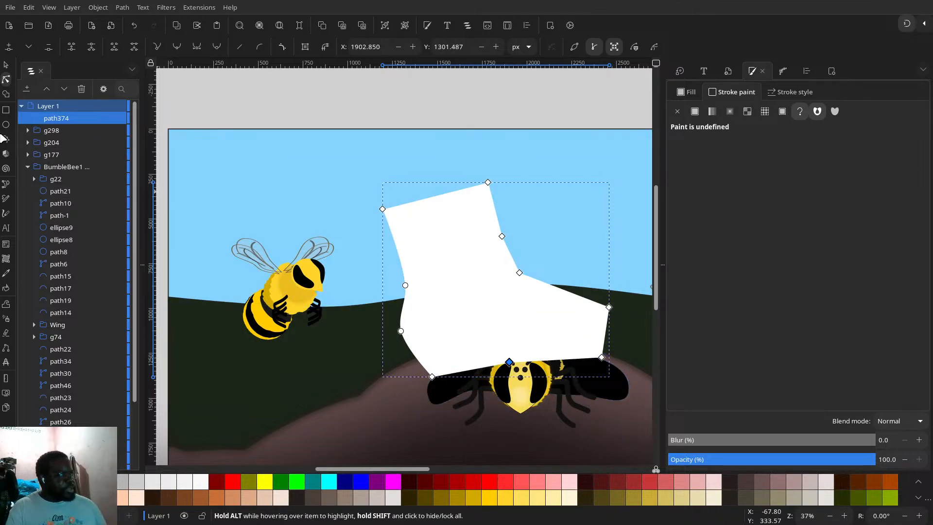
- Restack the white foot-like shape so it sits behind the brown hill and in front of the green ground
{"action": "left_click", "coordinate": [5, 65]}
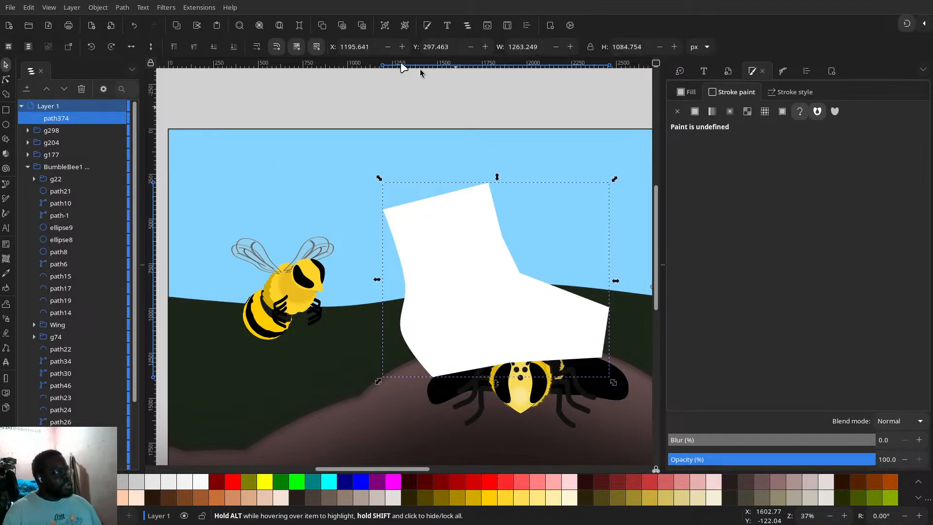
{"action": "left_click", "coordinate": [233, 46]}
{"action": "left_click", "coordinate": [198, 45]}
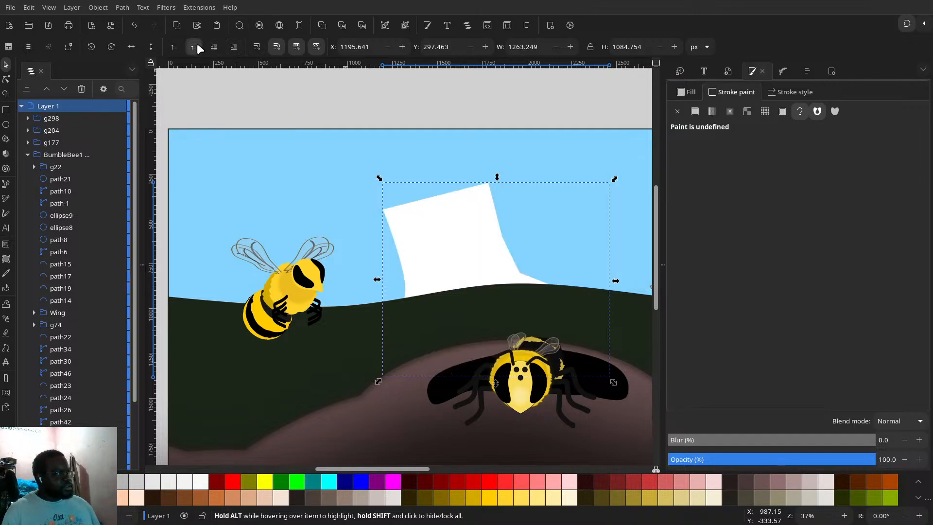
{"action": "left_click", "coordinate": [197, 44]}
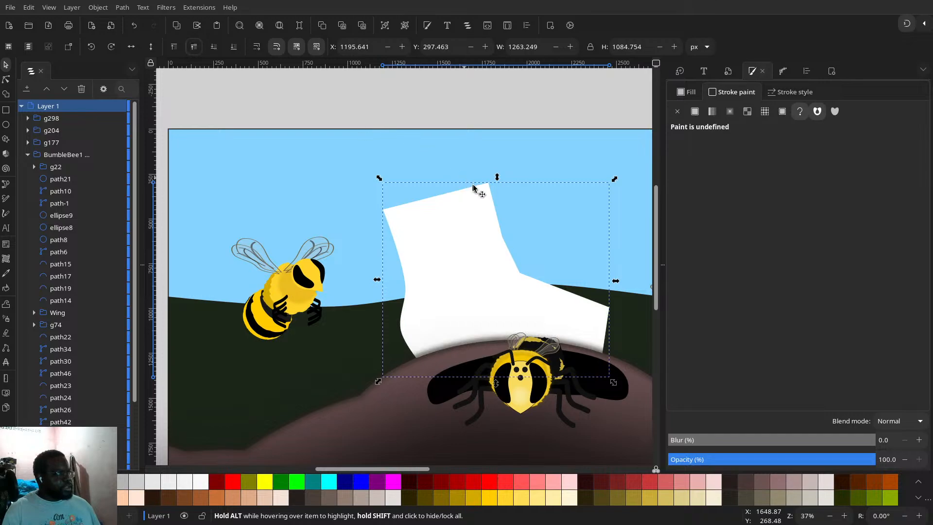
- Scale the white foot-like shape down to about 1018 by 874 px and shift it slightly to the right
{"action": "scroll", "coordinate": [462, 201], "scroll_direction": "down", "scroll_amount": 2}
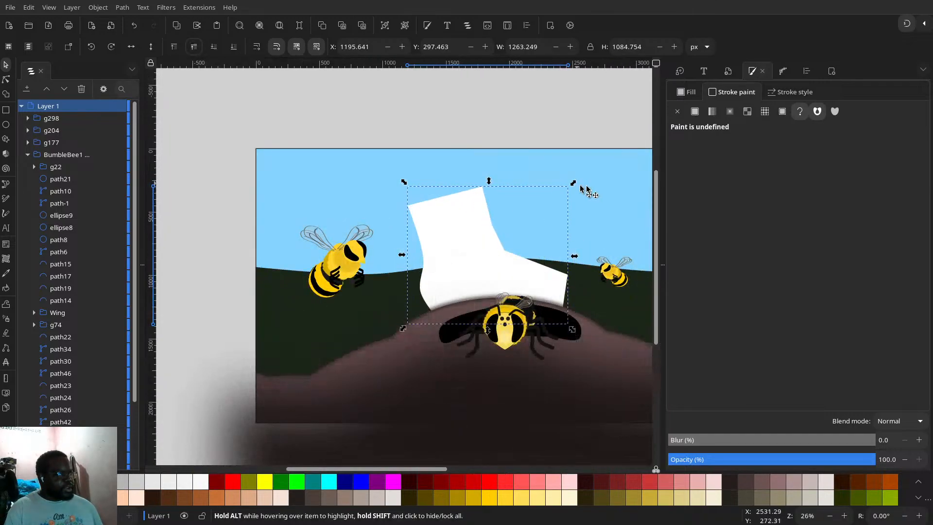
{"action": "left_click_drag", "start_coordinate": [574, 185], "coordinate": [547, 208]}
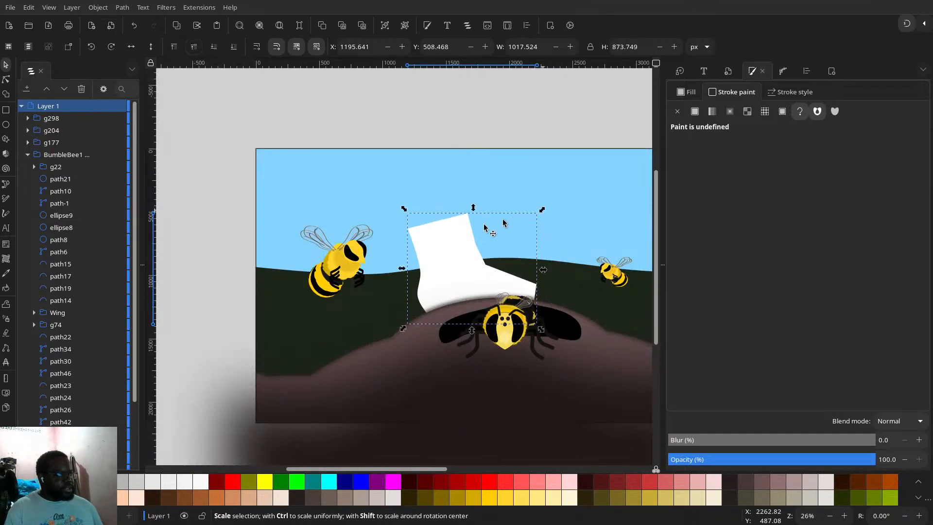
{"action": "left_click_drag", "start_coordinate": [443, 238], "coordinate": [455, 242]}
{"action": "left_click", "coordinate": [384, 132]}
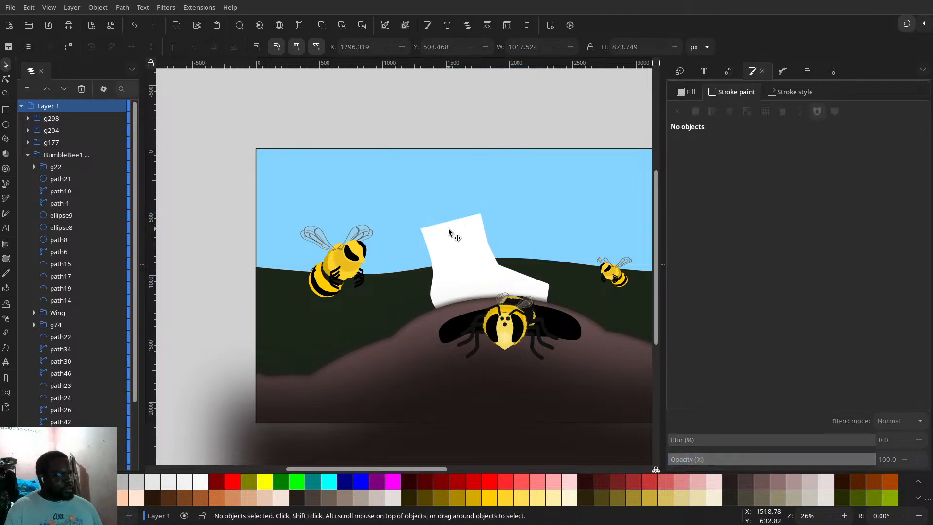
- Draw a white ellipse with radii of about 216 and 231 px just above the white shape, touching its upper edge
{"action": "left_click", "coordinate": [449, 231]}
{"action": "left_click", "coordinate": [6, 124]}
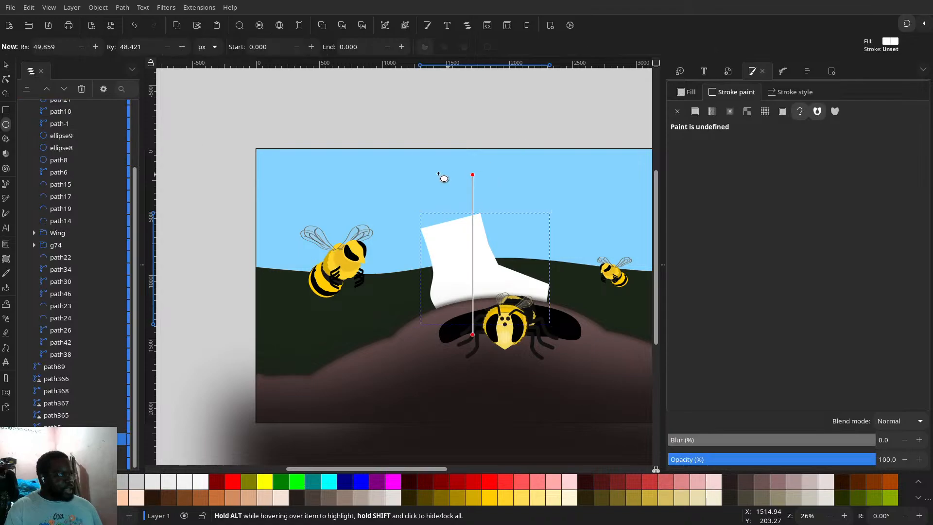
{"action": "left_click_drag", "start_coordinate": [420, 167], "coordinate": [475, 225]}
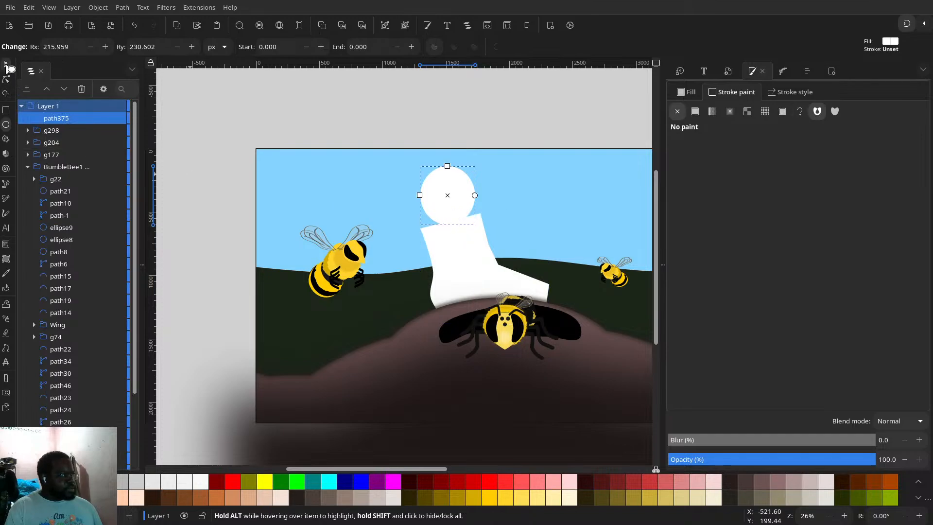
- Make a copy of the white head ellipse, fill it black and shrink it to about 236 by 313 px over the head's left half
{"action": "left_click", "coordinate": [6, 64]}
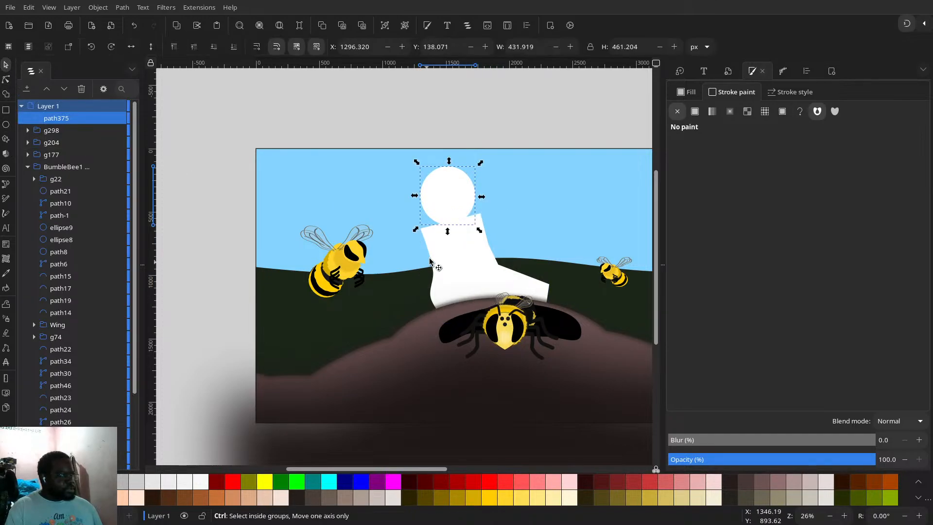
{"action": "scroll", "coordinate": [430, 258], "scroll_direction": "up", "scroll_amount": 3}
{"action": "scroll", "coordinate": [466, 263], "scroll_direction": "up", "scroll_amount": 5}
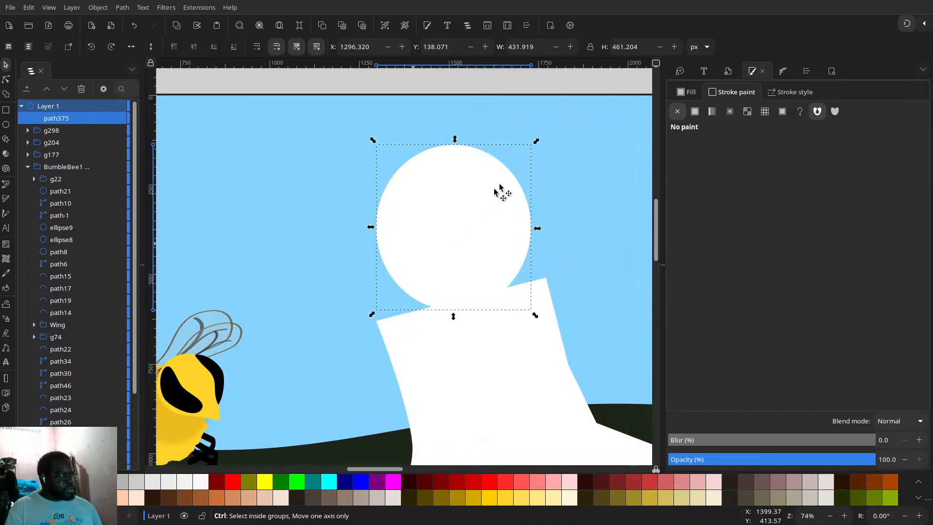
{"action": "left_click_drag", "start_coordinate": [536, 140], "coordinate": [482, 160]}
{"action": "scroll", "coordinate": [73, 437], "scroll_direction": "down", "scroll_amount": 3}
{"action": "left_click", "coordinate": [24, 482]}
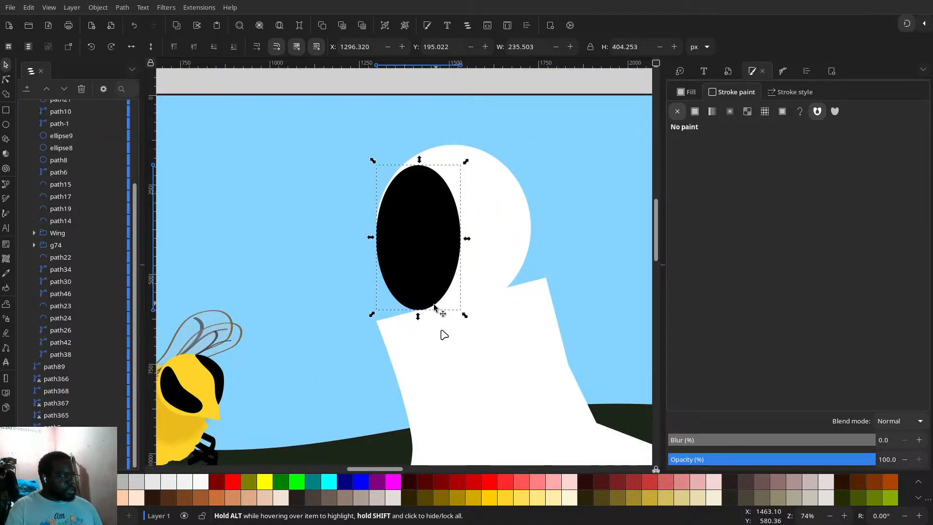
{"action": "left_click_drag", "start_coordinate": [418, 316], "coordinate": [421, 290]}
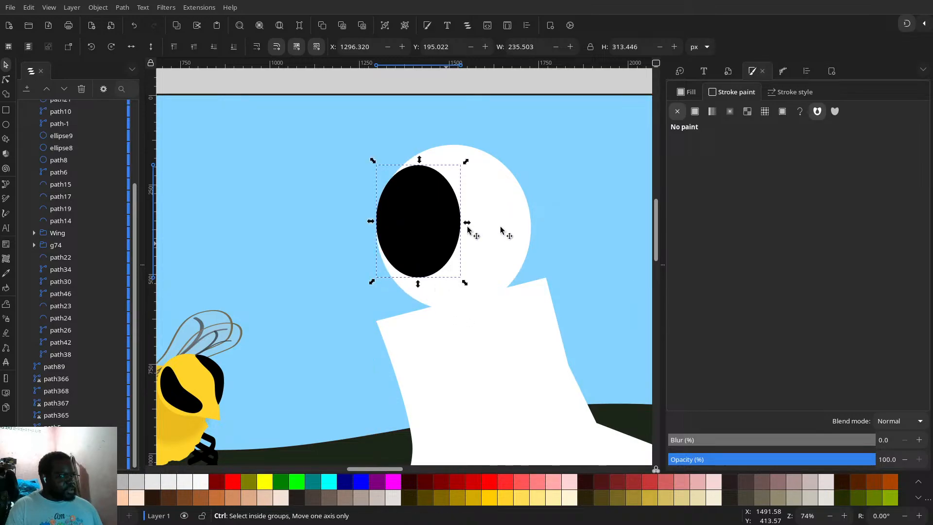
- Duplicate the black ellipse onto the head's other side and bridge the pair with a rotated copy flattened to about 311 by 145 px
{"action": "key", "text": "ctrl+d"}
{"action": "mouse_move", "coordinate": [419, 229]}
{"action": "left_mouse_down"}
{"action": "mouse_move", "coordinate": [448, 229]}
{"action": "mouse_move", "coordinate": [475, 206]}
{"action": "mouse_move", "coordinate": [486, 218]}
{"action": "mouse_move", "coordinate": [523, 208]}
{"action": "mouse_move", "coordinate": [531, 183]}
{"action": "mouse_move", "coordinate": [513, 180]}
{"action": "mouse_move", "coordinate": [406, 223]}
{"action": "left_mouse_up"}
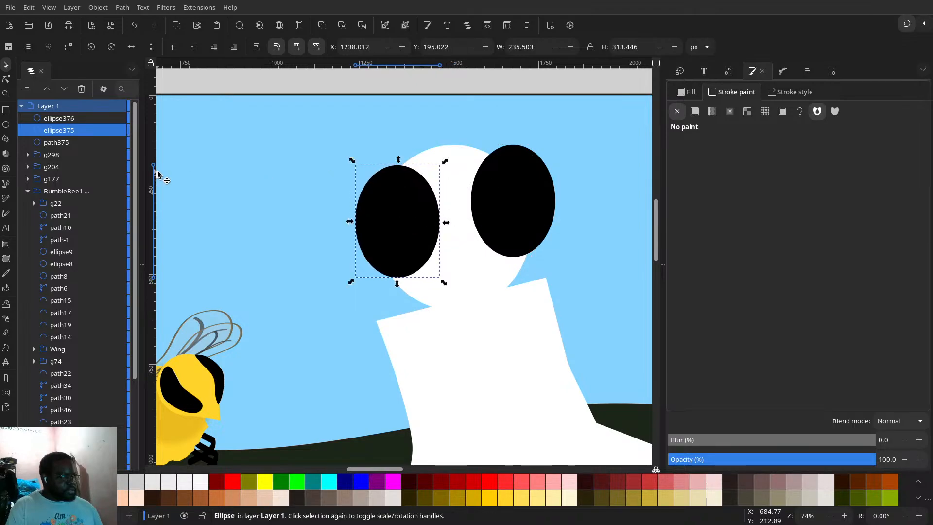
{"action": "key", "text": "ctrl+d"}
{"action": "left_click", "coordinate": [423, 206]}
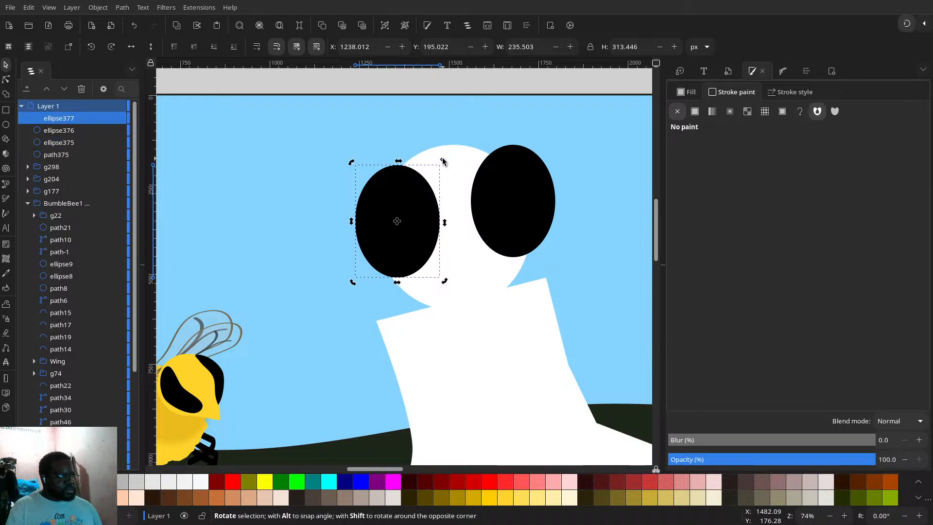
{"action": "left_click_drag", "start_coordinate": [442, 158], "coordinate": [448, 228]}
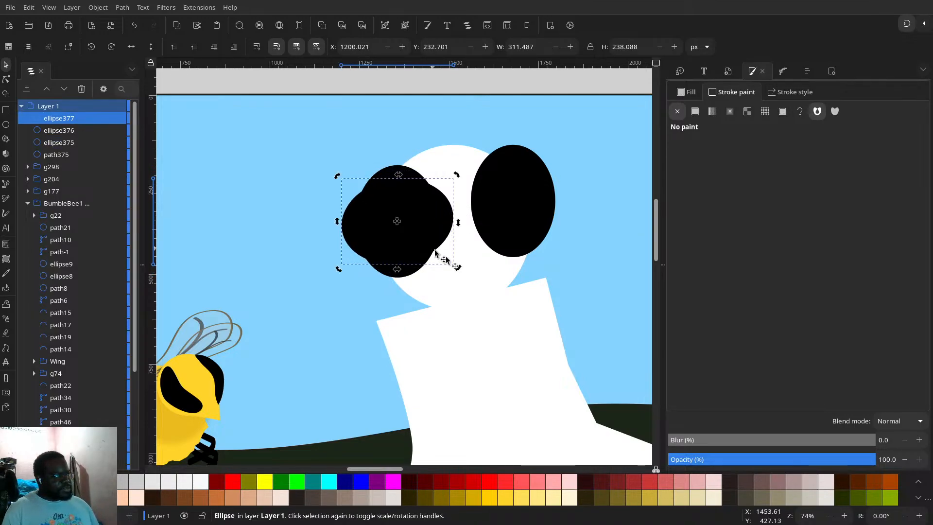
{"action": "left_click", "coordinate": [437, 252]}
{"action": "left_click", "coordinate": [403, 224]}
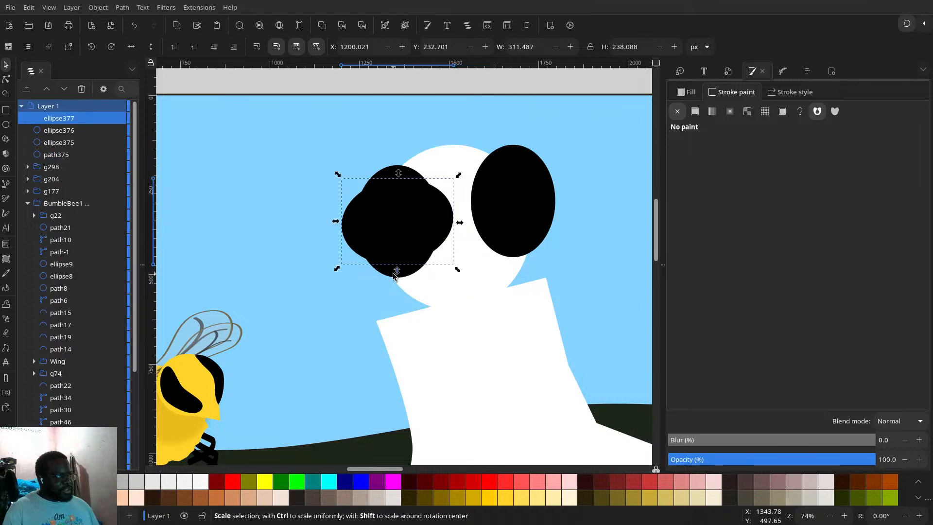
{"action": "left_click_drag", "start_coordinate": [394, 272], "coordinate": [456, 250]}
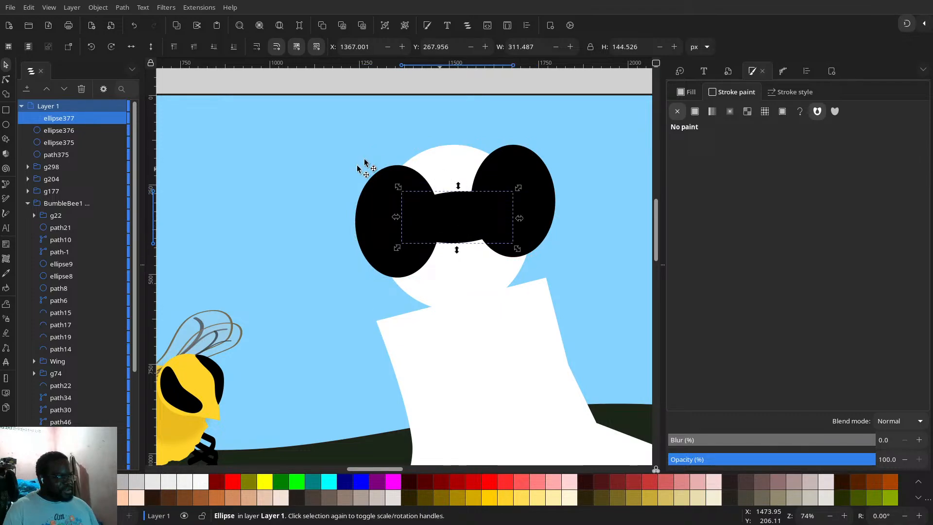
- Raise the white head ellipse and the black bridging ellipse in front of the two black side ellipses
{"action": "left_click", "coordinate": [447, 170], "text": "shift"}
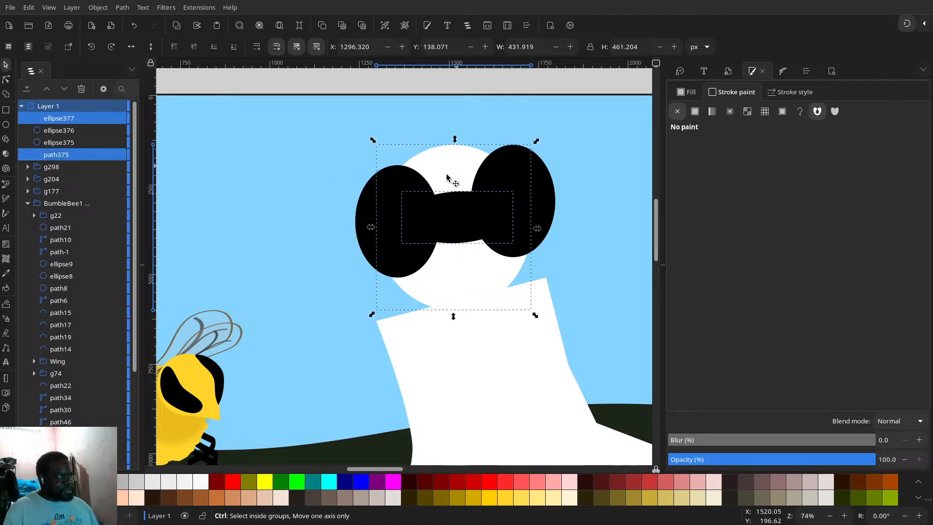
{"action": "left_click", "coordinate": [177, 44]}
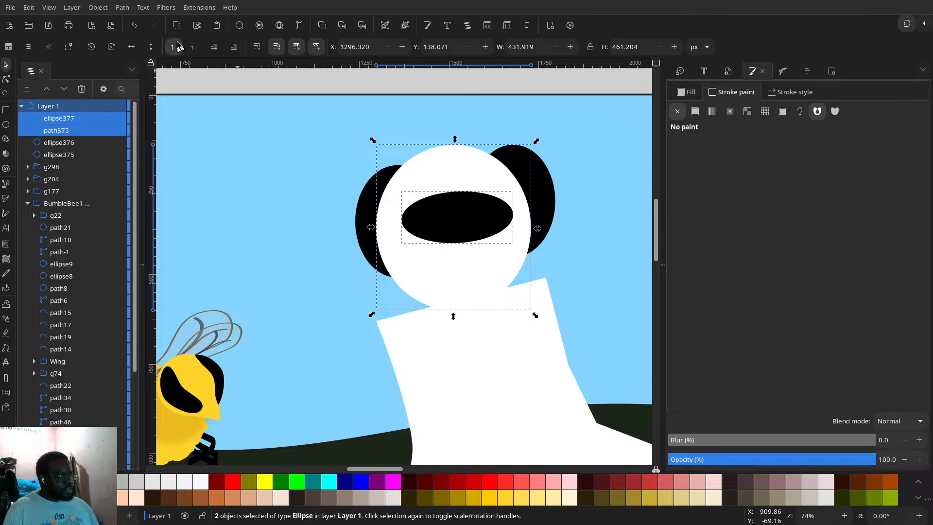
{"action": "left_click", "coordinate": [375, 189], "text": "shift"}
{"action": "left_click", "coordinate": [518, 170], "text": "shift"}
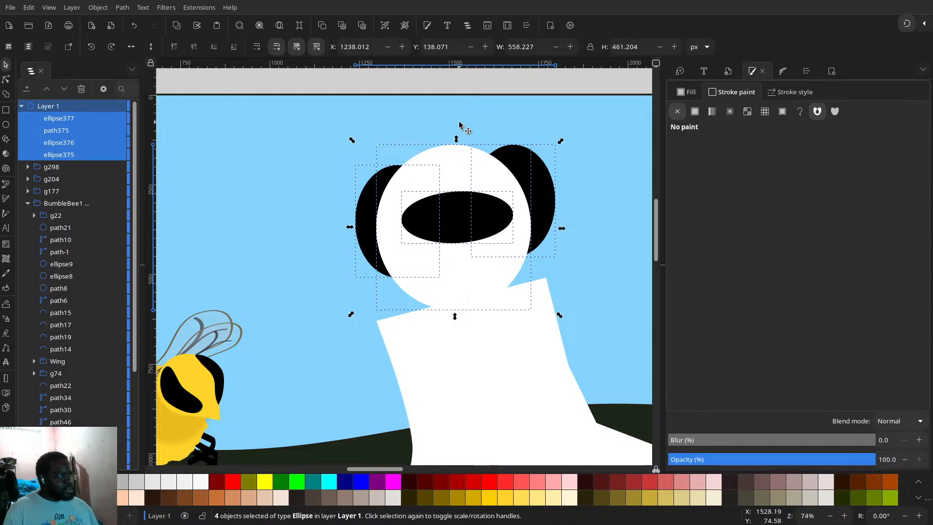
{"action": "left_click", "coordinate": [475, 119]}
{"action": "key", "text": "Escape"}
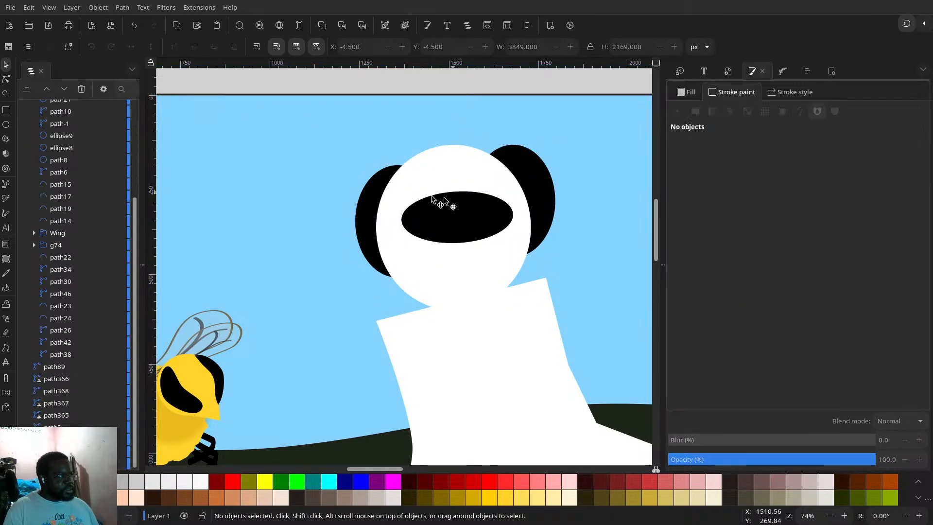
- Merge the three black ellipses on the head into one shape with Union
{"action": "left_click", "coordinate": [431, 198]}
{"action": "left_click", "coordinate": [376, 189], "text": "shift"}
{"action": "left_click", "coordinate": [521, 178], "text": "shift"}
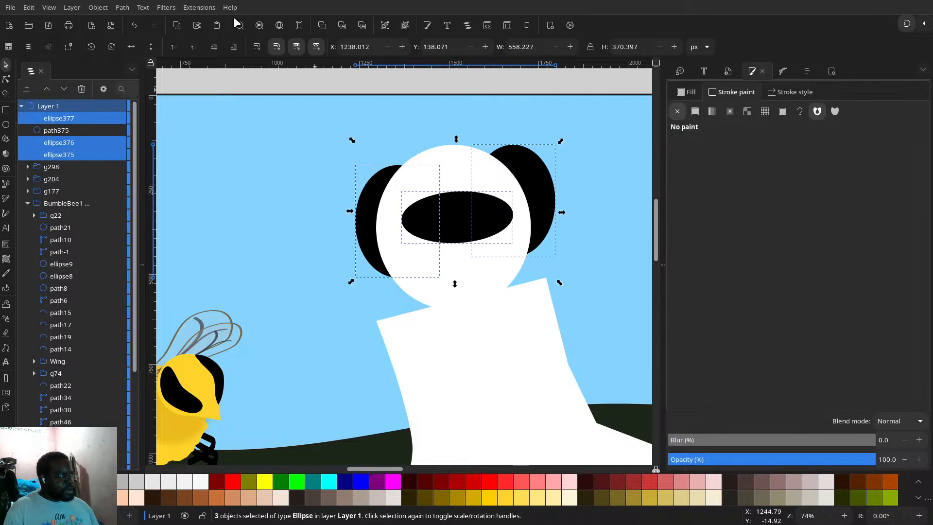
{"action": "left_click", "coordinate": [124, 7]}
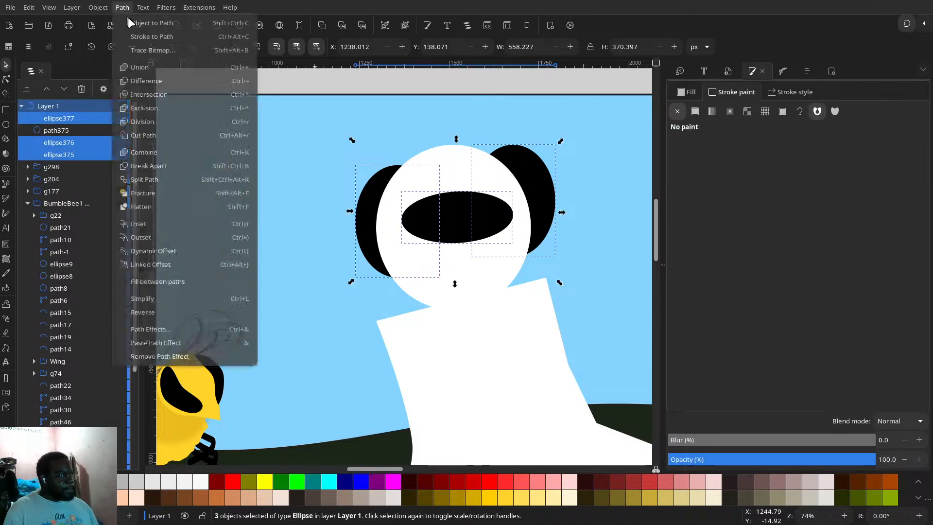
{"action": "left_click", "coordinate": [139, 64]}
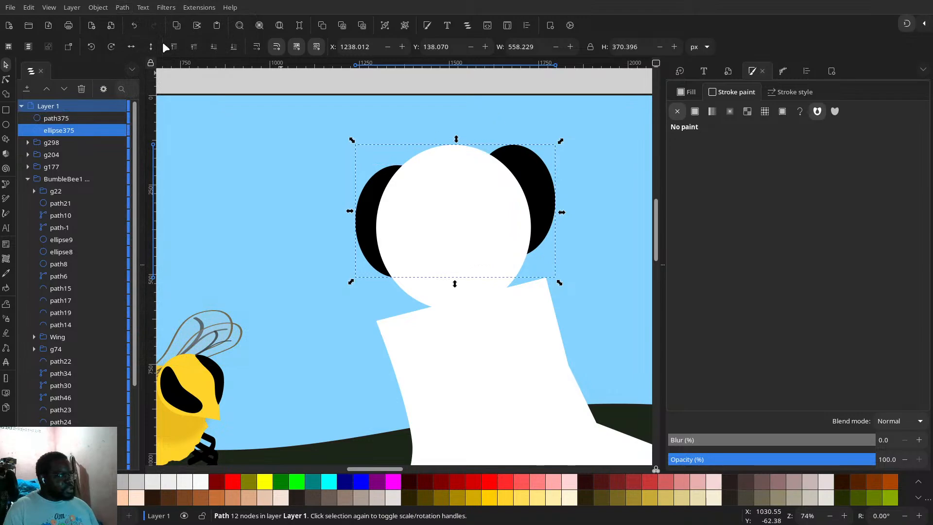
- Try to clip the merged black shape with the white head ellipse itself, and undo the clip
{"action": "left_click", "coordinate": [469, 176], "text": "shift"}
{"action": "scroll", "coordinate": [472, 179], "scroll_direction": "up", "scroll_amount": 1}
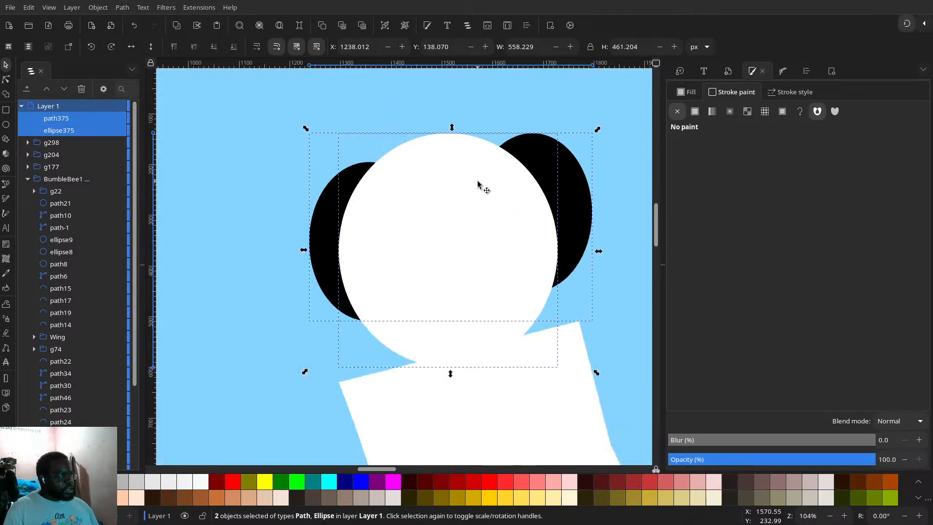
{"action": "right_click", "coordinate": [498, 232]}
{"action": "left_click", "coordinate": [484, 448]}
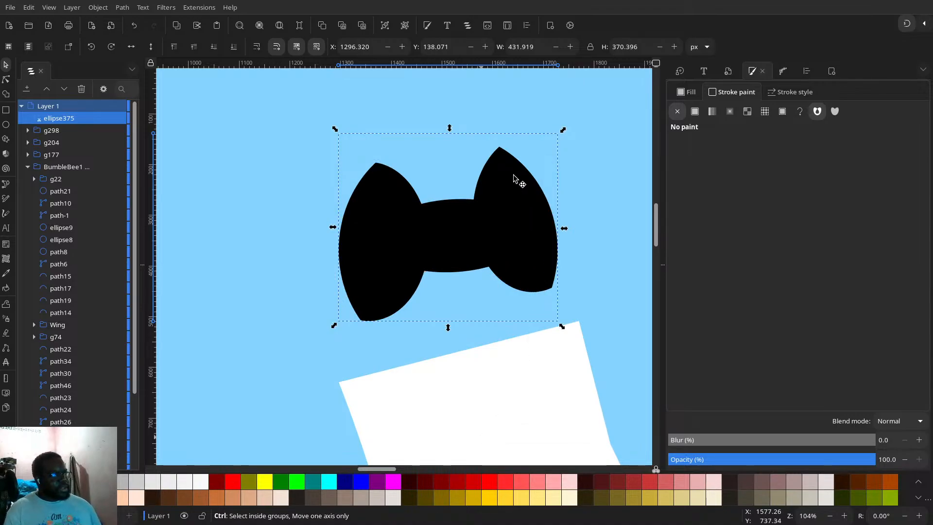
{"action": "scroll", "coordinate": [515, 176], "scroll_direction": "down", "scroll_amount": 3}
{"action": "key", "text": "ctrl+z"}
{"action": "left_click", "coordinate": [545, 84]}
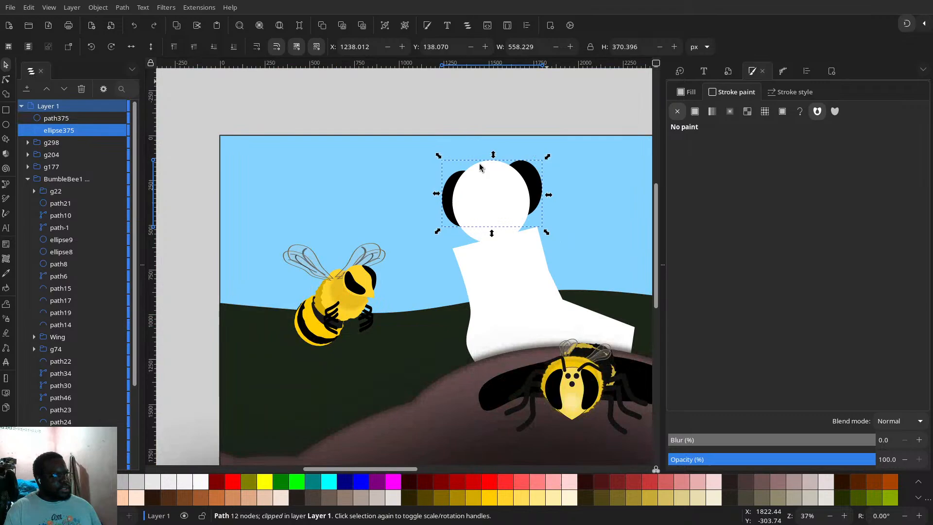
- Duplicate the white head ellipse and use the duplicate to clip the merged black shape
{"action": "left_click", "coordinate": [524, 186]}
{"action": "key", "text": "ctrl+d"}
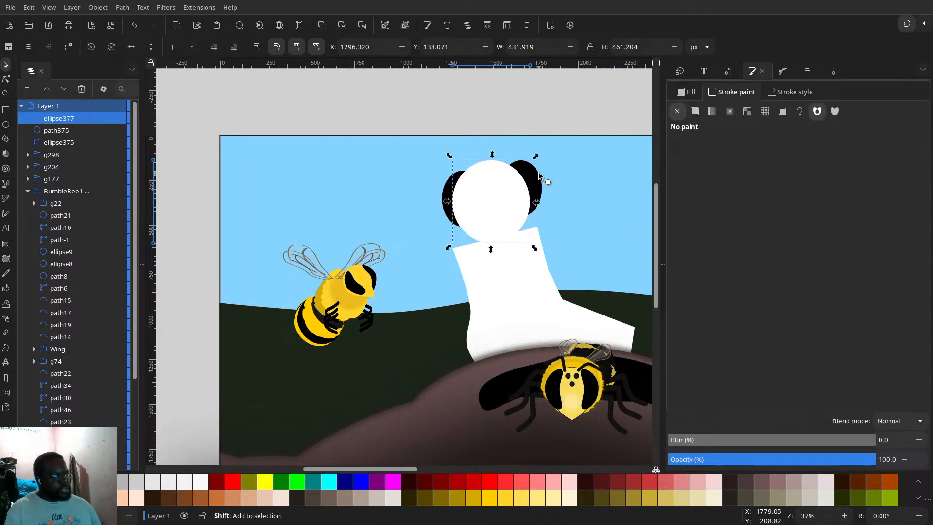
{"action": "left_click", "coordinate": [539, 173], "text": "shift"}
{"action": "right_click", "coordinate": [539, 173]}
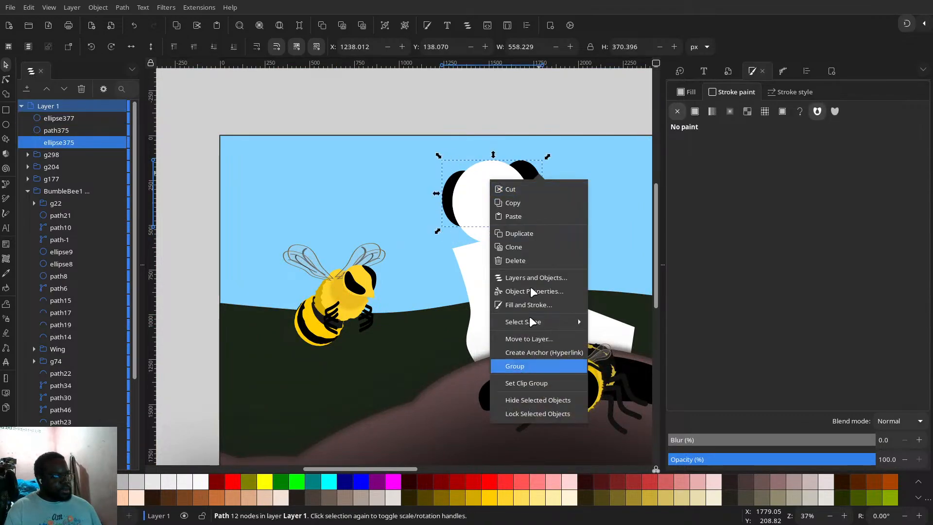
{"action": "left_click", "coordinate": [589, 96]}
{"action": "left_click", "coordinate": [509, 200]}
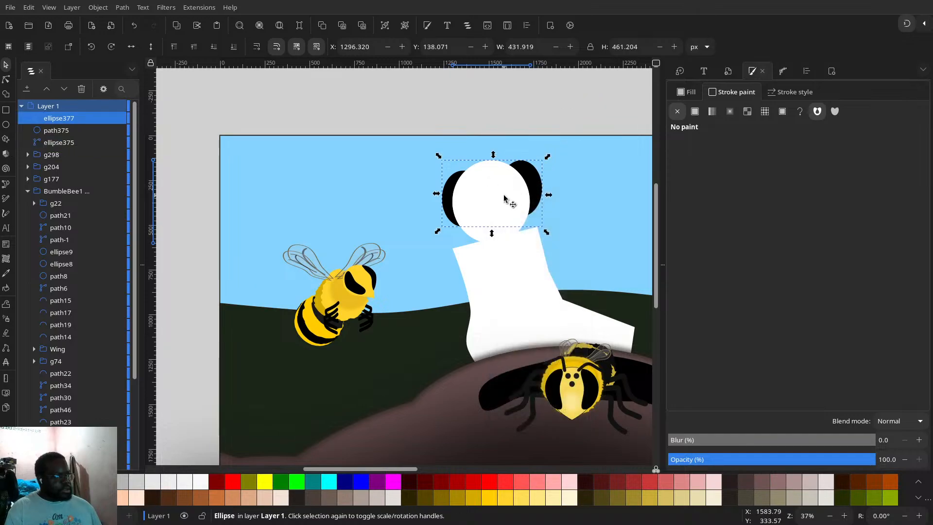
{"action": "left_click", "coordinate": [539, 185], "text": "shift"}
{"action": "right_click", "coordinate": [539, 185]}
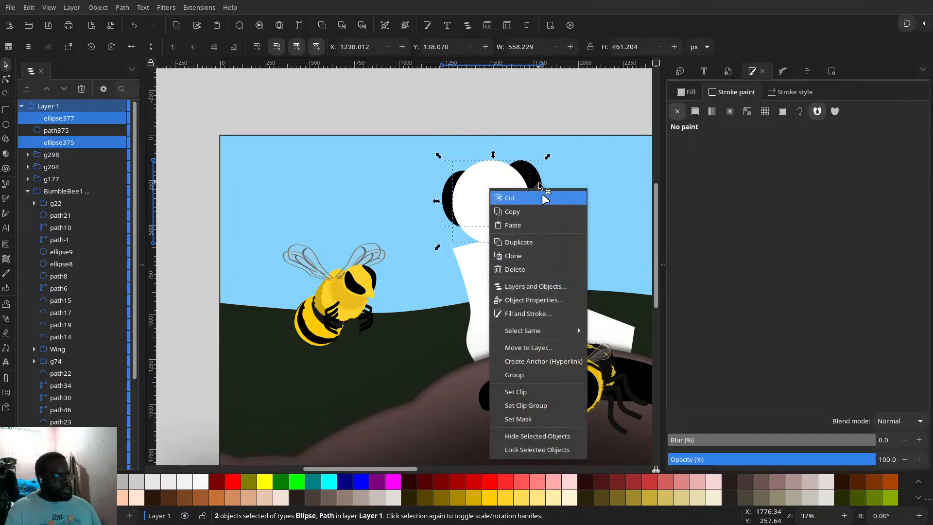
{"action": "left_click", "coordinate": [547, 392]}
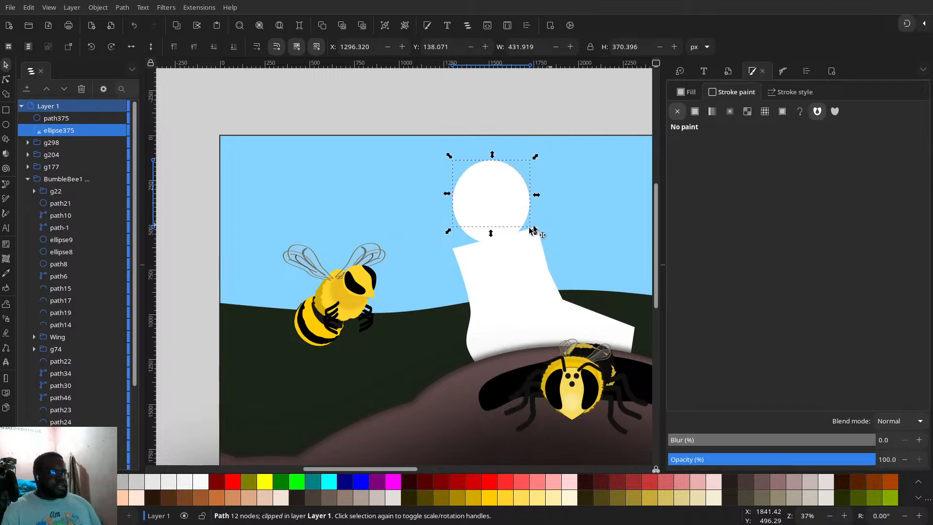
- Lower the white head ellipse so it sits behind the clipped black shape
{"action": "left_click", "coordinate": [581, 120]}
{"action": "left_click", "coordinate": [492, 189]}
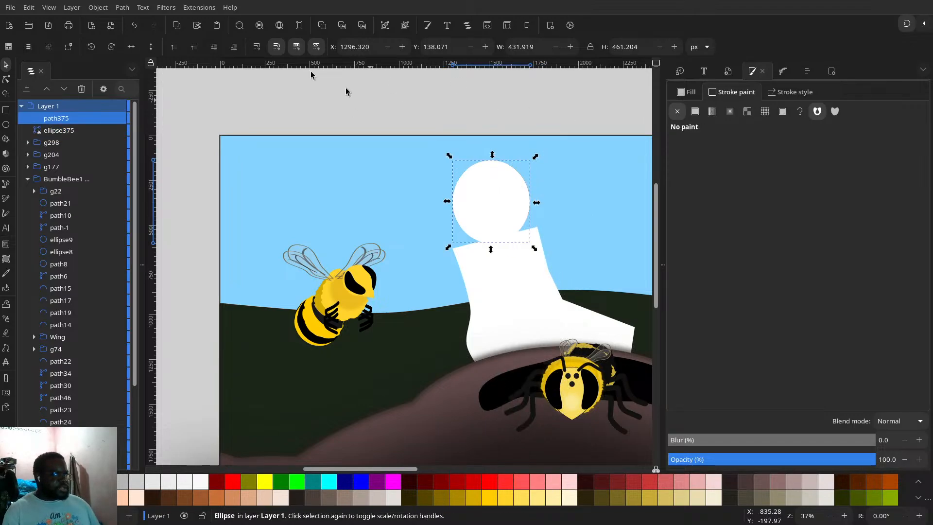
{"action": "left_click", "coordinate": [213, 47]}
{"action": "key", "text": "Escape"}
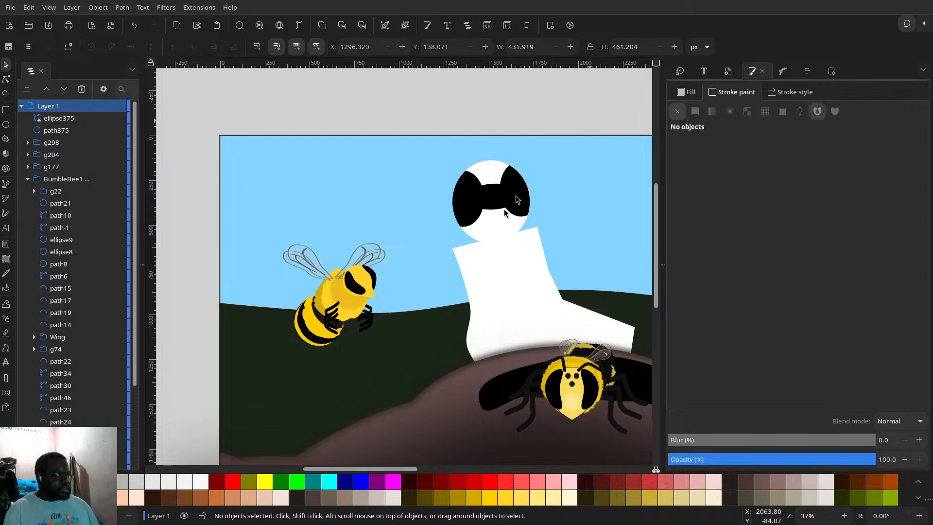
- Convert the three middle nodes on both the upper and lower edges of the black face shape to auto-smooth
{"action": "scroll", "coordinate": [506, 206], "scroll_direction": "up", "scroll_amount": 3}
{"action": "left_click", "coordinate": [502, 157]}
{"action": "key", "text": "n"}
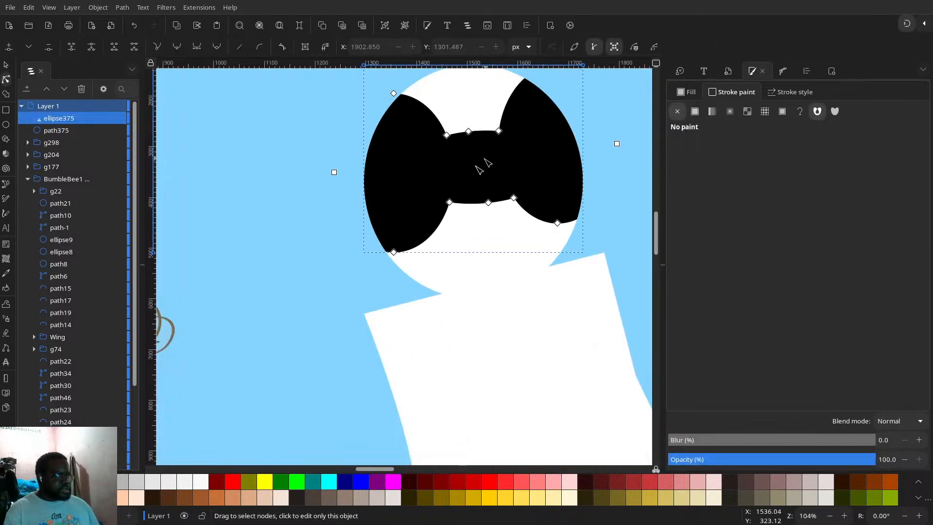
{"action": "left_click_drag", "start_coordinate": [422, 179], "coordinate": [529, 238]}
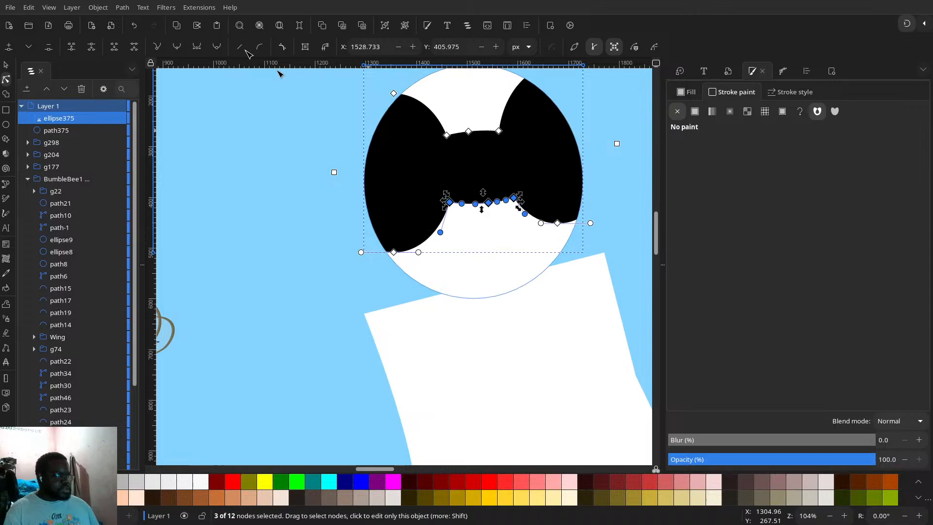
{"action": "left_click", "coordinate": [216, 47]}
{"action": "left_click_drag", "start_coordinate": [412, 125], "coordinate": [544, 157]}
{"action": "left_click", "coordinate": [217, 47]}
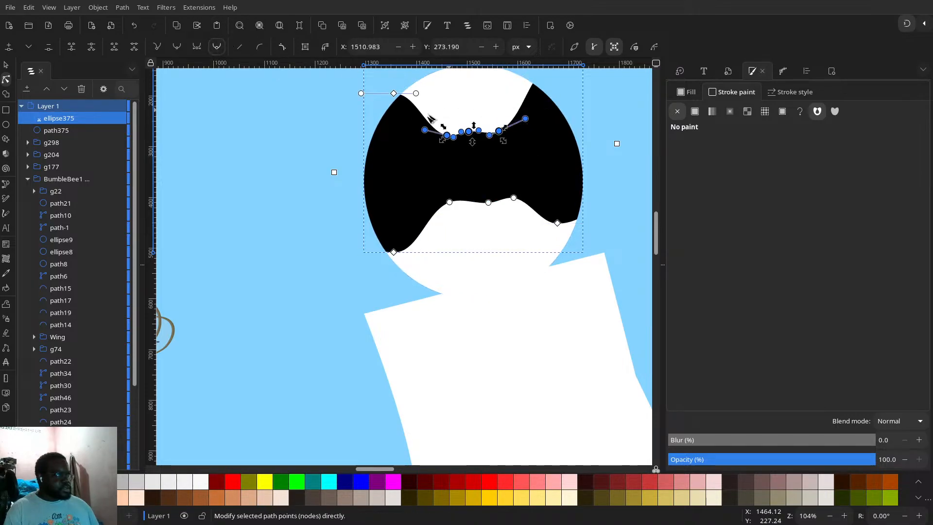
- Shift the black face shape's upper middle nodes up about 37 px and its lower middle nodes about 38 px right and 31 px down
{"action": "scroll", "coordinate": [536, 155], "scroll_direction": "up", "scroll_amount": 3}
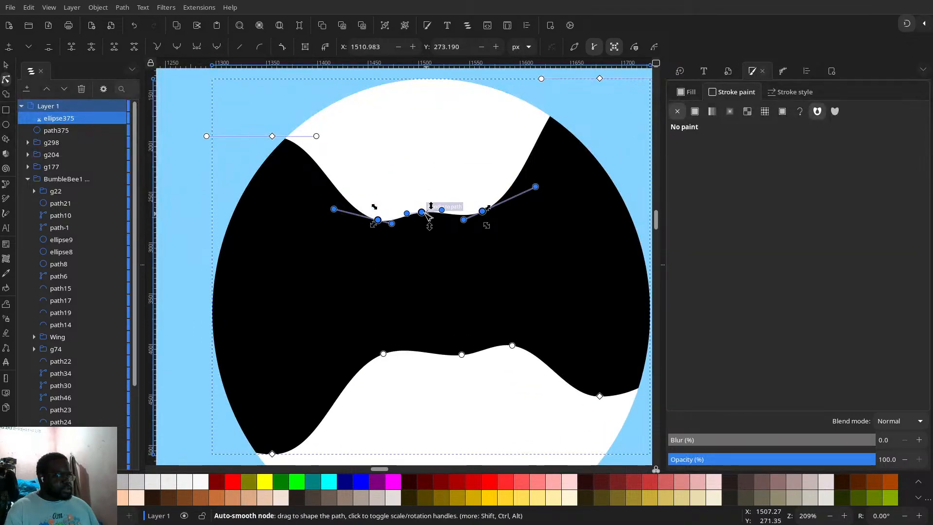
{"action": "left_click_drag", "start_coordinate": [423, 214], "coordinate": [422, 180]}
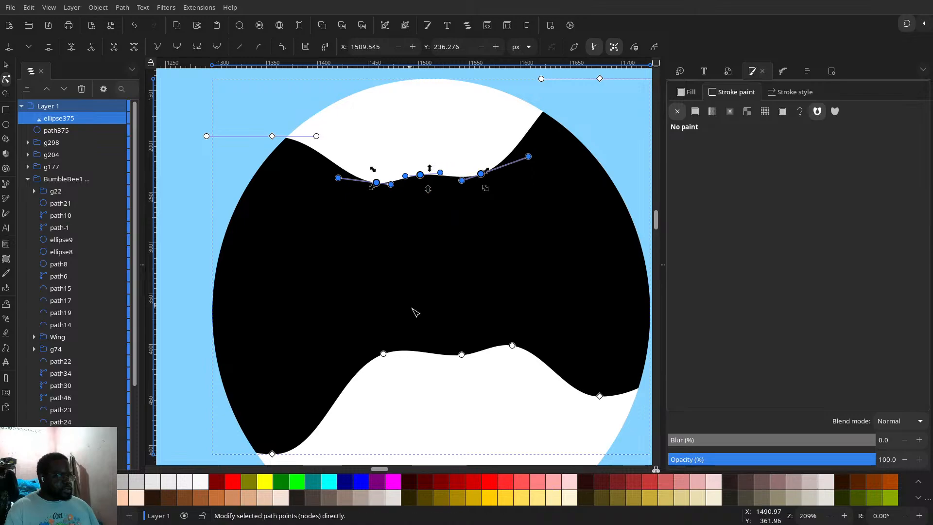
{"action": "scroll", "coordinate": [418, 306], "scroll_direction": "down", "scroll_amount": 6}
{"action": "left_click_drag", "start_coordinate": [377, 219], "coordinate": [528, 268]}
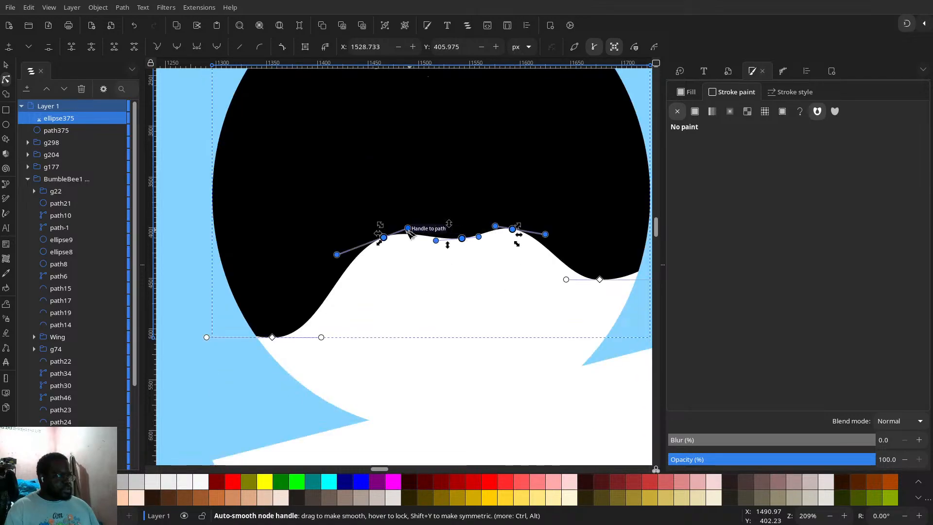
{"action": "mouse_move", "coordinate": [384, 238]}
{"action": "left_mouse_down"}
{"action": "mouse_move", "coordinate": [431, 266]}
{"action": "mouse_move", "coordinate": [422, 269]}
{"action": "left_mouse_up"}
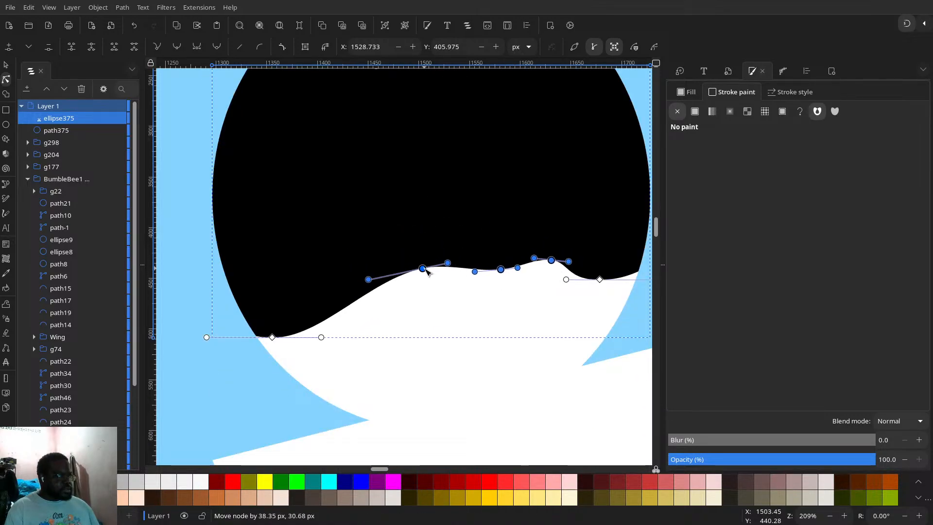
- Convert the two upper corner nodes of the white body shape to auto-smooth to round the shoulders
{"action": "scroll", "coordinate": [504, 253], "scroll_direction": "down", "scroll_amount": 4}
{"action": "left_click", "coordinate": [550, 147]}
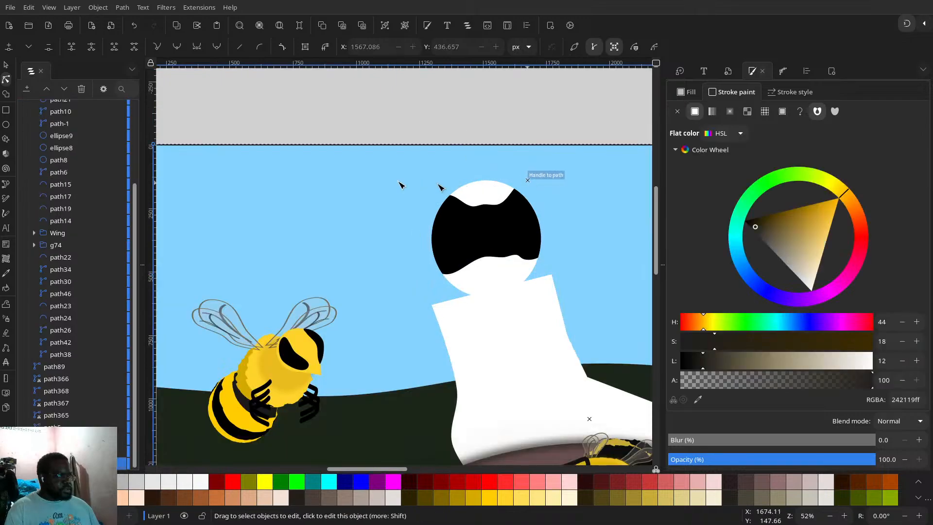
{"action": "left_click_drag", "start_coordinate": [536, 265], "coordinate": [409, 224]}
{"action": "left_click", "coordinate": [326, 270]}
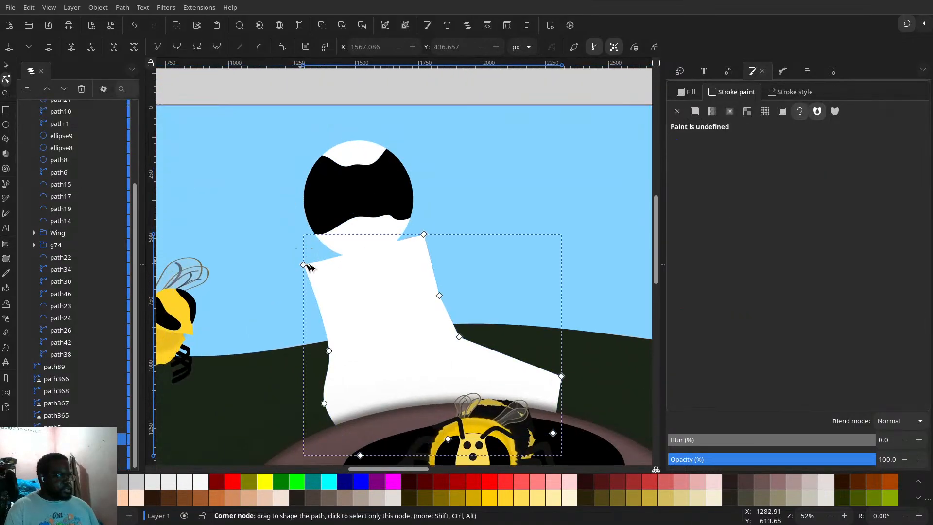
{"action": "left_click_drag", "start_coordinate": [283, 233], "coordinate": [459, 292]}
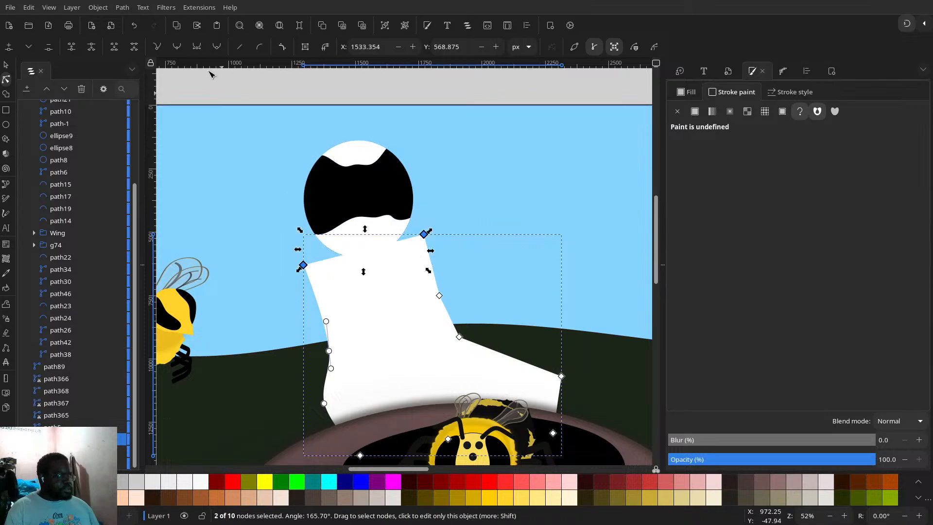
{"action": "left_click", "coordinate": [217, 46]}
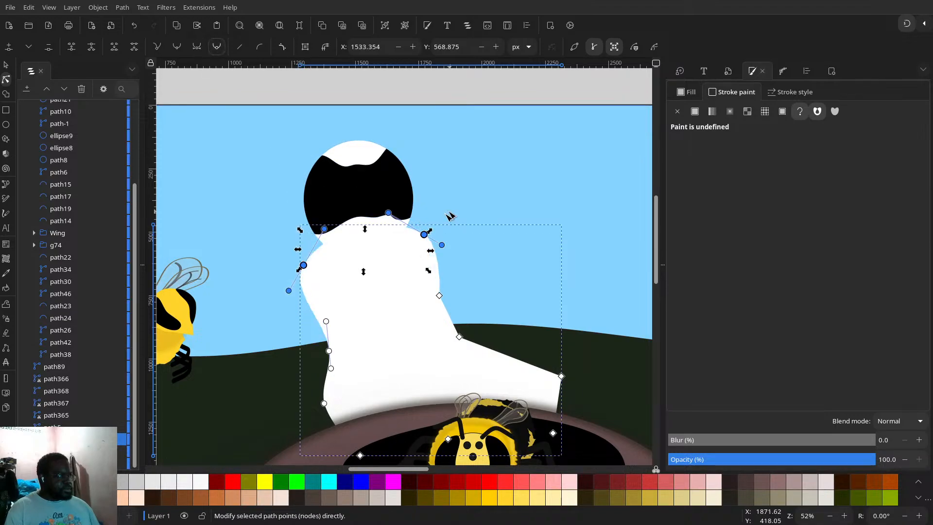
- Nudge the white body's left waist node and right side node slightly outward to widen the torso
{"action": "left_click_drag", "start_coordinate": [329, 354], "coordinate": [324, 357]}
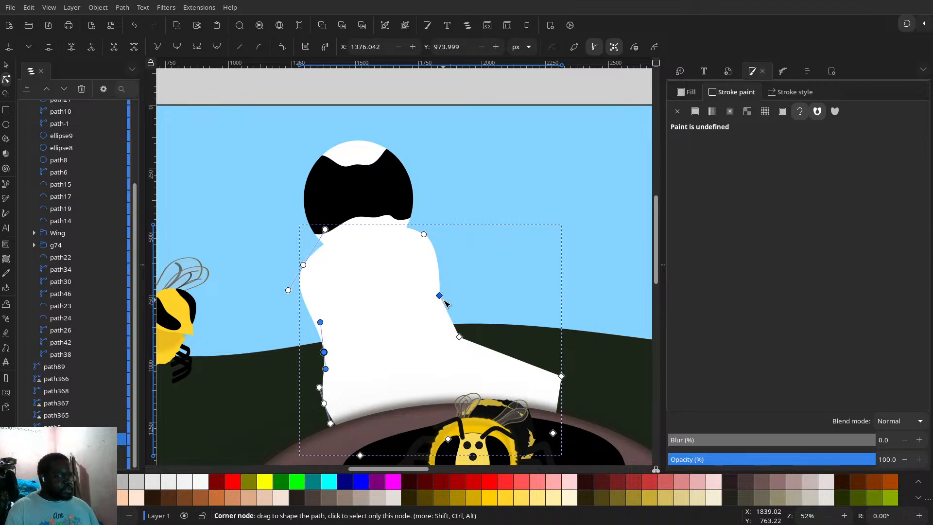
{"action": "left_click_drag", "start_coordinate": [441, 297], "coordinate": [443, 297]}
{"action": "left_click", "coordinate": [525, 96]}
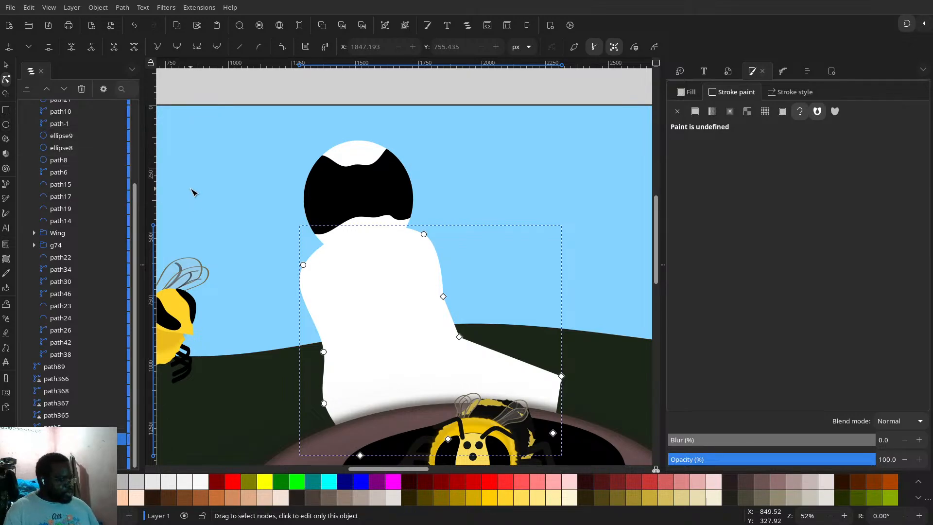
- Switch to Firefox and search for "panda image" in a new tab for reference pictures
{"action": "key", "text": "super+w"}
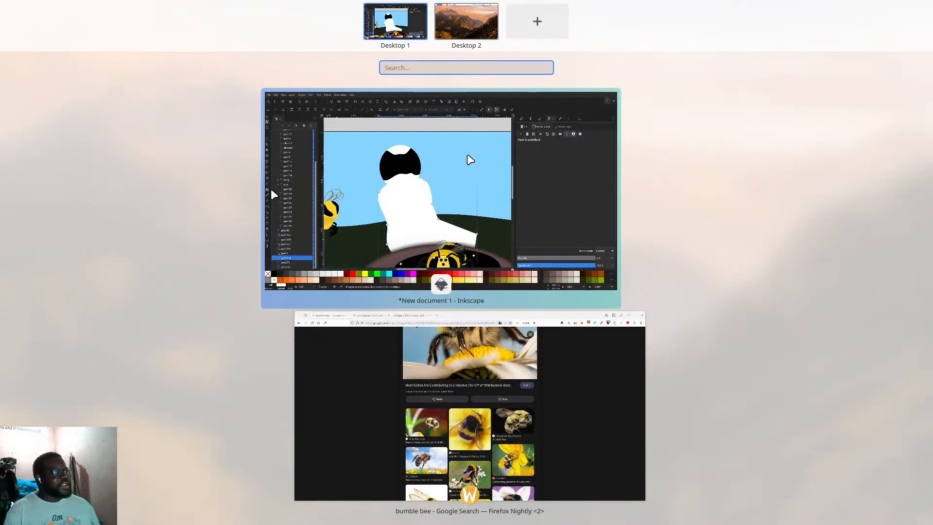
{"action": "left_click", "coordinate": [501, 375]}
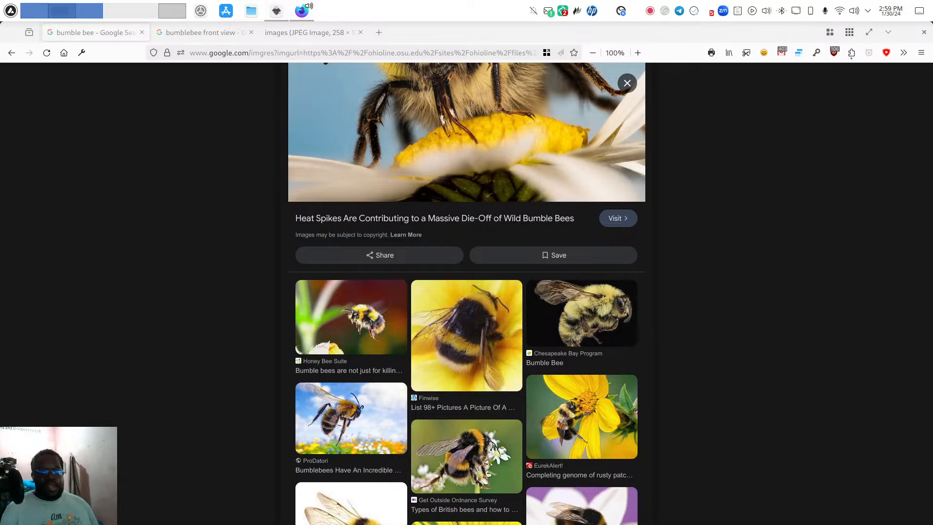
{"action": "scroll", "coordinate": [765, 229], "scroll_direction": "up", "scroll_amount": 5}
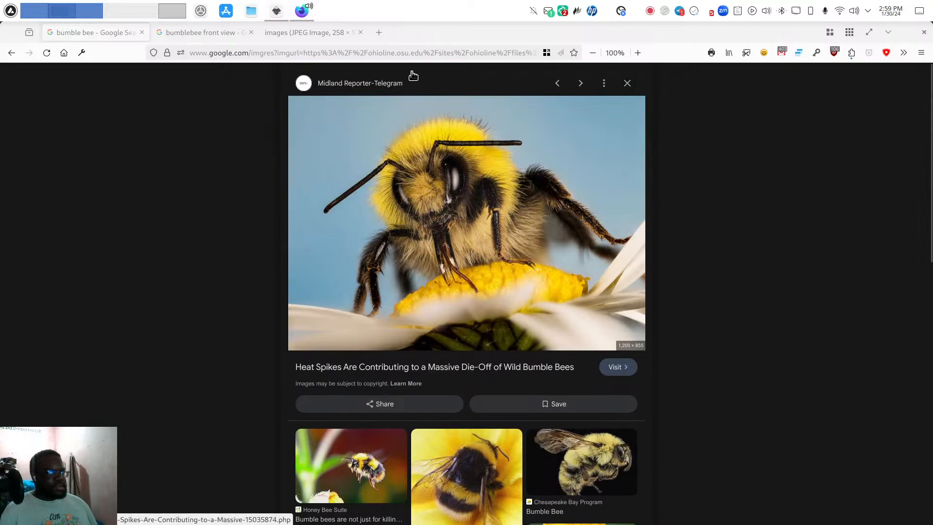
{"action": "left_click", "coordinate": [311, 33]}
{"action": "left_click", "coordinate": [379, 32]}
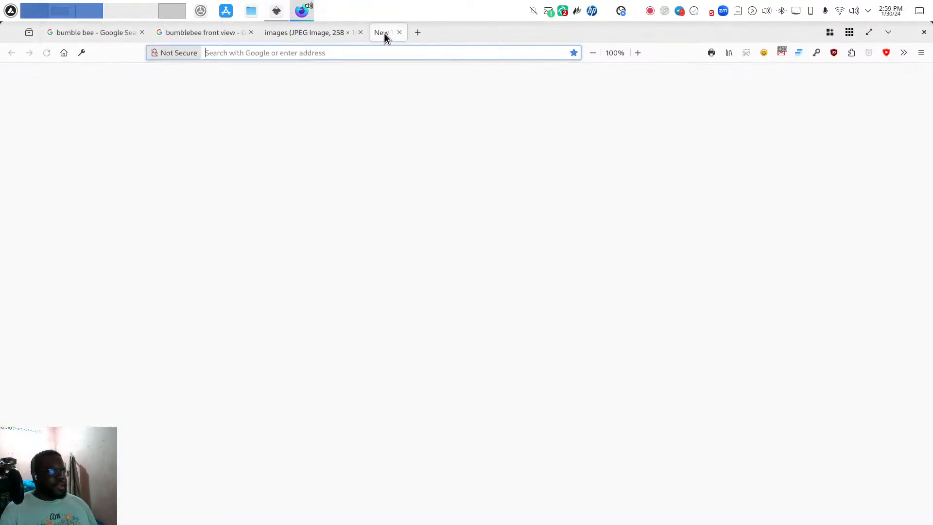
{"action": "left_click", "coordinate": [430, 53]}
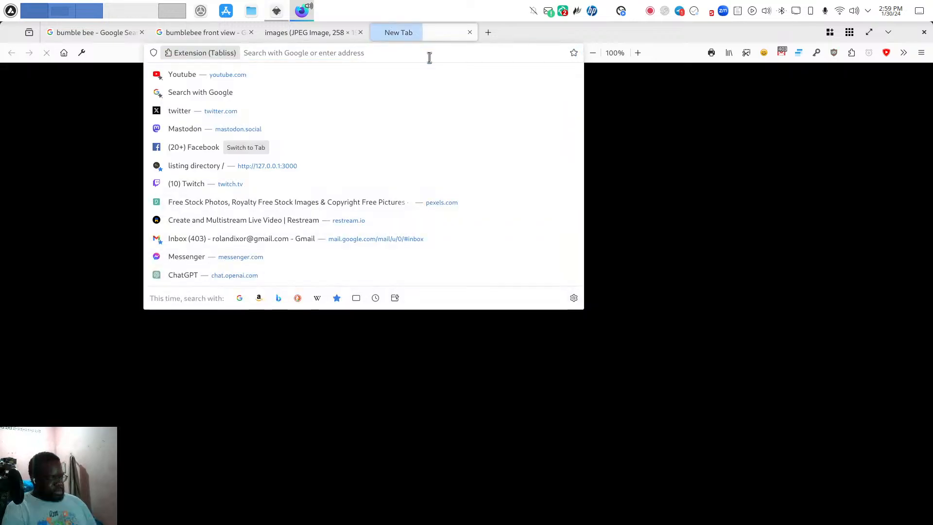
{"action": "type", "text": "panda"}
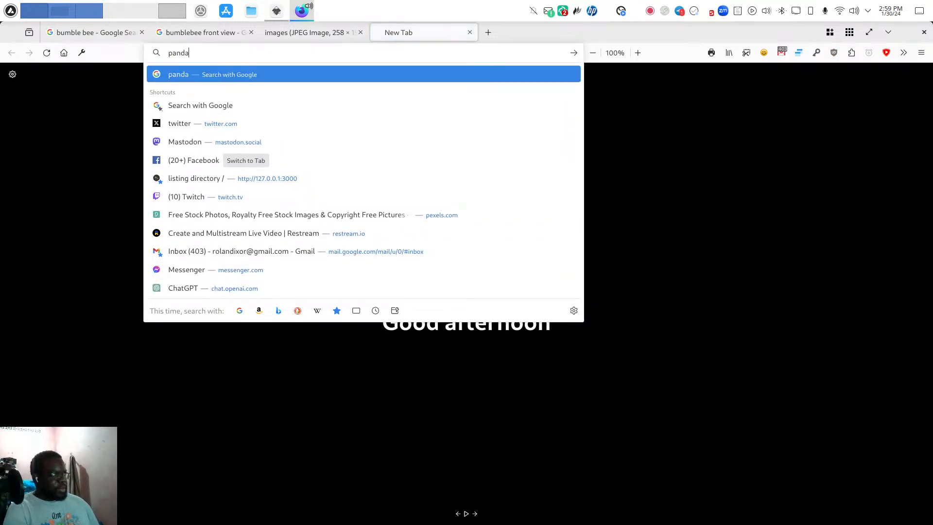
{"action": "type", "text": " image"}
{"action": "key", "text": "Return"}
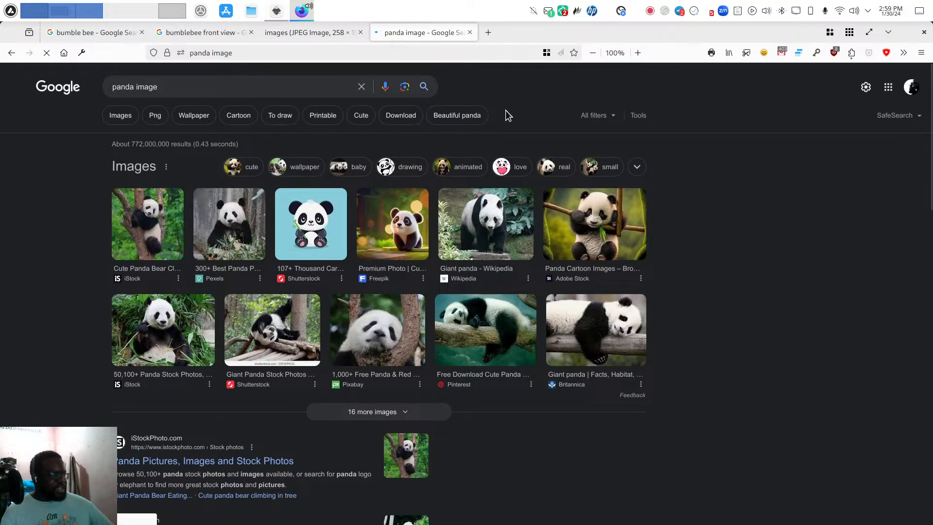
- Return to Inkscape and delete the clipped black face shape from the white head
{"action": "left_click", "coordinate": [275, 11]}
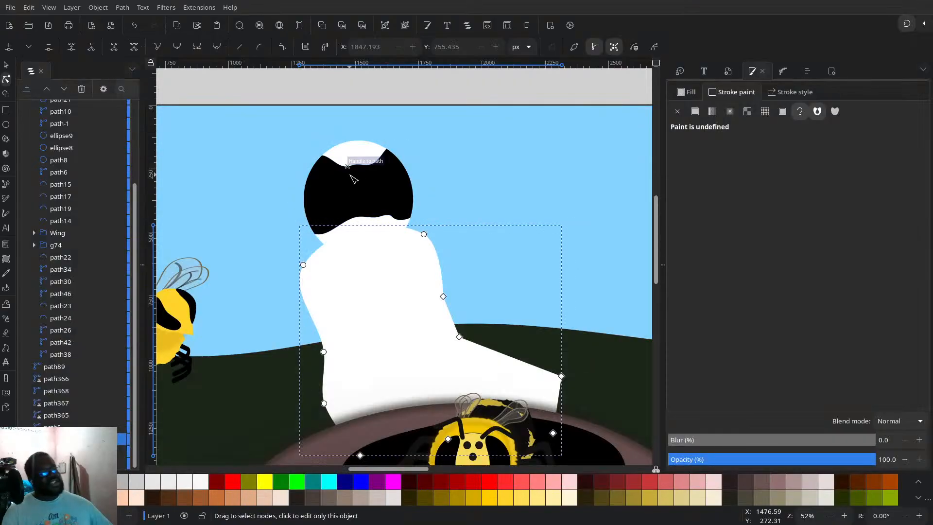
{"action": "left_click", "coordinate": [366, 174]}
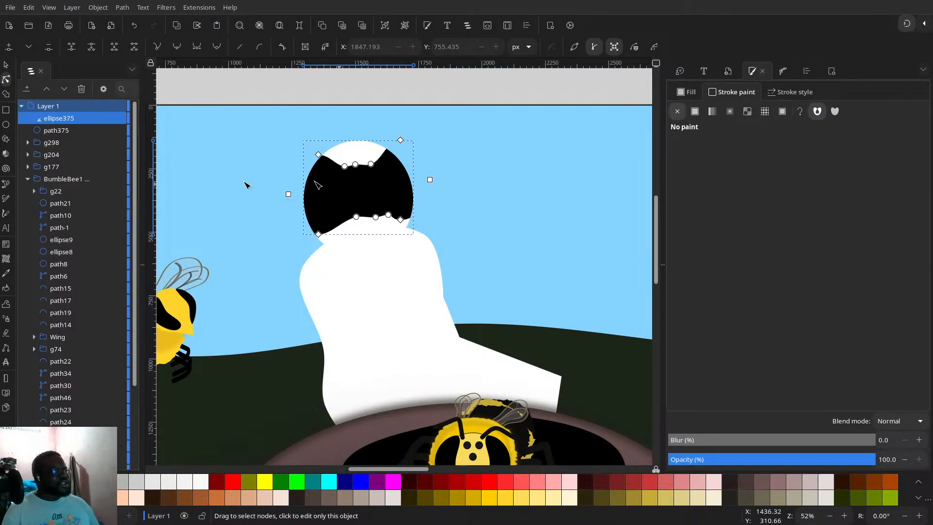
{"action": "left_click", "coordinate": [7, 68]}
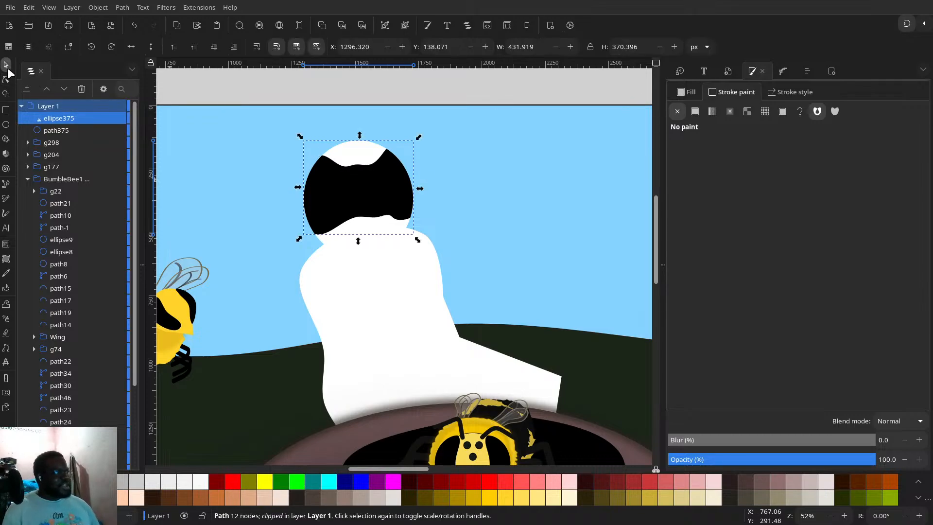
{"action": "key", "text": "Delete"}
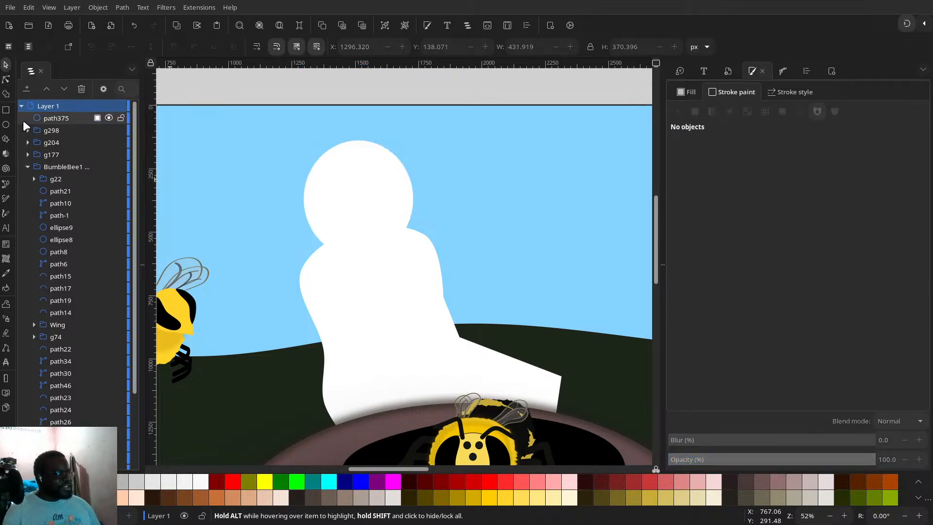
- Draw two black ellipse eyes on the head, the left with radii about 65 by 95 px and the right about 57 by 70 px
{"action": "left_click", "coordinate": [6, 124]}
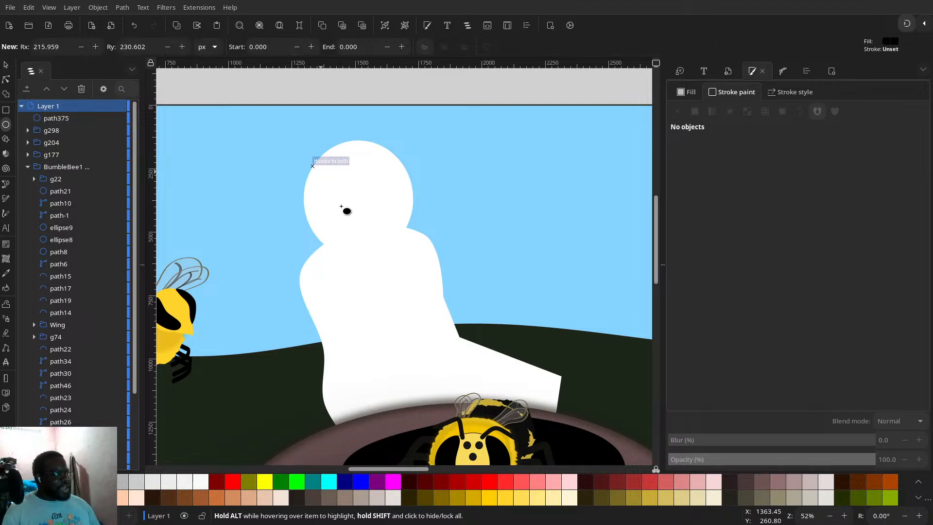
{"action": "left_click_drag", "start_coordinate": [313, 167], "coordinate": [346, 215]}
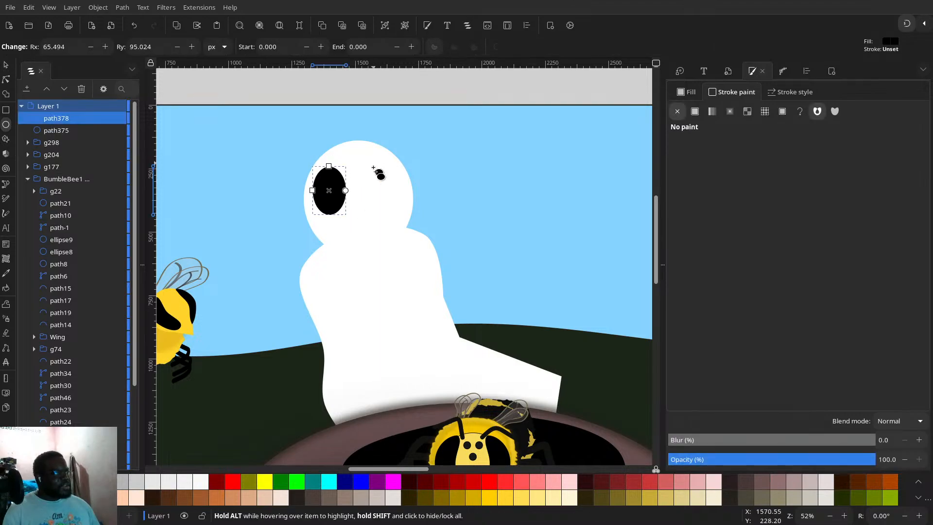
{"action": "left_click_drag", "start_coordinate": [373, 164], "coordinate": [401, 200]}
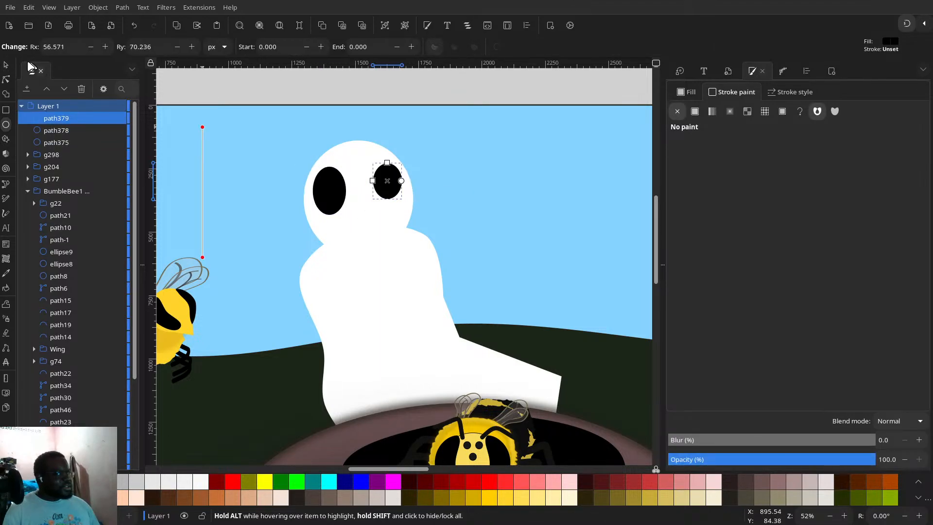
- Stretch the right eye ellipse to about 190 px tall and skew it slightly so it leans to match the head
{"action": "left_click", "coordinate": [9, 64]}
{"action": "left_click_drag", "start_coordinate": [401, 180], "coordinate": [384, 212]}
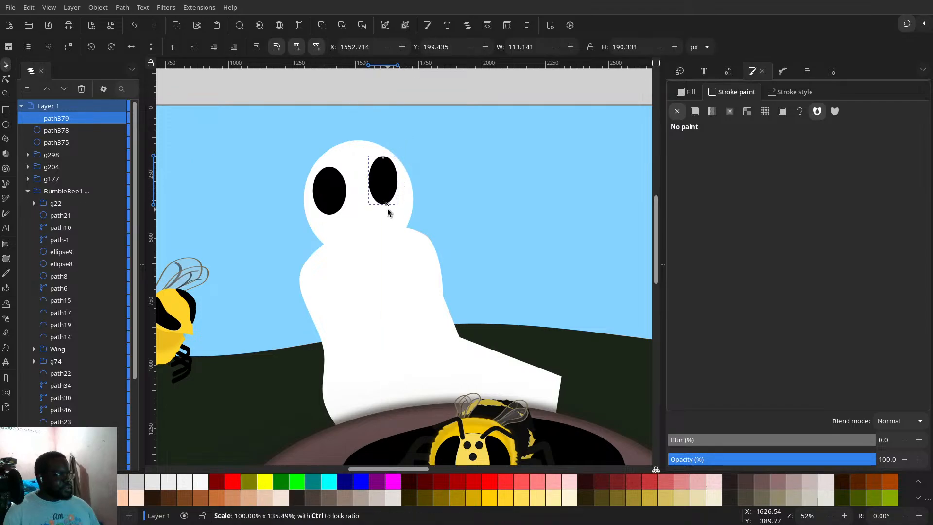
{"action": "left_click", "coordinate": [392, 201]}
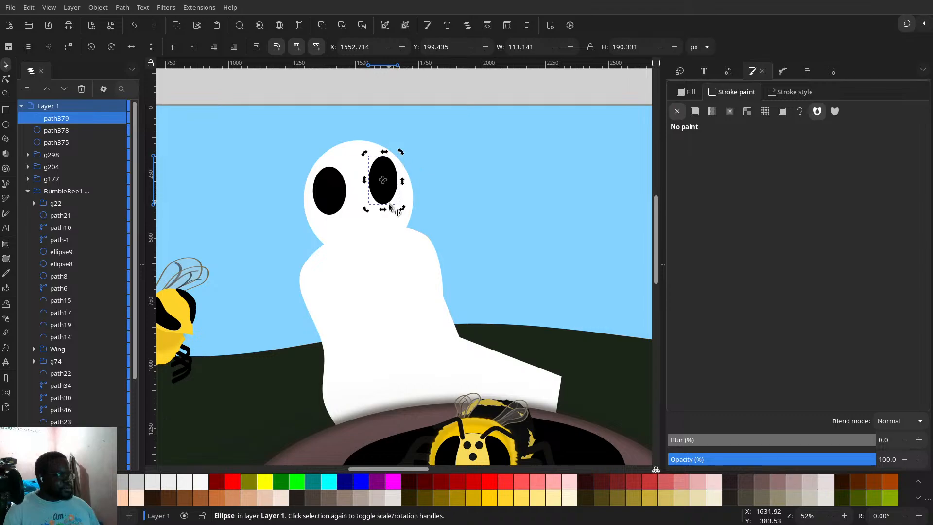
{"action": "mouse_move", "coordinate": [383, 210]}
{"action": "left_mouse_down"}
{"action": "mouse_move", "coordinate": [395, 209]}
{"action": "mouse_move", "coordinate": [380, 214]}
{"action": "left_mouse_up"}
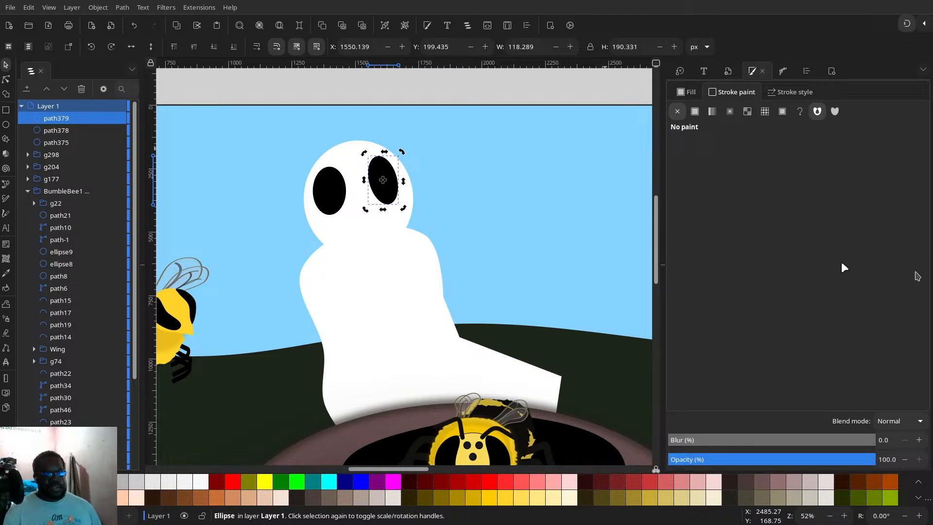
- Shorten the right eye and adjust its tilt and position near the head's upper right edge, ending about 113 by 121 px
{"action": "left_click_drag", "start_coordinate": [338, 185], "coordinate": [389, 162]}
{"action": "left_click_drag", "start_coordinate": [389, 208], "coordinate": [389, 204]}
{"action": "key", "text": "3"}
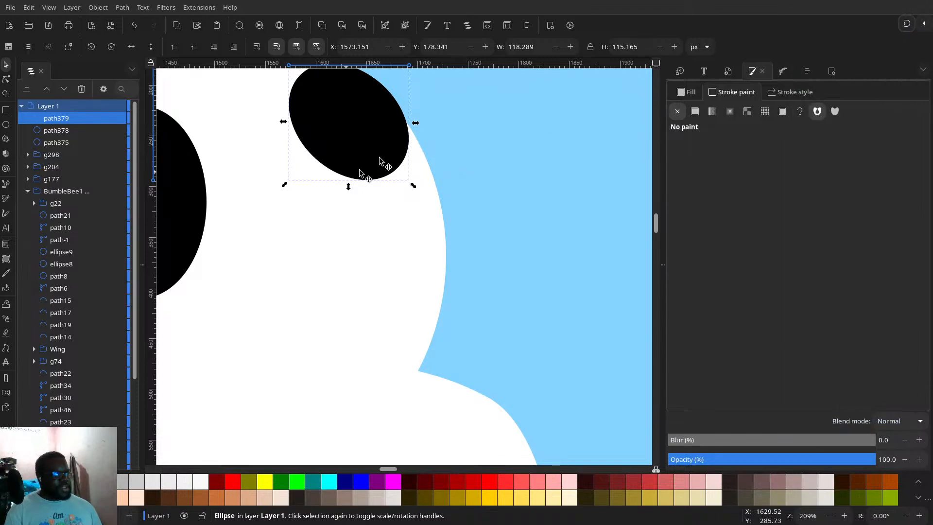
{"action": "left_click_drag", "start_coordinate": [379, 161], "coordinate": [389, 196]}
{"action": "left_click", "coordinate": [381, 187]}
{"action": "scroll", "coordinate": [389, 196], "scroll_direction": "down", "scroll_amount": 3}
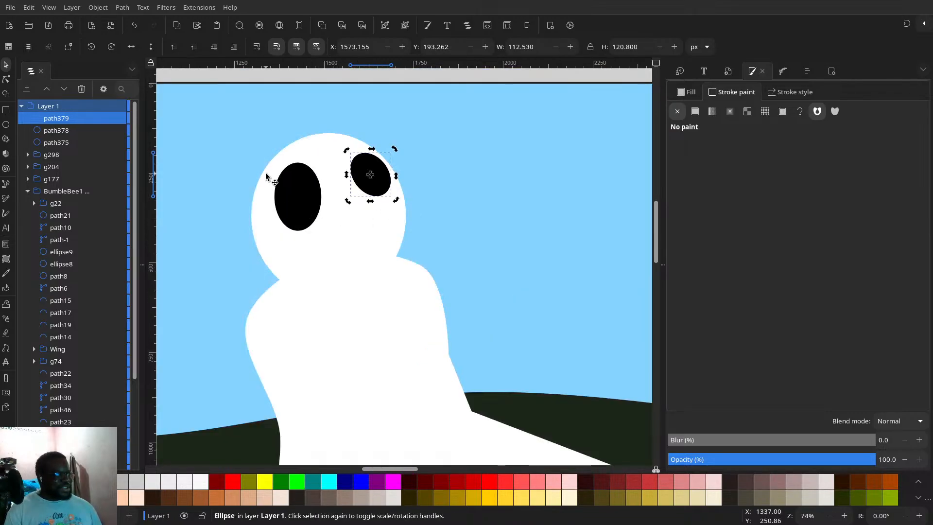
- Duplicate the left eye as an ear about 131 by 140 px at the head's upper left, and place a copy at its upper right
{"action": "left_click", "coordinate": [294, 195]}
{"action": "key", "text": "ctrl+d"}
{"action": "left_click_drag", "start_coordinate": [292, 192], "coordinate": [267, 173]}
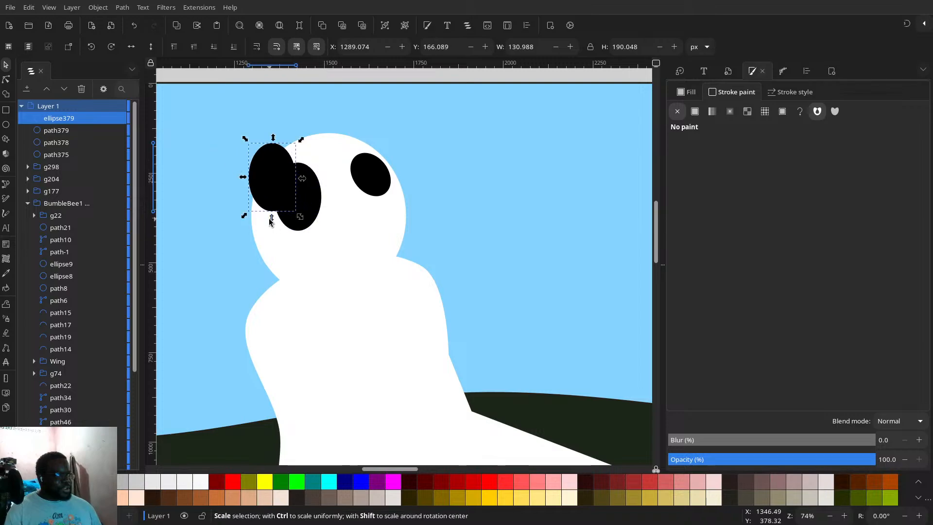
{"action": "left_click_drag", "start_coordinate": [271, 218], "coordinate": [266, 199]}
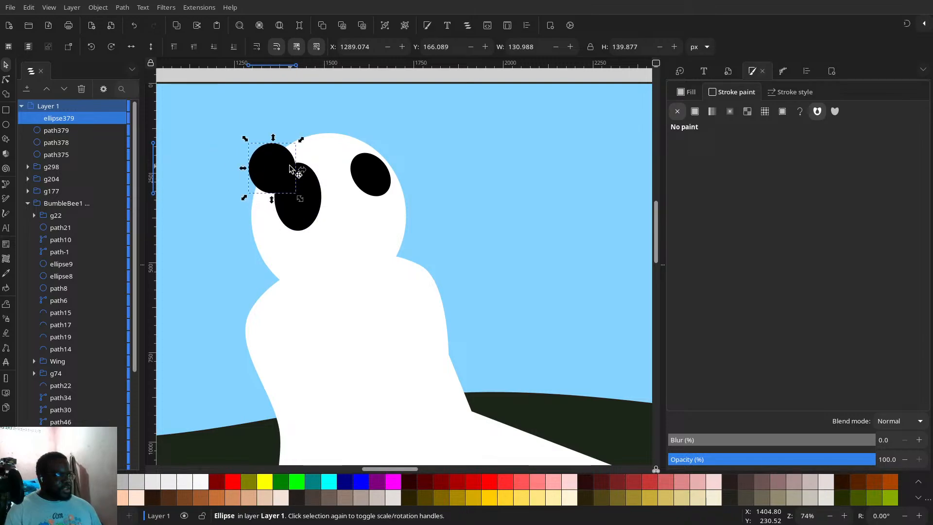
{"action": "left_click_drag", "start_coordinate": [290, 165], "coordinate": [397, 129]}
{"action": "key", "text": "ctrl+d"}
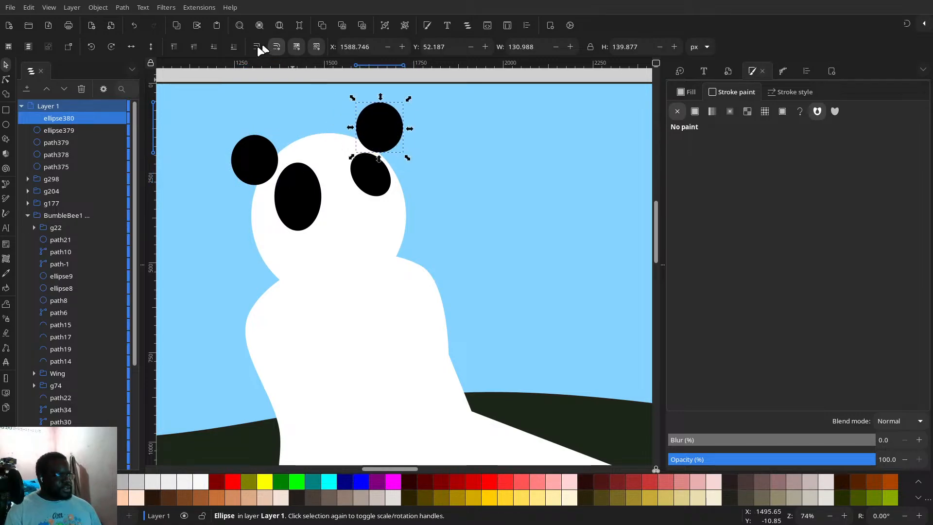
- Send both ears to the back, raise each one level so they sit behind the head, and move the right ear closer to it
{"action": "left_click", "coordinate": [233, 46]}
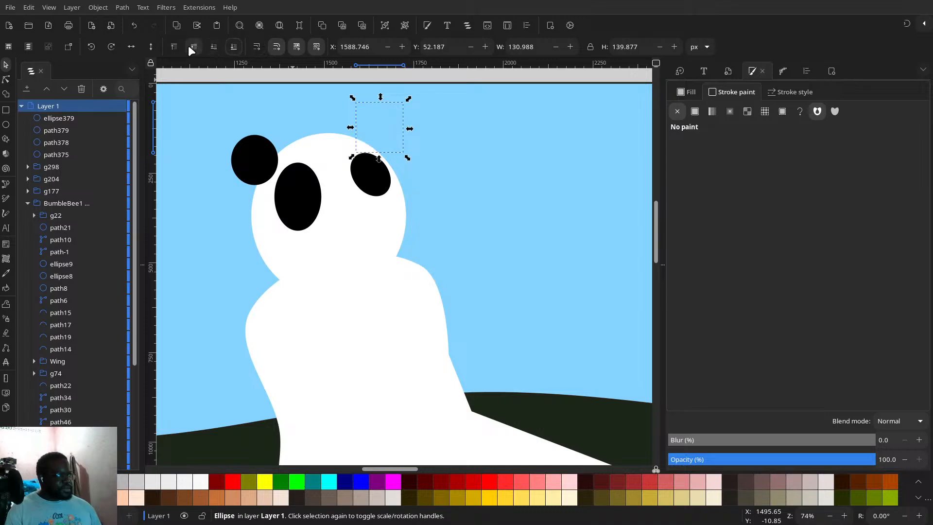
{"action": "left_click", "coordinate": [194, 46]}
{"action": "left_click", "coordinate": [243, 175]}
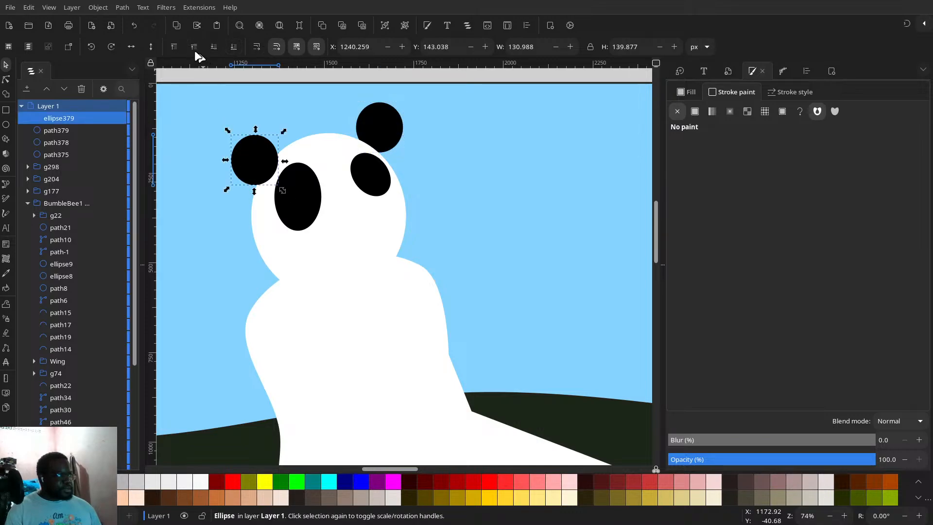
{"action": "key", "text": "End"}
{"action": "left_click", "coordinate": [195, 45]}
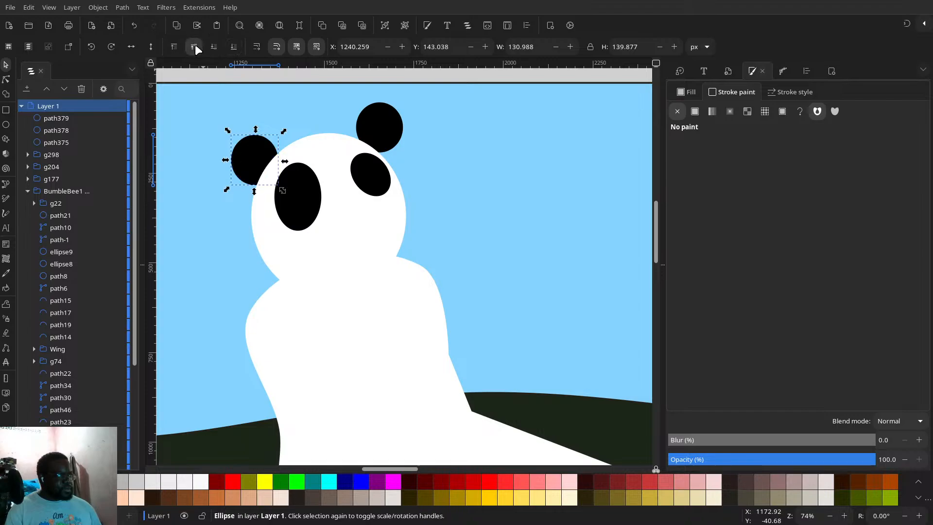
{"action": "left_click_drag", "start_coordinate": [360, 132], "coordinate": [355, 136]}
- Shorten the left eye ellipse from its upper and lower edges to make it rounder
{"action": "left_click", "coordinate": [311, 170]}
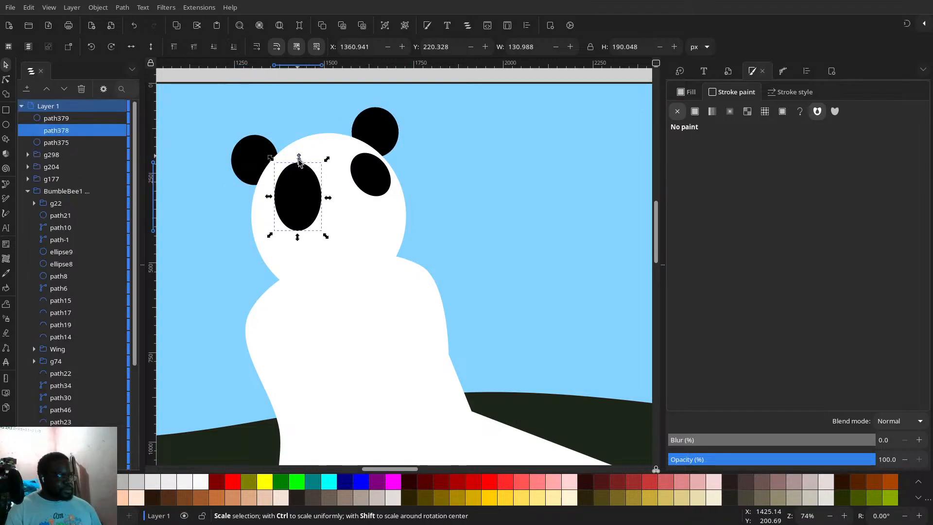
{"action": "left_click_drag", "start_coordinate": [300, 159], "coordinate": [301, 170]}
{"action": "left_click_drag", "start_coordinate": [309, 223], "coordinate": [306, 218]}
- Duplicate the right eye and reshape the copy into a thin, slightly tilted nose about 64 by 15 px between and below the eyes
{"action": "left_click", "coordinate": [372, 181]}
{"action": "key", "text": "ctrl+d"}
{"action": "left_click_drag", "start_coordinate": [371, 181], "coordinate": [368, 207]}
{"action": "left_click", "coordinate": [368, 210]}
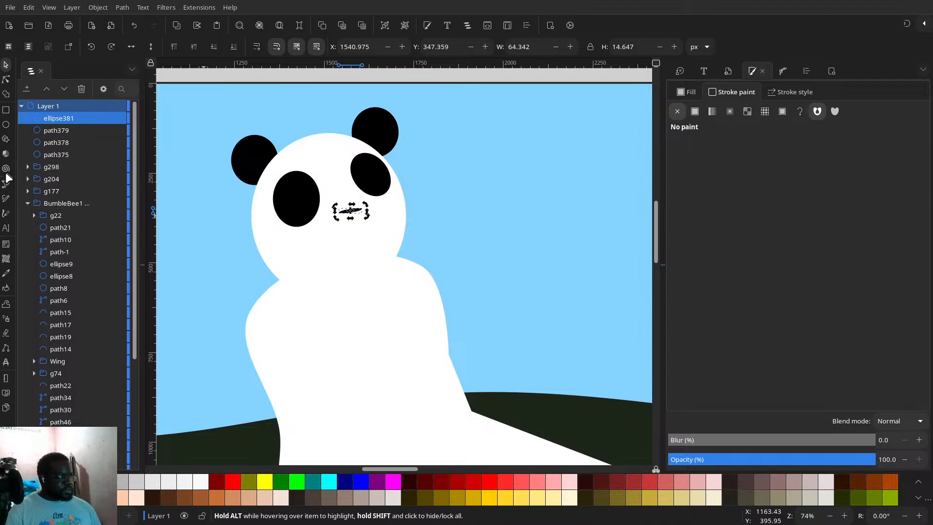
- Draw a slightly tilted straight mouth line about 115 px long below the nose and give it a black stroke
{"action": "left_click", "coordinate": [6, 186]}
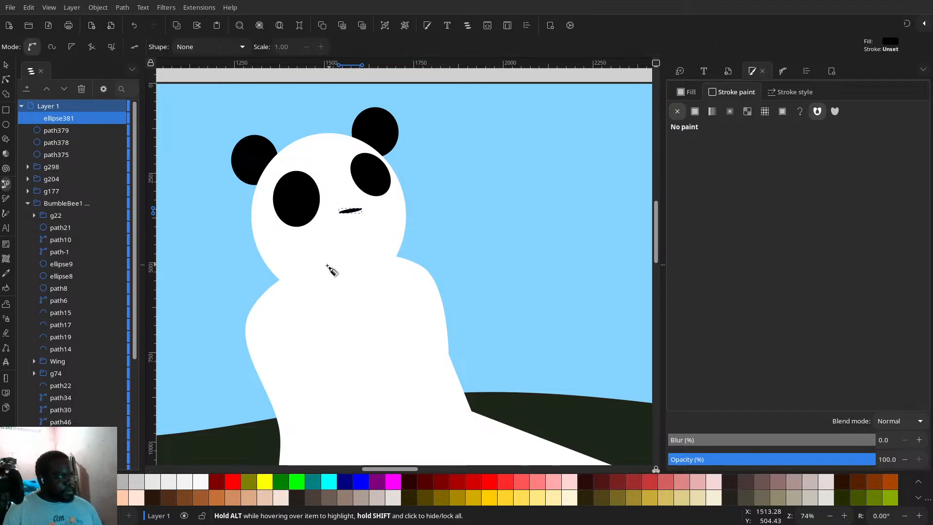
{"action": "left_click_drag", "start_coordinate": [331, 251], "coordinate": [372, 248]}
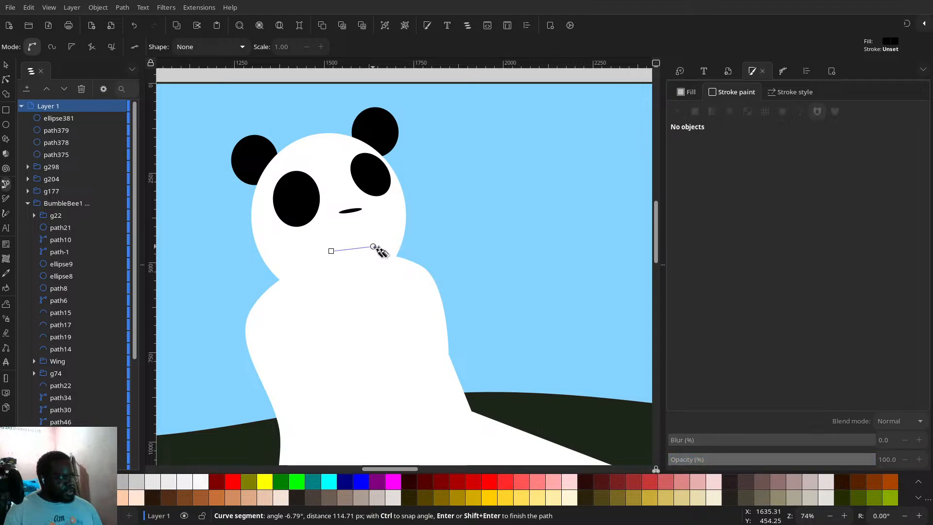
{"action": "left_click", "coordinate": [372, 246]}
{"action": "key", "text": "Return"}
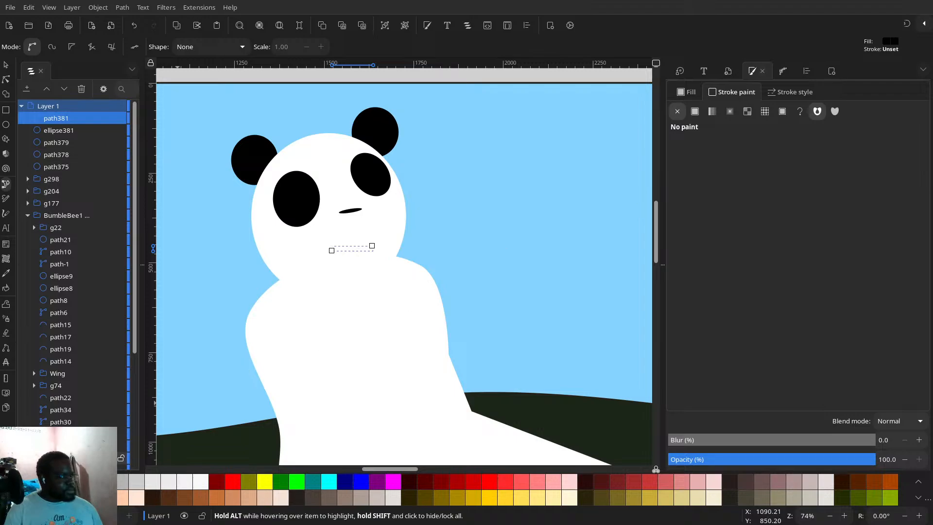
{"action": "scroll", "coordinate": [73, 444], "scroll_direction": "down", "scroll_amount": 4}
{"action": "left_click", "coordinate": [9, 486], "text": "shift"}
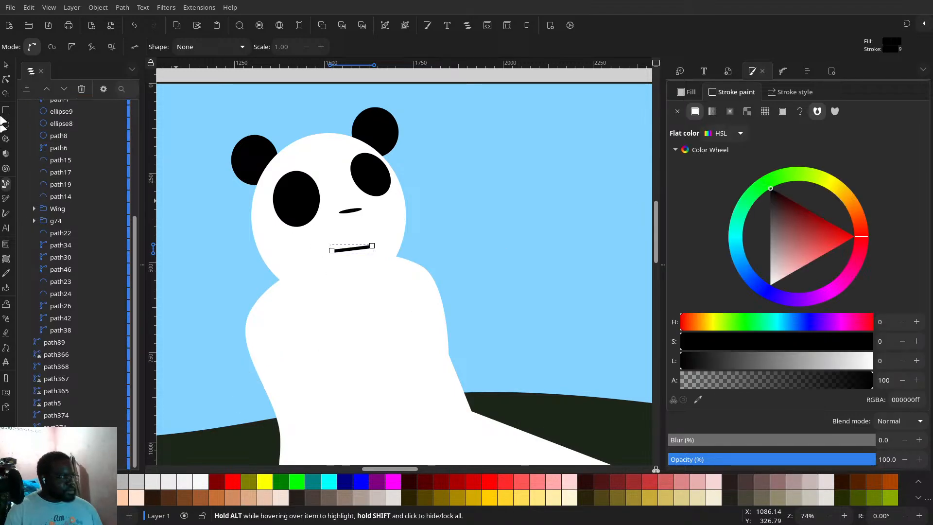
- Remove the mouth line's fill and bend the line into a frowning arch, adjusting its right end node
{"action": "left_click", "coordinate": [6, 81]}
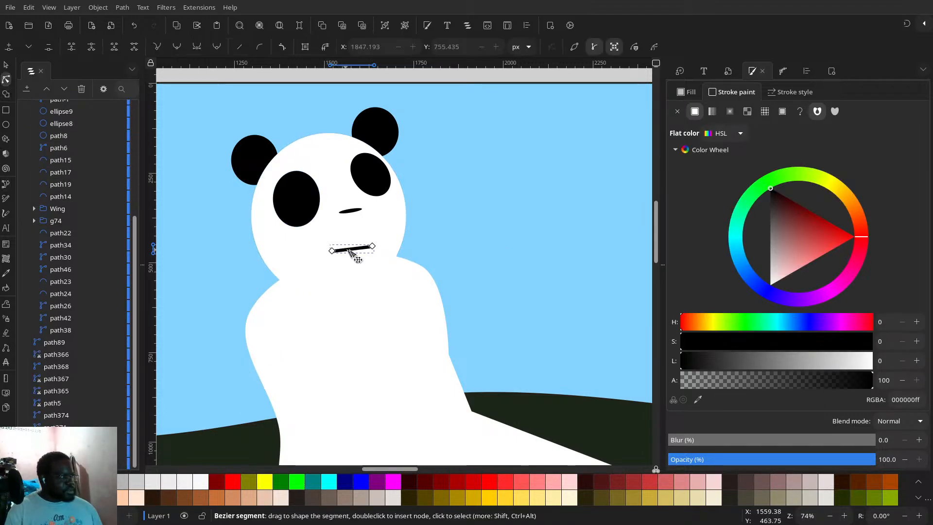
{"action": "left_click_drag", "start_coordinate": [360, 250], "coordinate": [363, 240]}
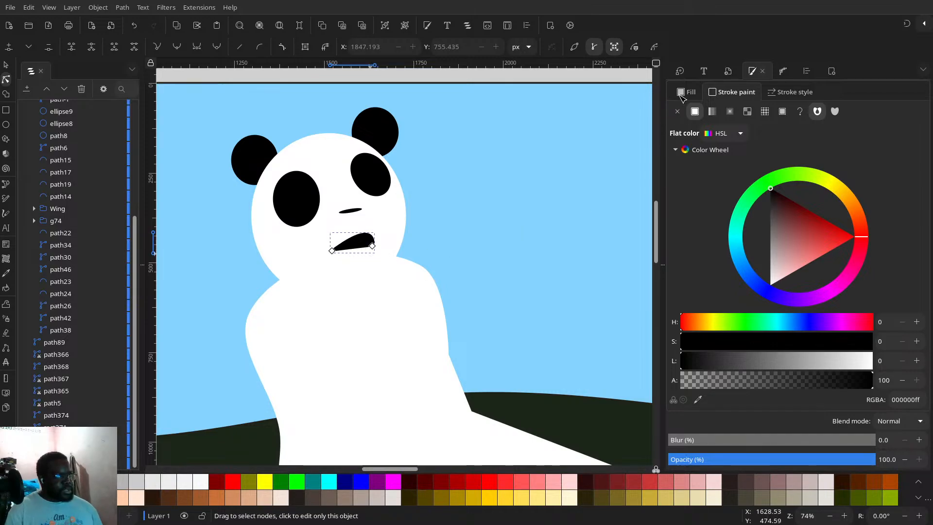
{"action": "key", "text": "ctrl+z"}
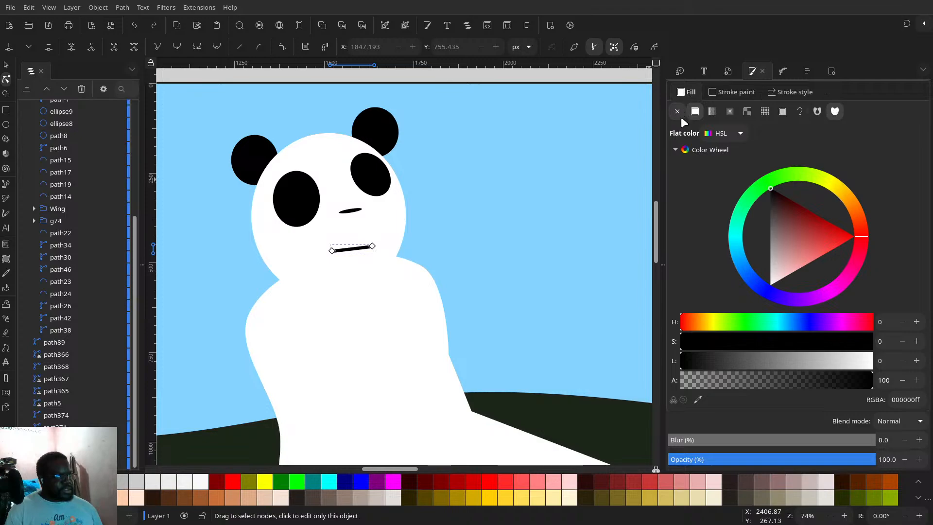
{"action": "left_click", "coordinate": [677, 111]}
{"action": "scroll", "coordinate": [383, 245], "scroll_direction": "up", "scroll_amount": 4}
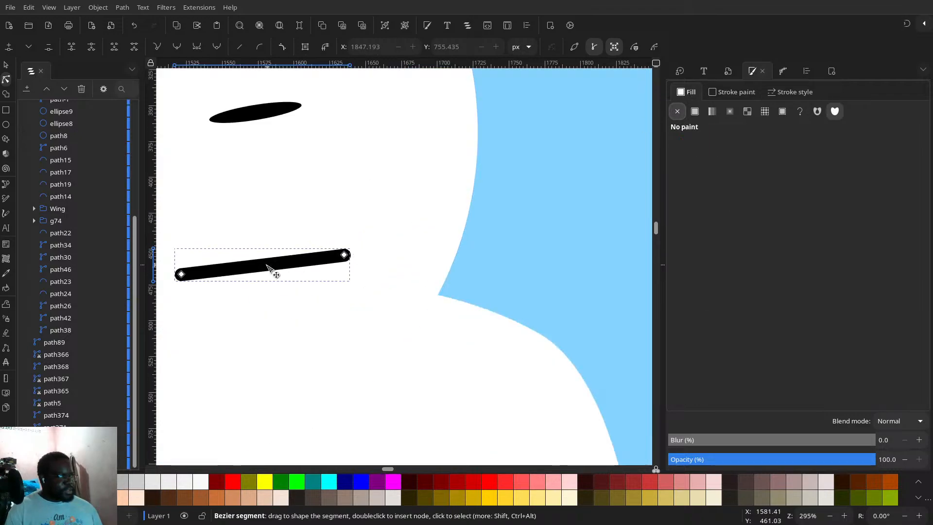
{"action": "left_click_drag", "start_coordinate": [267, 266], "coordinate": [390, 264]}
{"action": "scroll", "coordinate": [272, 251], "scroll_direction": "down", "scroll_amount": 3}
{"action": "left_click_drag", "start_coordinate": [417, 267], "coordinate": [417, 254]}
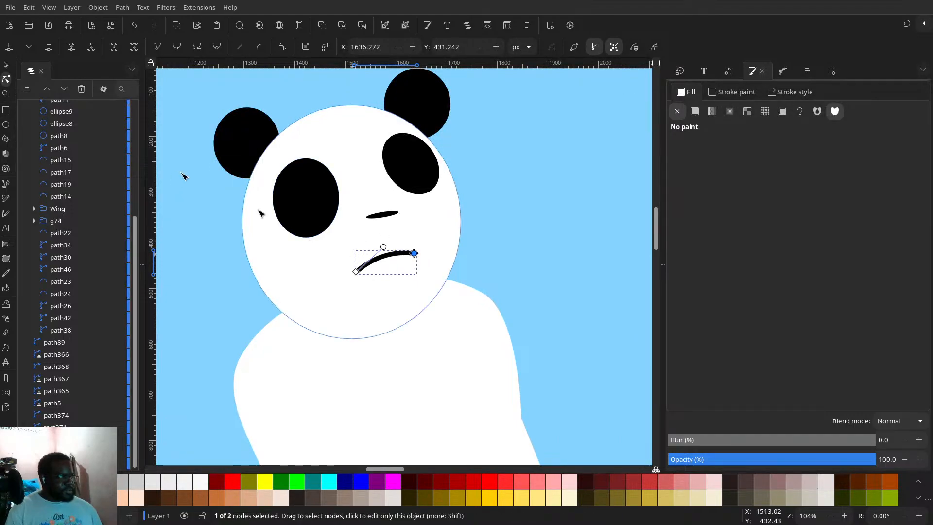
- Duplicate the mouth curve and rotate the copy upright so it crosses the mouth below the nose
{"action": "key", "text": "s"}
{"action": "key", "text": "ctrl+d"}
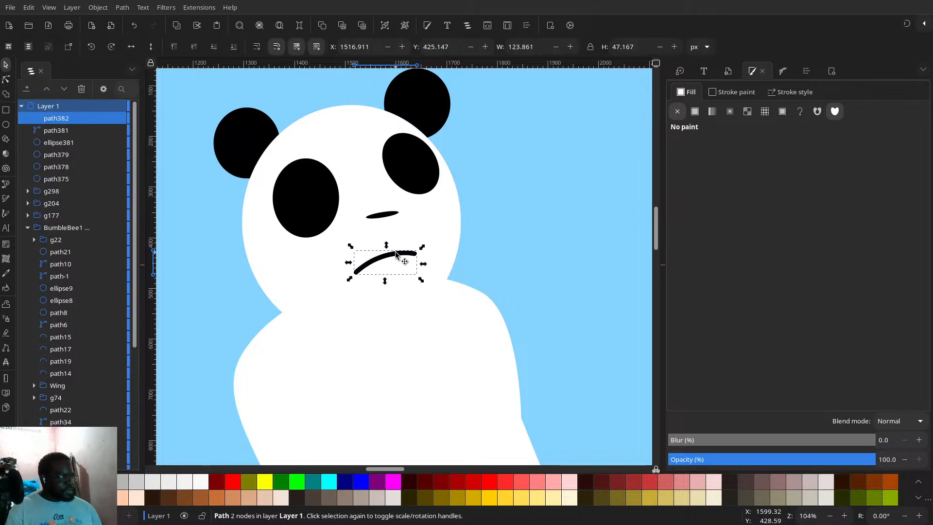
{"action": "left_click", "coordinate": [397, 253]}
{"action": "left_click_drag", "start_coordinate": [417, 243], "coordinate": [389, 292]}
{"action": "left_click", "coordinate": [392, 281]}
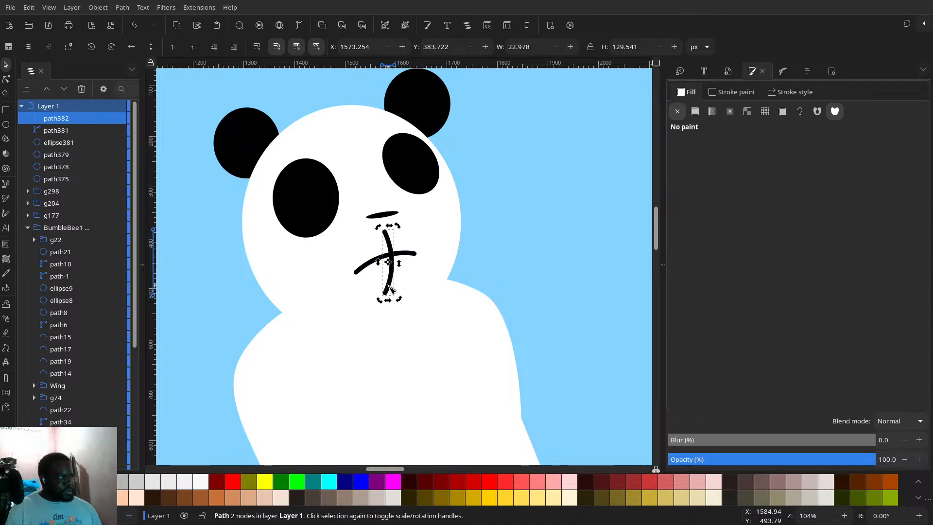
- Reshape the upright copy's nodes and handles into a short curved line running from the nose down to just above the mouth
{"action": "double_click", "coordinate": [389, 294]}
{"action": "left_click_drag", "start_coordinate": [385, 293], "coordinate": [384, 216]}
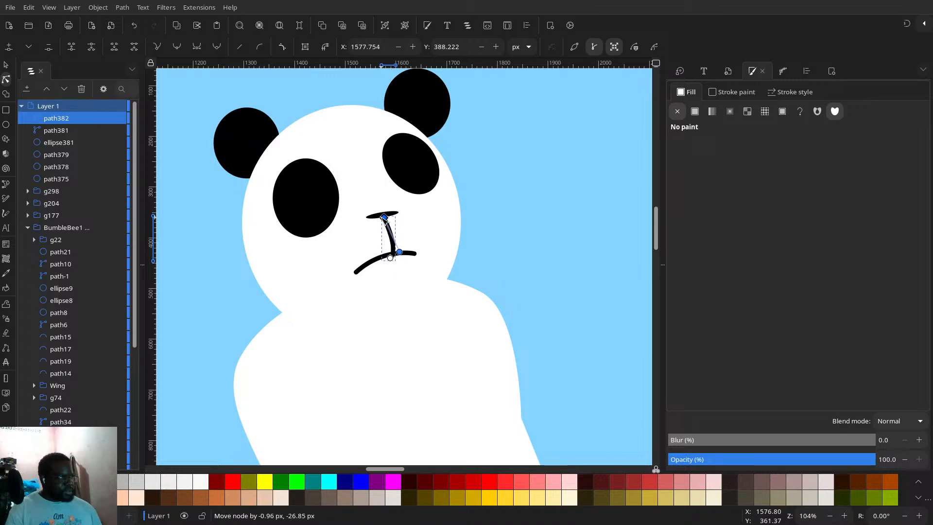
{"action": "scroll", "coordinate": [397, 259], "scroll_direction": "up", "scroll_amount": 4}
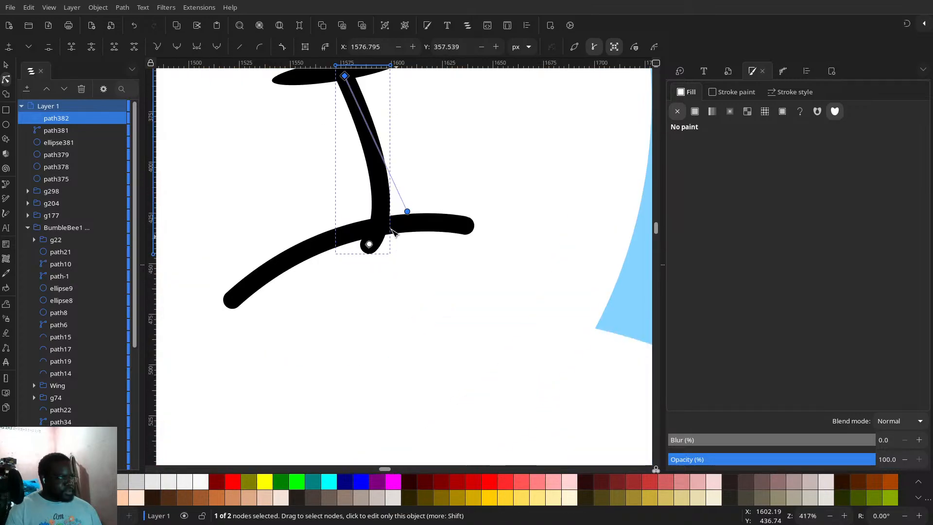
{"action": "mouse_move", "coordinate": [381, 240]}
{"action": "left_mouse_down"}
{"action": "mouse_move", "coordinate": [383, 176]}
{"action": "mouse_move", "coordinate": [397, 176]}
{"action": "left_mouse_up"}
{"action": "mouse_move", "coordinate": [371, 244]}
{"action": "left_mouse_down"}
{"action": "mouse_move", "coordinate": [374, 206]}
{"action": "mouse_move", "coordinate": [410, 183]}
{"action": "mouse_move", "coordinate": [360, 91]}
{"action": "left_mouse_up"}
{"action": "left_click_drag", "start_coordinate": [402, 138], "coordinate": [382, 140]}
{"action": "left_click_drag", "start_coordinate": [374, 205], "coordinate": [379, 181]}
{"action": "scroll", "coordinate": [360, 279], "scroll_direction": "down", "scroll_amount": 4}
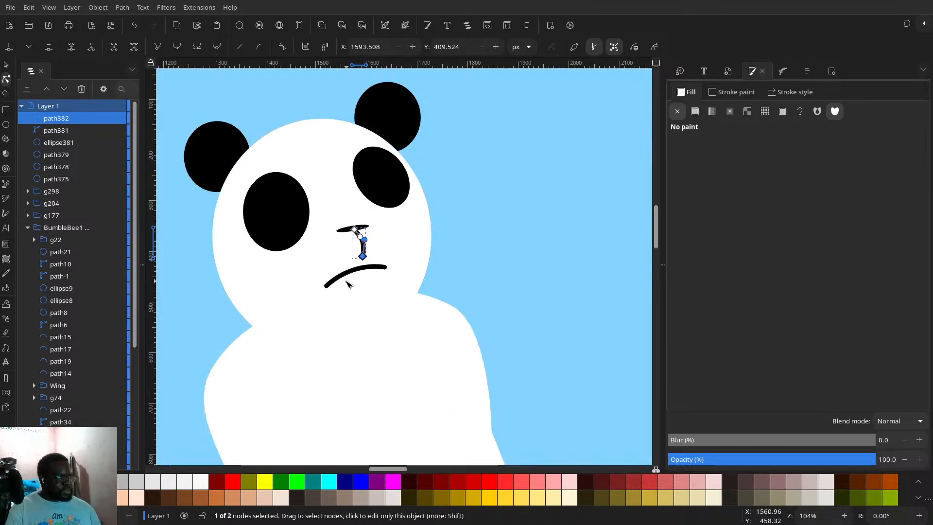
- Shorten the mouth curve by moving its left end node inward and reshaping the bend, then deselect it
{"action": "left_click", "coordinate": [327, 287]}
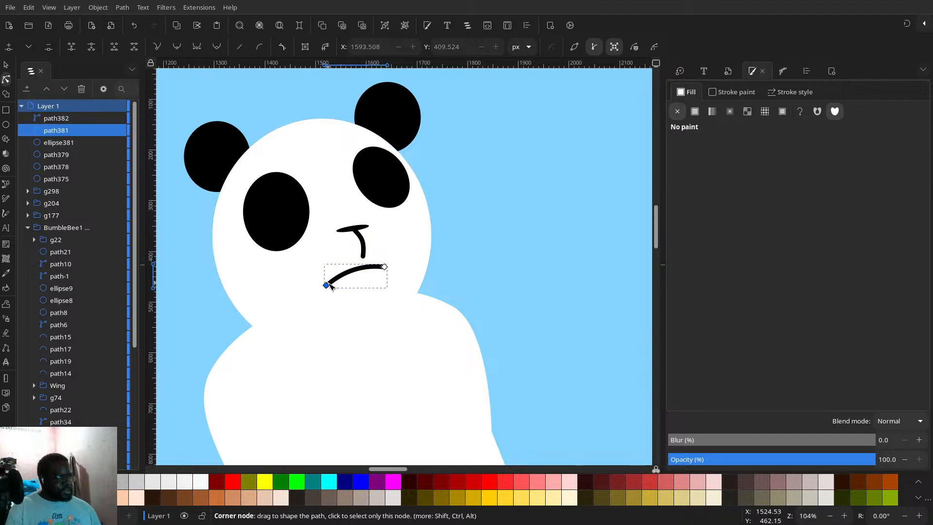
{"action": "left_click_drag", "start_coordinate": [329, 285], "coordinate": [369, 272]}
{"action": "scroll", "coordinate": [365, 272], "scroll_direction": "down", "scroll_amount": 2}
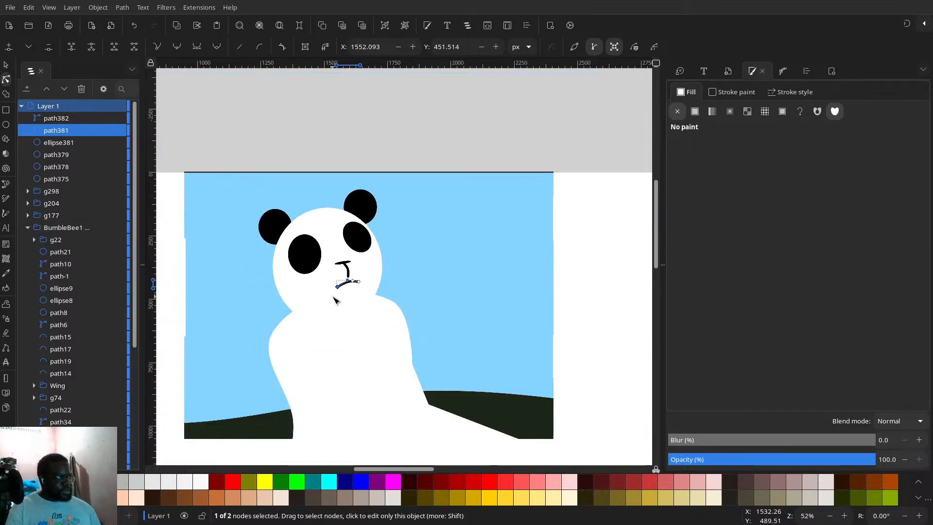
{"action": "left_click", "coordinate": [468, 141]}
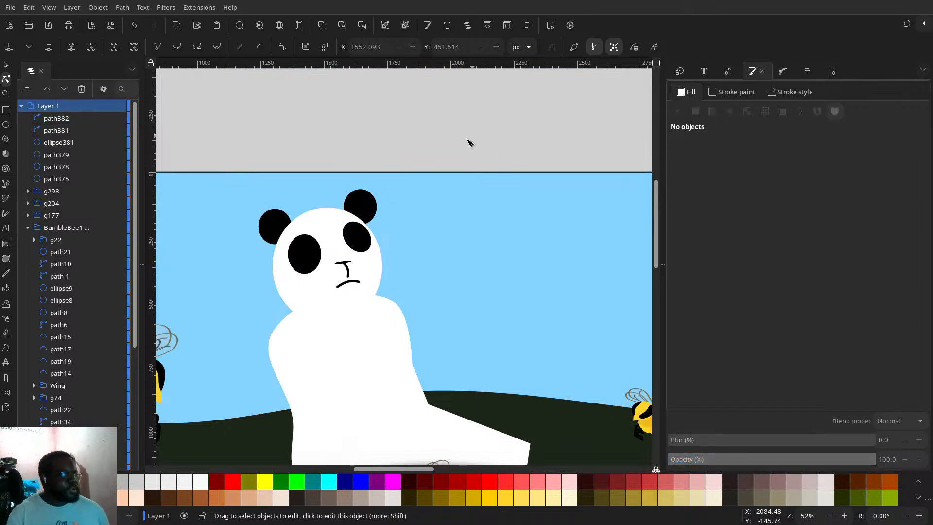
- Draw an upright ellipse about 124 by 235 px at the end of the panda's leg and fill it black as a foot
{"action": "scroll", "coordinate": [407, 240], "scroll_direction": "down", "scroll_amount": 3}
{"action": "scroll", "coordinate": [407, 248], "scroll_direction": "up", "scroll_amount": 2}
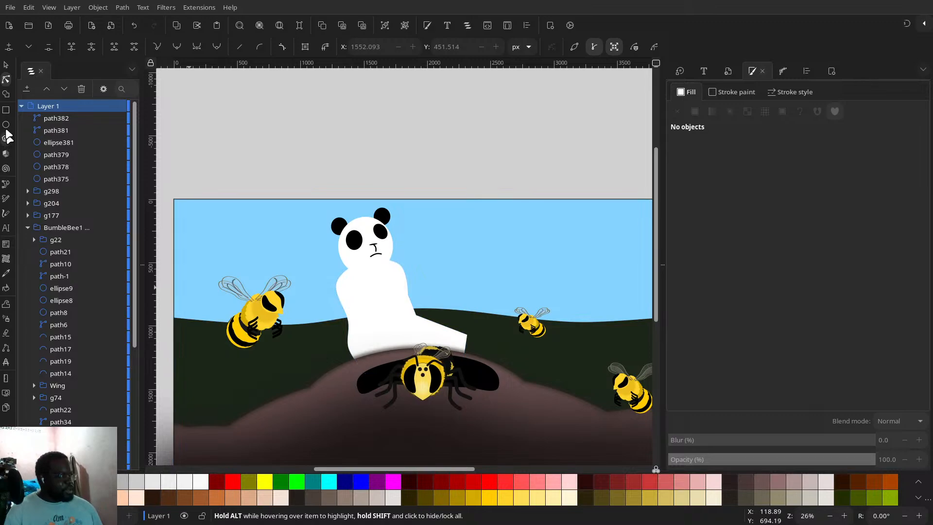
{"action": "key", "text": "e"}
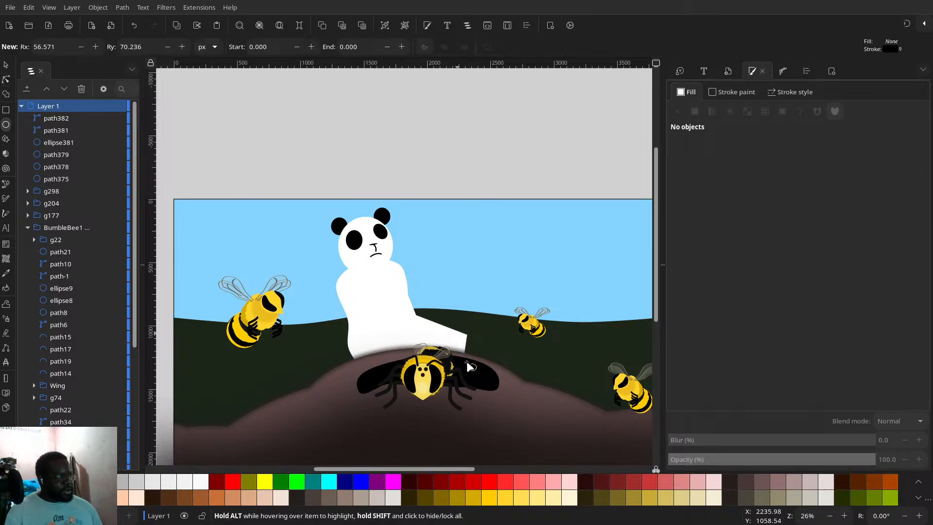
{"action": "left_click_drag", "start_coordinate": [457, 334], "coordinate": [471, 363]}
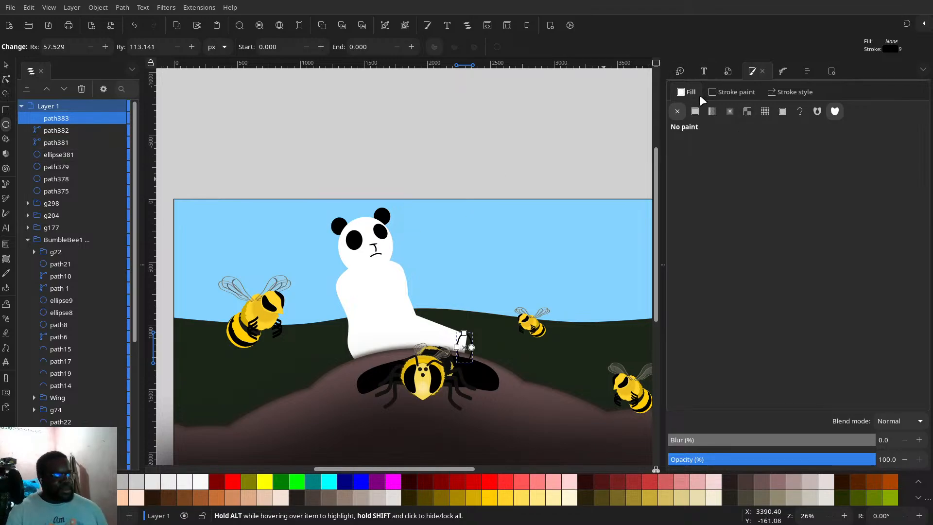
{"action": "left_click", "coordinate": [700, 113]}
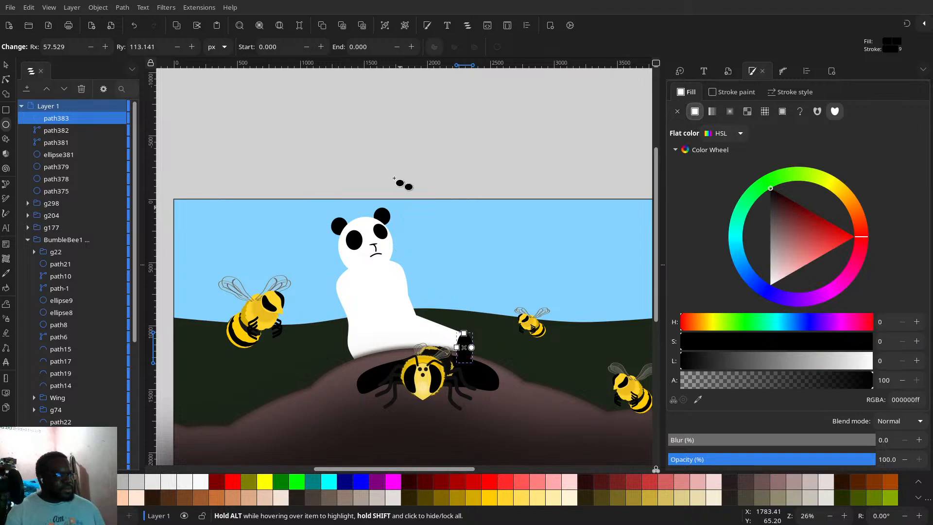
- Reorder the foot ellipse in the stack so it sits behind the brown hill but in front of the white leg
{"action": "left_click", "coordinate": [6, 66]}
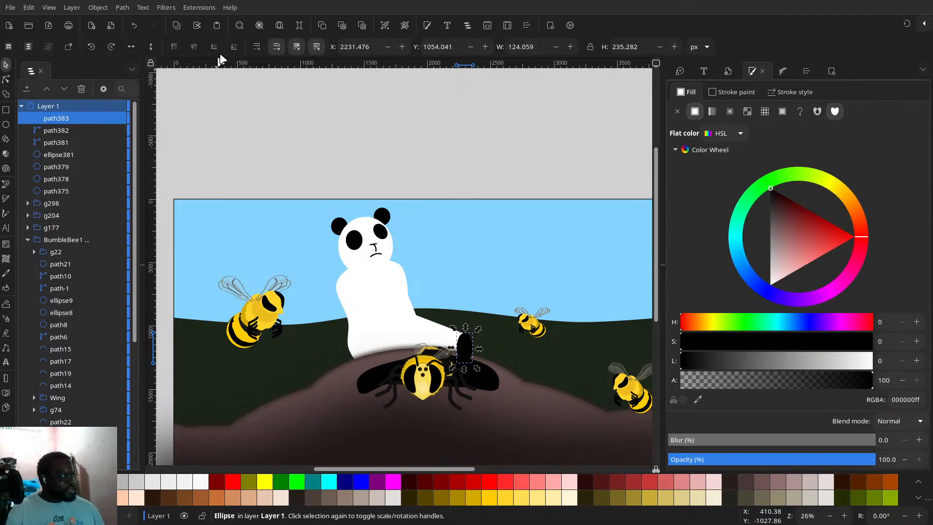
{"action": "left_click", "coordinate": [214, 49]}
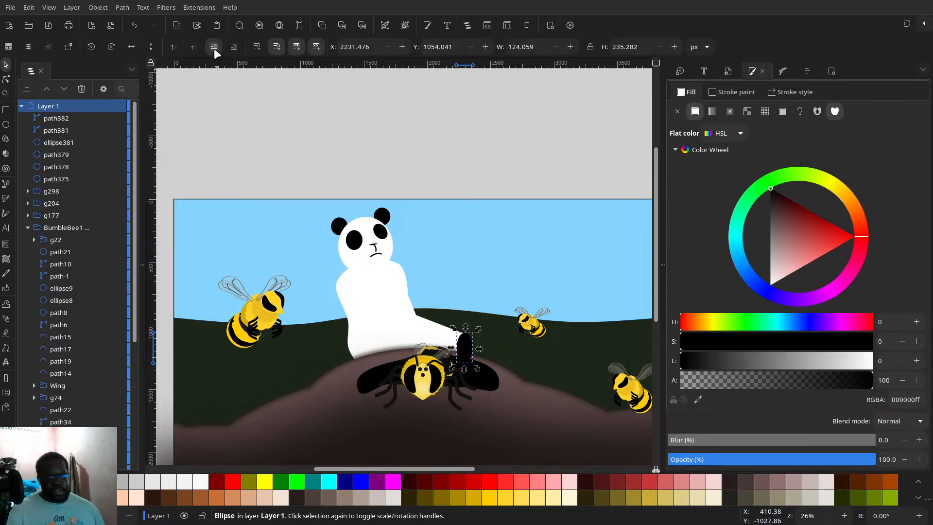
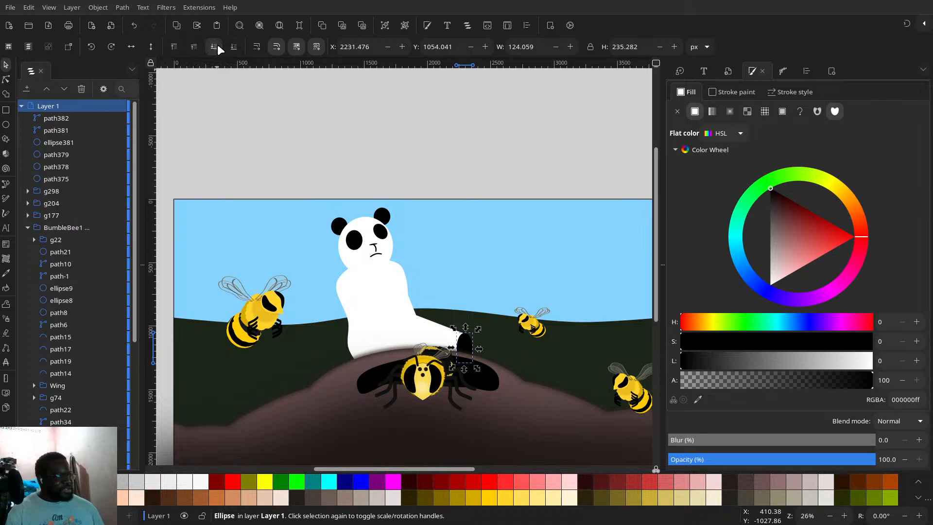
{"action": "left_click", "coordinate": [218, 45]}
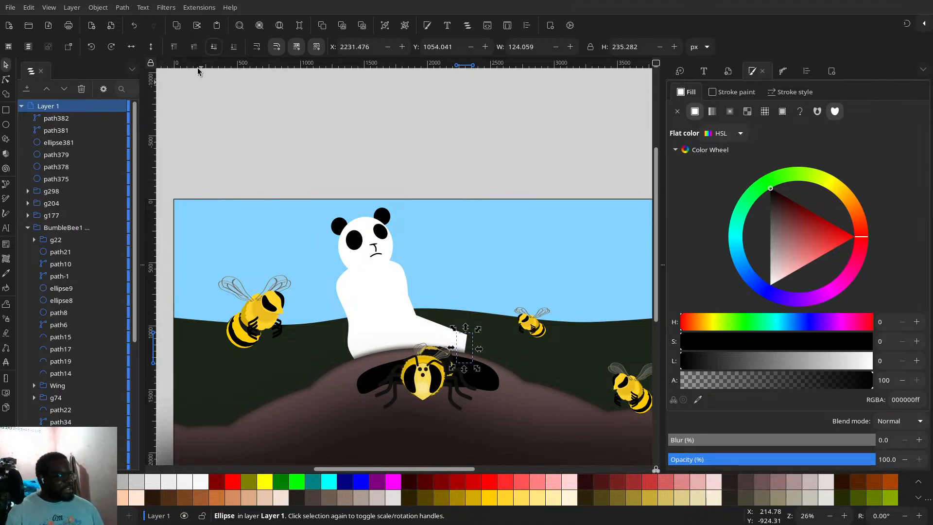
{"action": "left_click", "coordinate": [194, 46]}
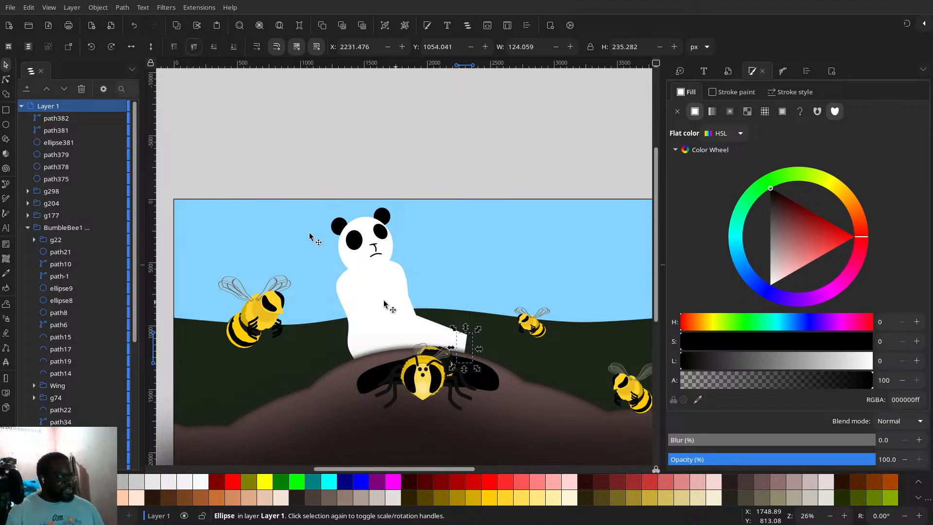
{"action": "left_click", "coordinate": [193, 46]}
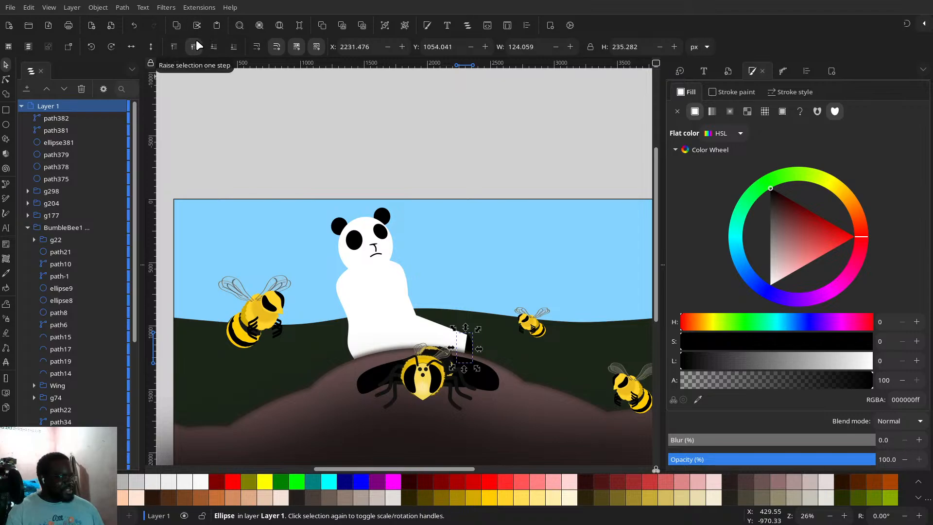
{"action": "left_click", "coordinate": [193, 46]}
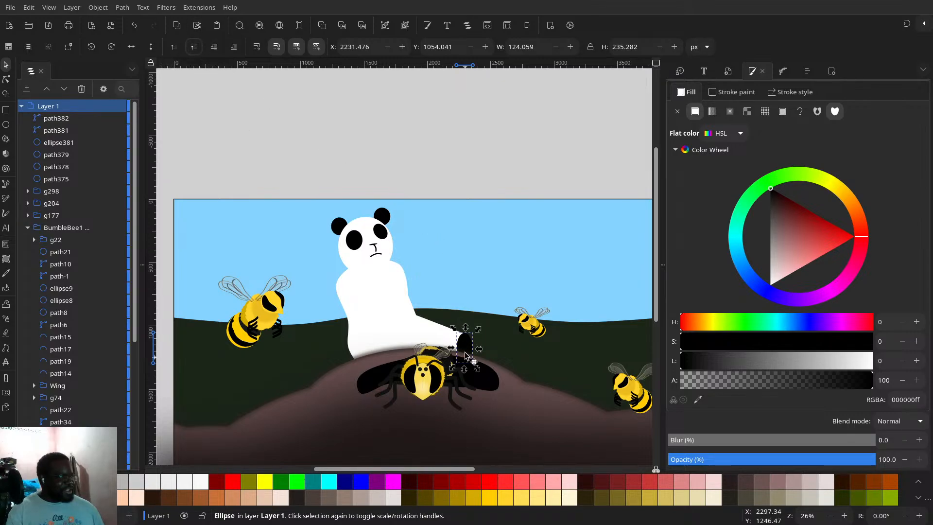
- Tilt the foot ellipse slightly clockwise, narrow it to about 118 px wide, and align it with the leg's end
{"action": "scroll", "coordinate": [470, 356], "scroll_direction": "up", "scroll_amount": 6, "text": "ctrl"}
{"action": "left_click", "coordinate": [427, 243]}
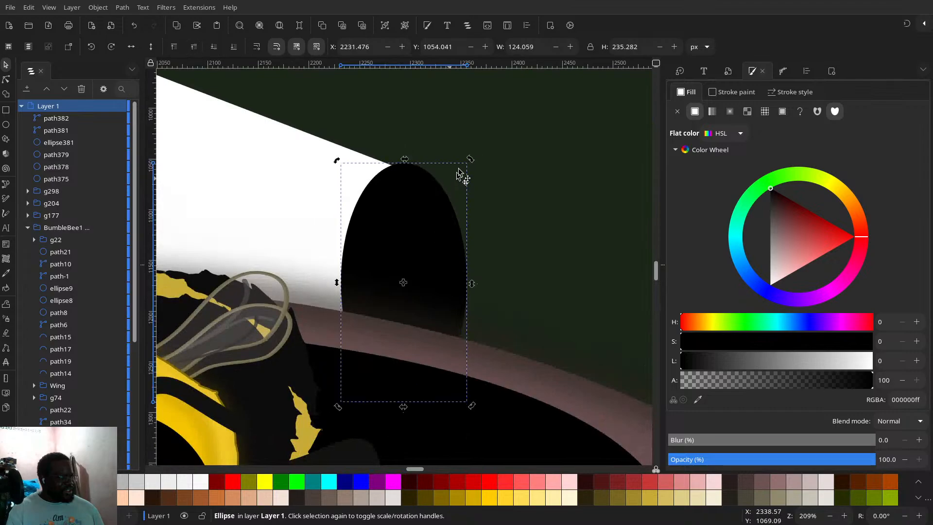
{"action": "left_click_drag", "start_coordinate": [469, 161], "coordinate": [487, 191]}
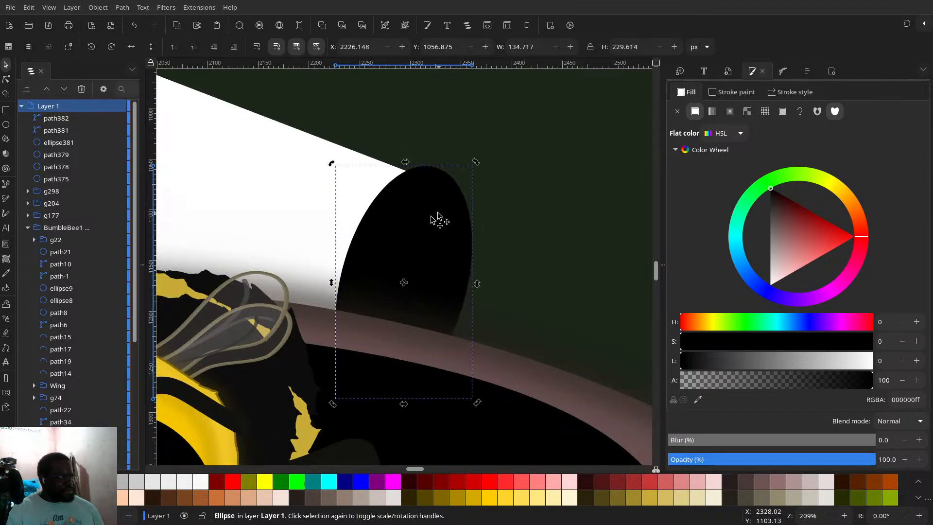
{"action": "left_click_drag", "start_coordinate": [429, 221], "coordinate": [416, 229]}
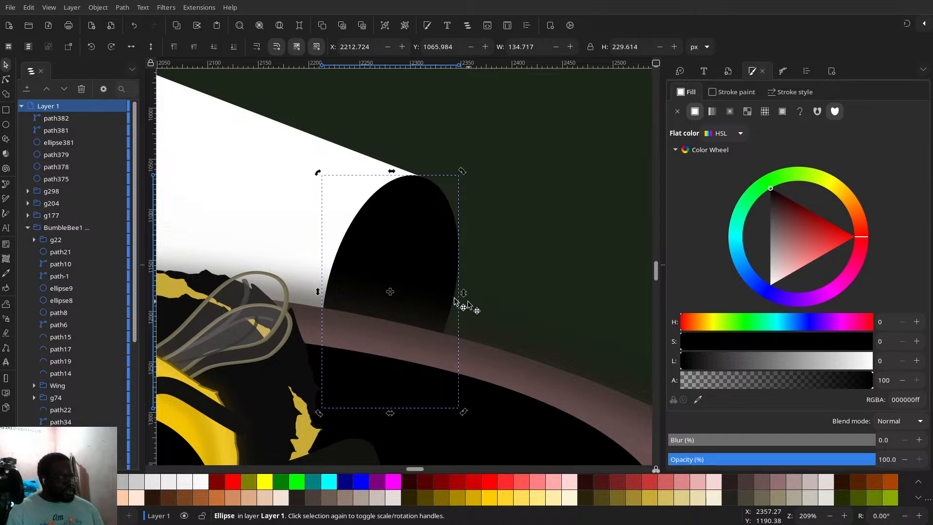
{"action": "left_click_drag", "start_coordinate": [464, 293], "coordinate": [459, 296]}
{"action": "left_click_drag", "start_coordinate": [424, 256], "coordinate": [429, 254]}
{"action": "scroll", "coordinate": [386, 260], "scroll_direction": "down", "scroll_amount": 3, "text": "ctrl"}
{"action": "scroll", "coordinate": [374, 207], "scroll_direction": "down", "scroll_amount": 2, "text": "ctrl"}
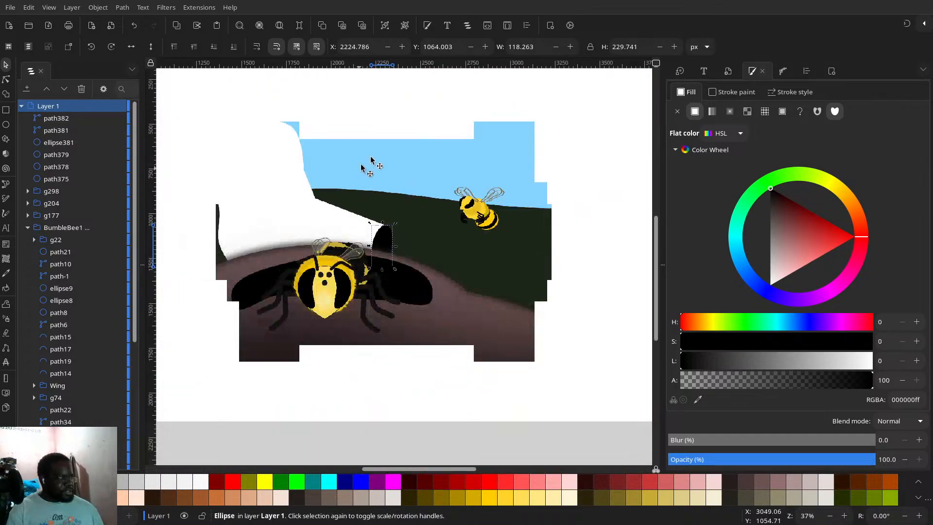
- Check the panda reference images in the browser window and return to the drawing
{"action": "key", "text": "alt"}
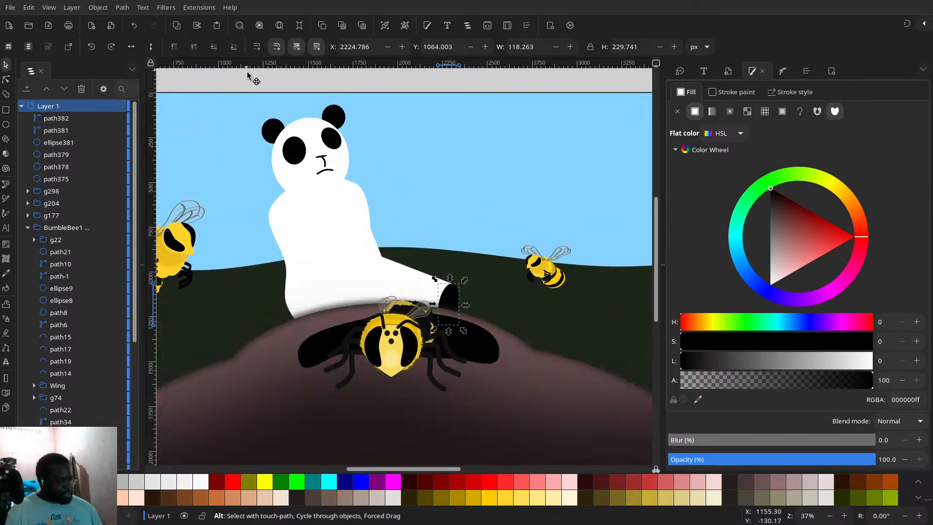
{"action": "key", "text": "alt+Tab"}
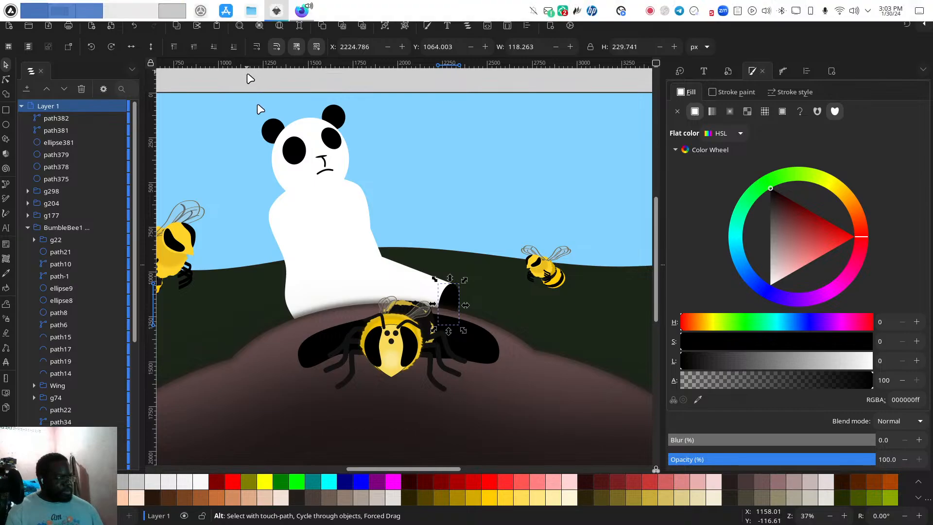
{"action": "key", "text": "super+w"}
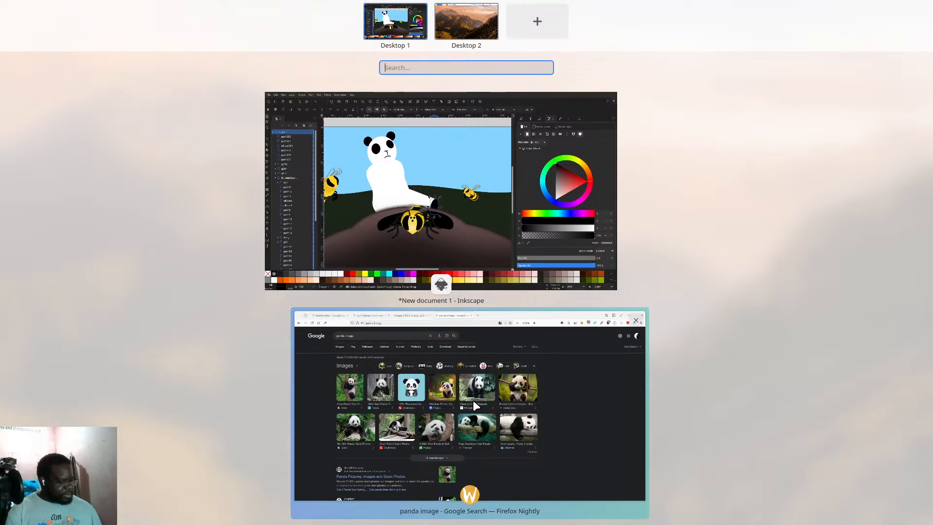
{"action": "left_click", "coordinate": [422, 192]}
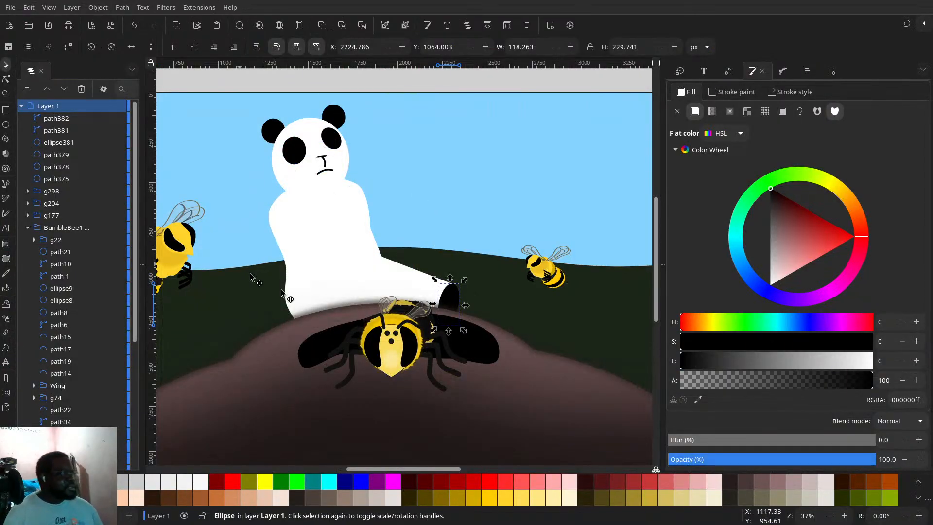
- Duplicate the panda's white body and cover the copy's lower half with a wide black ellipse about 1156 by 828 px
{"action": "left_click", "coordinate": [326, 249]}
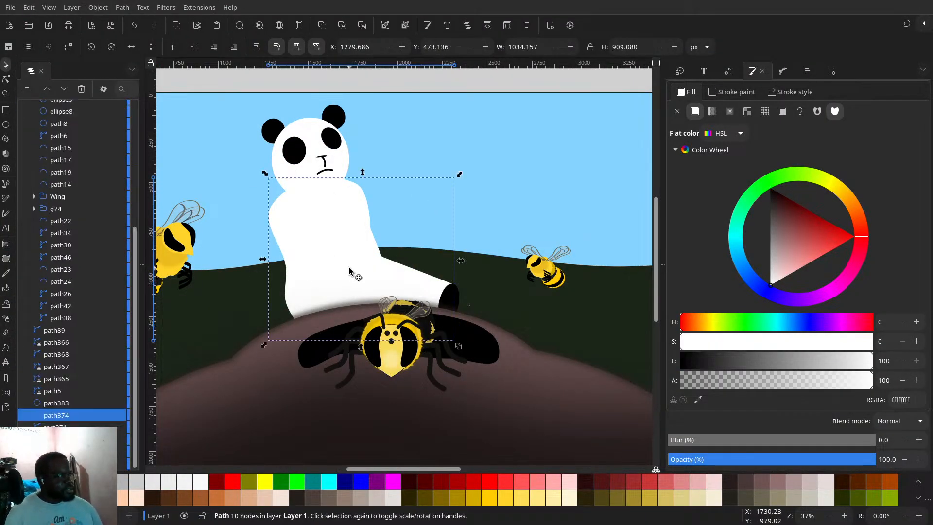
{"action": "key", "text": "ctrl+d"}
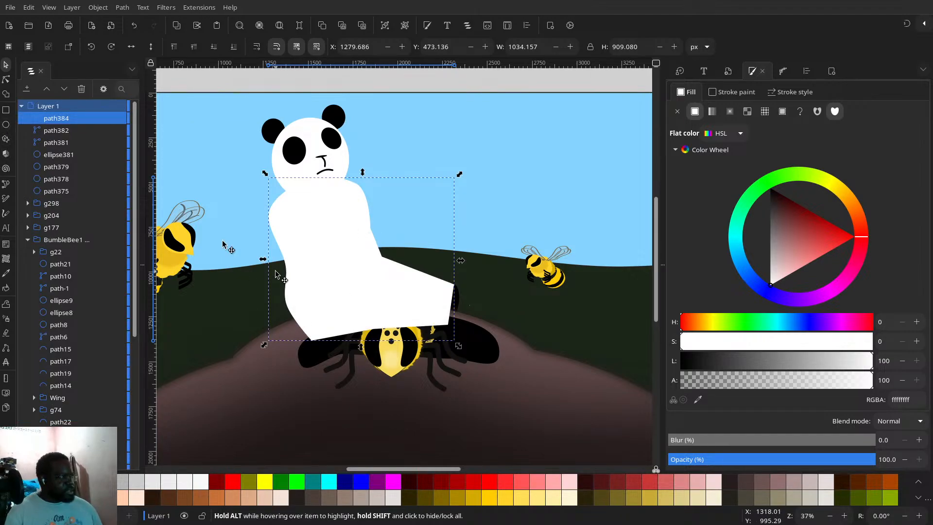
{"action": "left_click", "coordinate": [6, 125]}
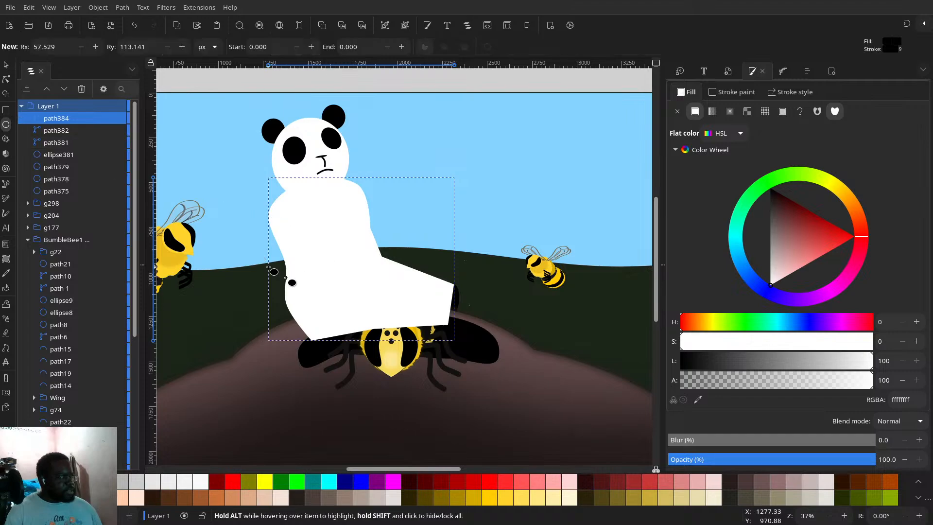
{"action": "left_click_drag", "start_coordinate": [474, 401], "coordinate": [267, 266]}
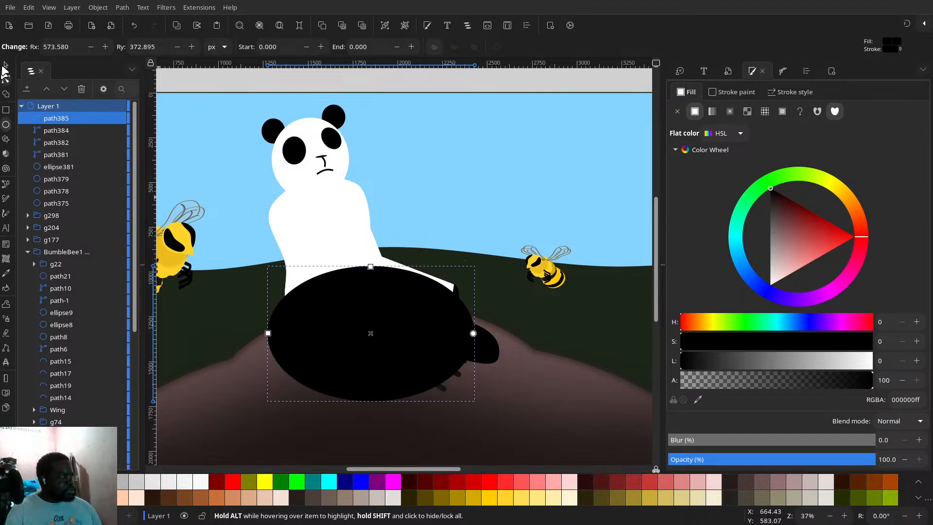
{"action": "key", "text": "s"}
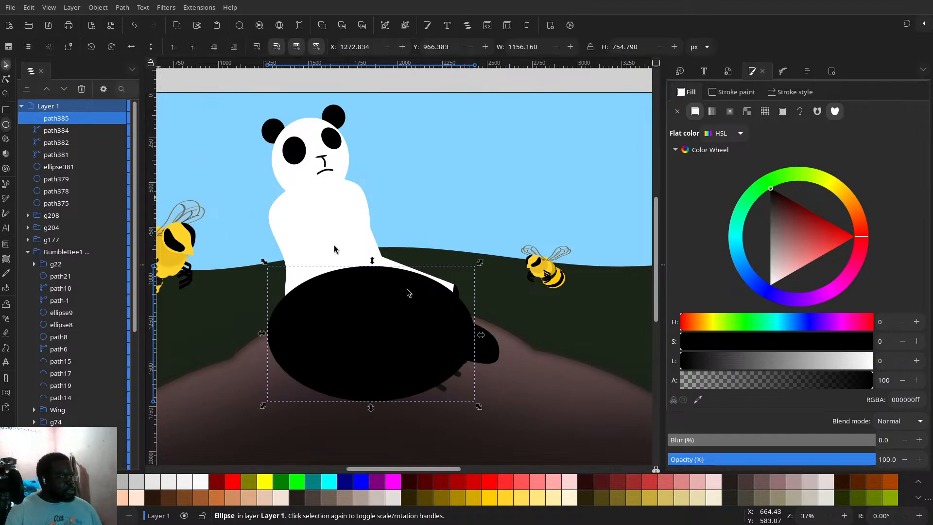
{"action": "left_click", "coordinate": [372, 266]}
{"action": "left_click", "coordinate": [396, 304]}
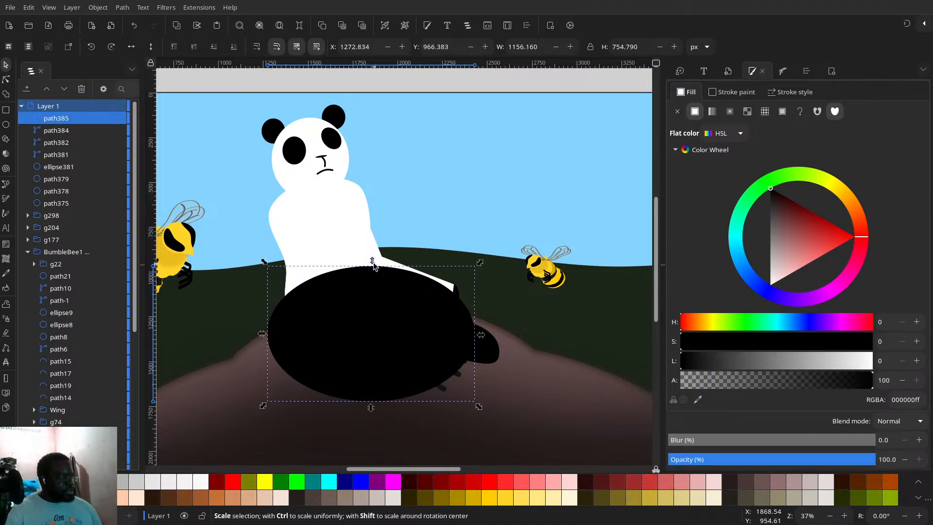
{"action": "left_click_drag", "start_coordinate": [371, 265], "coordinate": [372, 252]}
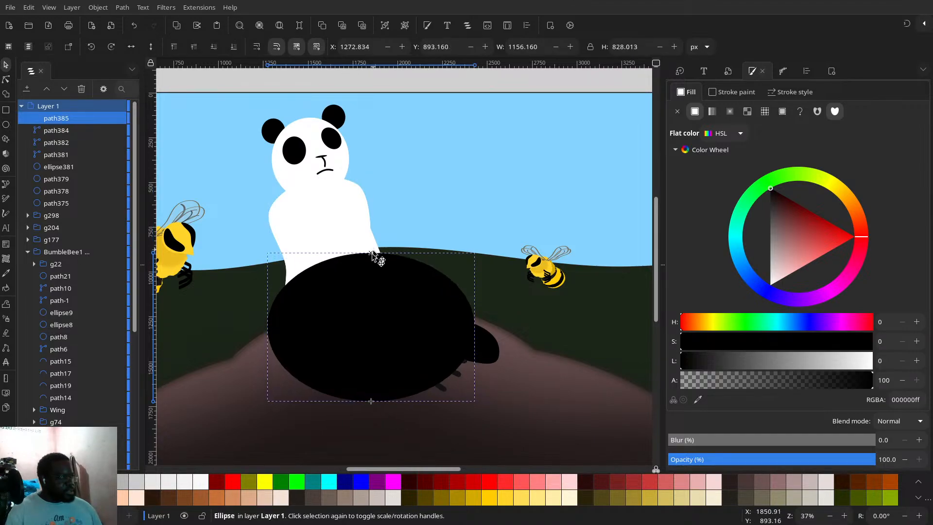
- Use Shape Builder to remove the ellipse and the overlapped lower half of the body copy, keeping only the upper torso
{"action": "left_click", "coordinate": [326, 242], "text": "shift"}
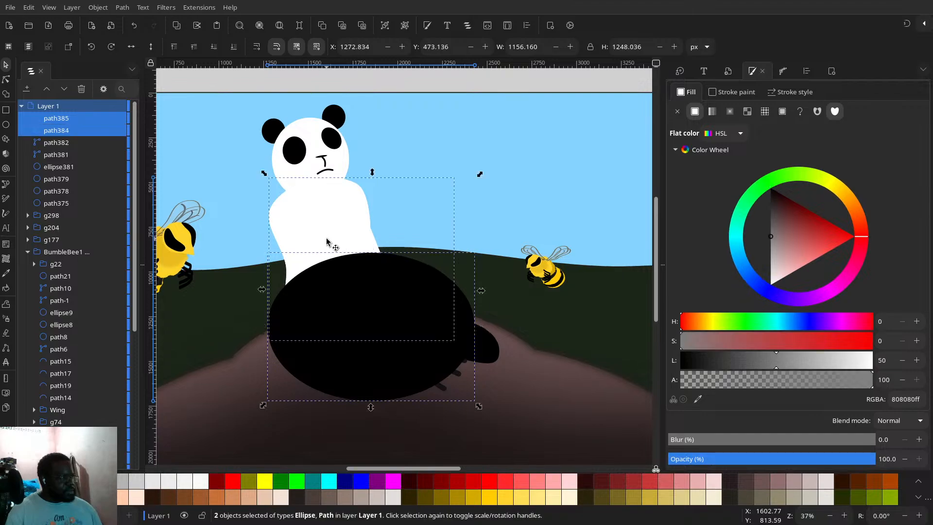
{"action": "left_click", "coordinate": [6, 98]}
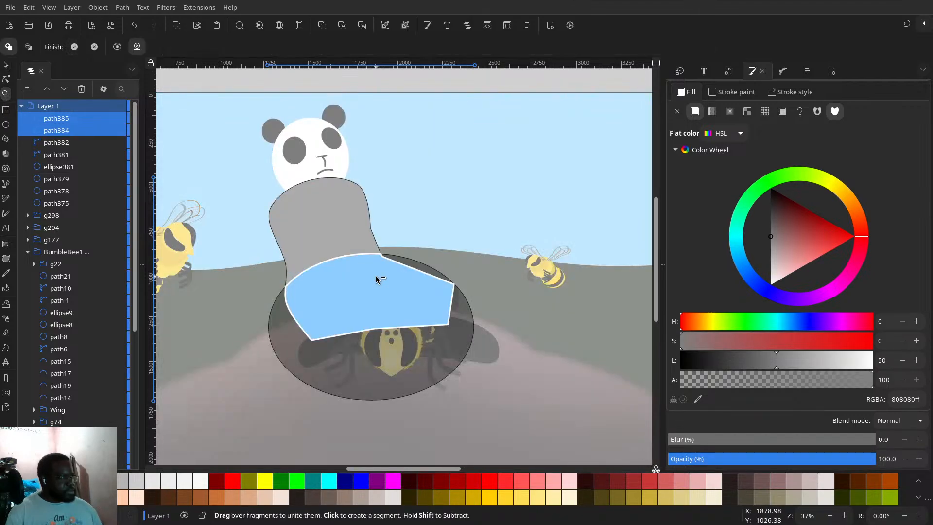
{"action": "mouse_move", "coordinate": [378, 278]}
{"action": "left_mouse_down"}
{"action": "mouse_move", "coordinate": [434, 295]}
{"action": "mouse_move", "coordinate": [461, 333]}
{"action": "left_mouse_up"}
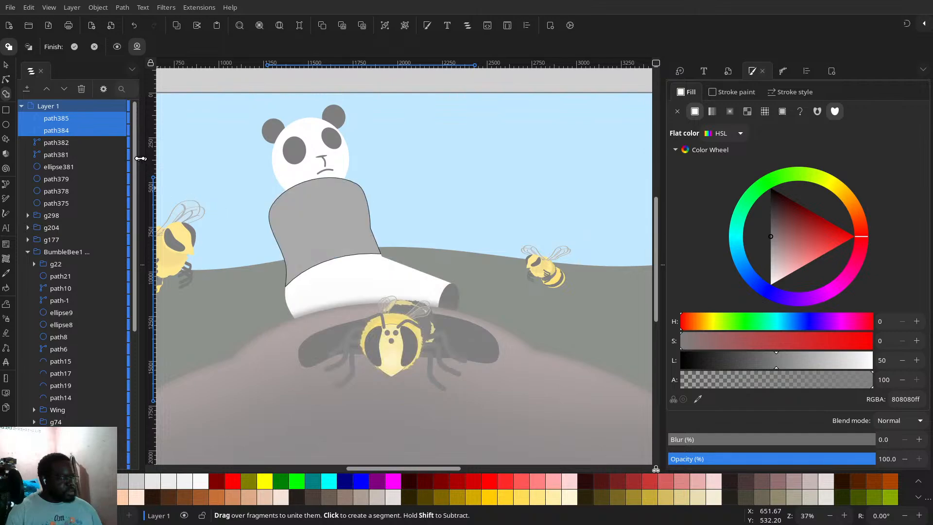
{"action": "left_click", "coordinate": [6, 67]}
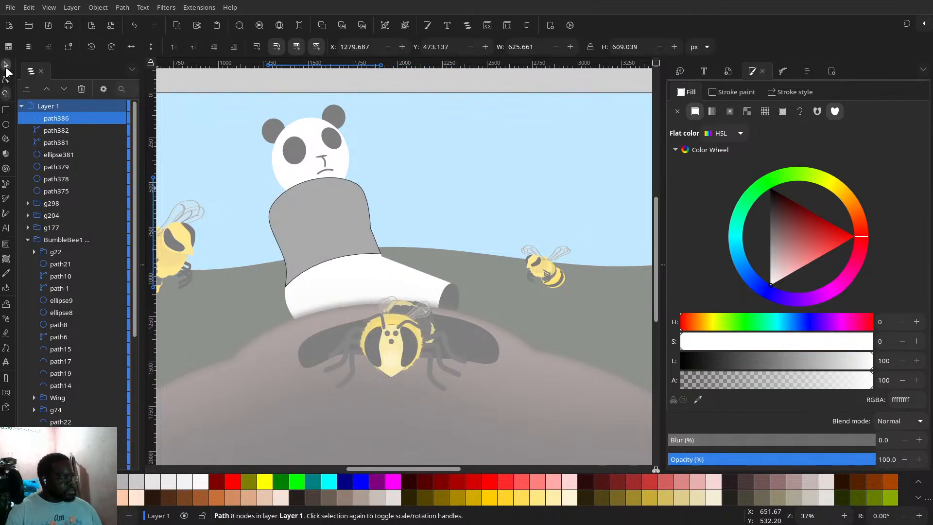
- Try a black fill on the upper torso piece and return it to white
{"action": "scroll", "coordinate": [72, 340], "scroll_direction": "down", "scroll_amount": 5}
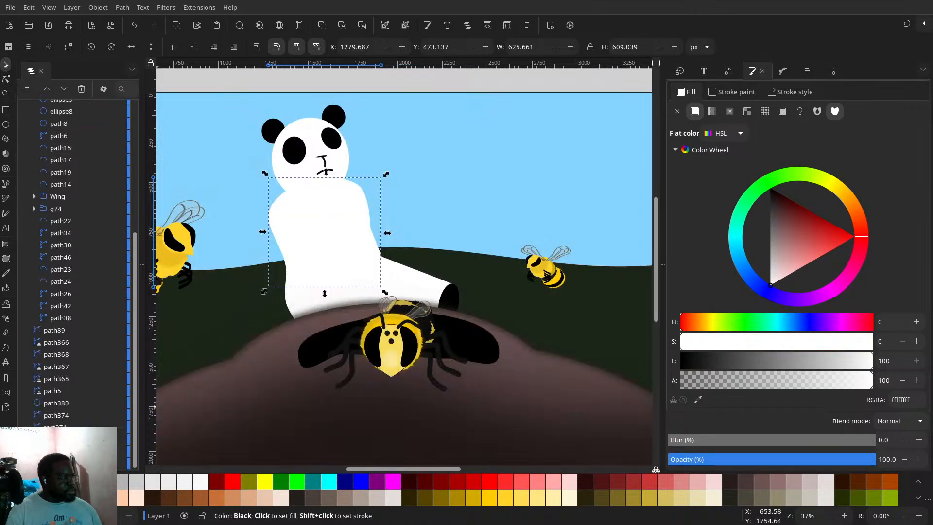
{"action": "left_click", "coordinate": [8, 491]}
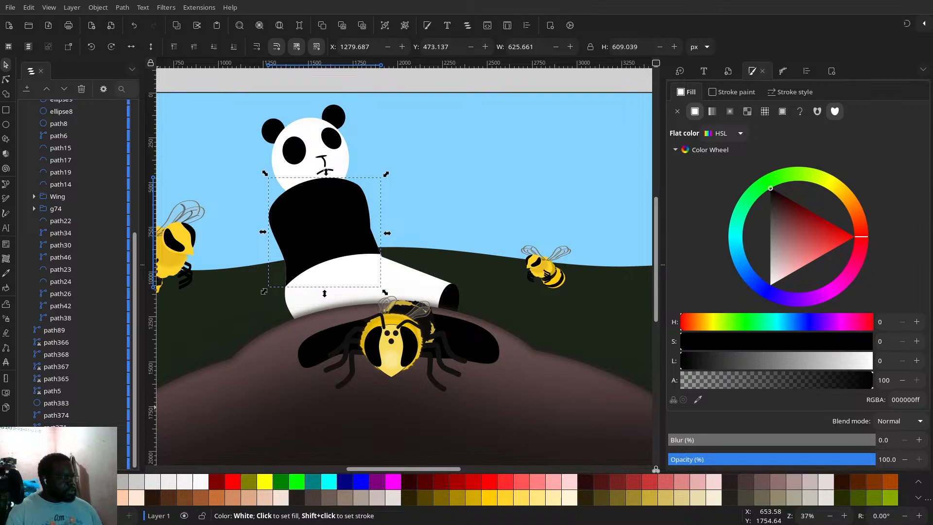
{"action": "left_click", "coordinate": [201, 482]}
- Fill the original full body shape beneath the torso piece black
{"action": "left_click", "coordinate": [335, 302]}
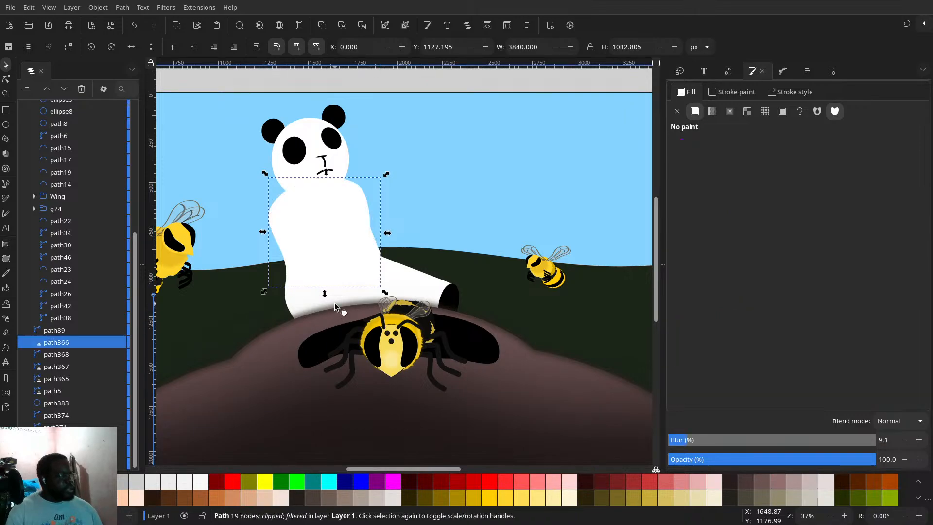
{"action": "left_click", "coordinate": [361, 278]}
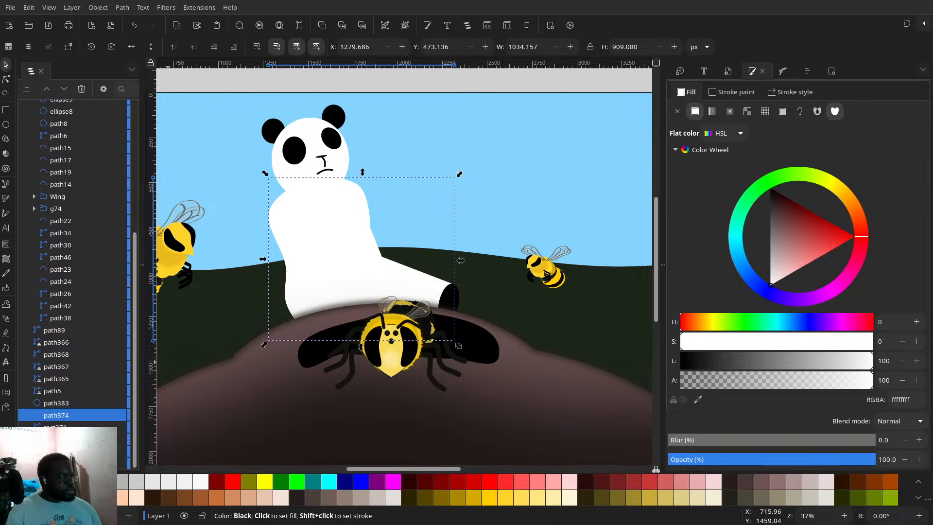
{"action": "left_click", "coordinate": [8, 491]}
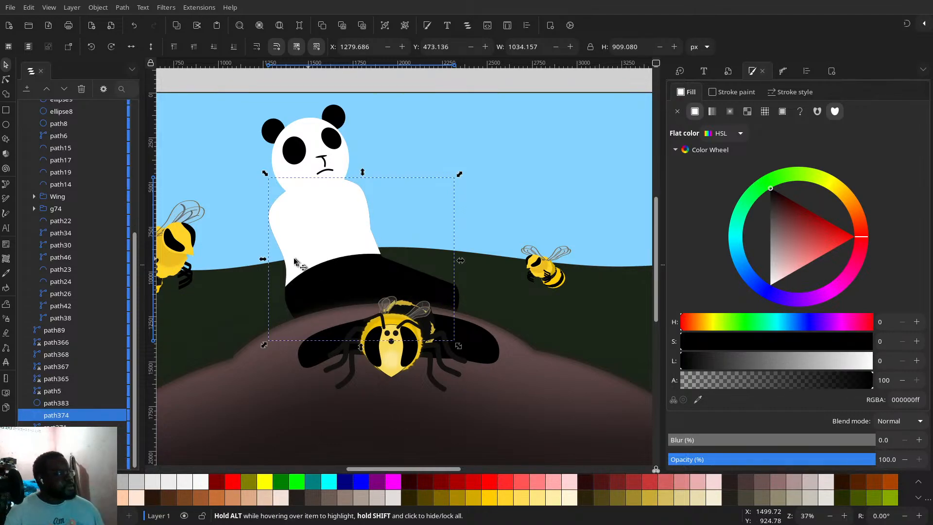
- Draw a flat ellipse about 272 by 126 px near the right end of the torso's lower edge and fill it white
{"action": "left_click", "coordinate": [7, 126]}
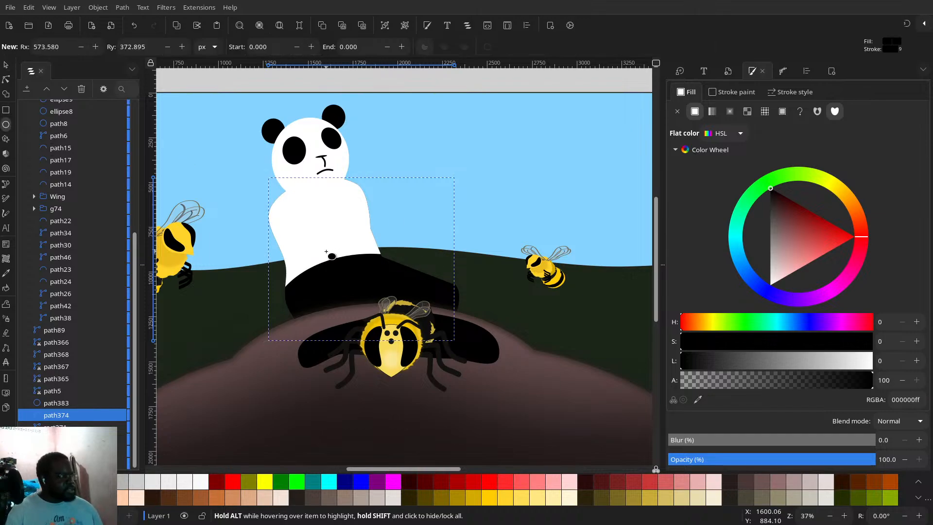
{"action": "left_click_drag", "start_coordinate": [327, 252], "coordinate": [373, 273]}
{"action": "left_click", "coordinate": [201, 481]}
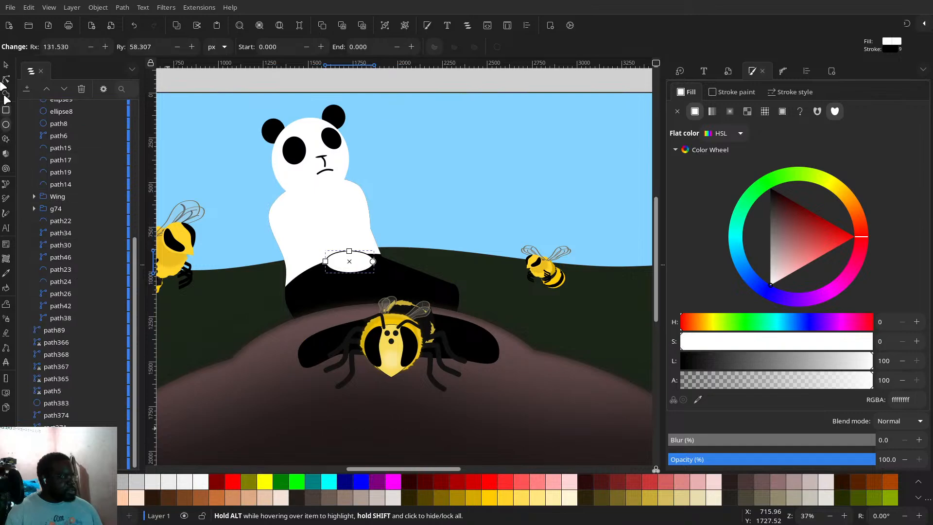
- Tilt the white ellipse counter-clockwise, enlarge it to about 370 by 166 px and lay it along the torso's lower edge
{"action": "left_click", "coordinate": [6, 79]}
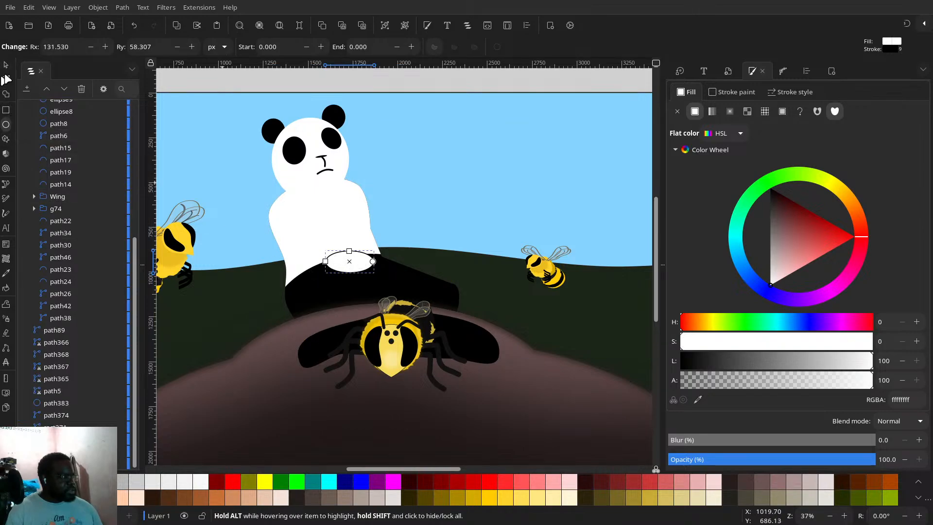
{"action": "left_click", "coordinate": [6, 64]}
{"action": "left_click", "coordinate": [349, 261]}
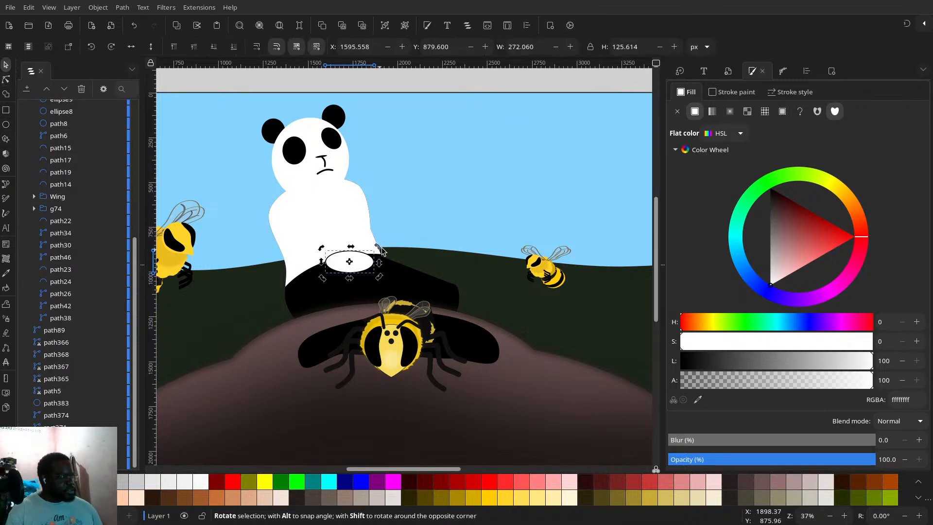
{"action": "left_click_drag", "start_coordinate": [373, 250], "coordinate": [349, 271]}
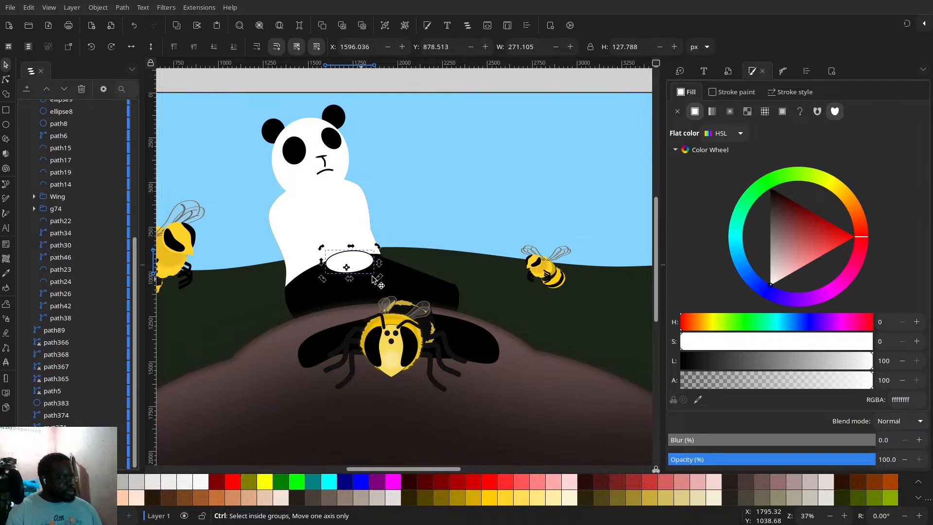
{"action": "scroll", "coordinate": [373, 279], "scroll_direction": "up", "scroll_amount": 4}
{"action": "left_click_drag", "start_coordinate": [338, 219], "coordinate": [446, 256]}
{"action": "scroll", "coordinate": [298, 208], "scroll_direction": "down", "scroll_amount": 3}
{"action": "left_click_drag", "start_coordinate": [400, 236], "coordinate": [380, 245]}
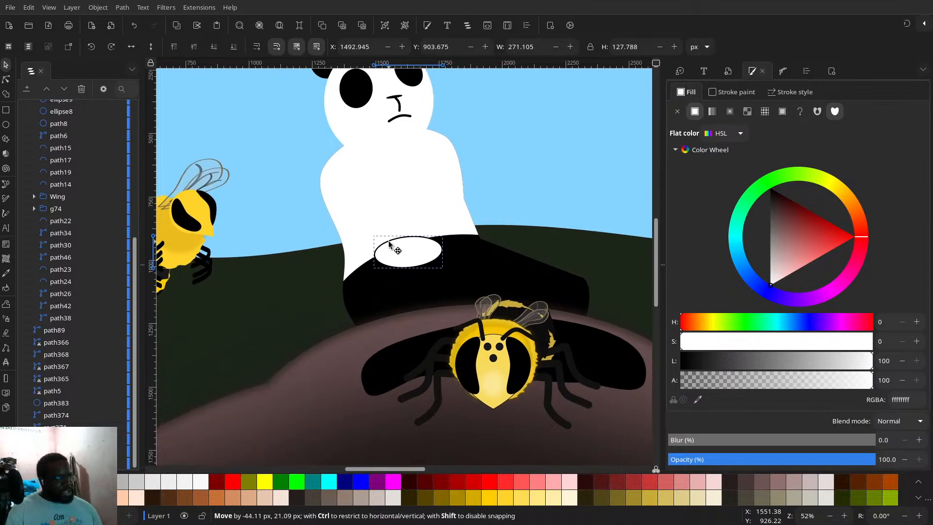
{"action": "mouse_move", "coordinate": [436, 242]}
{"action": "left_mouse_down"}
{"action": "mouse_move", "coordinate": [477, 253]}
{"action": "mouse_move", "coordinate": [459, 216]}
{"action": "mouse_move", "coordinate": [470, 233]}
{"action": "mouse_move", "coordinate": [444, 238]}
{"action": "left_mouse_up"}
{"action": "left_click", "coordinate": [444, 249]}
{"action": "left_click", "coordinate": [453, 250]}
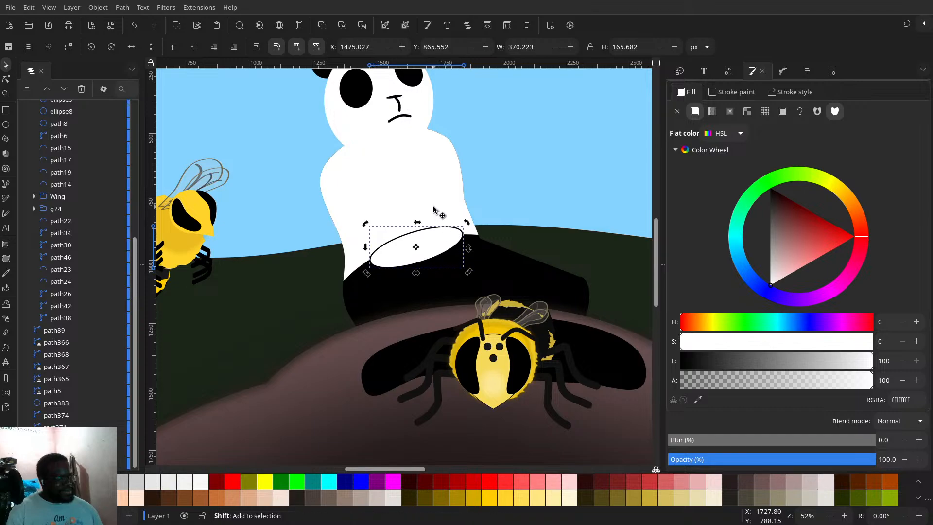
- Merge the white ellipse and the torso piece into one shape with Shape Builder
{"action": "left_click", "coordinate": [435, 210], "text": "shift"}
{"action": "left_click", "coordinate": [6, 94]}
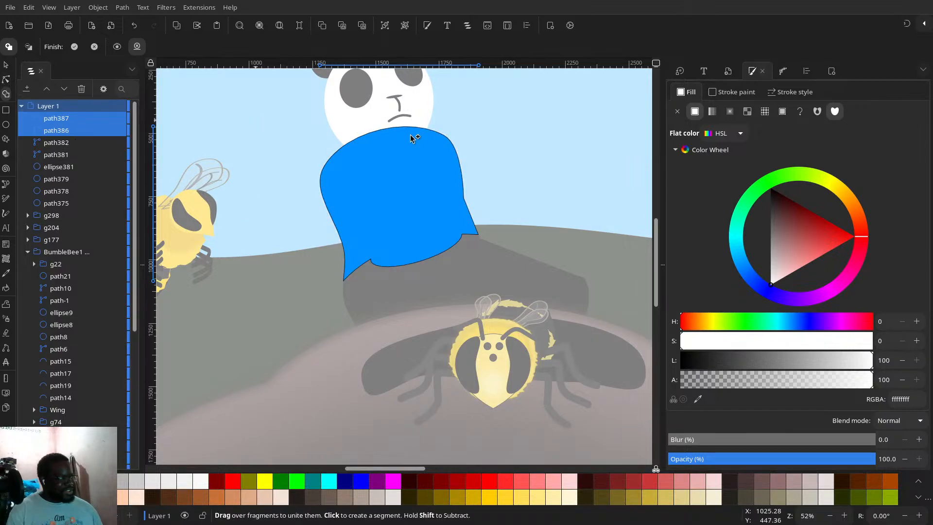
{"action": "left_click", "coordinate": [7, 80]}
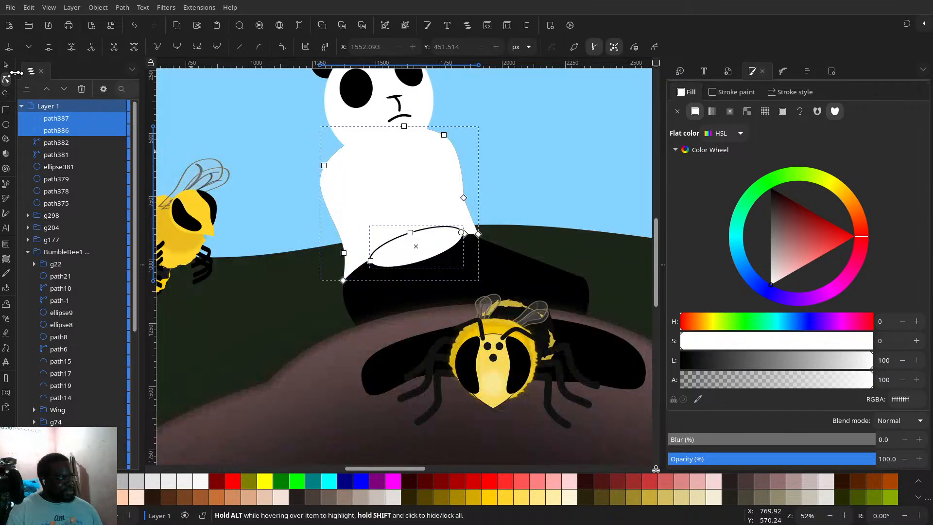
{"action": "left_click", "coordinate": [6, 64]}
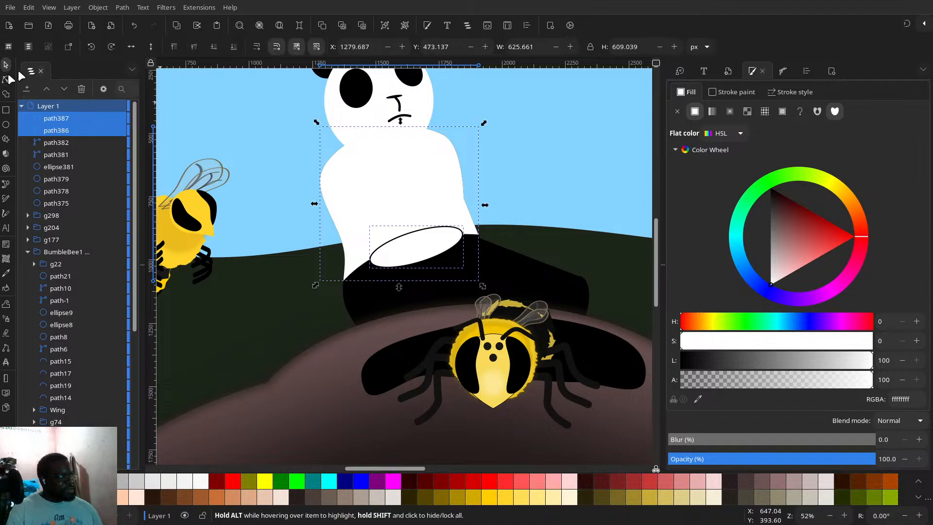
{"action": "left_click", "coordinate": [7, 95]}
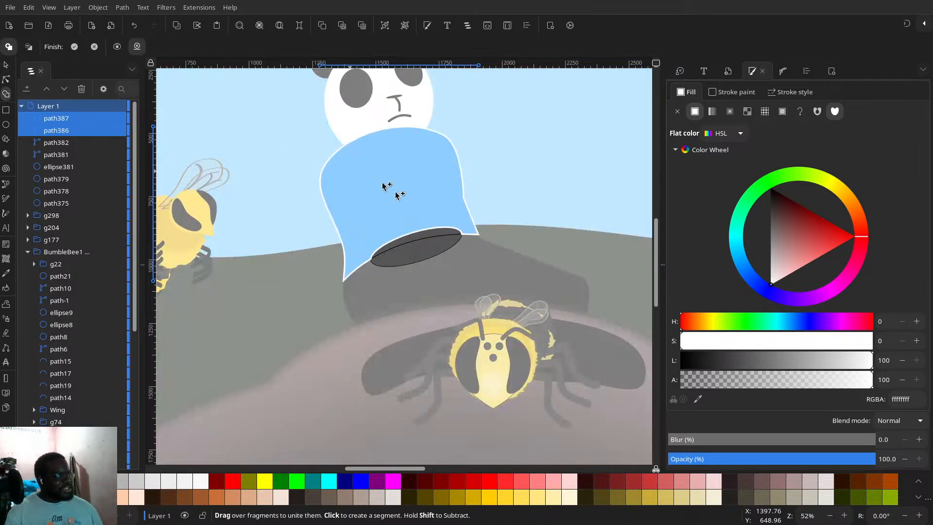
{"action": "left_click", "coordinate": [417, 256]}
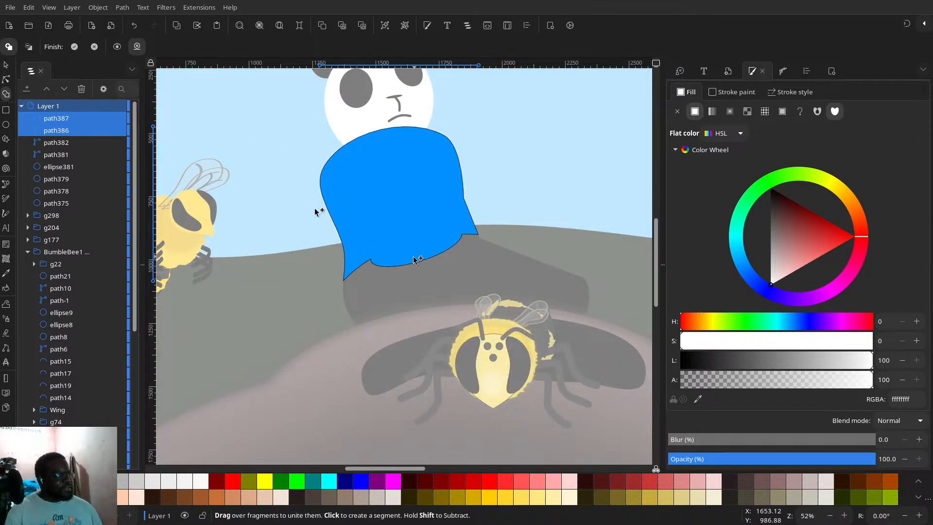
{"action": "left_click", "coordinate": [74, 46]}
- Join the nodes at the left notch of the torso's lower edge into one auto-smooth node to even out the curve
{"action": "scroll", "coordinate": [396, 248], "scroll_direction": "up", "scroll_amount": 4}
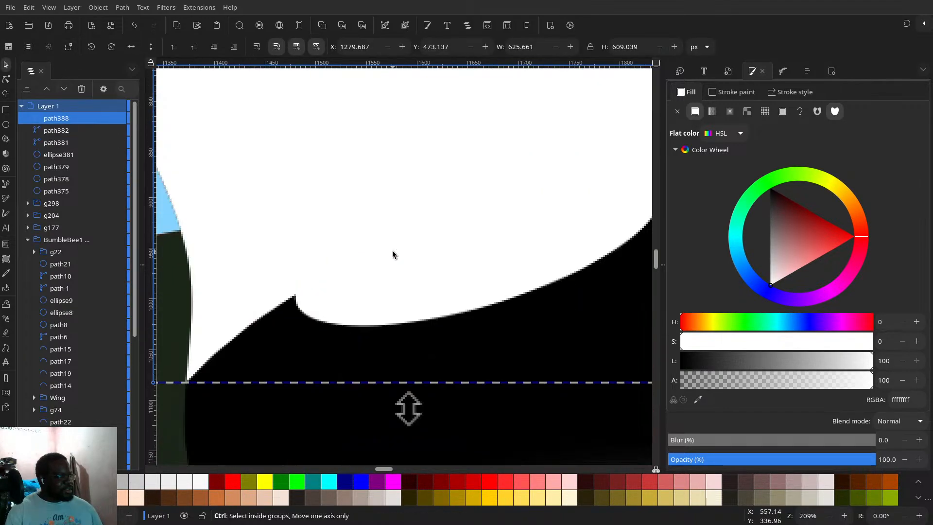
{"action": "key", "text": "n"}
{"action": "left_click_drag", "start_coordinate": [277, 256], "coordinate": [314, 314]}
{"action": "left_click", "coordinate": [216, 46]}
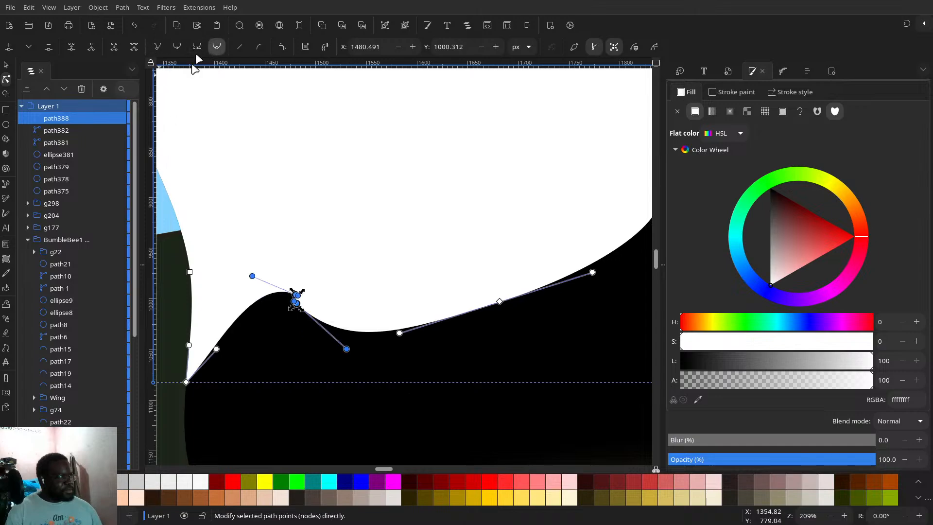
{"action": "left_click", "coordinate": [73, 47]}
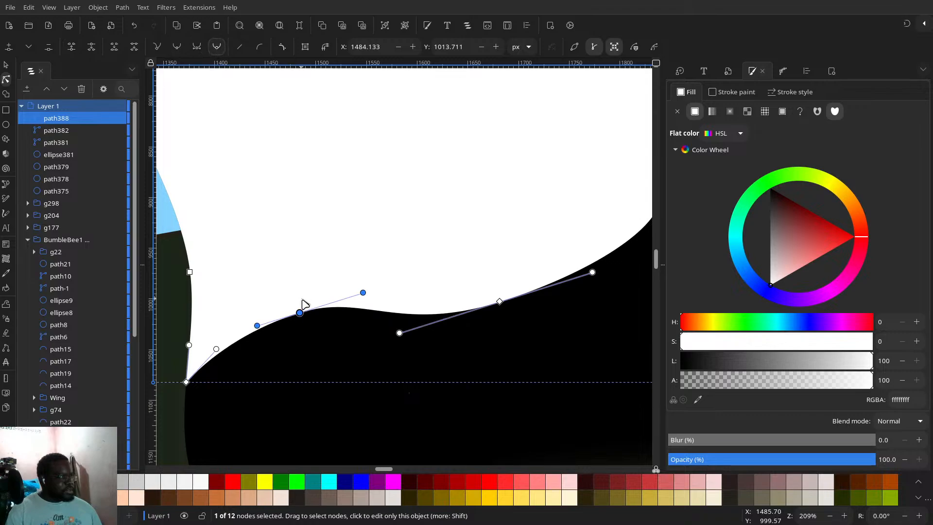
- Pull the node and curve handle at the left end of the torso's lower edge down over the black legs
{"action": "left_click_drag", "start_coordinate": [300, 314], "coordinate": [314, 422]}
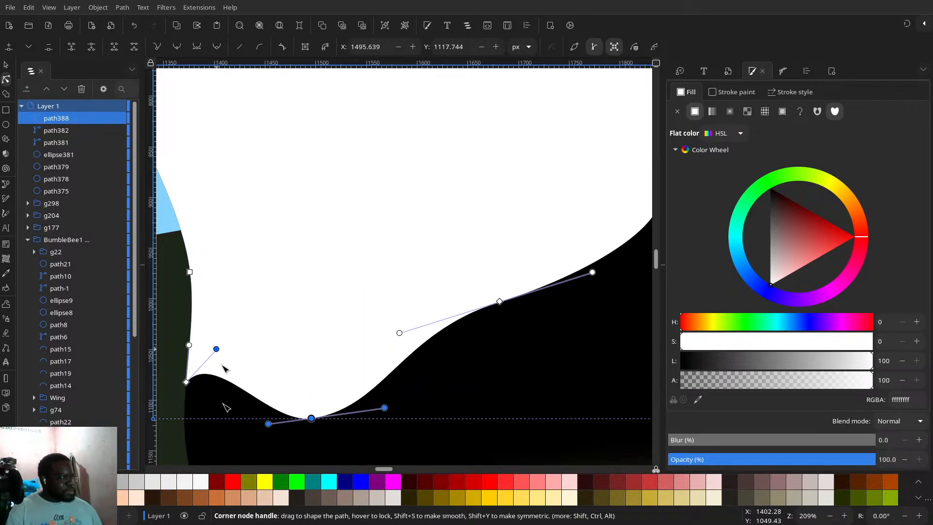
{"action": "left_click_drag", "start_coordinate": [219, 359], "coordinate": [221, 435]}
{"action": "scroll", "coordinate": [420, 350], "scroll_direction": "down", "scroll_amount": 2}
{"action": "scroll", "coordinate": [419, 351], "scroll_direction": "down", "scroll_amount": 2}
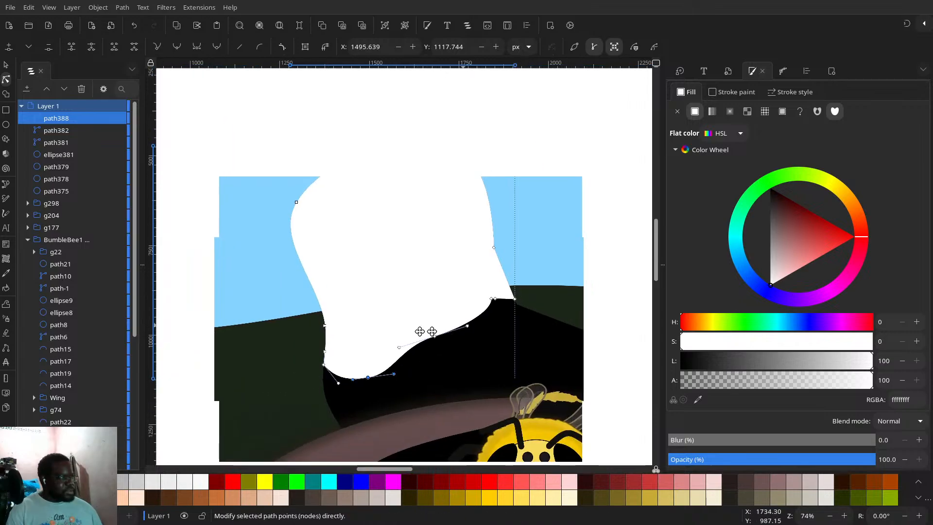
- Merge the two nodes near the right end of the torso's lower edge into one auto-smooth node and pull it down to round the corner
{"action": "left_click_drag", "start_coordinate": [369, 345], "coordinate": [383, 363]}
{"action": "left_click", "coordinate": [427, 308]}
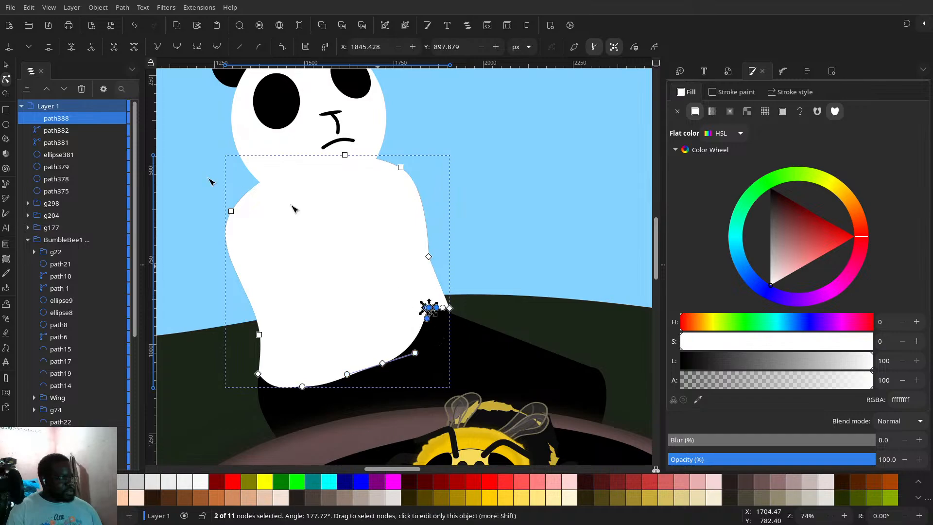
{"action": "left_click", "coordinate": [213, 48]}
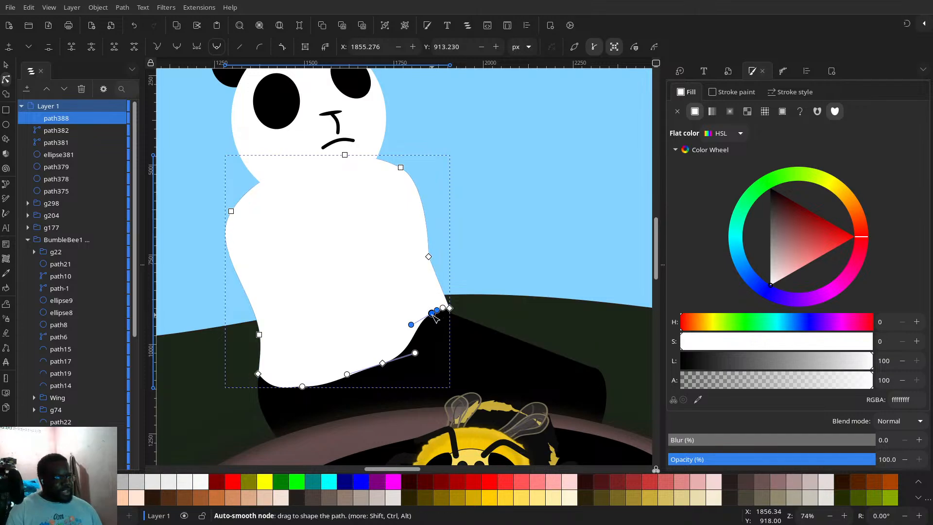
{"action": "left_click_drag", "start_coordinate": [434, 316], "coordinate": [437, 343]}
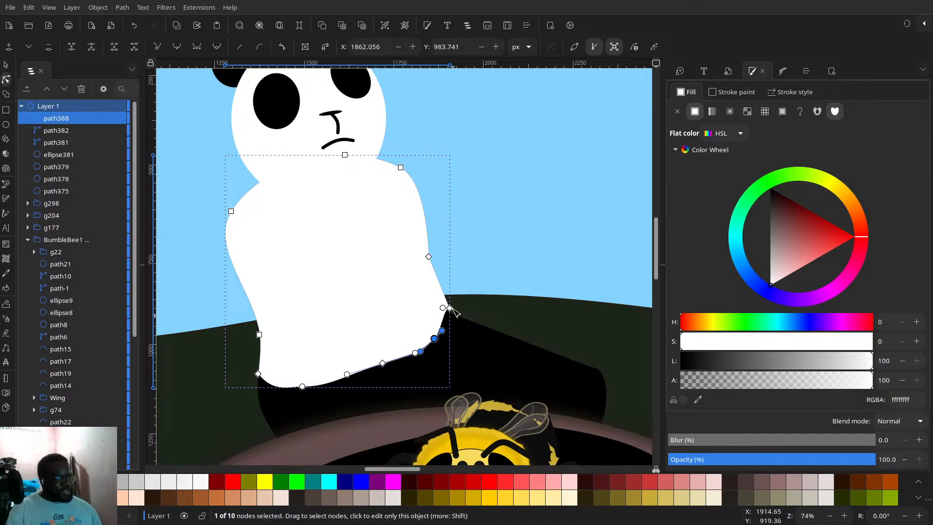
{"action": "scroll", "coordinate": [442, 212], "scroll_direction": "down", "scroll_amount": 5}
{"action": "scroll", "coordinate": [442, 217], "scroll_direction": "up", "scroll_amount": 2}
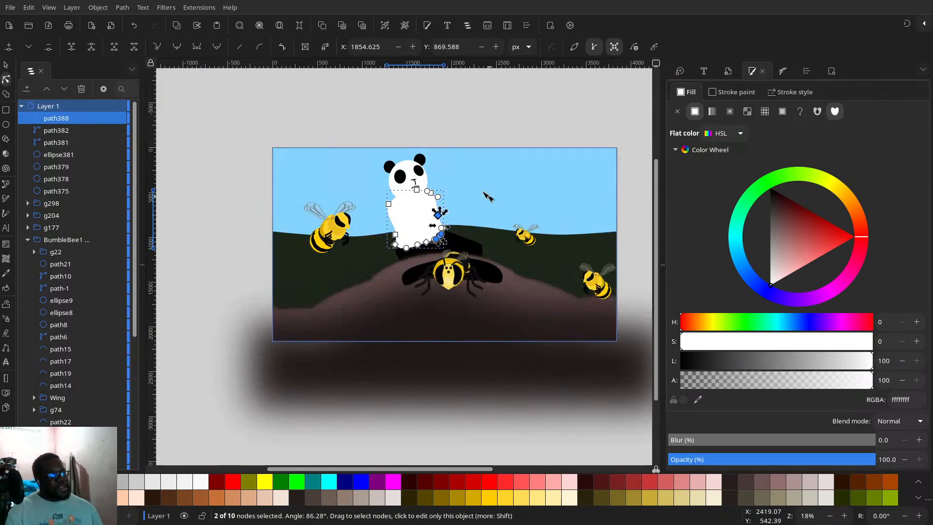
{"action": "left_click", "coordinate": [493, 108]}
{"action": "left_click", "coordinate": [488, 112]}
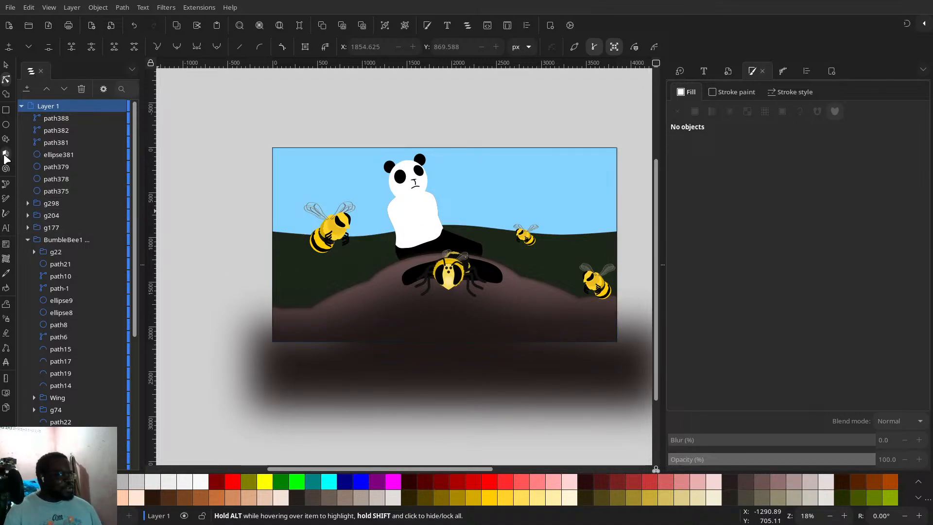
- Draw a horizontal rectangle about 595 by 210 px across the panda's torso and fill it black
{"action": "left_click", "coordinate": [6, 110]}
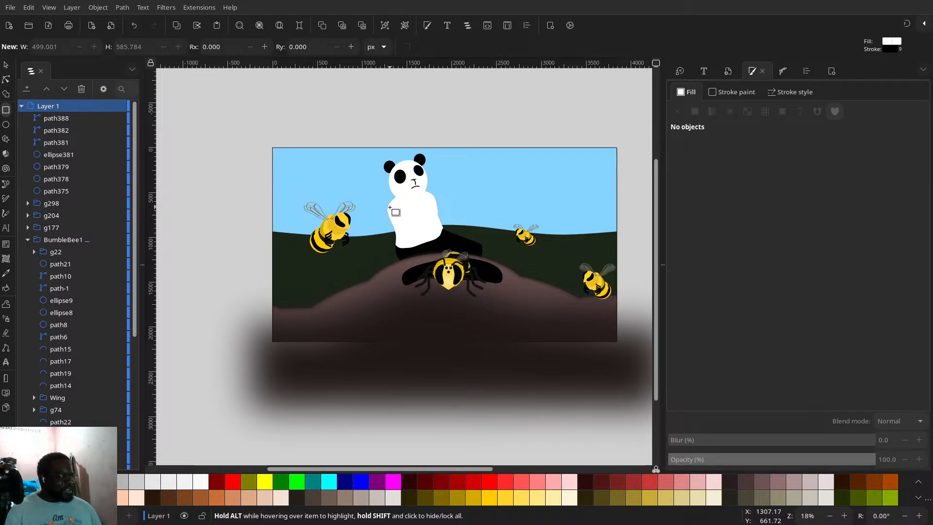
{"action": "left_click_drag", "start_coordinate": [386, 210], "coordinate": [439, 228]}
{"action": "left_click", "coordinate": [6, 64]}
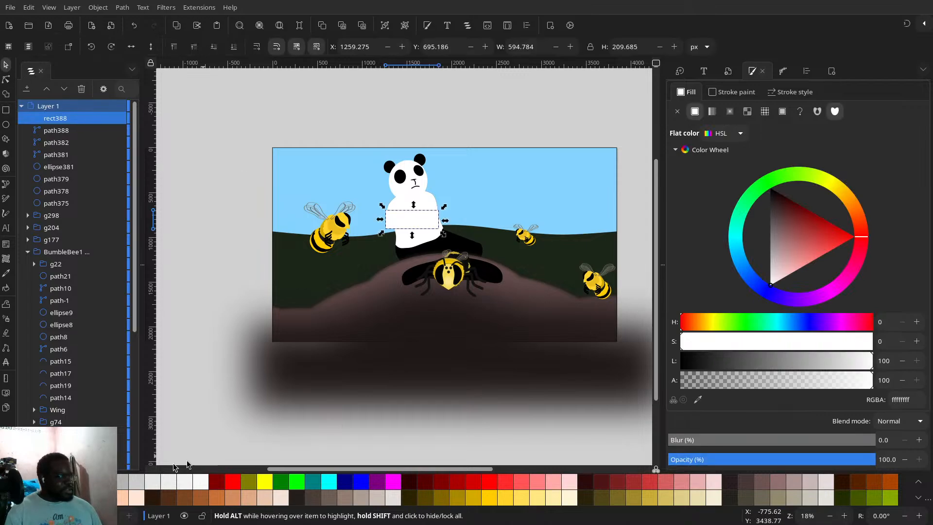
{"action": "left_click", "coordinate": [69, 494]}
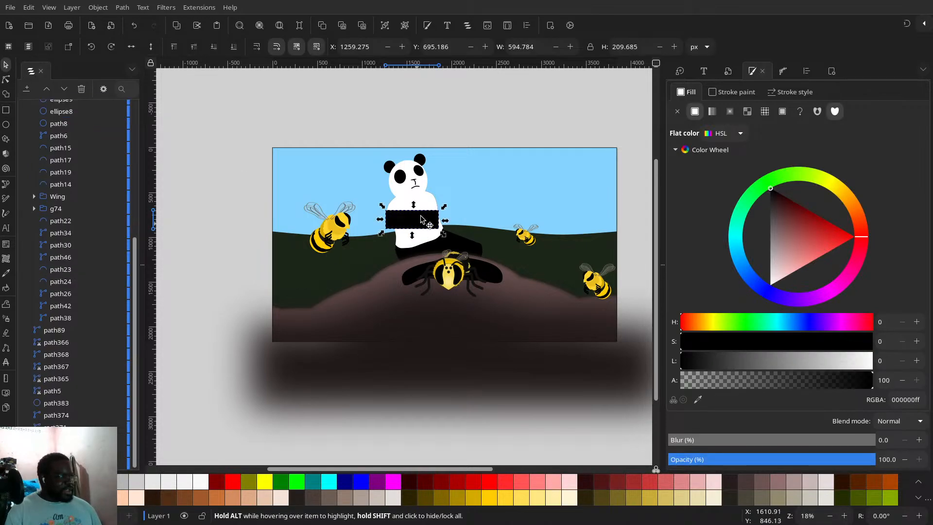
- Convert the black rectangle to a path and bend it into a curved arm running from the left shoulder across the torso
{"action": "left_click", "coordinate": [118, 12]}
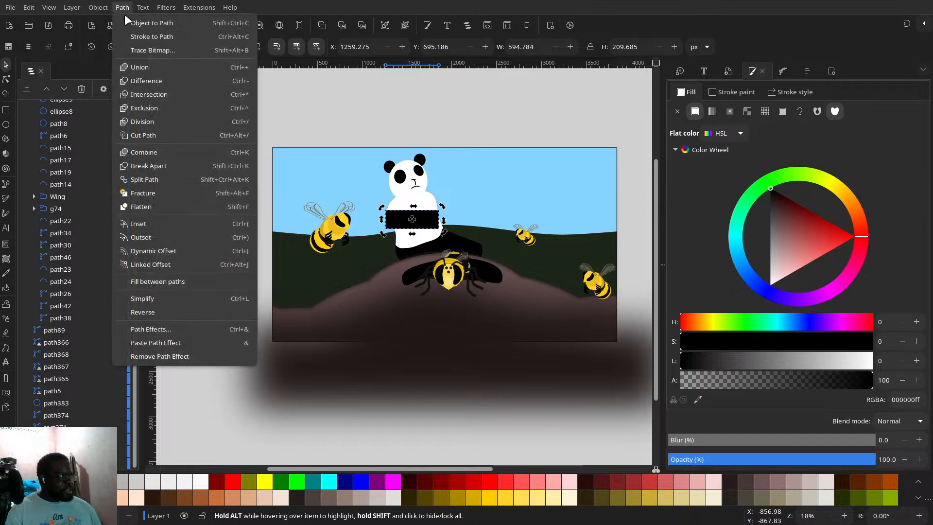
{"action": "left_click", "coordinate": [141, 23]}
{"action": "double_click", "coordinate": [425, 214]}
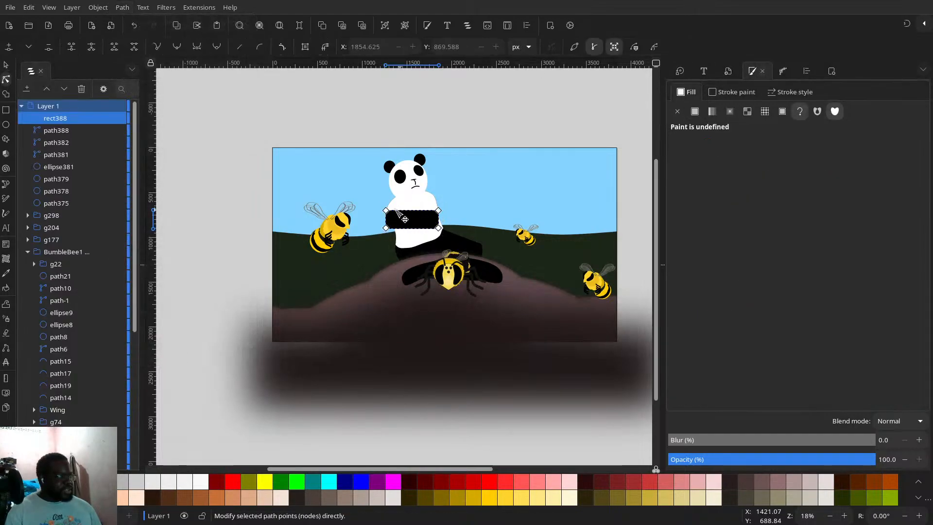
{"action": "mouse_move", "coordinate": [386, 211]}
{"action": "left_mouse_down"}
{"action": "mouse_move", "coordinate": [394, 207]}
{"action": "mouse_move", "coordinate": [385, 221]}
{"action": "left_mouse_up"}
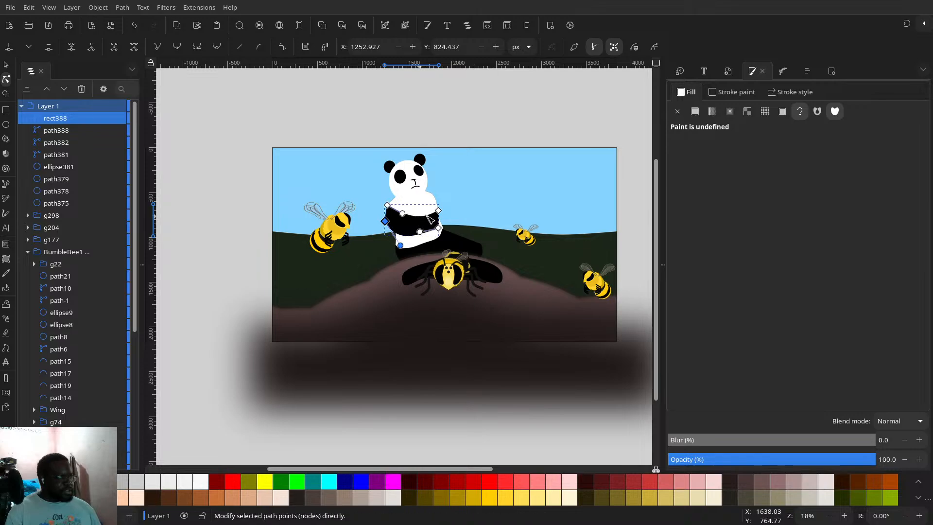
{"action": "left_click_drag", "start_coordinate": [426, 200], "coordinate": [429, 241]}
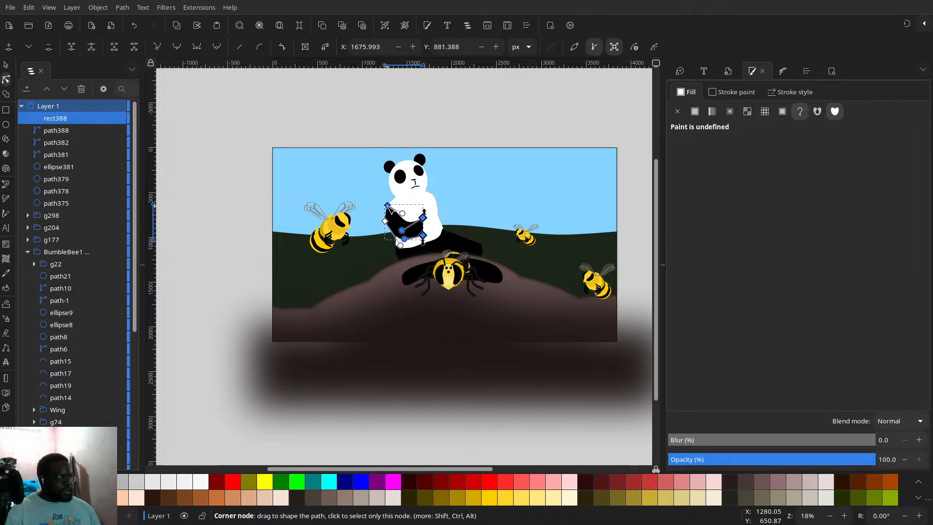
{"action": "left_click_drag", "start_coordinate": [387, 205], "coordinate": [392, 202]}
{"action": "scroll", "coordinate": [396, 197], "scroll_direction": "up", "scroll_amount": 4}
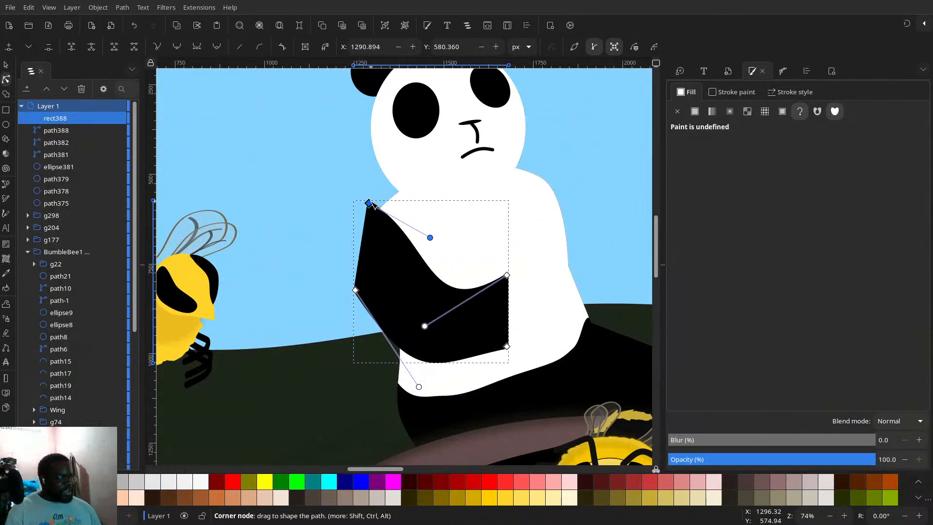
- Fit the arm's top node to the shoulder, bulge its outer edge, and make the elbow node auto-smooth, shifting it slightly inward
{"action": "left_click_drag", "start_coordinate": [370, 203], "coordinate": [384, 207]}
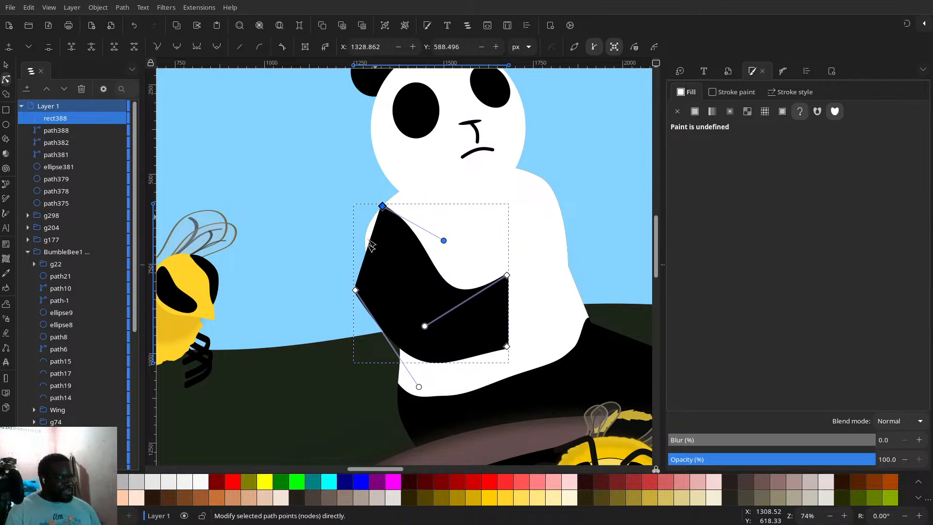
{"action": "left_click_drag", "start_coordinate": [371, 245], "coordinate": [343, 296]}
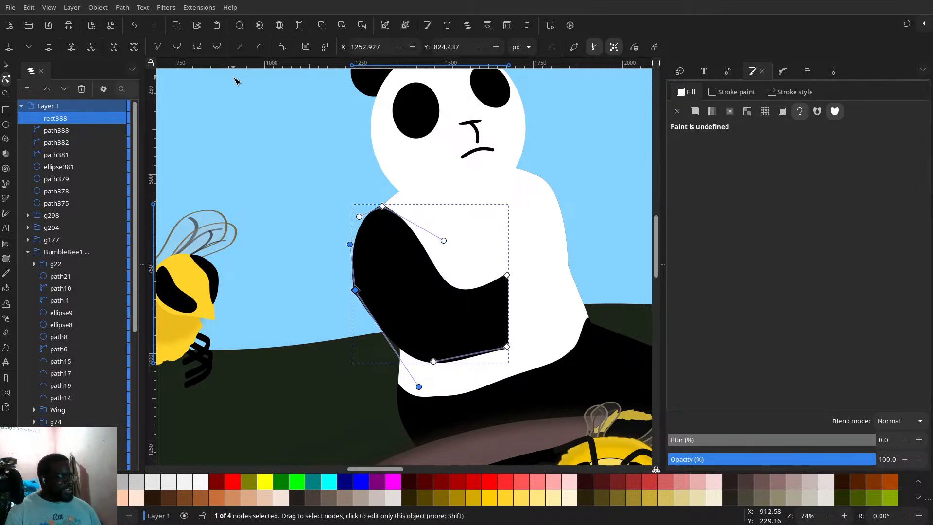
{"action": "left_click", "coordinate": [219, 49]}
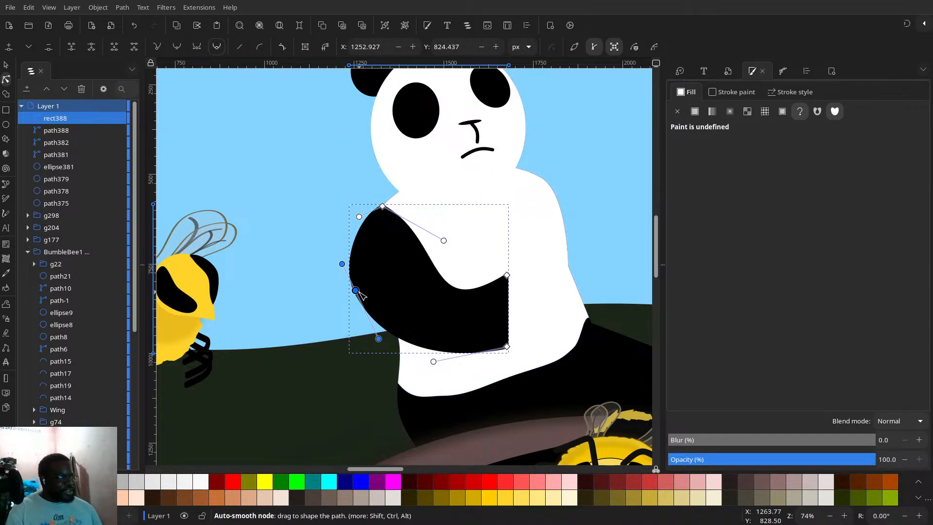
{"action": "left_click_drag", "start_coordinate": [356, 290], "coordinate": [365, 295]}
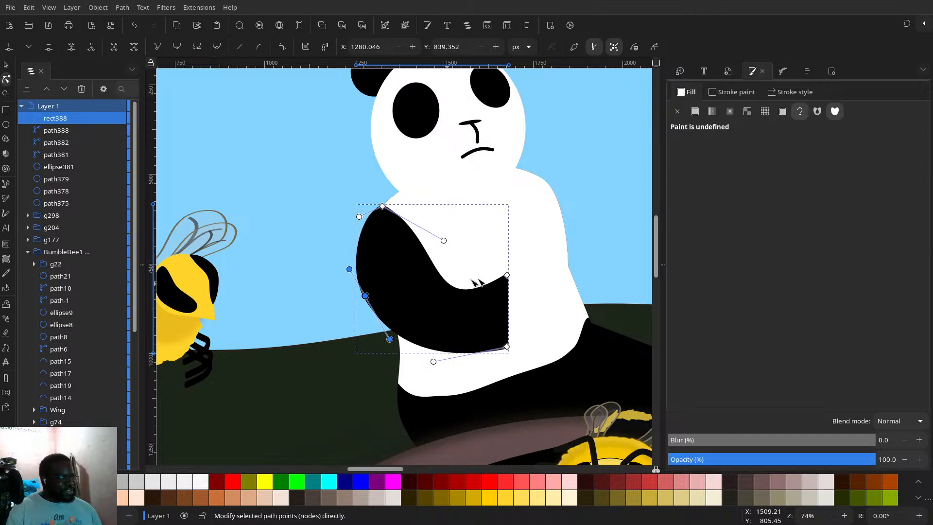
- Shift the arm's two end nodes inward and curve the segments around them into a rounded paw
{"action": "left_click_drag", "start_coordinate": [500, 263], "coordinate": [523, 367]}
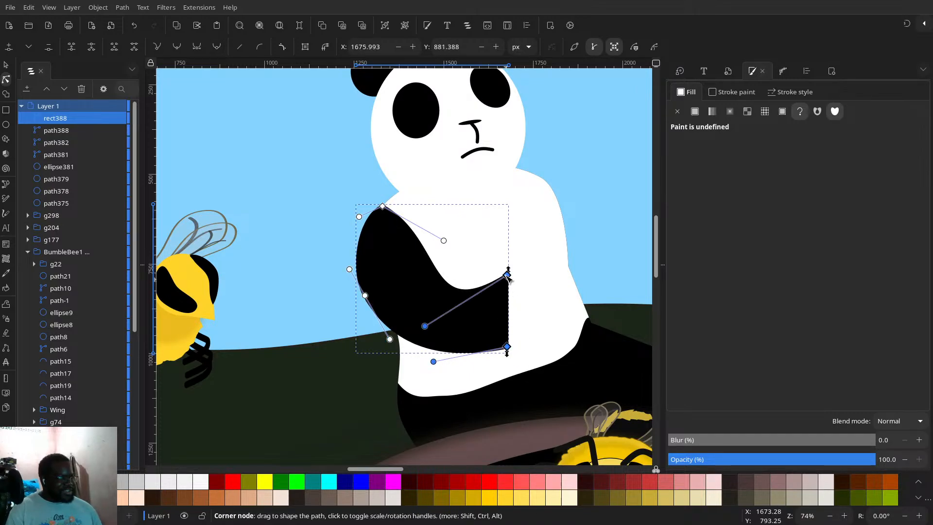
{"action": "left_click_drag", "start_coordinate": [507, 276], "coordinate": [507, 302]}
{"action": "left_click", "coordinate": [468, 286]}
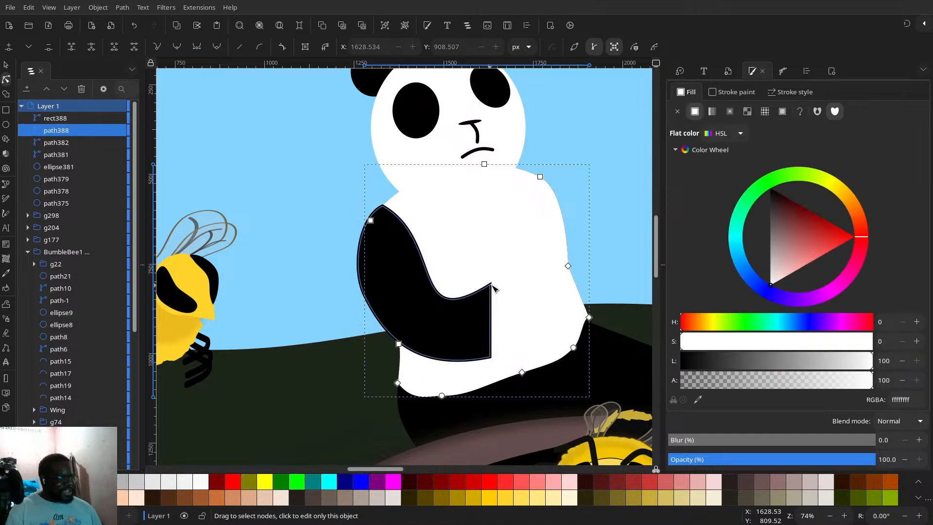
{"action": "left_click", "coordinate": [489, 287]}
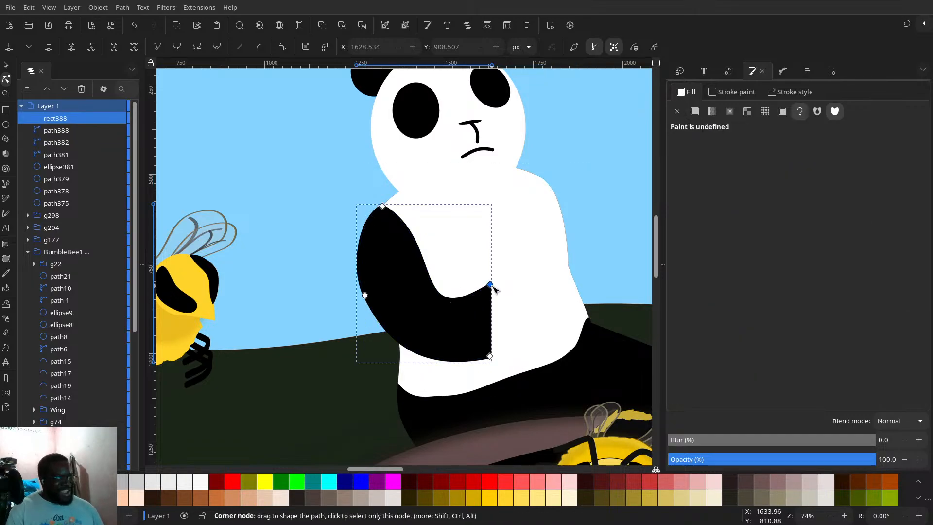
{"action": "left_click_drag", "start_coordinate": [491, 286], "coordinate": [387, 298]}
{"action": "left_click_drag", "start_coordinate": [494, 329], "coordinate": [532, 356]}
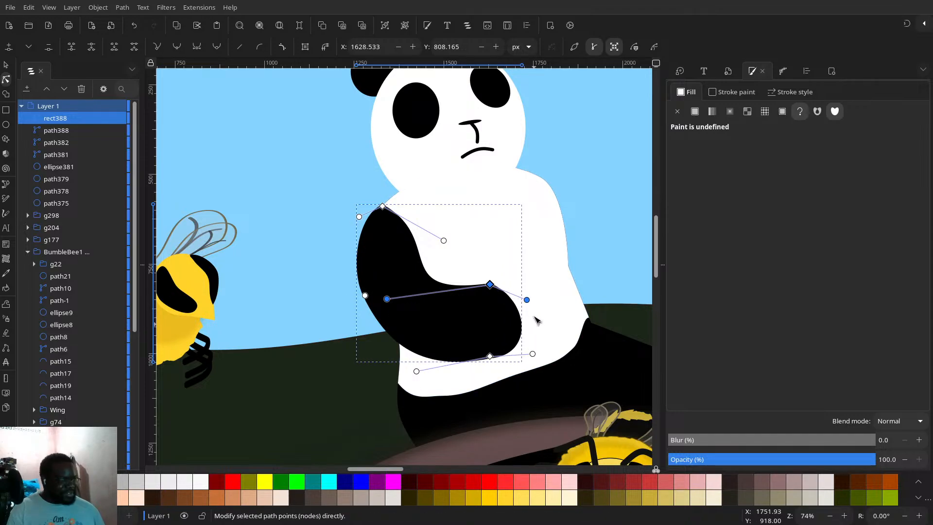
{"action": "left_click_drag", "start_coordinate": [527, 301], "coordinate": [526, 271]}
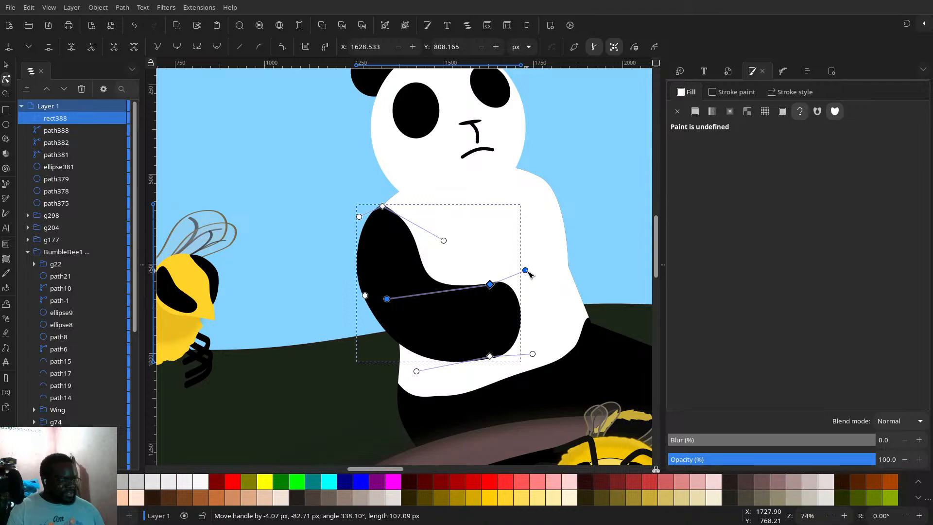
- Draw a narrow upright rectangle about 69 by 433 px over the paw and fill it with olive green #445016
{"action": "left_click_drag", "start_coordinate": [543, 232], "coordinate": [406, 262]}
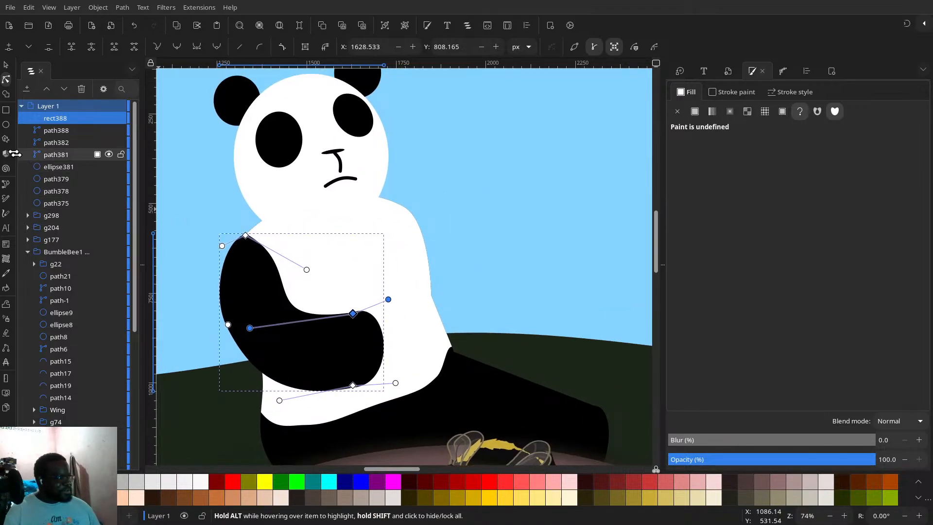
{"action": "left_click", "coordinate": [6, 111]}
{"action": "left_click_drag", "start_coordinate": [382, 373], "coordinate": [386, 417]}
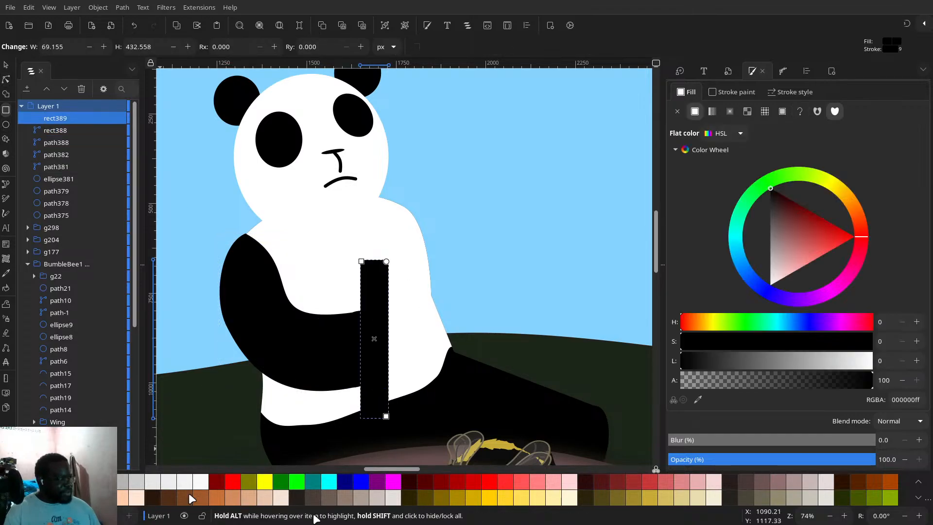
{"action": "scroll", "coordinate": [765, 502], "scroll_direction": "down", "scroll_amount": 1}
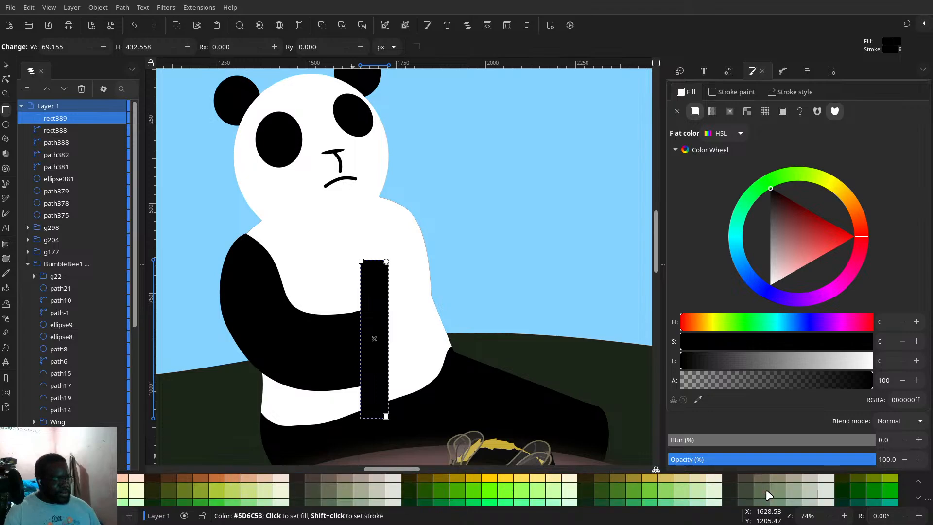
{"action": "left_click", "coordinate": [173, 493]}
{"action": "left_click_drag", "start_coordinate": [185, 482], "coordinate": [161, 459]}
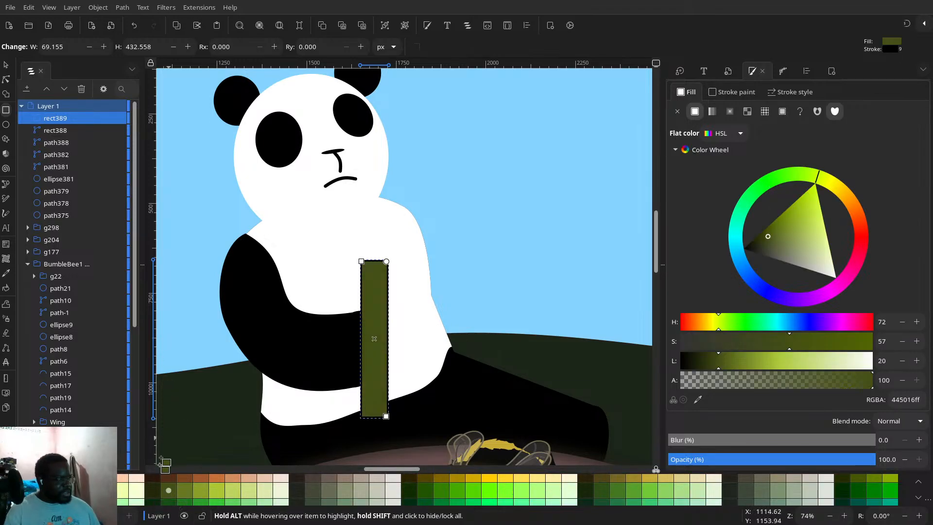
{"action": "left_click", "coordinate": [181, 491]}
{"action": "left_click", "coordinate": [171, 487]}
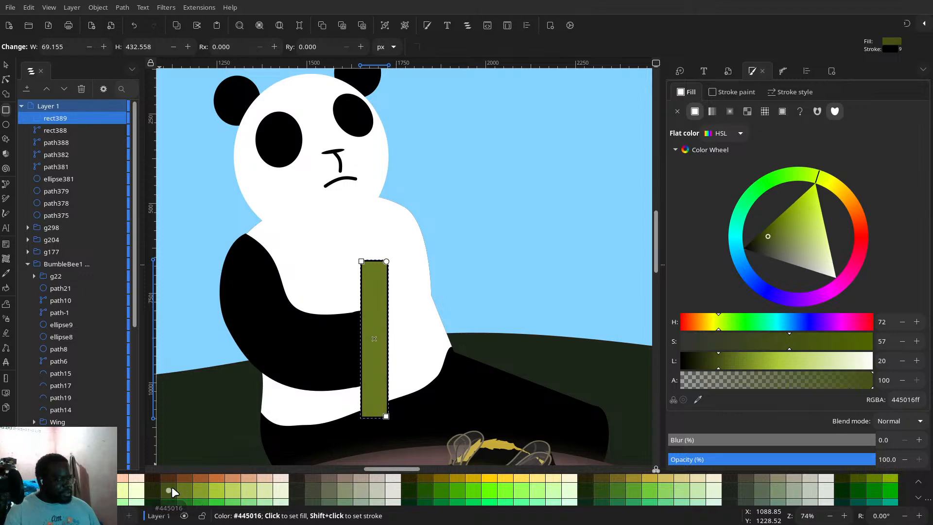
- Stack the green rectangle behind the arm but in front of the torso, and tilt it slightly counter-clockwise
{"action": "left_click", "coordinate": [6, 64]}
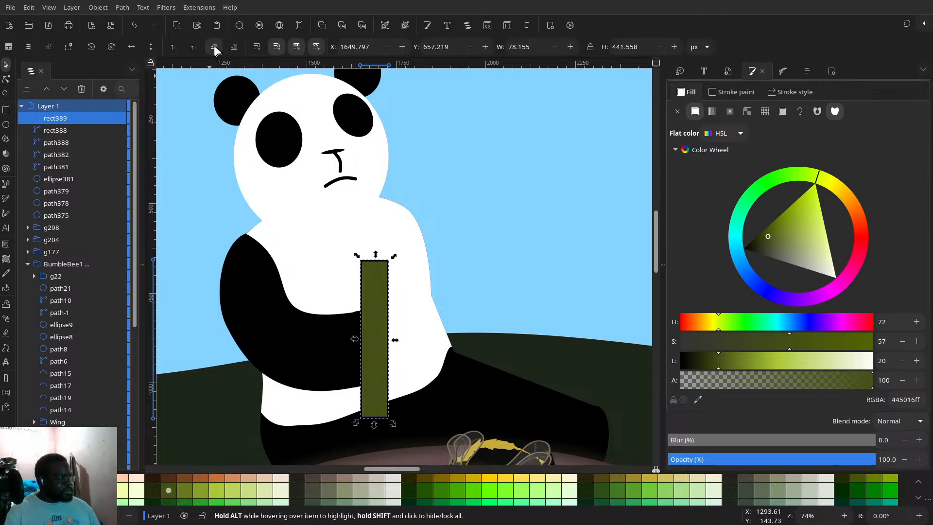
{"action": "left_click", "coordinate": [214, 46]}
{"action": "left_click", "coordinate": [212, 47]}
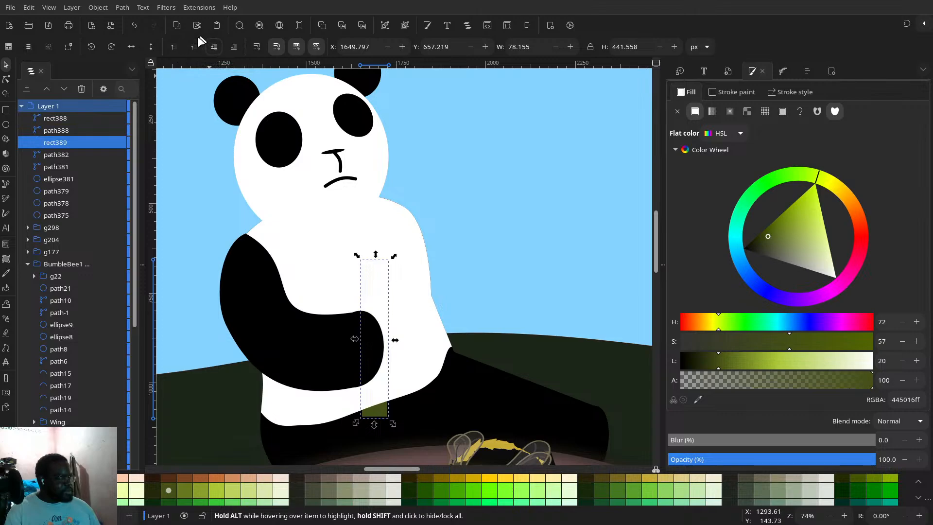
{"action": "left_click", "coordinate": [193, 46]}
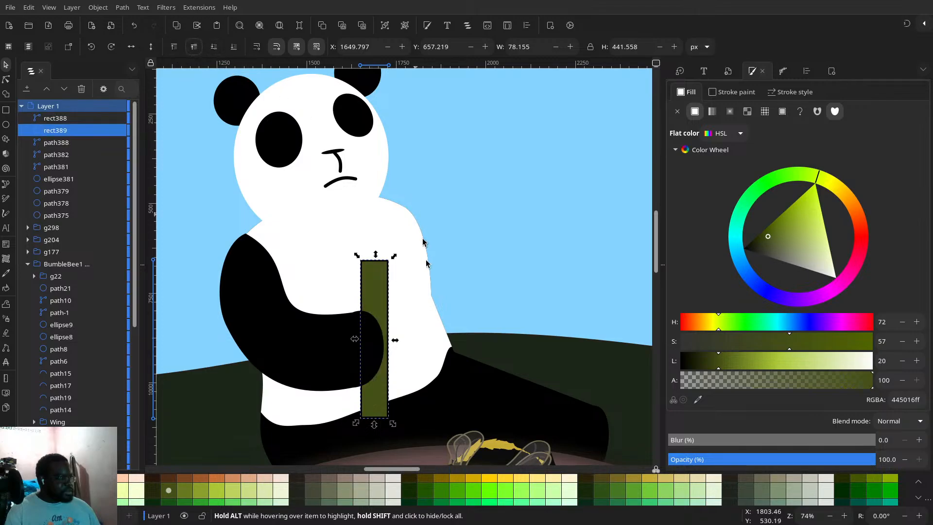
{"action": "left_click_drag", "start_coordinate": [391, 256], "coordinate": [382, 237]}
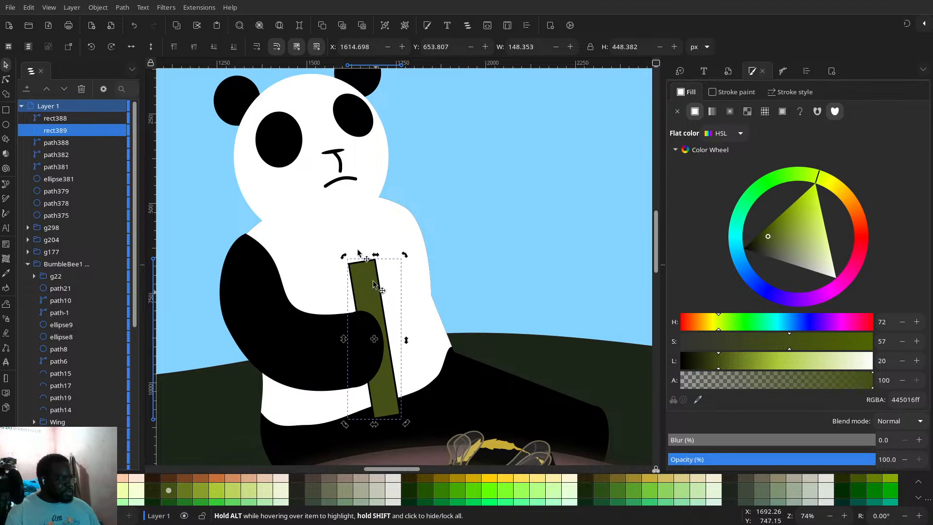
- Convert the green rectangle to a path and curve its two short ends outward into a rounded stick
{"action": "left_click", "coordinate": [122, 8]}
{"action": "left_click", "coordinate": [158, 24]}
{"action": "key", "text": "n"}
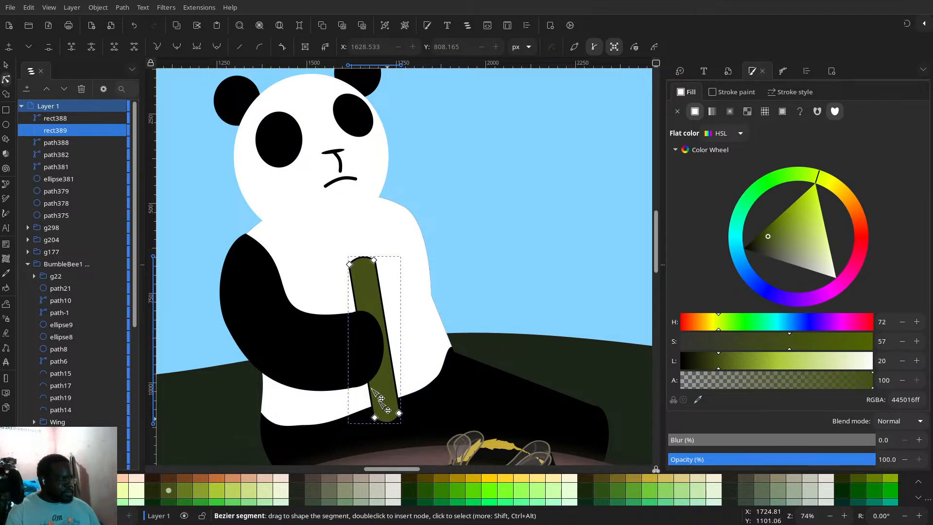
{"action": "left_click", "coordinate": [6, 64]}
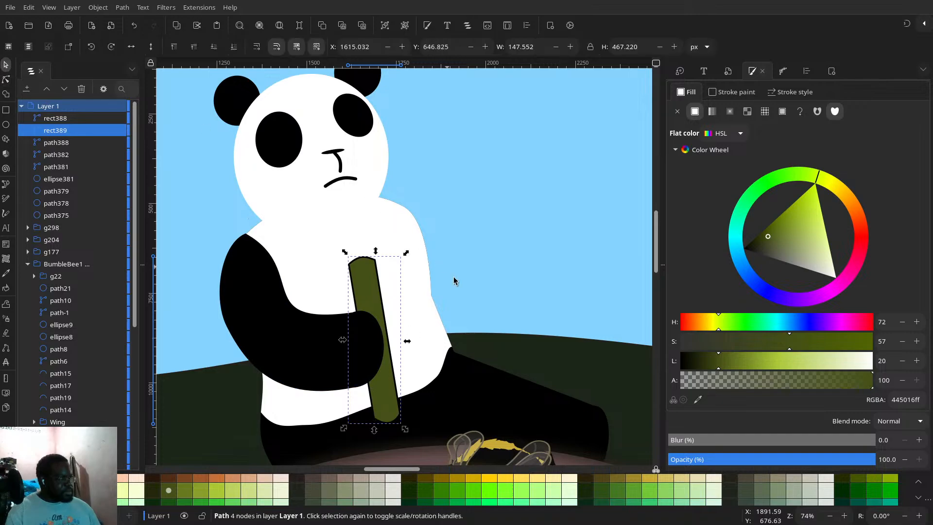
- Duplicate the panda's black arm, mirror it horizontally, rotate it, and place it over the opposite shoulder
{"action": "scroll", "coordinate": [454, 280], "scroll_direction": "down", "scroll_amount": 3}
{"action": "key", "text": "Escape"}
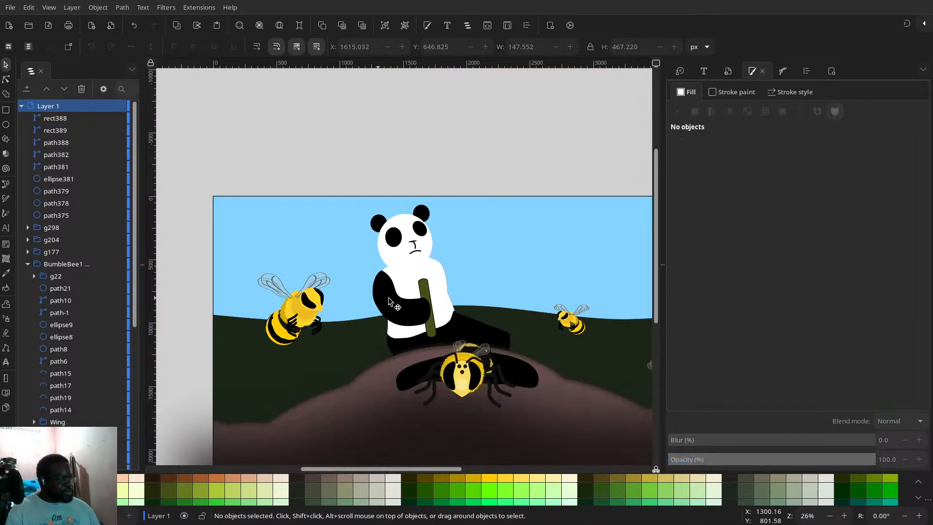
{"action": "left_click", "coordinate": [395, 298], "text": "ctrl"}
{"action": "key", "text": "ctrl+d"}
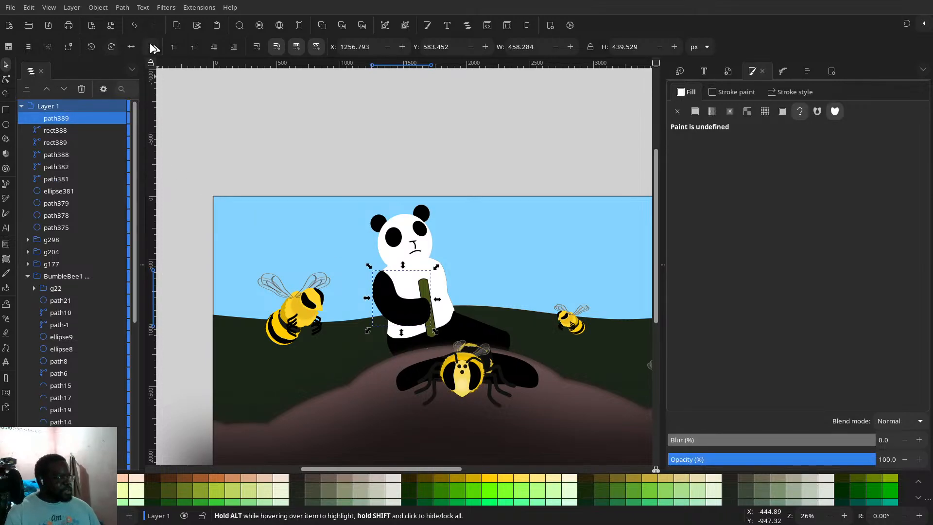
{"action": "left_click_drag", "start_coordinate": [417, 298], "coordinate": [432, 249]}
{"action": "left_click", "coordinate": [445, 288]}
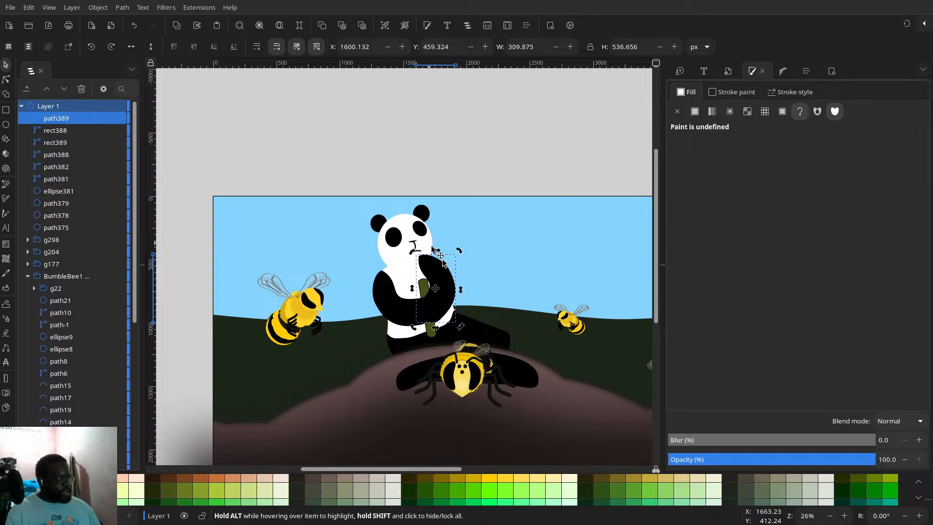
{"action": "left_click_drag", "start_coordinate": [450, 281], "coordinate": [458, 282]}
{"action": "scroll", "coordinate": [456, 279], "scroll_direction": "up", "scroll_amount": 2}
{"action": "scroll", "coordinate": [456, 279], "scroll_direction": "up", "scroll_amount": 2}
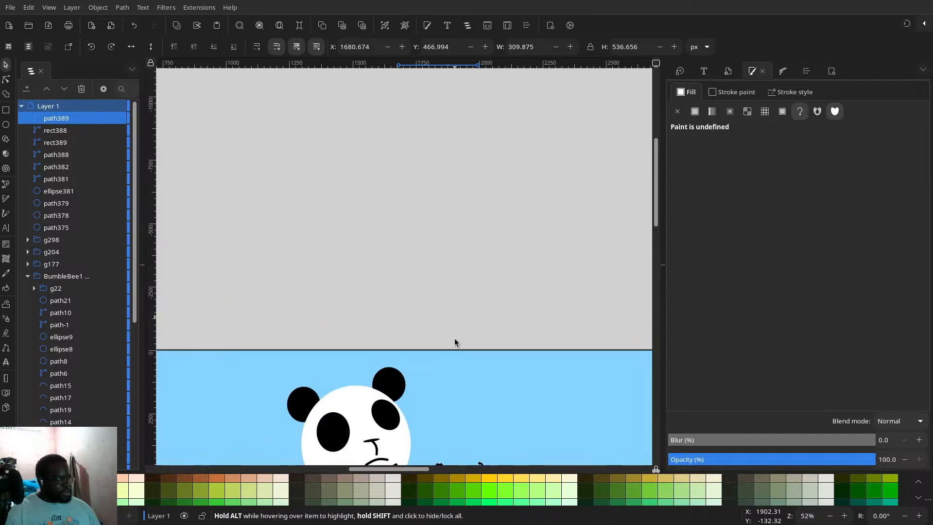
{"action": "left_click_drag", "start_coordinate": [455, 342], "coordinate": [453, 145]}
{"action": "scroll", "coordinate": [437, 298], "scroll_direction": "down", "scroll_amount": 3}
{"action": "scroll", "coordinate": [437, 298], "scroll_direction": "up", "scroll_amount": 3}
{"action": "mouse_move", "coordinate": [430, 200]}
{"action": "left_mouse_down"}
{"action": "mouse_move", "coordinate": [443, 215]}
{"action": "mouse_move", "coordinate": [427, 202]}
{"action": "left_mouse_up"}
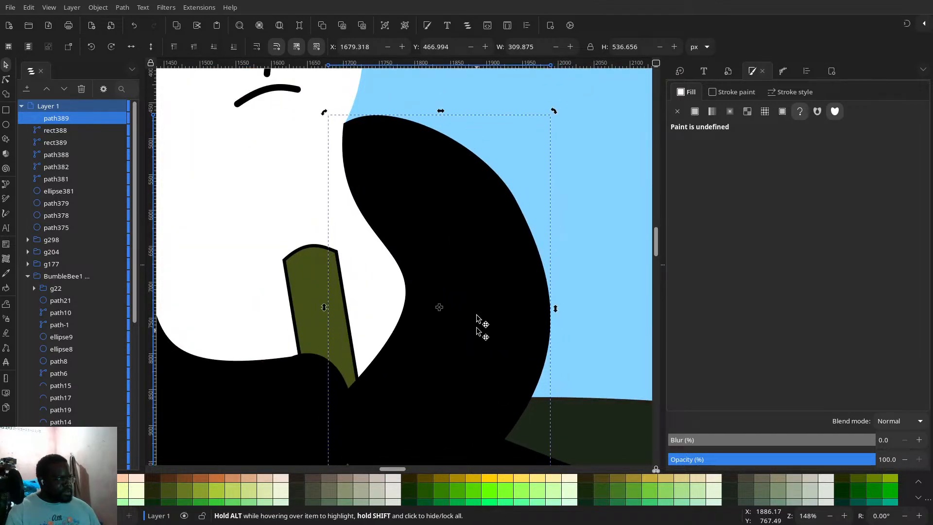
- Shorten the copied arm by moving its inner wrist node and lower paw node up, then adjust their handles
{"action": "left_click_drag", "start_coordinate": [478, 269], "coordinate": [493, 198]}
{"action": "double_click", "coordinate": [439, 324]}
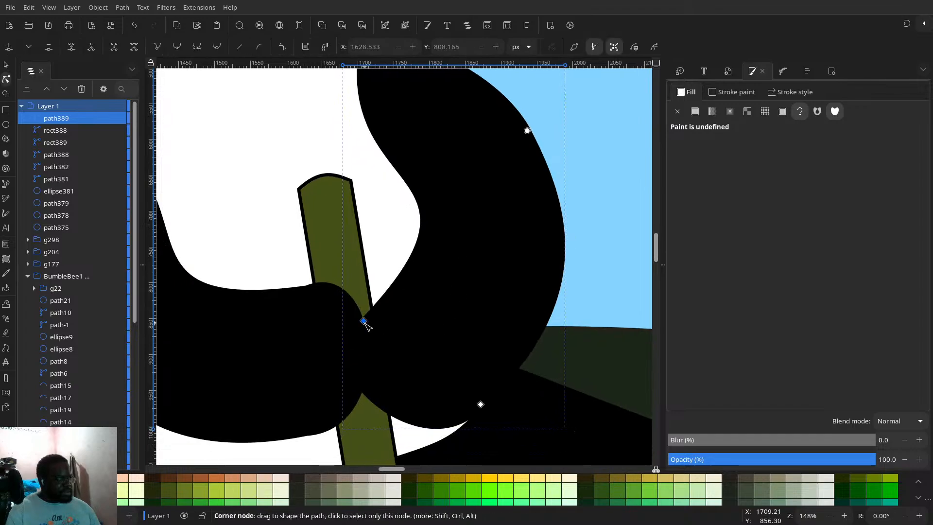
{"action": "left_click_drag", "start_coordinate": [365, 325], "coordinate": [394, 275]}
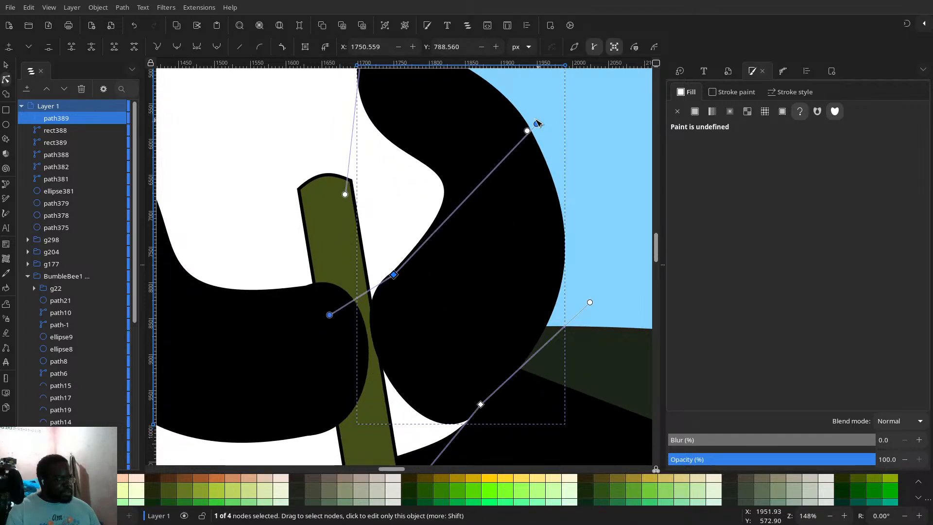
{"action": "left_click_drag", "start_coordinate": [536, 125], "coordinate": [473, 181]}
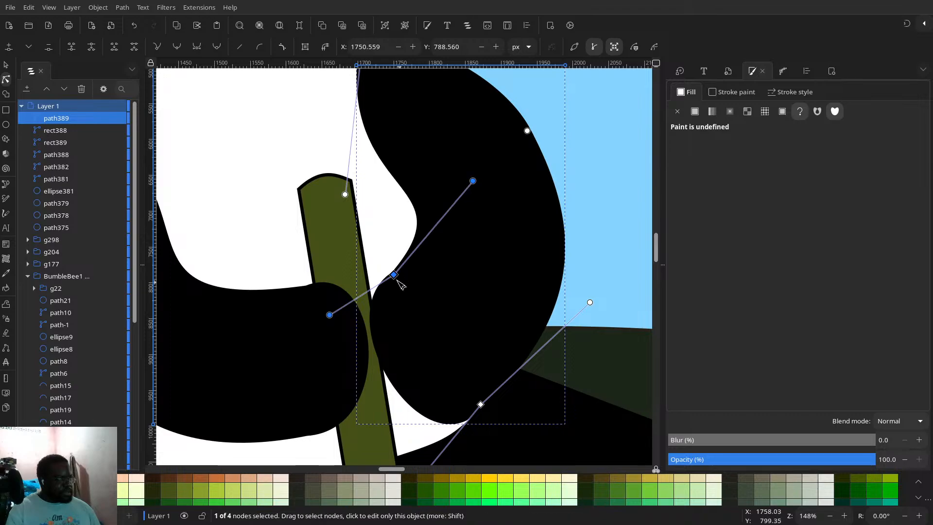
{"action": "left_click_drag", "start_coordinate": [397, 280], "coordinate": [417, 256]}
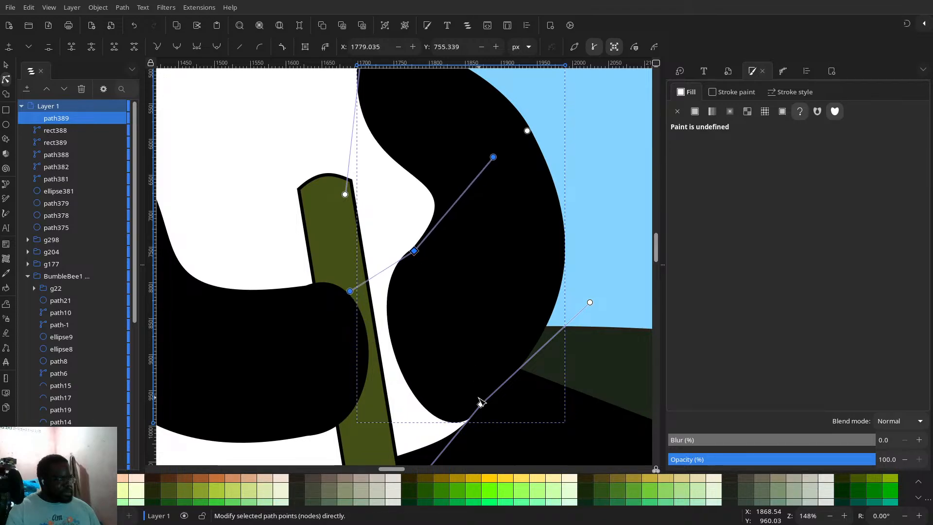
{"action": "left_click_drag", "start_coordinate": [482, 407], "coordinate": [496, 353]}
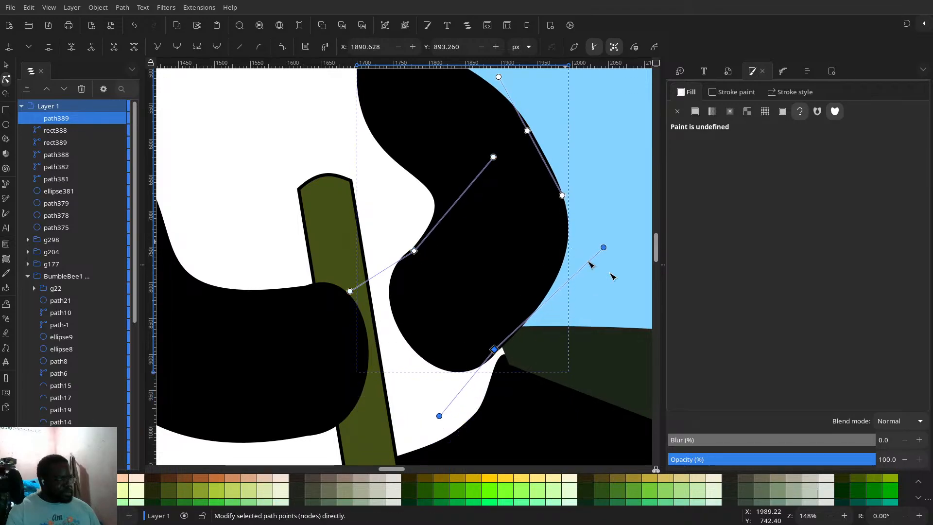
{"action": "left_click_drag", "start_coordinate": [605, 249], "coordinate": [572, 297]}
{"action": "left_click_drag", "start_coordinate": [440, 417], "coordinate": [397, 413]}
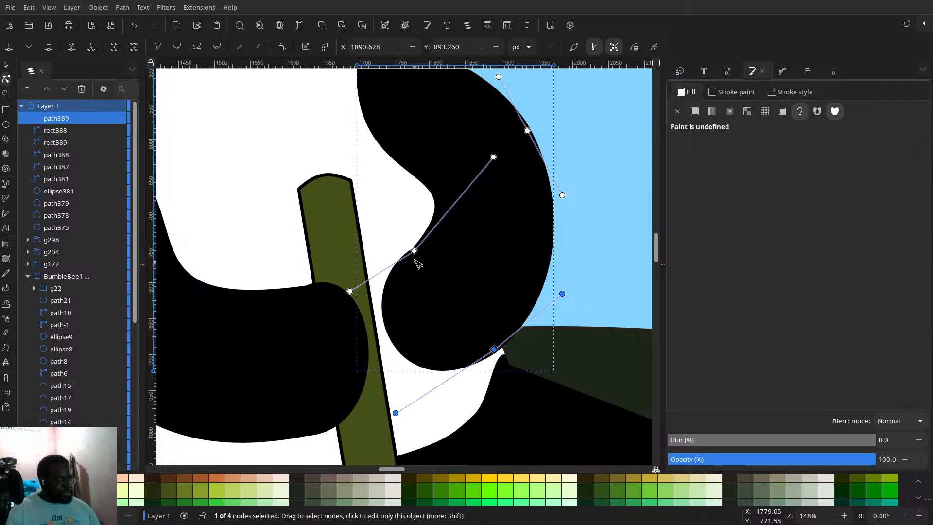
- Shift the copied arm's inner wrist node toward the stick, lower its paw node, and round the paw with the handles
{"action": "left_click_drag", "start_coordinate": [414, 251], "coordinate": [388, 252]}
{"action": "left_click_drag", "start_coordinate": [495, 350], "coordinate": [486, 364]}
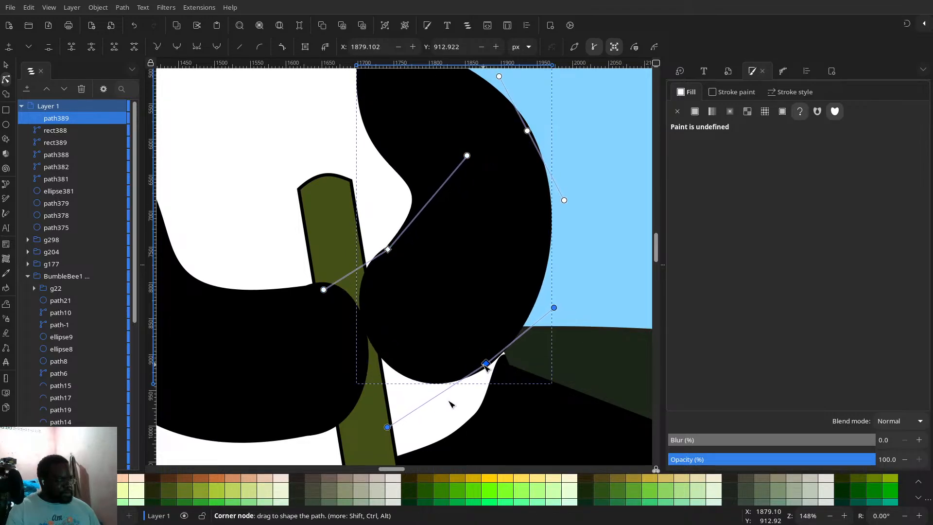
{"action": "left_click_drag", "start_coordinate": [388, 428], "coordinate": [426, 431]}
{"action": "left_click_drag", "start_coordinate": [484, 369], "coordinate": [433, 408]}
{"action": "left_click_drag", "start_coordinate": [506, 344], "coordinate": [570, 354]}
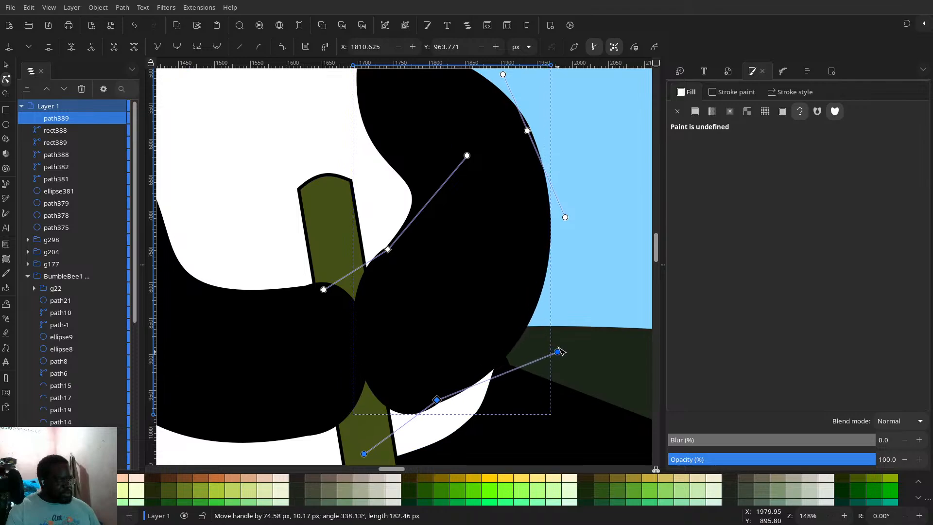
{"action": "left_click_drag", "start_coordinate": [364, 454], "coordinate": [368, 422]}
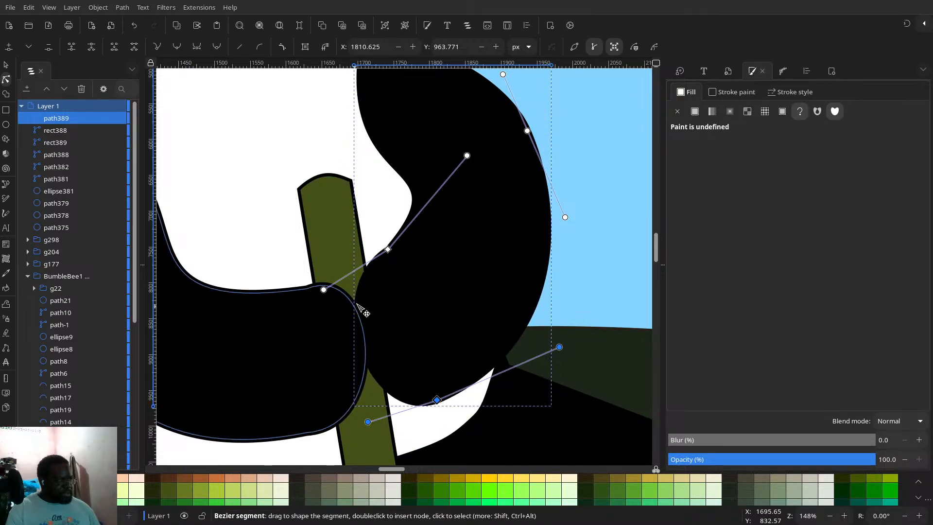
- Reshape the copied arm's inner elbow and the front of its paw by adjusting the wrist node's curves
{"action": "mouse_move", "coordinate": [372, 301]}
{"action": "left_mouse_down"}
{"action": "mouse_move", "coordinate": [363, 281]}
{"action": "mouse_move", "coordinate": [365, 290]}
{"action": "left_mouse_up"}
{"action": "mouse_move", "coordinate": [465, 154]}
{"action": "left_mouse_down"}
{"action": "mouse_move", "coordinate": [450, 202]}
{"action": "mouse_move", "coordinate": [462, 160]}
{"action": "mouse_move", "coordinate": [495, 142]}
{"action": "mouse_move", "coordinate": [450, 162]}
{"action": "left_mouse_up"}
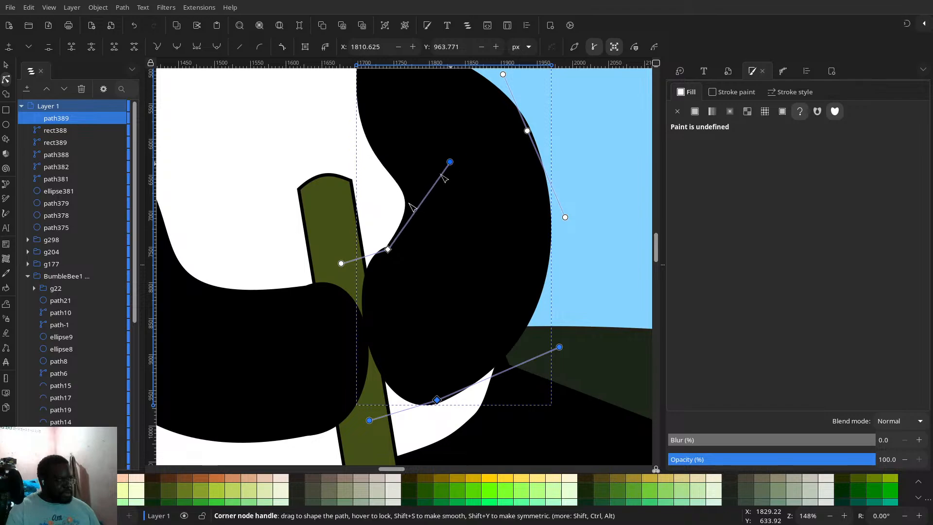
{"action": "left_click_drag", "start_coordinate": [341, 264], "coordinate": [327, 277]}
{"action": "scroll", "coordinate": [442, 304], "scroll_direction": "down", "scroll_amount": 3}
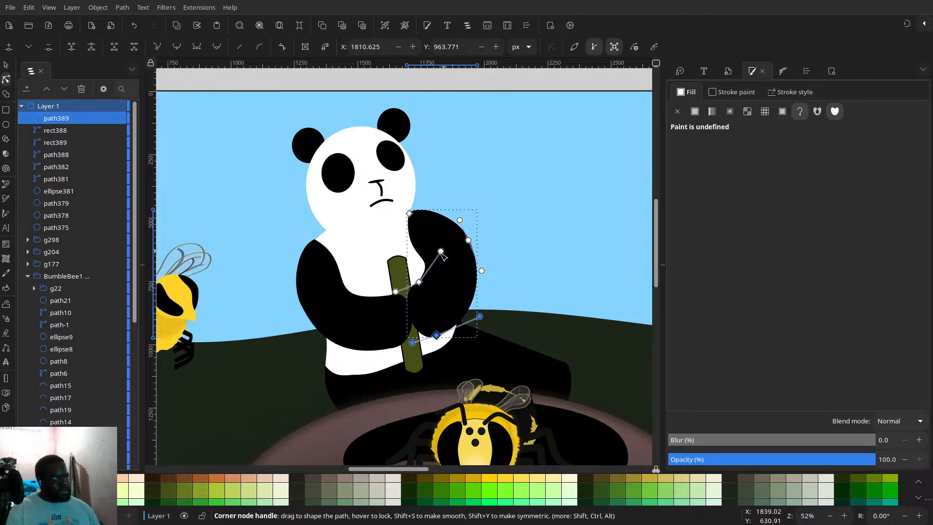
{"action": "left_click_drag", "start_coordinate": [441, 251], "coordinate": [461, 251]}
- Refine the copied arm's shoulder and outer curve handles, and raise its lower paw node by about 38 px
{"action": "left_click", "coordinate": [410, 214]}
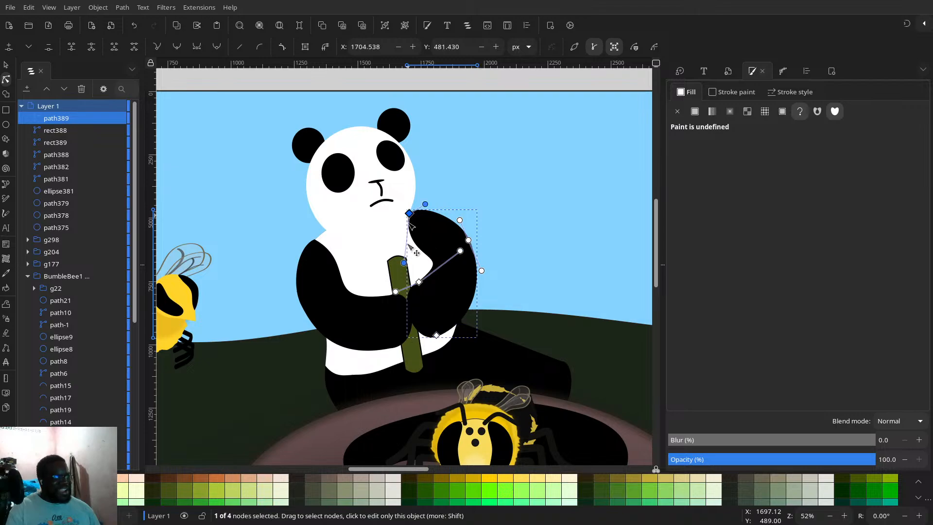
{"action": "left_click_drag", "start_coordinate": [404, 263], "coordinate": [431, 248]}
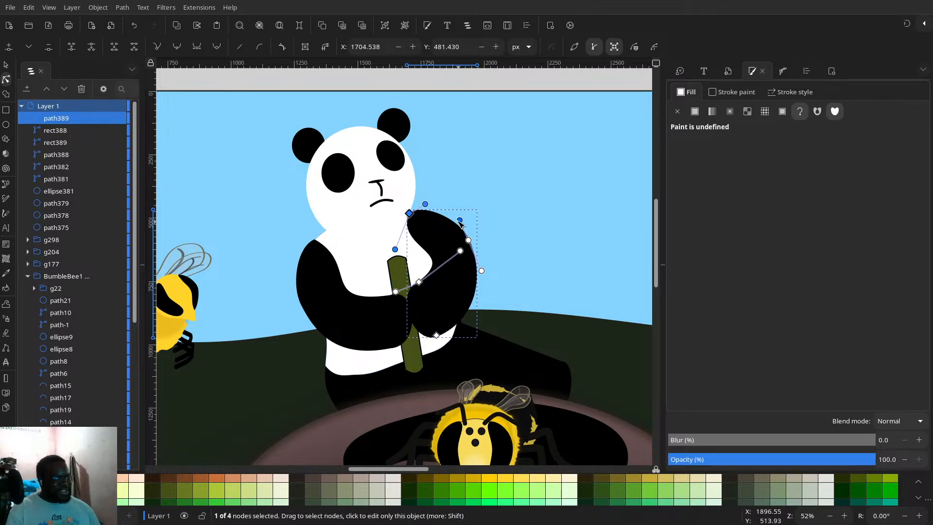
{"action": "mouse_move", "coordinate": [471, 218]}
{"action": "left_mouse_down"}
{"action": "mouse_move", "coordinate": [449, 220]}
{"action": "mouse_move", "coordinate": [463, 223]}
{"action": "left_mouse_up"}
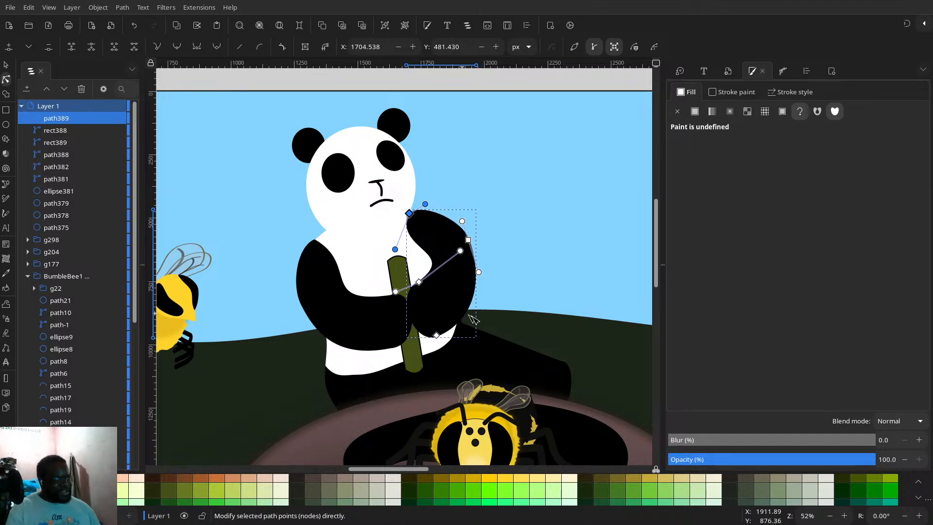
{"action": "mouse_move", "coordinate": [440, 329]}
{"action": "left_mouse_down"}
{"action": "mouse_move", "coordinate": [431, 320]}
{"action": "mouse_move", "coordinate": [439, 324]}
{"action": "left_mouse_up"}
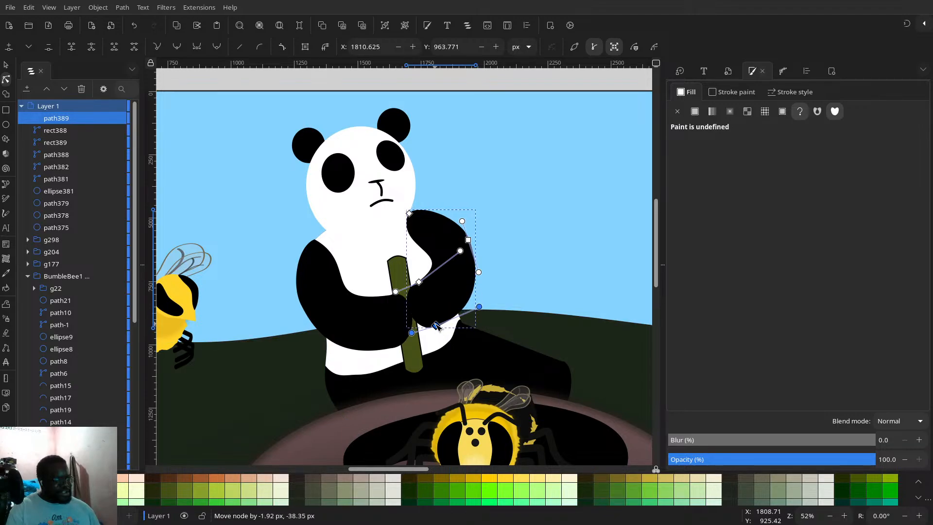
{"action": "left_click", "coordinate": [518, 241]}
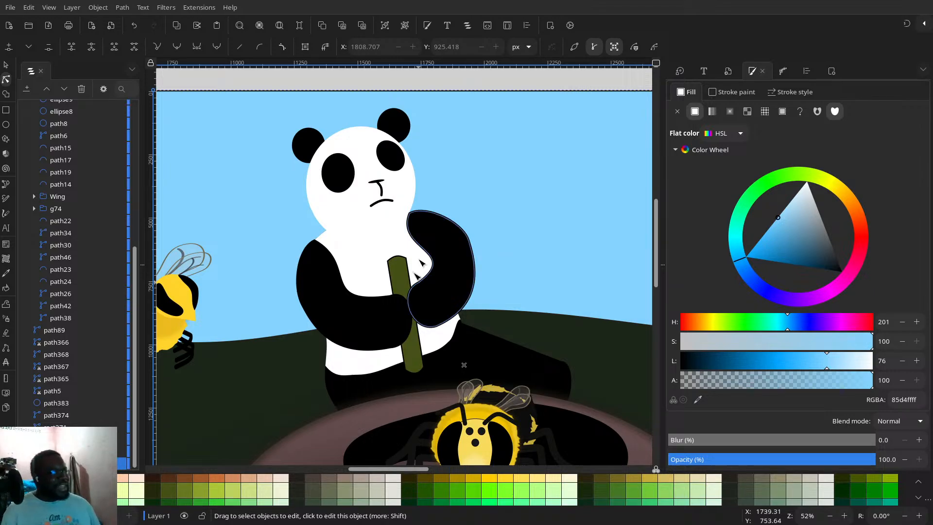
- Nudge the original arm's shoulder node slightly toward the panda's neck
{"action": "left_click", "coordinate": [323, 243]}
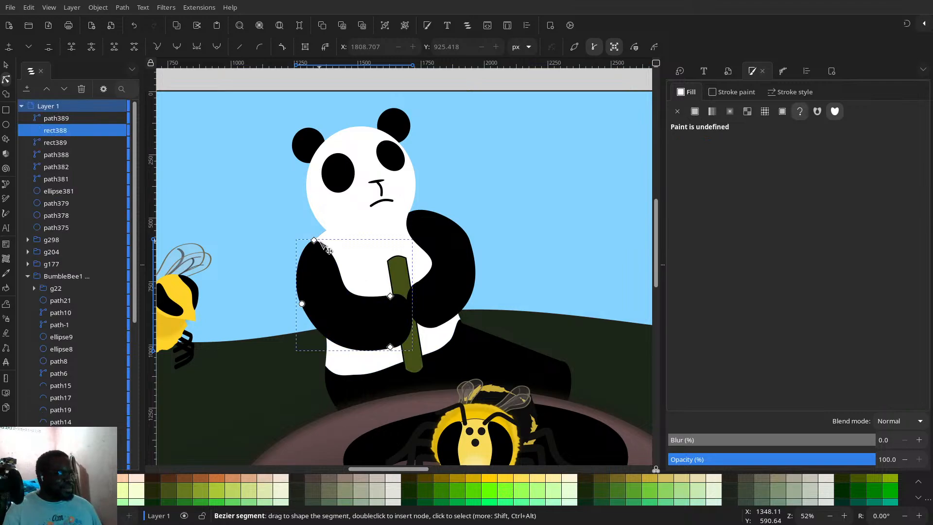
{"action": "left_click_drag", "start_coordinate": [318, 241], "coordinate": [320, 240]}
{"action": "left_click", "coordinate": [499, 193]}
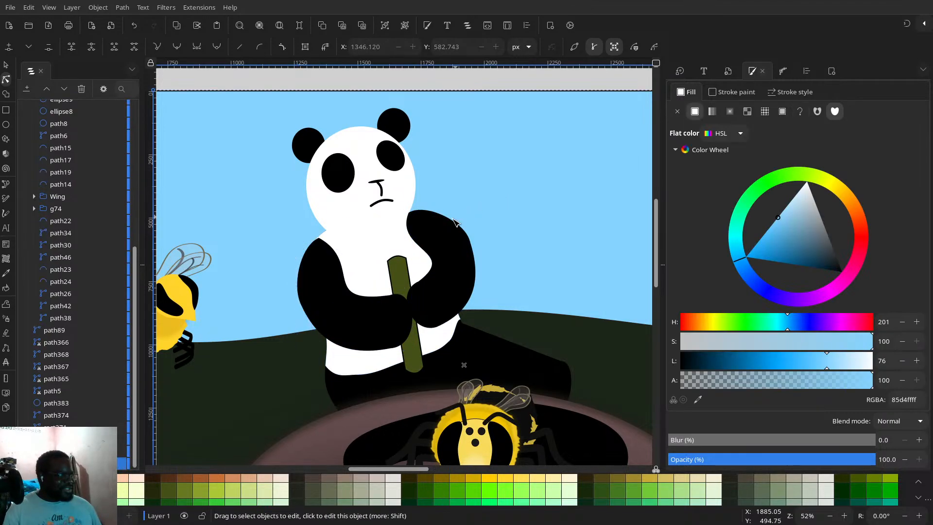
- Examine the whole scene for the panda's fit with the hill, bees and background
{"action": "scroll", "coordinate": [454, 221], "scroll_direction": "down", "scroll_amount": 4}
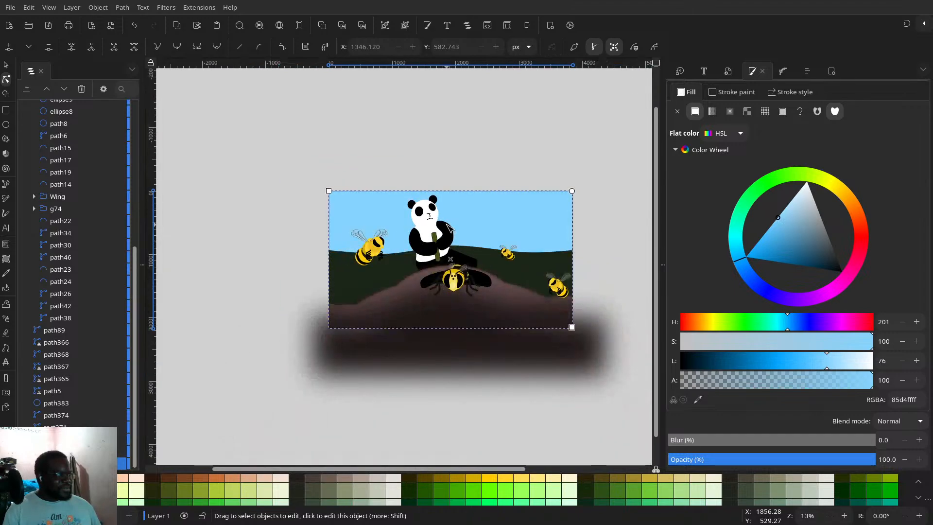
{"action": "scroll", "coordinate": [449, 227], "scroll_direction": "up", "scroll_amount": 1}
{"action": "scroll", "coordinate": [448, 228], "scroll_direction": "down", "scroll_amount": 1}
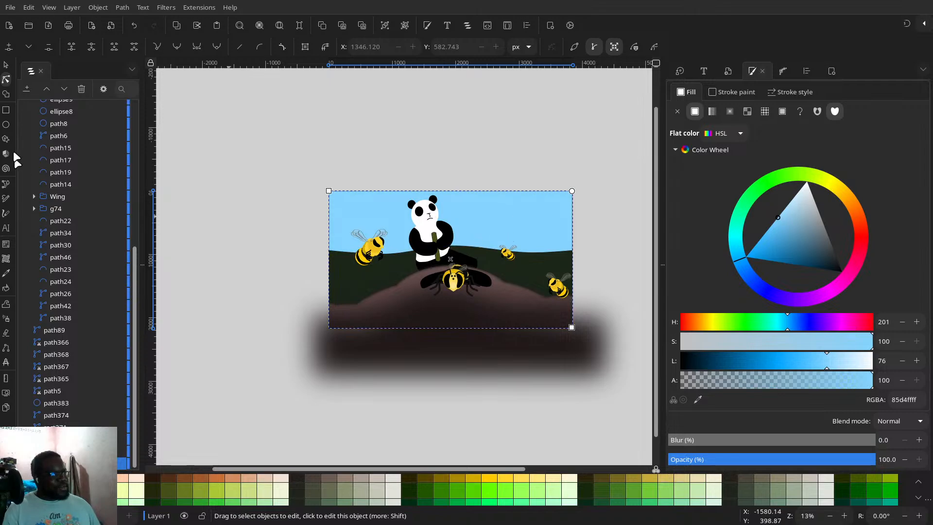
{"action": "left_click", "coordinate": [6, 65]}
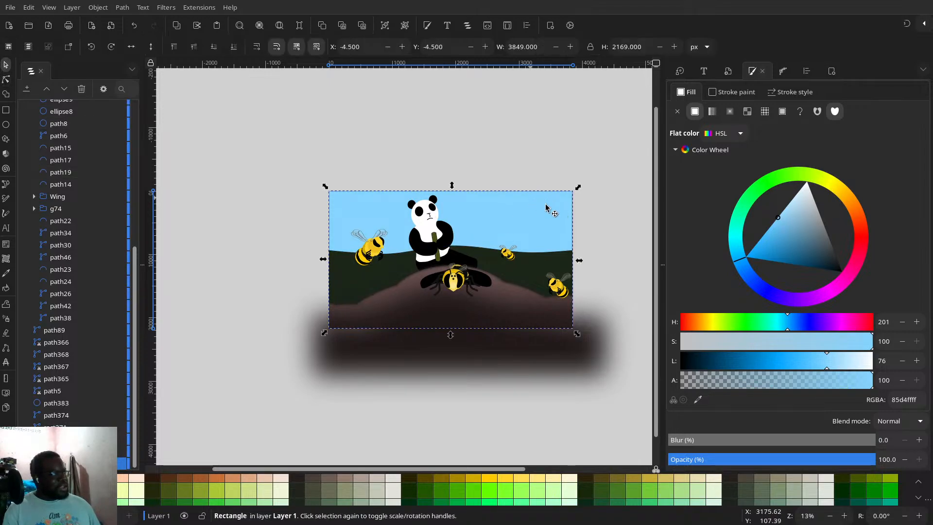
{"action": "left_click", "coordinate": [603, 202]}
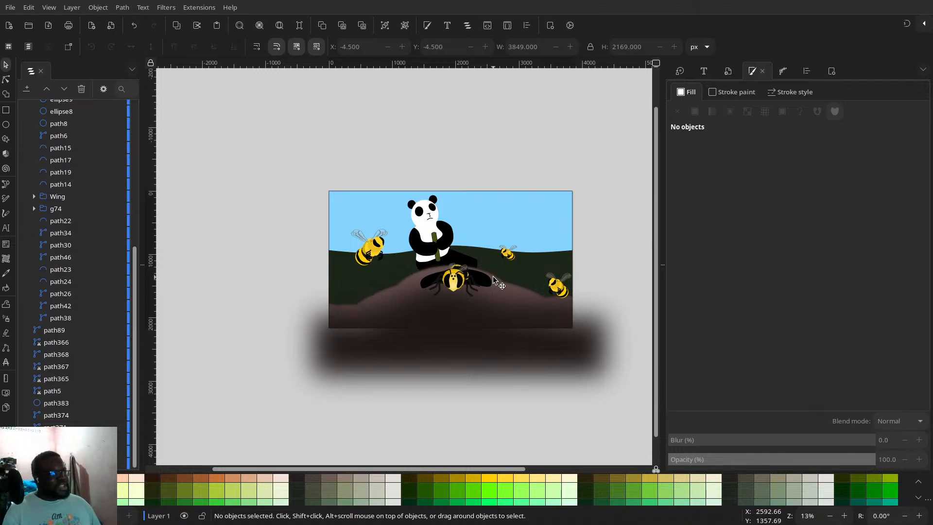
{"action": "scroll", "coordinate": [464, 326], "scroll_direction": "down", "scroll_amount": 3}
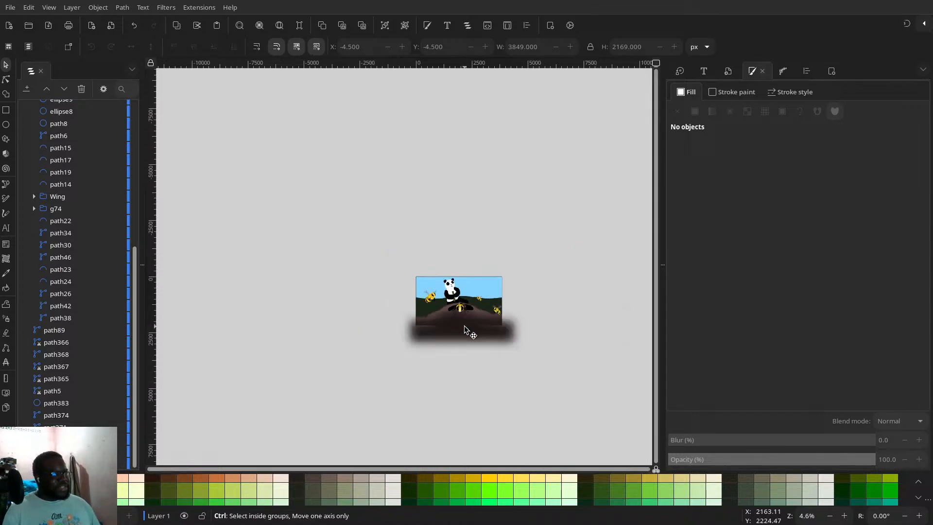
{"action": "scroll", "coordinate": [464, 328], "scroll_direction": "up", "scroll_amount": 1}
{"action": "scroll", "coordinate": [464, 329], "scroll_direction": "up", "scroll_amount": 2}
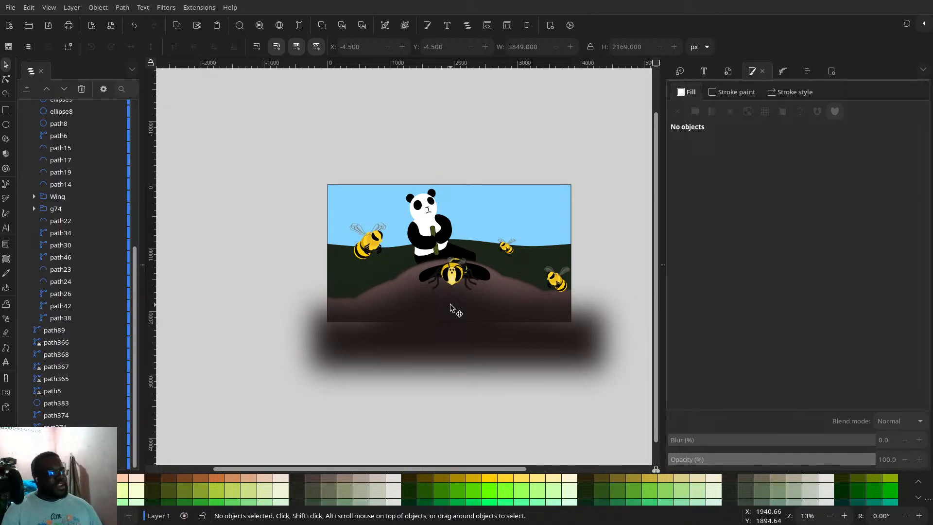
{"action": "scroll", "coordinate": [359, 171], "scroll_direction": "up", "scroll_amount": 5}
{"action": "scroll", "coordinate": [359, 171], "scroll_direction": "down", "scroll_amount": 4}
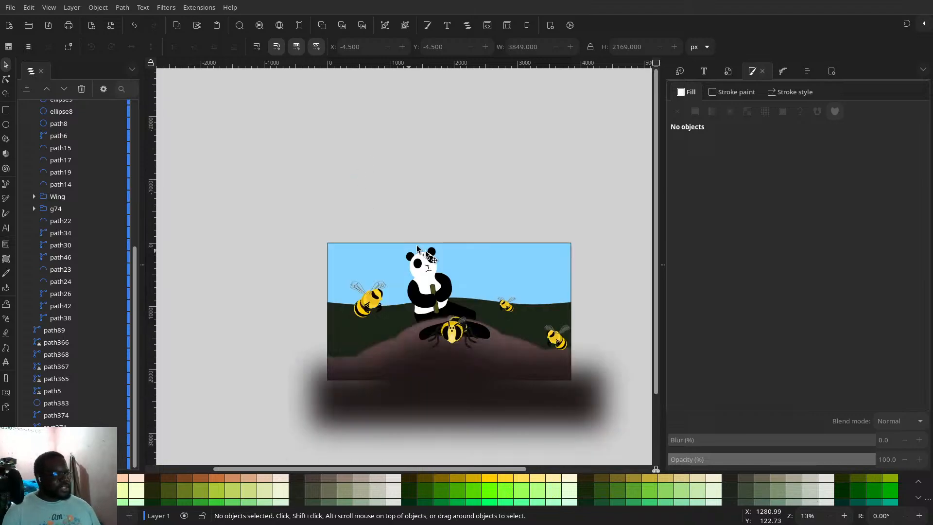
- Draw a small white ellipse about 42 by 37 px in the upper part of the panda's larger eye patch
{"action": "scroll", "coordinate": [427, 266], "scroll_direction": "up", "scroll_amount": 5}
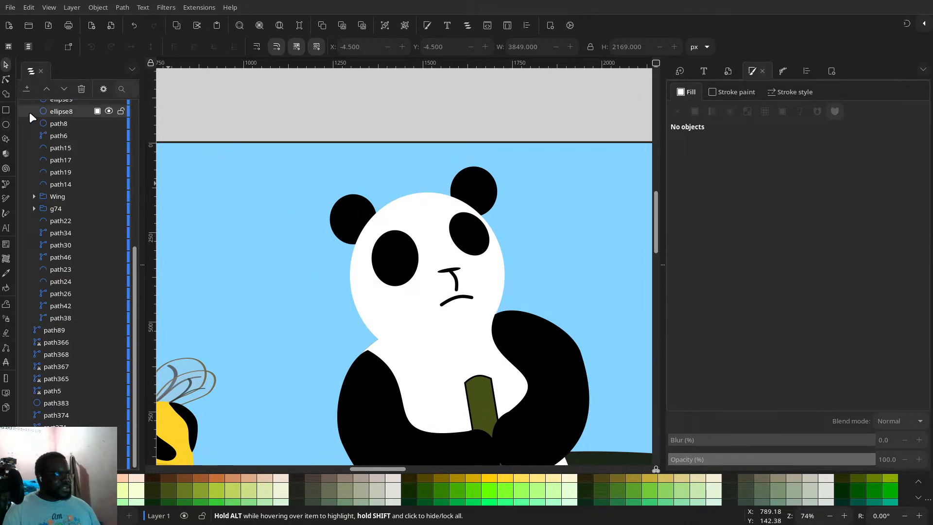
{"action": "left_click", "coordinate": [6, 125]}
{"action": "left_click_drag", "start_coordinate": [387, 241], "coordinate": [399, 251]}
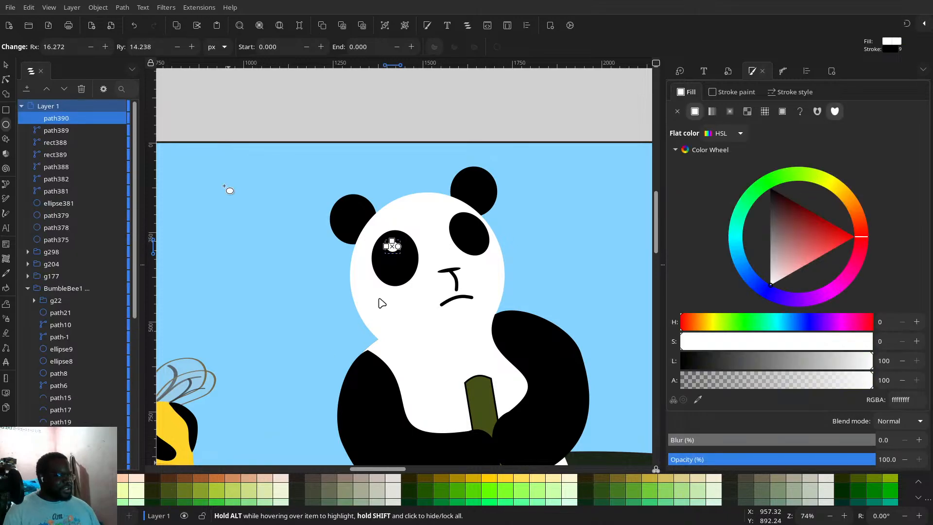
{"action": "left_click", "coordinate": [6, 64]}
{"action": "key", "text": "plus"}
{"action": "key", "text": "plus"}
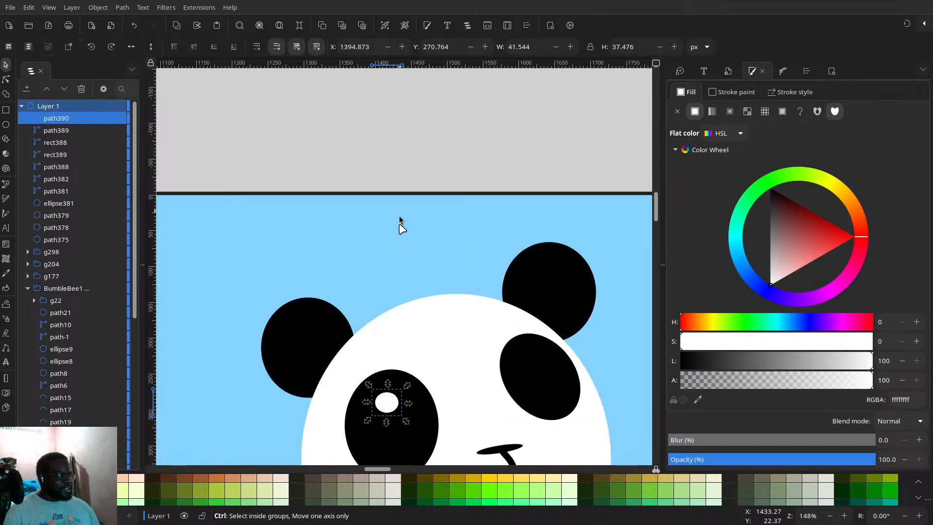
- Narrow the white eye highlight and place a duplicate about 27 by 29 px in the other eye patch
{"action": "left_click_drag", "start_coordinate": [398, 410], "coordinate": [590, 360]}
{"action": "key", "text": "ctrl+d"}
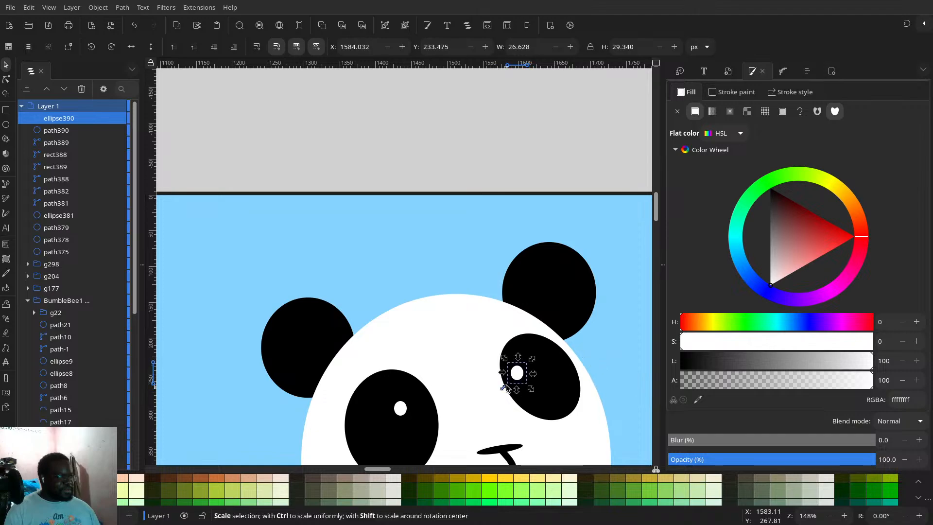
{"action": "scroll", "coordinate": [507, 385], "scroll_direction": "down", "scroll_amount": 6}
{"action": "left_click", "coordinate": [556, 321]}
{"action": "left_click_drag", "start_coordinate": [558, 322], "coordinate": [487, 187]}
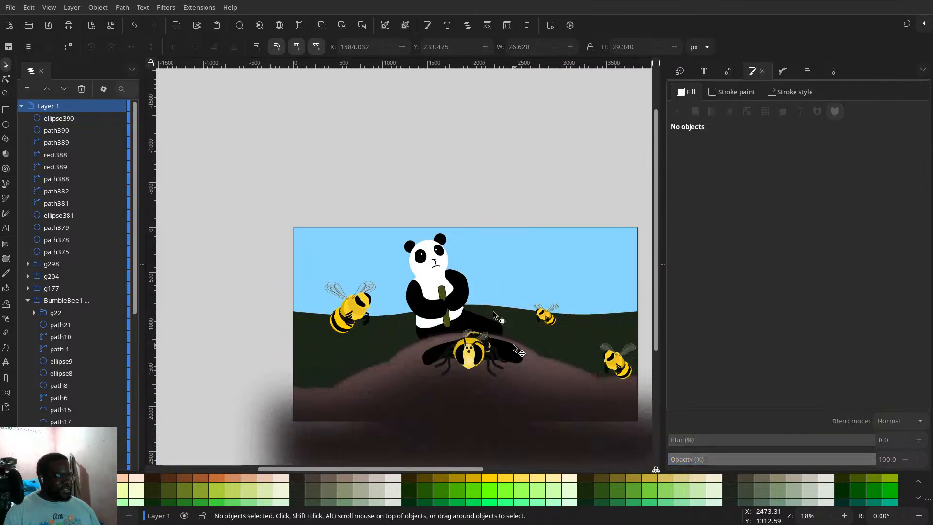
{"action": "left_click_drag", "start_coordinate": [514, 338], "coordinate": [491, 273]}
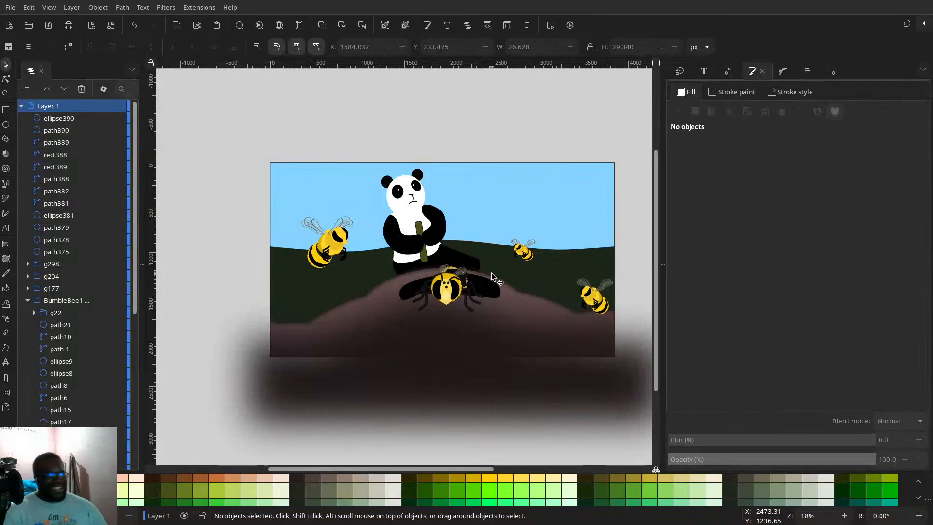